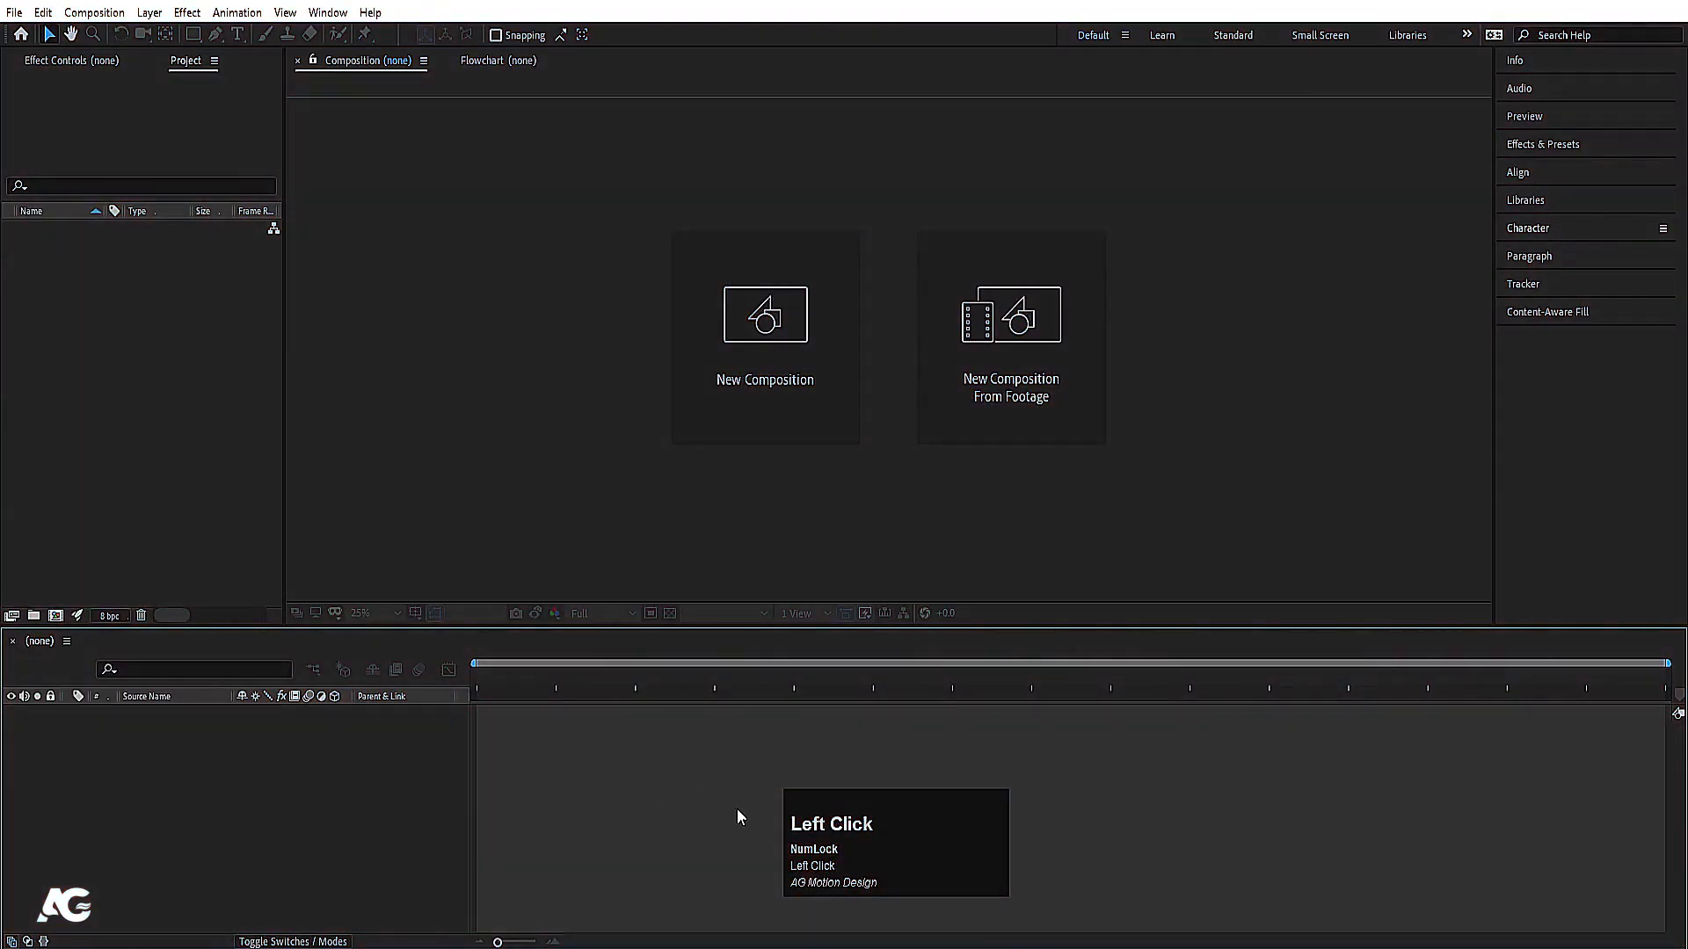
left_click_drag(810, 833, 800, 827)
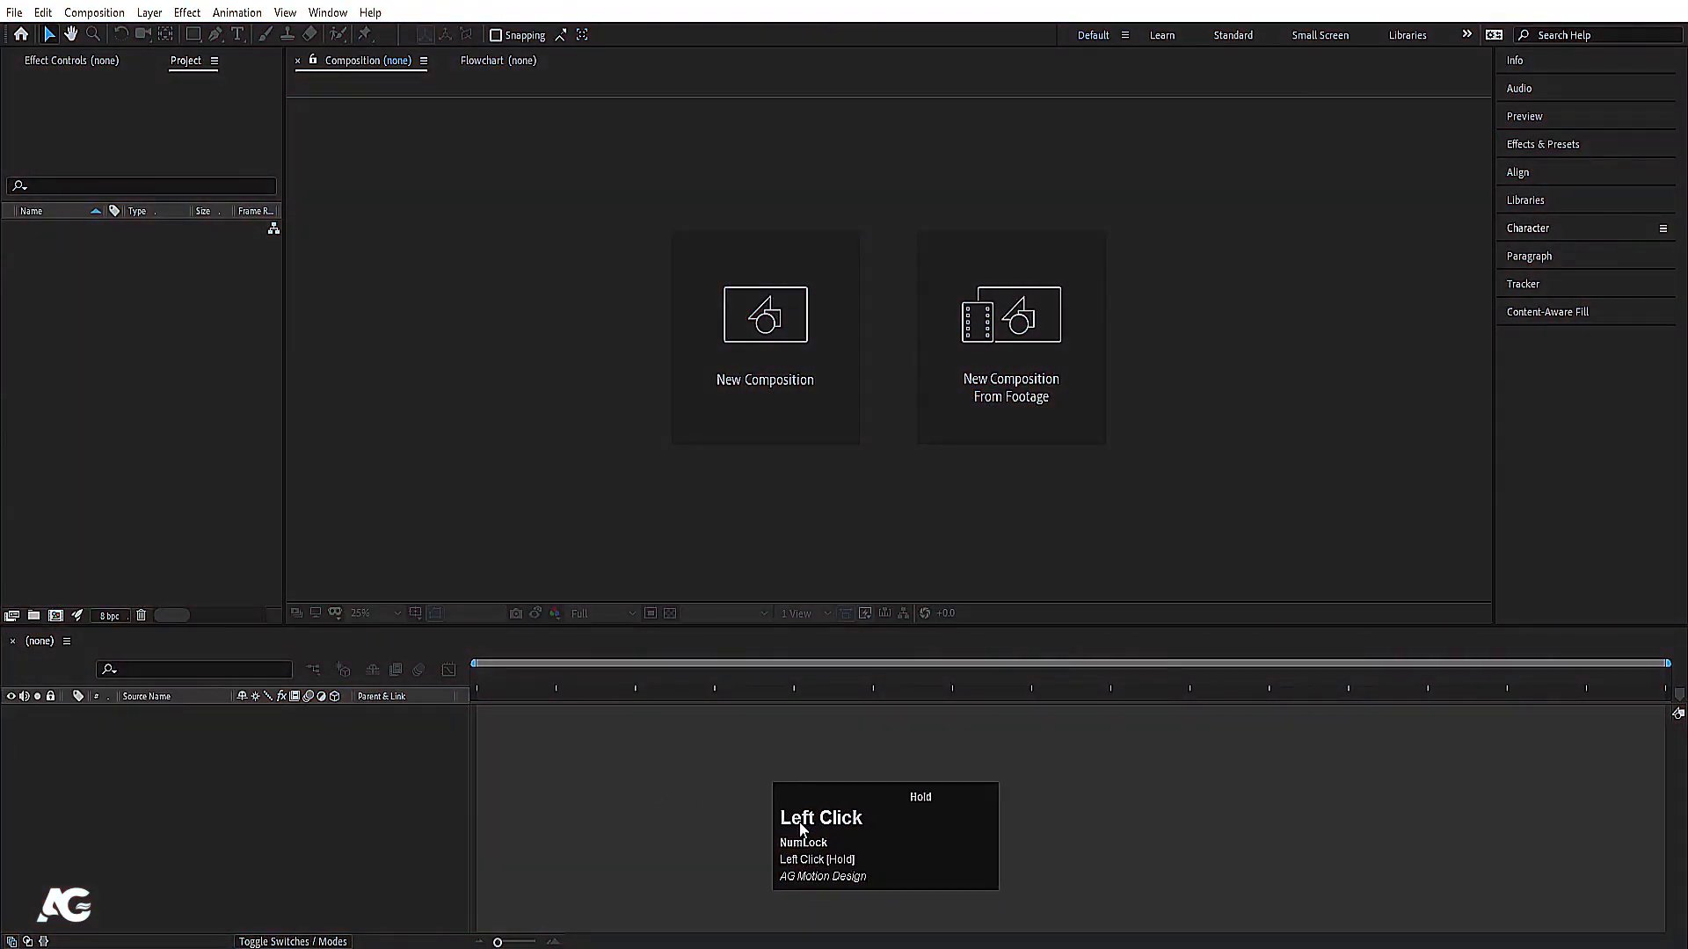
Step: Start a new composition named Main Animation with a size of 1920 × 1080 px
left_click(740, 346)
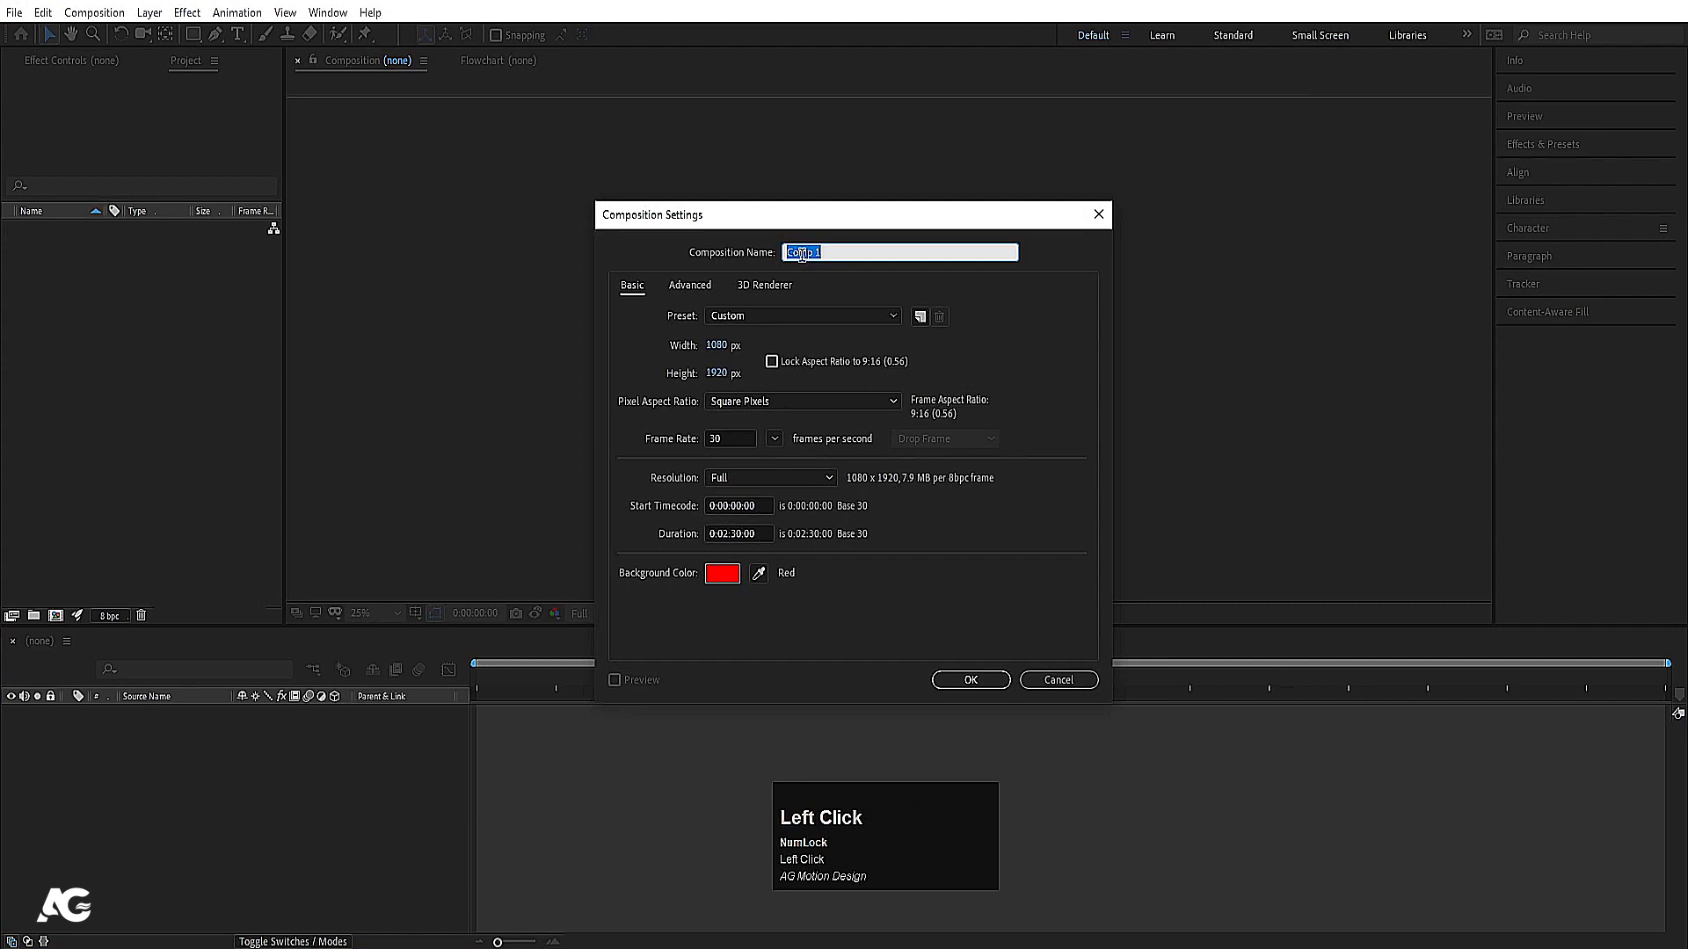
type("Main A")
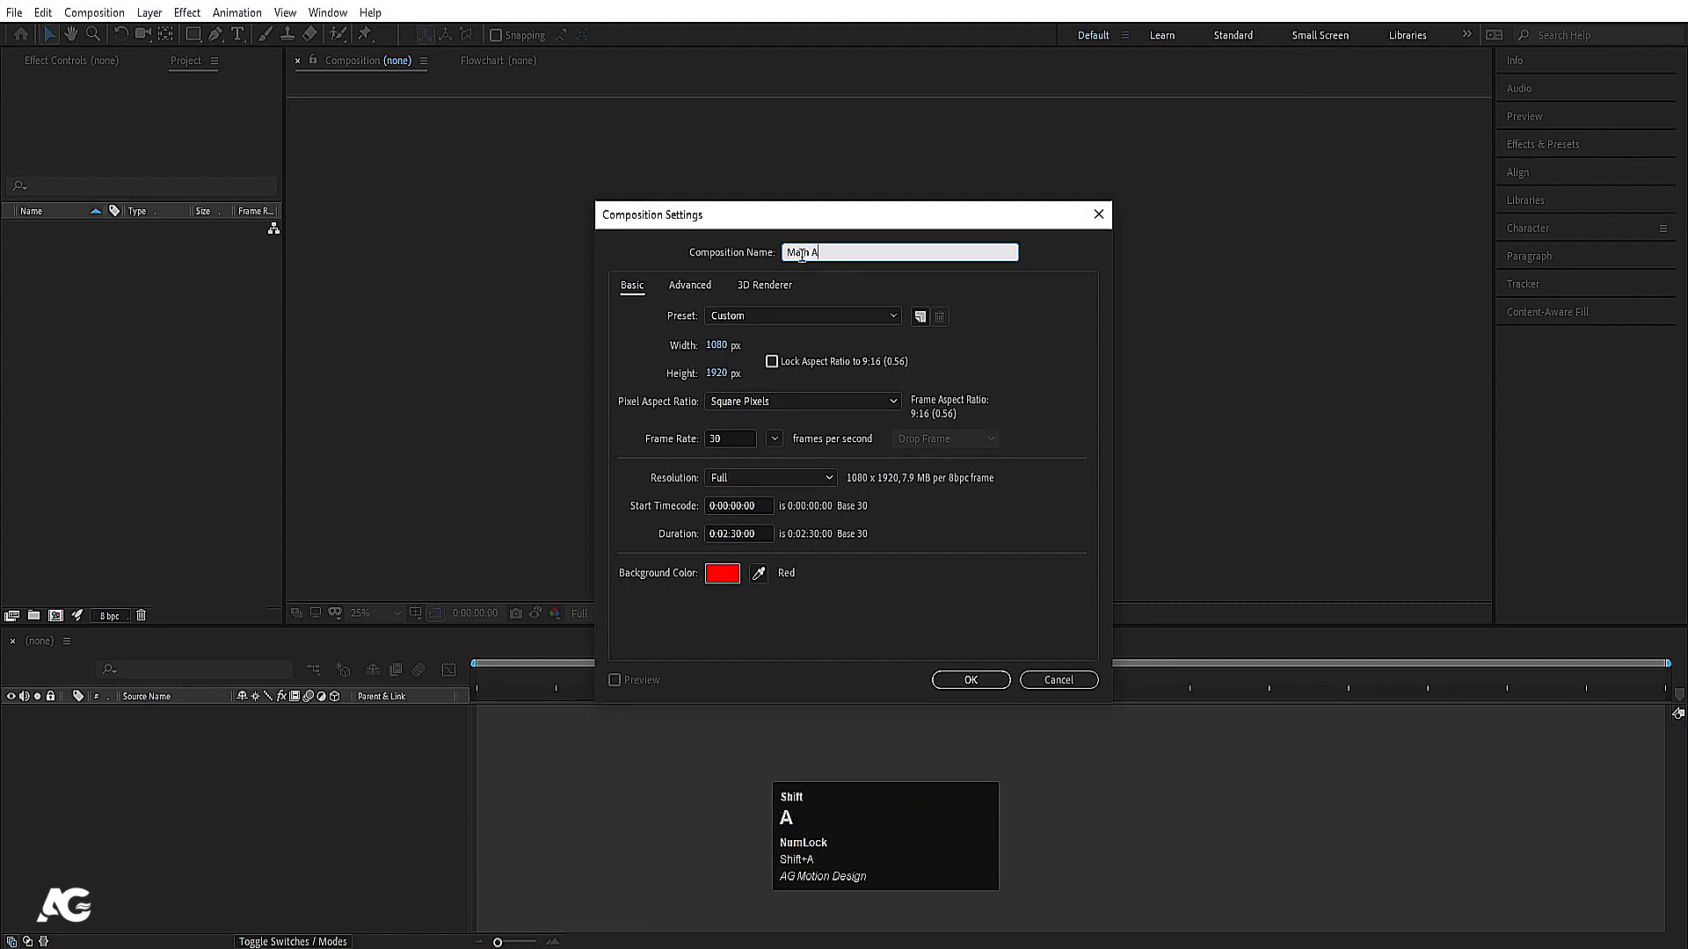
type("nimation")
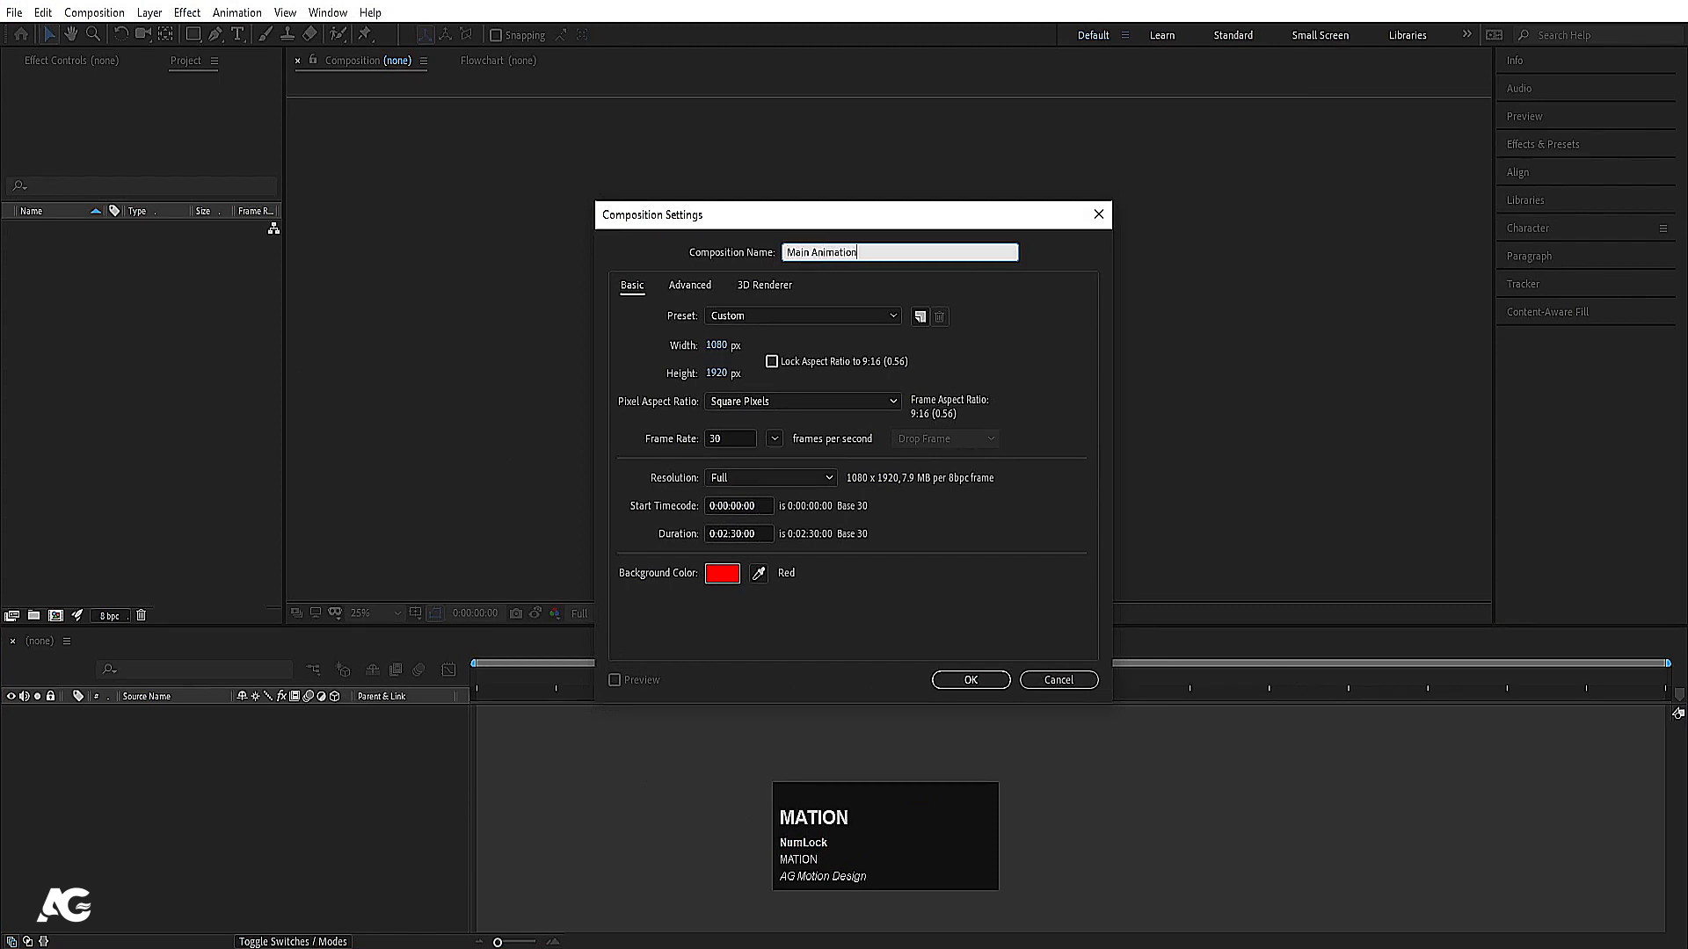
left_click(711, 349)
type("1920")
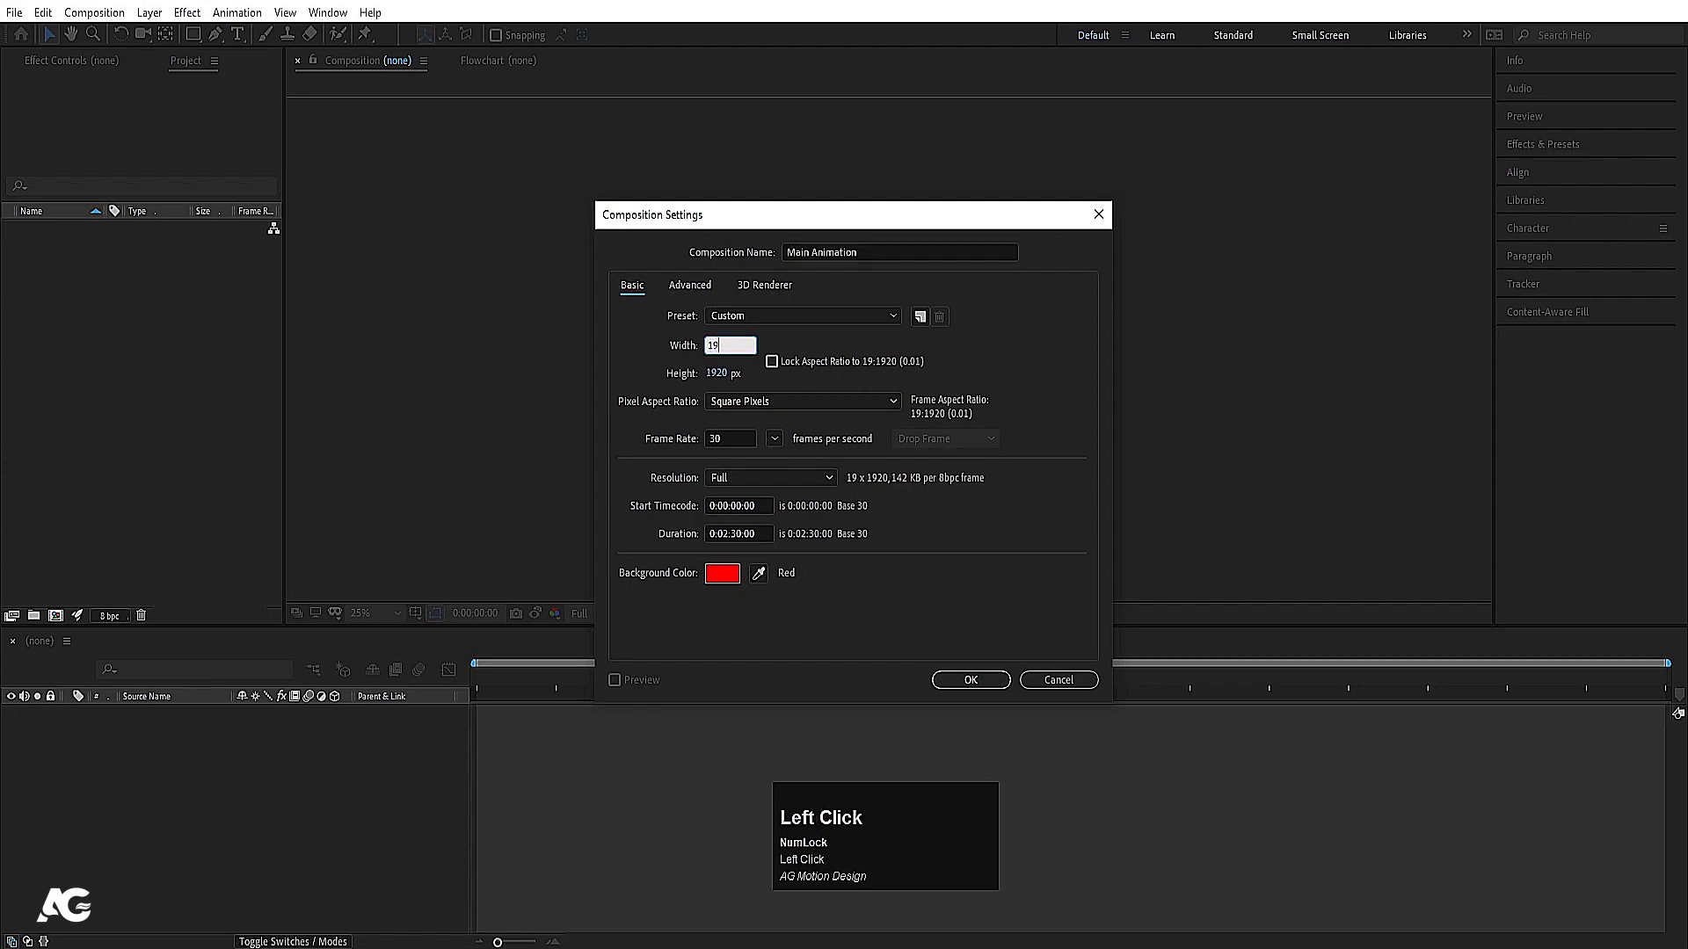
left_click(725, 378)
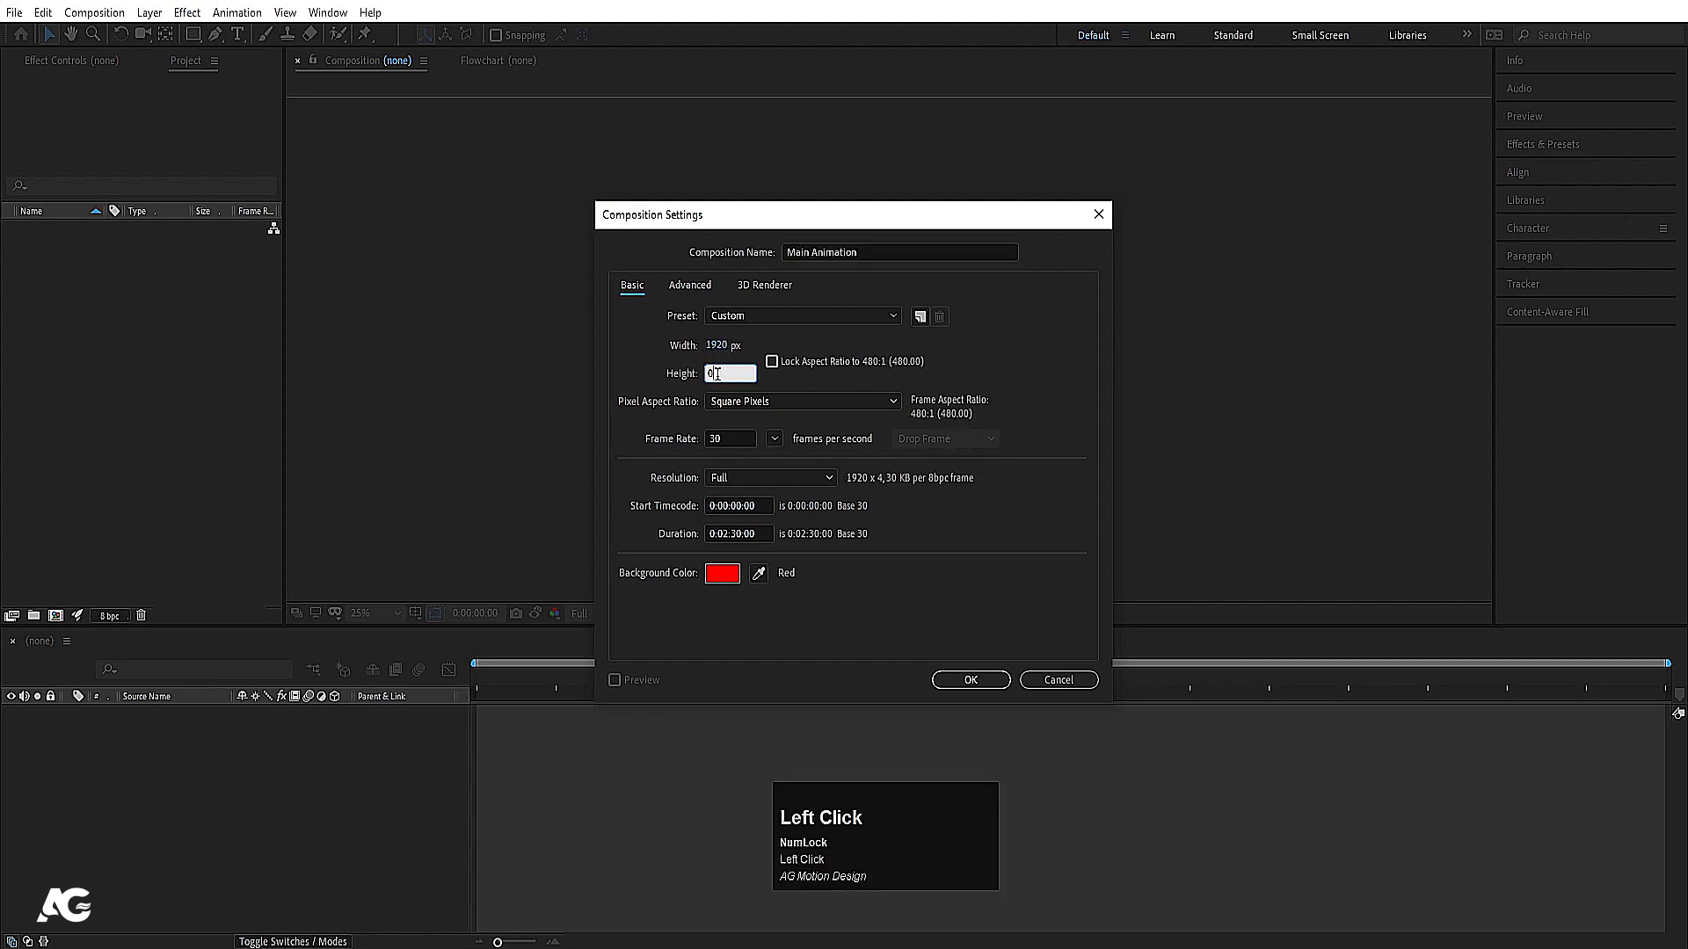
type("1080")
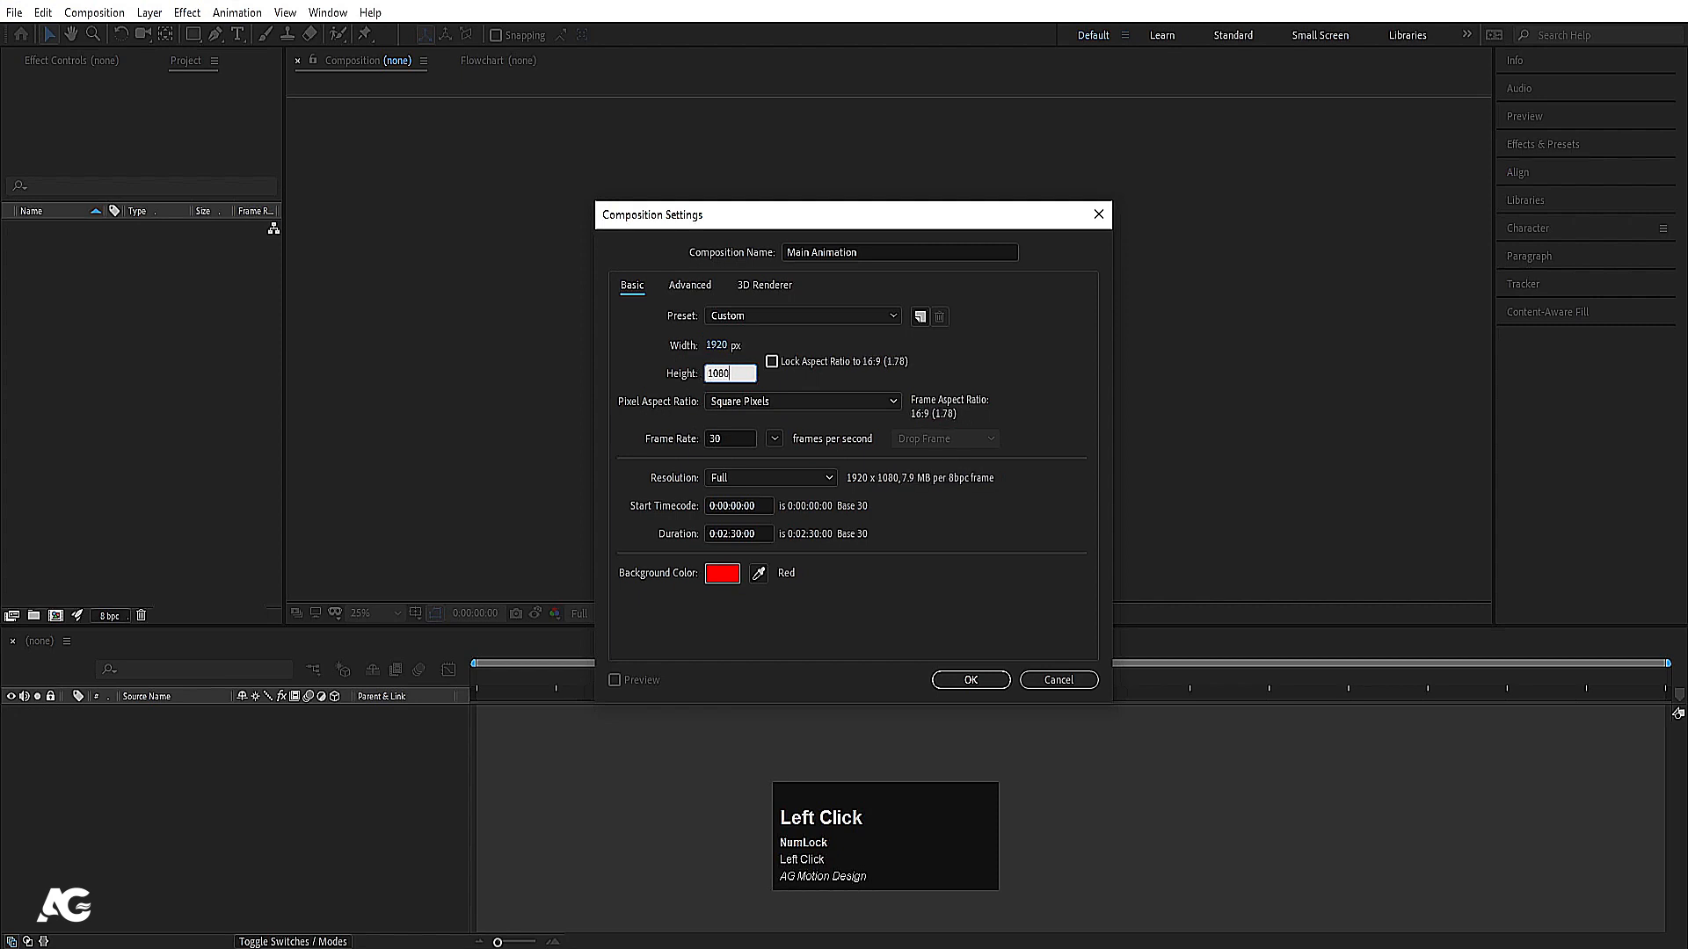
Step: Set the composition's duration to 0:00:30:00 and its background color to white (FFFFFF), and create it
left_click(727, 440)
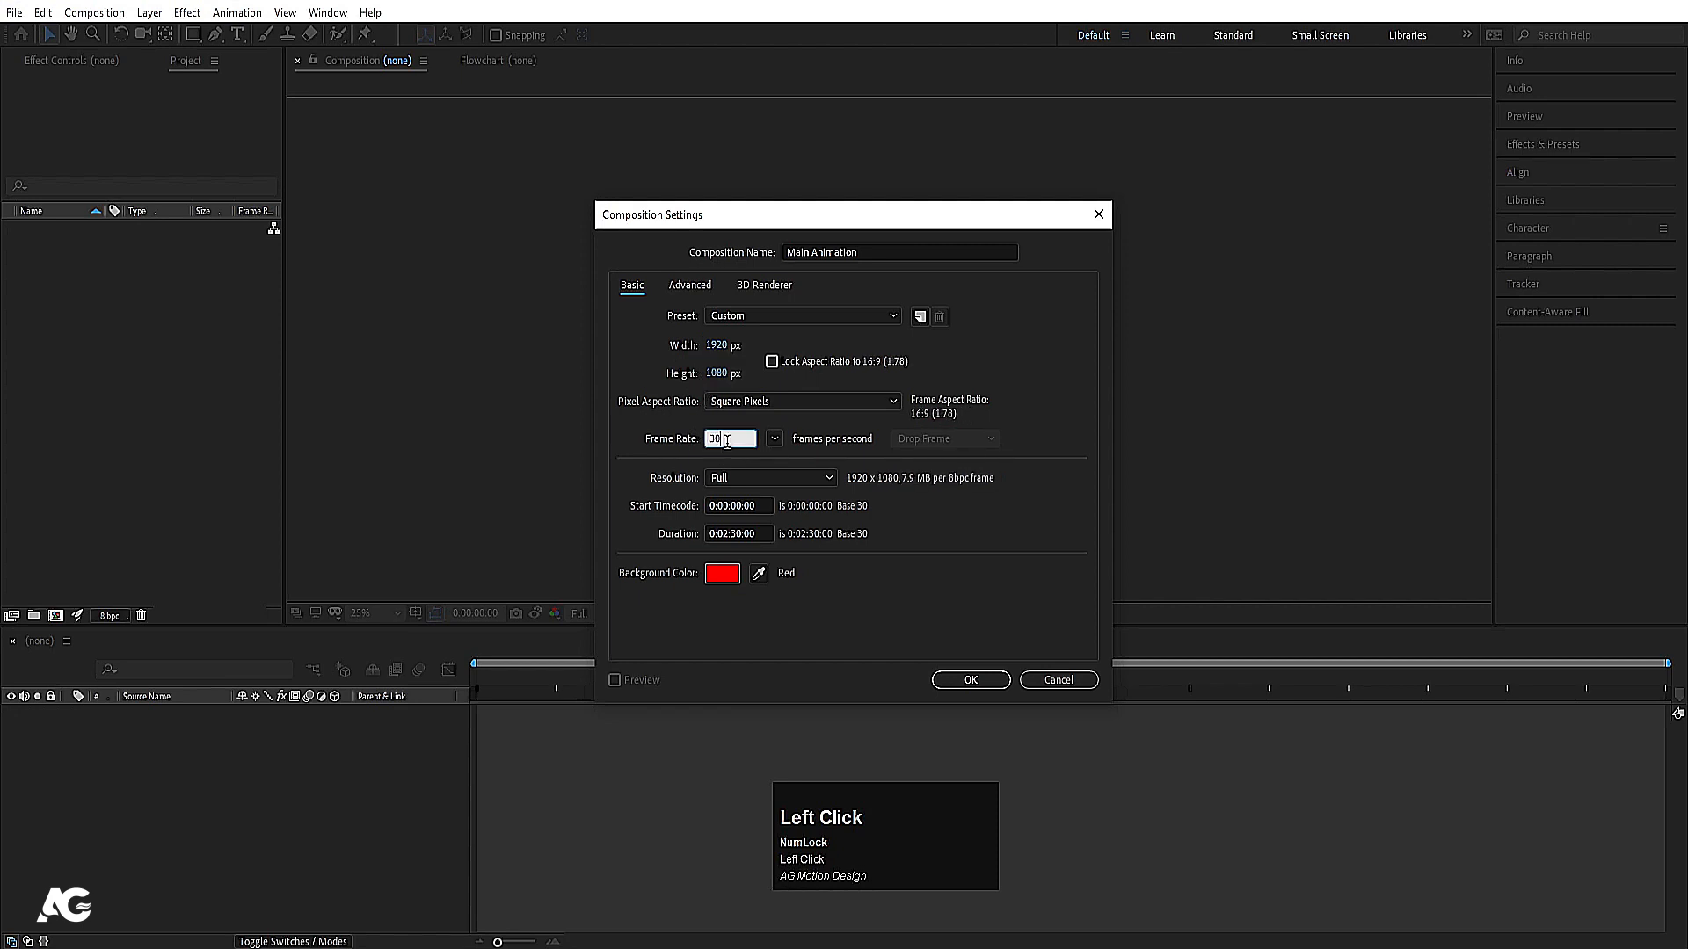
left_click(730, 532)
key("Left")
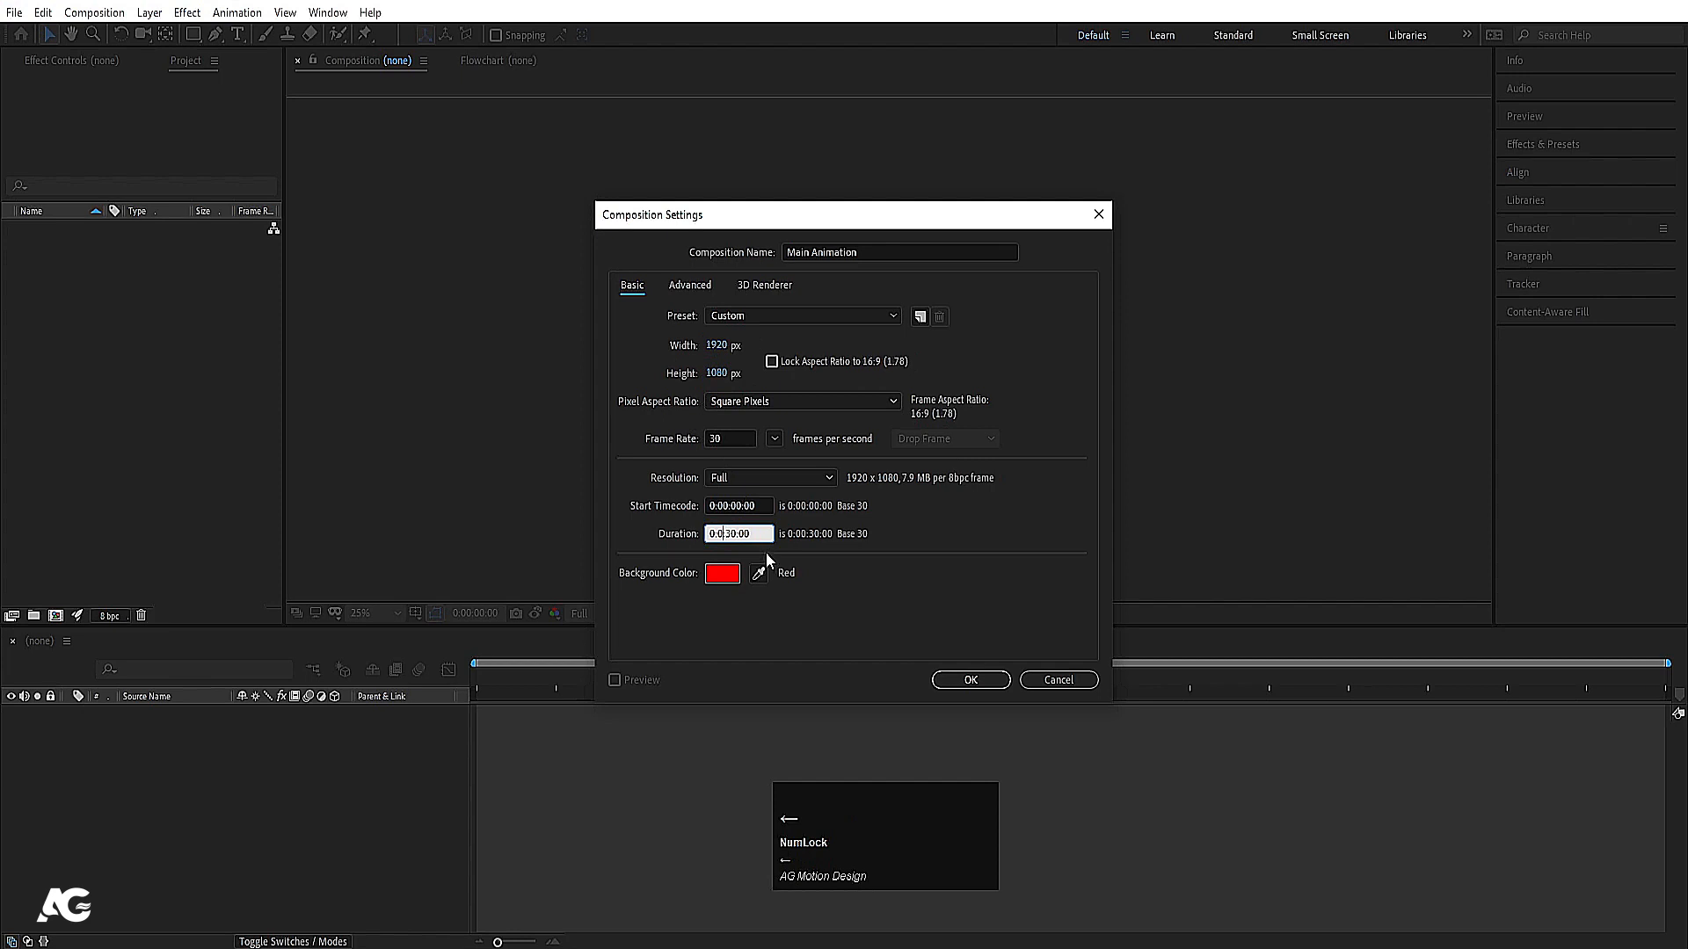
left_click(883, 586)
left_click(733, 580)
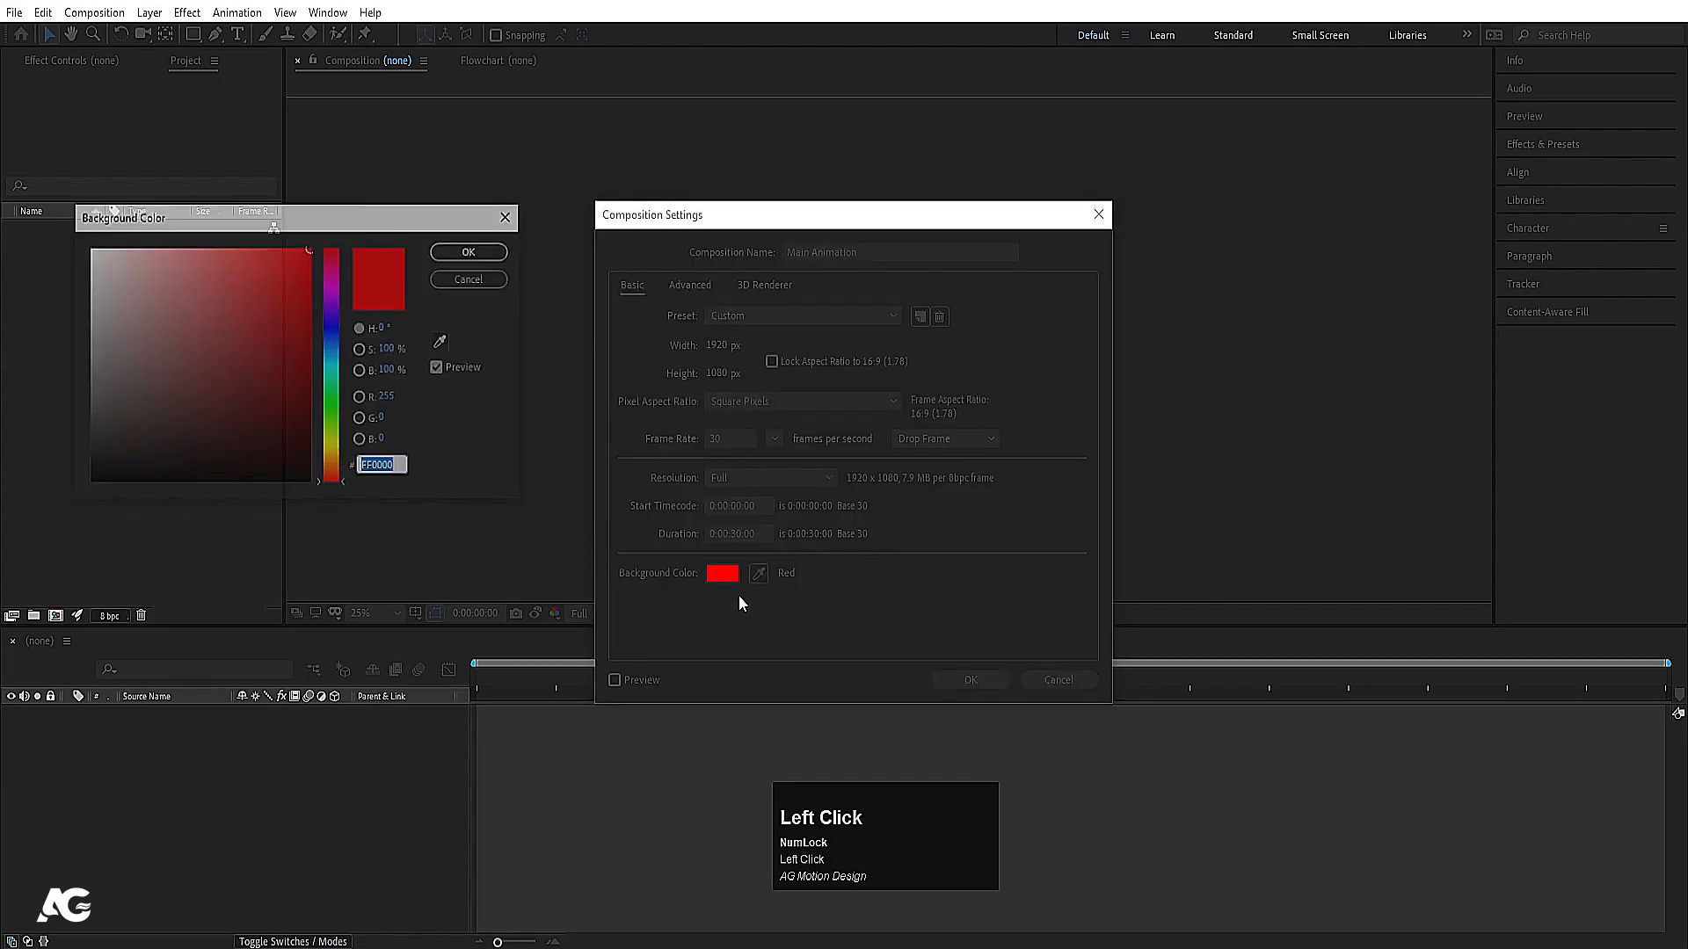
left_click_drag(182, 324, 33, 179)
left_click(475, 250)
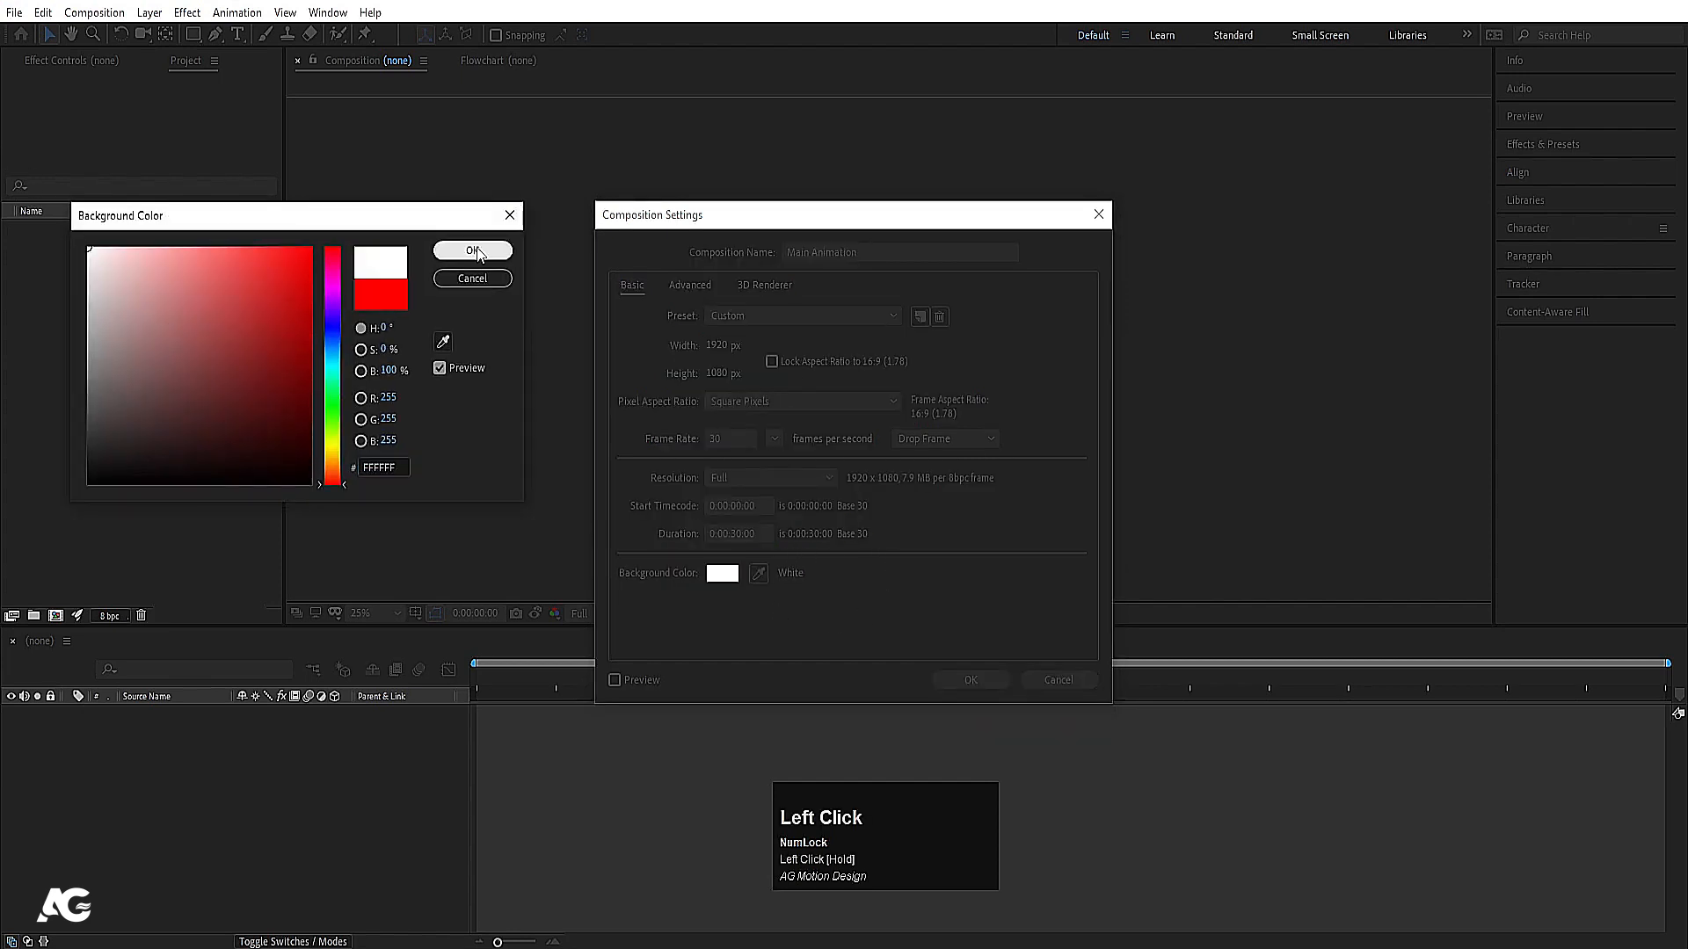
left_click(950, 681)
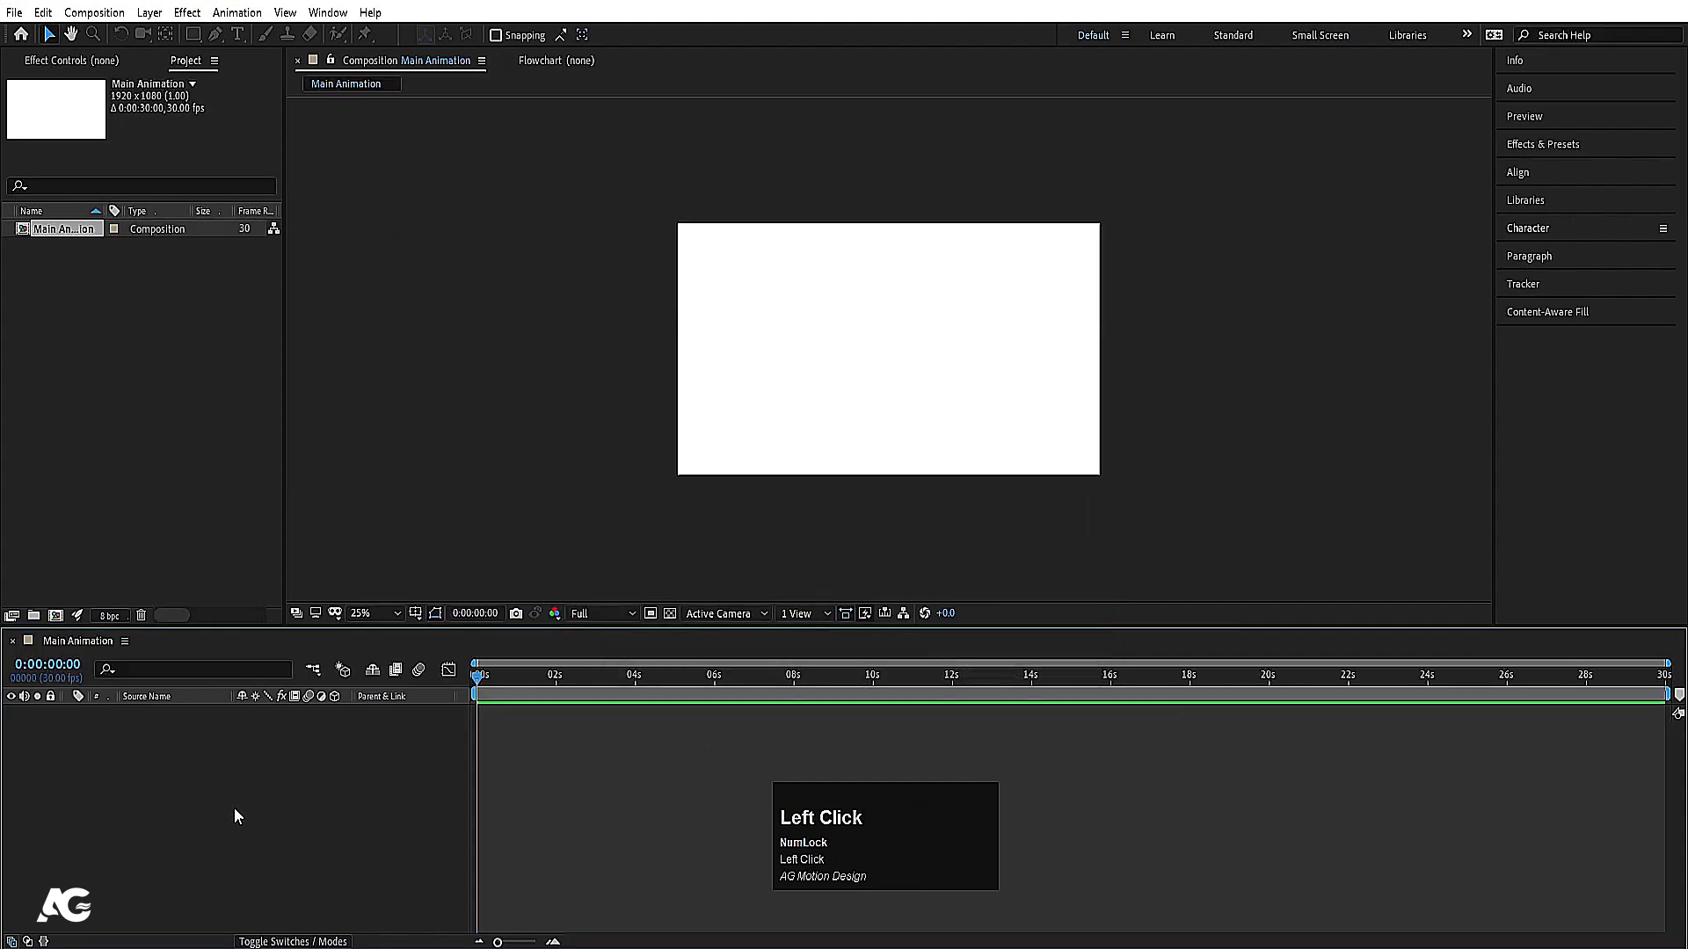
Step: Create a second composition named Side with a size of 1080 × 1080 px
left_click(376, 615)
left_click(378, 286)
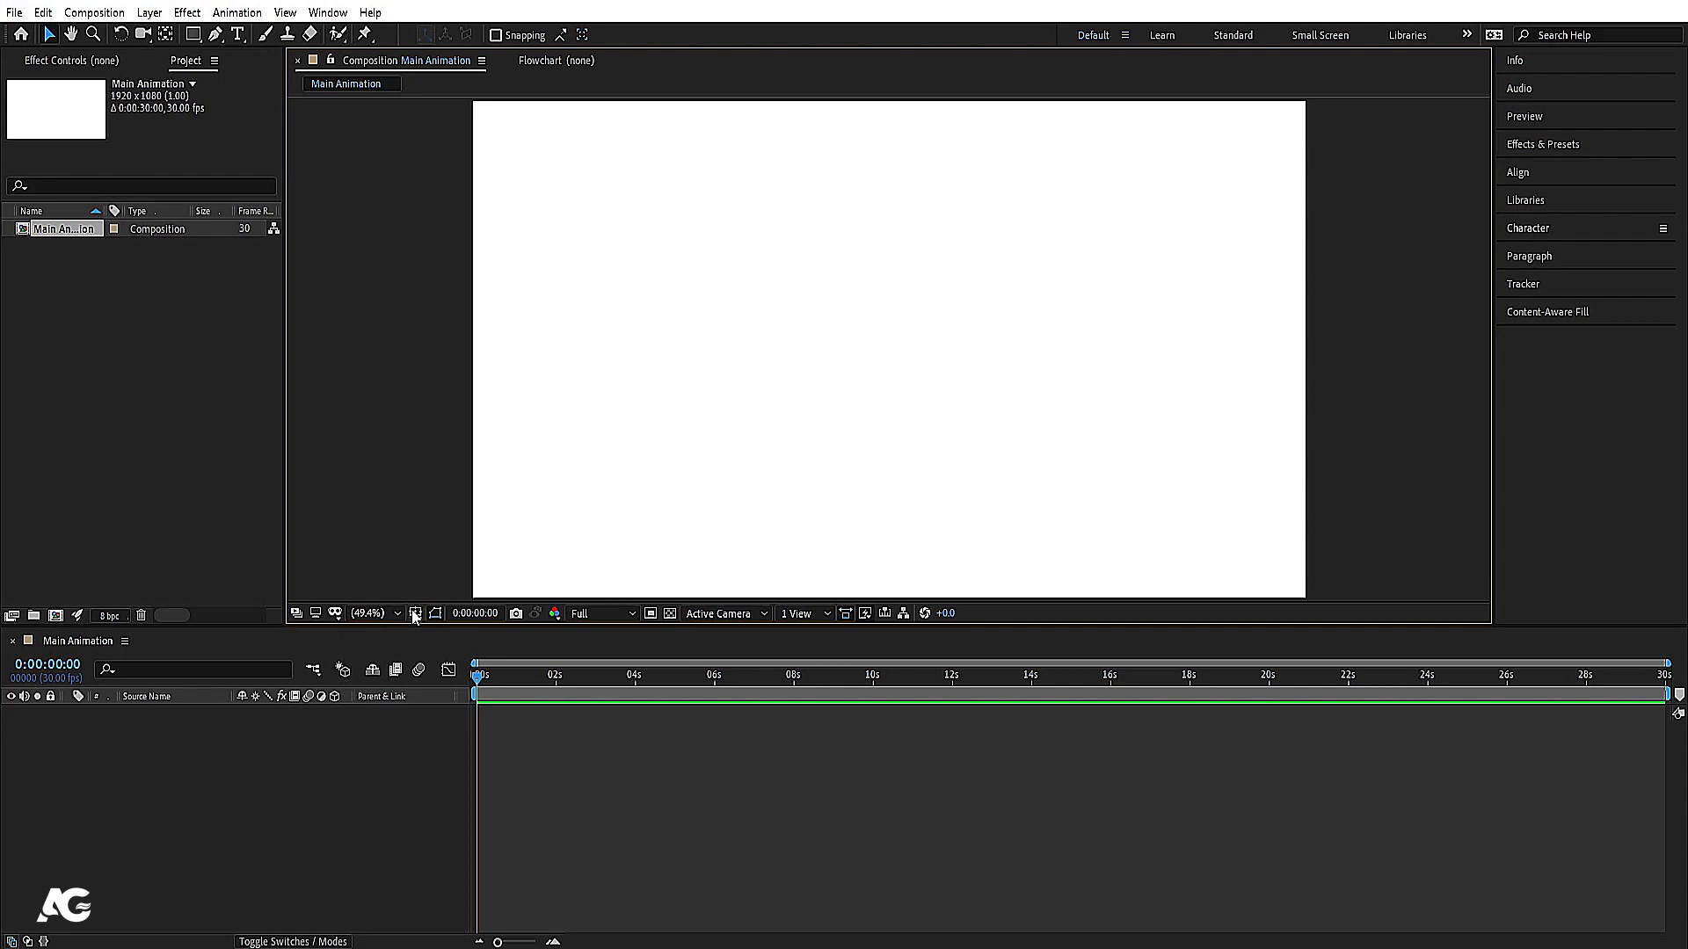
key("Num_Lock")
key("ctrl+n")
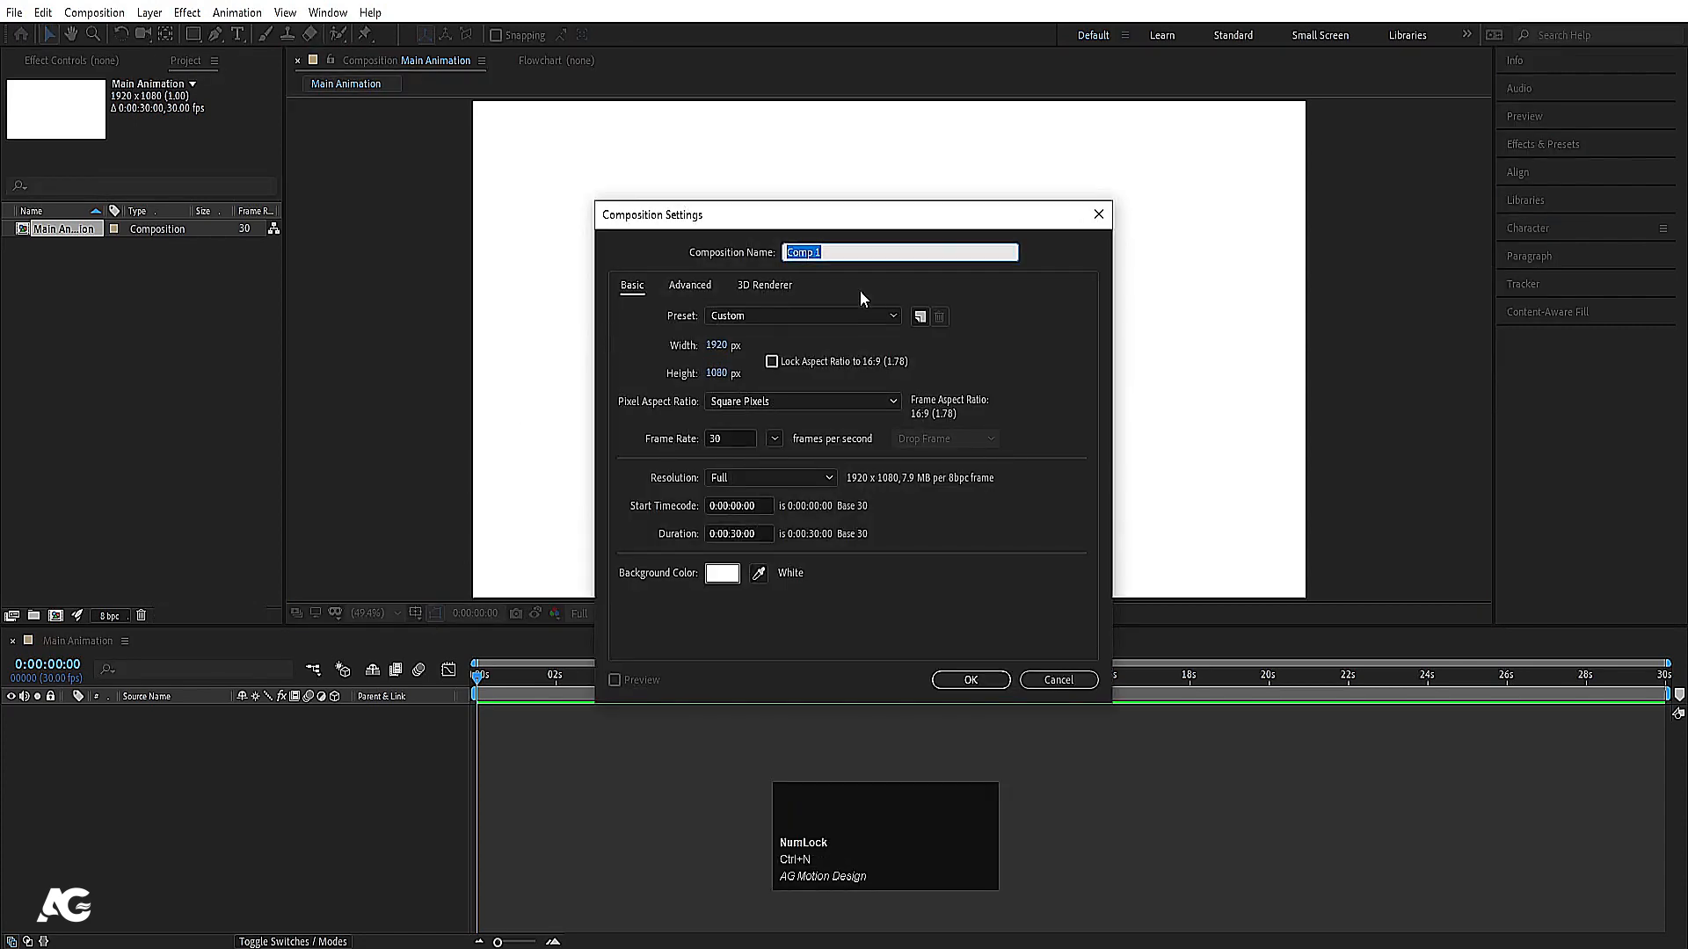
type("Side")
left_click(719, 345)
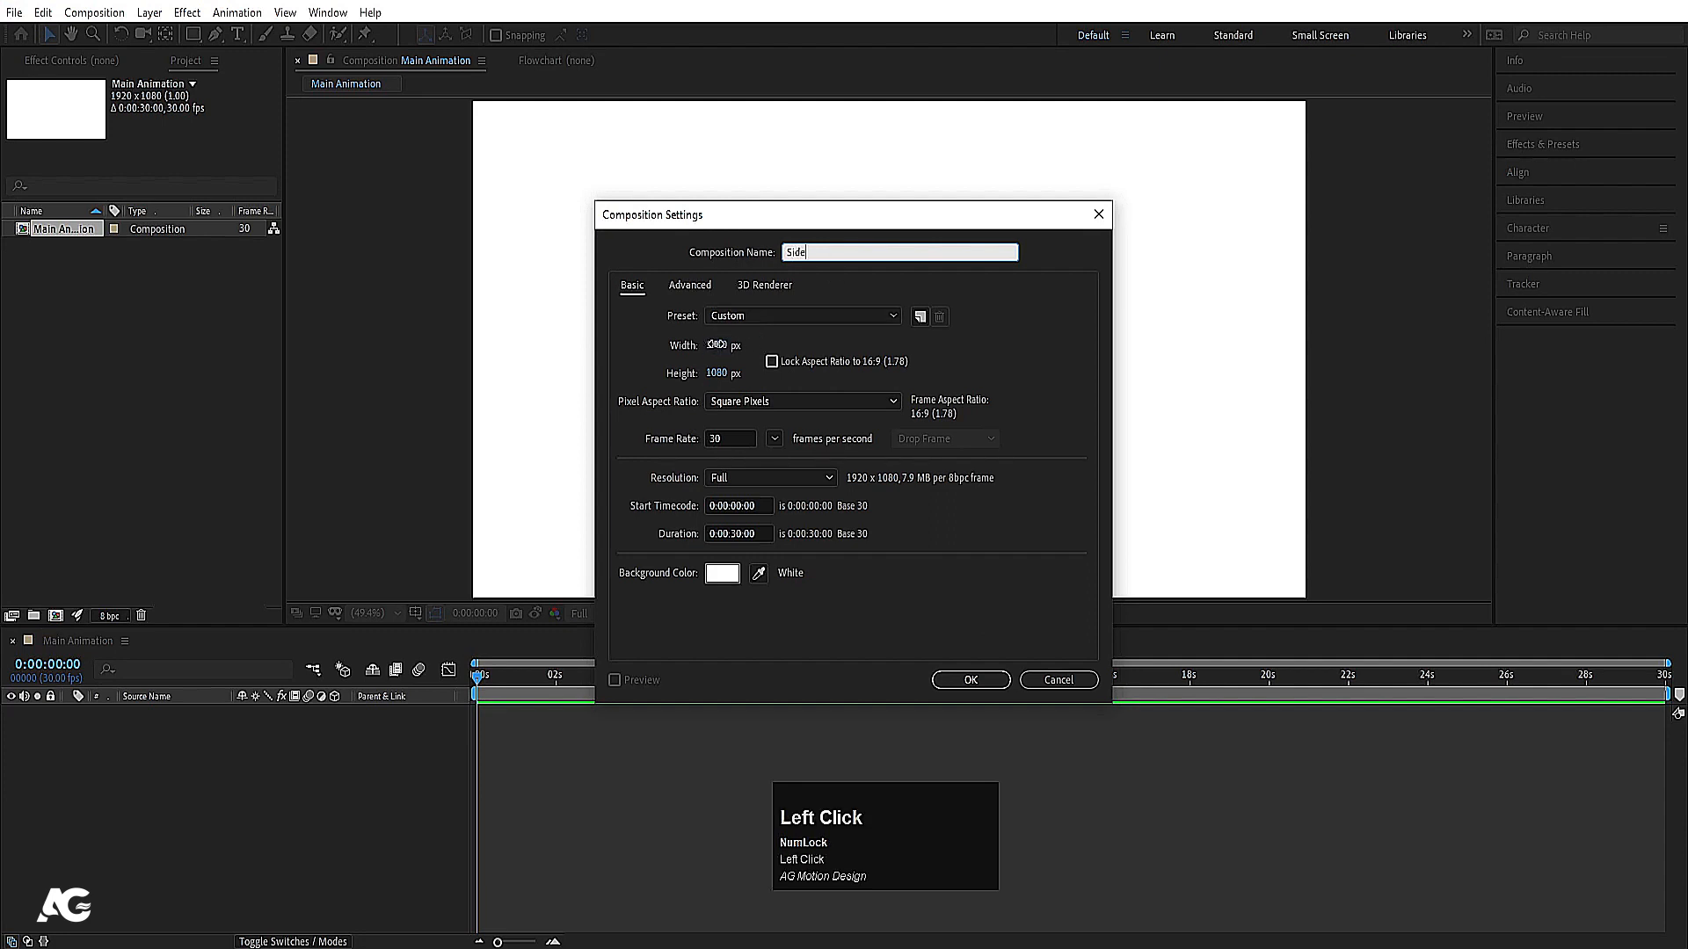
type("1080")
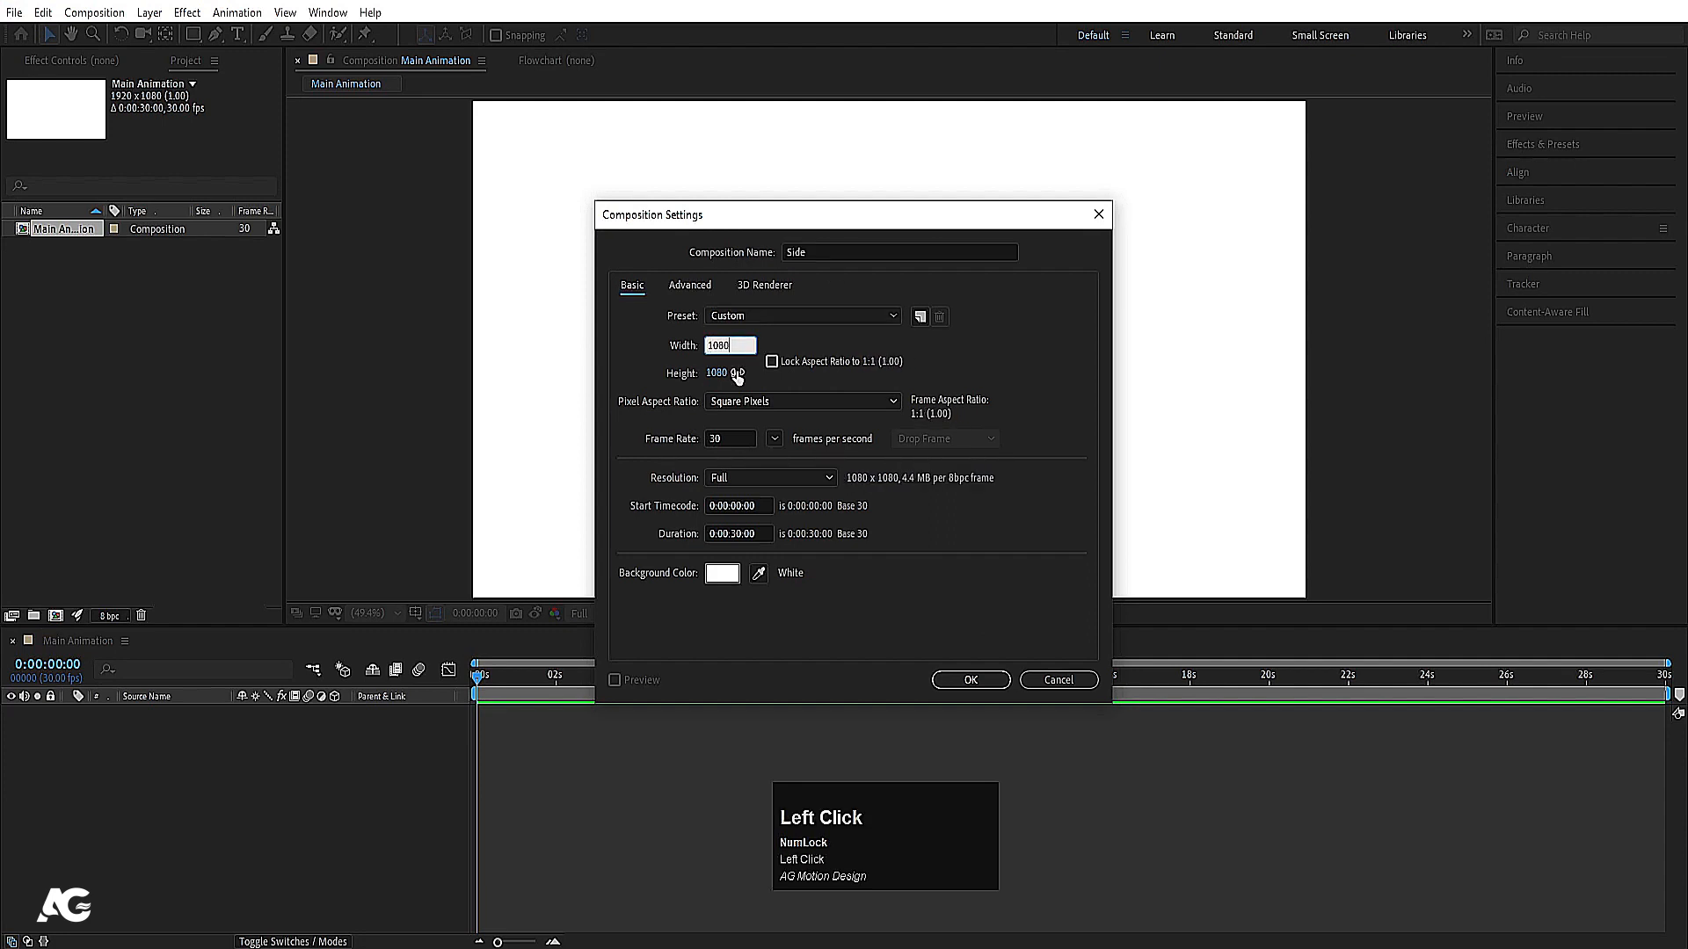
left_click(723, 377)
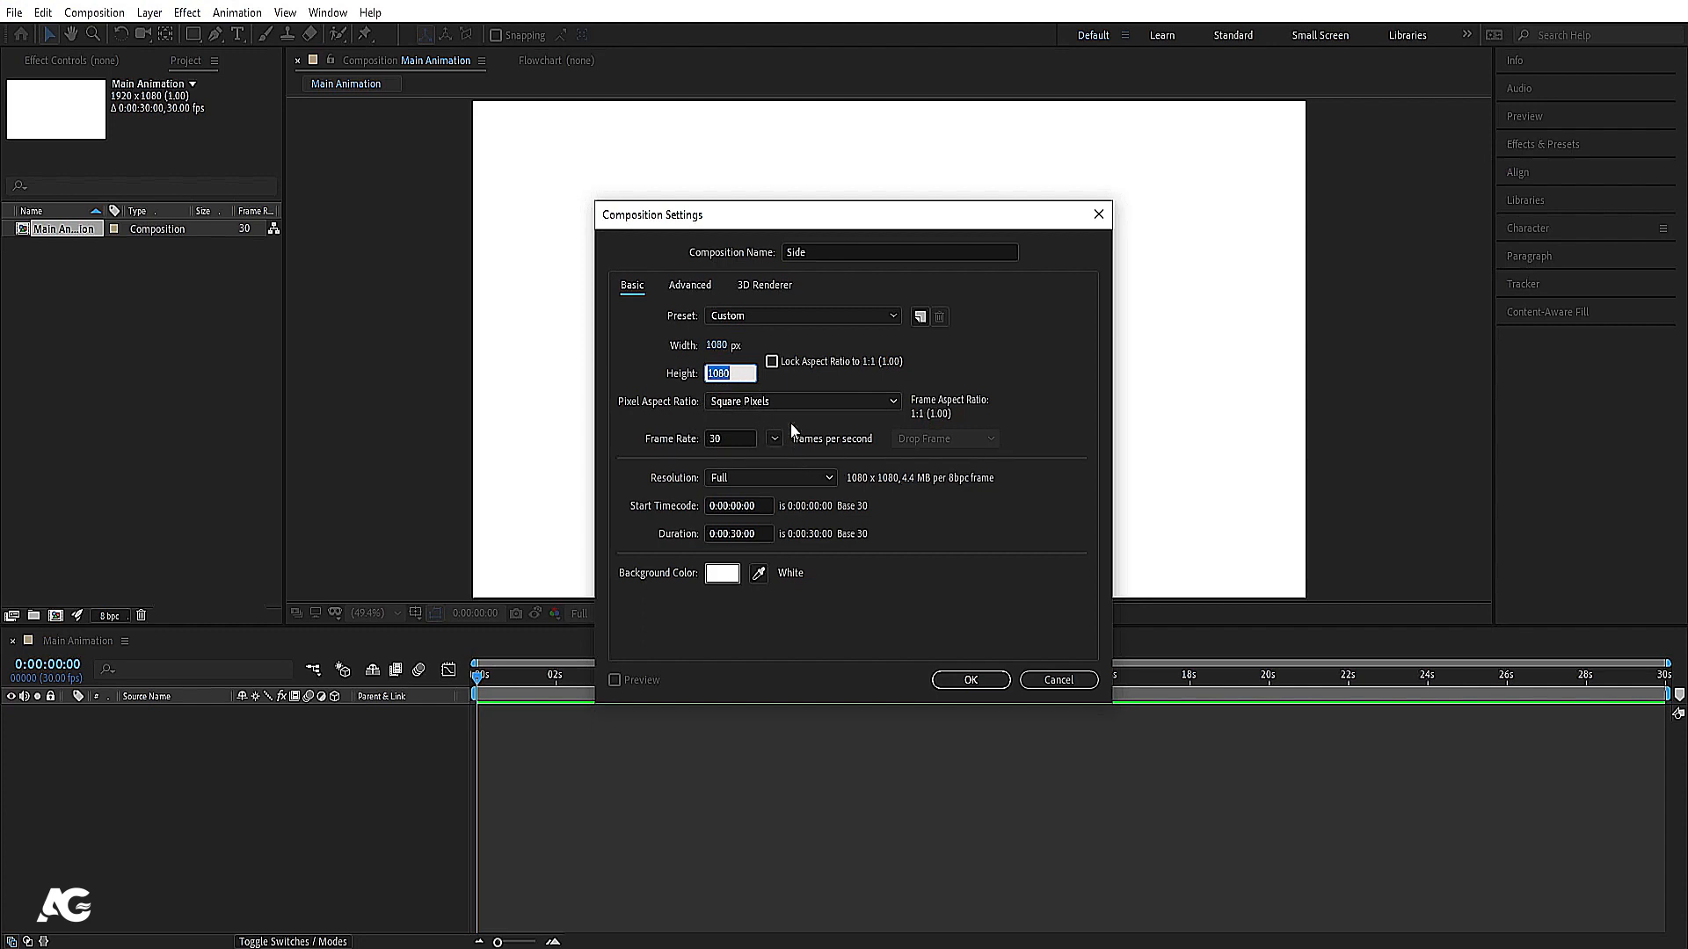
left_click(943, 680)
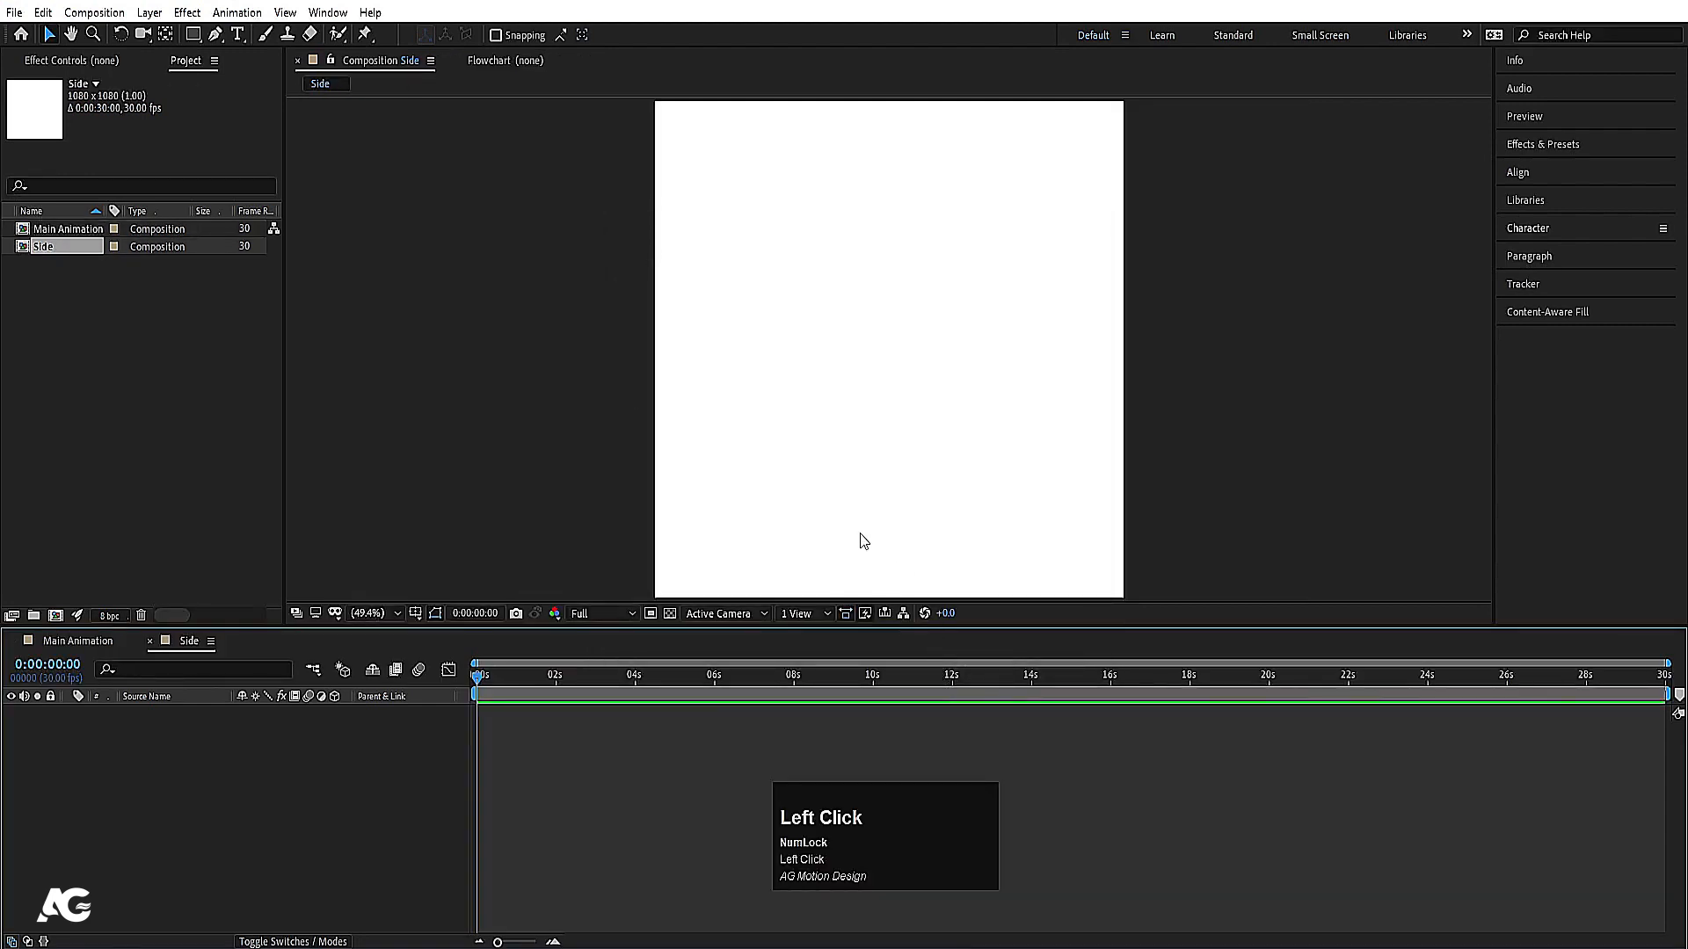
Step: Switch to the Calculator app and divide 1080 by 5 to find the strip height
key("super")
type("cal")
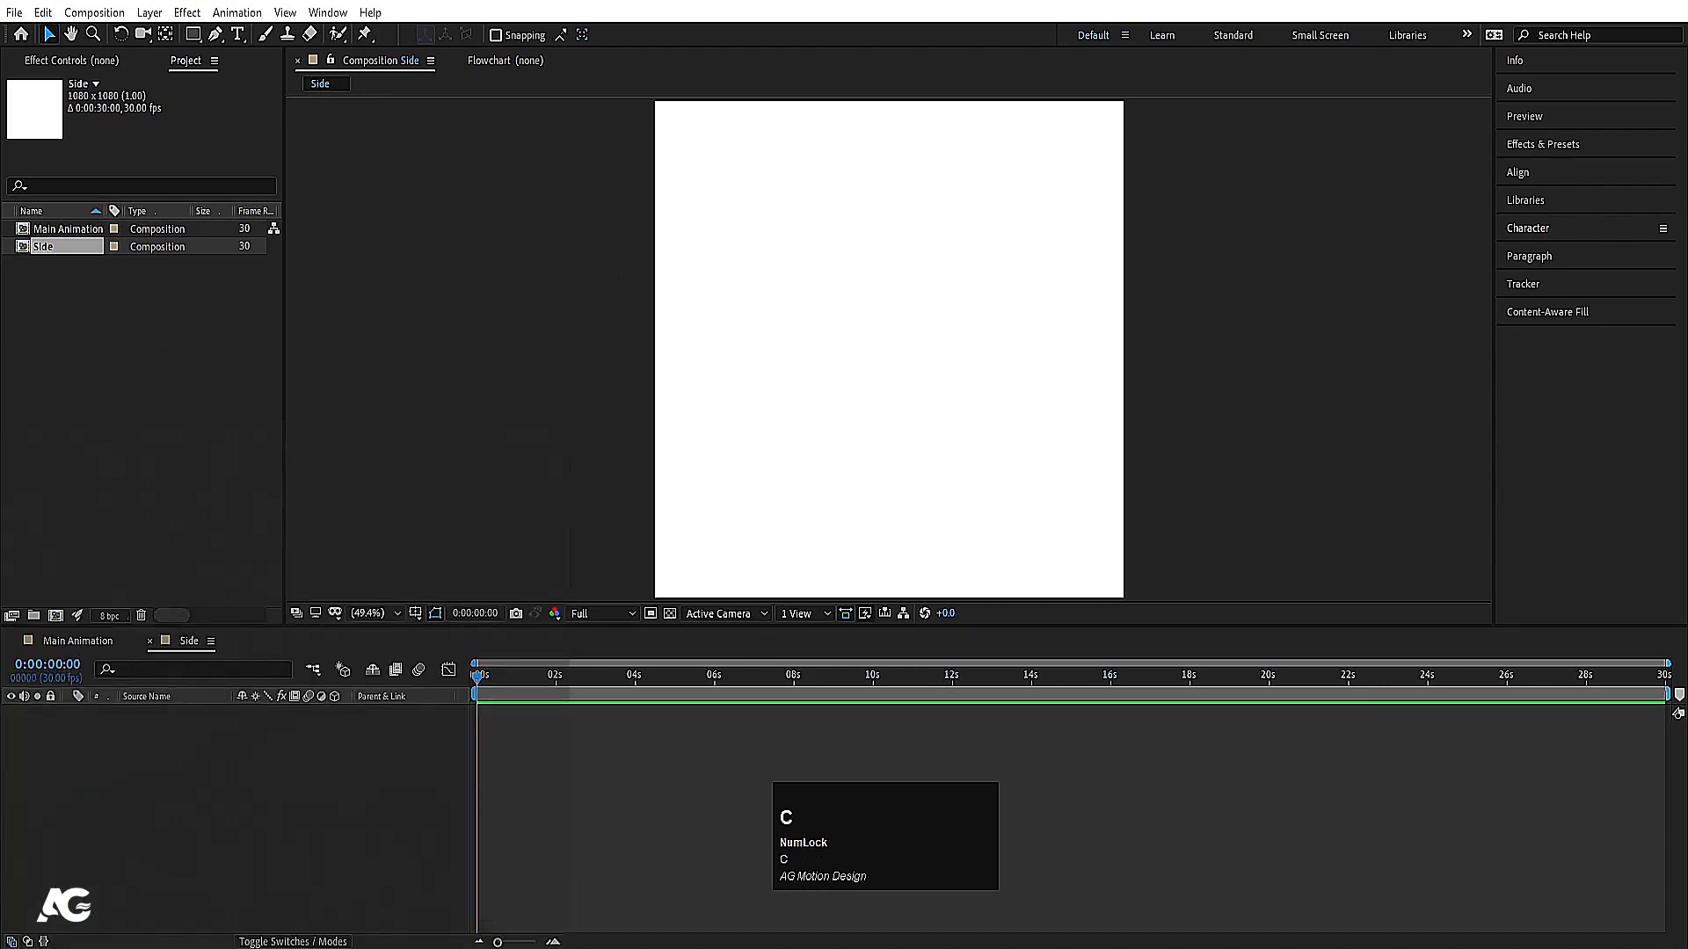
key("Return")
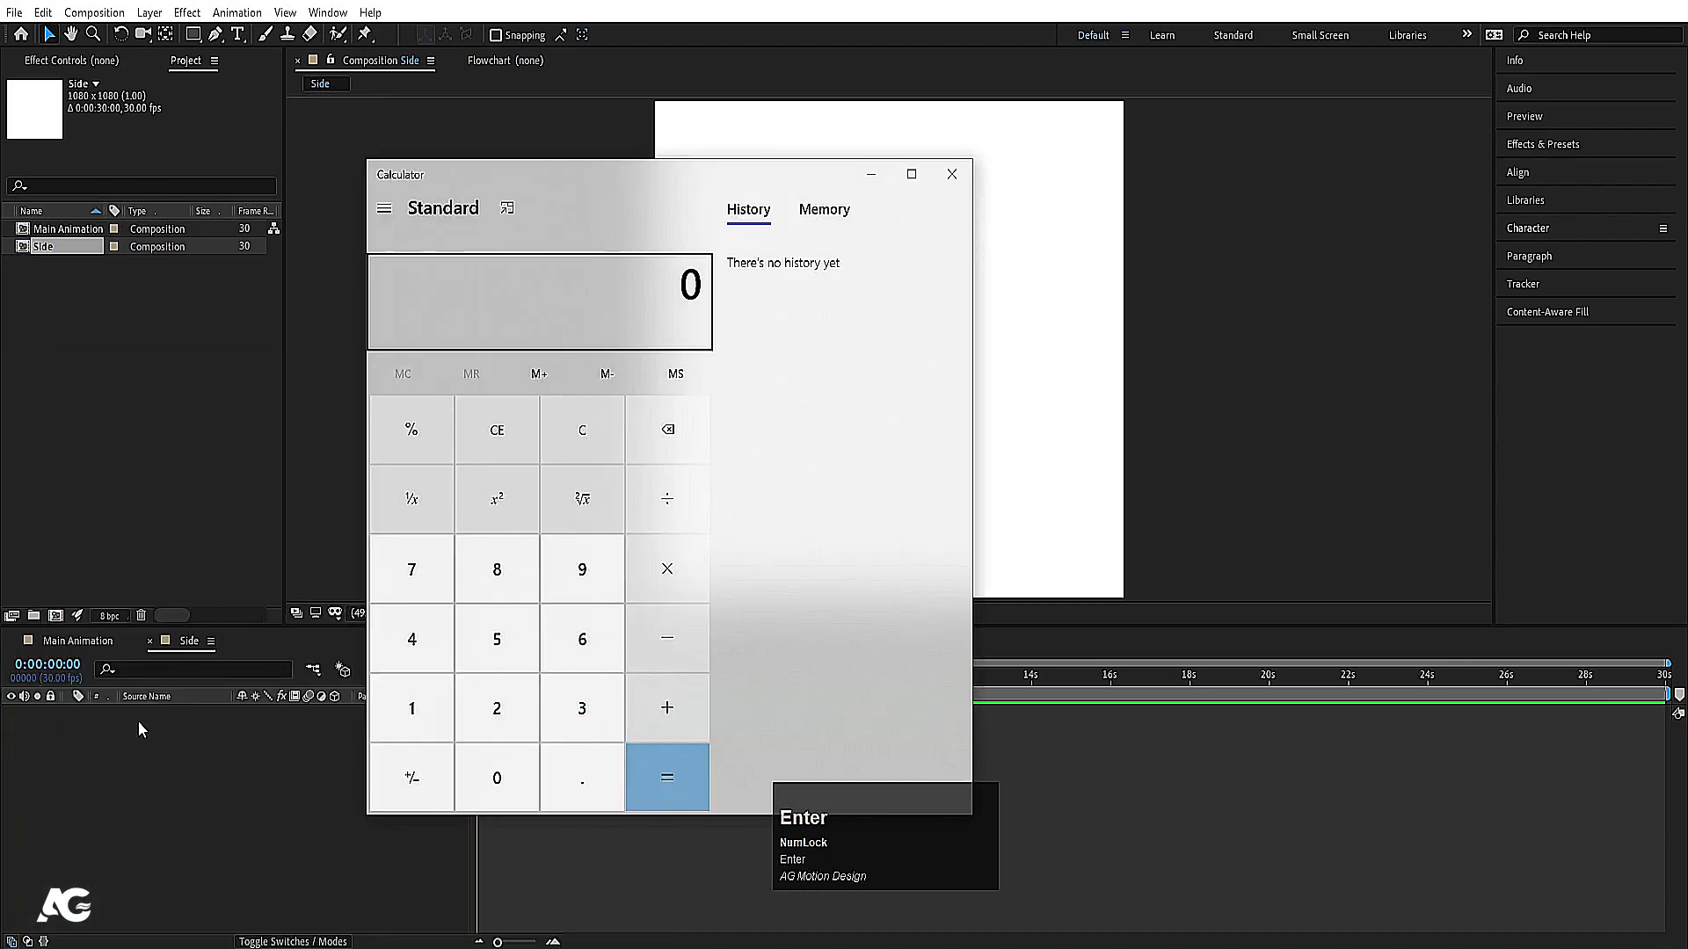
left_click(413, 708)
left_click(482, 776)
left_click(527, 589)
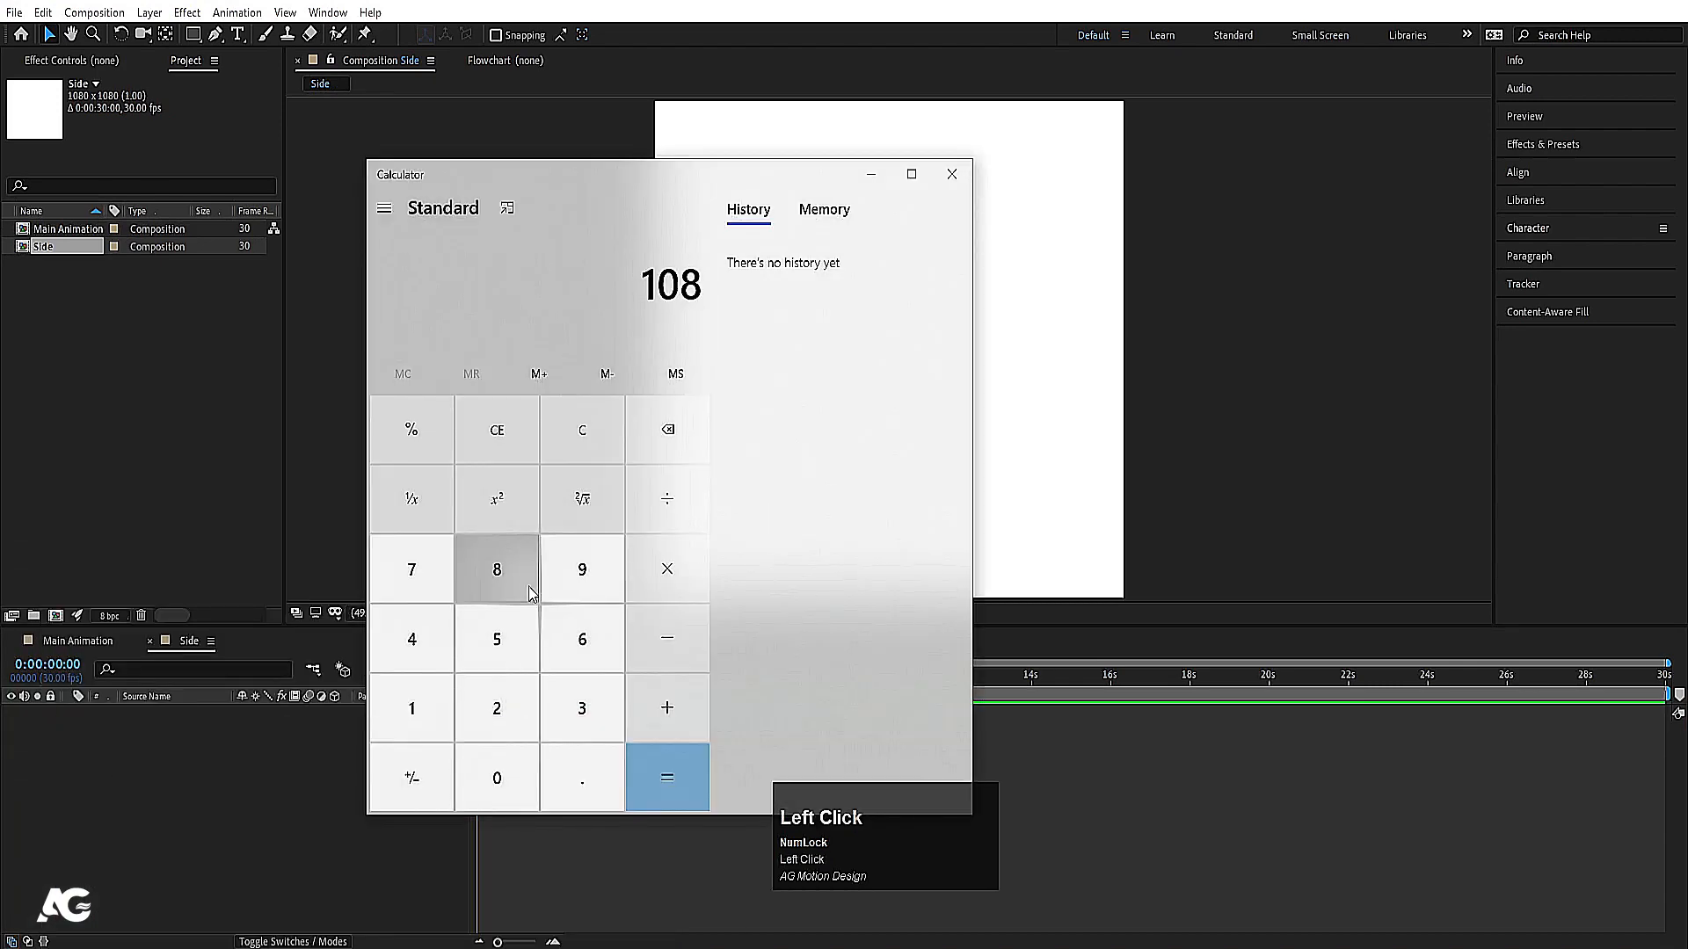
left_click(491, 773)
left_click(672, 498)
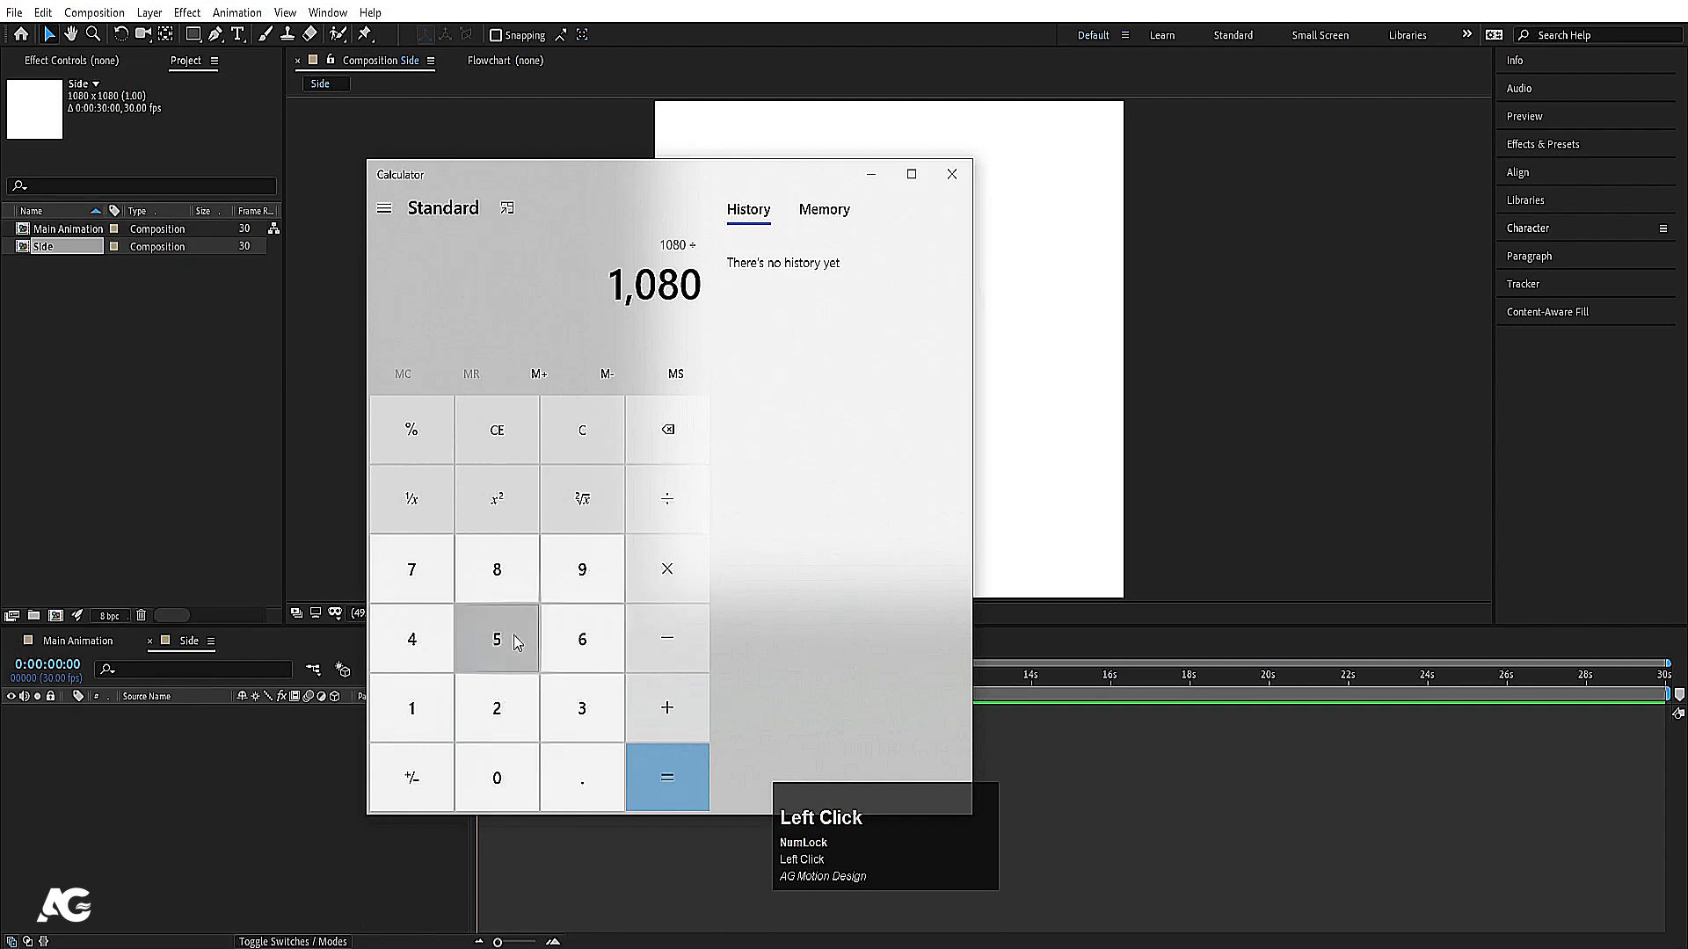
left_click(517, 643)
left_click(673, 787)
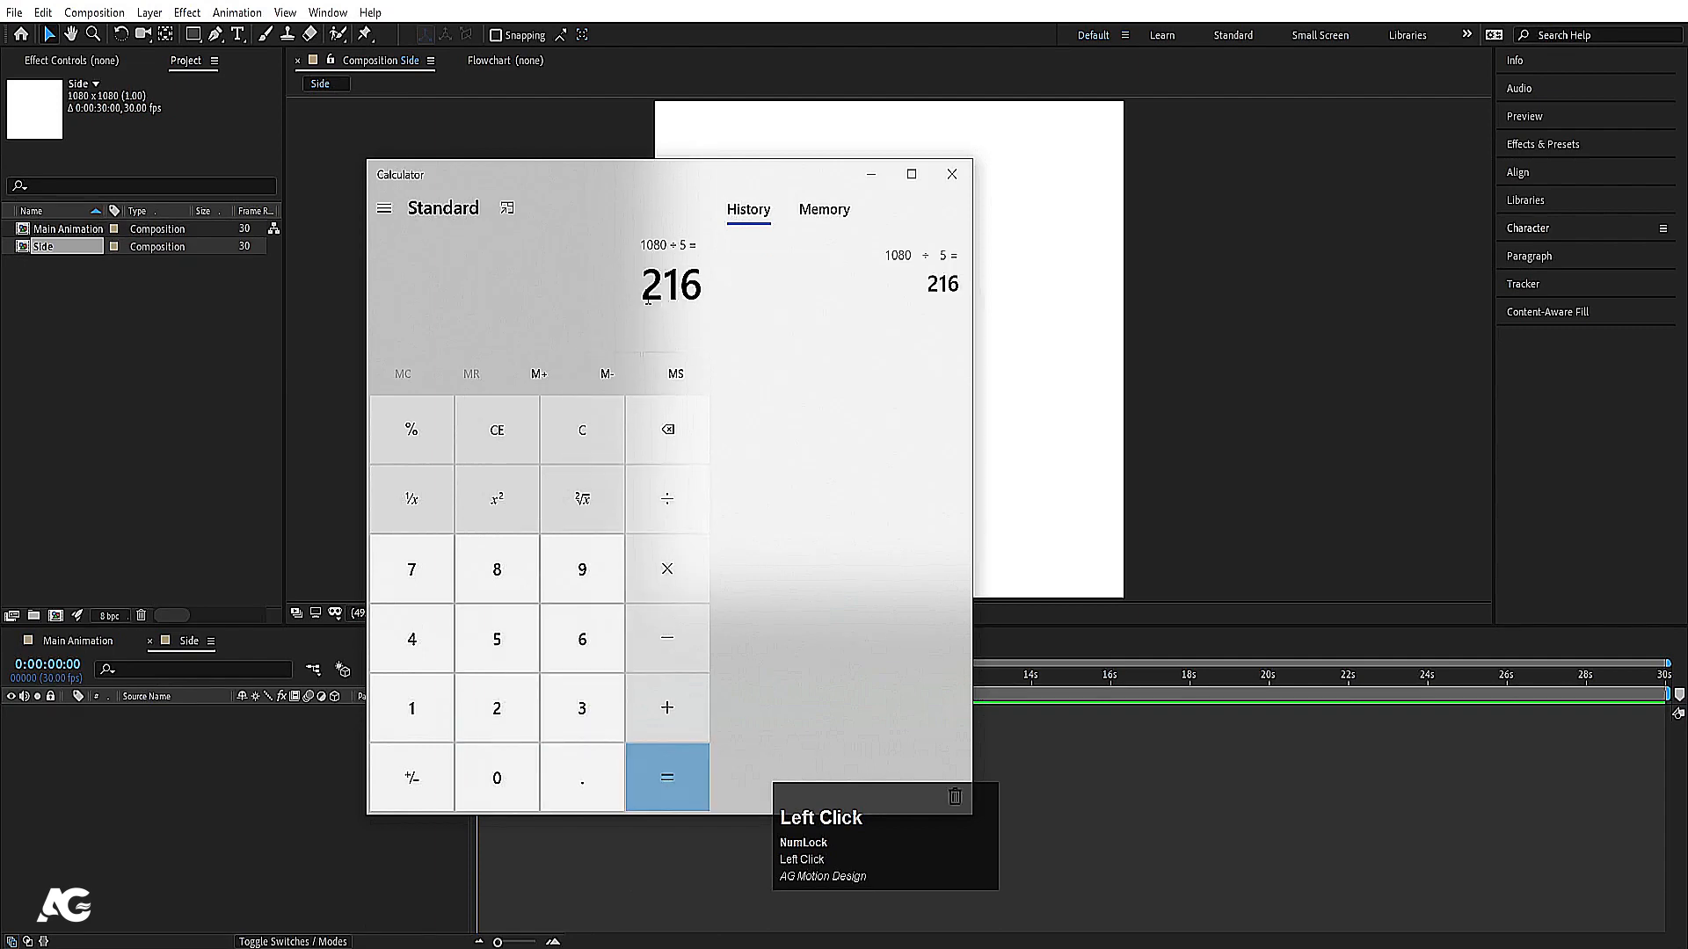
left_click_drag(648, 299, 715, 290)
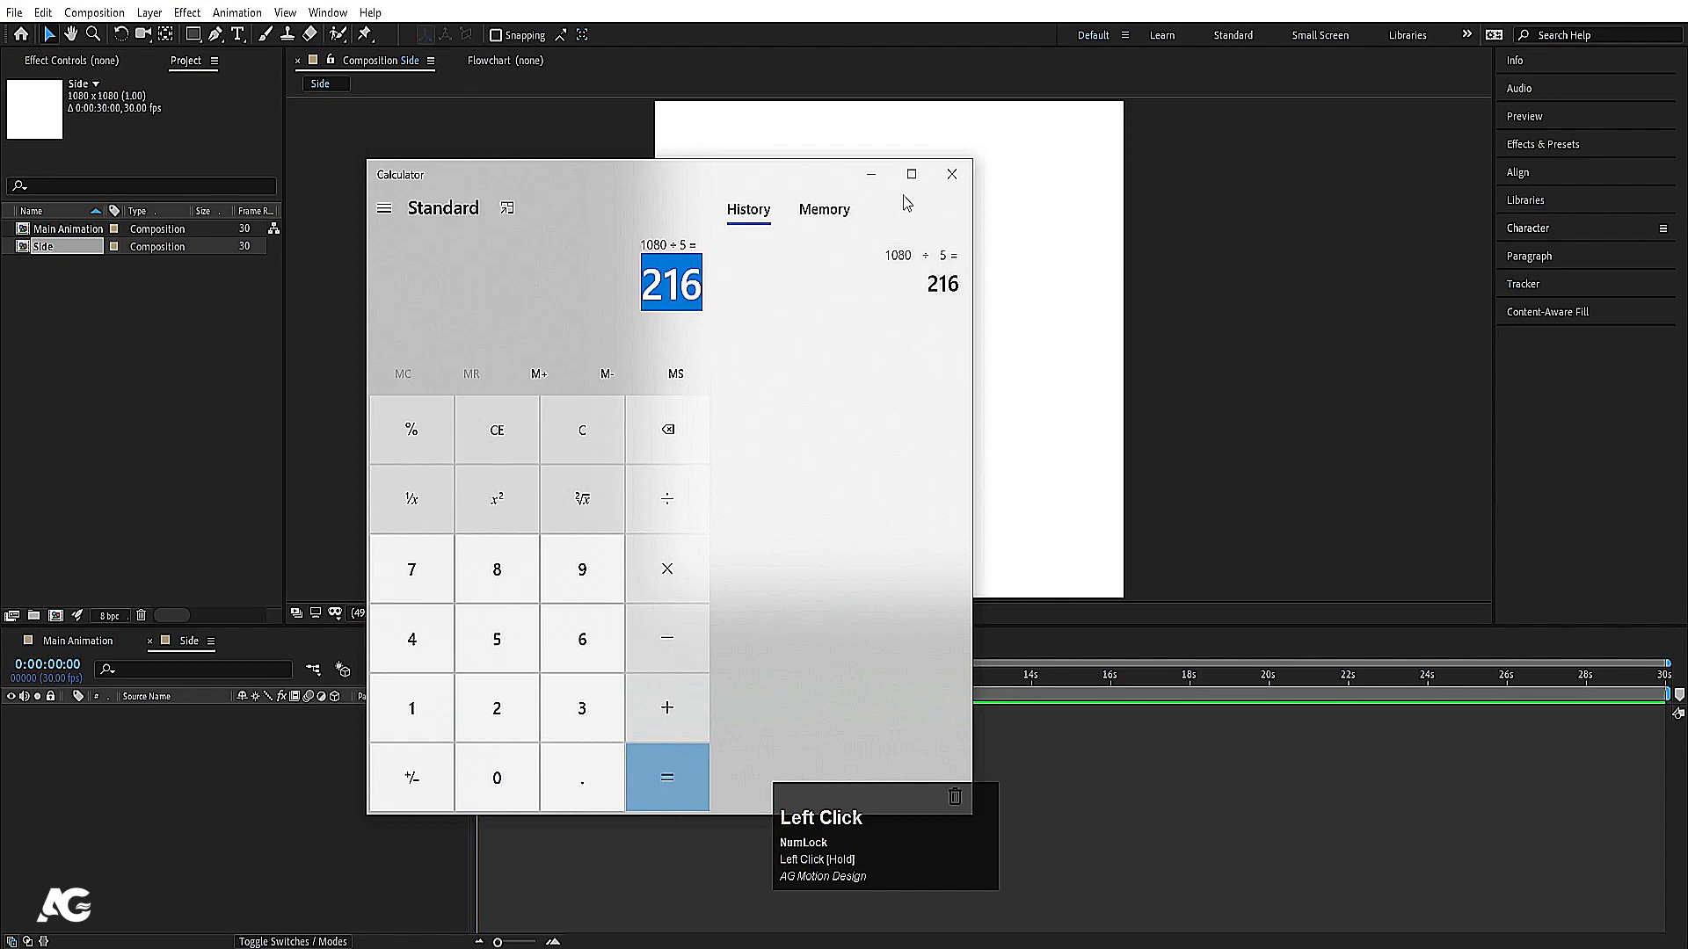
left_click(871, 173)
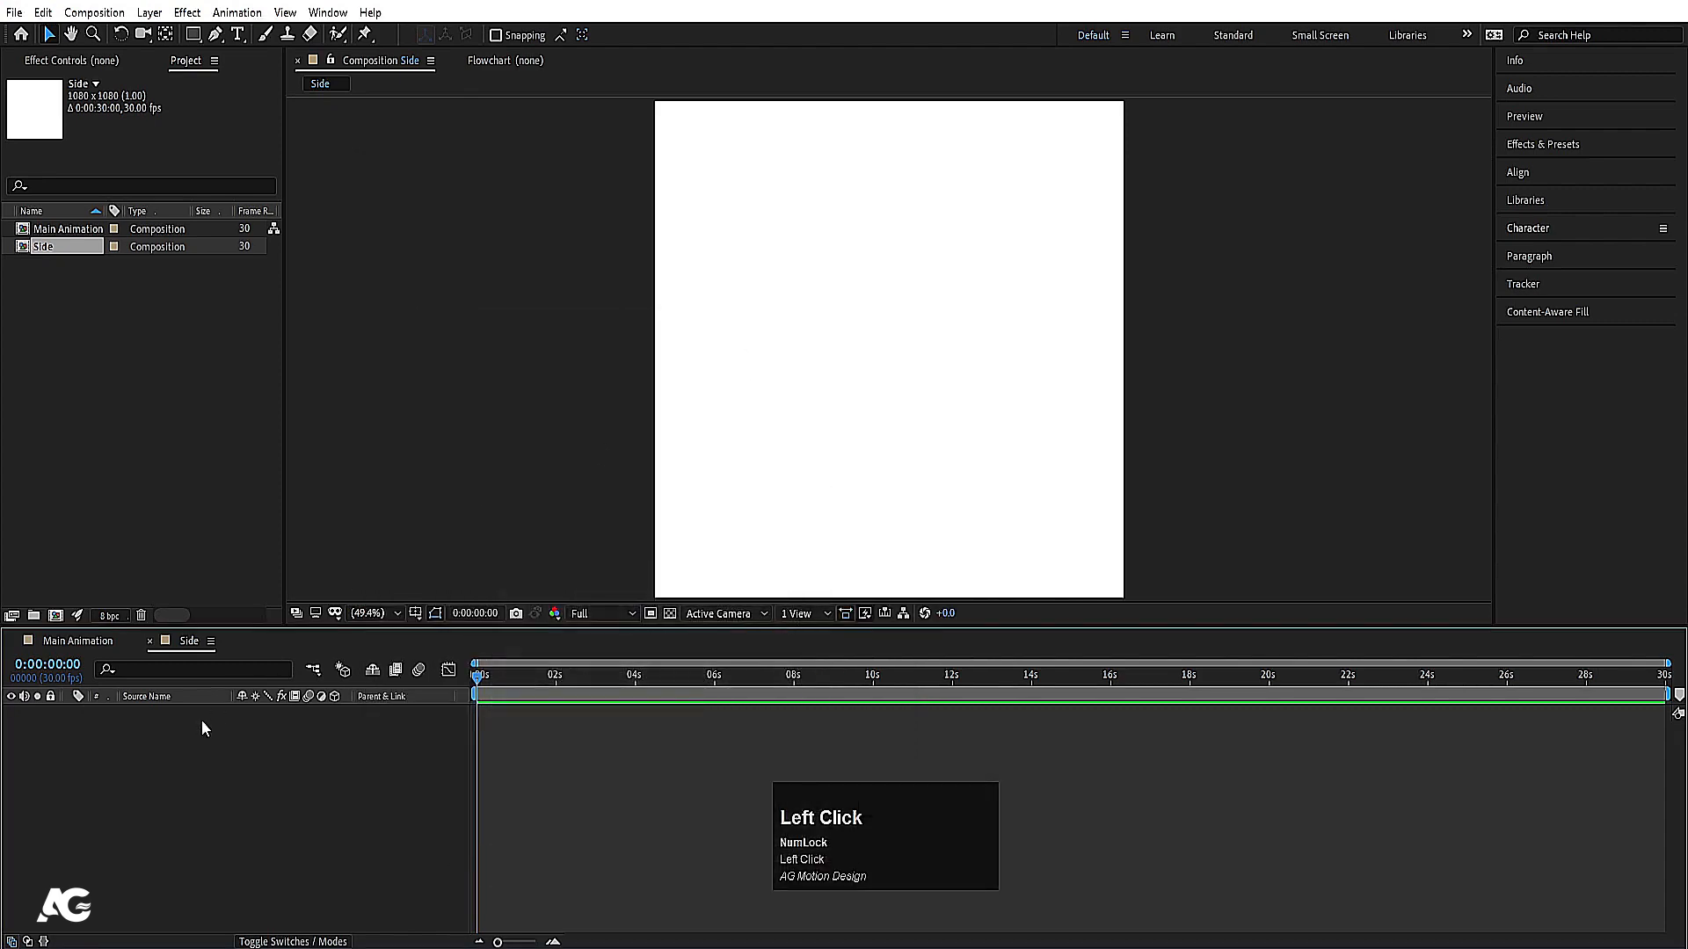
Step: Create a composition named STRIP at 1080 × 216 px and display its Title/Action Safe guides
key("ctrl+n")
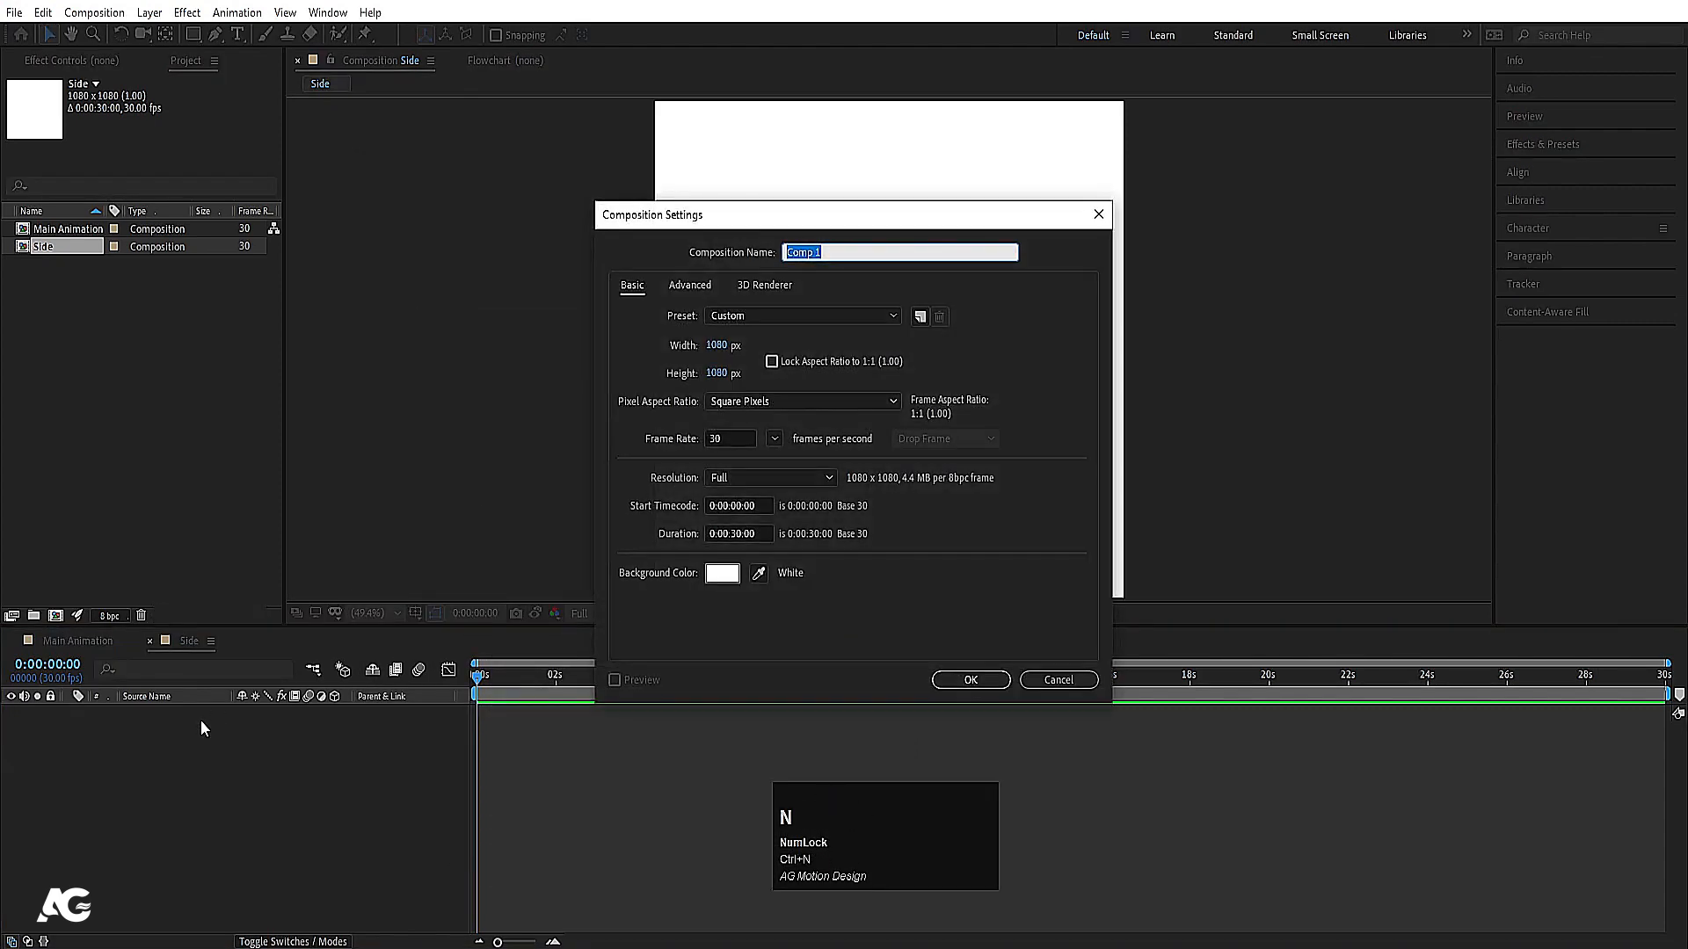
type("STr")
left_click(623, 923)
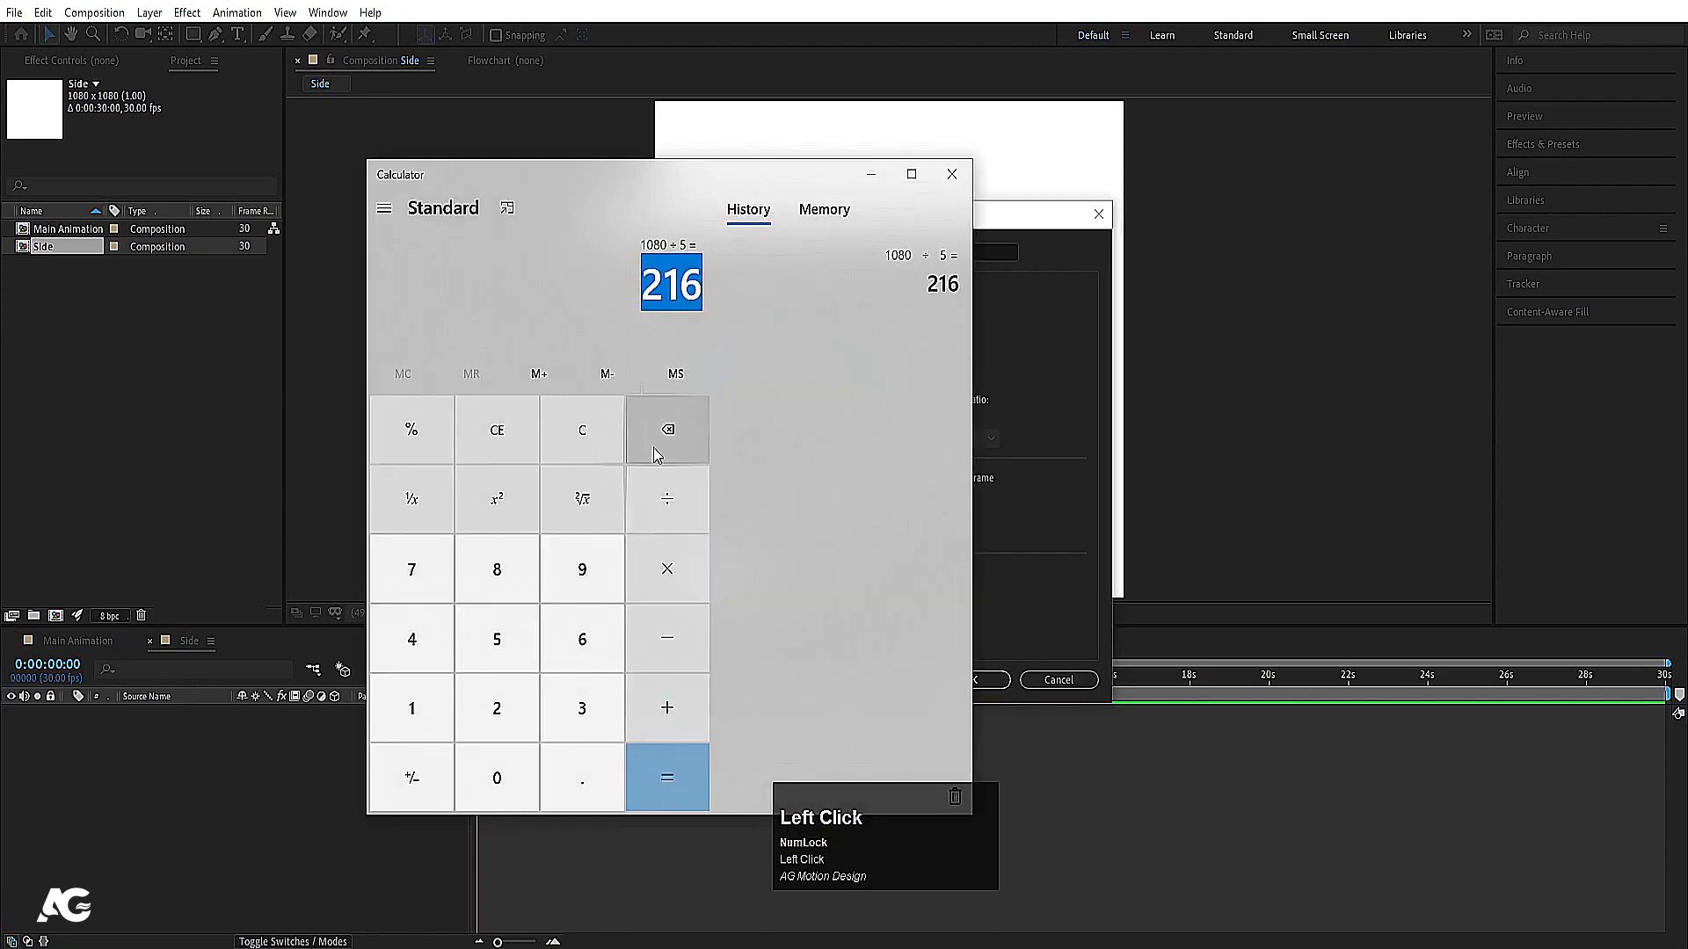
left_click(325, 623)
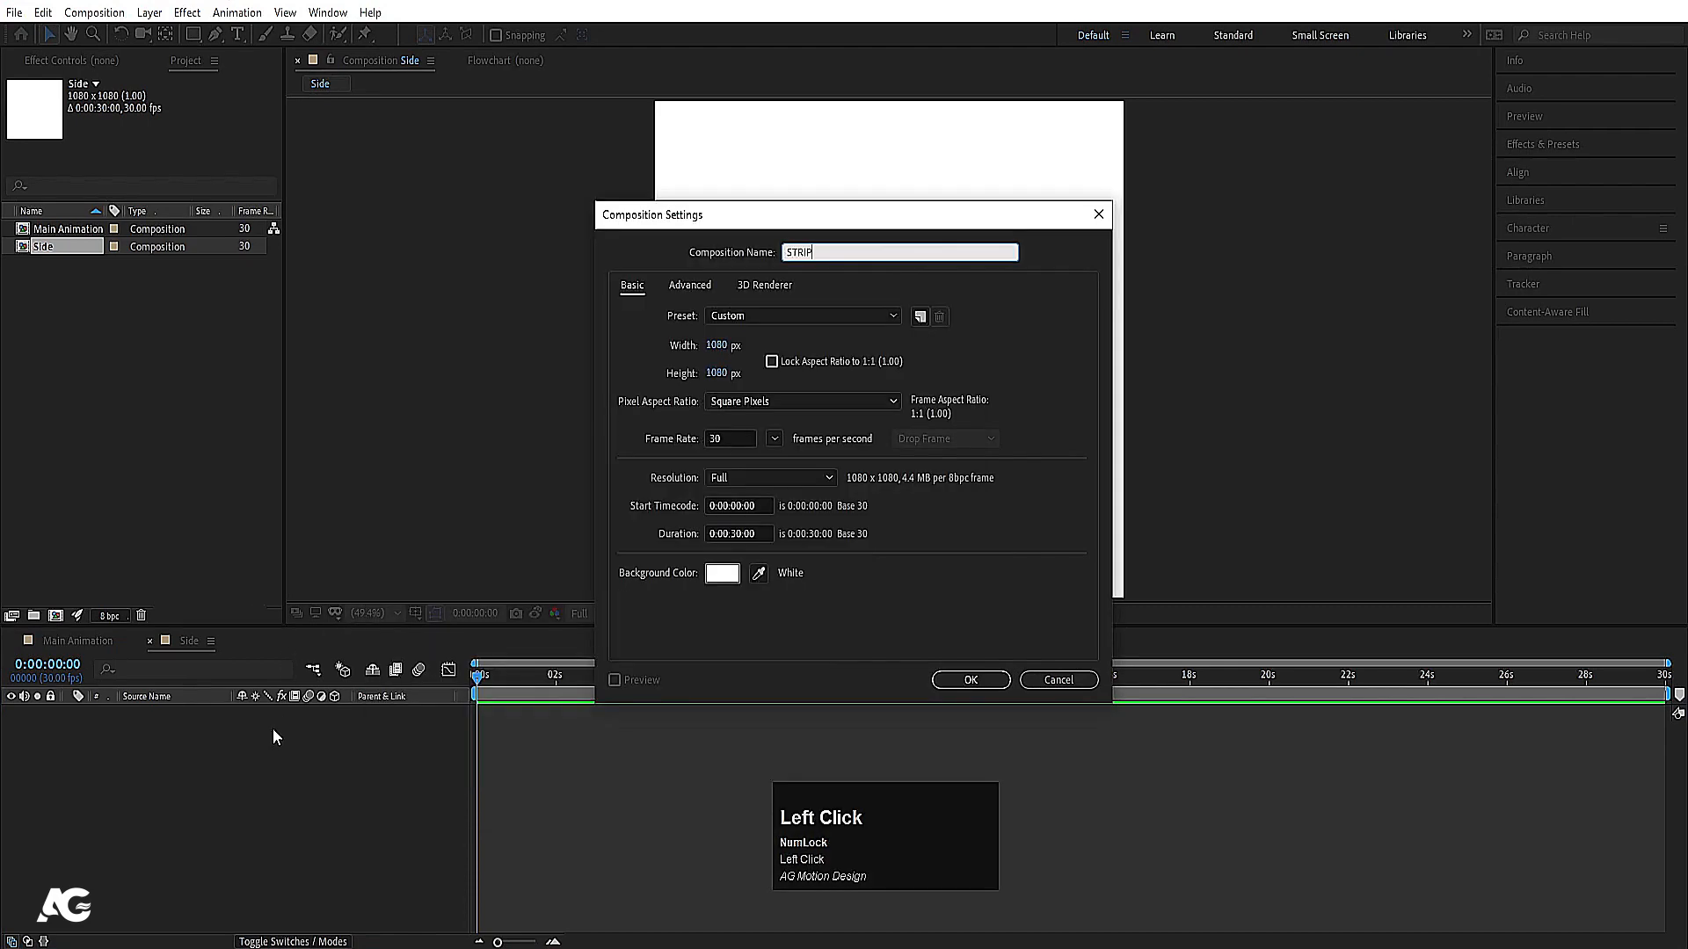
left_click(719, 373)
type("2")
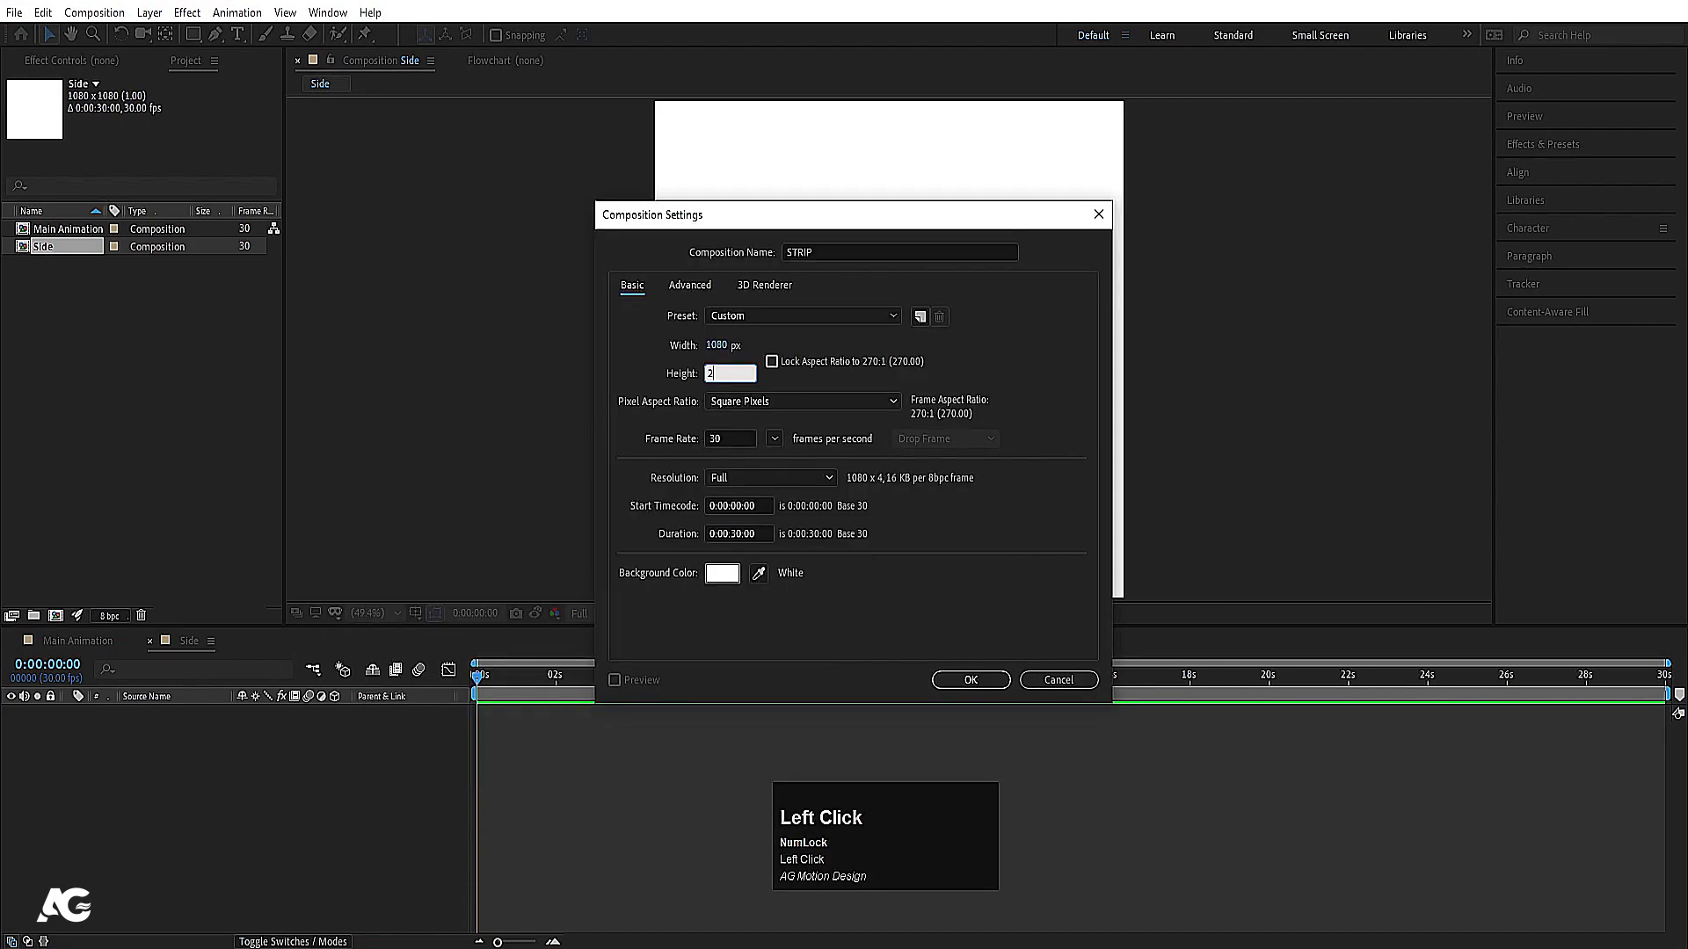
type("16")
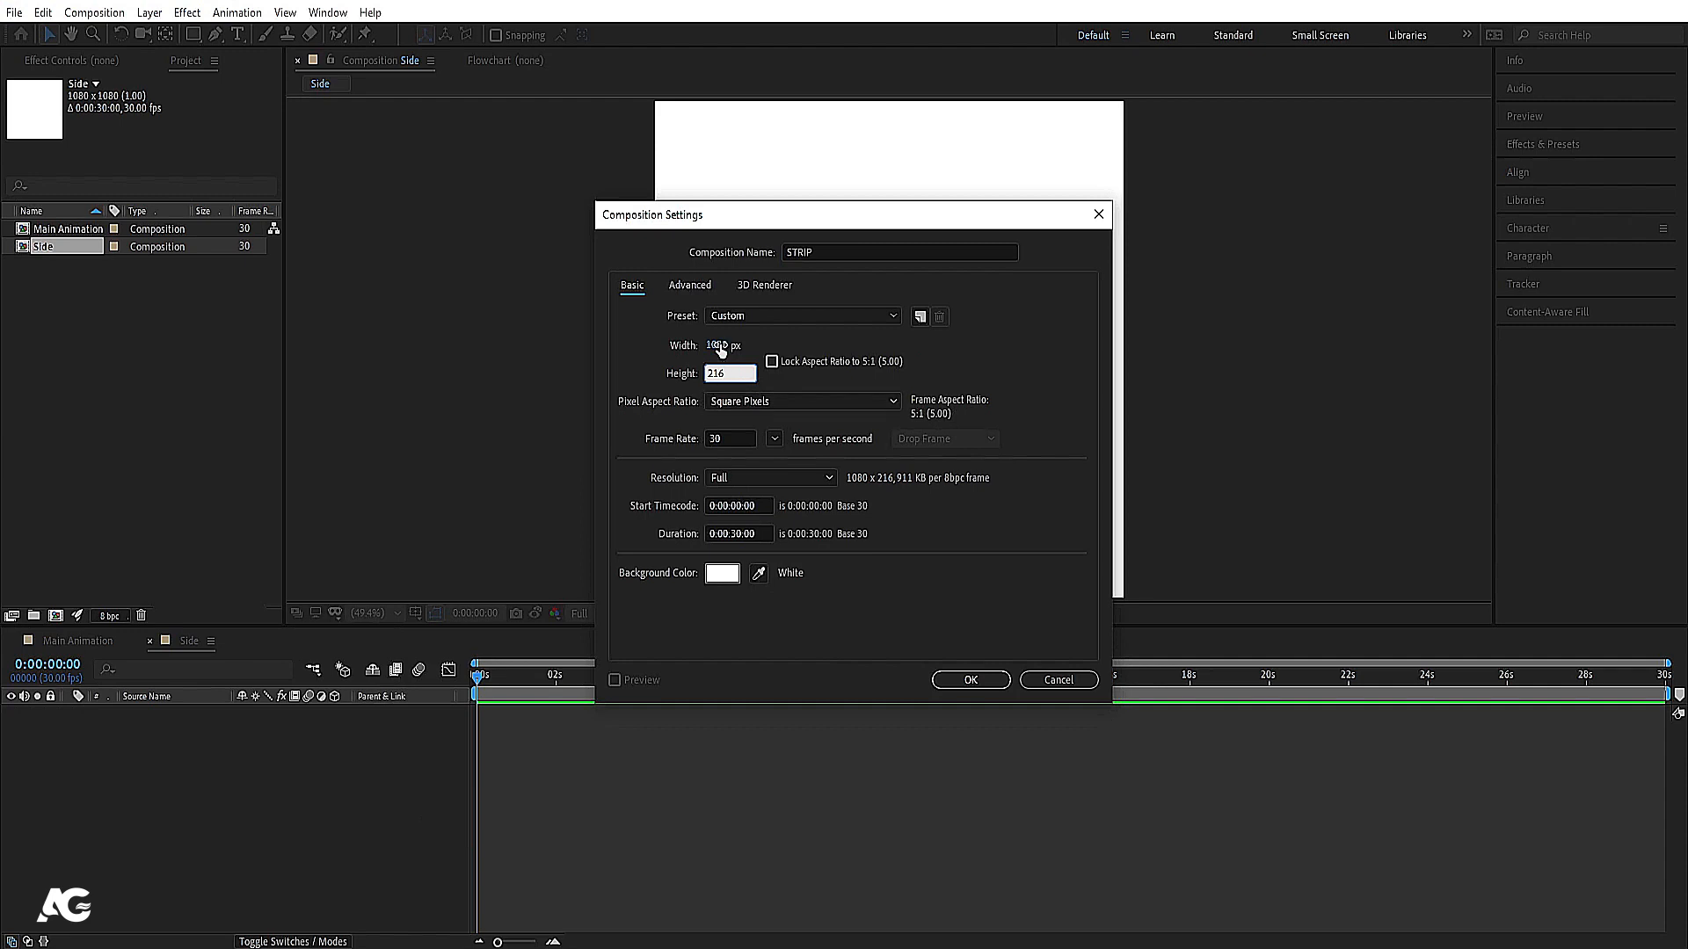
left_click(720, 347)
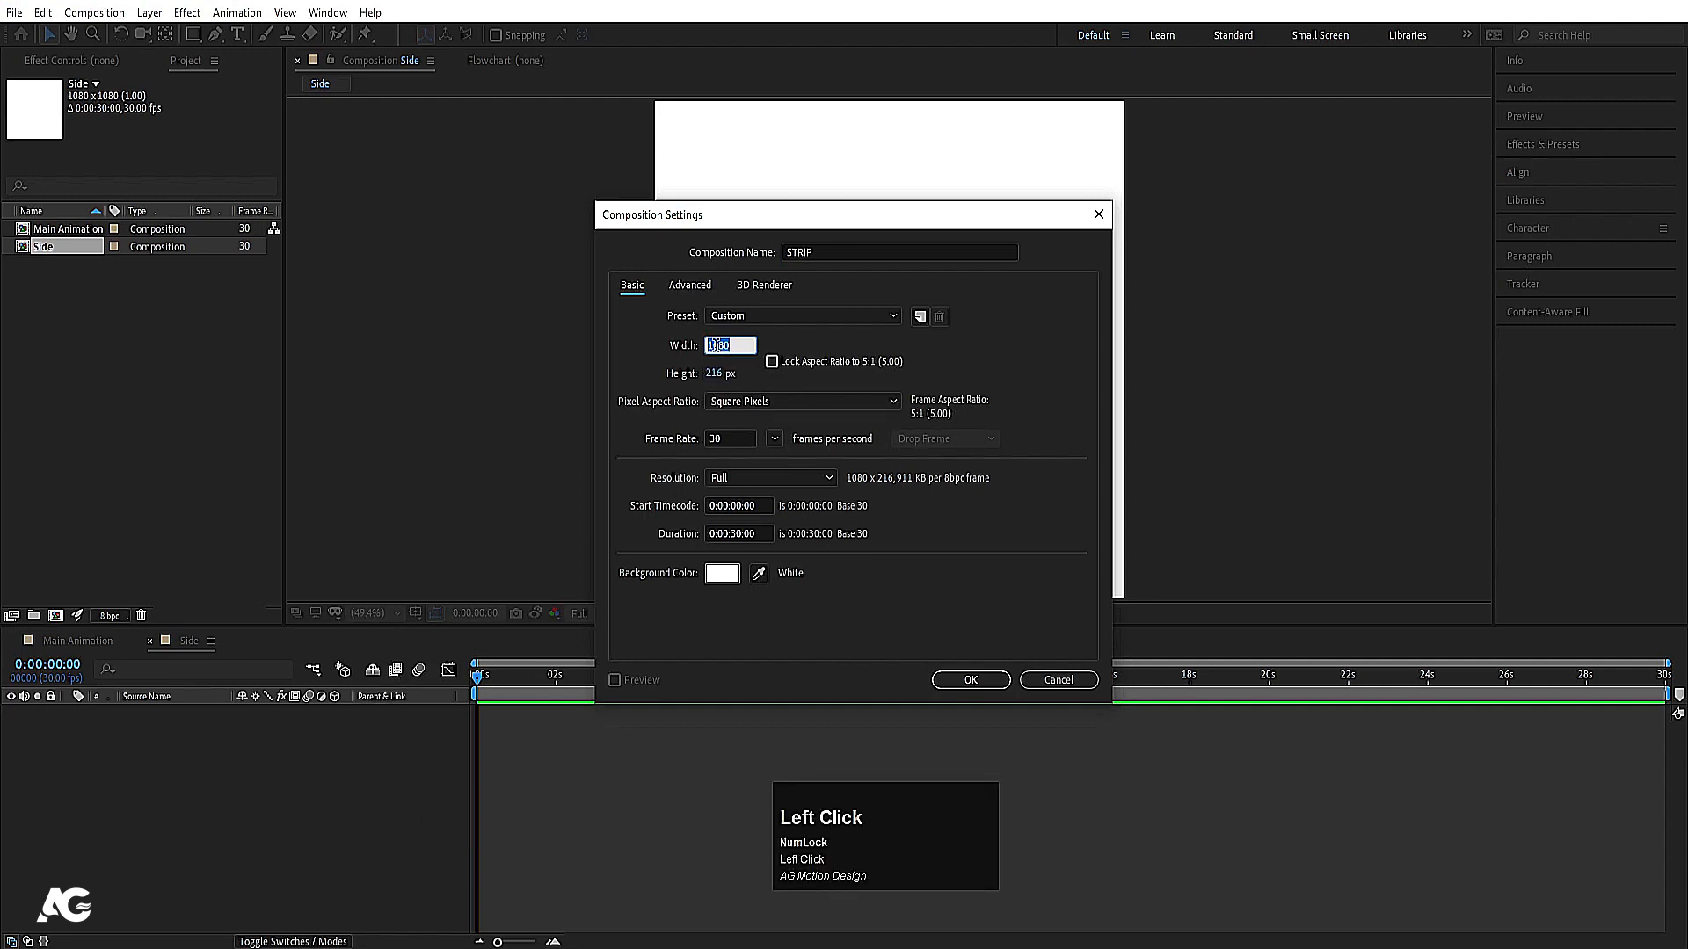
left_click(715, 373)
left_click(661, 373)
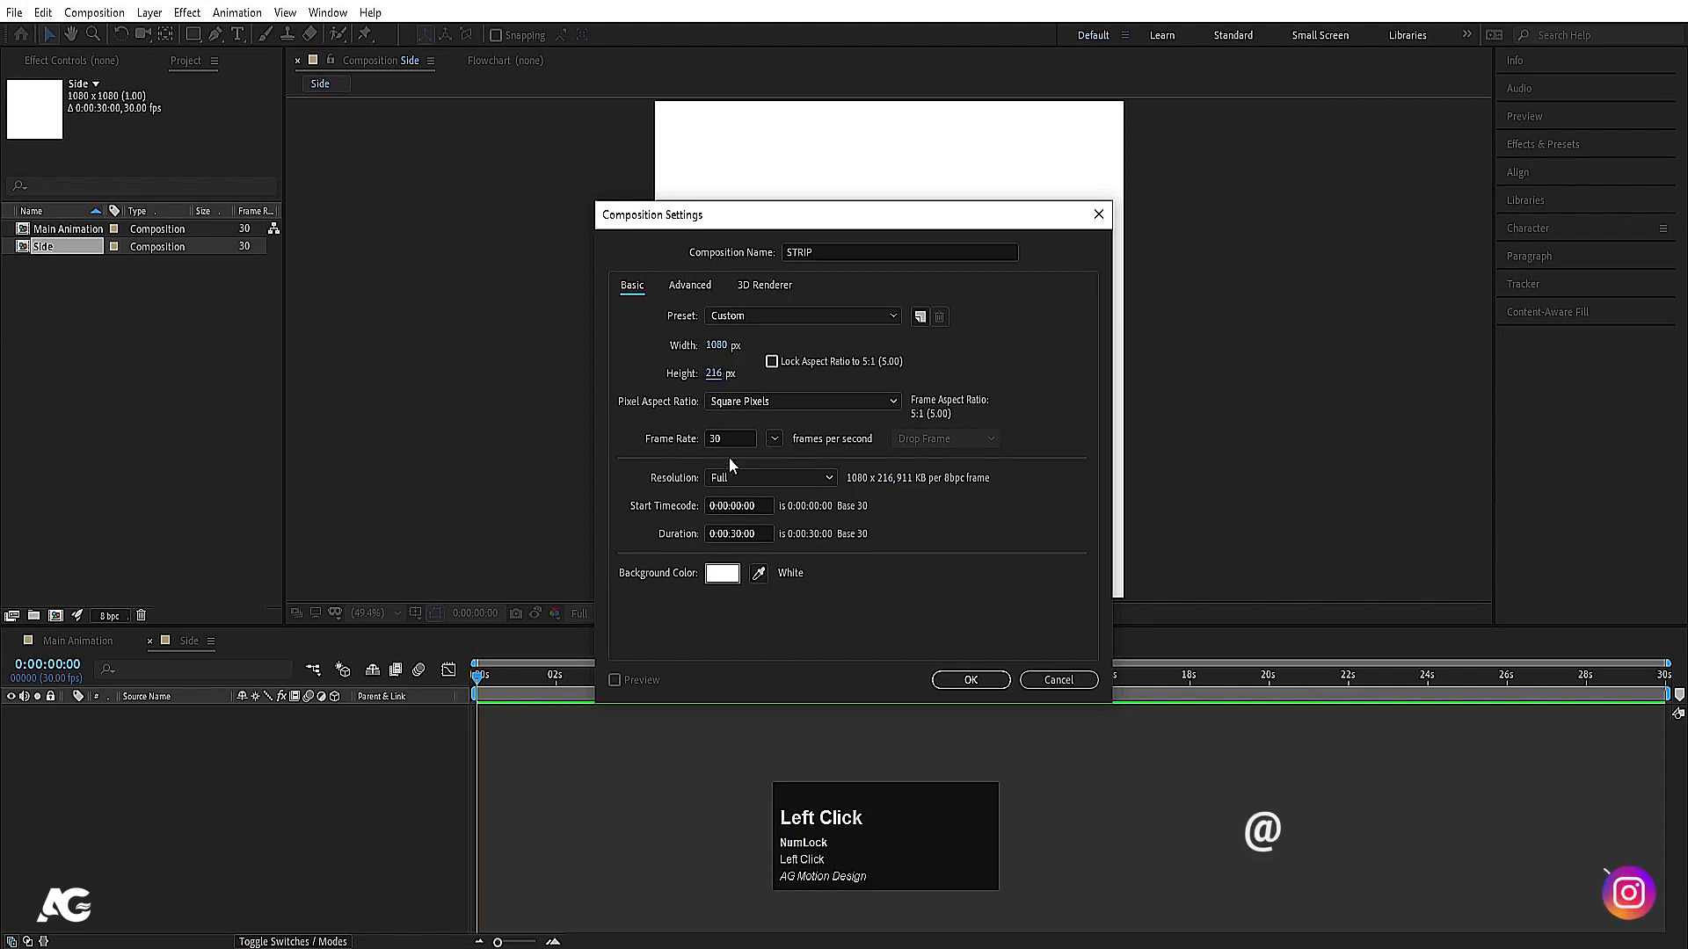
left_click(967, 682)
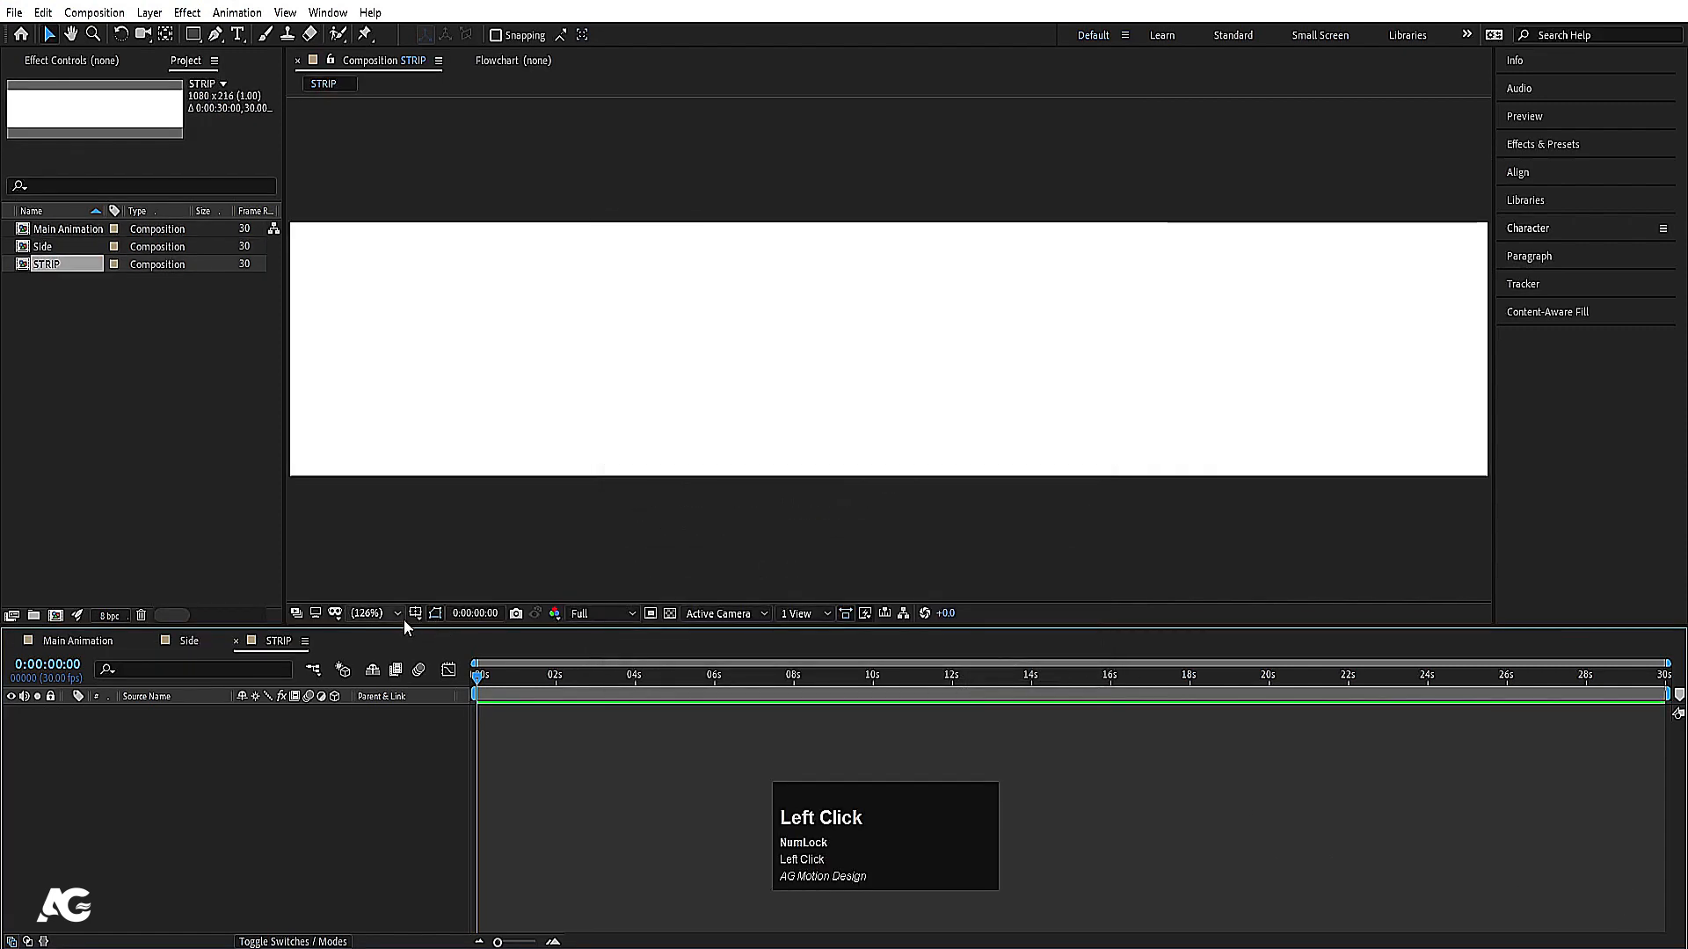
left_click(415, 612)
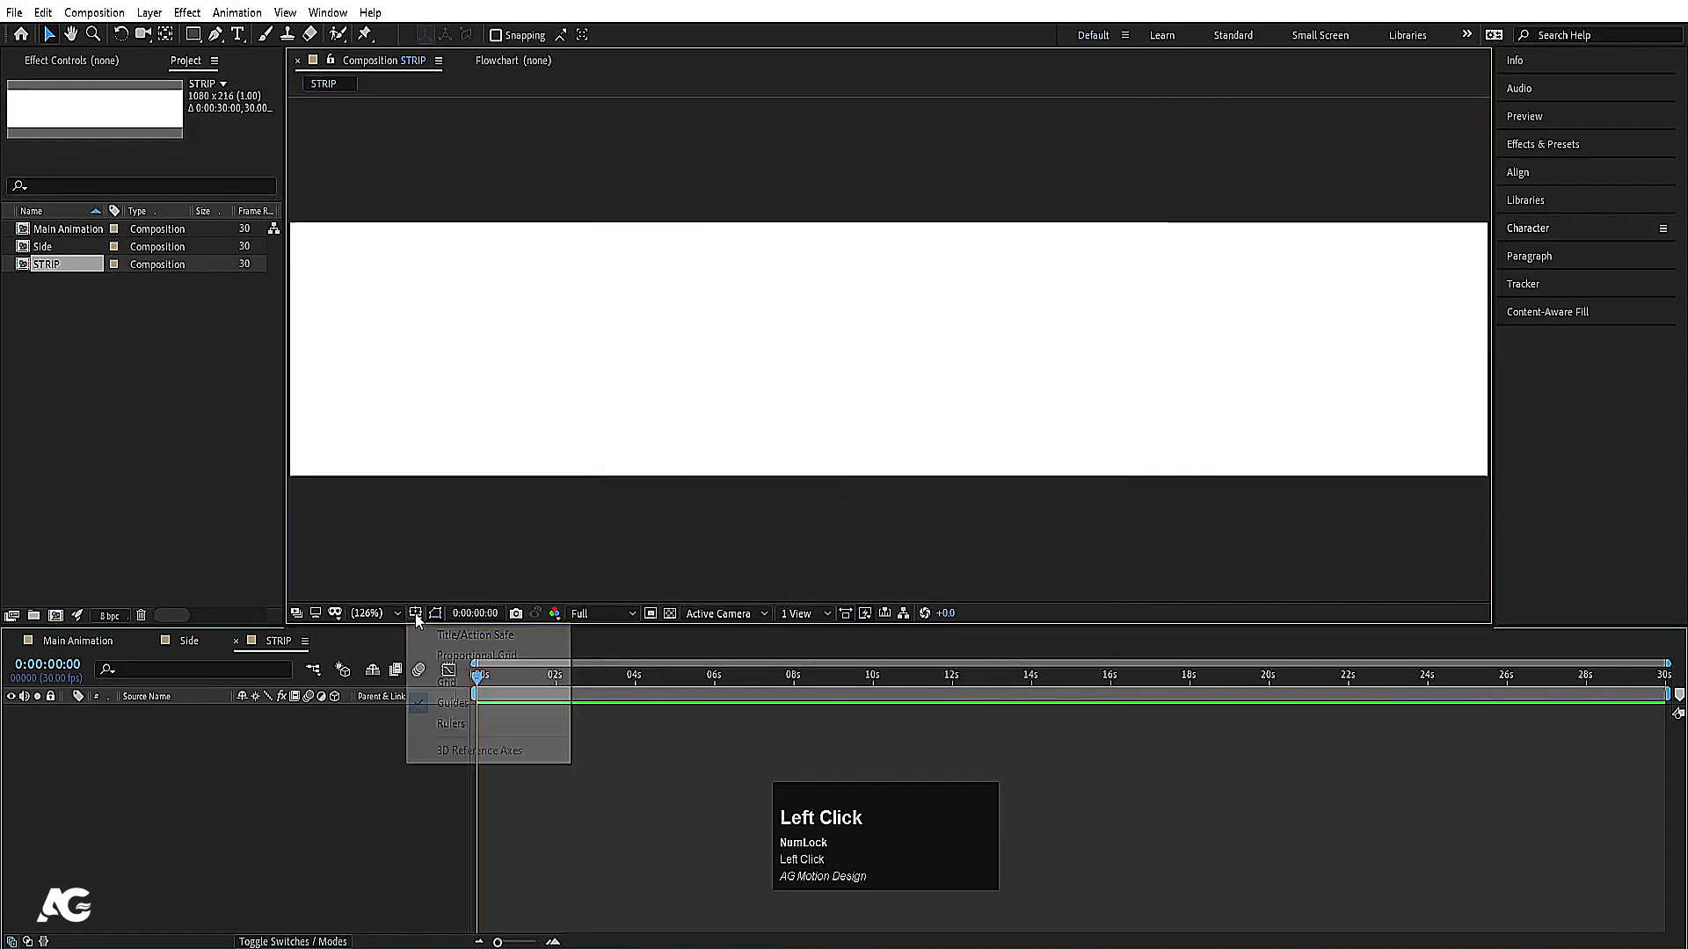
left_click(482, 641)
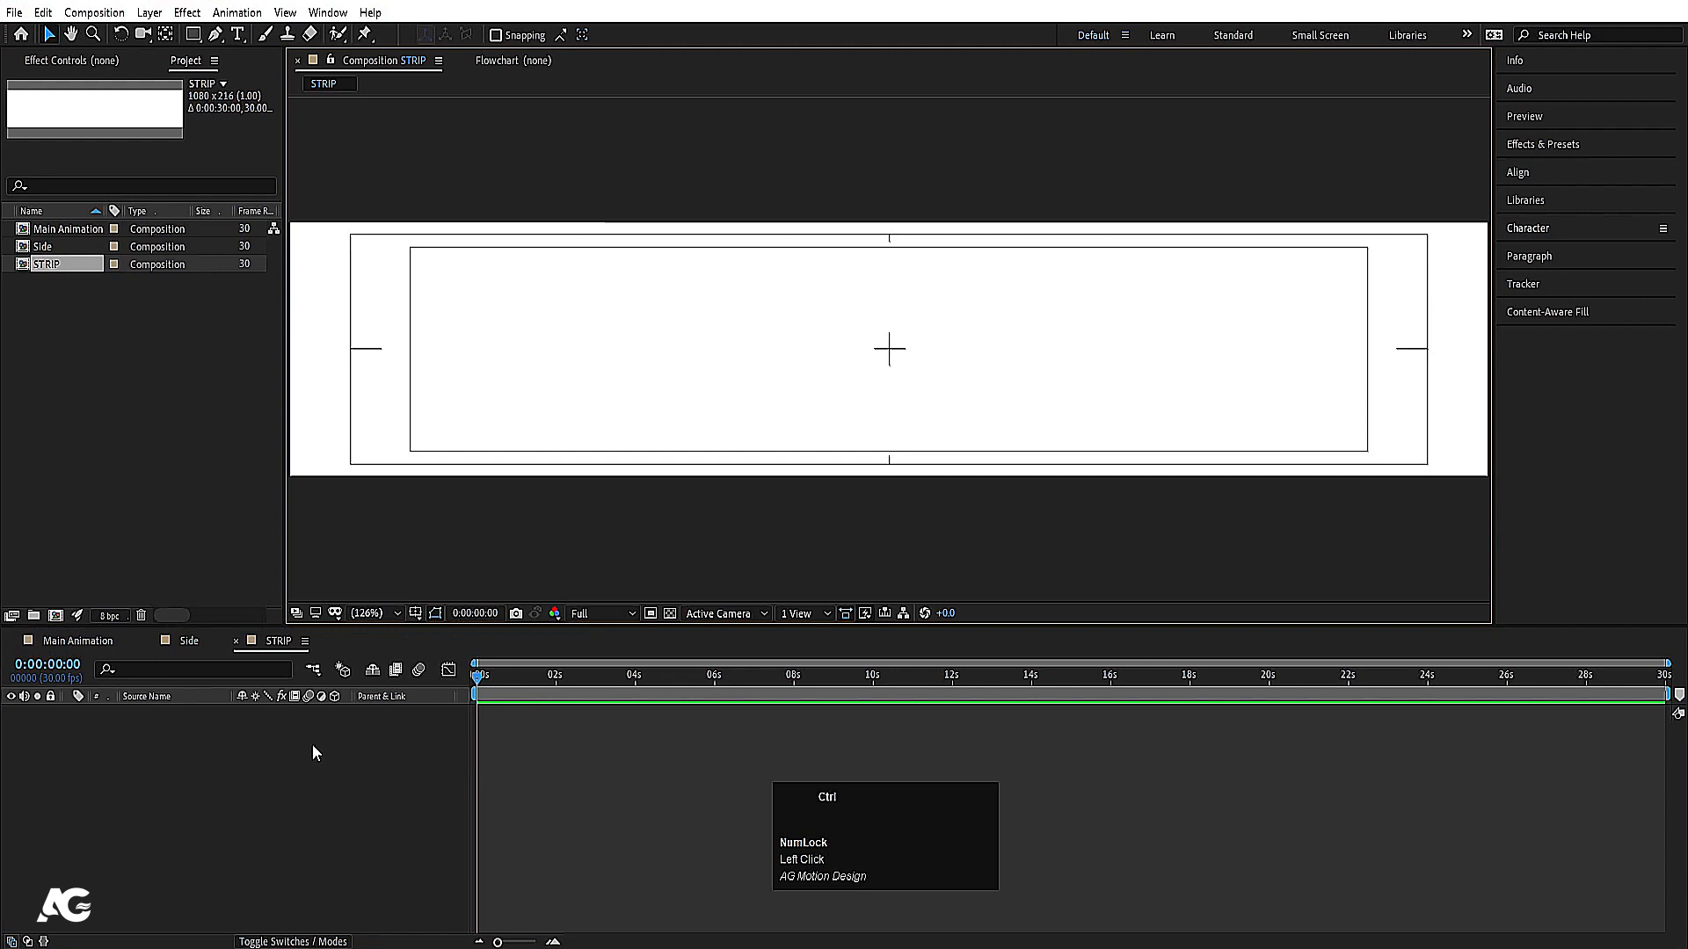
Step: Add a white (FFFFFF) 1080 × 216 px solid named white bg to the STRIP composition and lock its layer
key("ctrl+y")
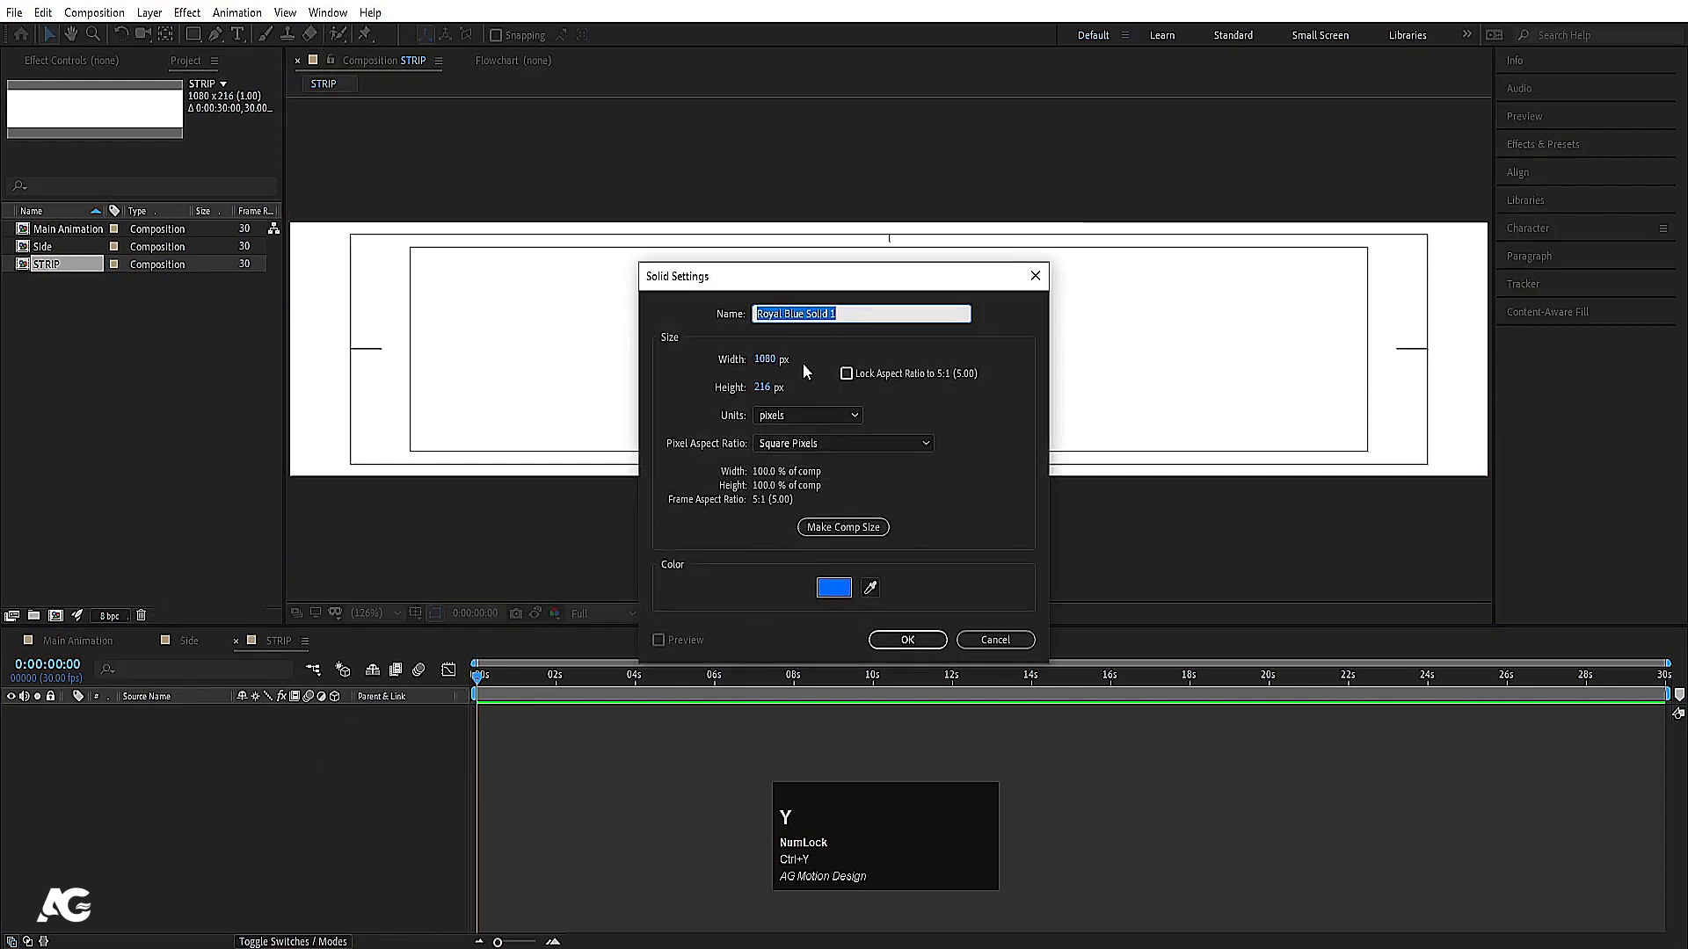
type("whi")
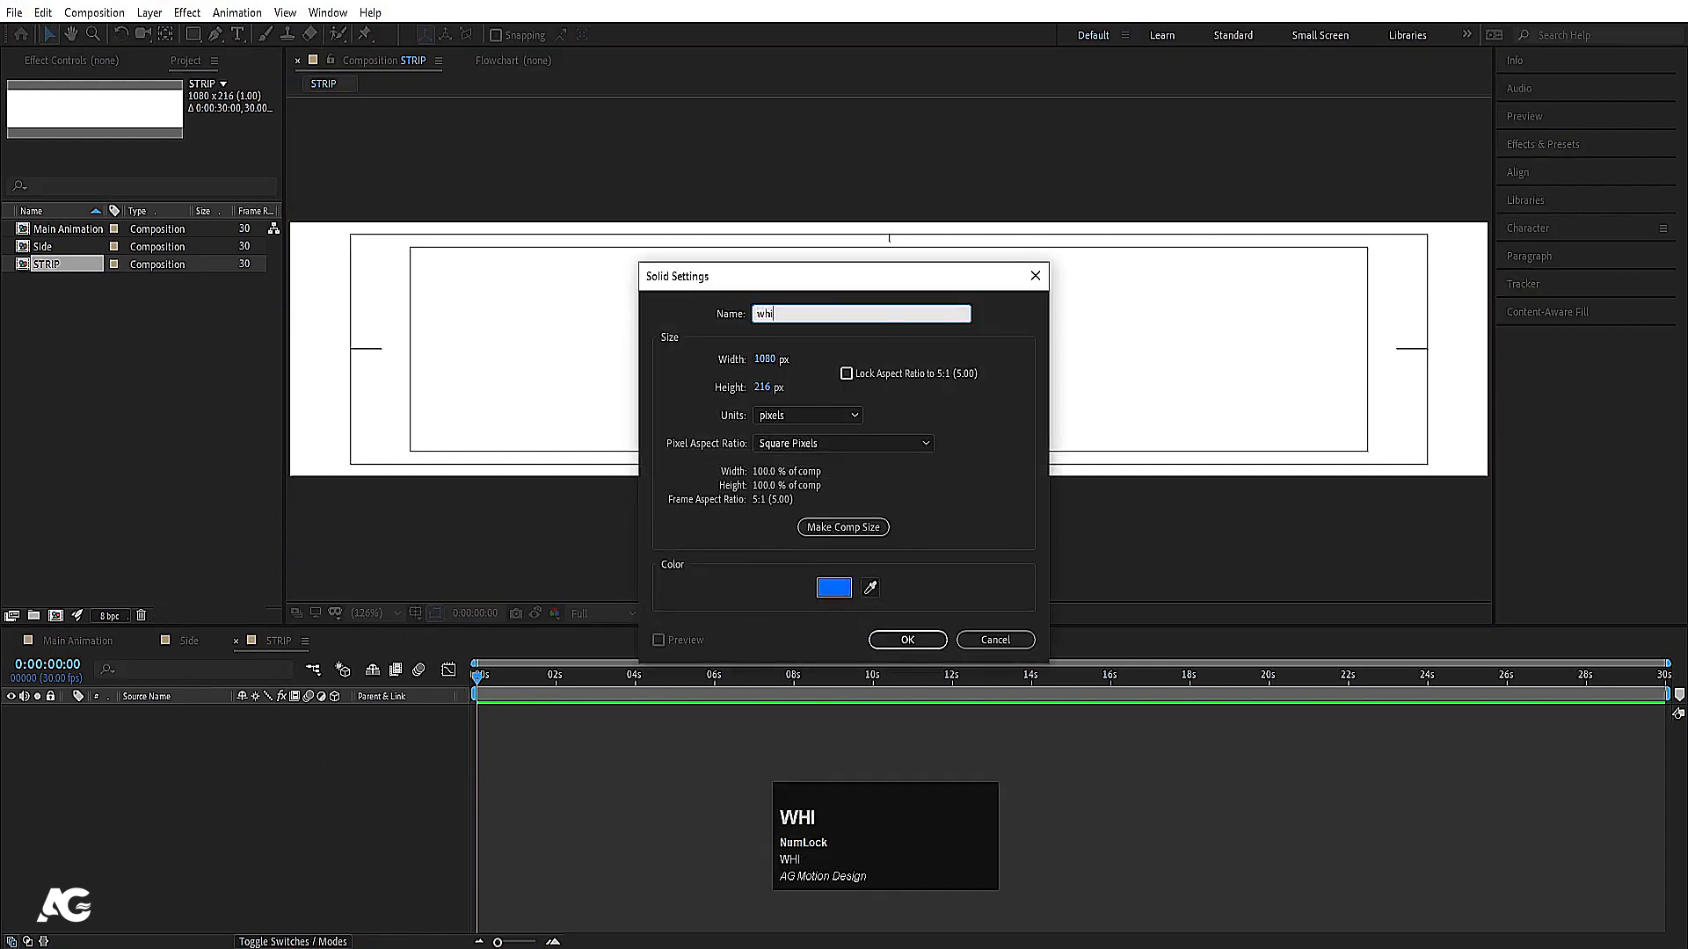
type("te bg")
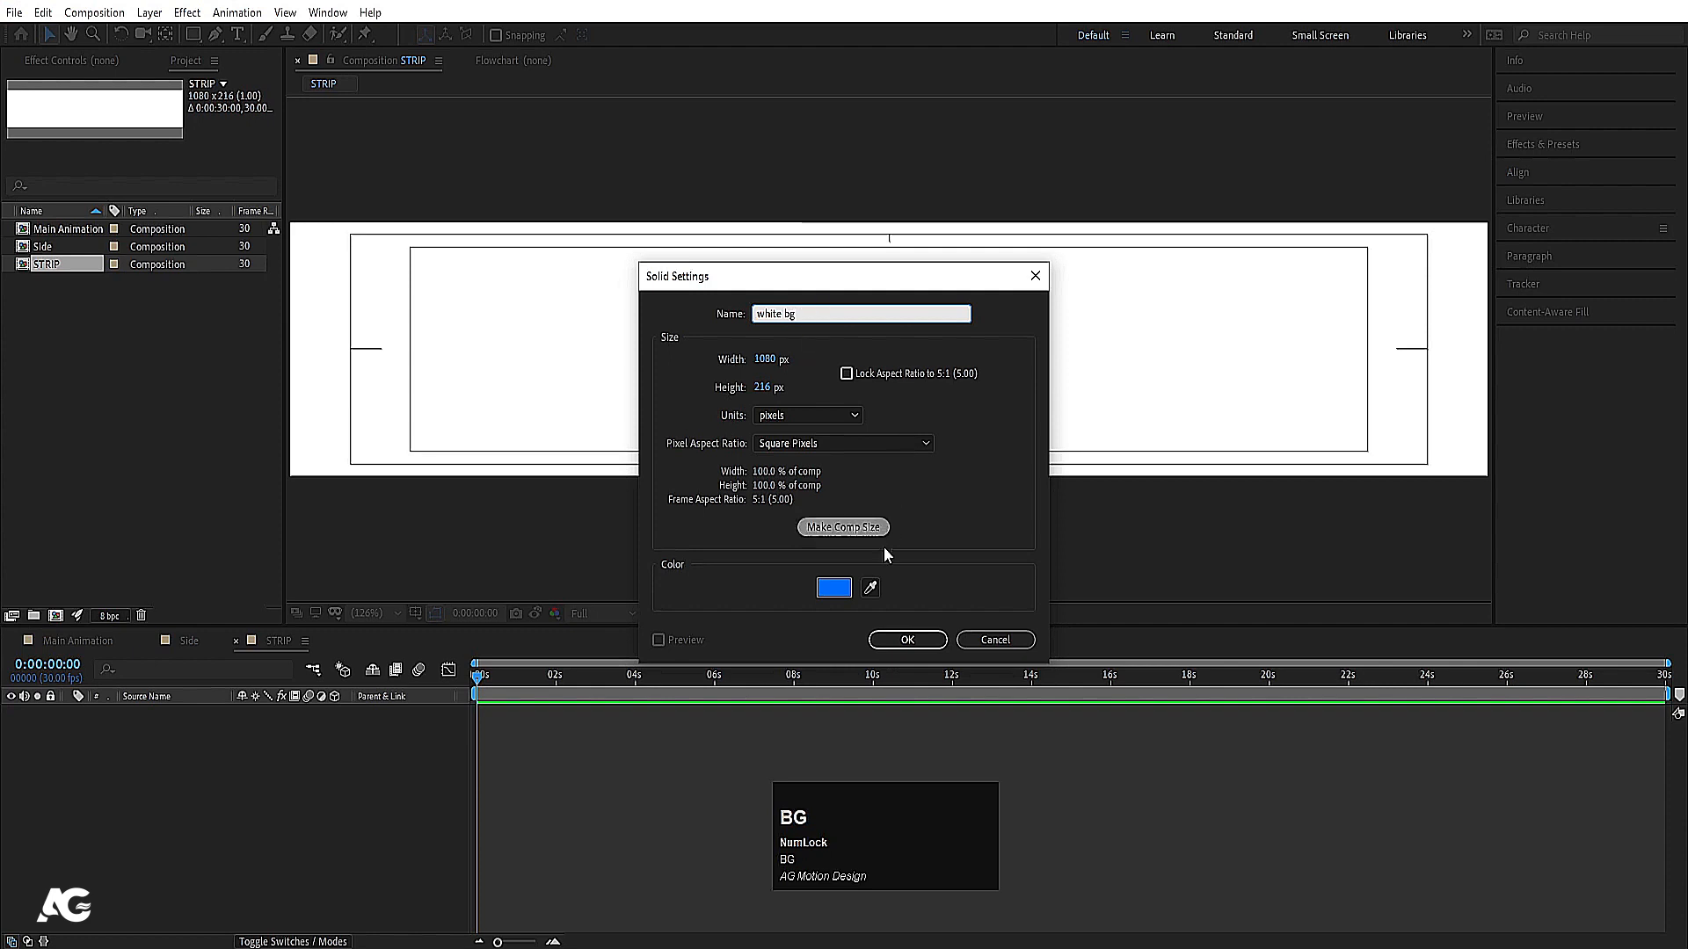
left_click(833, 587)
left_click(89, 248)
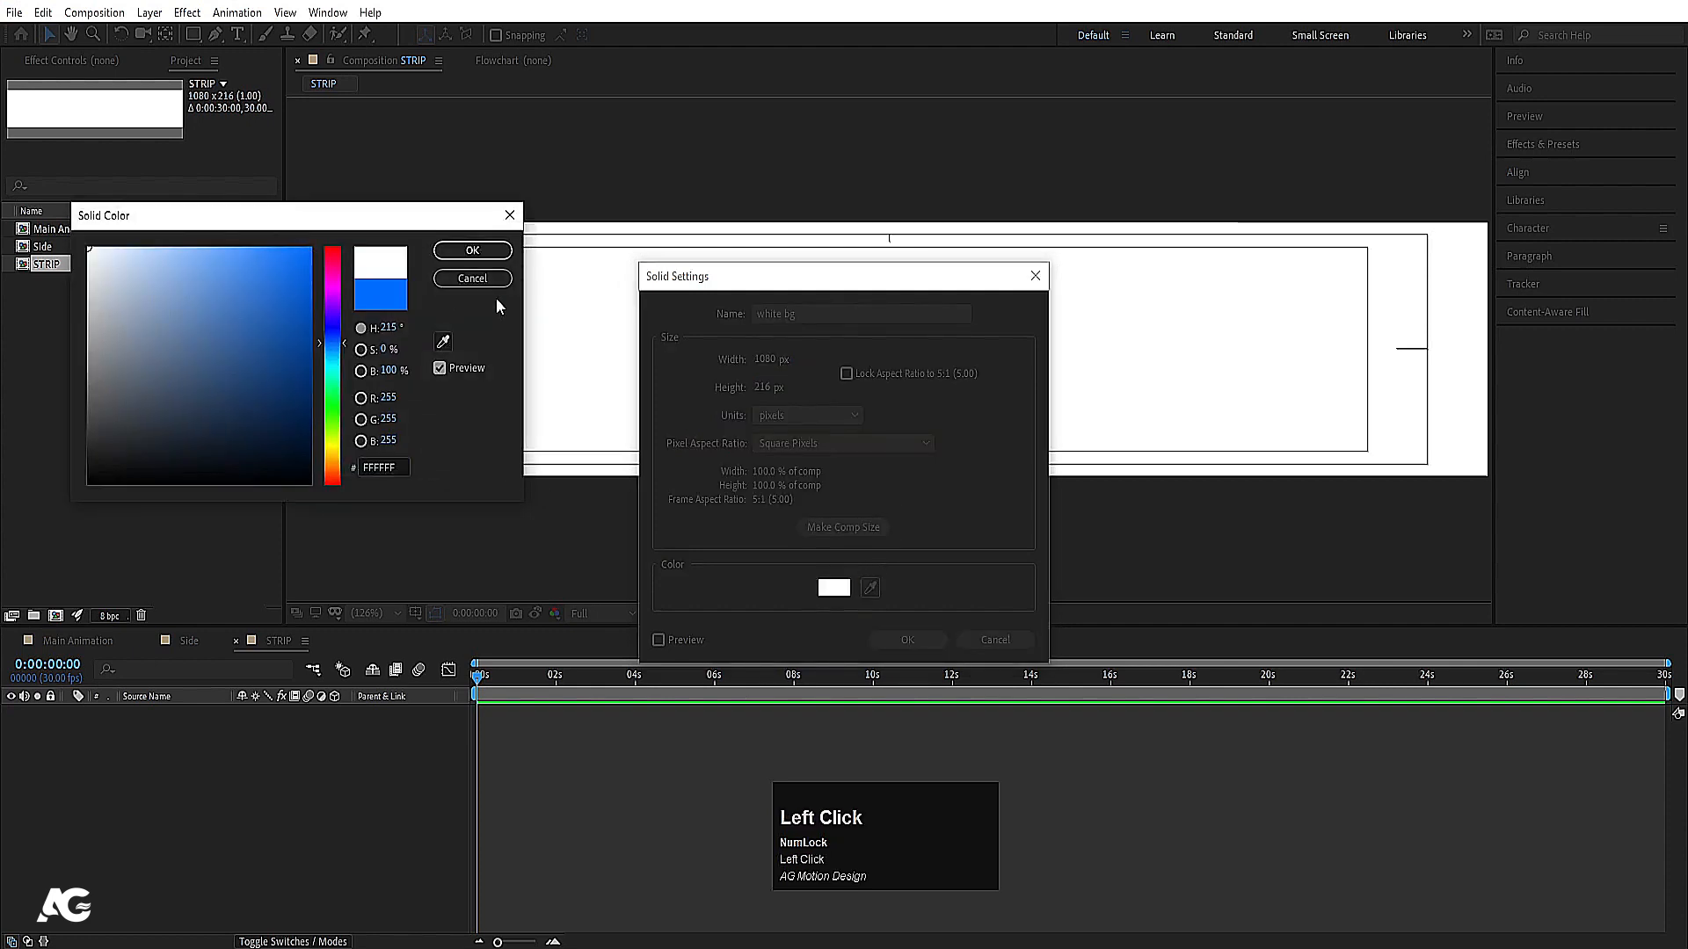
left_click(472, 250)
left_click(906, 640)
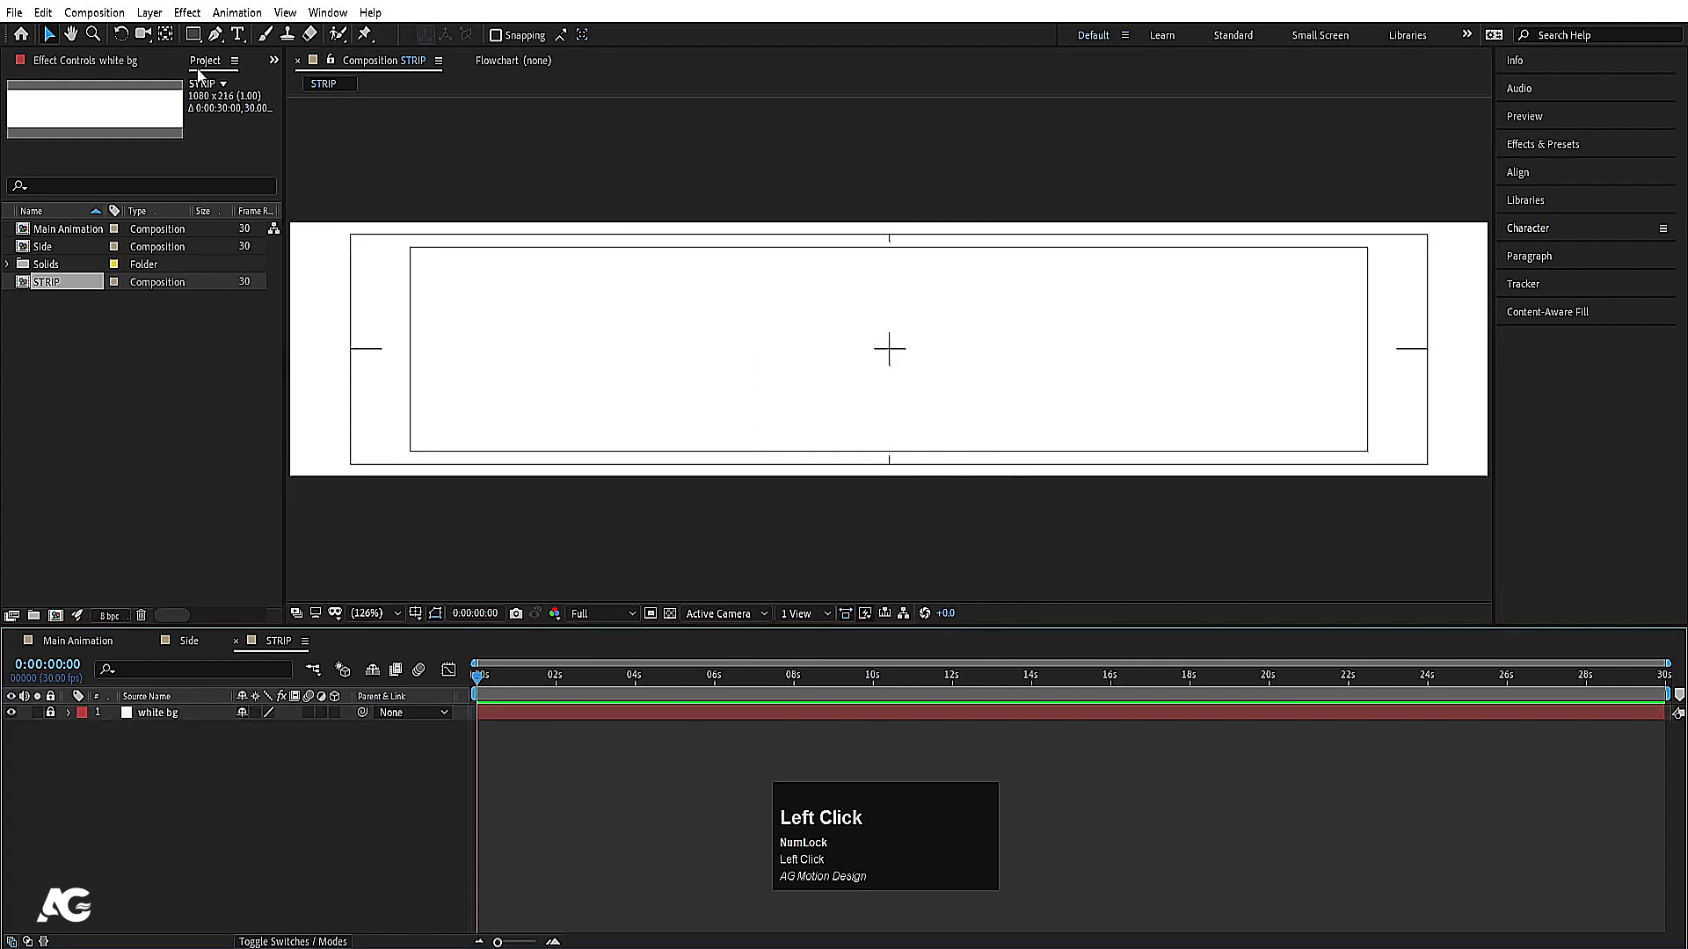
Step: Start a horizontal text layer in the STRIP composition with the letters TY
left_click(238, 35)
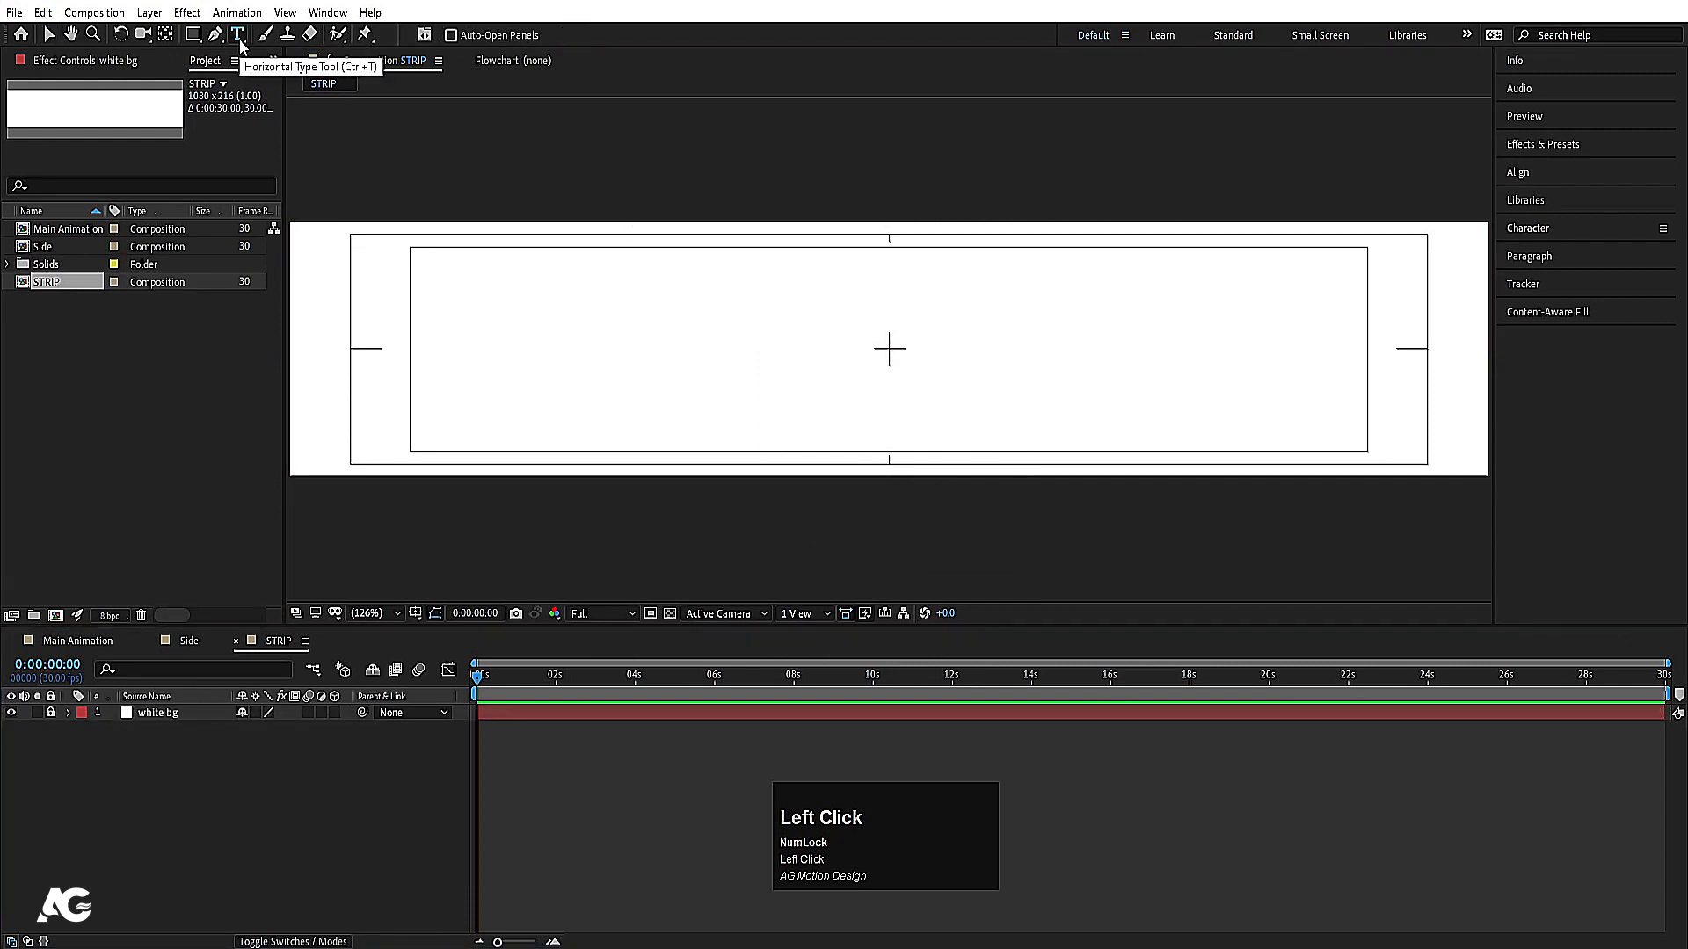
left_click(464, 408)
type("T")
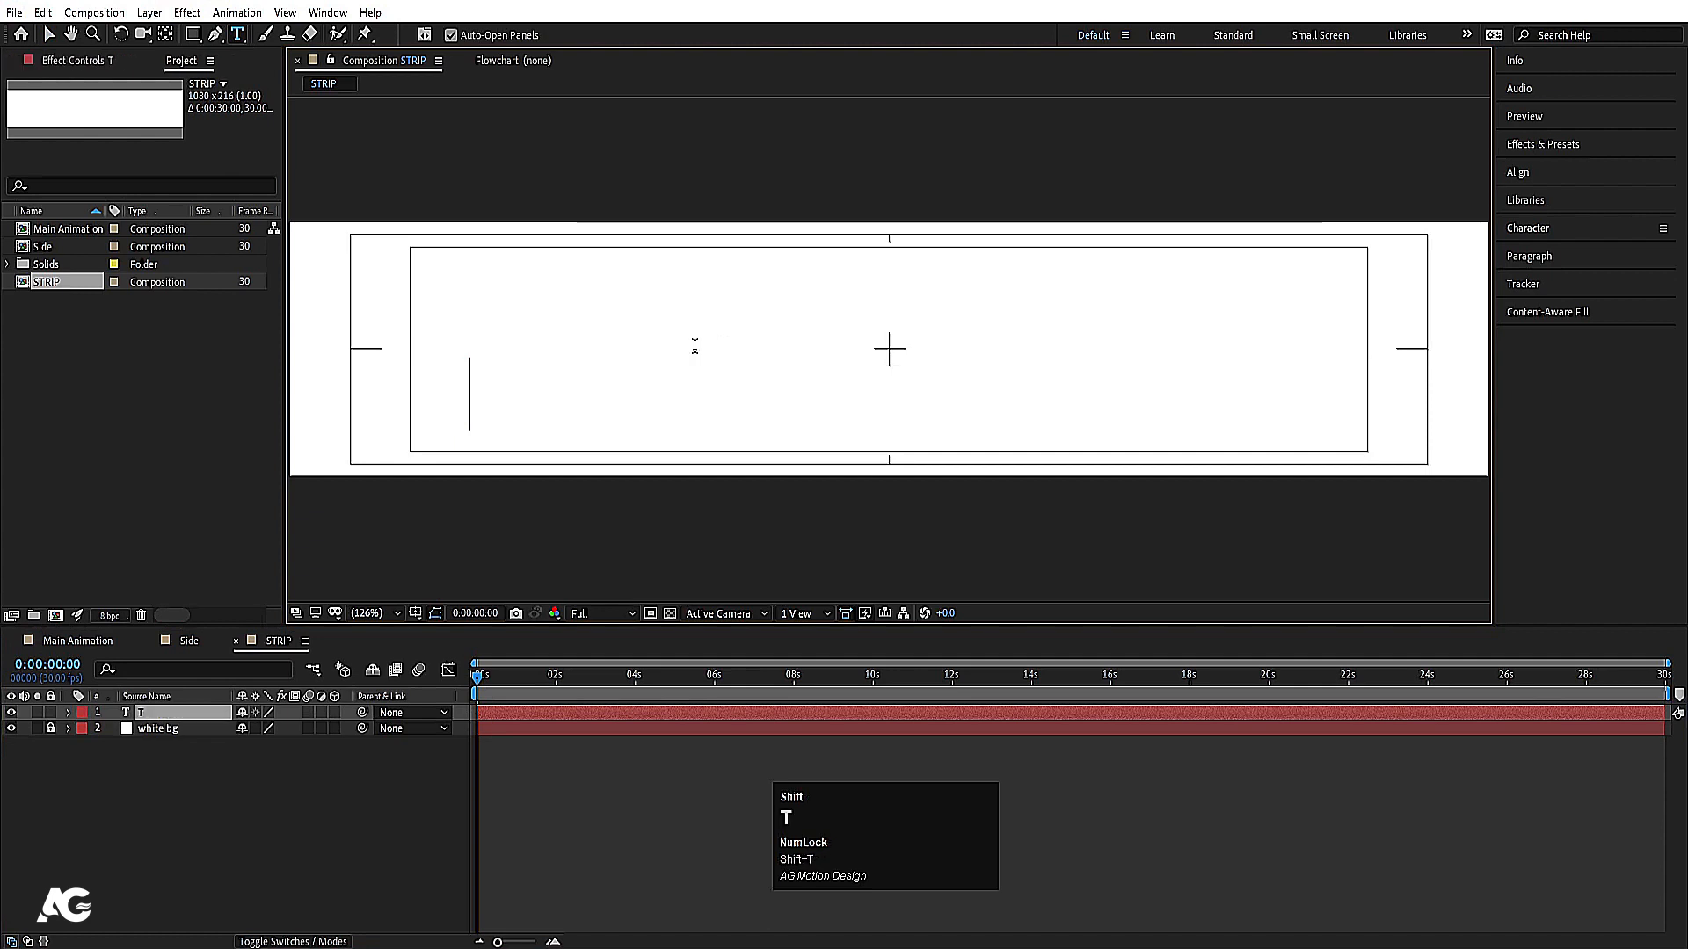
type("Y")
Step: Give all the text a black fill and remove its stroke
key("ctrl+a")
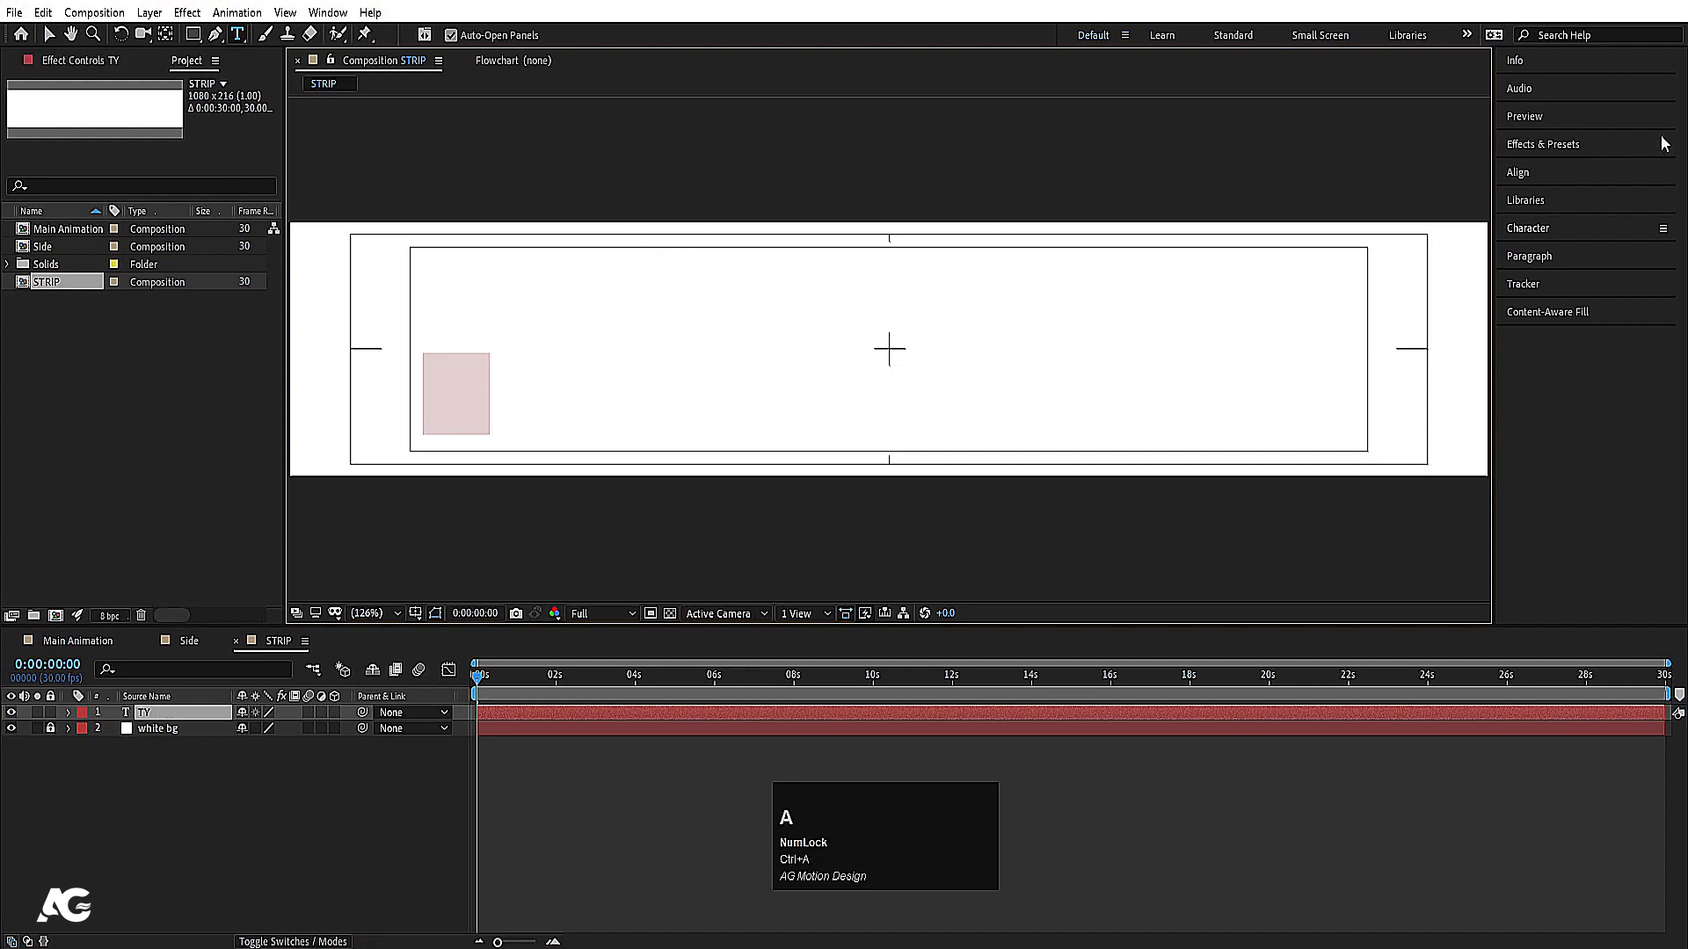
left_click(1529, 229)
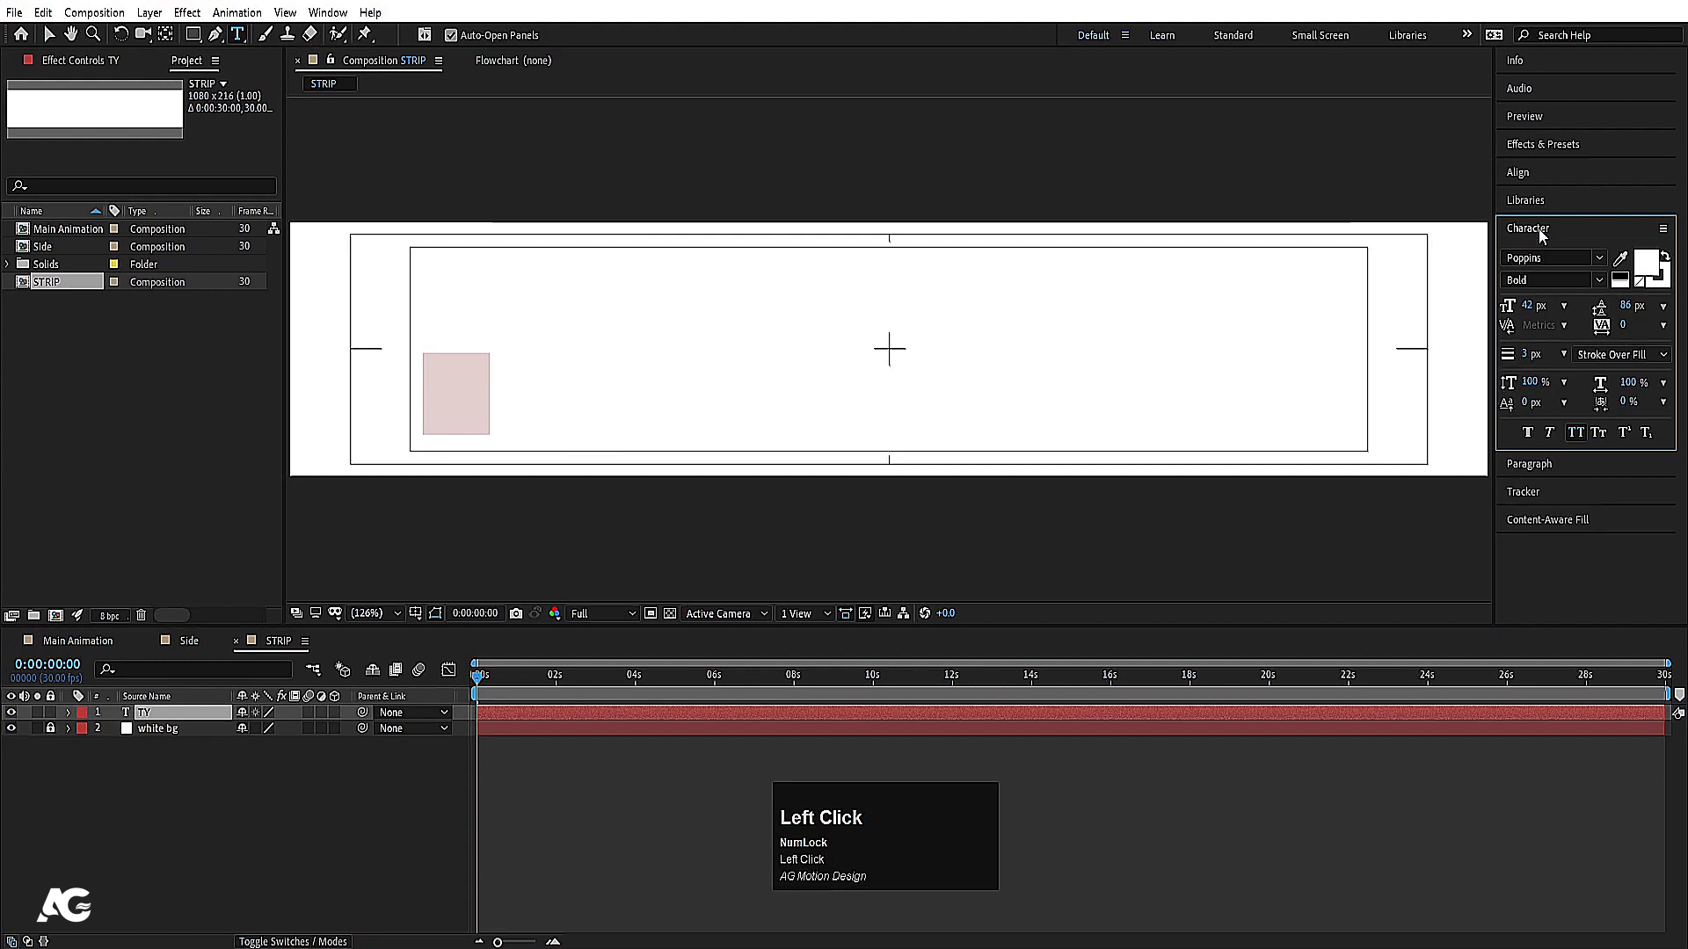
left_click(1641, 282)
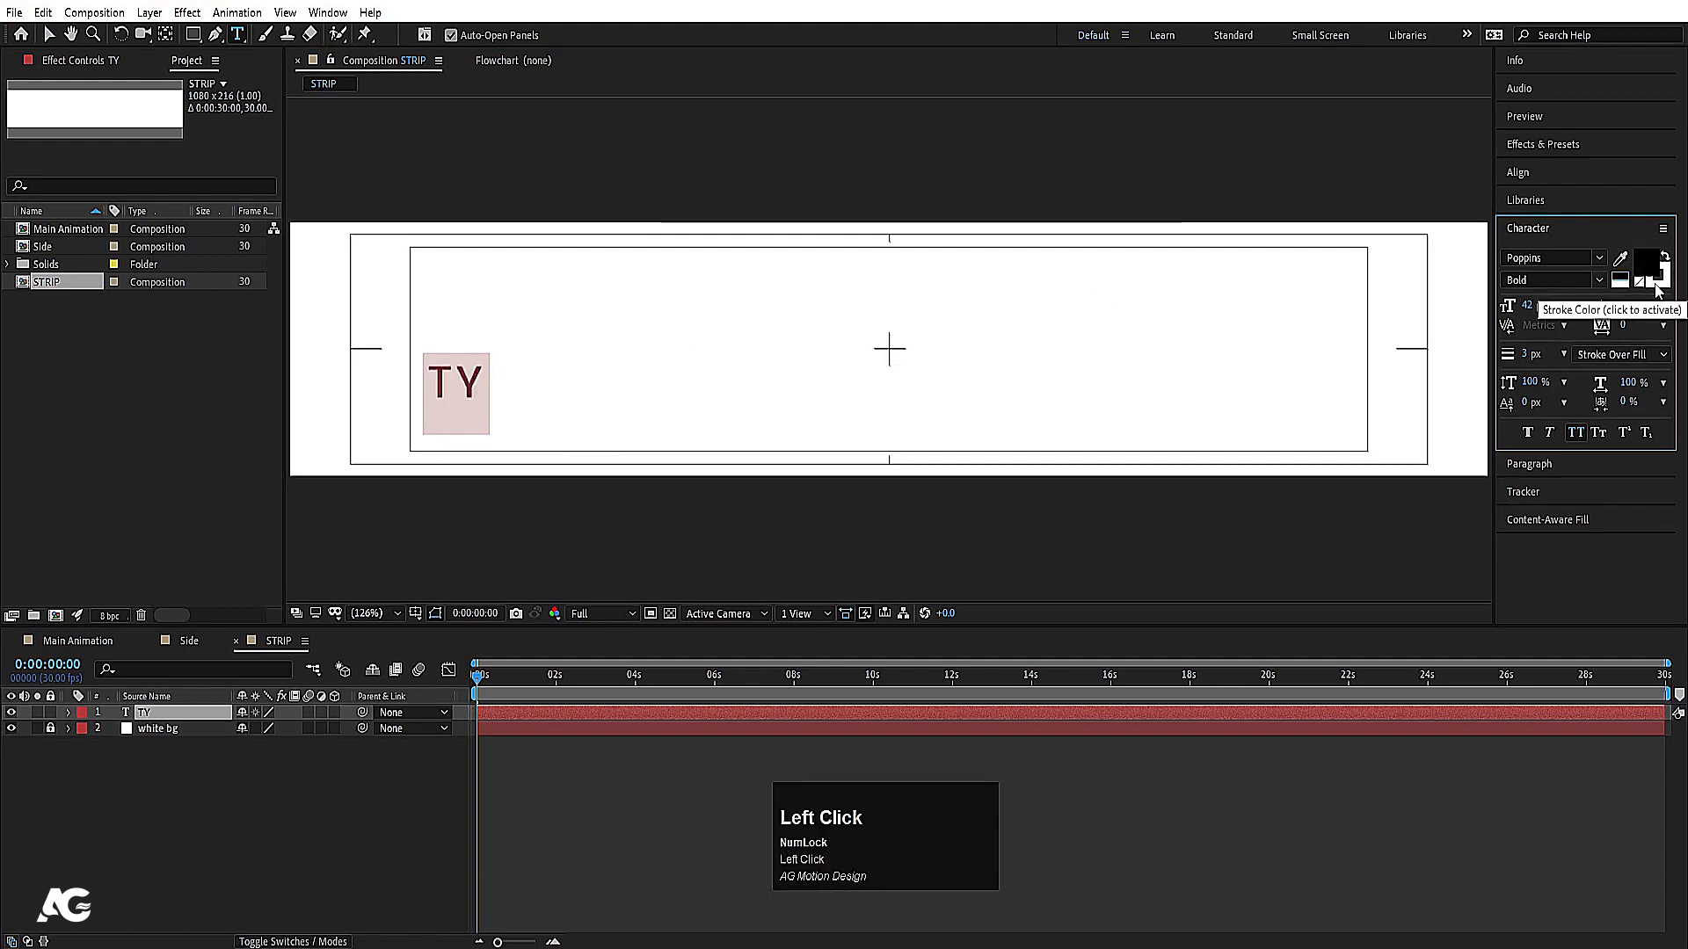
left_click(1665, 278)
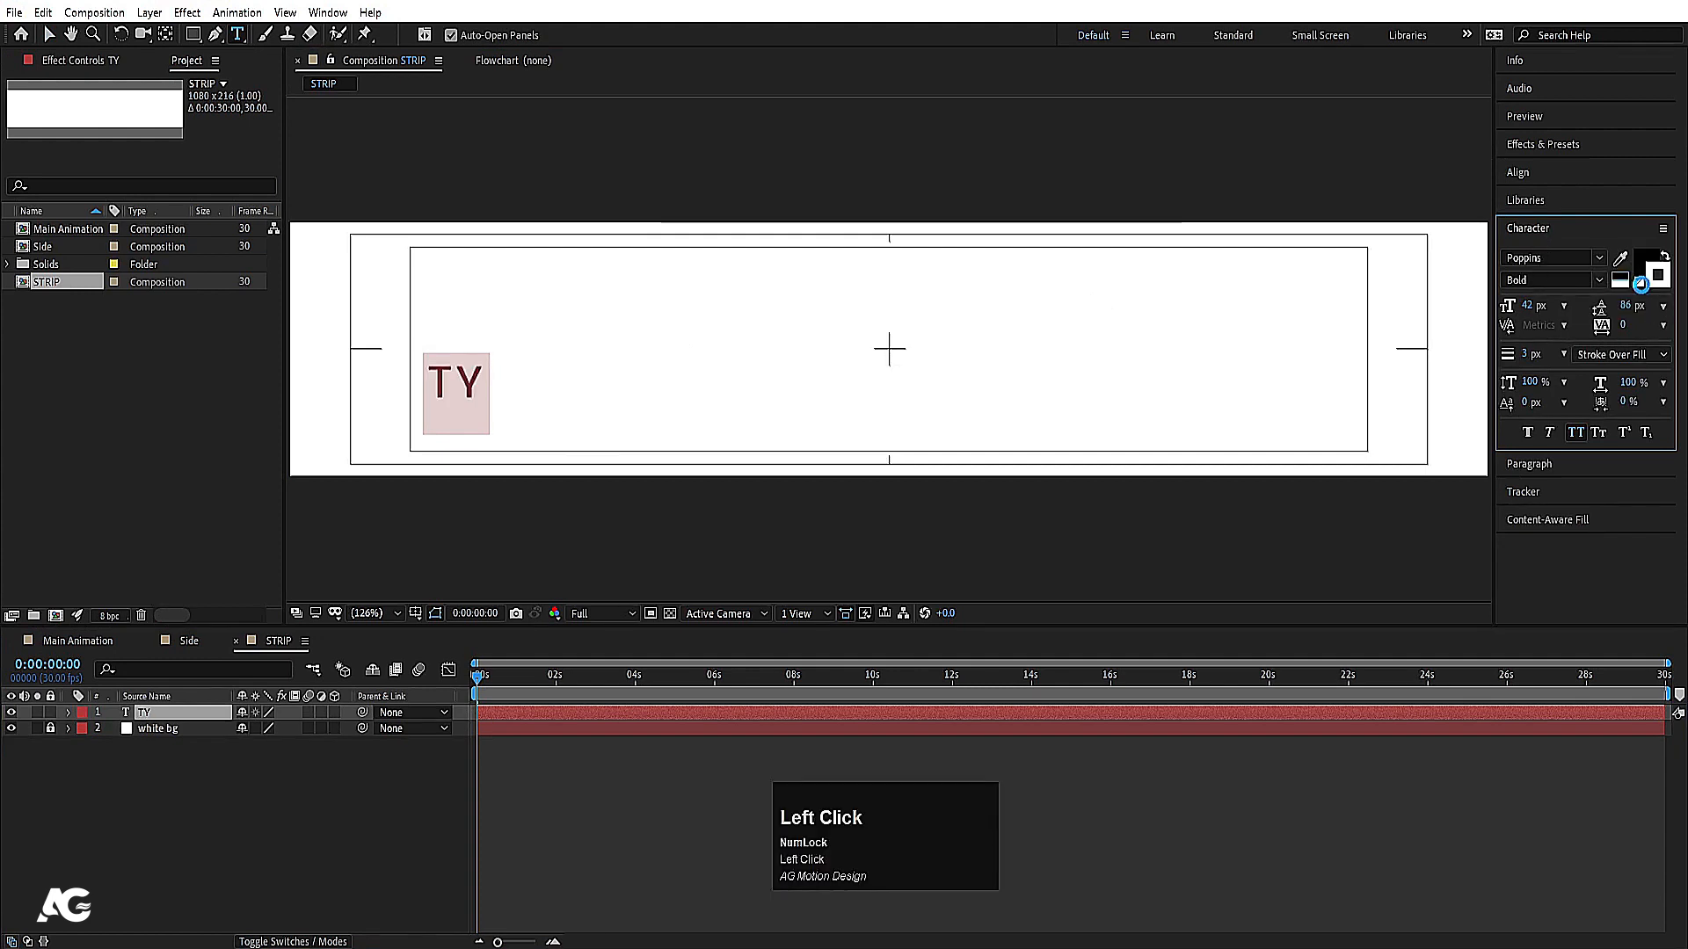
left_click(1640, 282)
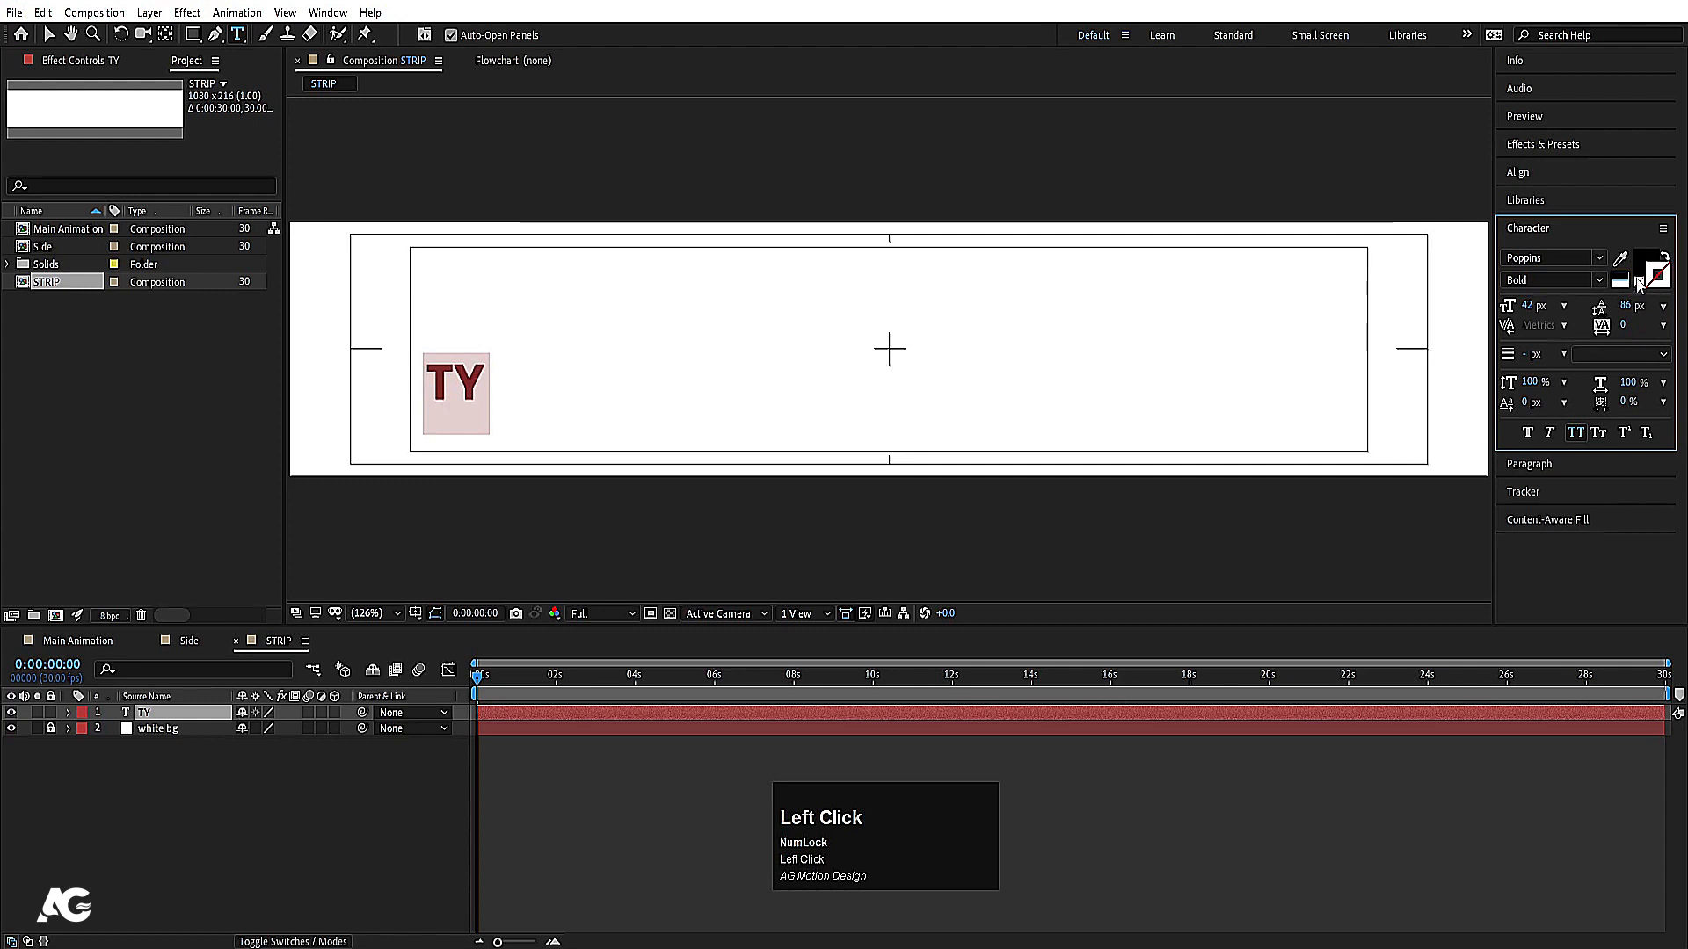
Step: Complete the text so that it reads "- TYPography -" in the all-caps style, with a dash and space at each end
left_click(485, 383)
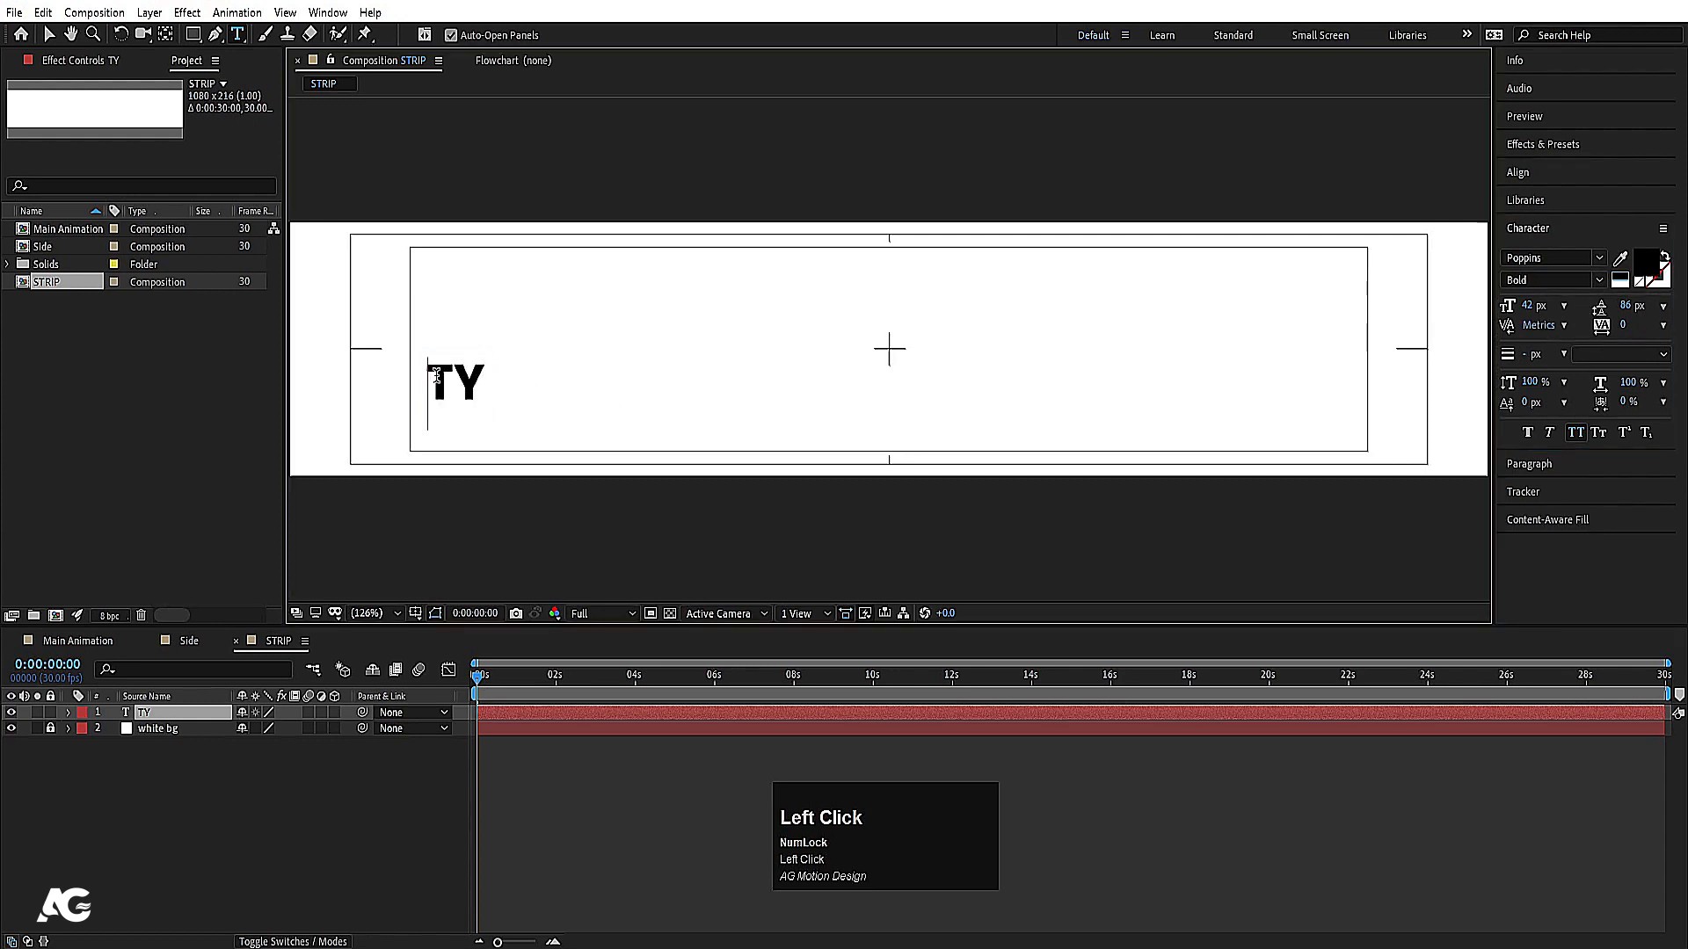
type("- ")
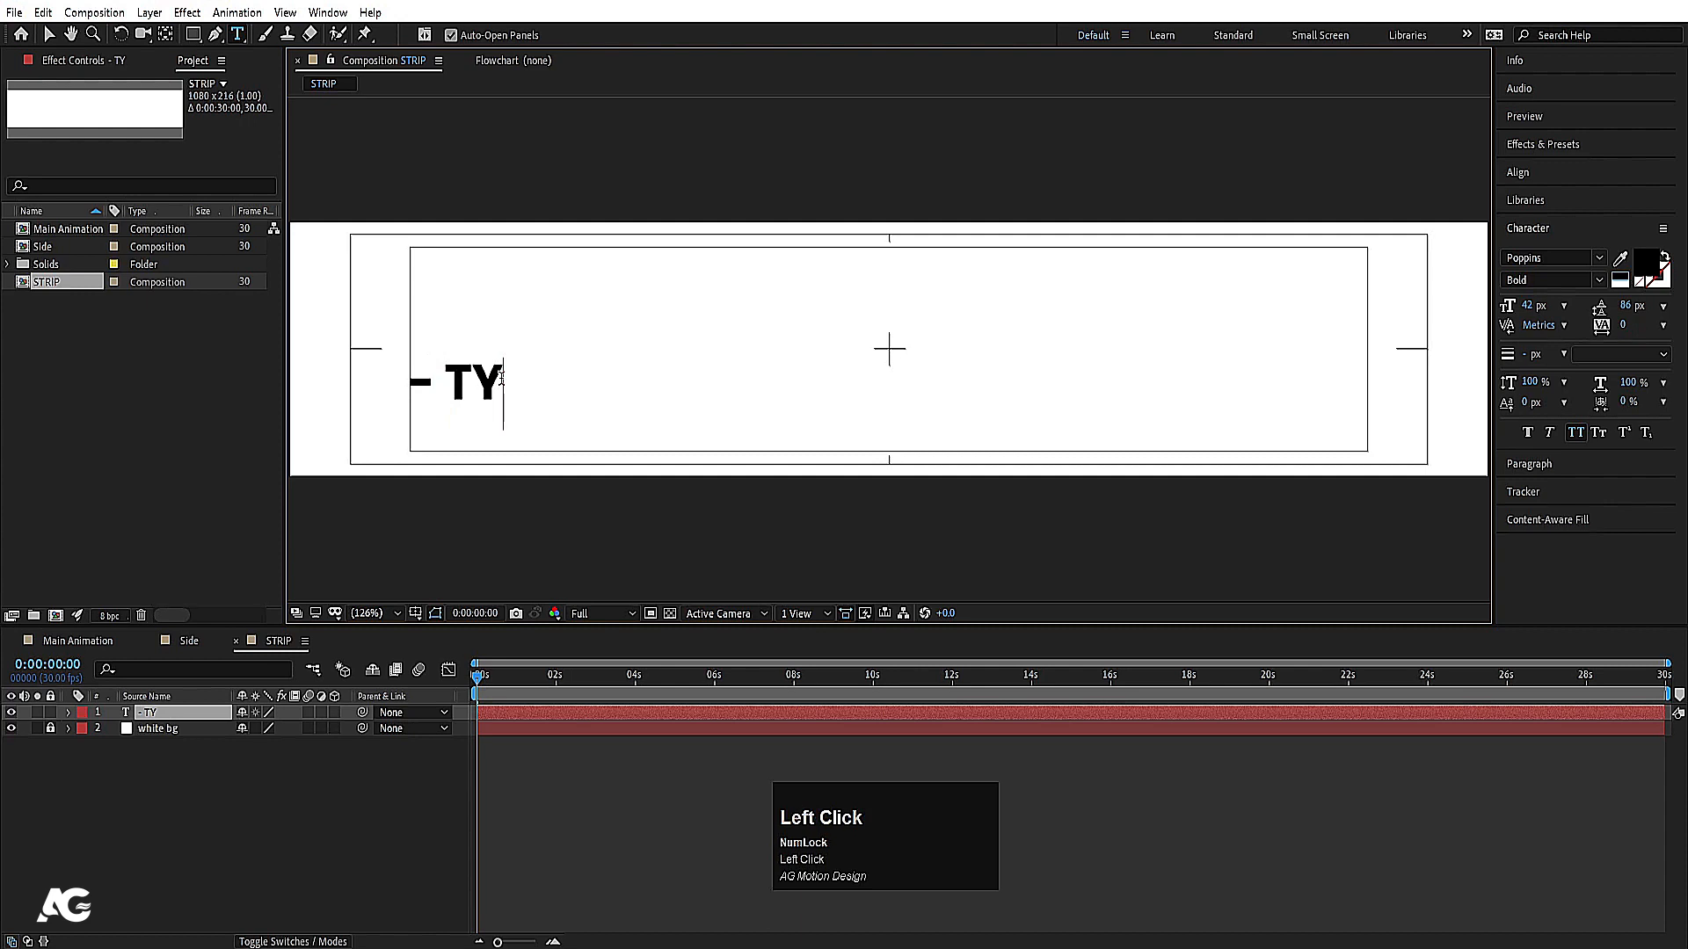
type("Pography ")
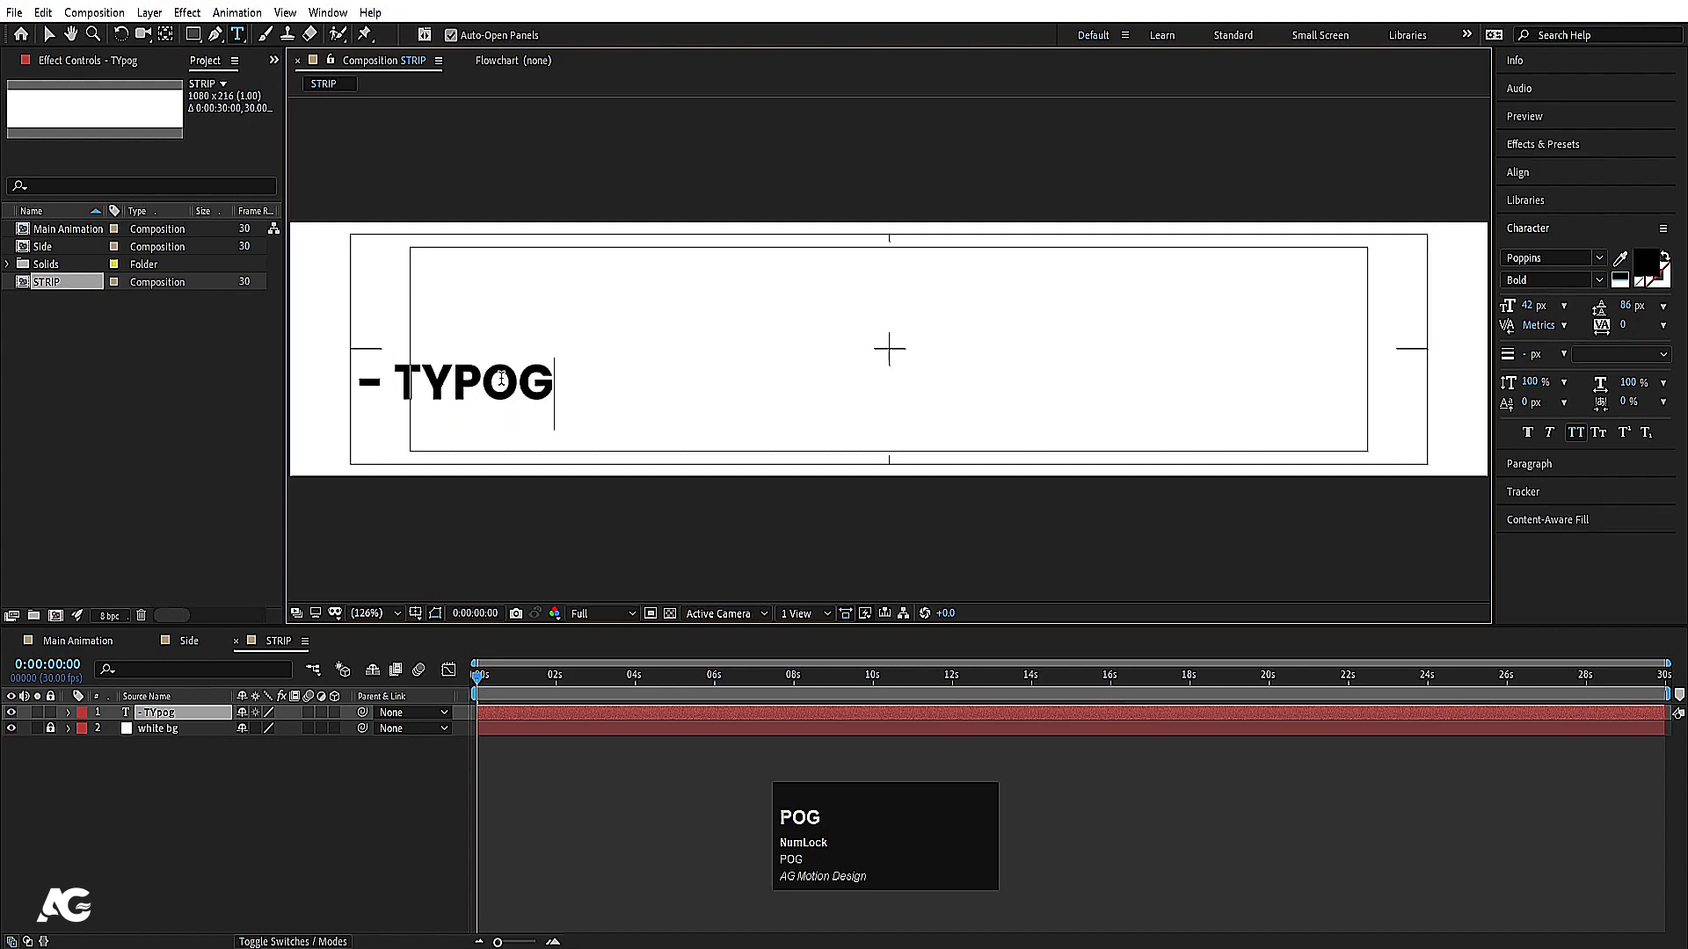
type("-")
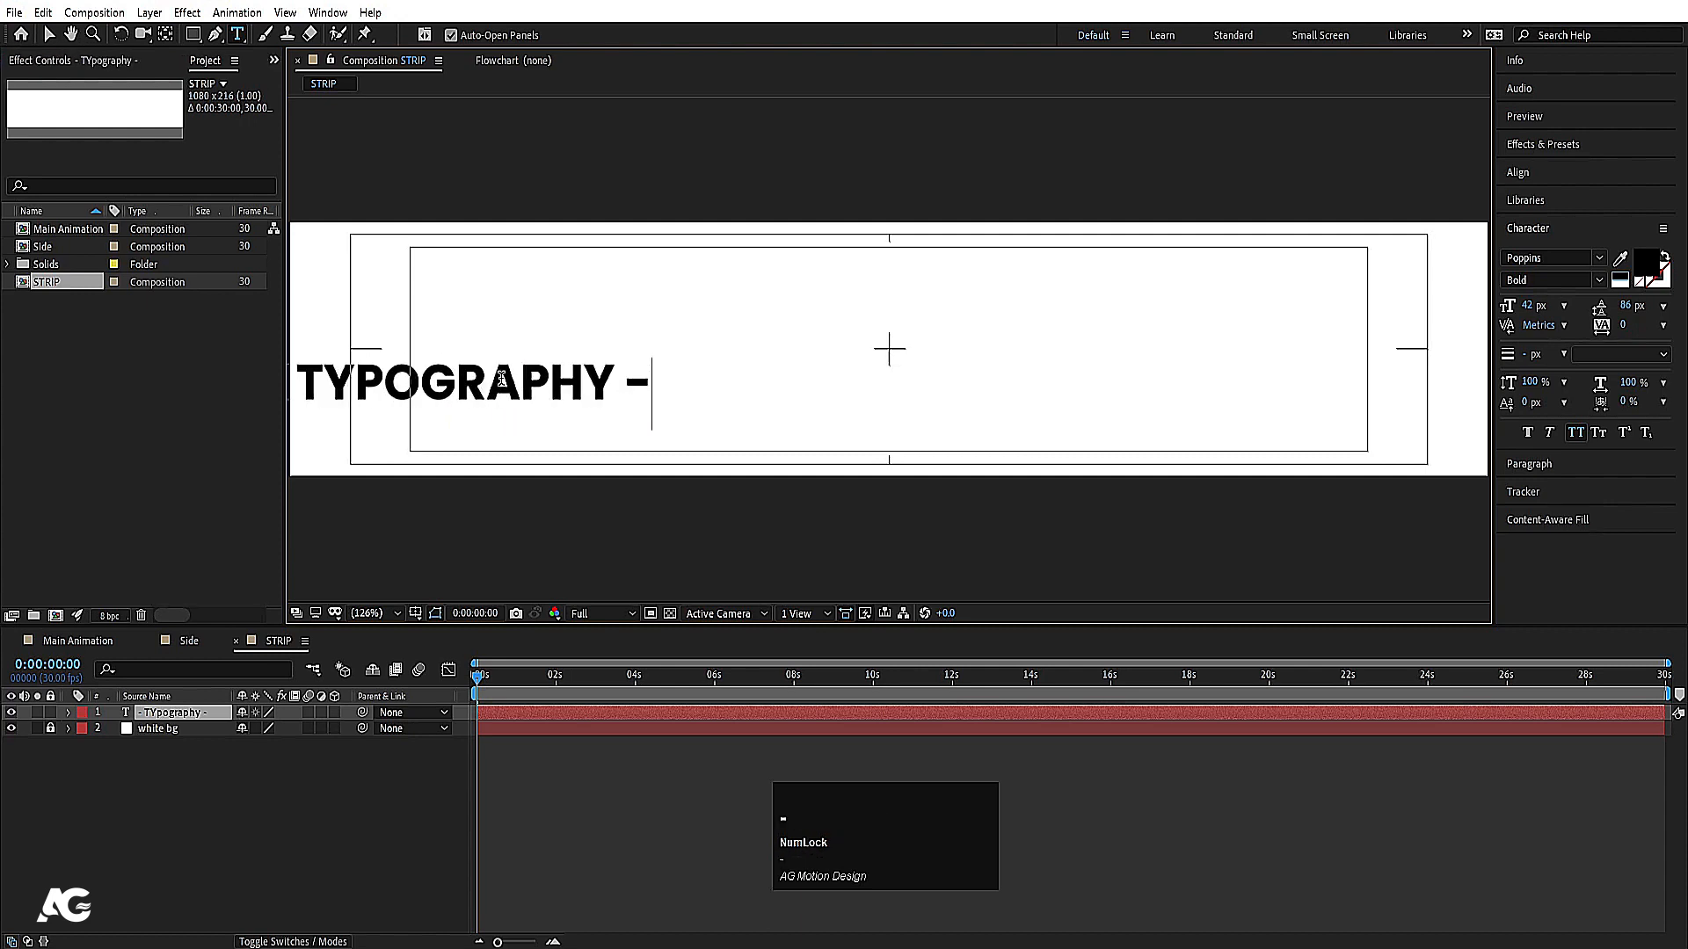
Step: Center the text layer's anchor point and align the layer horizontally and vertically to the center of the composition
left_click(175, 714)
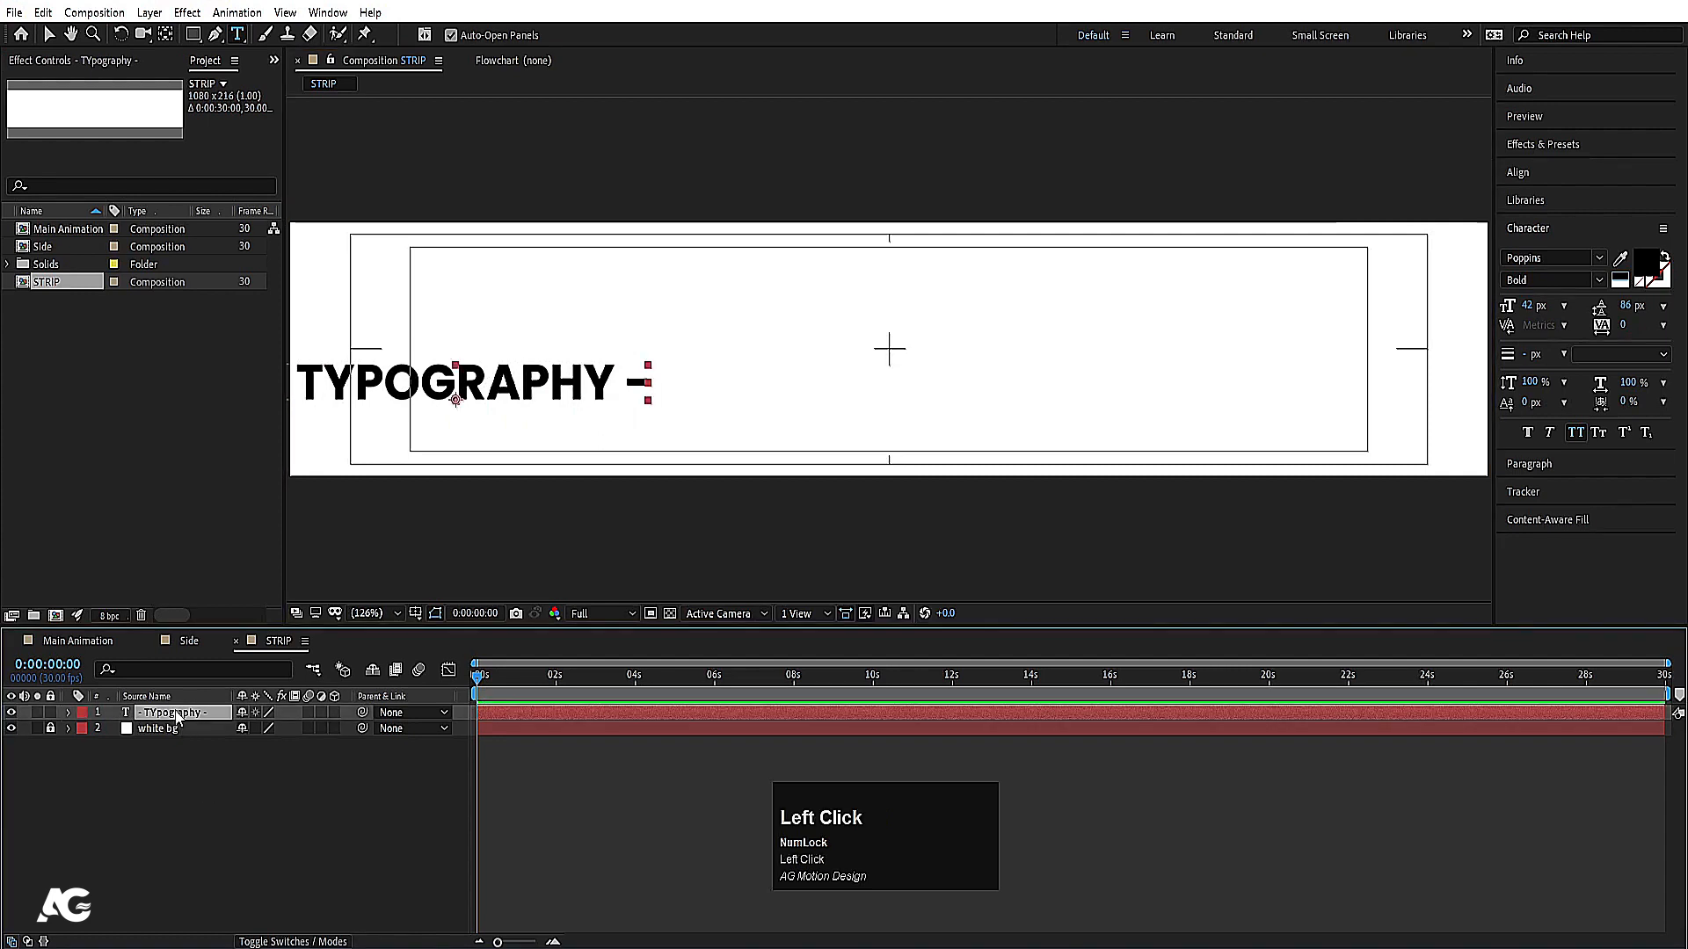
key("ctrl")
key("ctrl+alt+Home")
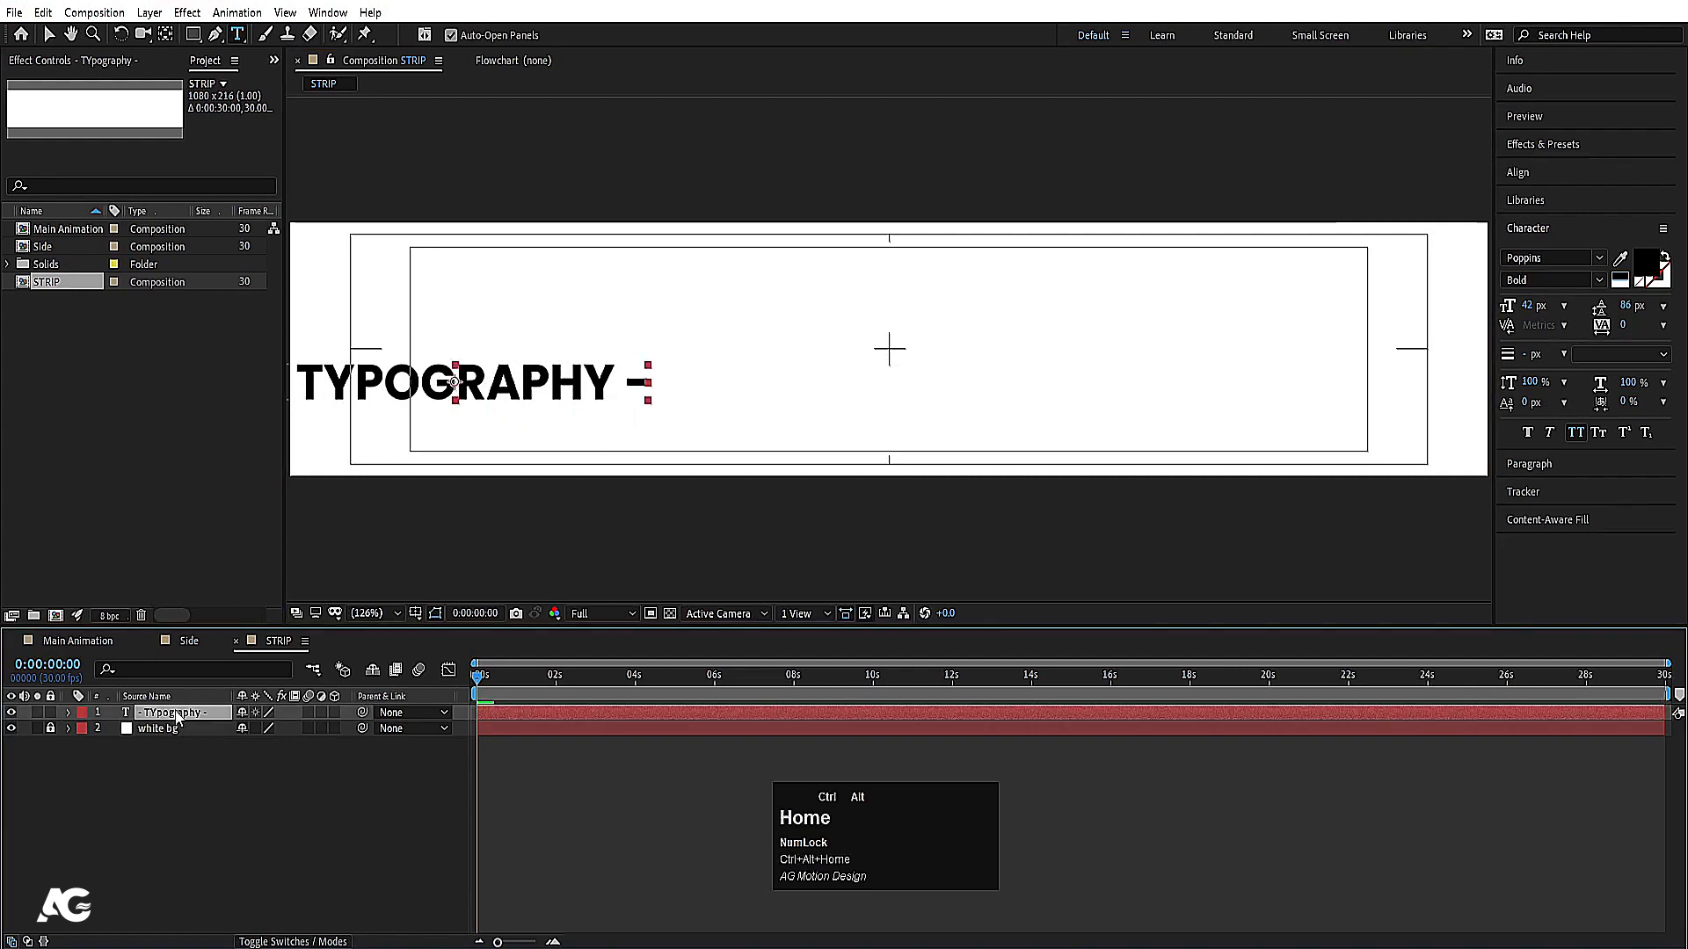
left_click(1534, 172)
left_click(1541, 219)
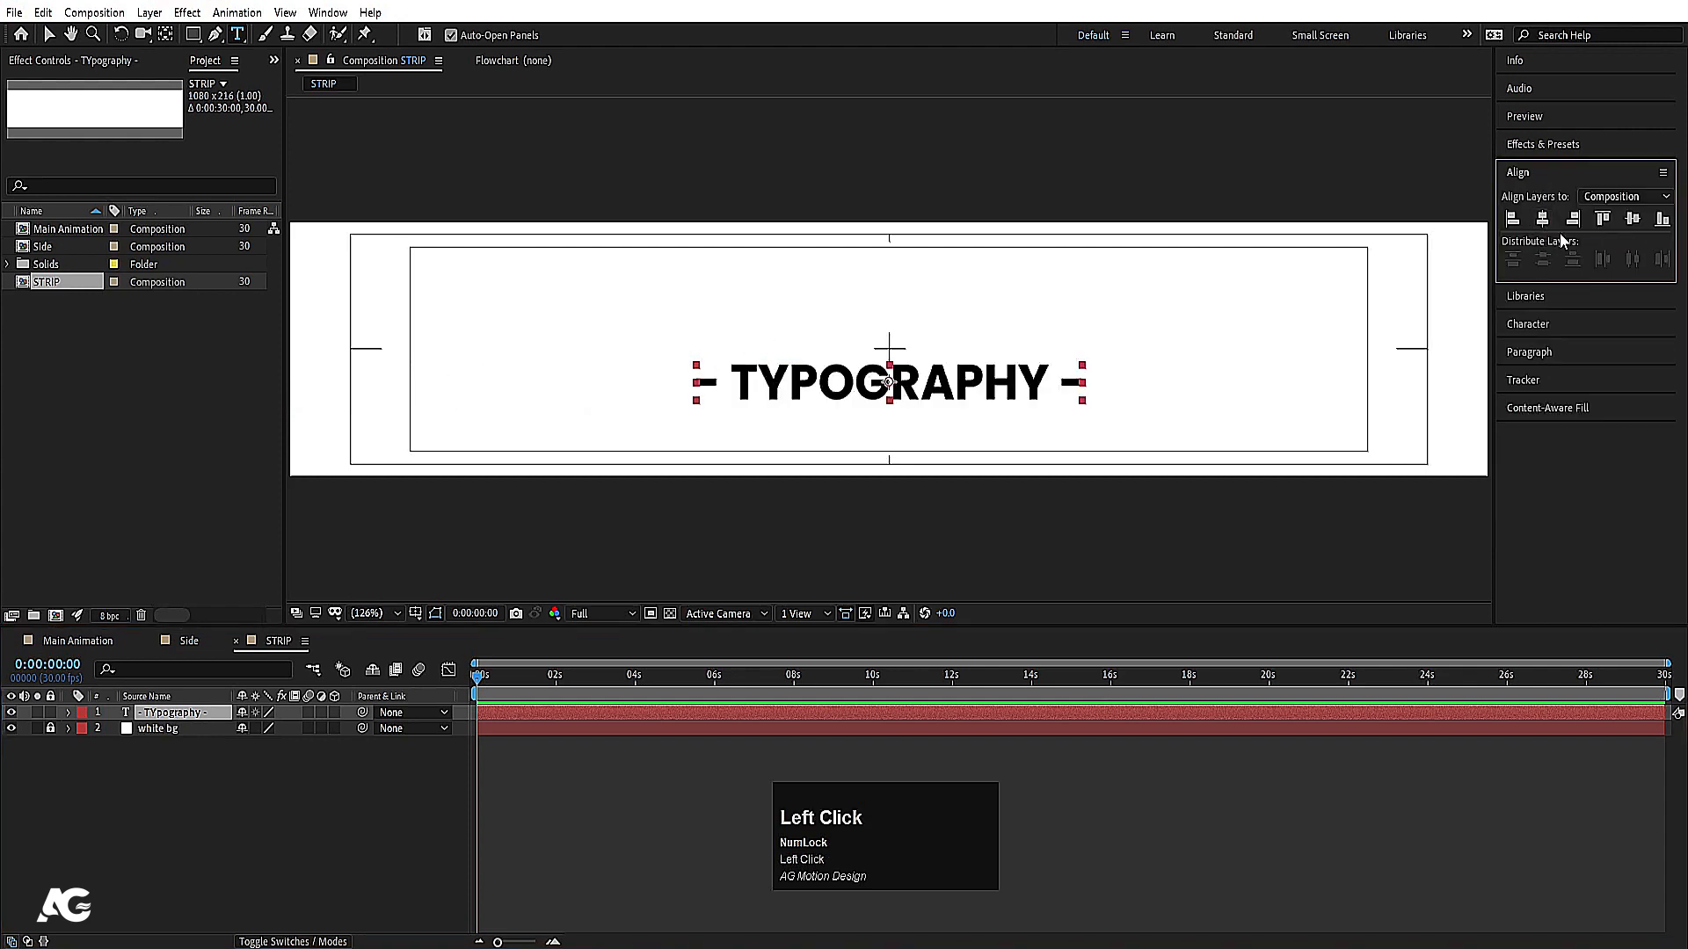
left_click(1632, 220)
Step: Scale the text layer up to 293% so that it nearly fills the width of the strip
key("s")
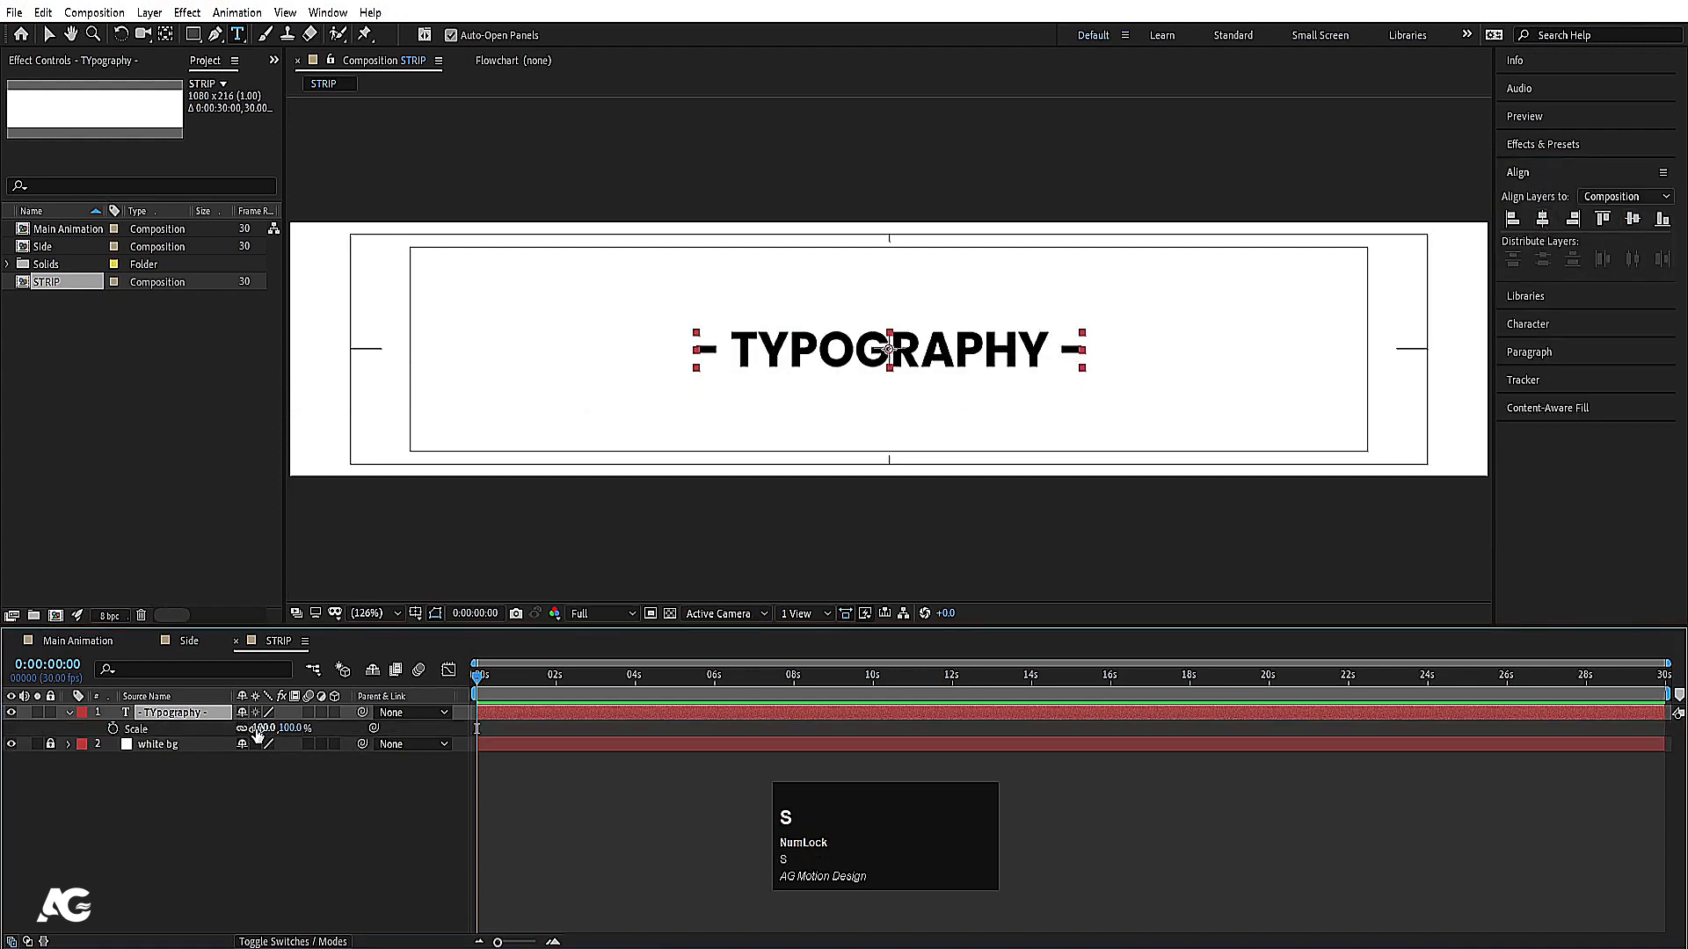
left_click_drag(258, 735, 391, 695)
scroll(1164, 241, "down", 3)
scroll(1157, 233, "up", 4)
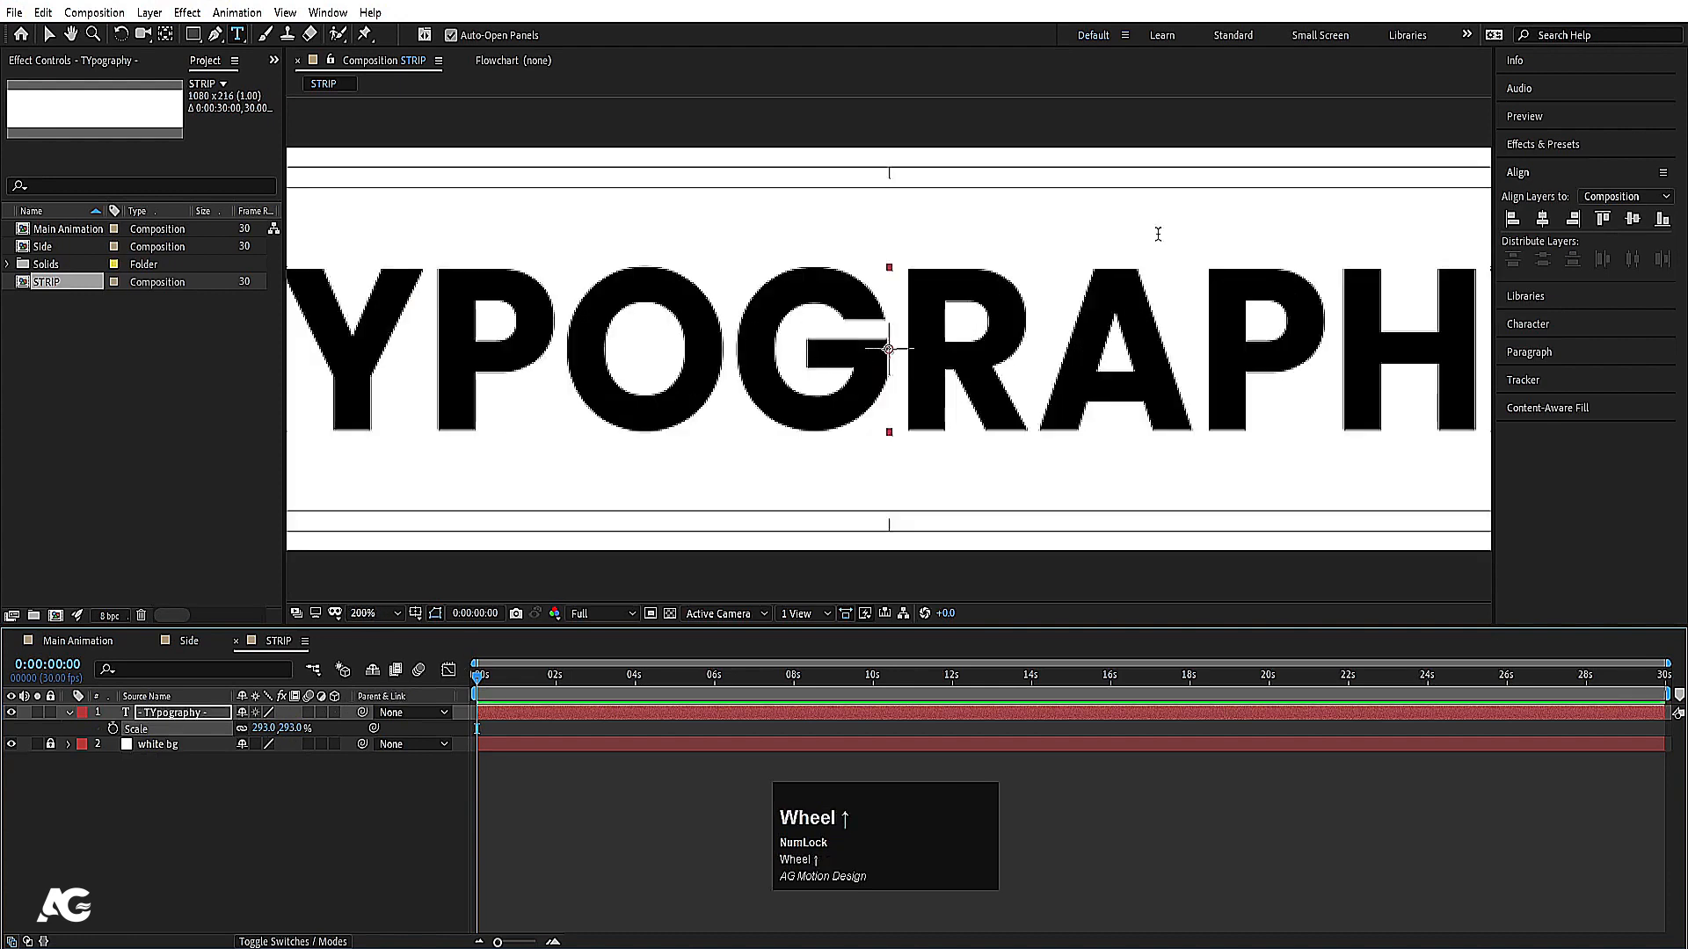
scroll(1162, 238, "down", 1)
left_click(256, 872)
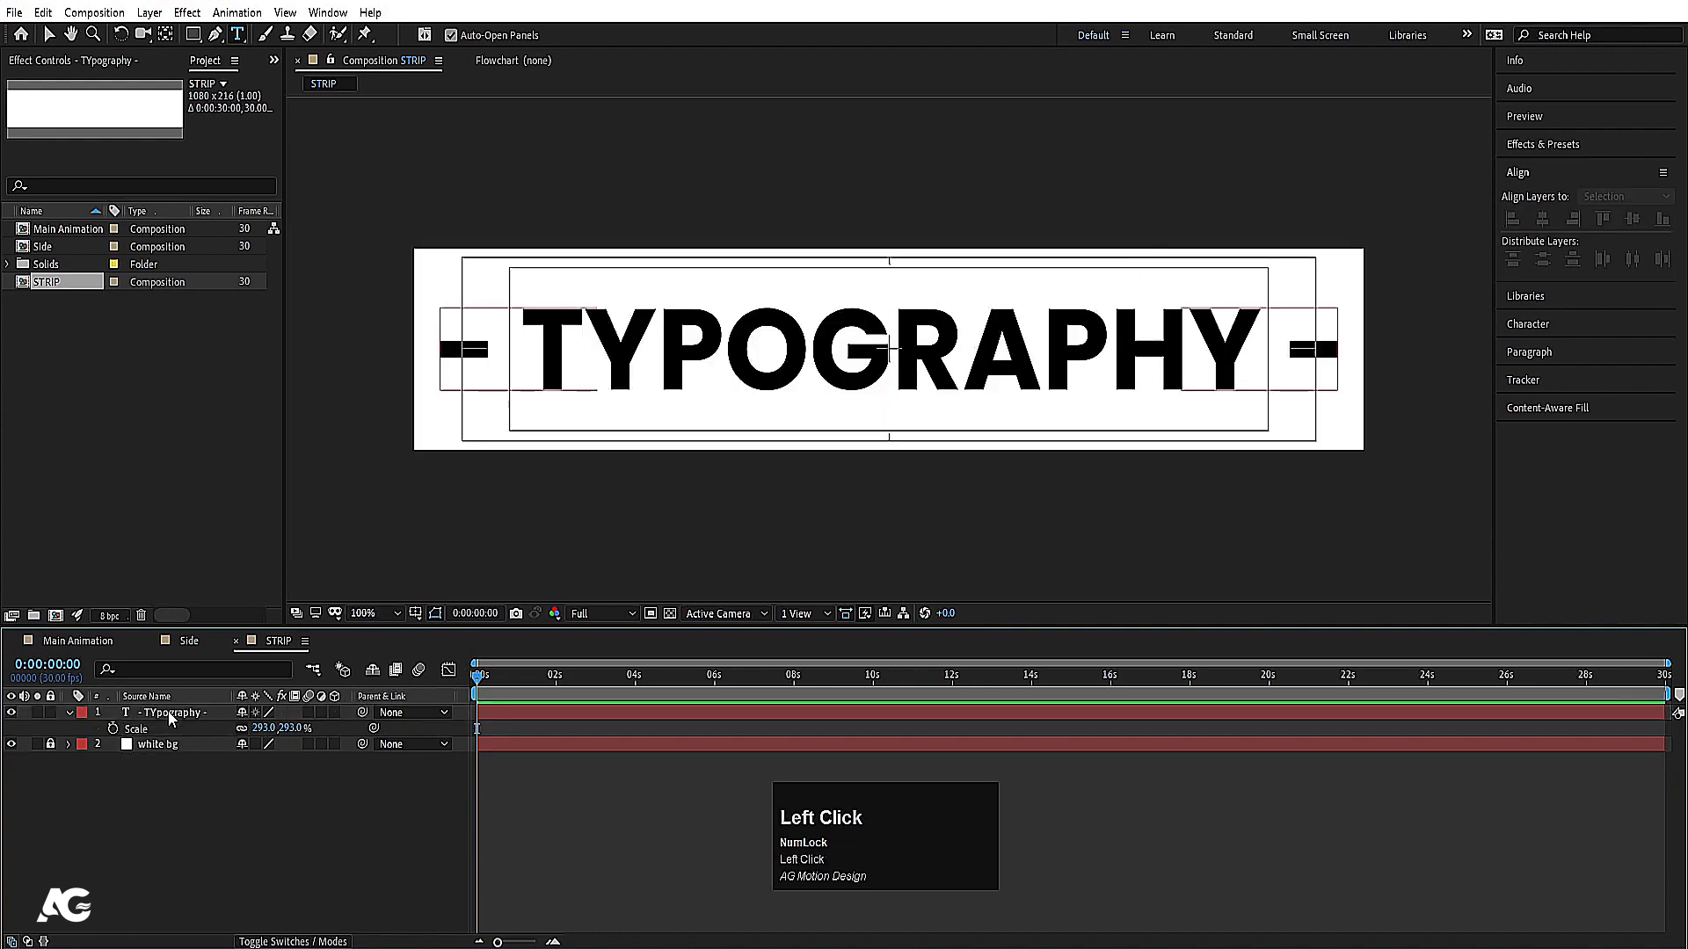
Step: Duplicate the text layer, give the copy a Lavender label and hide it
left_click(172, 717)
key("ctrl+d")
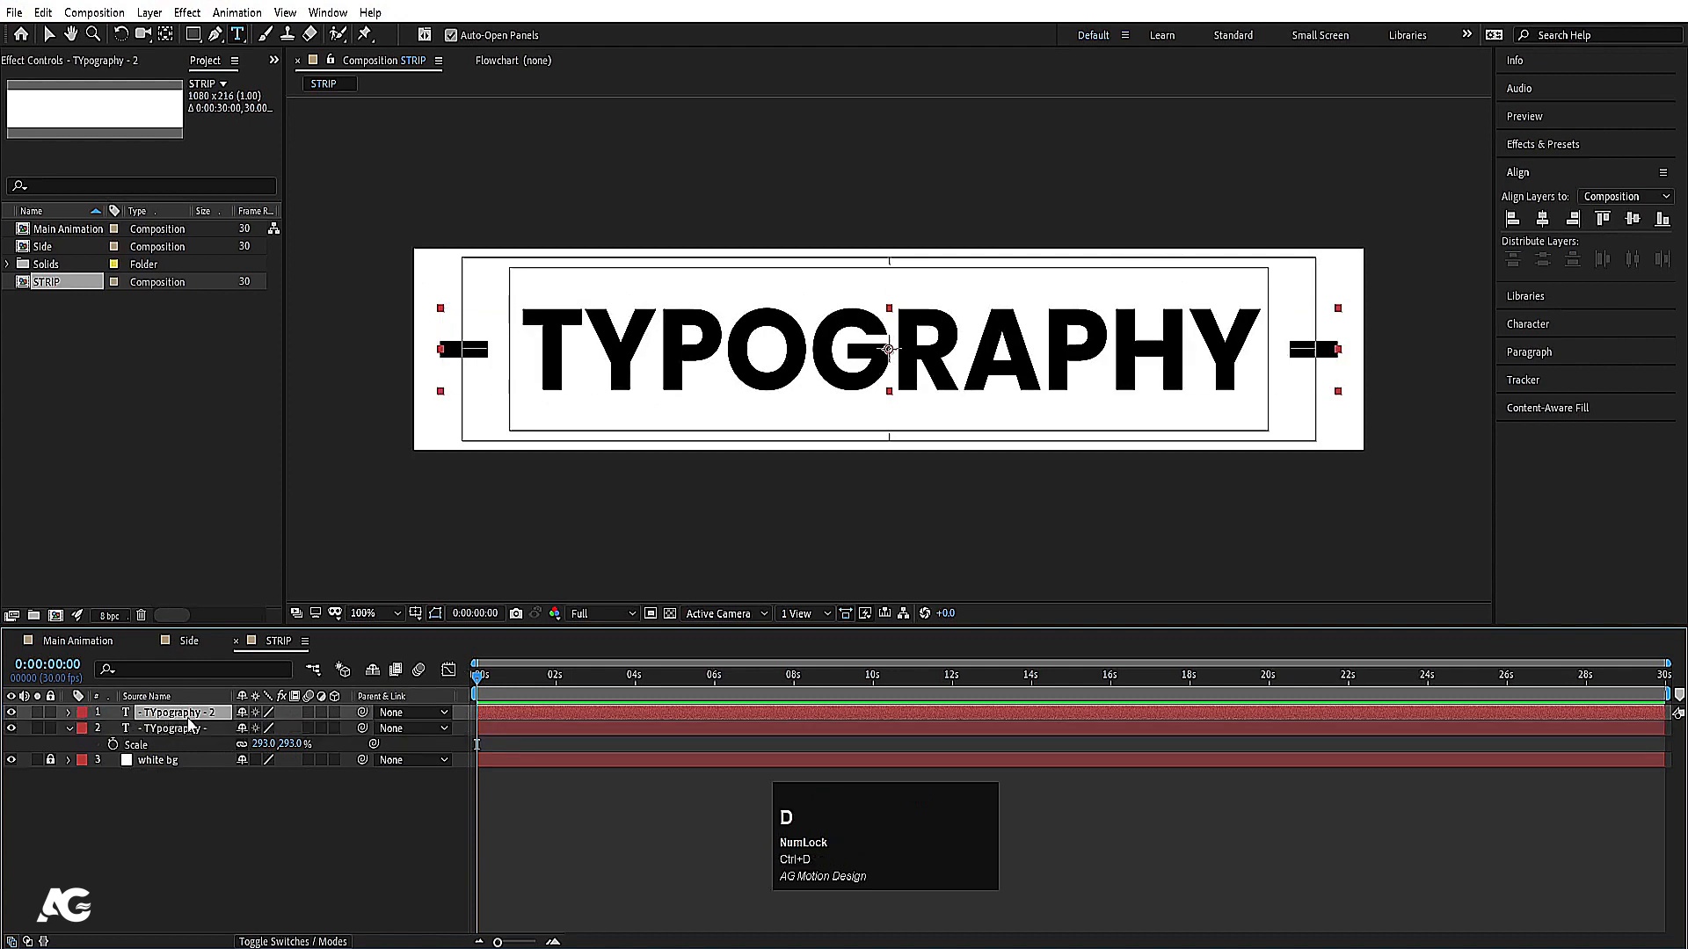
left_click(82, 712)
left_click(132, 522)
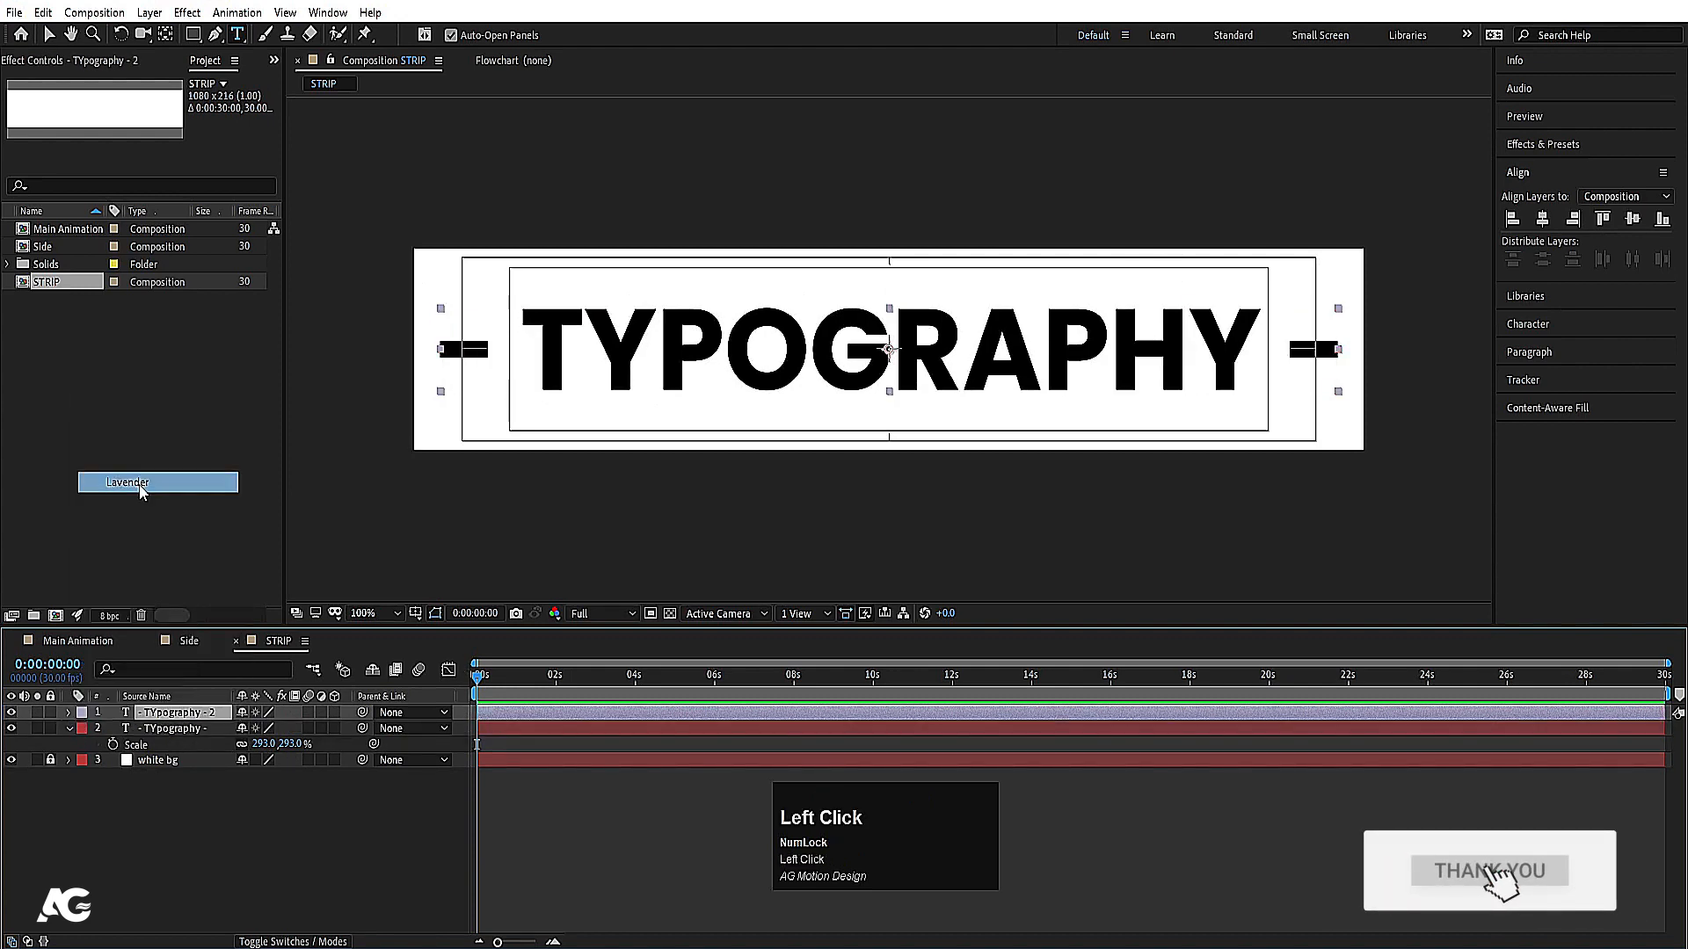
left_click(11, 713)
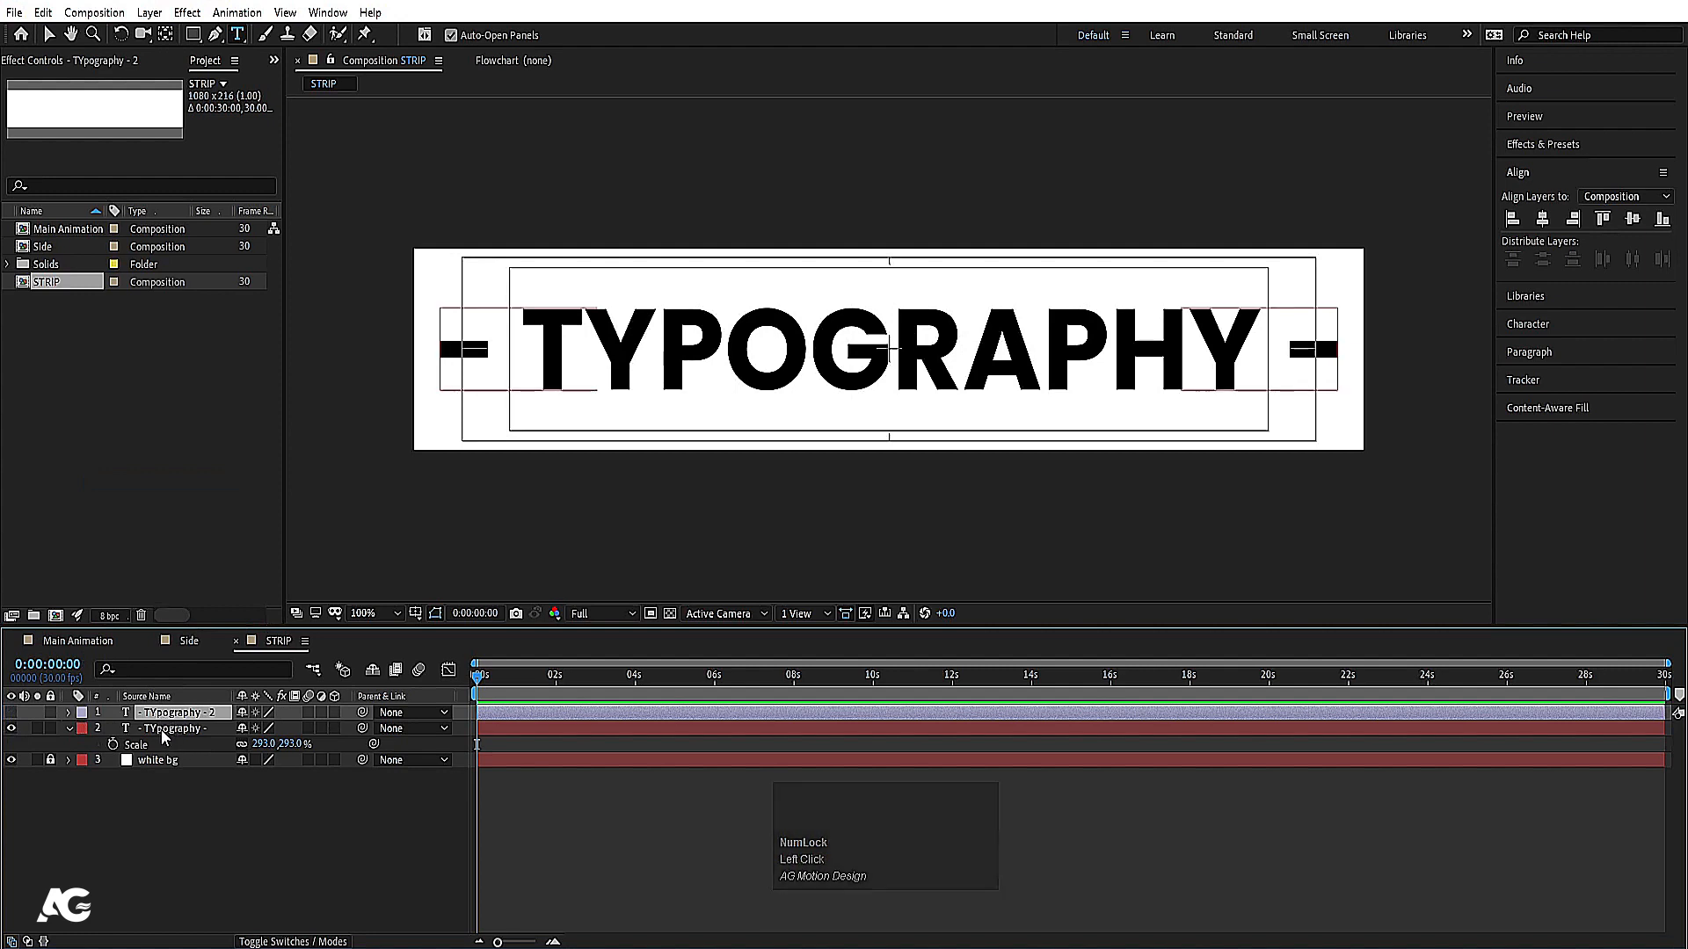
Step: Keyframe the original text layer's Position from 540, 108 at 0:00:00:00 to 1635, 108 at 0:00:03:00, moving it horizontally out of frame
left_click(164, 730)
key("p")
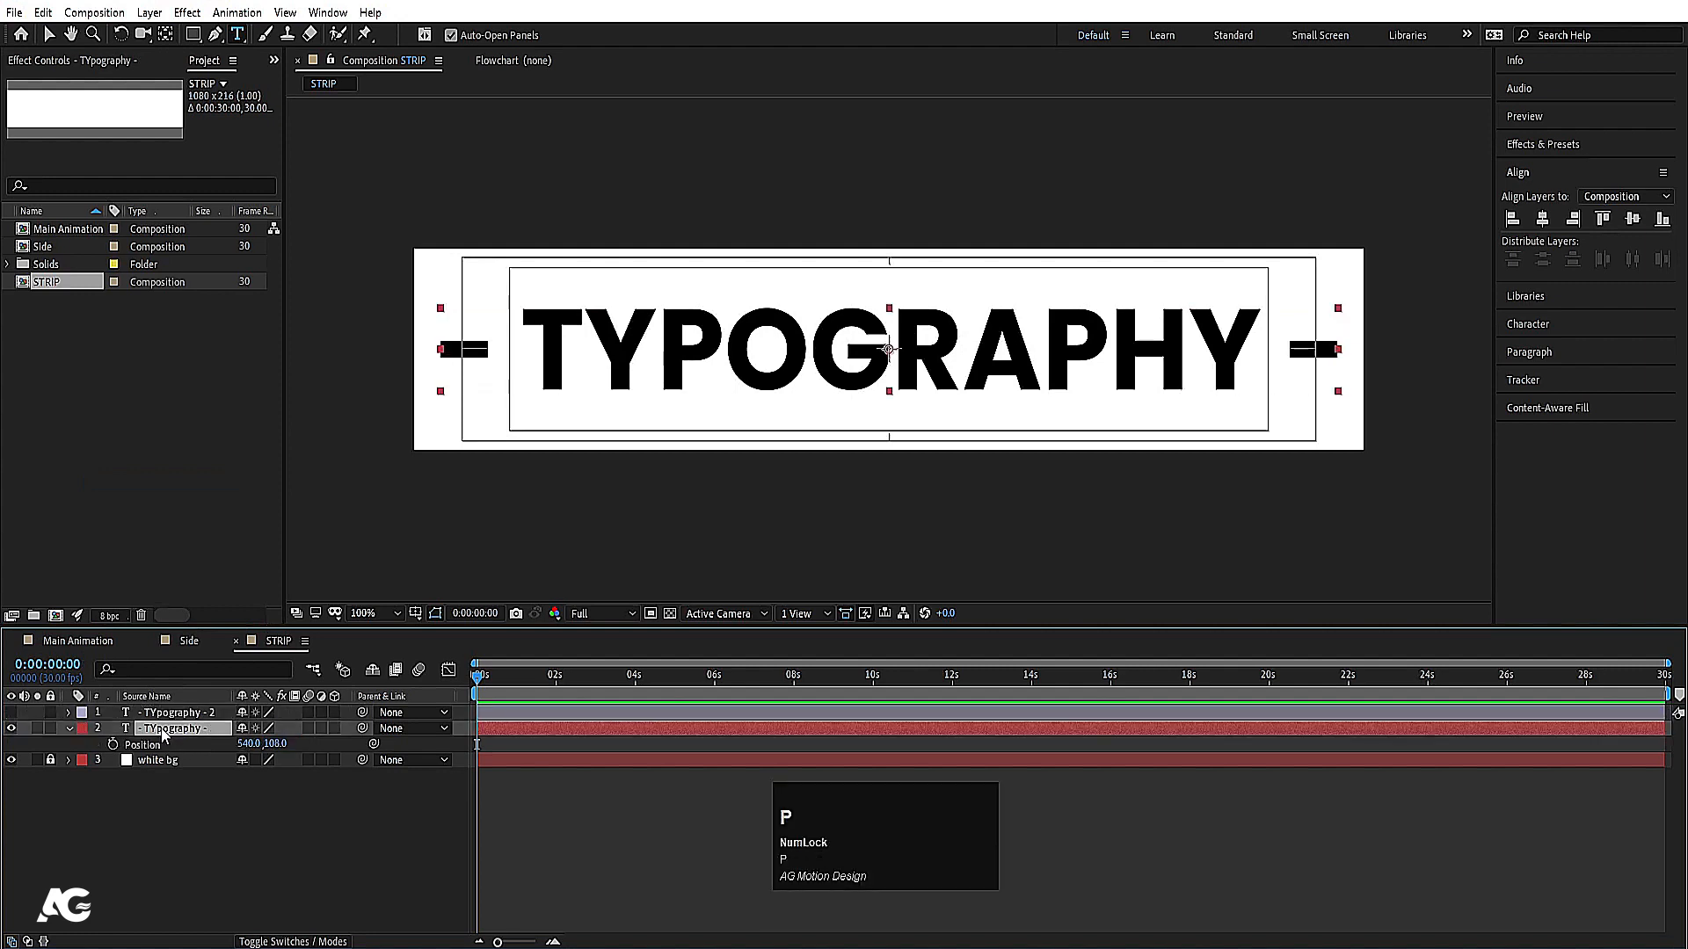
left_click(113, 744)
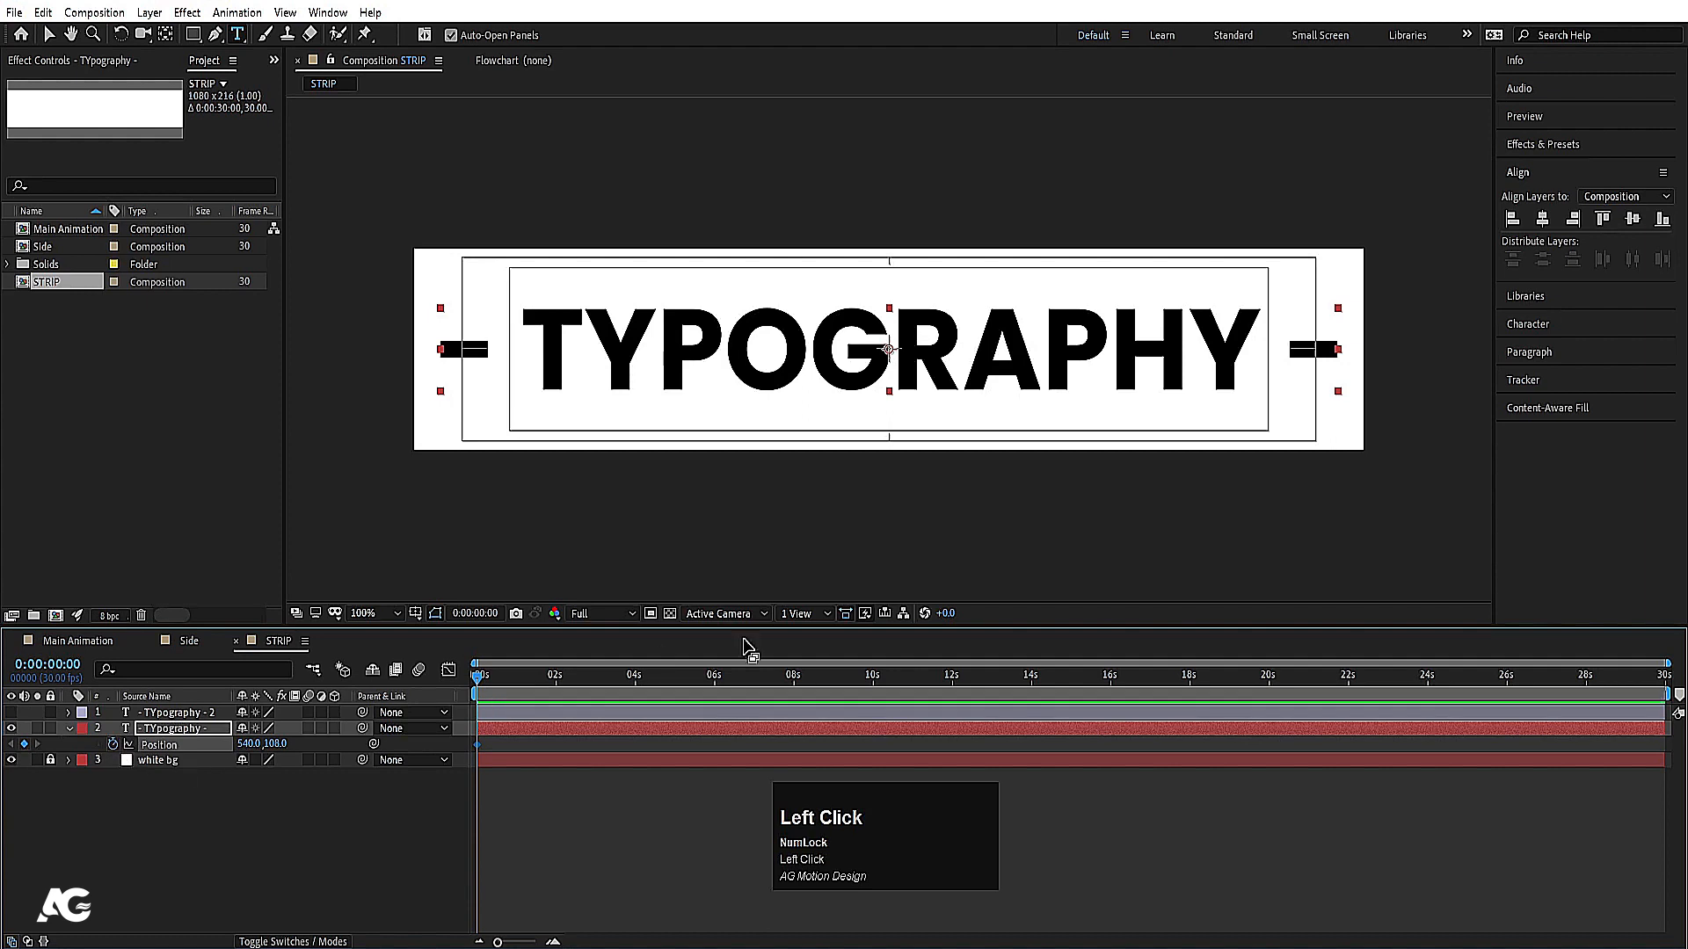
key("equal")
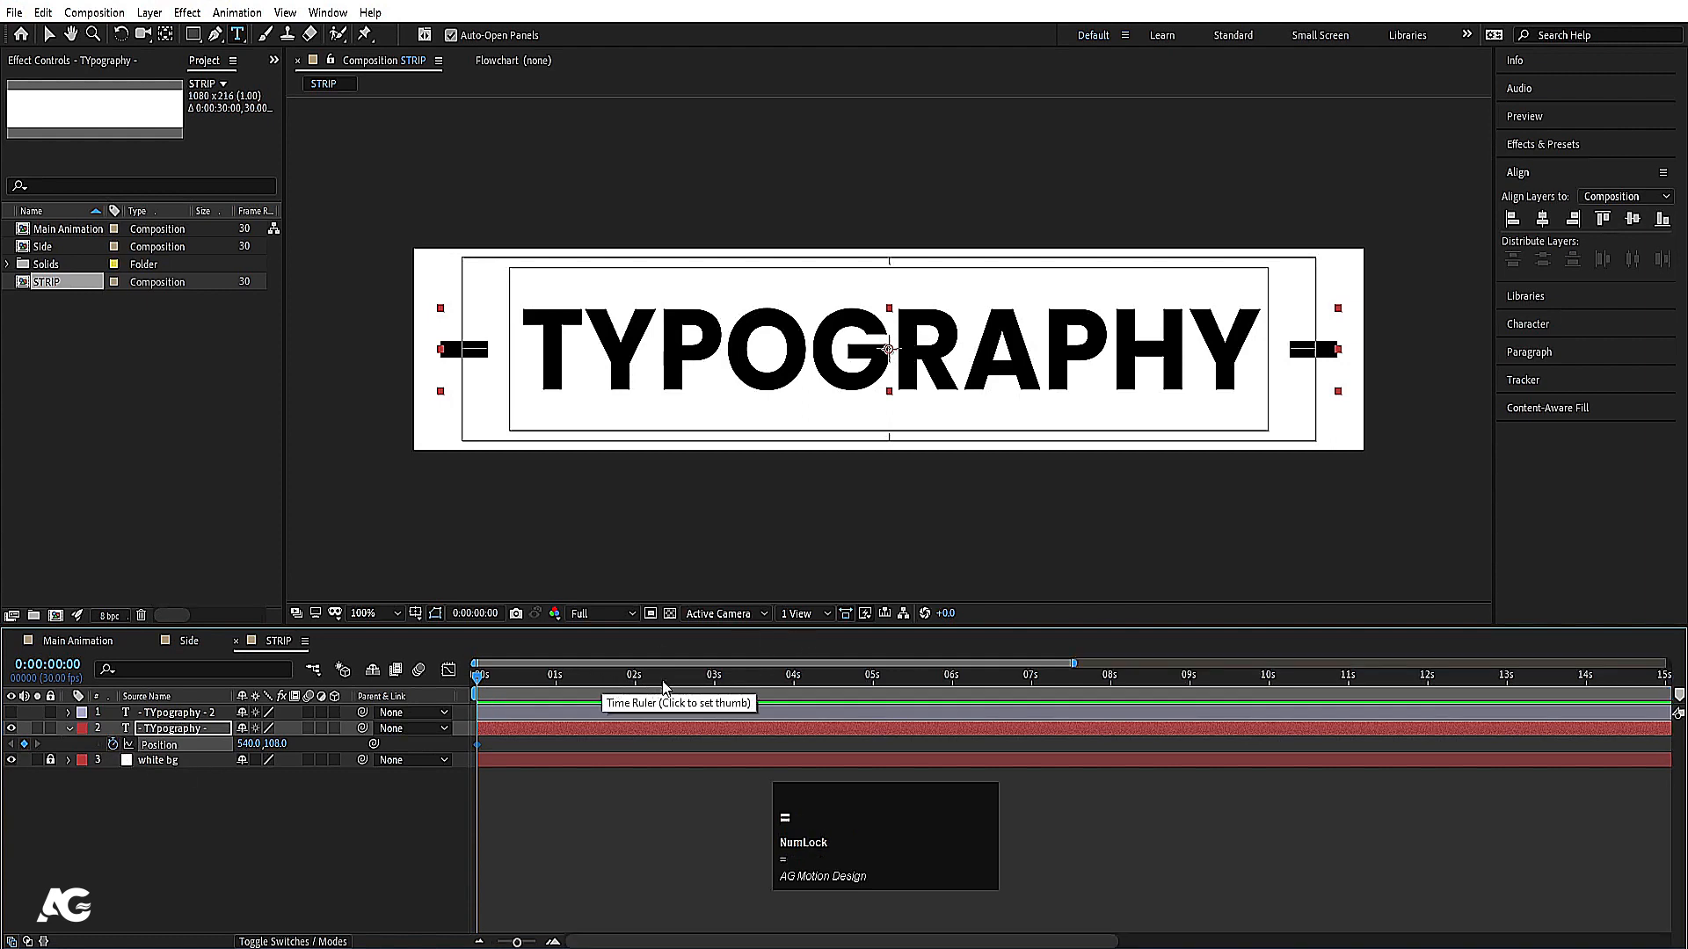
left_click(714, 675)
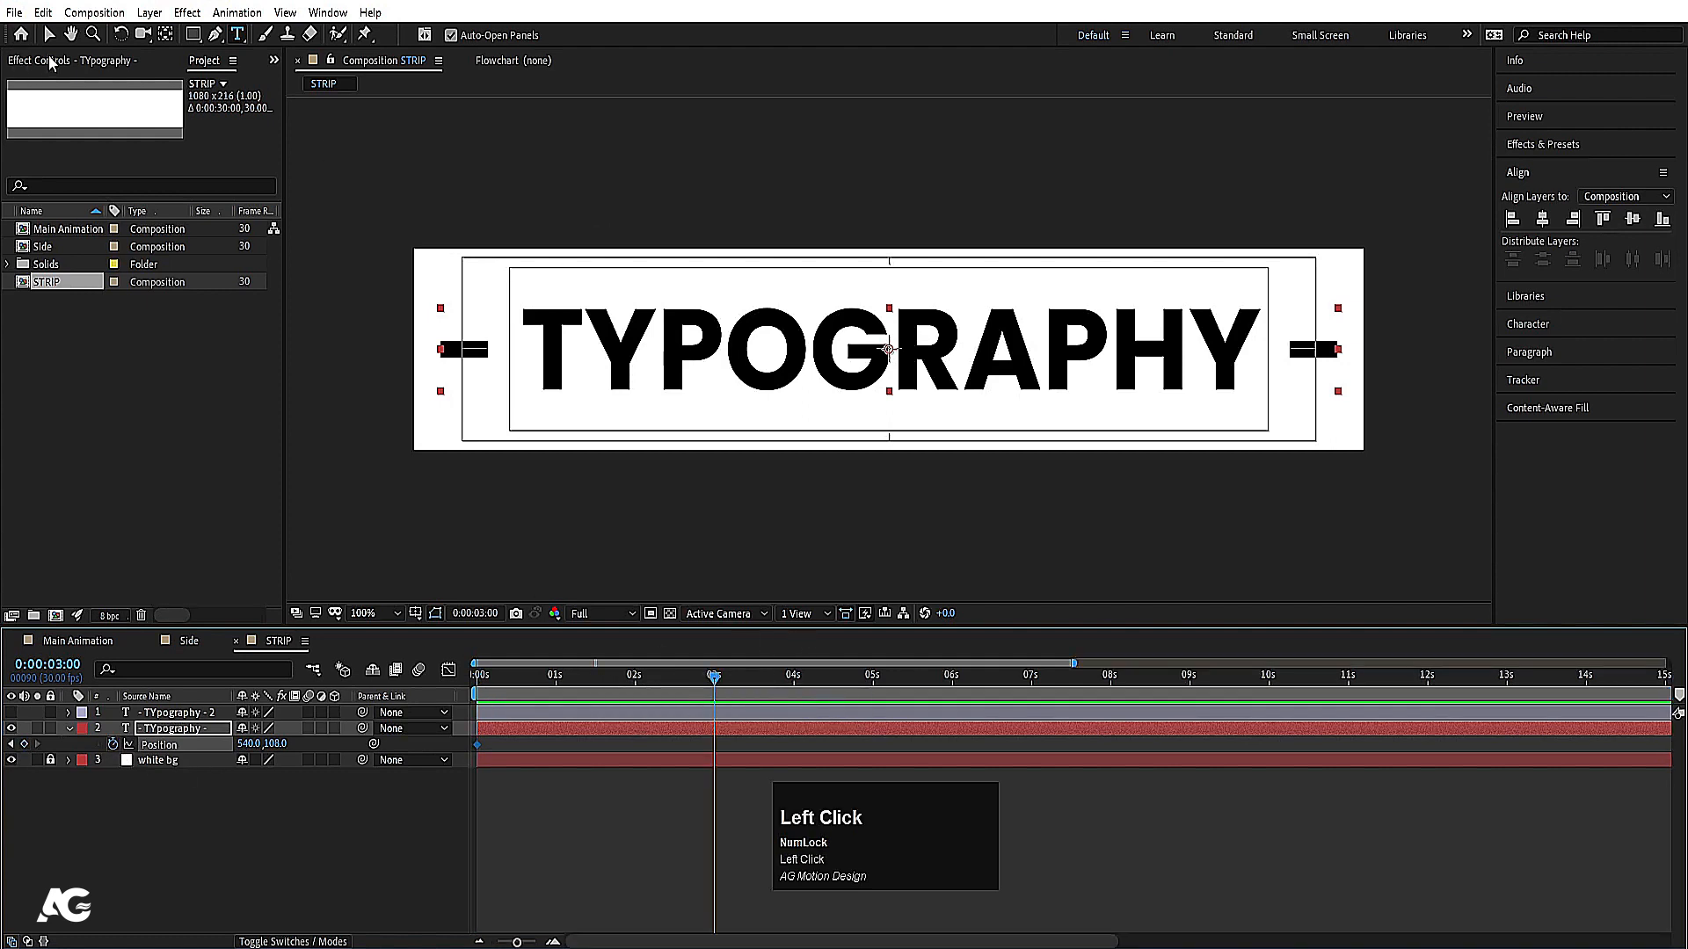
left_click(54, 36)
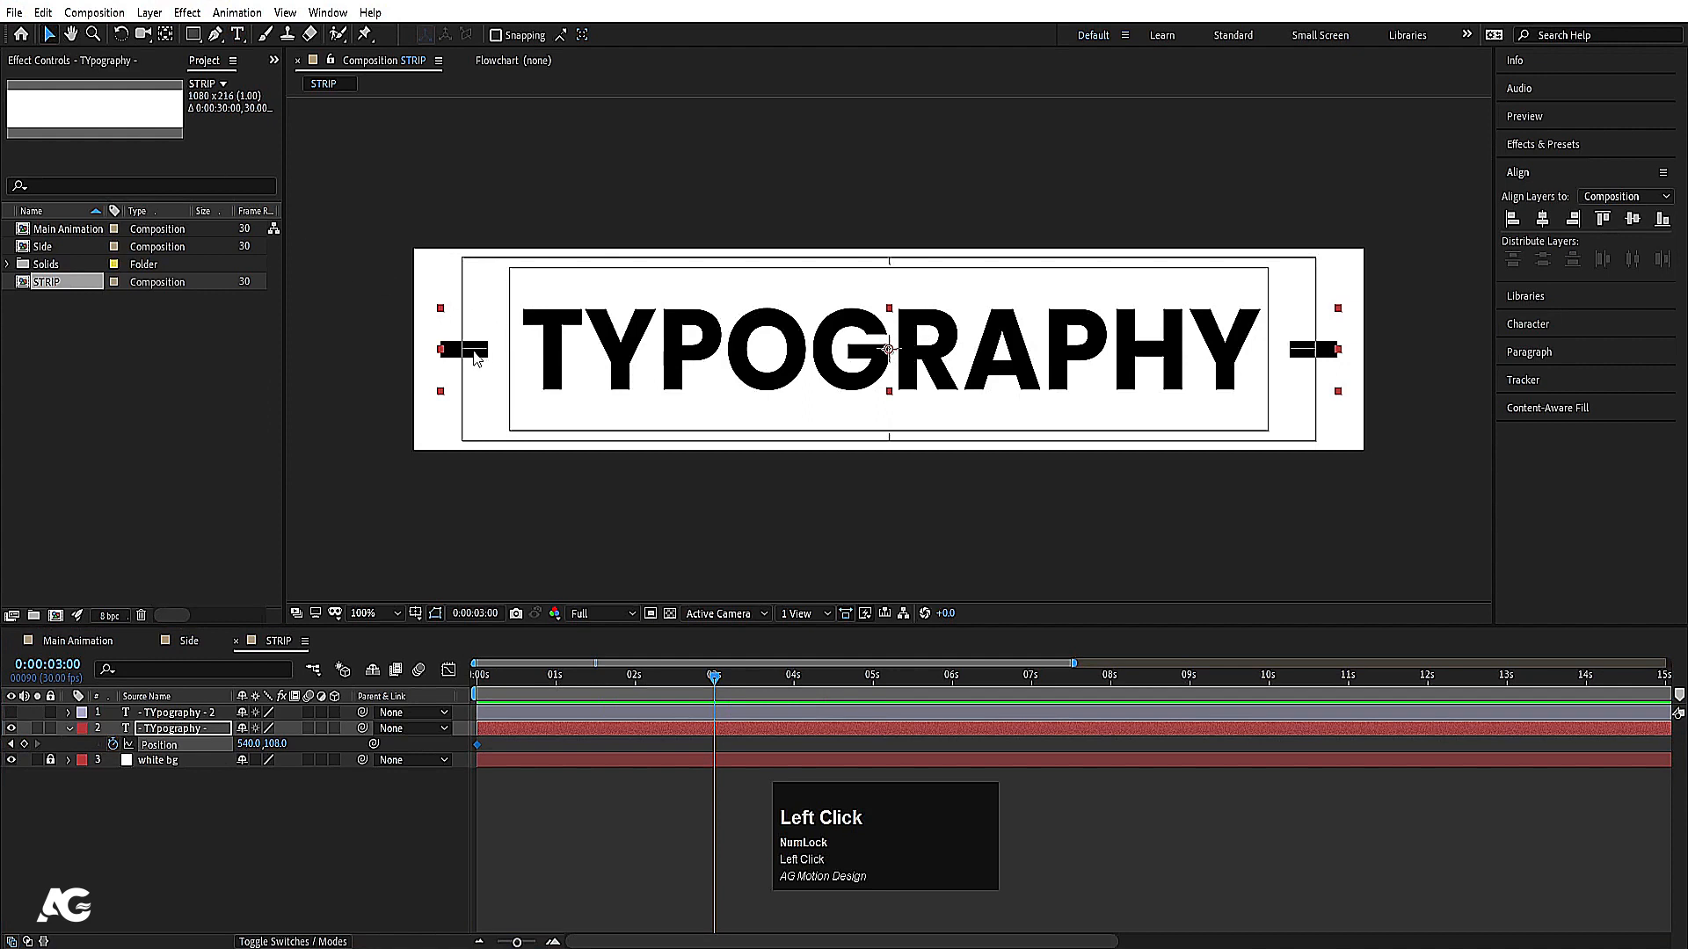
left_click_drag(474, 355, 1431, 371)
left_click(1437, 377, "shift")
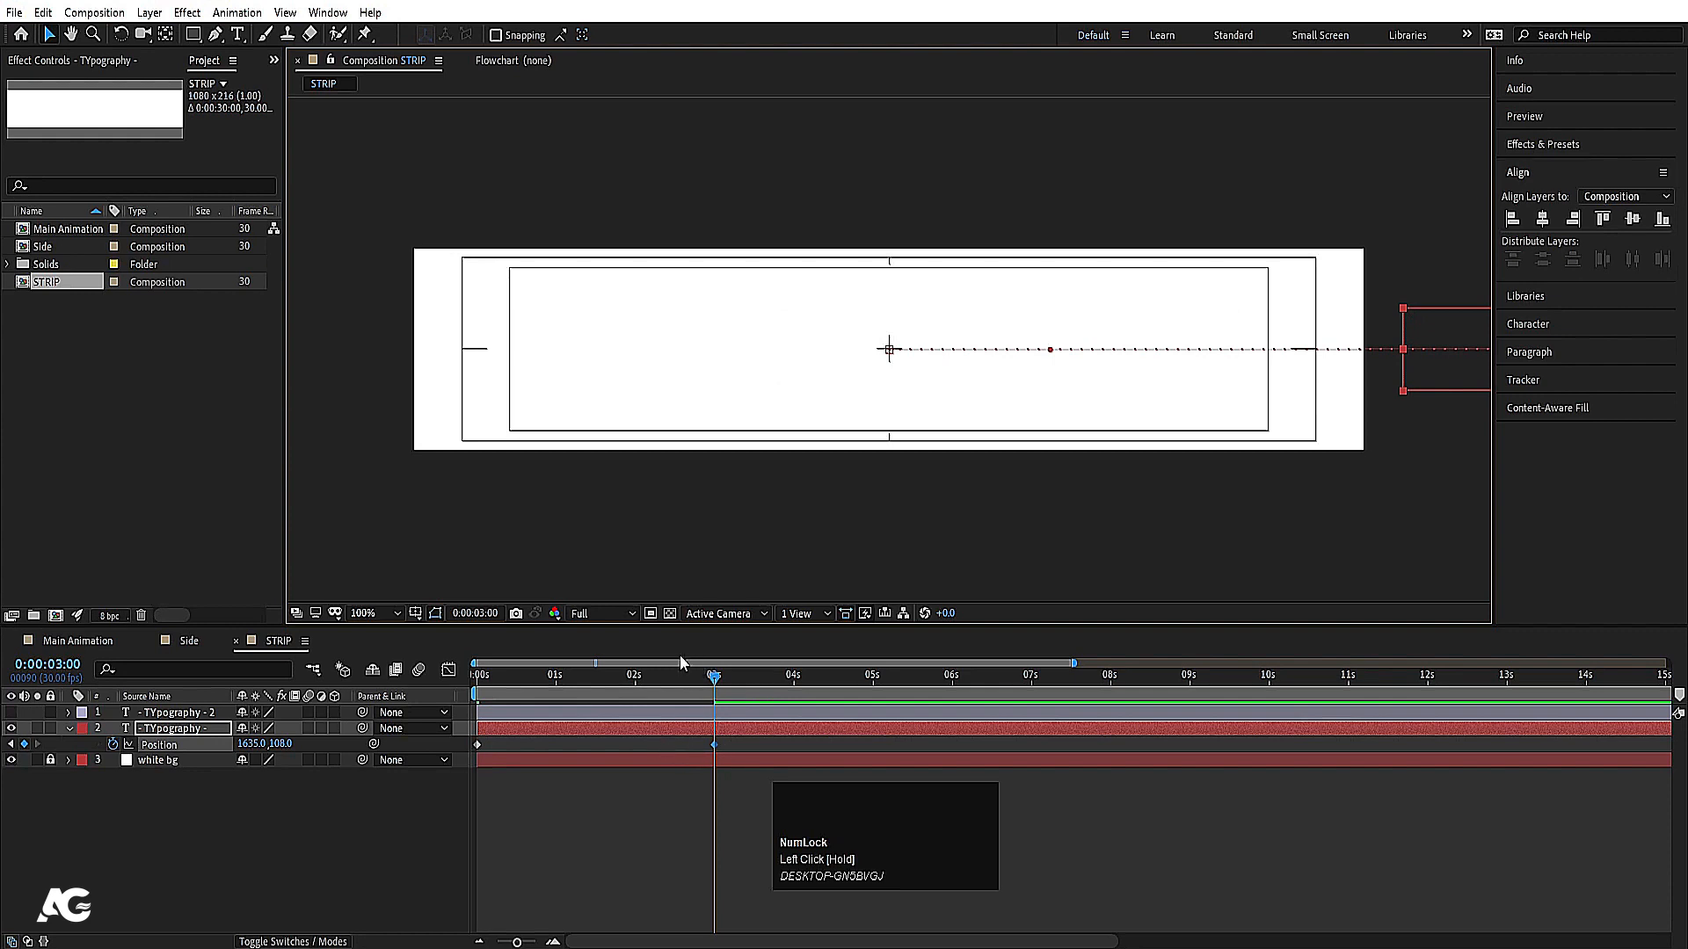
Step: Preview the text's exit from the start and move its end Position keyframe earlier to 0:00:02:15
left_click_drag(643, 682, 355, 702)
key("space")
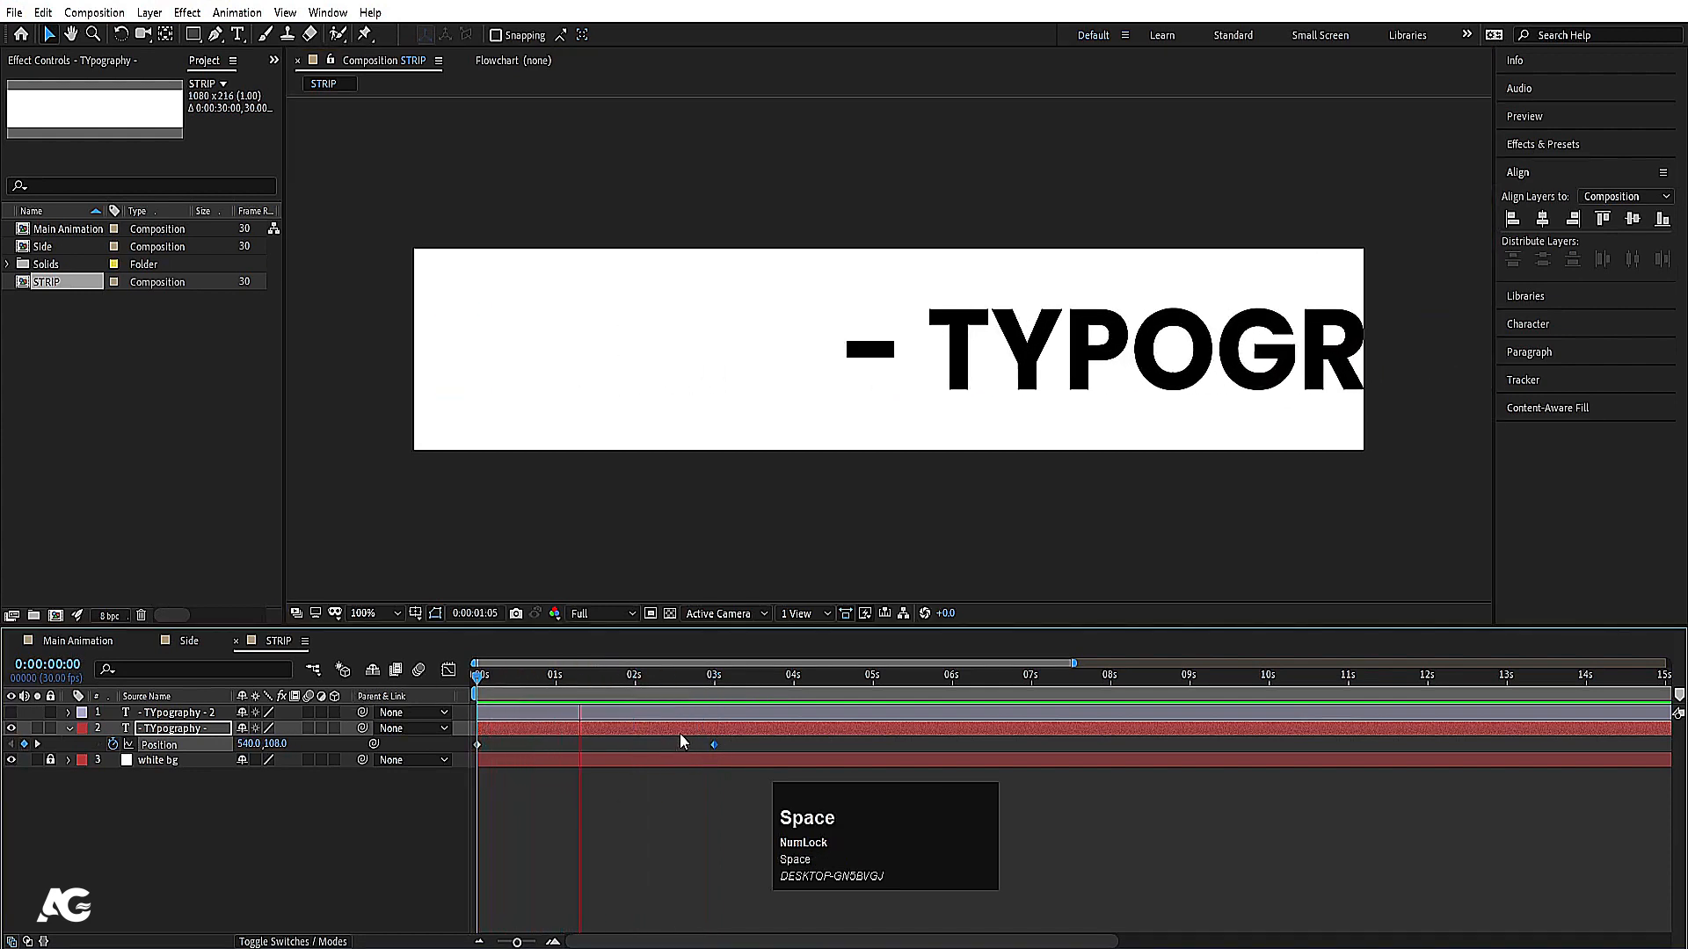
left_click_drag(713, 746, 677, 749)
left_click(668, 690)
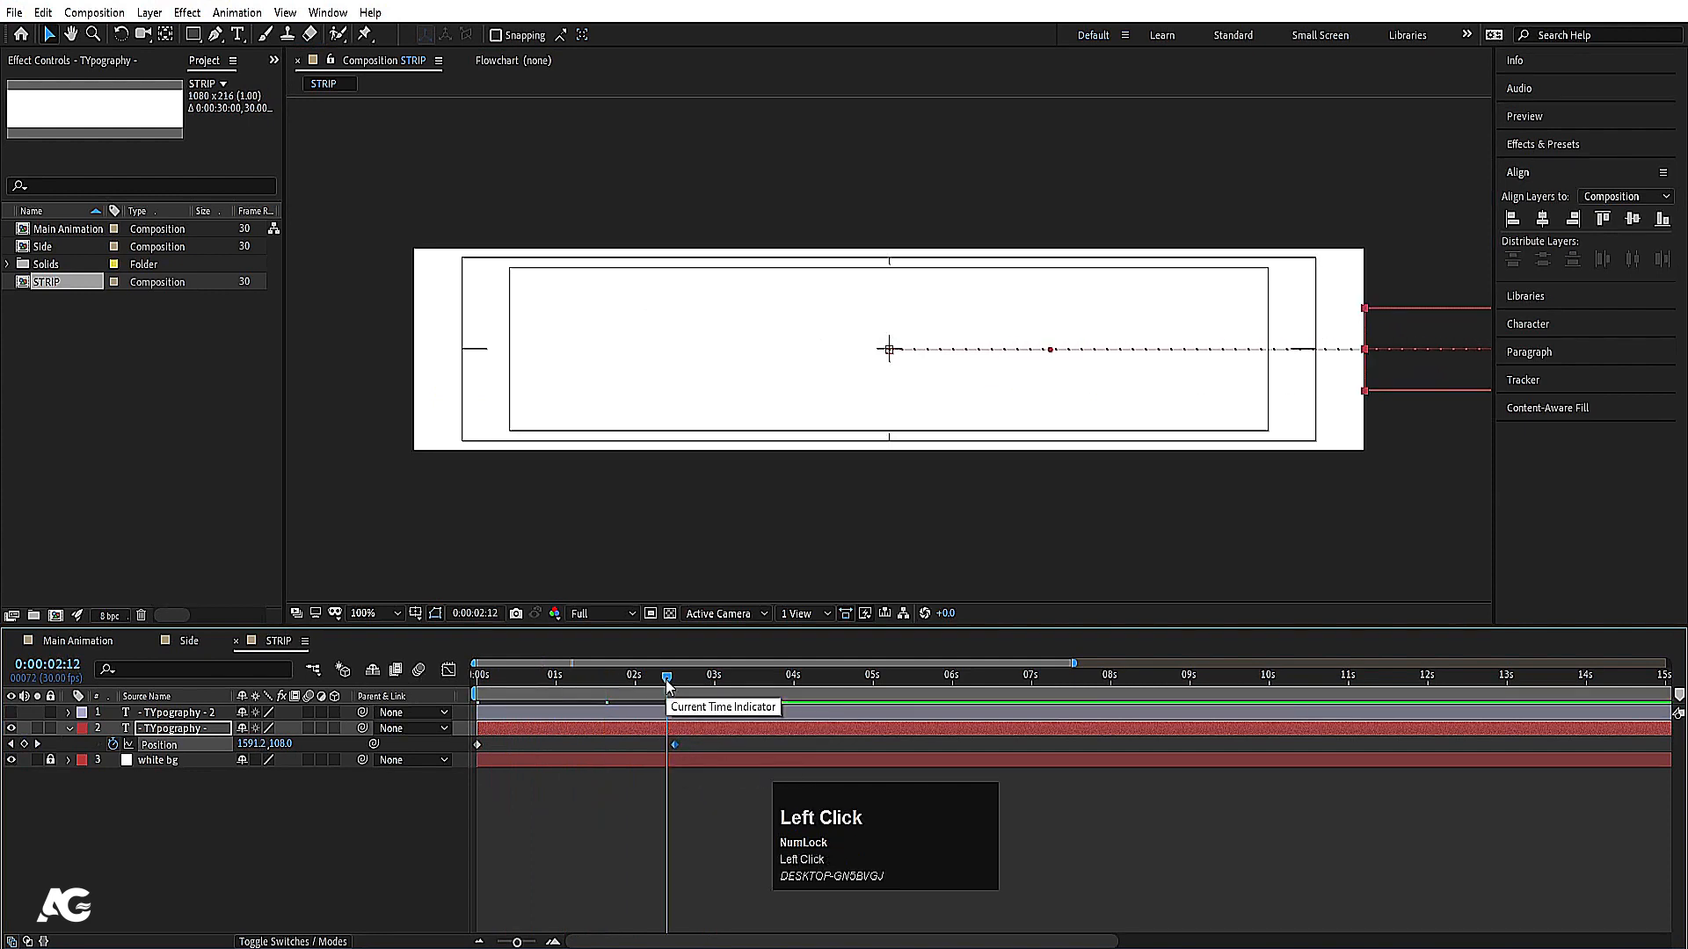
key("k")
Step: Make the hidden Lavender text copy visible with the time at 0:00:02:15, where the original text has left the frame
left_click(150, 796)
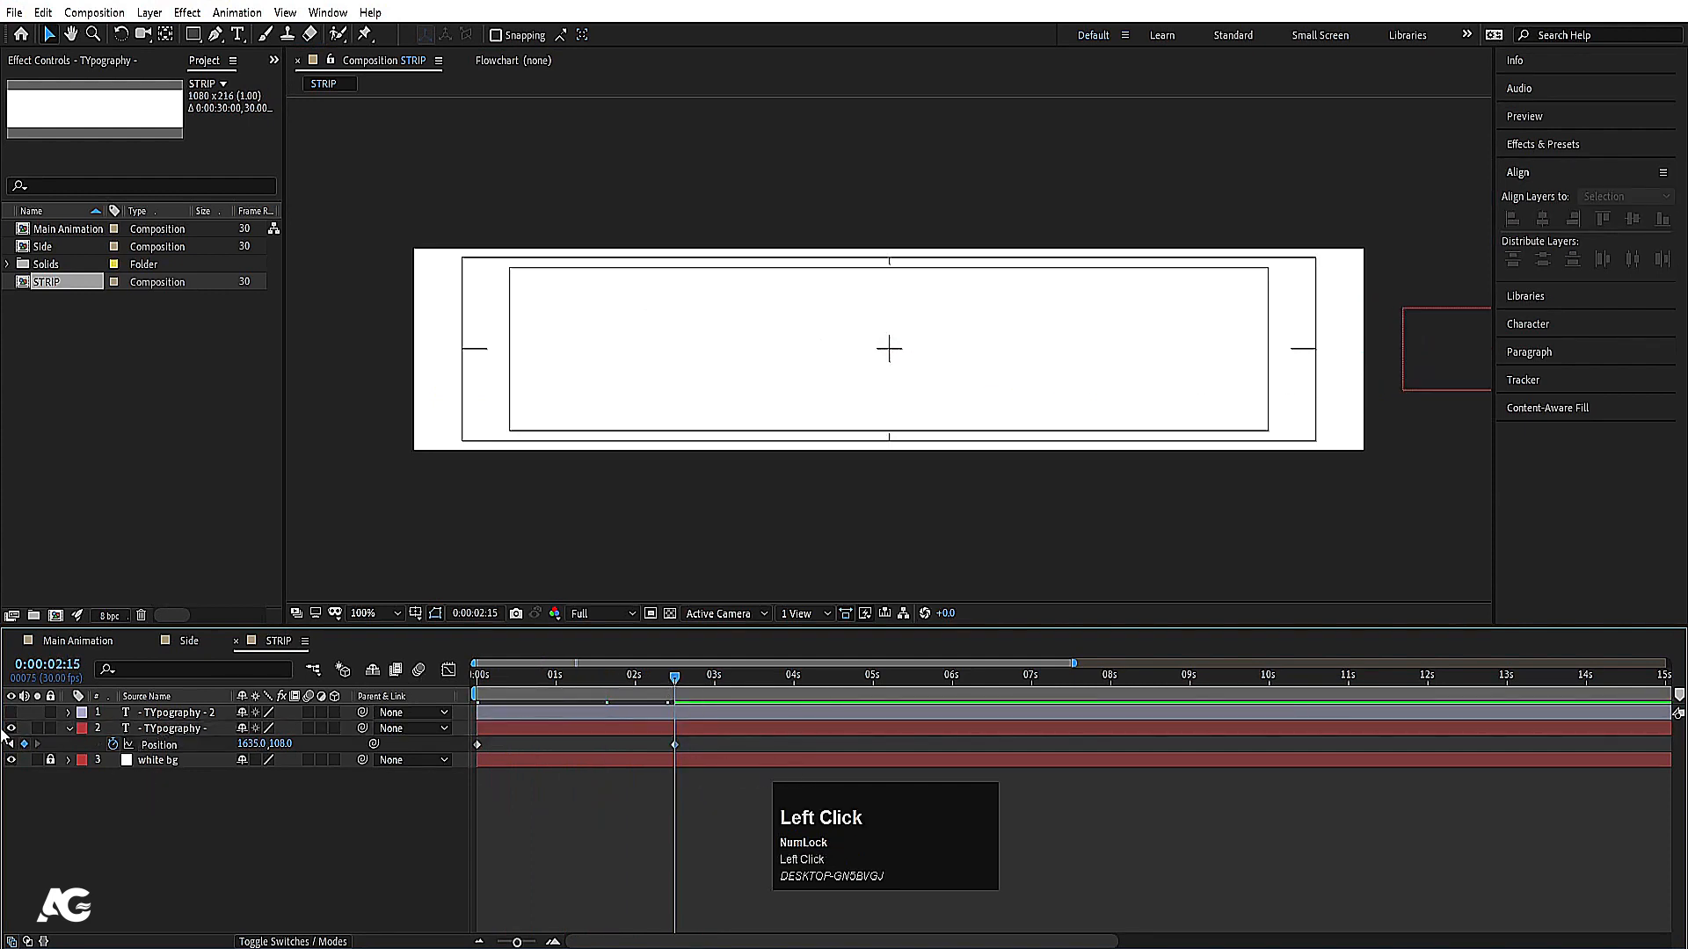
left_click(11, 713)
left_click(154, 712)
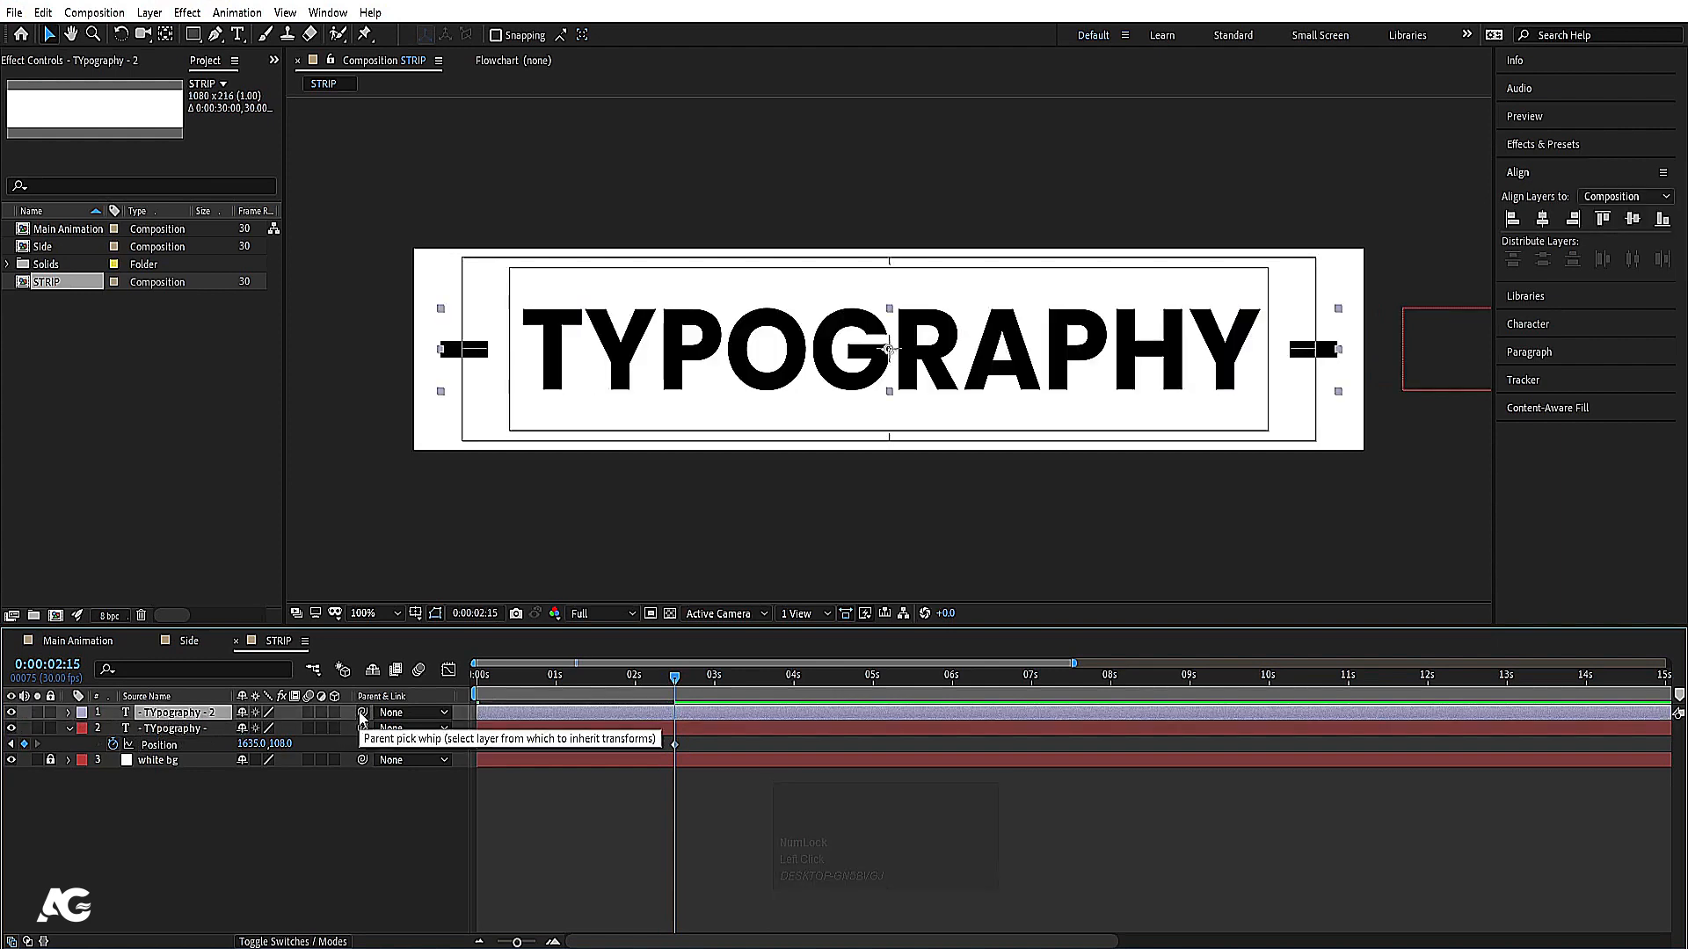
Step: Parent the Lavender text copy to the original text layer and preview both moving together
left_click(155, 737)
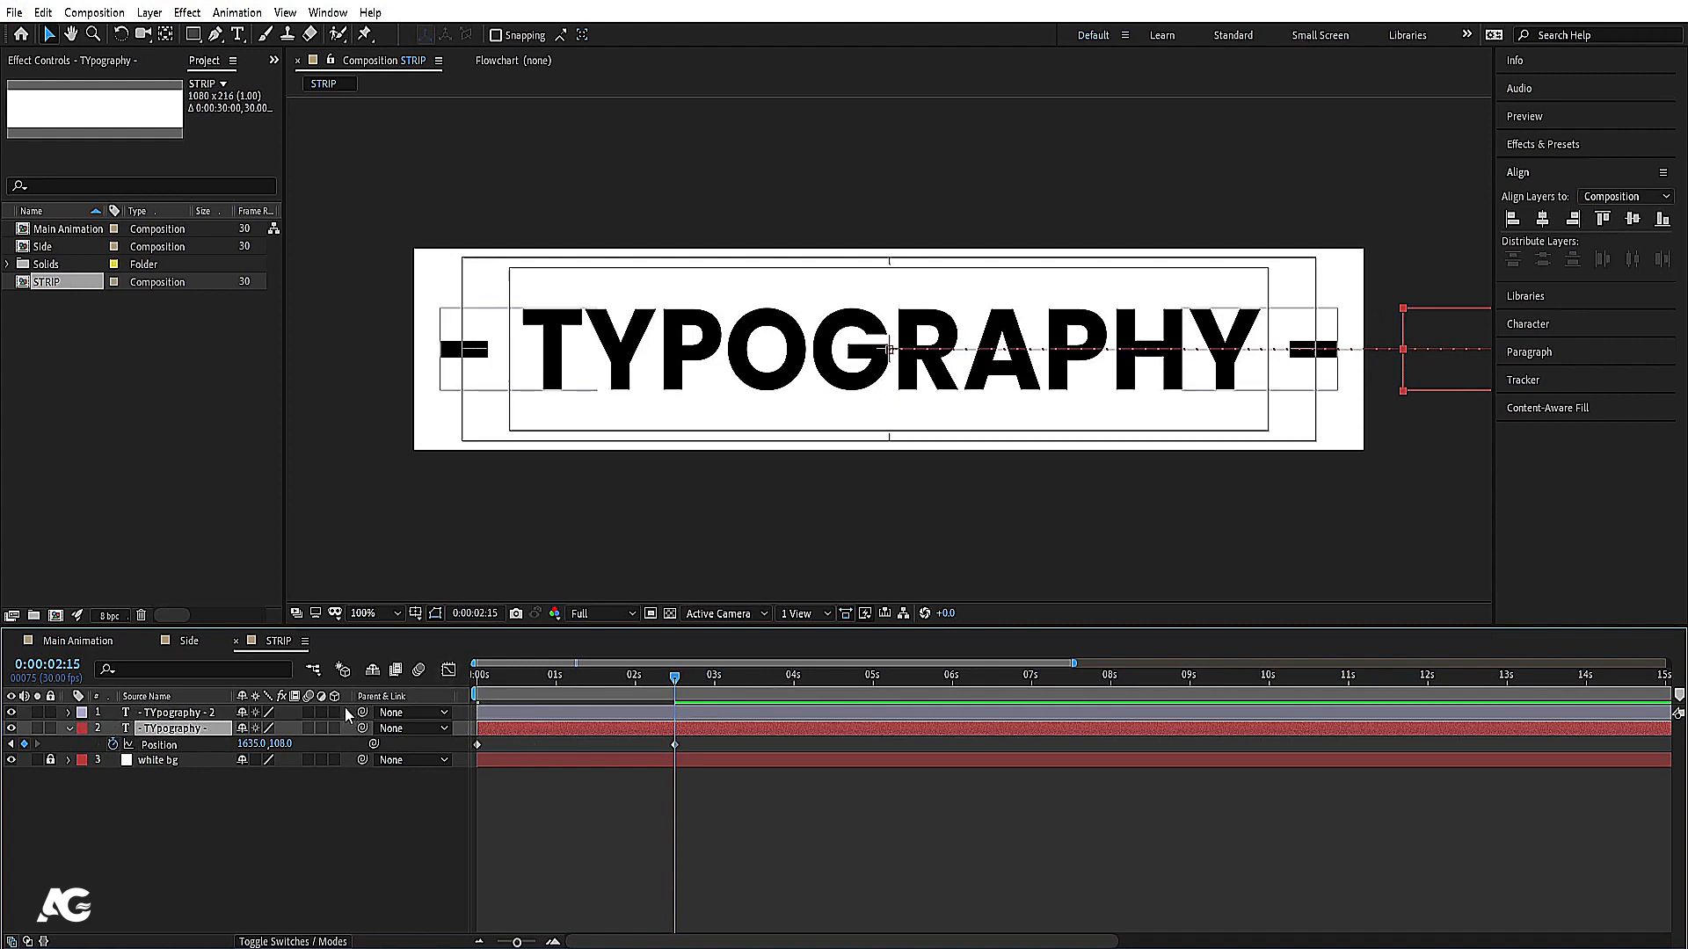
key("F4")
key("F4")
key("F4")
key("F4")
left_click(180, 714)
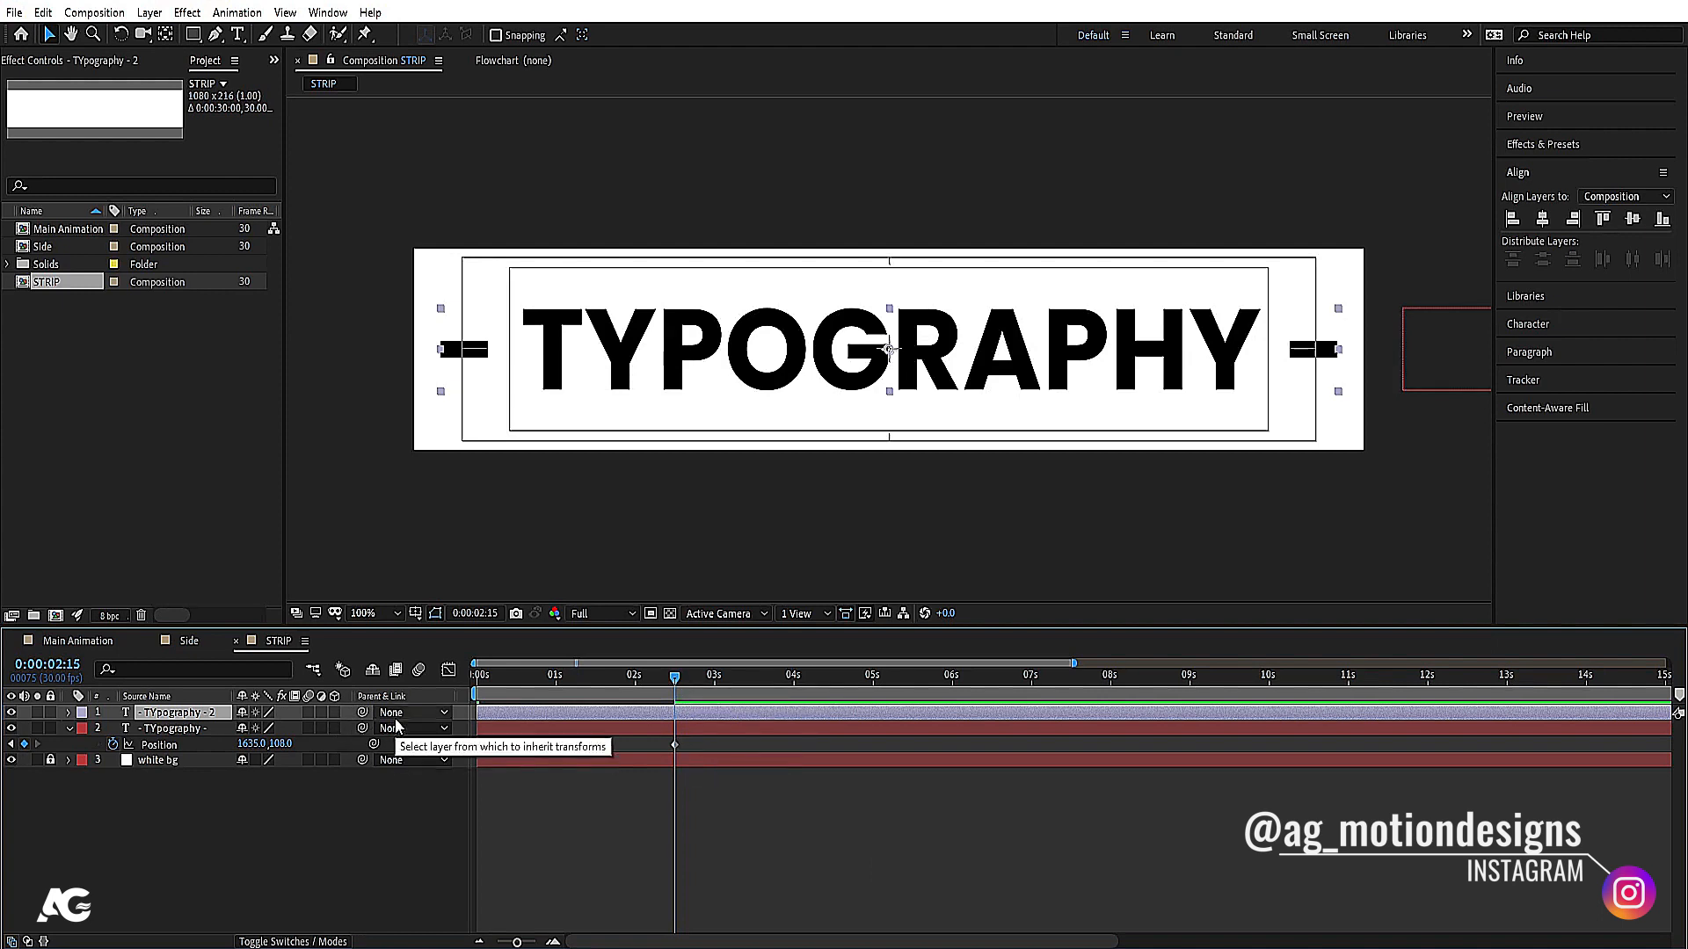
left_click_drag(362, 713, 171, 736)
key("space")
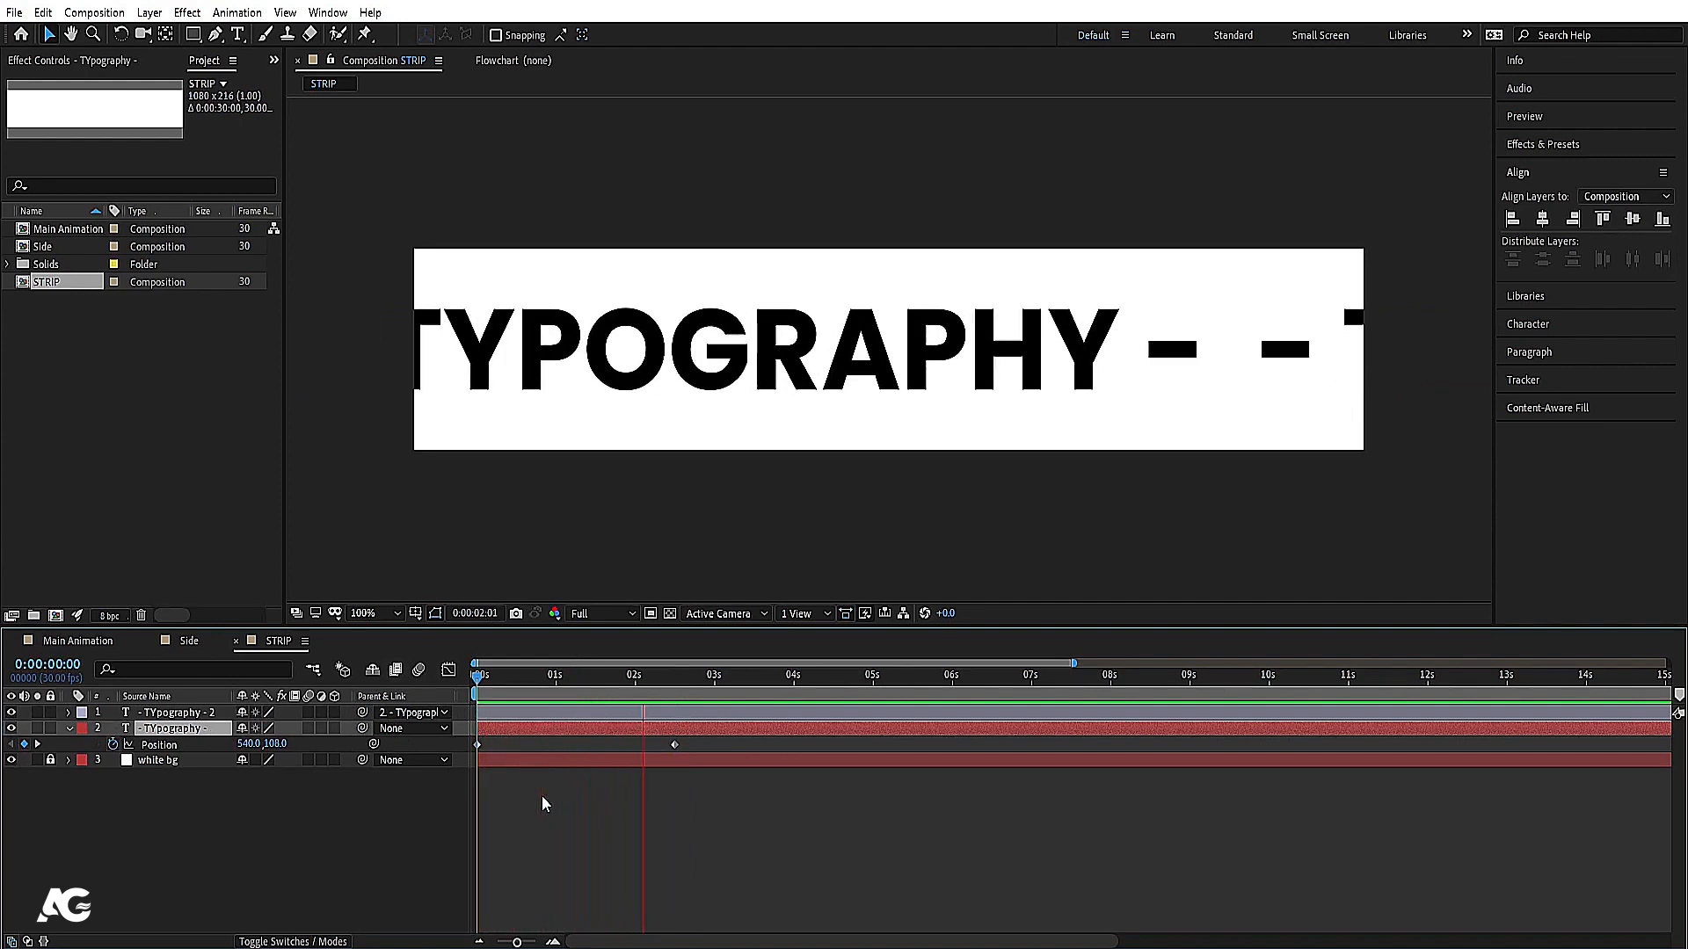
key("space")
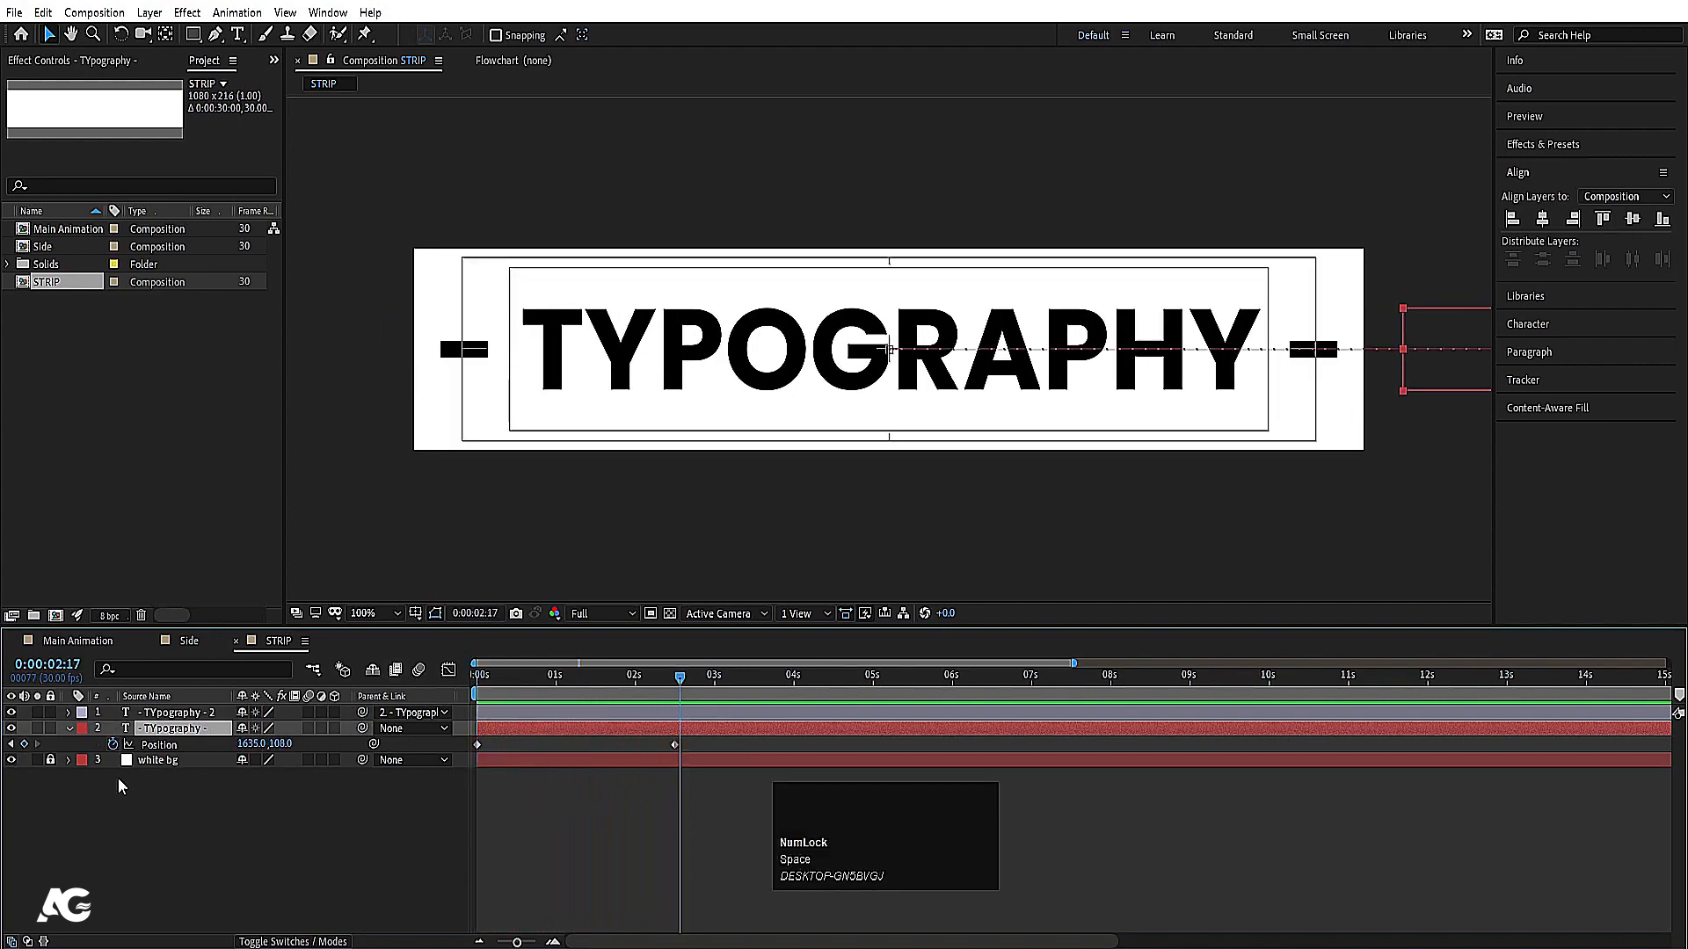
Step: Add a loopOut() expression to the original text layer's Position
left_click(113, 744, "alt")
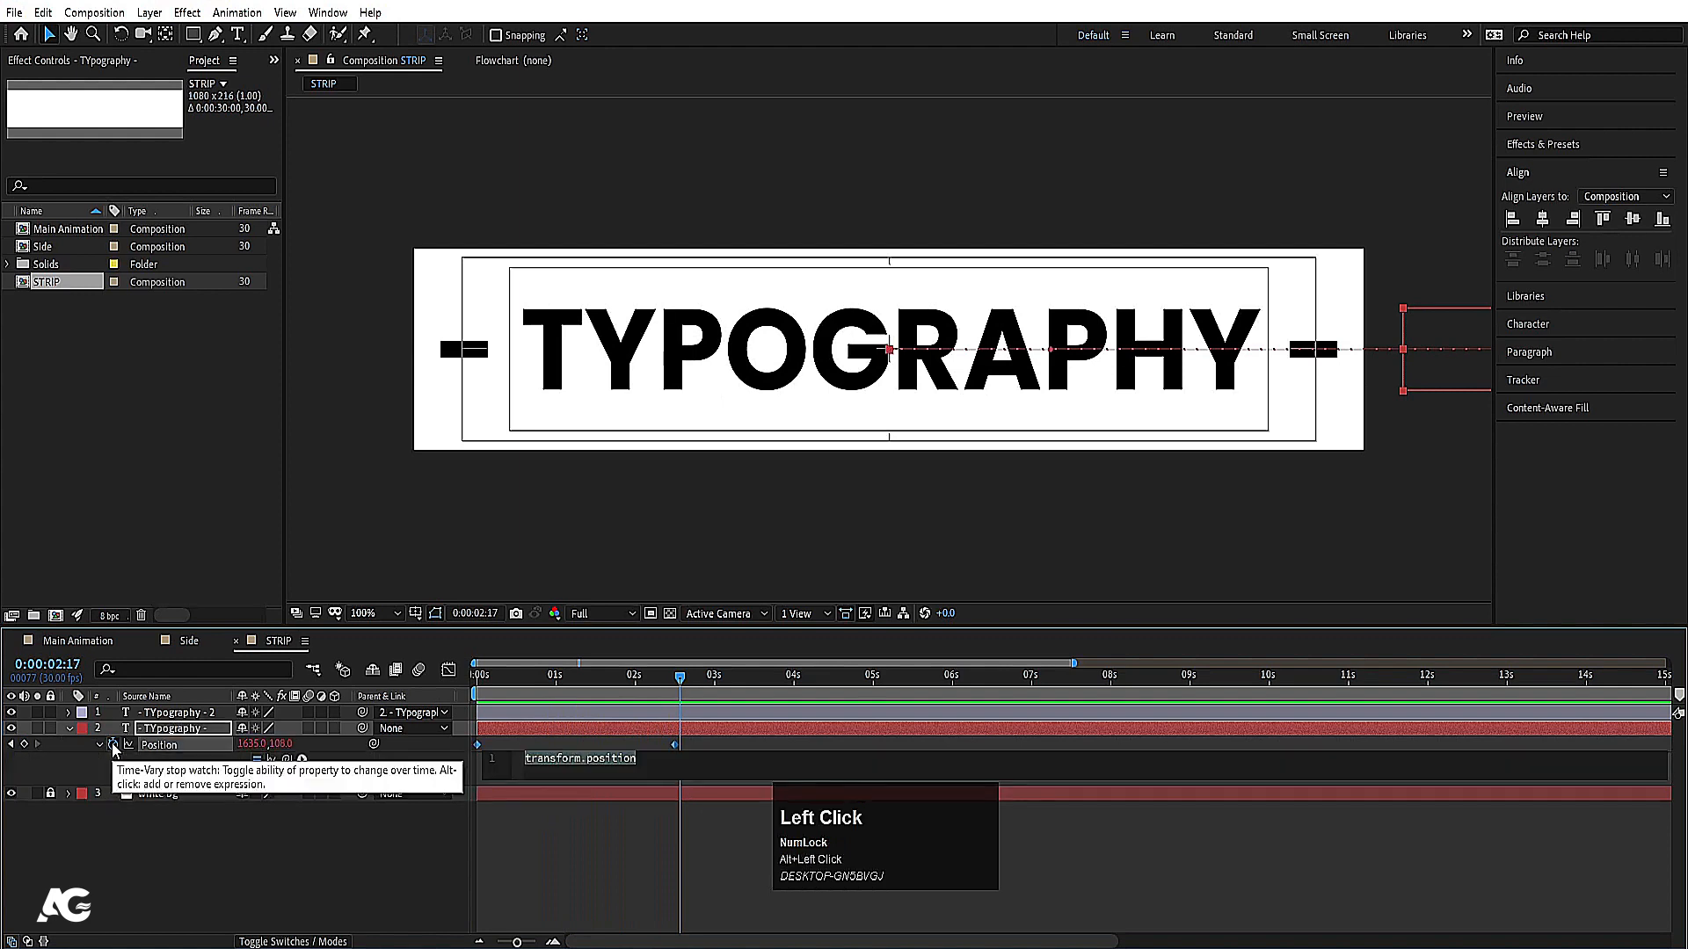
type("loop")
key("Down")
key("Down")
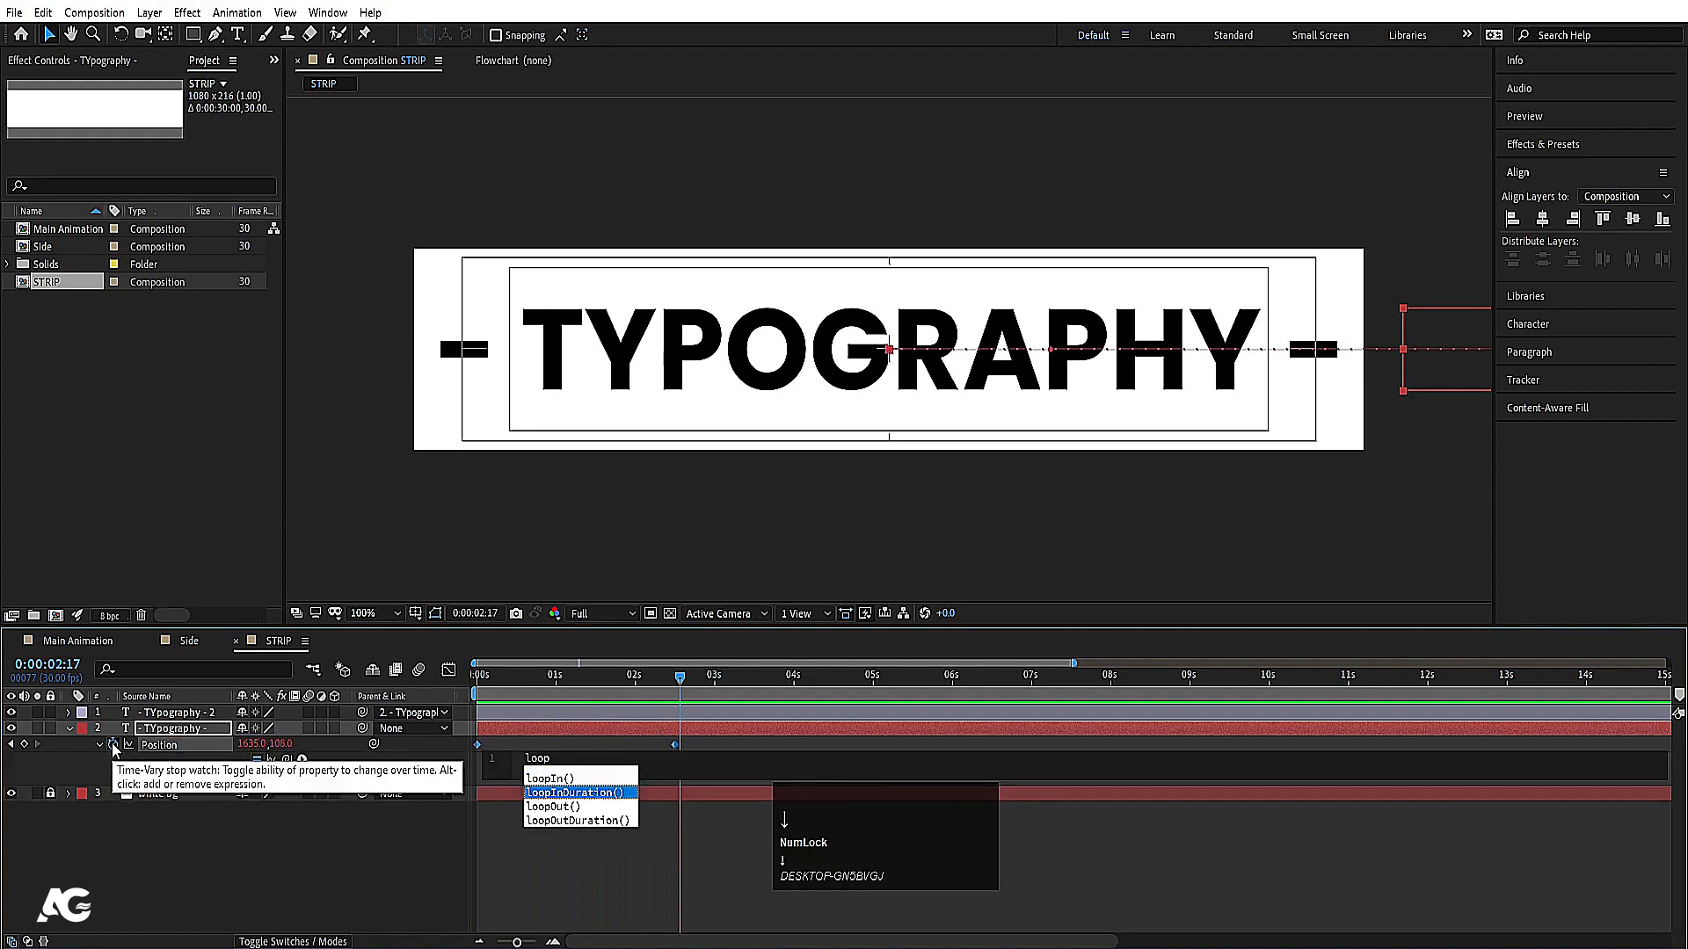
key("Return")
left_click(545, 708)
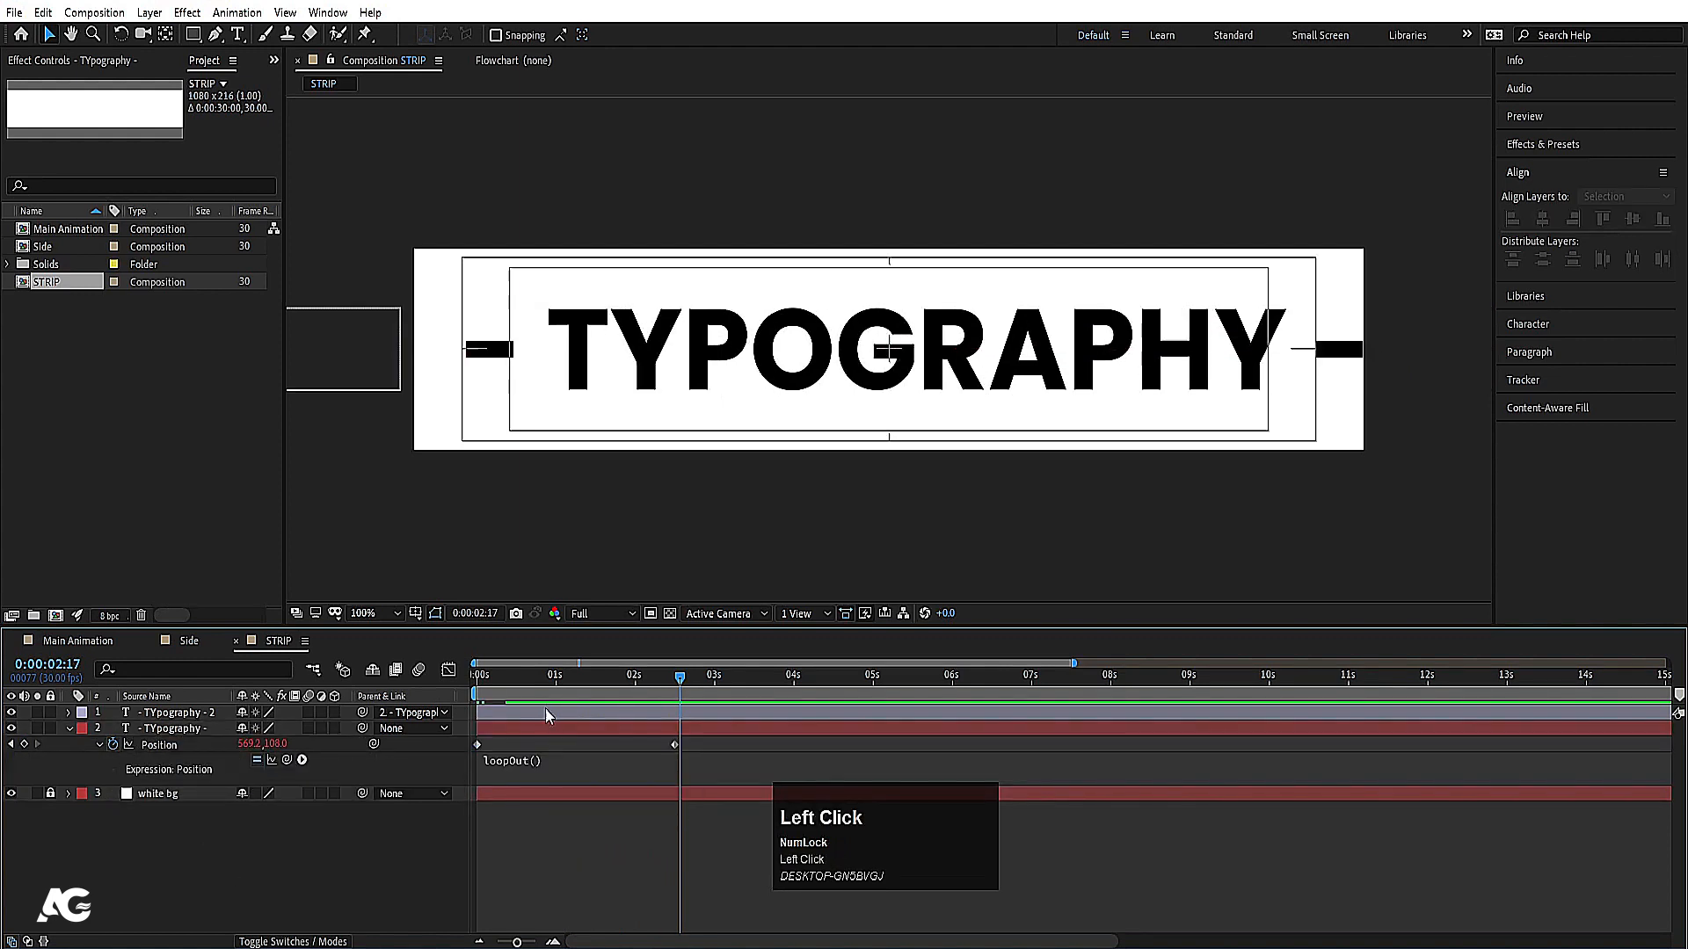
Step: Preview the looping text, return to 0:00:00:00 and collapse the text layer's properties
key("space")
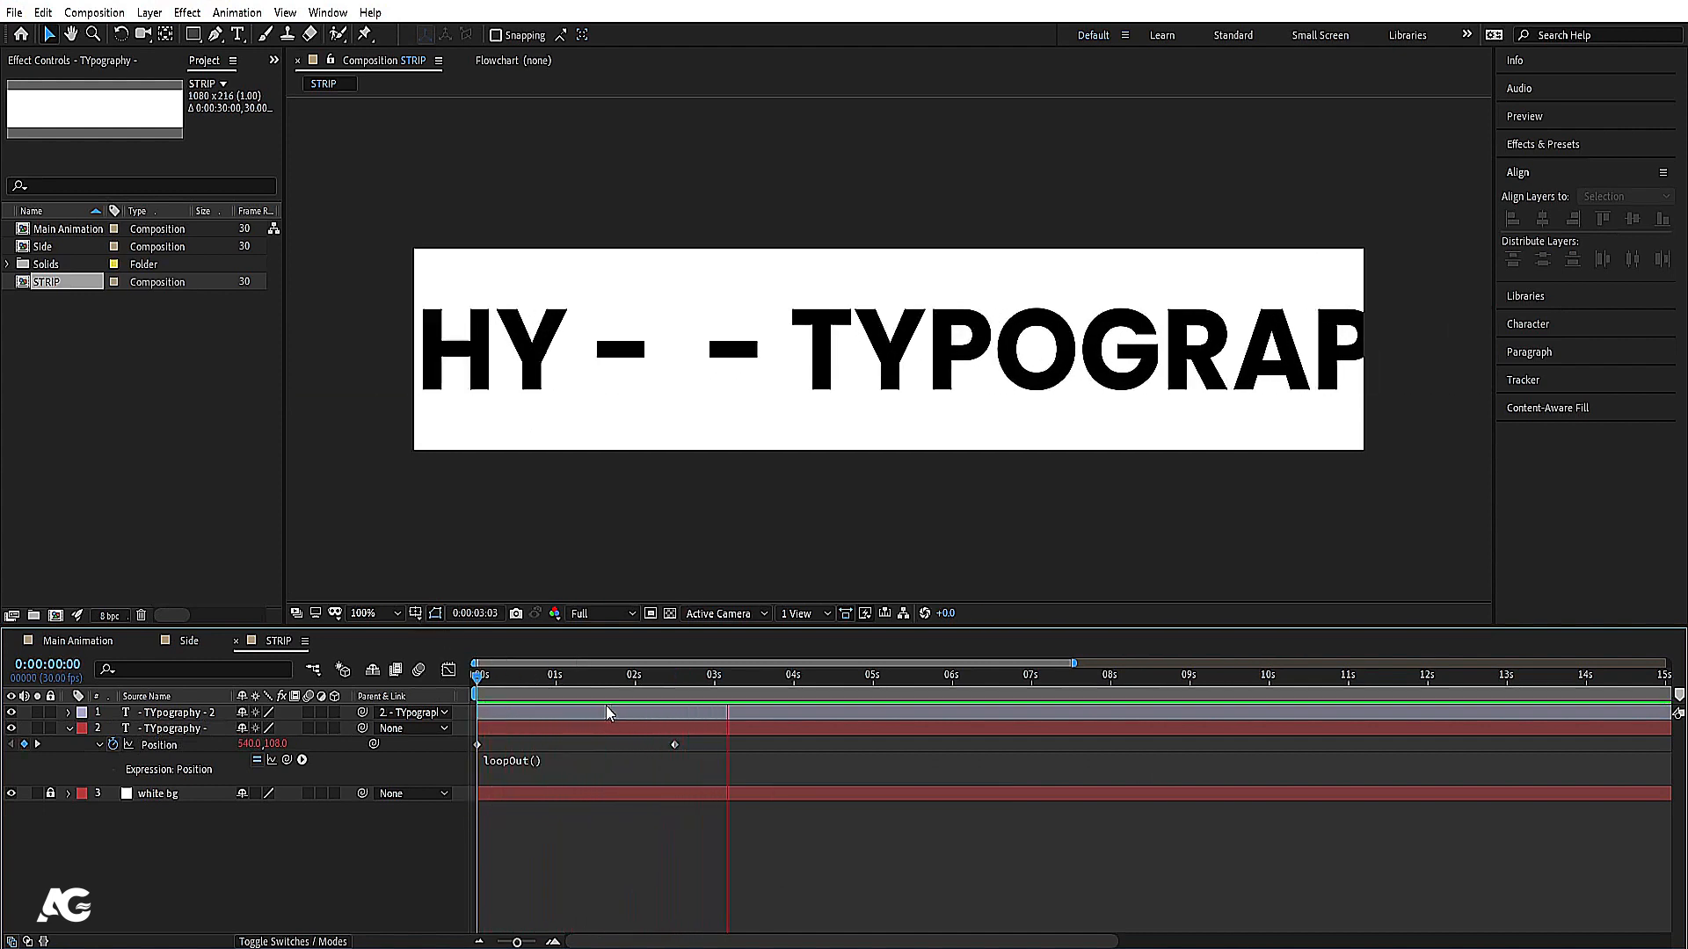
key("space")
left_click(381, 715)
key("space")
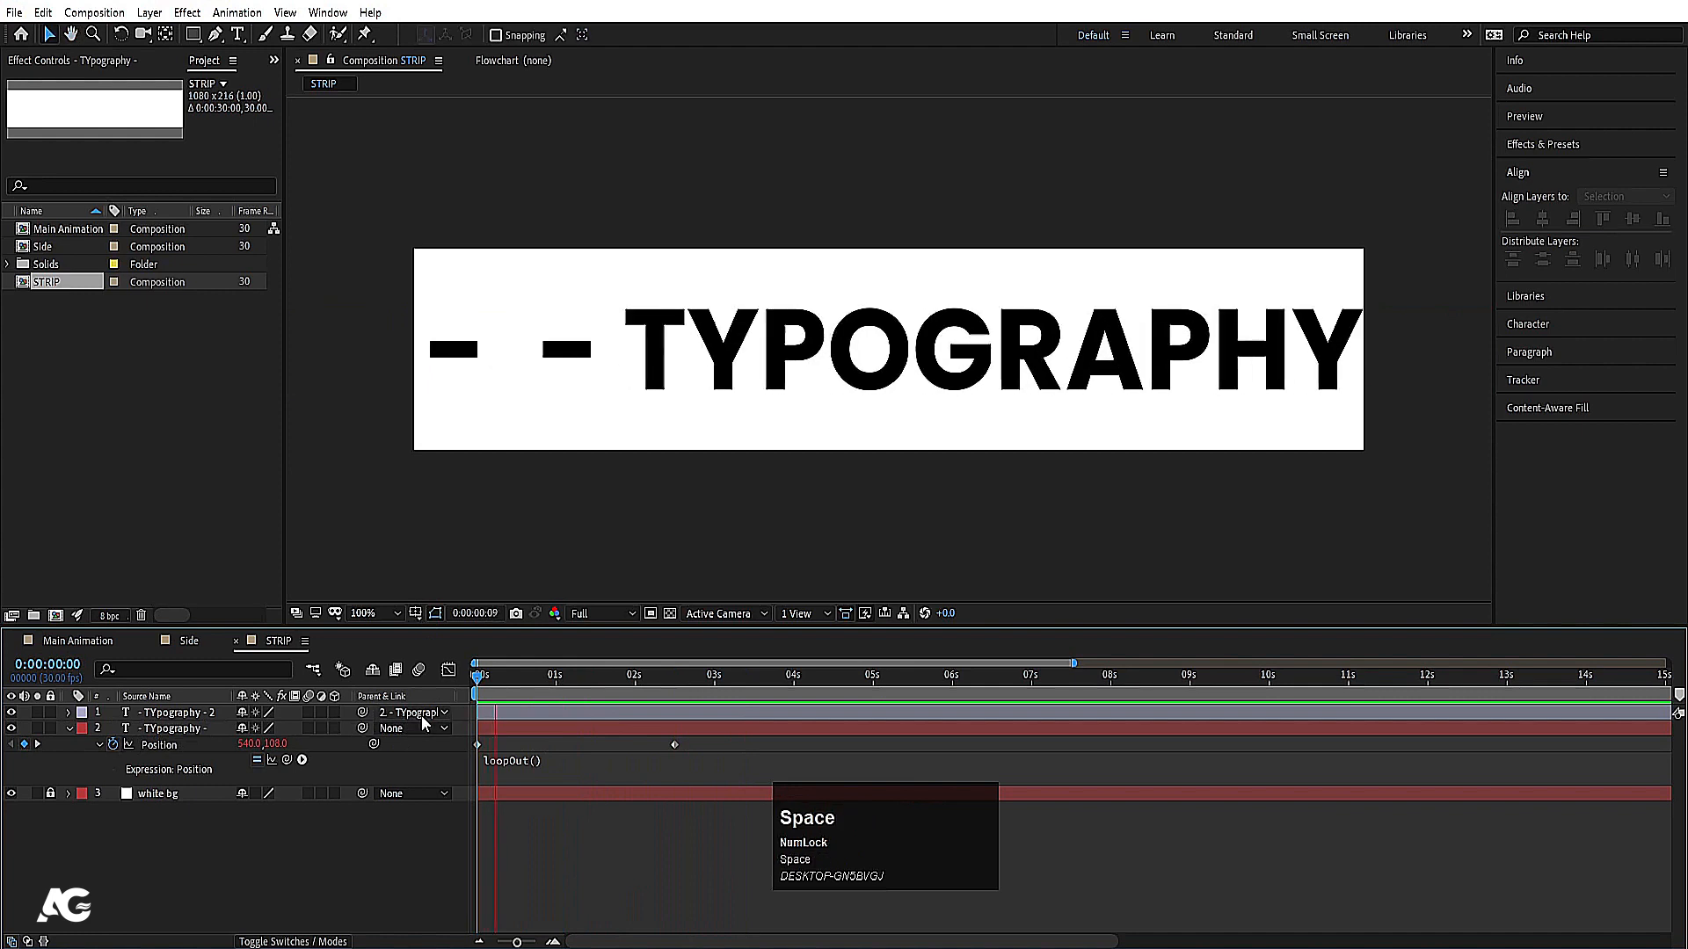
left_click(518, 688)
left_click_drag(519, 689, 478, 681)
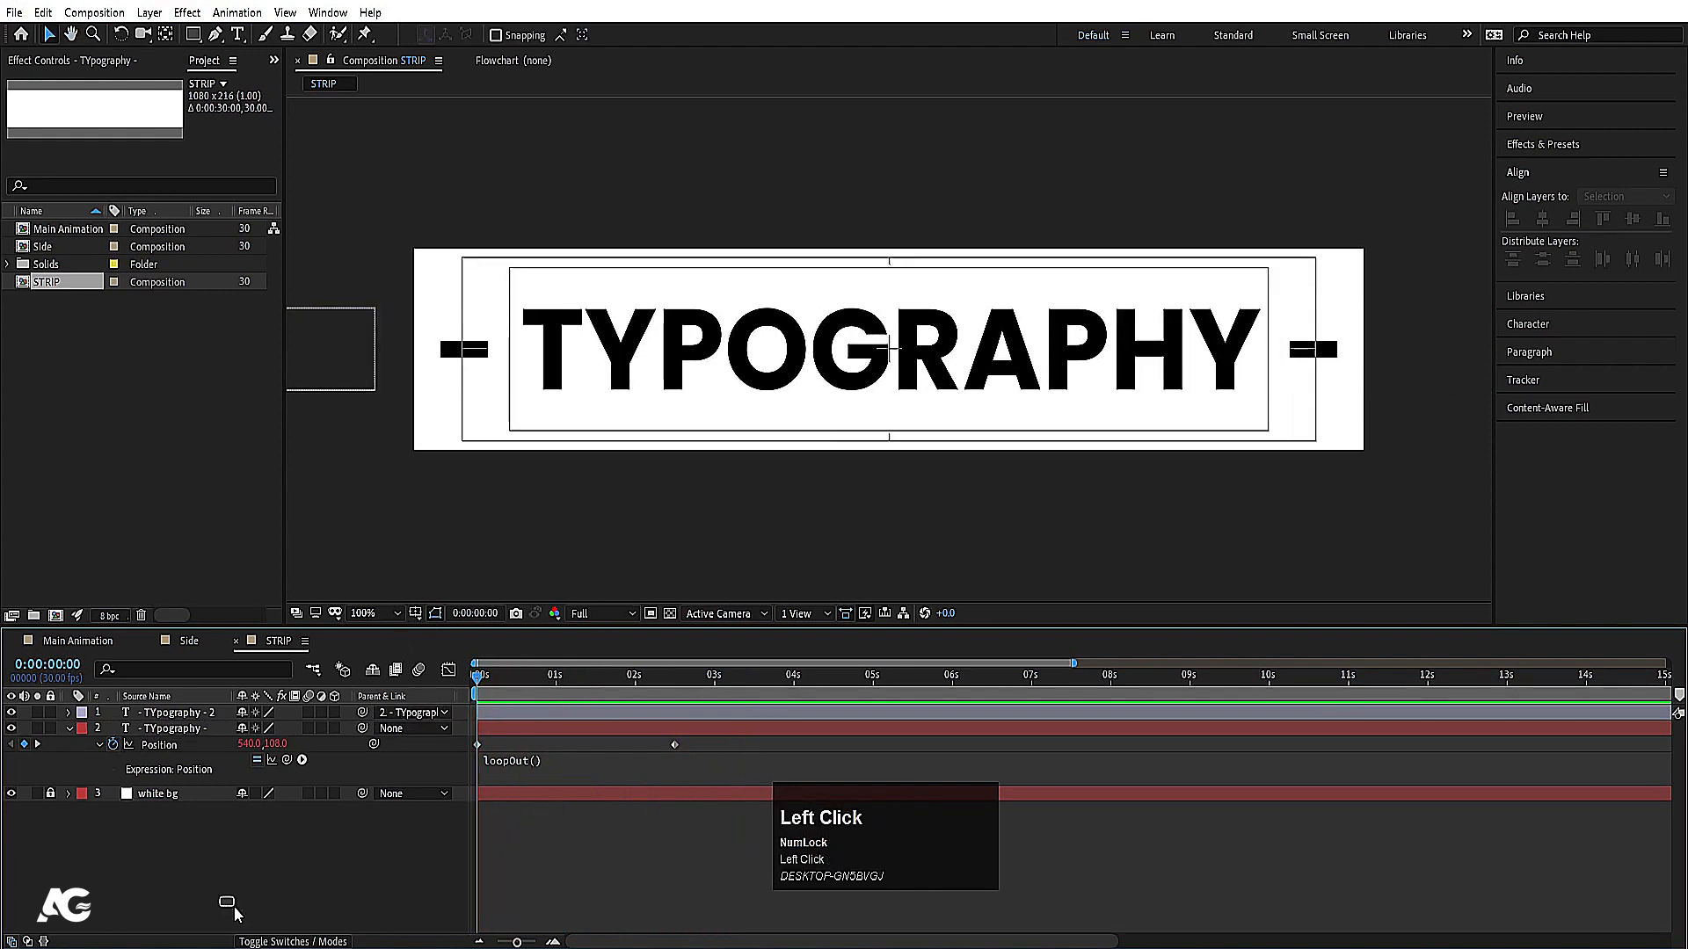
key("u")
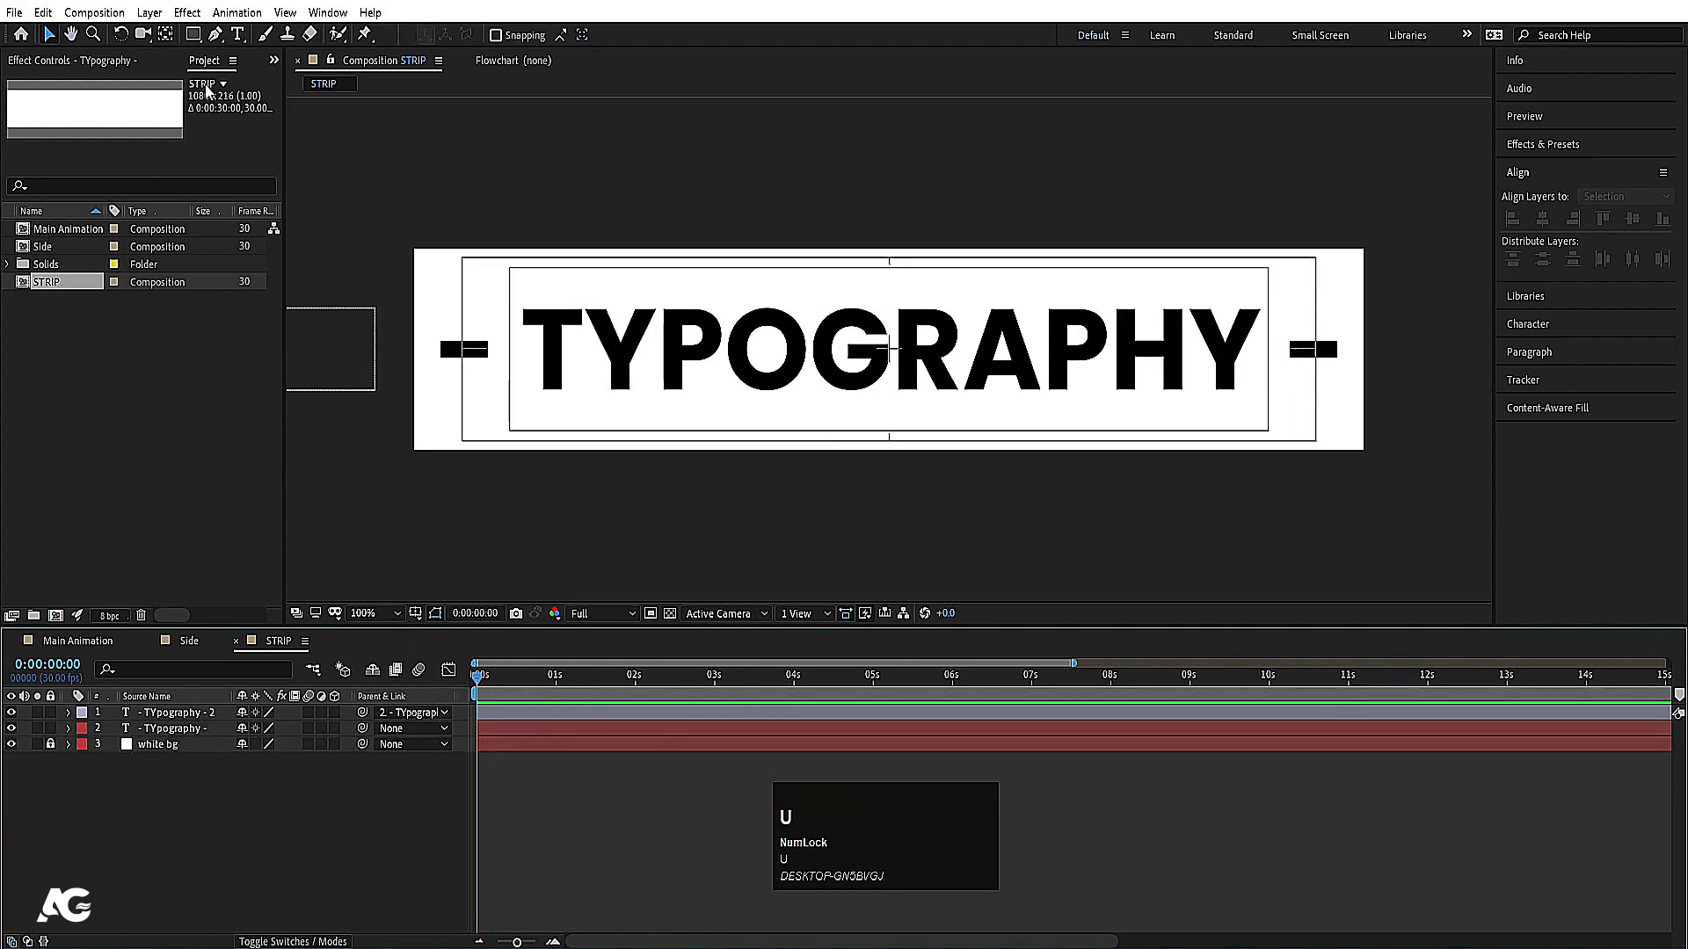
Step: Add a frame-sized rectangle shape layer with no fill and a 15 px black (000000) stroke as a border, and preview the strip
left_click(194, 35)
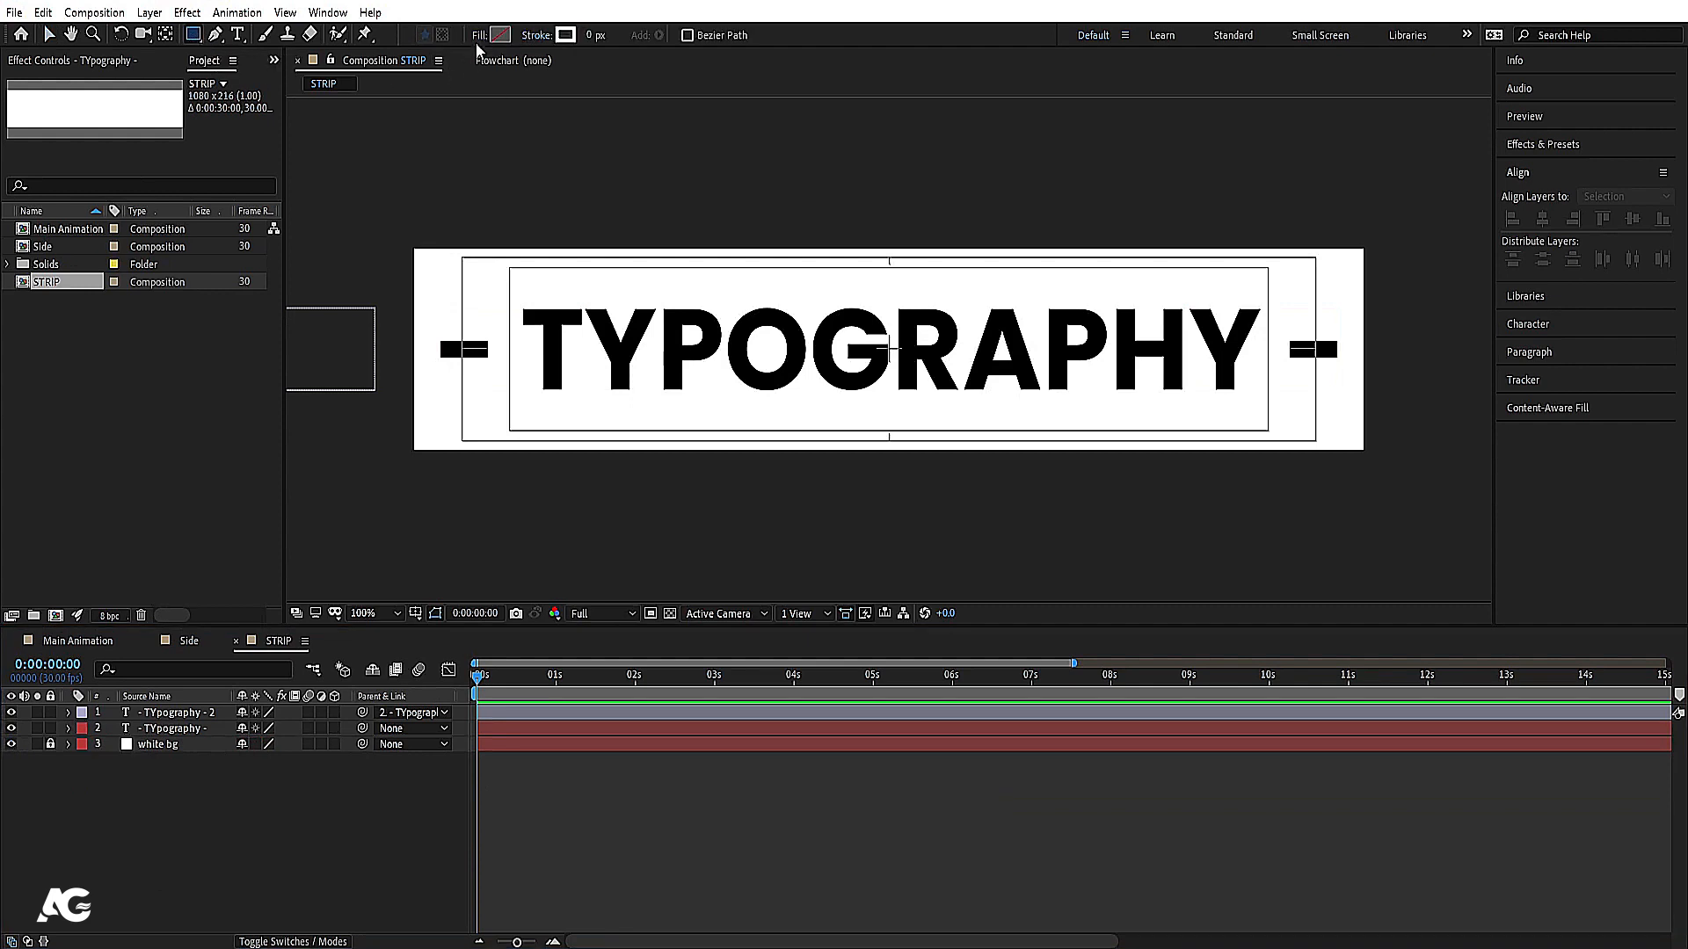
left_click(565, 35)
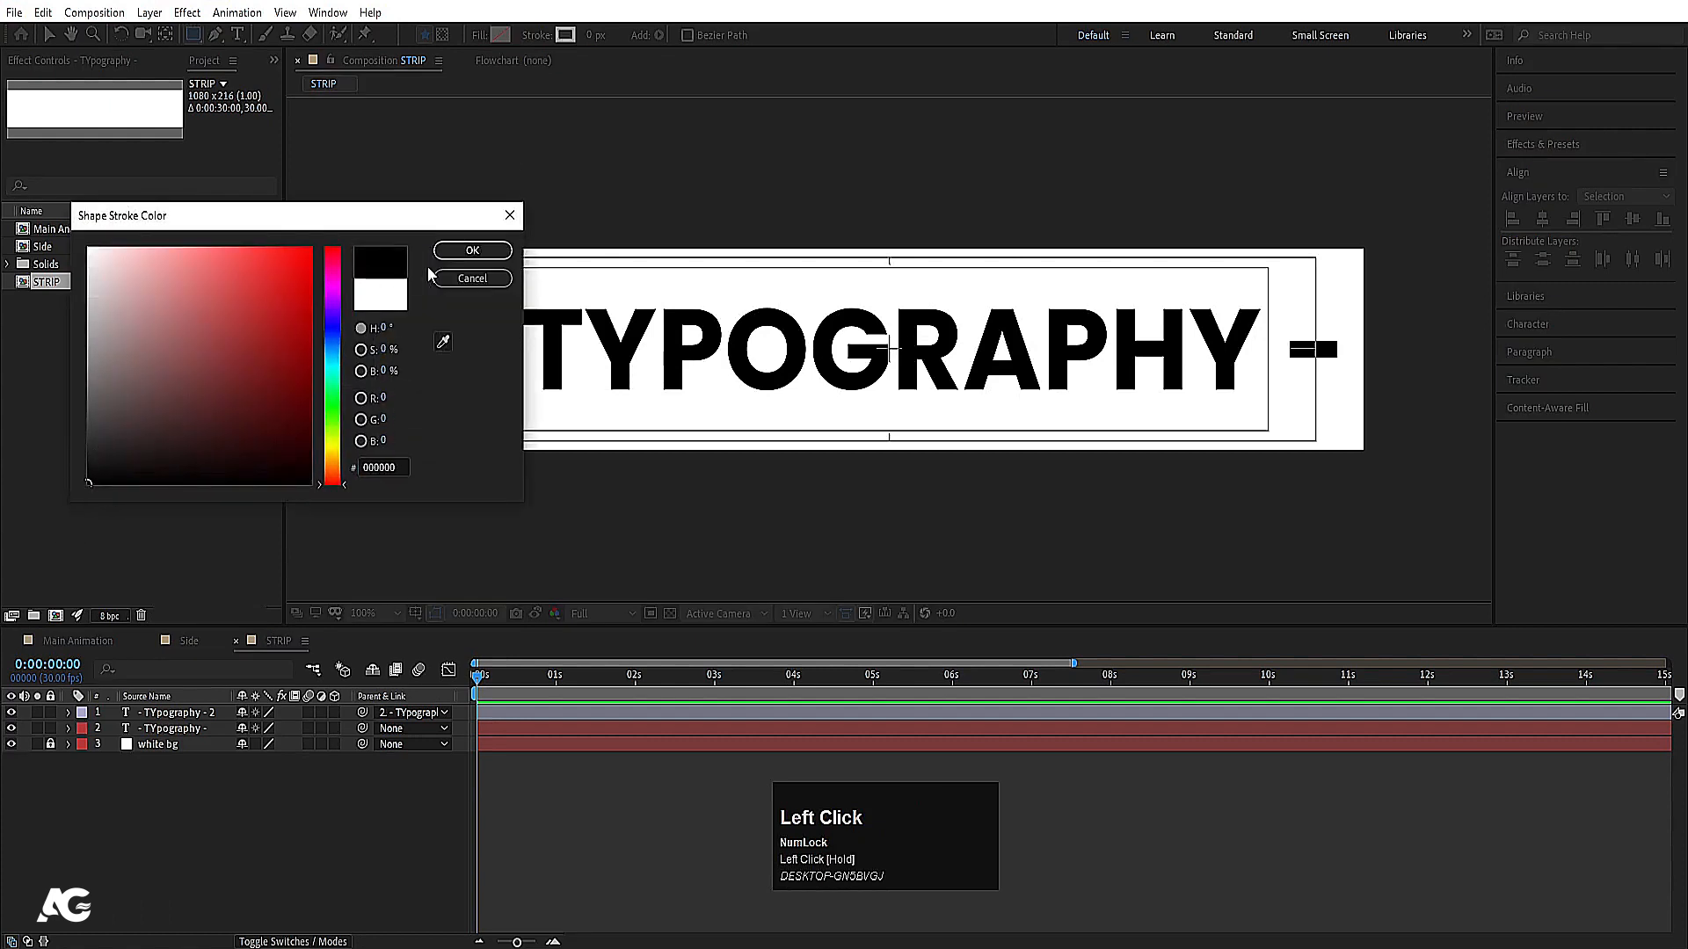
left_click(472, 251)
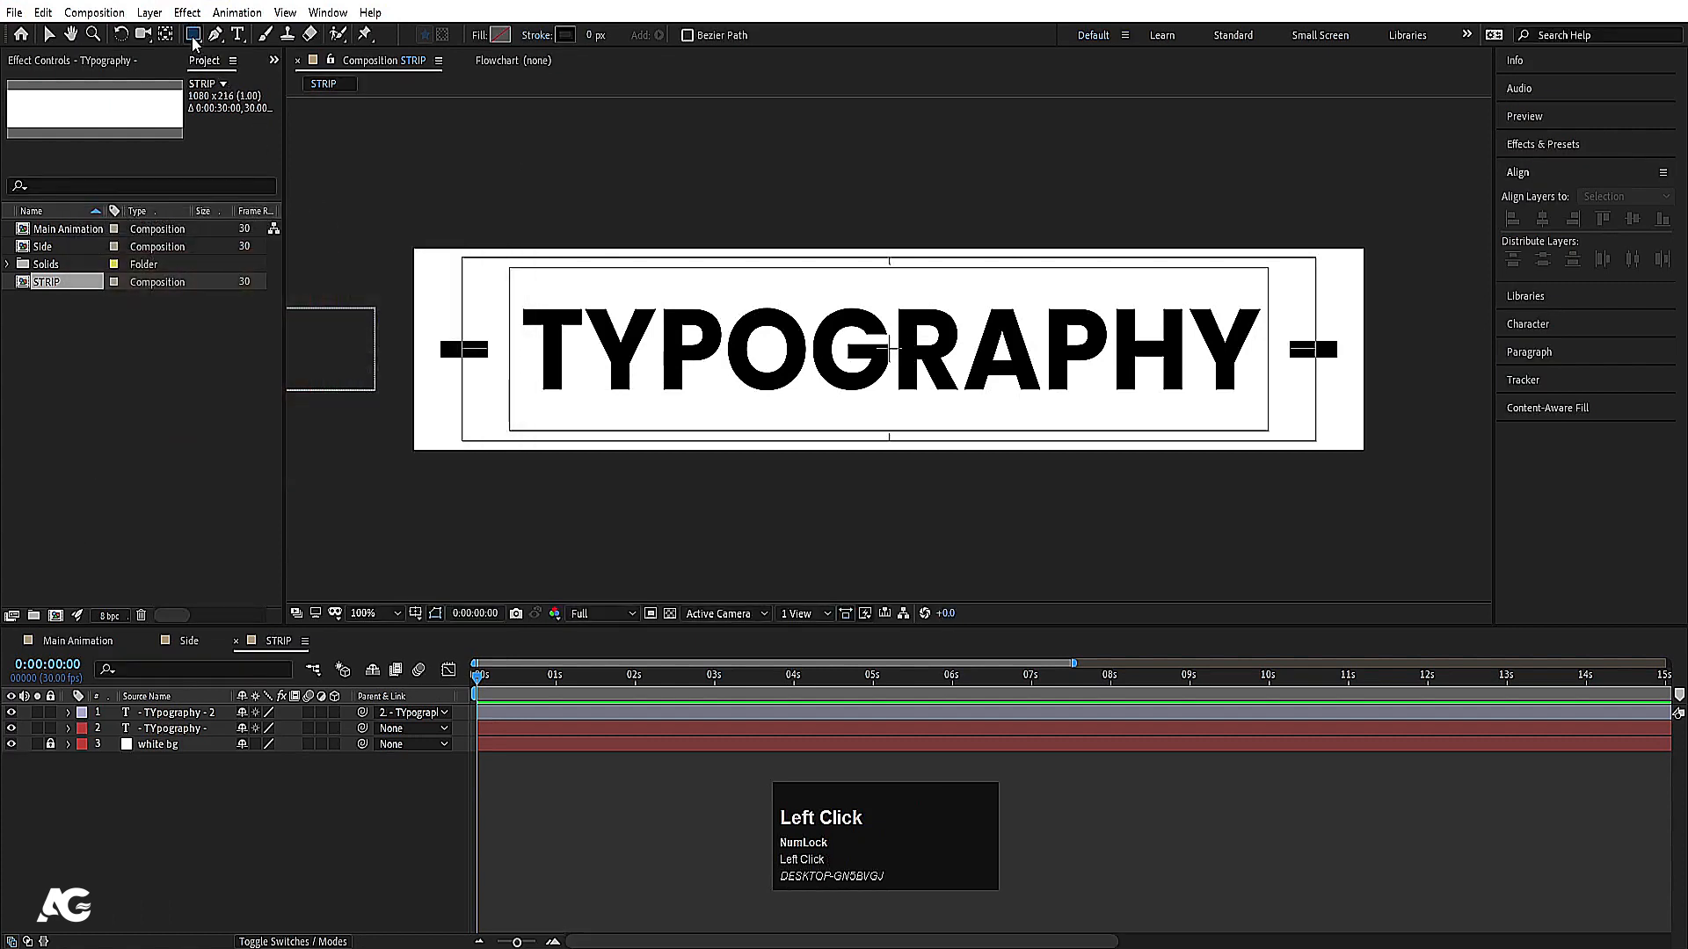
double_click(192, 35)
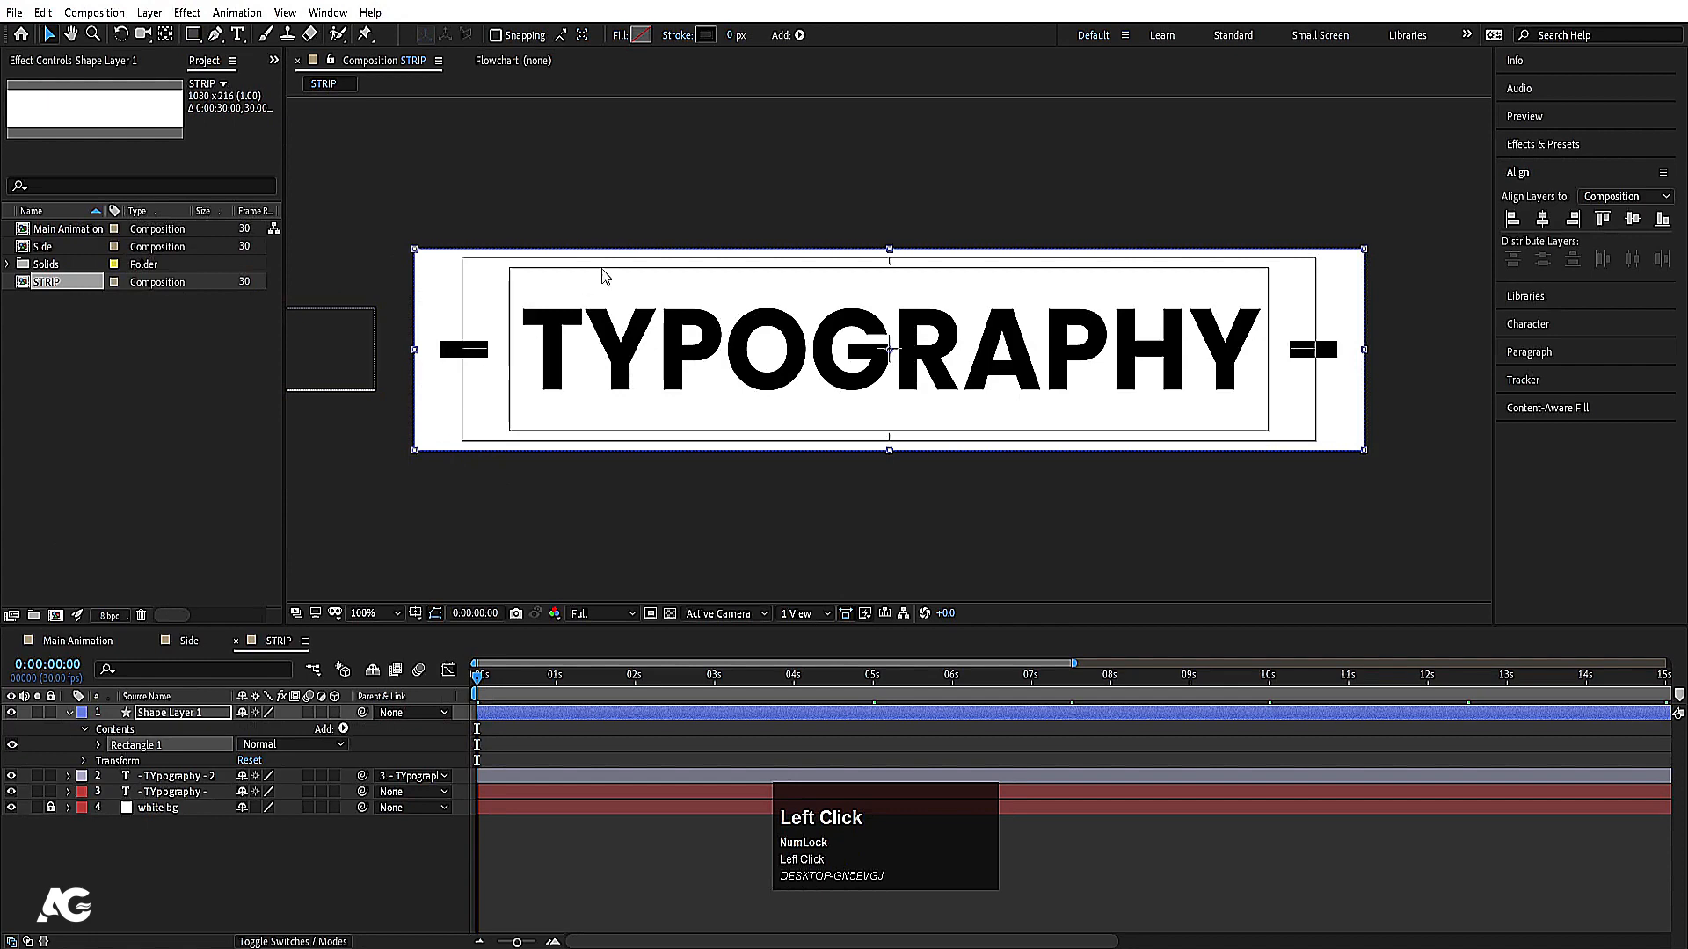
left_click_drag(731, 36, 749, 39)
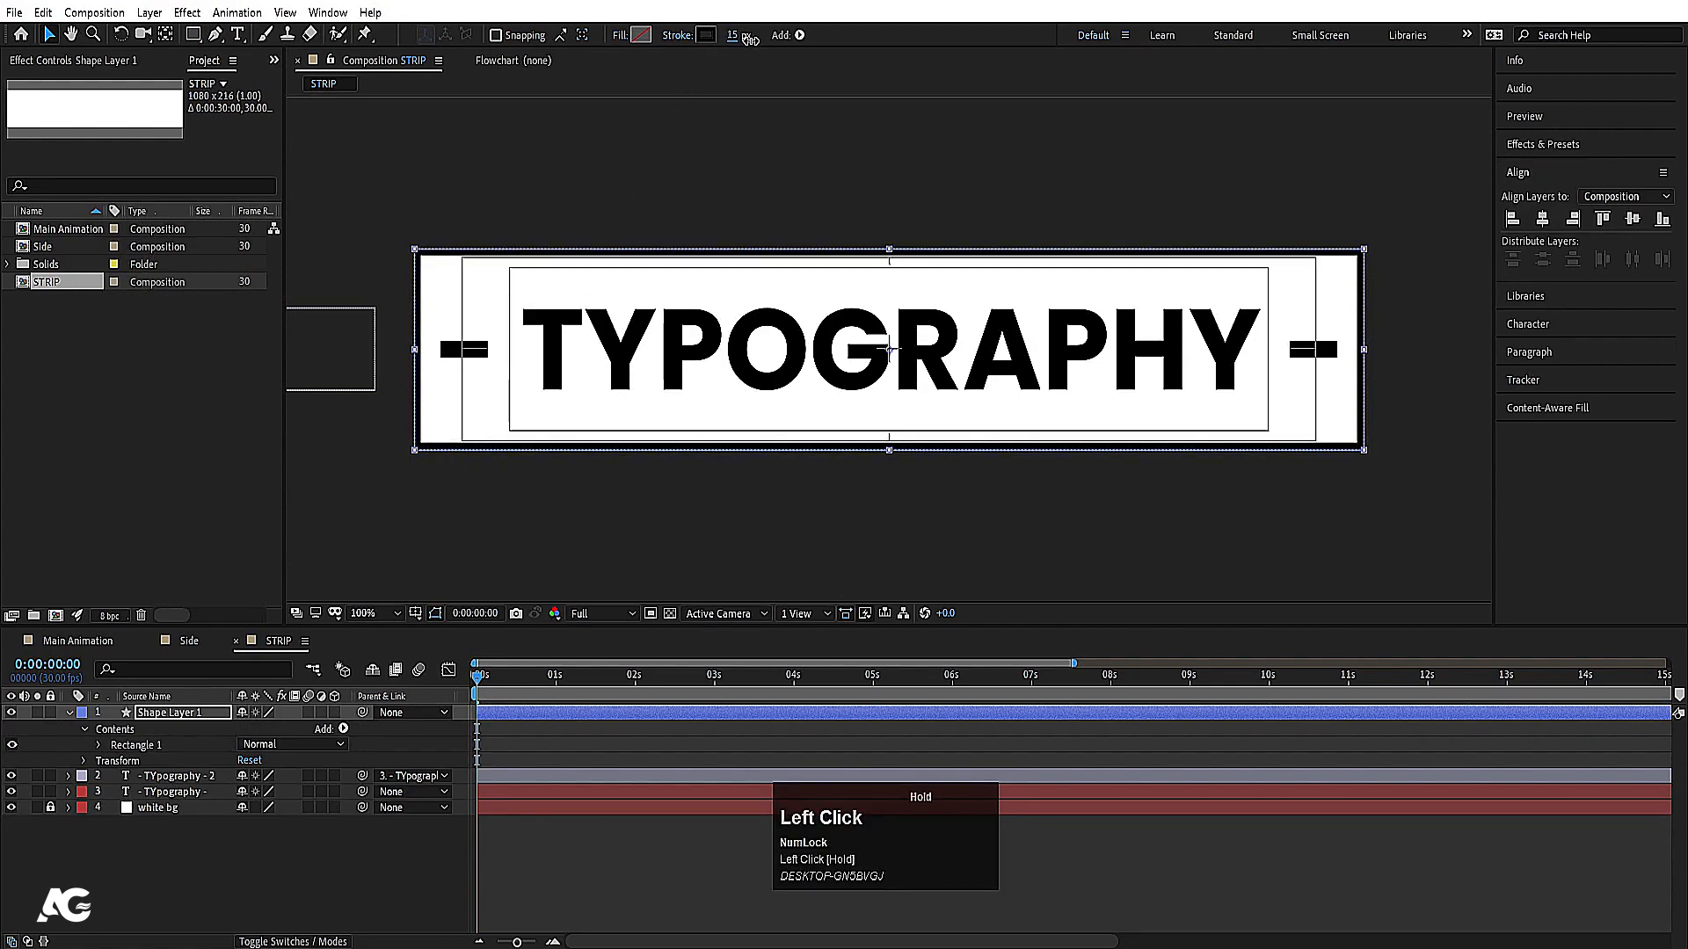
left_click(387, 876)
key("space")
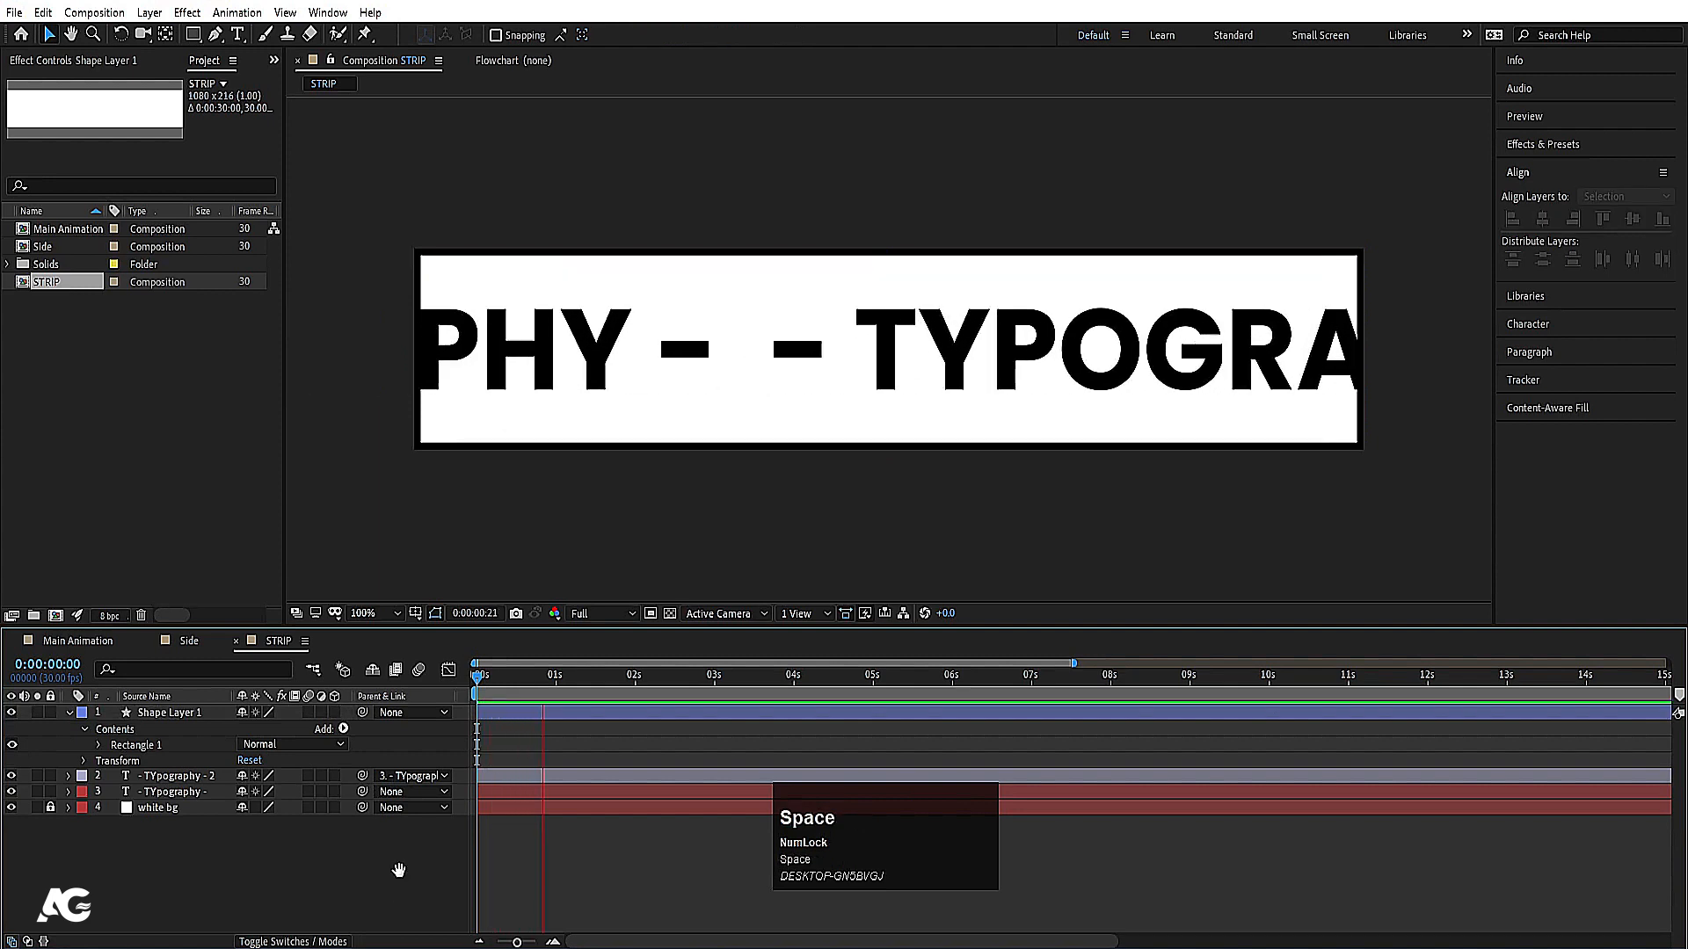
key("space")
Step: Place the STRIP composition in the Side composition and align it to the top edge
left_click(190, 641)
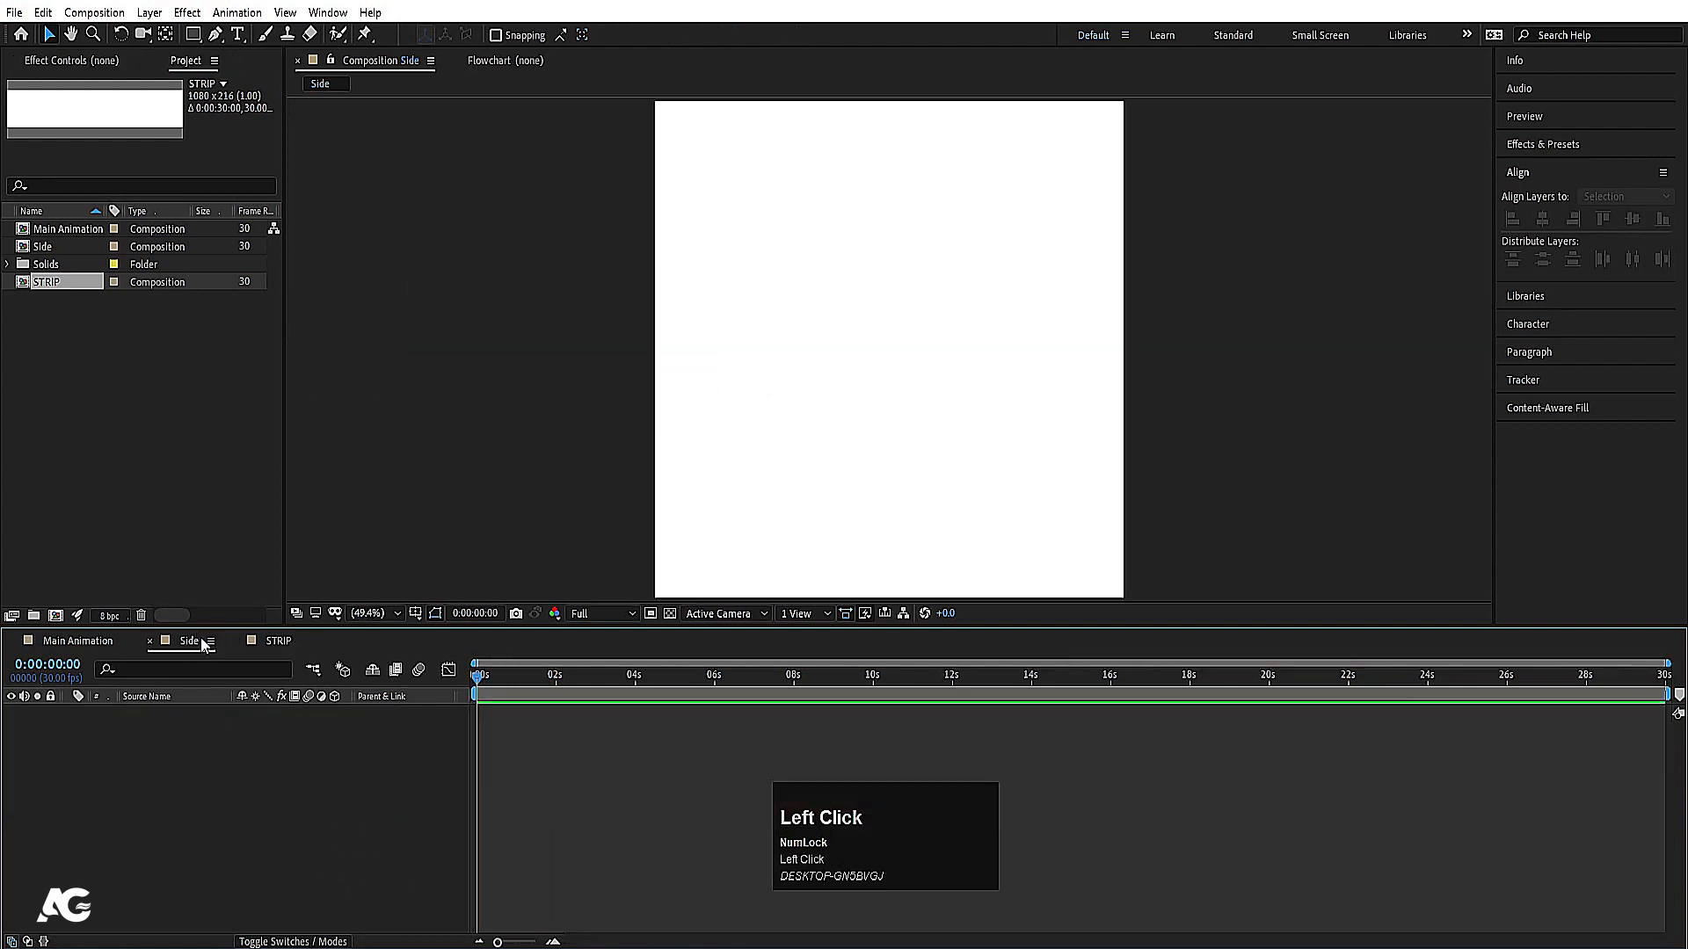
left_click_drag(53, 283, 249, 756)
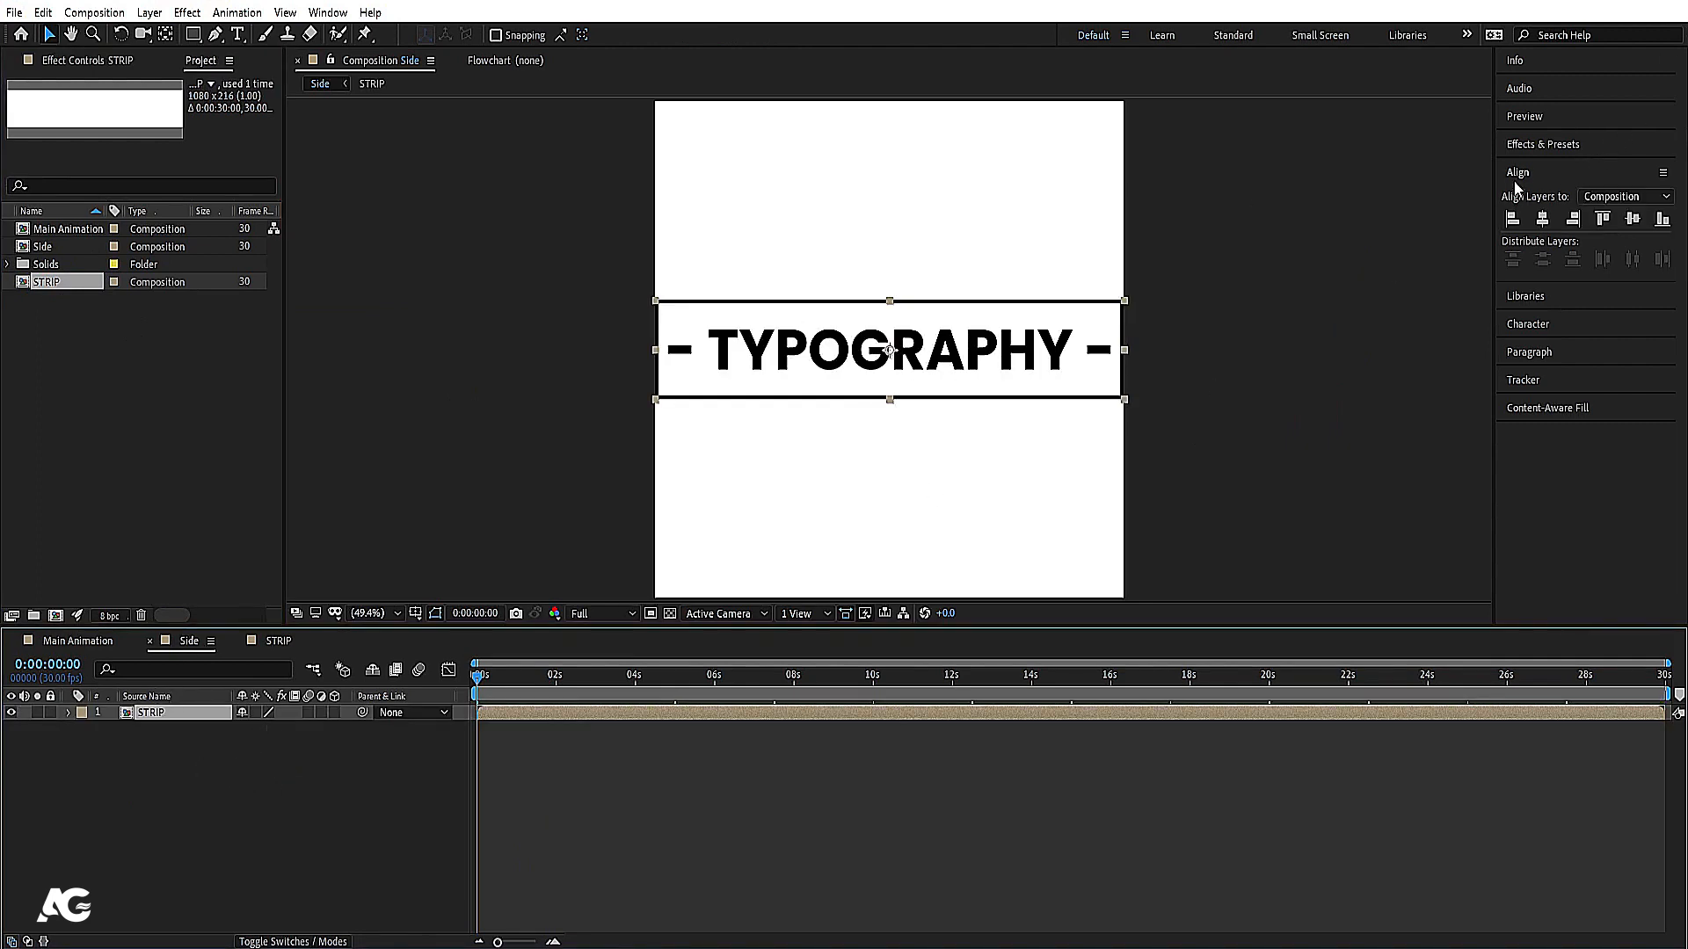
left_click(1603, 220)
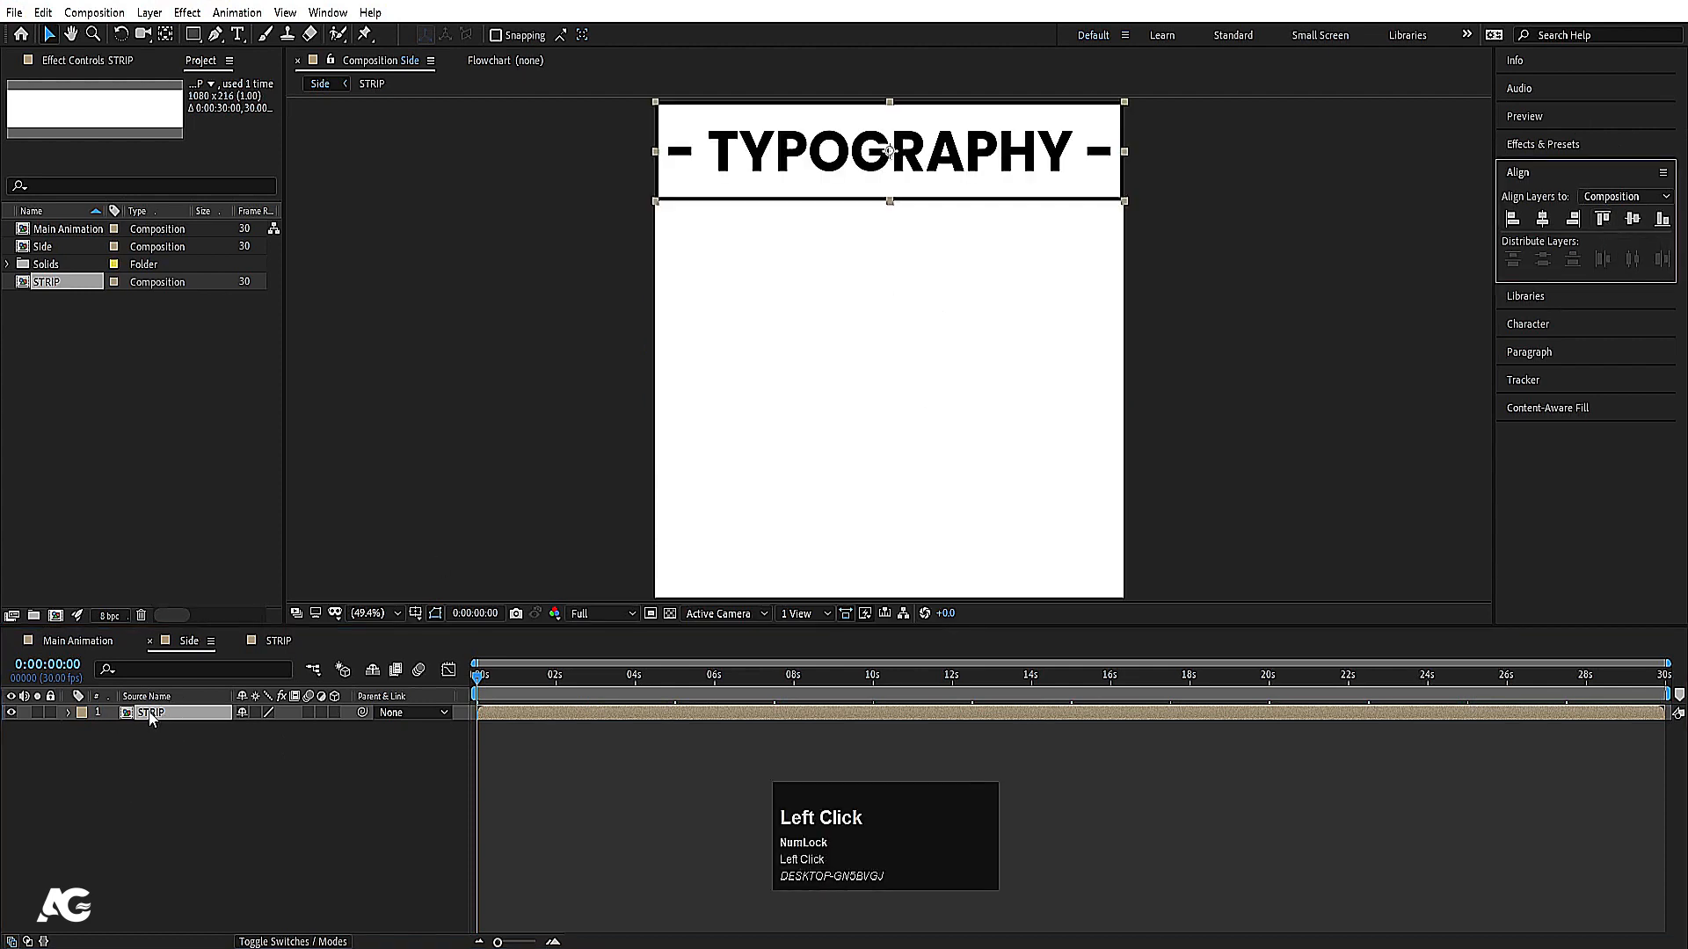
Step: Duplicate the STRIP layer three times, placing each copy directly below the previous one so their edges meet
key("ctrl+d")
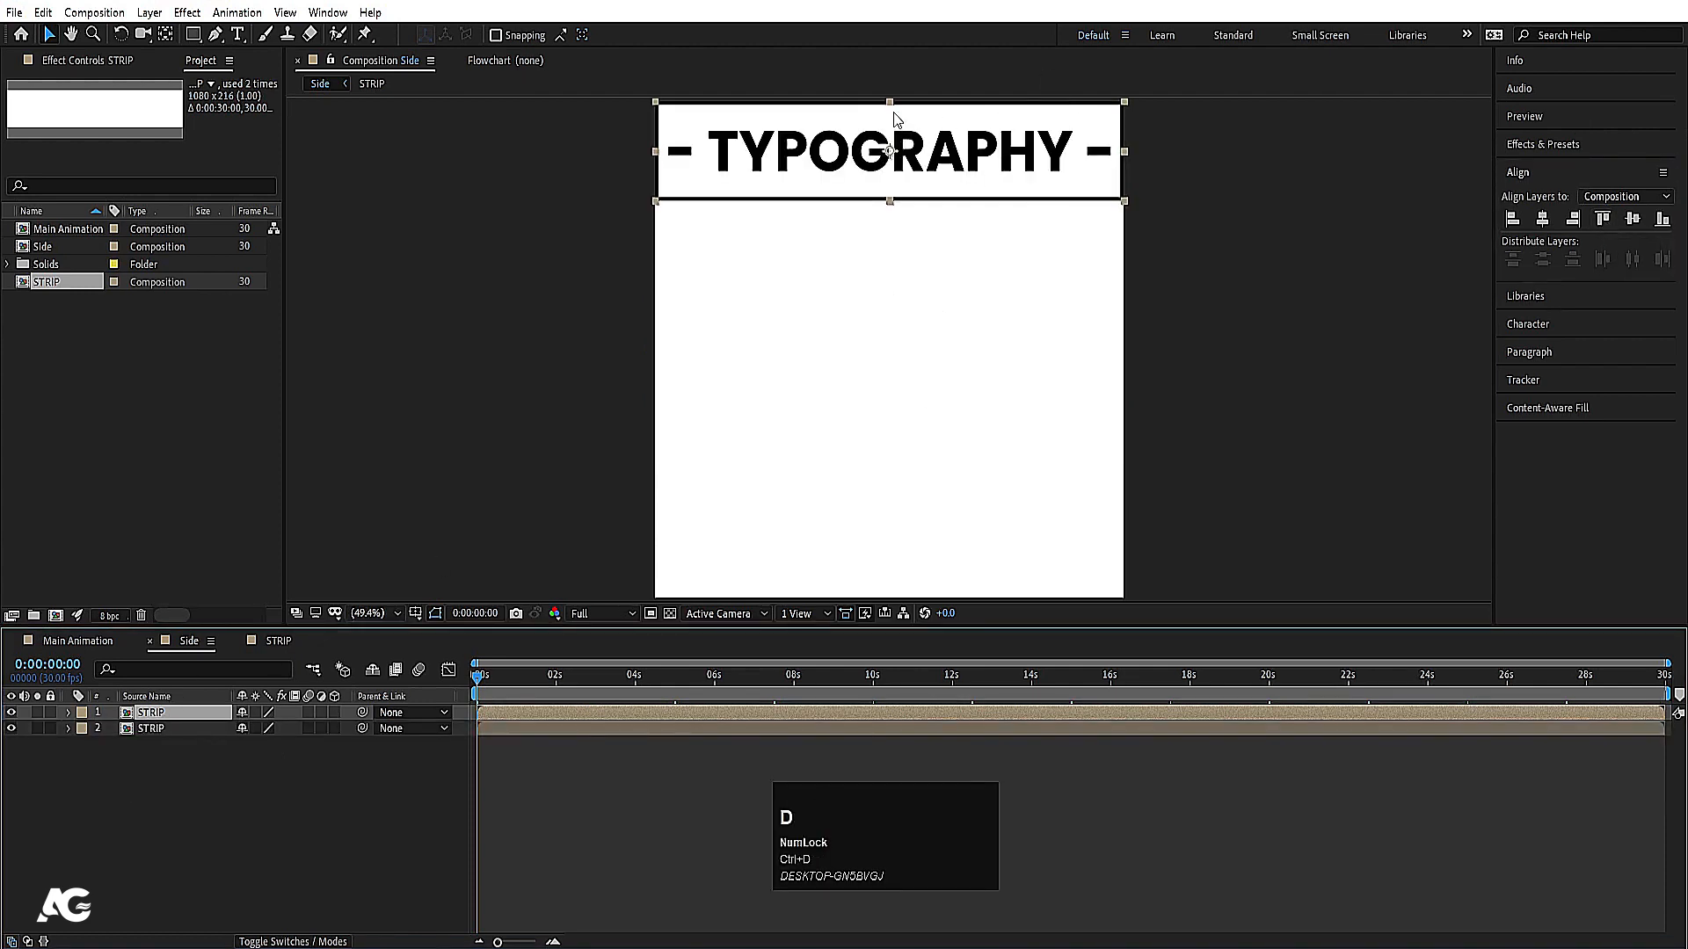
left_click_drag(894, 118, 901, 228)
left_click(167, 713)
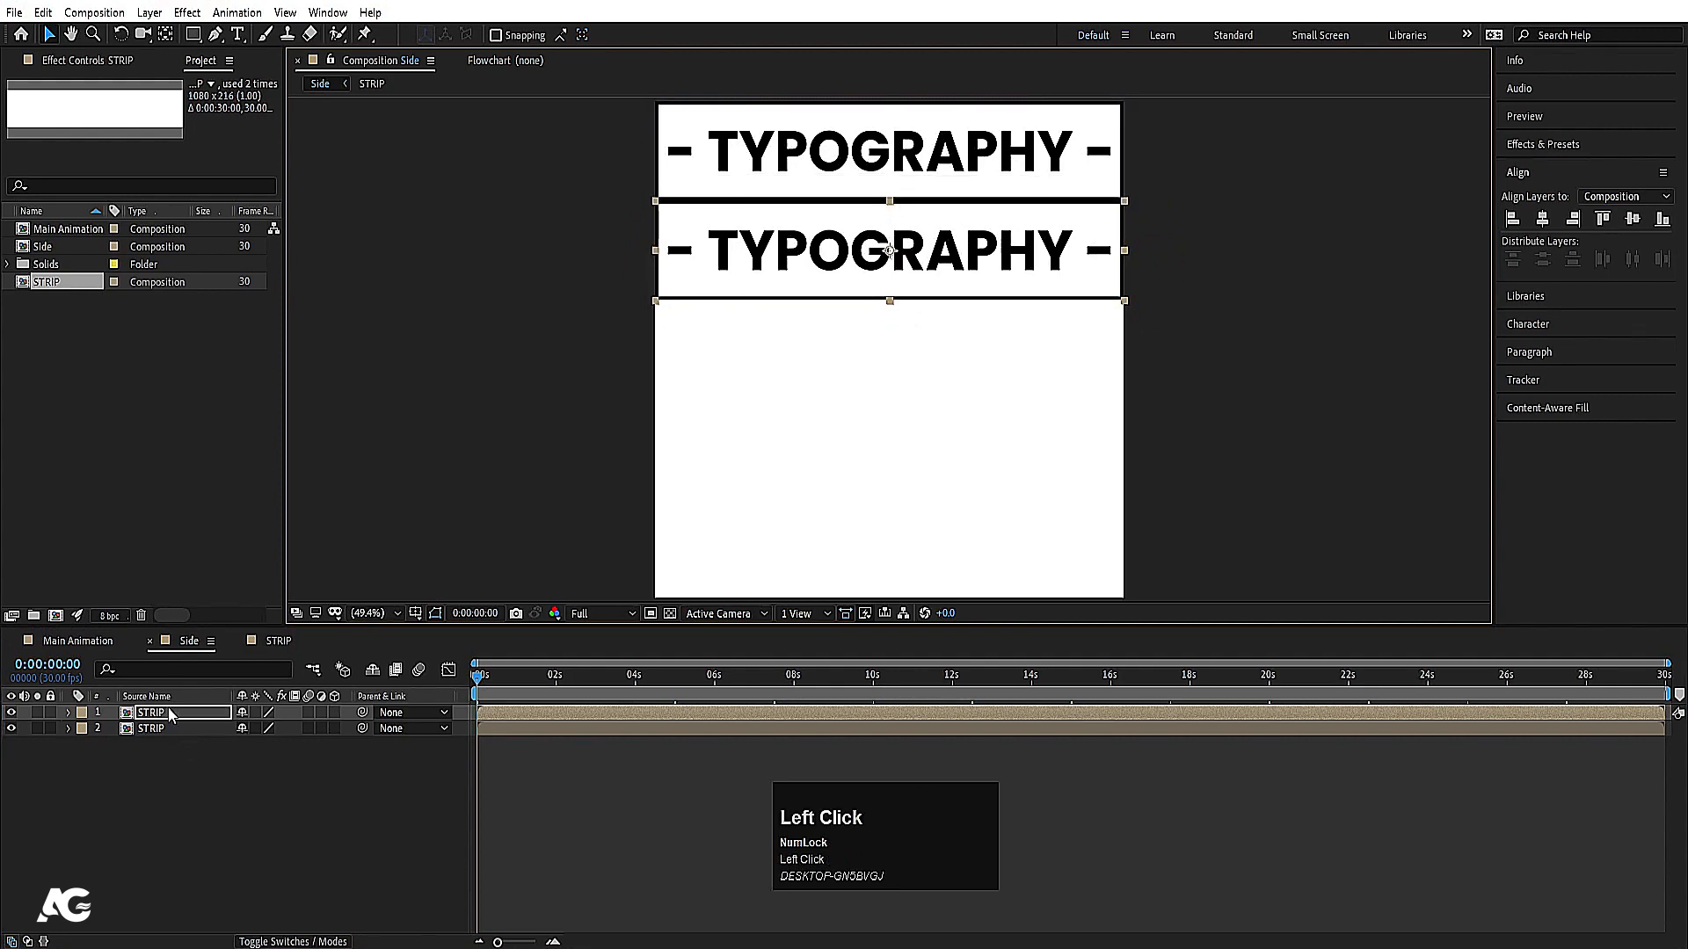
key("ctrl+d")
left_click_drag(891, 221, 891, 327)
left_click(138, 717)
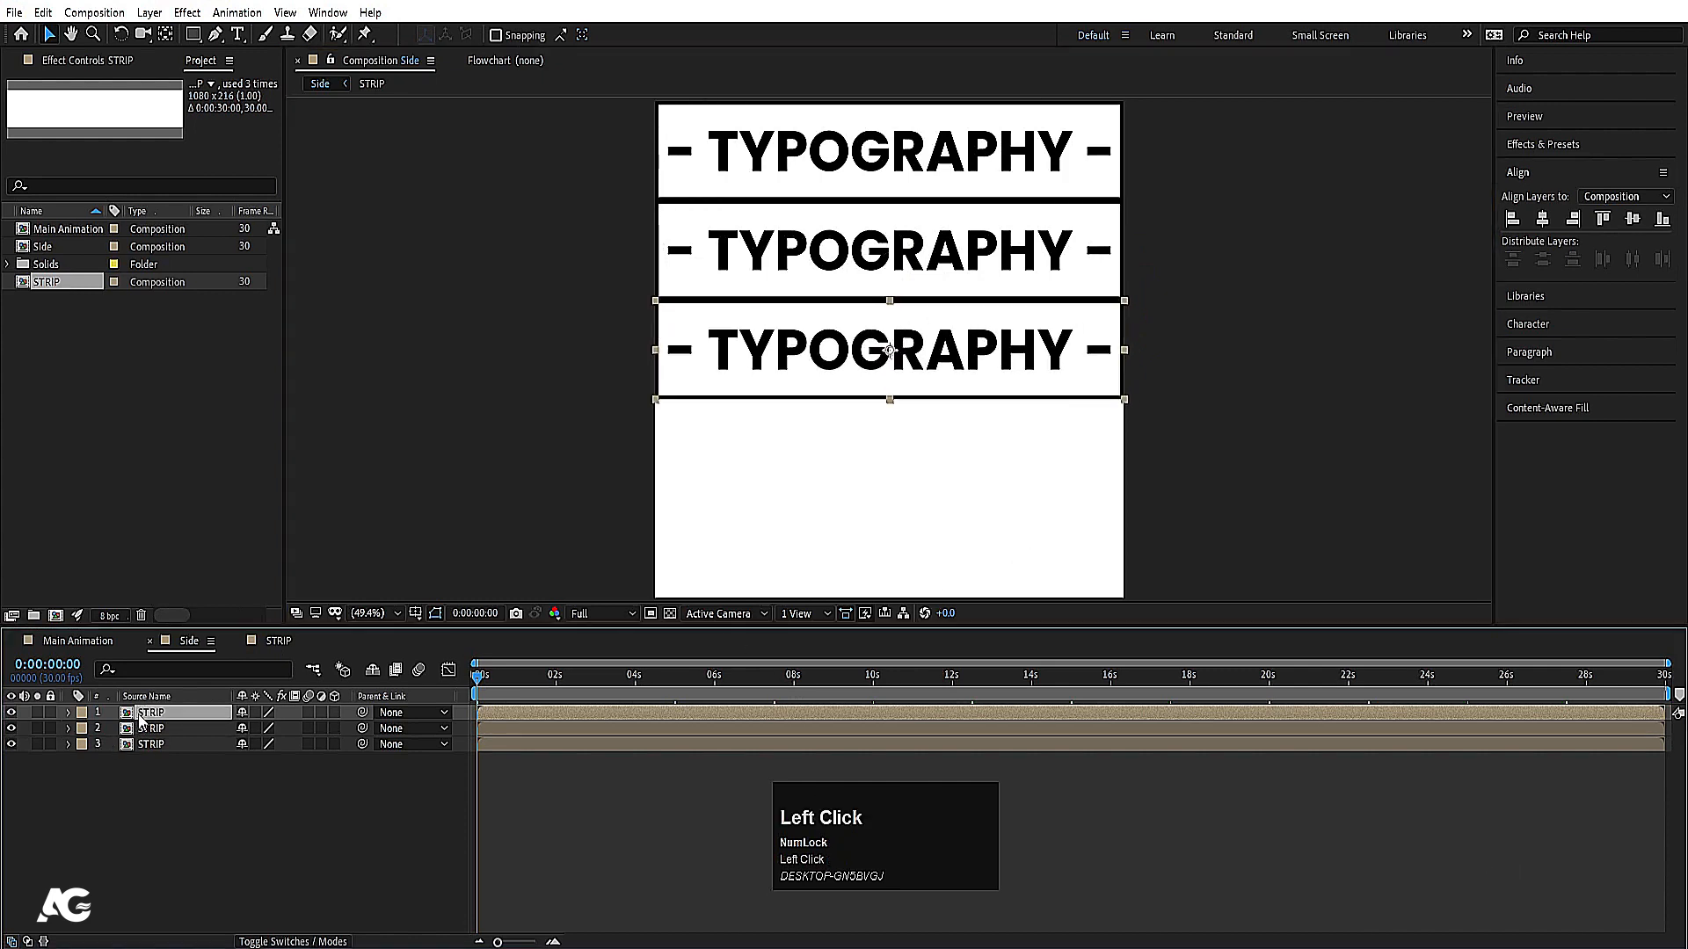
key("ctrl+d")
left_click_drag(903, 338, 893, 439)
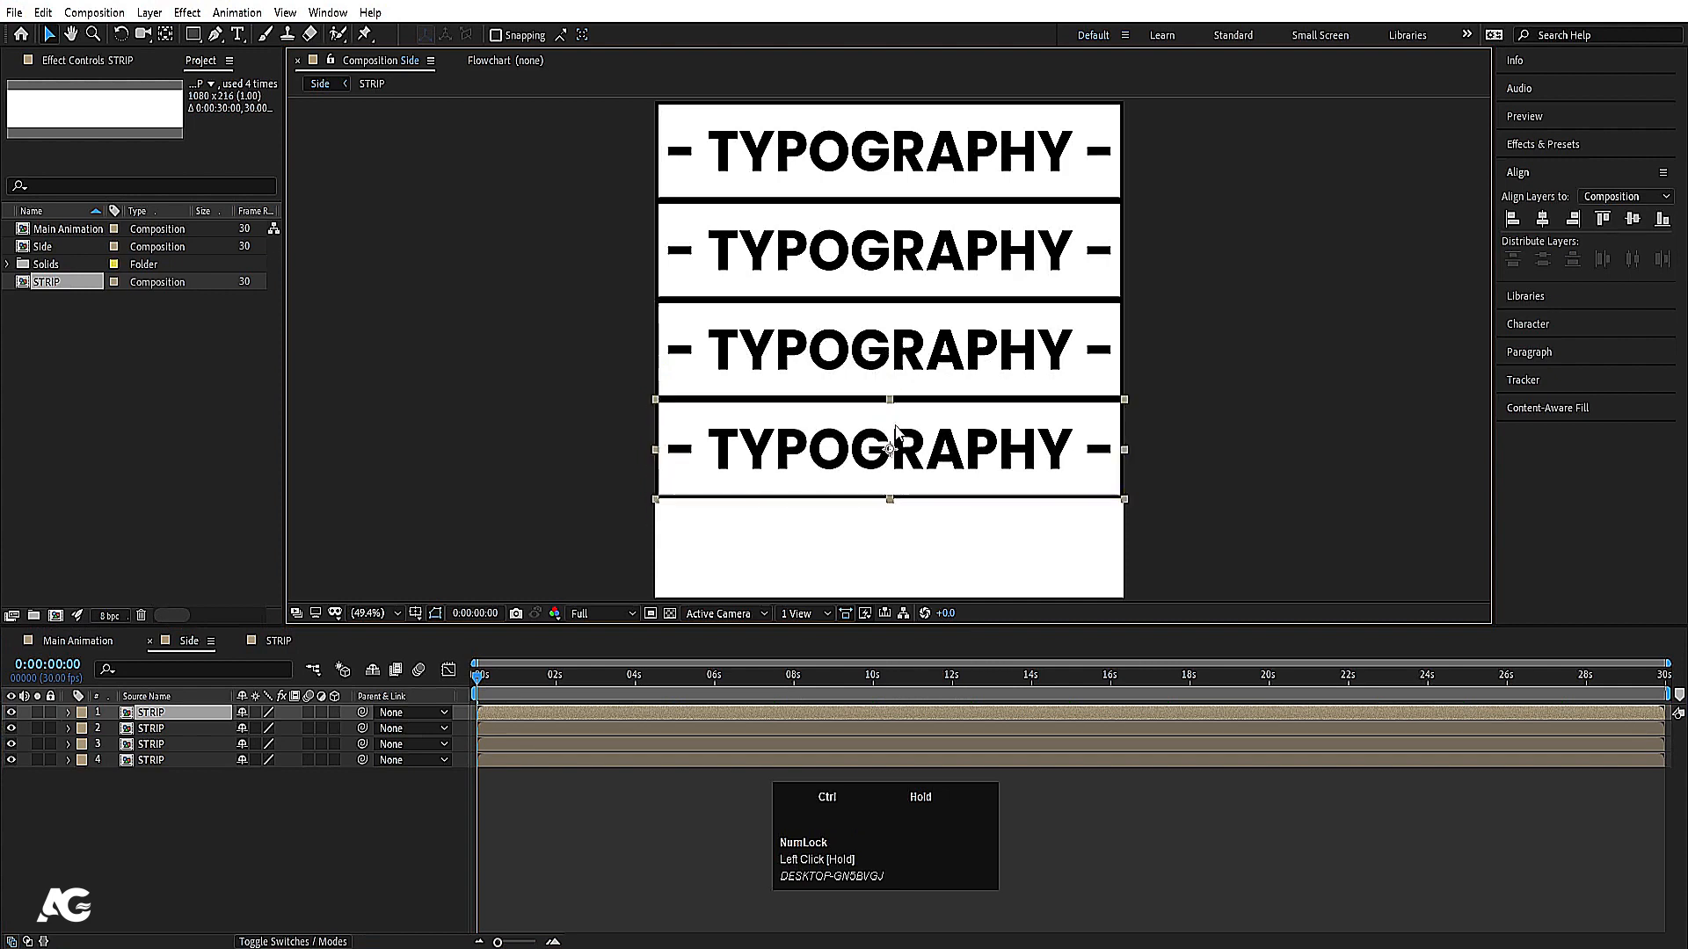
Step: Duplicate the fourth strip, place the copy flush beneath it at the bottom of the frame, and preview the stack
left_click(170, 719)
key("ctrl+d")
left_click_drag(891, 422, 895, 520)
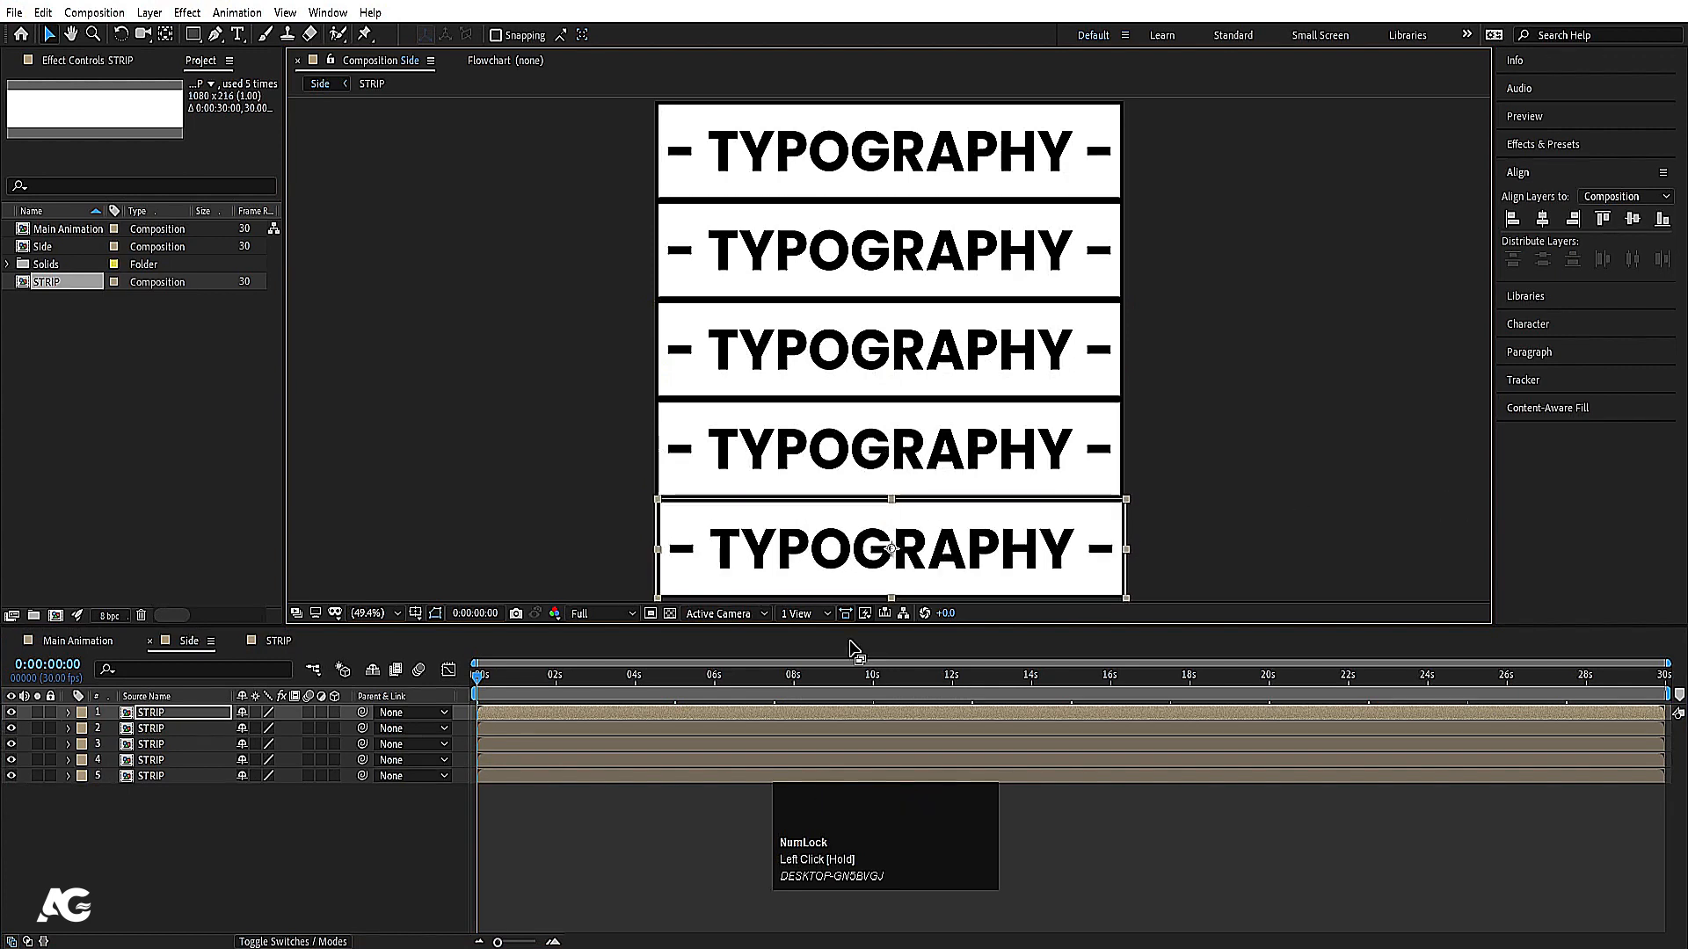
key("ctrl+z")
left_click_drag(908, 431, 906, 530)
left_click(306, 848)
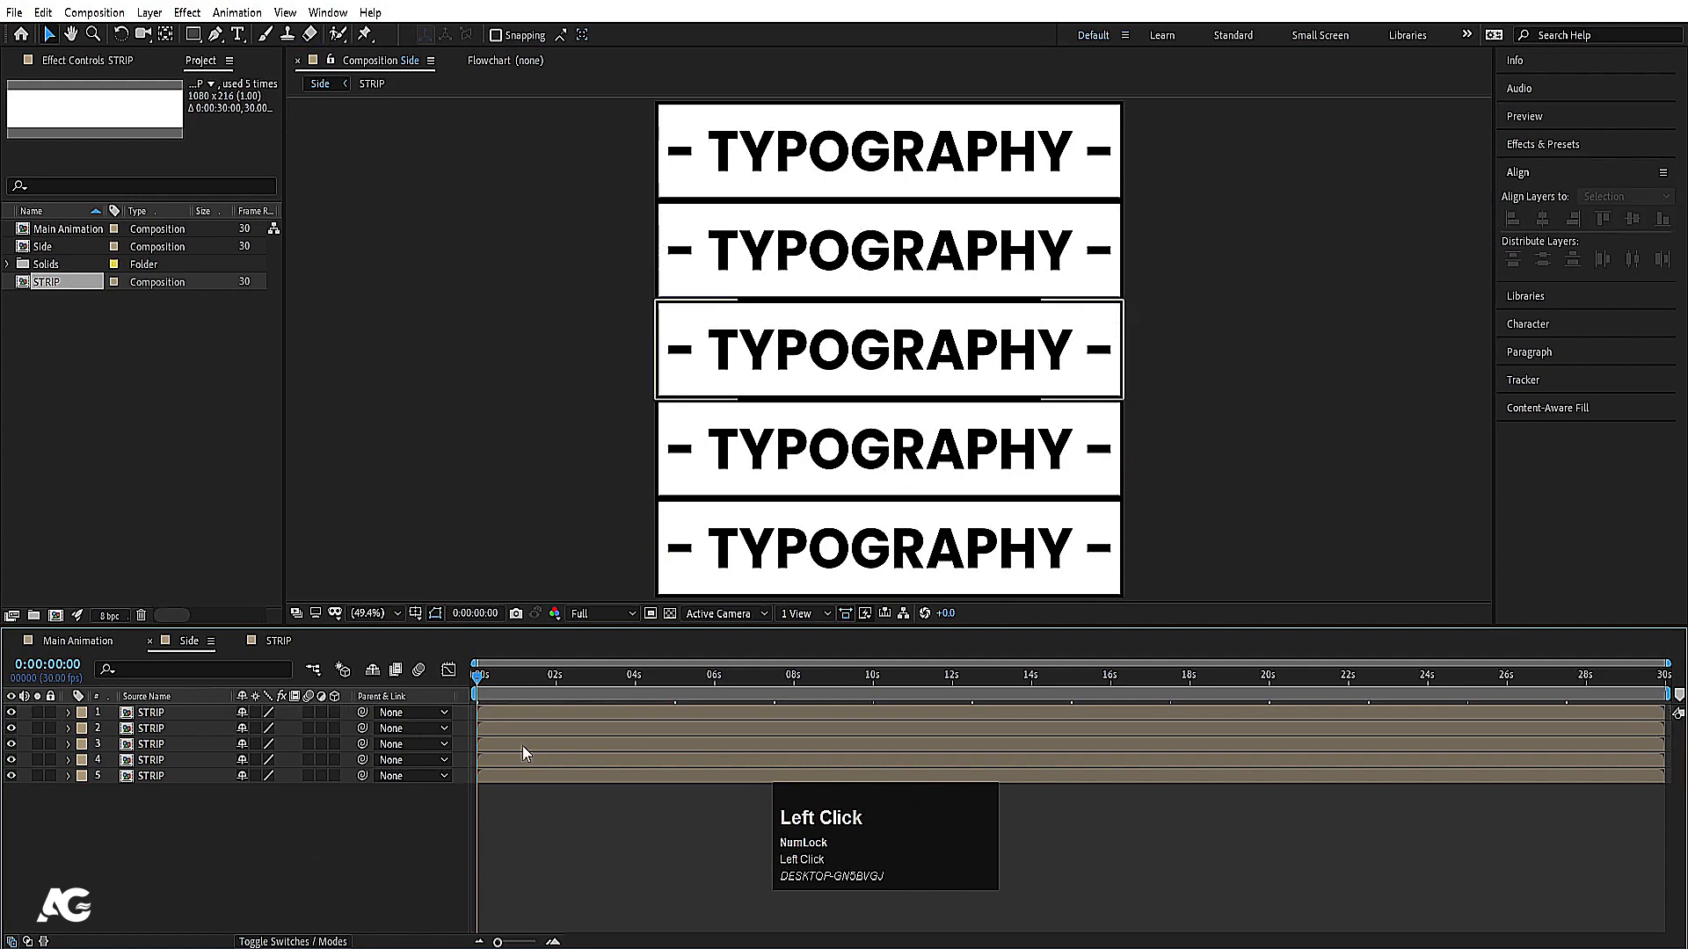
key("space")
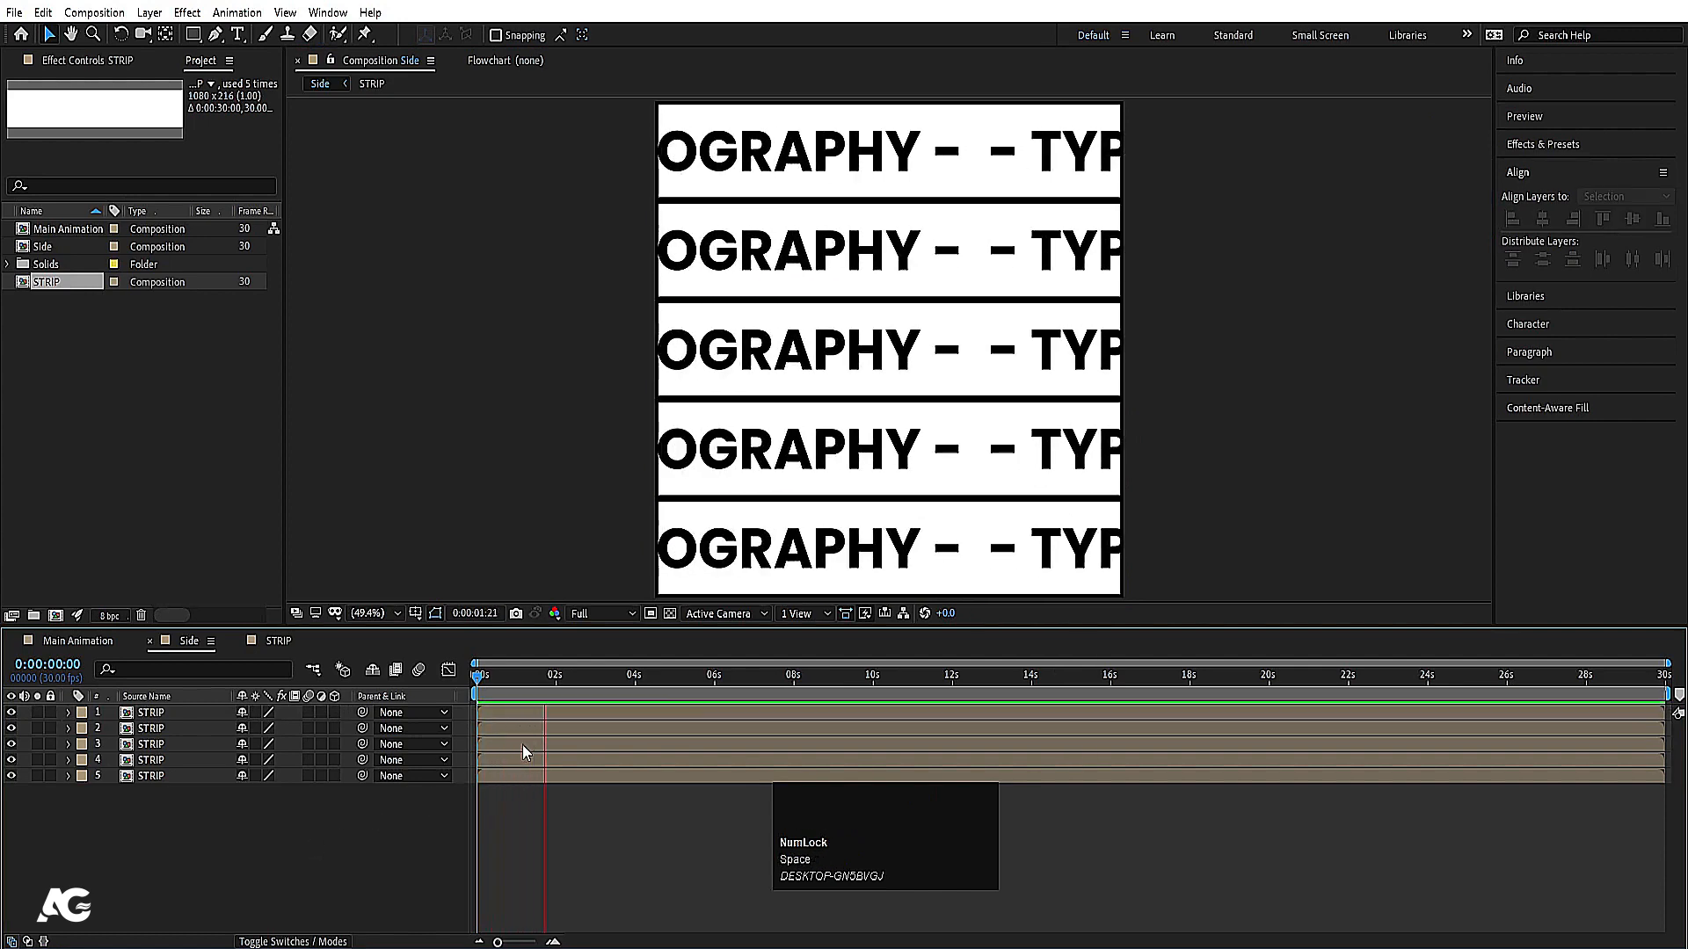
left_click(407, 682)
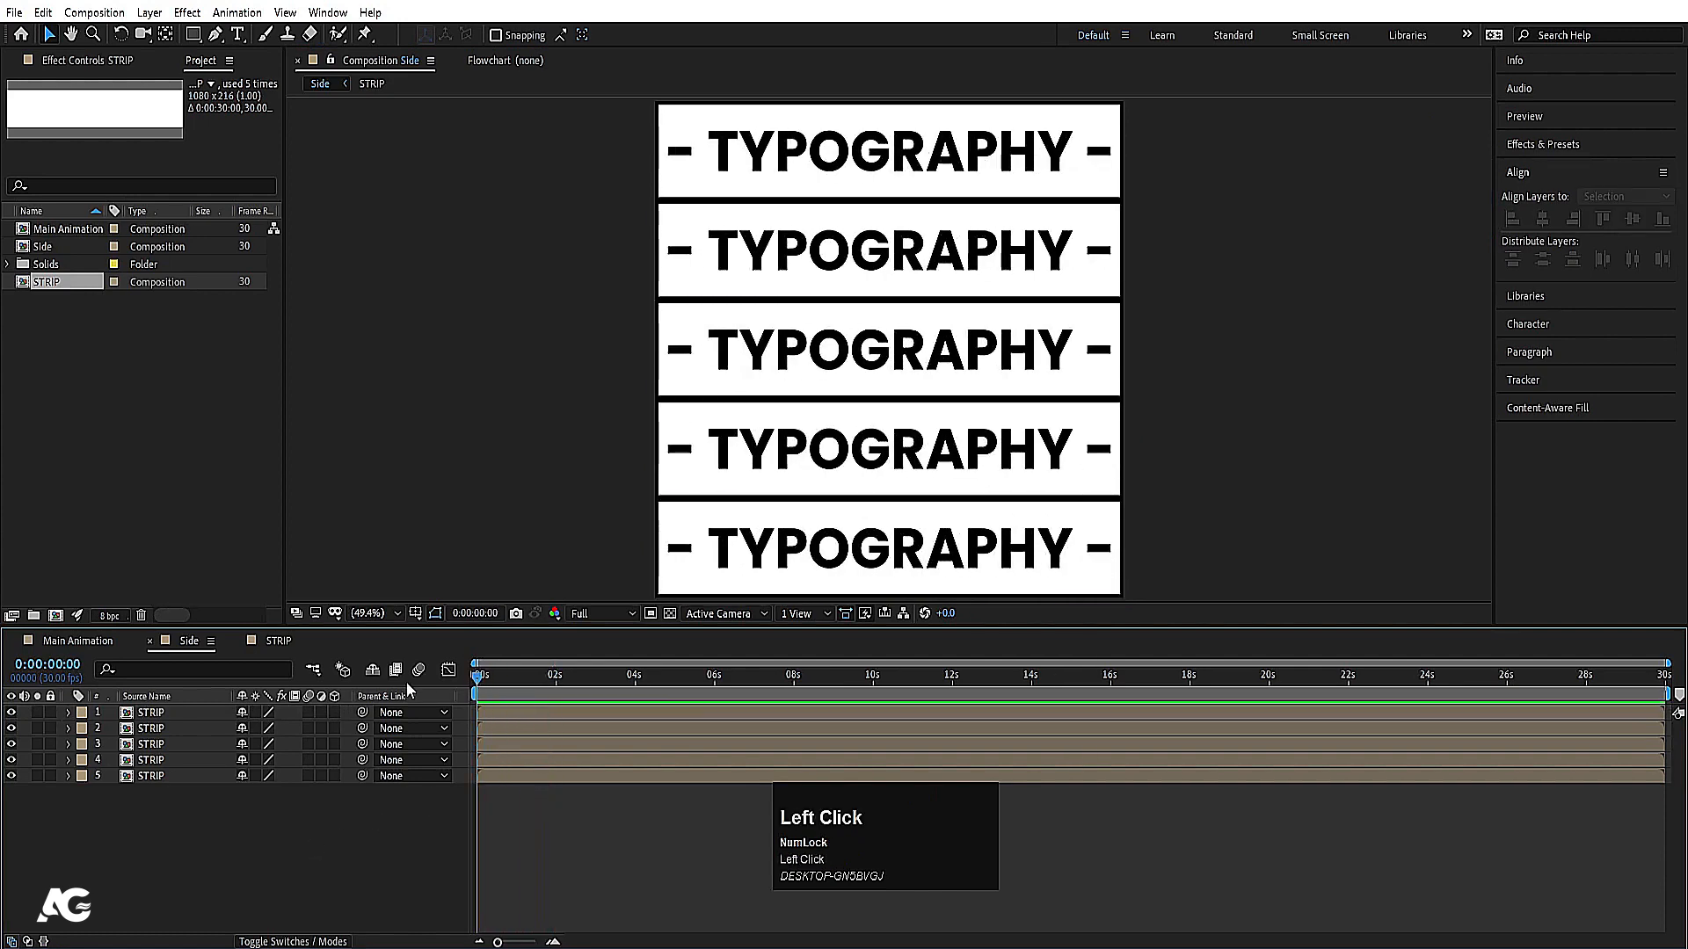
Step: Time-reverse the second and fourth STRIP layers in the stack and preview the alternating motion
left_click(167, 728)
left_click(143, 775, "shift")
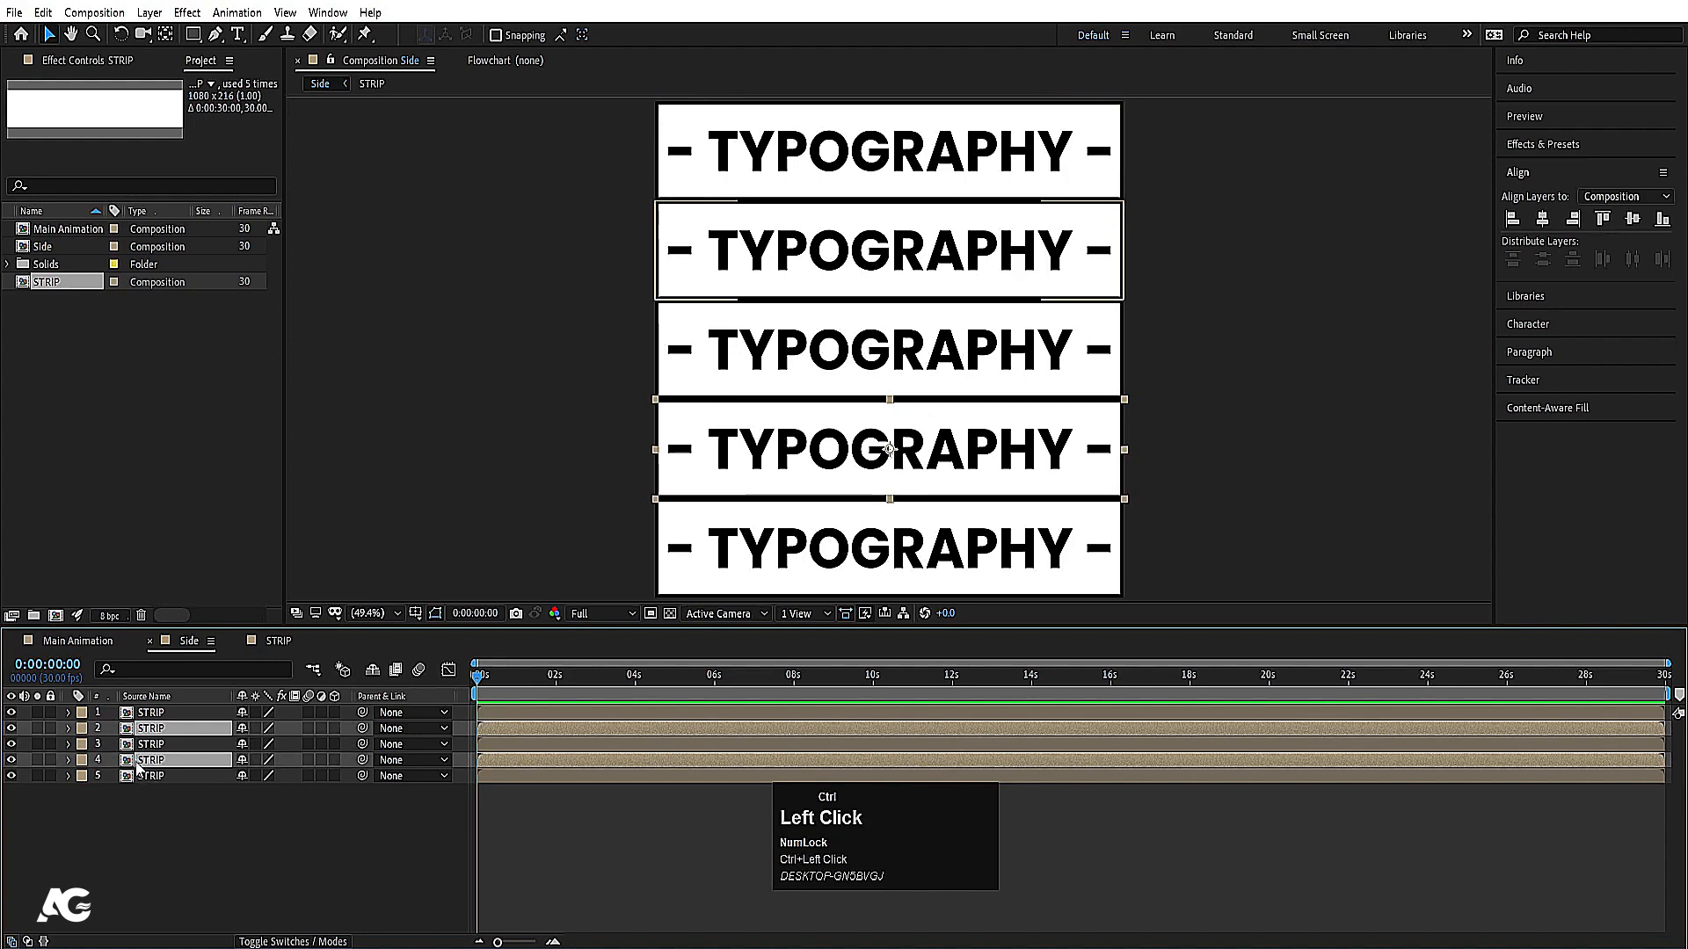
right_click(141, 771)
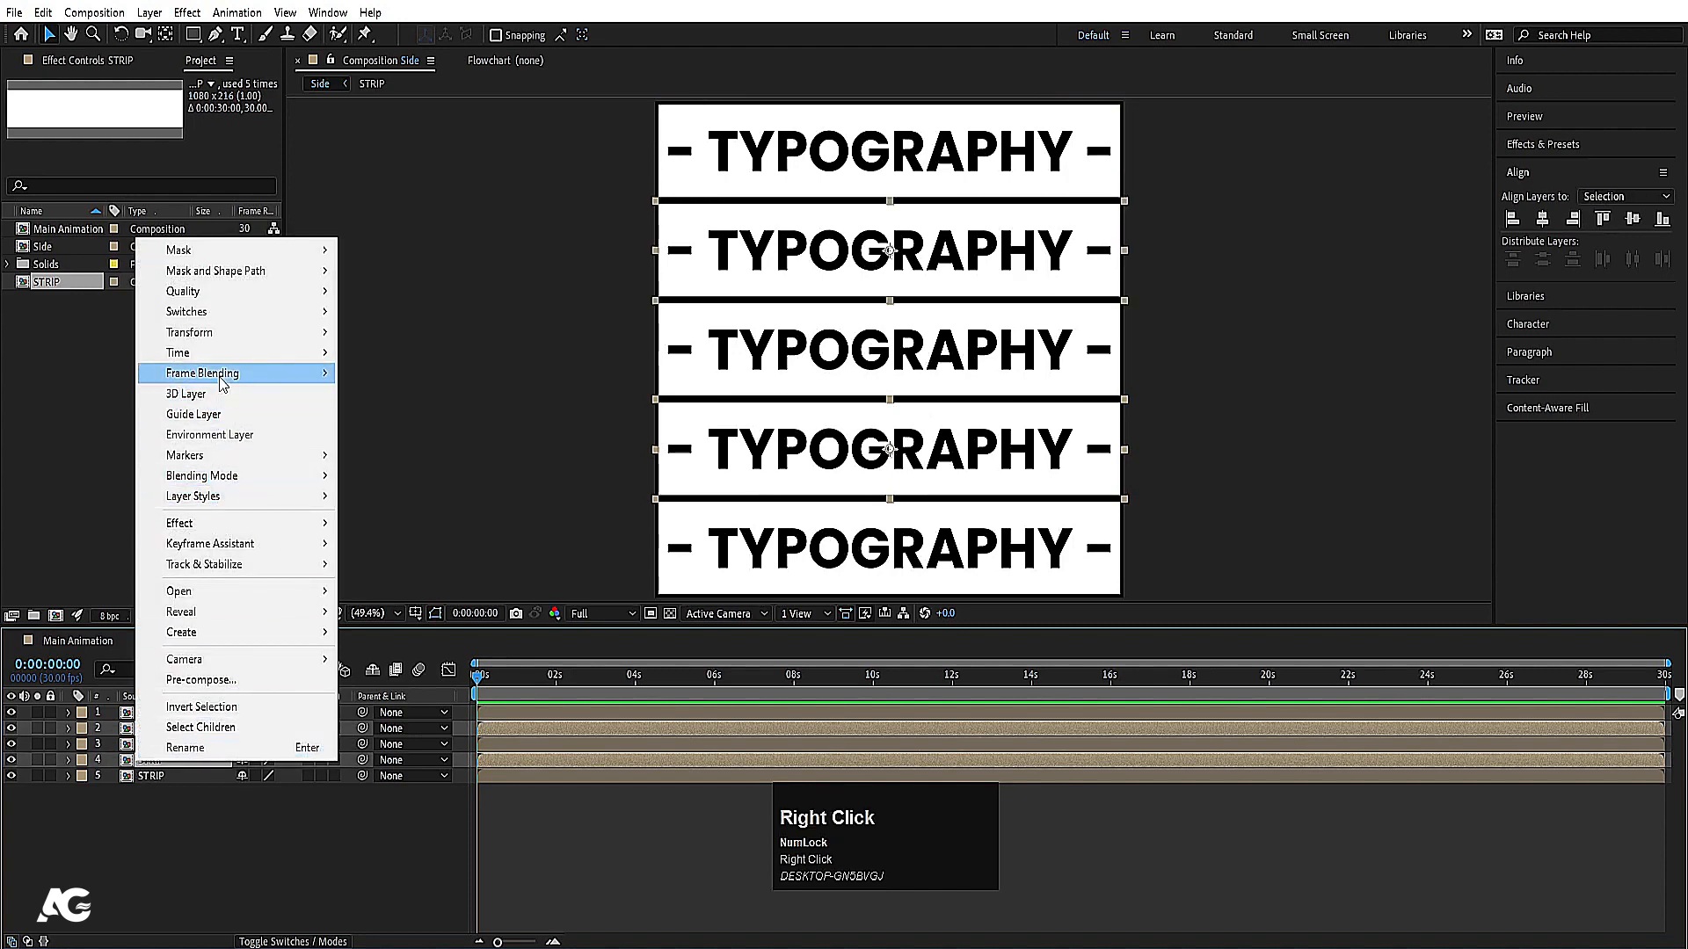
left_click(209, 354)
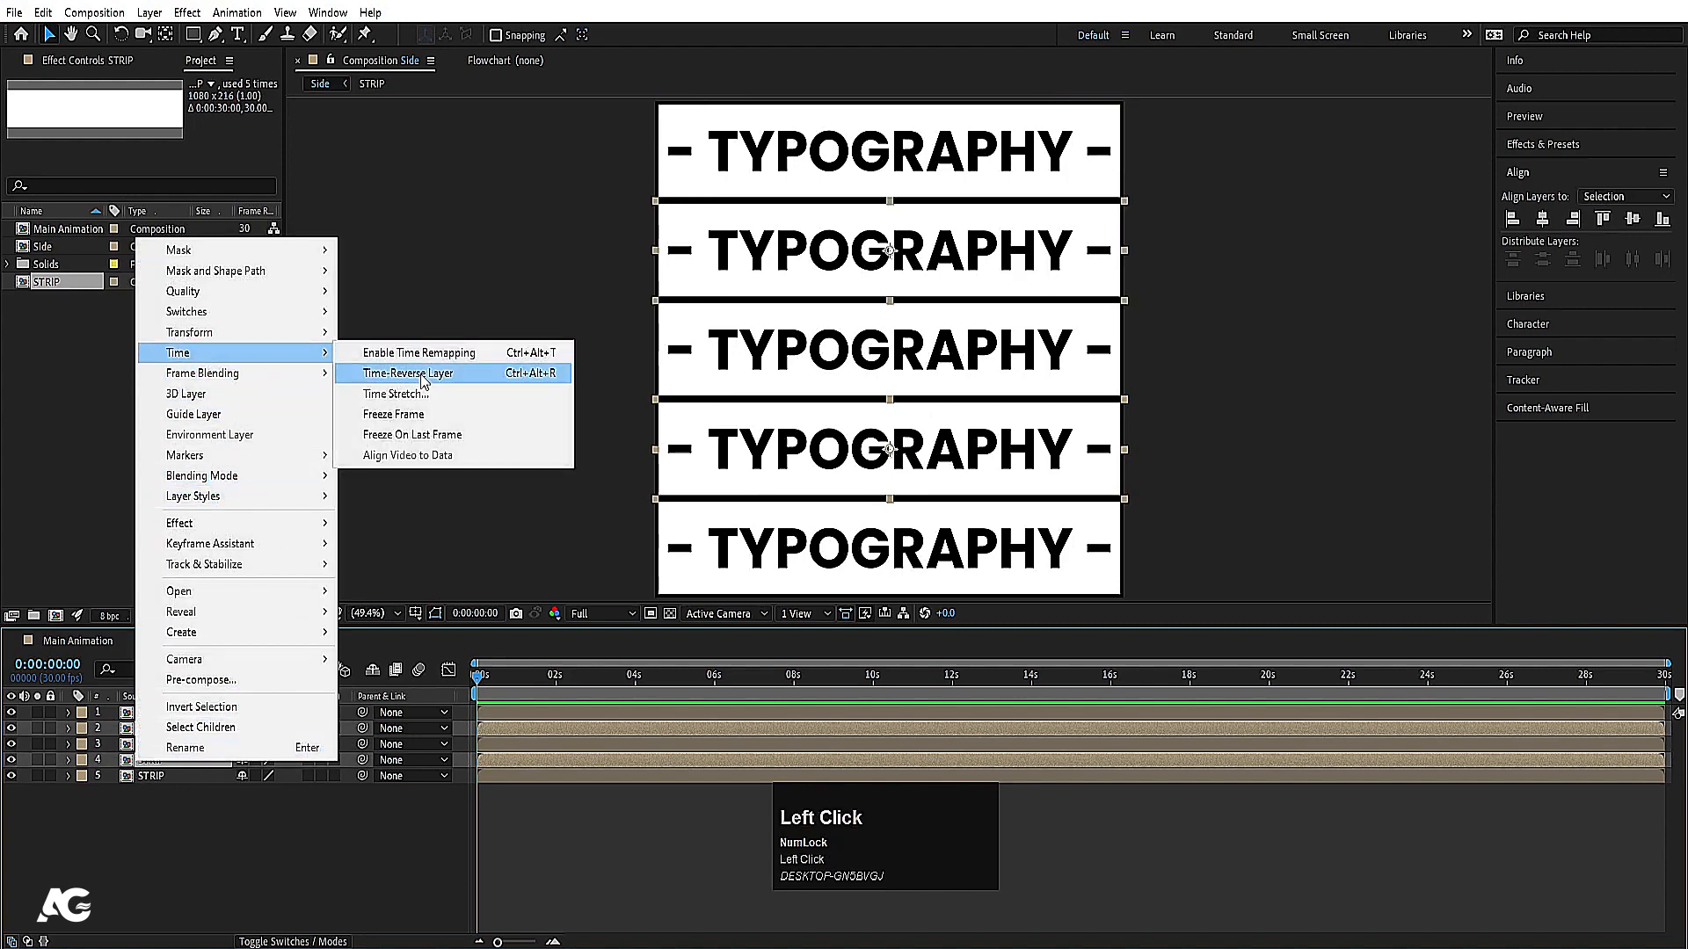
left_click(422, 376)
key("space")
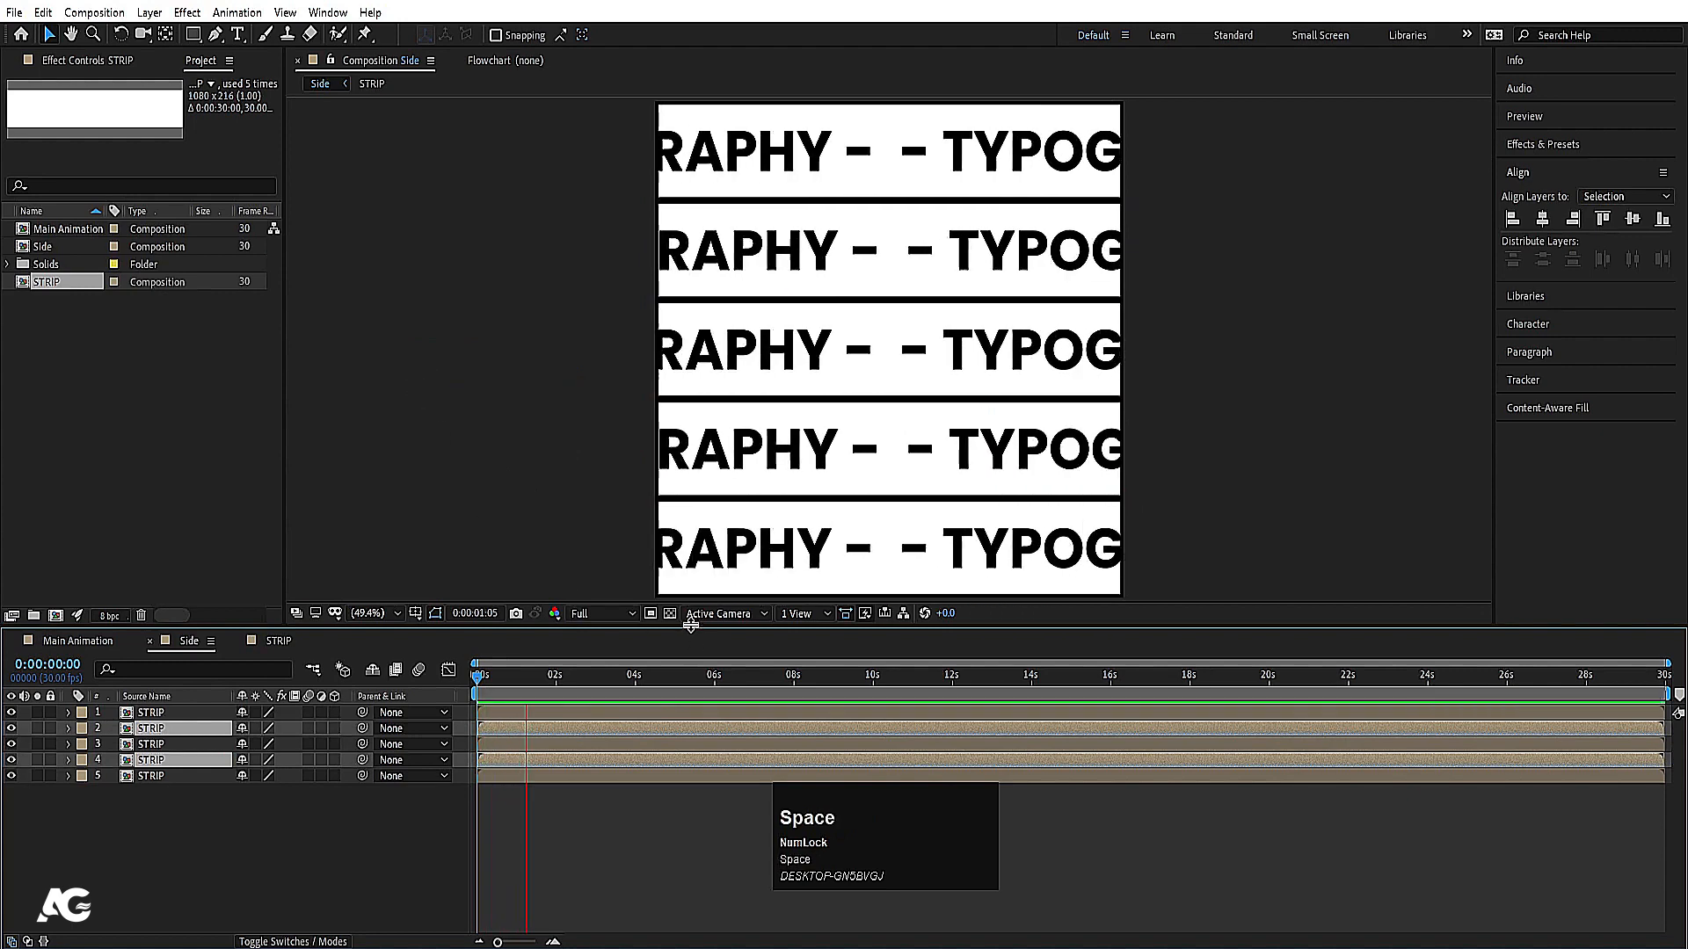
key("space")
left_click(502, 681)
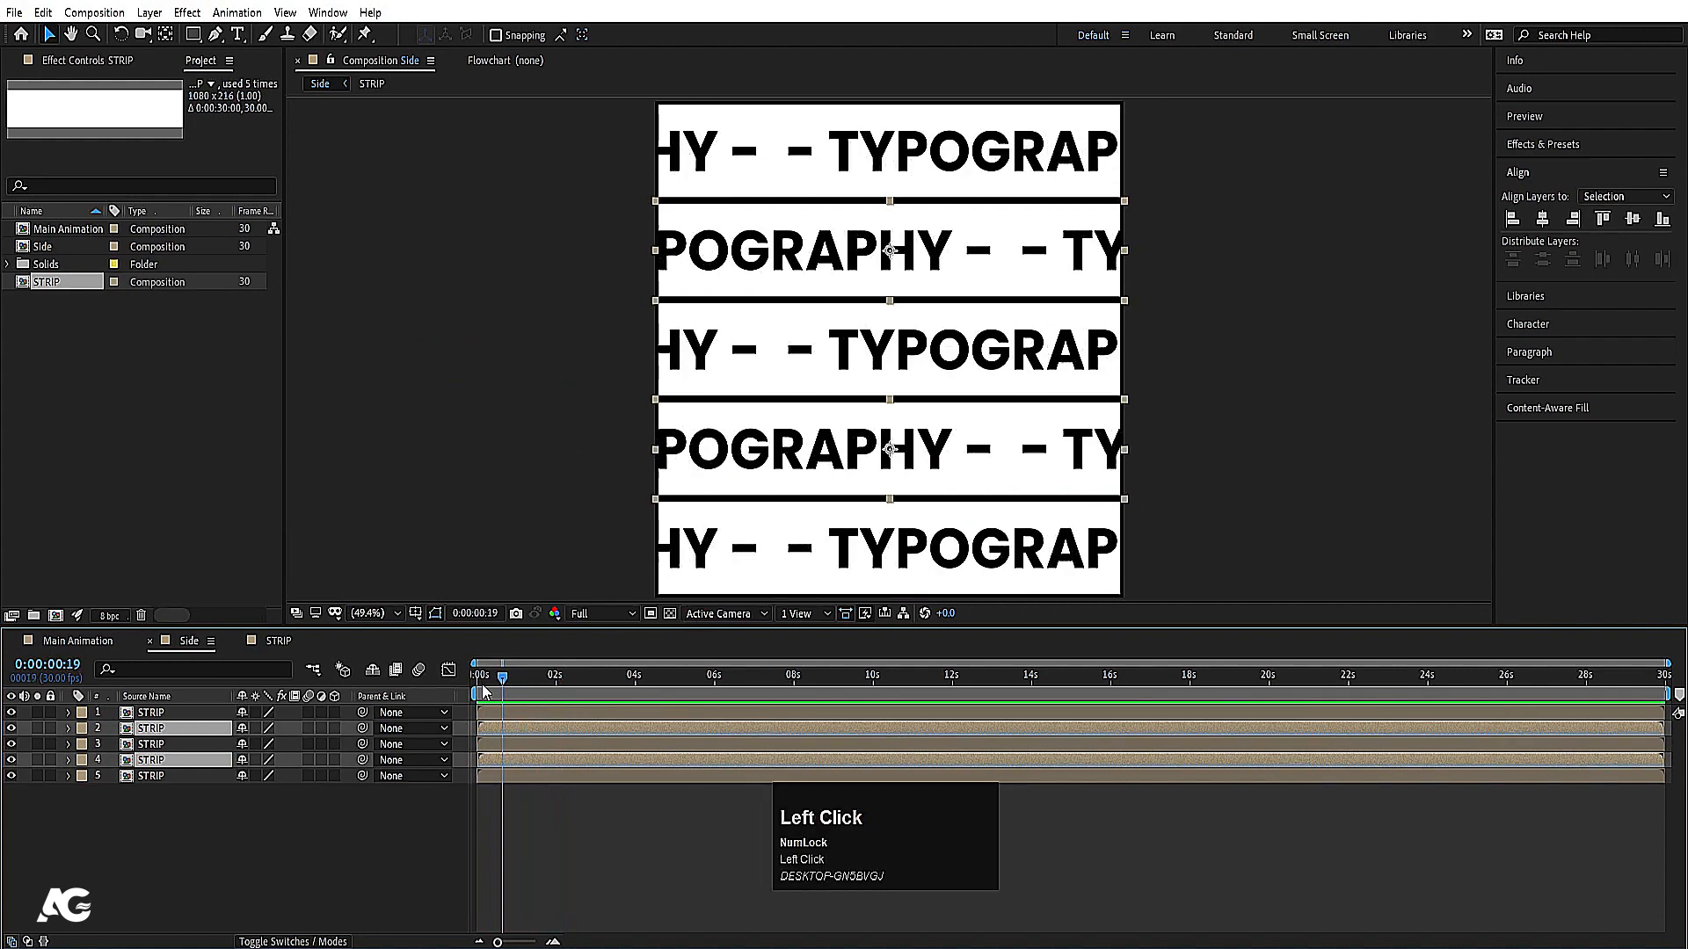
Step: Apply the Tint effect to the fourth strip from the top at the start of the timeline and swap its black and white colours
left_click_drag(483, 691, 471, 692)
left_click(274, 869)
left_click(153, 728)
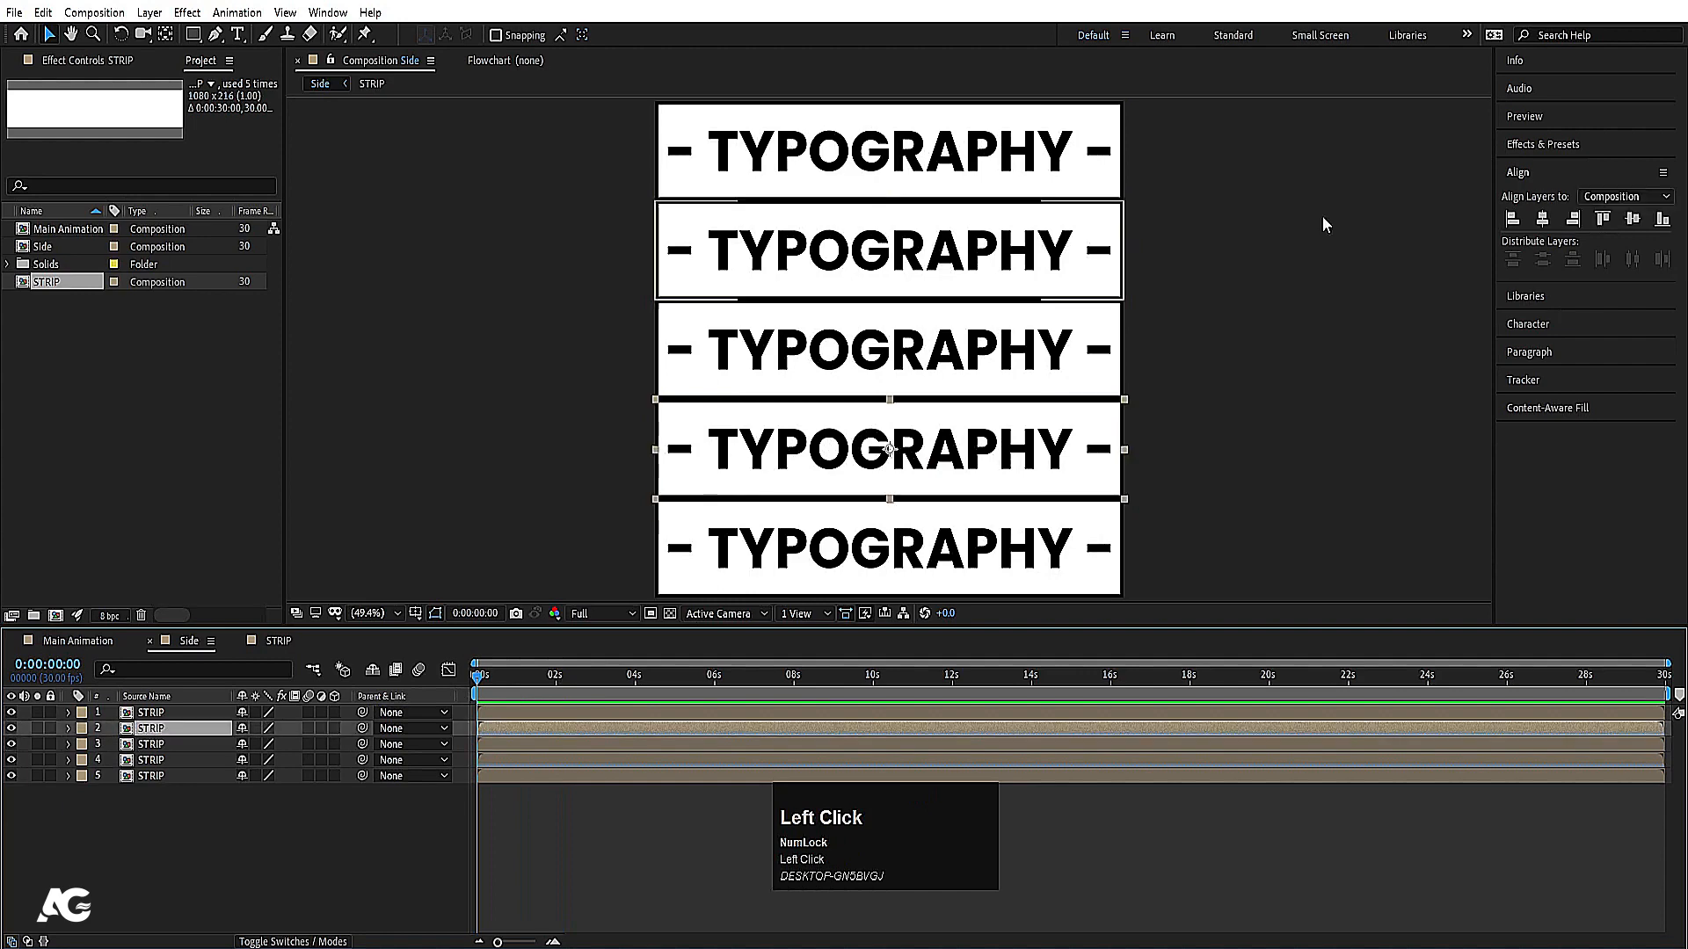
left_click(1547, 143)
left_click(1550, 165)
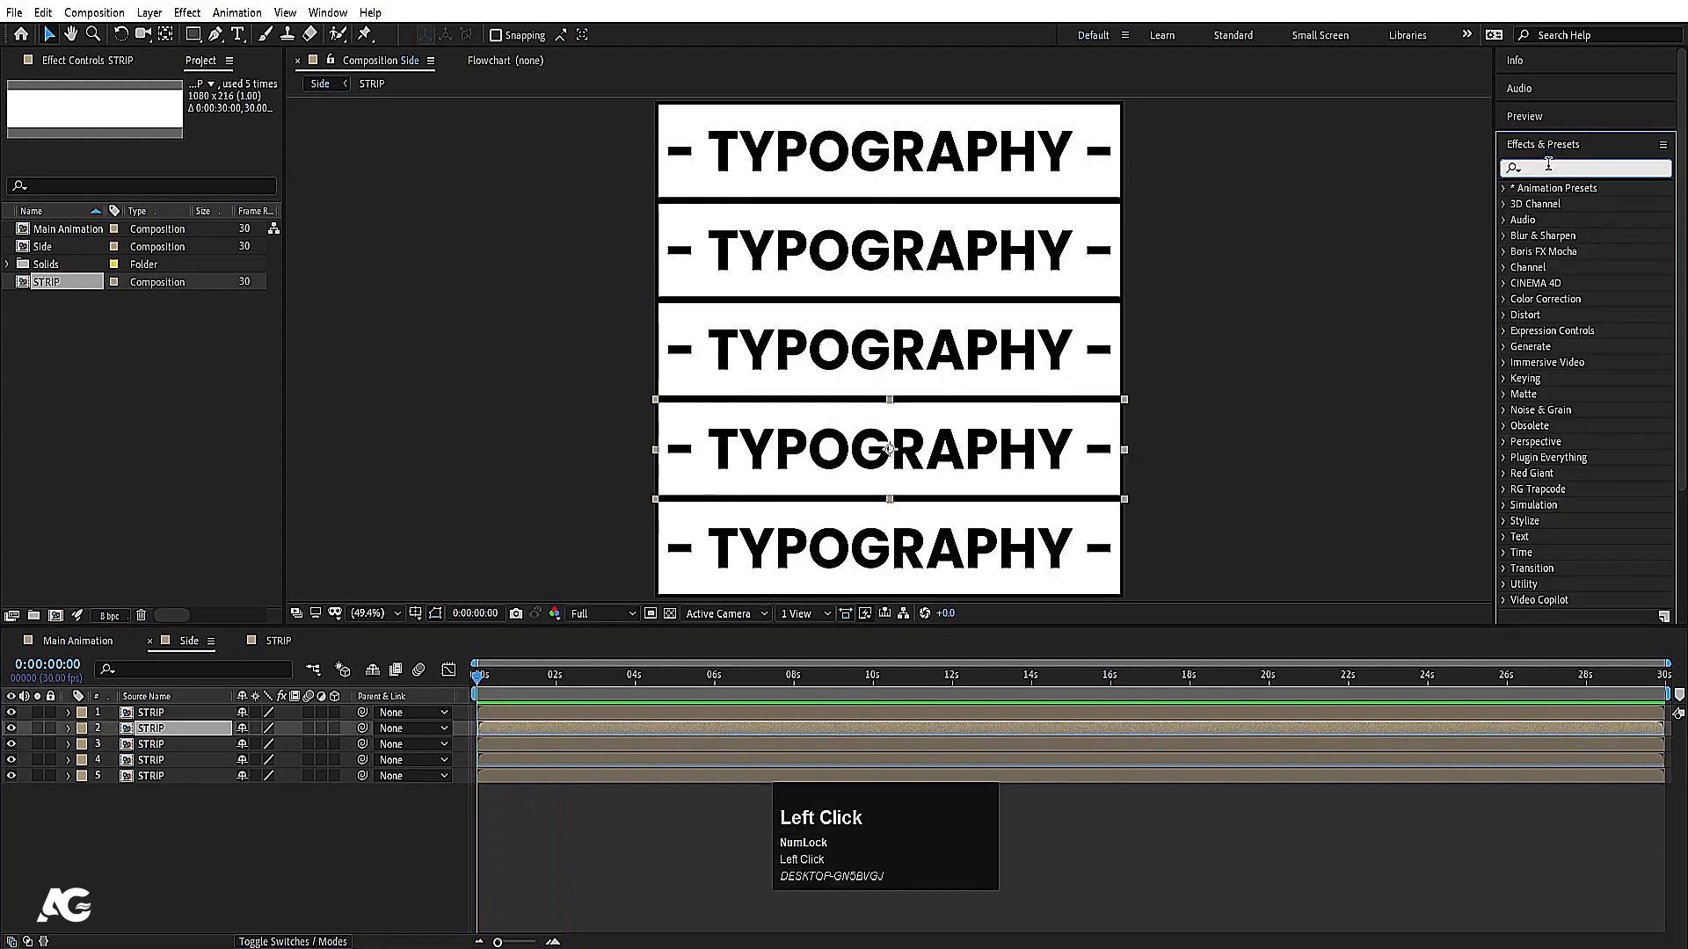
type("tint")
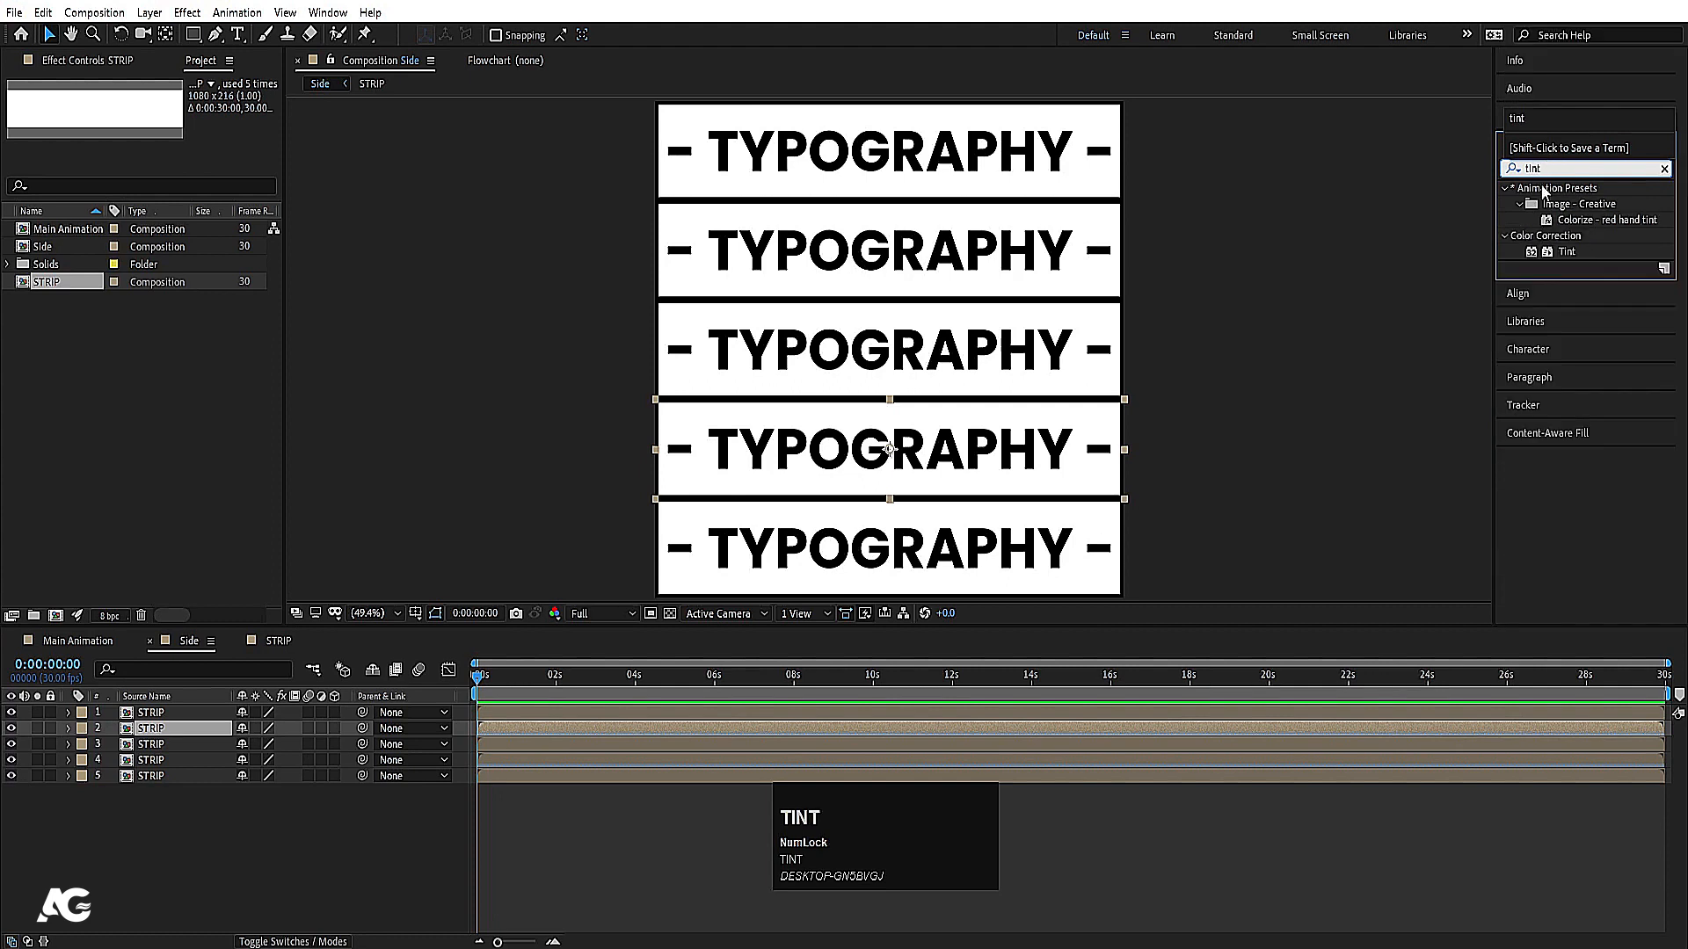
double_click(1564, 252)
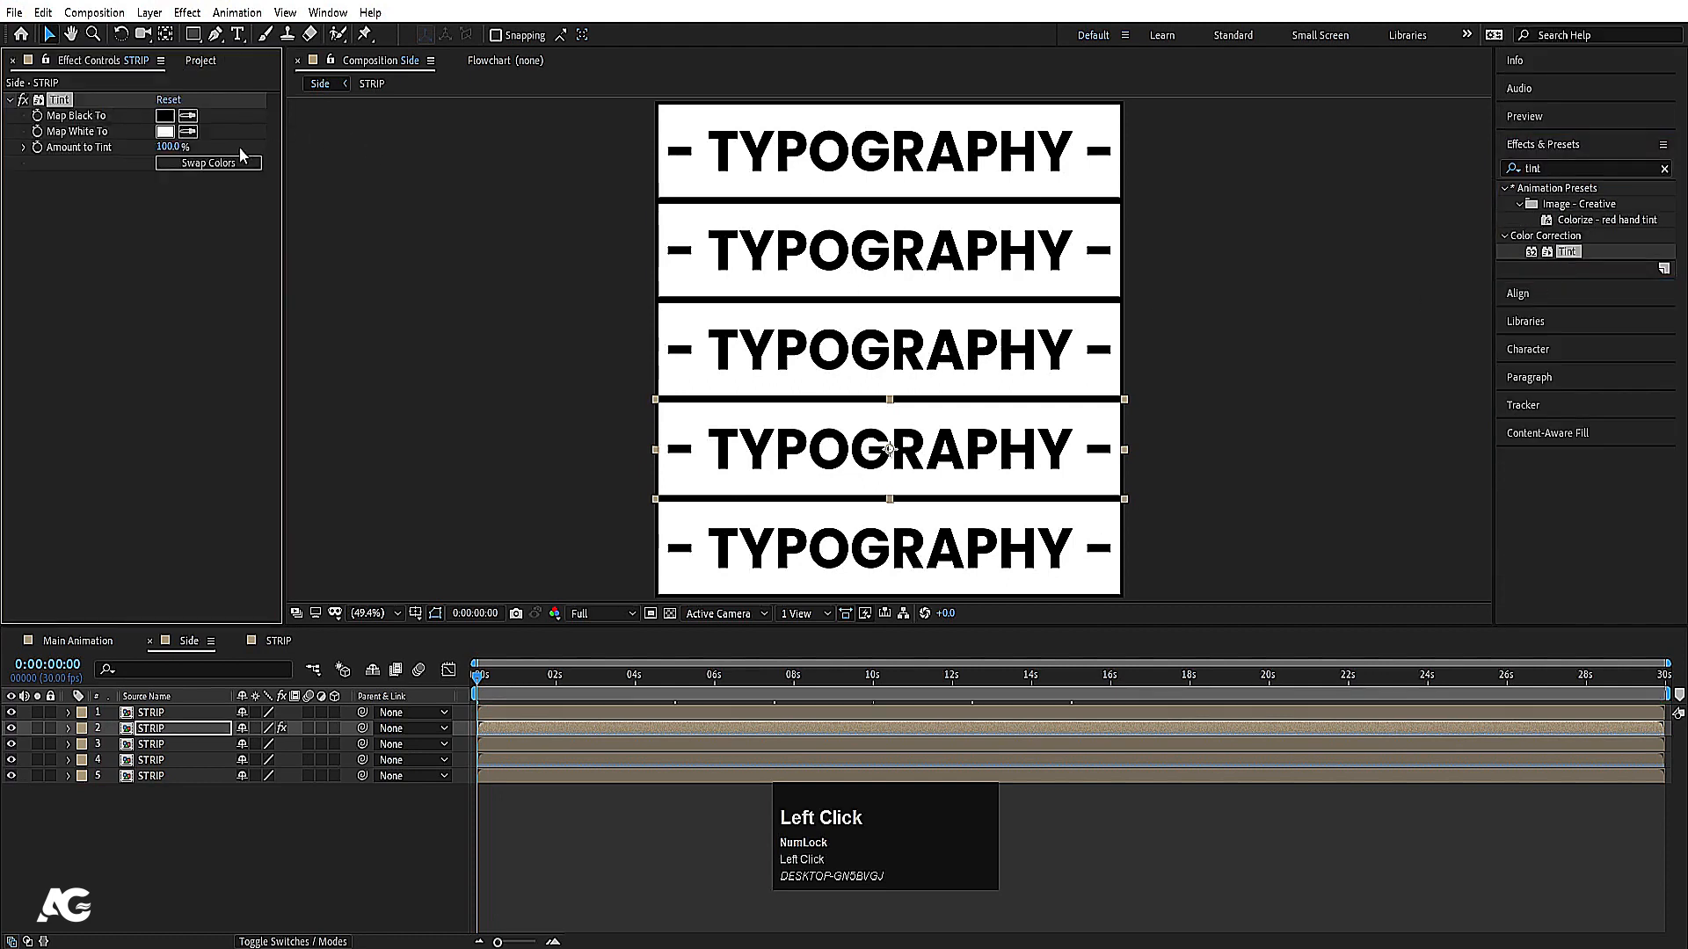
left_click(231, 165)
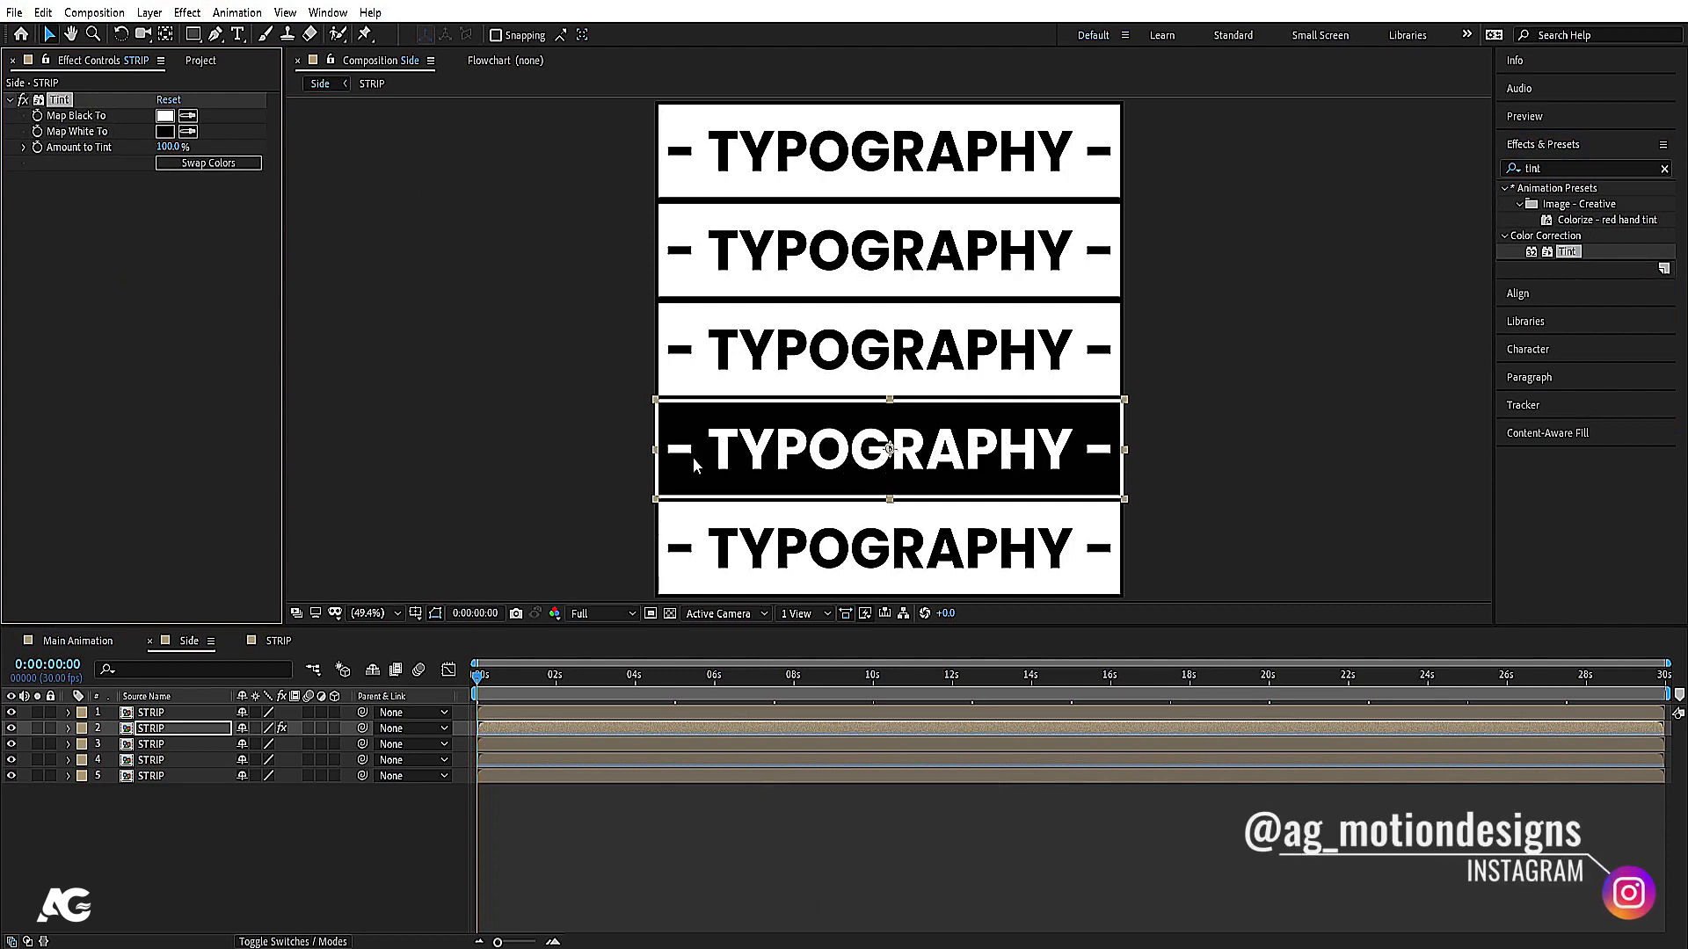
Step: Copy the Tint effect from the fourth strip onto the second strip and preview the alternating black and white strips
left_click(61, 107)
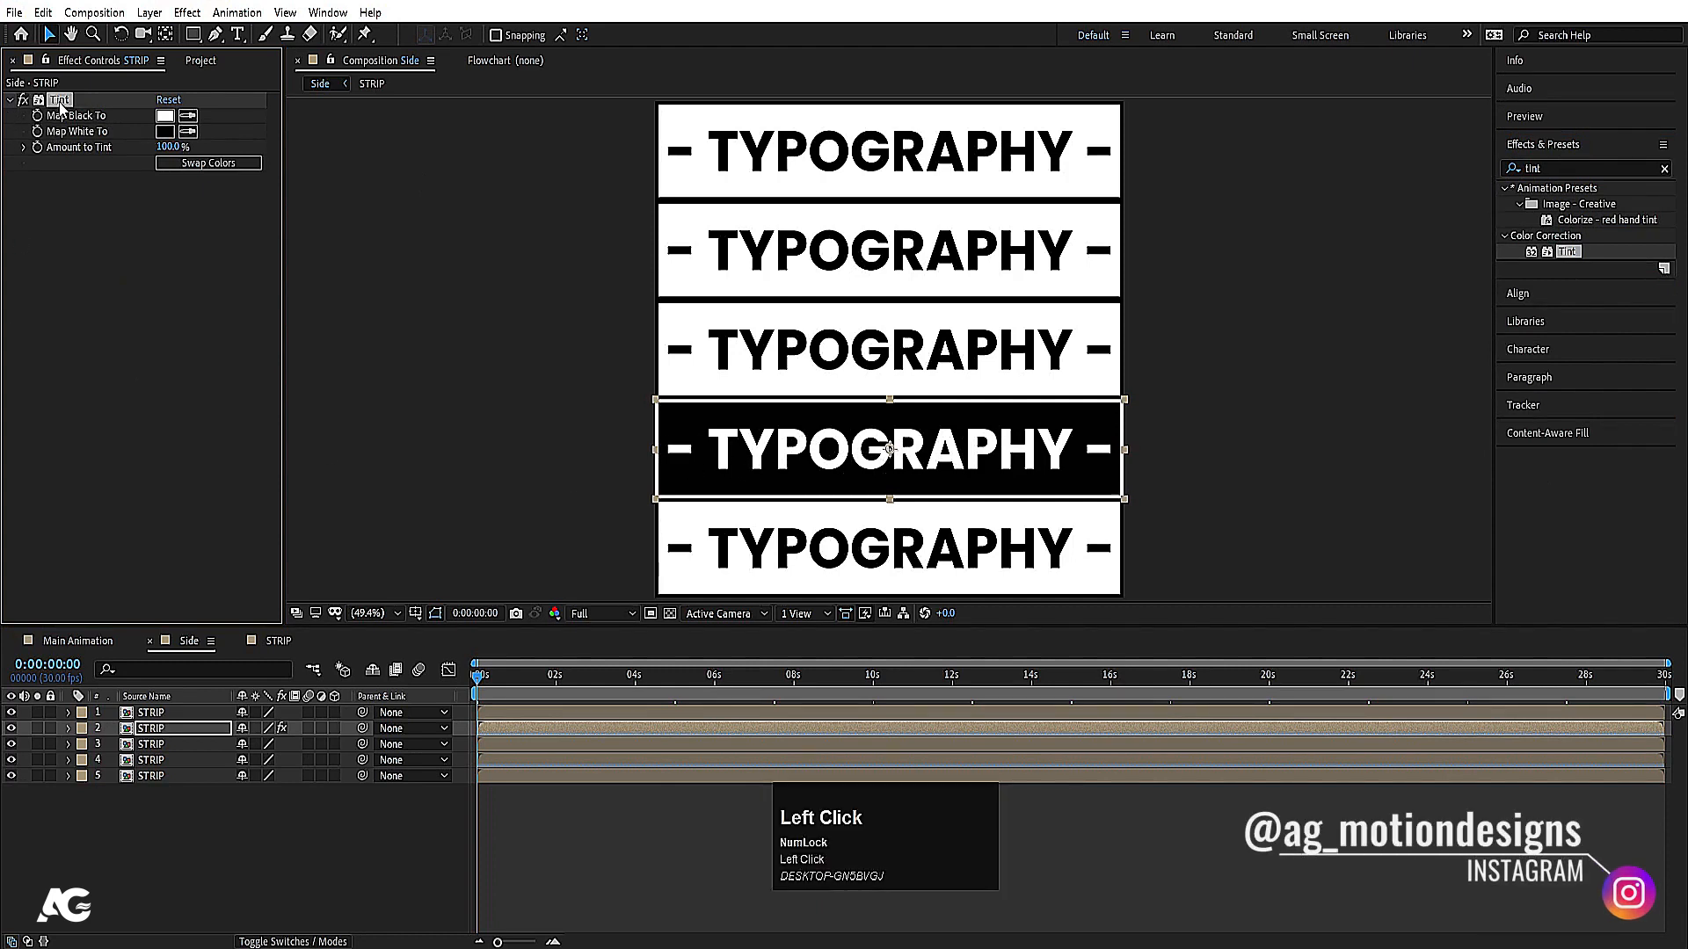
key("ctrl+c")
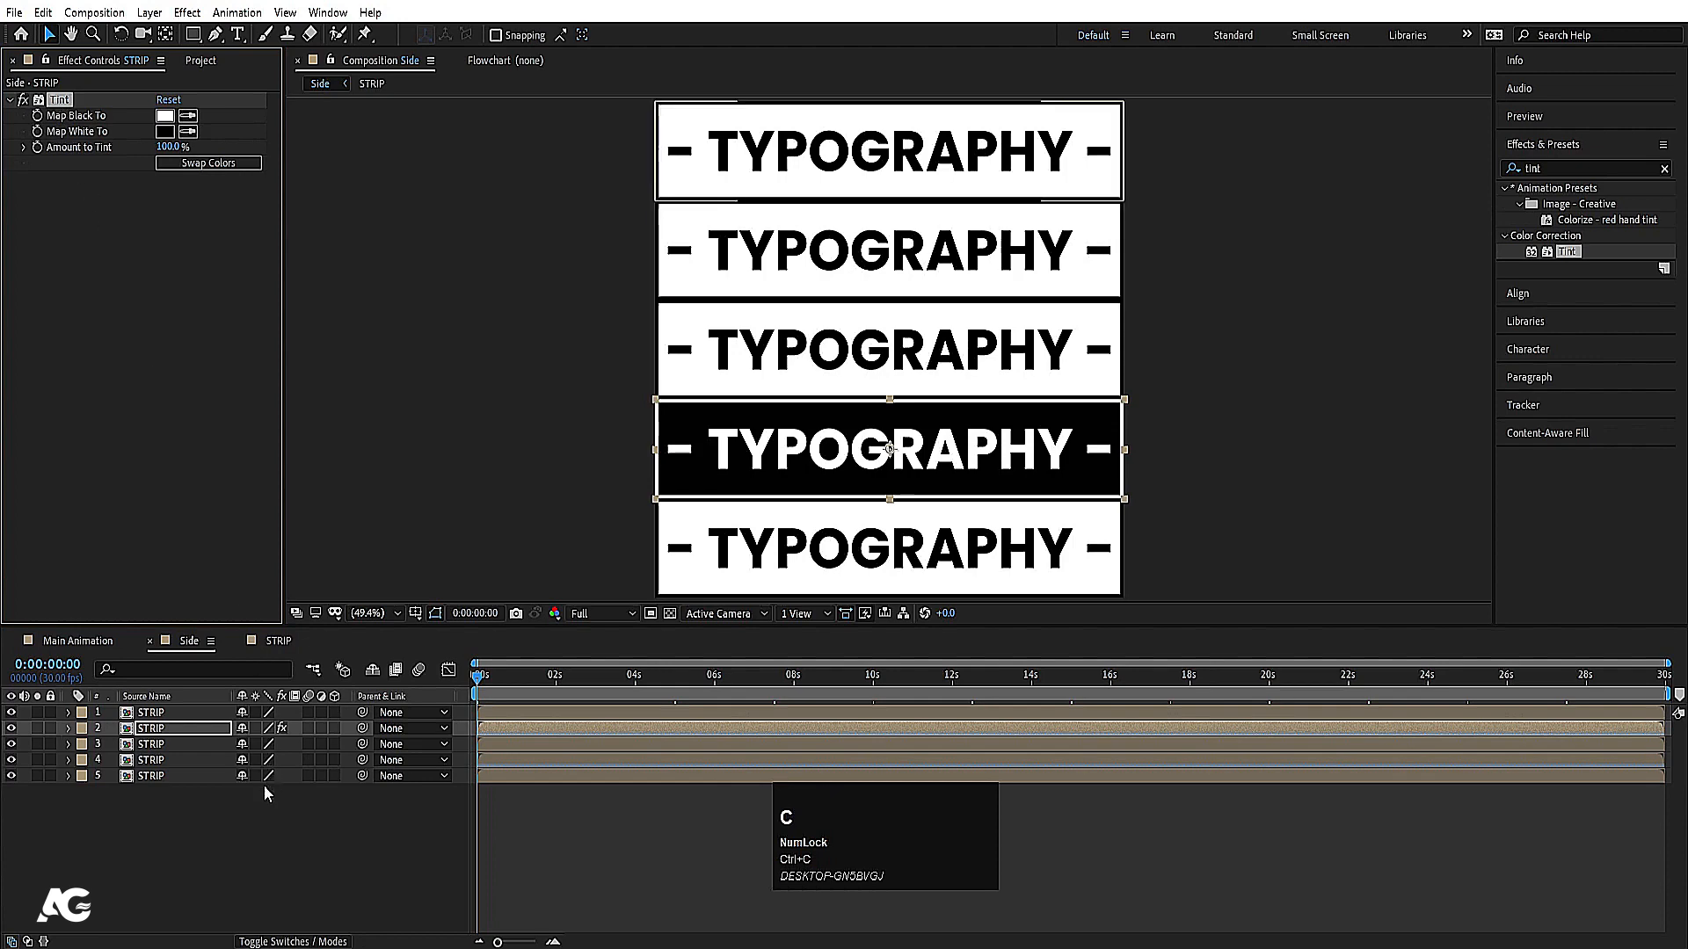
left_click(151, 761)
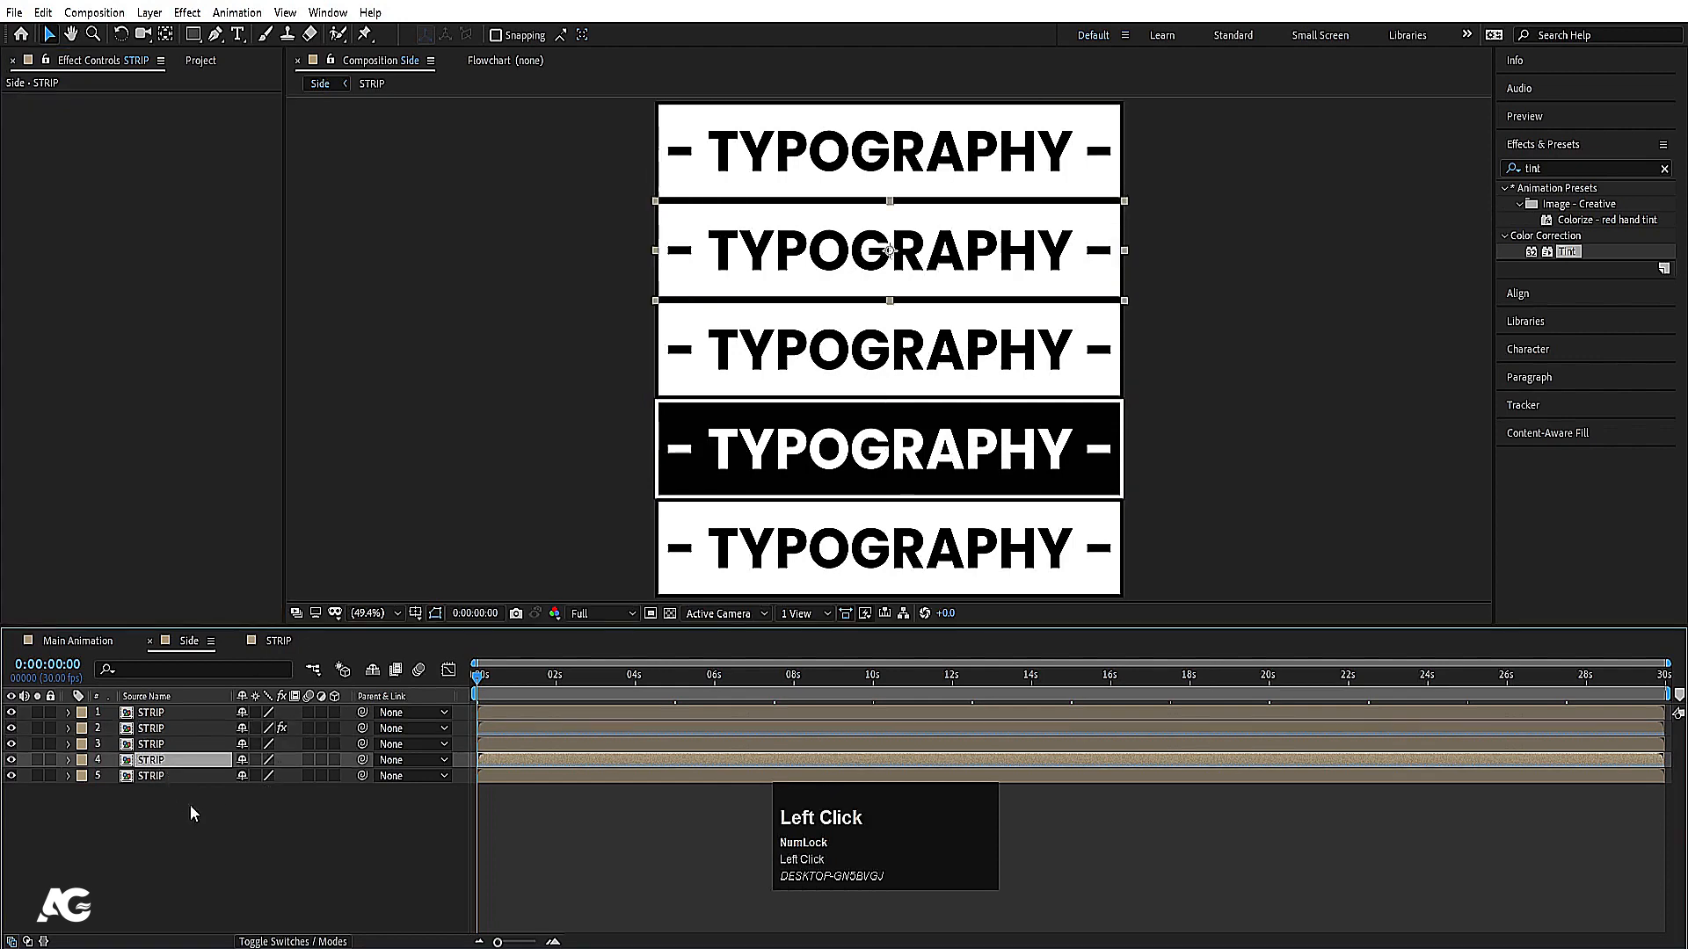
key("ctrl+v")
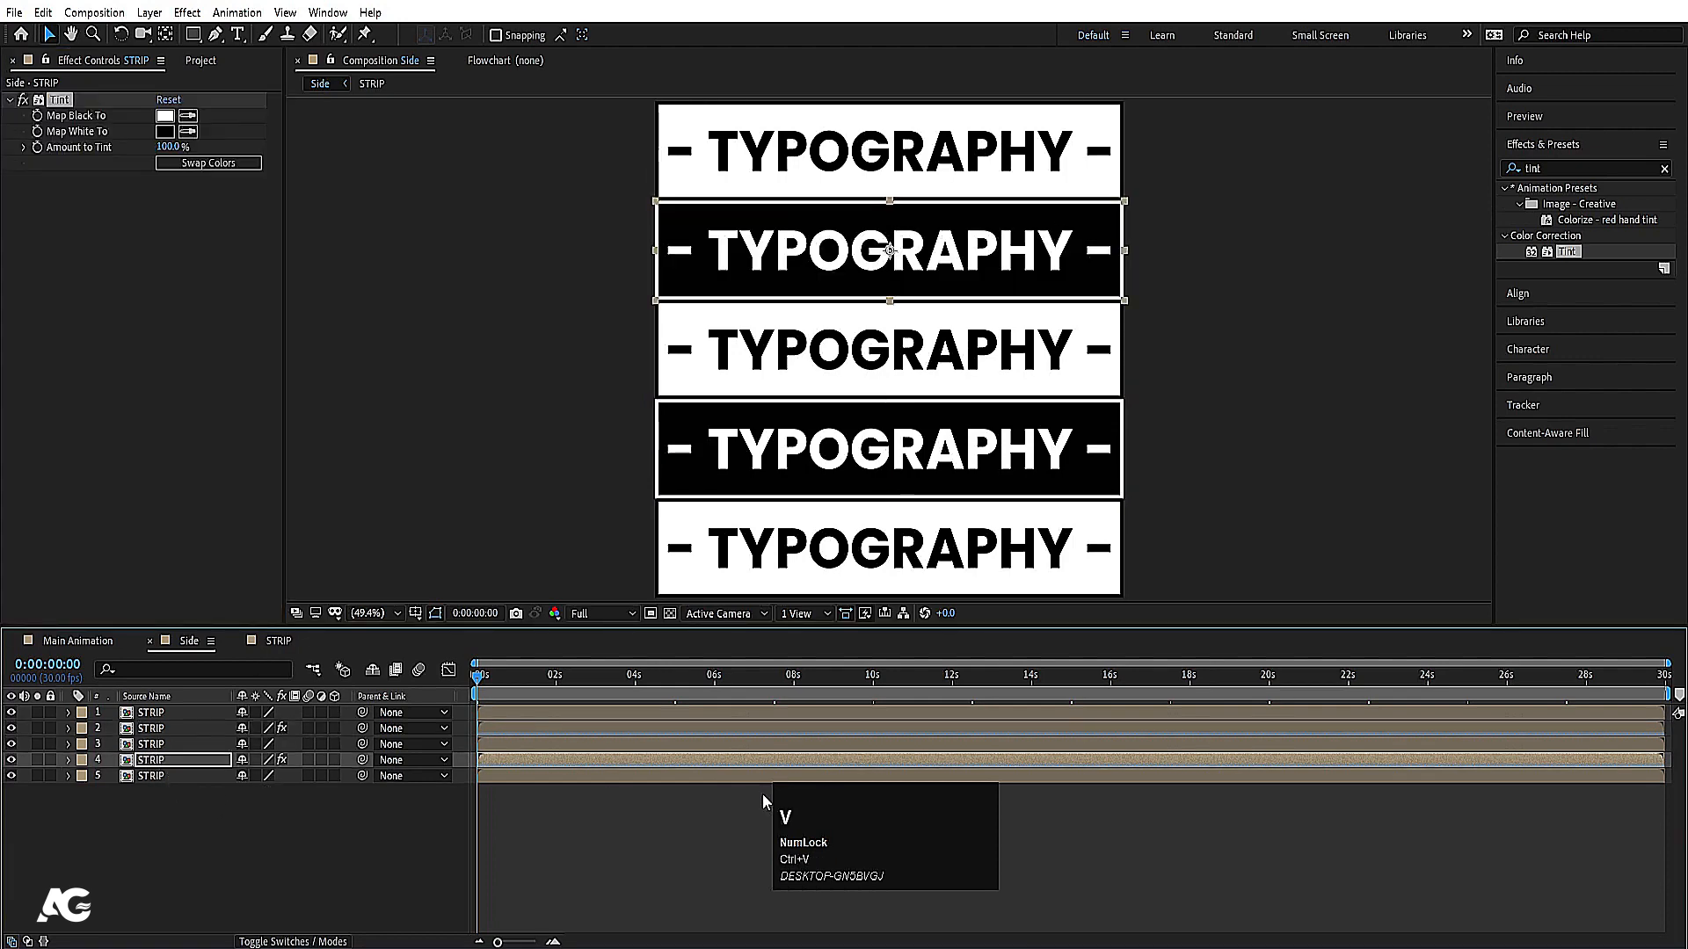
left_click(724, 856)
key("space")
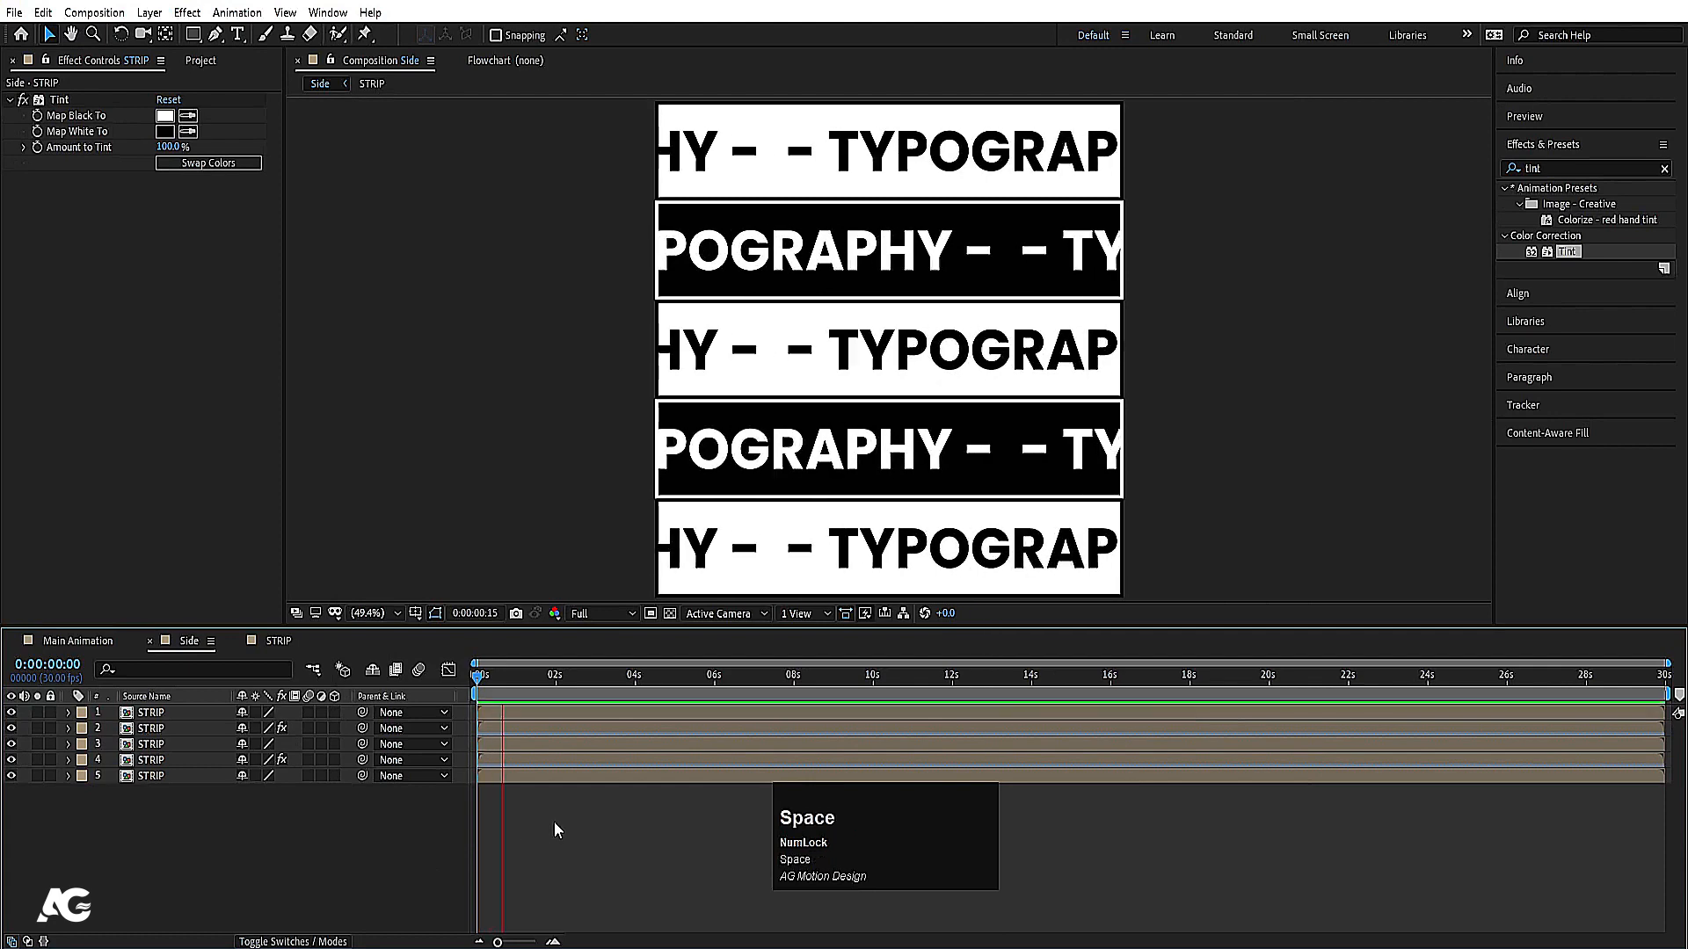
left_click(298, 700)
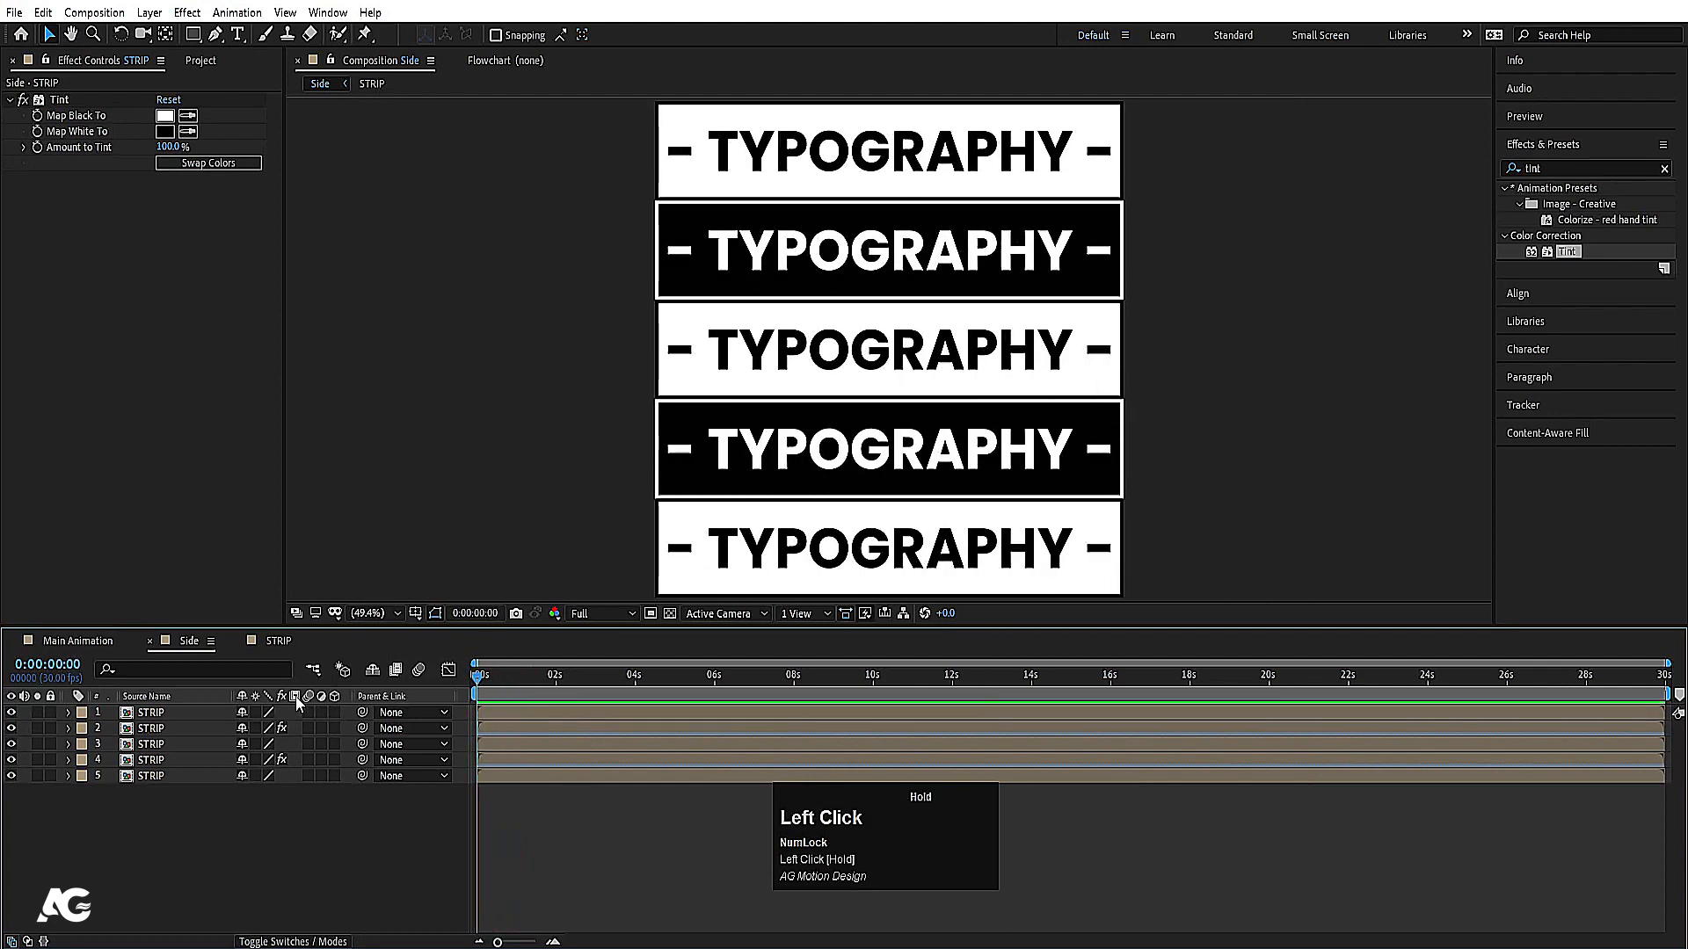
Step: Place the Side composition as a layer in the Main Animation composition
left_click(70, 641)
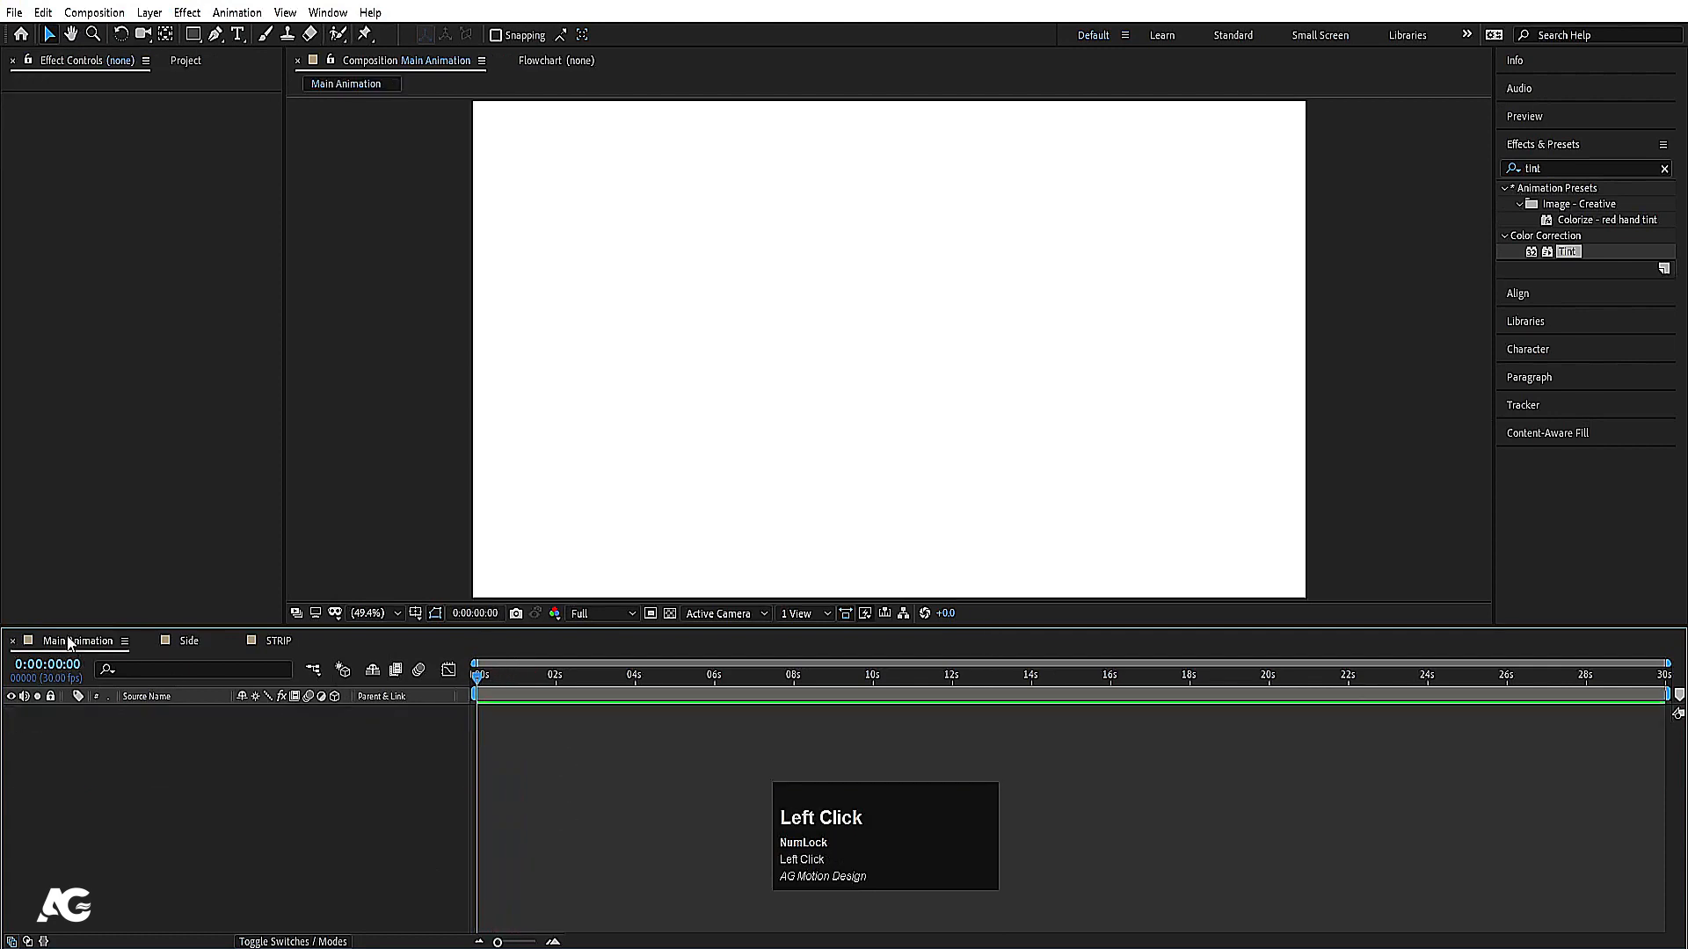
key("ctrl")
key("ctrl+0")
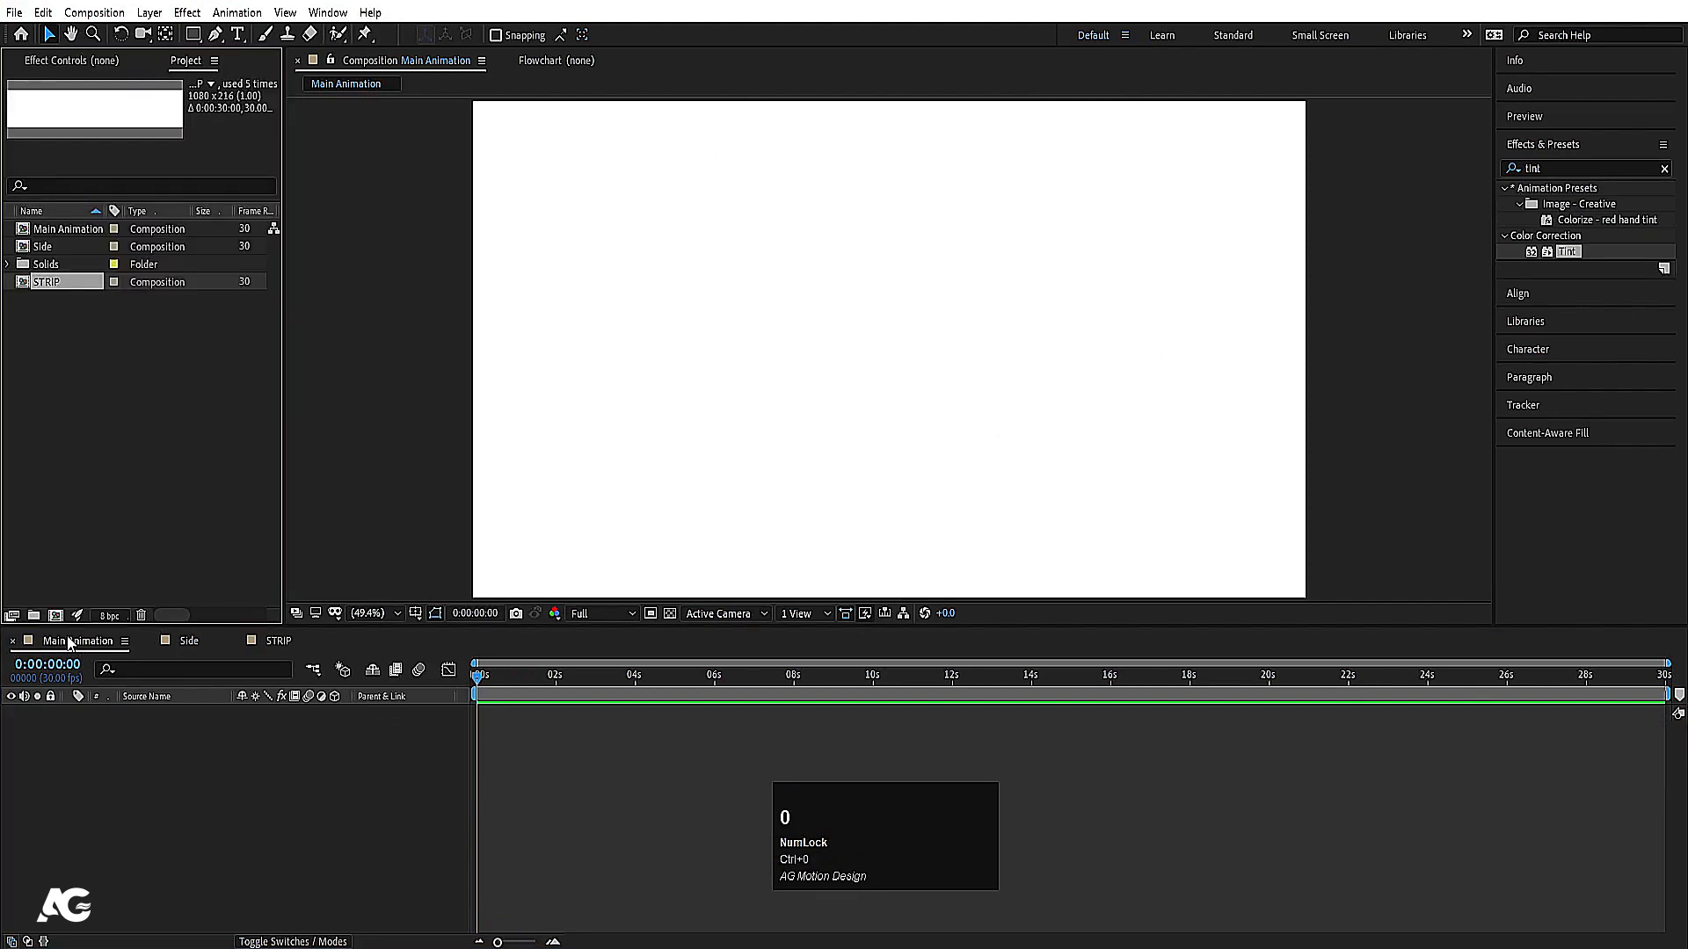
left_click(44, 247)
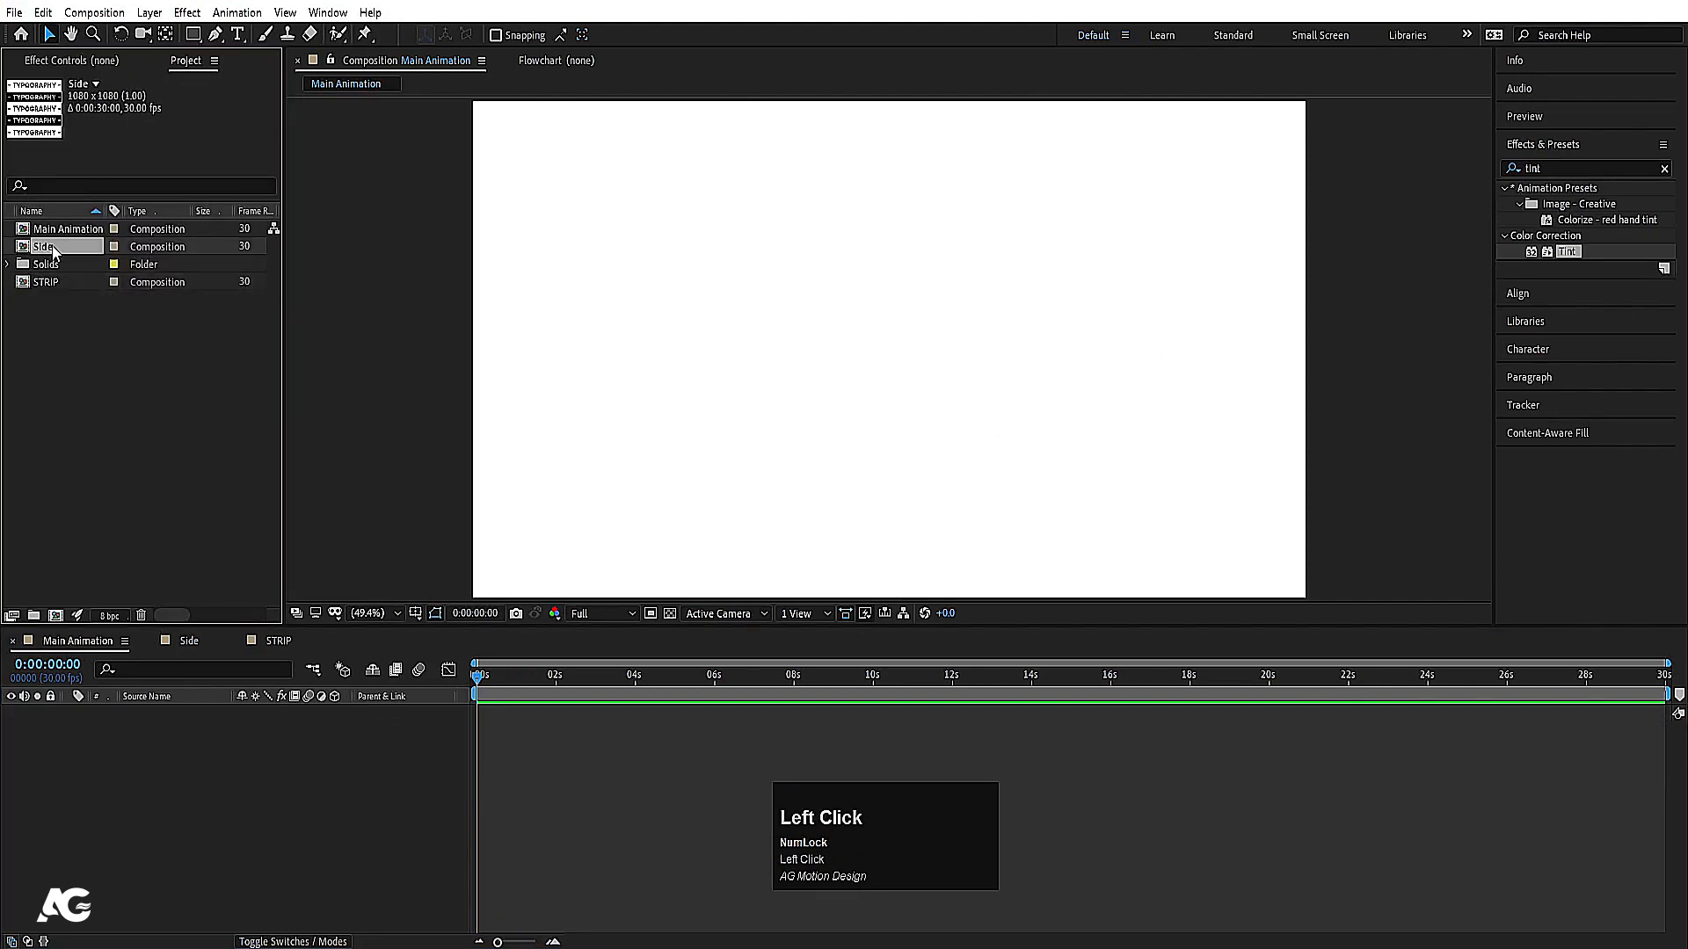
left_click_drag(44, 250, 272, 731)
Step: Scale the Side layer down to 30%
key("s")
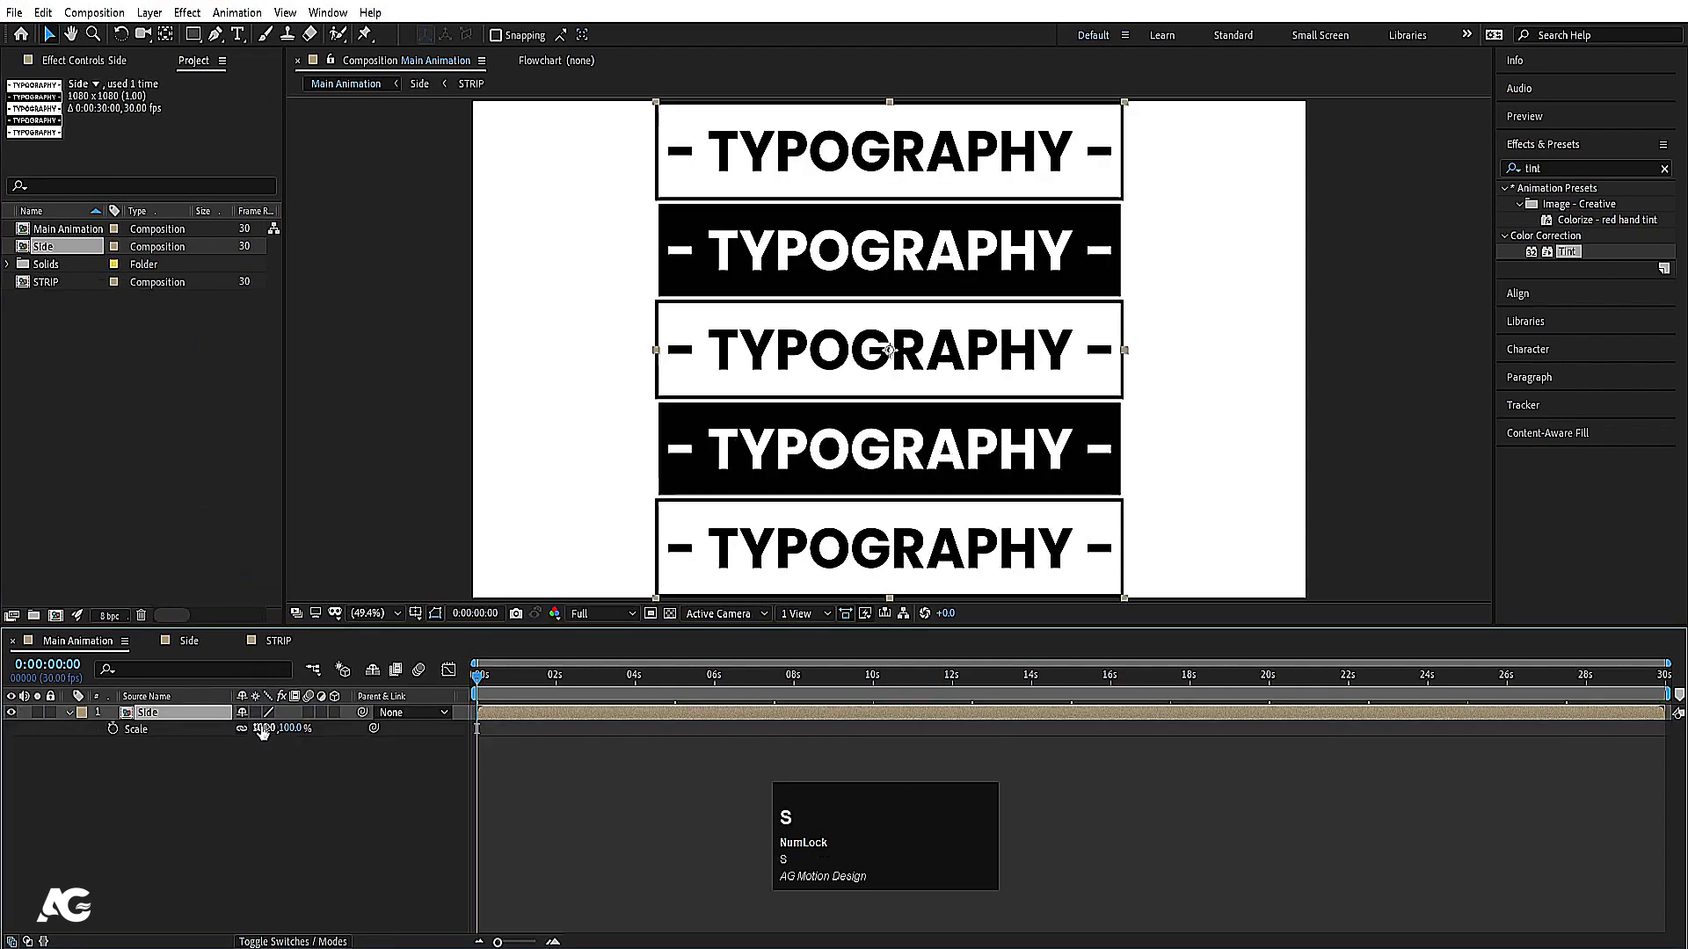
left_click(262, 728)
type("50")
key("Return")
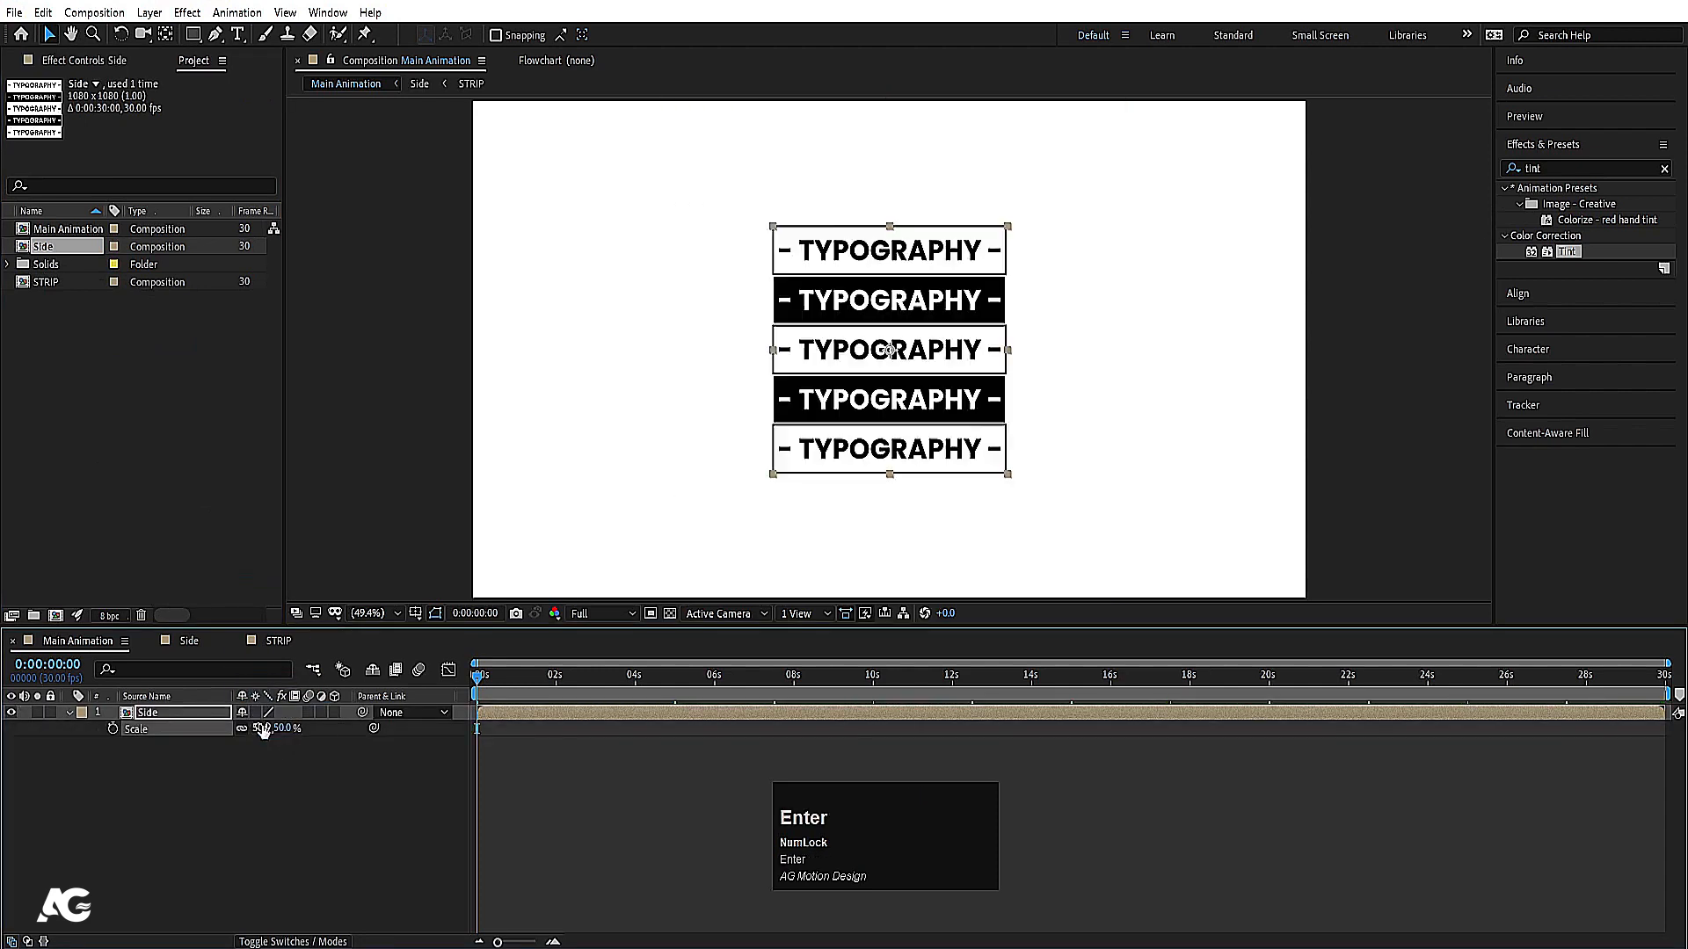
left_click(262, 727)
type("3")
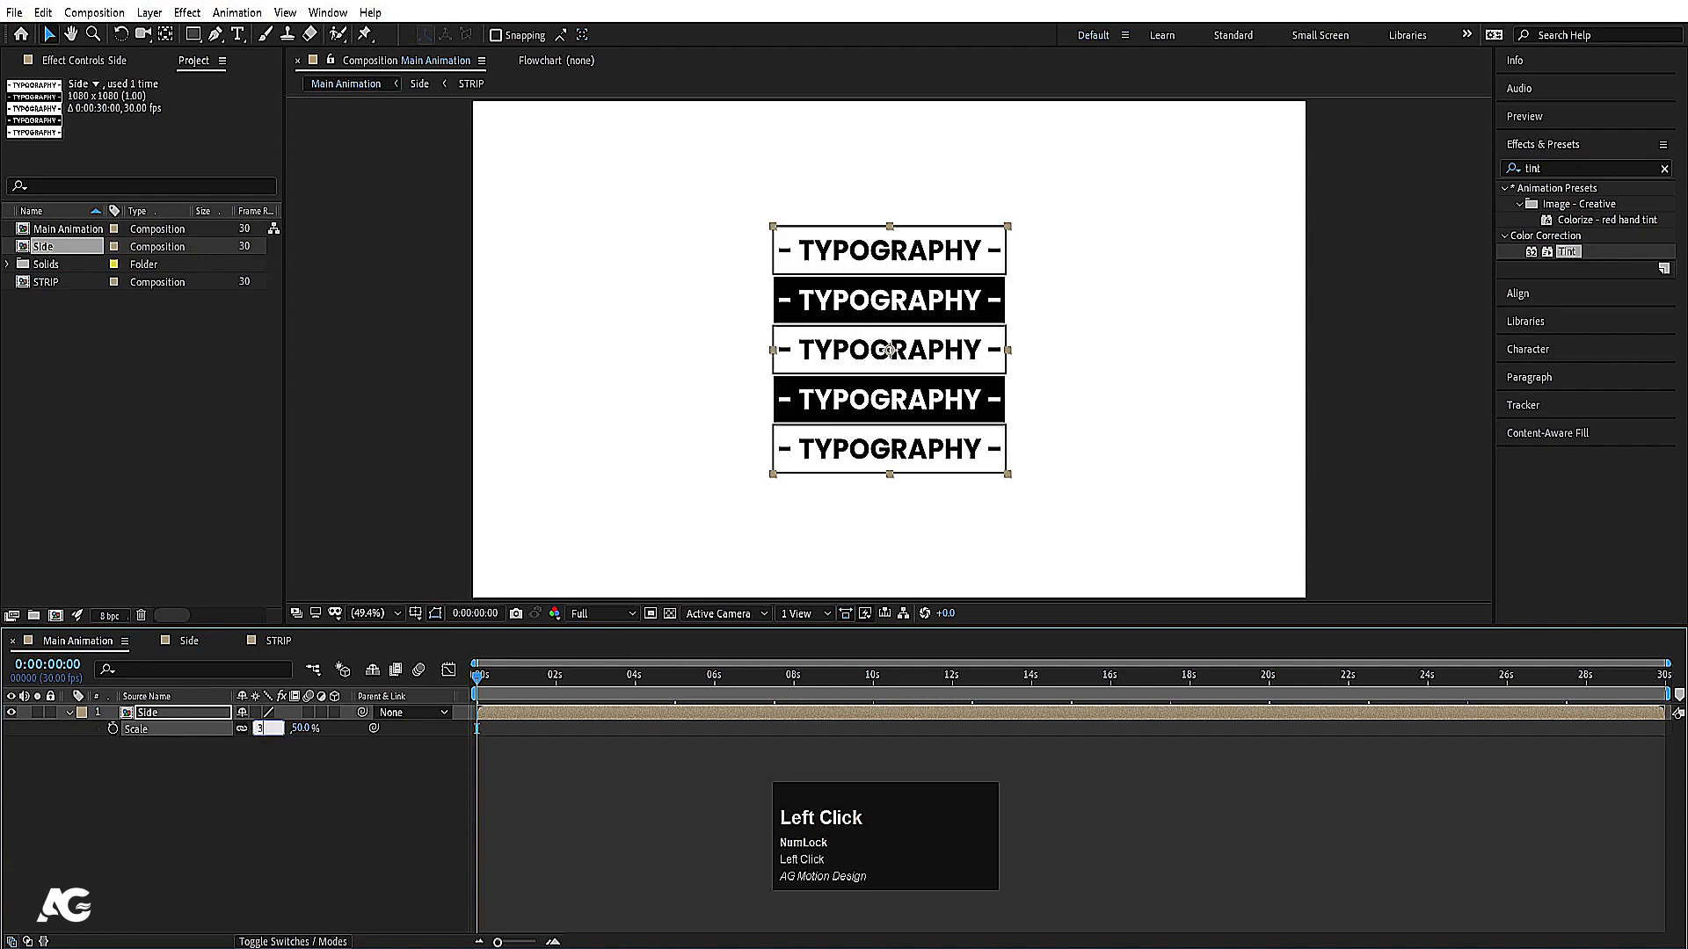
type("0")
key("Return")
left_click(303, 798)
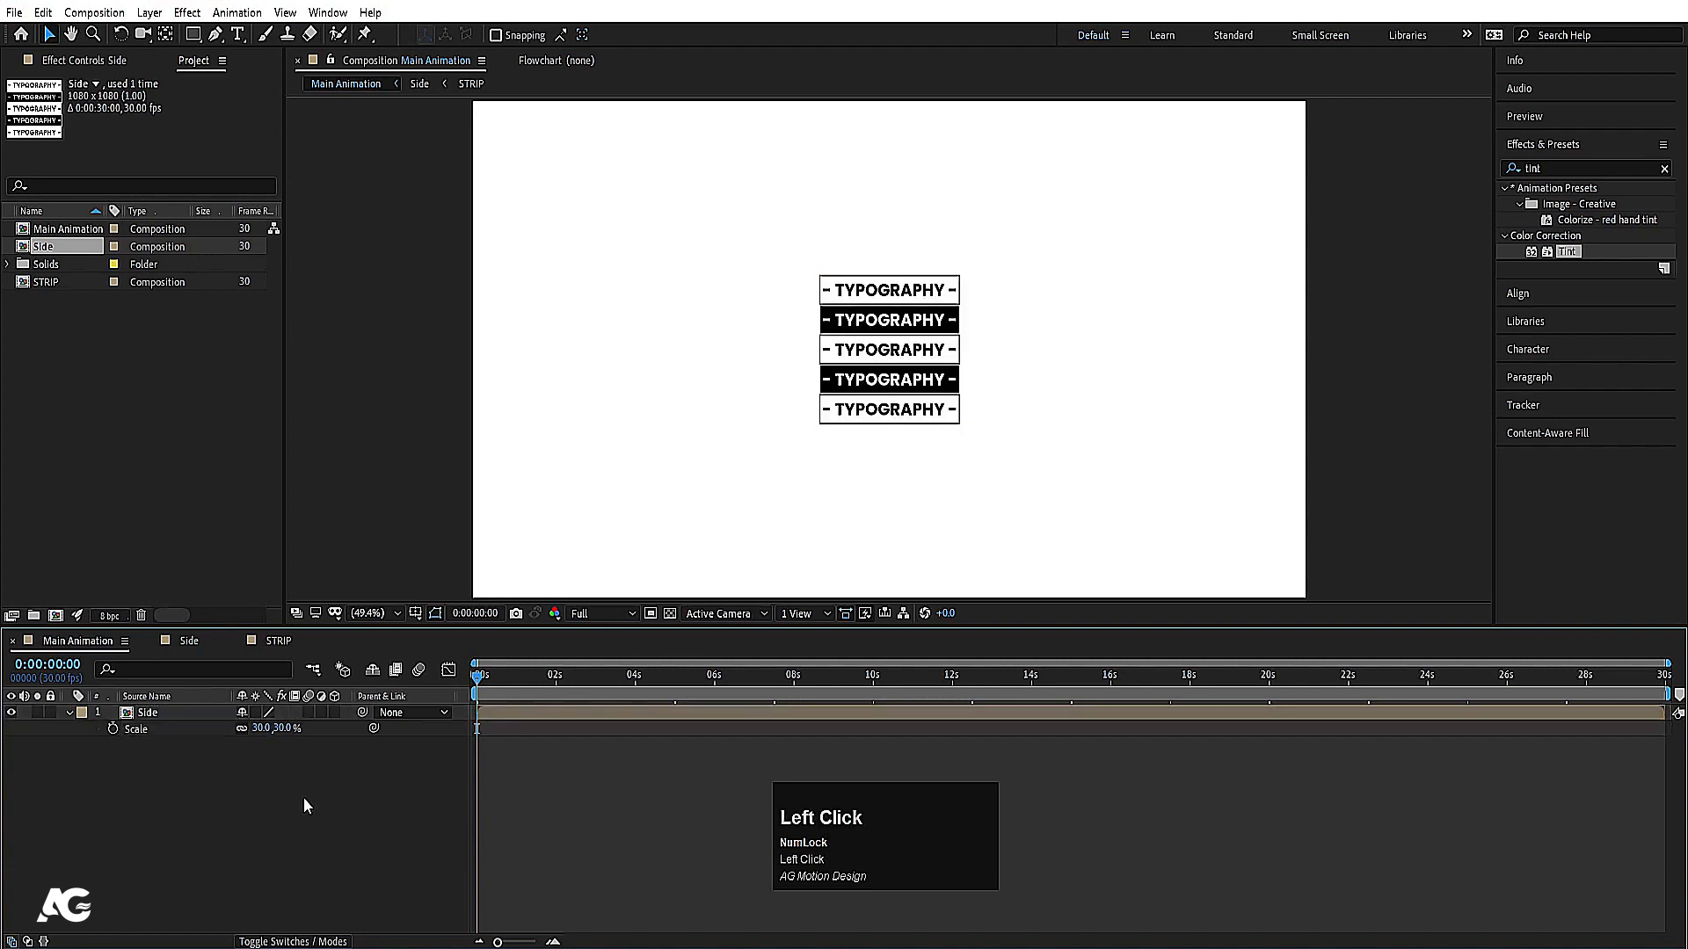
Step: Duplicate the Side layer twice, placing one copy flush against the original's left edge and the other against its right edge
left_click(188, 714)
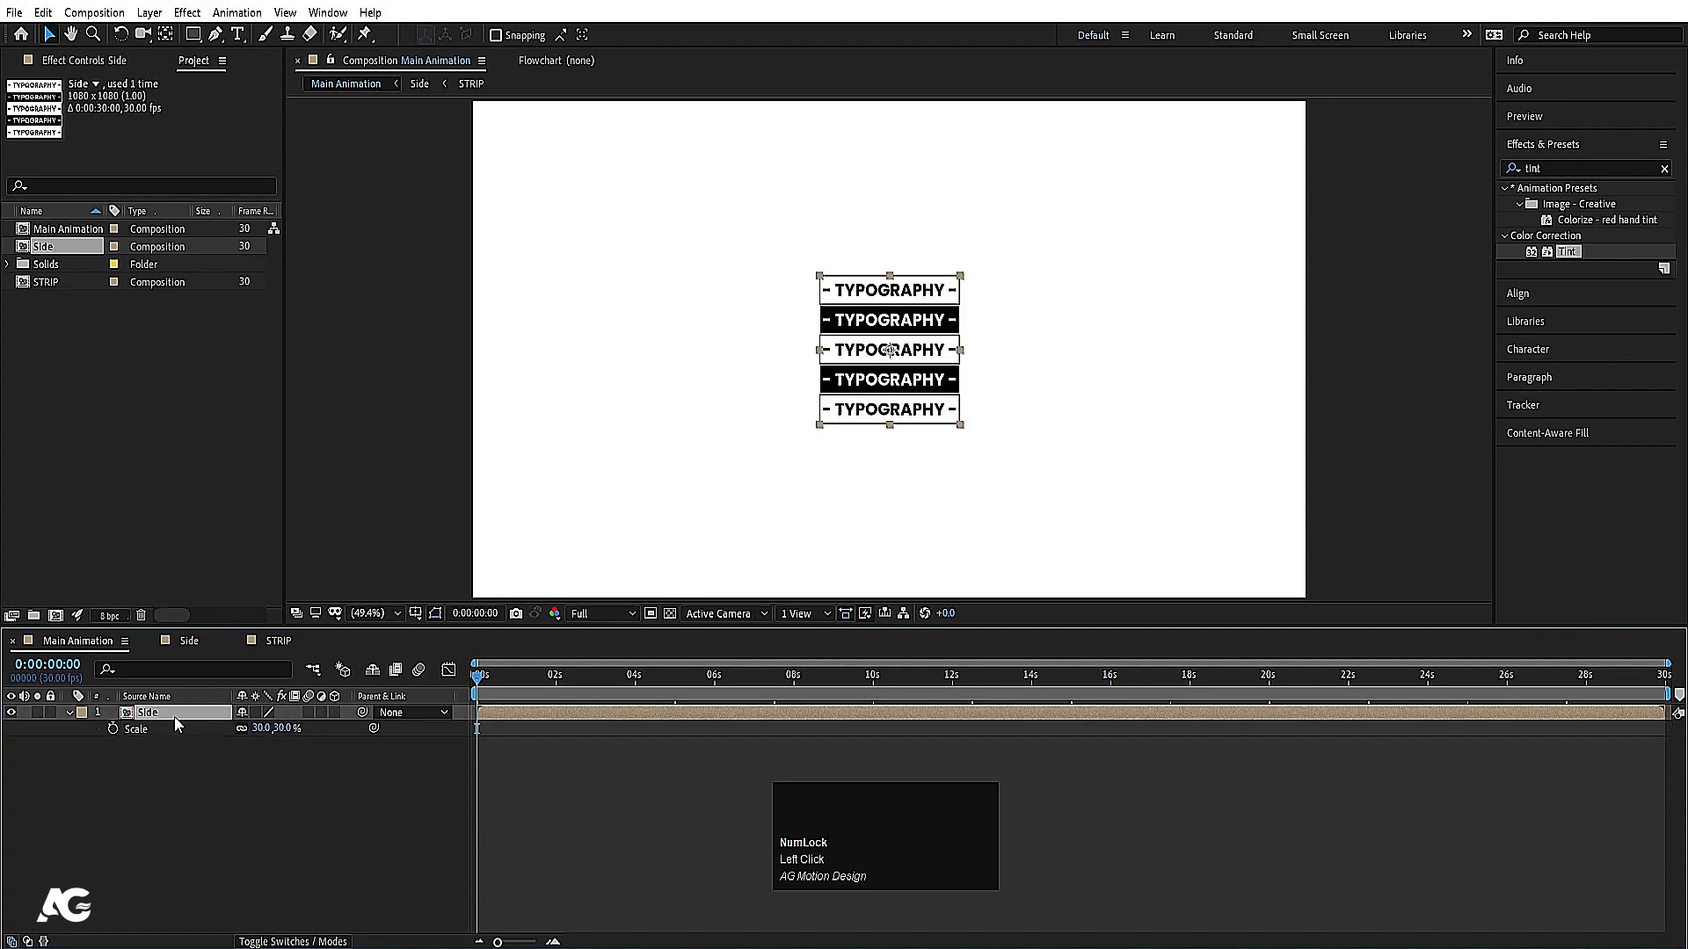
key("ctrl+d")
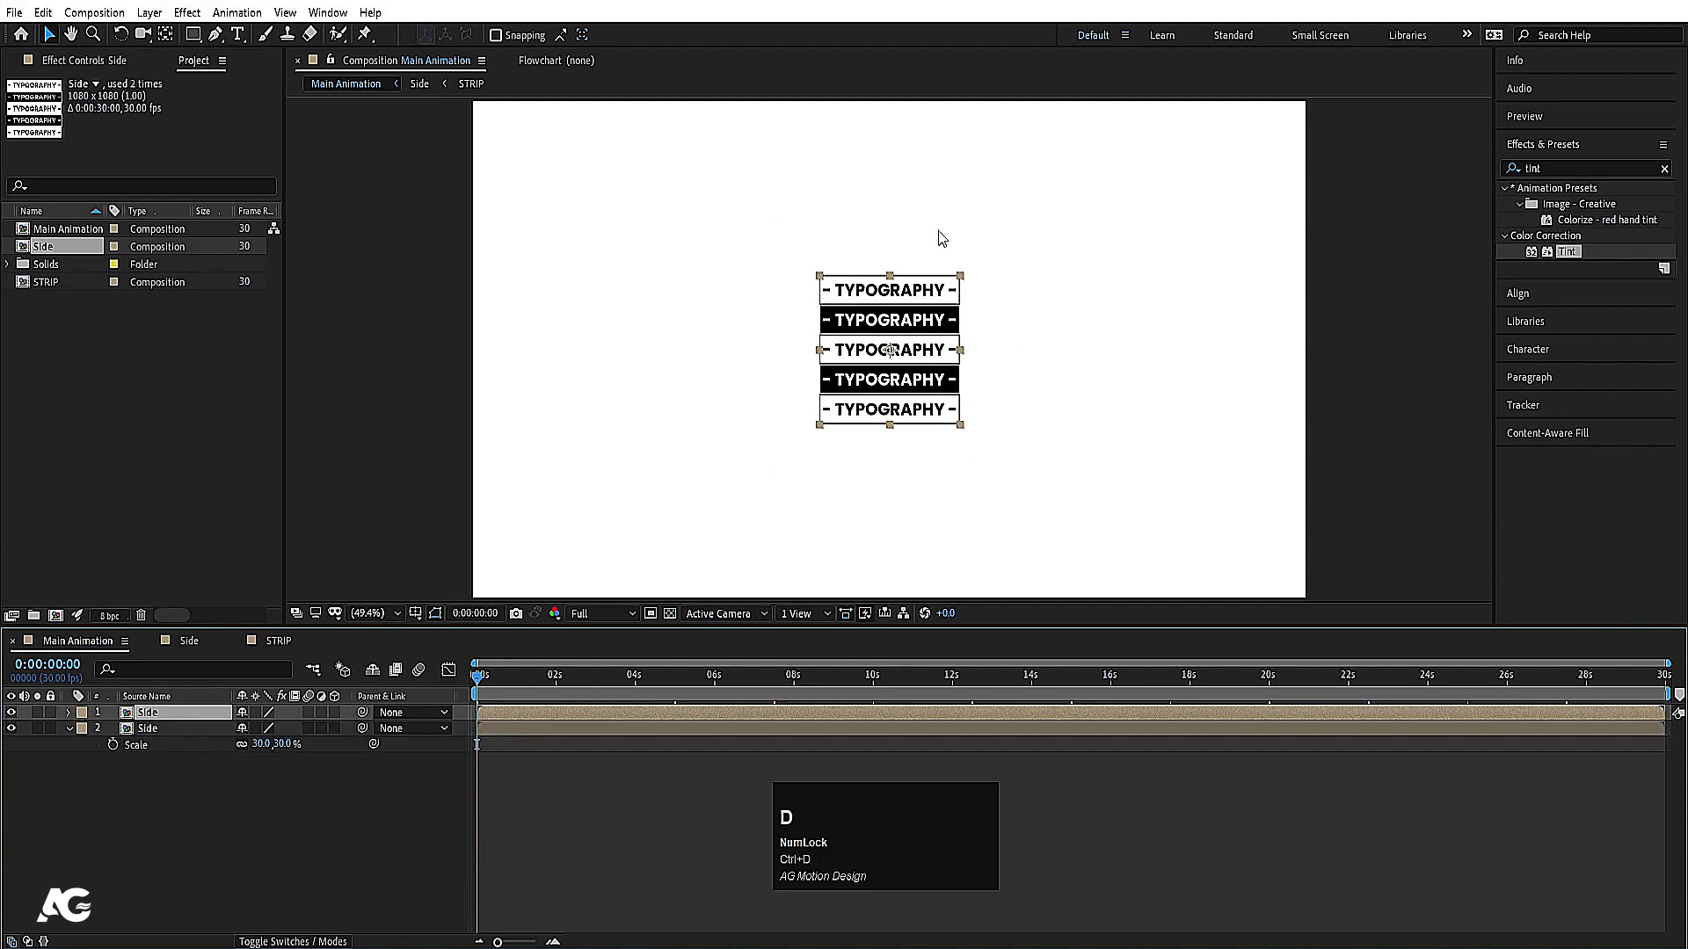
mouse_move(952, 352)
left_mouse_down()
mouse_move(798, 336)
mouse_move(800, 356)
left_mouse_up()
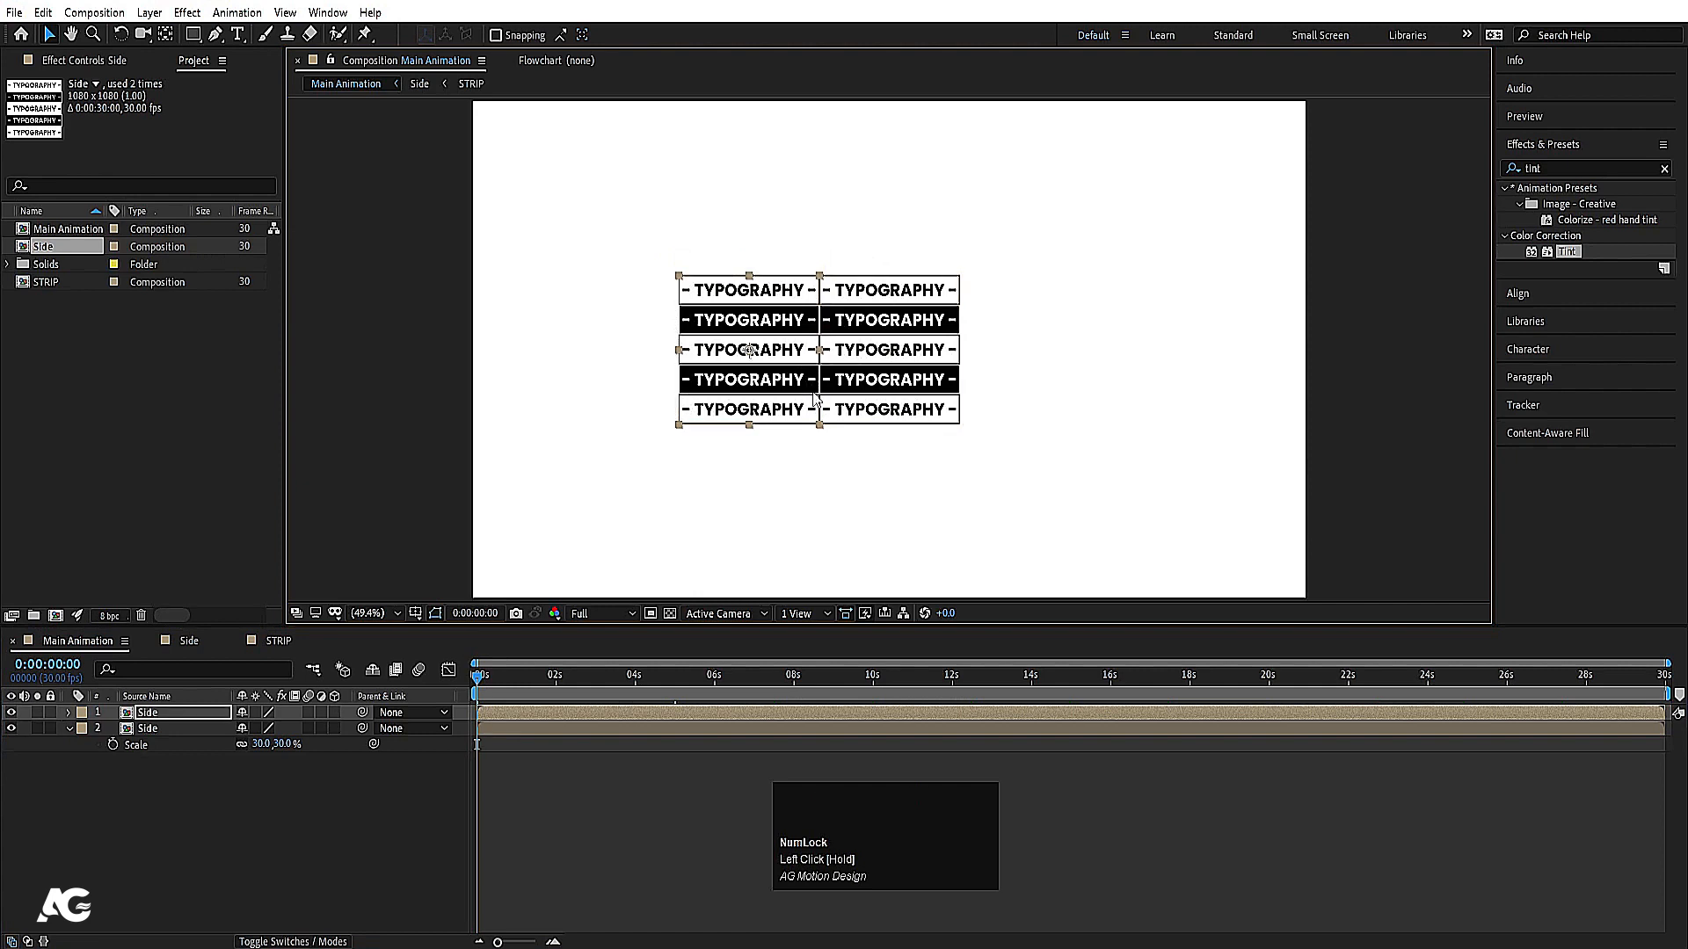
left_click(897, 363)
key("ctrl+d")
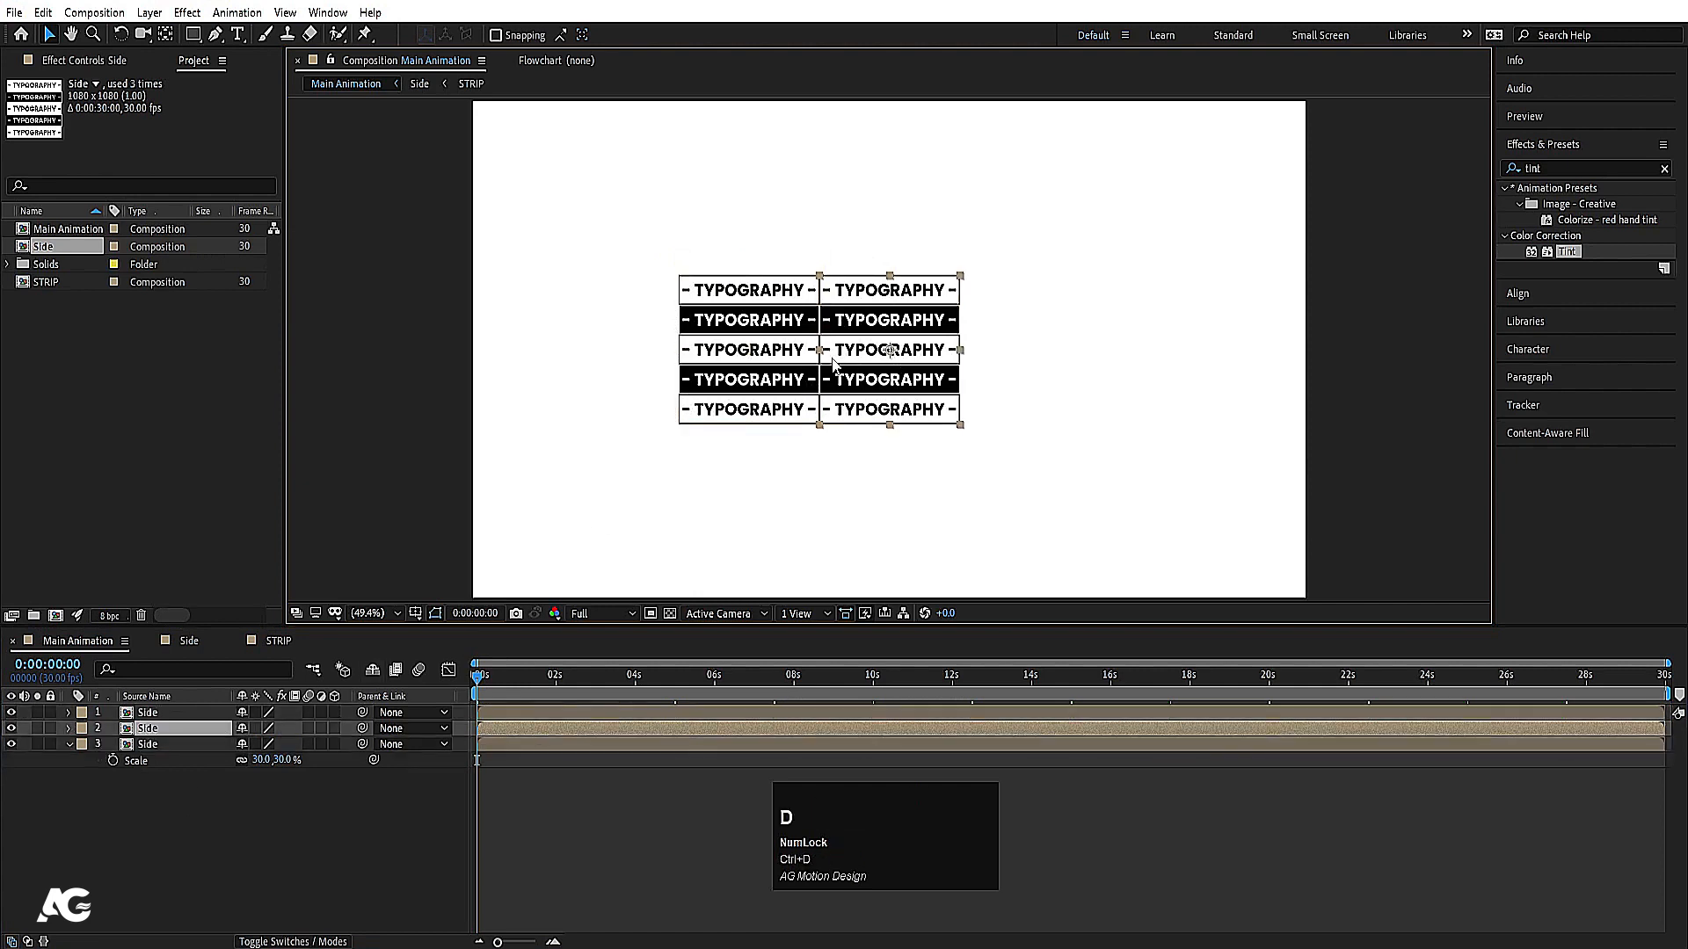
left_click_drag(849, 360, 964, 376)
Step: Duplicate the centre Side layer and snap the copy flush above it
left_click(886, 345)
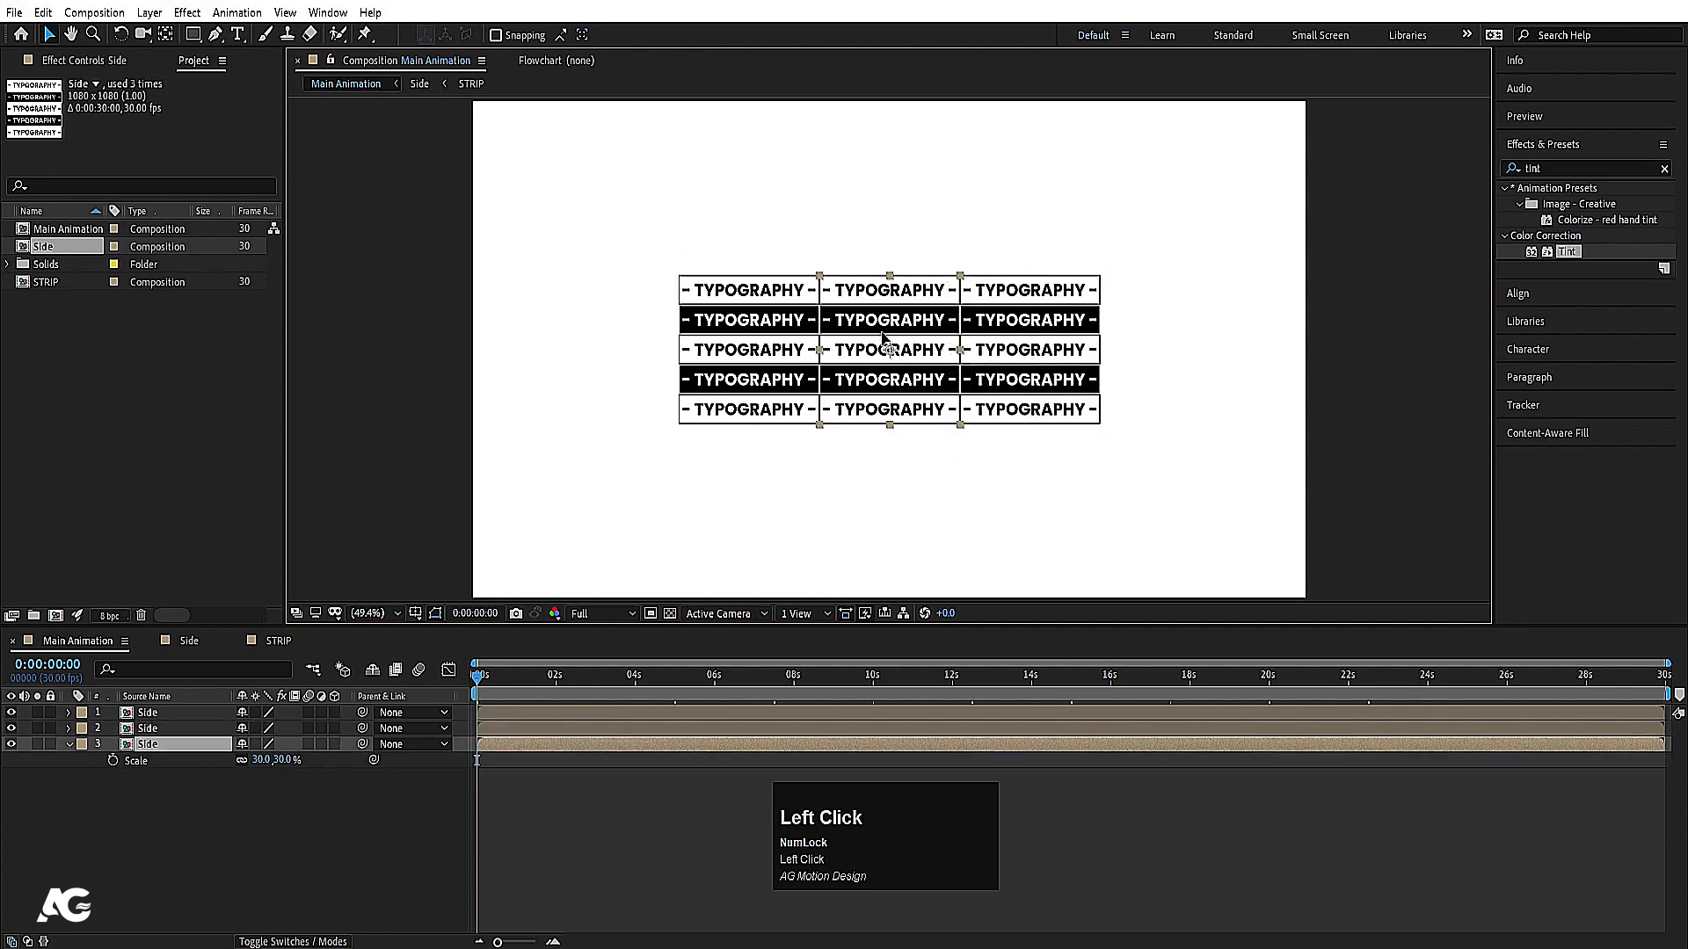
key("ctrl+d")
left_click_drag(892, 393, 885, 245)
key("ctrl+z")
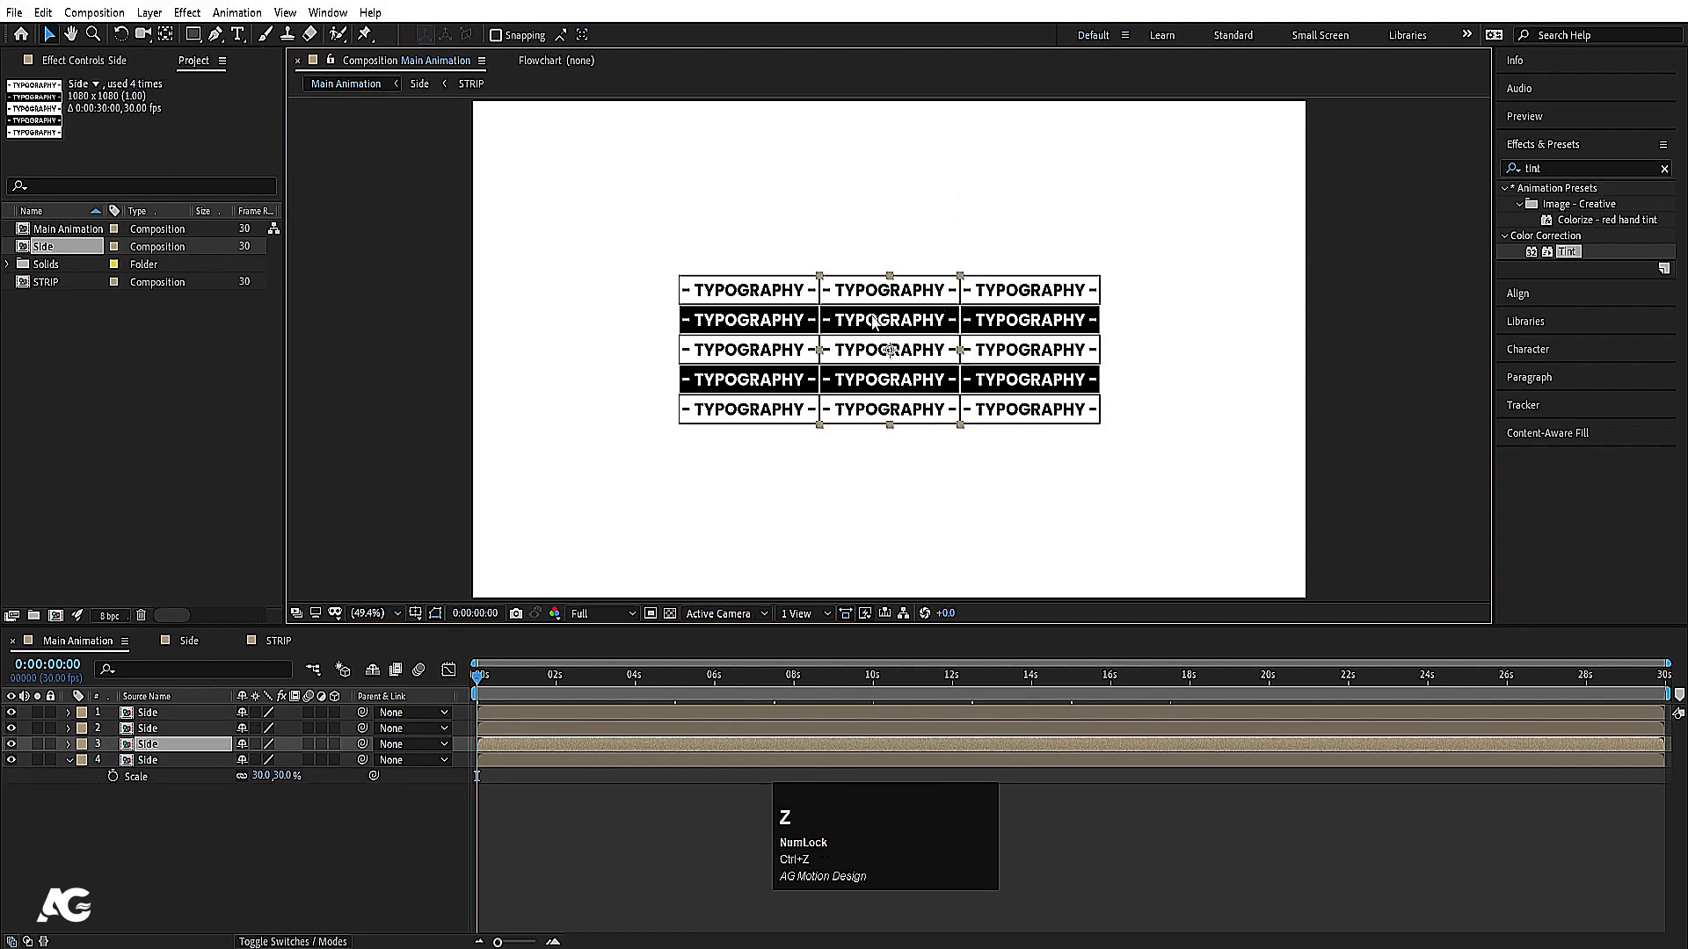
left_click_drag(872, 317, 901, 249)
Step: Duplicate the Side layer right of the centre and place the copy flush against its right edge
left_click(983, 352)
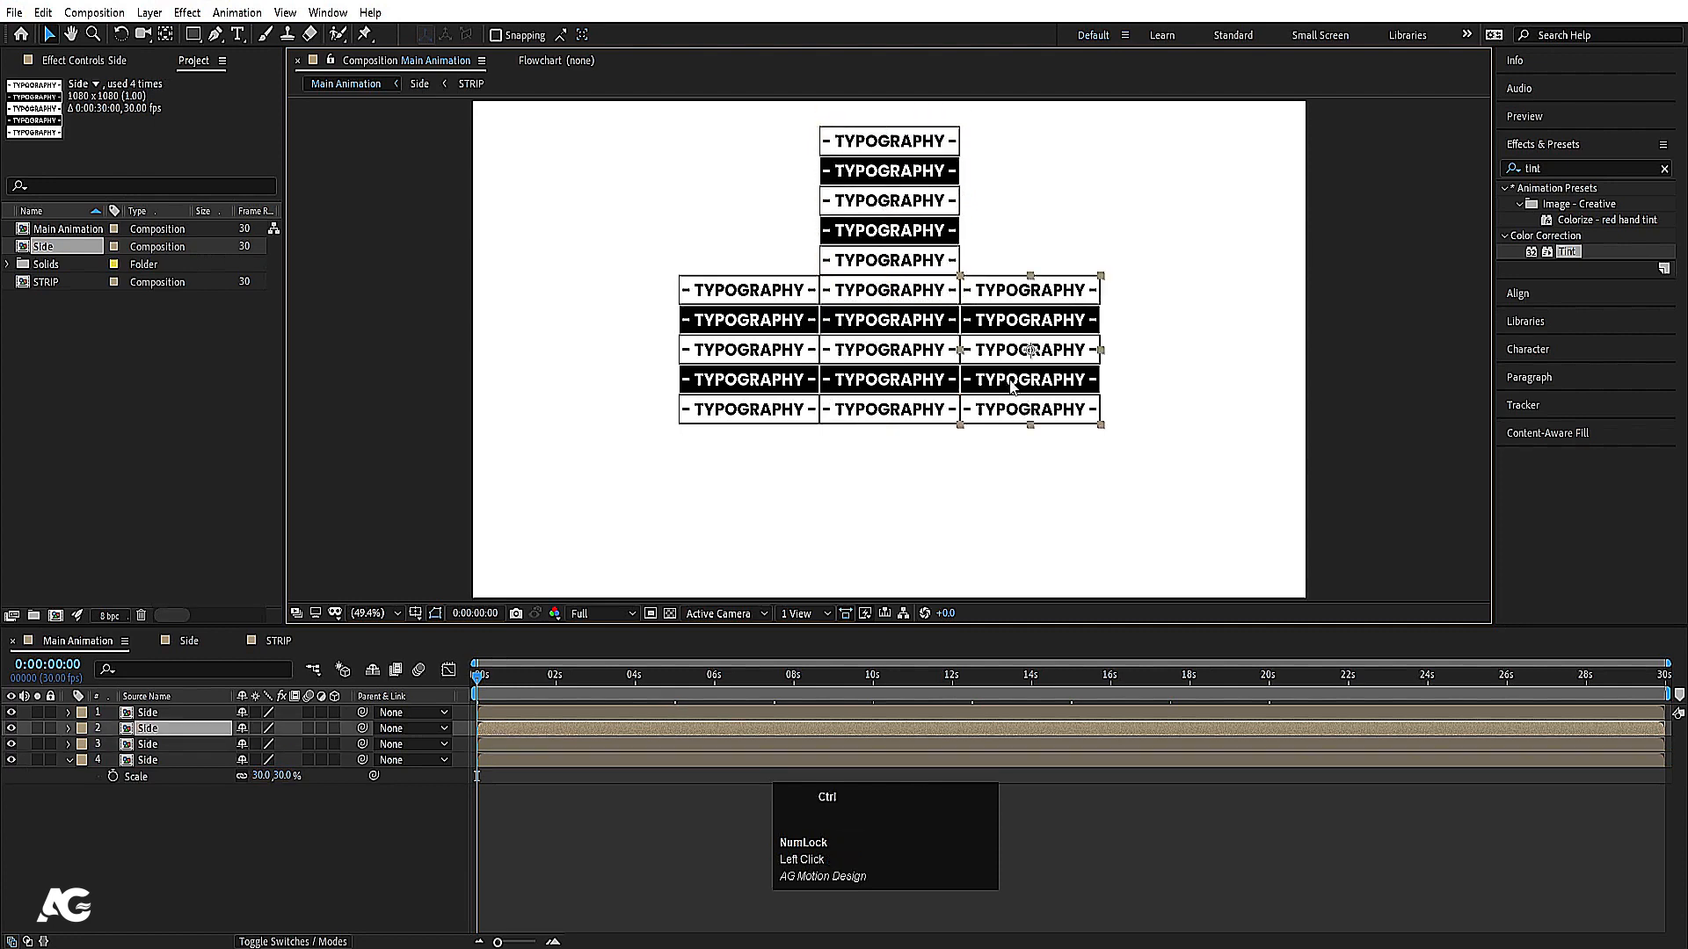
key("ctrl+d")
left_click_drag(983, 352, 1121, 349)
Step: Duplicate the centre Side layer and snap the copy flush beneath it to complete the unfolded cube cross
left_click(920, 367)
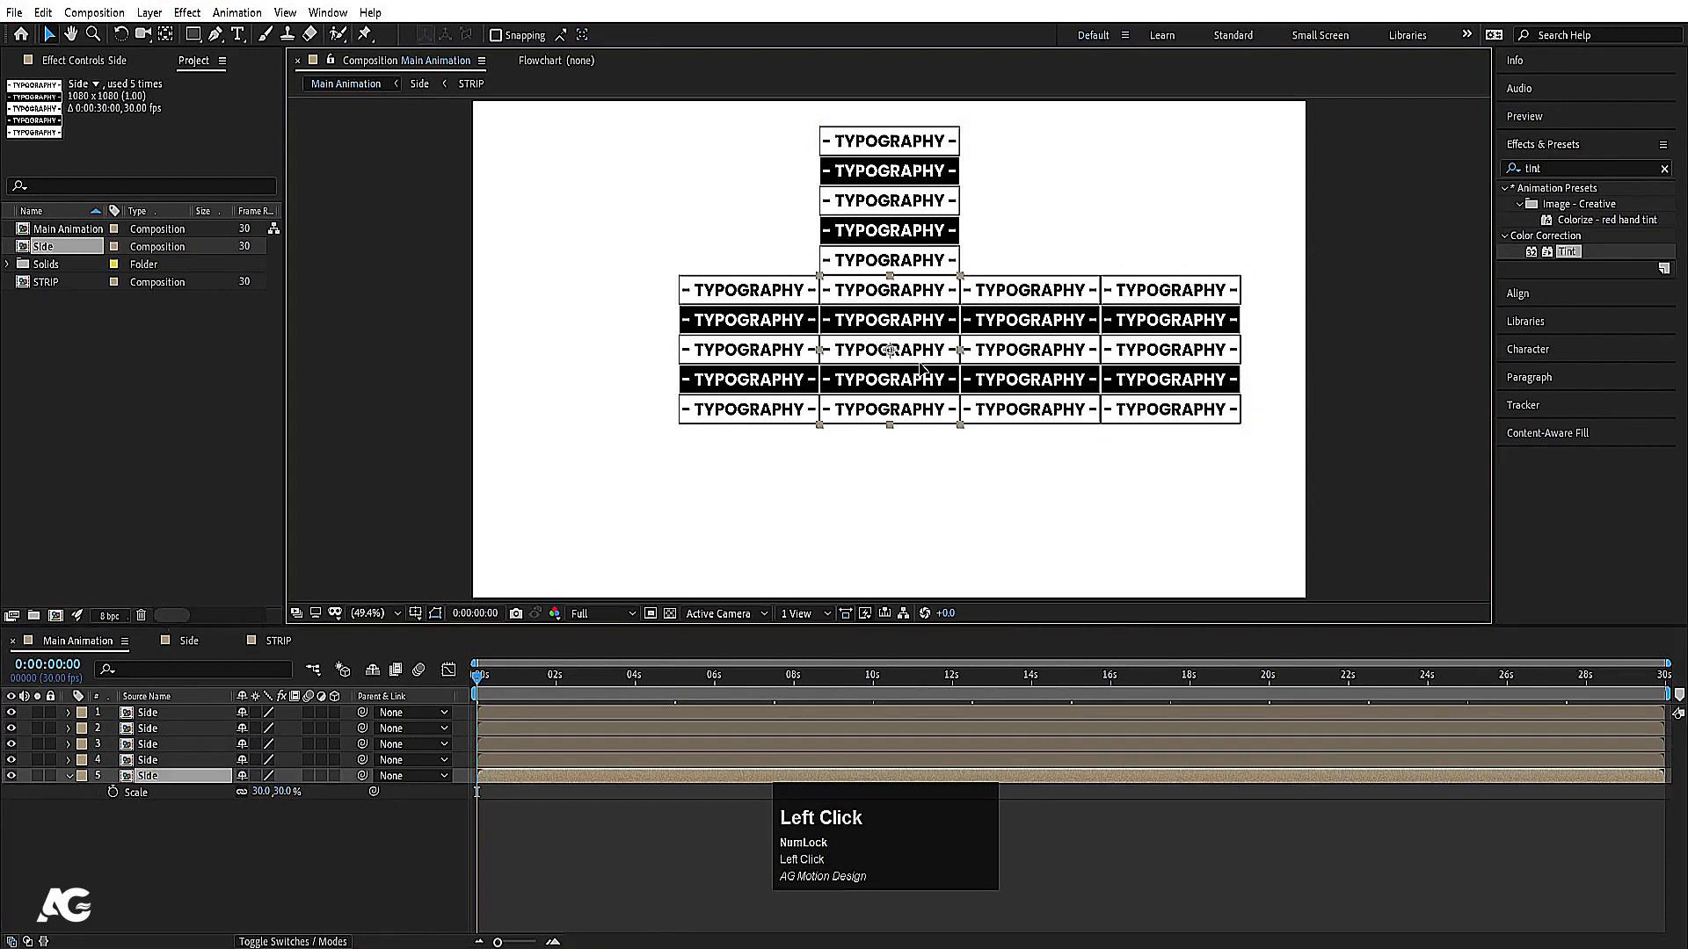
key("ctrl+d")
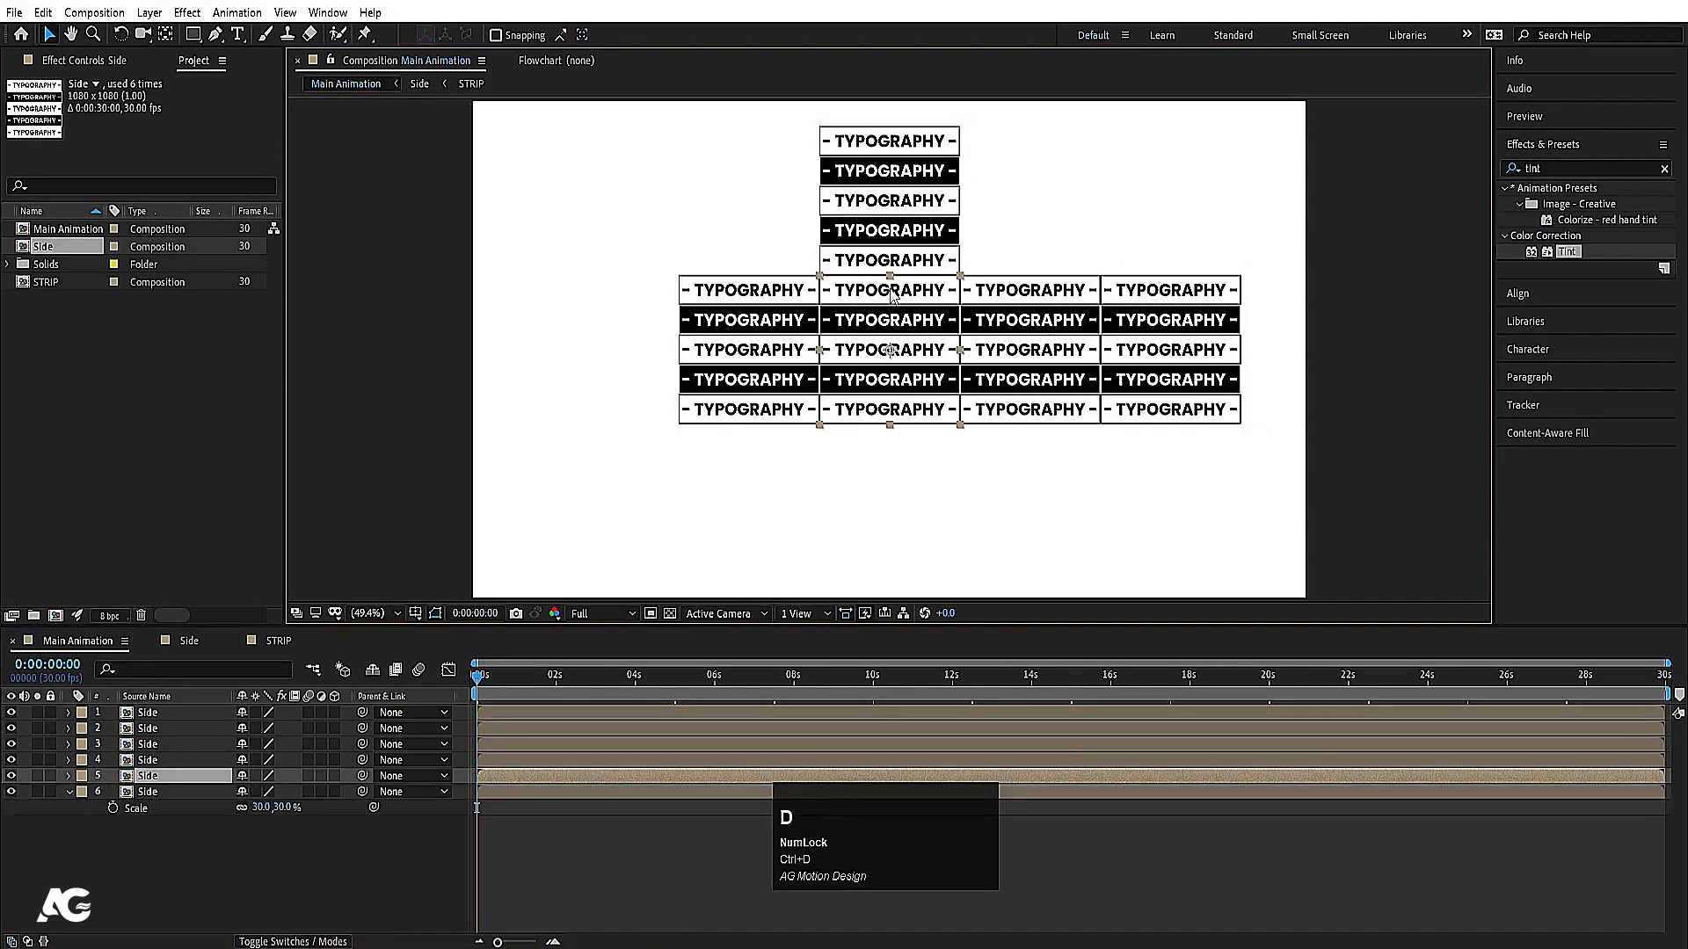
left_click_drag(893, 296, 895, 454)
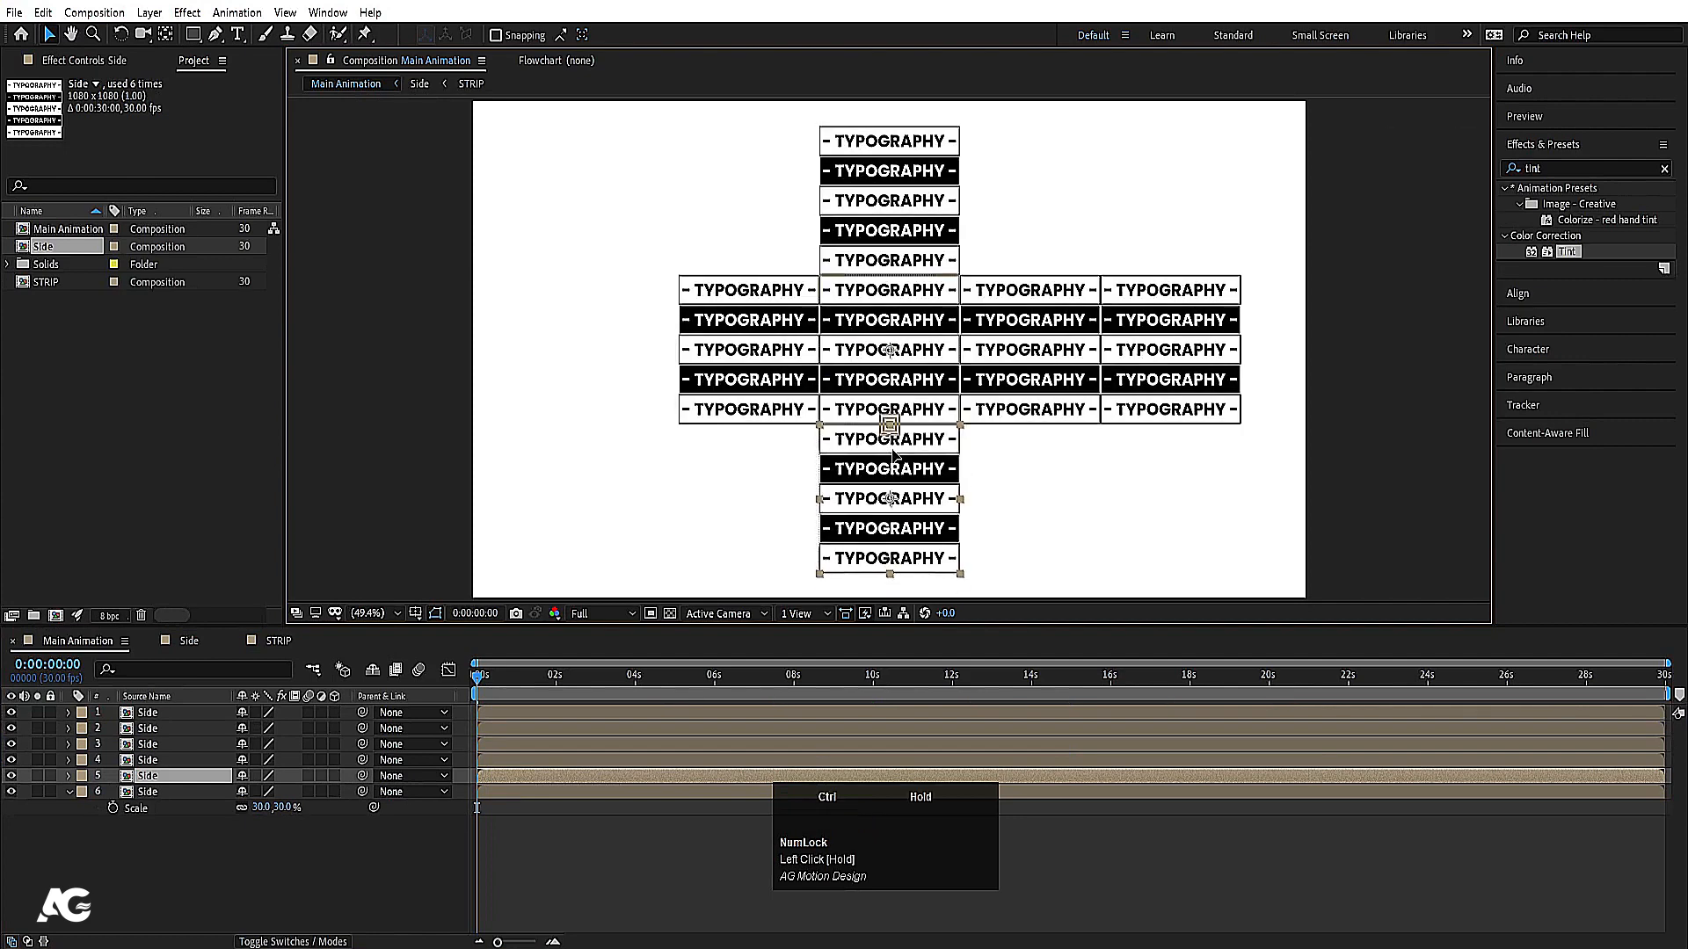
left_click(1188, 502)
left_click(937, 350)
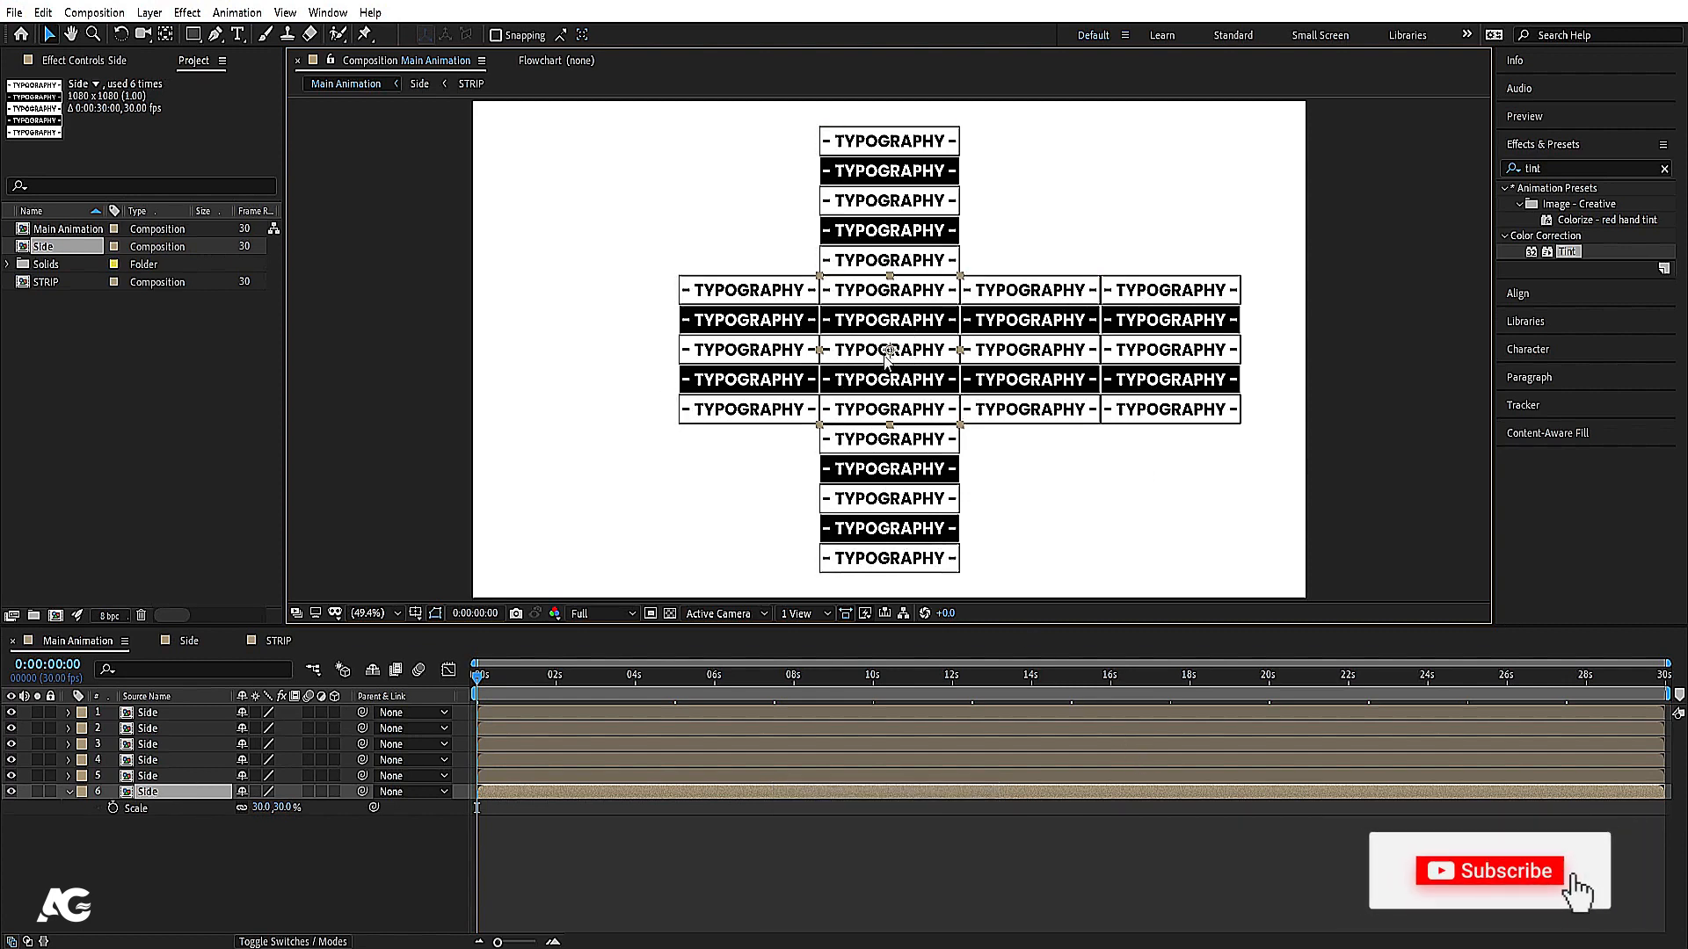
left_click(756, 385)
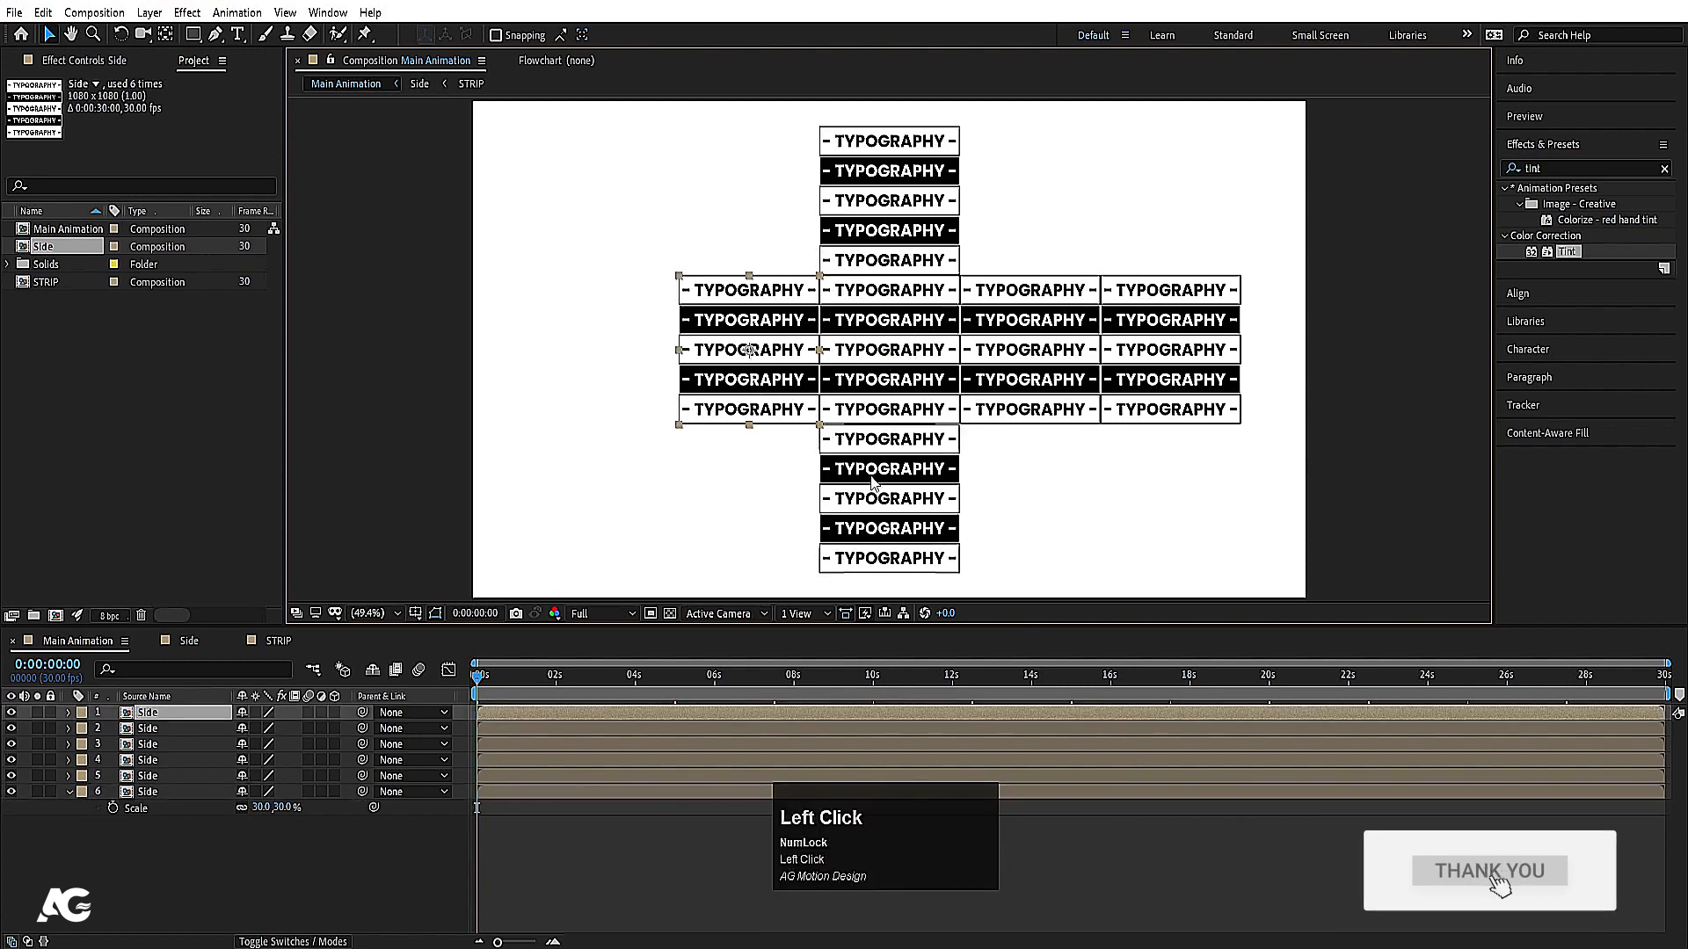
left_click(1055, 215)
Step: Move the anchor point of the upper face to its bottom edge and that of the left face to its right edge
left_click(918, 220)
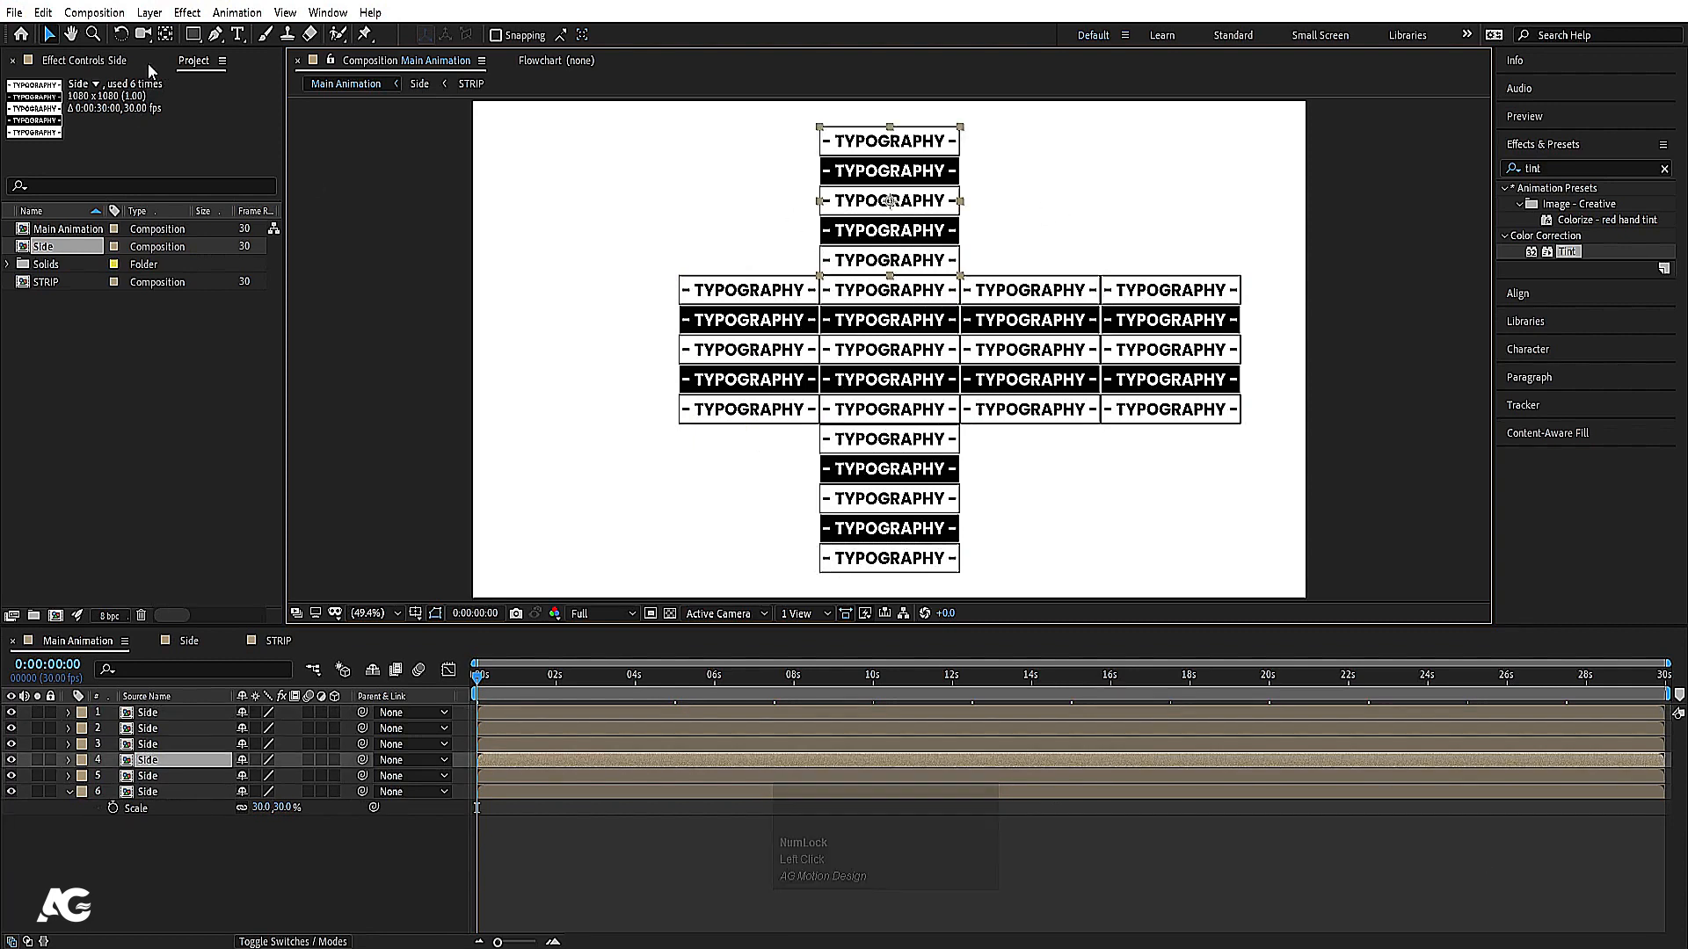
left_click(164, 35)
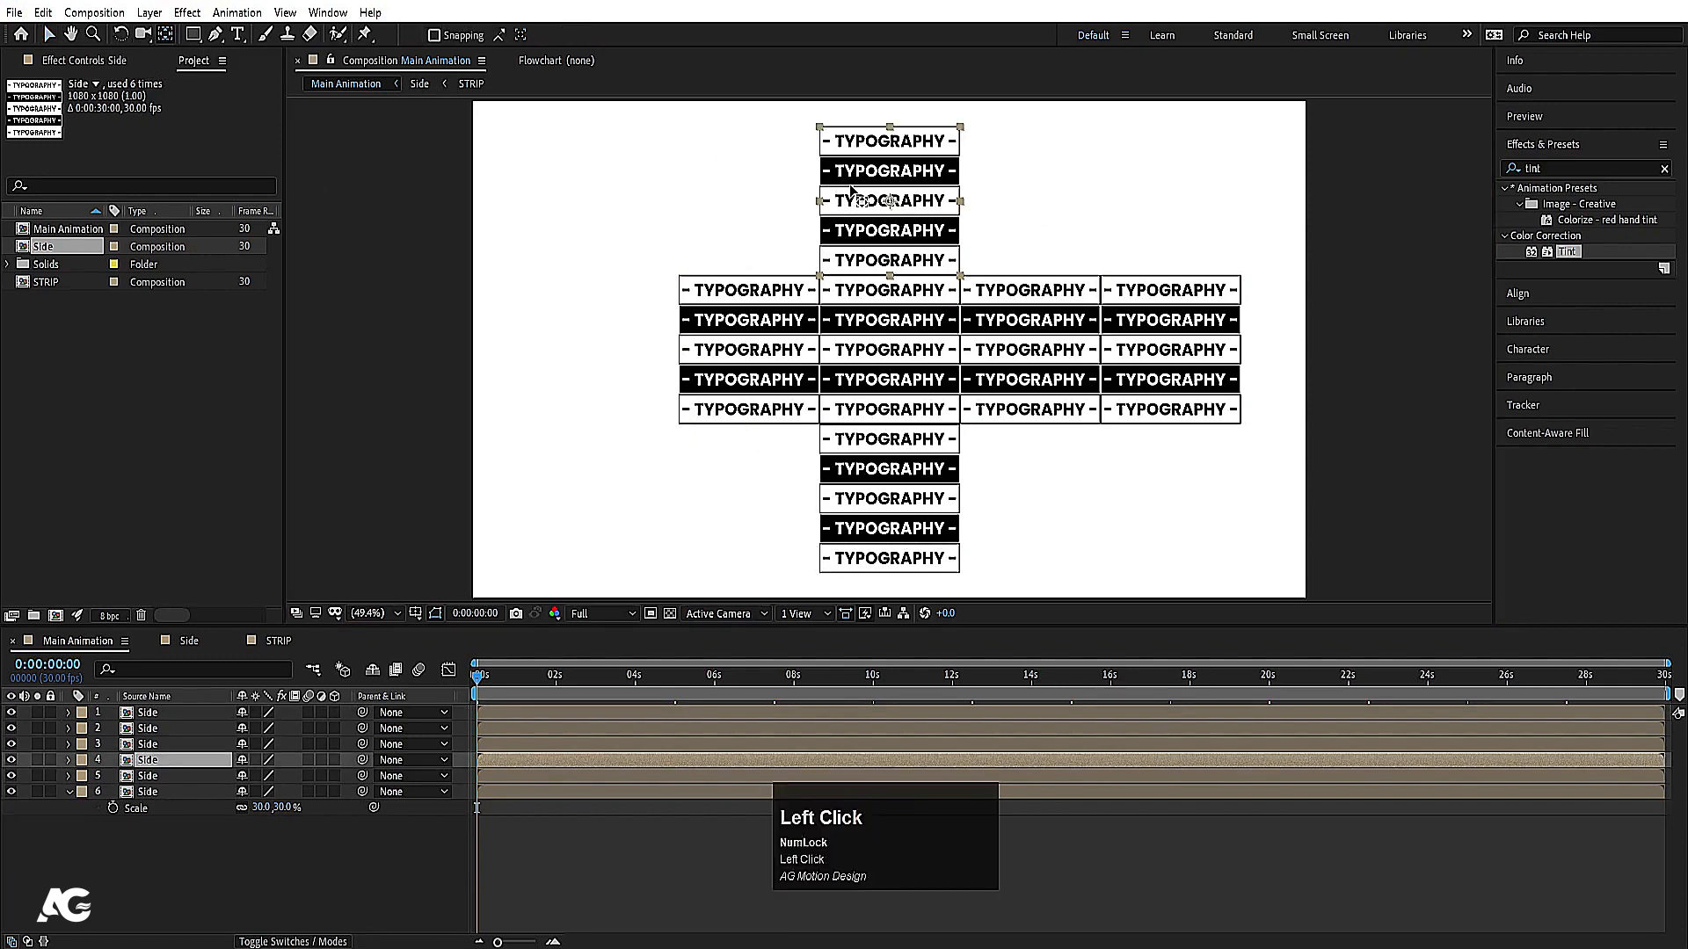
left_click_drag(891, 202, 903, 263)
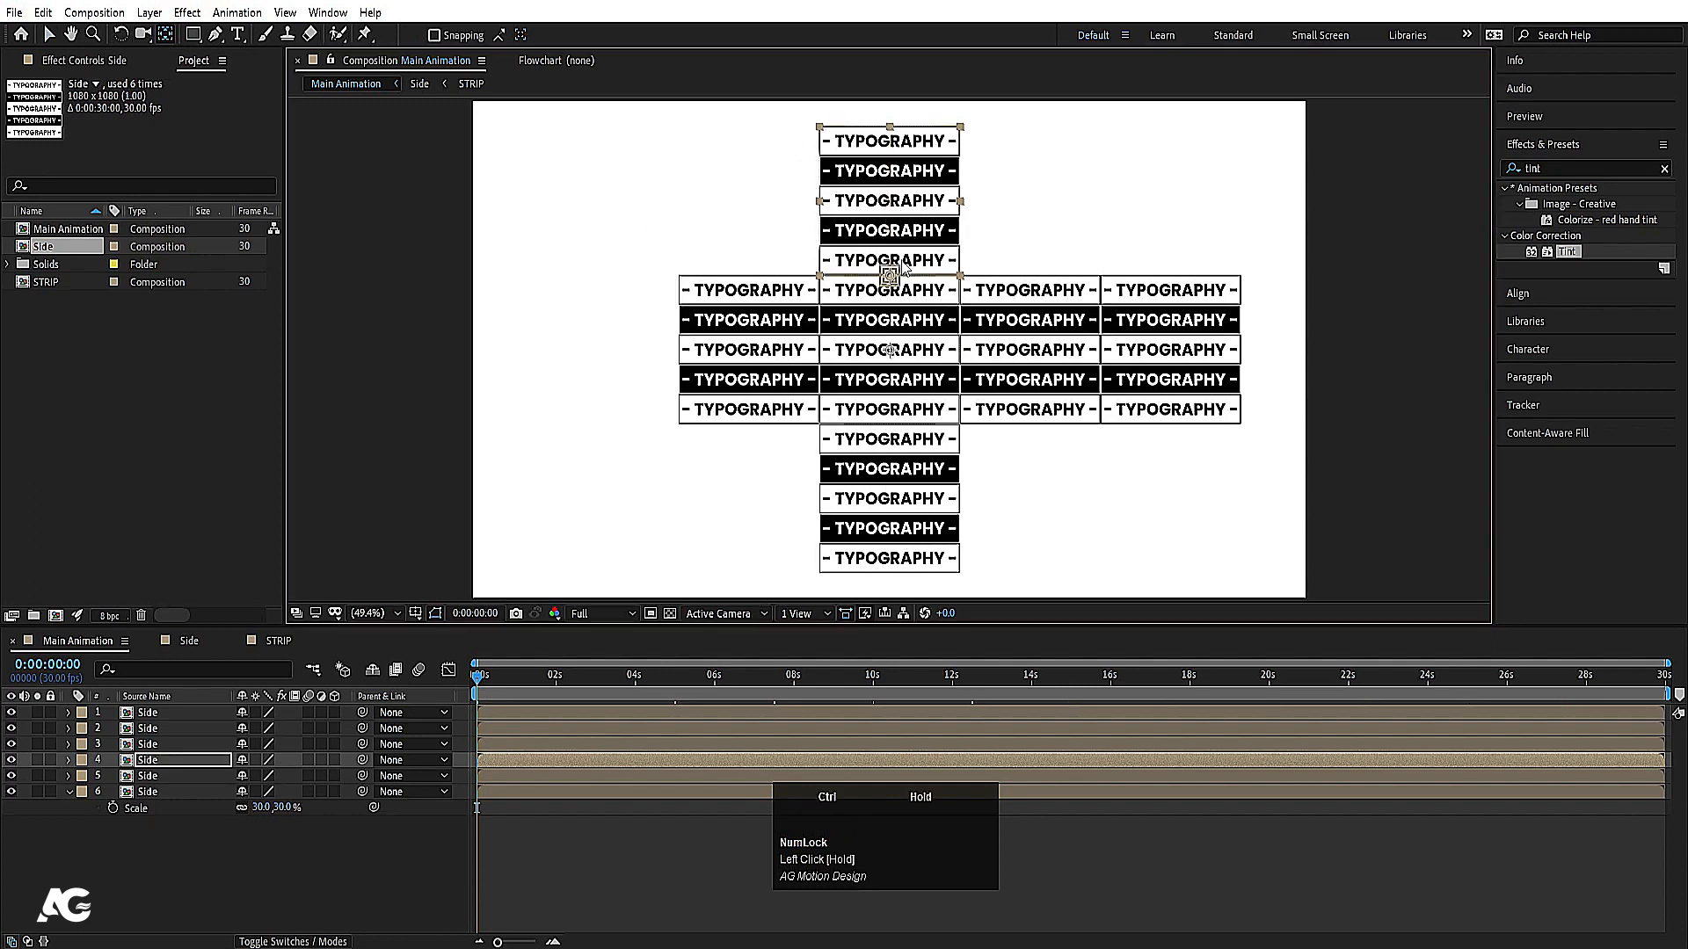
left_click(758, 369)
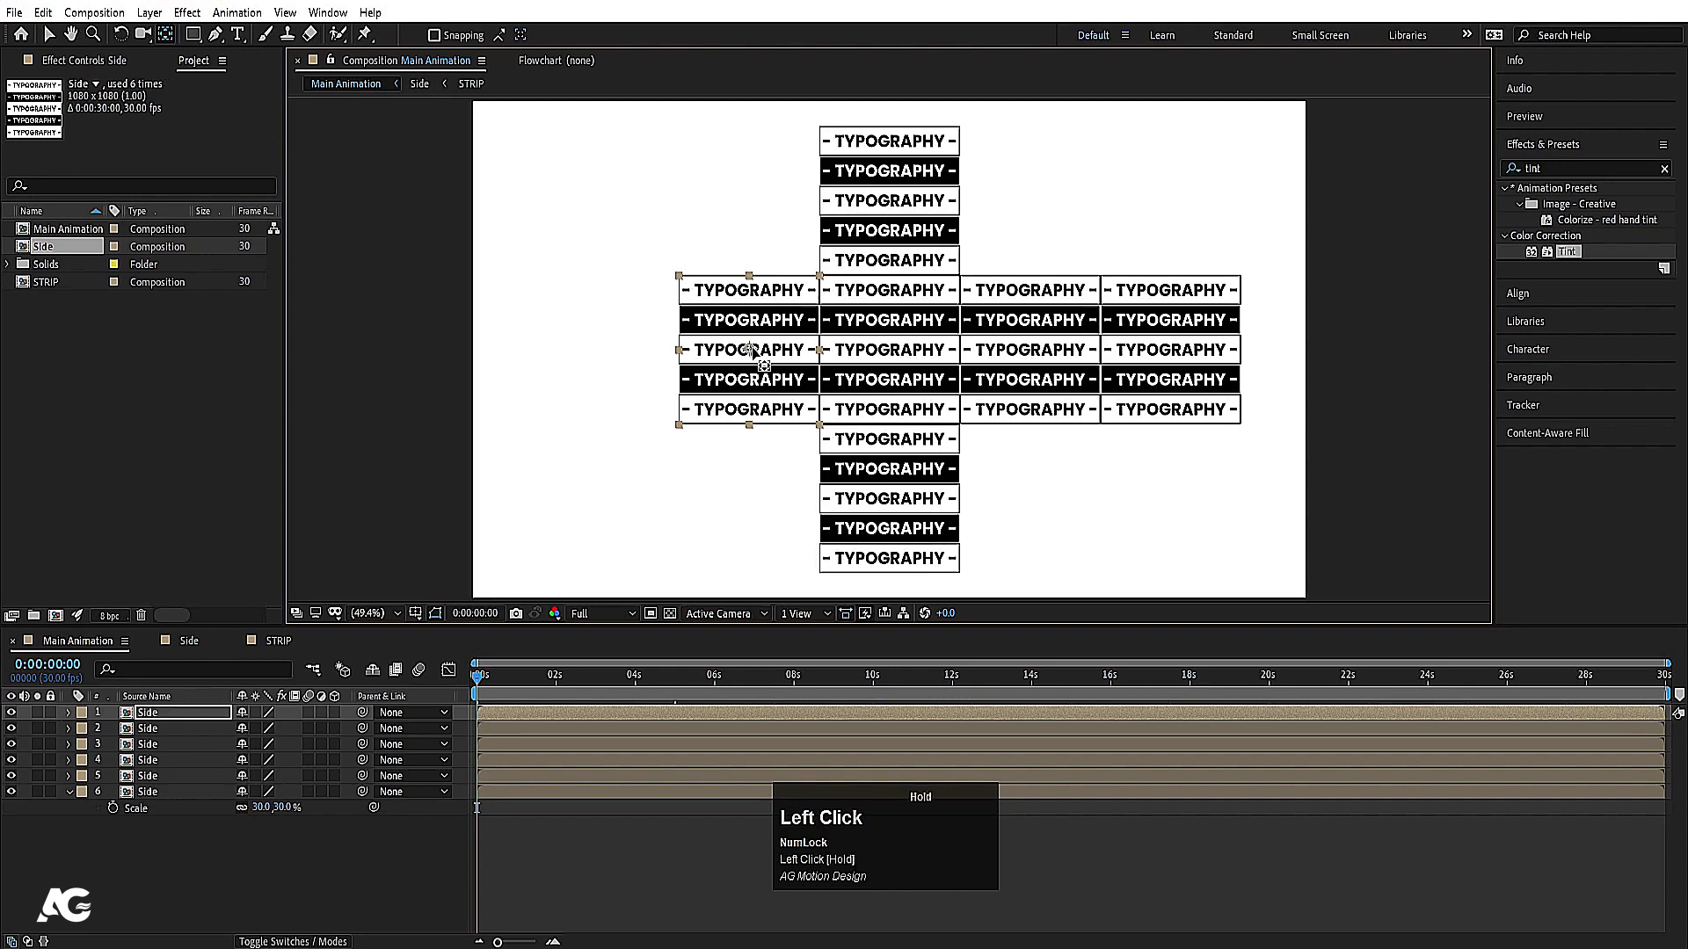
left_click_drag(750, 350, 817, 351)
Step: Move the anchor points of both faces right of the centre to their own left edges
left_click(1038, 352)
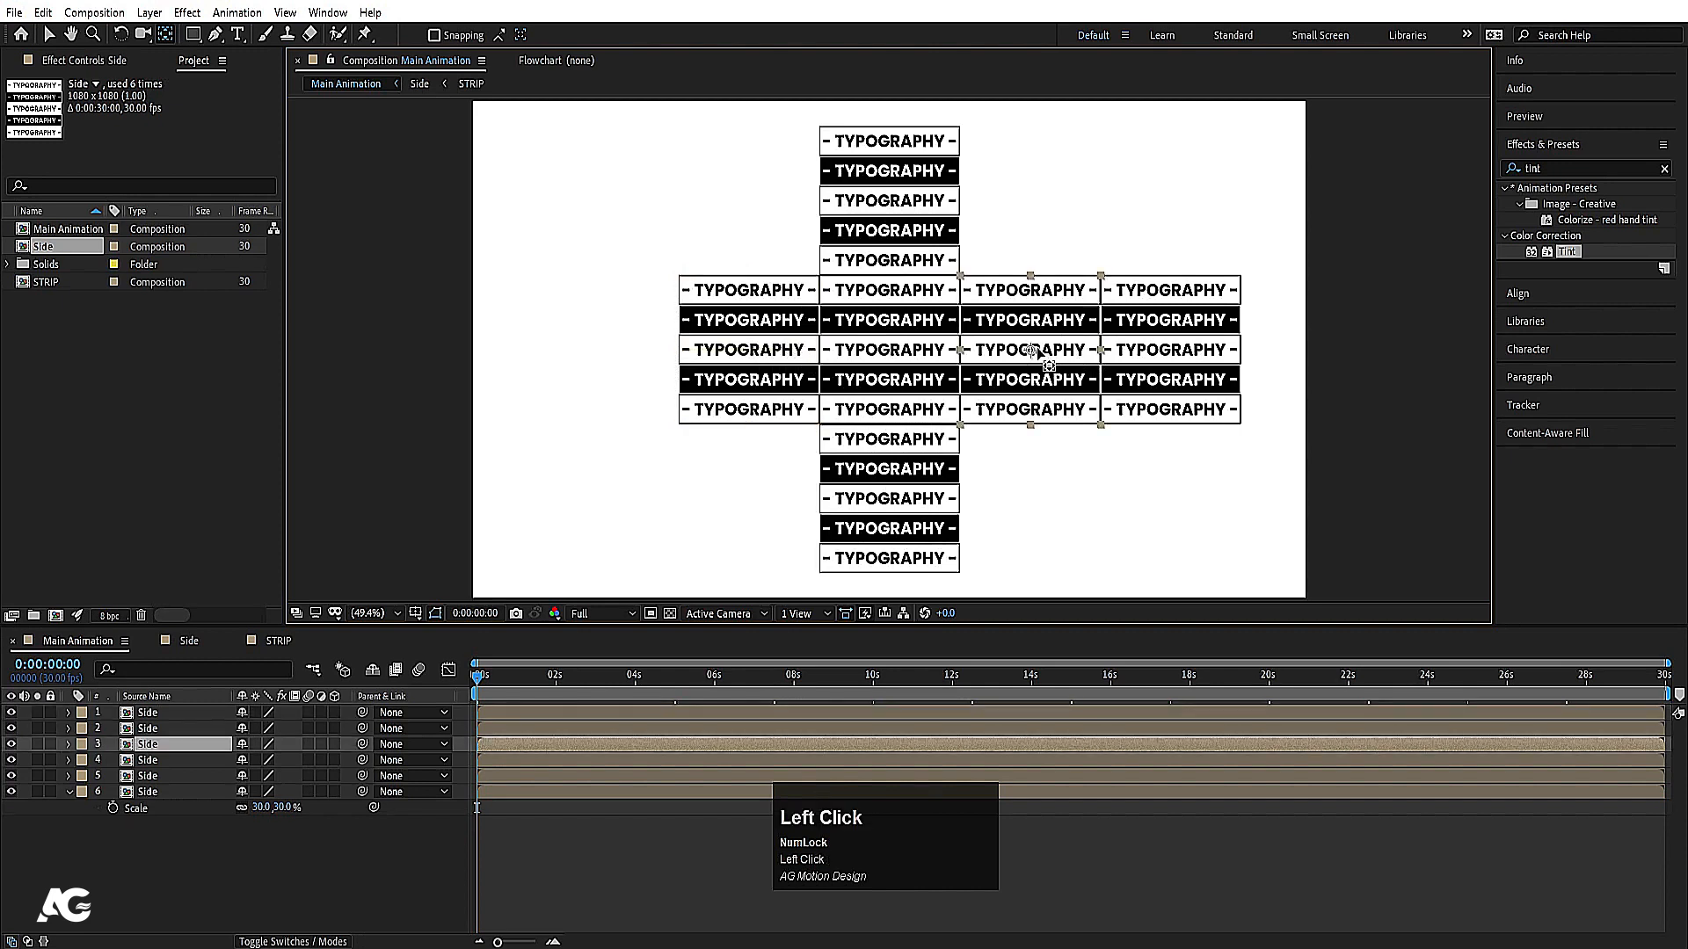
left_click_drag(1034, 351, 960, 350)
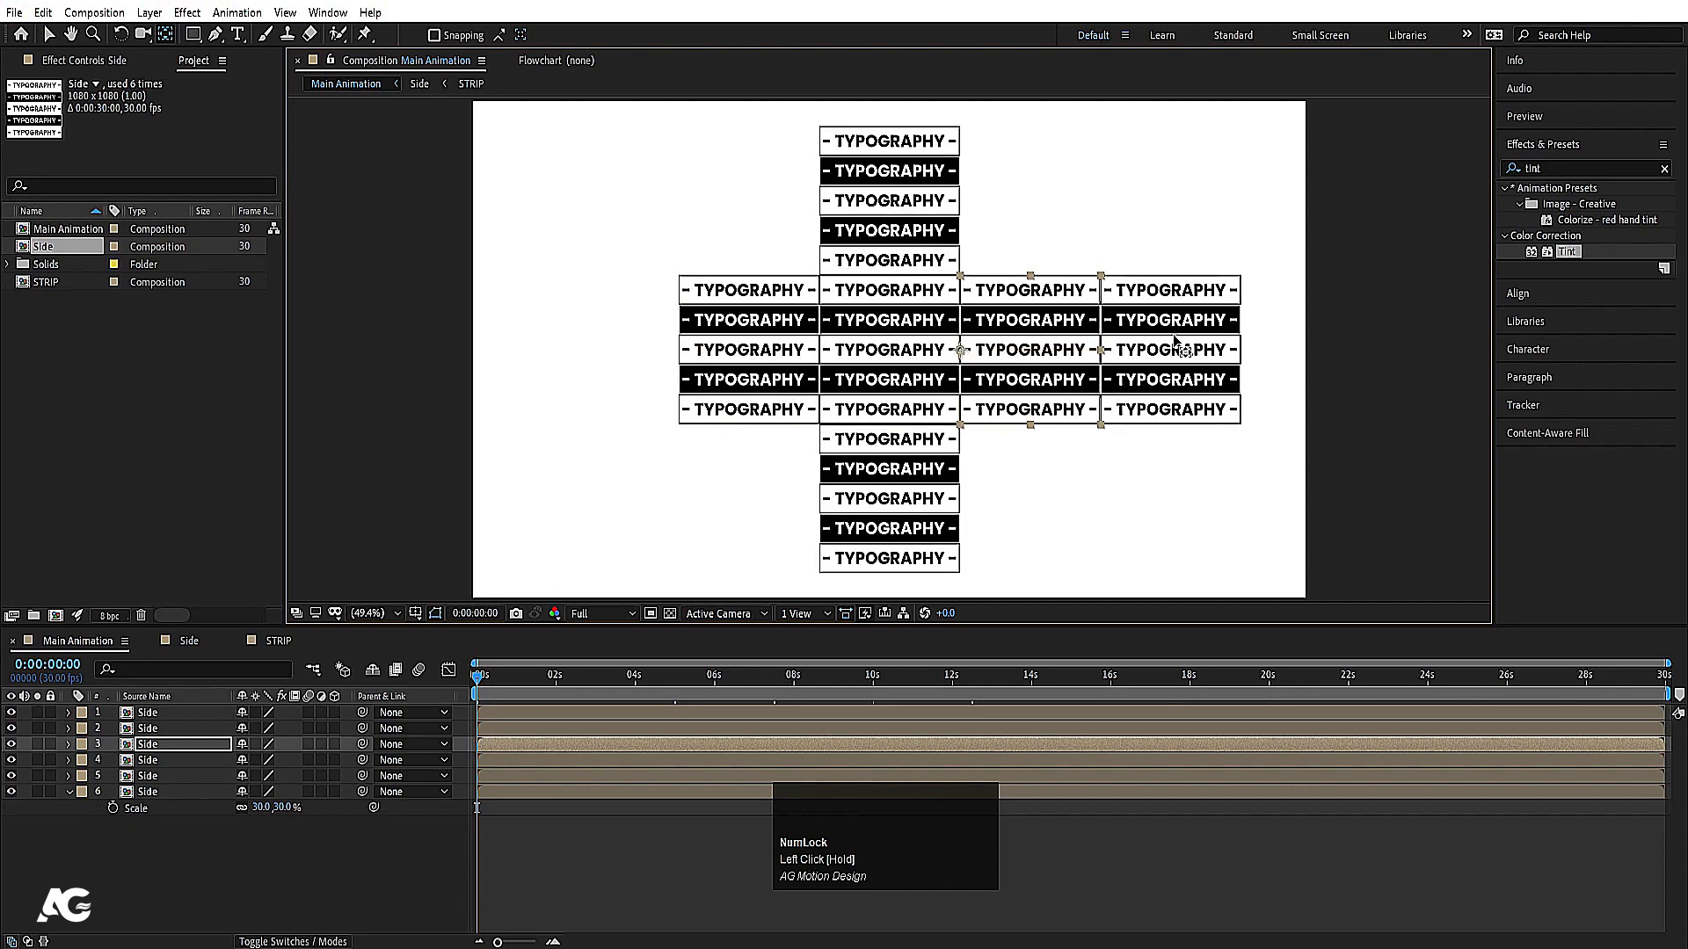
left_click(1176, 346)
left_click_drag(1171, 350, 1101, 350)
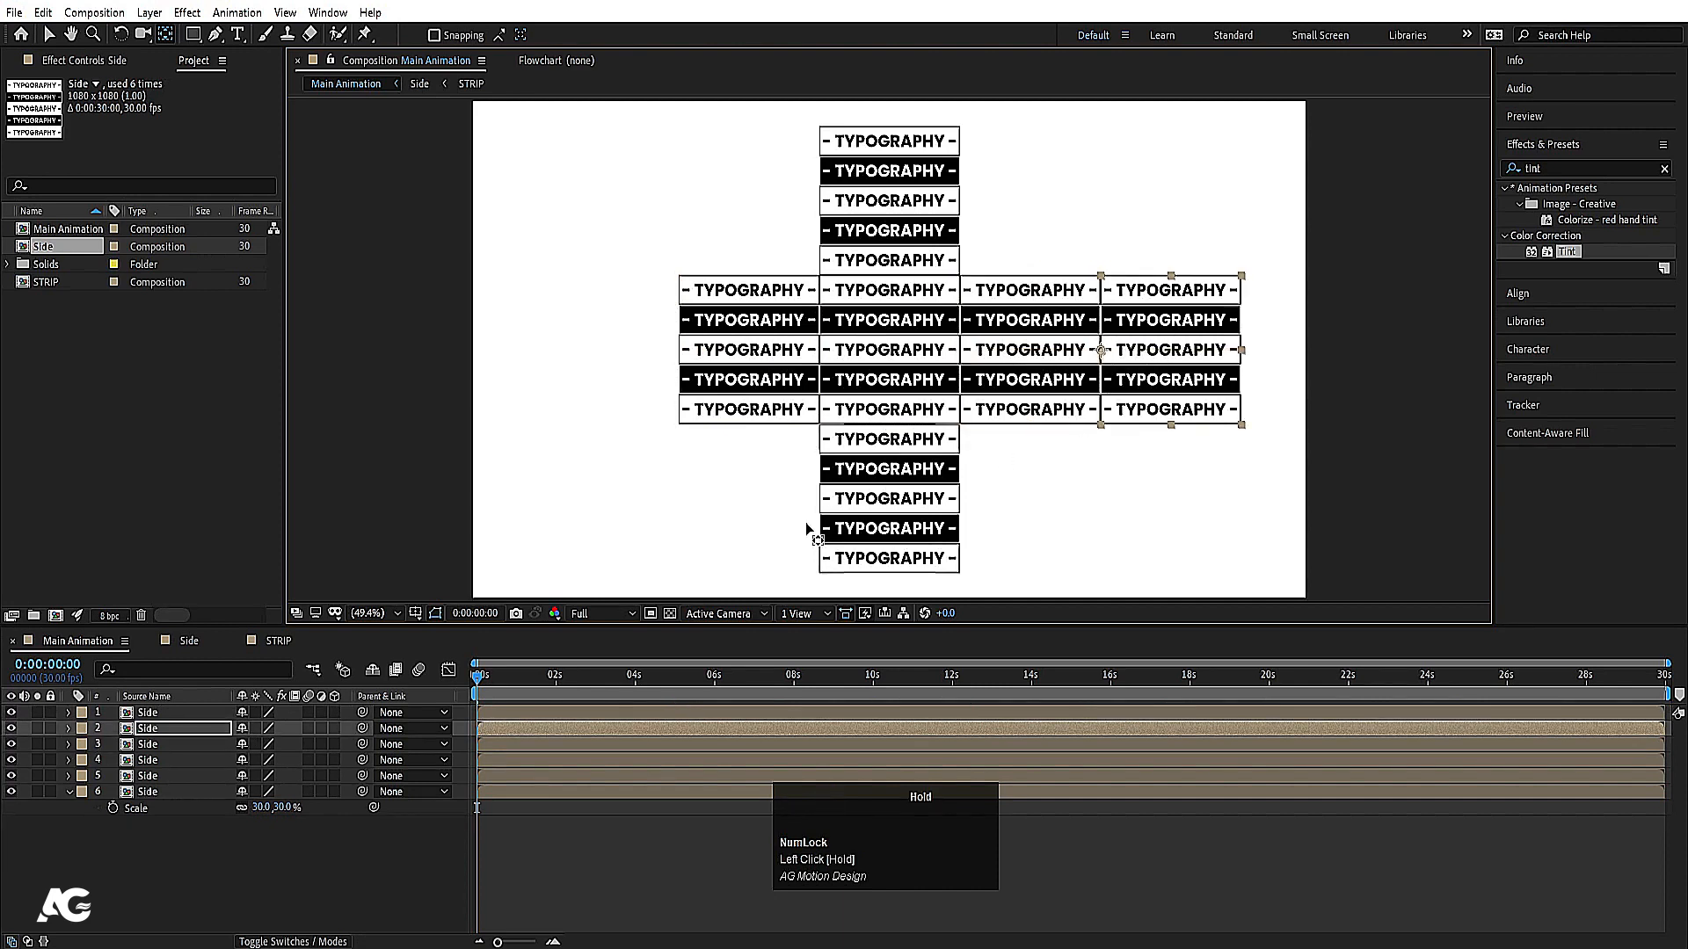
Step: Move the anchor point of the face beneath the centre to its top edge
left_click(806, 523)
left_click(883, 514)
left_click_drag(890, 499, 890, 426)
left_click(1035, 387)
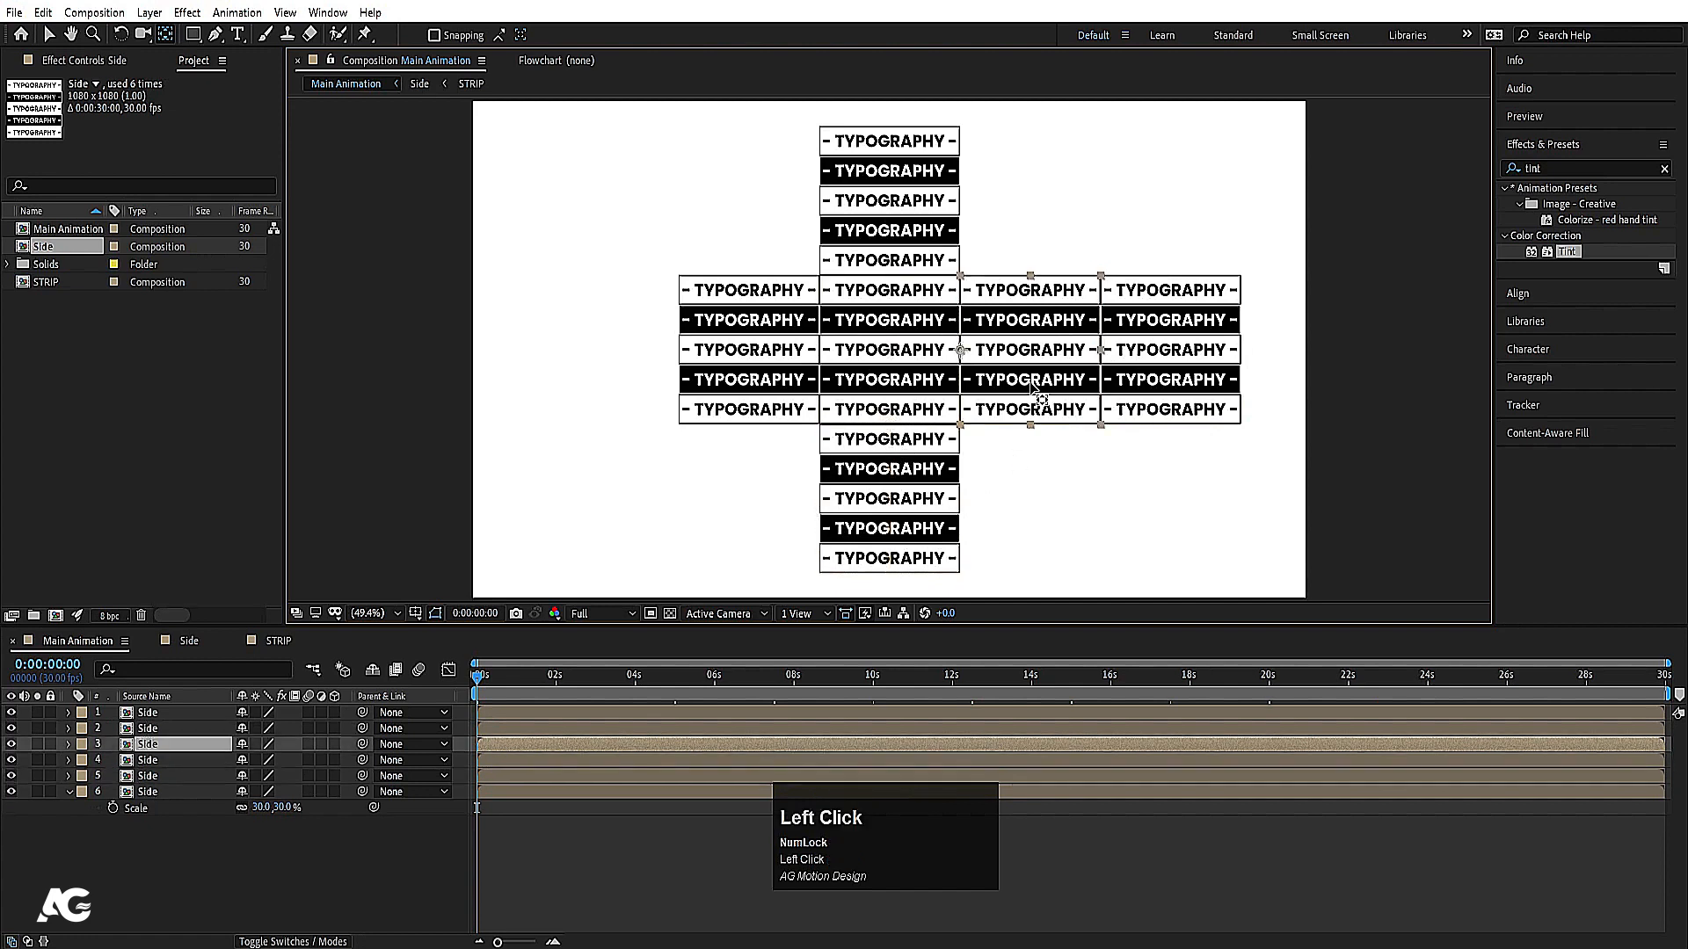
left_click(901, 409)
left_click(765, 385)
left_click(906, 236)
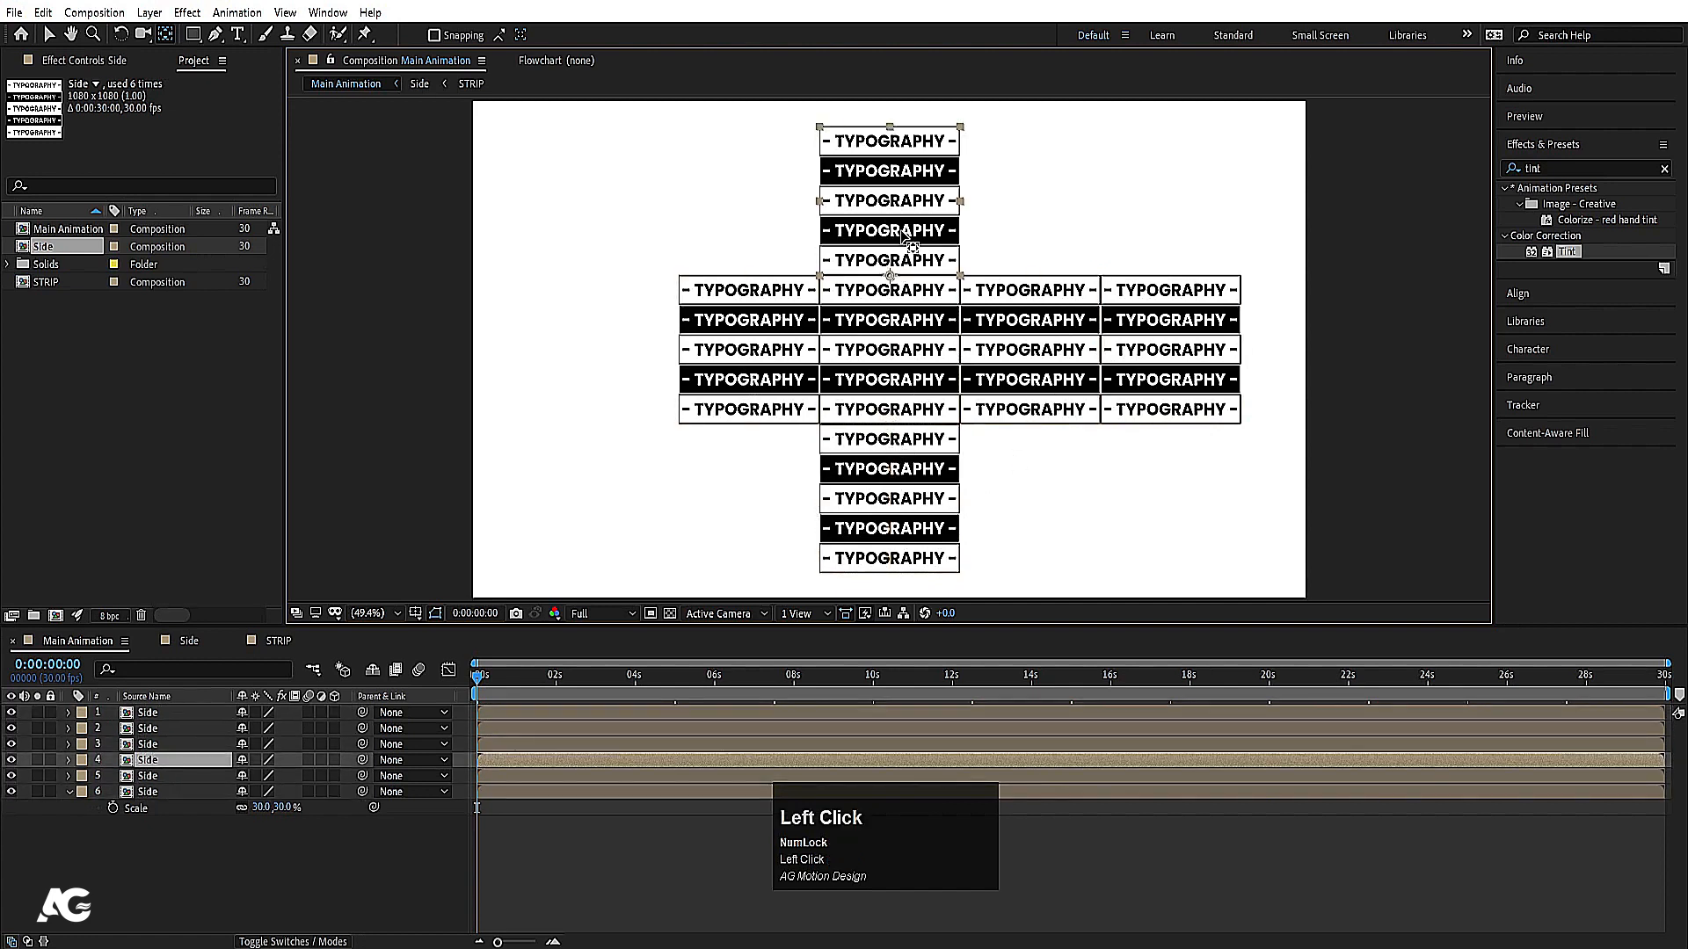
left_click(1079, 350)
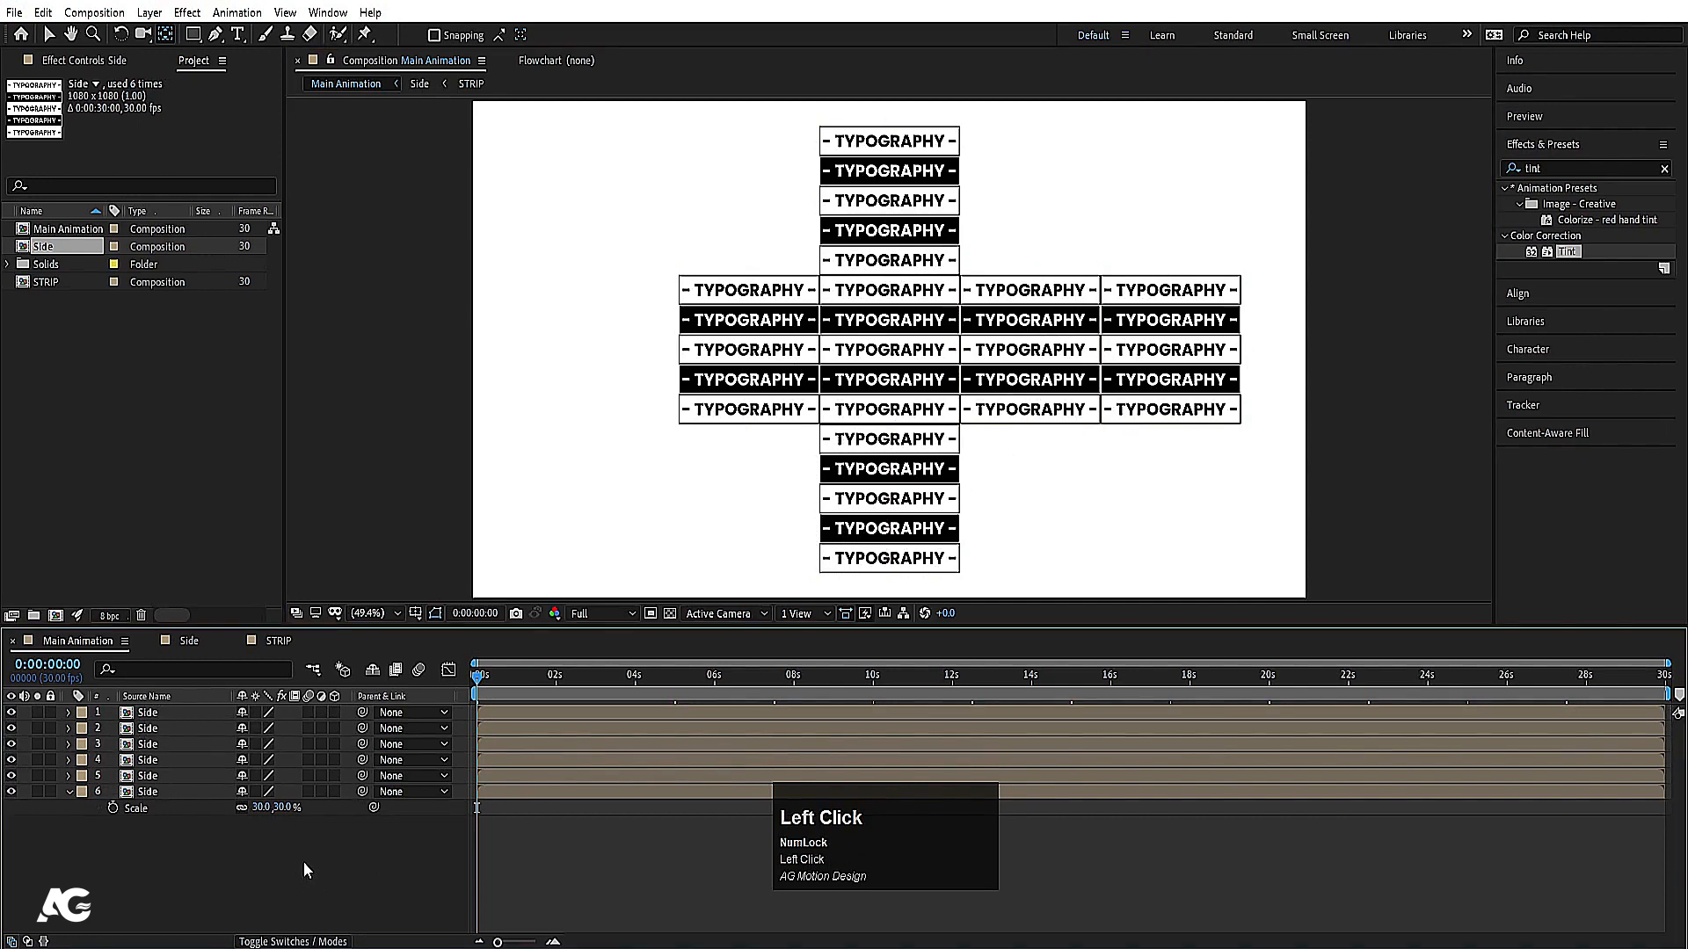
Step: Rename the centre face's Side layer as middle
left_click(887, 373)
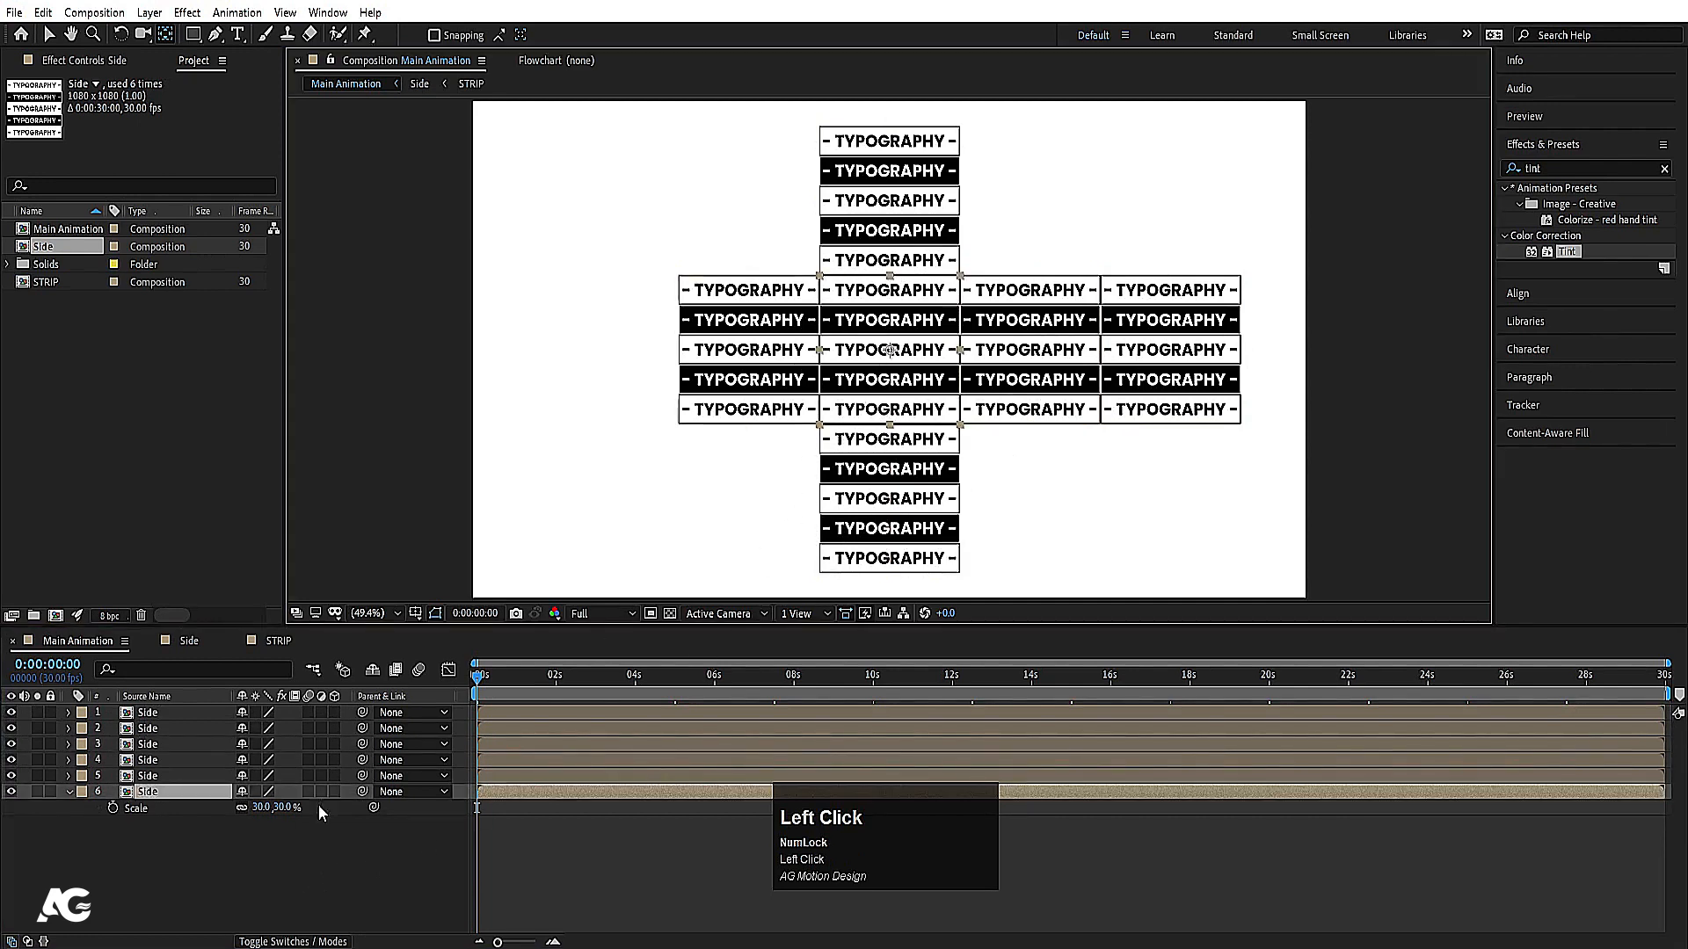
key("Return")
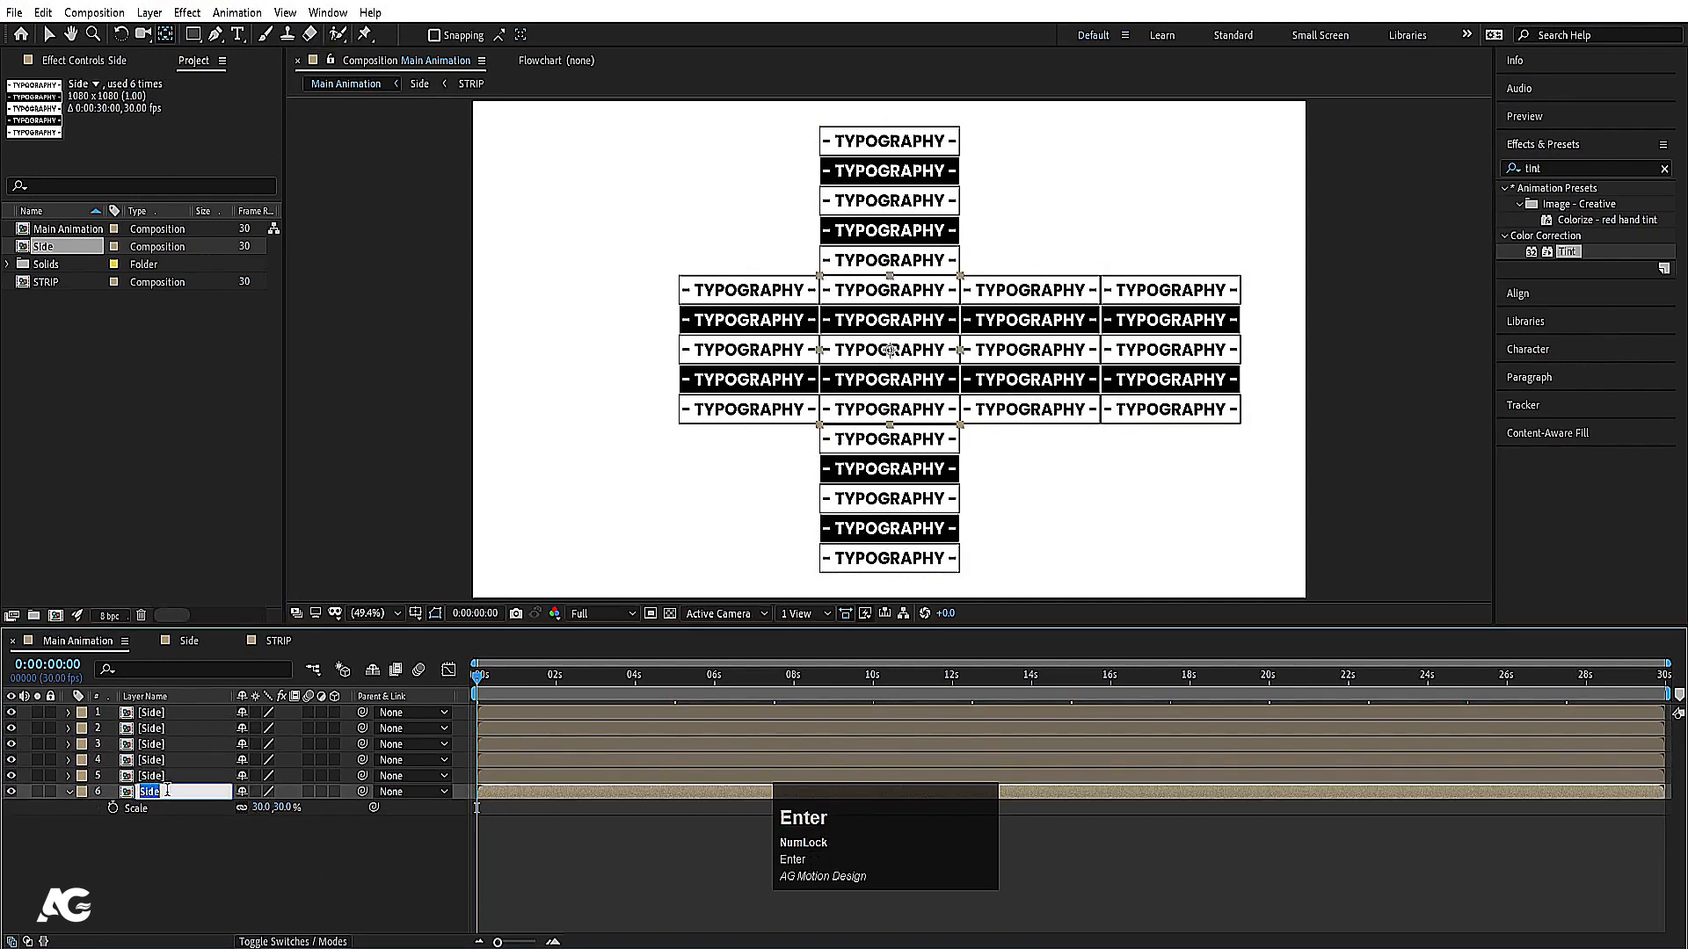
type("middkl")
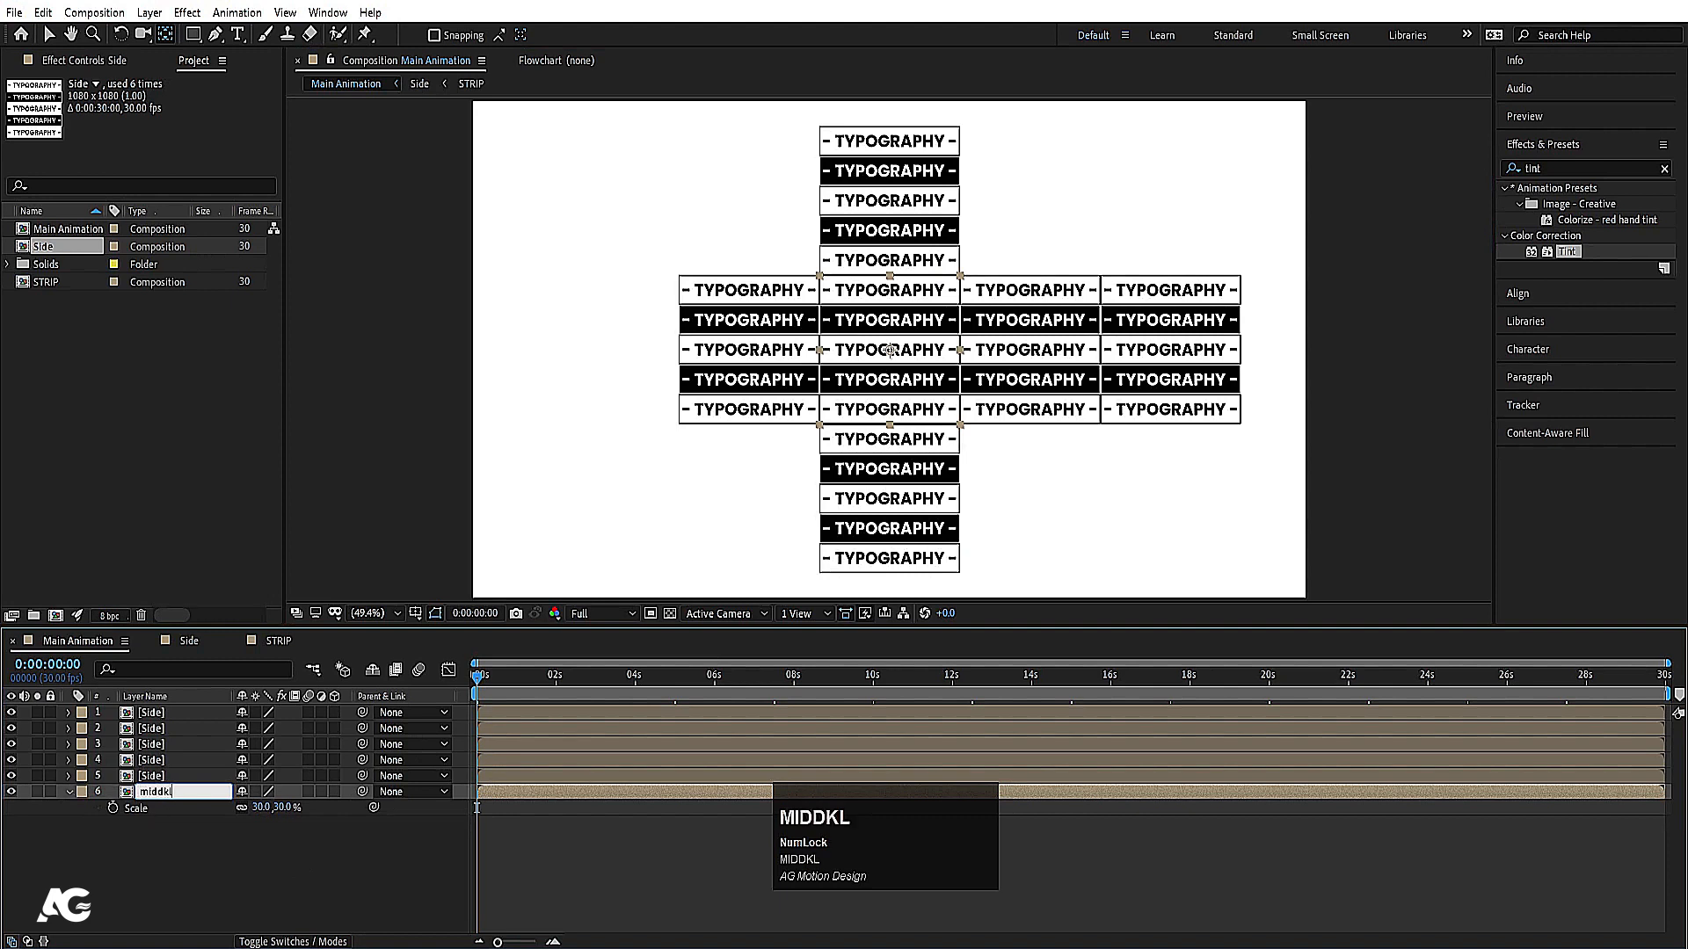
key("BackSpace")
key("BackSpace")
type("le")
key("Return")
Step: Rename the Side layer above the centre as top
left_click(863, 235)
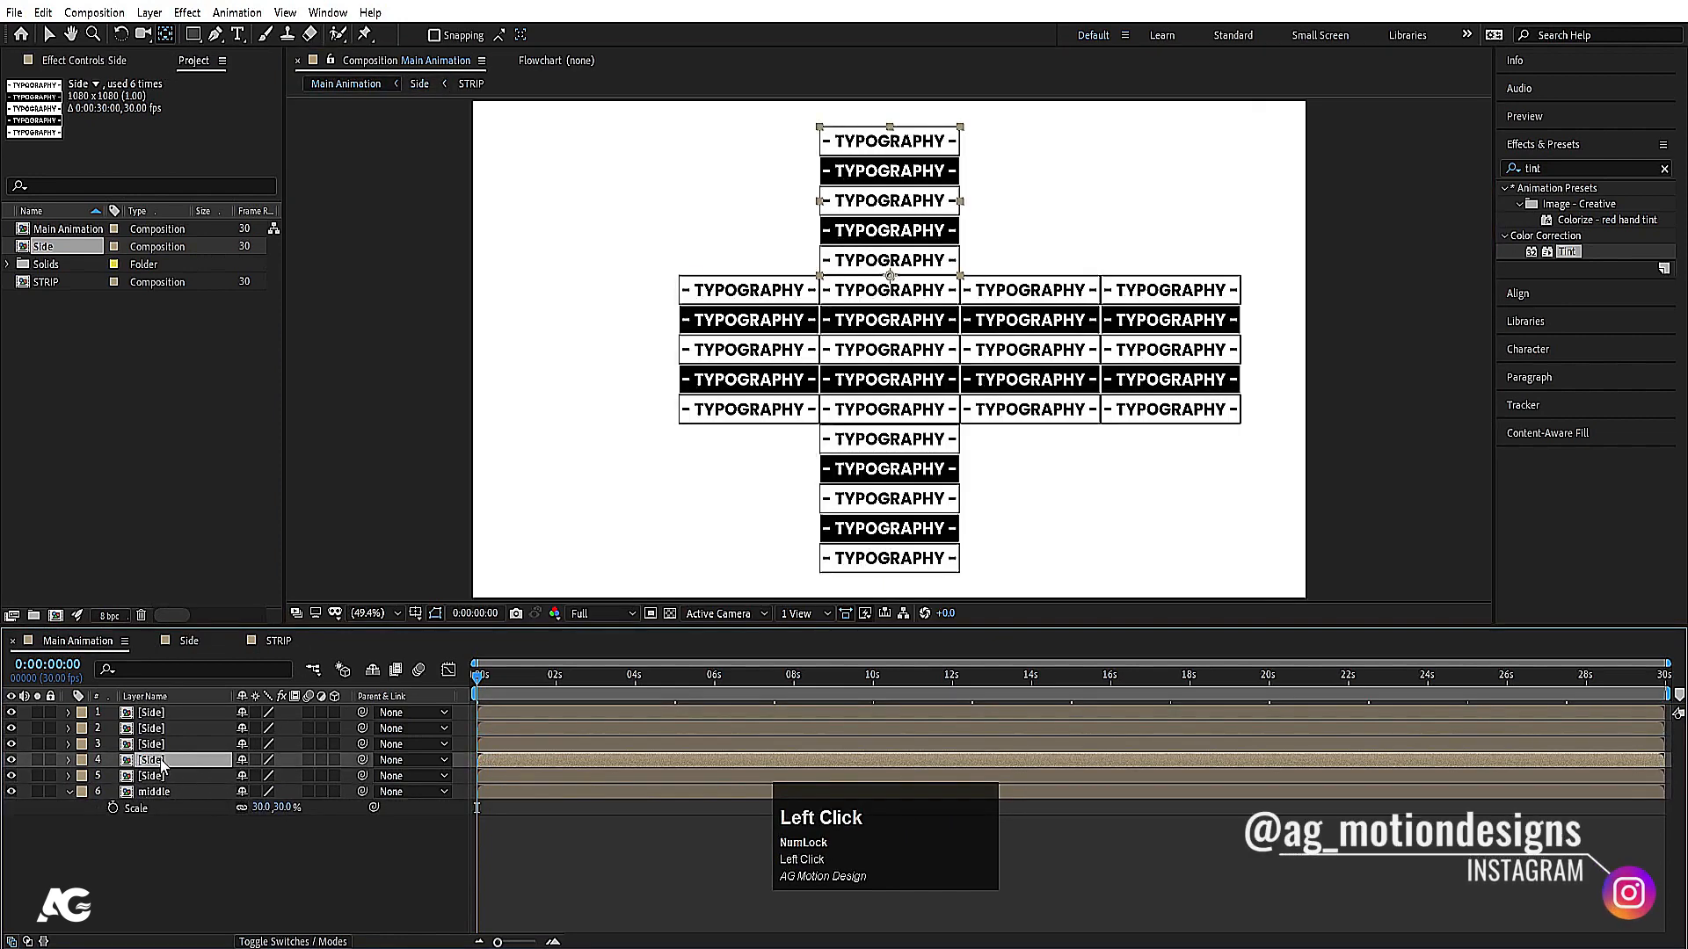
key("Return")
type("to")
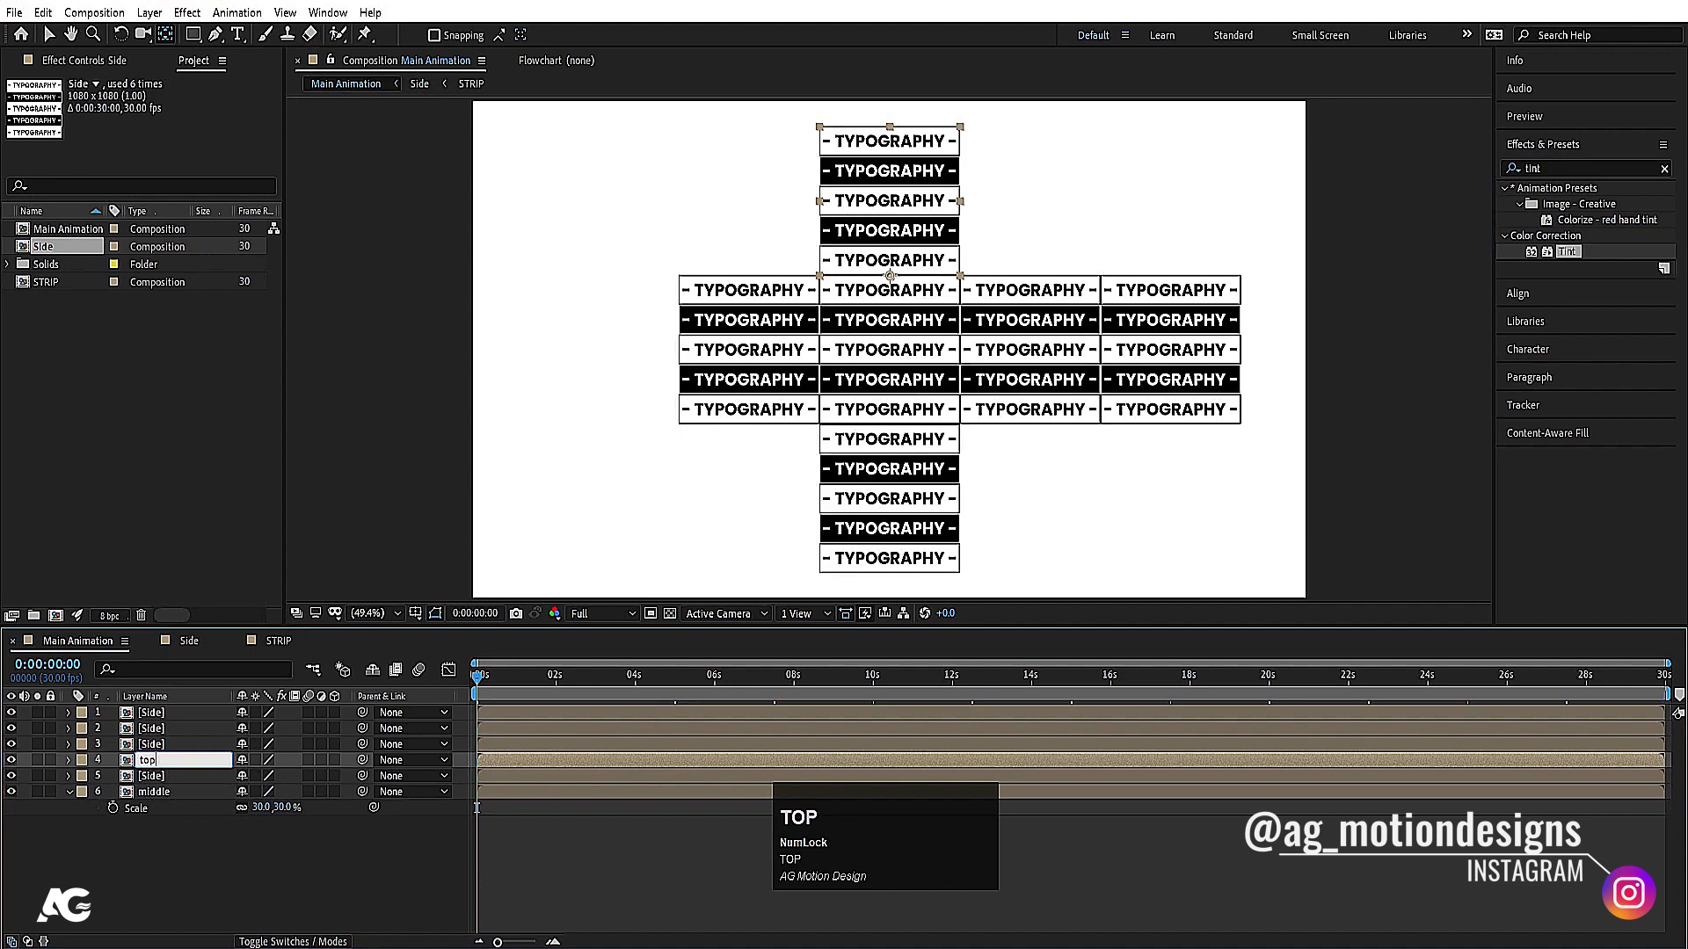
type("p")
key("Return")
Step: Rename the Side layer left of the centre as left
left_click(690, 342)
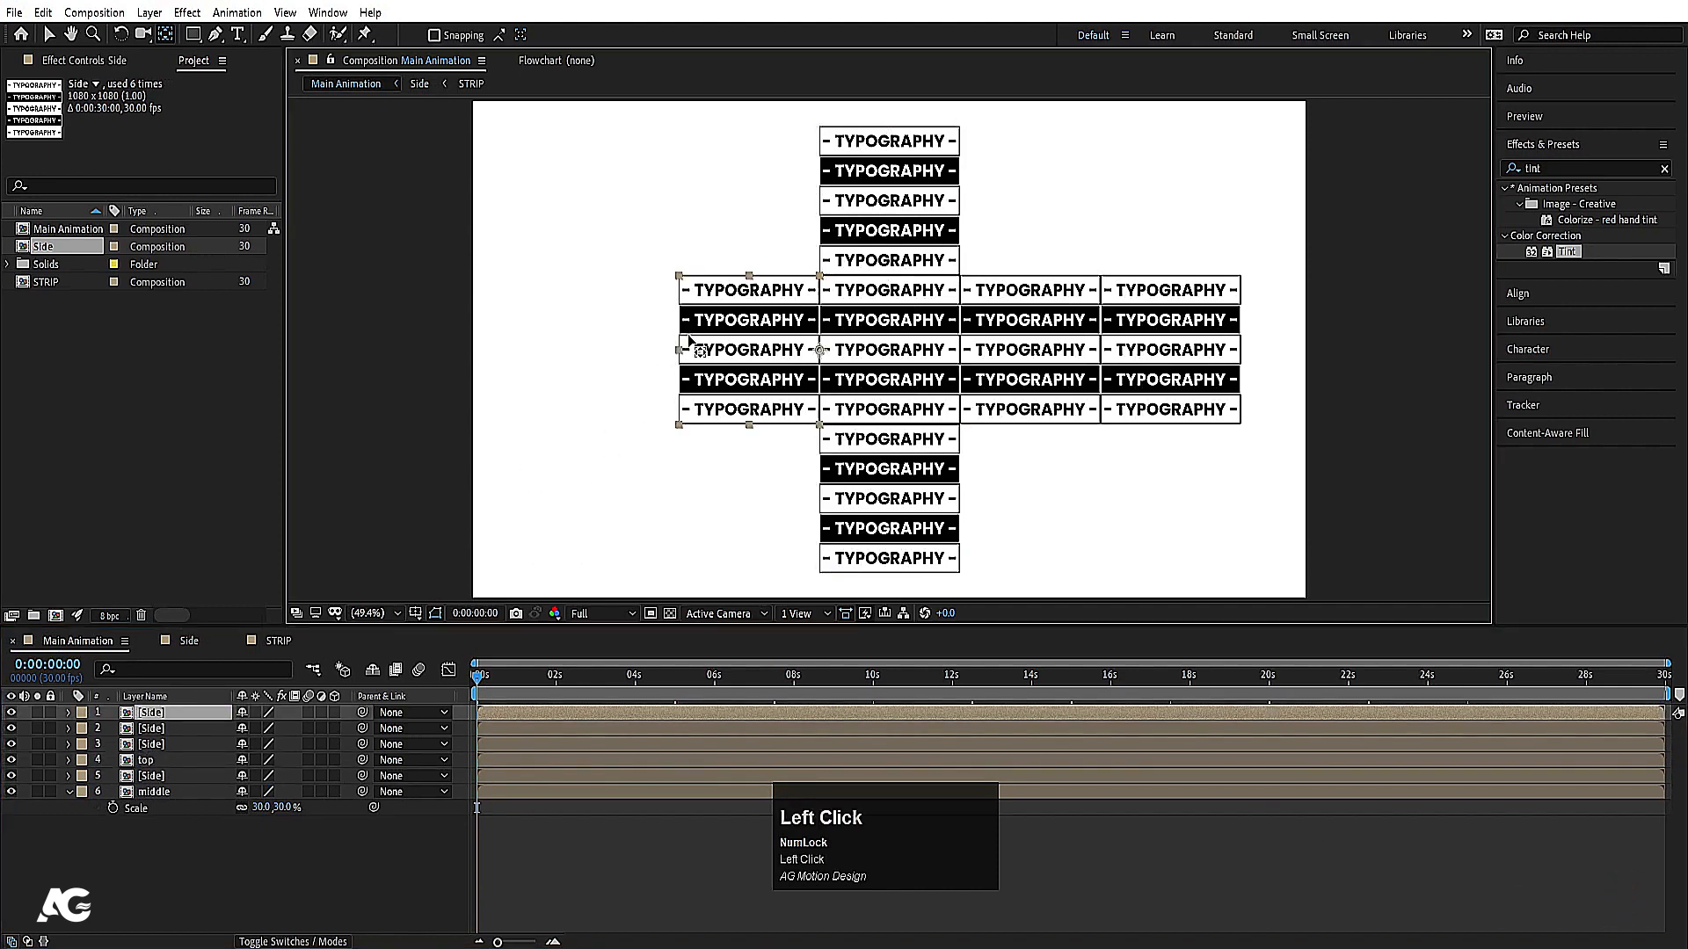
key("Return")
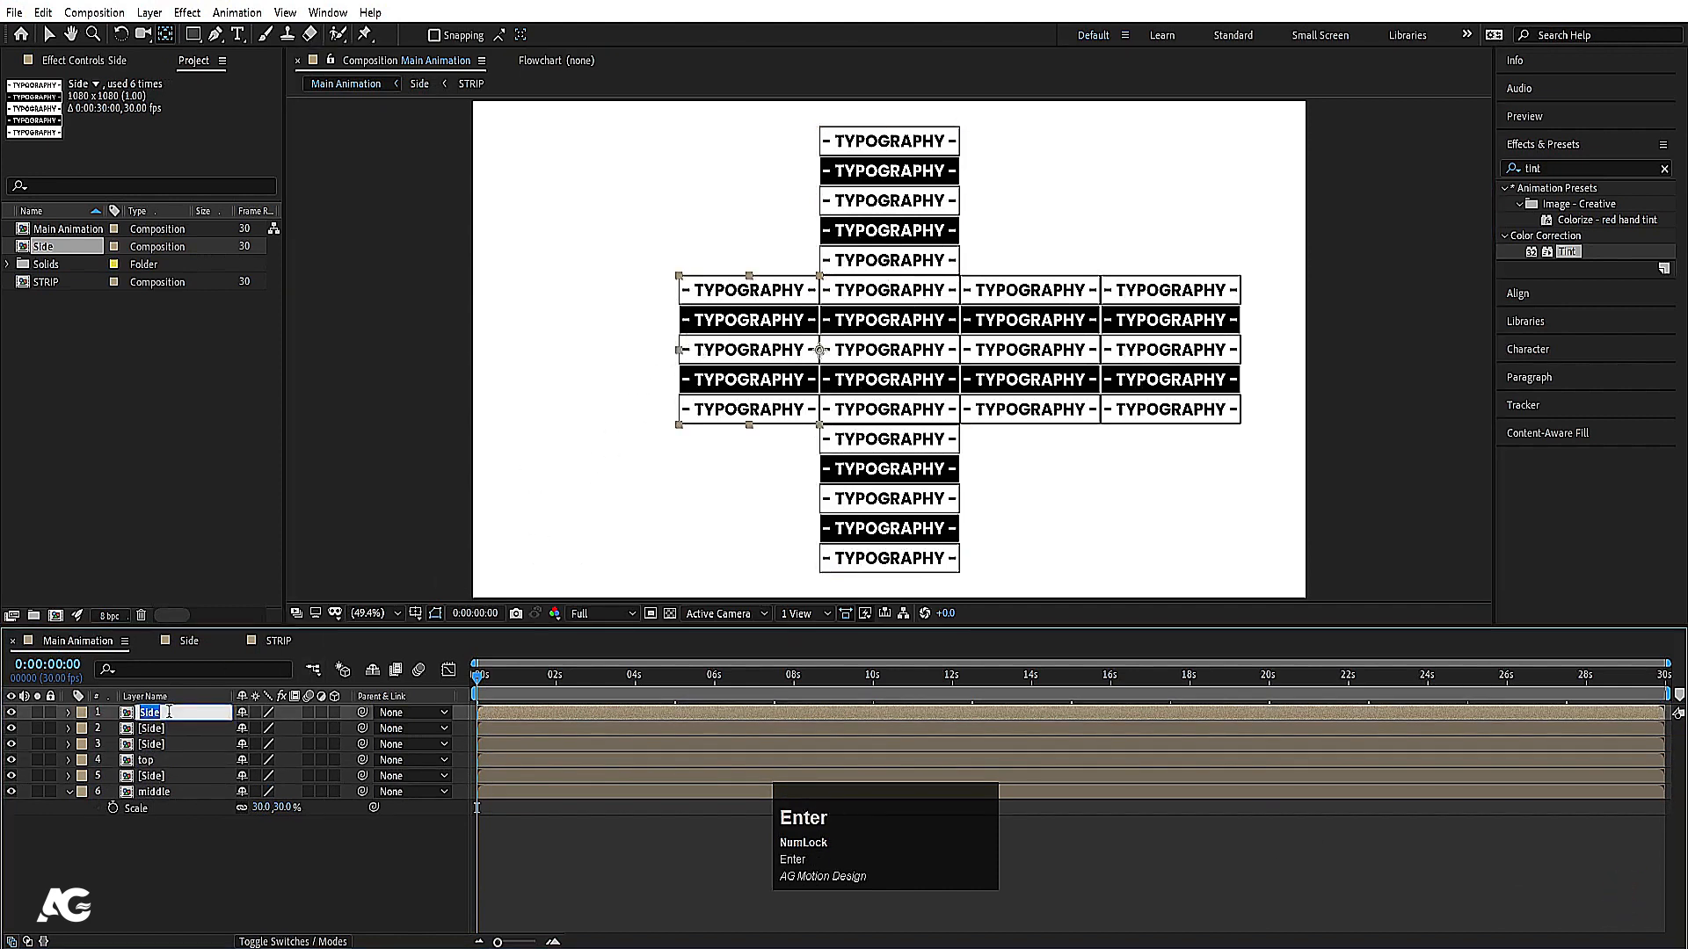
type("left")
key("Return")
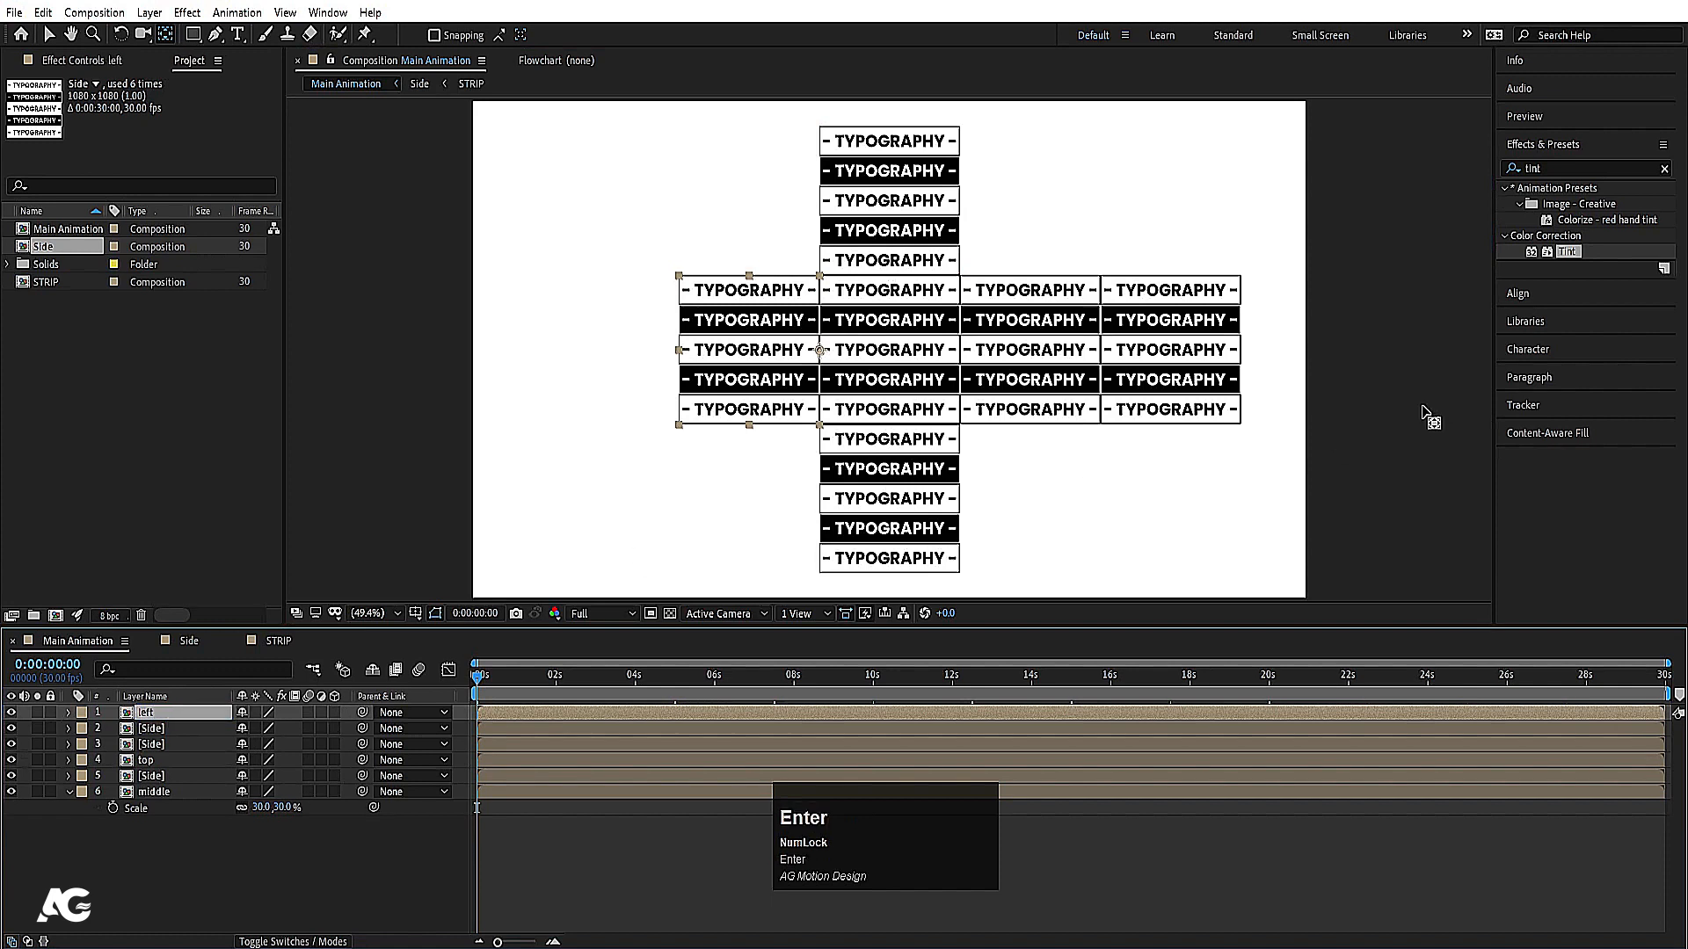
Step: Rename the Side layer directly right of the centre as right and copy that name
left_click(1059, 352)
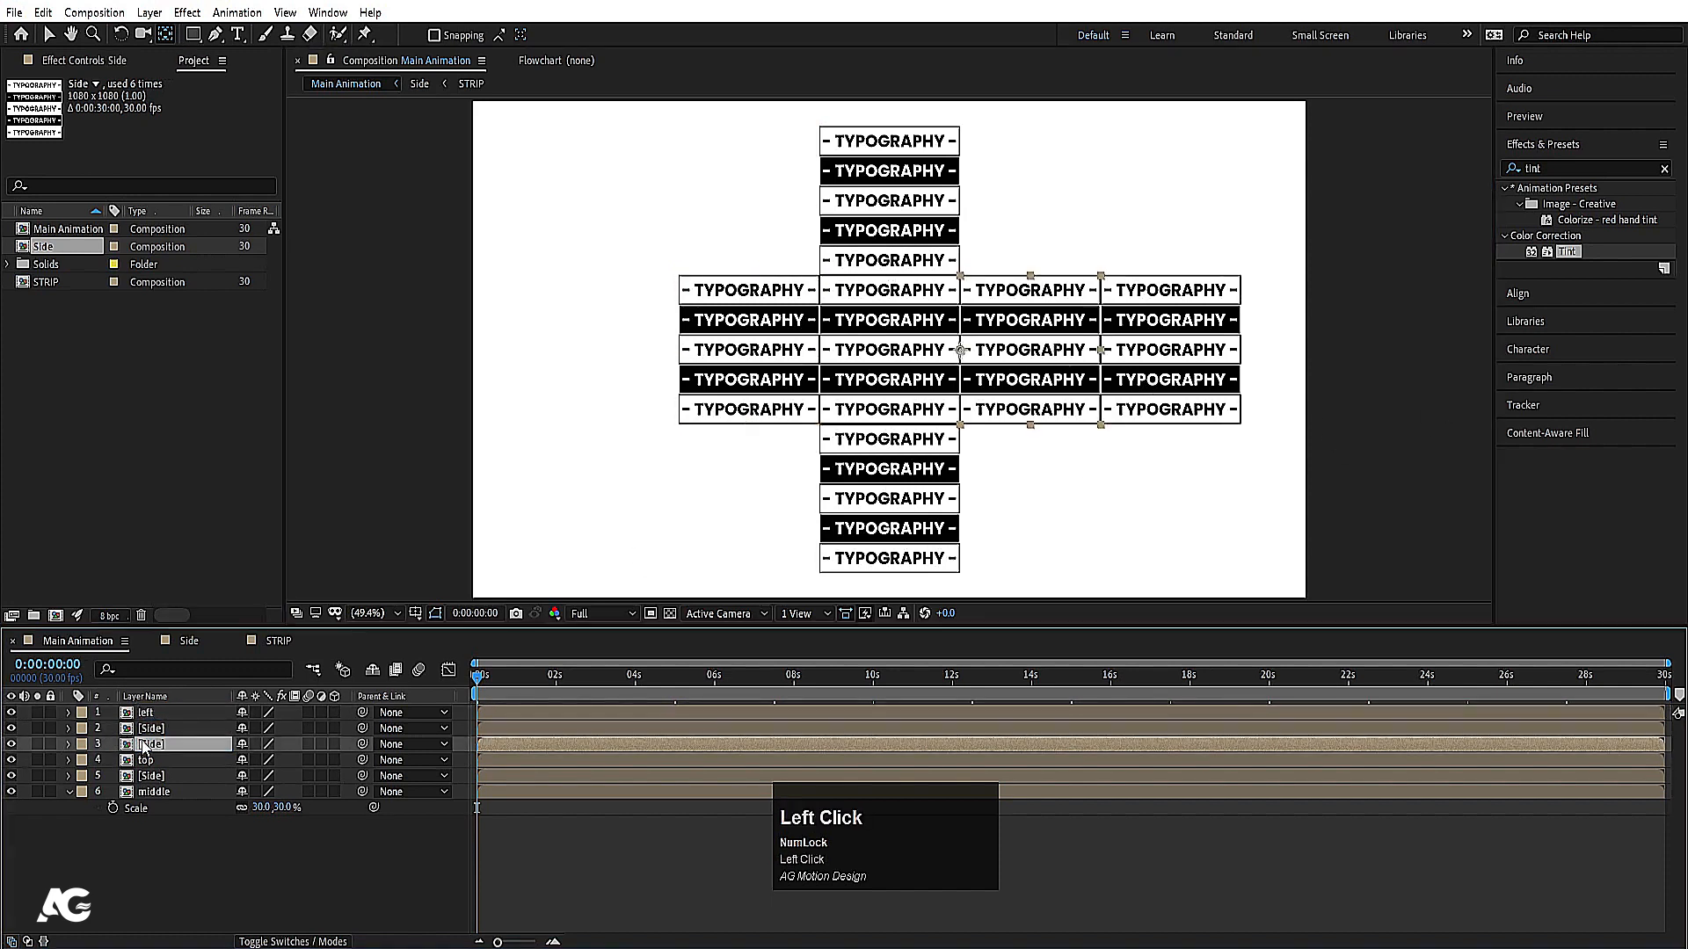
key("Return")
type("right")
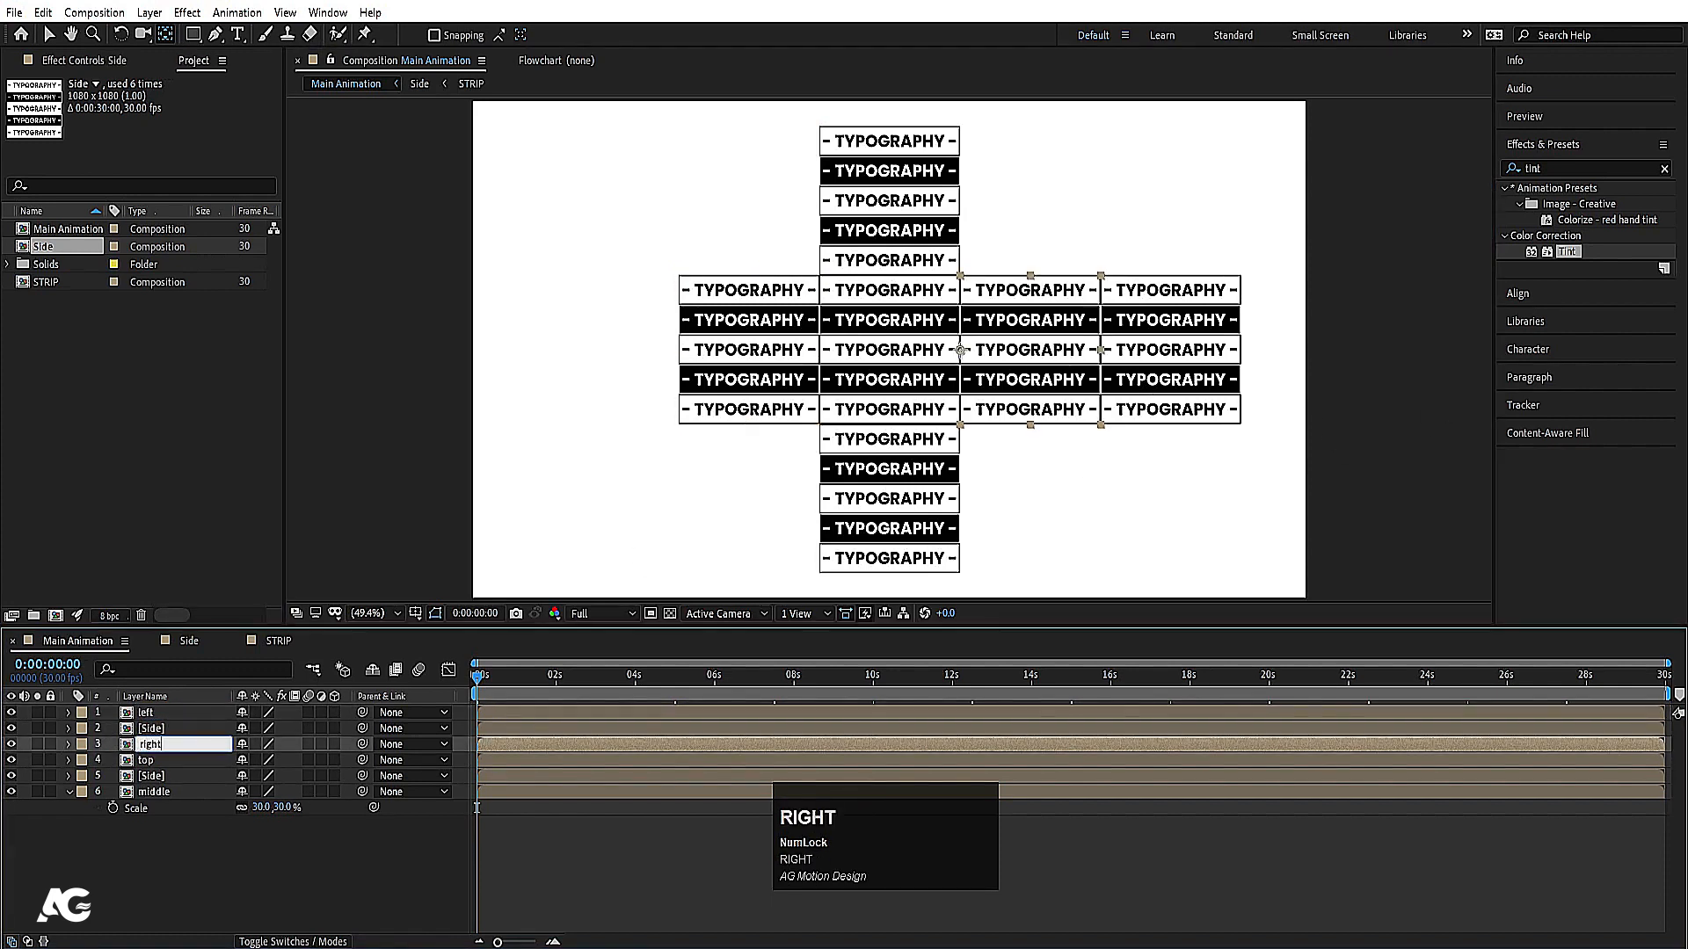
key("ctrl+a")
key("ctrl+c")
key("Return")
scroll(145, 729, "up", 1)
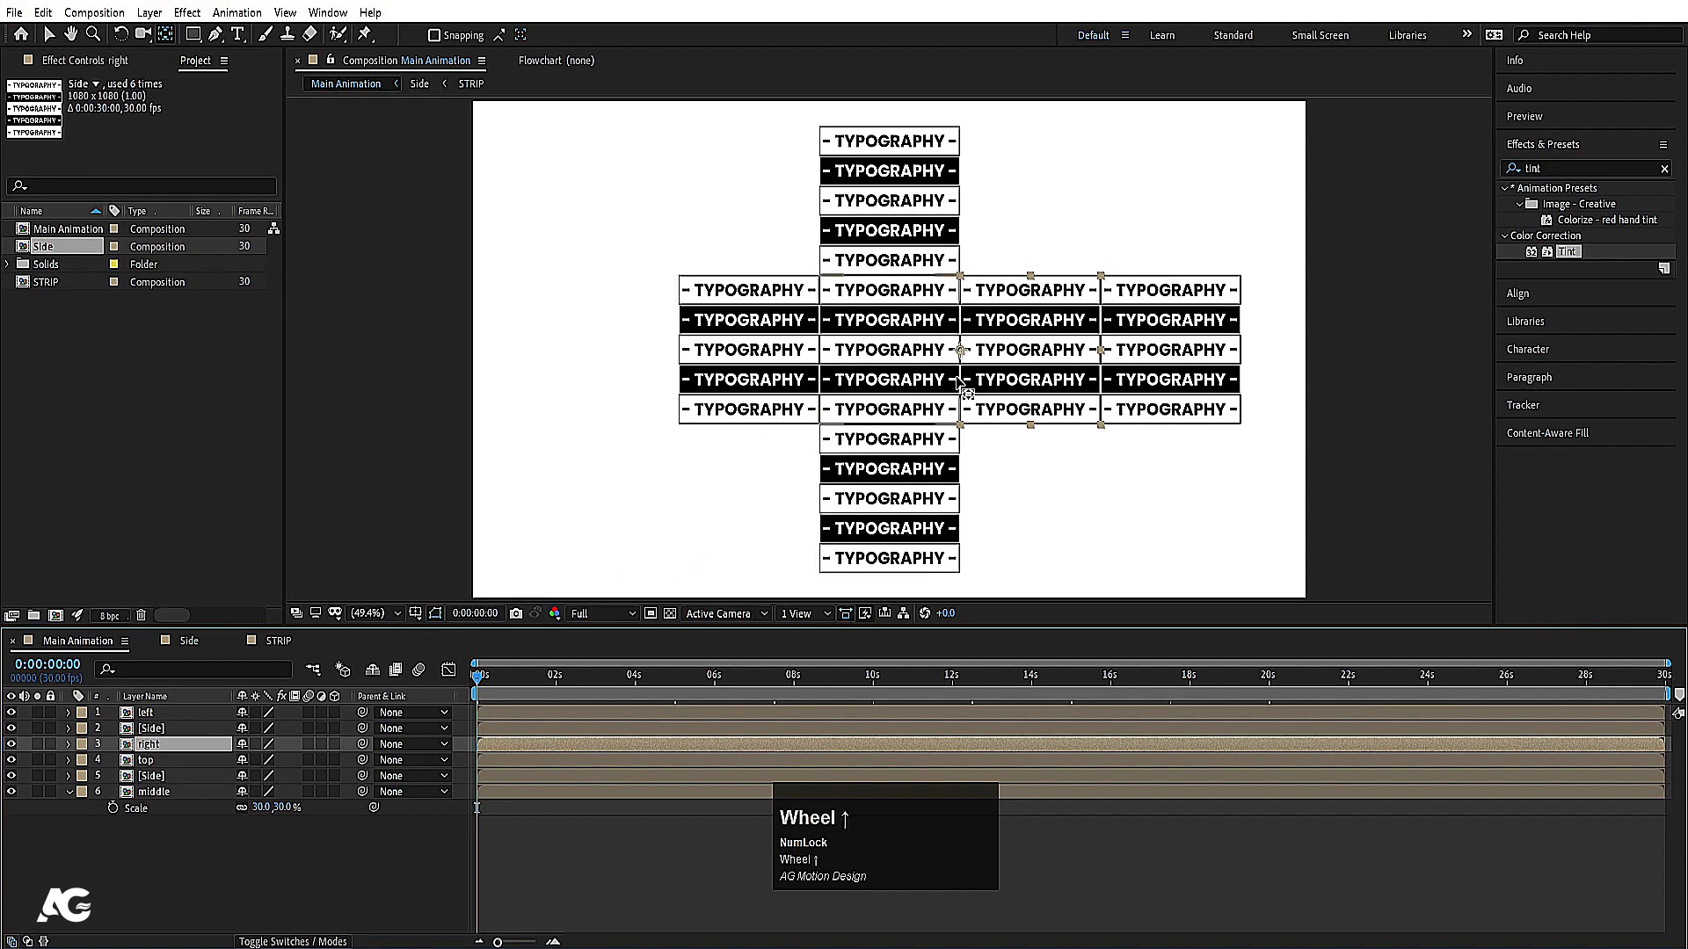
Step: Rename the far-right Side layer as right2, reusing the copied name
left_click(149, 727)
key("Return")
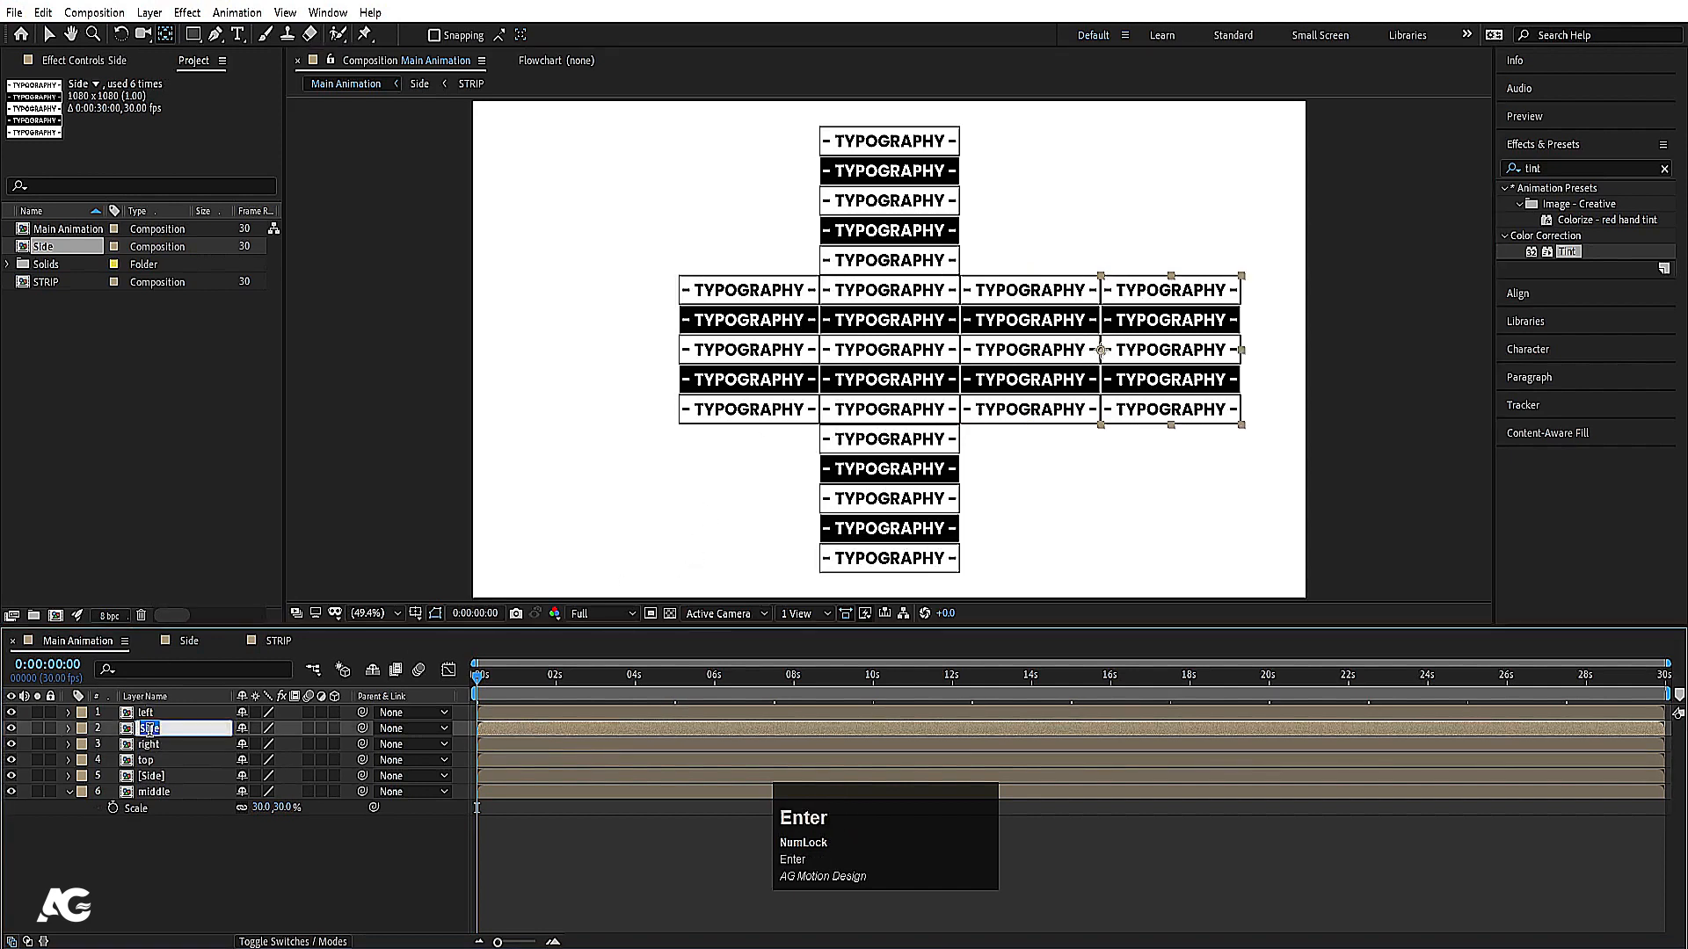
key("ctrl+v")
type("2")
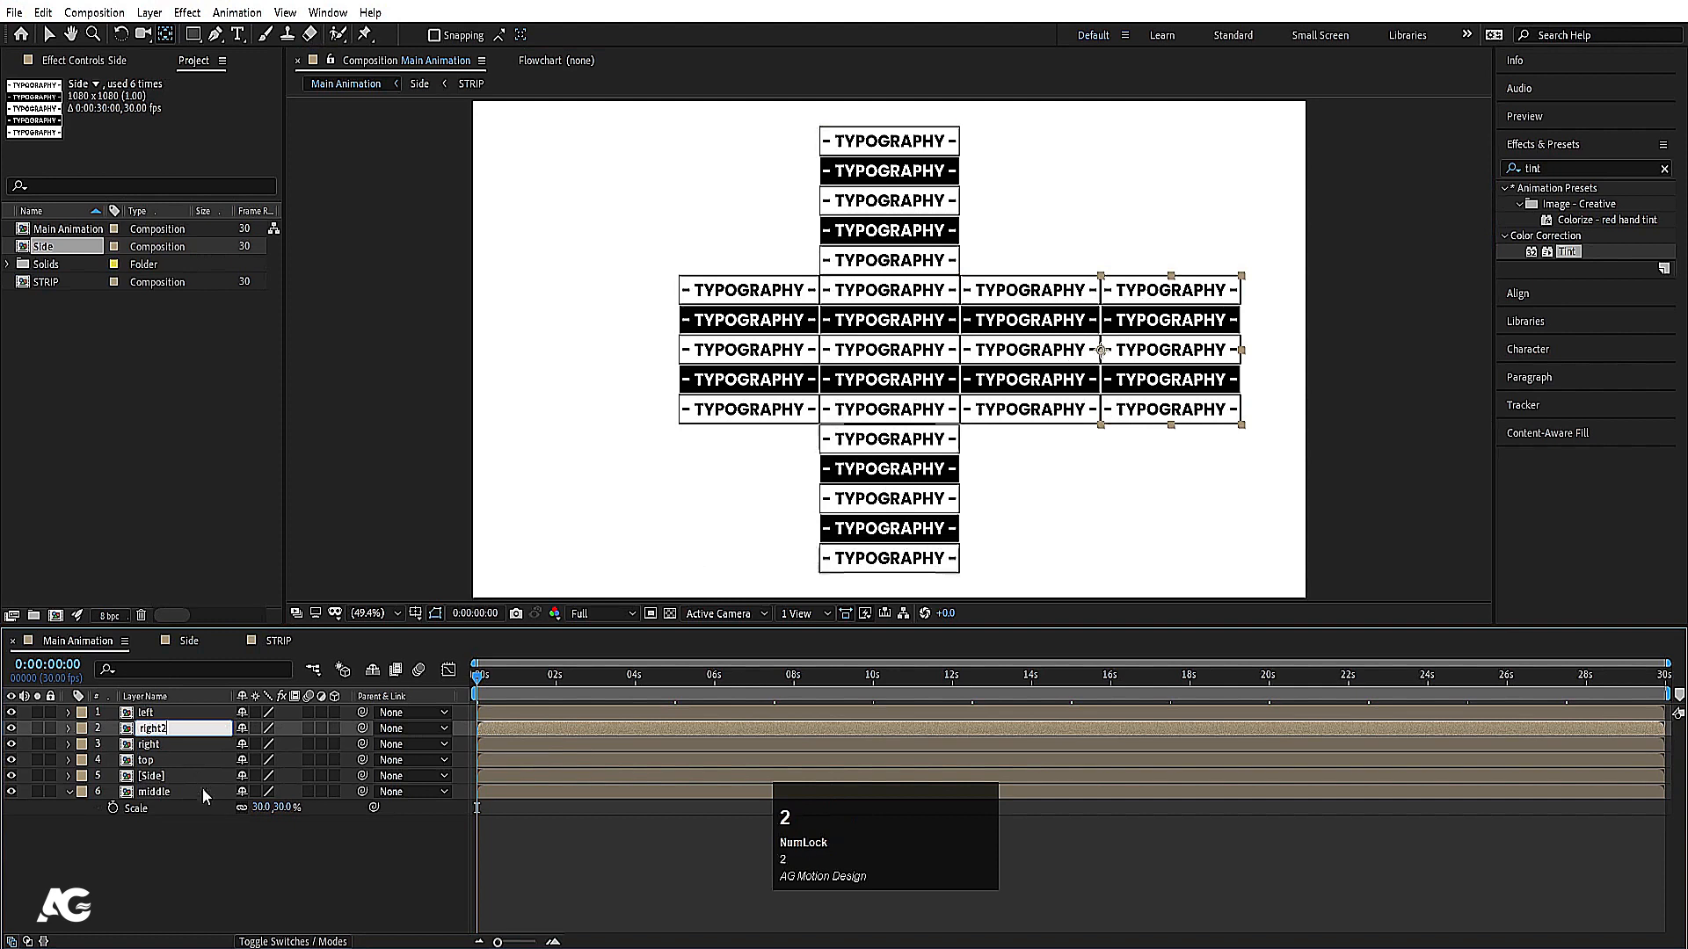
left_click(311, 846)
Step: Rename the Side layer beneath the centre as bottam
left_click(855, 549)
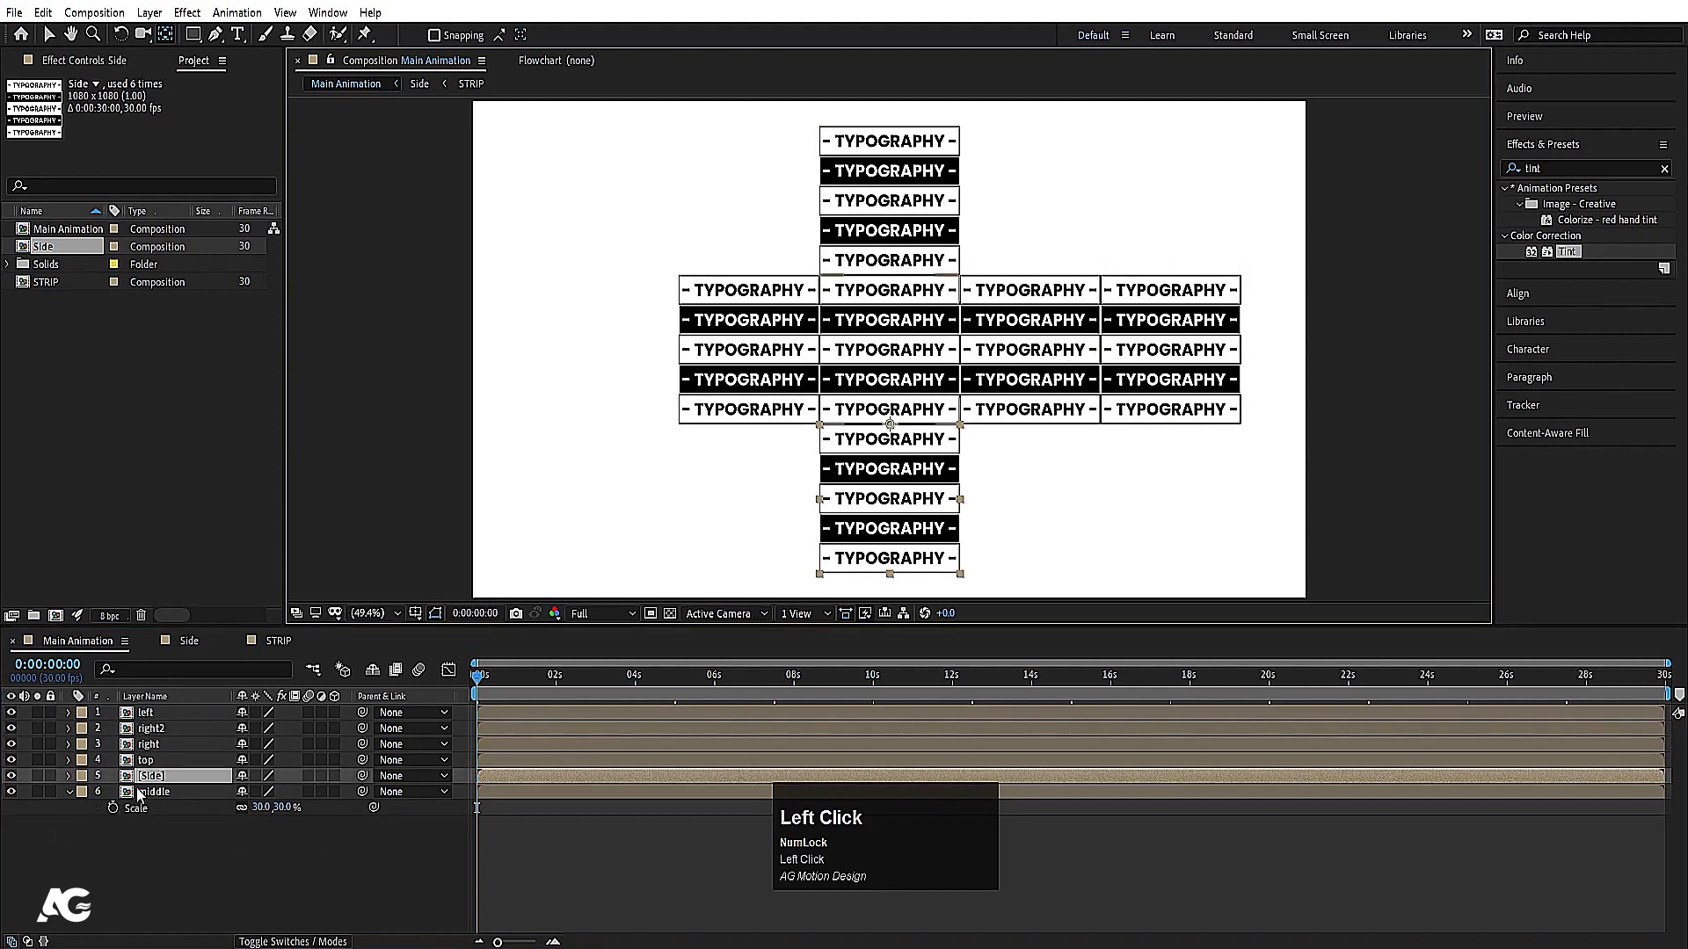
key("Return")
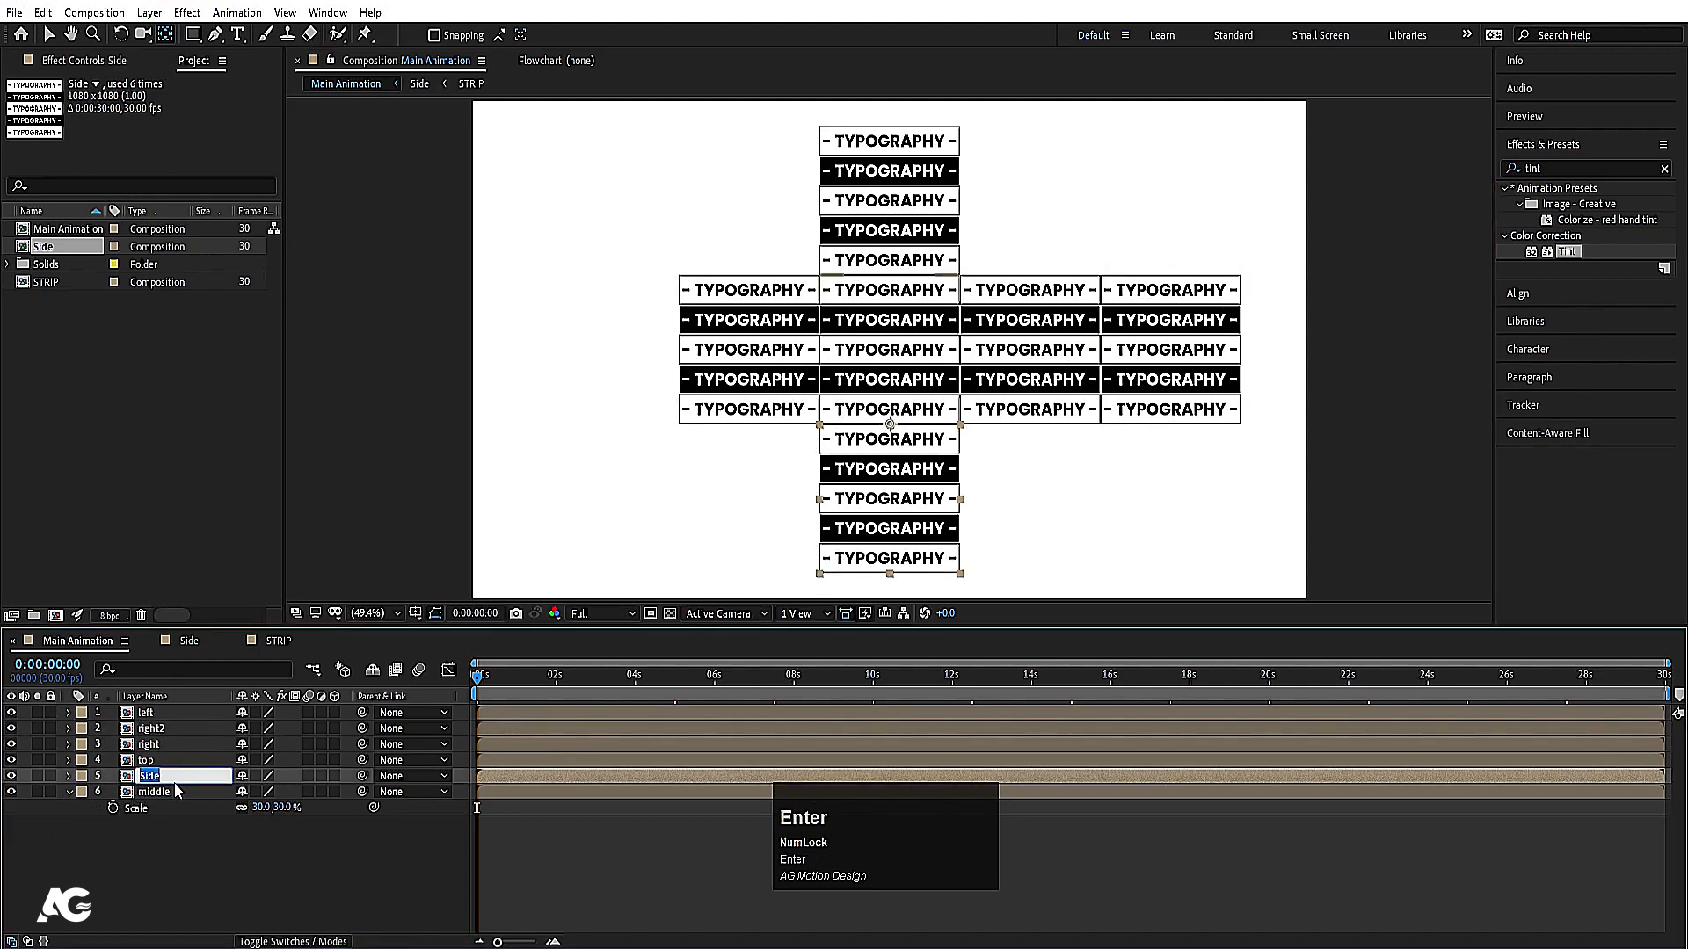
type("bottam")
key("Return")
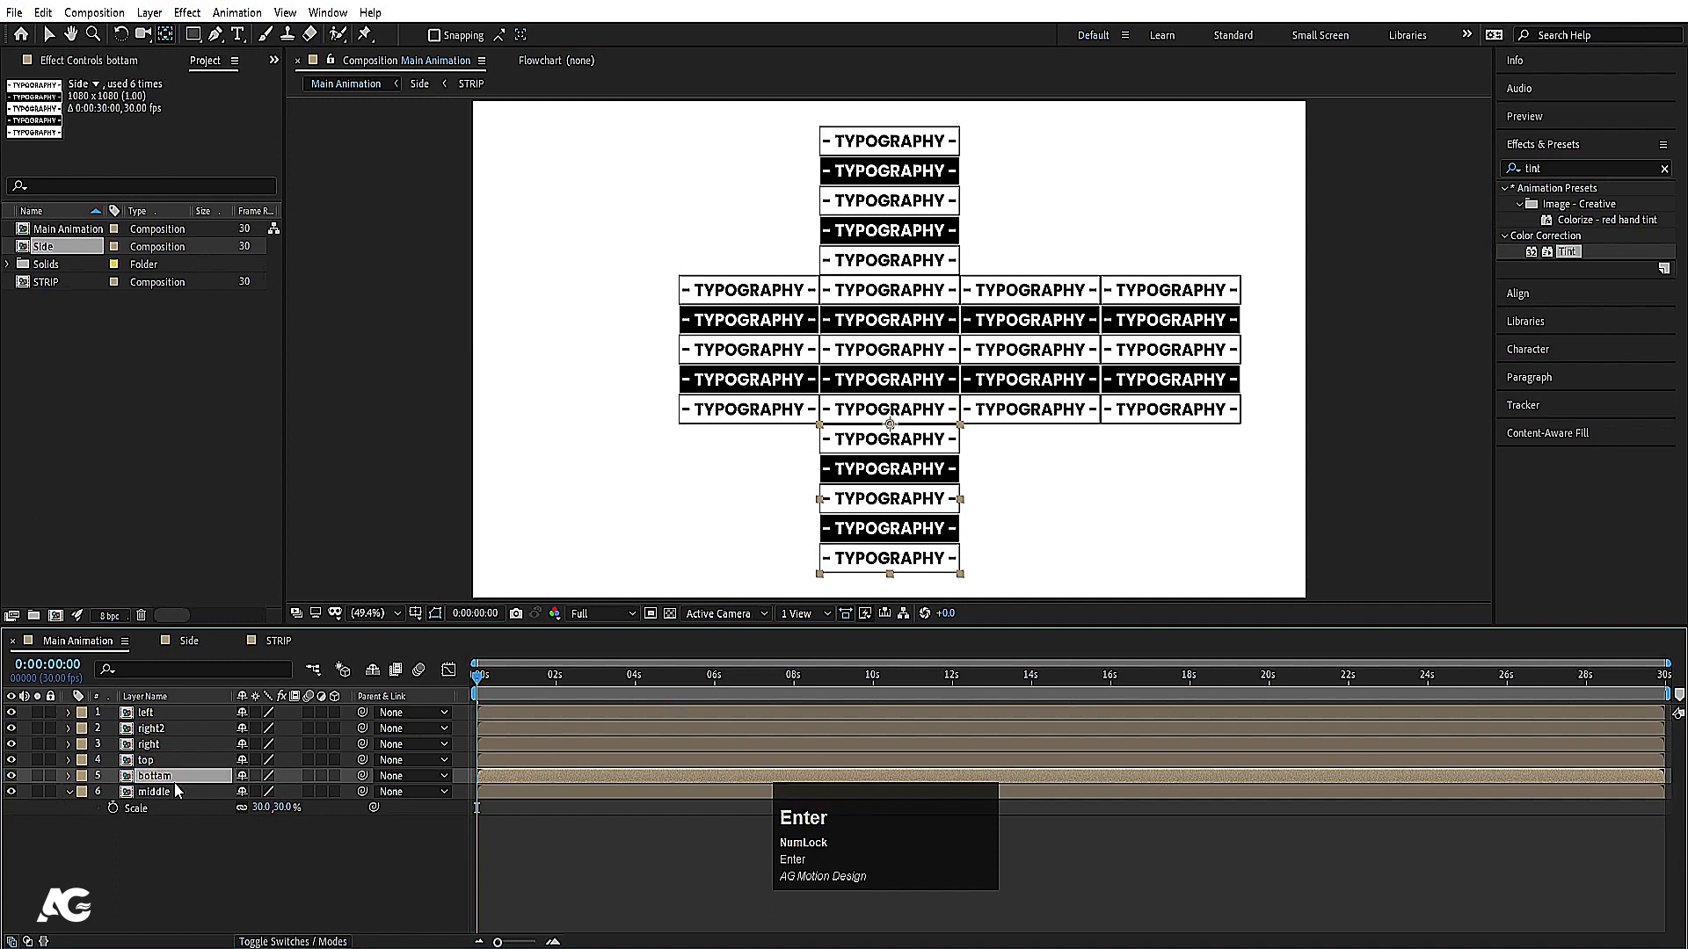
Step: Parent the left, right2, right, top and bottam layers to the middle layer
left_click(181, 714, "shift")
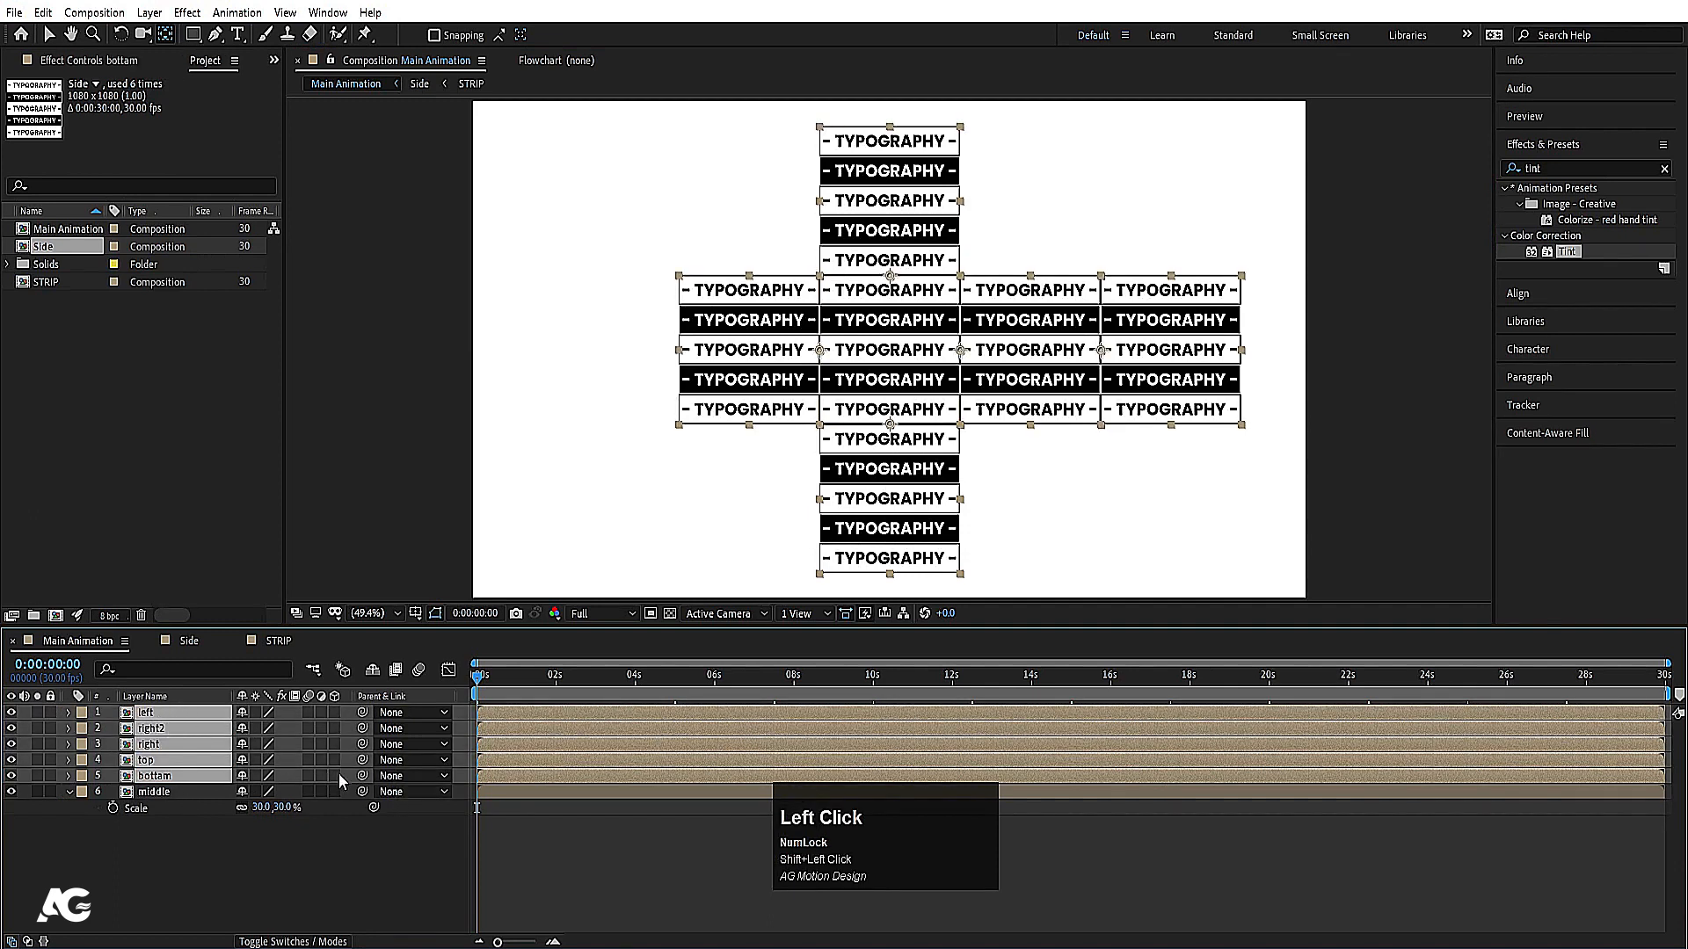
left_click_drag(361, 782, 150, 794)
Step: Try moving the middle layer with the Selection tool to test the parenting of the other faces
left_click(152, 792)
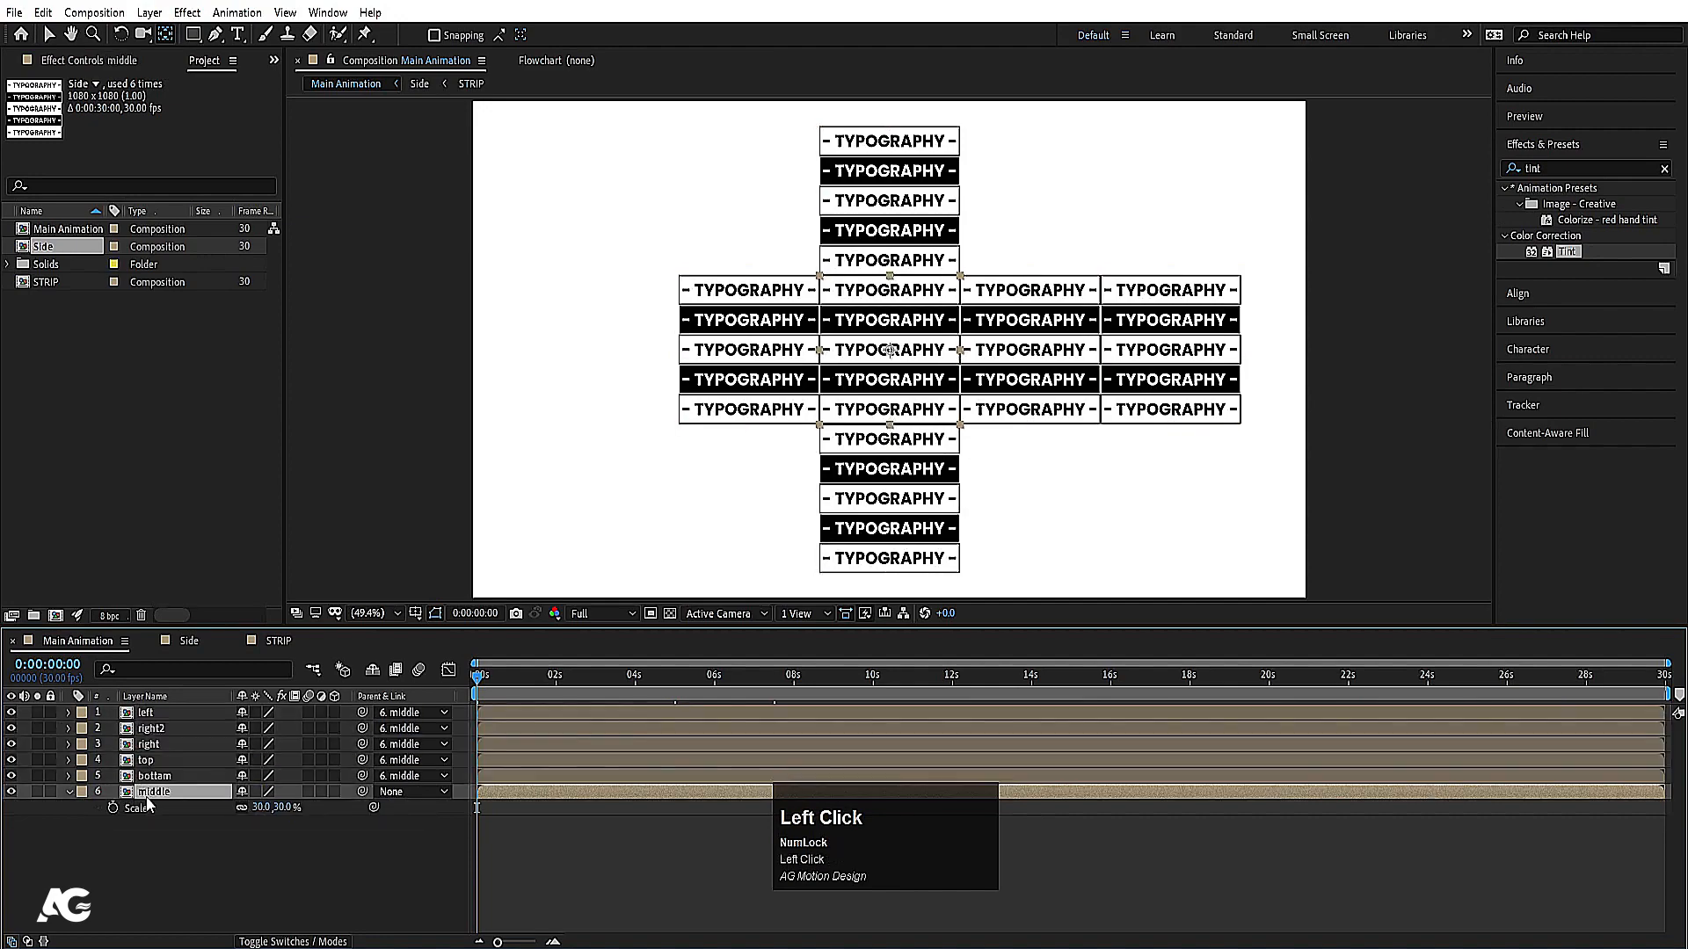
left_click(50, 35)
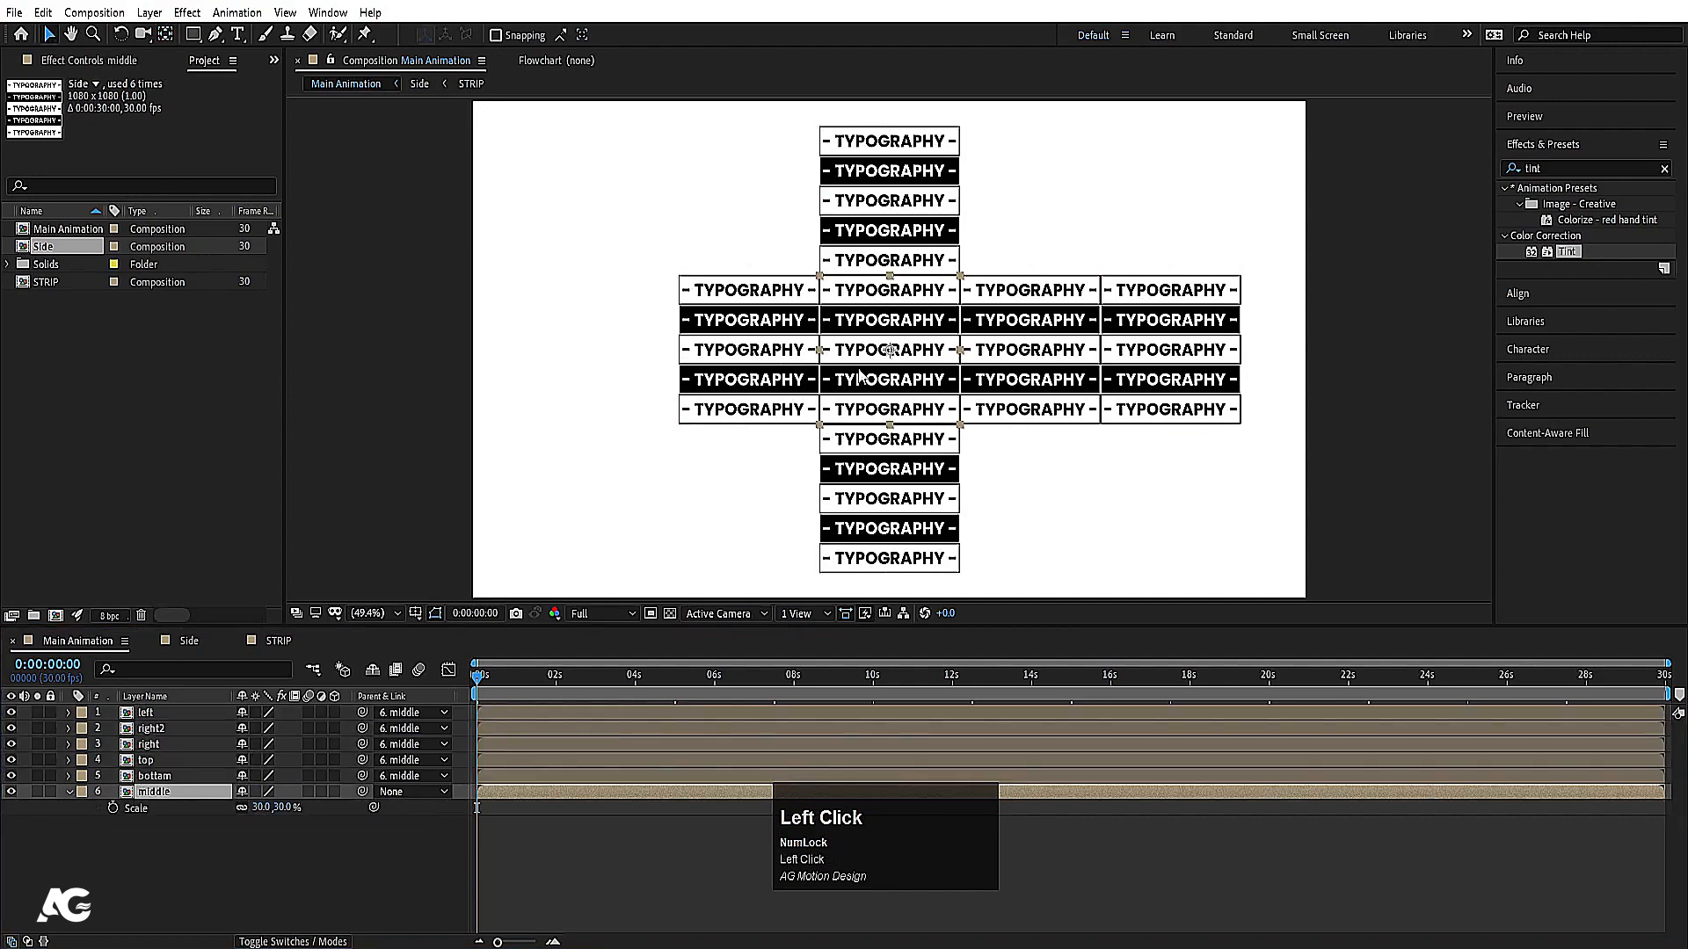
left_click_drag(860, 376, 905, 361)
key("ctrl+z")
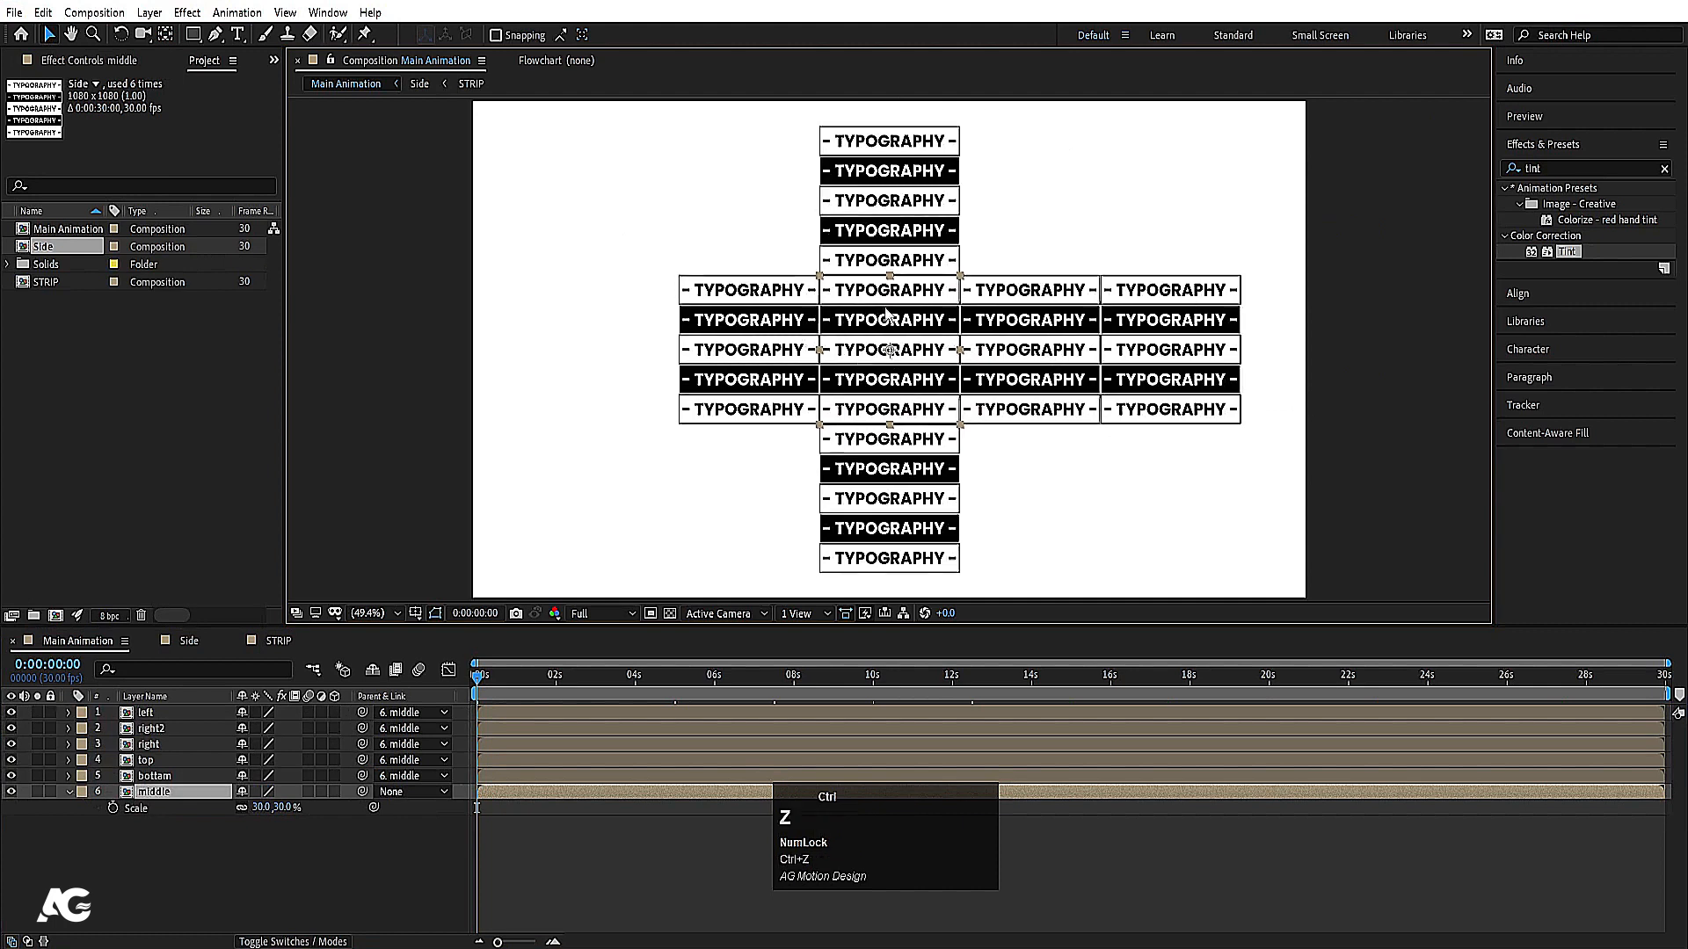
Step: Turn all six face layers into 3D layers and collapse their expanded properties
left_click(1059, 233)
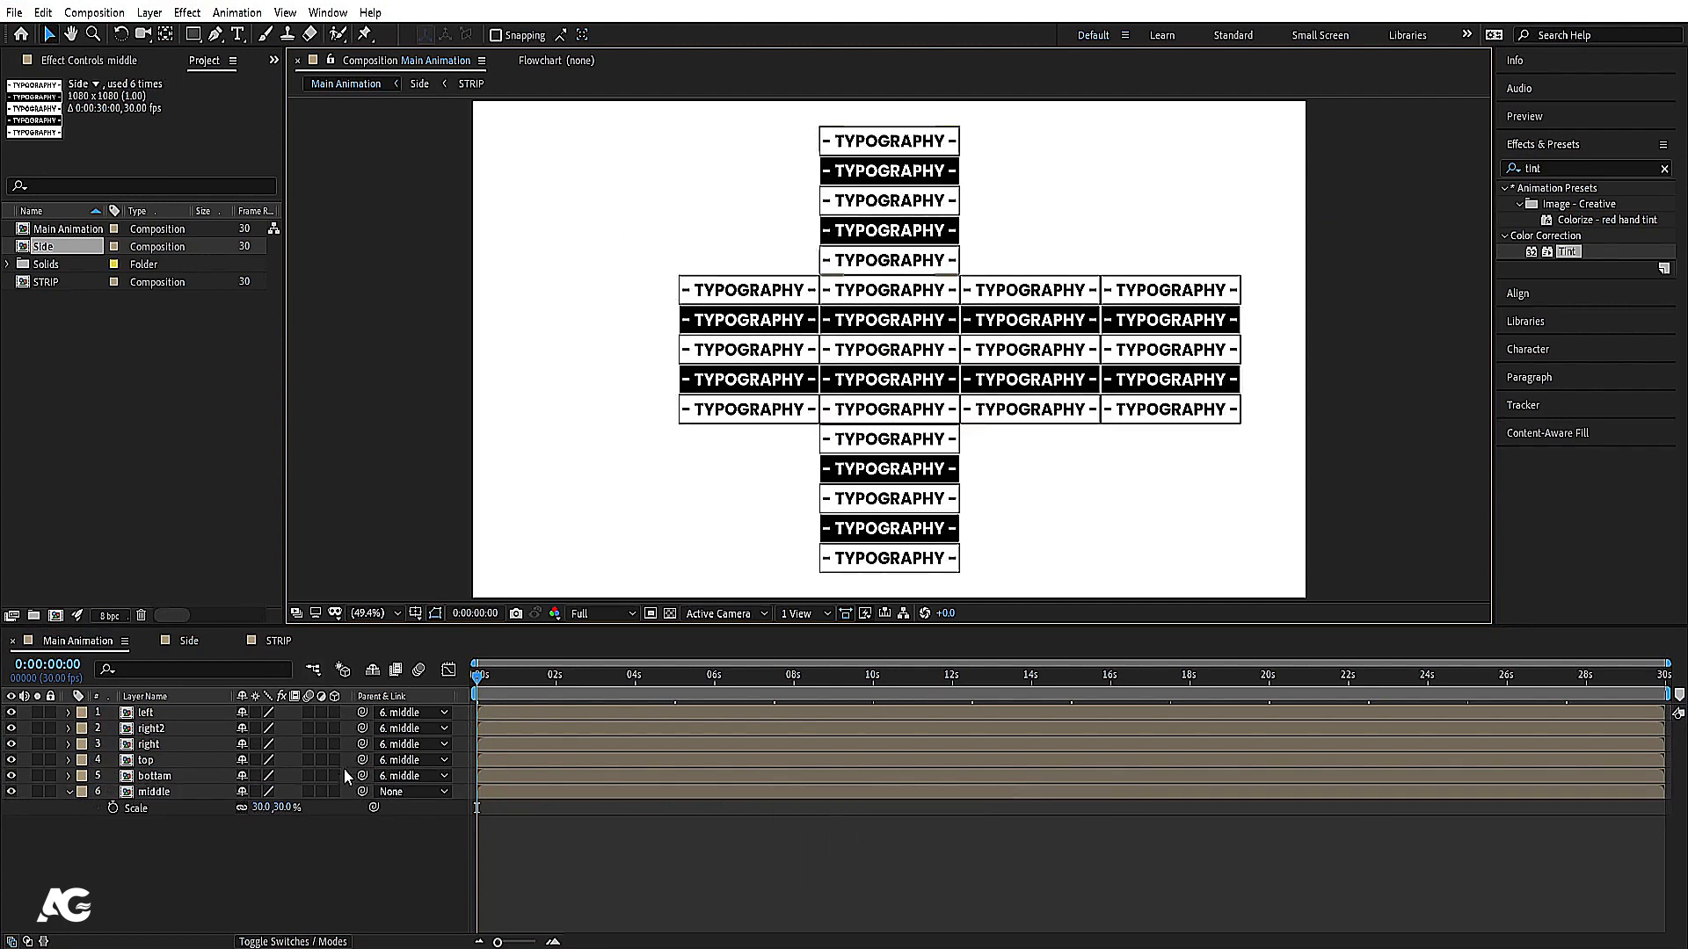
key("ctrl+a")
left_click(334, 712)
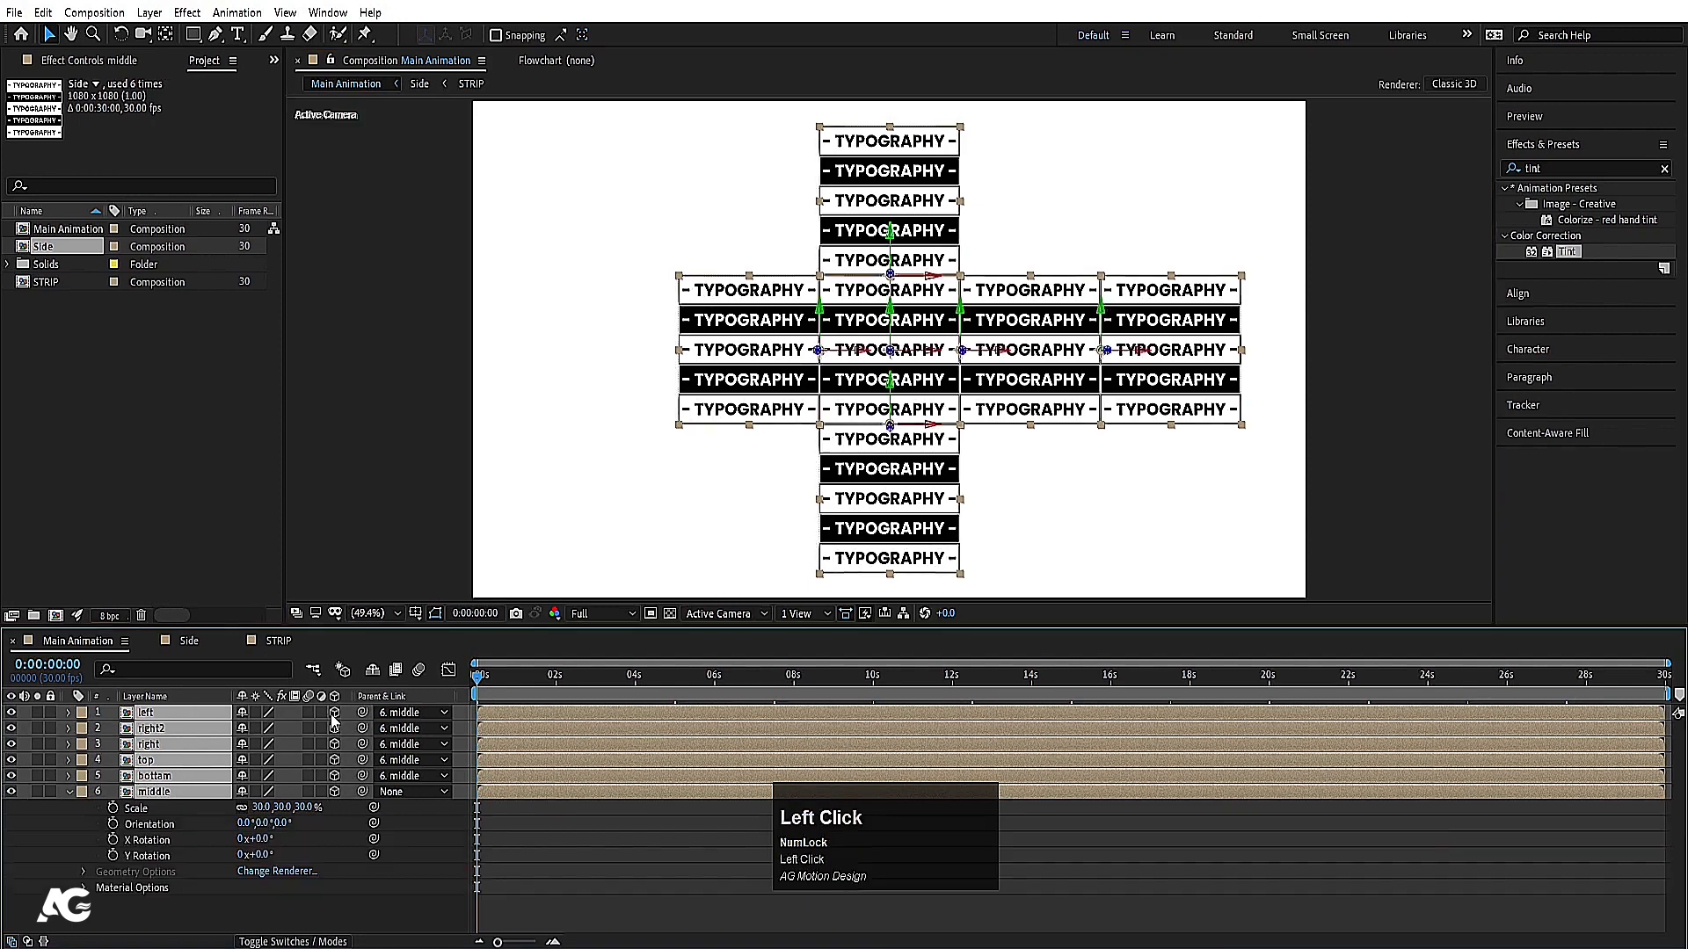
key("u")
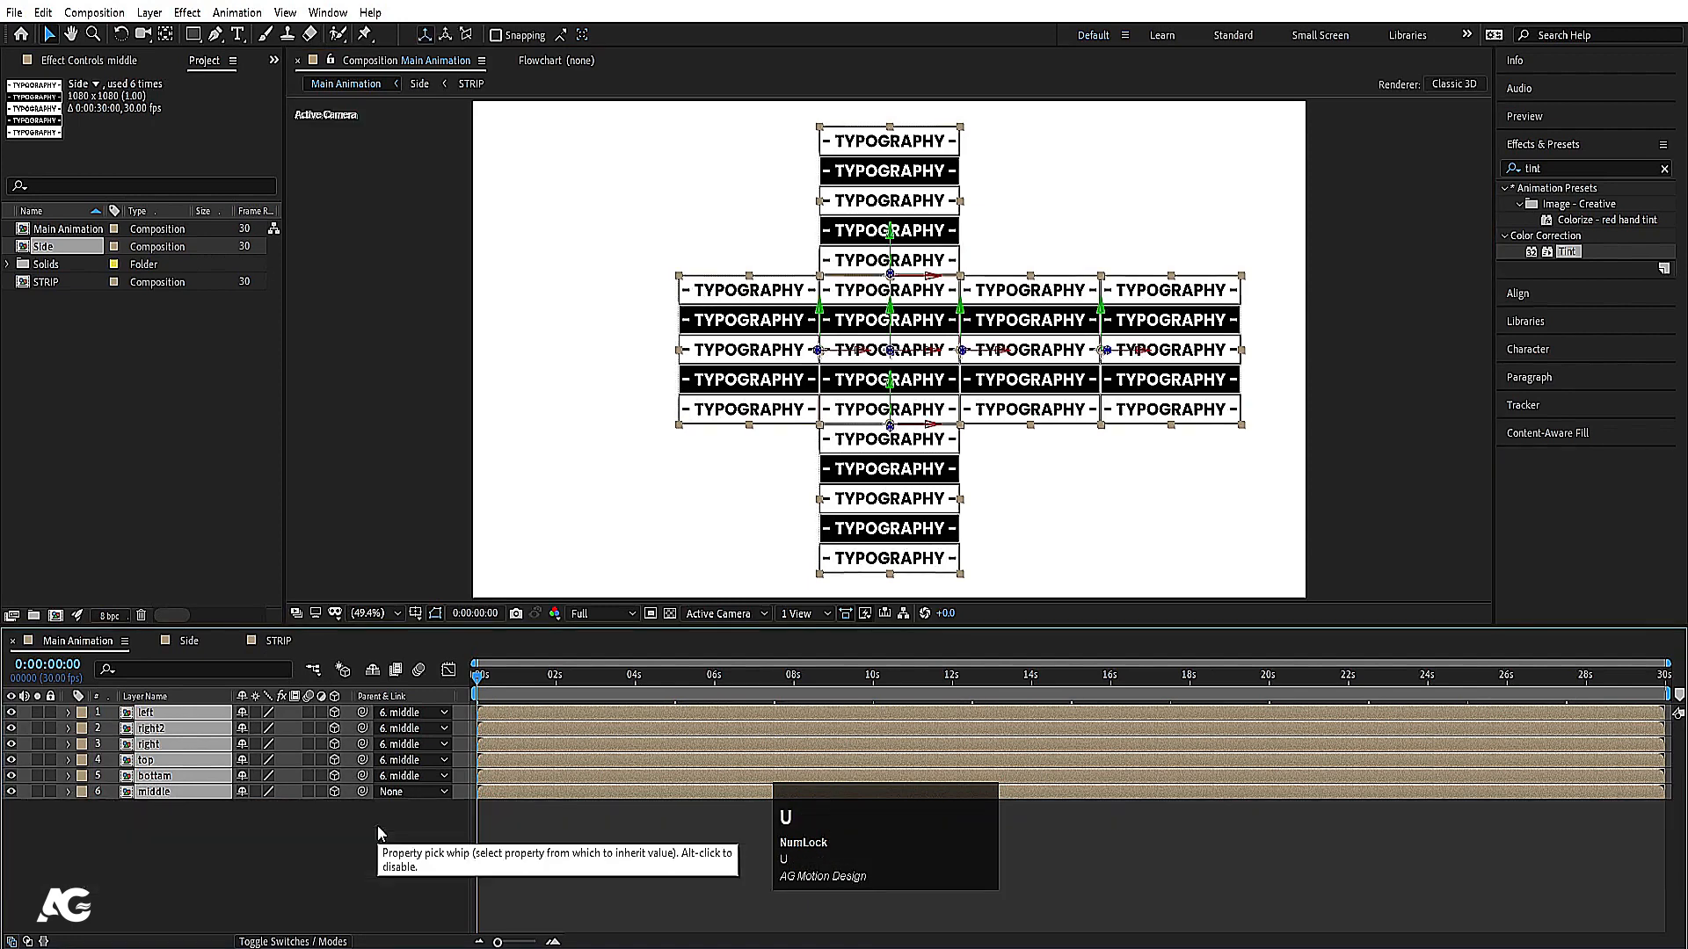
left_click(320, 835)
Step: Reveal the left layer's rotation properties and switch the composition view to Custom View 1
left_click(525, 712)
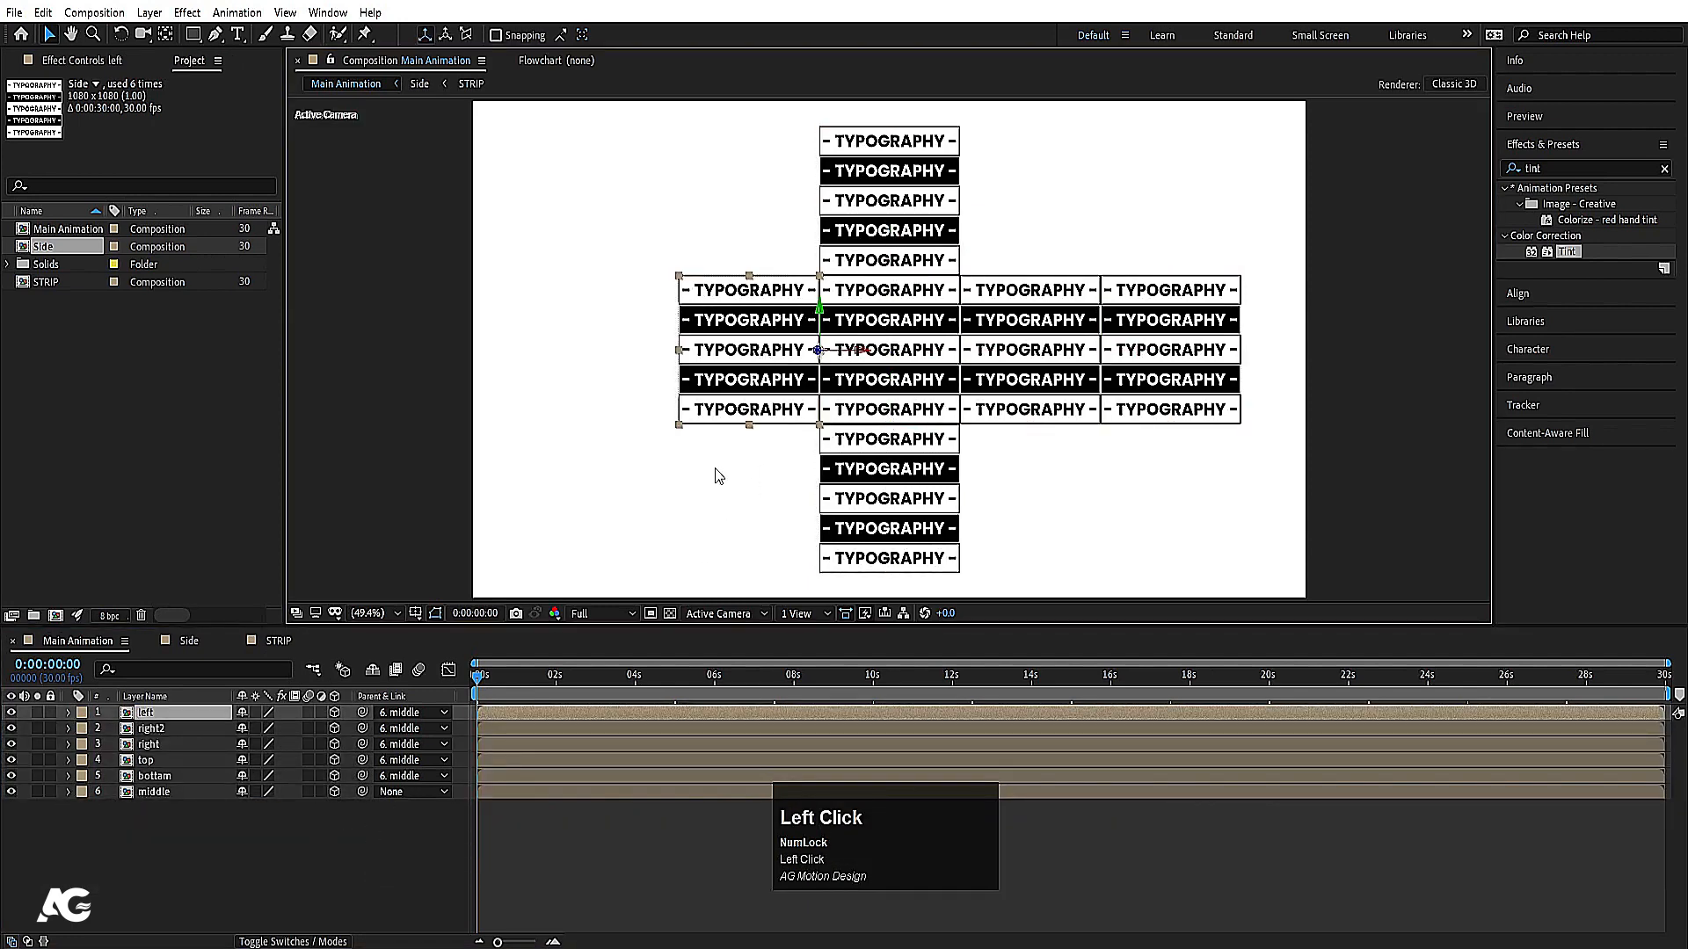
key("r")
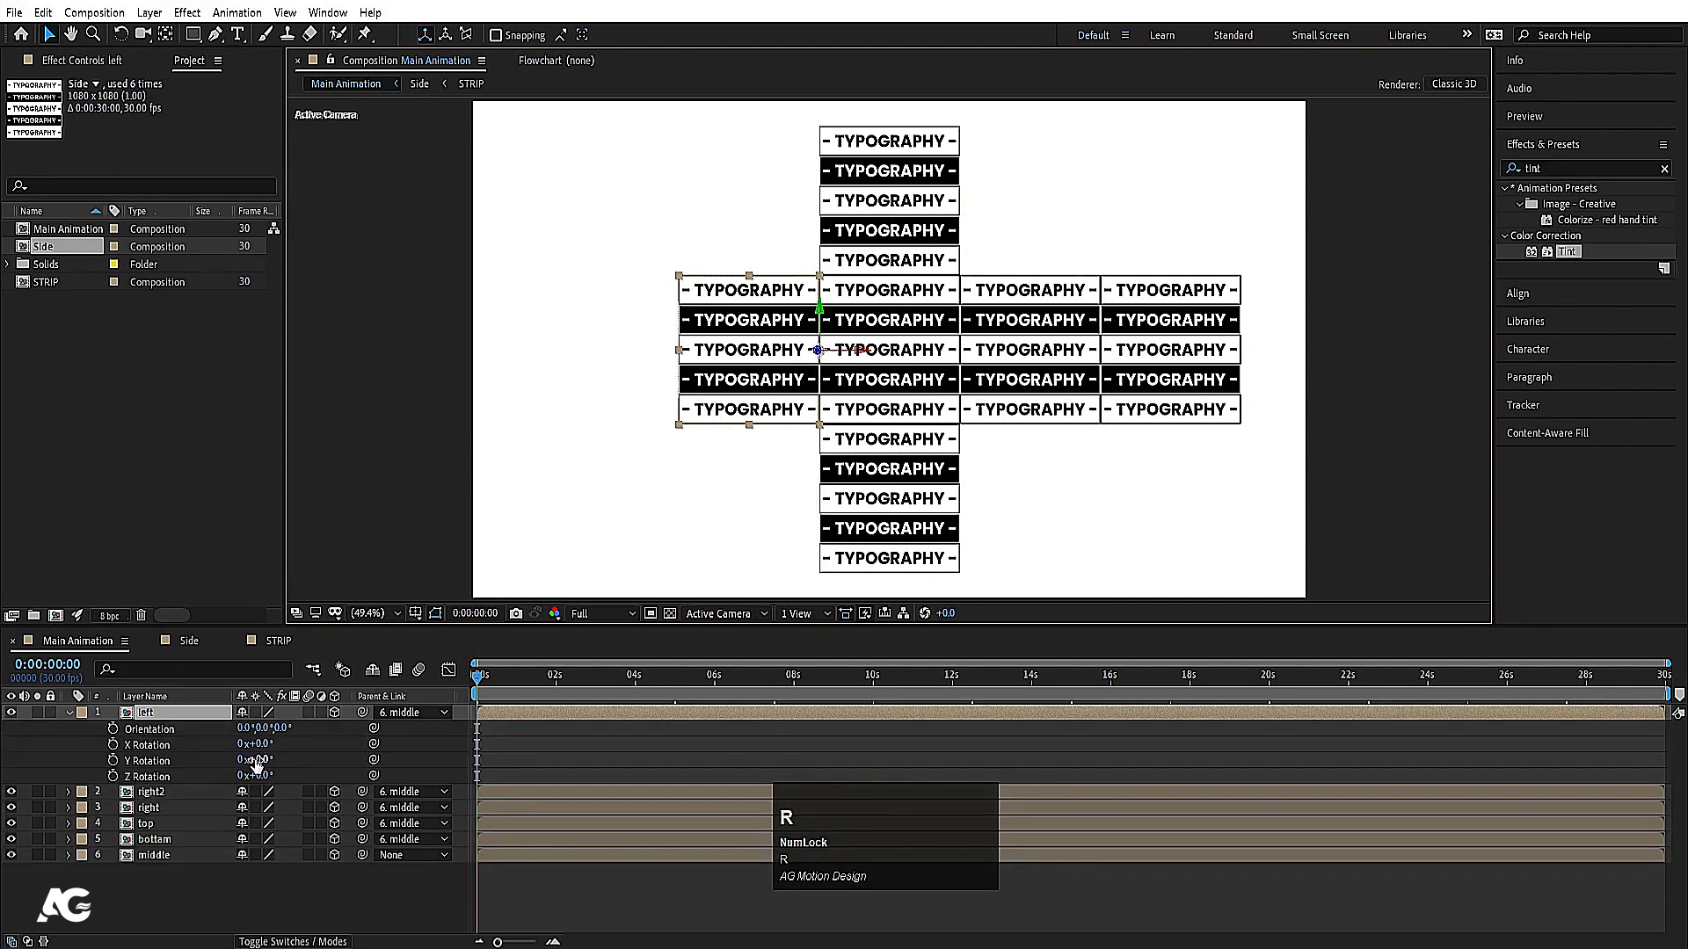
left_click(562, 749)
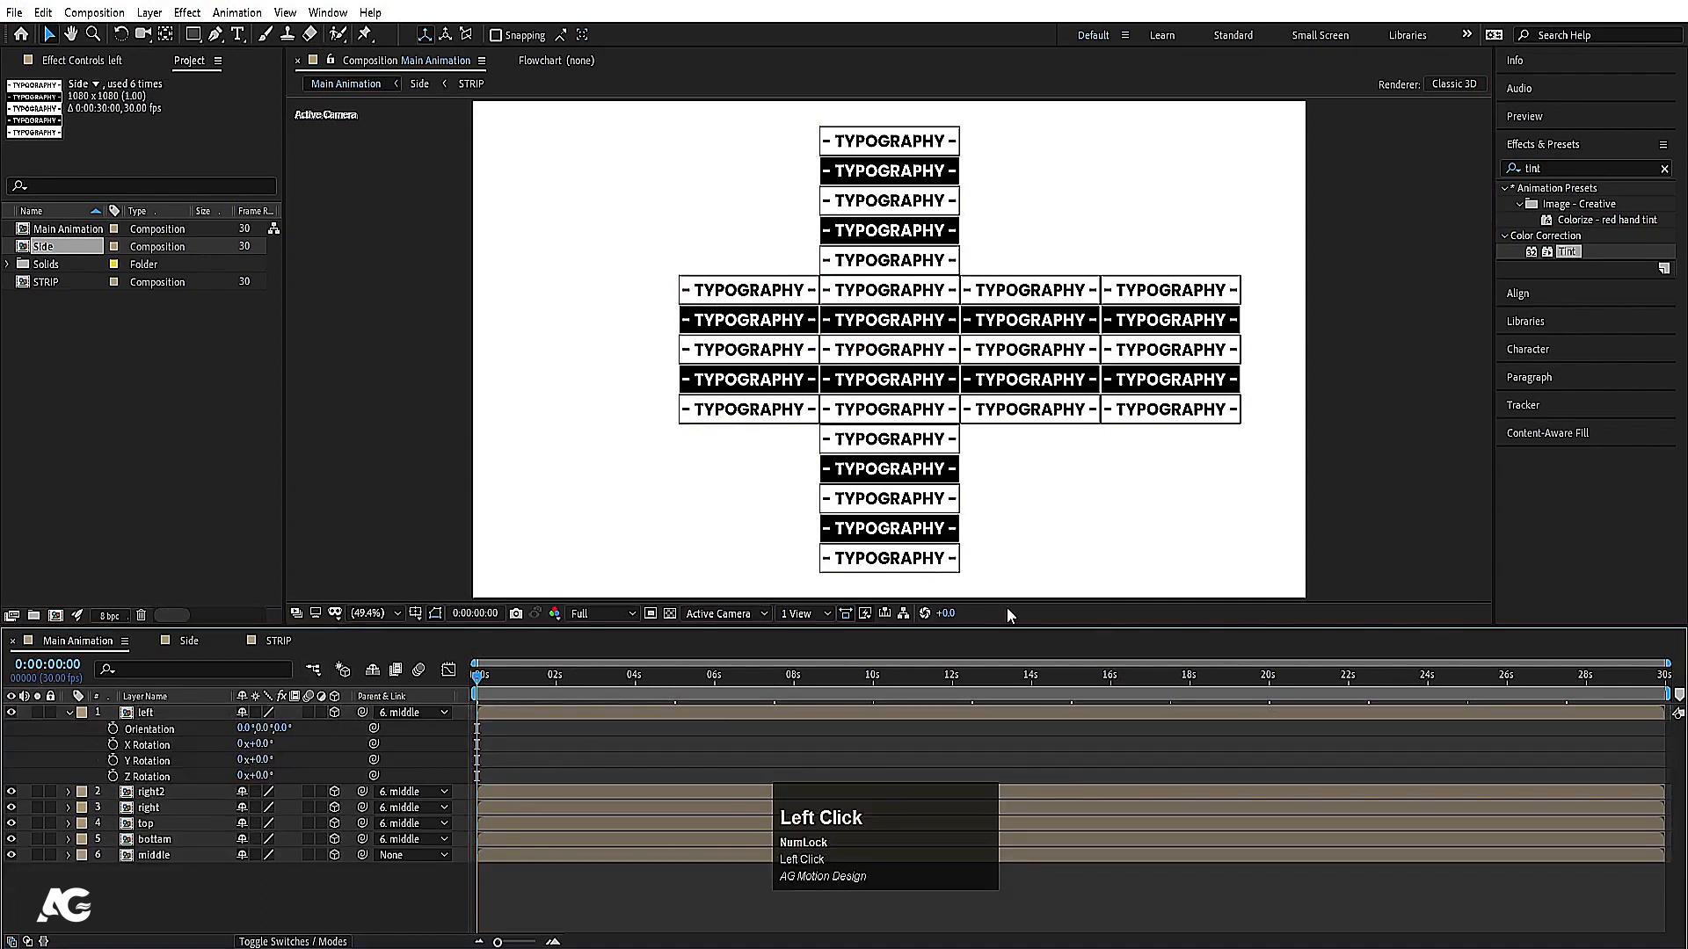
left_click(794, 616)
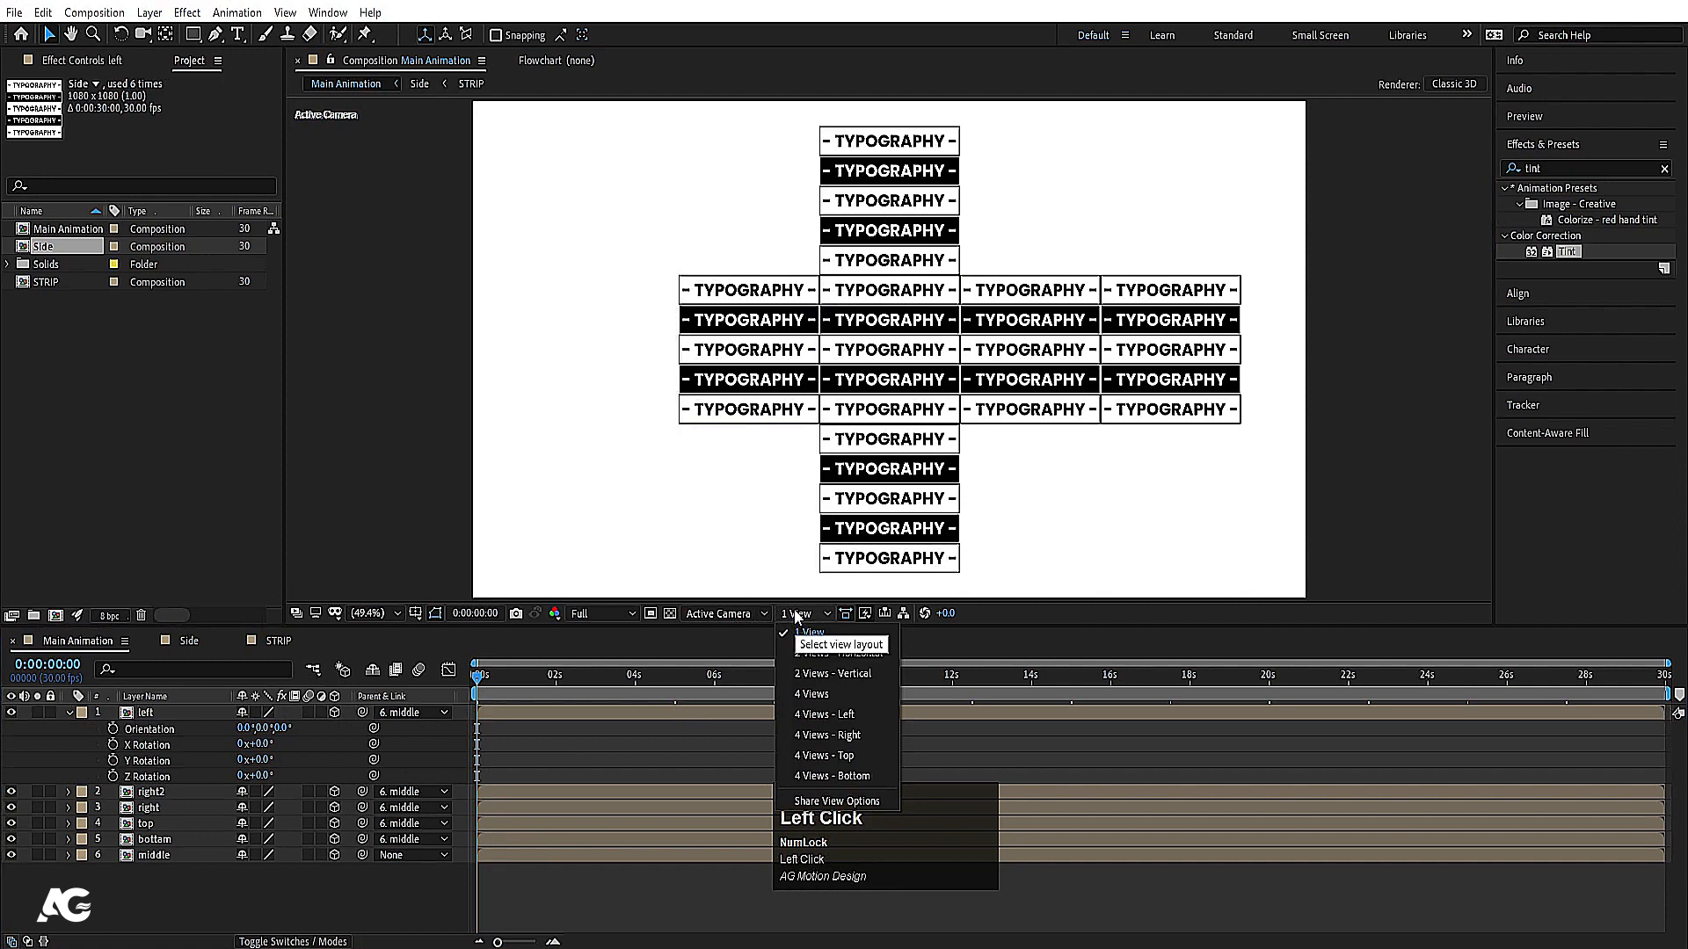
left_click(733, 615)
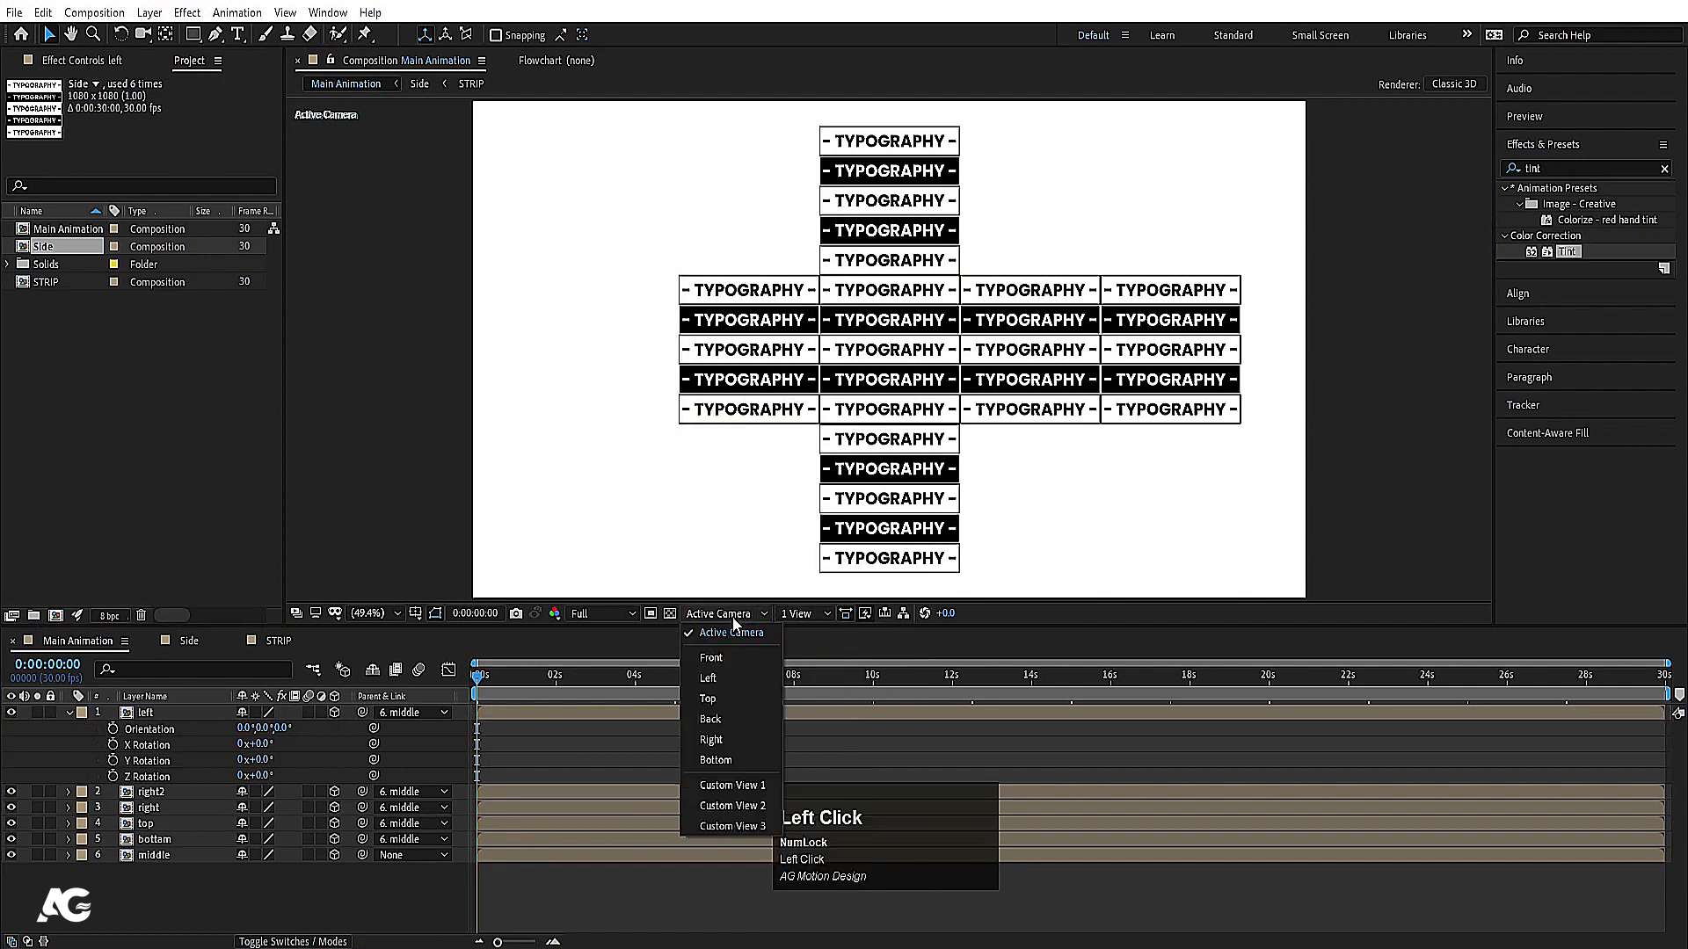
left_click(738, 787)
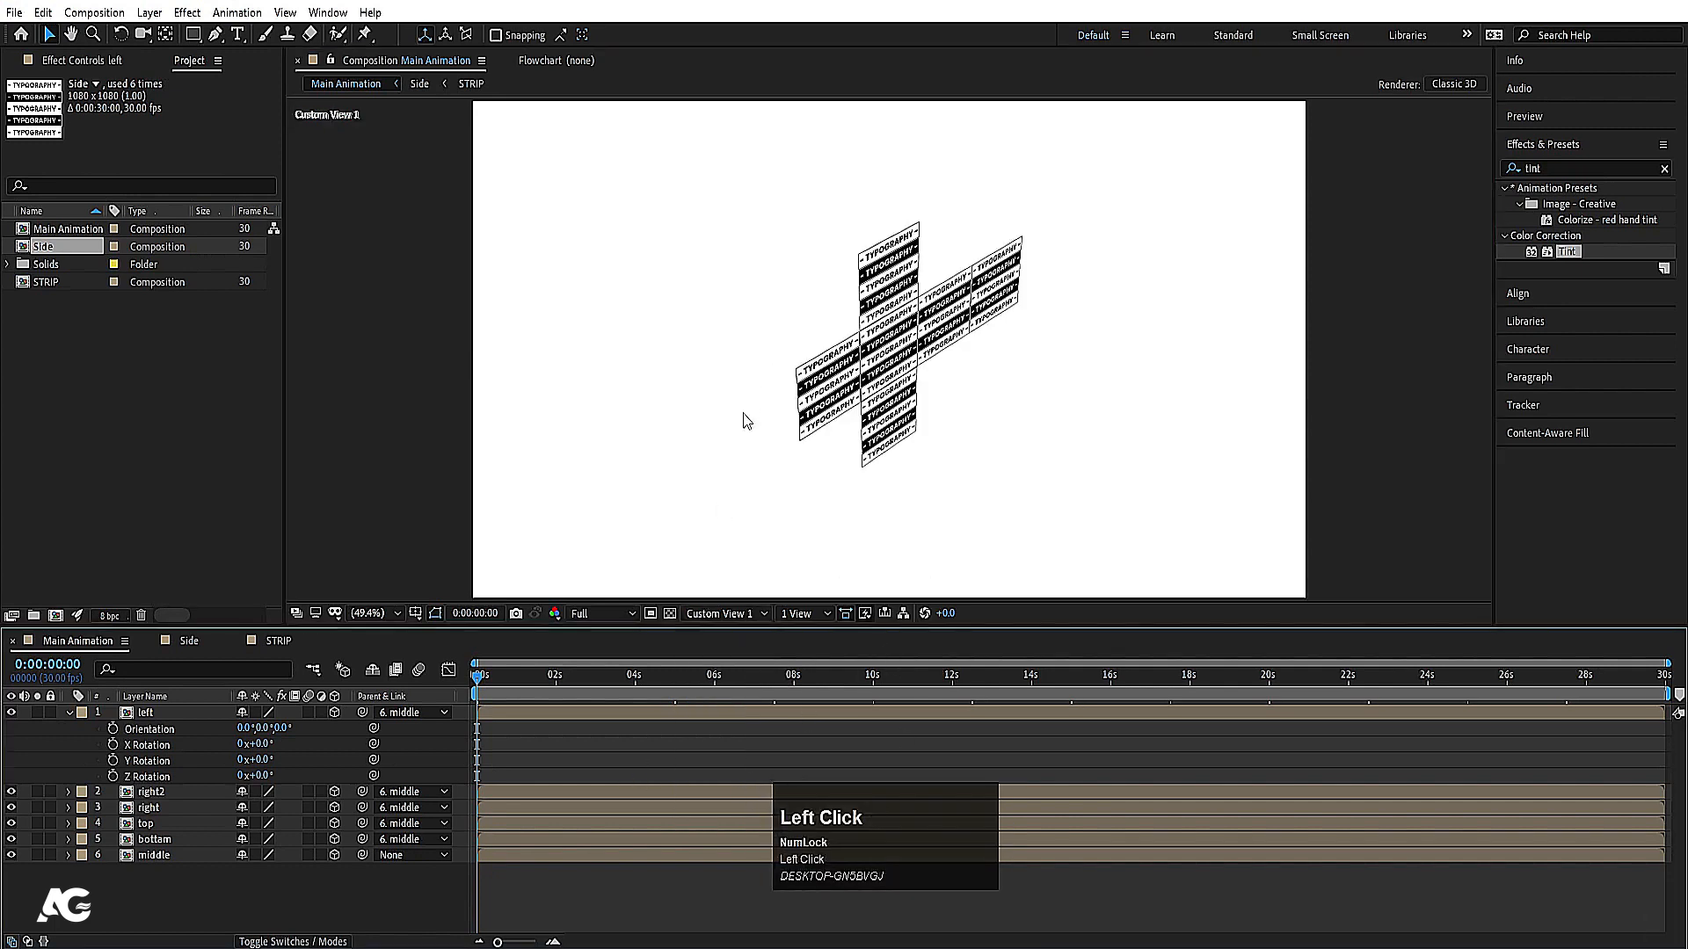
Step: Collapse the left layer's expanded properties and reveal the rotation properties of all the face layers
left_click(899, 358)
left_click(984, 297)
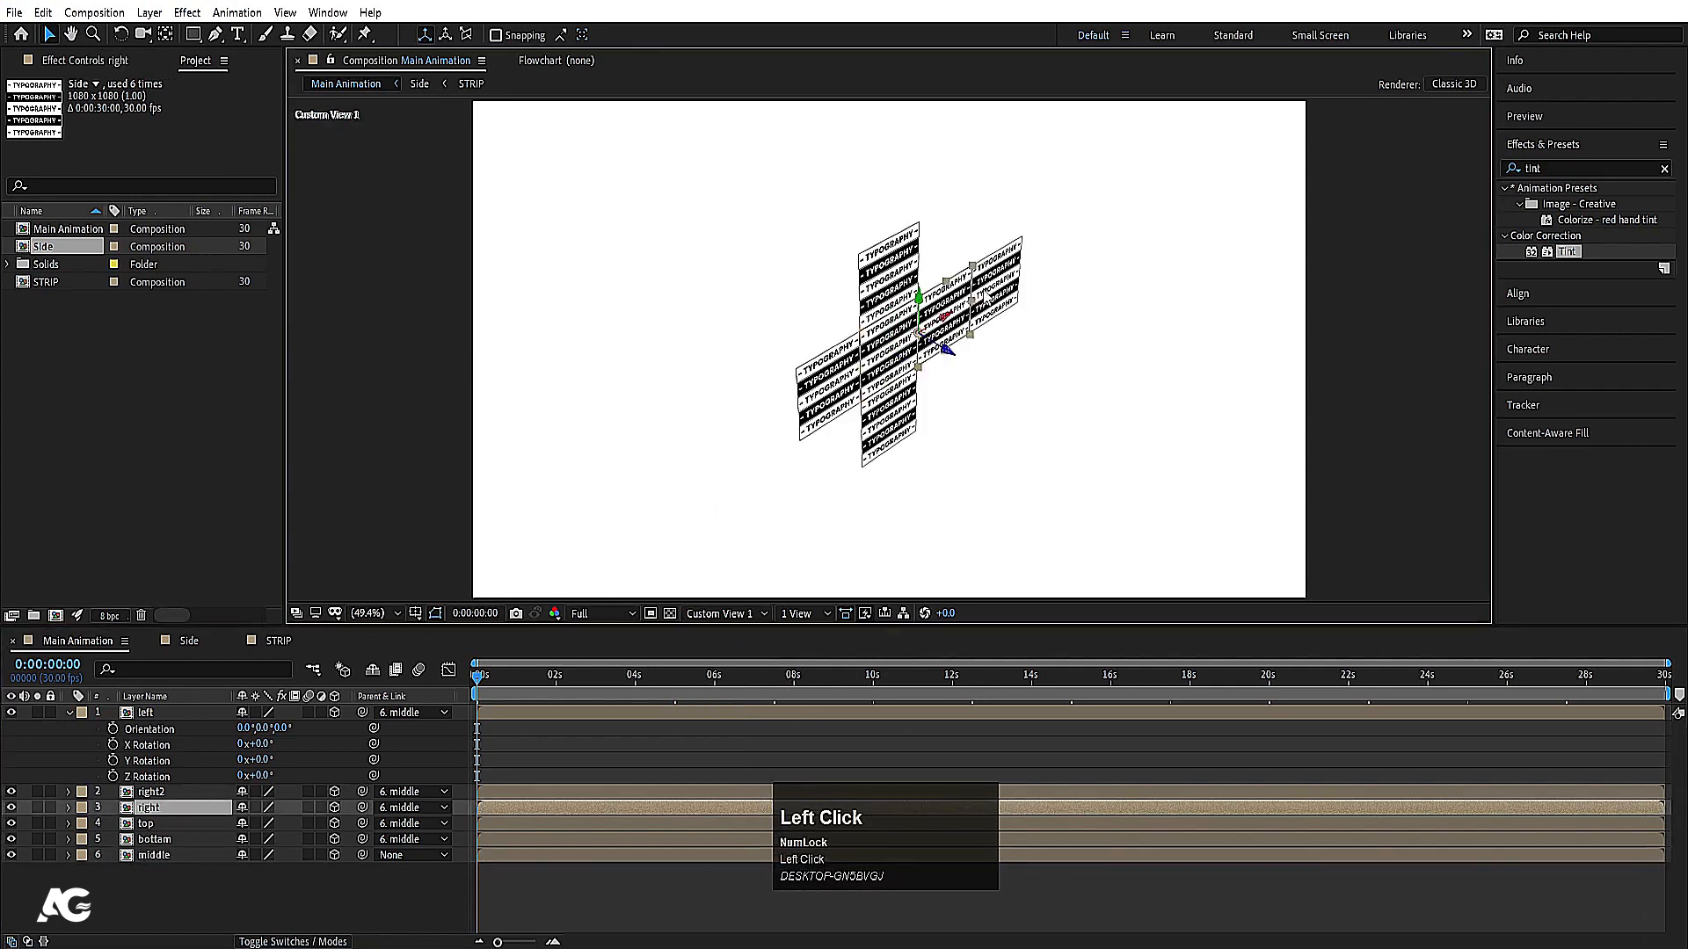
left_click(890, 338)
left_click(957, 320)
left_click(176, 905)
key("u")
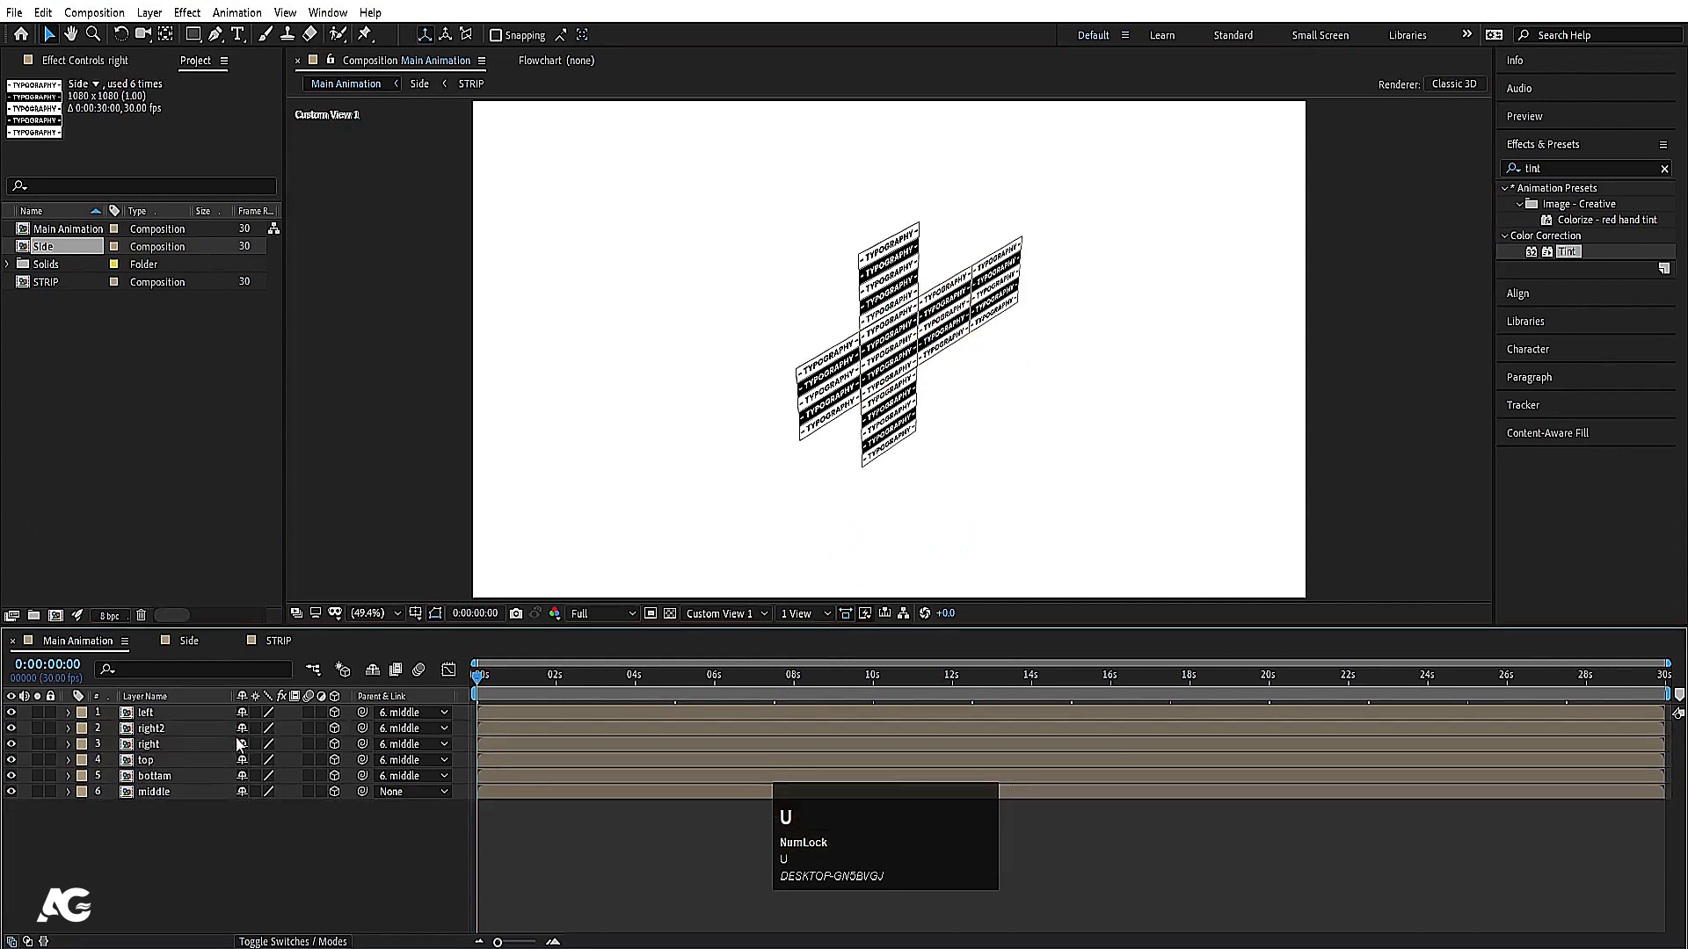
key("r")
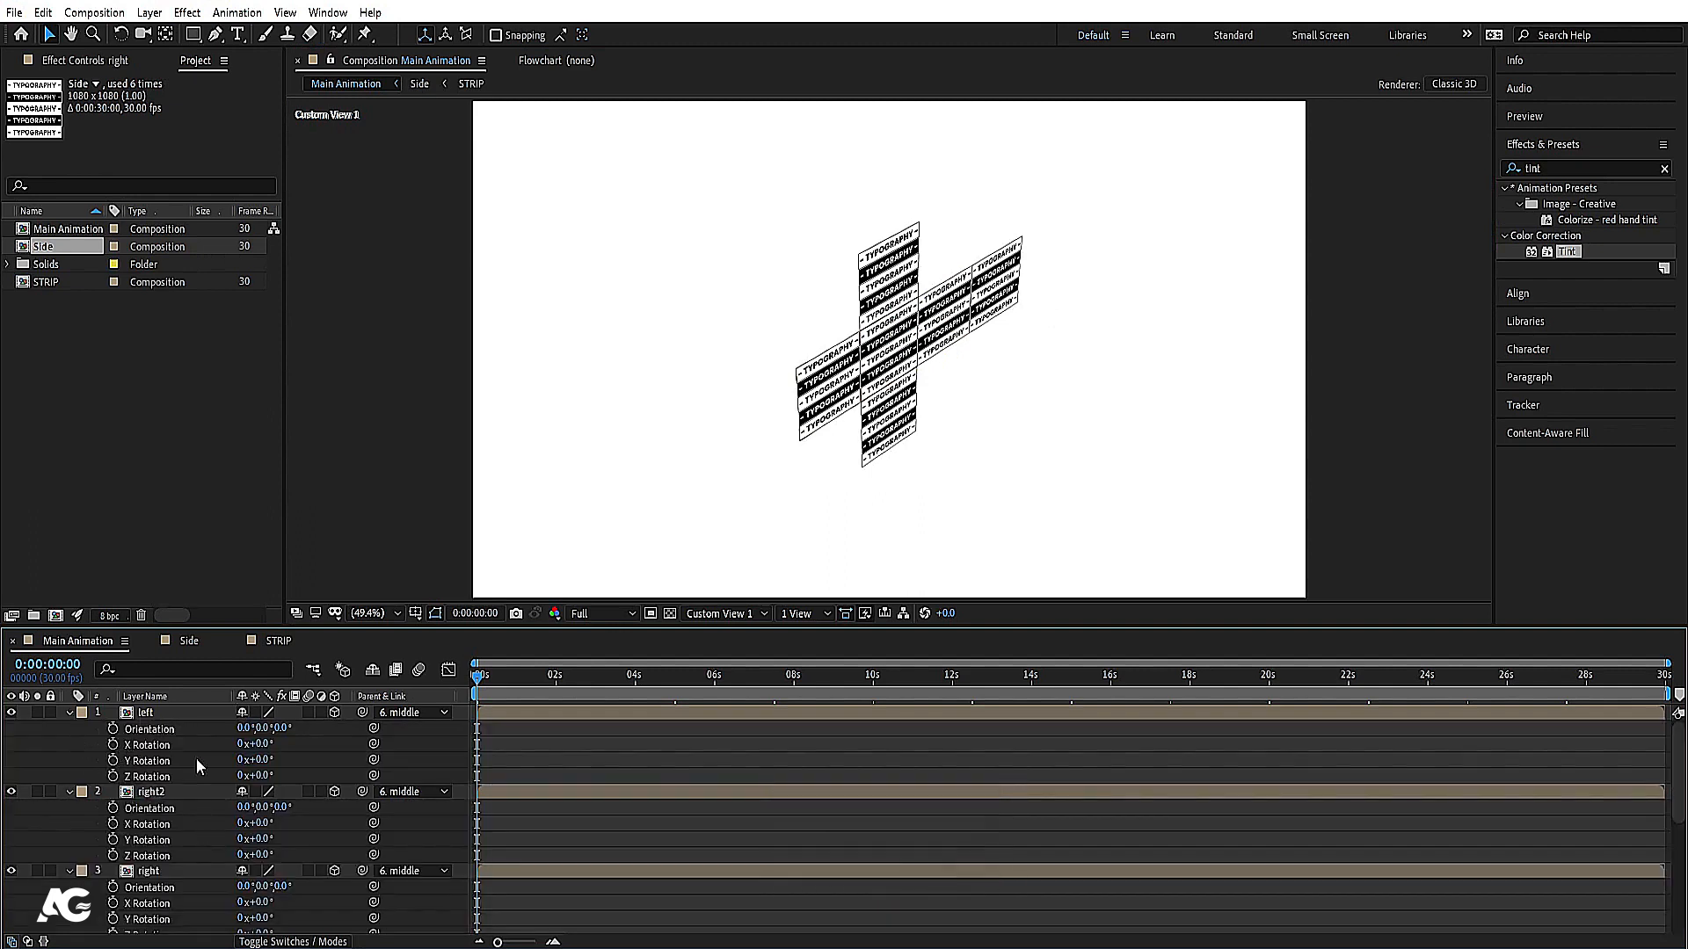
Step: Fold the top face by setting its X Rotation to -90°
left_click(898, 279)
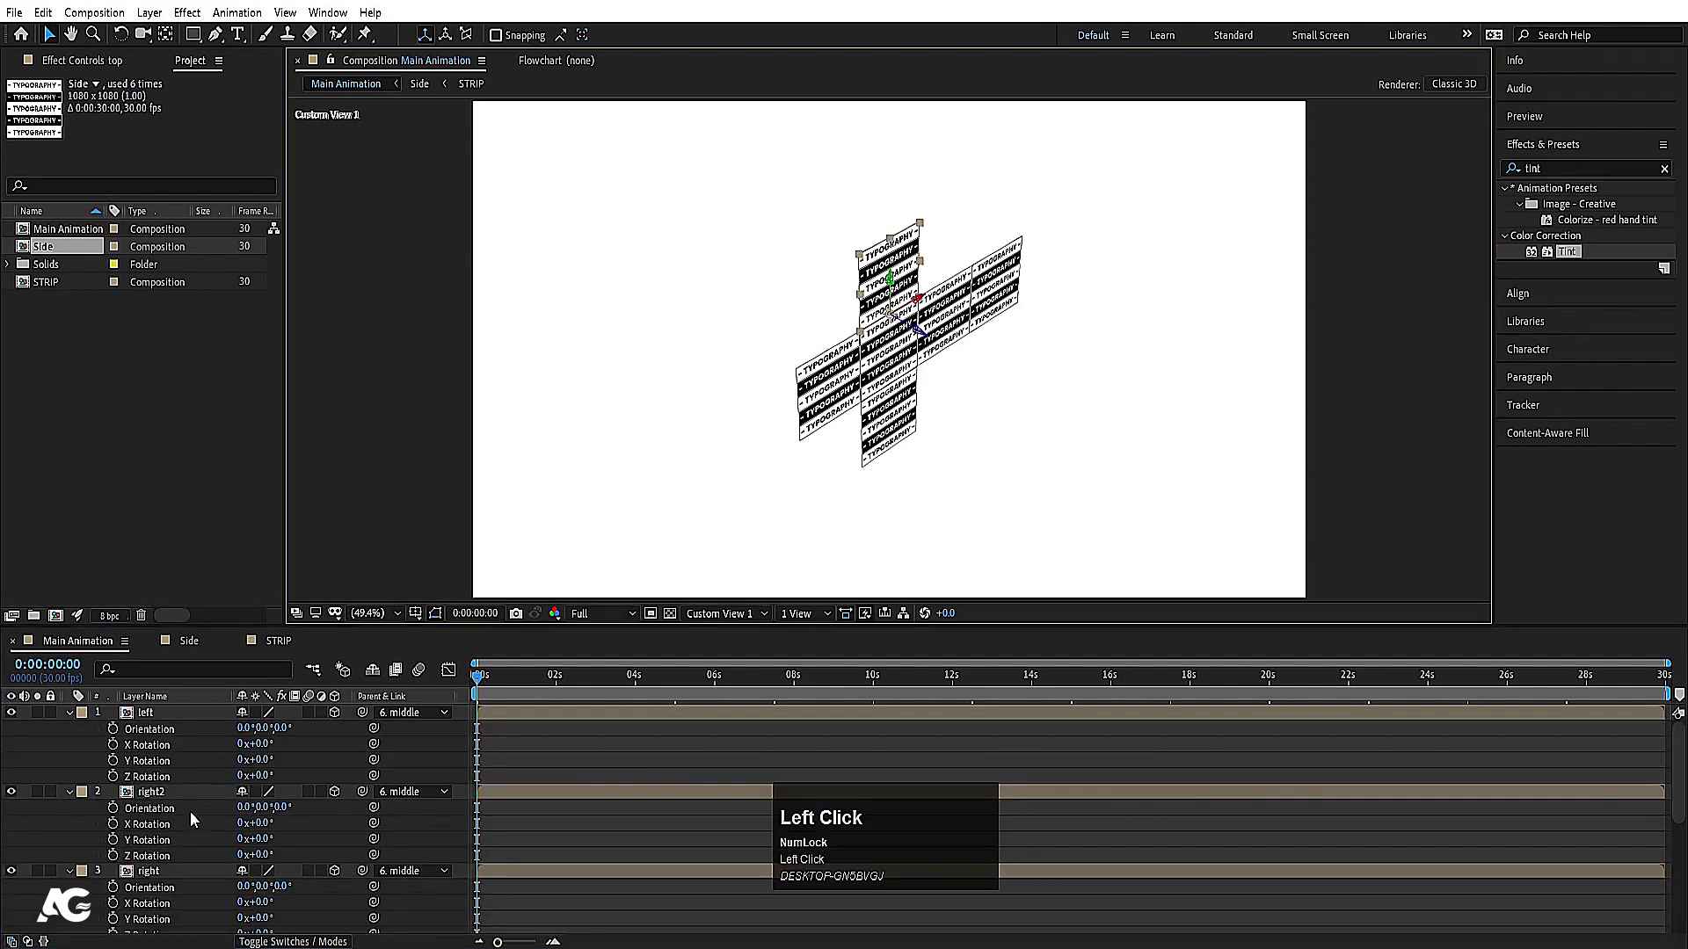
scroll(194, 815, "down", 3)
left_click_drag(250, 839, 251, 839)
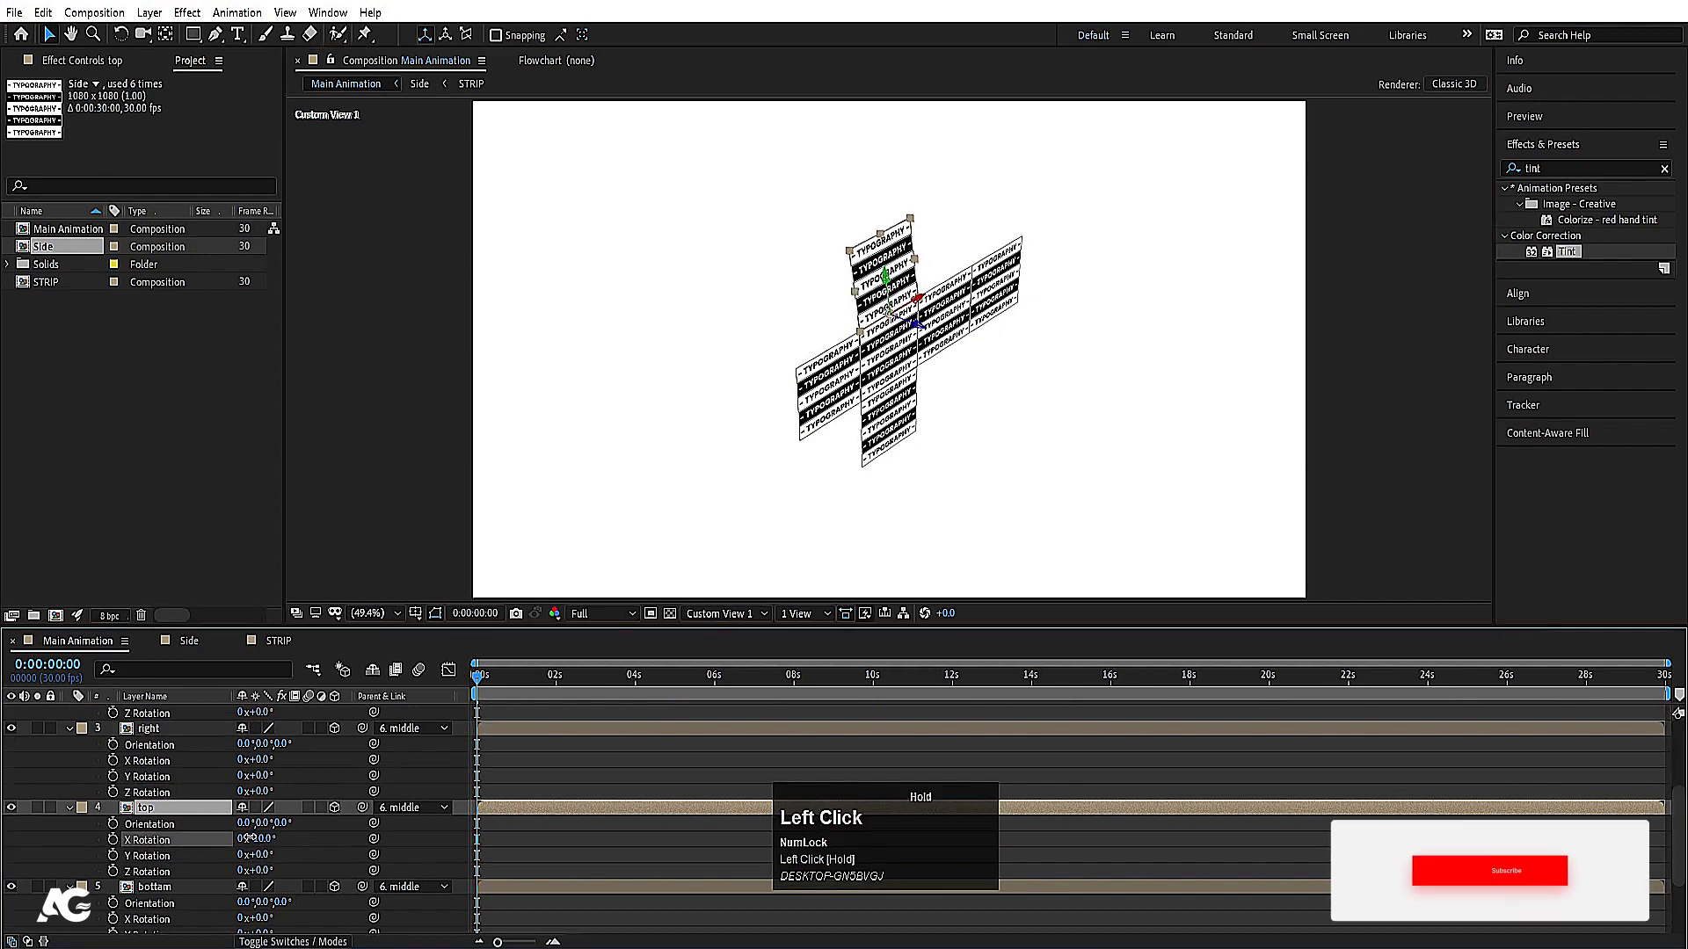
left_click(253, 838)
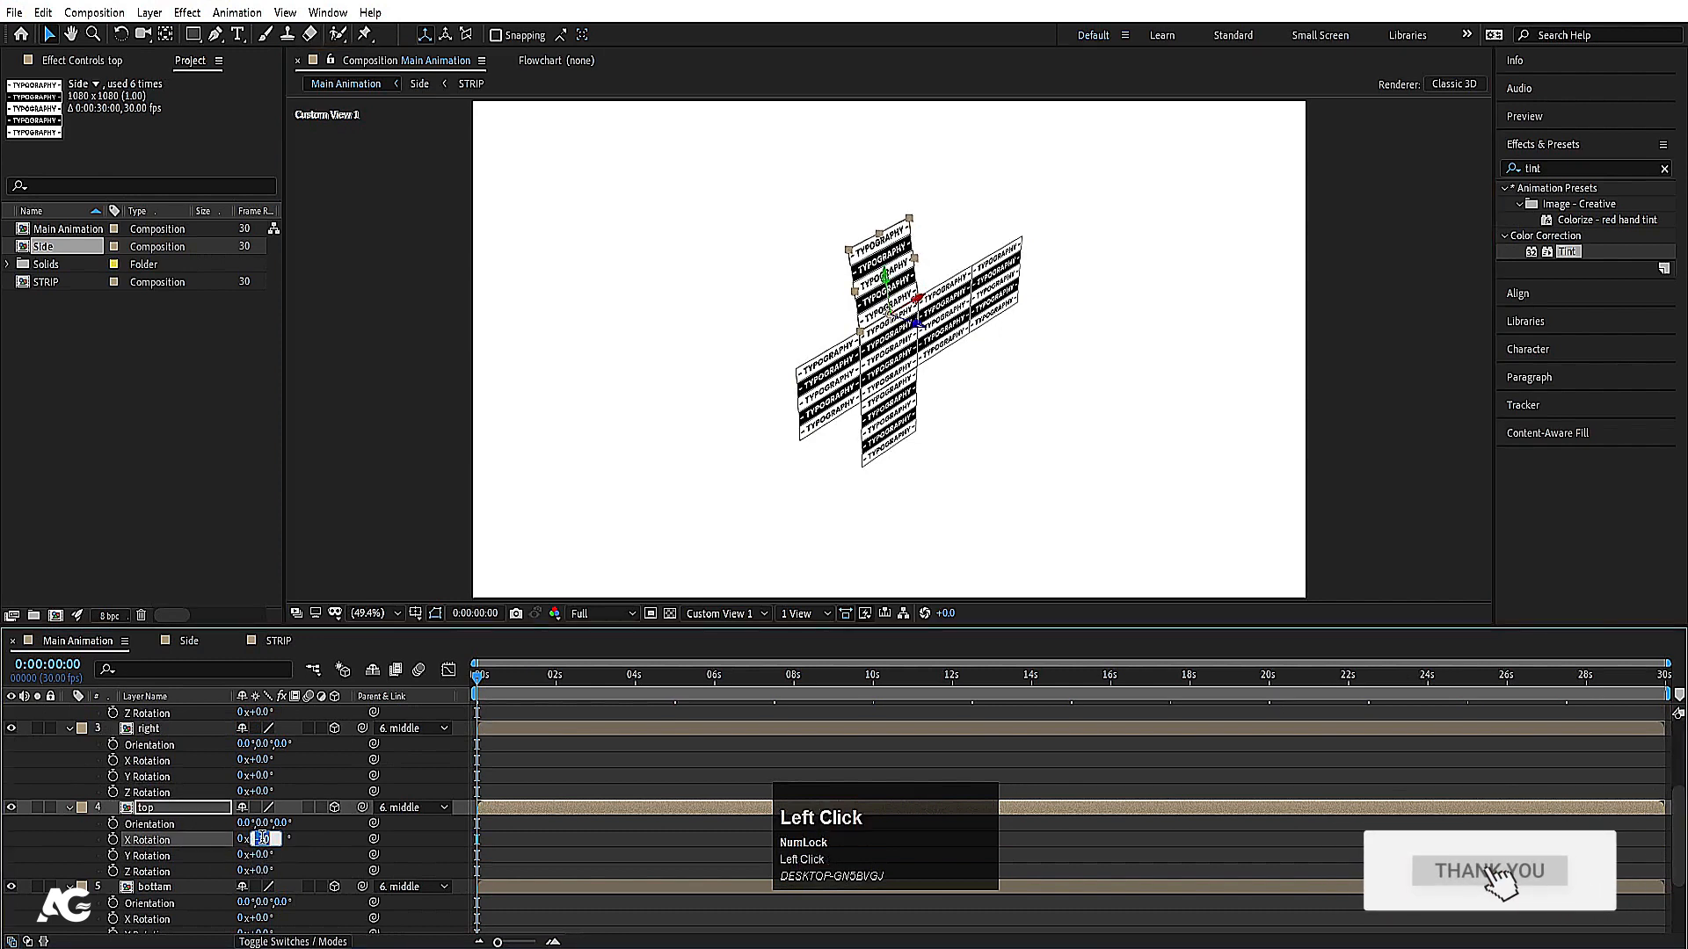
type("-90")
key("Return")
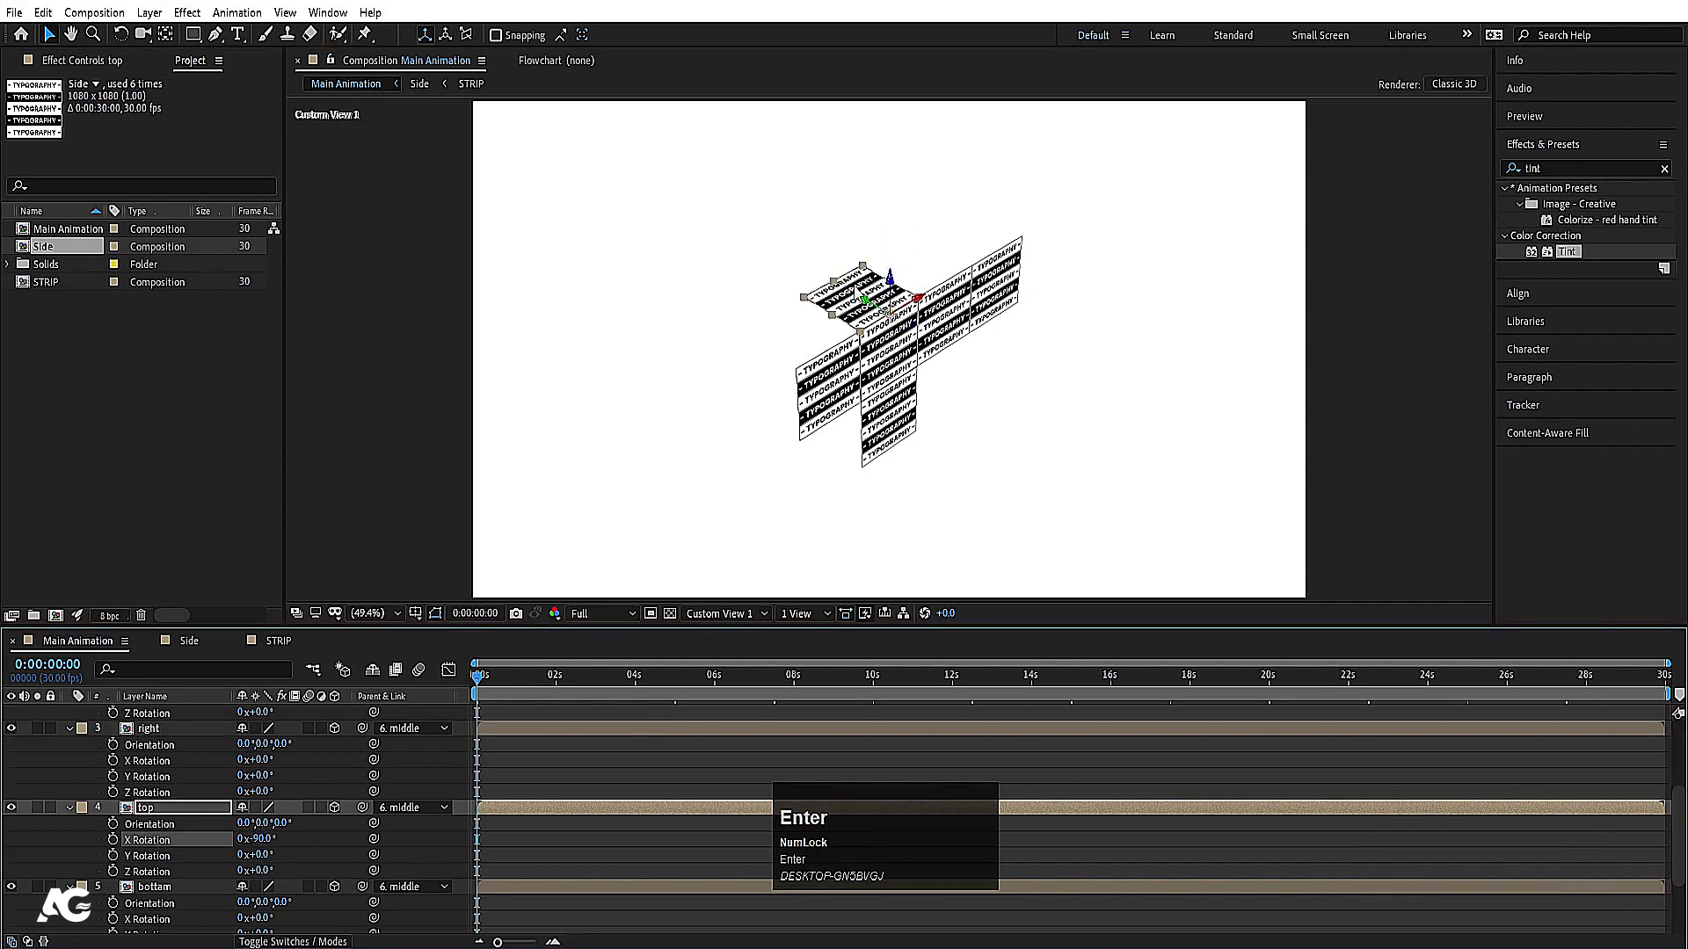
Step: Fold the bottam face by setting its X Rotation to 90°
left_click(901, 410)
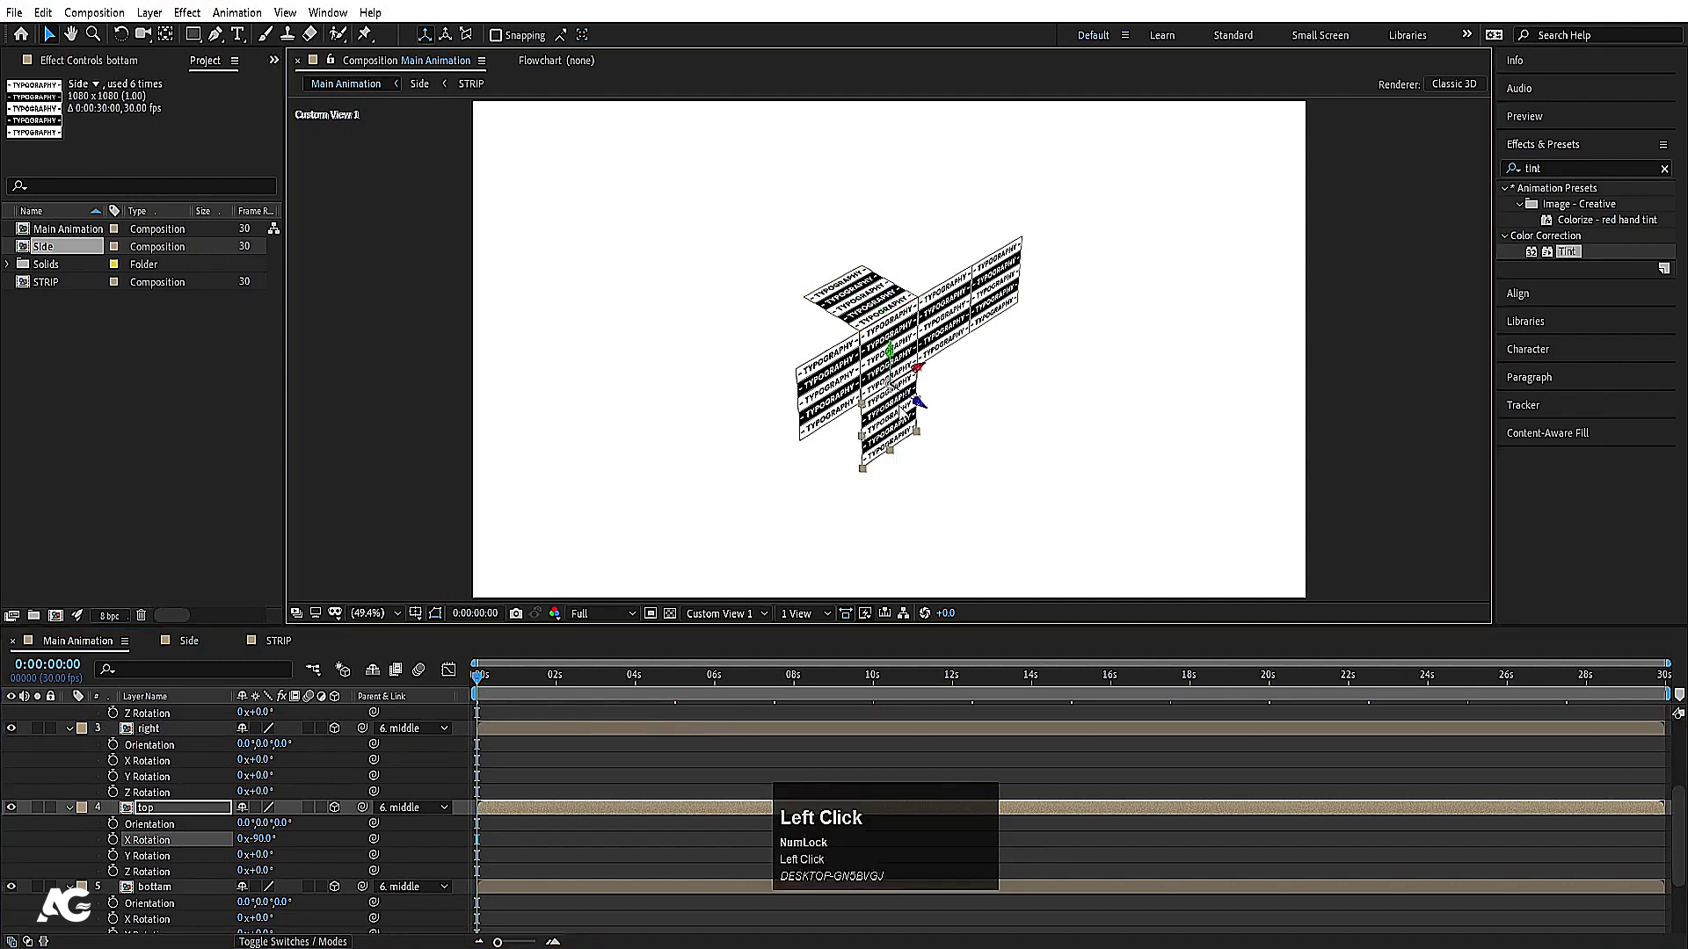
scroll(253, 881, "down", 1)
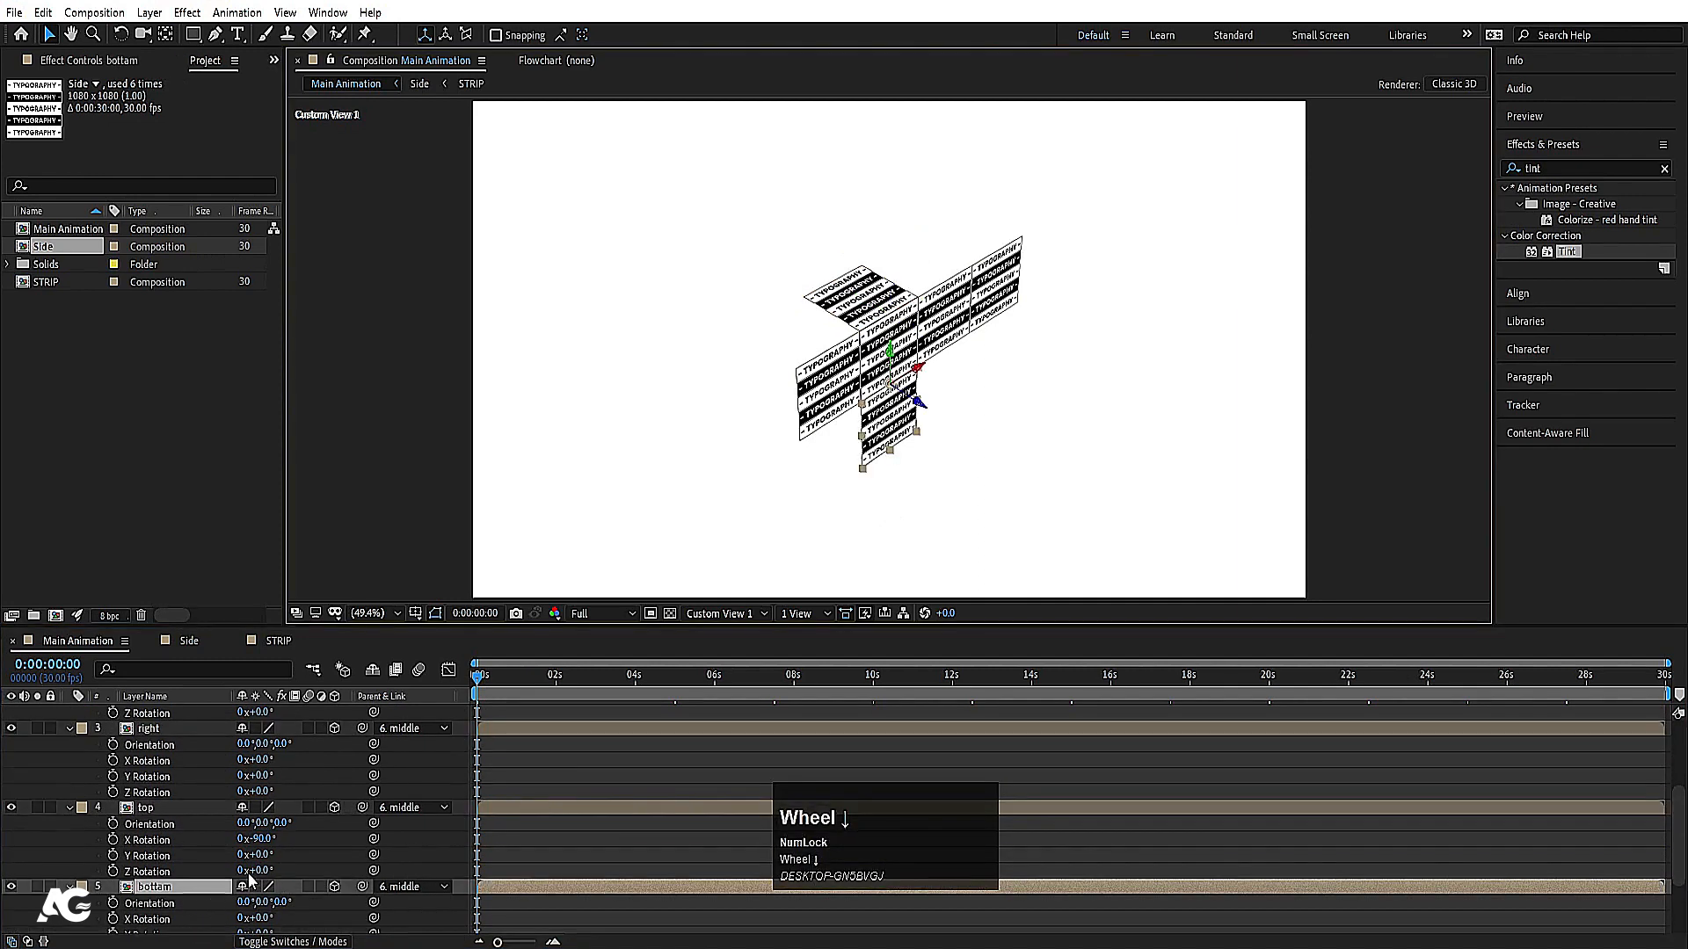
left_click(263, 919)
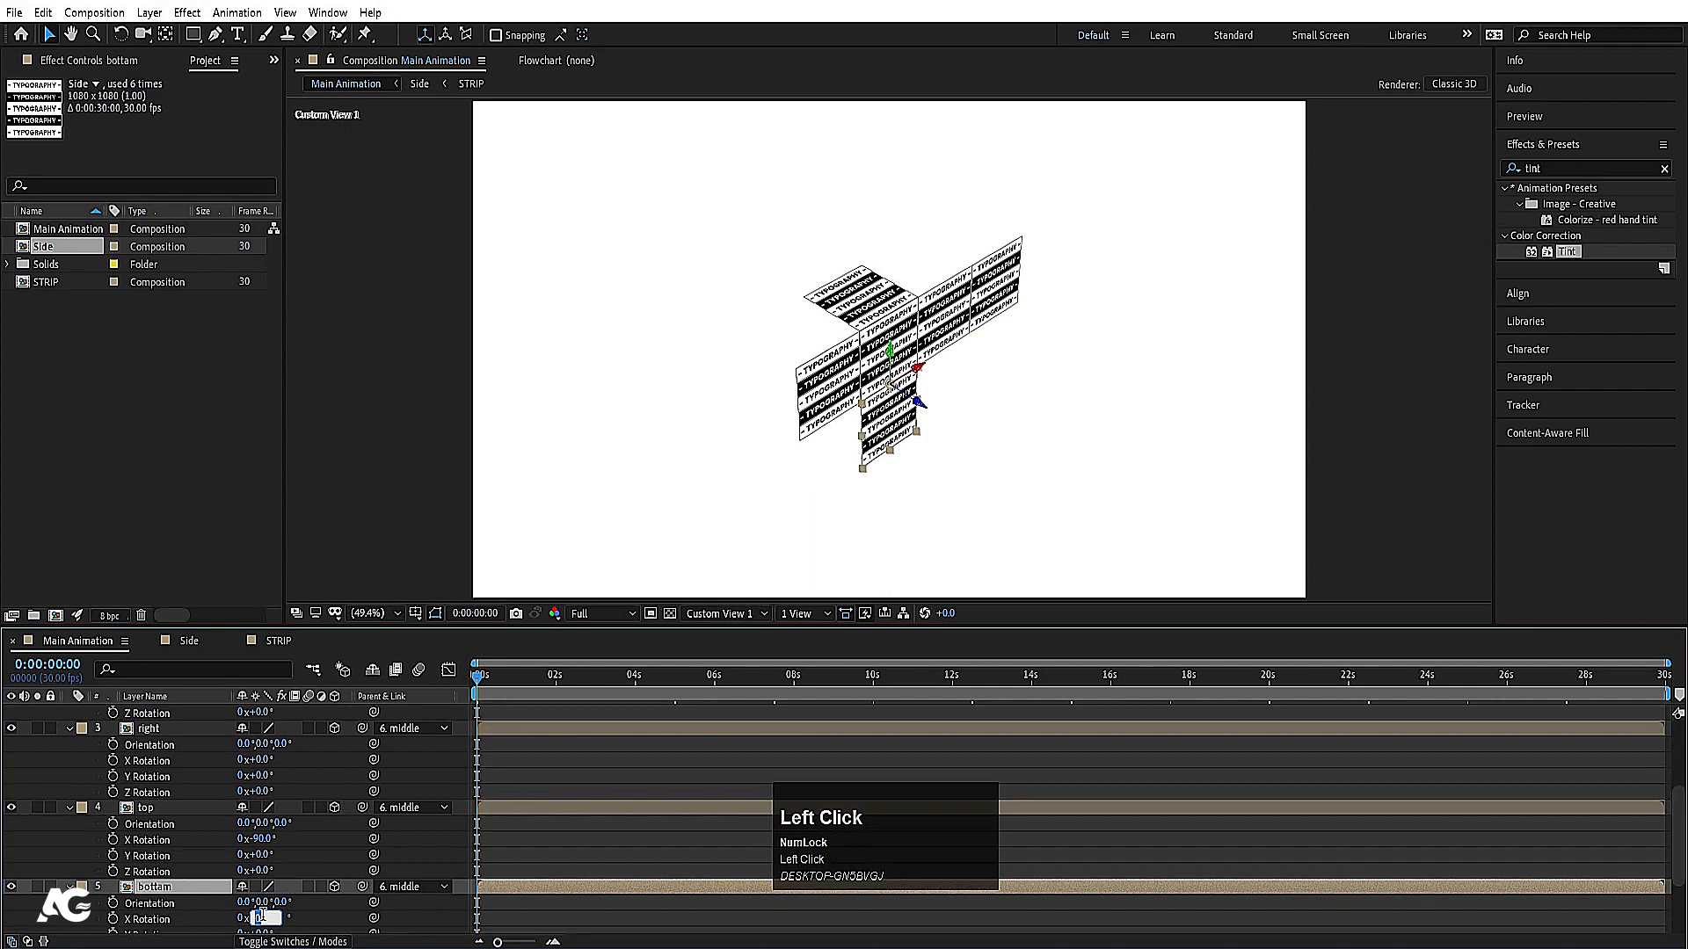
type("90")
key("Return")
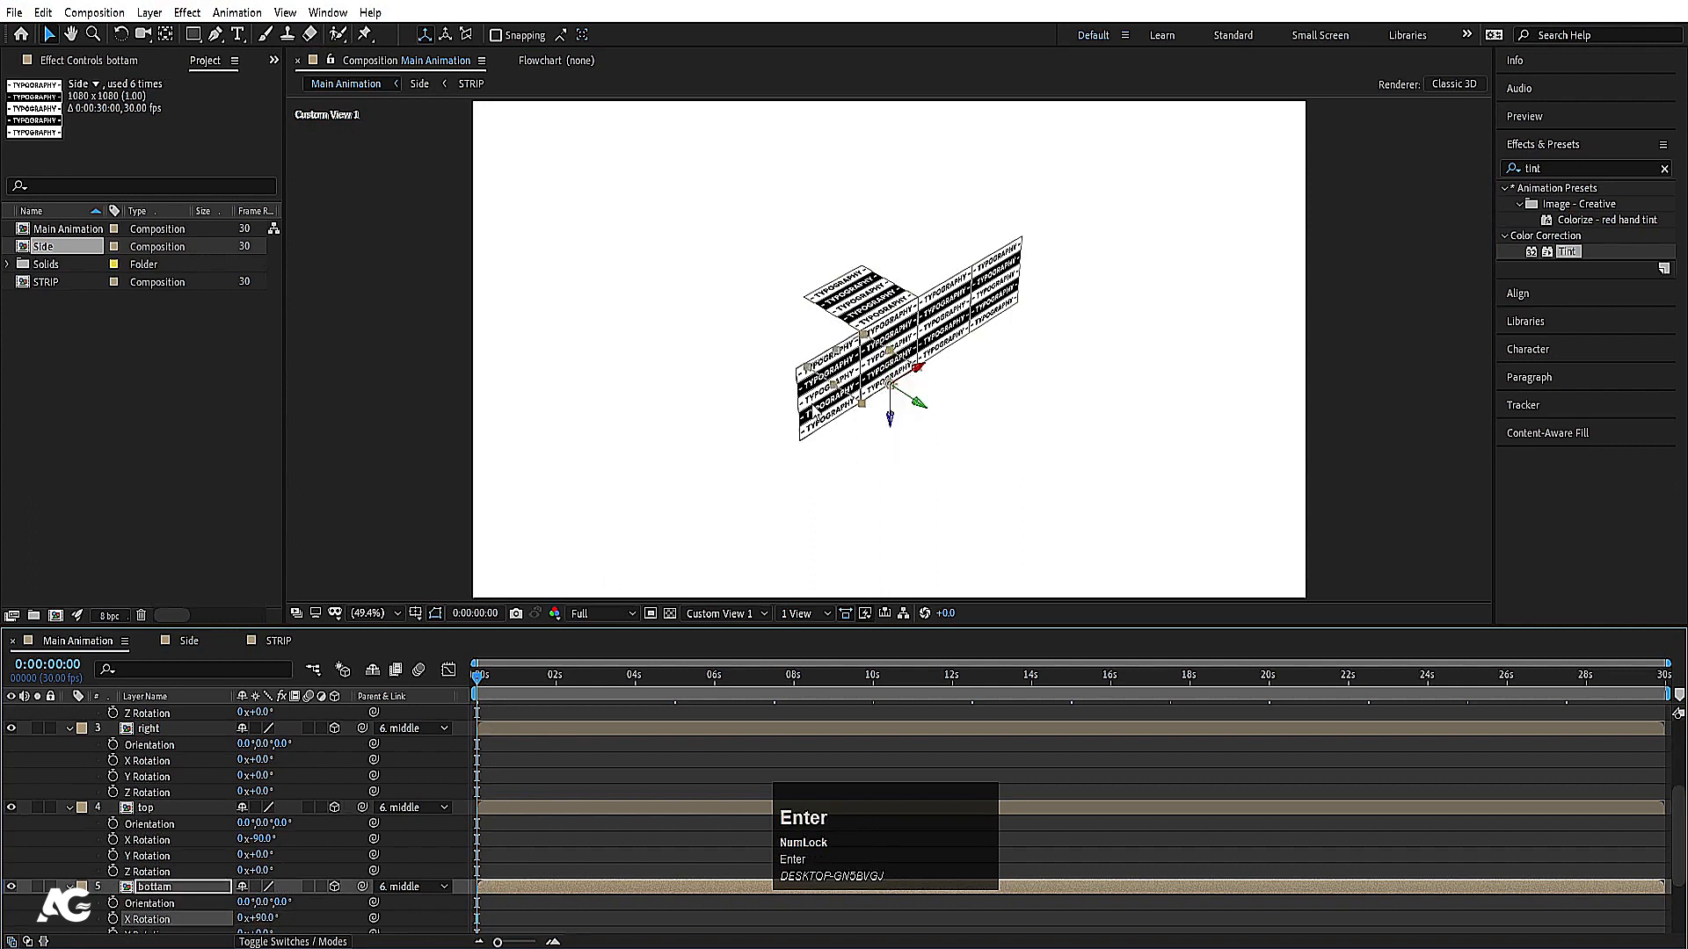
Step: Fold the left face by setting its Y Rotation to 90°
left_click(812, 410)
scroll(145, 872, "up", 2)
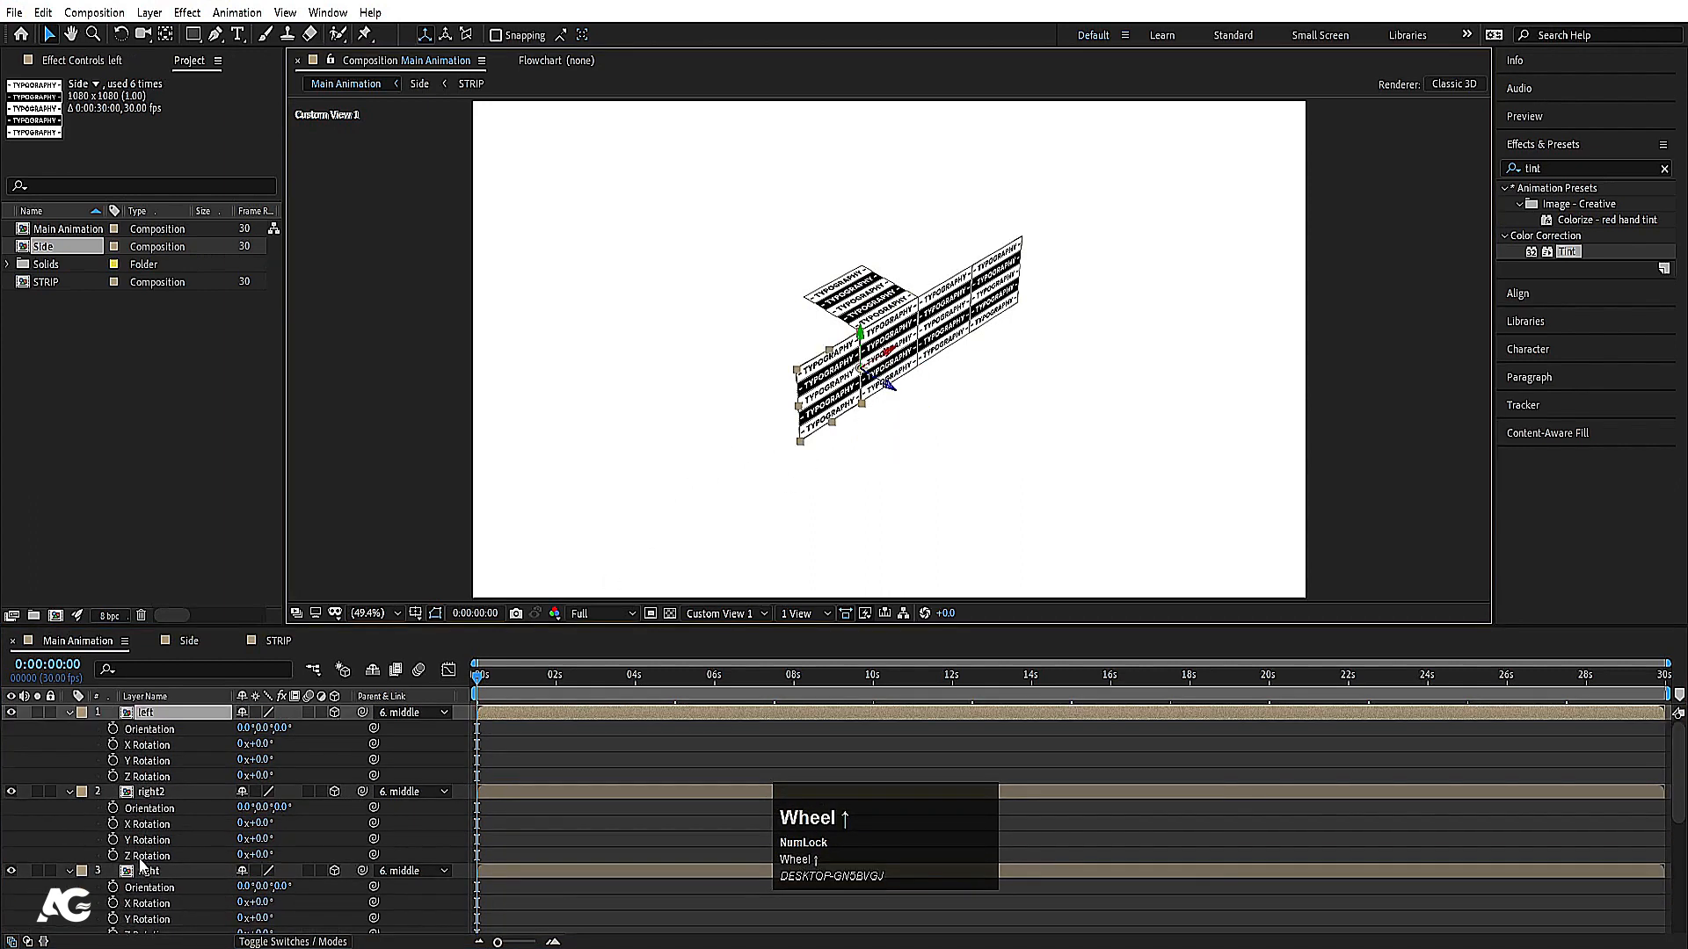
mouse_move(261, 760)
left_mouse_down()
mouse_move(290, 760)
mouse_move(275, 763)
left_mouse_up()
key("ctrl+z")
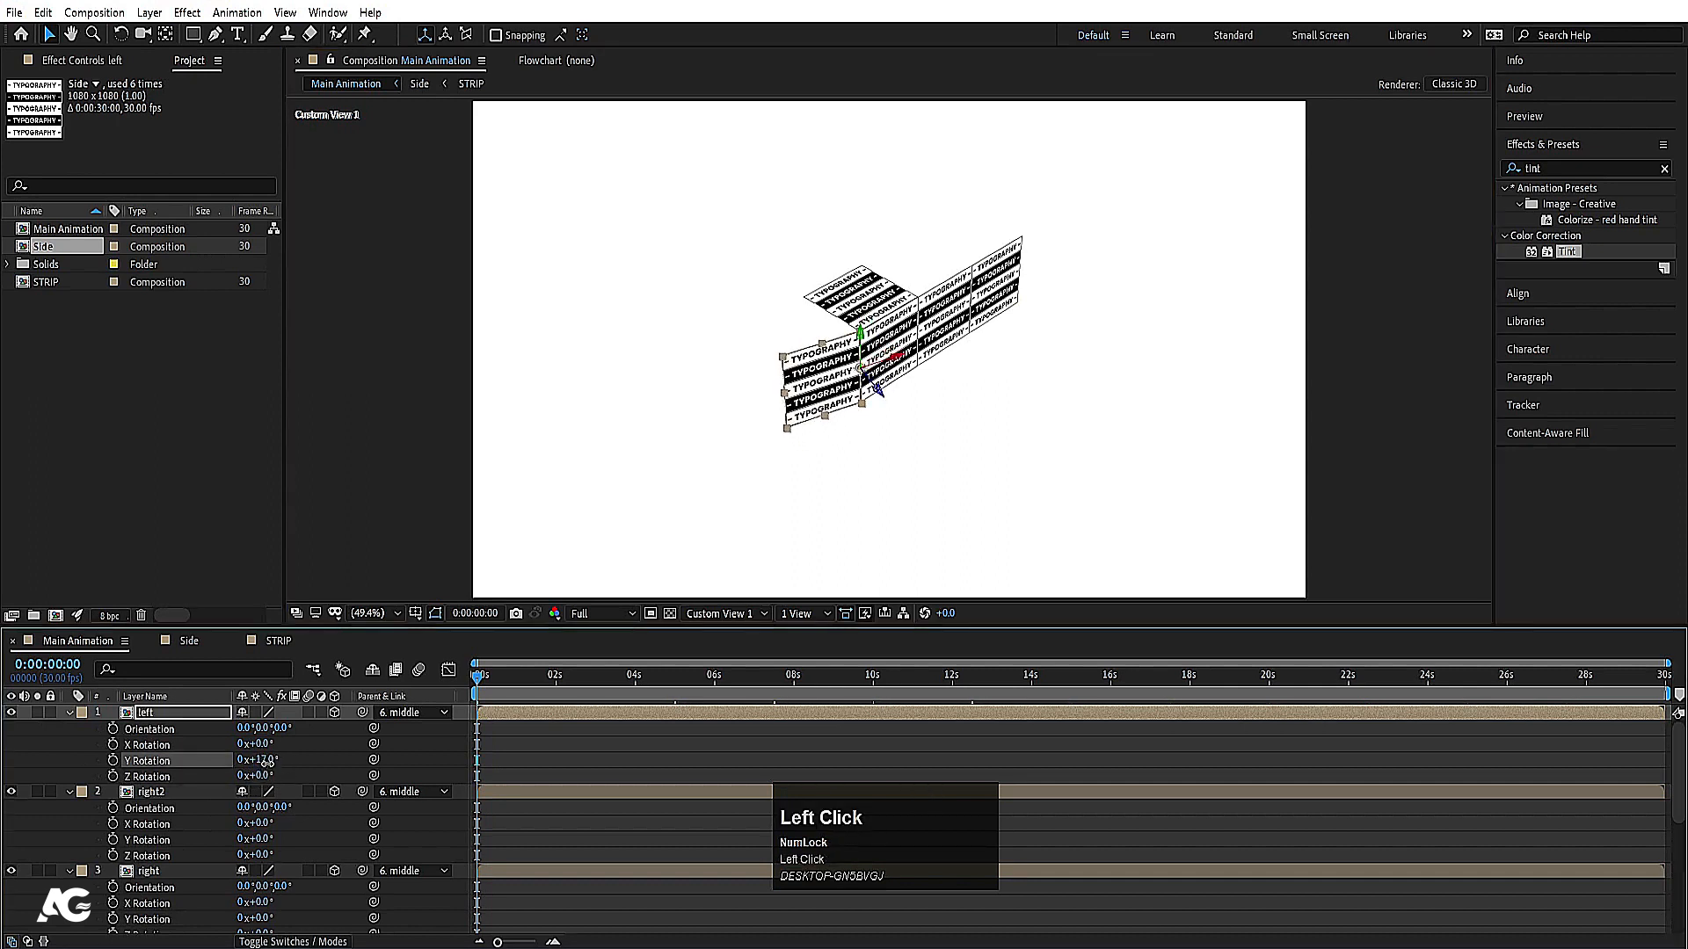
left_click(262, 760)
type("90")
key("Return")
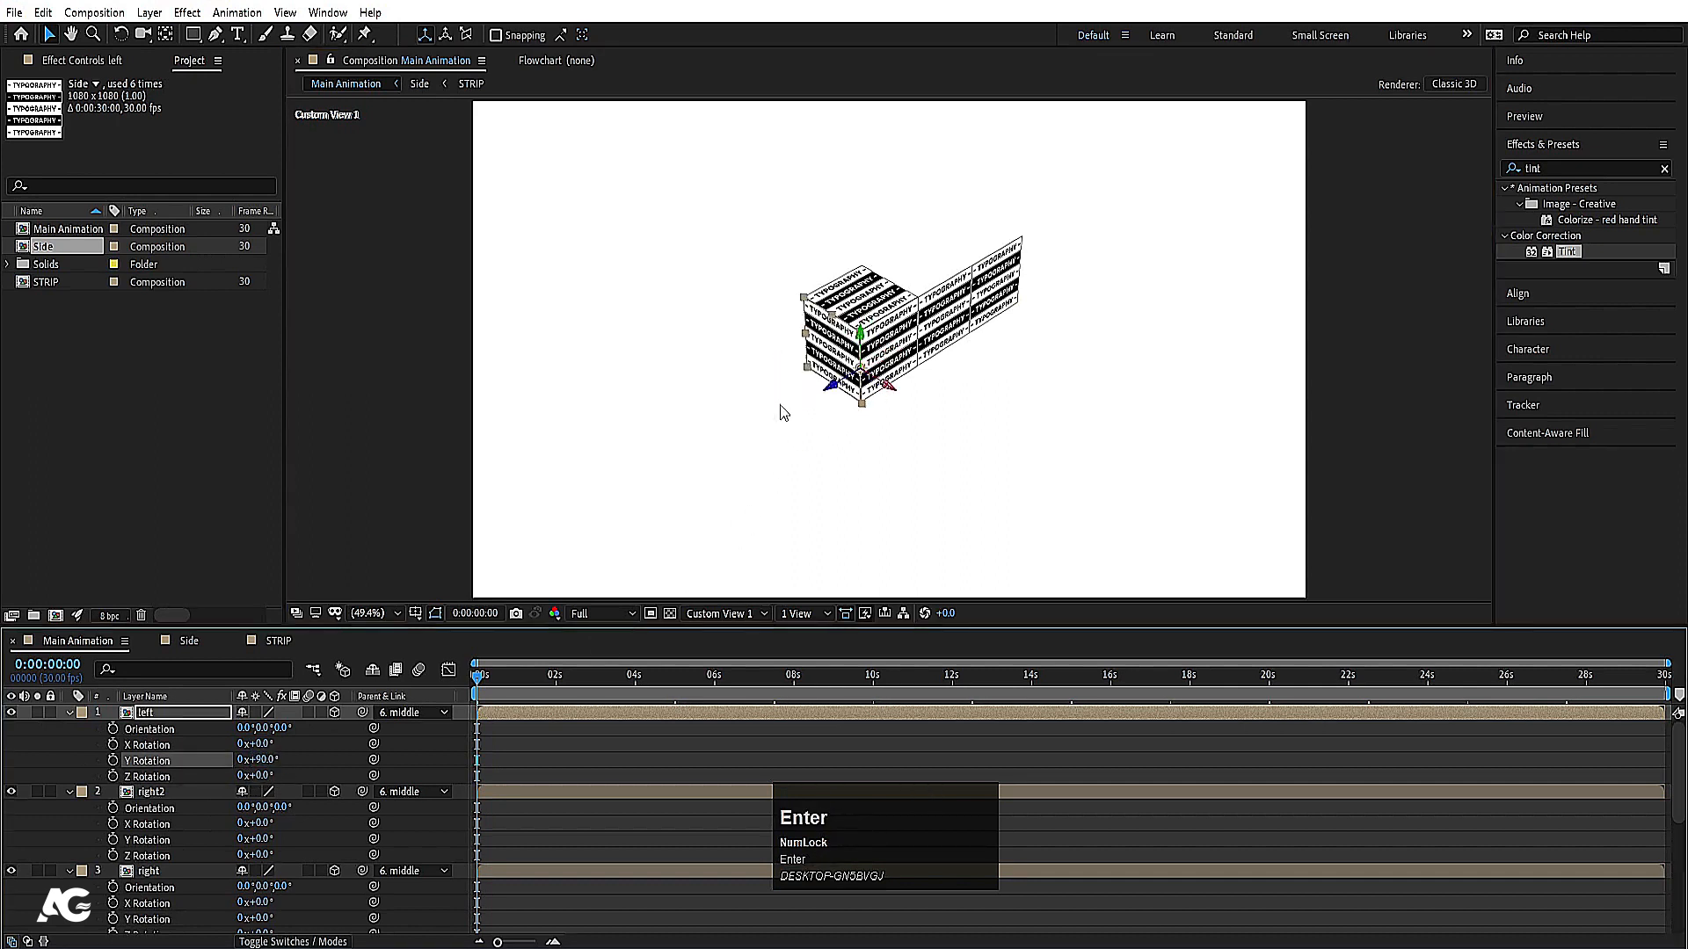
Step: Try a Y Rotation of -90° on the right face and undo it
left_click(956, 318)
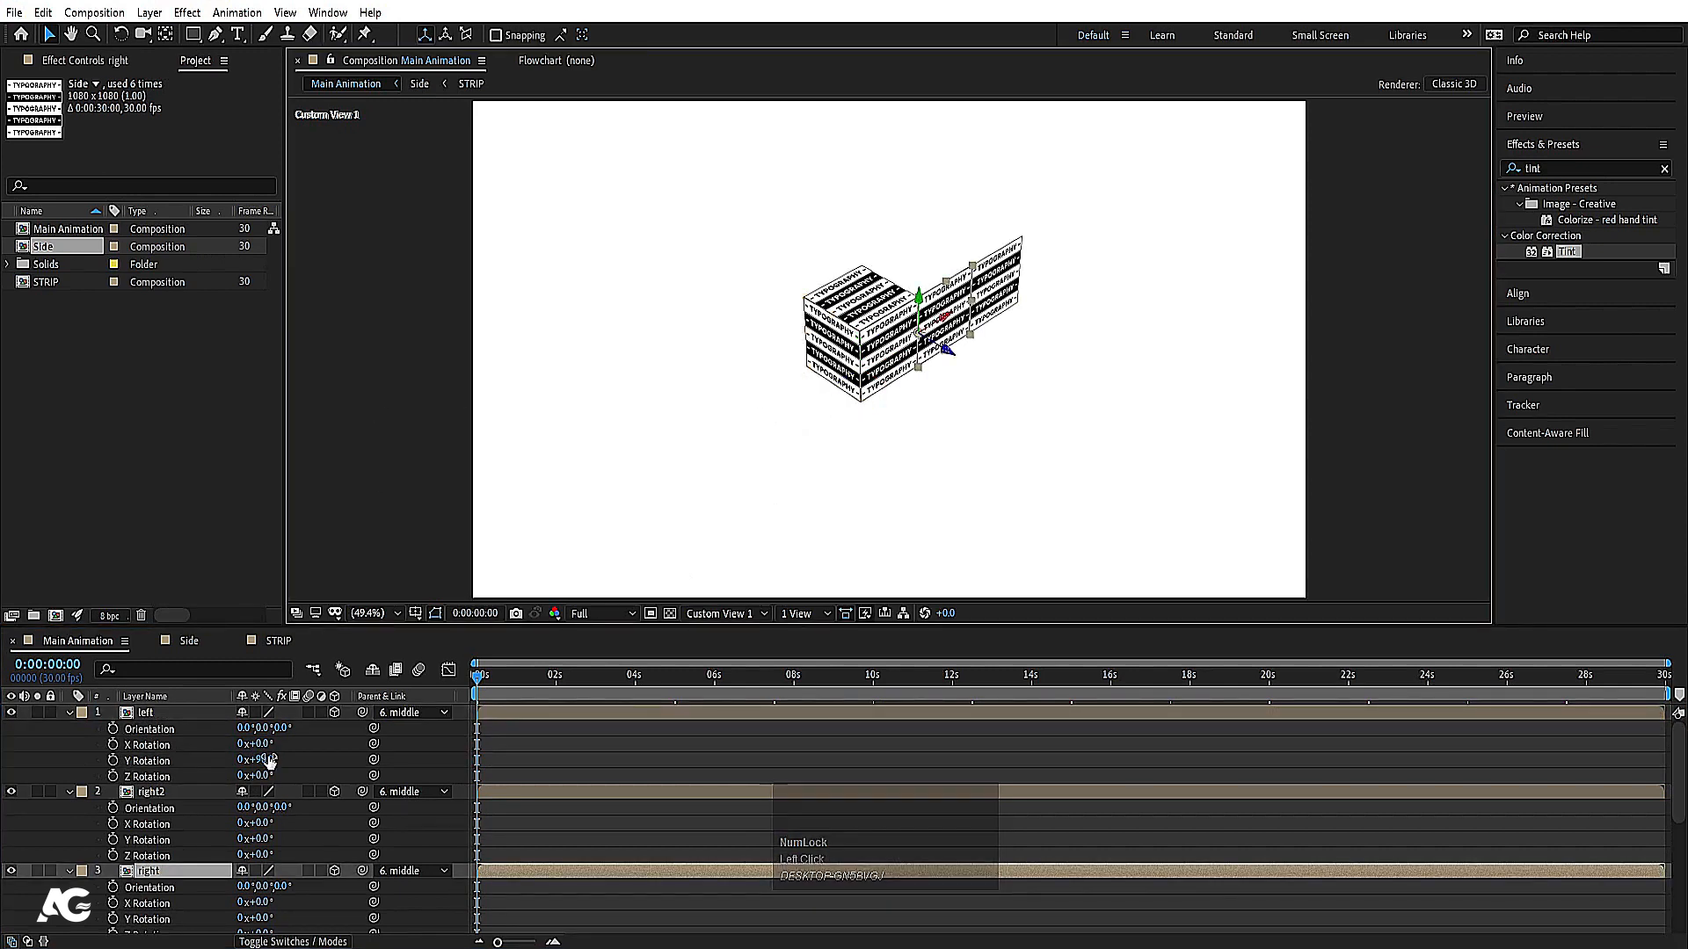
left_click(260, 918)
type("-")
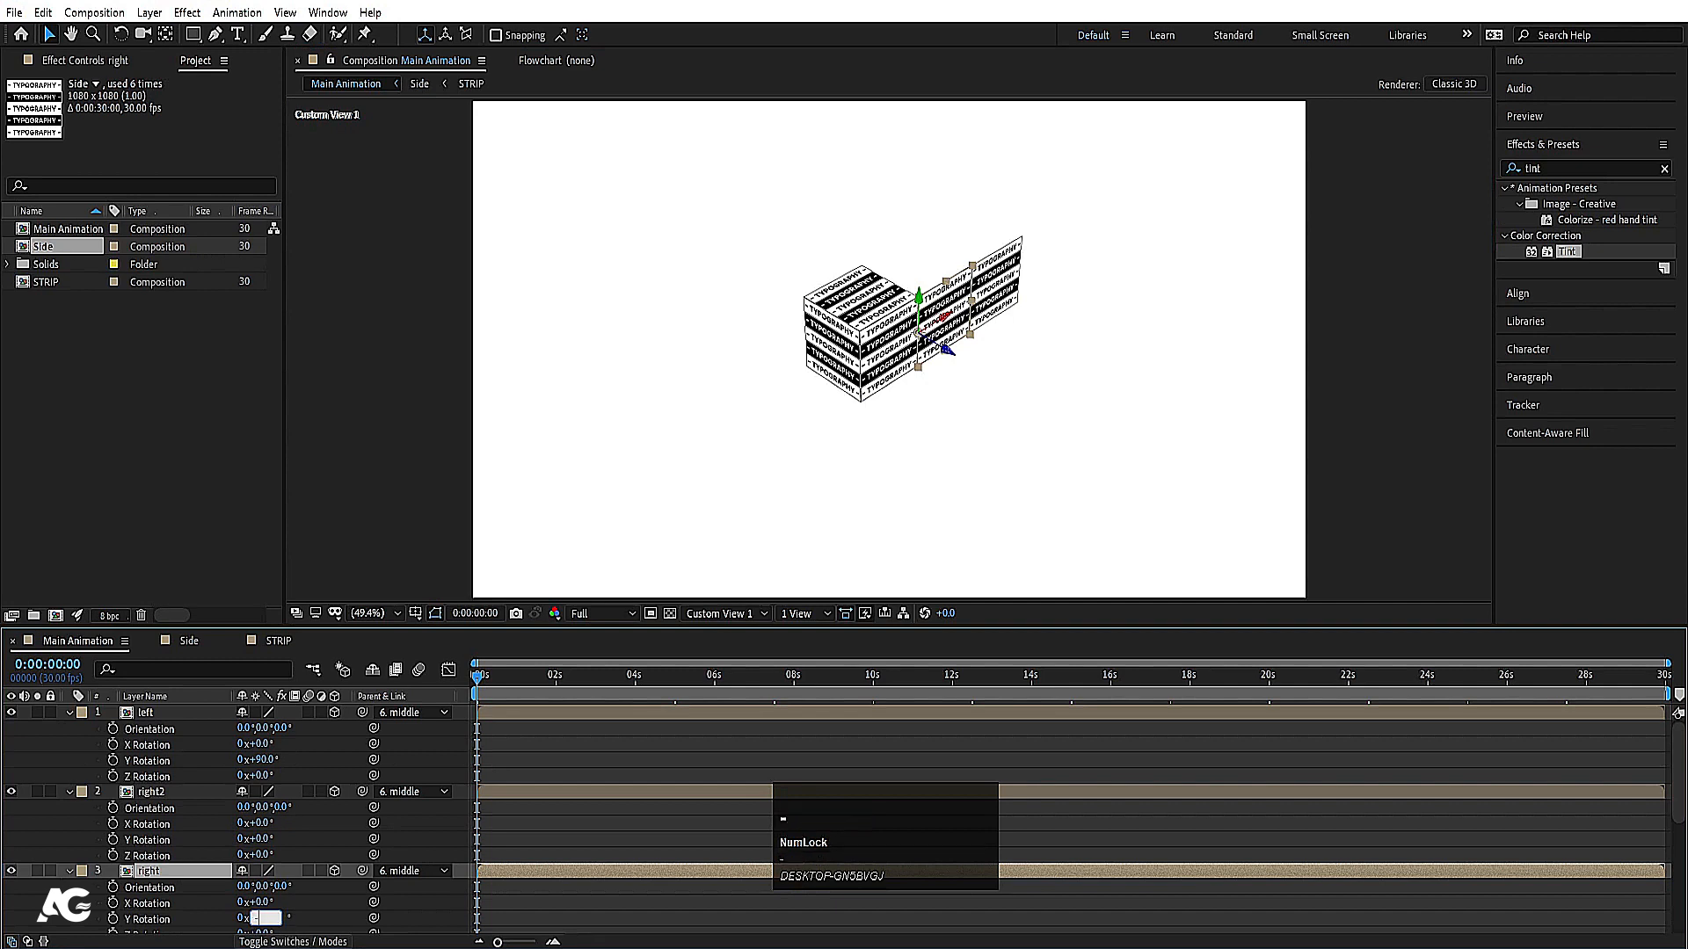
type("90")
key("Return")
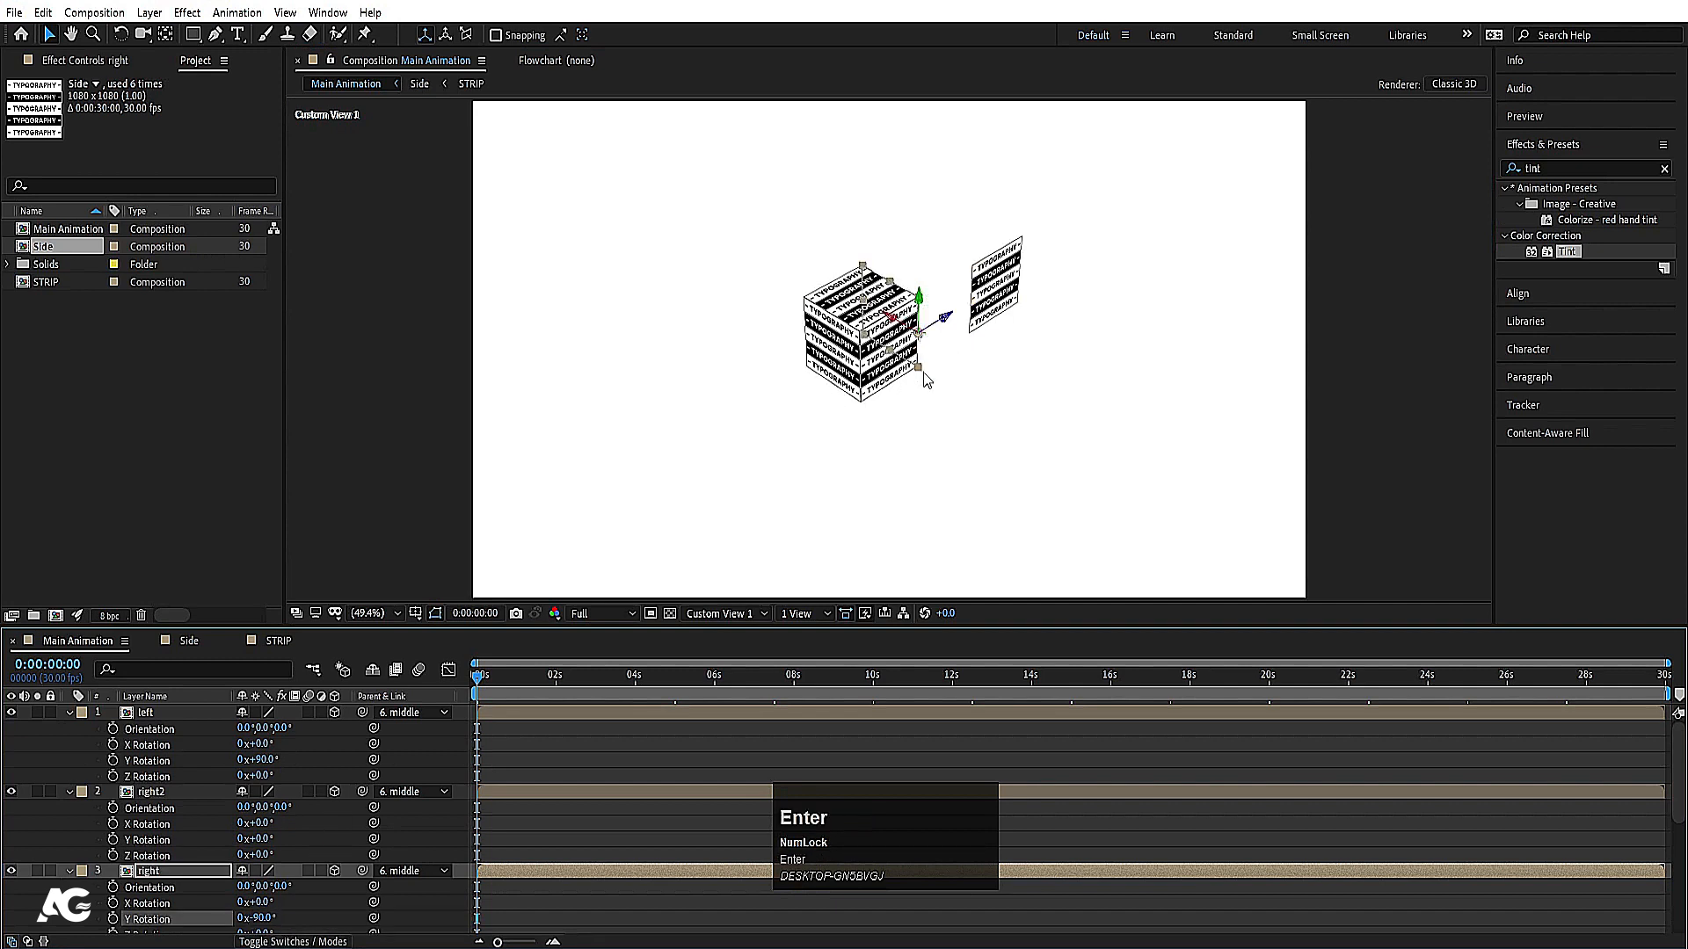
key("ctrl+z")
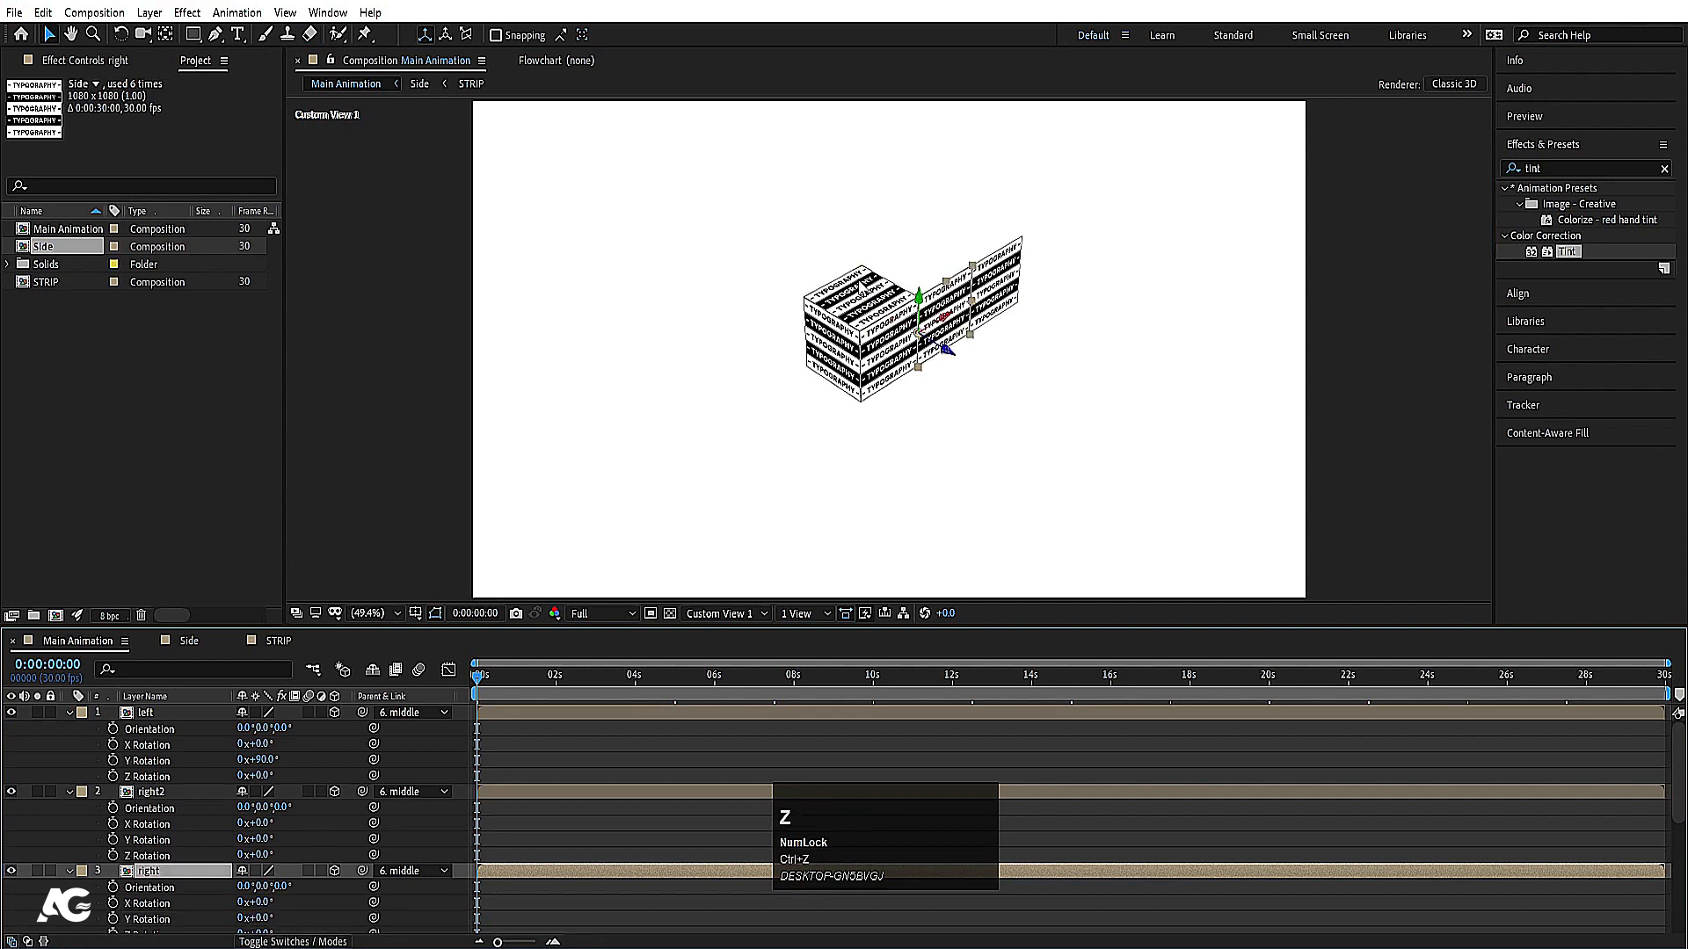
Step: Parent the right2 layer to the right layer instead of the middle layer
left_click(1015, 312)
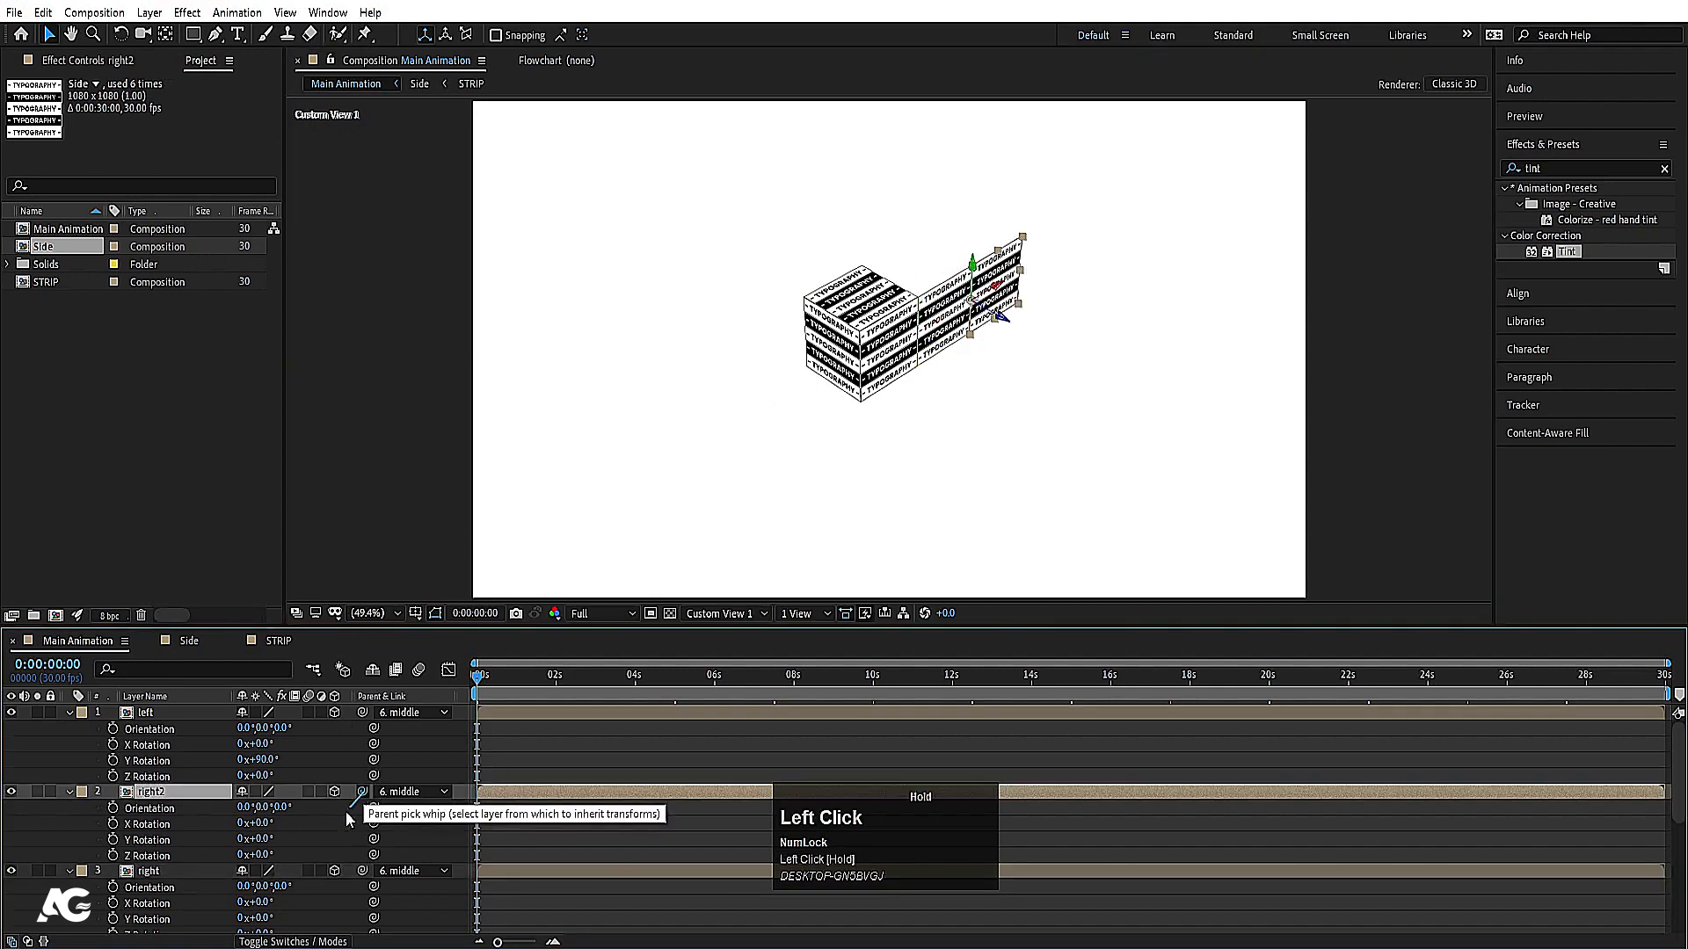
left_click_drag(363, 792, 212, 868)
left_click(213, 868)
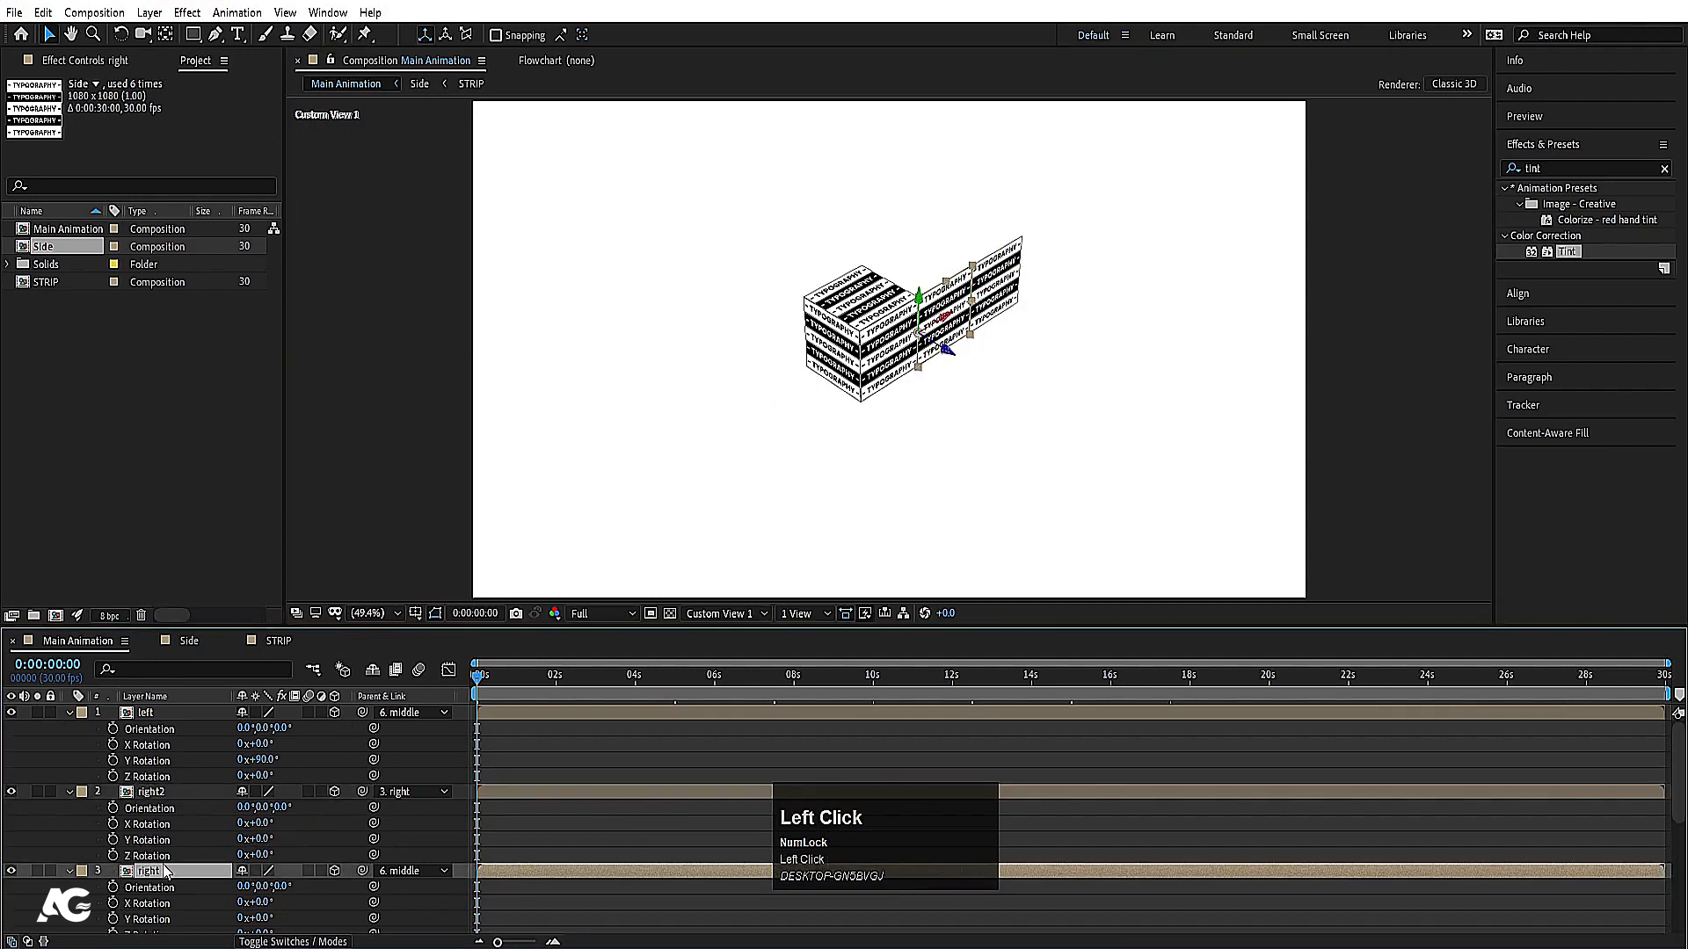
Step: Fold the right face, with right2 attached, by setting its Y Rotation to -90°
left_click(263, 917)
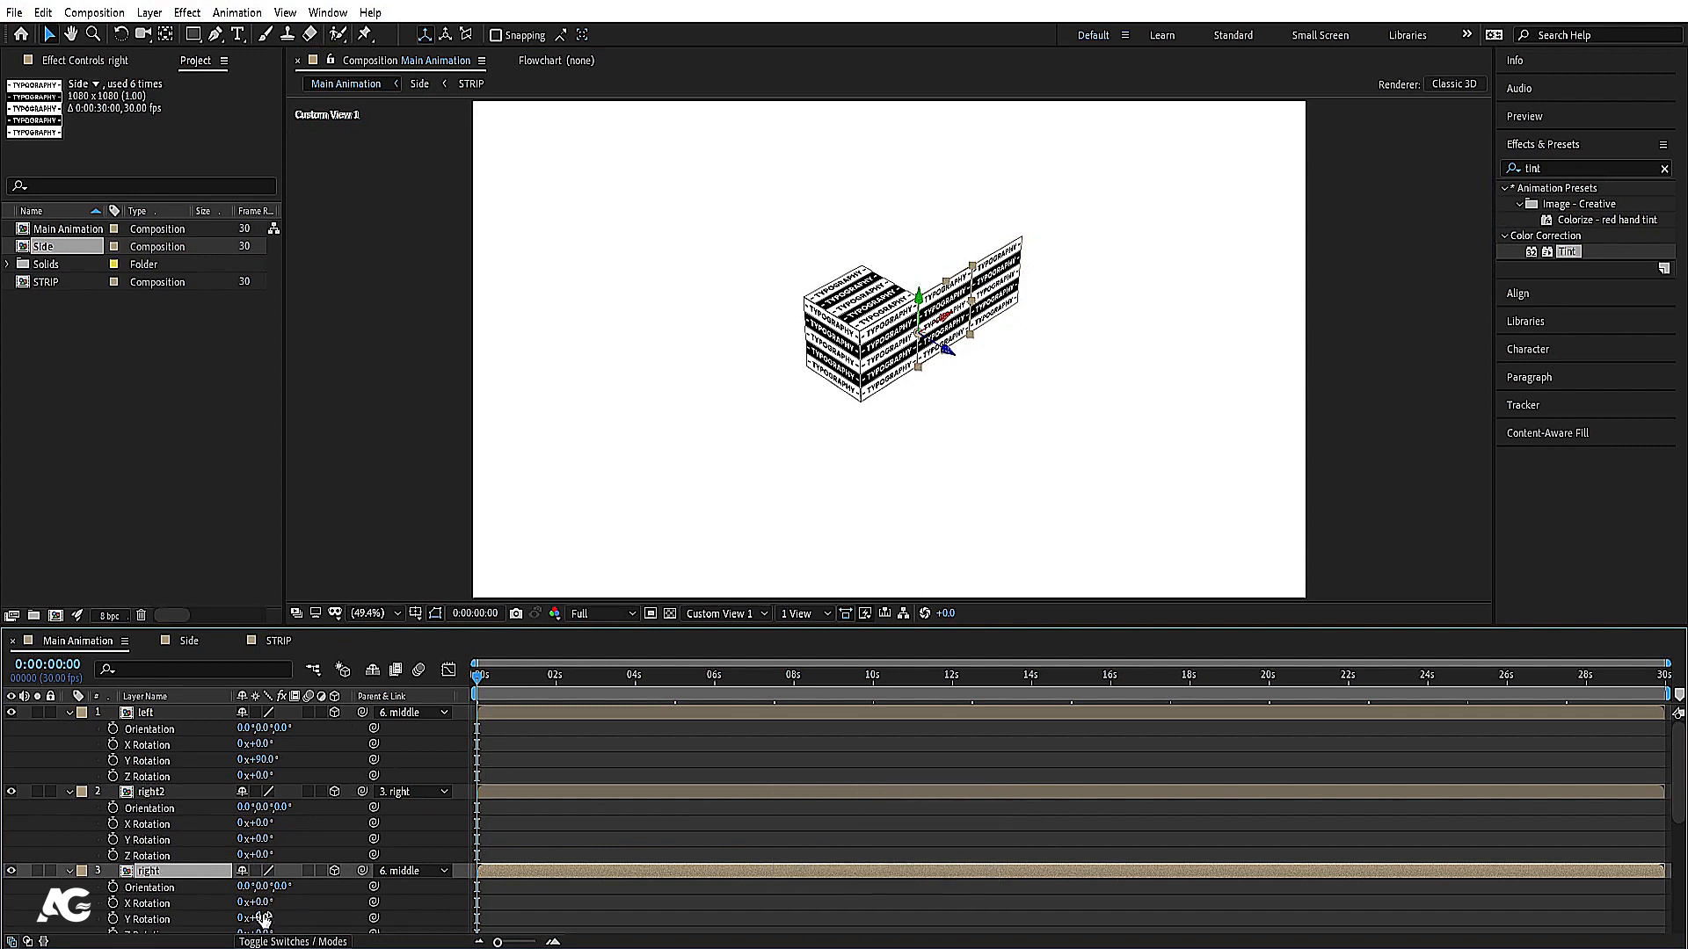
type("90")
key("Return")
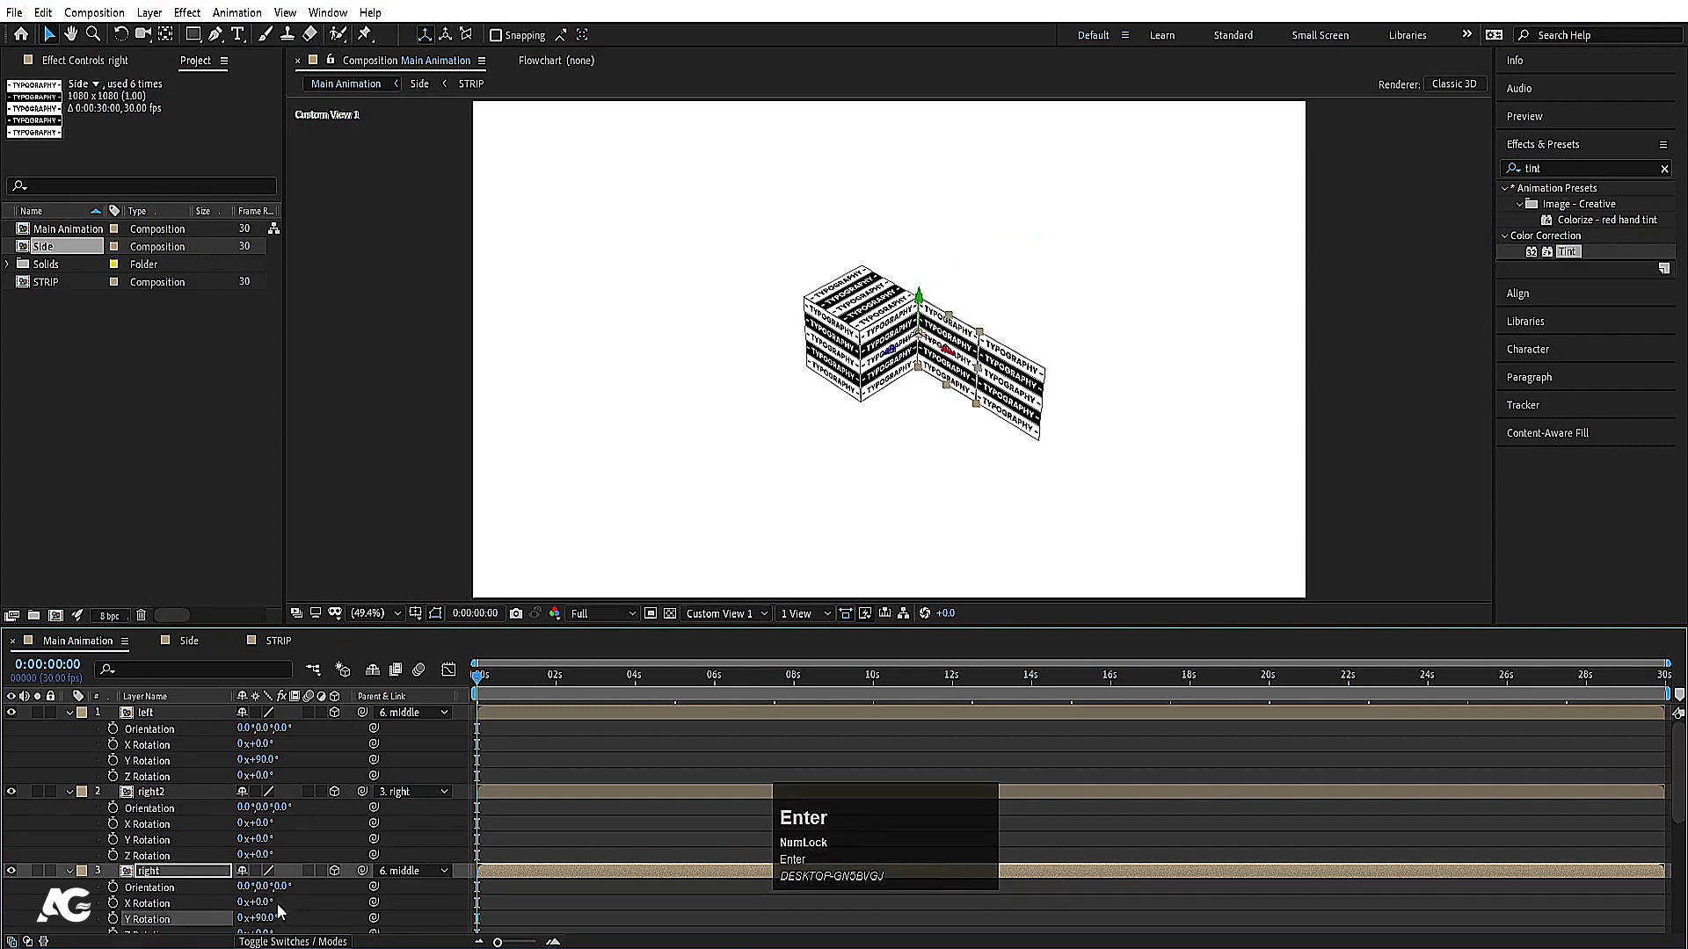
left_click(264, 918)
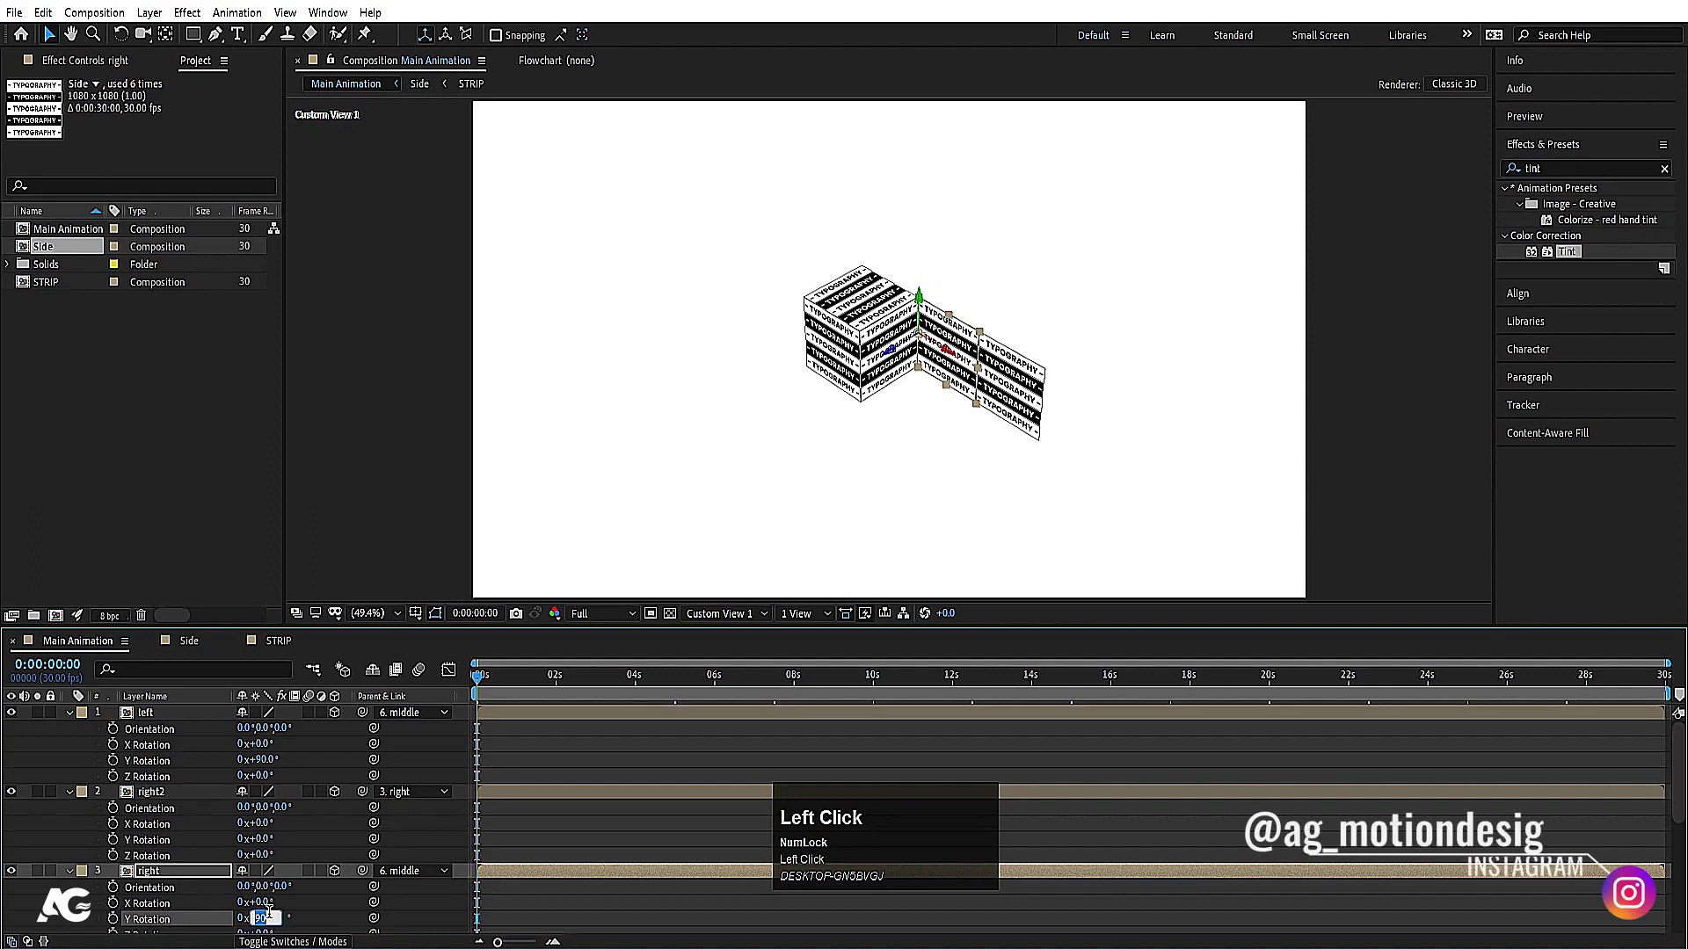
type("-")
key("Return")
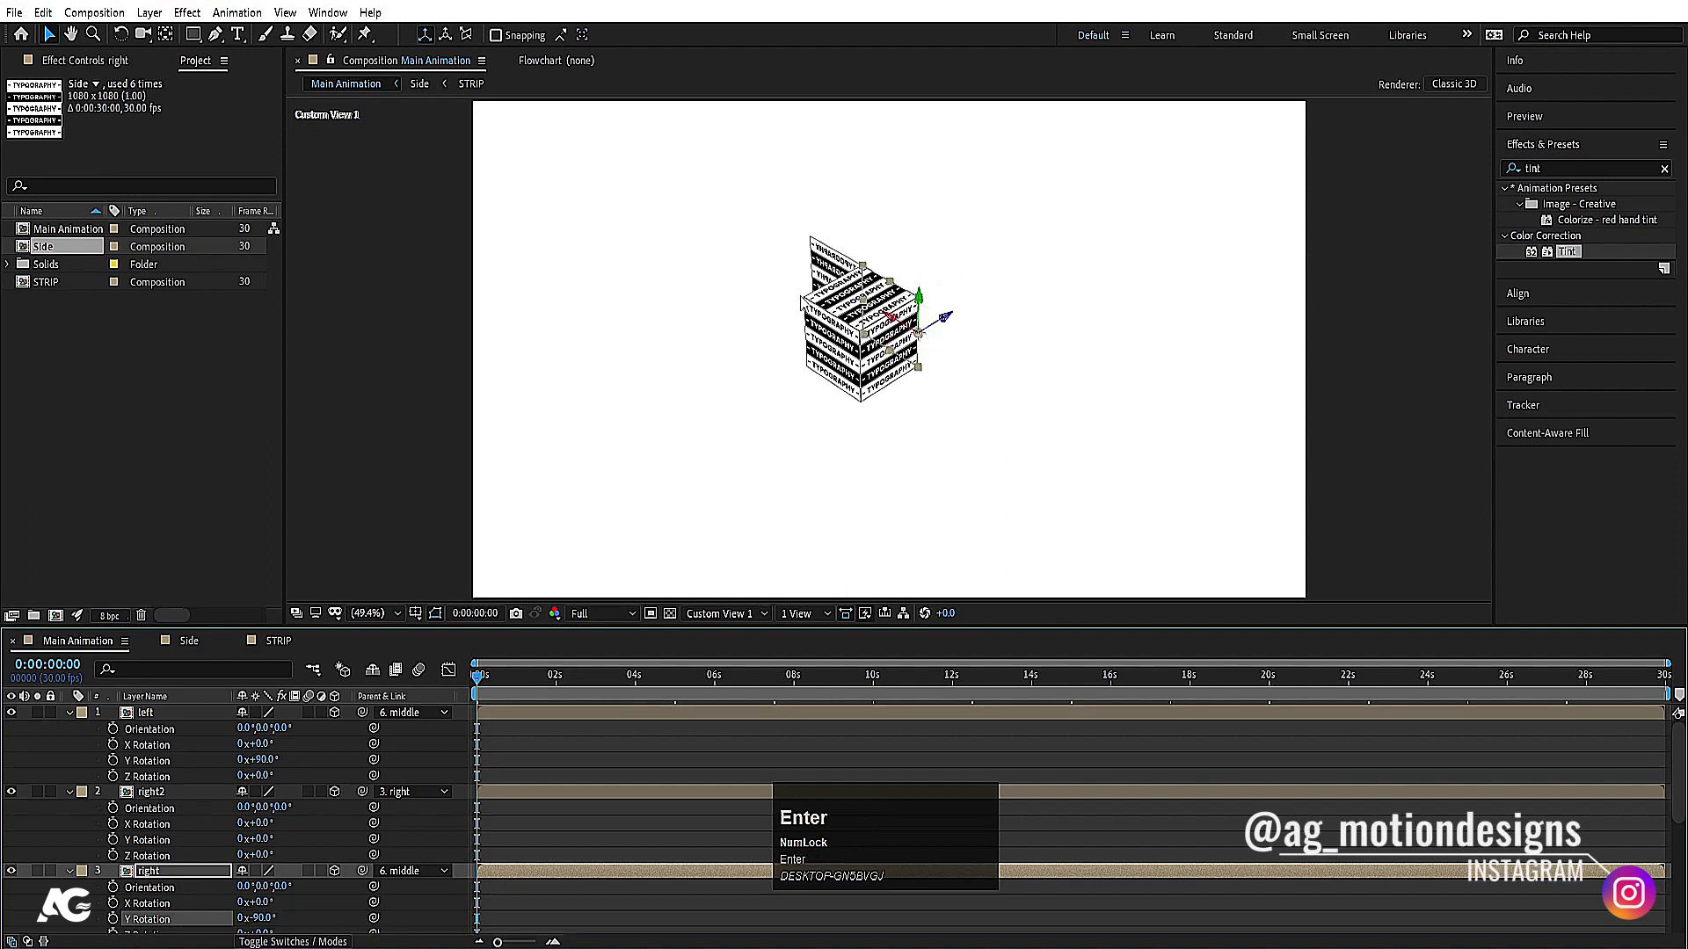
Step: Close the cube by setting the right2 face's Y Rotation to -90°
left_click(819, 262)
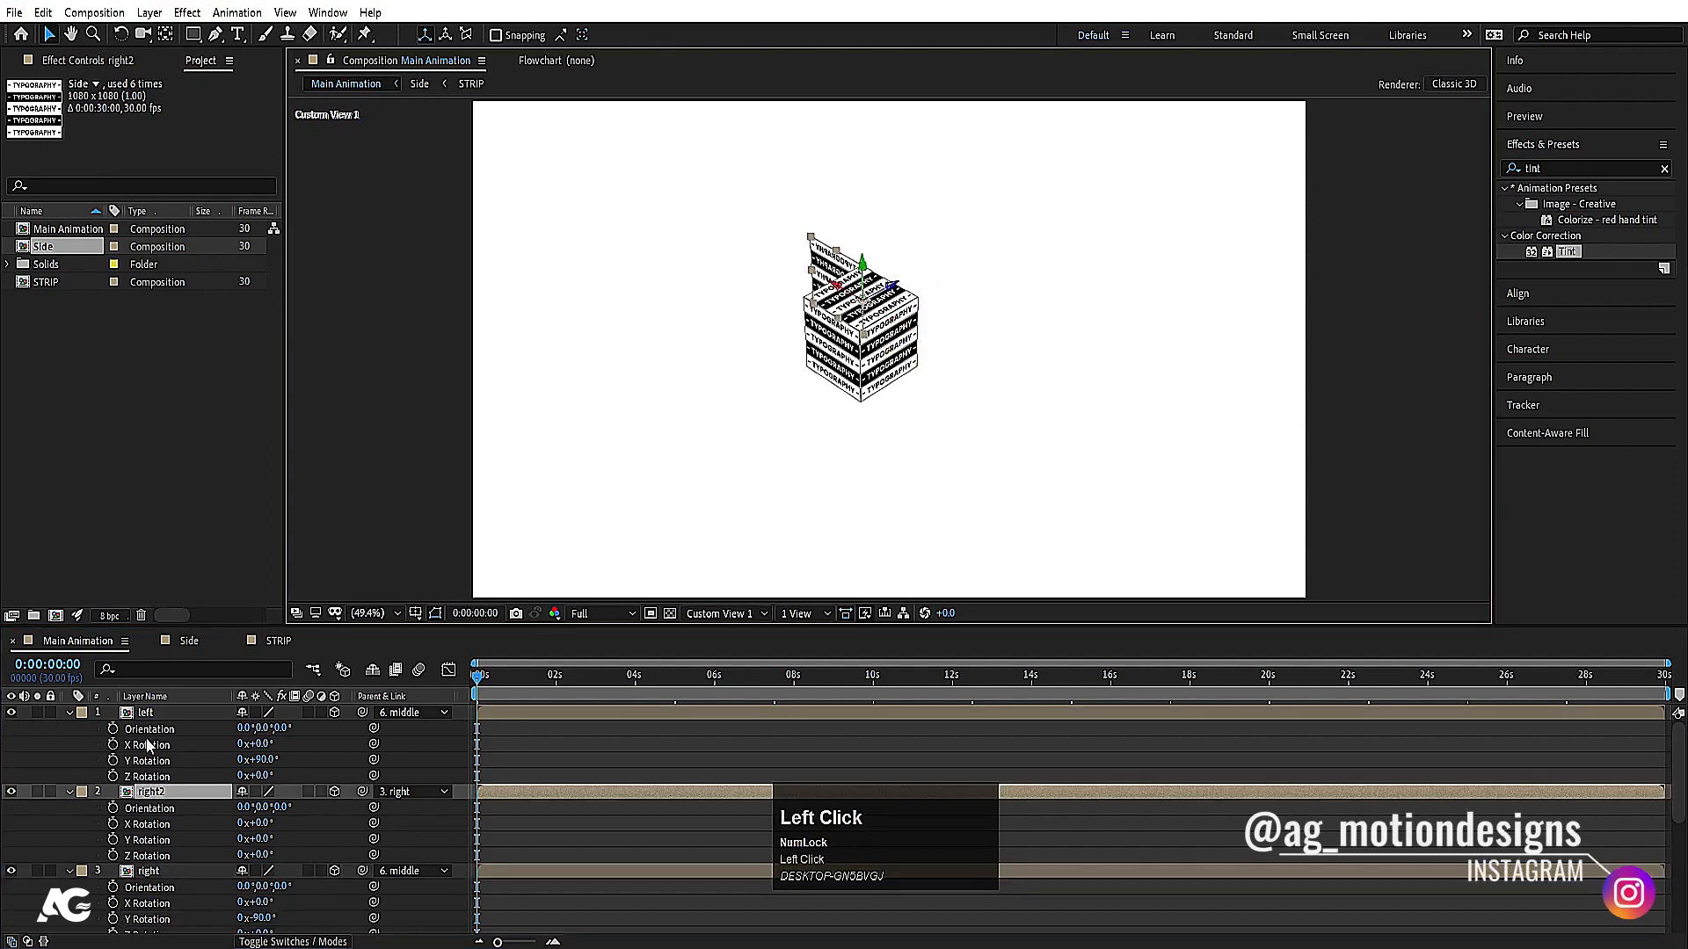
left_click(266, 840)
type("-")
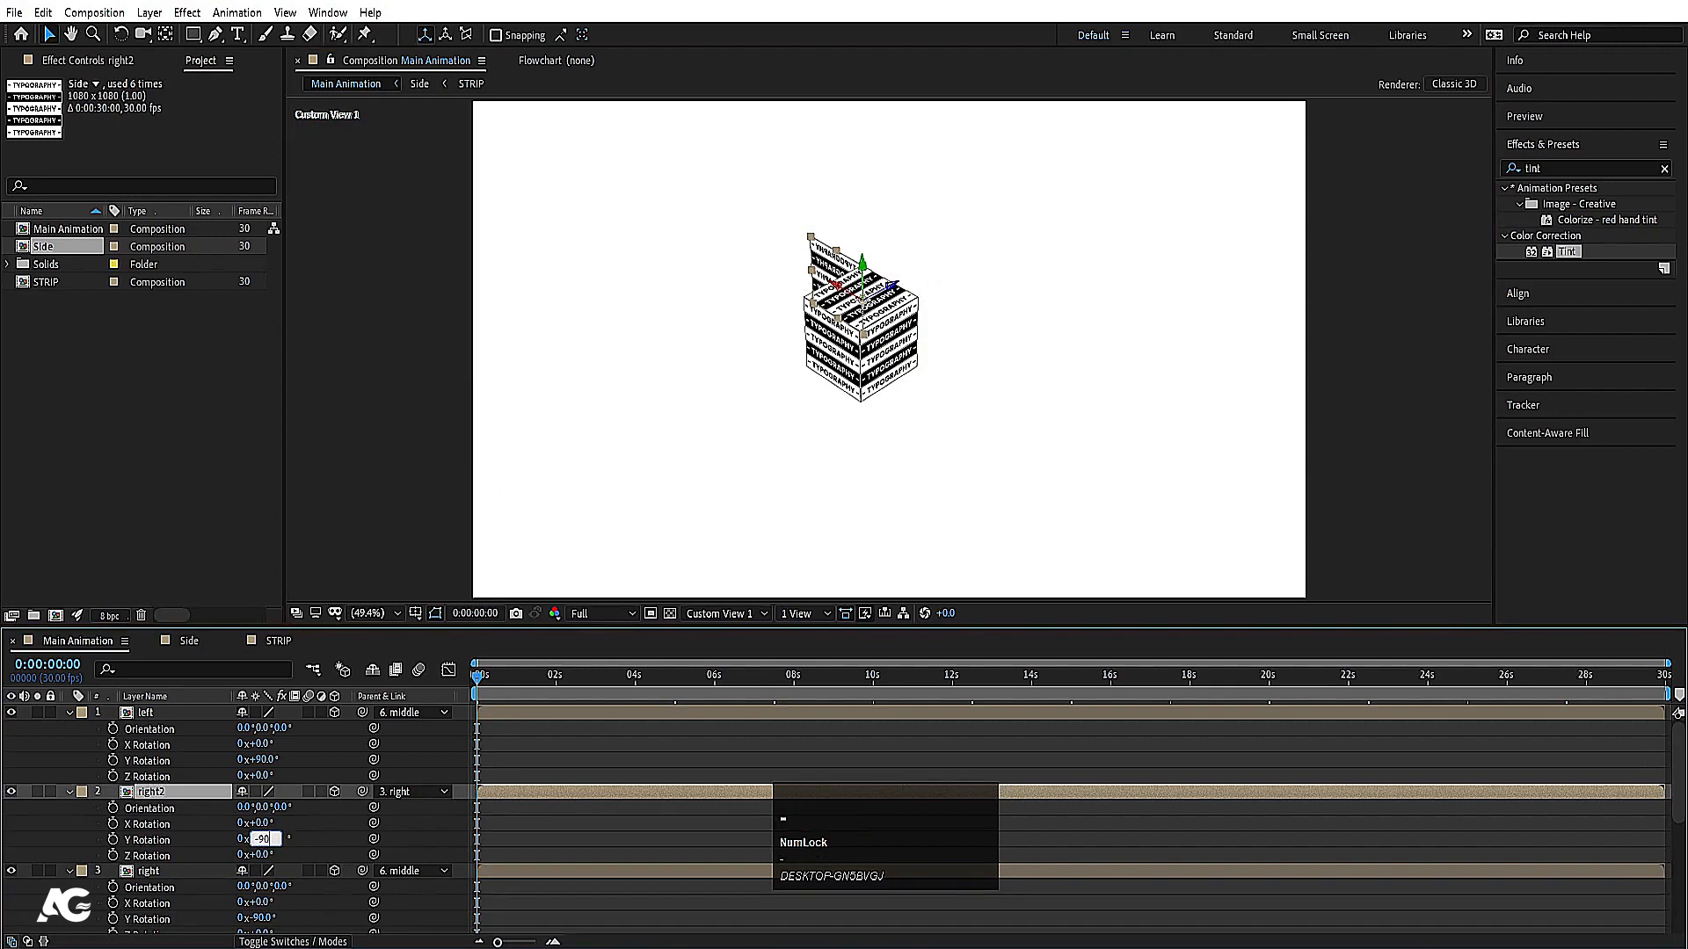
type("90")
key("Return")
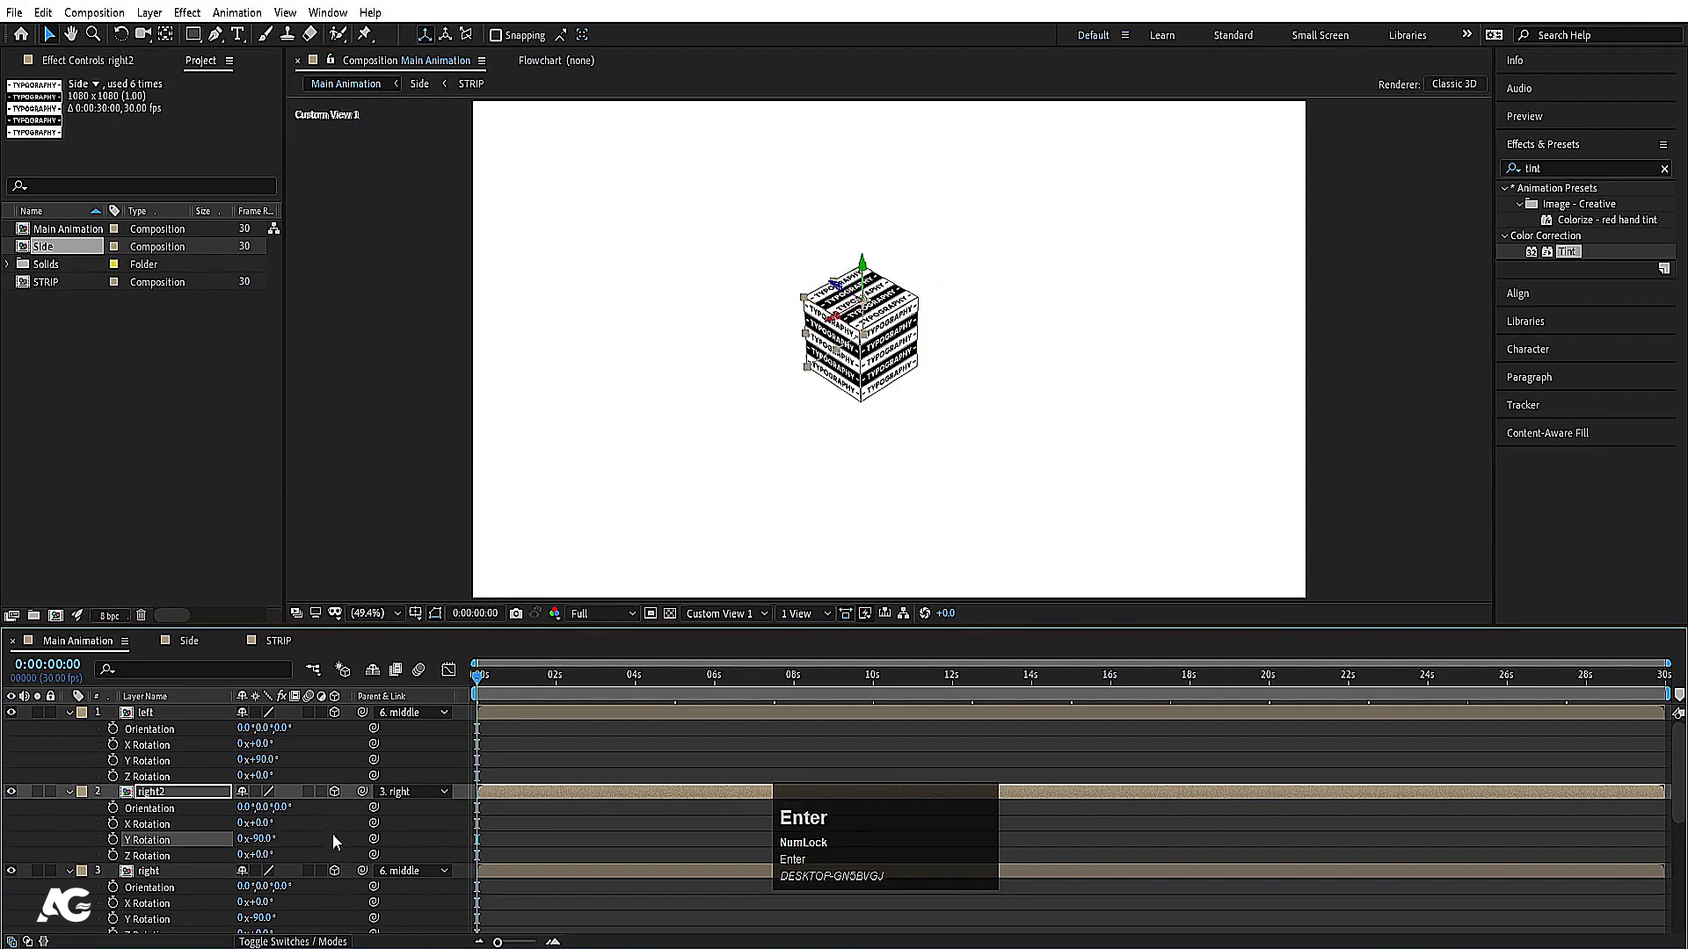
Step: Collapse the rotation properties of all layers and return the composition view to Active Camera
left_click(500, 827)
key("u")
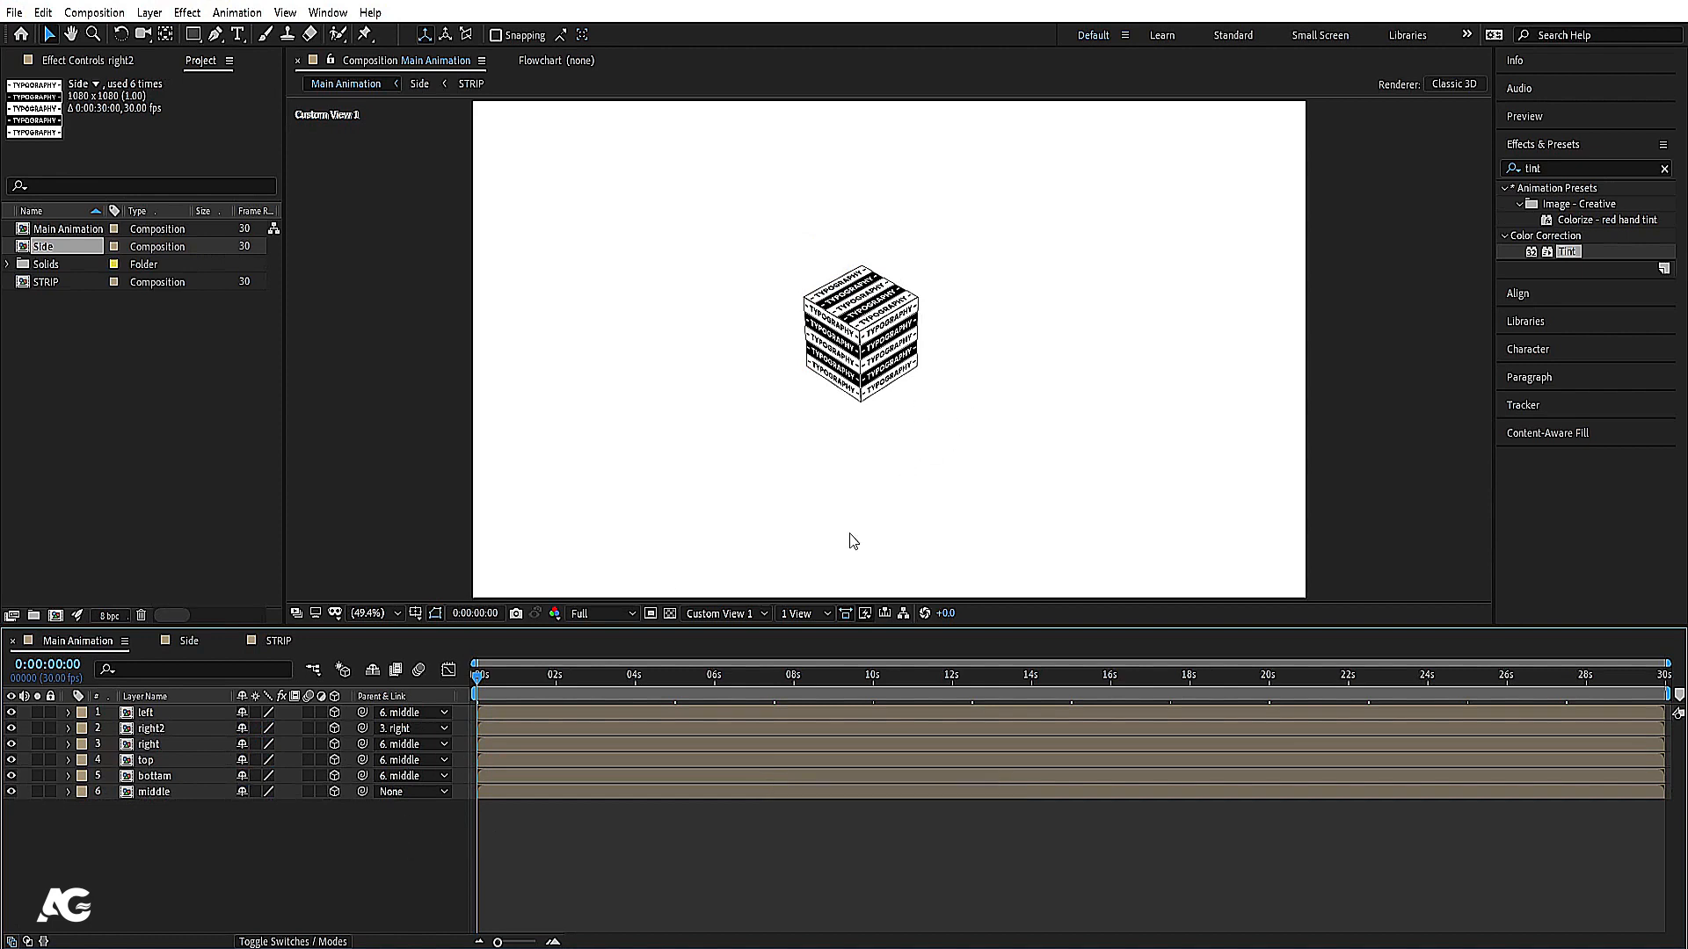
left_click(718, 613)
left_click(717, 636)
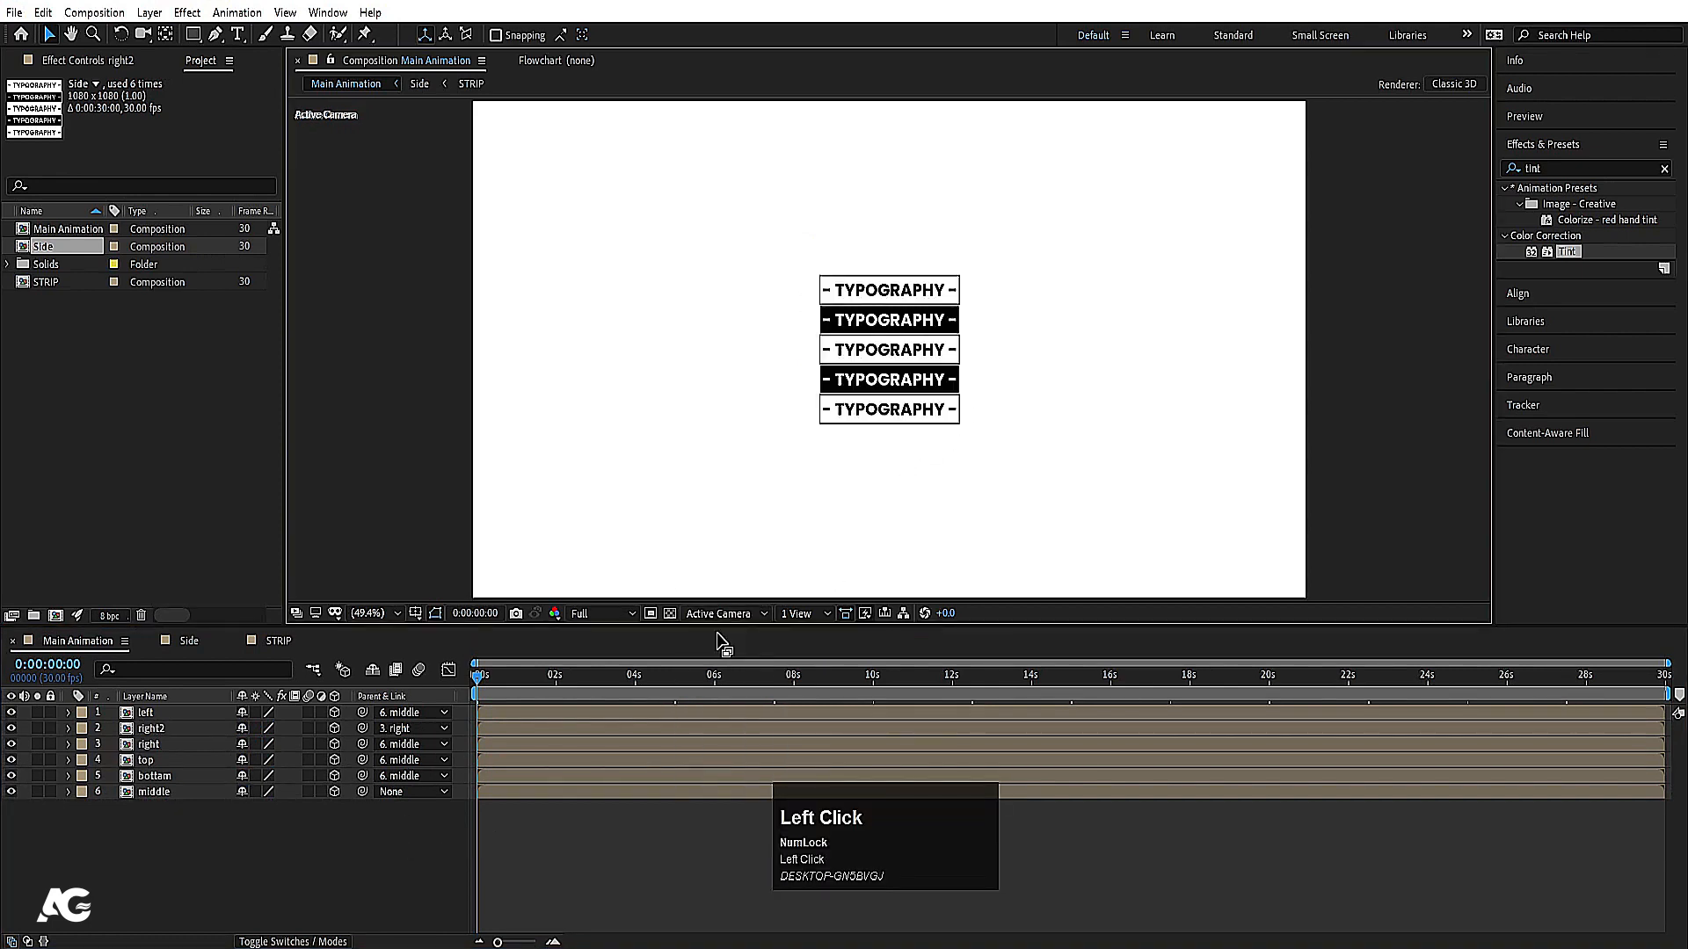
Step: Show the Title/Action Safe guides over the Main Animation composition
left_click(321, 822)
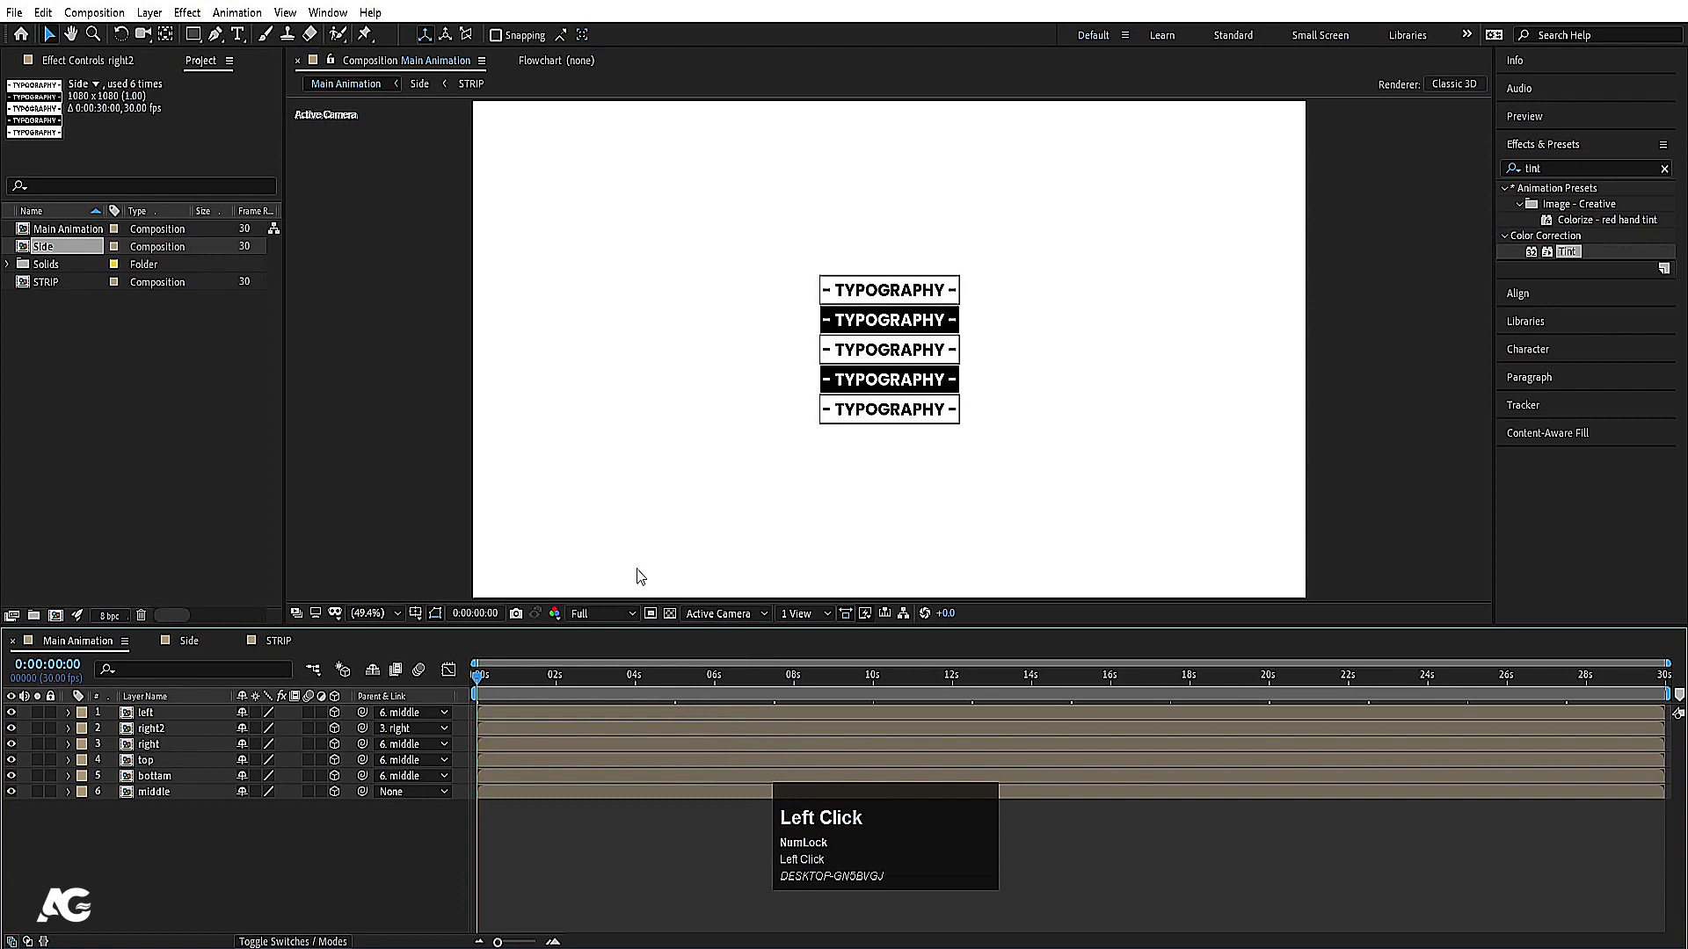
left_click(415, 614)
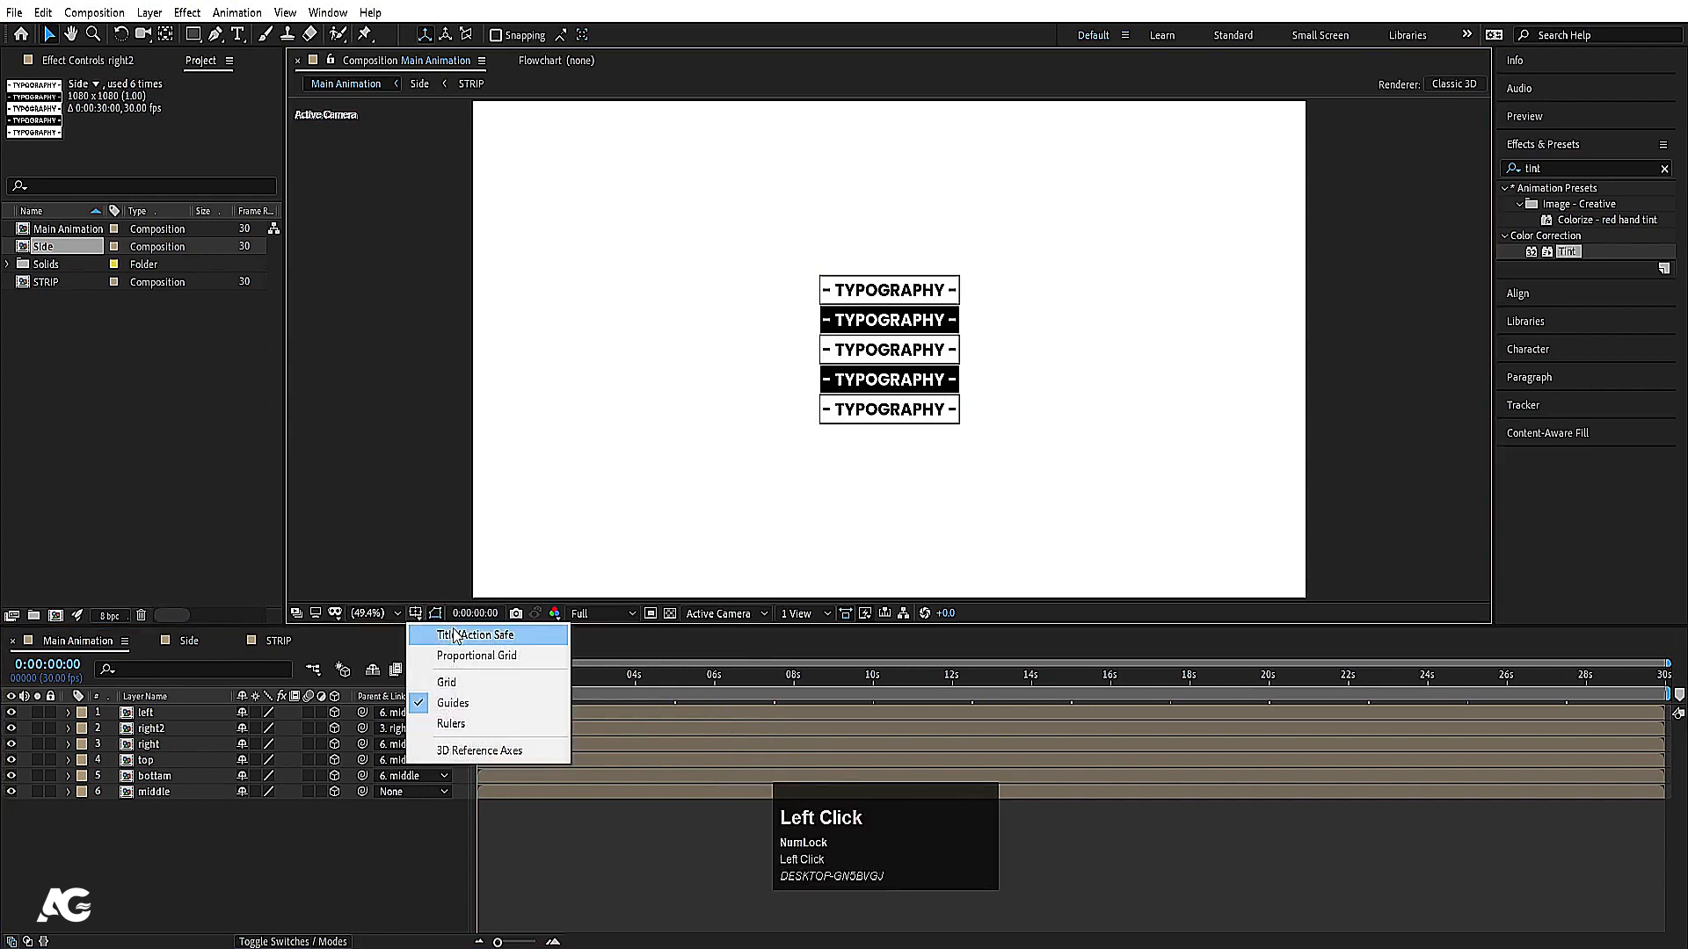
left_click(455, 636)
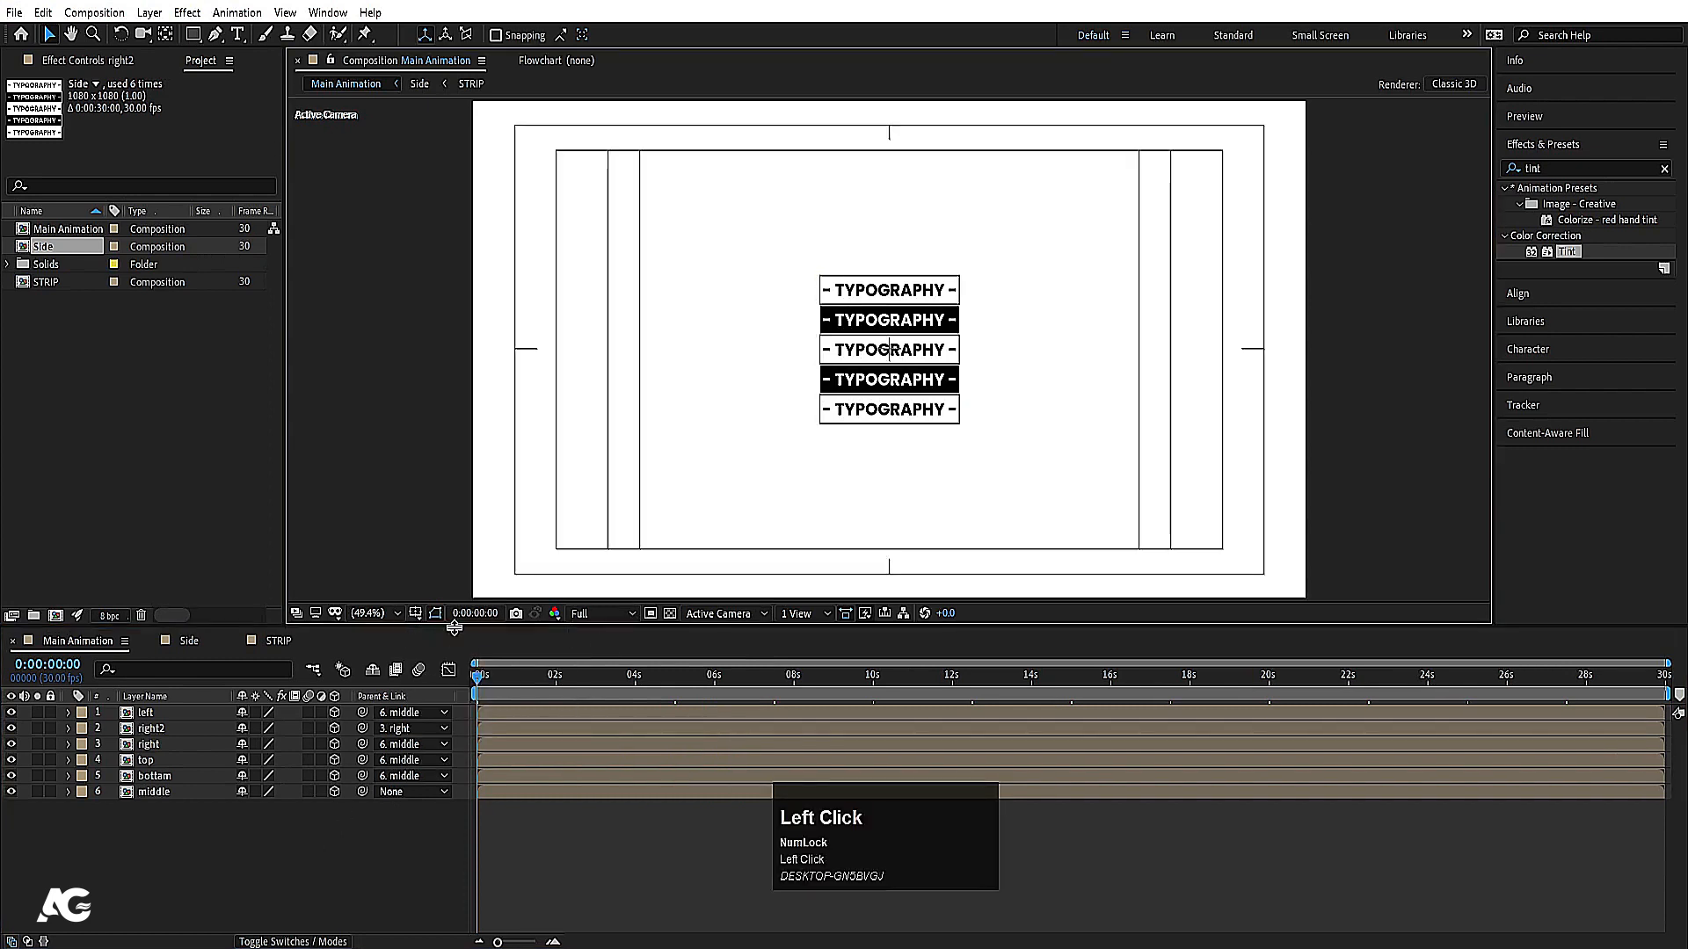
Step: Add a null object to the Main Animation composition
right_click(252, 845)
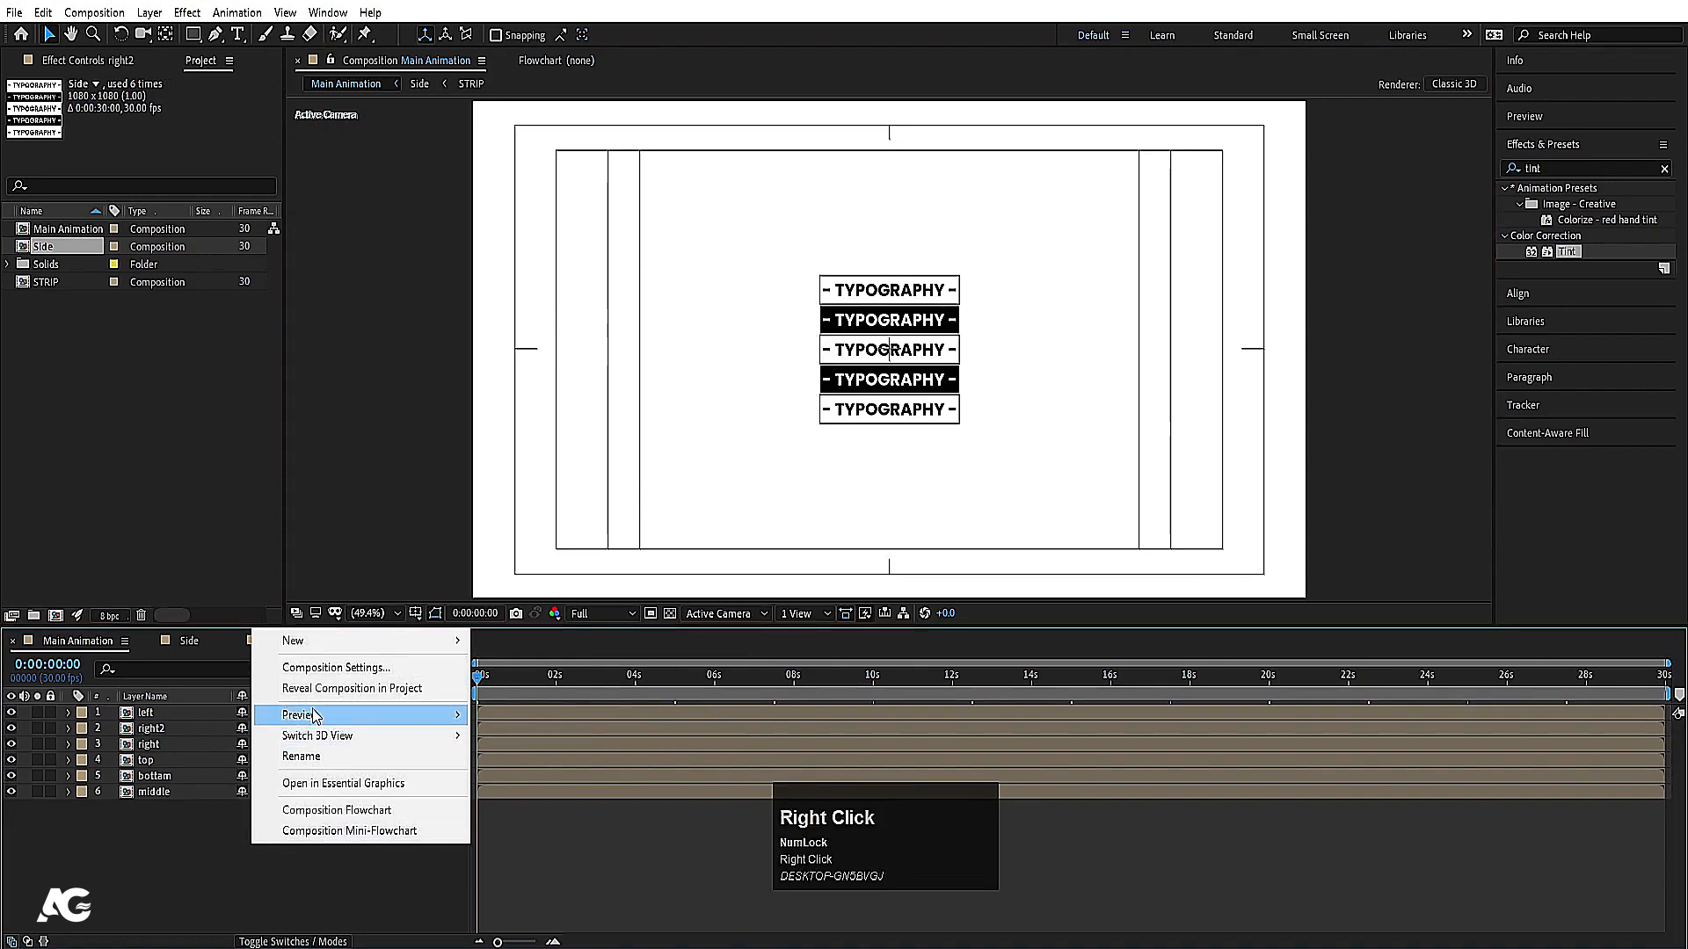
left_click(313, 648)
left_click(588, 752)
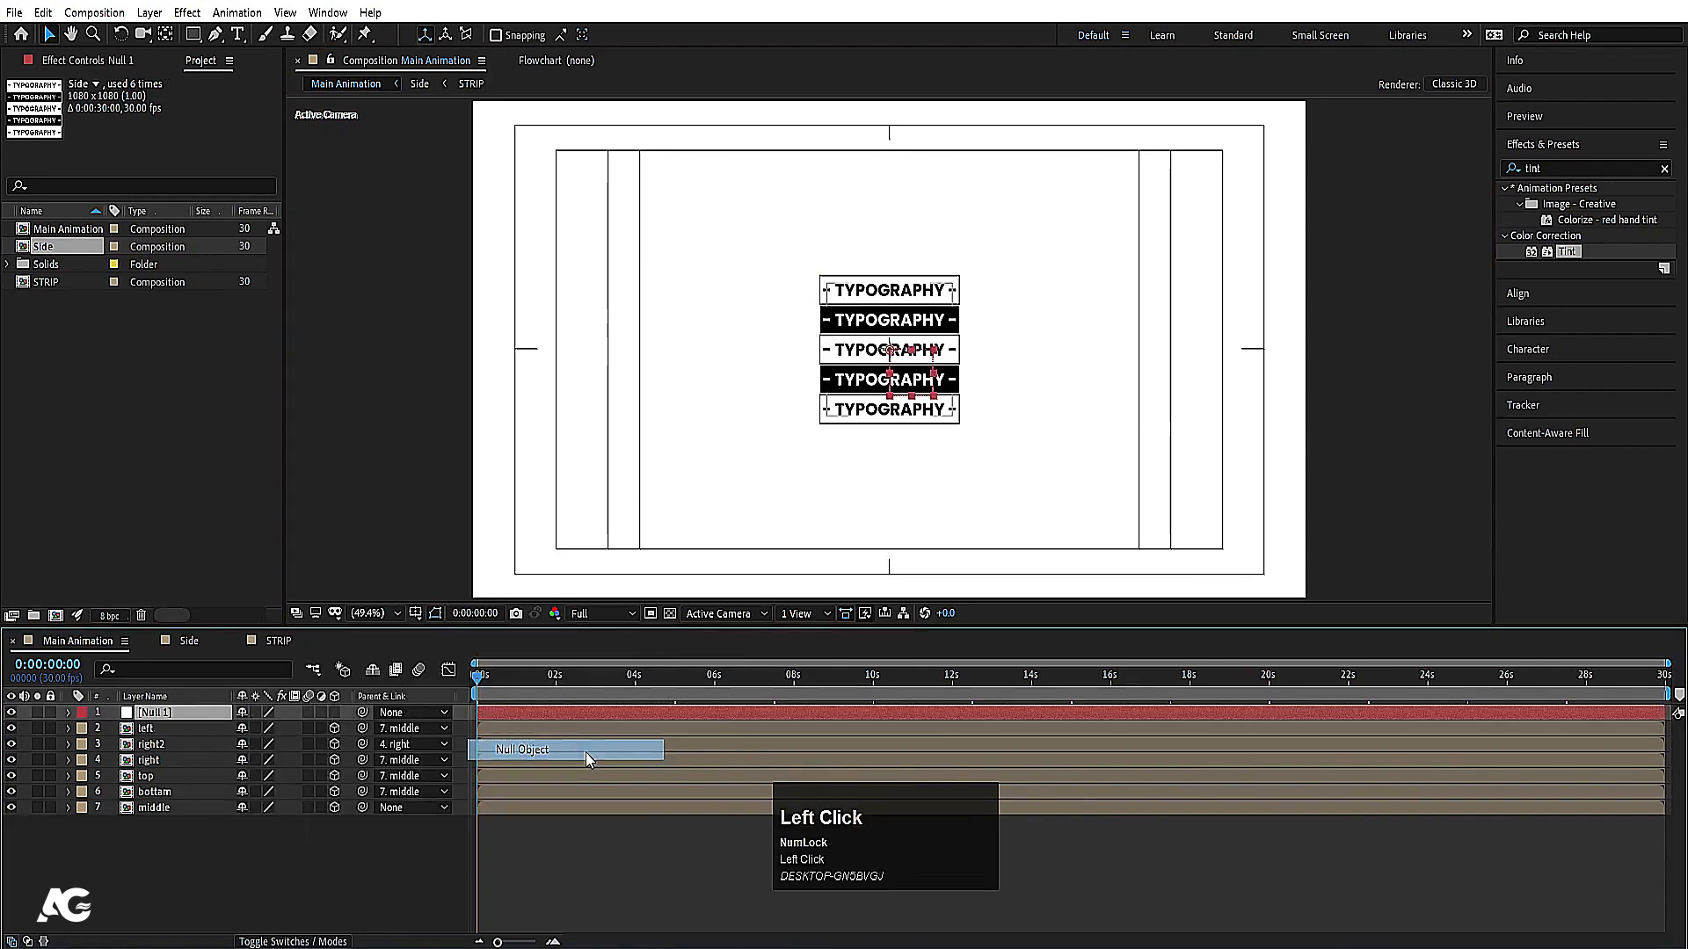
Step: Try parenting all six face layers directly to the null, and undo the parenting
left_click(143, 728)
left_click(155, 807, "shift")
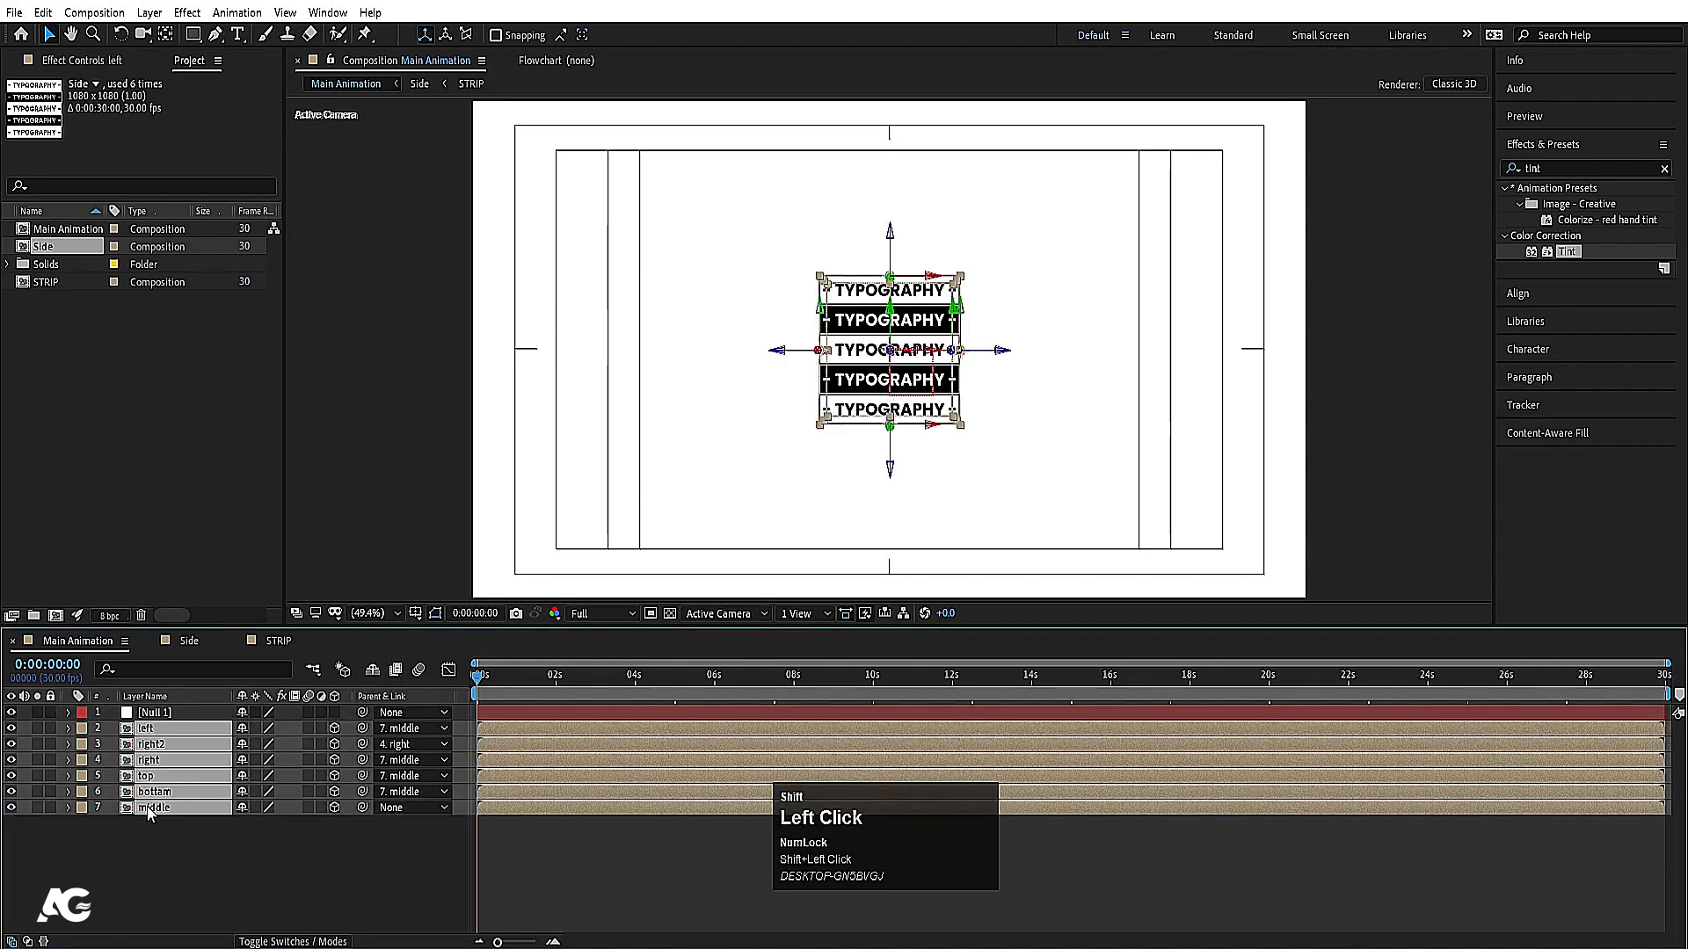
left_click_drag(362, 743, 164, 714)
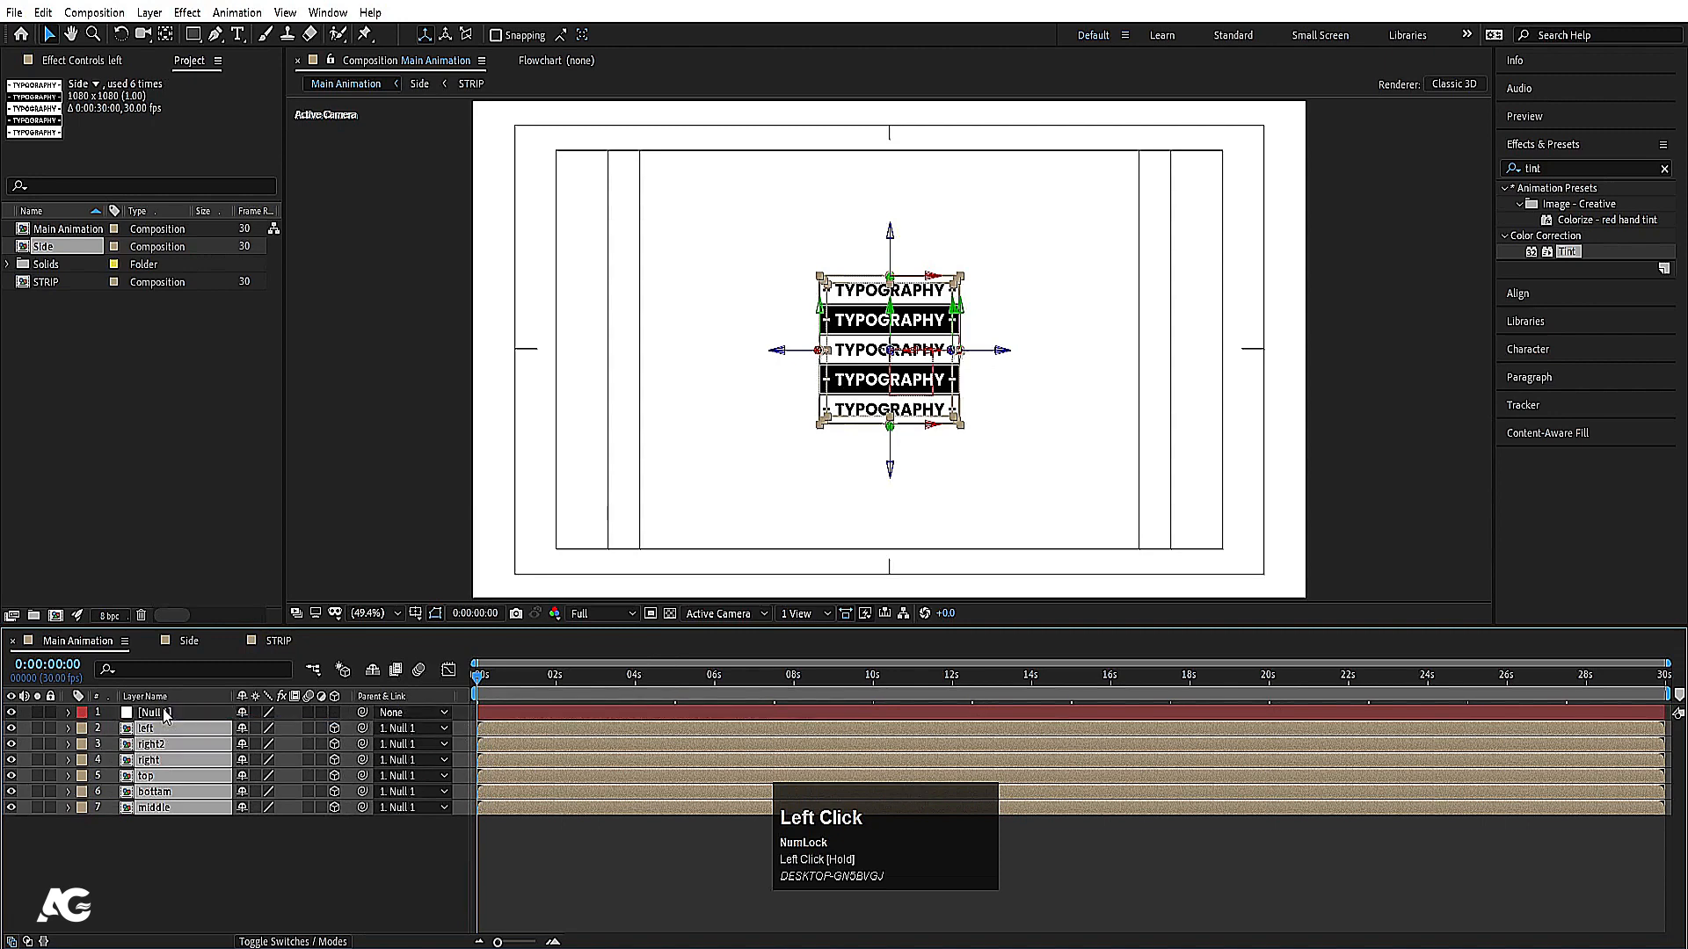
key("ctrl+z")
left_click(355, 862)
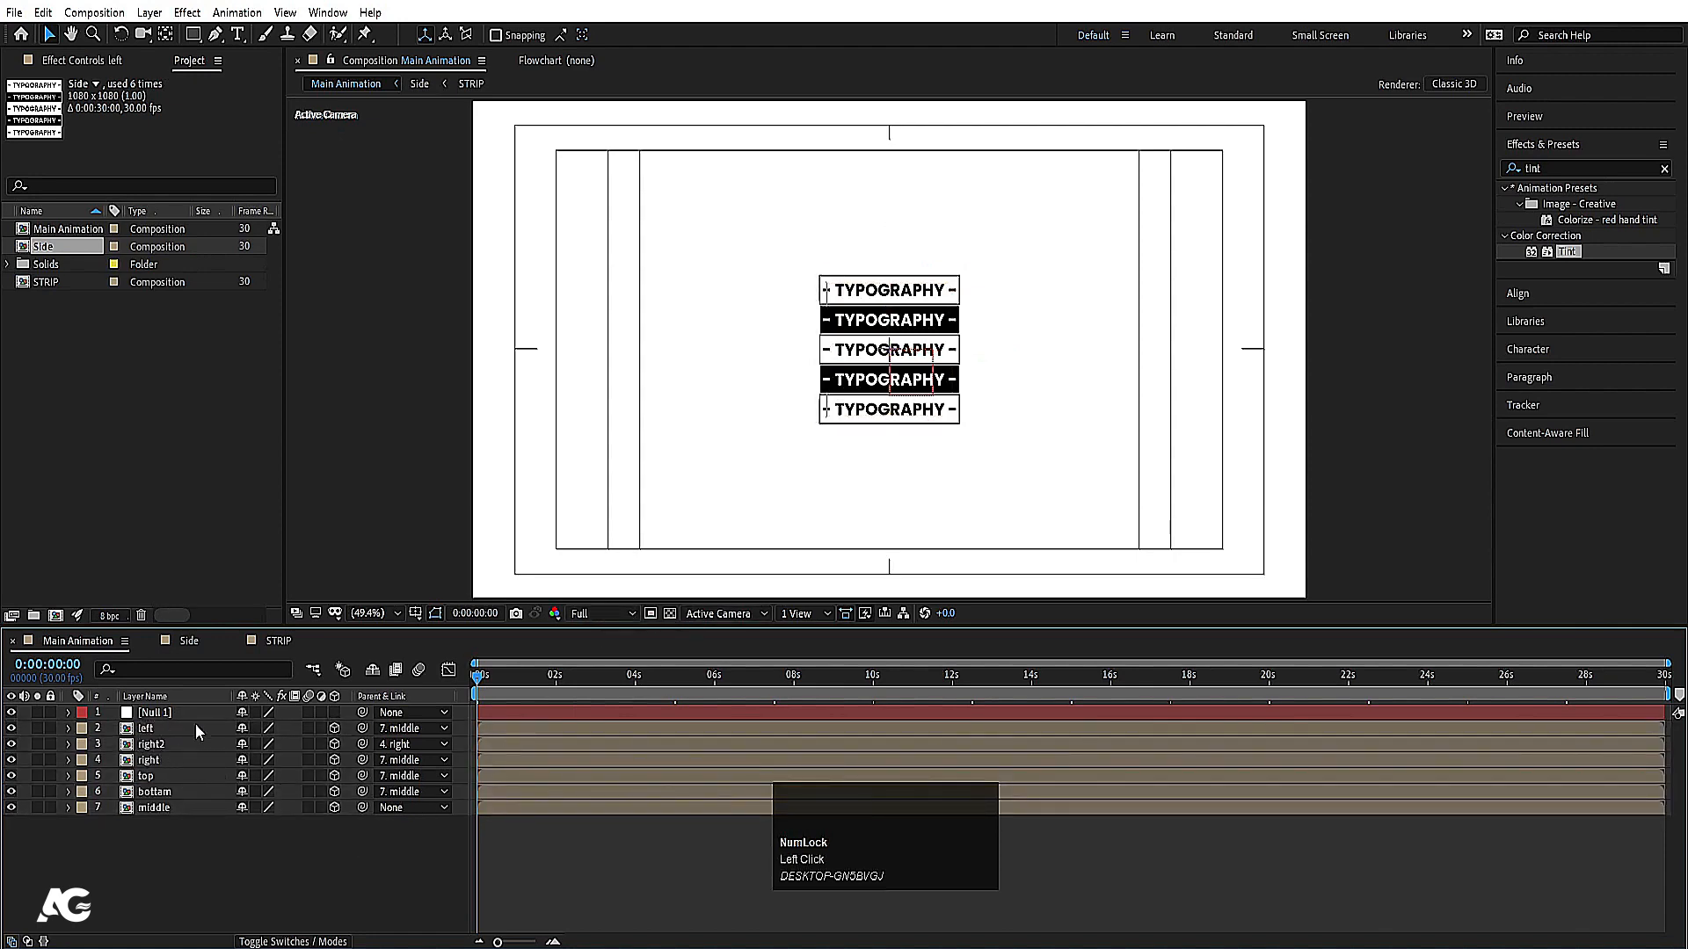
Step: Make Null 1 a 3D layer and move it along Z to the cube's centre in Top view
left_click(721, 613)
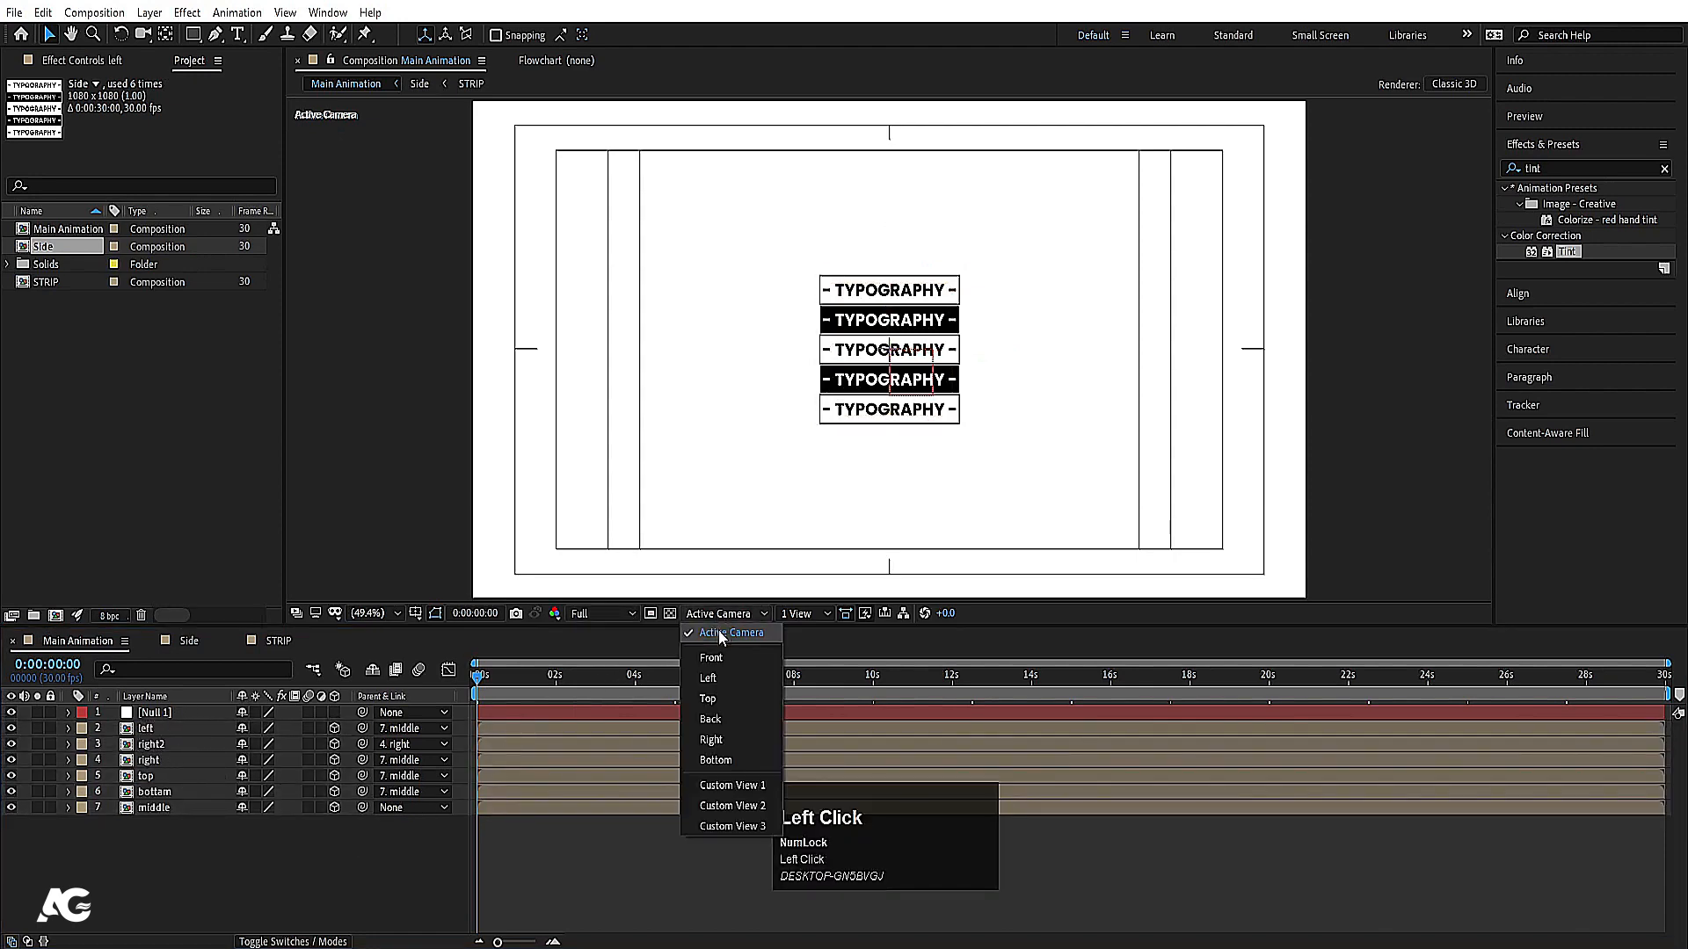
left_click(720, 699)
left_click(151, 718)
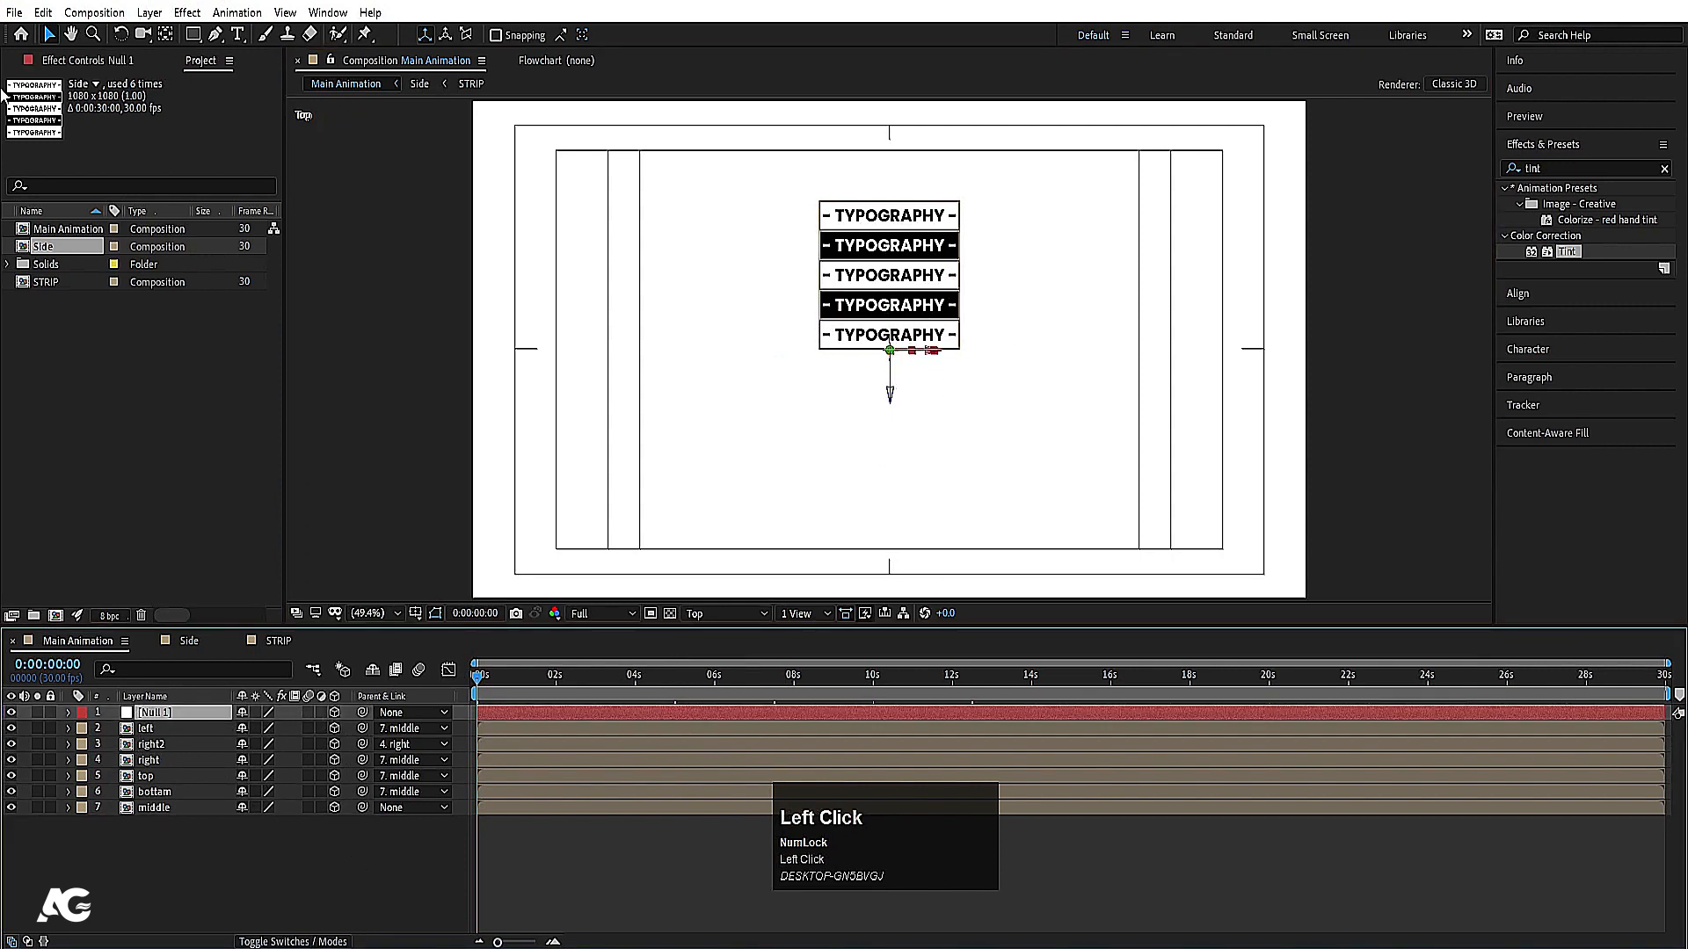
left_click_drag(893, 393, 891, 320)
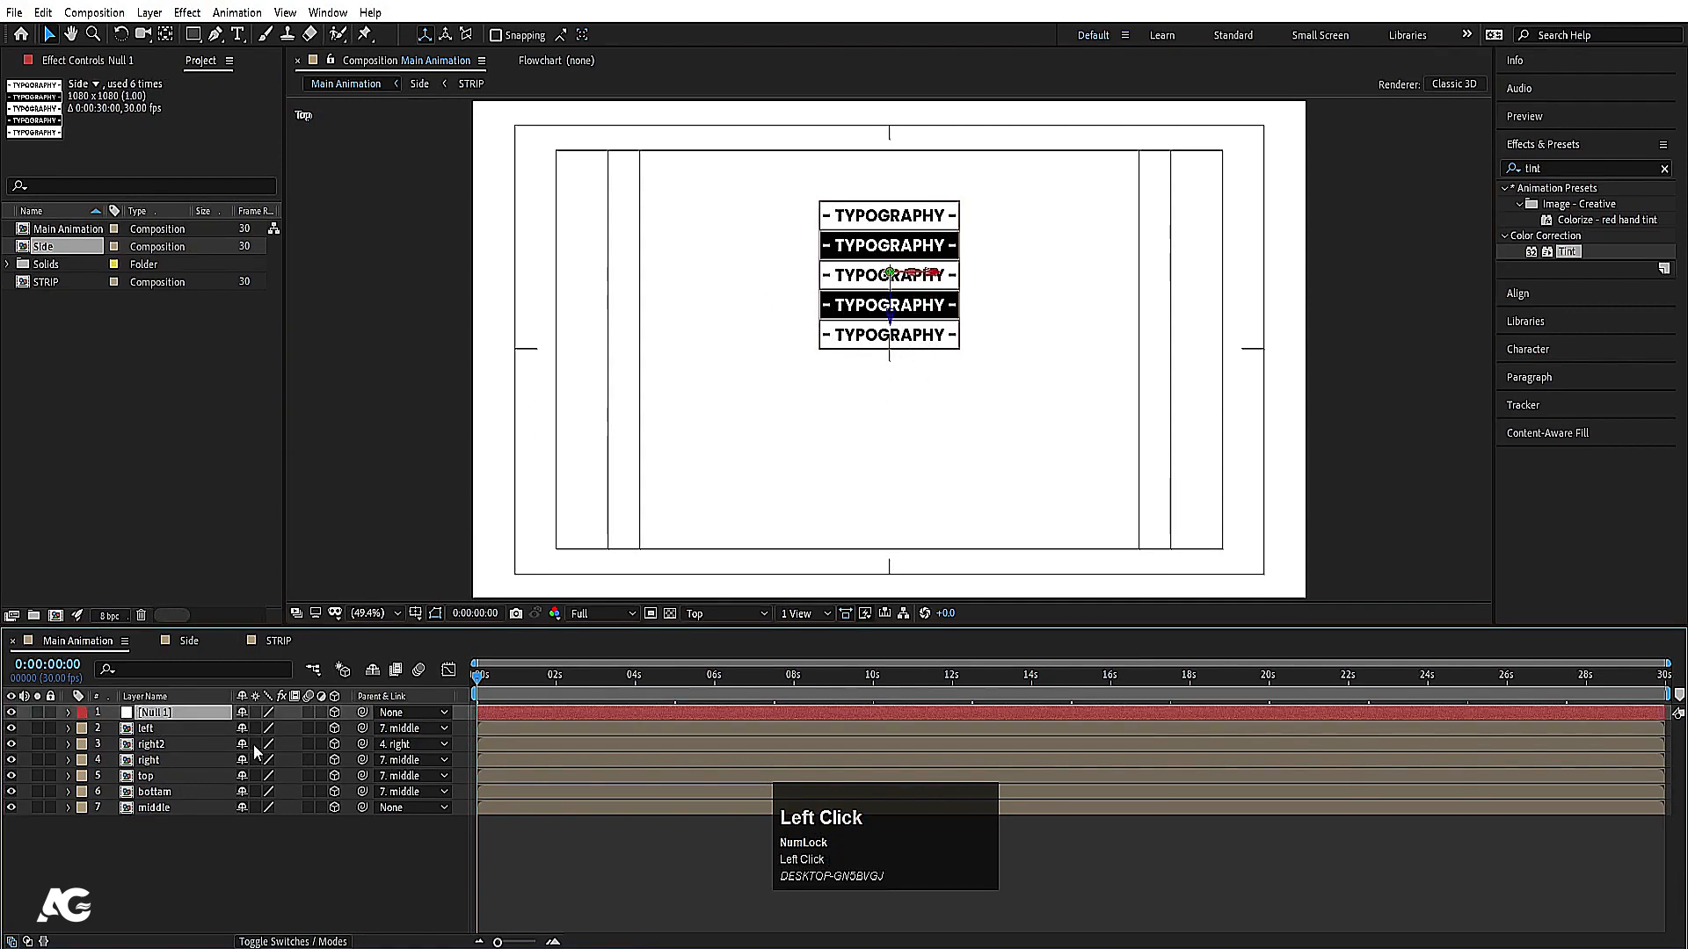
Step: Parent the middle layer to Null 1 and return the composition view to Active Camera
left_click(142, 808)
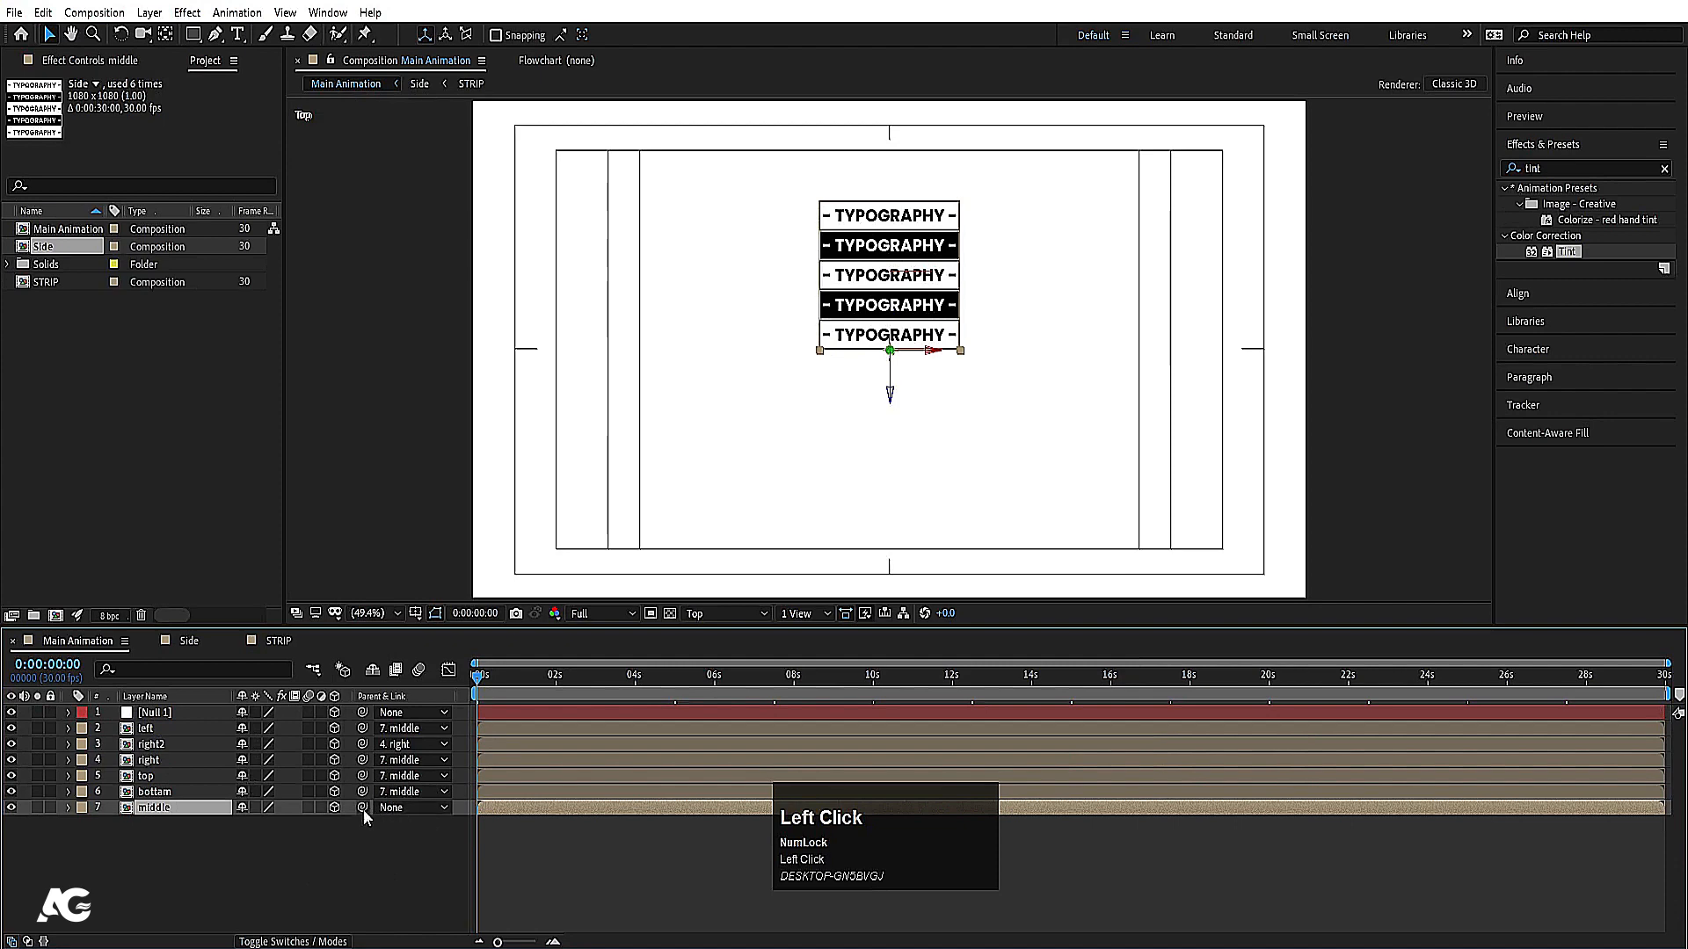
left_click_drag(362, 808, 170, 712)
left_click(170, 712)
left_click(686, 614)
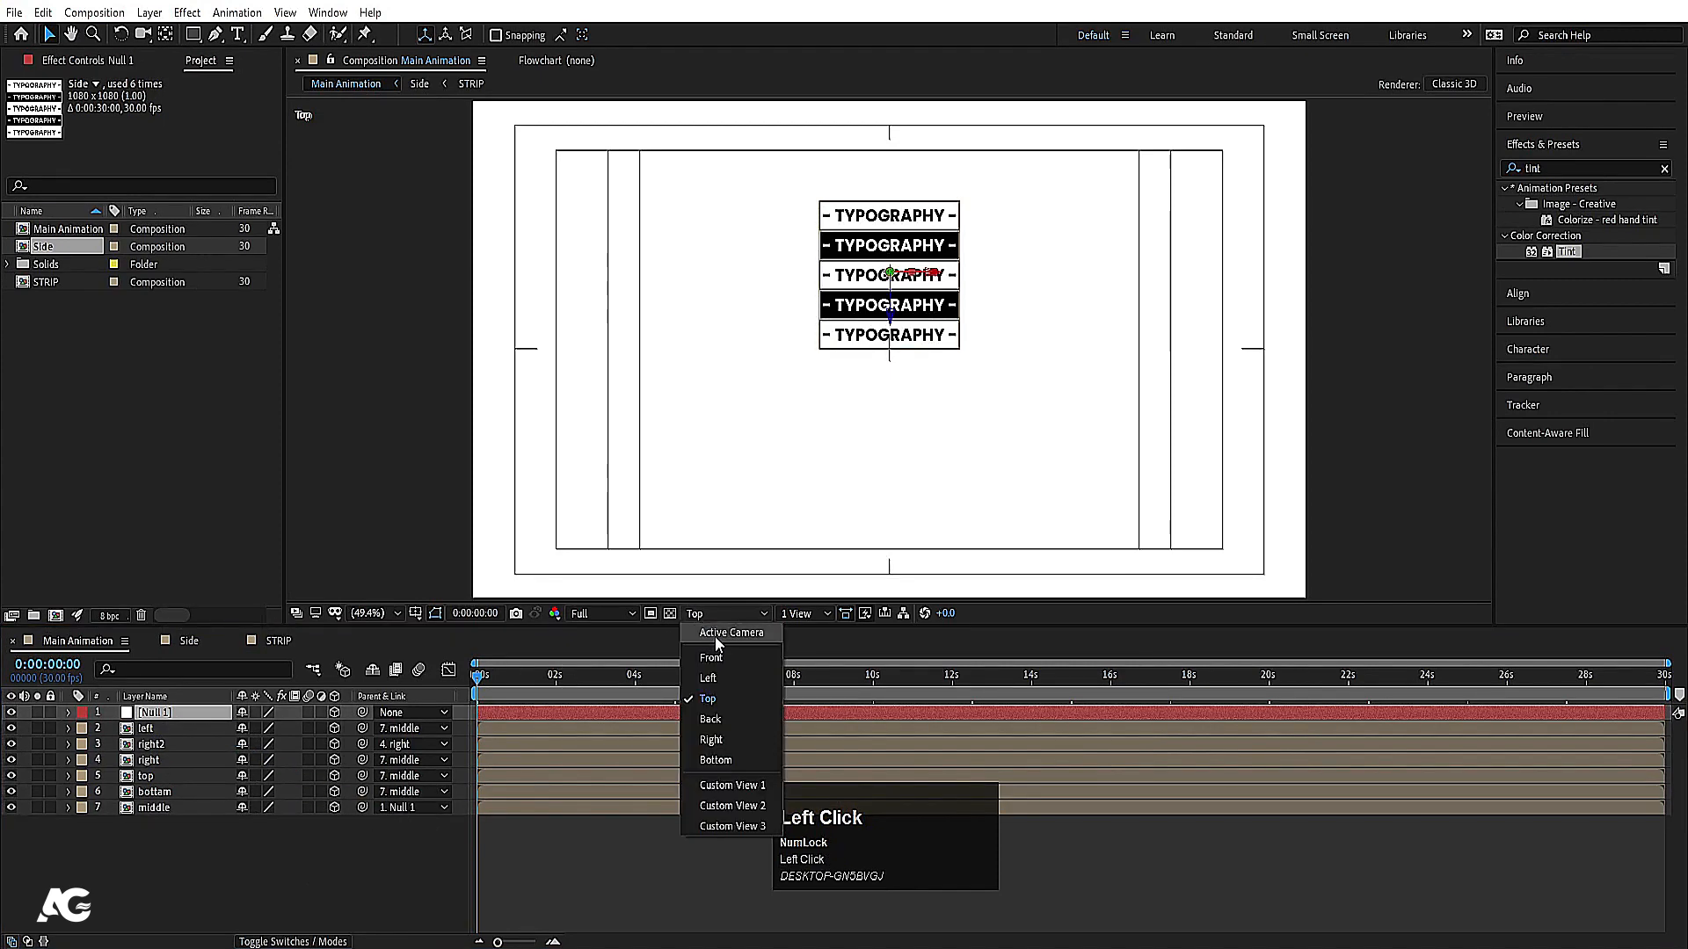
left_click(730, 633)
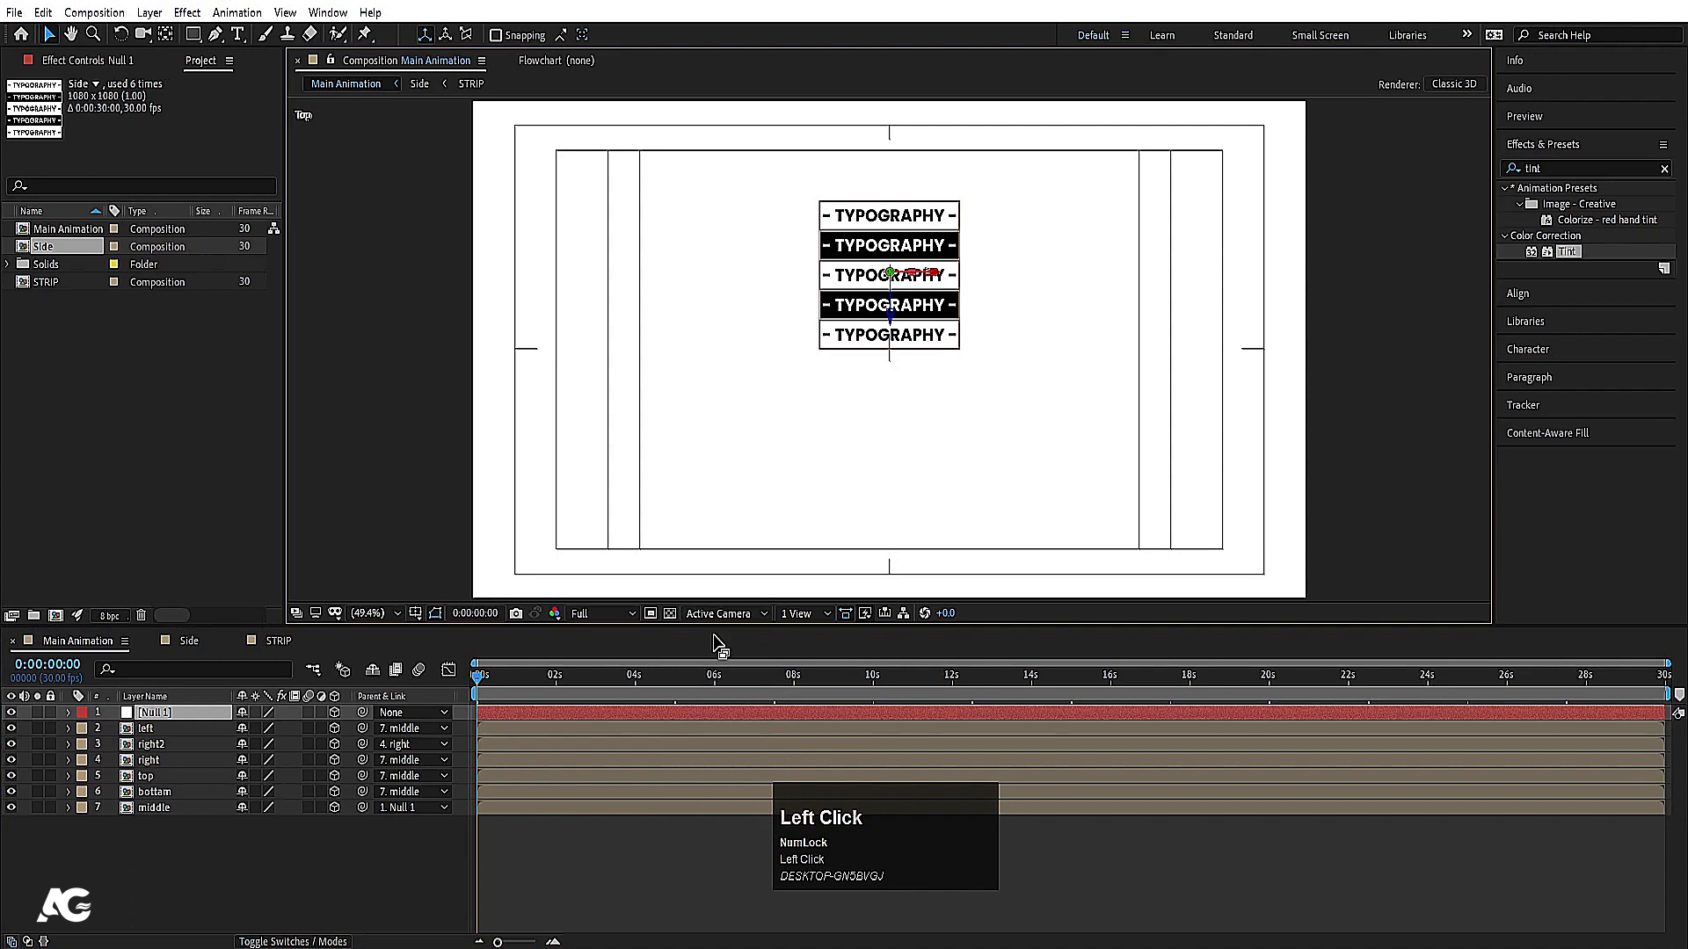
left_click(303, 873)
left_click(161, 794)
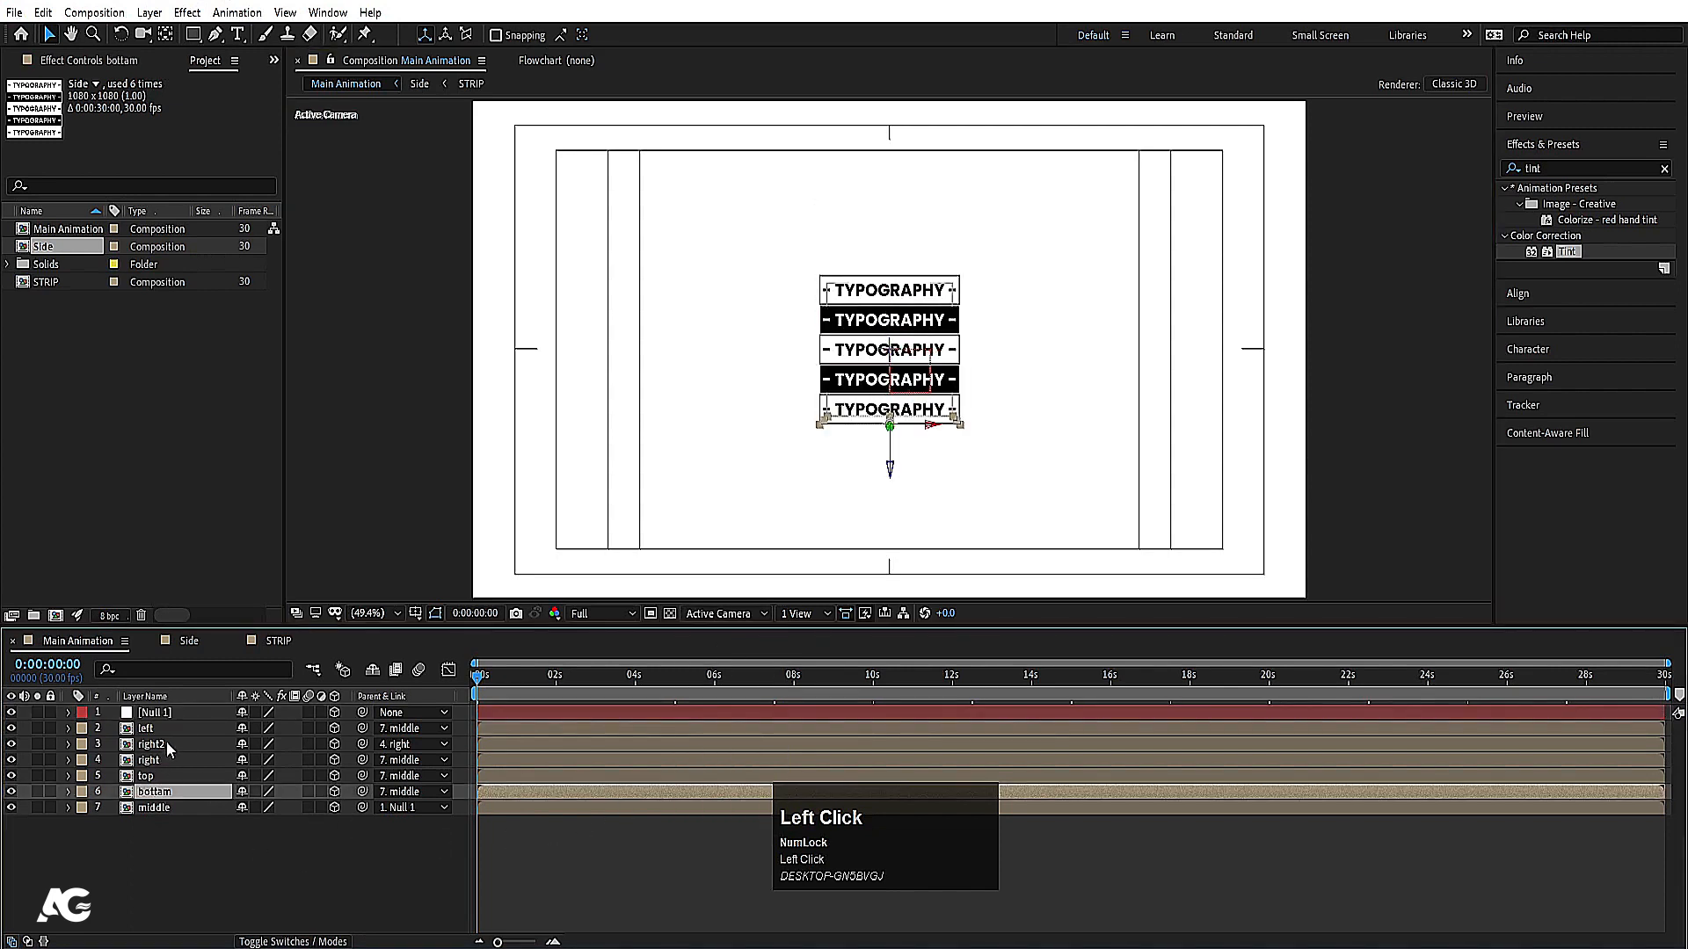
left_click(160, 732, "shift")
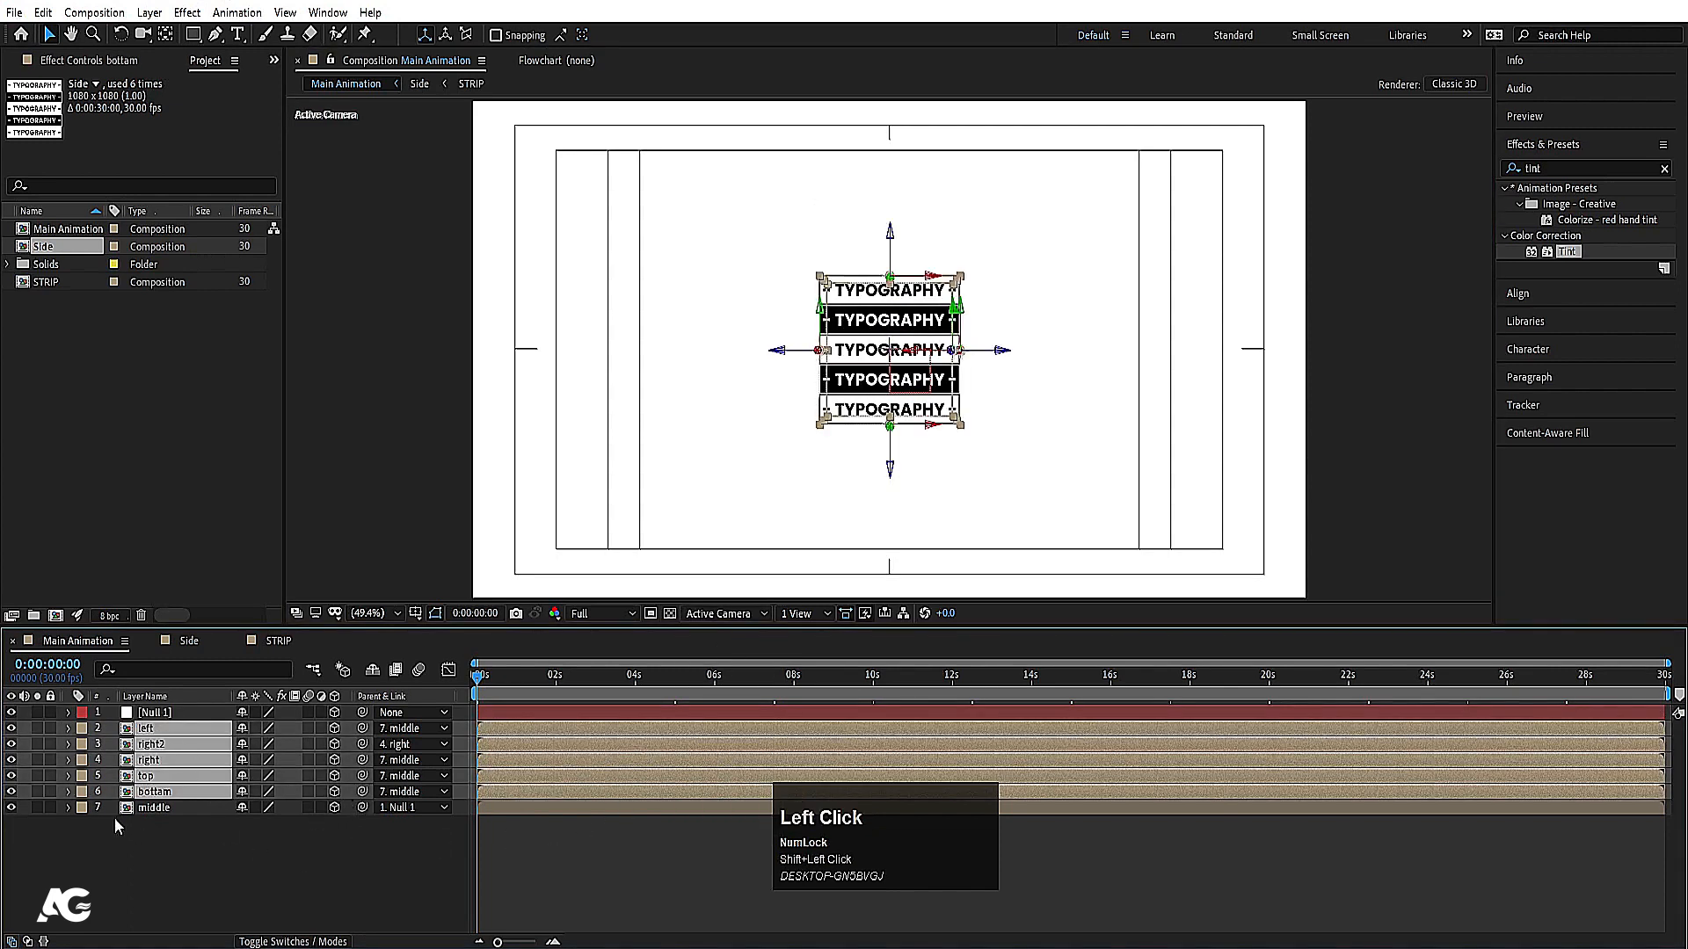
left_click(149, 810)
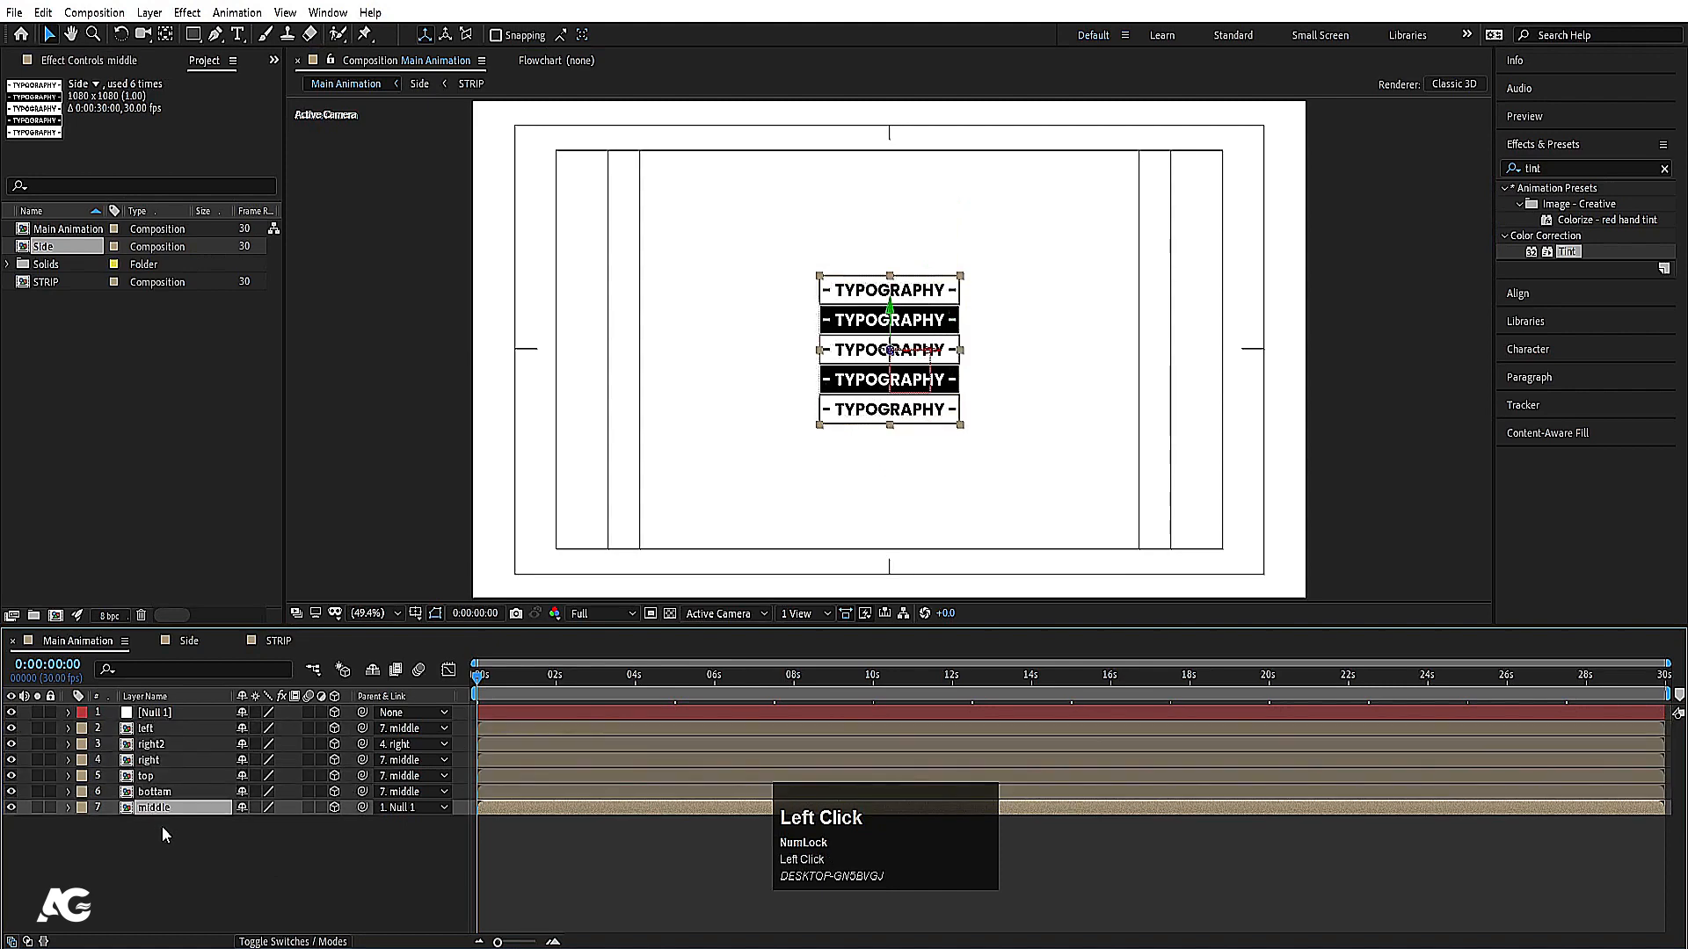
Step: Reveal Null 1's rotation properties, try turning the cube about Y, and undo the rotation
left_click(158, 714)
scroll(158, 716, "down", 1)
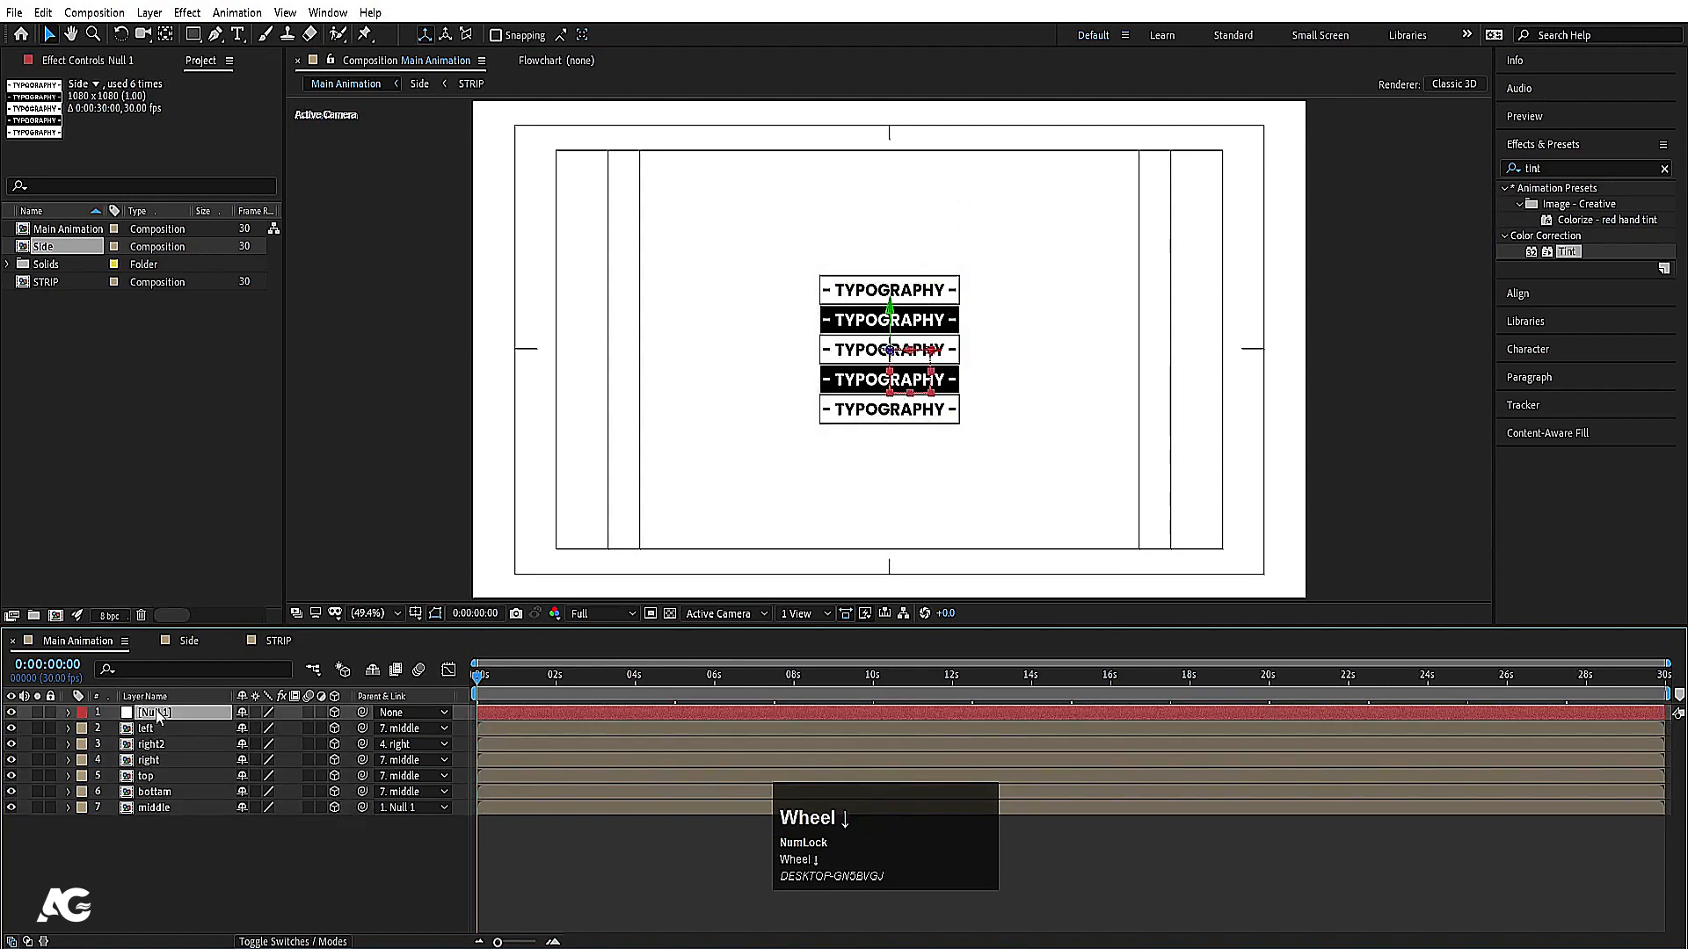
key("r")
left_click_drag(265, 763, 475, 763)
key("ctrl+z")
key("ctrl+z")
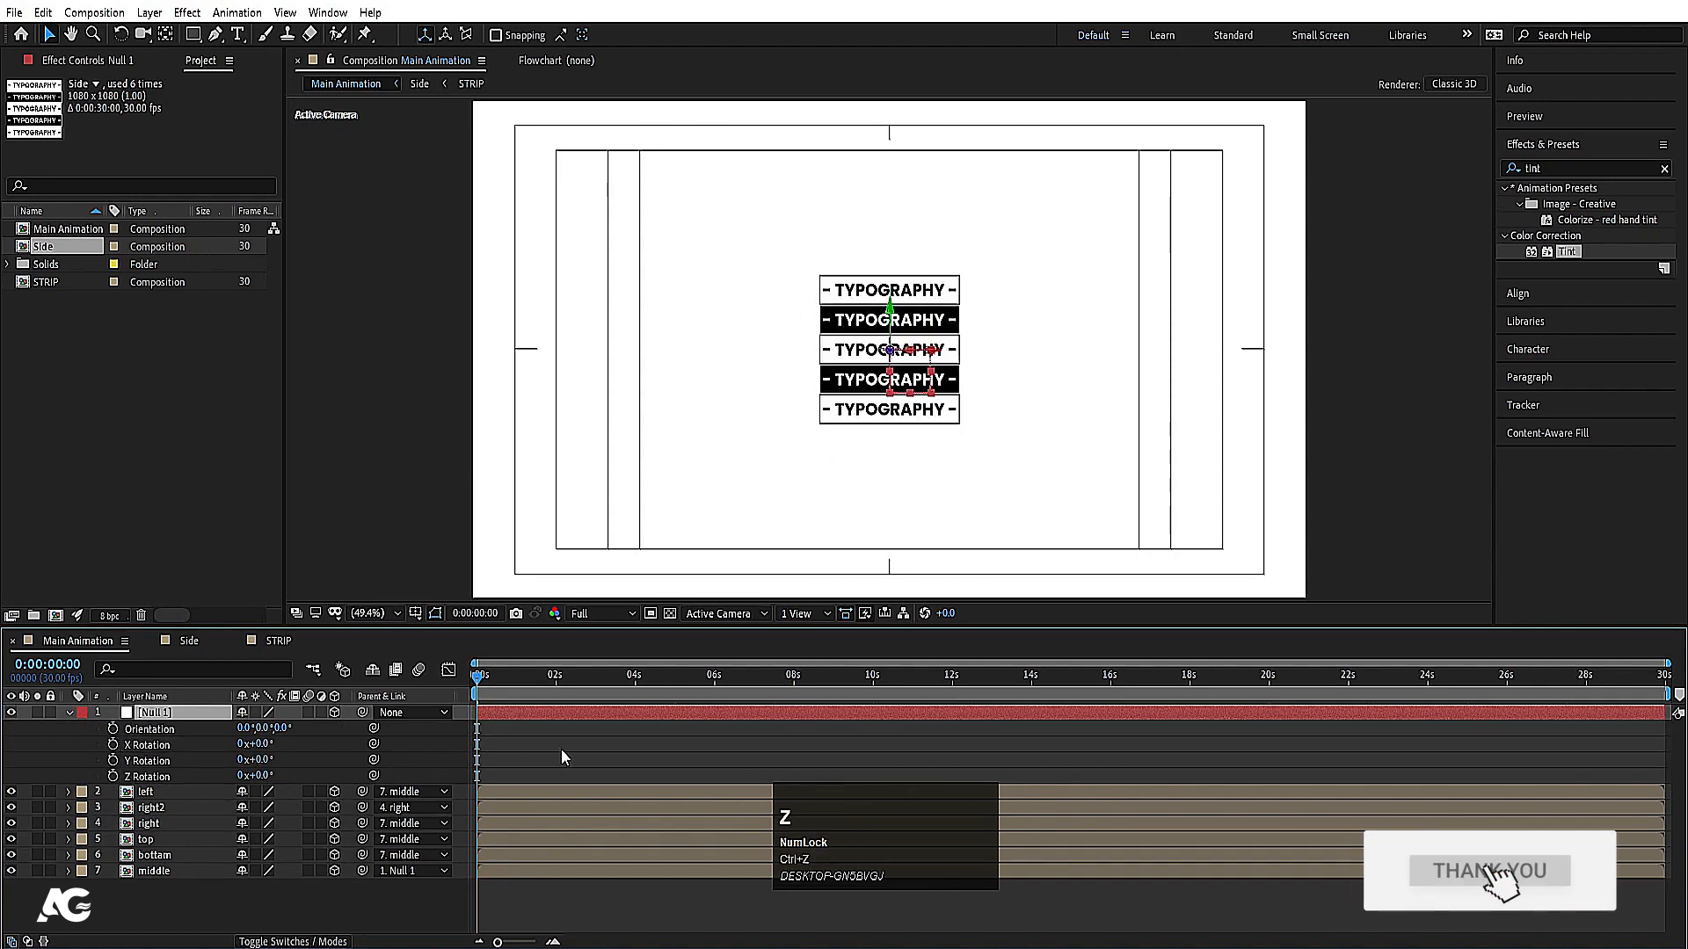
Step: Set Null 1's X Rotation to 40° and Y Rotation to 44°, preview the looping strips, and return to the first frame
key("space")
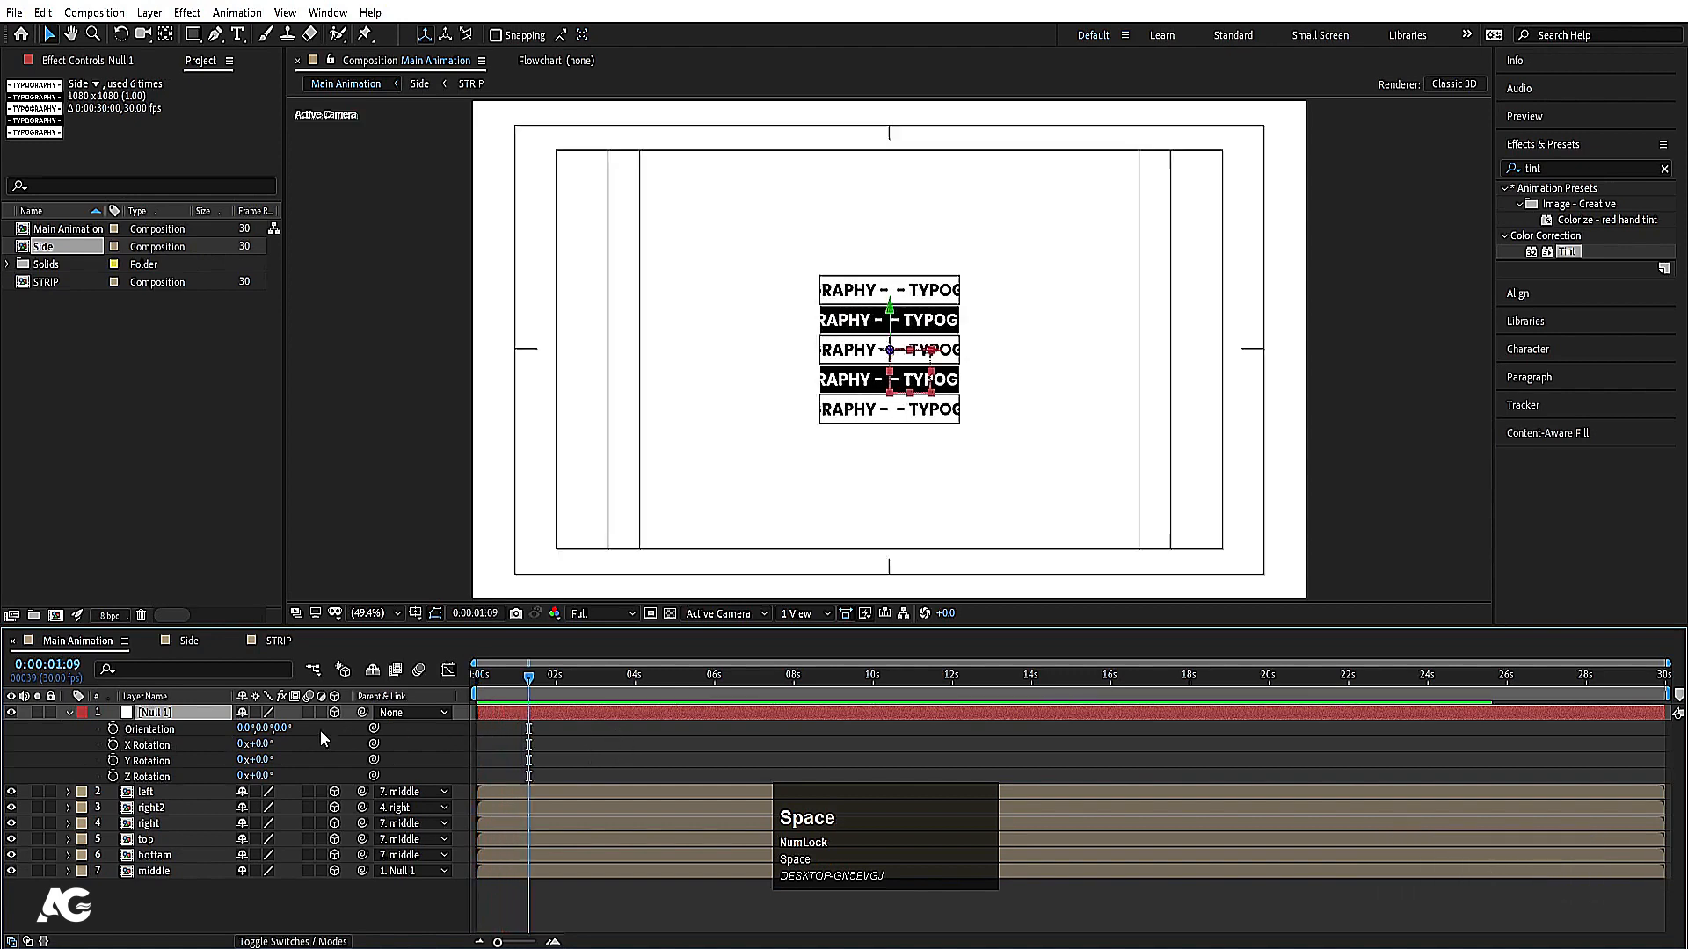
left_click_drag(259, 744, 282, 759)
key("space")
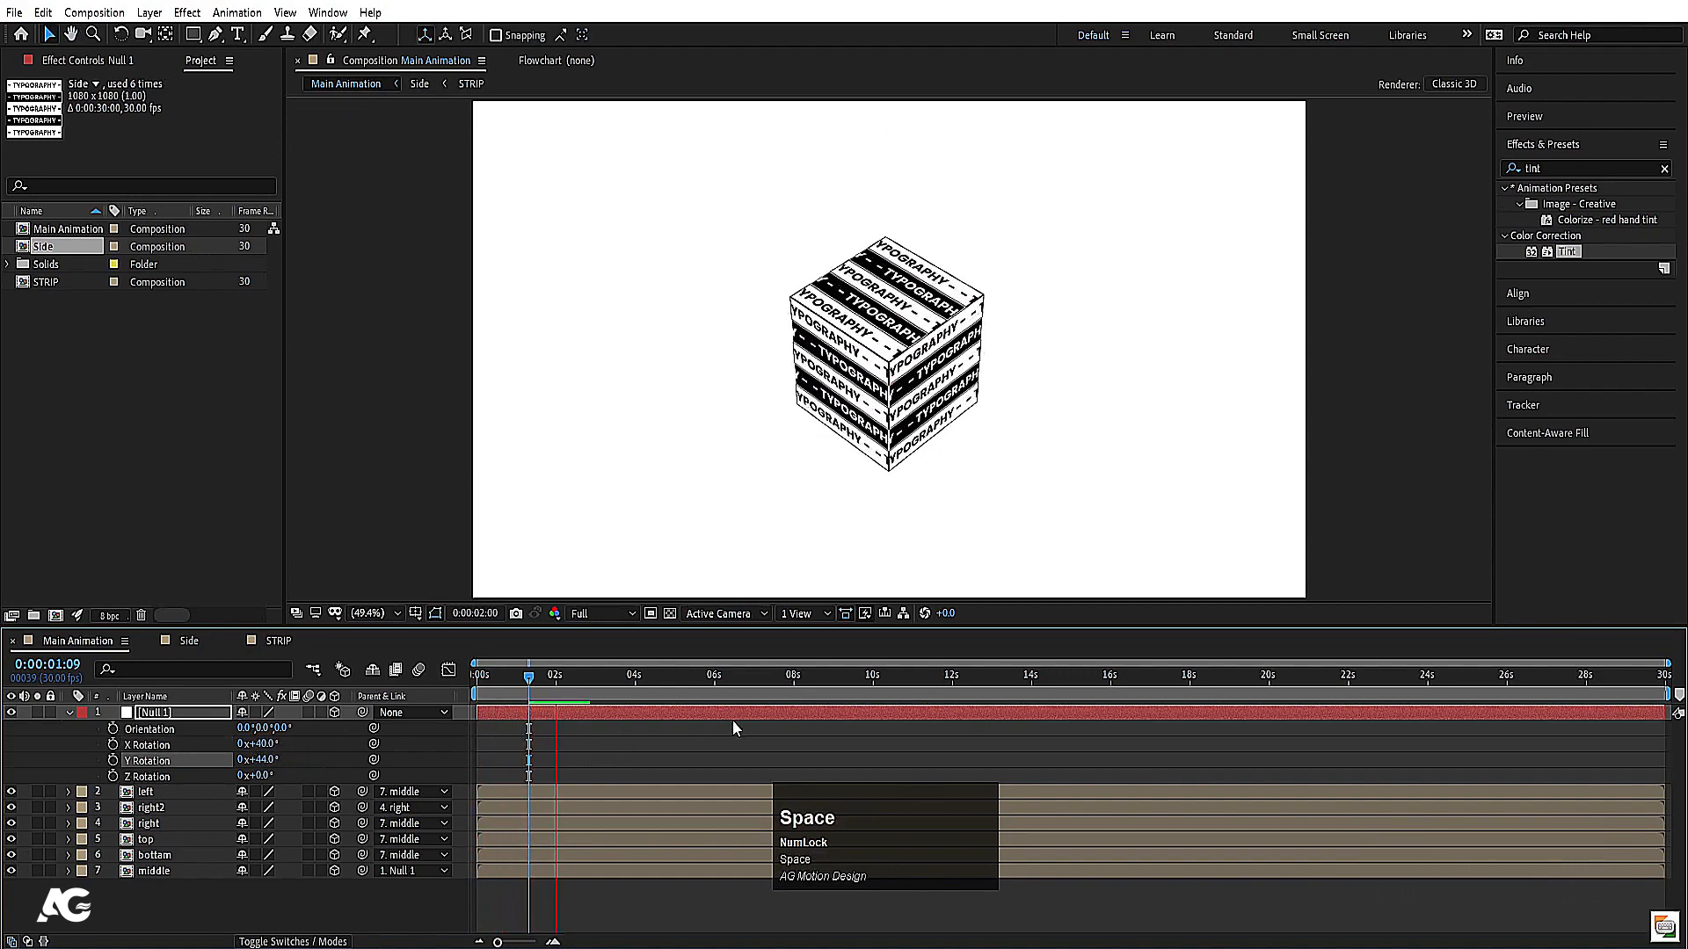
key("space")
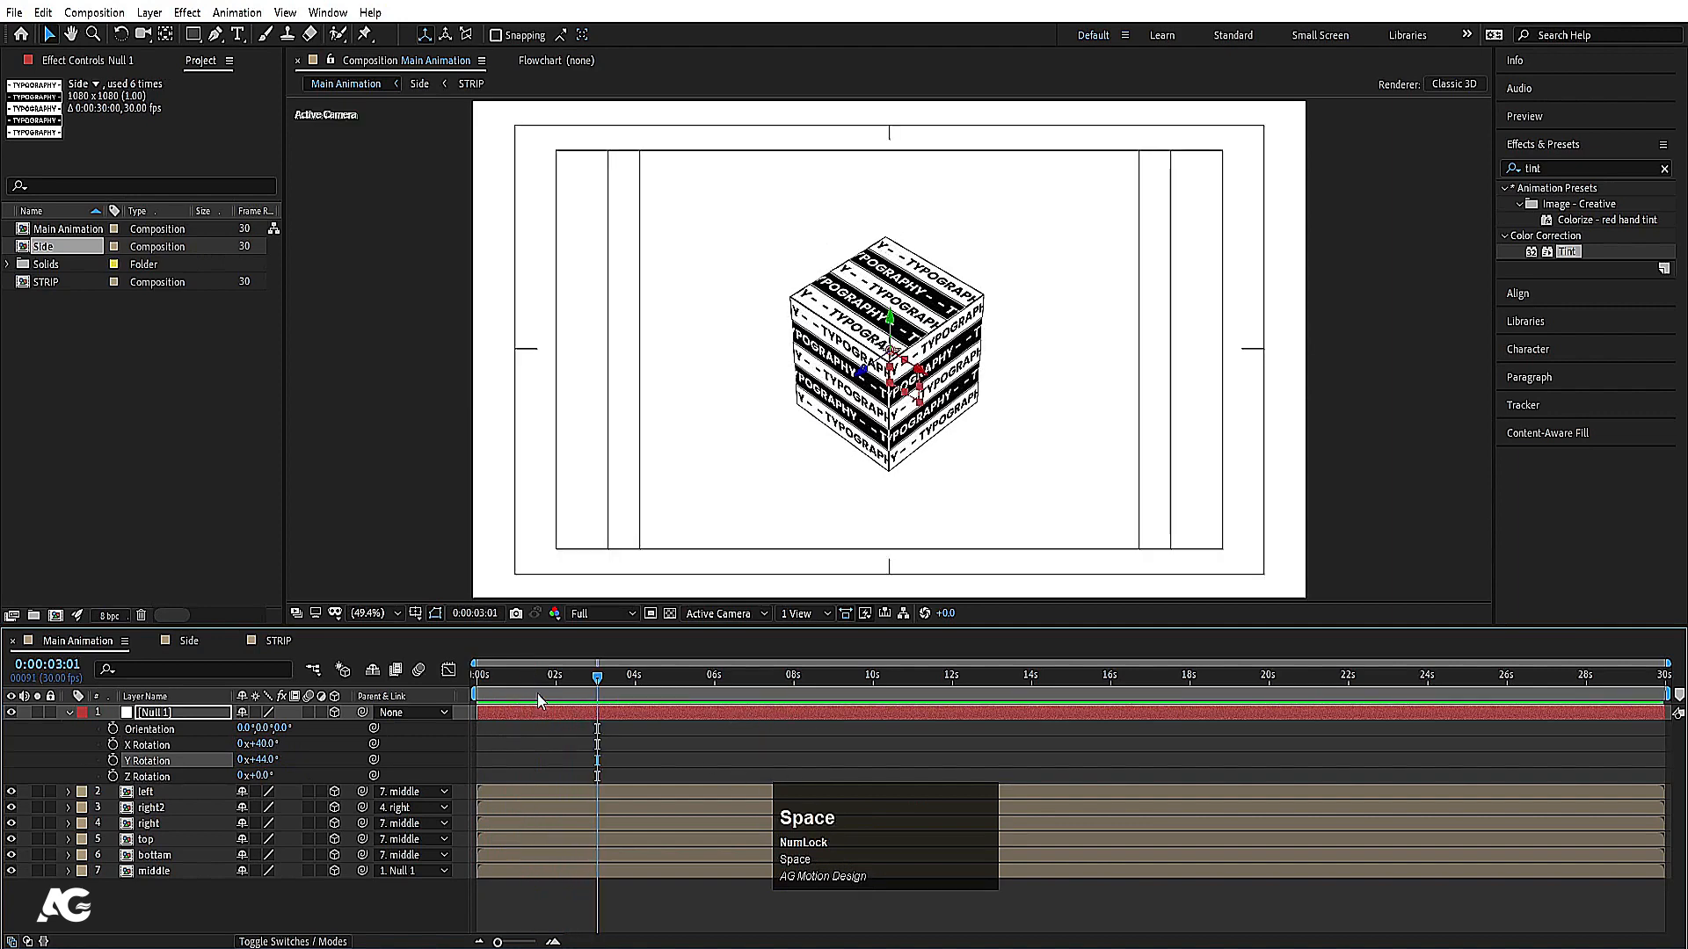
left_click_drag(538, 698, 388, 688)
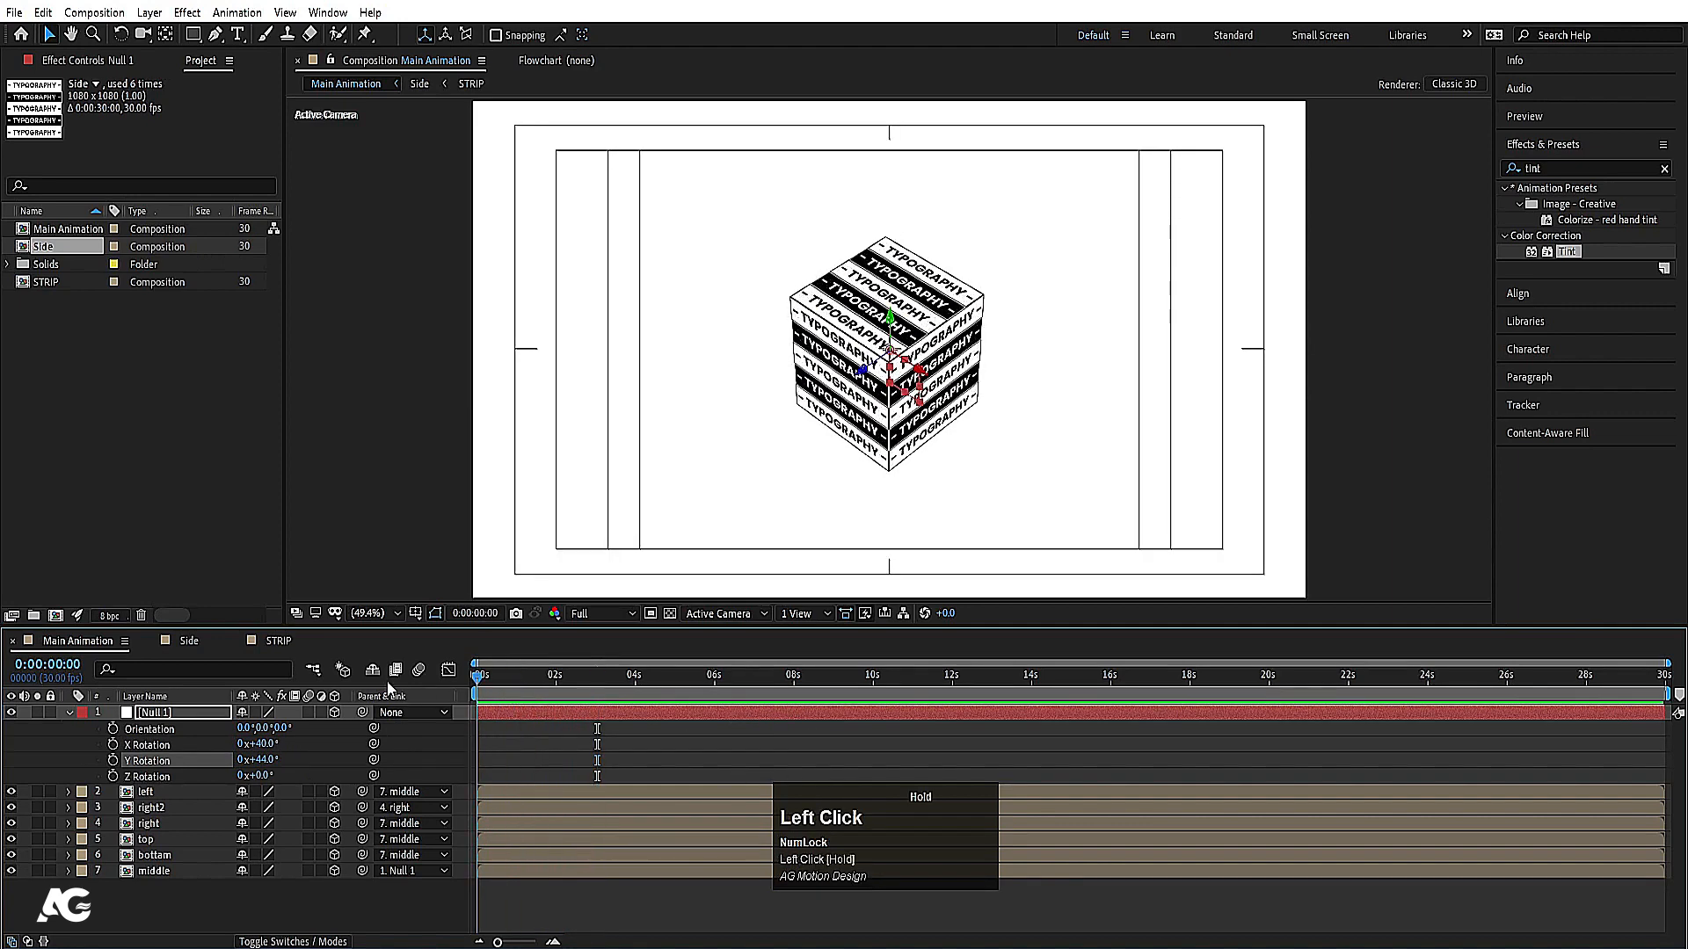
Step: Reset Null 1's X and Y Rotation to 0°
left_click(264, 760)
type("0")
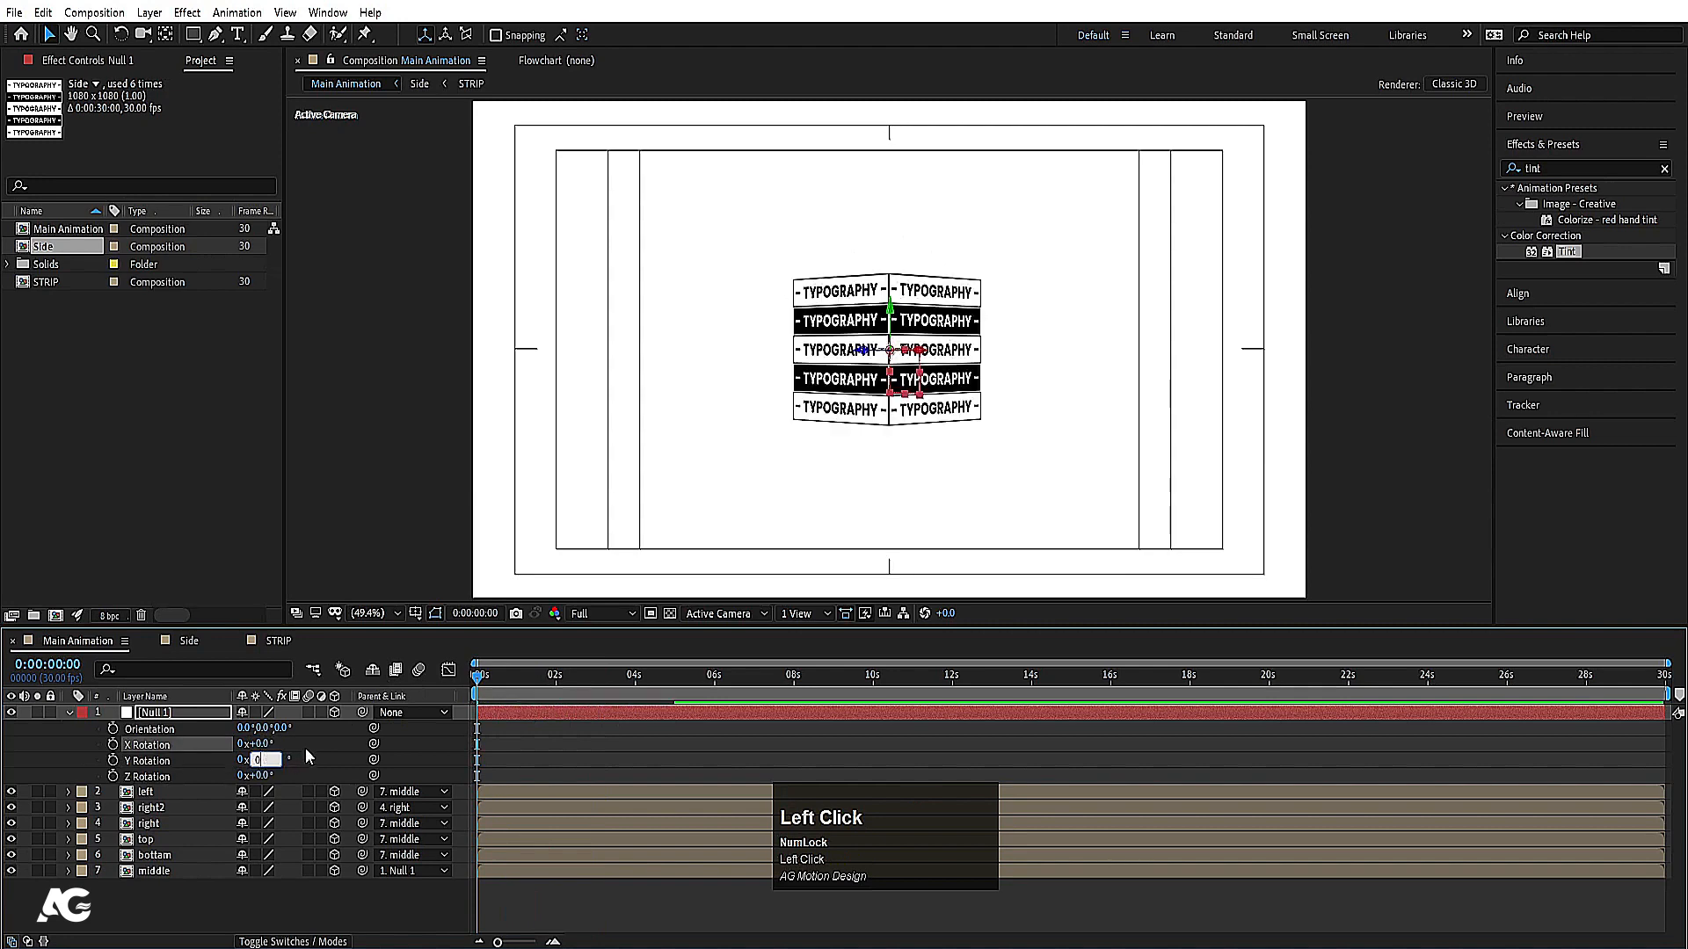
left_click(304, 748)
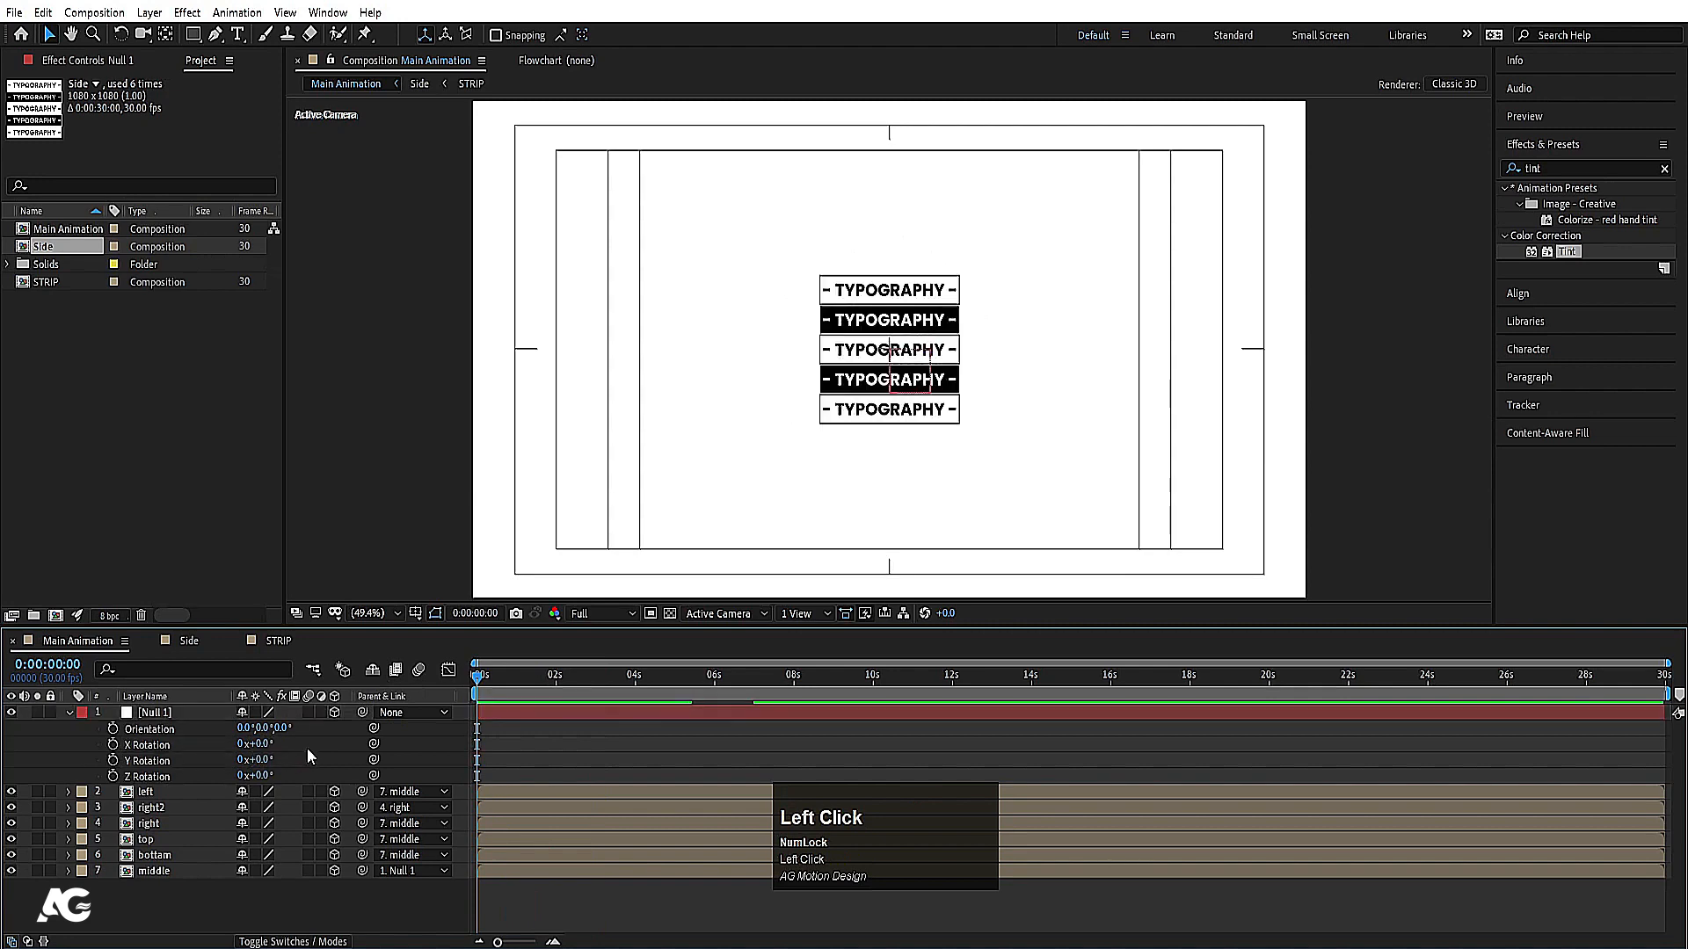
Step: Enlarge the whole cube by setting Null 1's Scale to 257%
left_click(178, 712)
key("s")
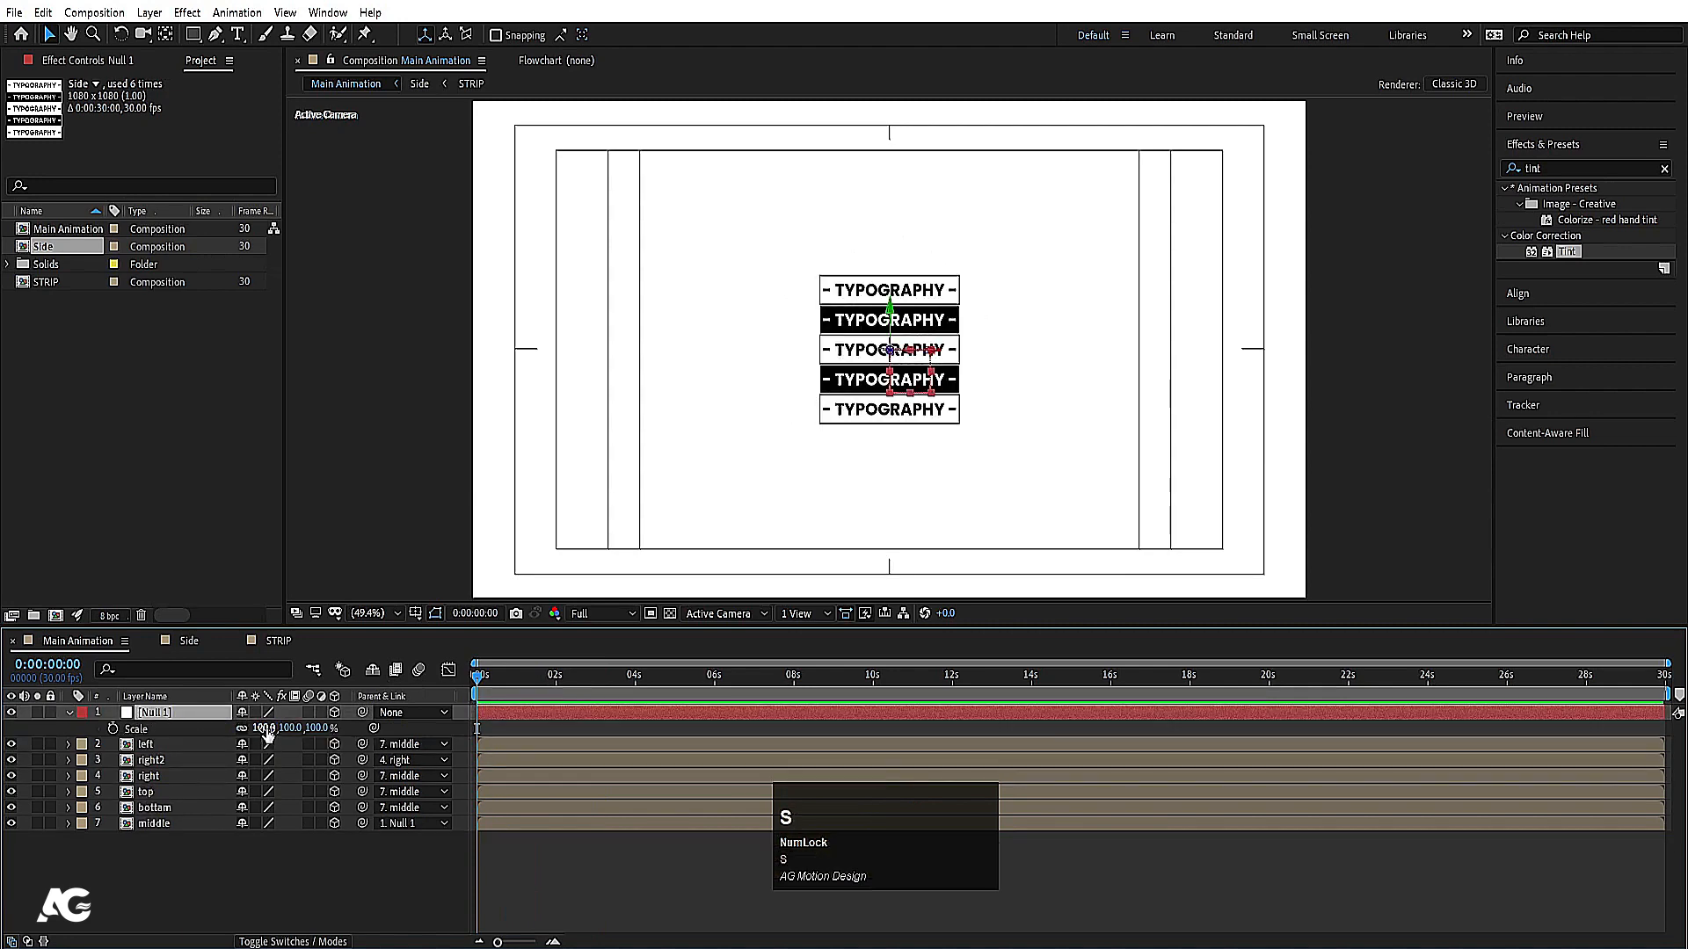
left_click_drag(264, 728, 365, 726)
left_click(230, 867)
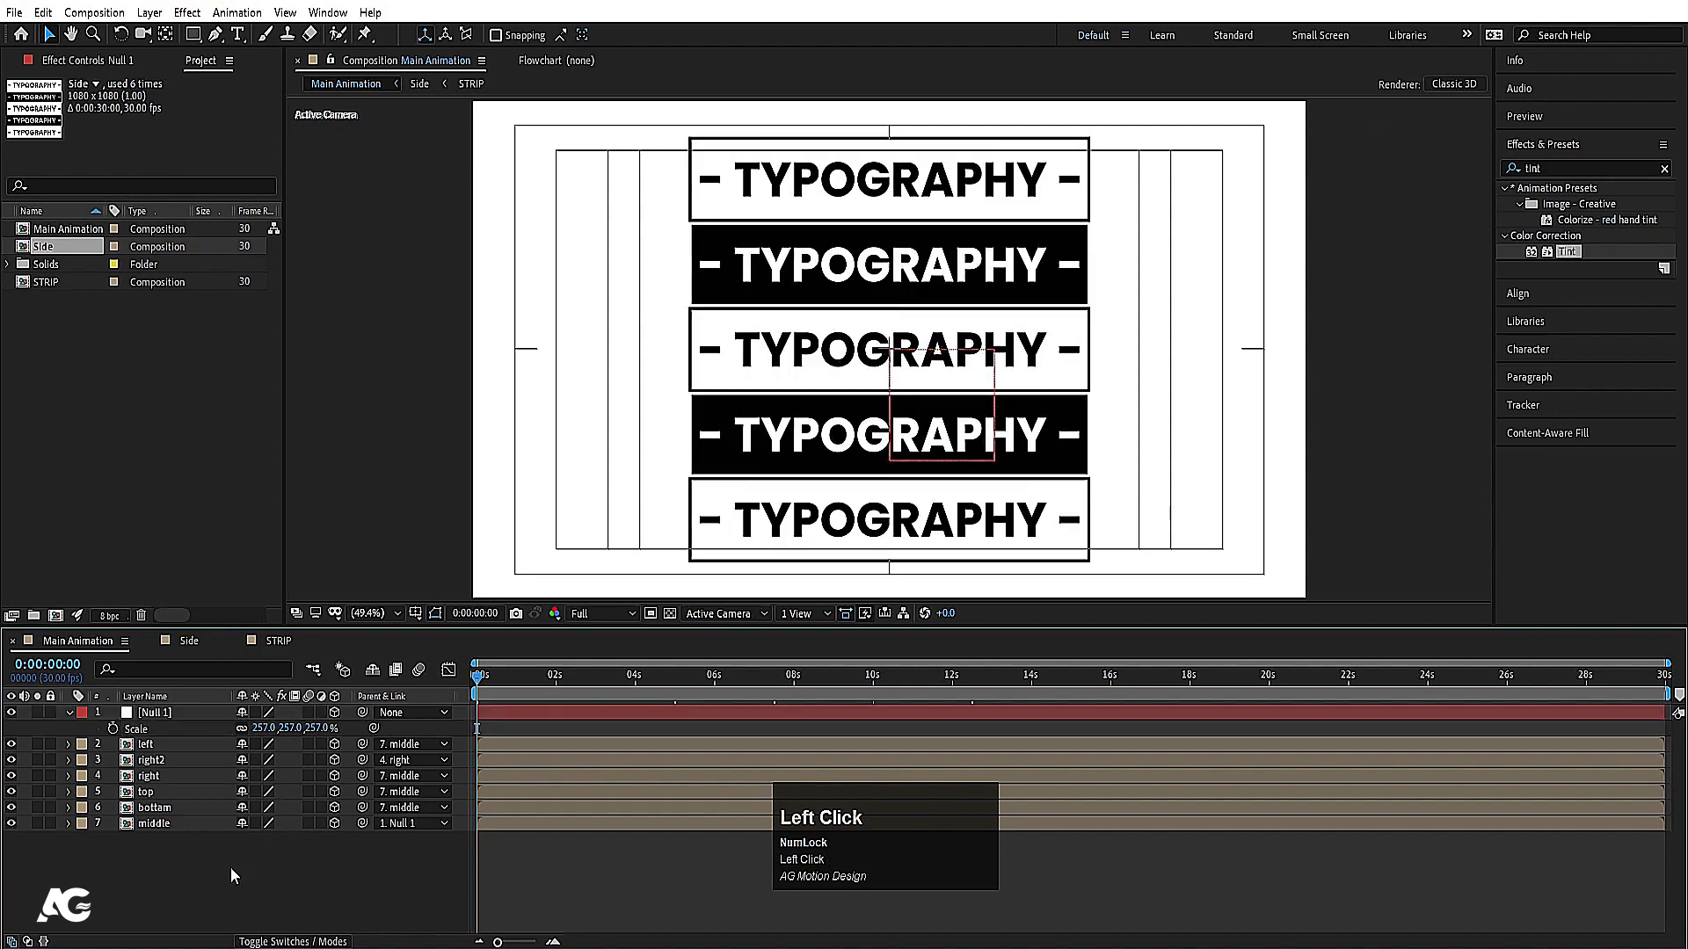
Step: Pre-compose all layers as Cube, and enable Collapse Transformations and 3D on the new layer
key("ctrl+a")
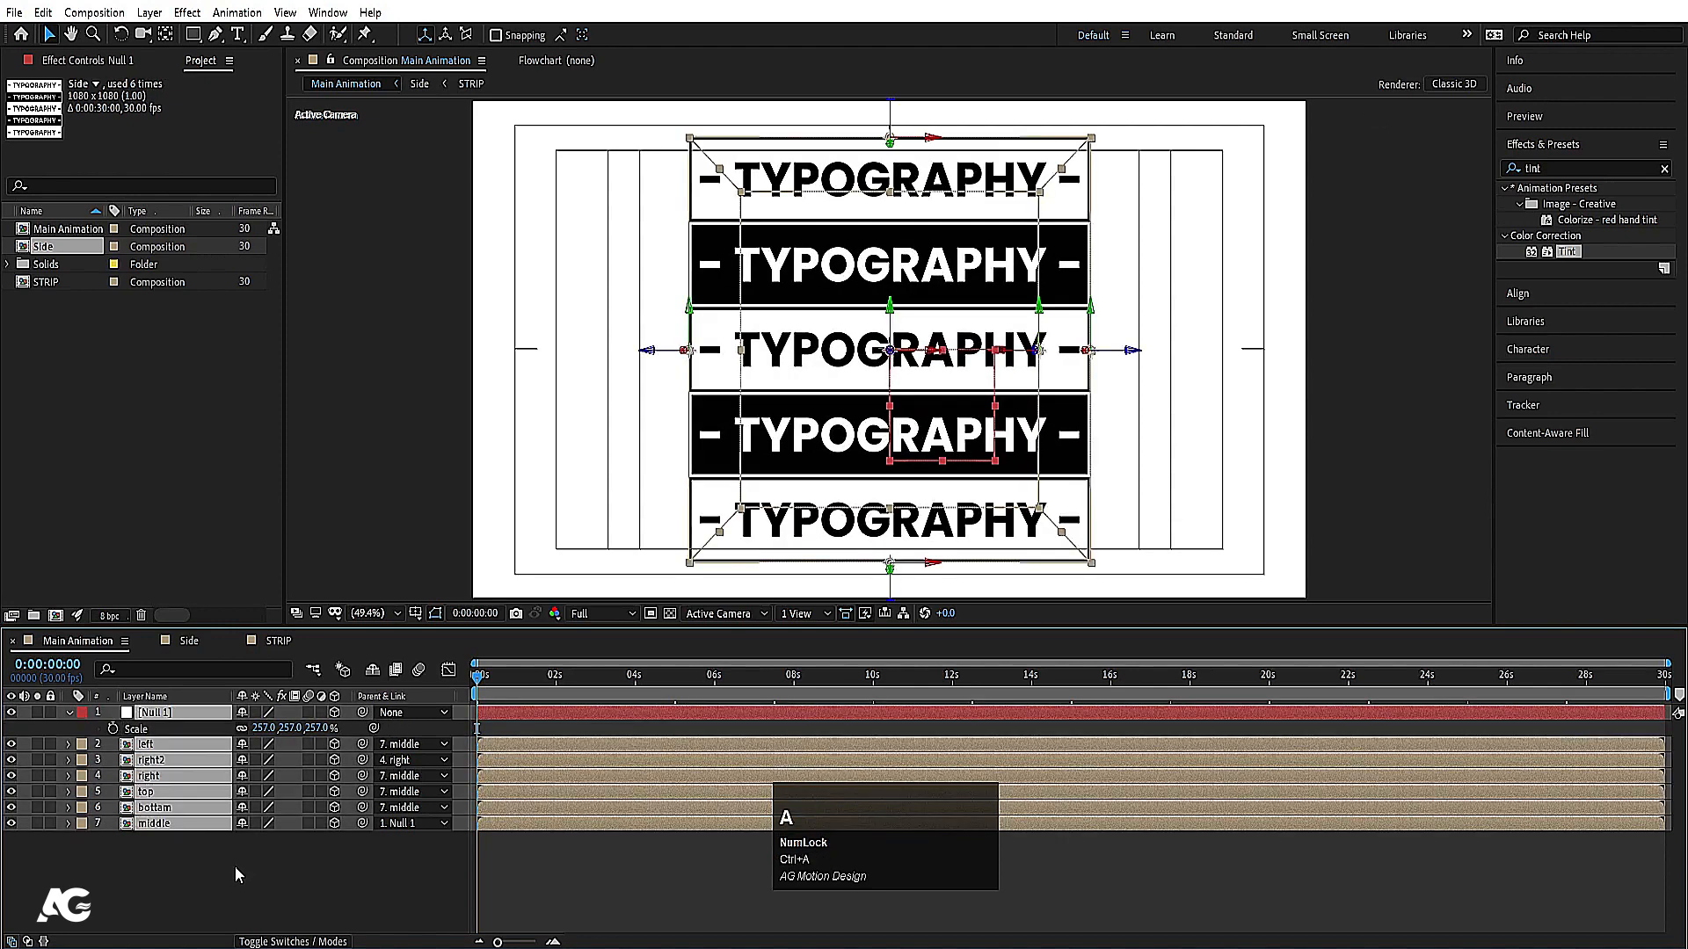
key("ctrl+shift+c")
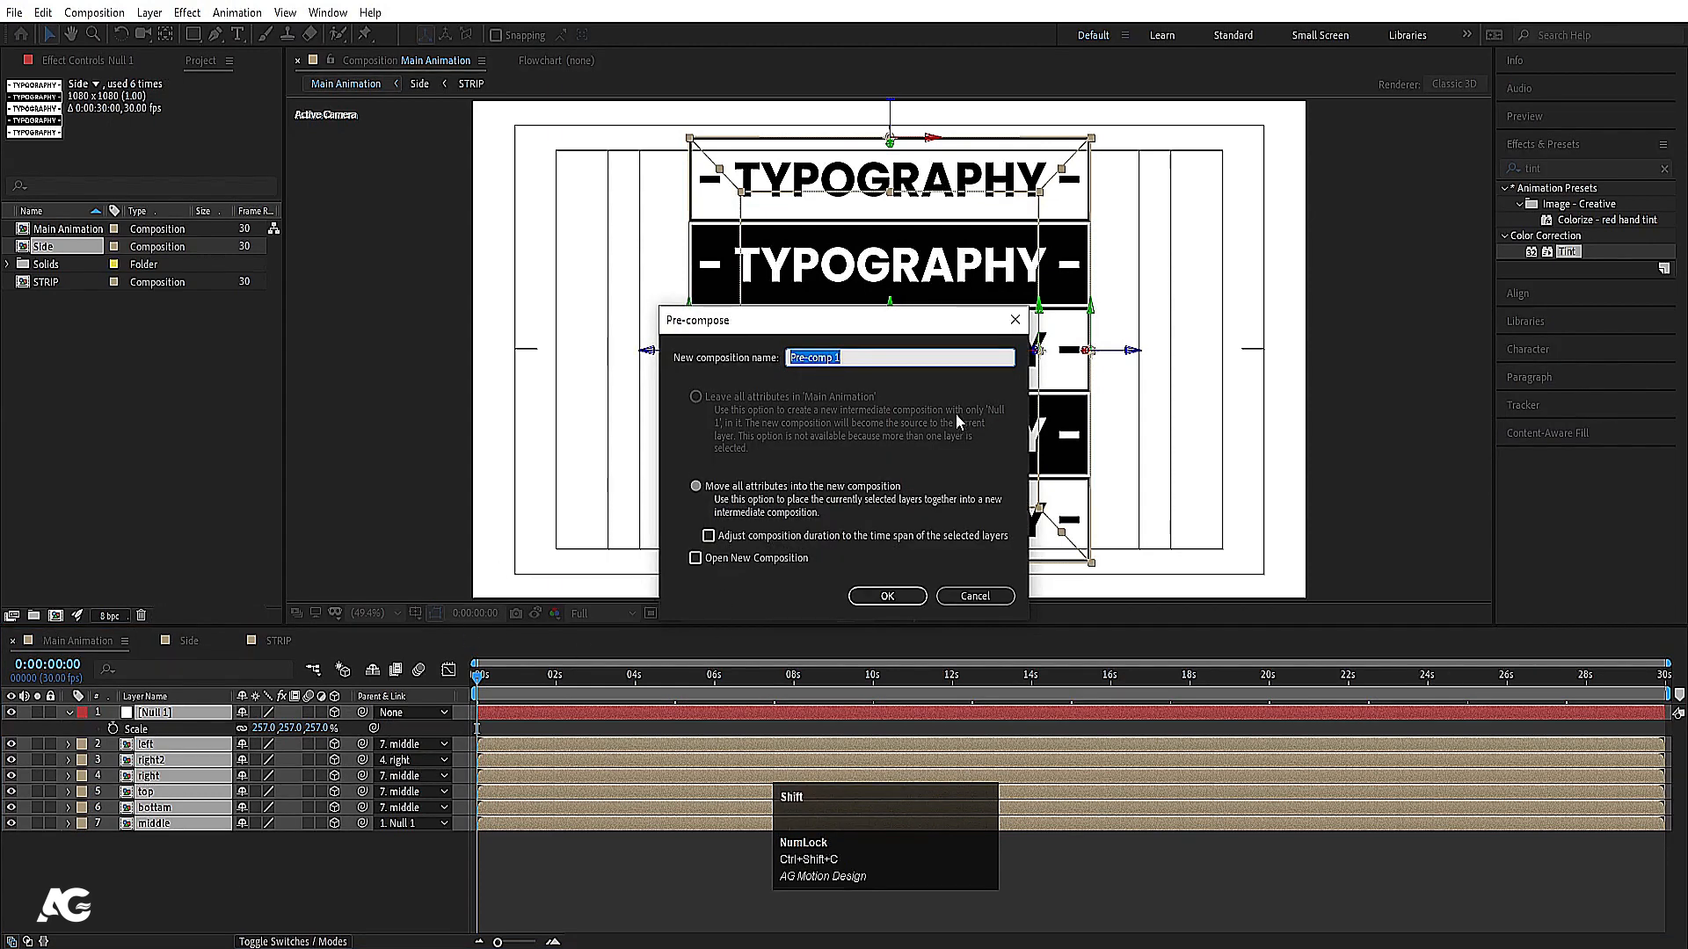
type("Cube")
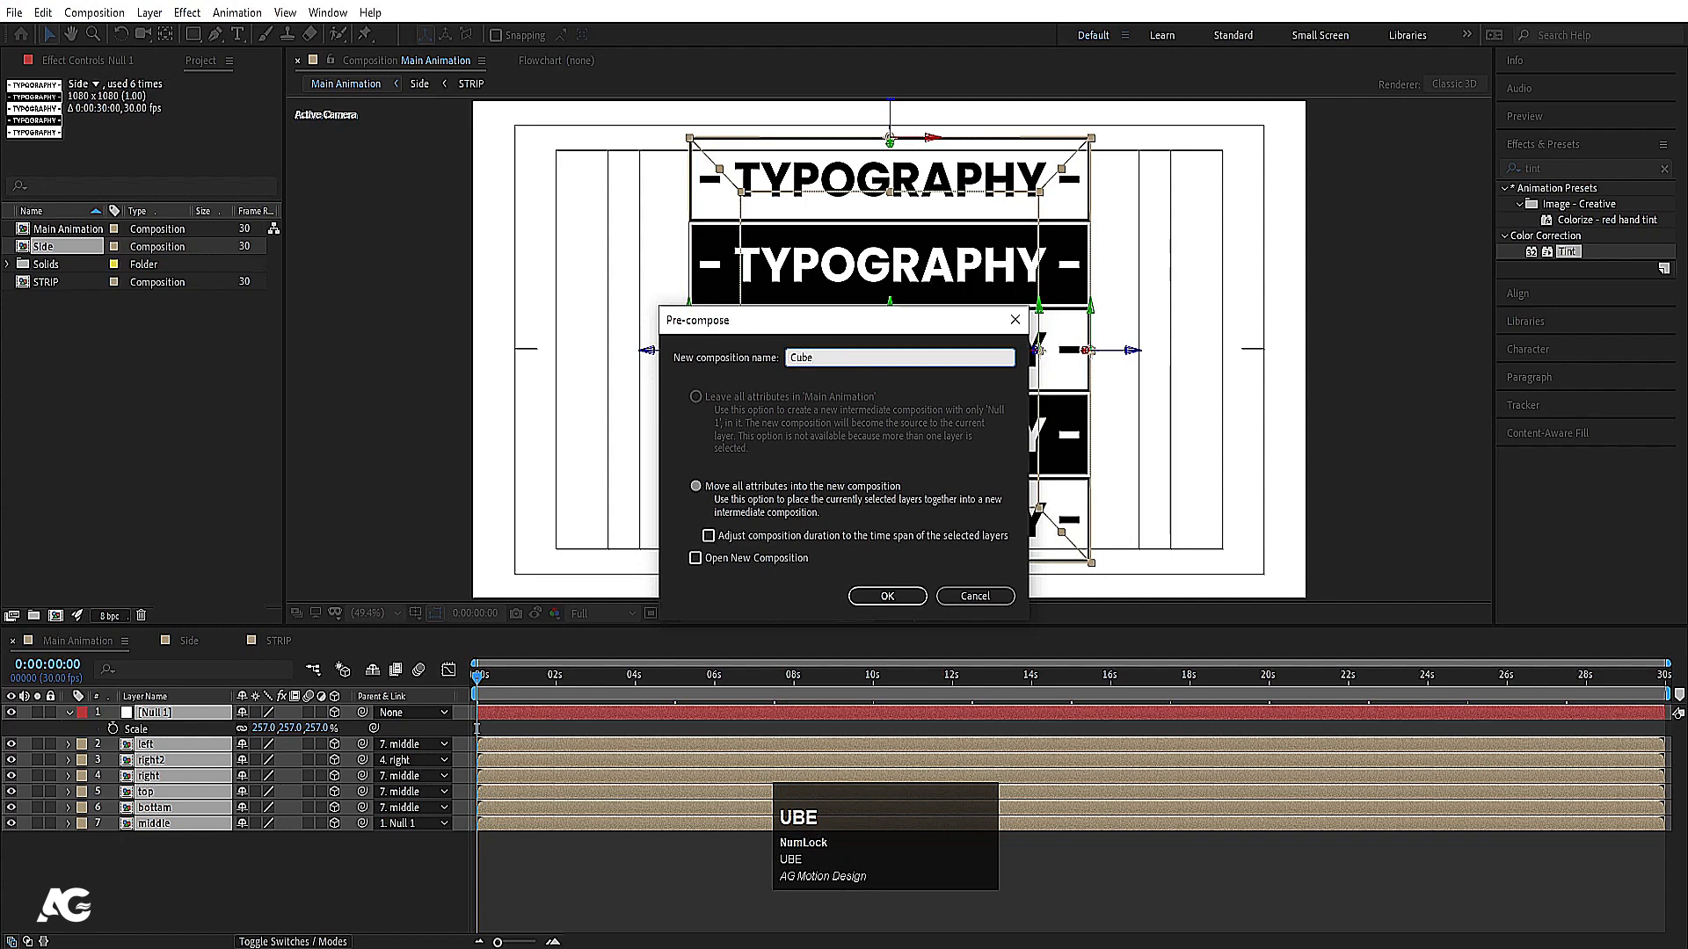
key("Return")
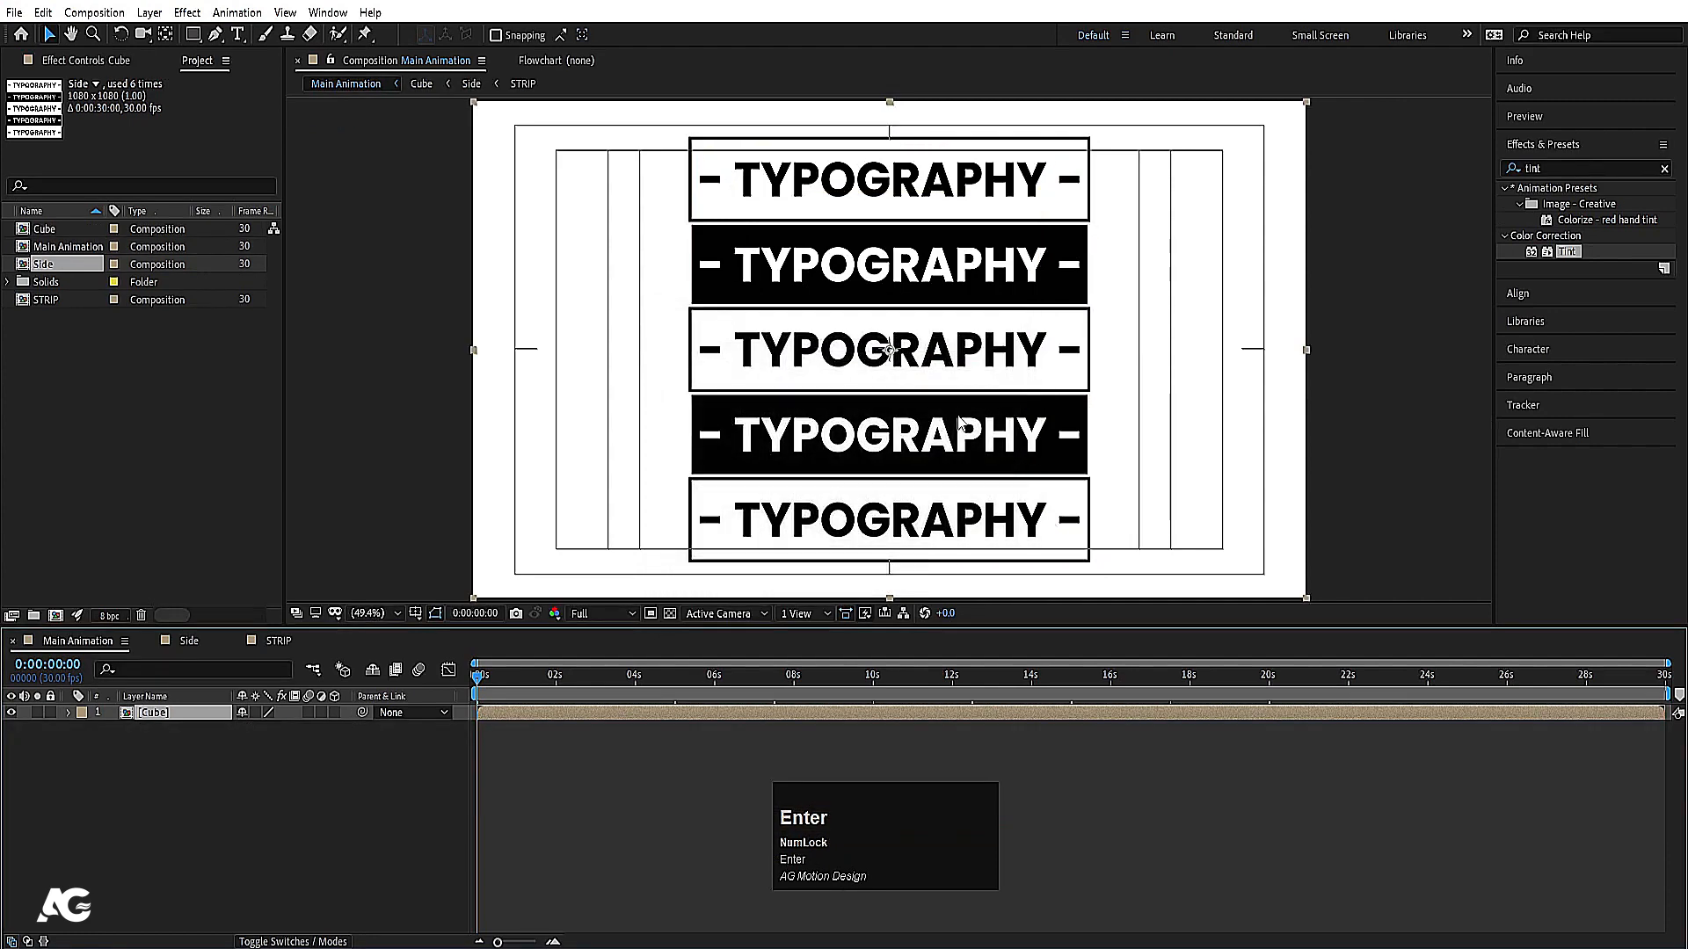
left_click(256, 713)
left_click(335, 713)
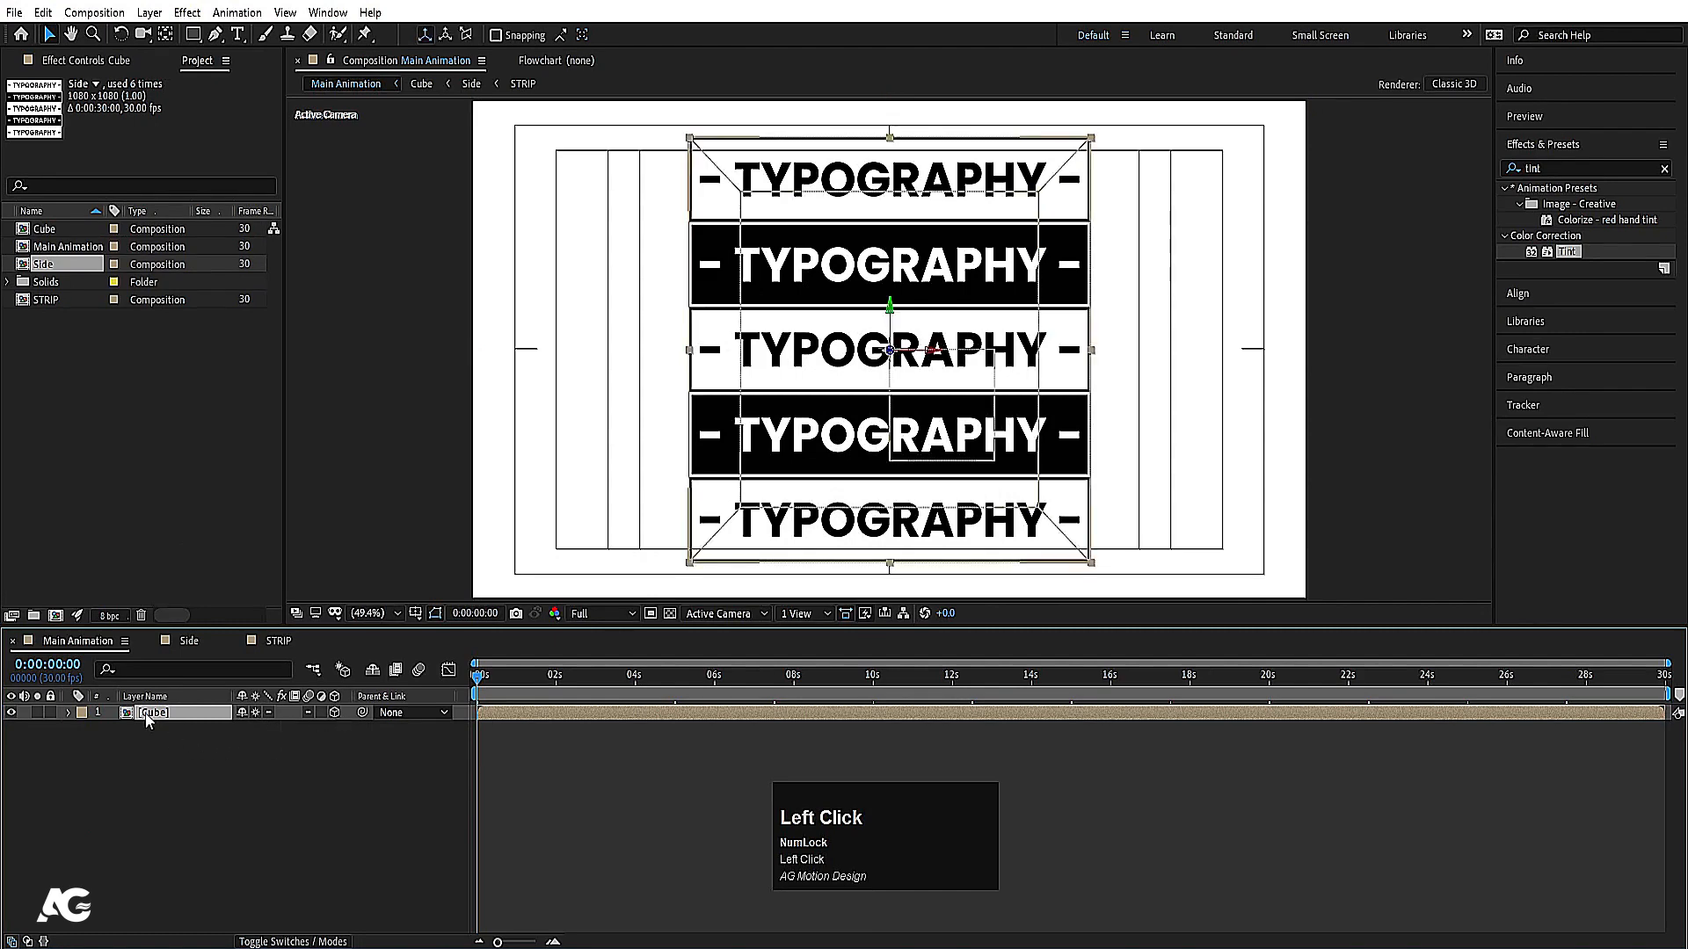
Step: Try turning the Cube layer with its Y Rotation, and undo the rotation
key("r")
left_click_drag(264, 759, 614, 767)
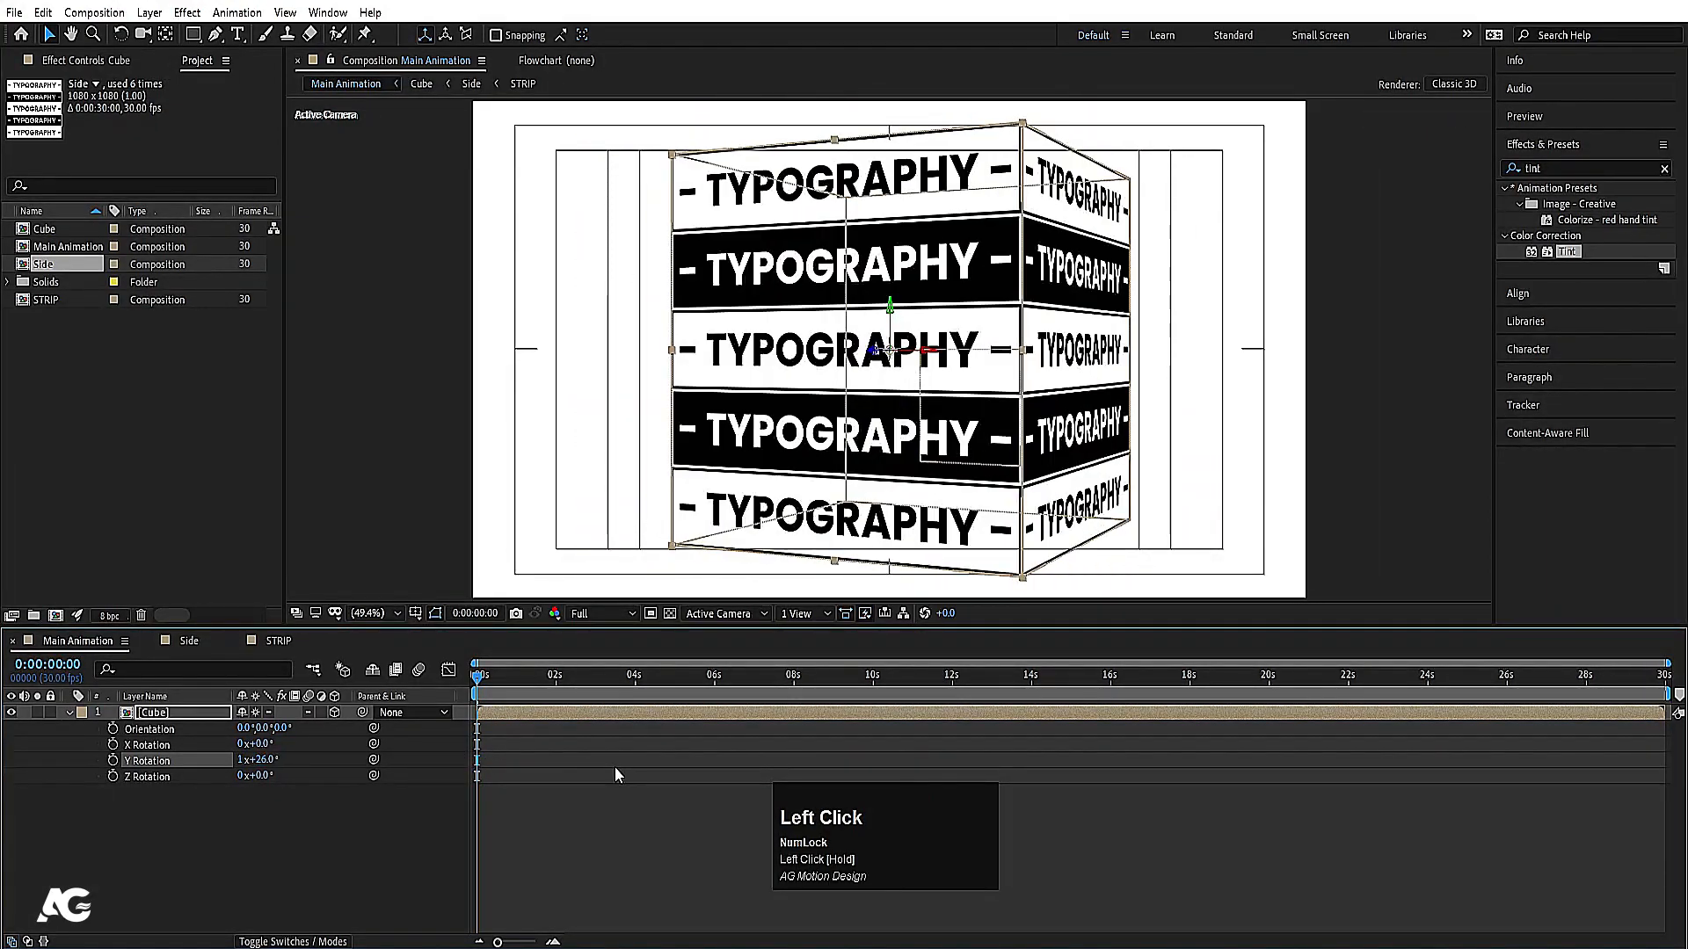
key("ctrl+z")
left_click(209, 810)
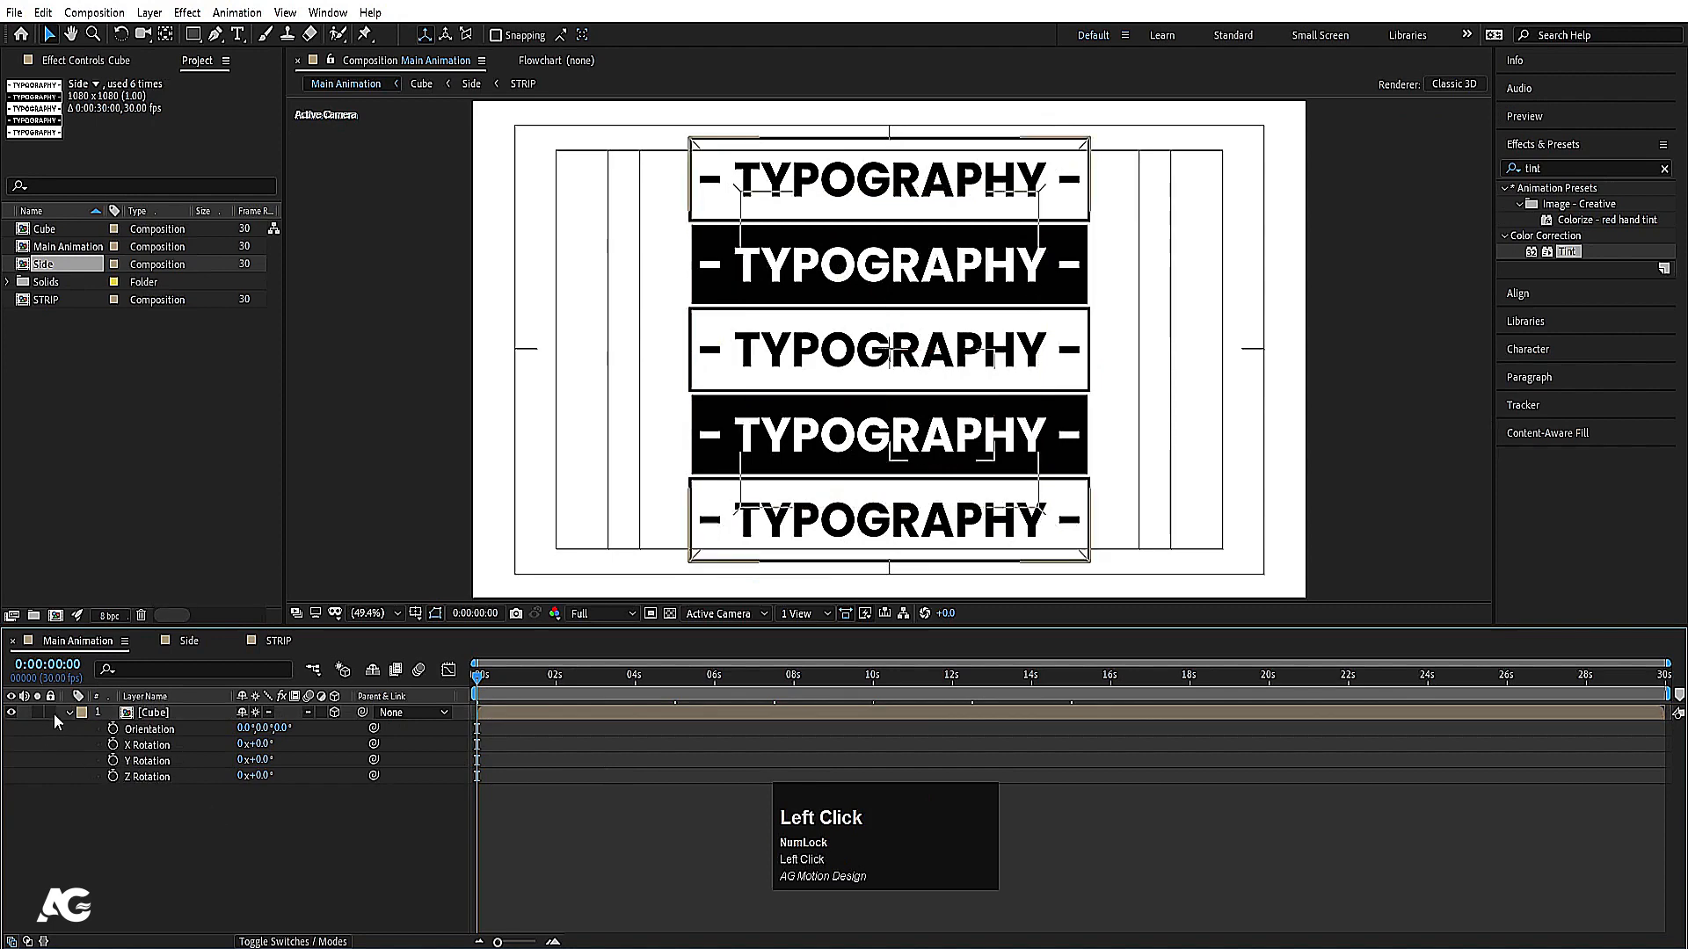
Step: Scale the Cube layer down to 46%
left_click(81, 713)
key("s")
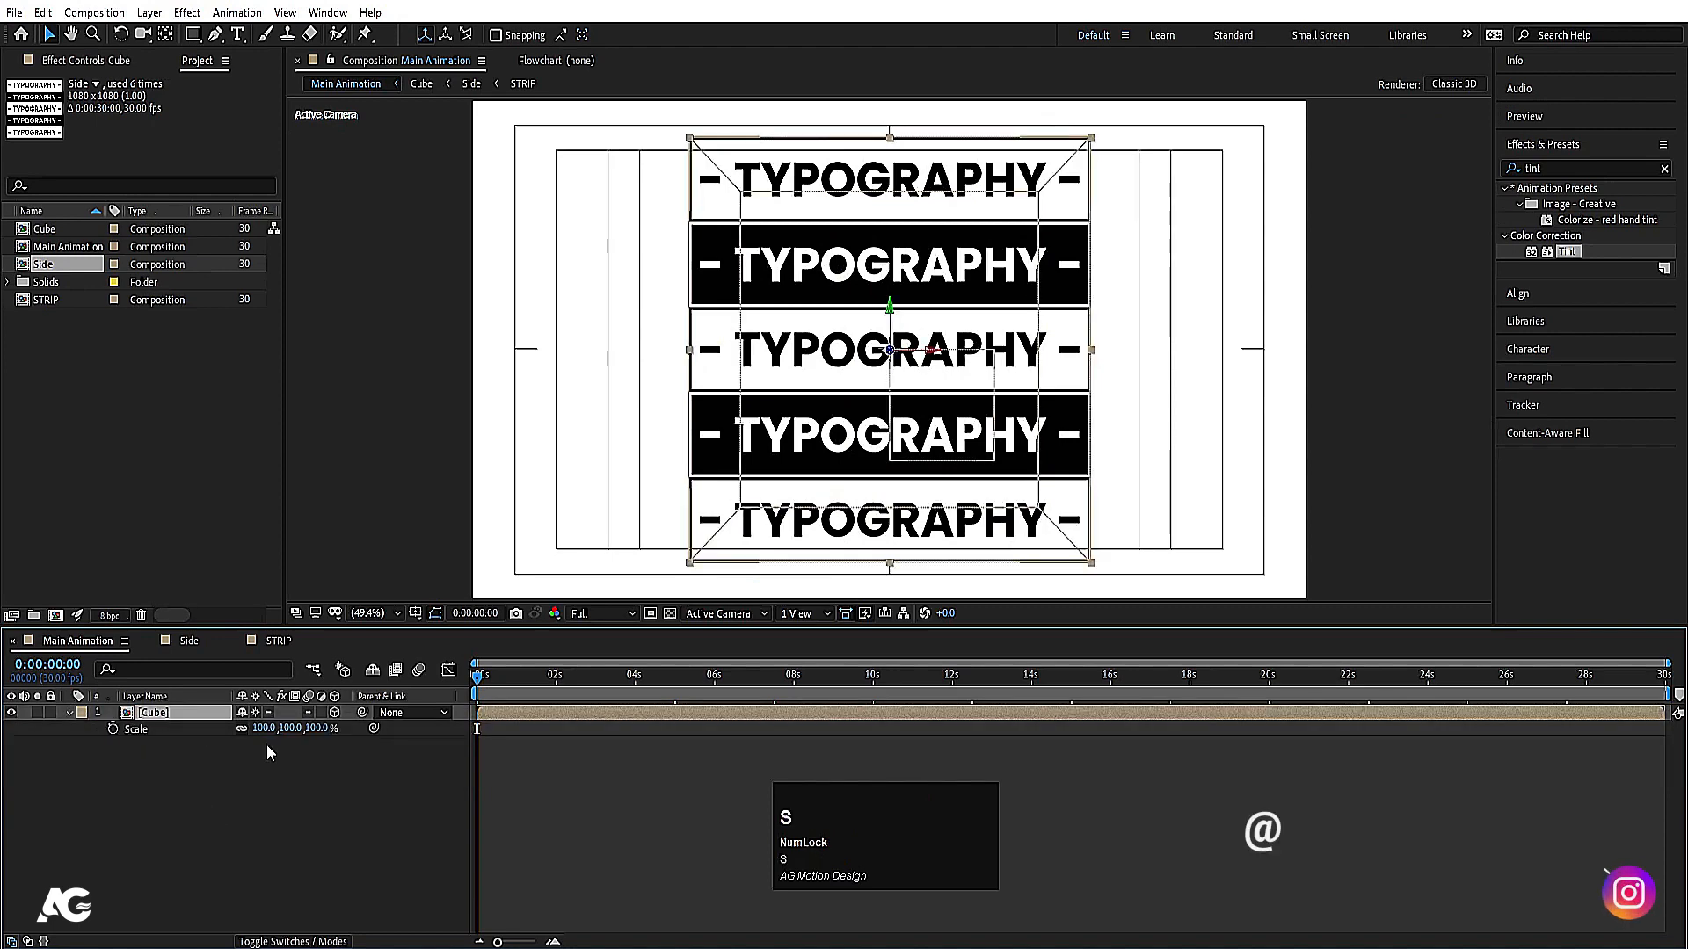
left_click_drag(268, 730, 215, 728)
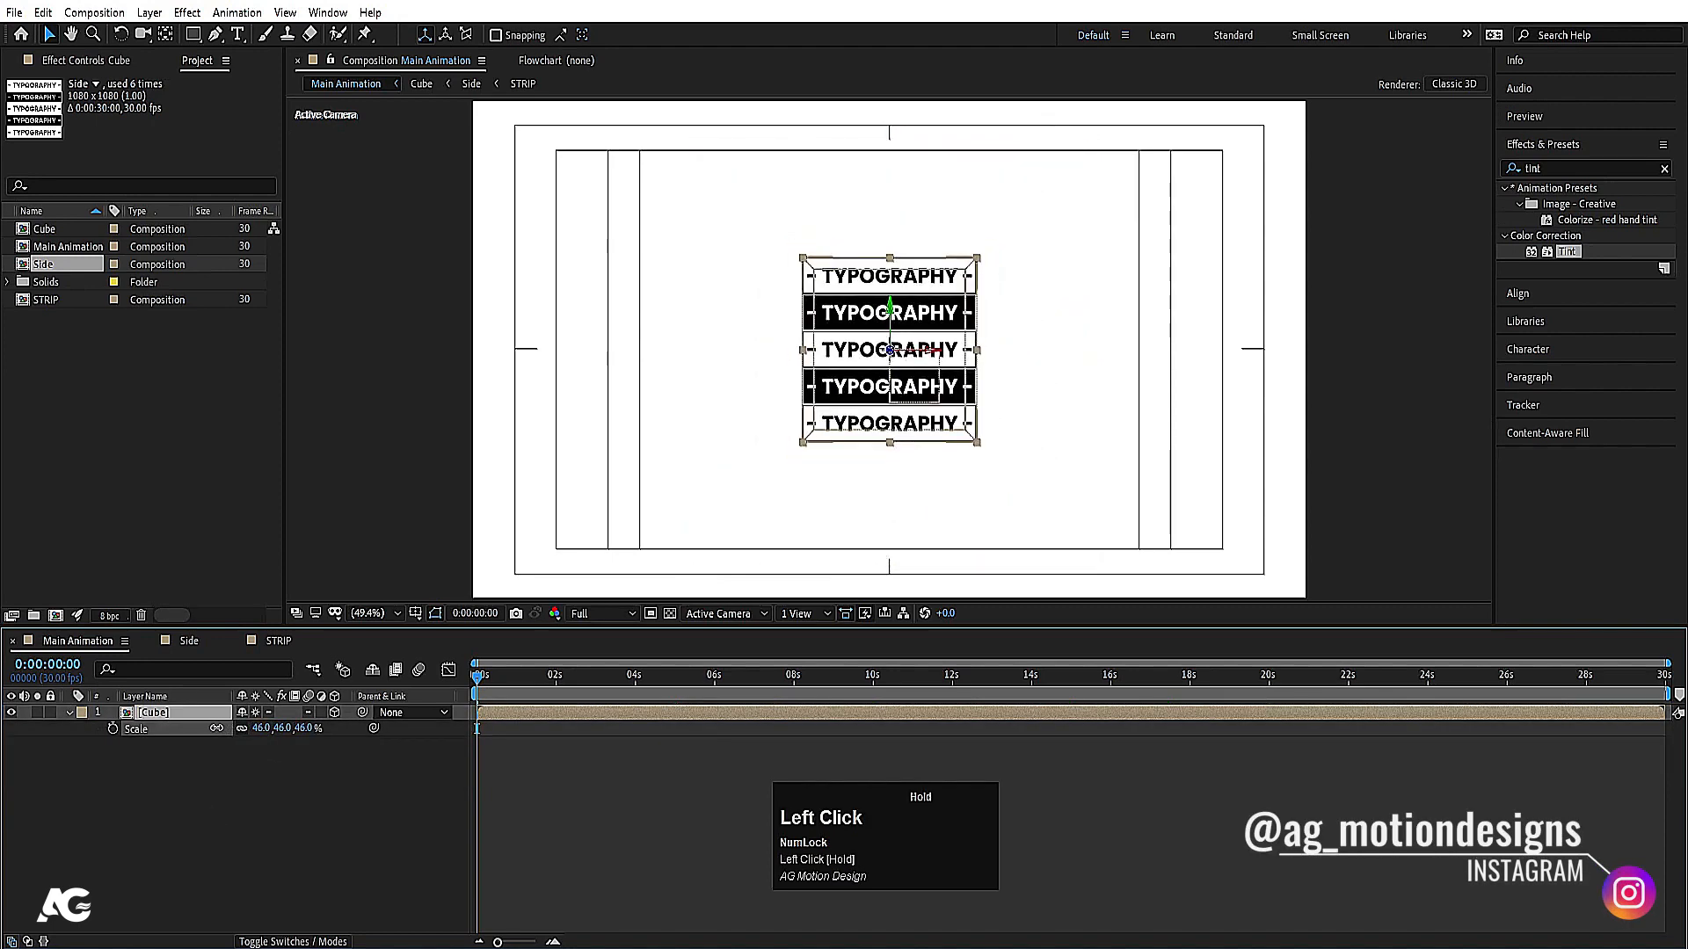
left_click(235, 865)
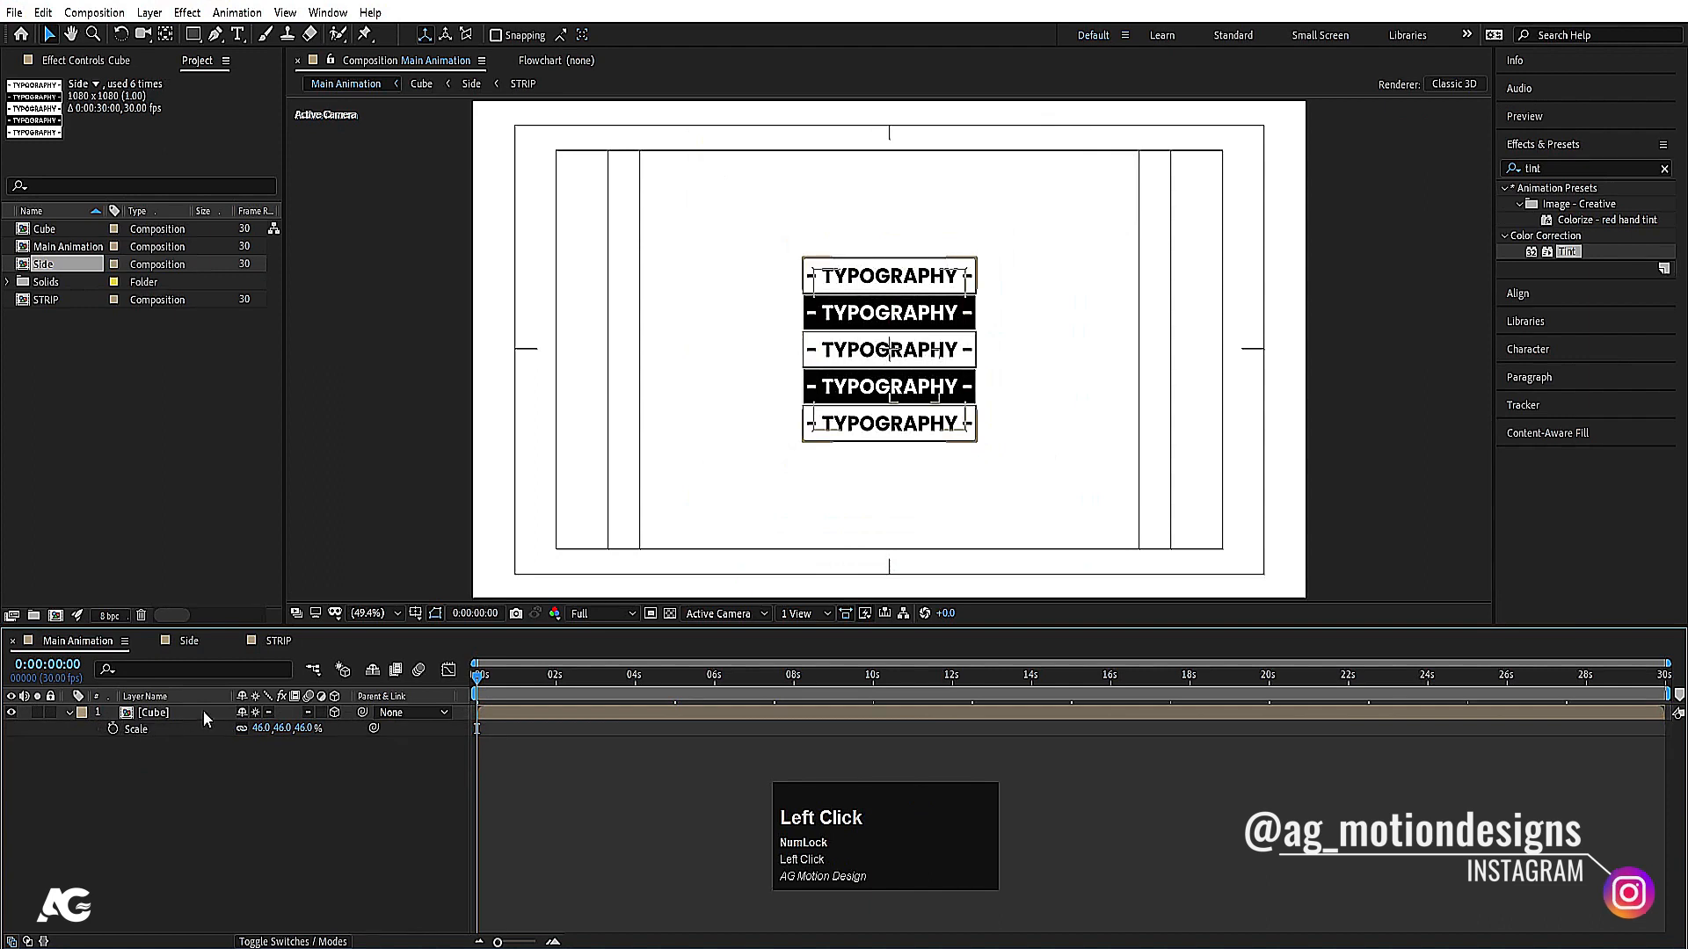
Step: In the Top view, move Cube toward the camera along its Z axis and reduce its Scale to 23%
left_click(697, 614)
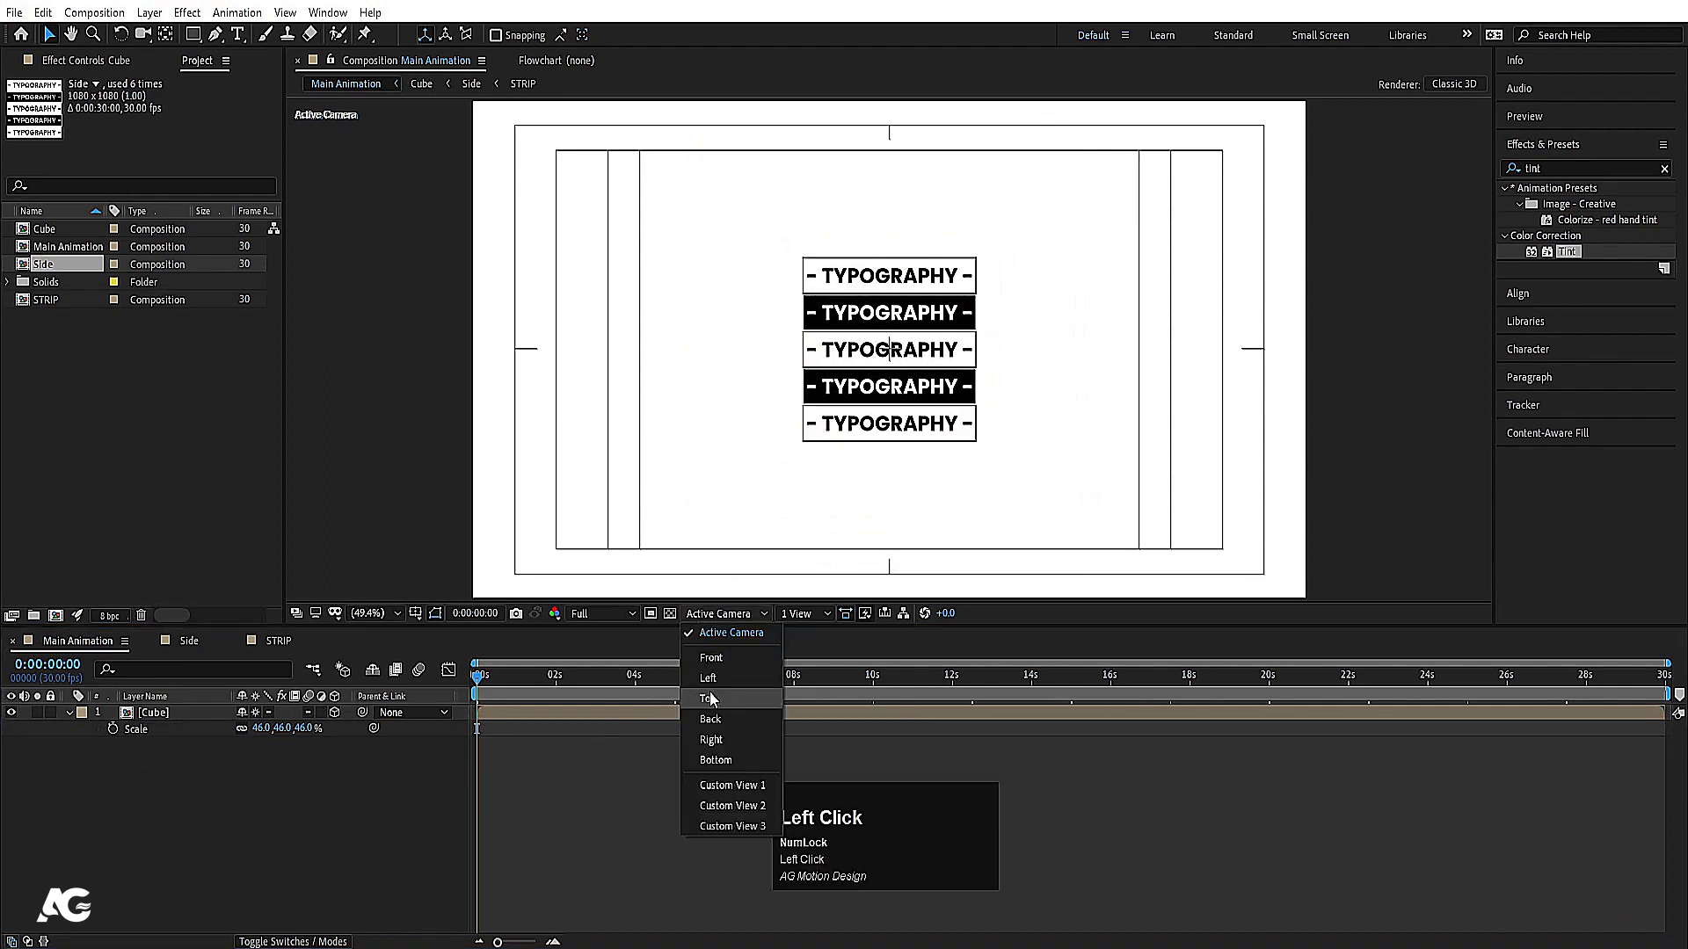
left_click(710, 699)
left_click(893, 355)
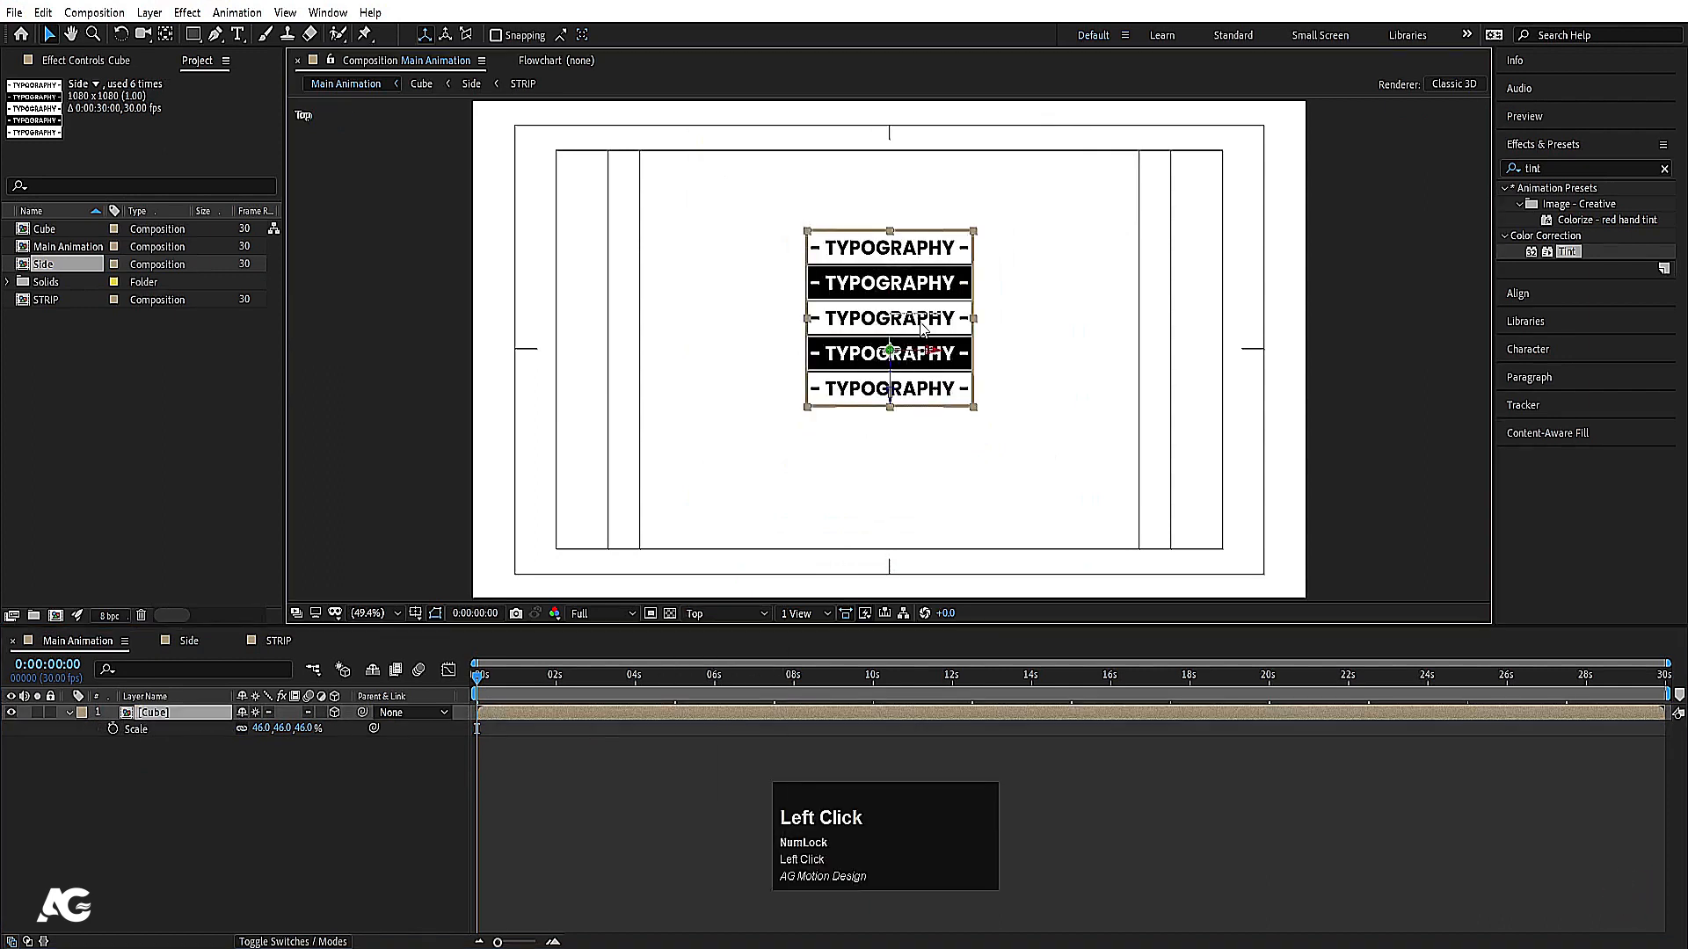
left_click_drag(892, 392, 913, 545)
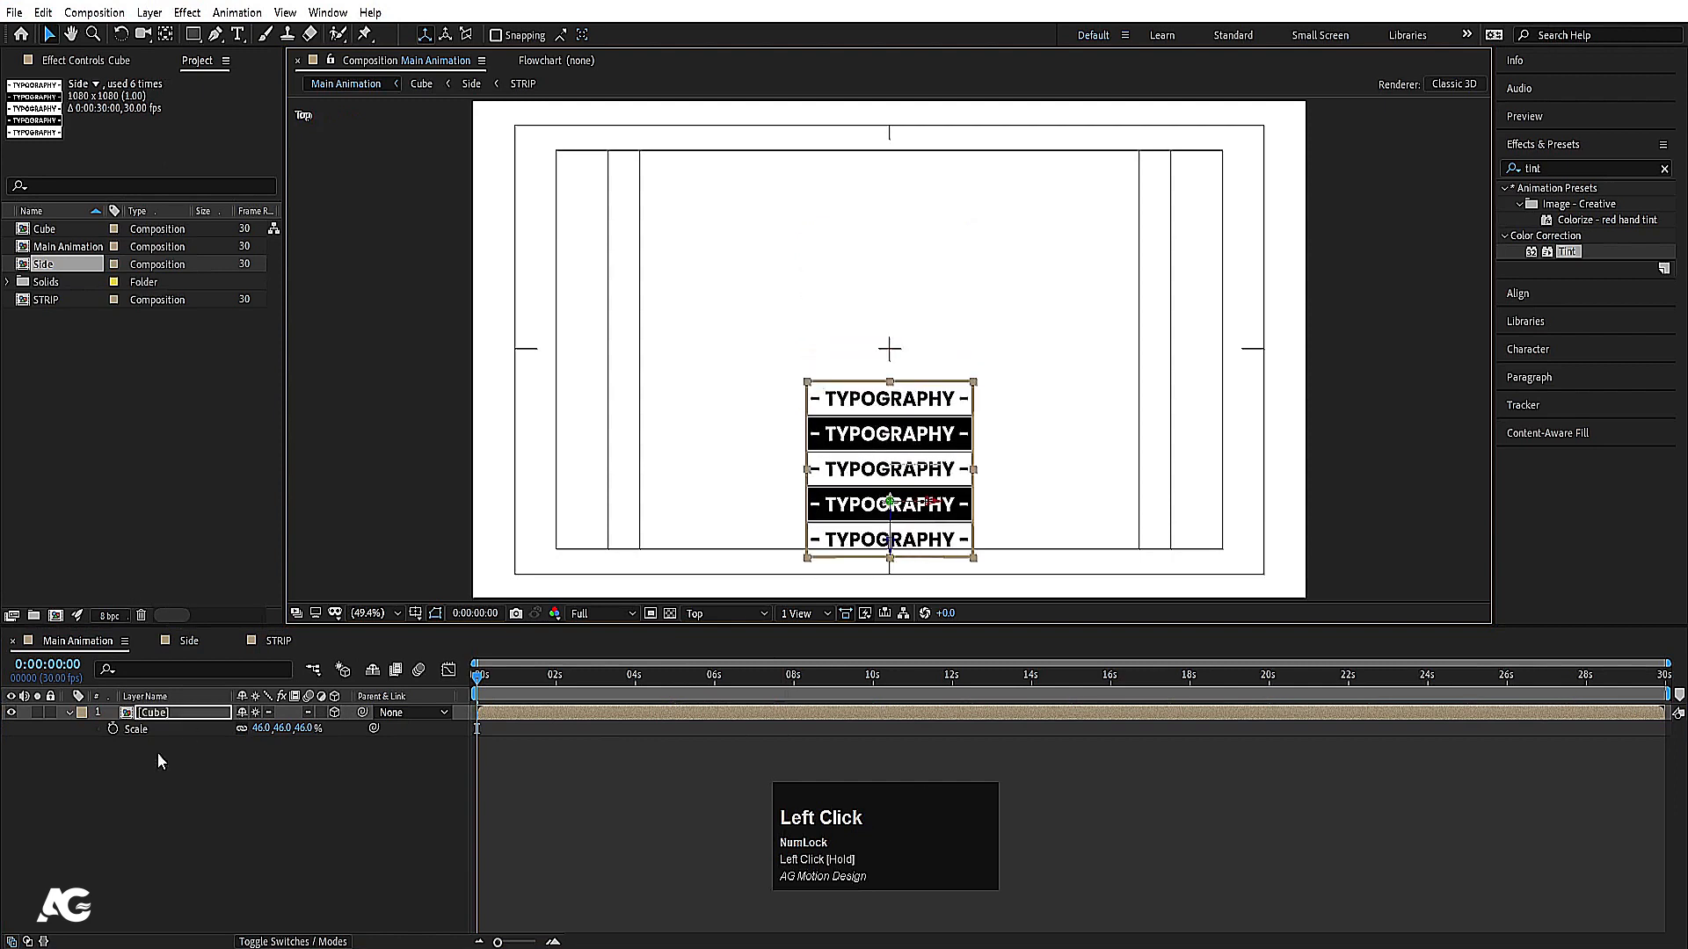
left_click_drag(257, 737, 237, 731)
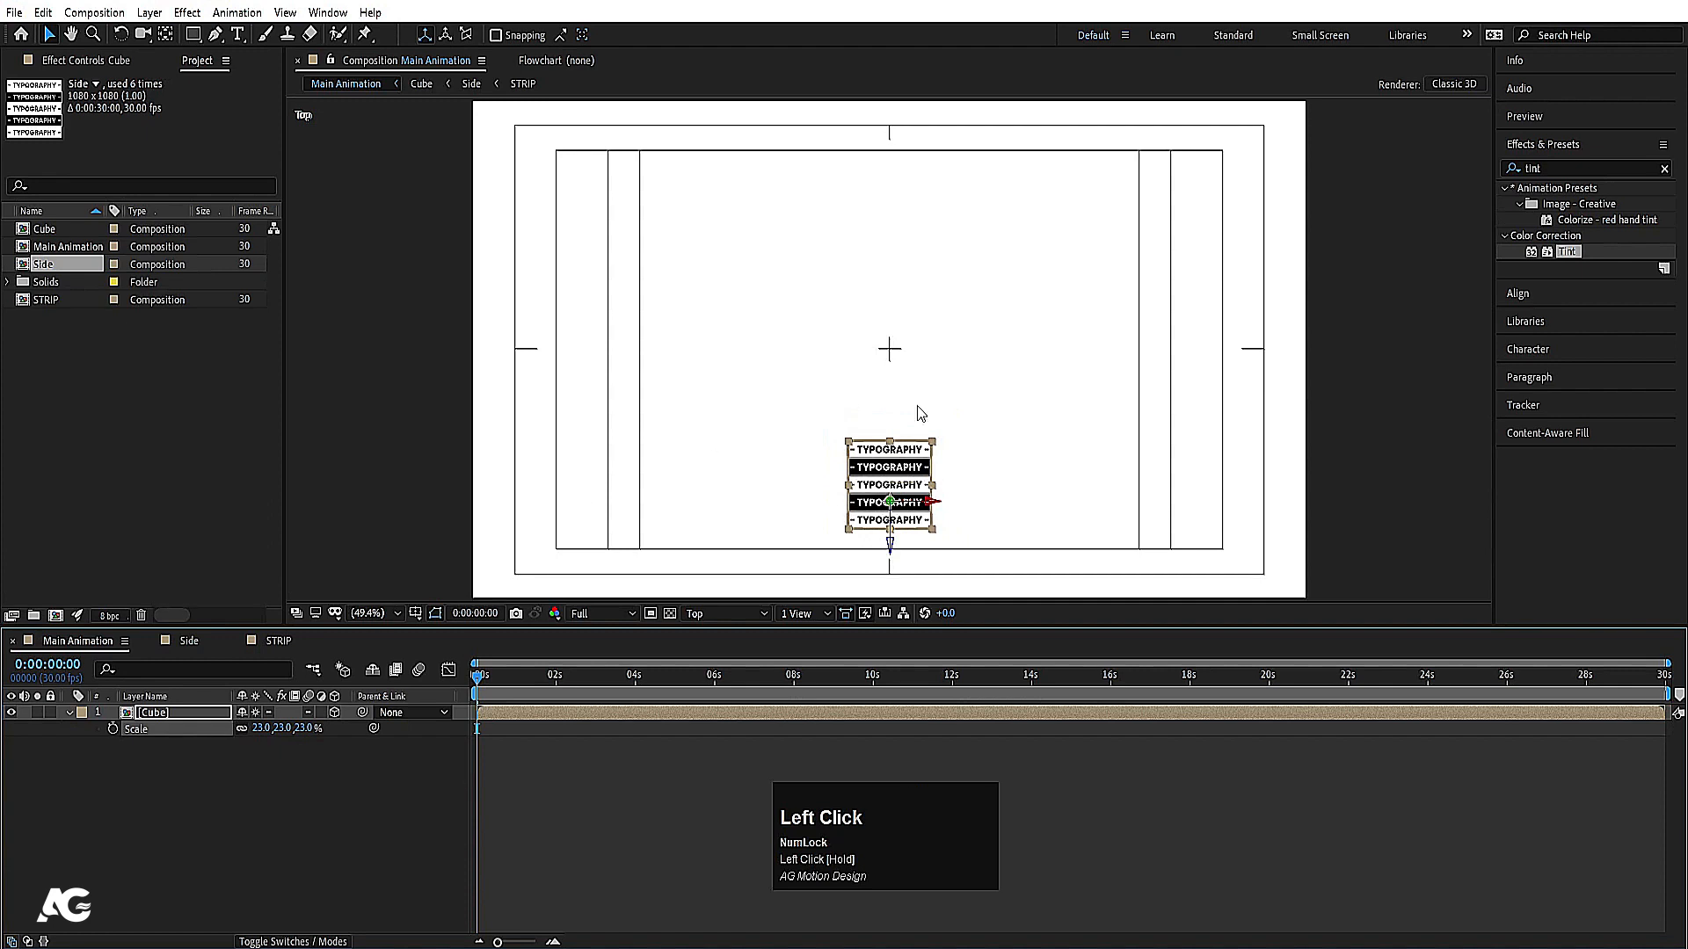
left_click_drag(889, 546, 890, 580)
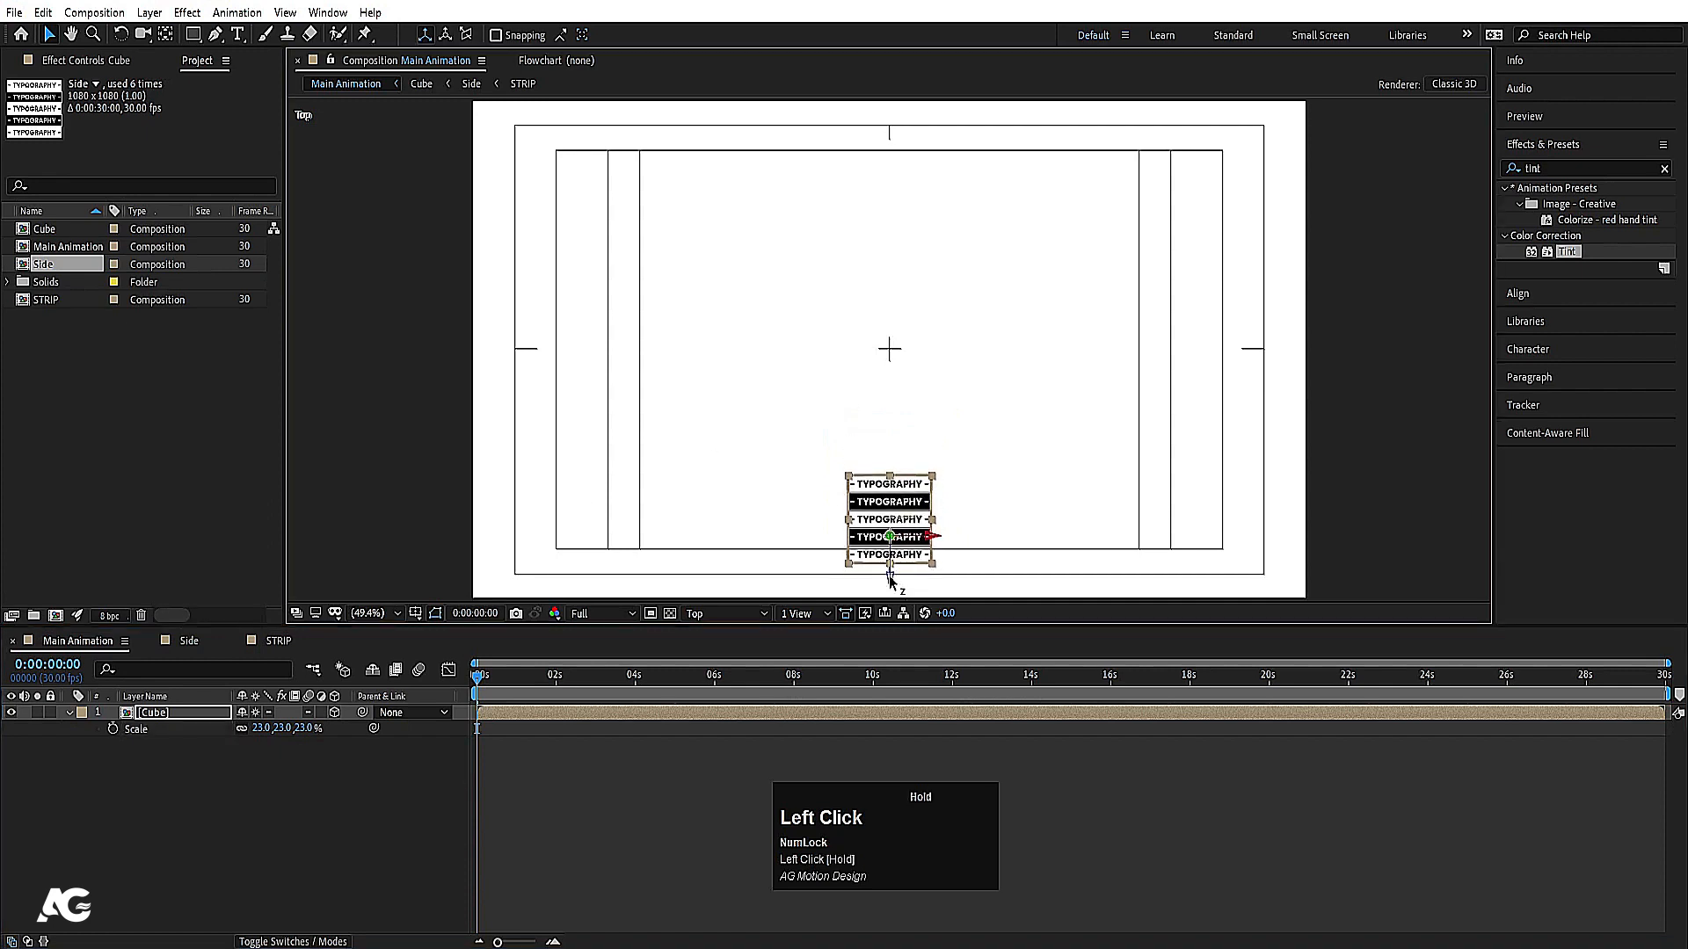
Step: Duplicate the Cube layer seven times and scatter the copies at different widths and depths across the Top view
left_click(163, 713)
key("ctrl+d")
left_click_drag(894, 498, 564, 500)
key("ctrl+d")
key("ctrl+d")
key("ctrl+d")
key("ctrl+d")
key("ctrl+d")
key("ctrl+d")
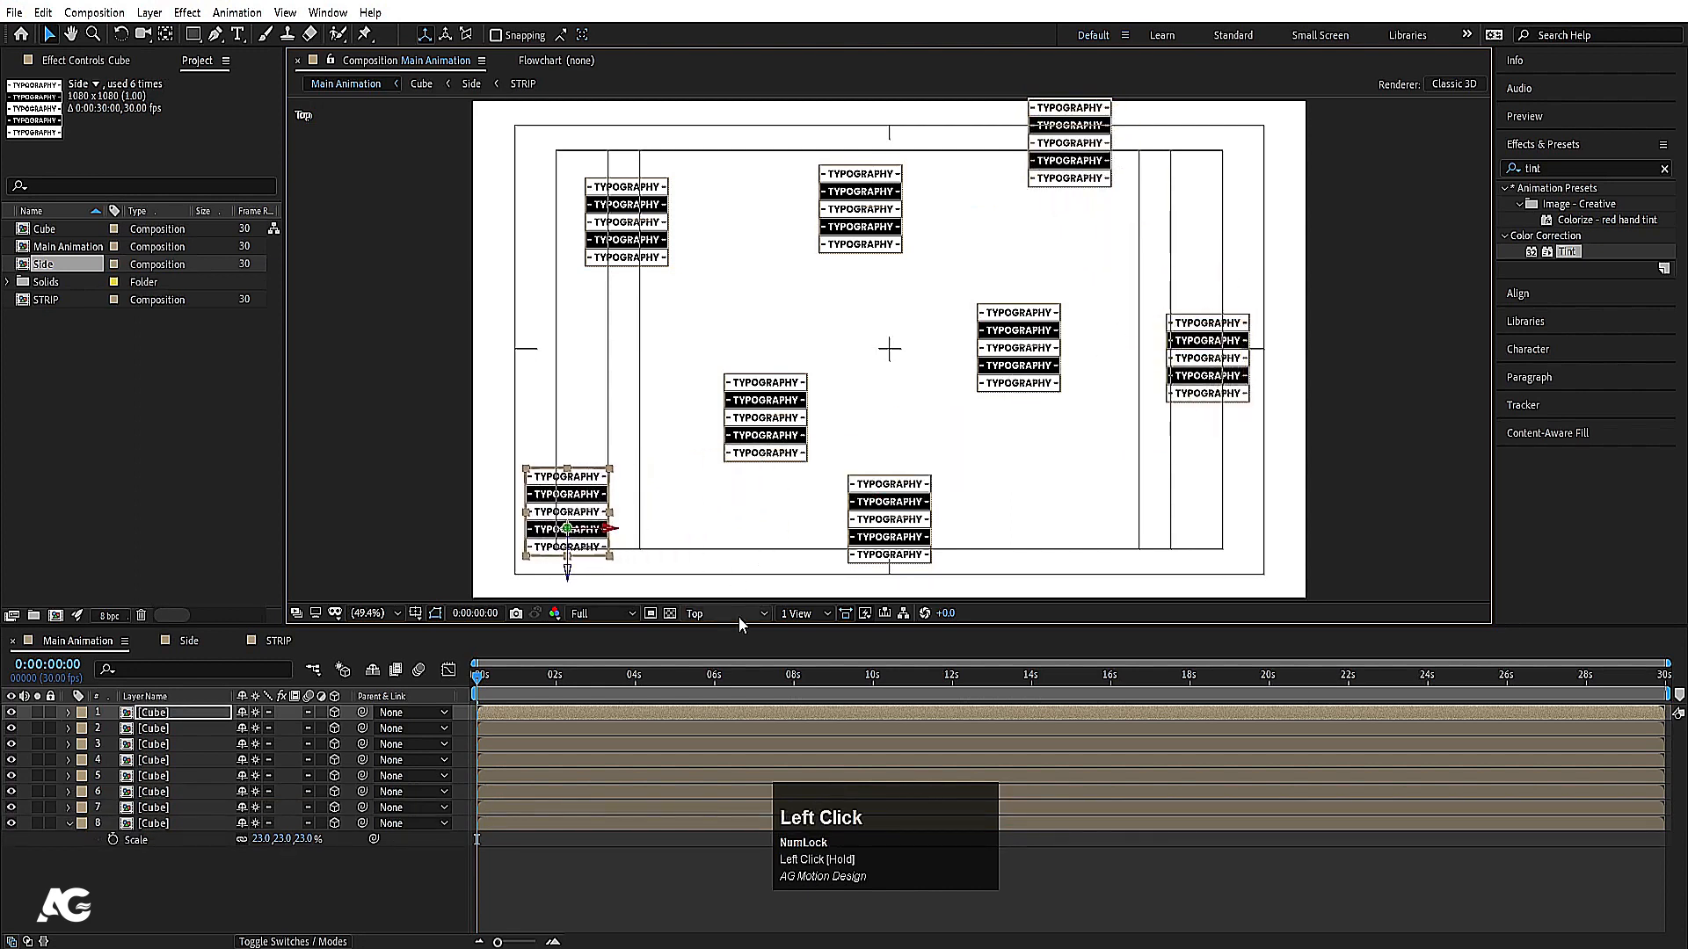
Step: Compare the cubes' arrangement in the Active Camera and Top views, finishing in Active Camera
left_click(723, 610)
left_click(737, 631)
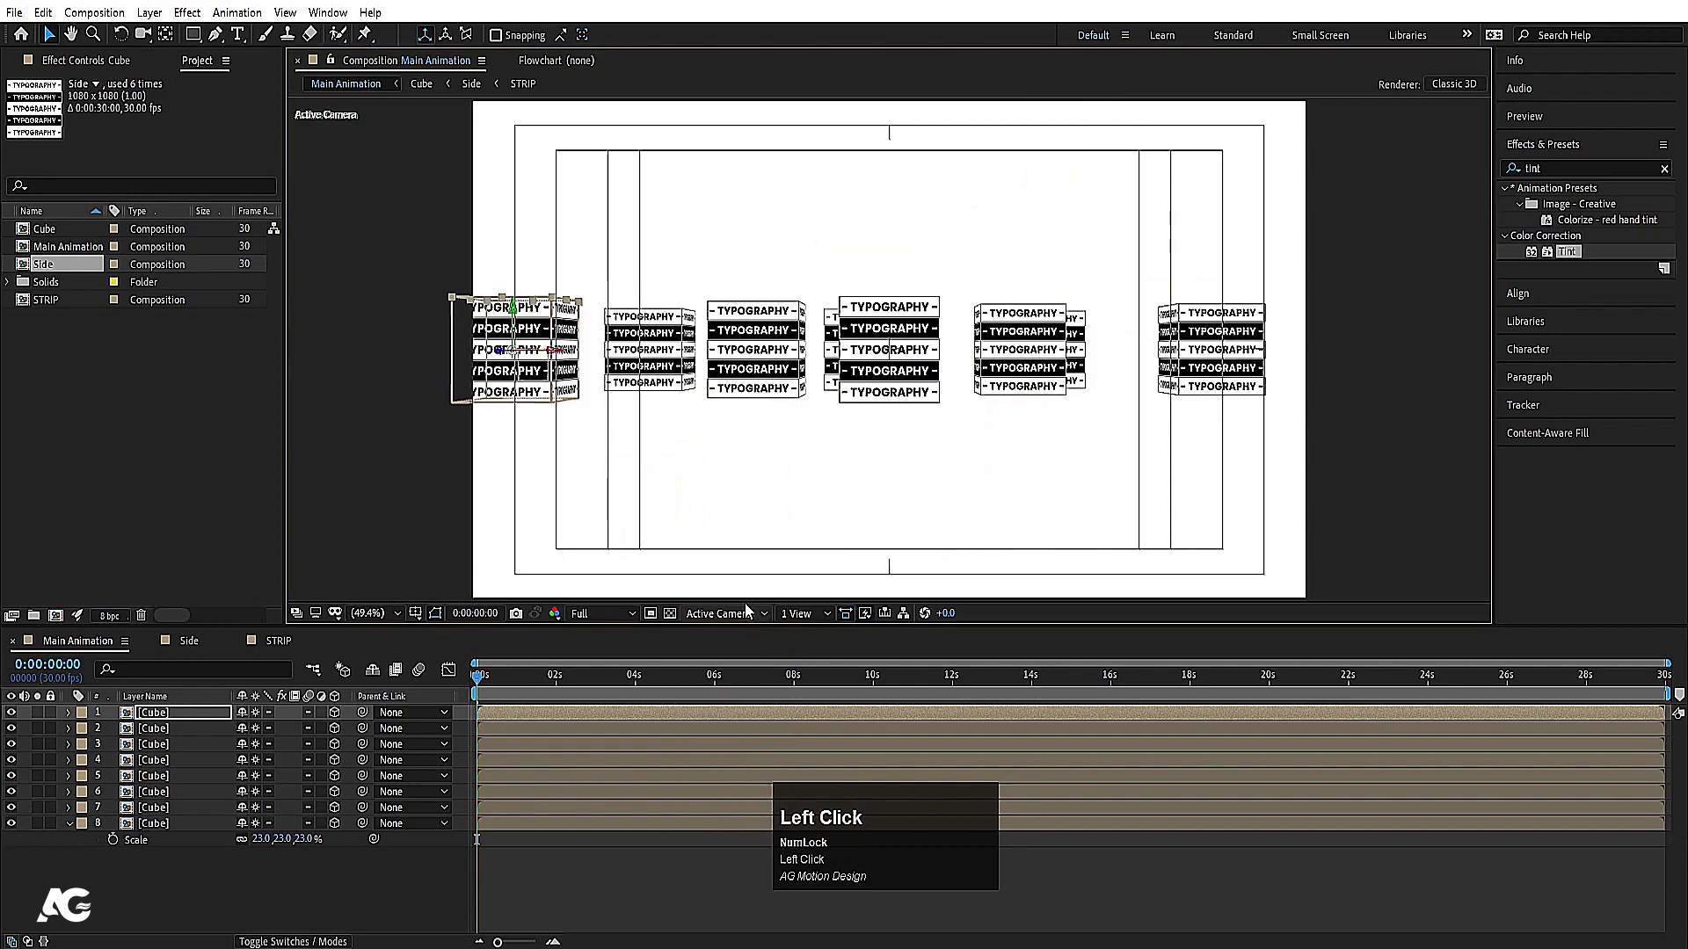
left_click(670, 352)
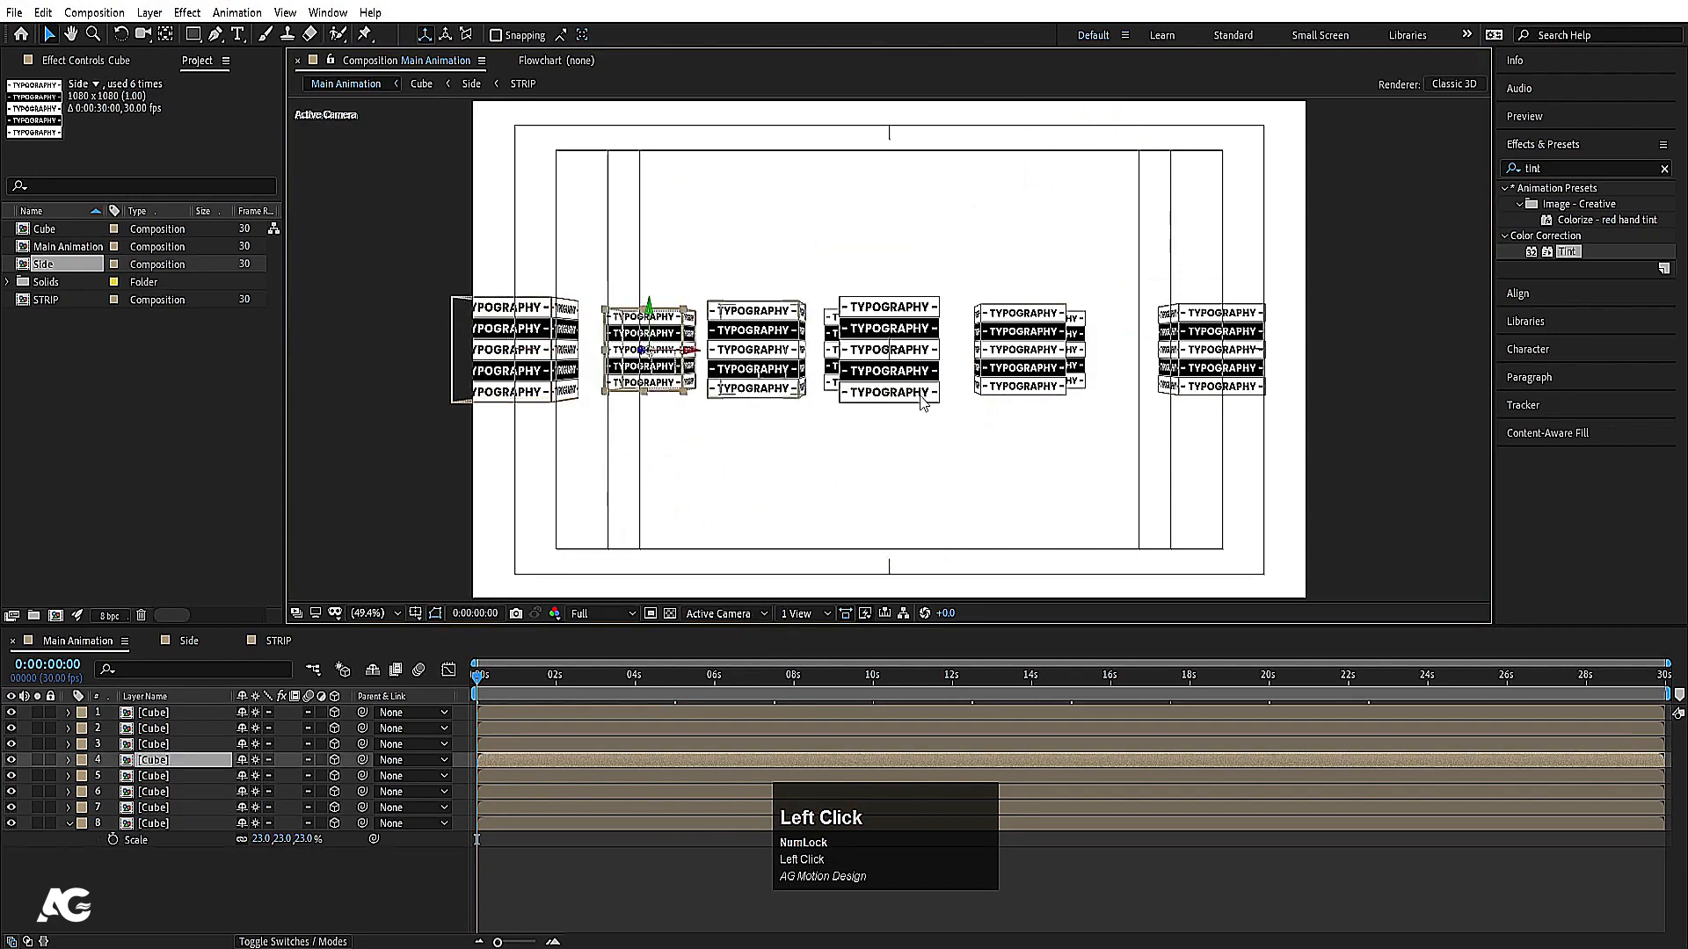
left_click(690, 614)
left_click(705, 700)
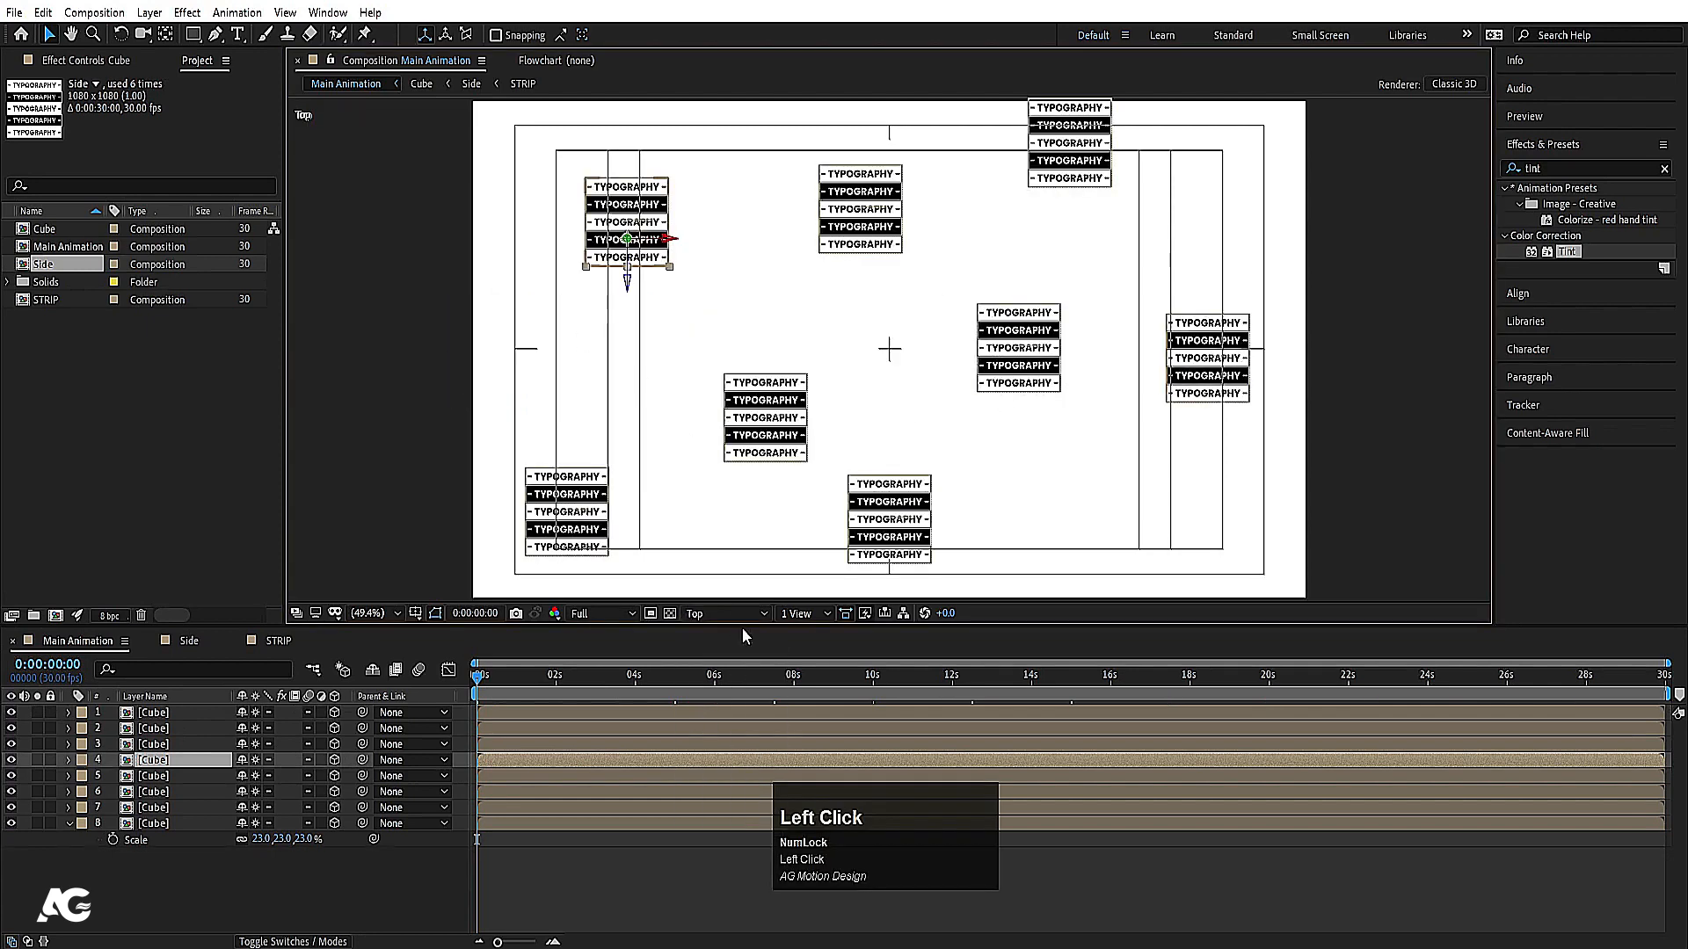
left_click(700, 615)
left_click(718, 633)
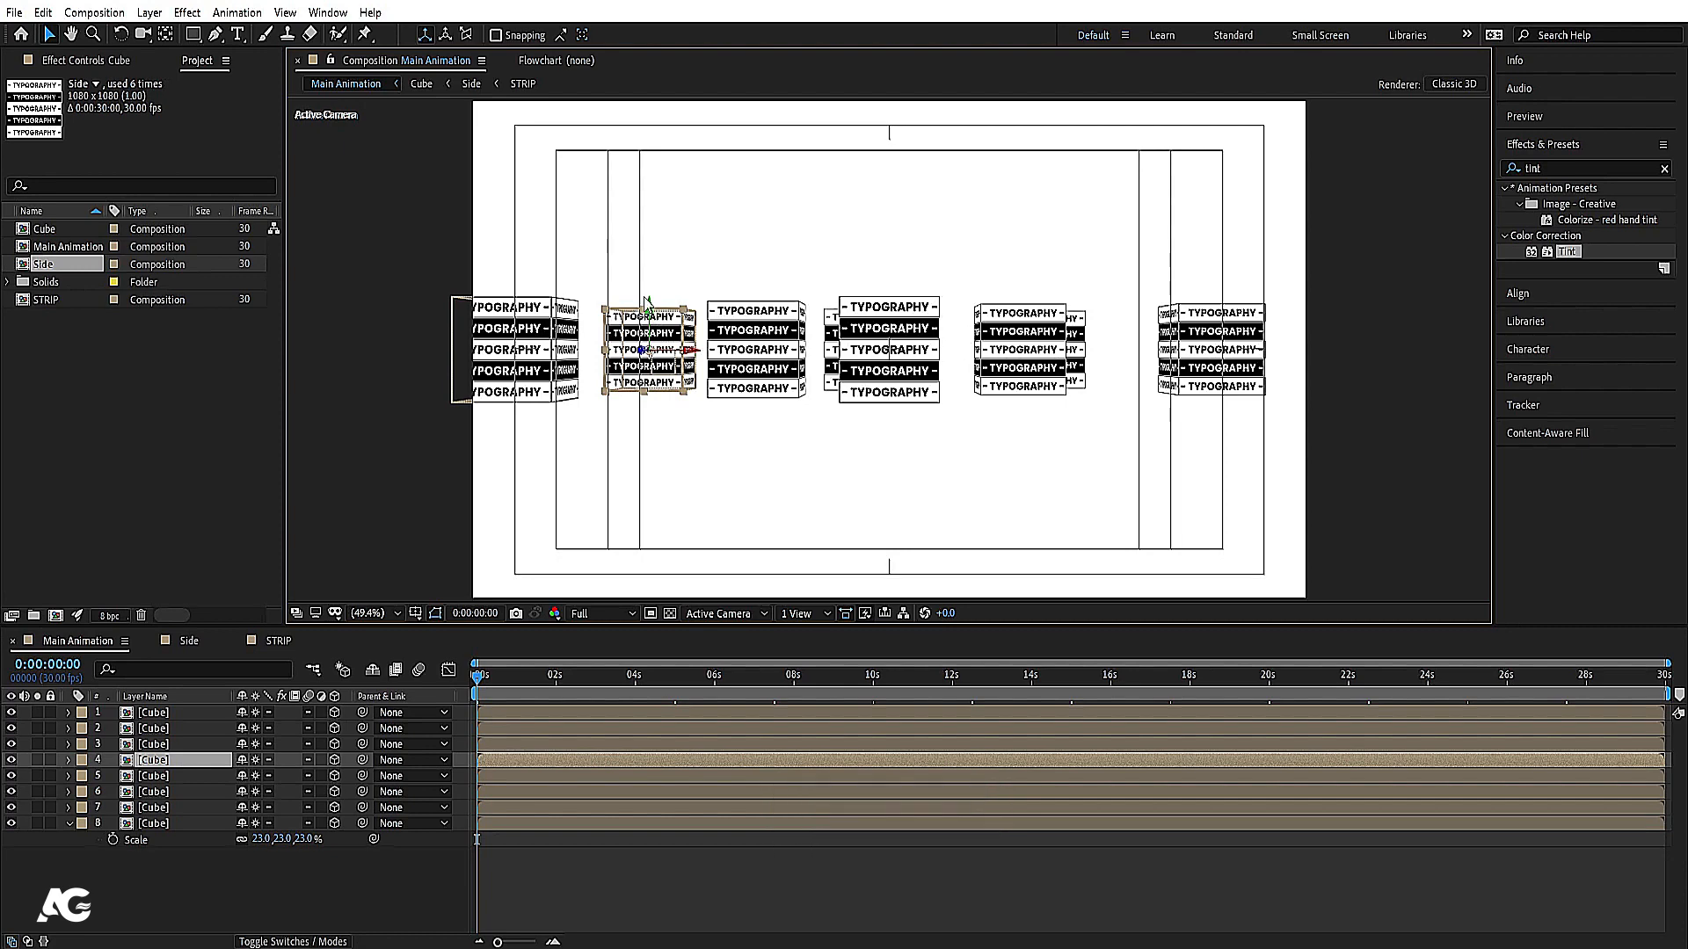
Step: Raise the second cube from the left, and lower the leftmost and third cubes along their Y axes
left_click_drag(650, 306, 648, 167)
left_click(565, 330)
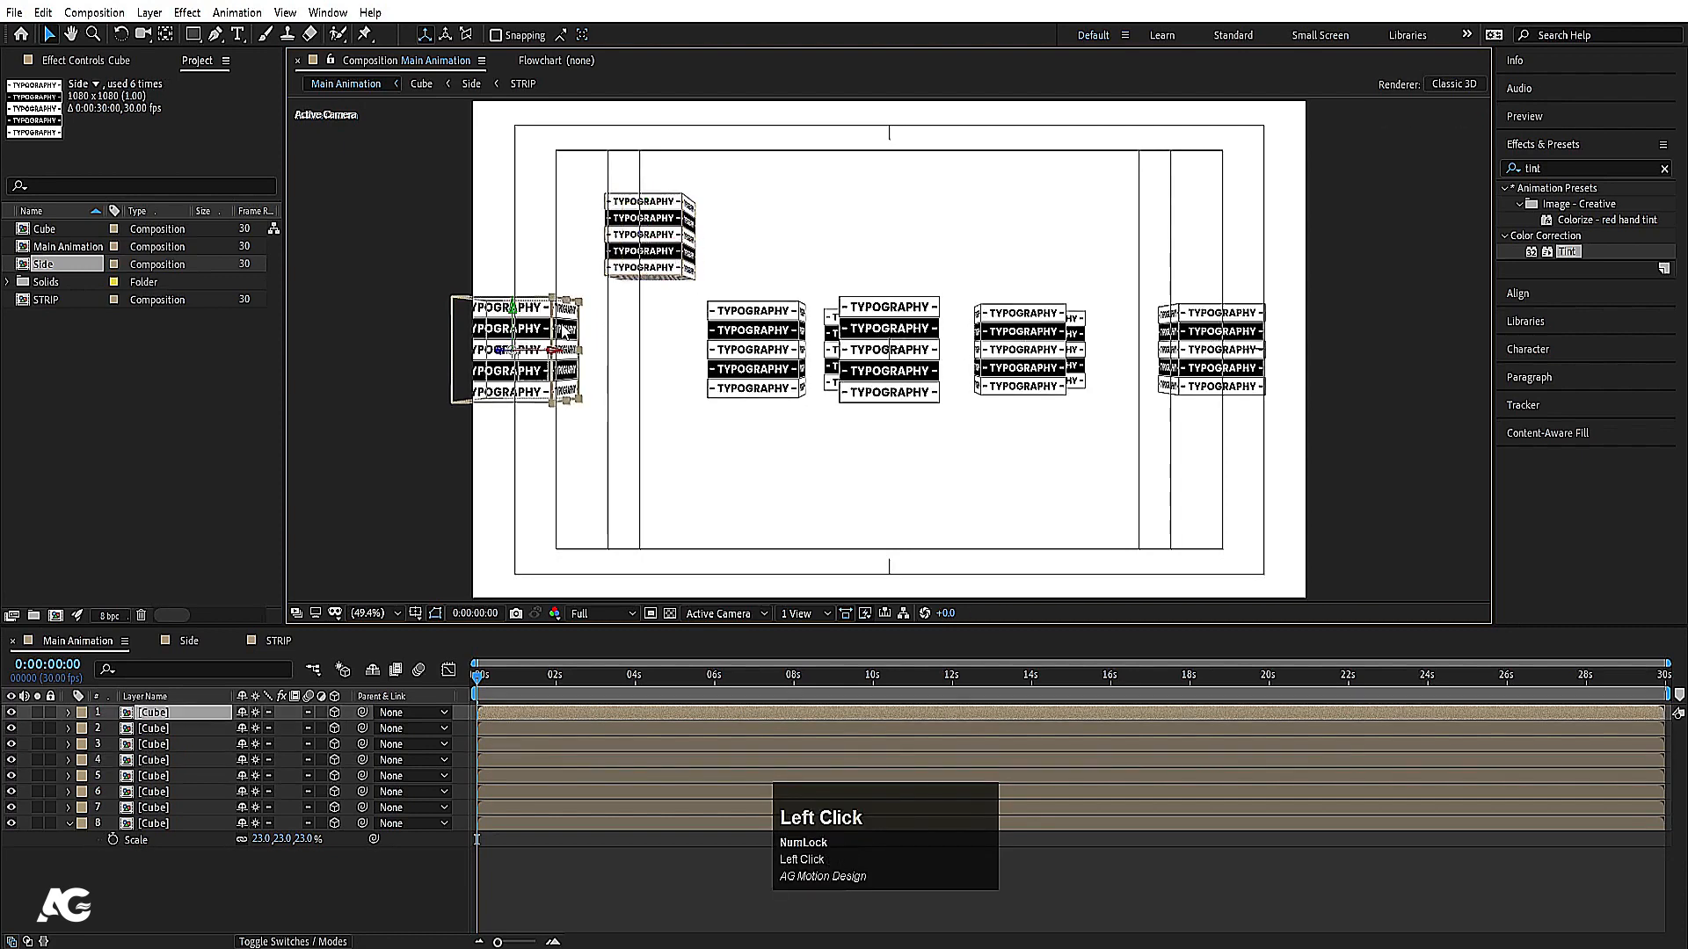
left_click_drag(515, 316, 516, 431)
left_click(778, 376)
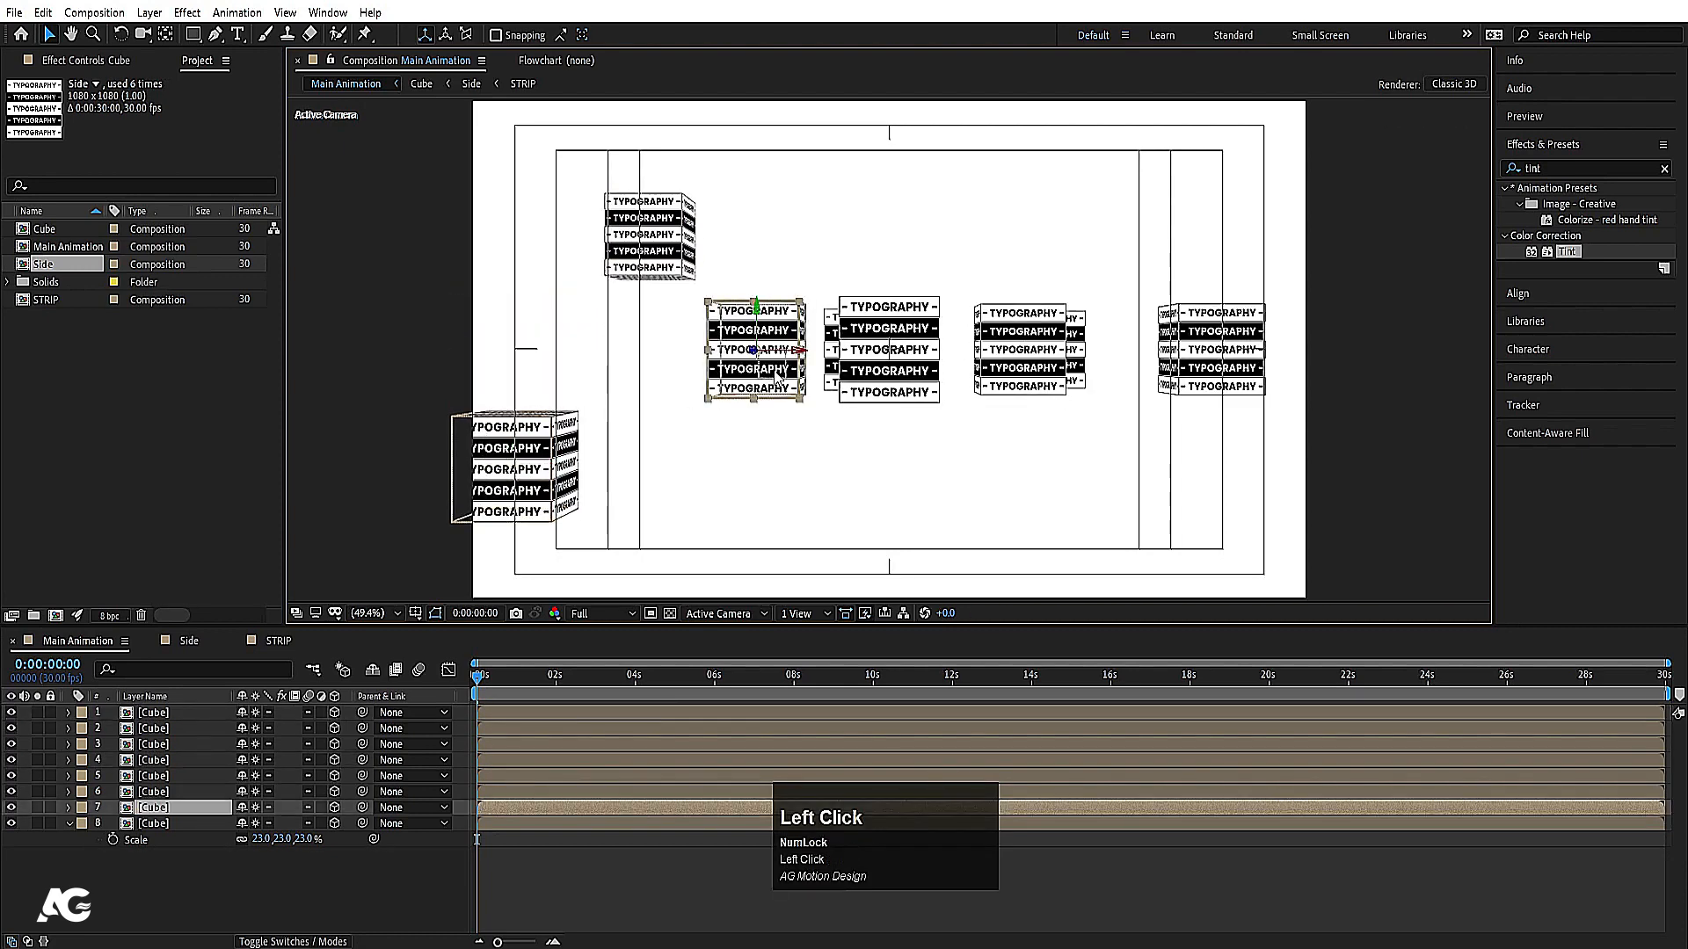
left_click_drag(757, 308, 851, 393)
Step: Lower the front centre cube slightly, raise the cube to its right near the frame's top, and lower the smaller cube behind that one
left_click(851, 394)
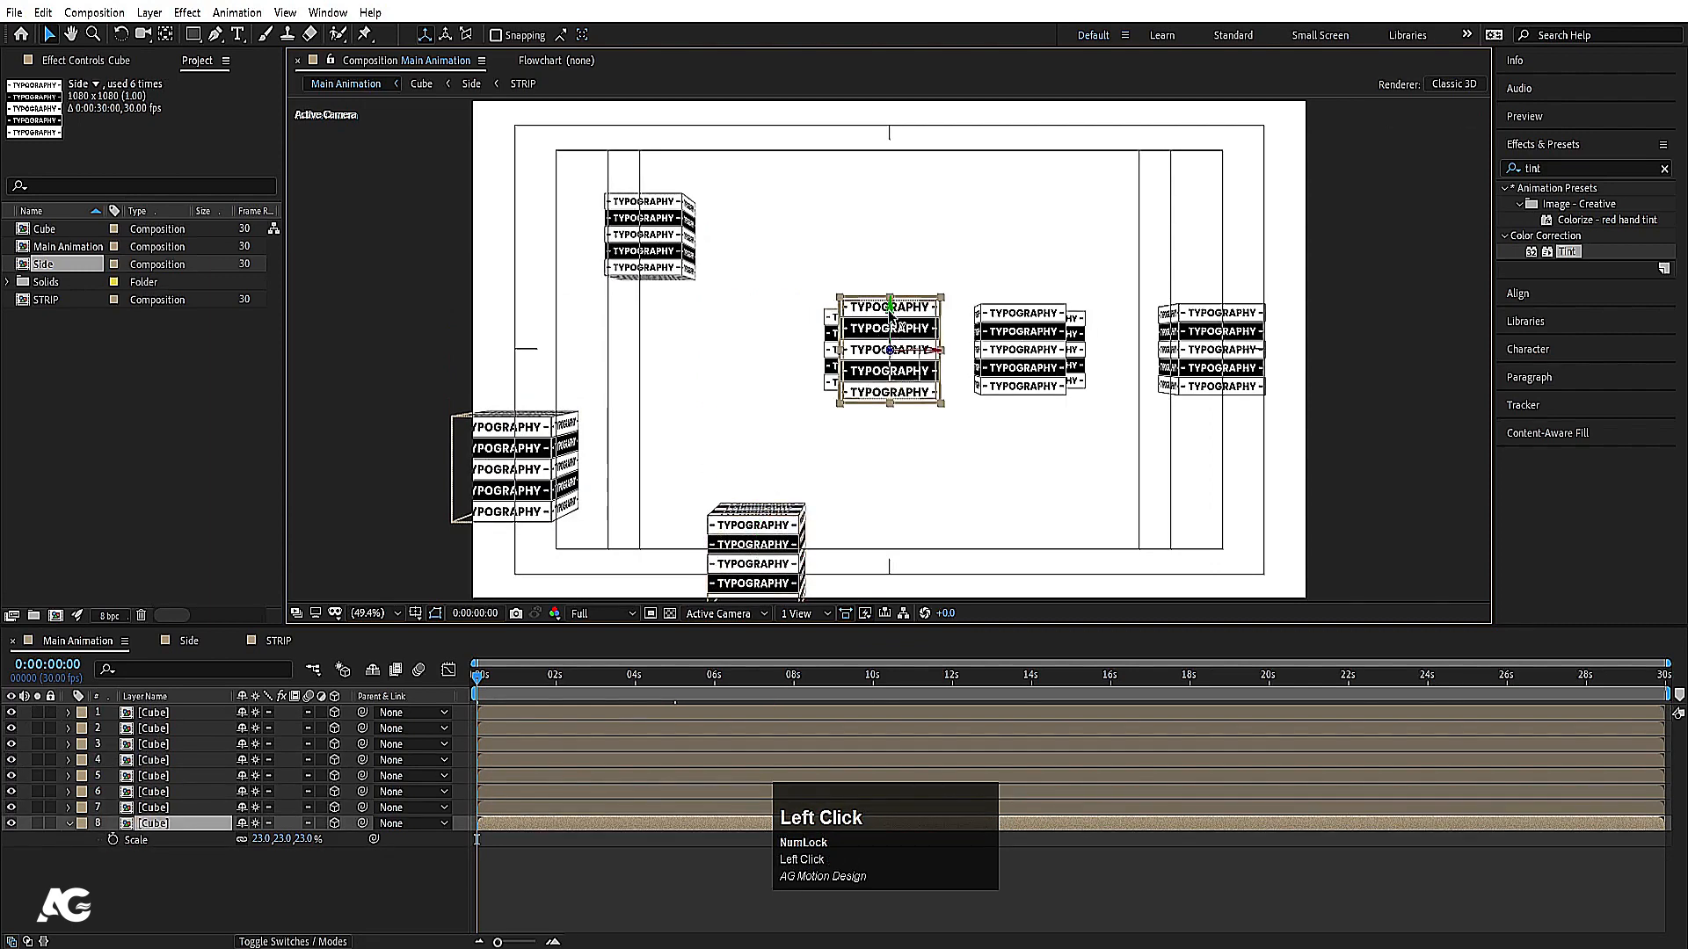
left_click_drag(891, 316, 891, 325)
left_click(1000, 350)
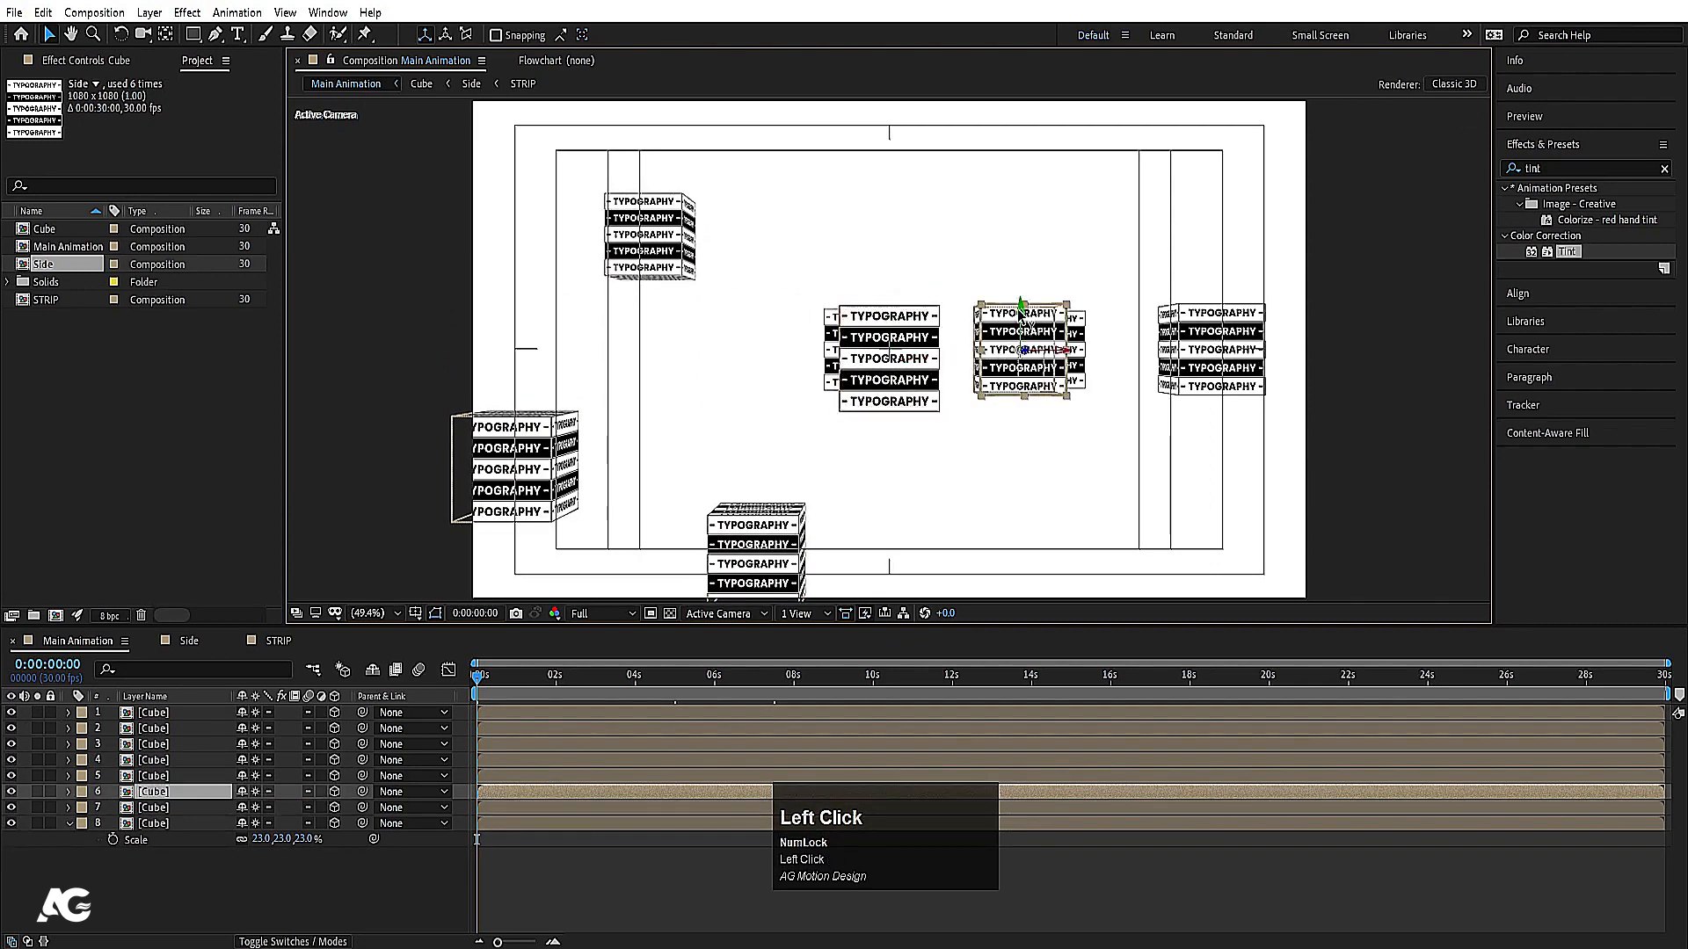
left_click_drag(1018, 309, 1032, 146)
left_click(1034, 338)
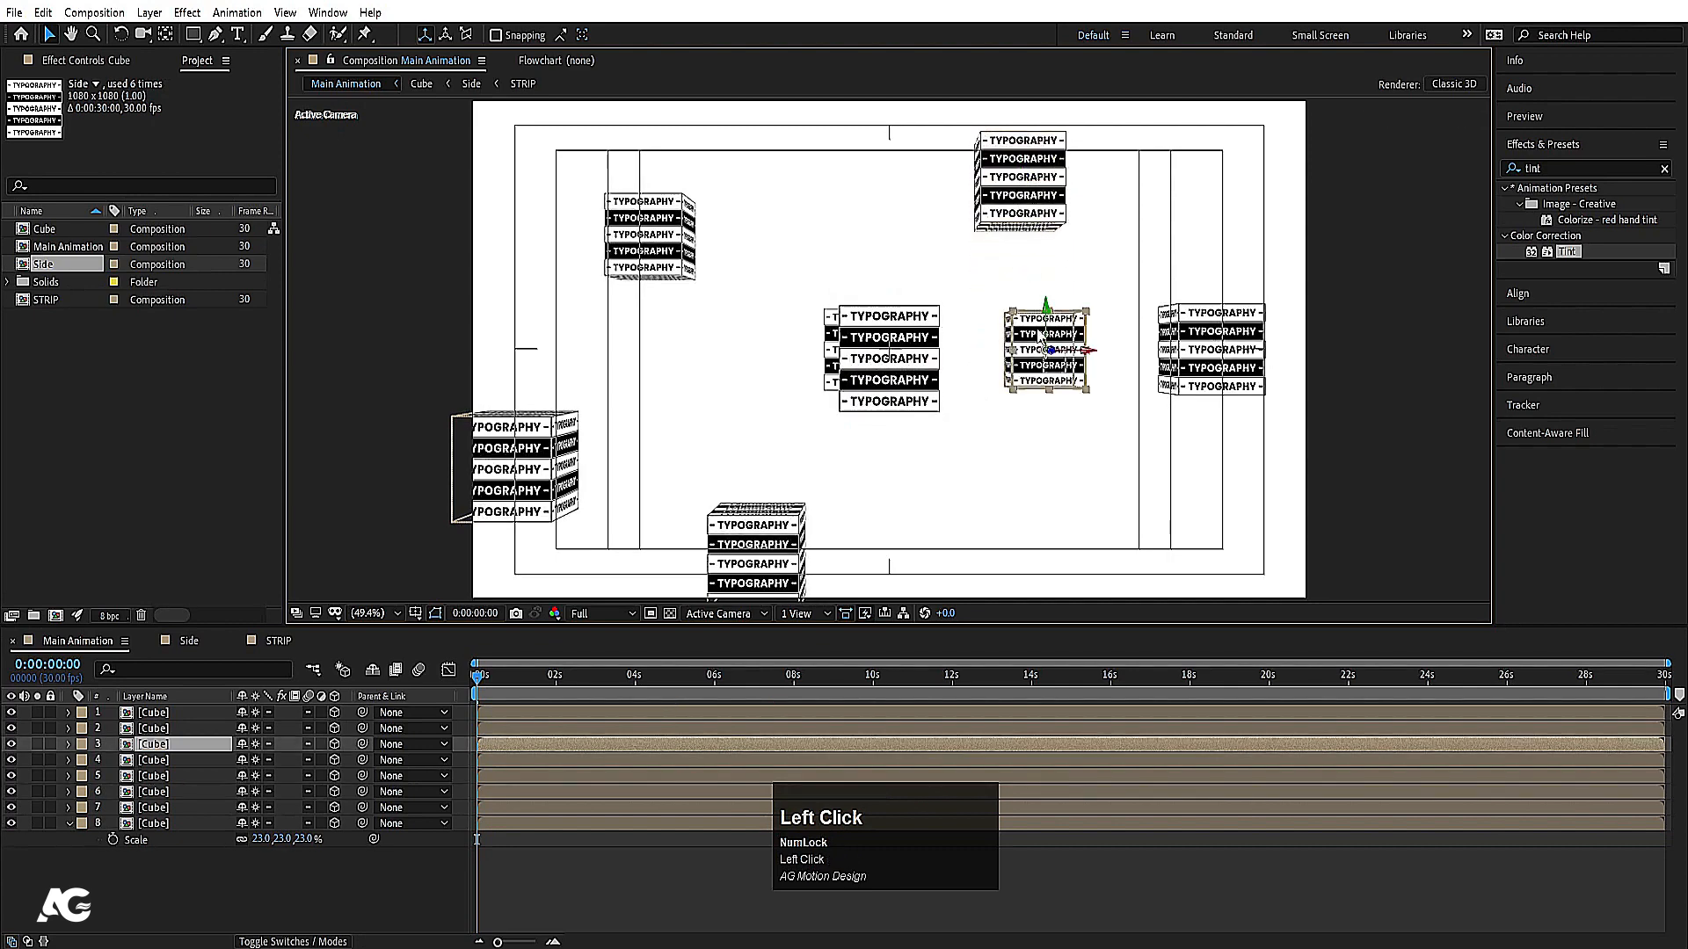
left_click_drag(1044, 304, 1045, 436)
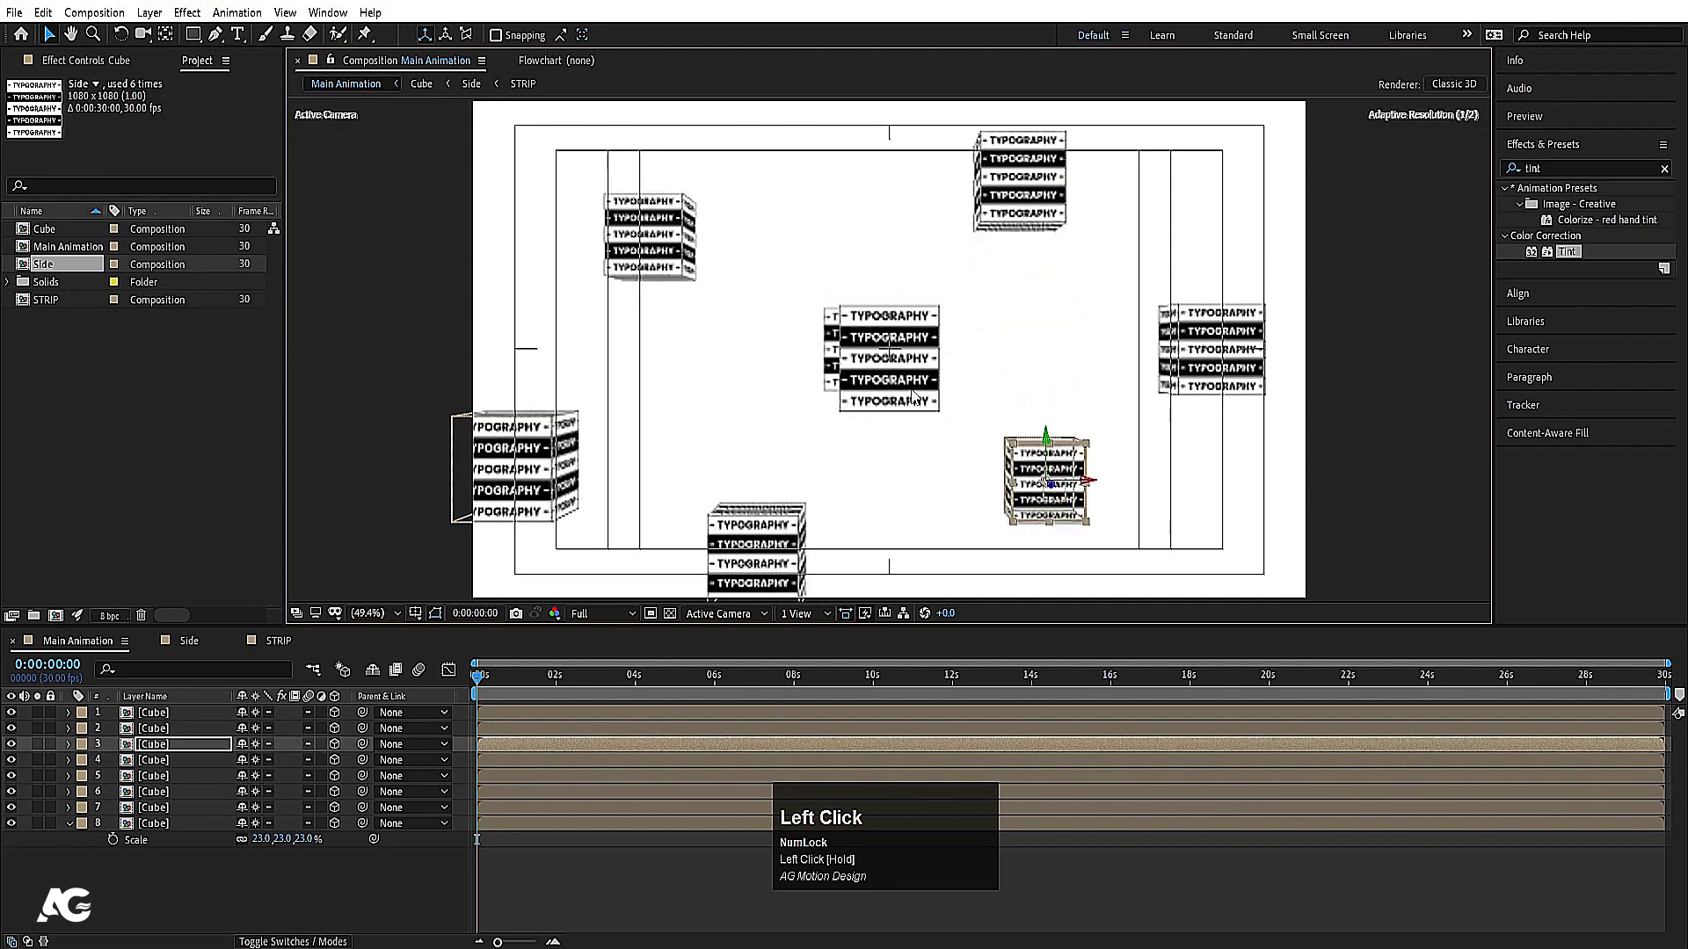
Step: Shift the cube hidden behind the centre one and the upper-left cube further left, and undo the centre cube's last move
left_click(831, 349)
left_click_drag(908, 354, 803, 352)
left_click(694, 244)
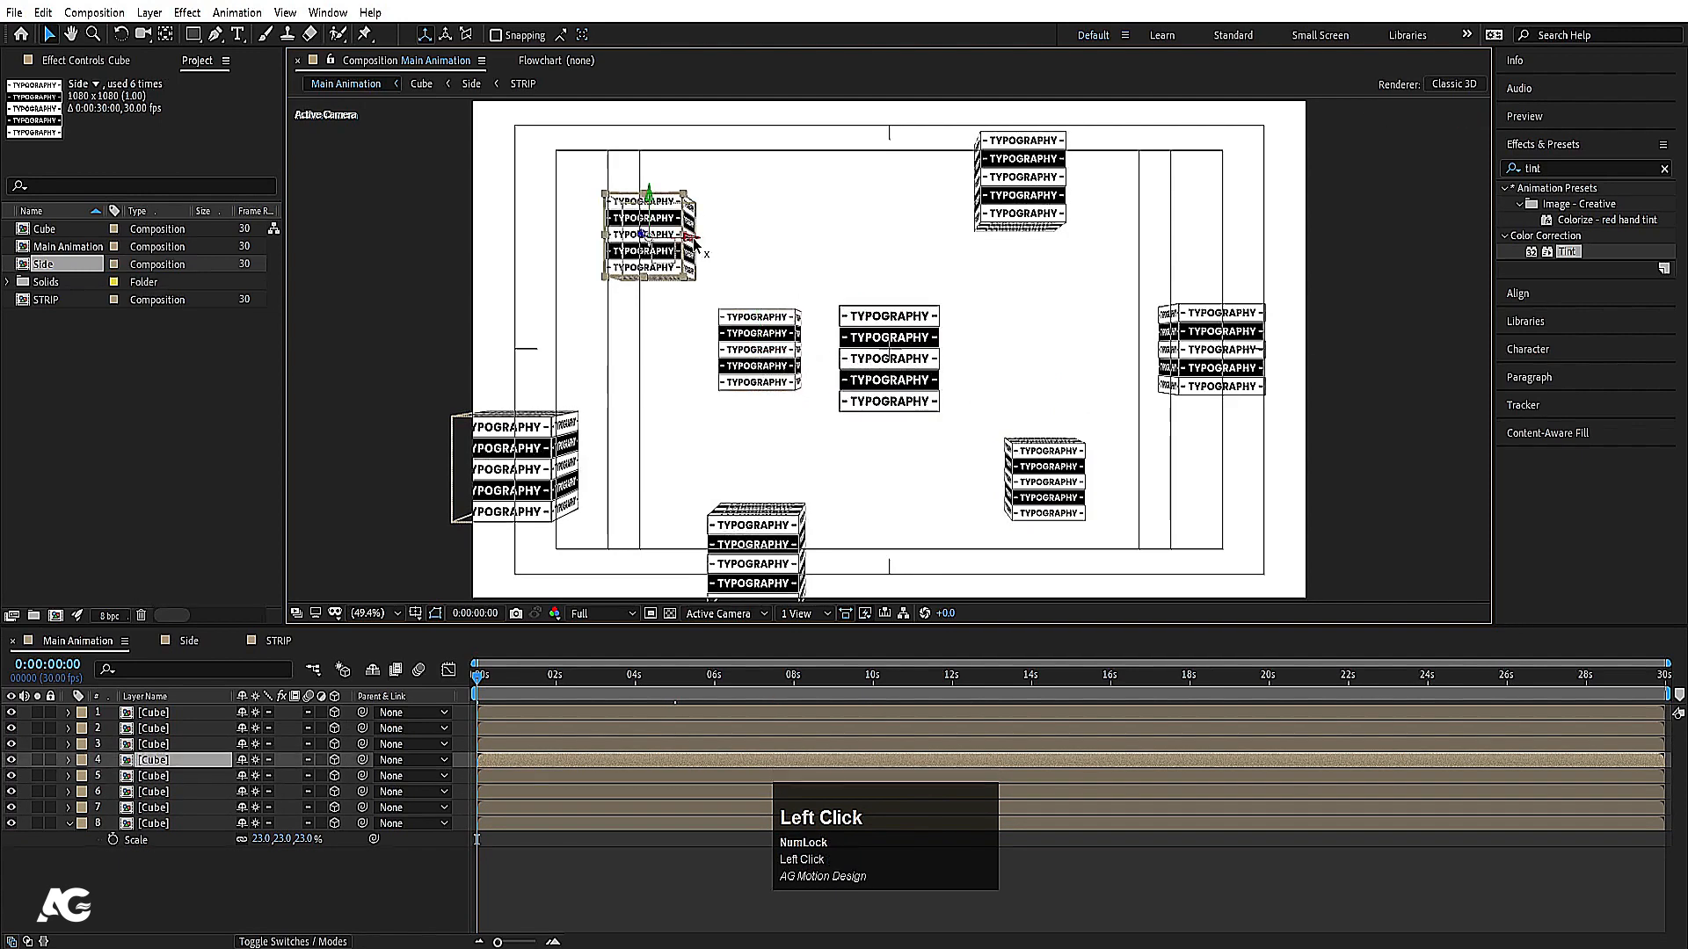
left_click_drag(695, 246, 646, 246)
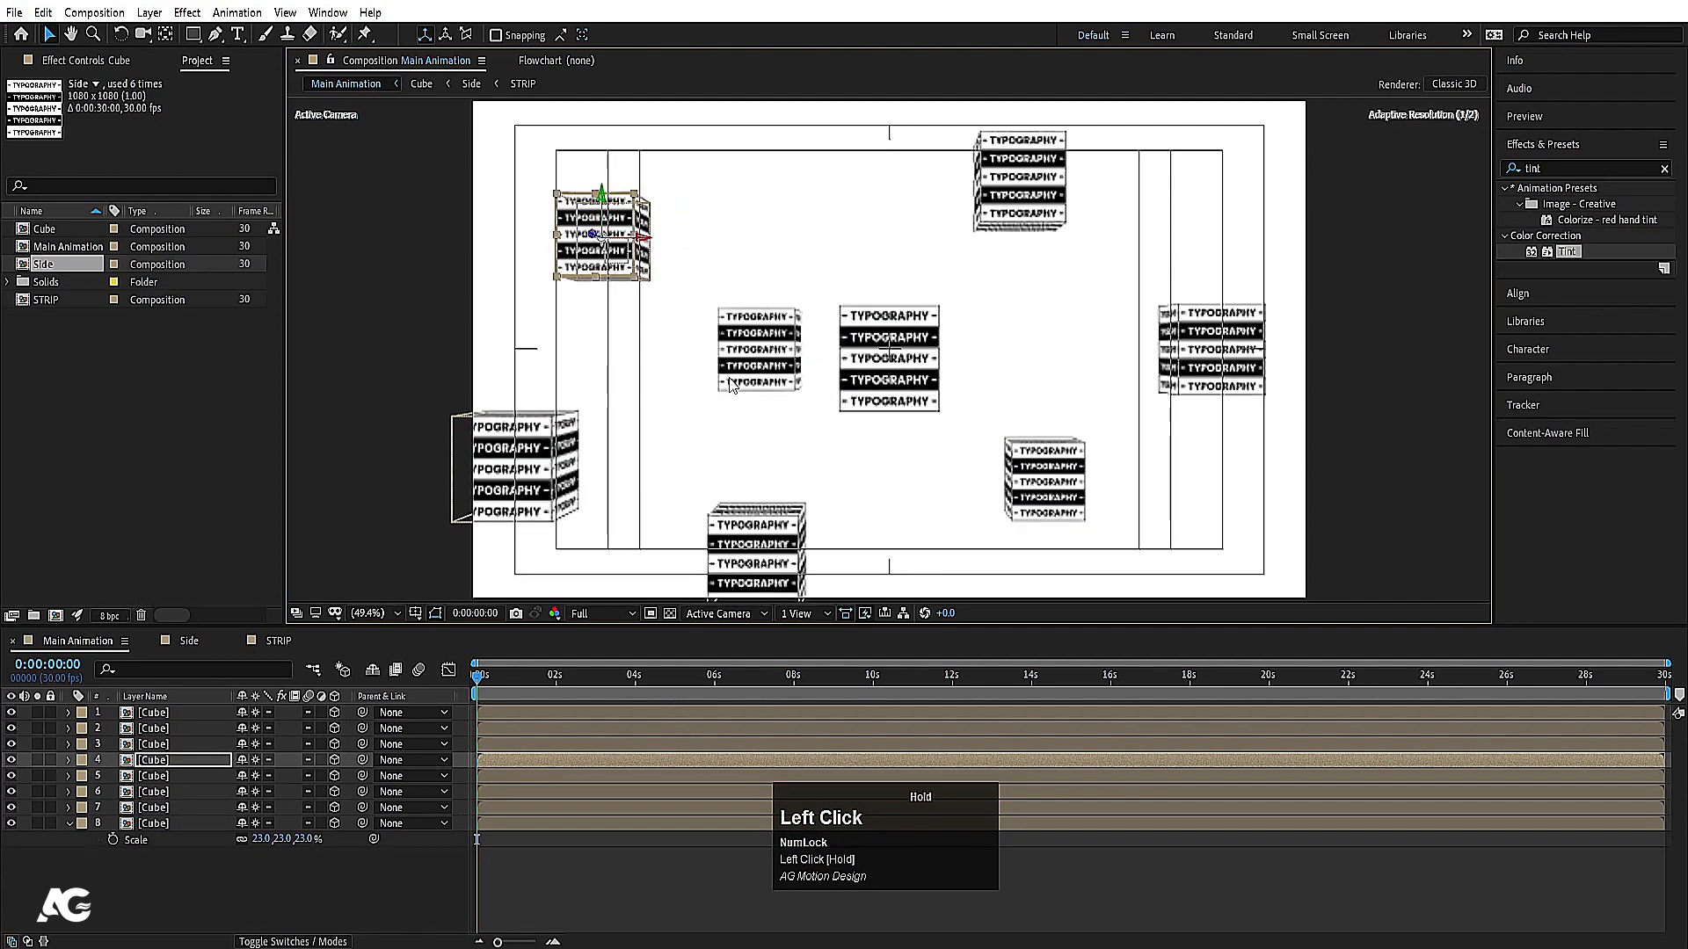
left_click(935, 367)
key("ctrl+z")
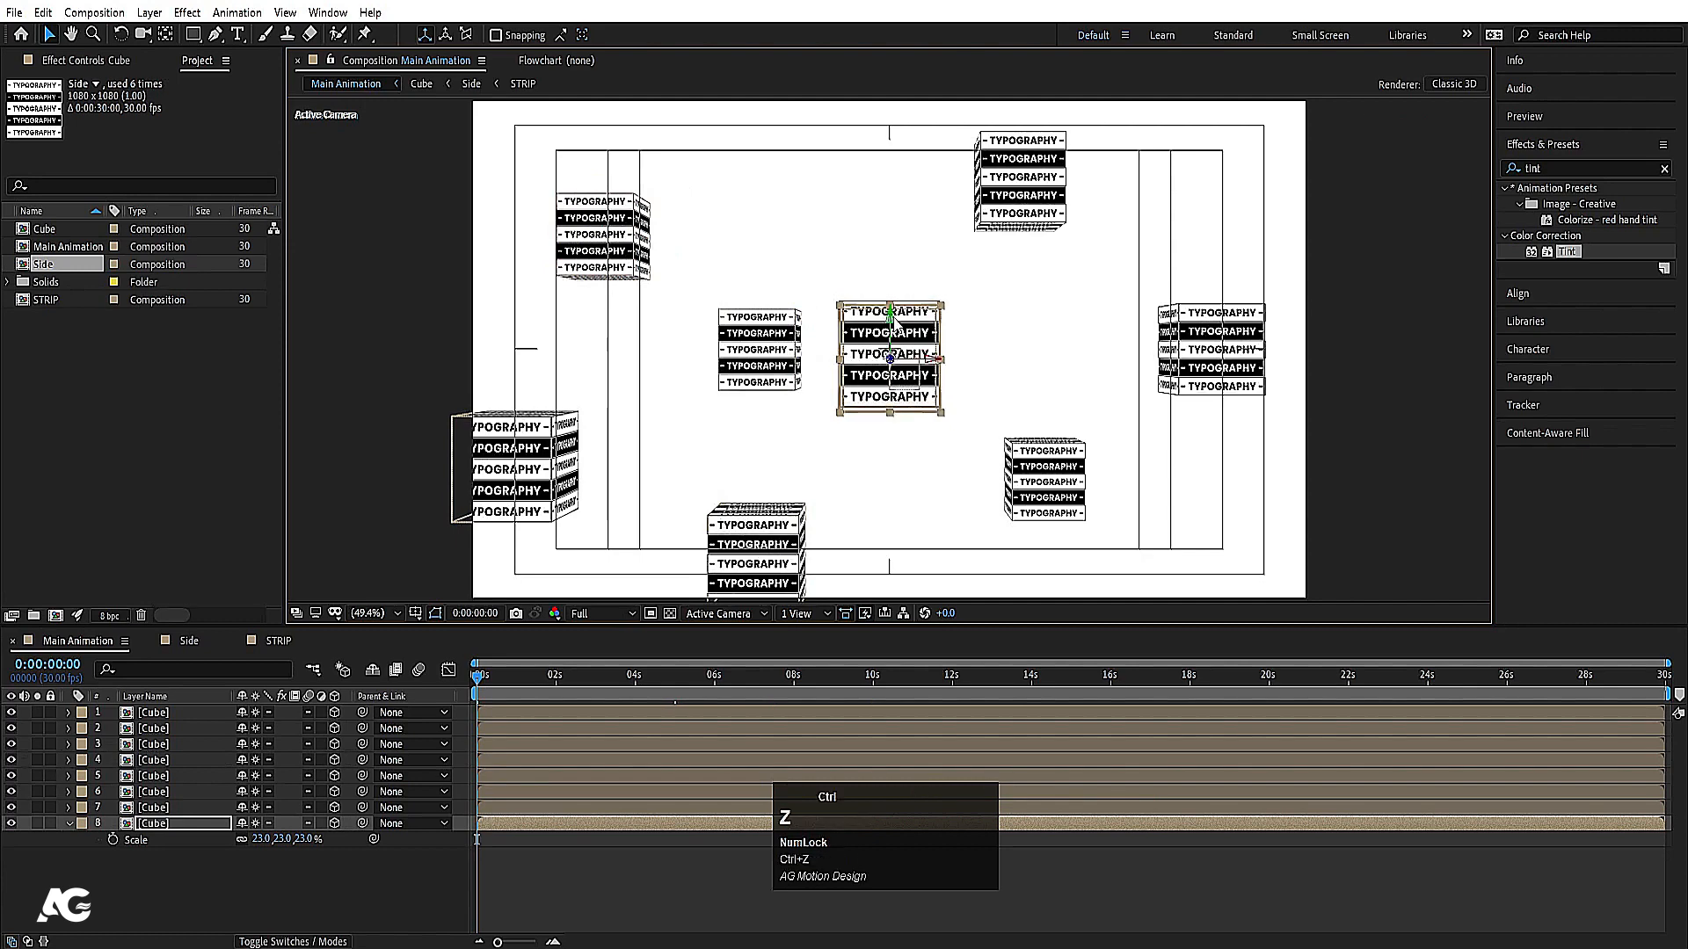
Step: Open the Cube composition, try turning Null 1 with its Y Rotation, and undo the rotation
double_click(160, 714)
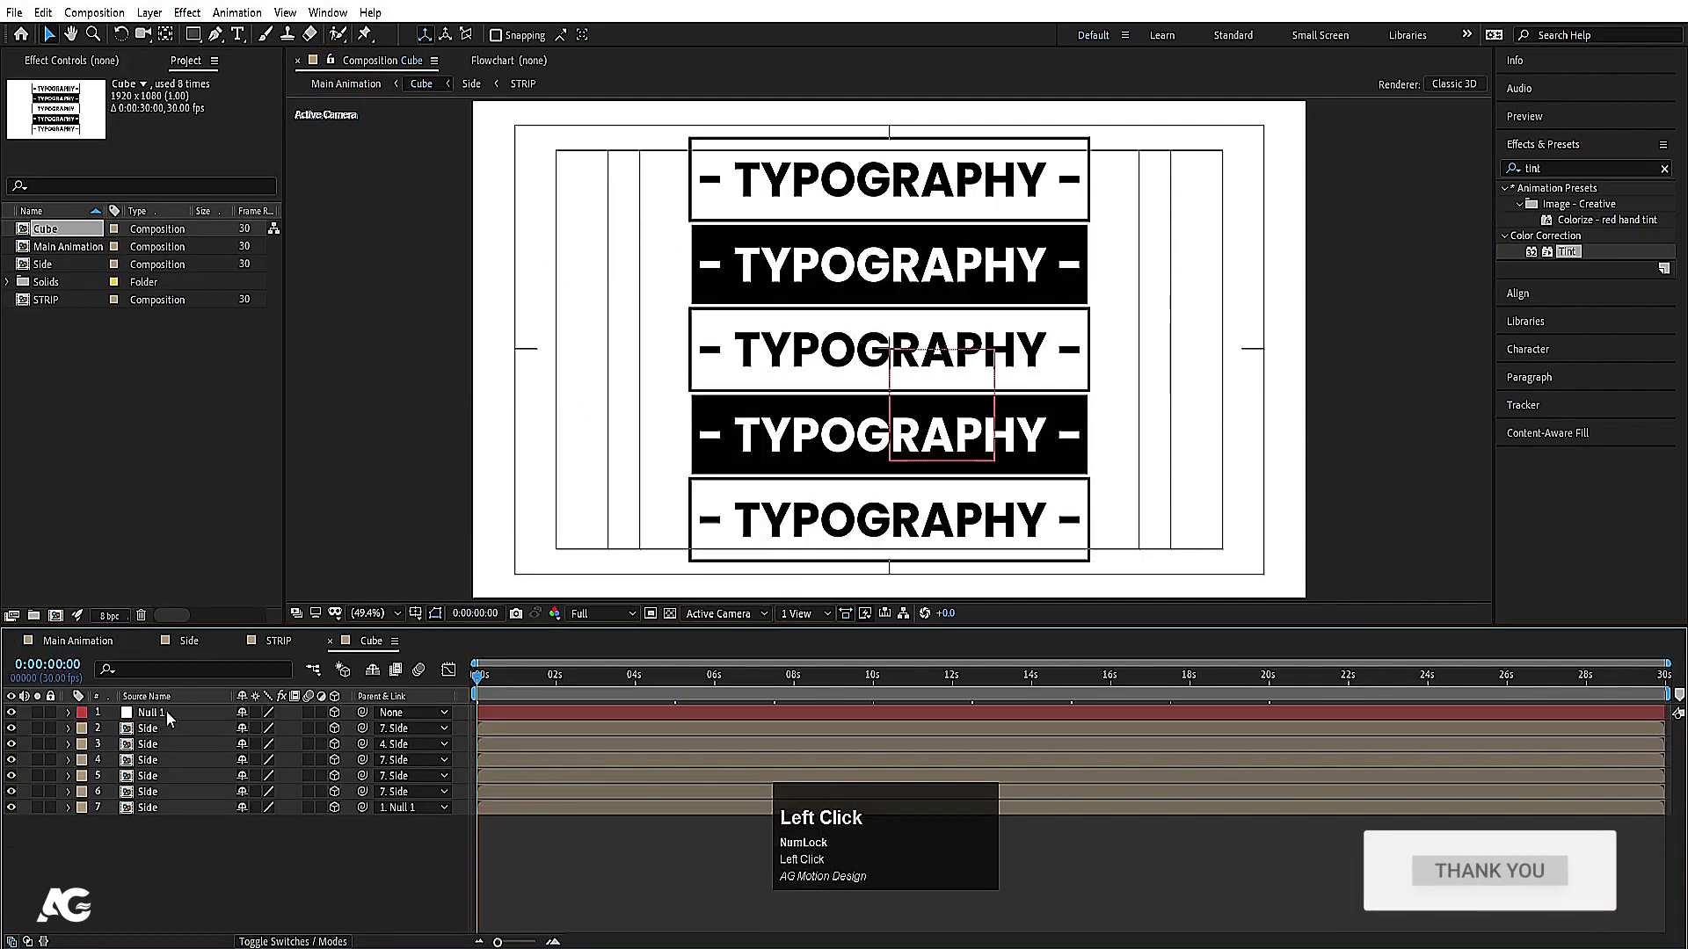
left_click(167, 710)
key("r")
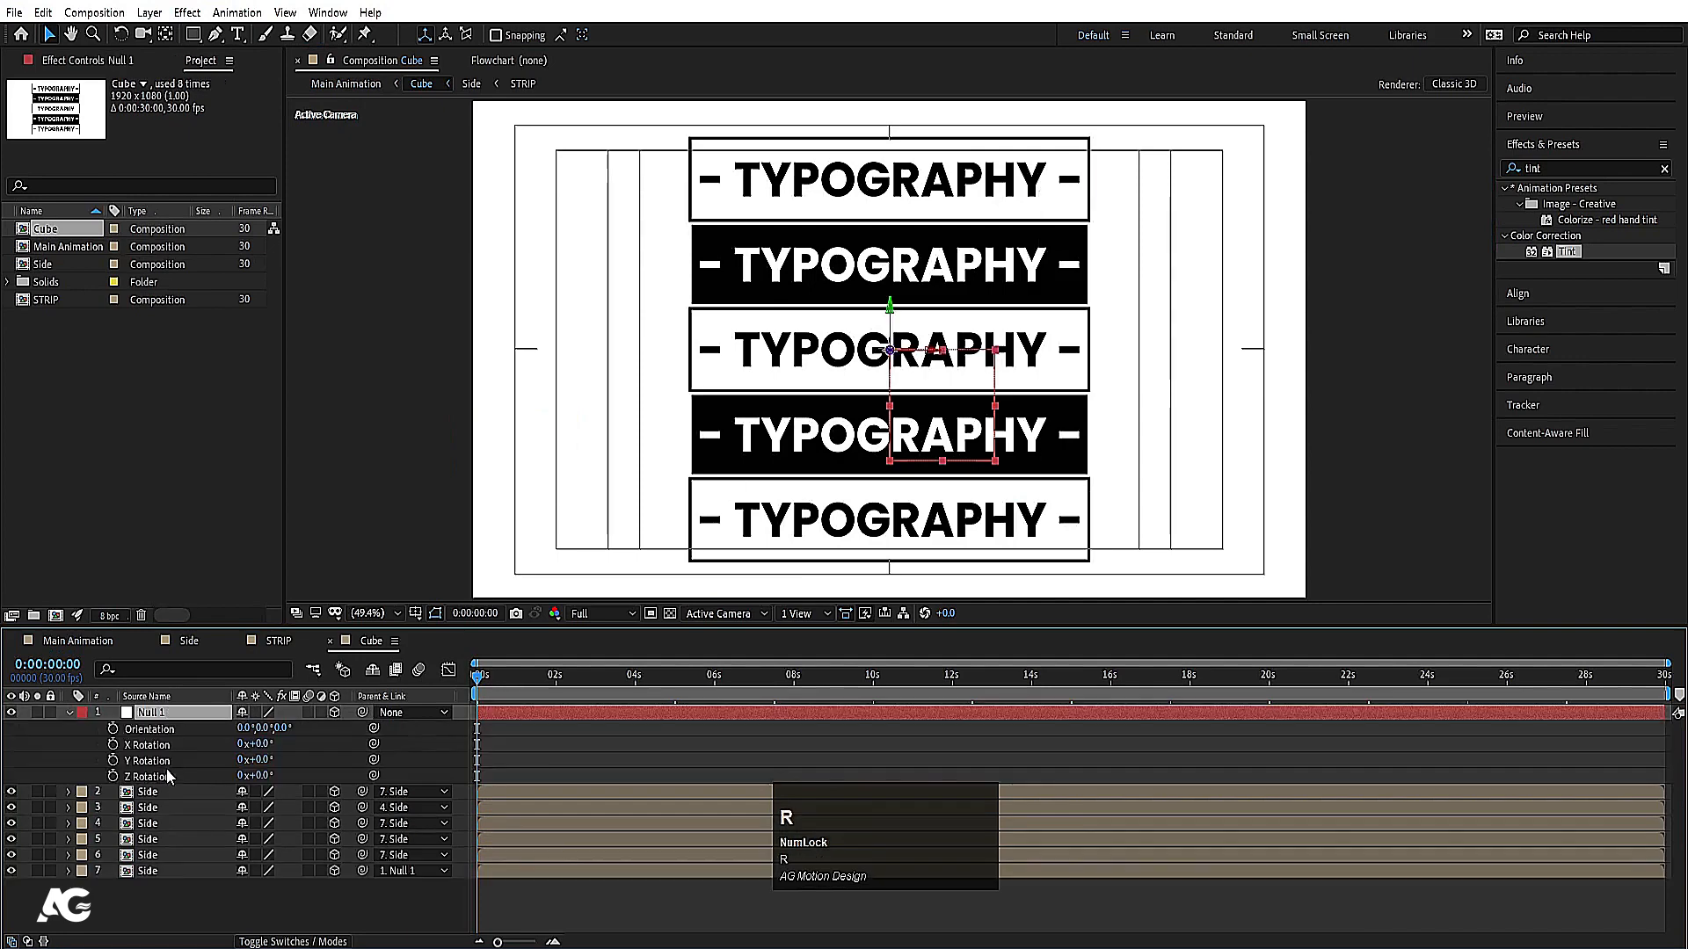
left_click_drag(261, 761, 371, 741)
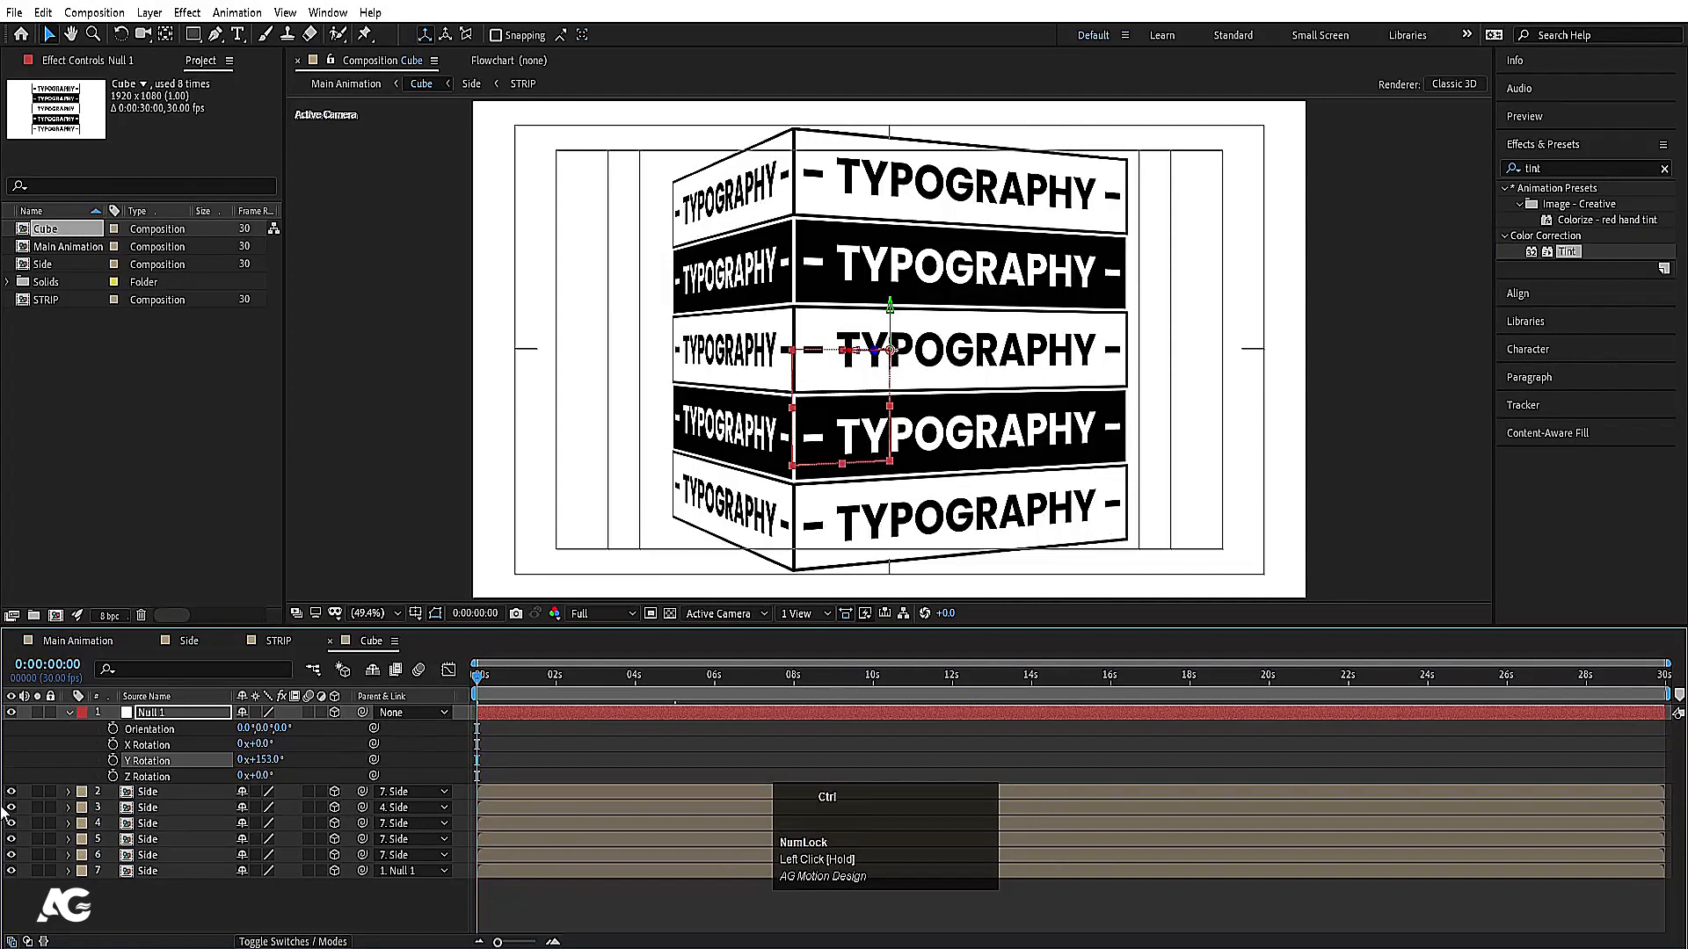
key("ctrl+z")
Step: Add the expression time*50 to Null 1's Y Rotation, preview the spin, and return to the first frame
left_click(113, 760, "alt")
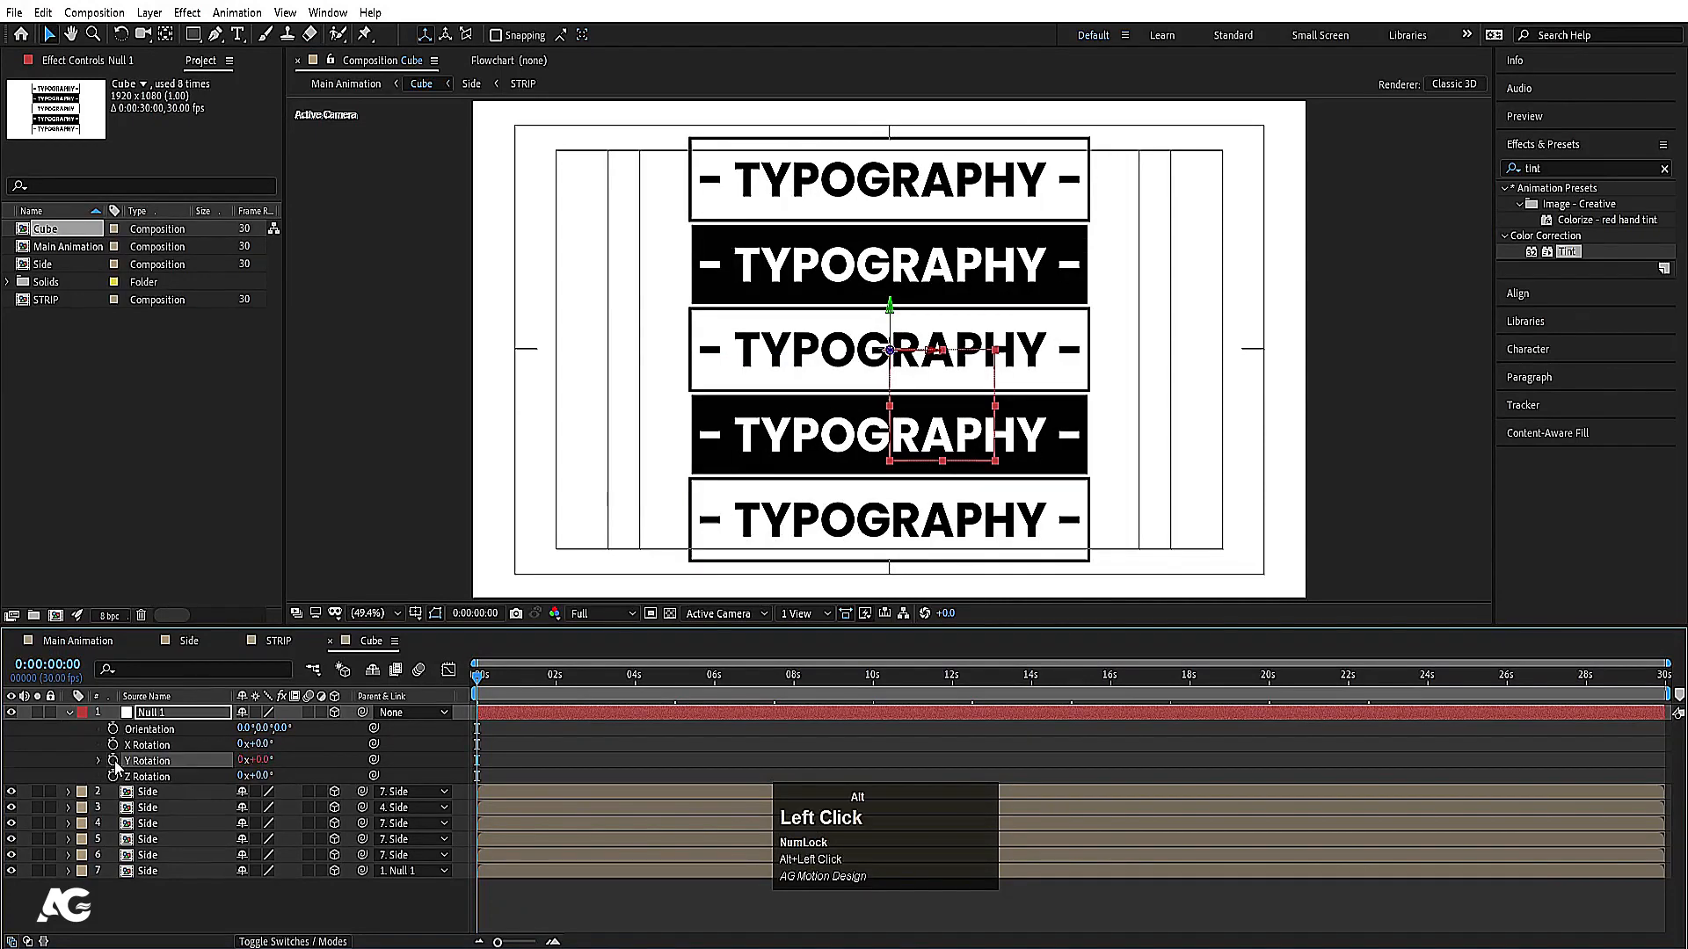
type("time*")
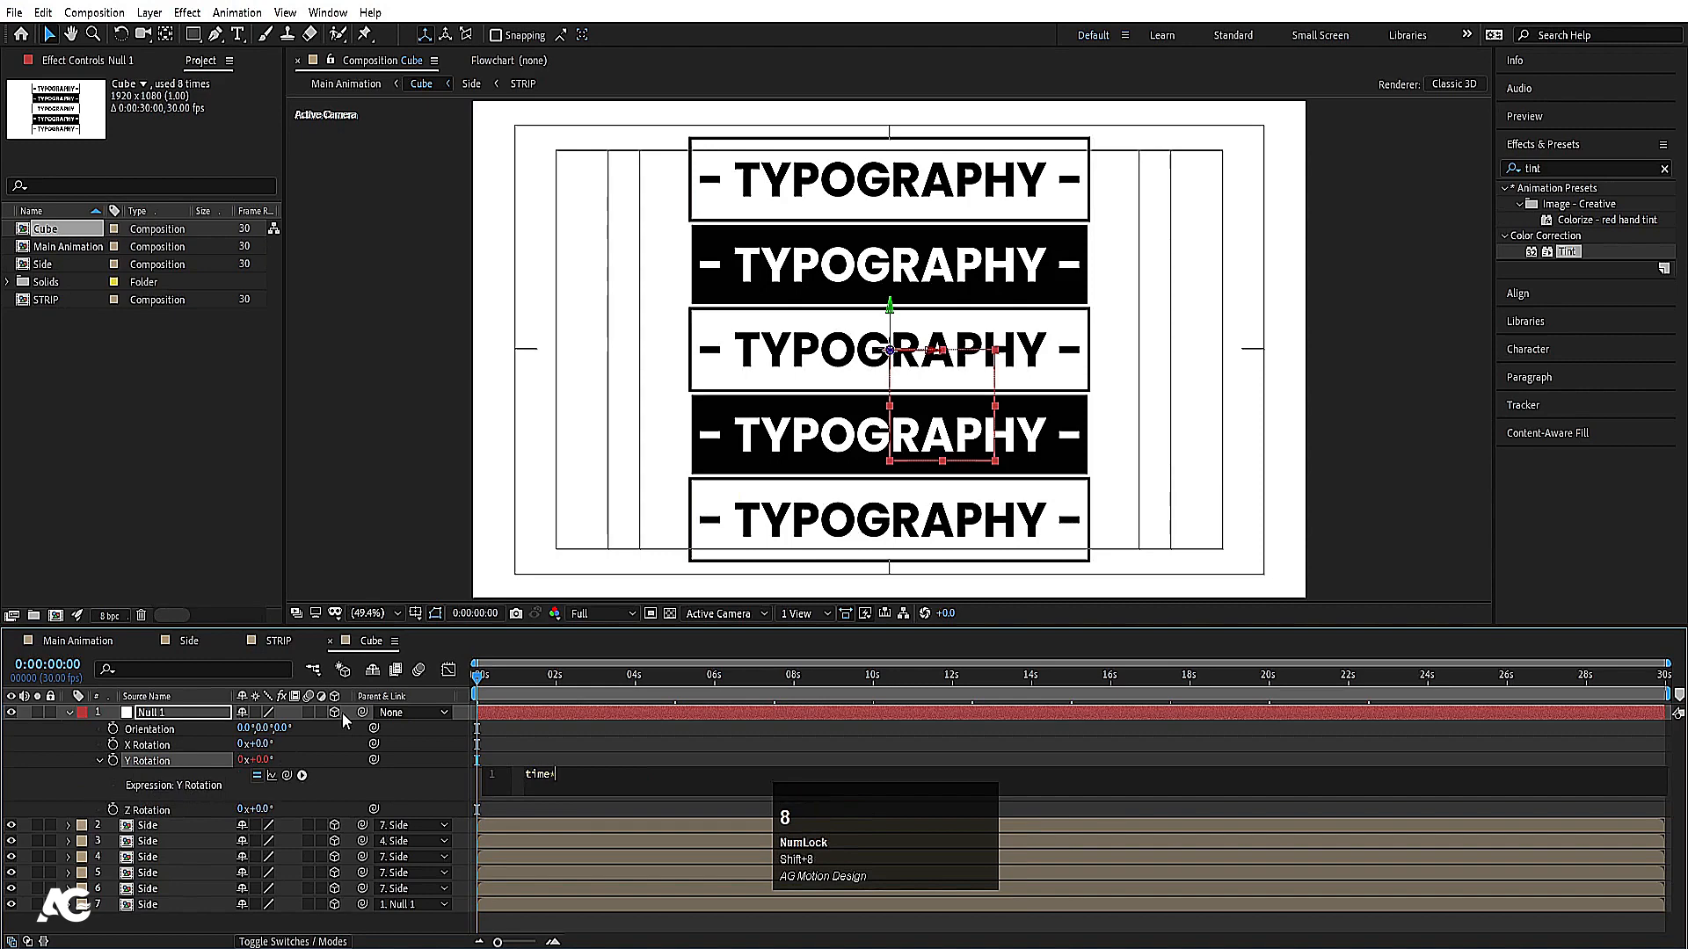
type("50")
left_click(634, 748)
key("space")
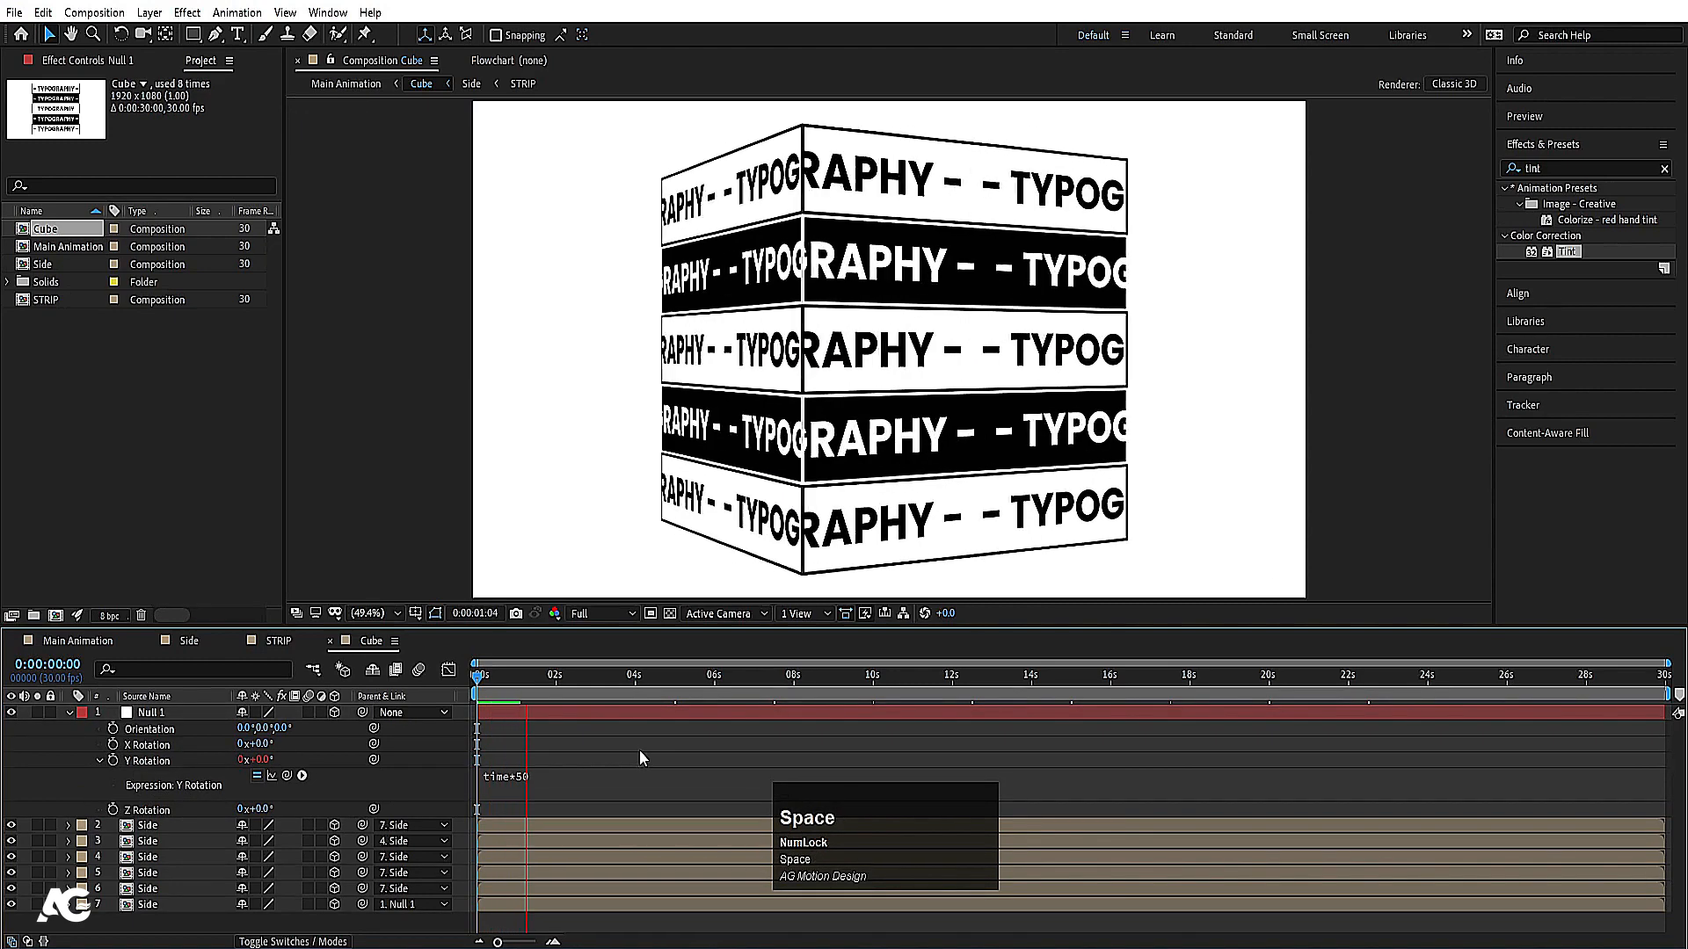
key("space")
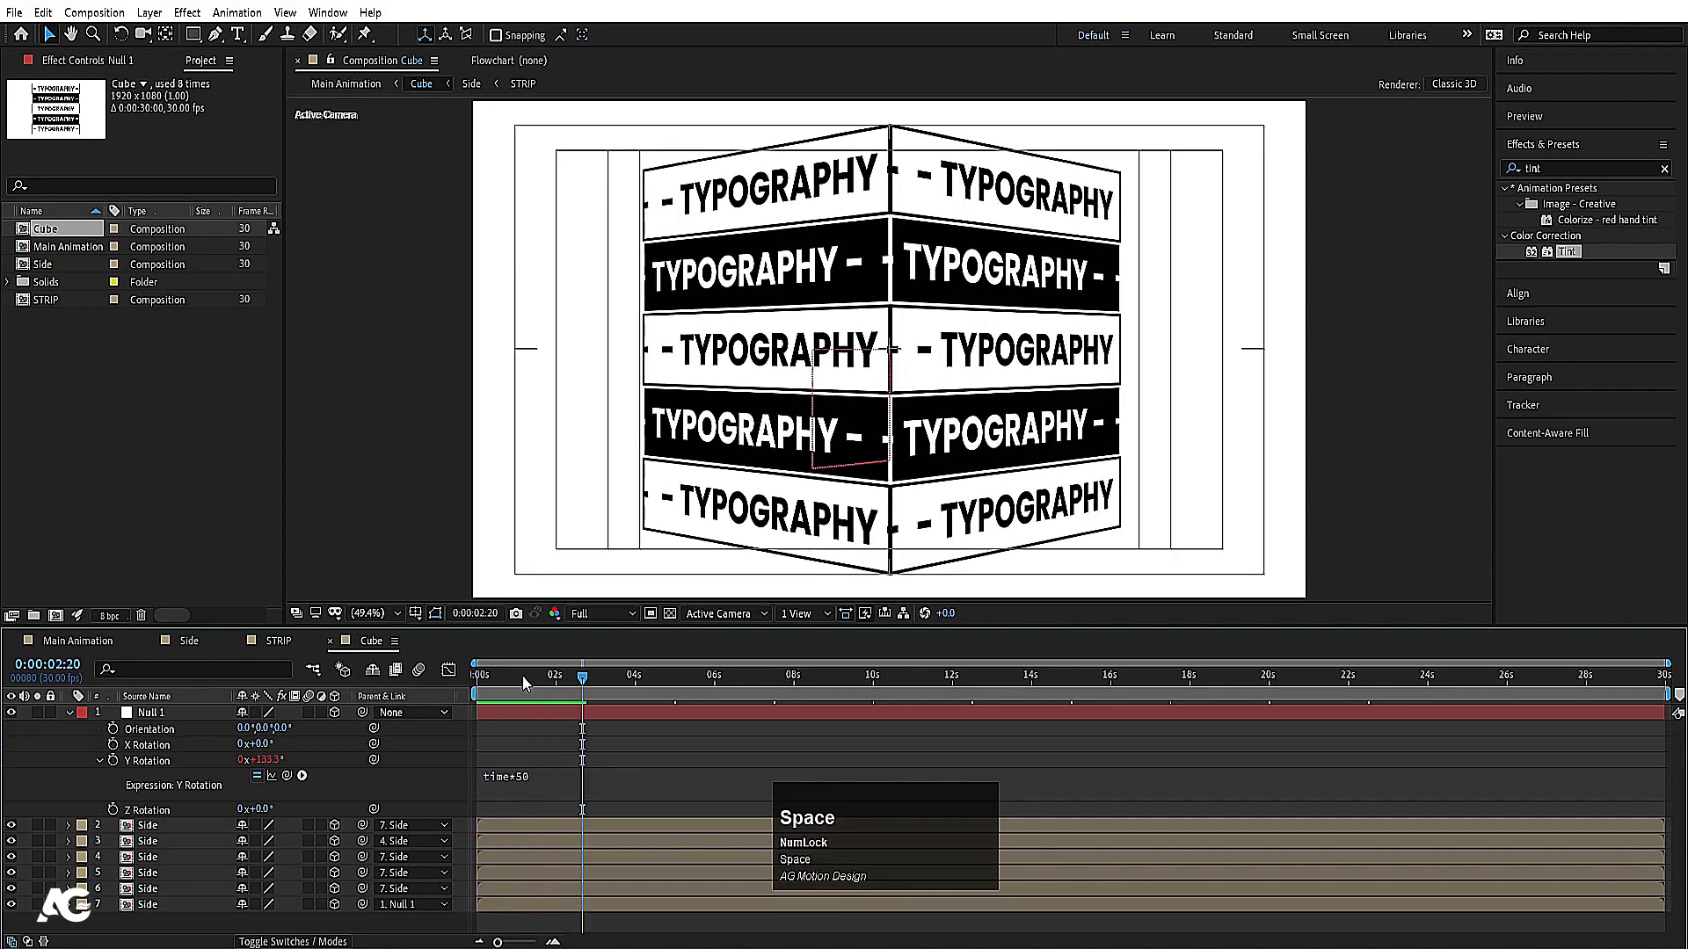
left_click(479, 677)
Step: Return to Main Animation, set the preview resolution to Quarter, and play back the spinning cubes
left_click(83, 640)
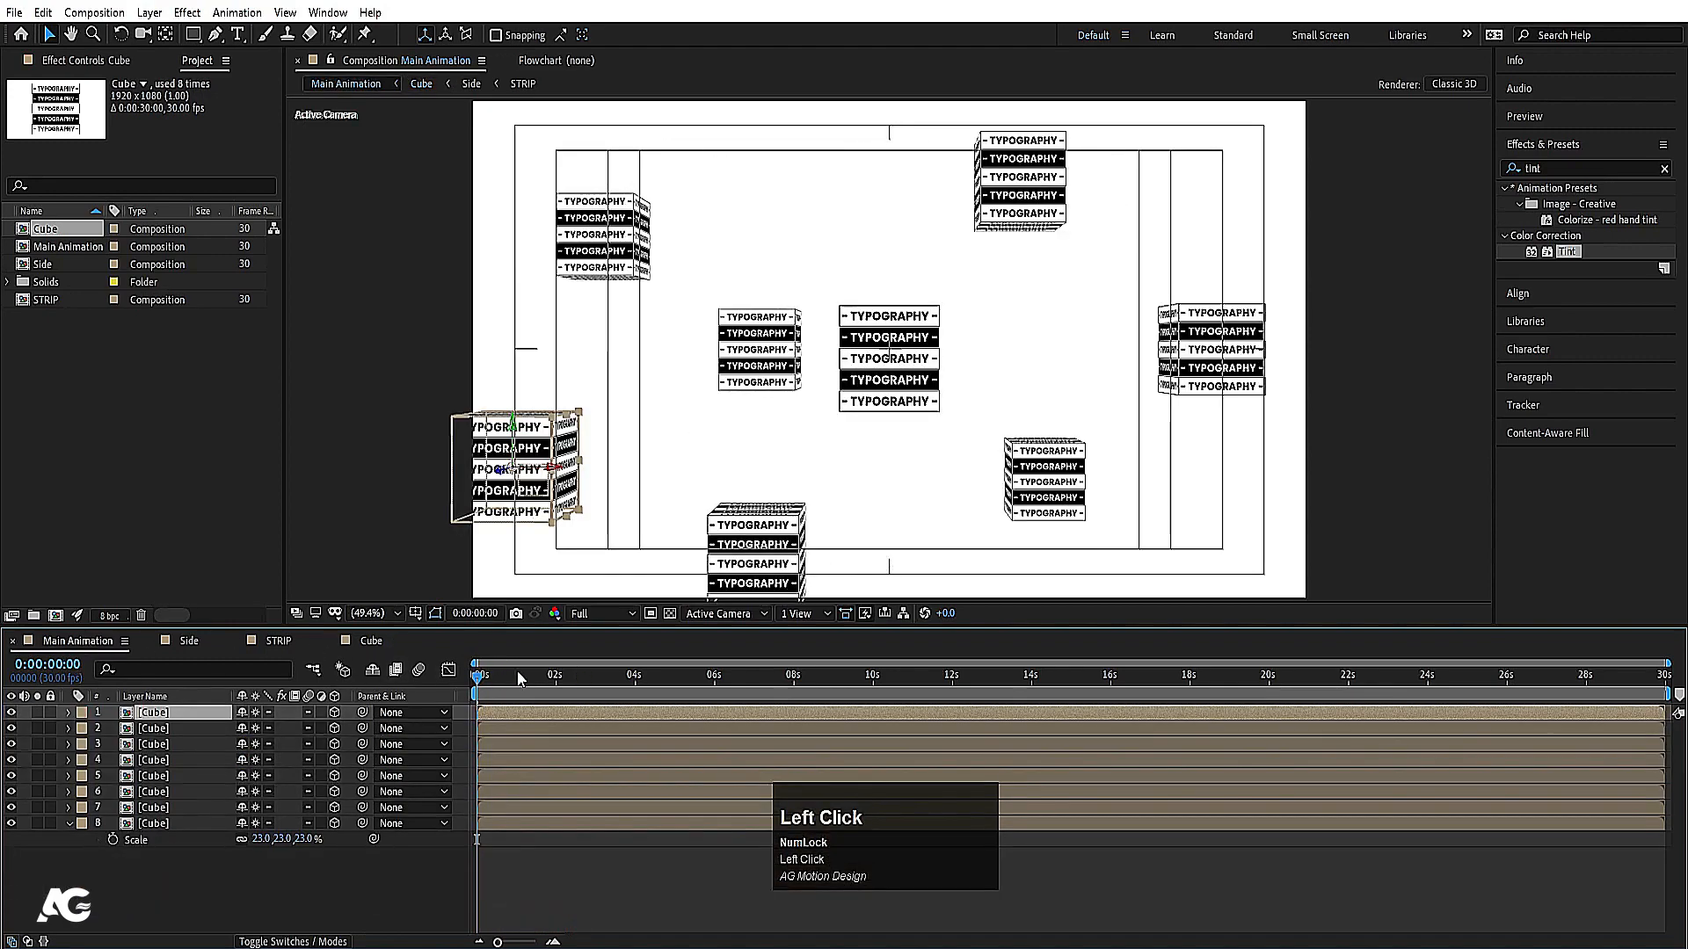
left_click(598, 614)
left_click(613, 720)
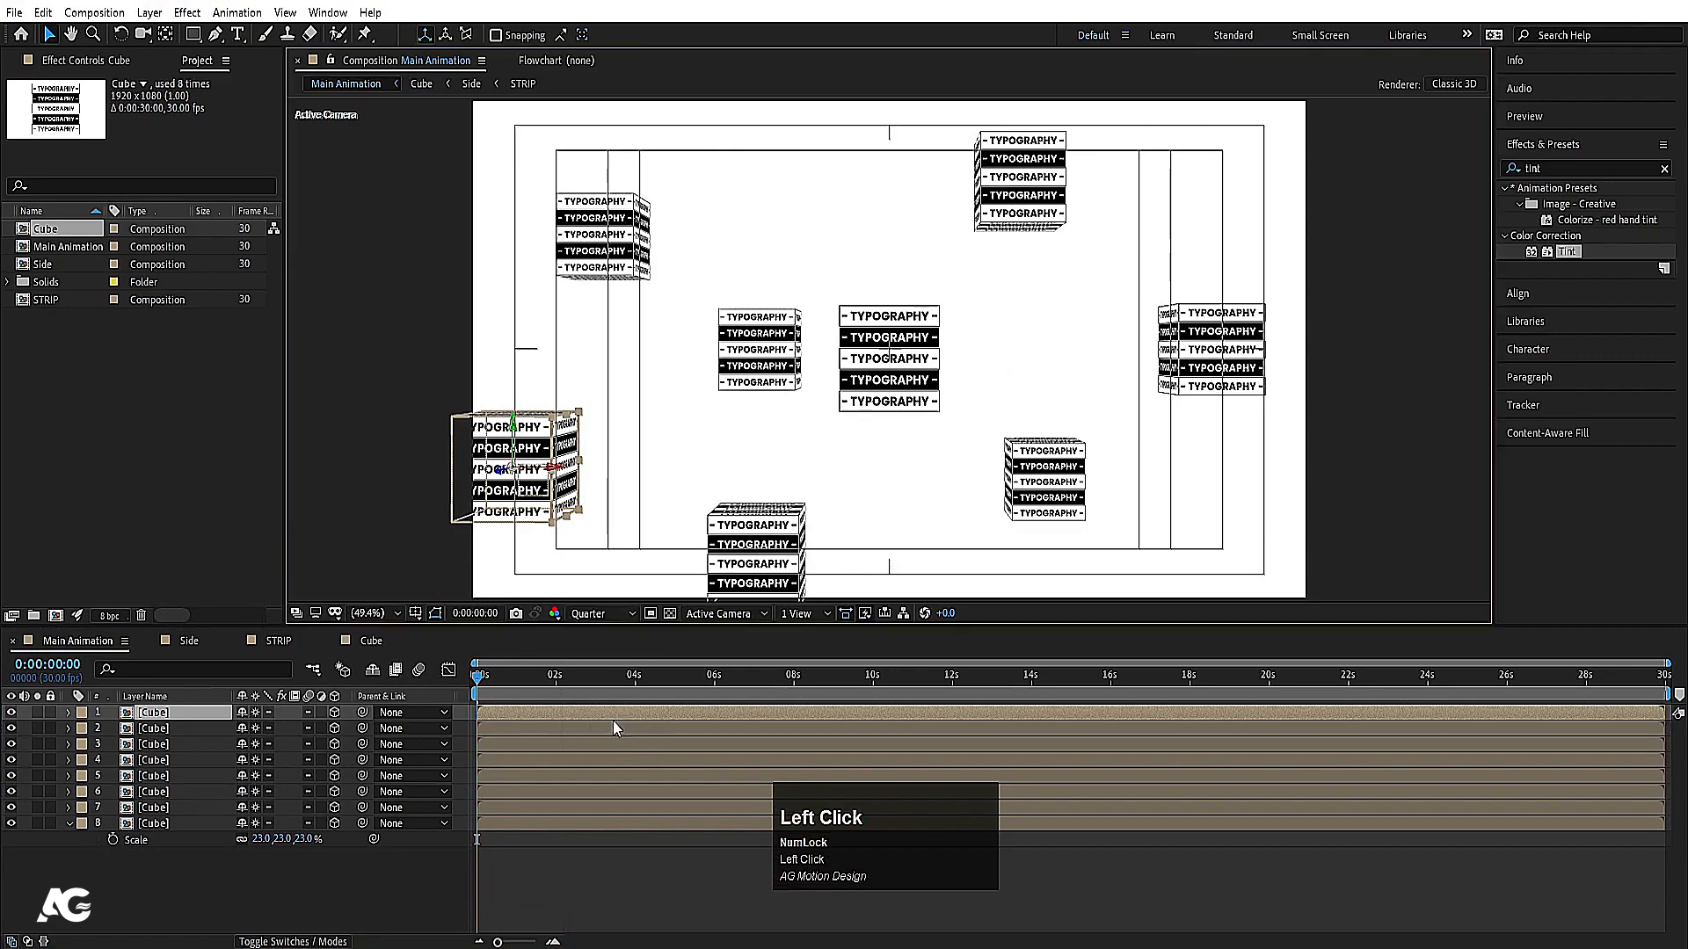
key("space")
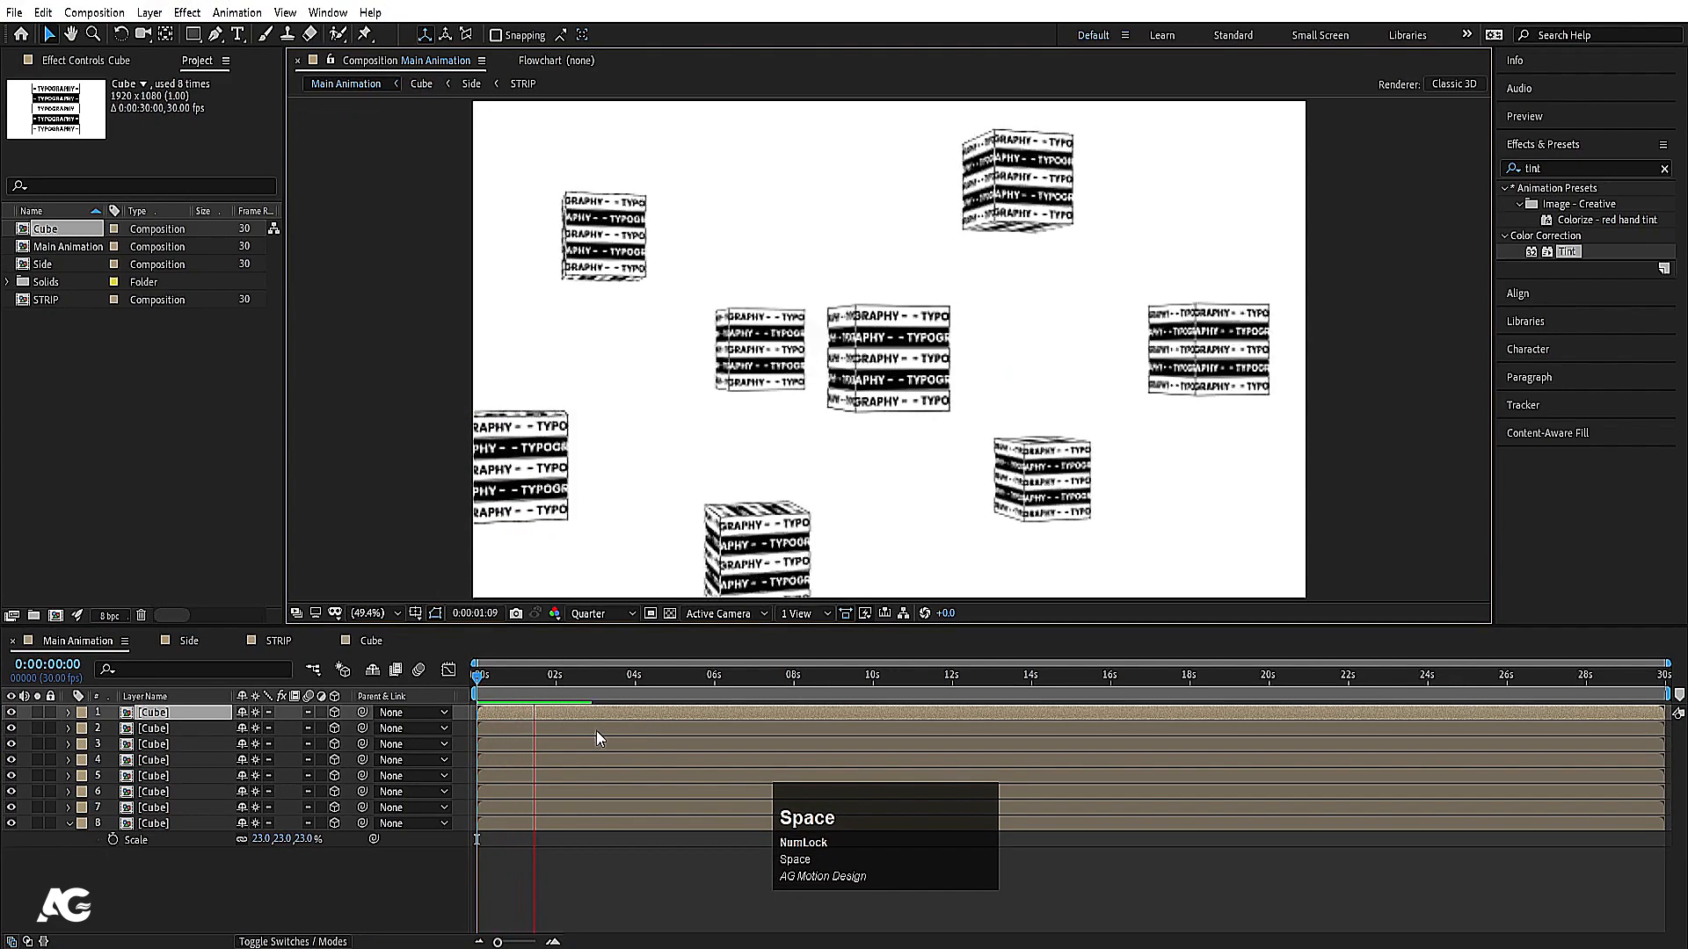
Step: Stop playback, go back to the first frame, and select all Cube layers
left_click(202, 772)
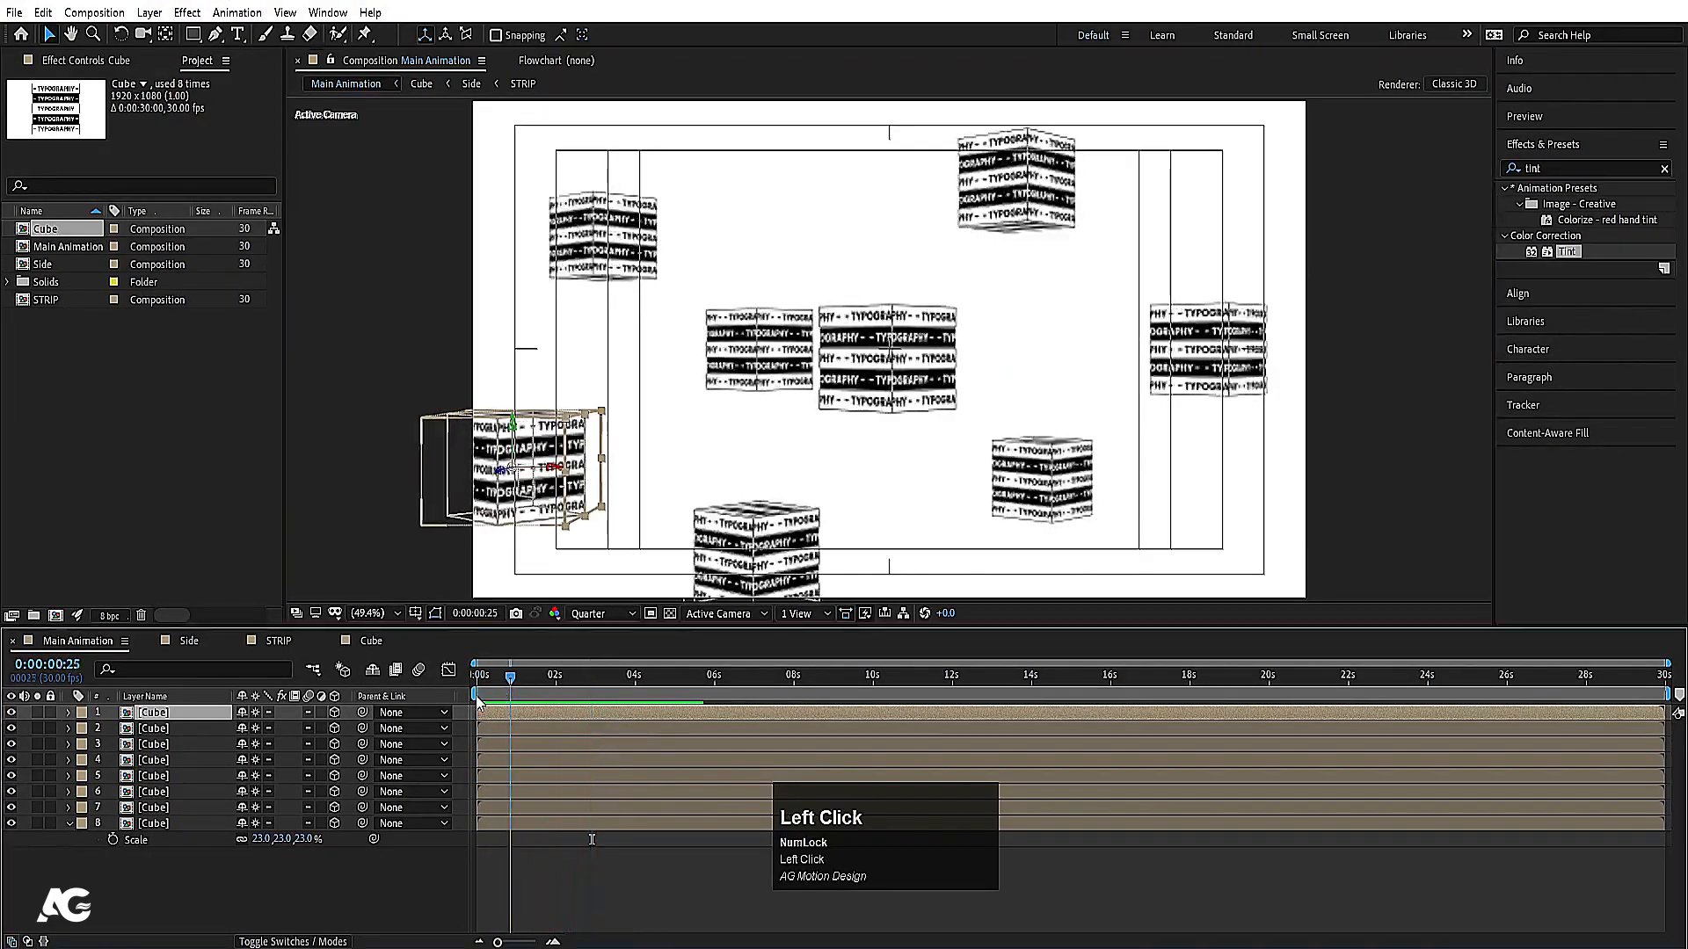
key("ctrl+a")
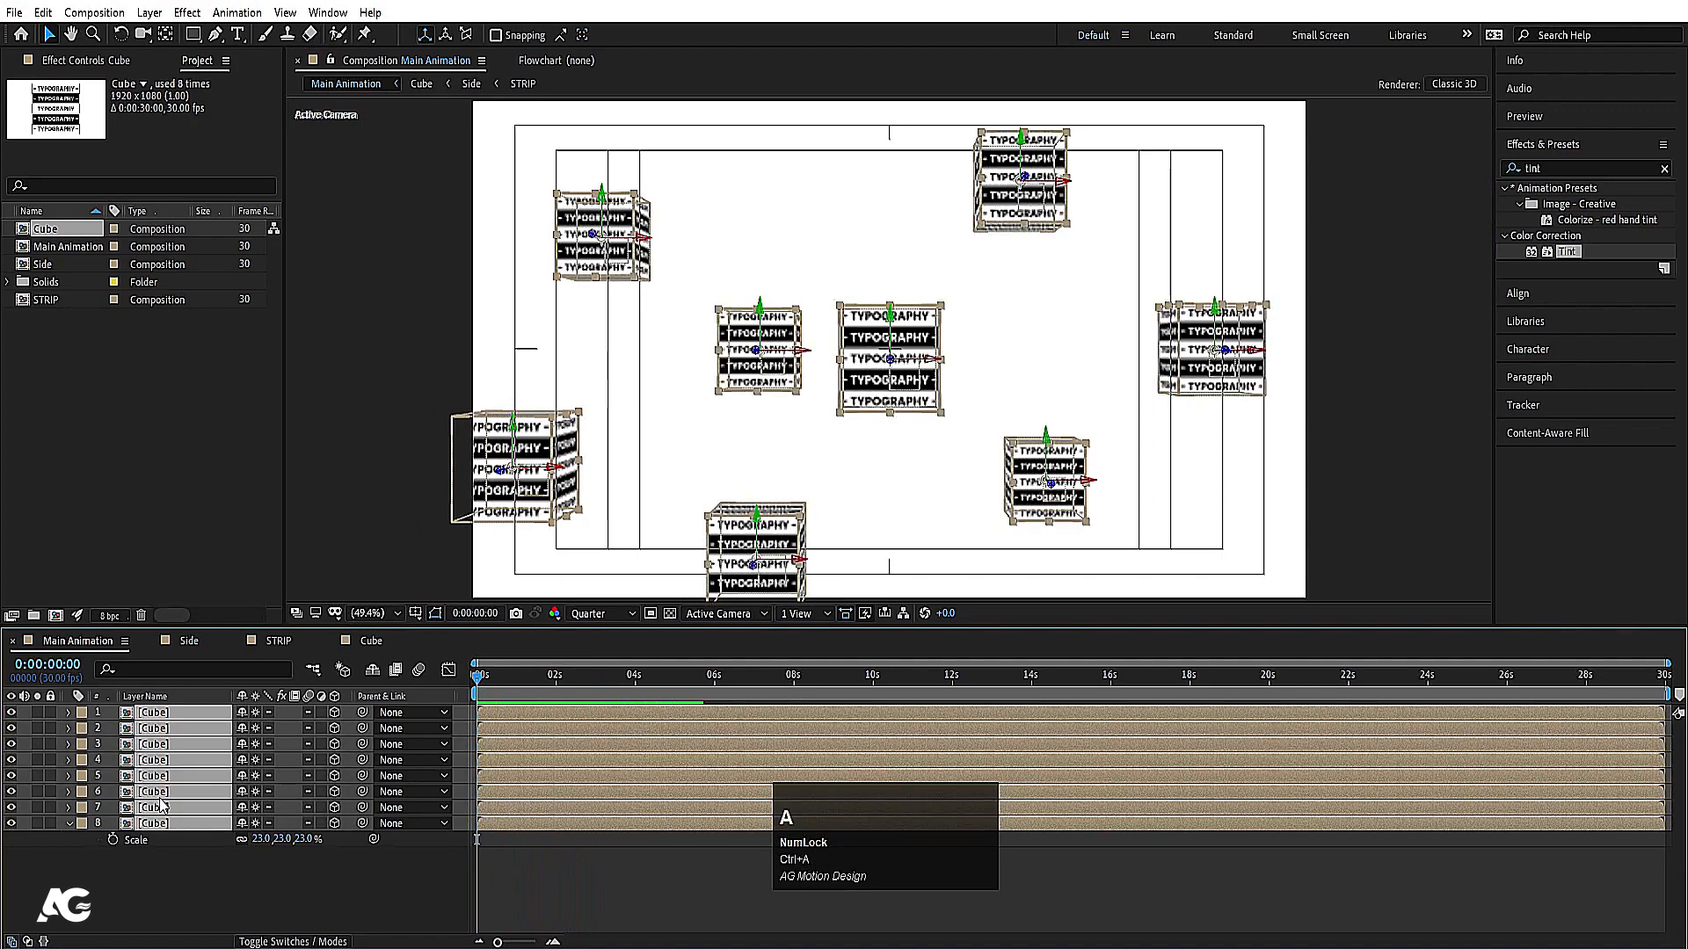
Step: Add X, Y and Z Rotation keyframes at 0 seconds to all eight cube layers
key("r")
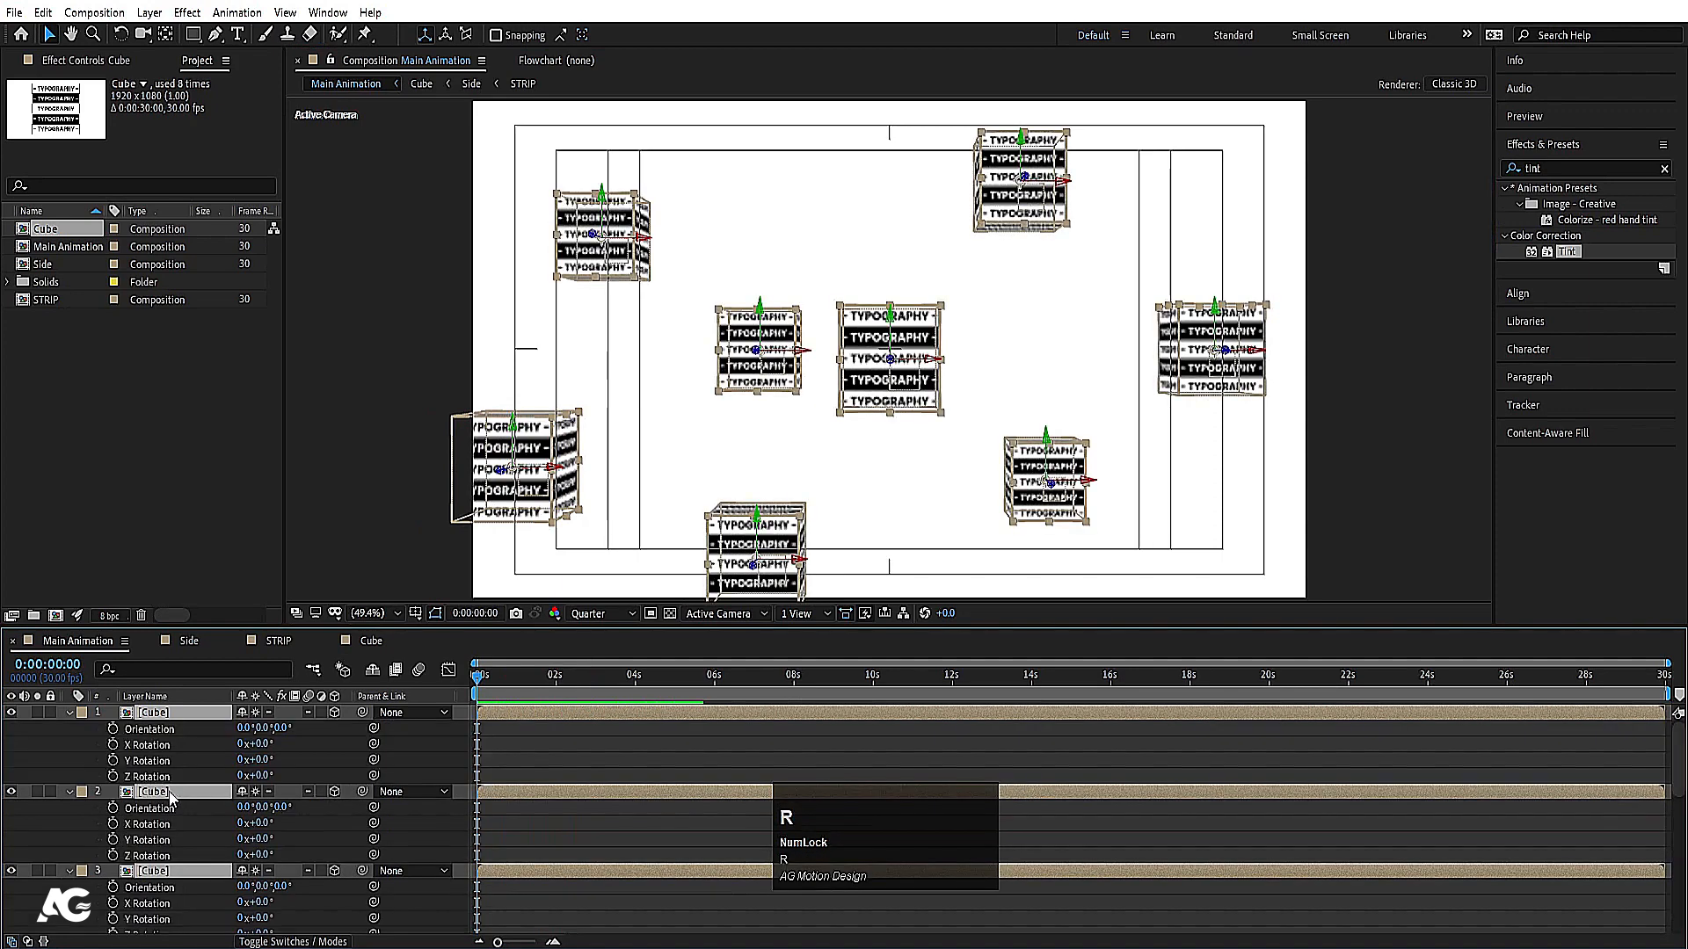
left_click(113, 746)
left_click(112, 760)
left_click(112, 776)
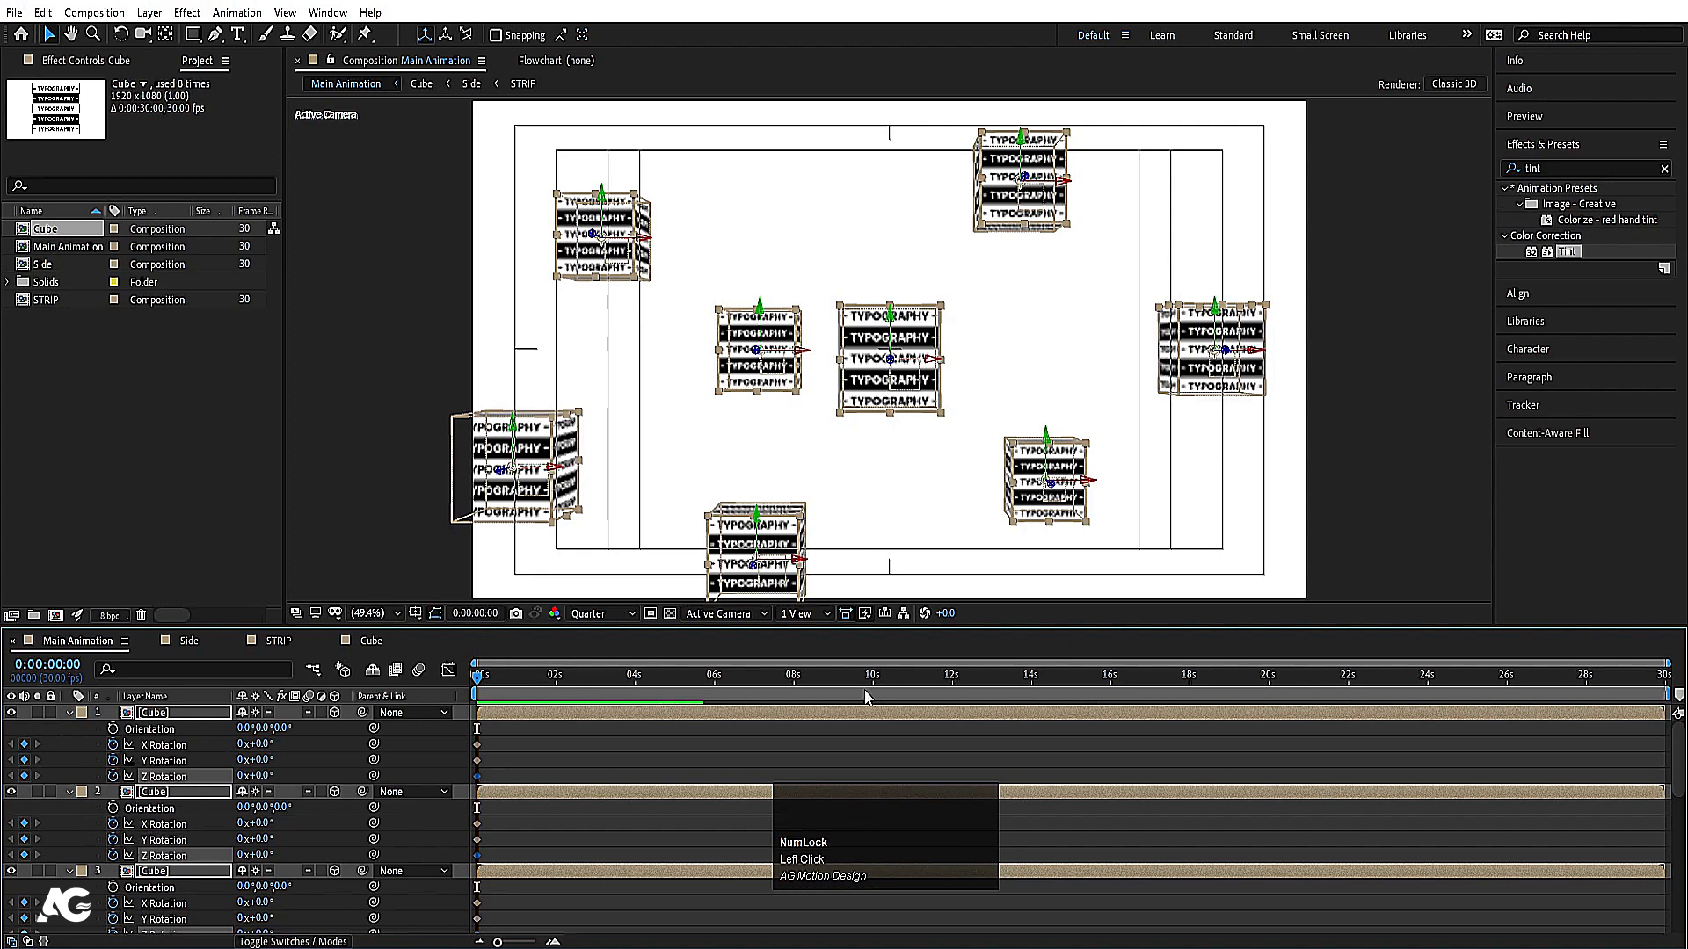
Step: At 18 seconds, set X, Y and Z Rotation of all cubes to 3 full turns, and preview the spin from the start
left_click(1191, 688)
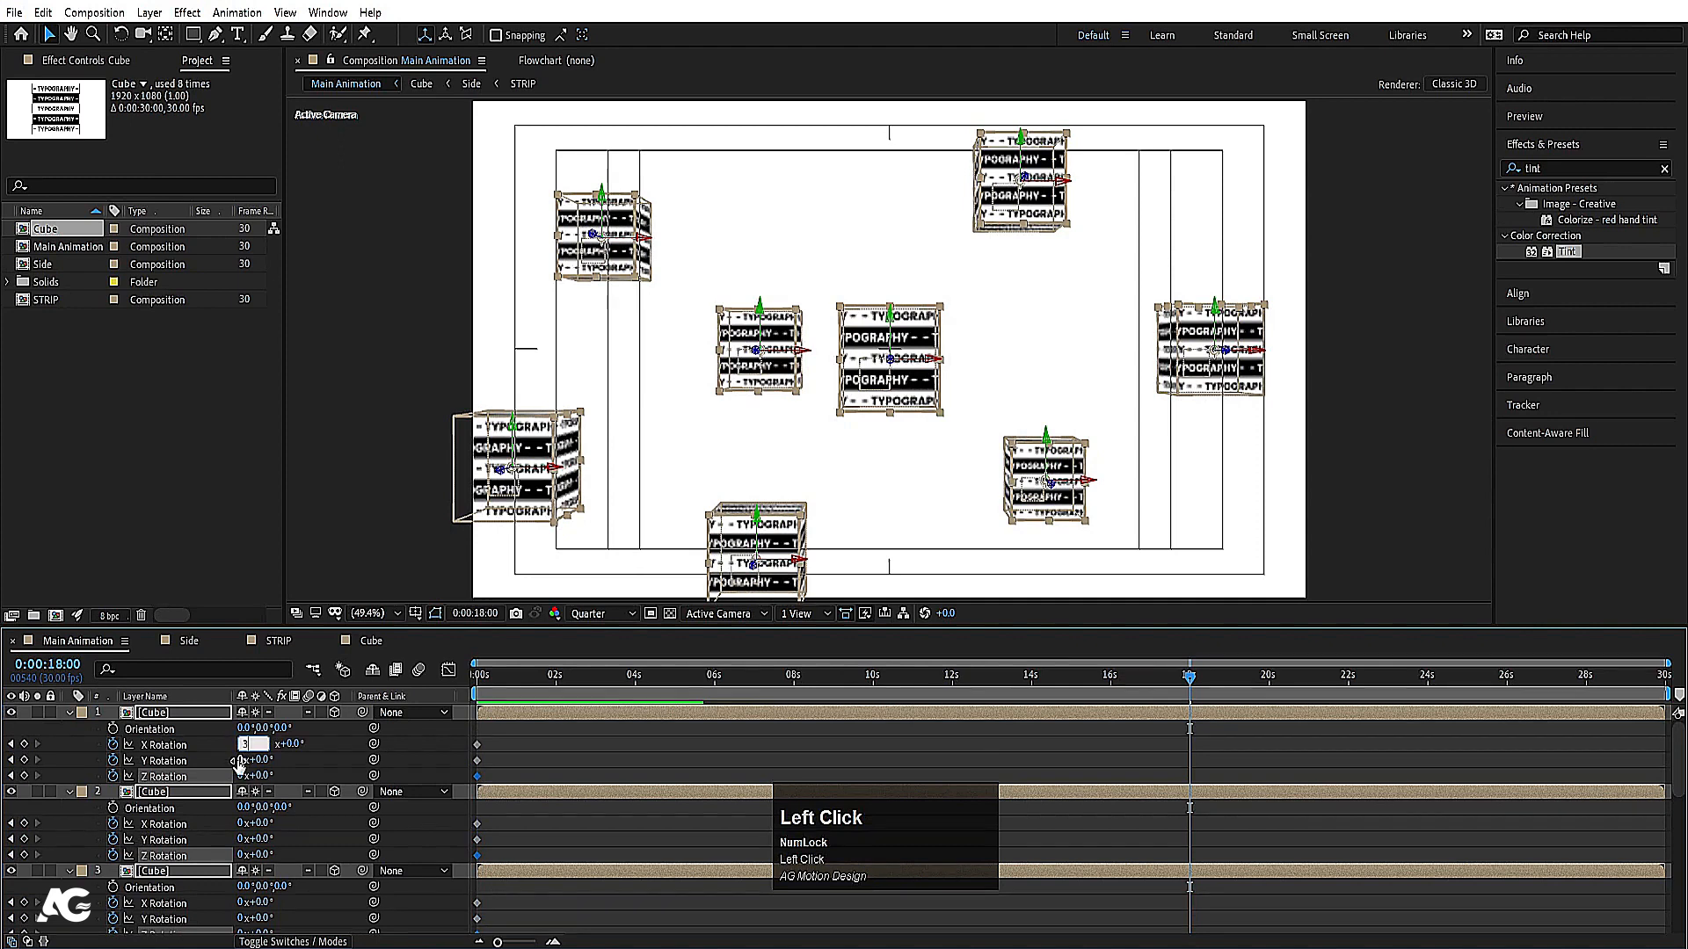
left_click(242, 759)
type("3")
left_click(242, 776)
type("3")
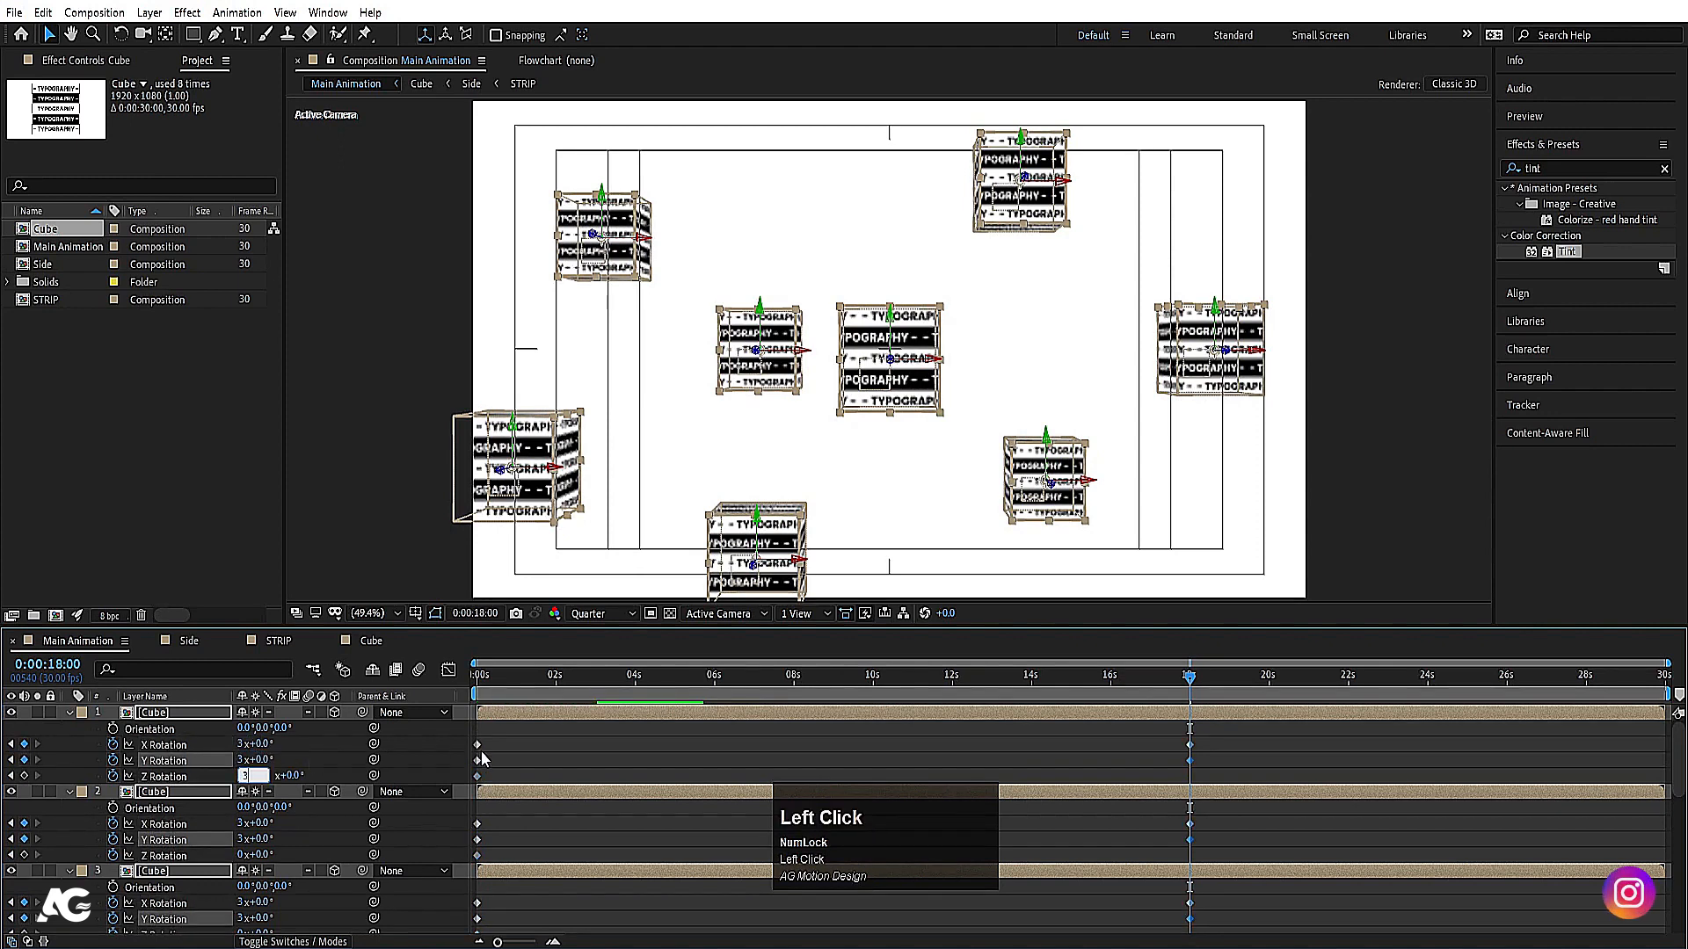
left_click(506, 726)
left_click_drag(514, 679, 473, 679)
key("space")
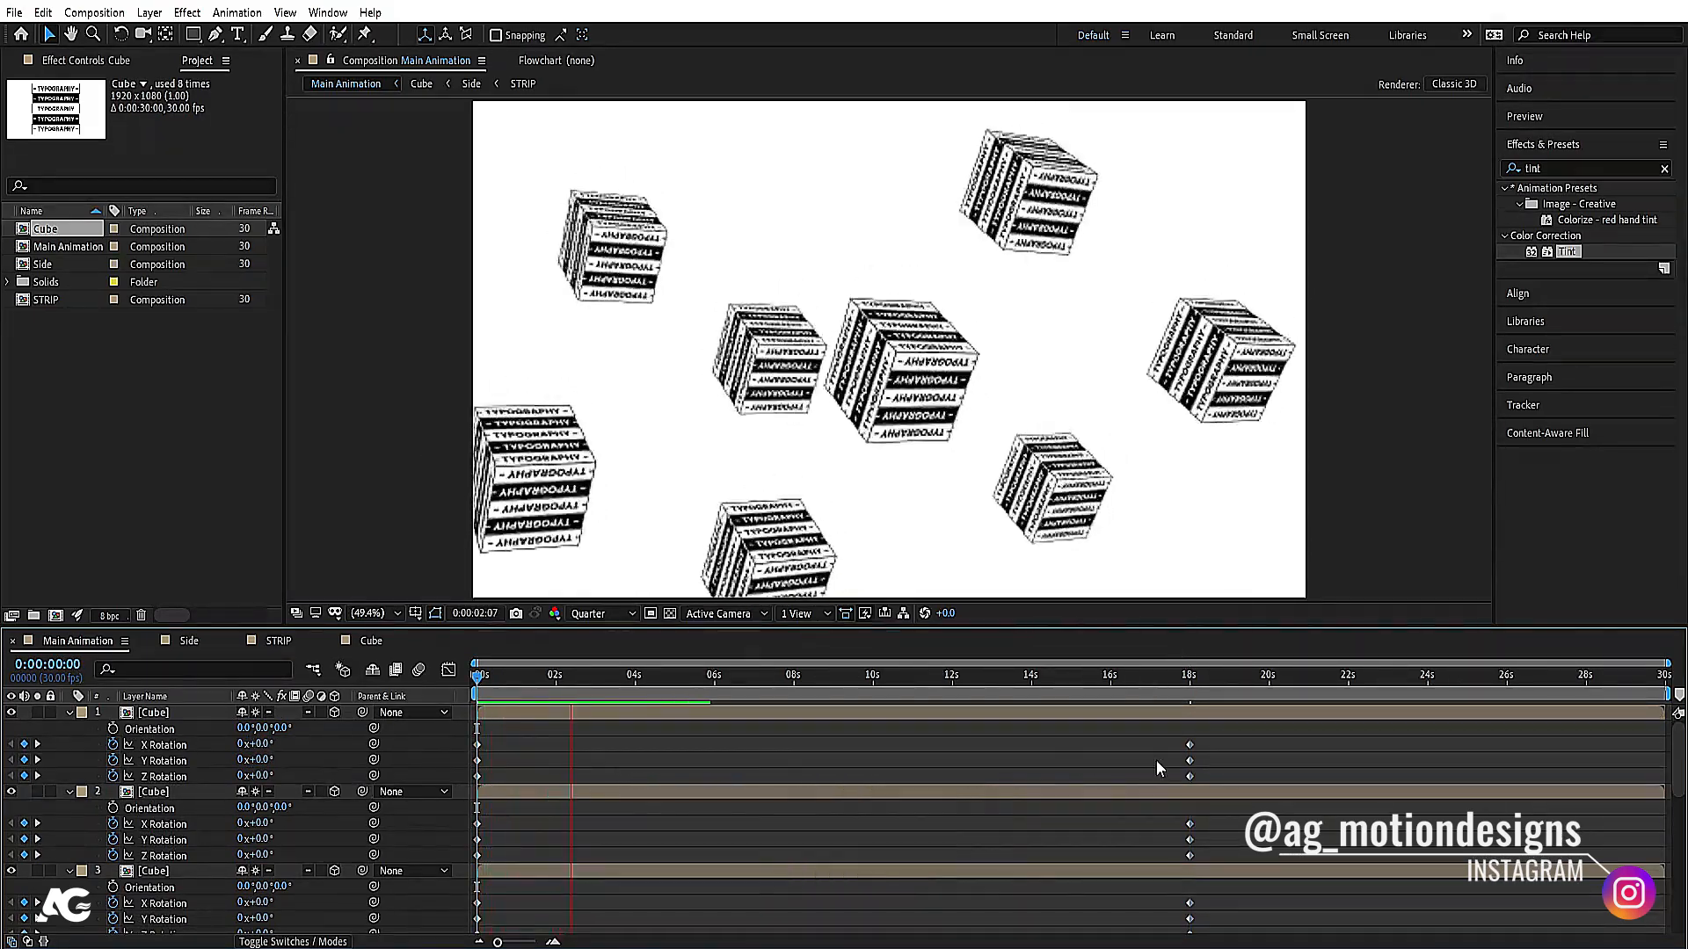
key("space")
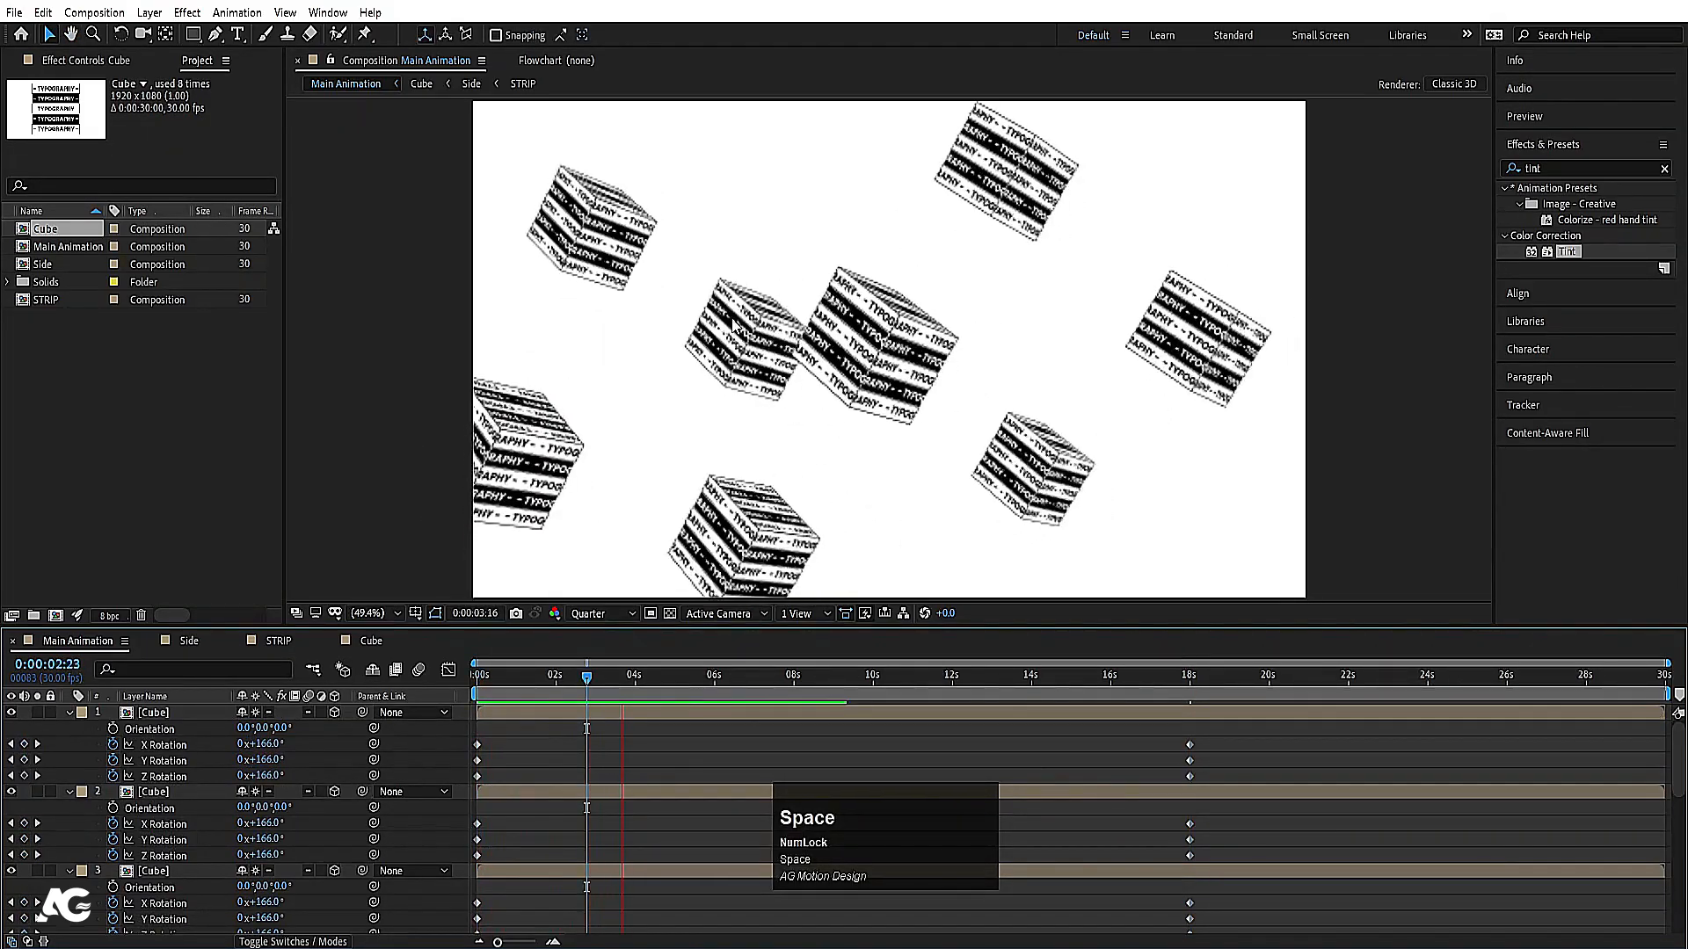
key("space")
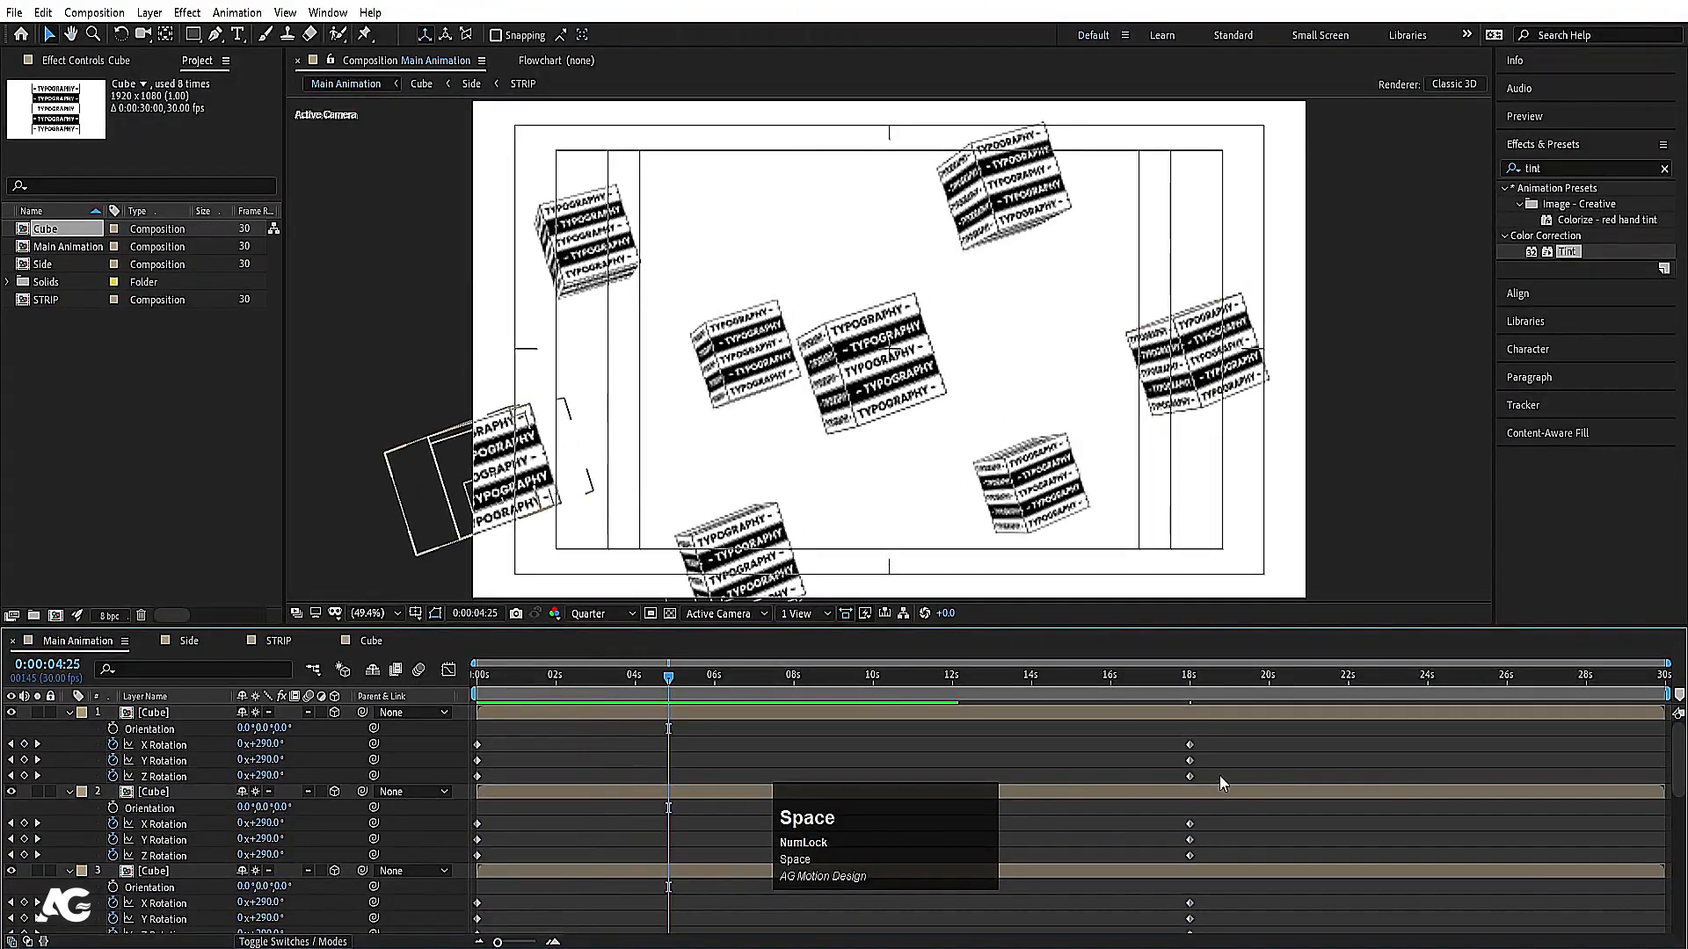
Step: Stagger the ending rotation keyframes of cube layers 8, 6, 5 and 4 by moving them to different times after 18 seconds
scroll(1220, 775, "down", 5)
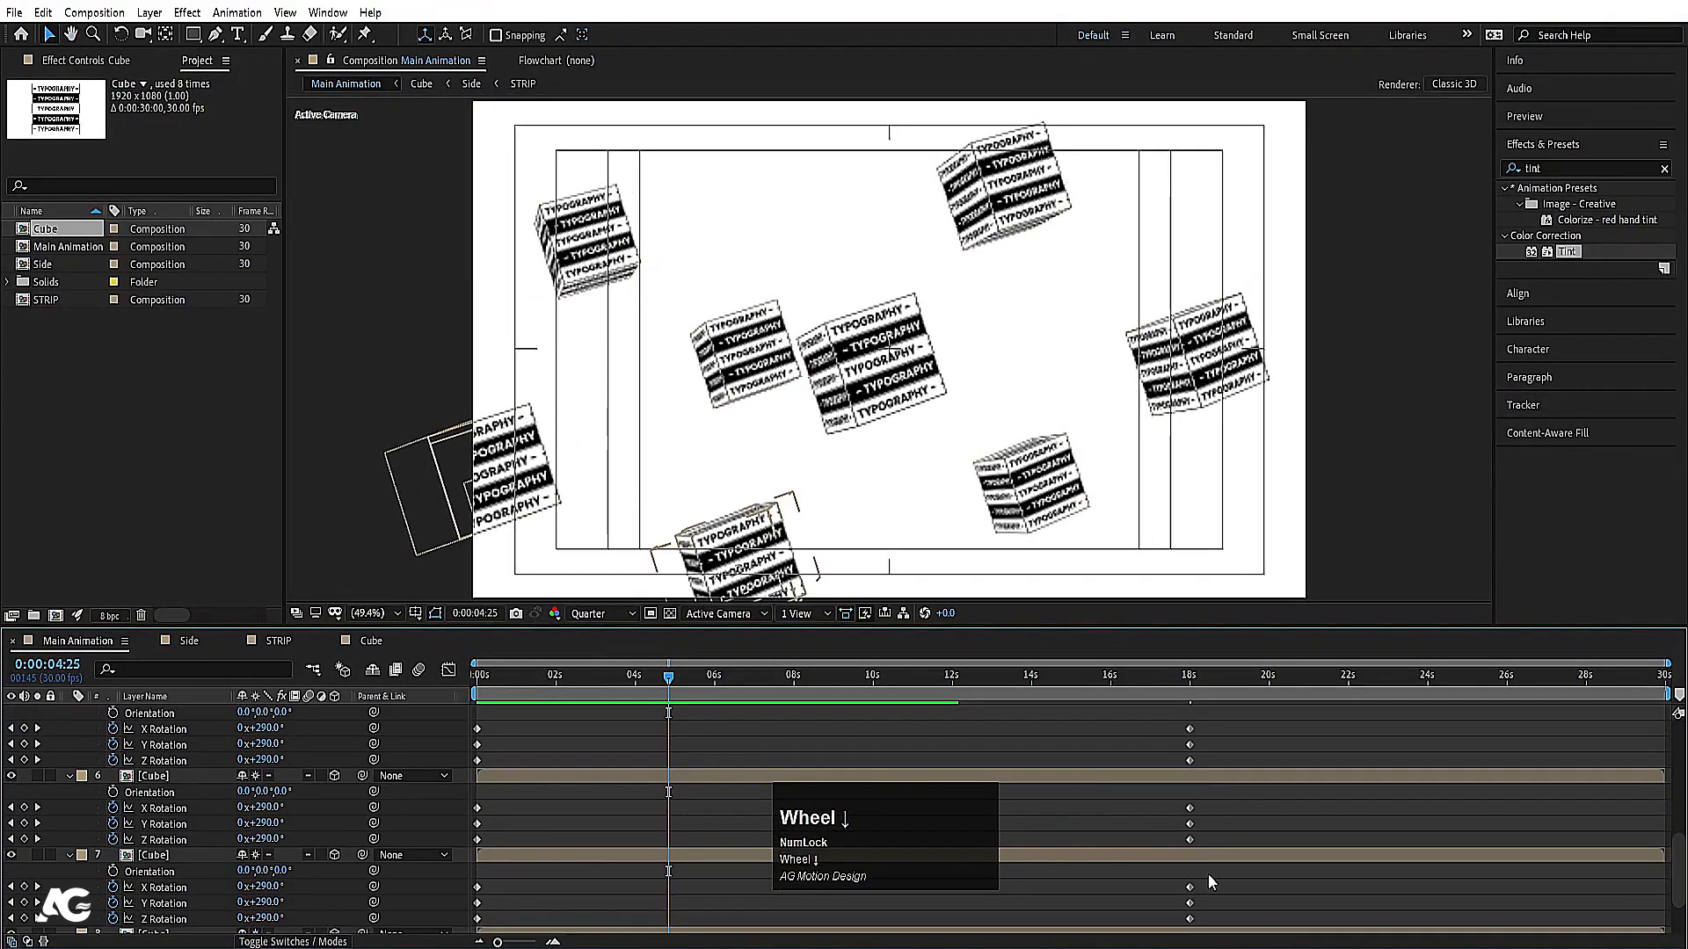
scroll(1209, 877, "down", 2)
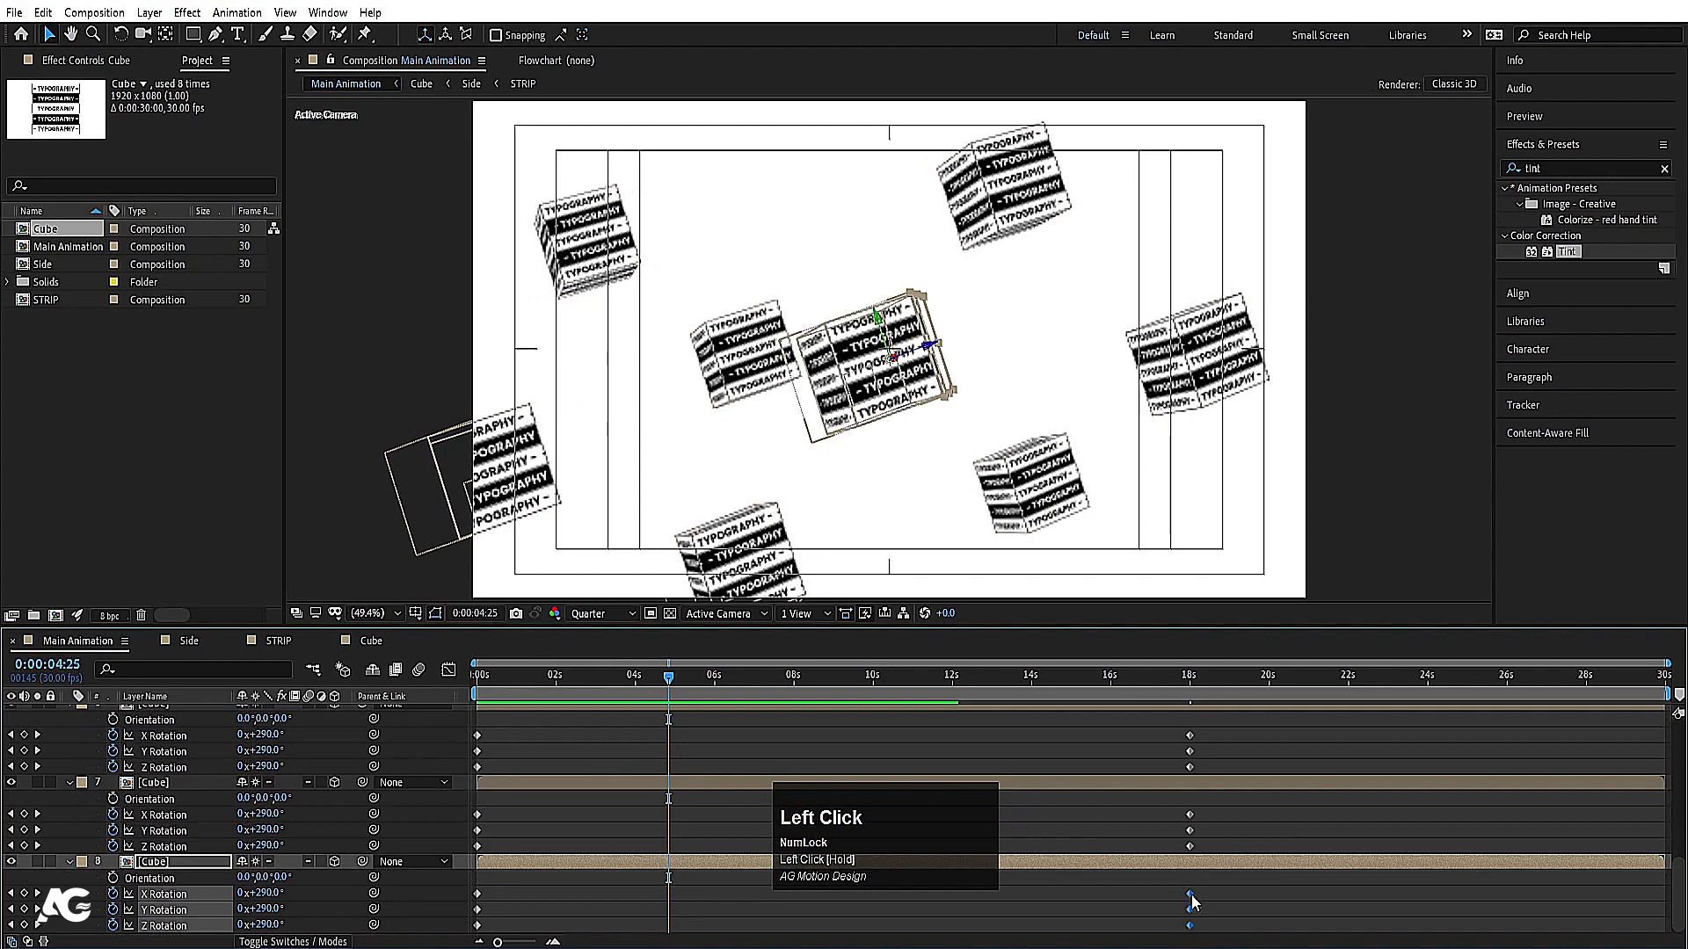
left_click_drag(1189, 909, 1307, 910)
left_click_drag(1176, 728, 1436, 814)
scroll(1143, 774, "up", 5)
scroll(1150, 861, "down", 2)
left_click_drag(1155, 712, 1198, 751)
Step: Move the ending rotation keyframes of layer 3 to about 24.5 s, layer 2 to about 20 s and layer 1 to about 24.7 s, and preview
scroll(1178, 848, "up", 3)
left_click_drag(1176, 872, 1461, 898)
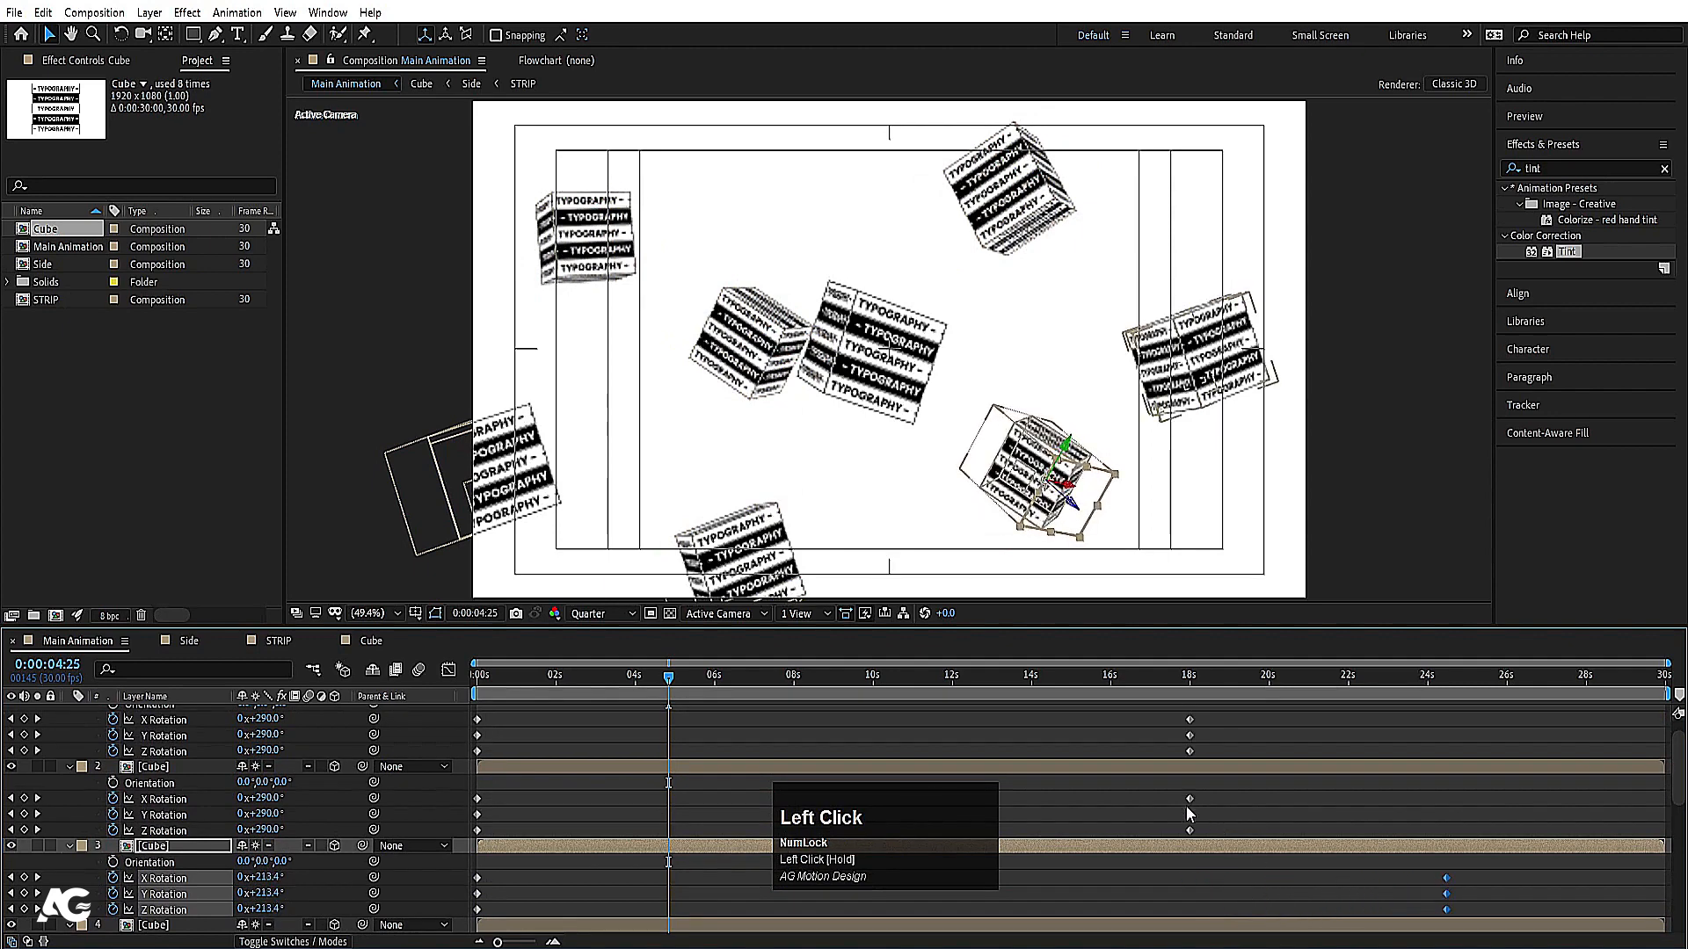
left_click_drag(1193, 799, 1261, 824)
scroll(1208, 765, "up", 2)
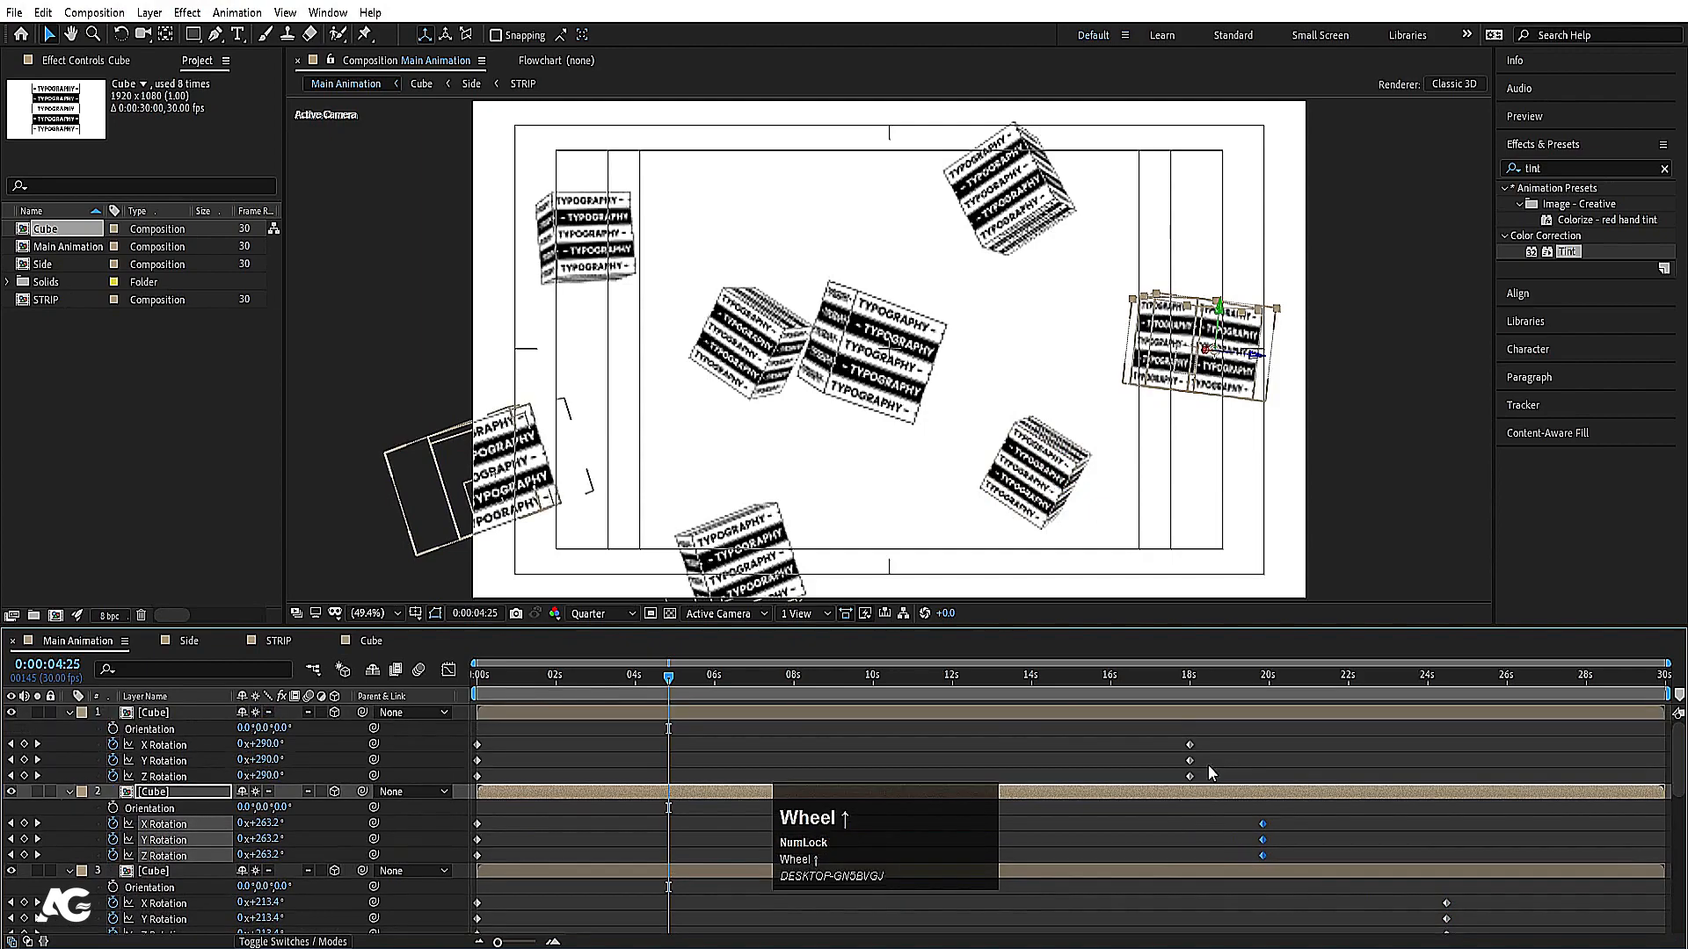
left_click_drag(1167, 735, 1461, 758)
key("space")
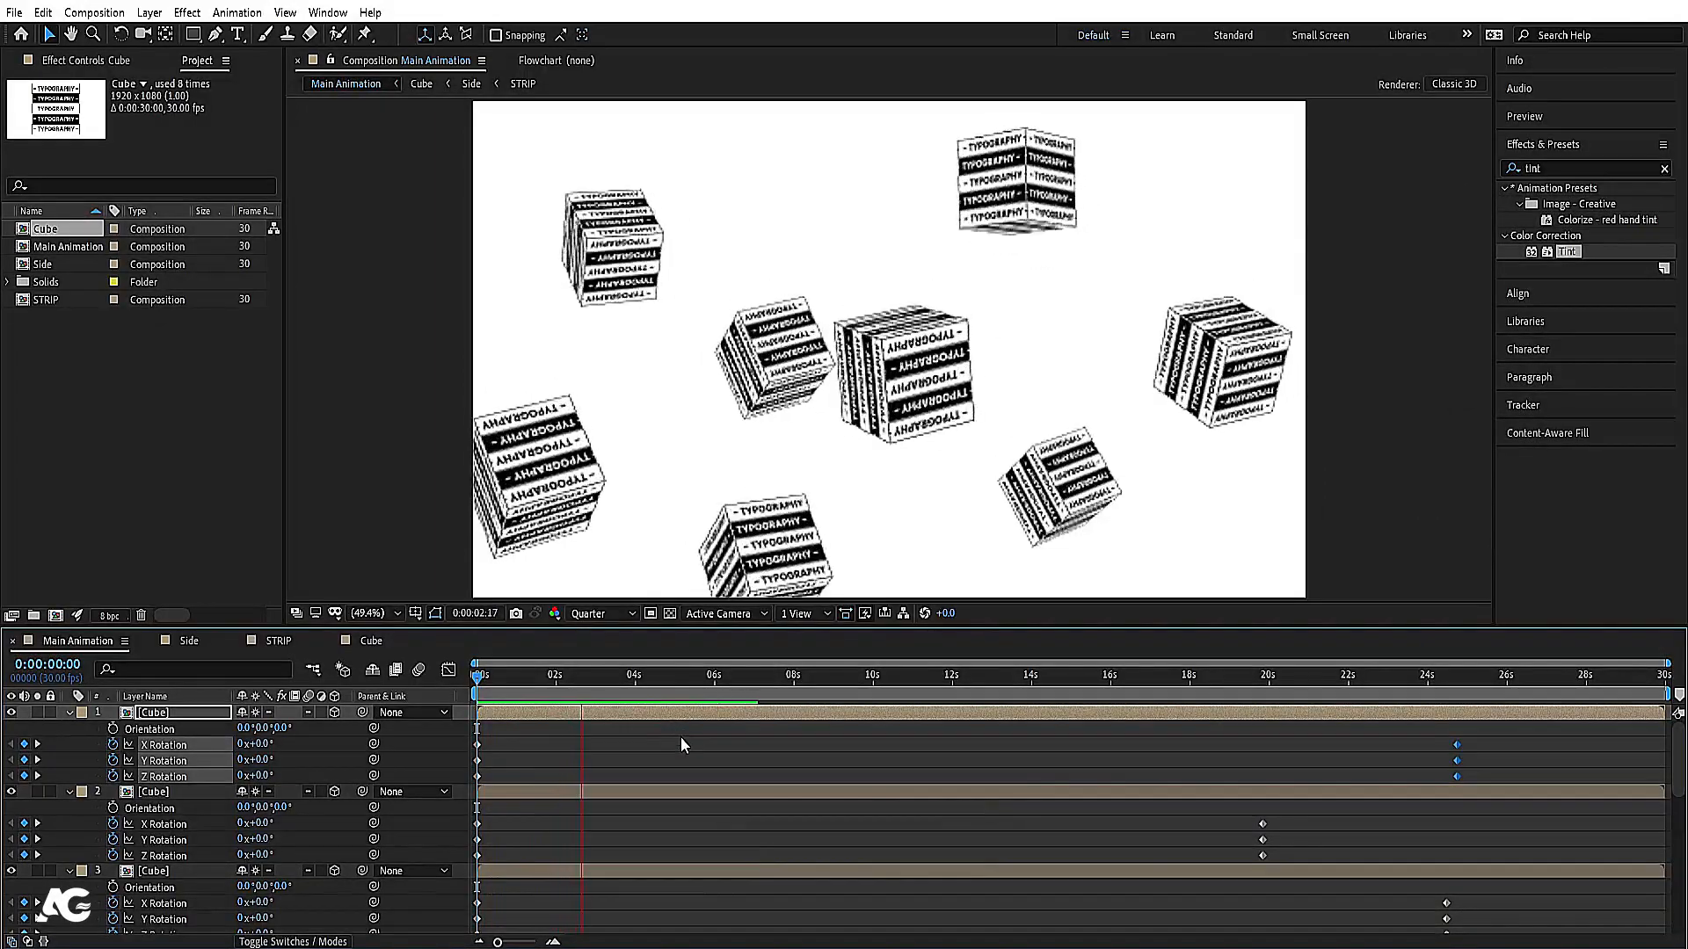
key("space")
left_click(654, 745)
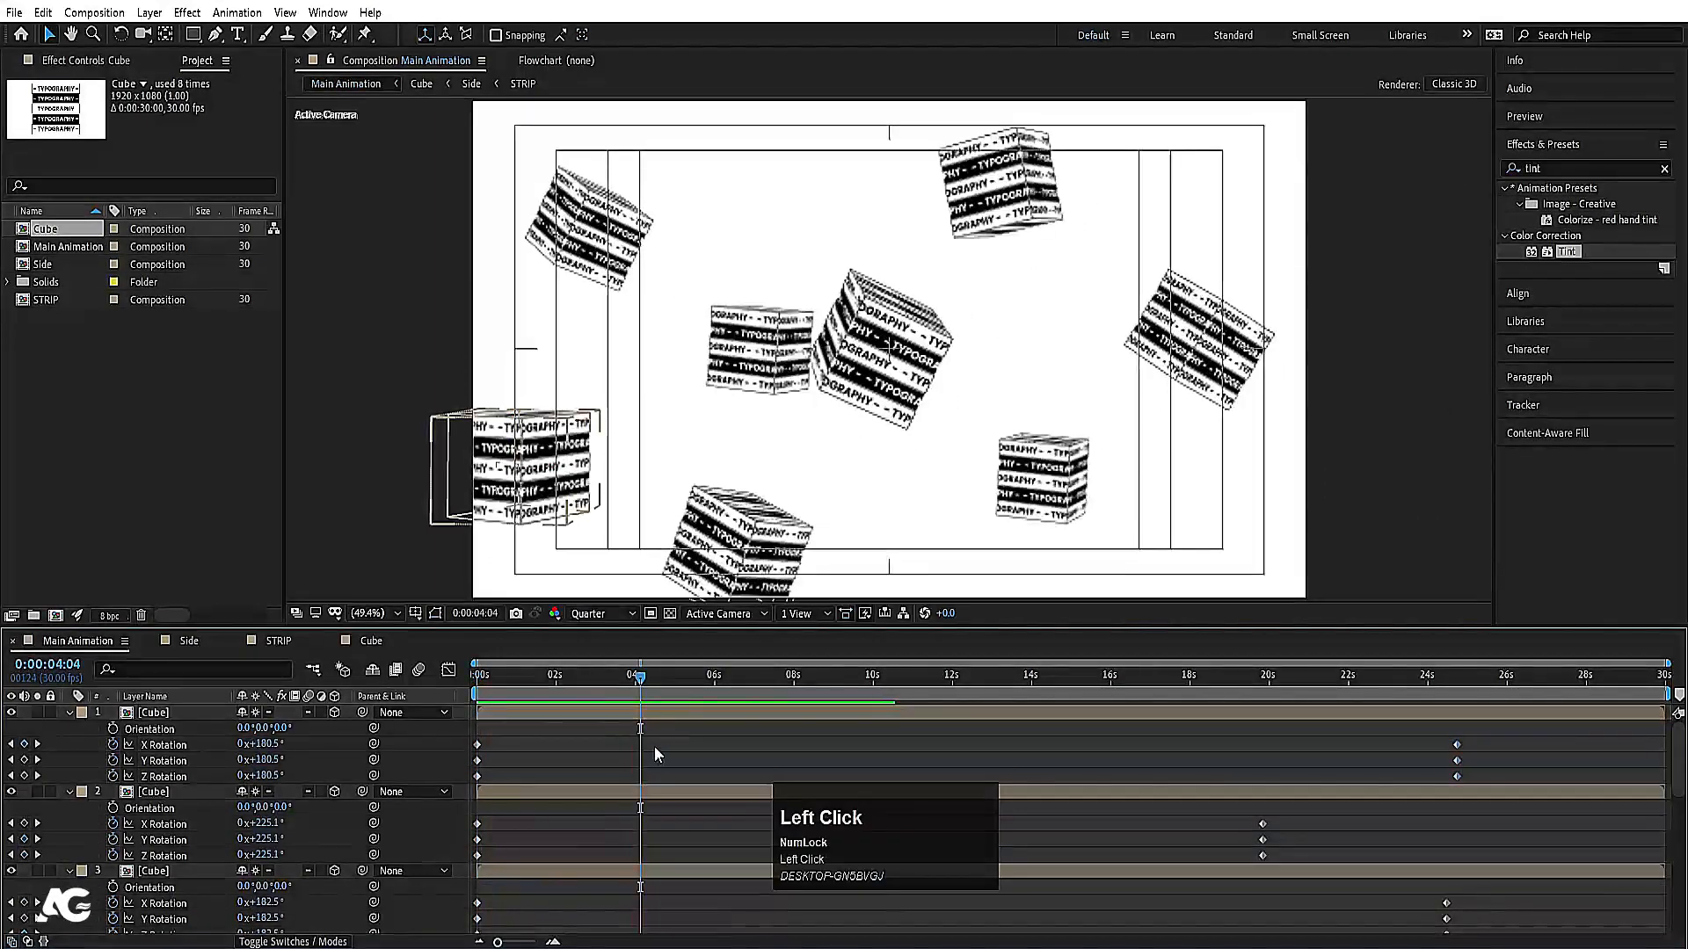
Step: Scale all eight cube layers up to 29% together
key("u")
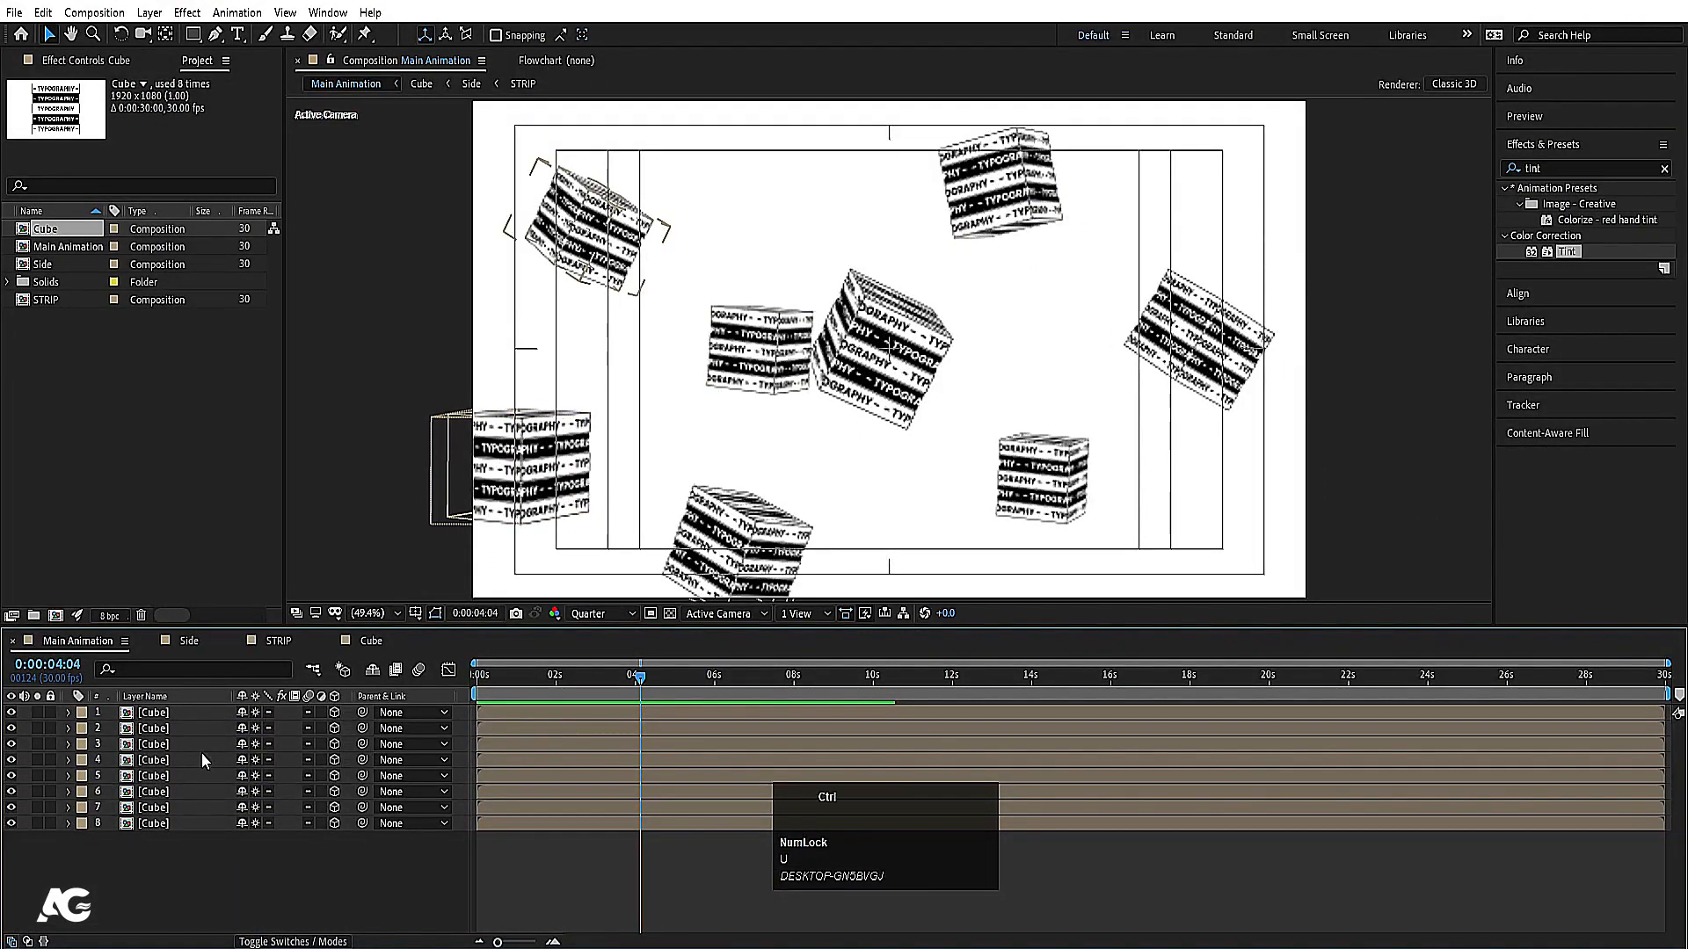
key("ctrl+a")
key("s")
left_click_drag(261, 736, 257, 729)
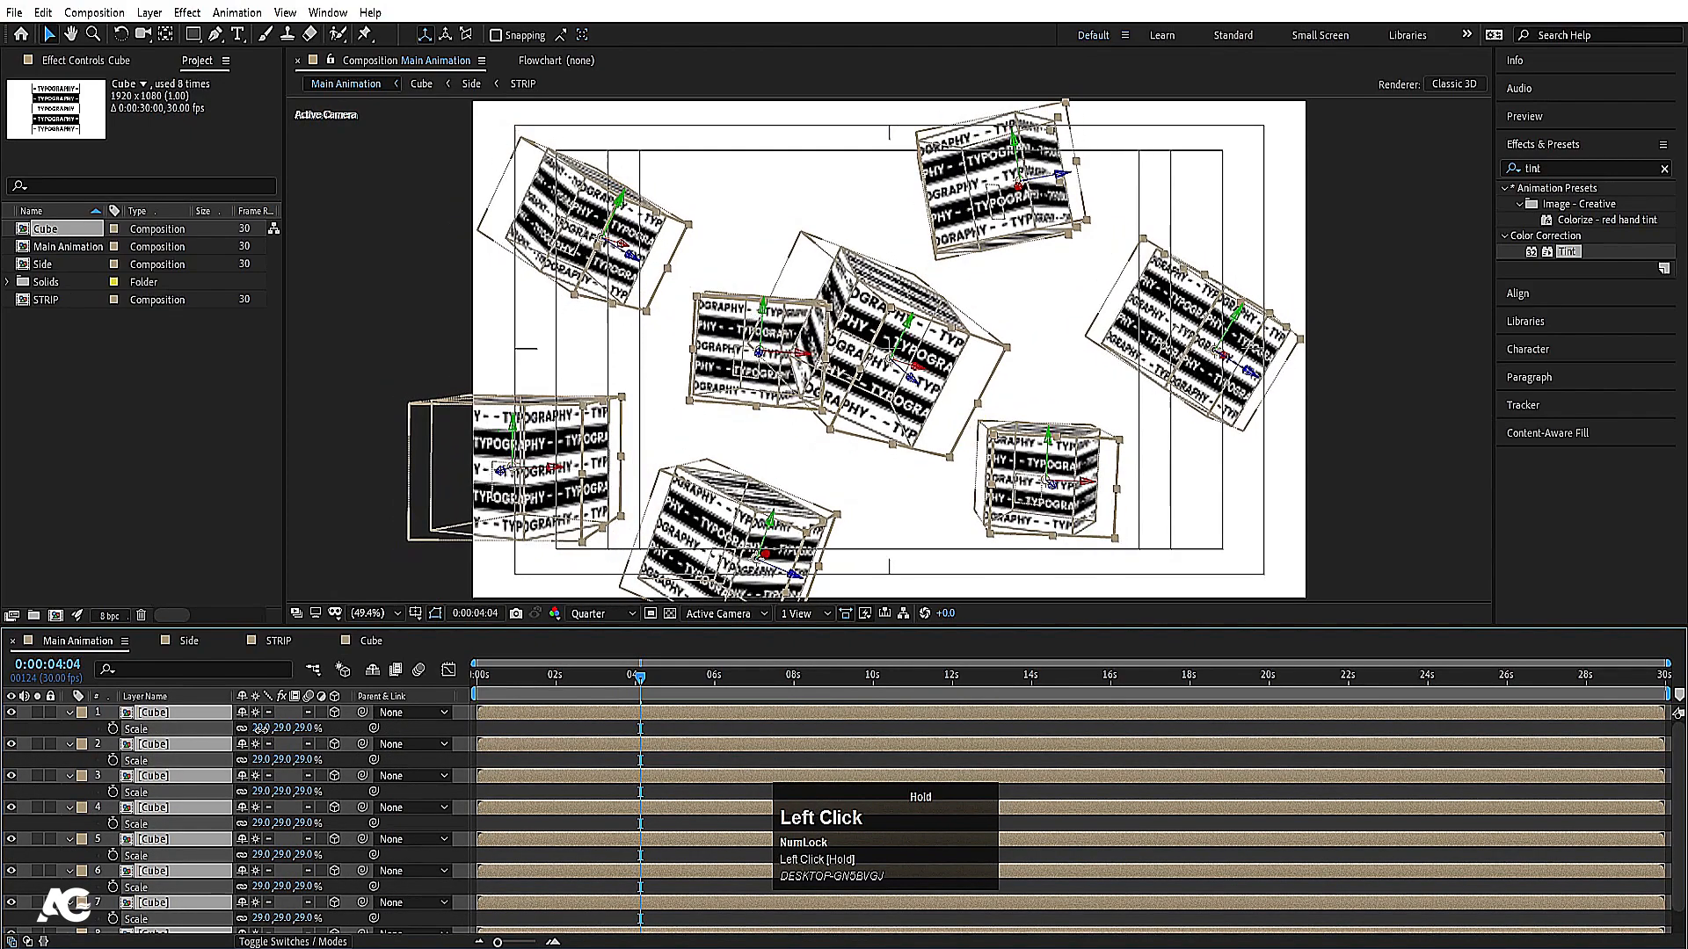
left_click(554, 728)
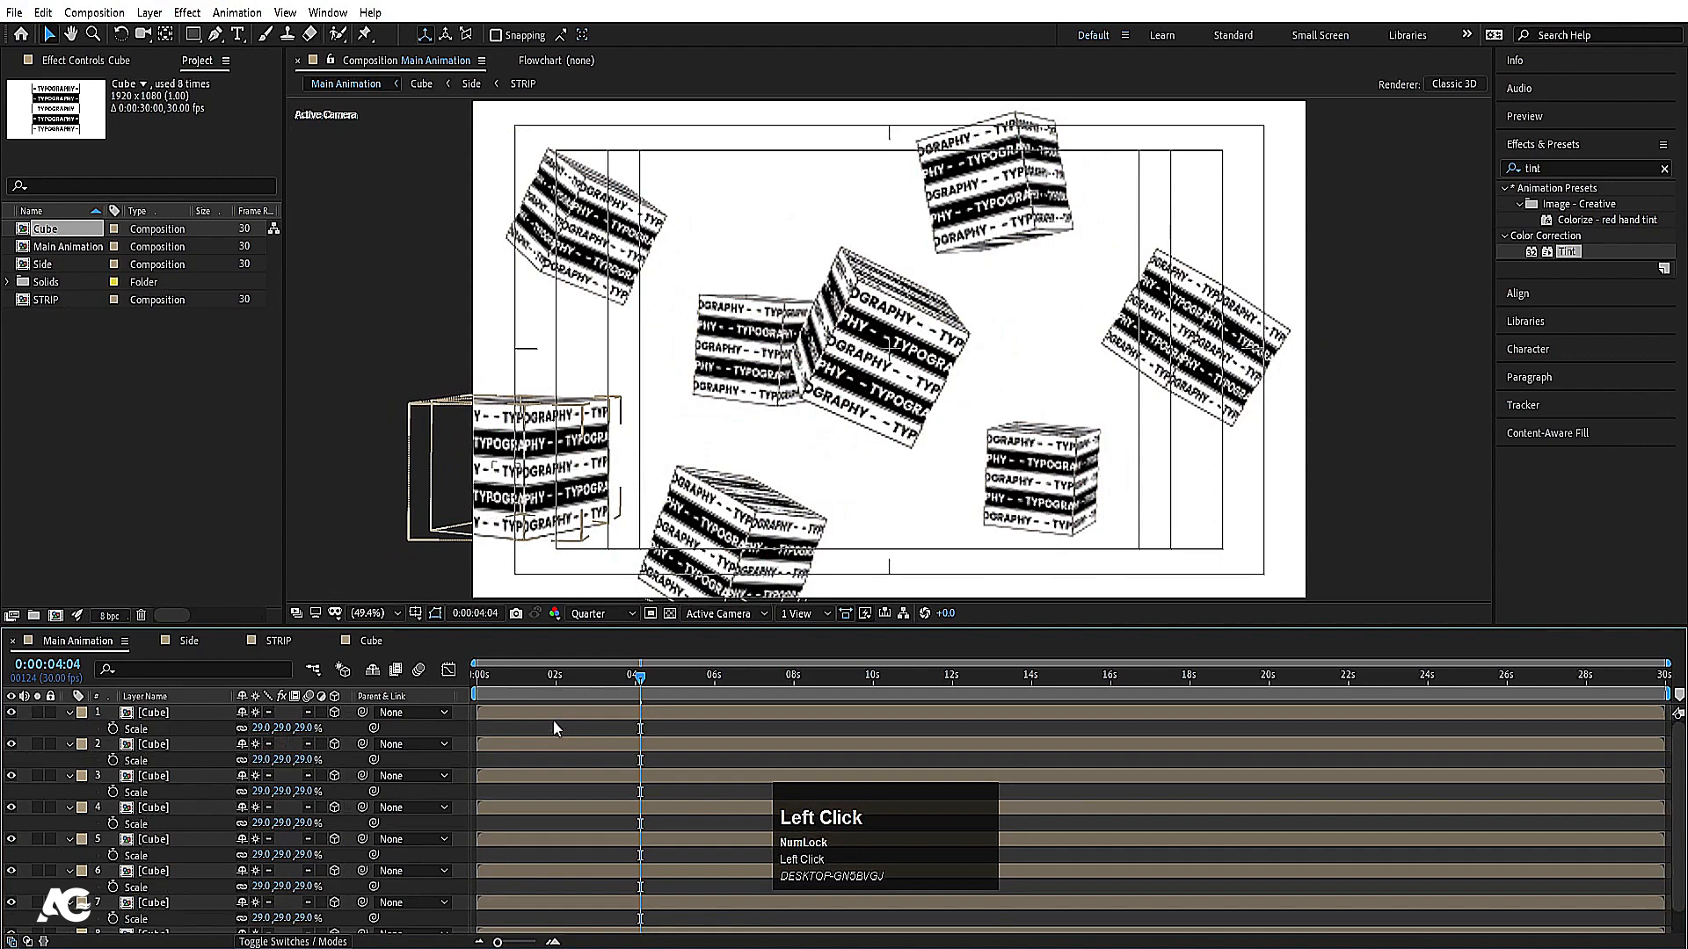
Step: Shift the far-right cube toward the frame's right edge and the large center cube slightly to the right
left_click(1228, 365)
left_click_drag(1243, 351, 1284, 334)
left_click(922, 405)
left_click_drag(923, 409, 977, 404)
Step: Switch the composition to the Top view and move the layer 5 cube farther back in depth
left_click(719, 614)
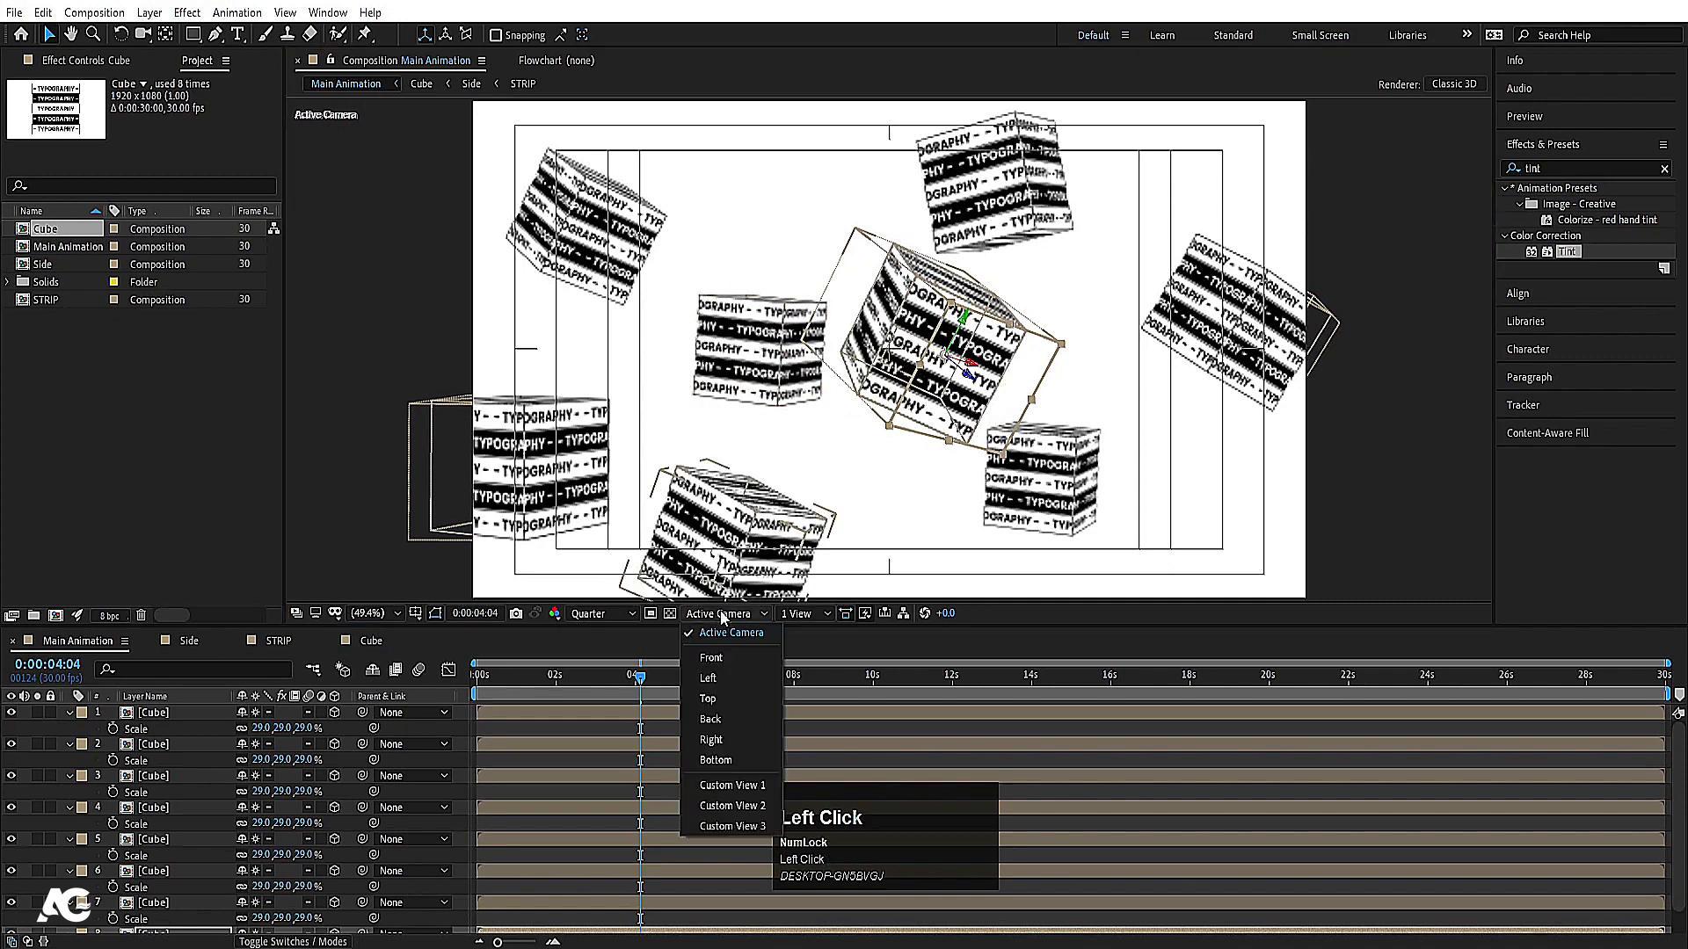
left_click(728, 698)
left_click(805, 180)
scroll(829, 331, "down", 2)
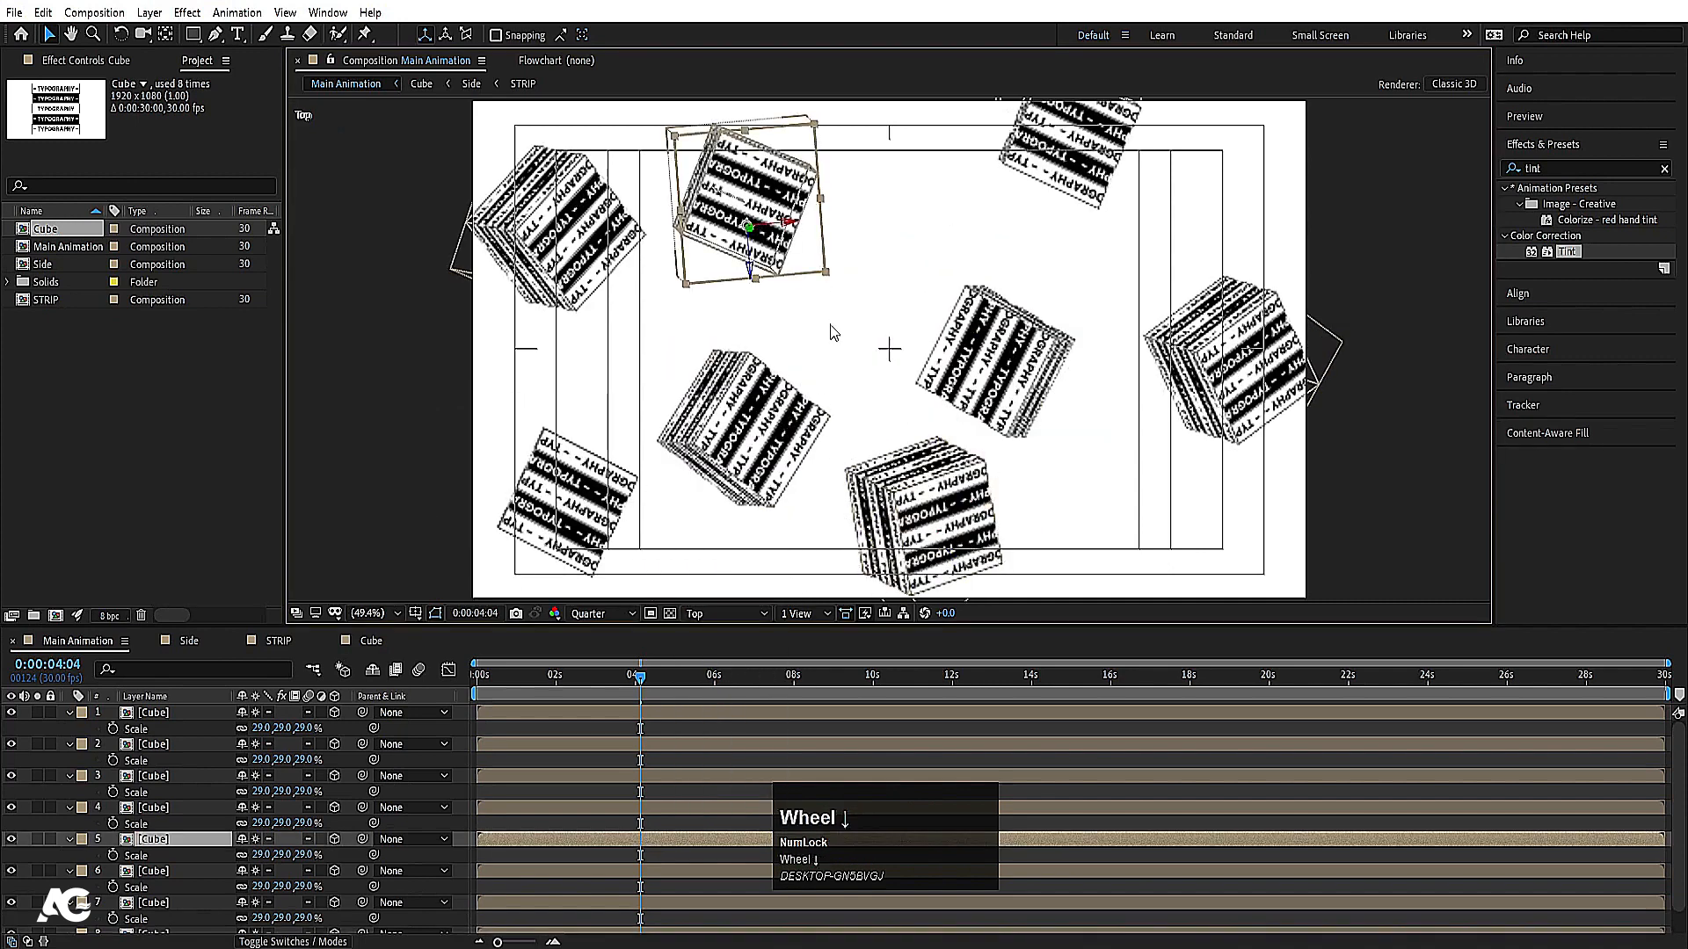
left_click_drag(831, 299, 842, 261)
left_click(524, 298)
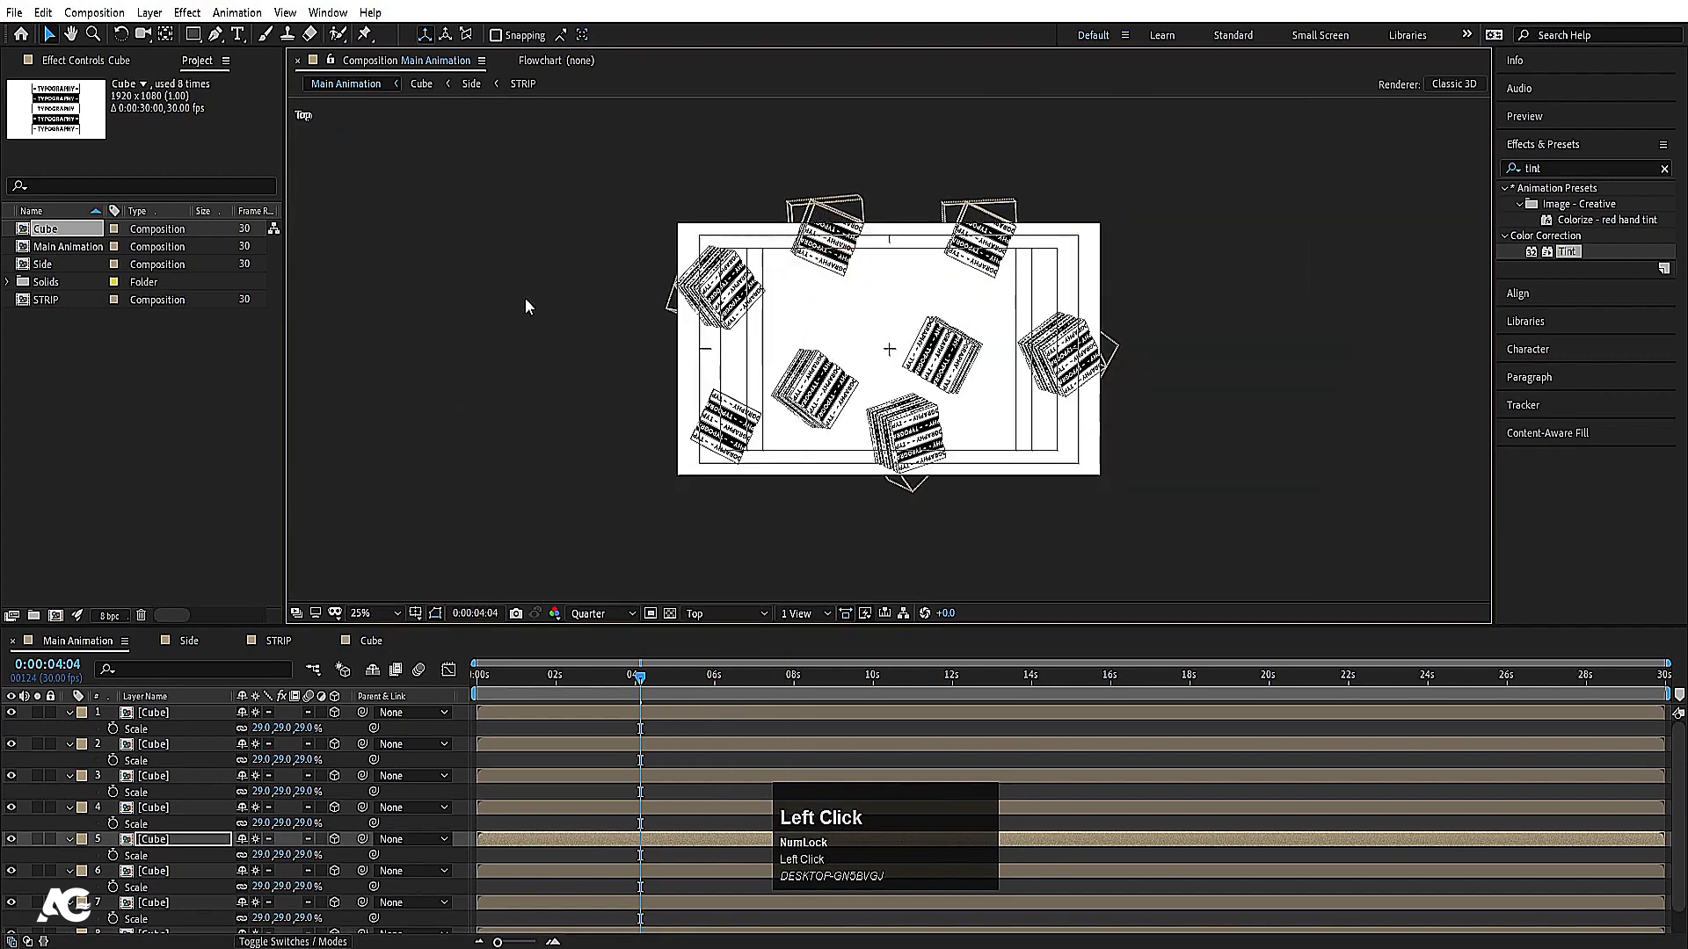
Step: Preview the rotation from the start in the Top view and review the cubes' keyframes and Position values
key("u")
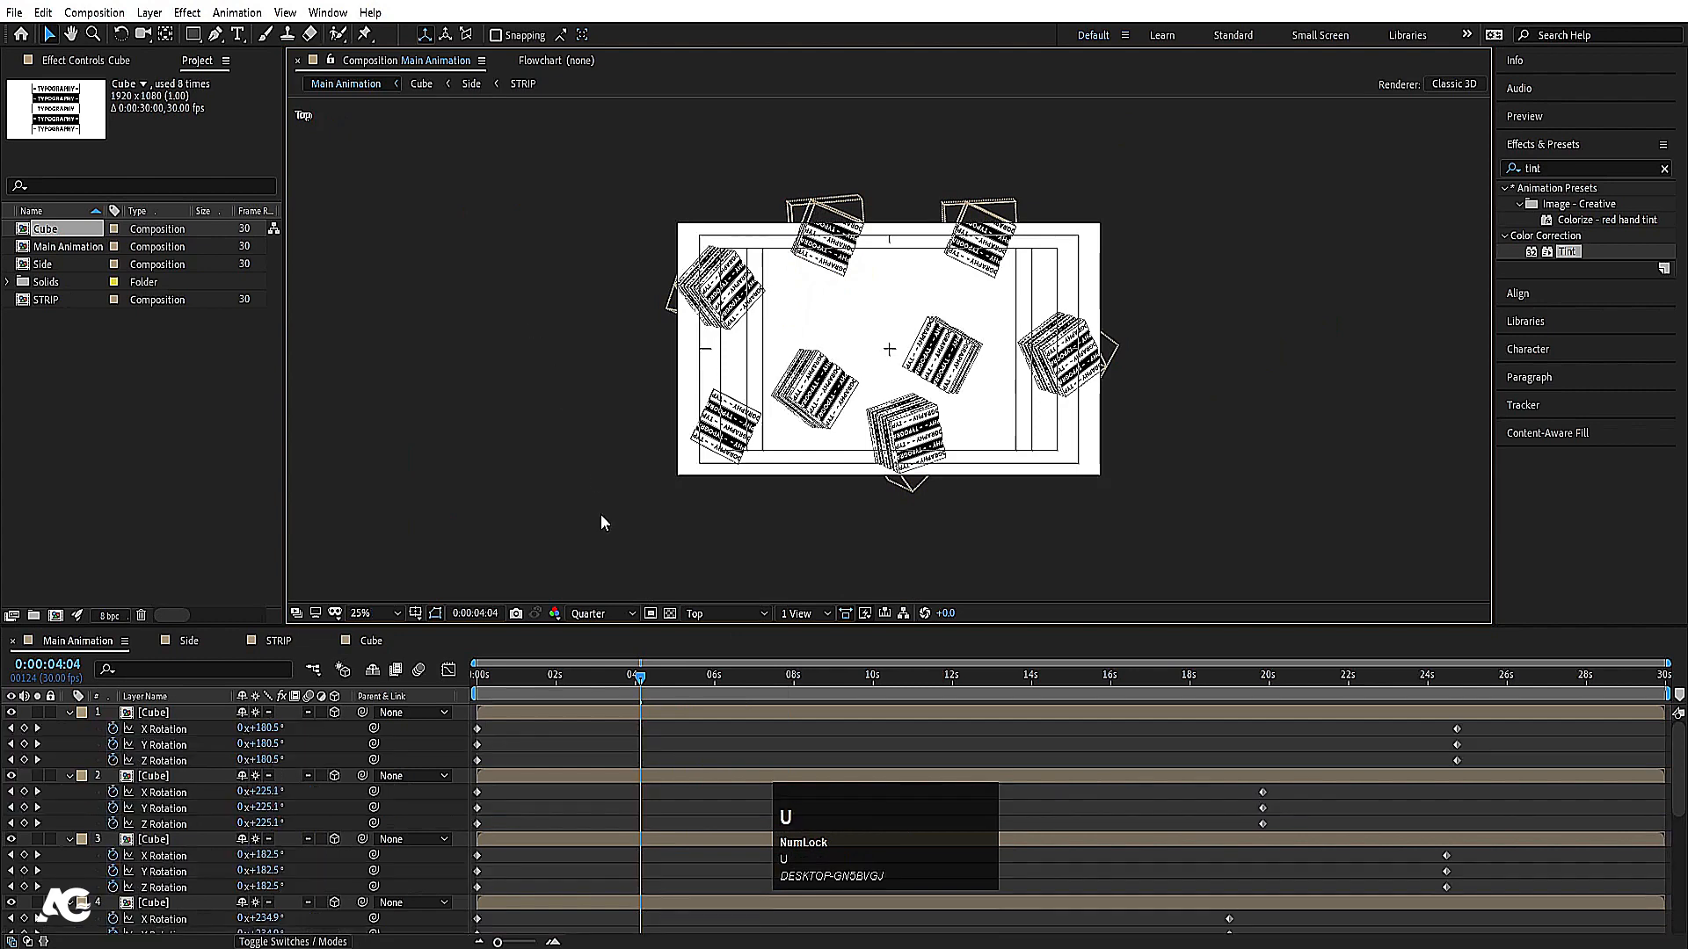
key("u")
left_click_drag(539, 671, 343, 670)
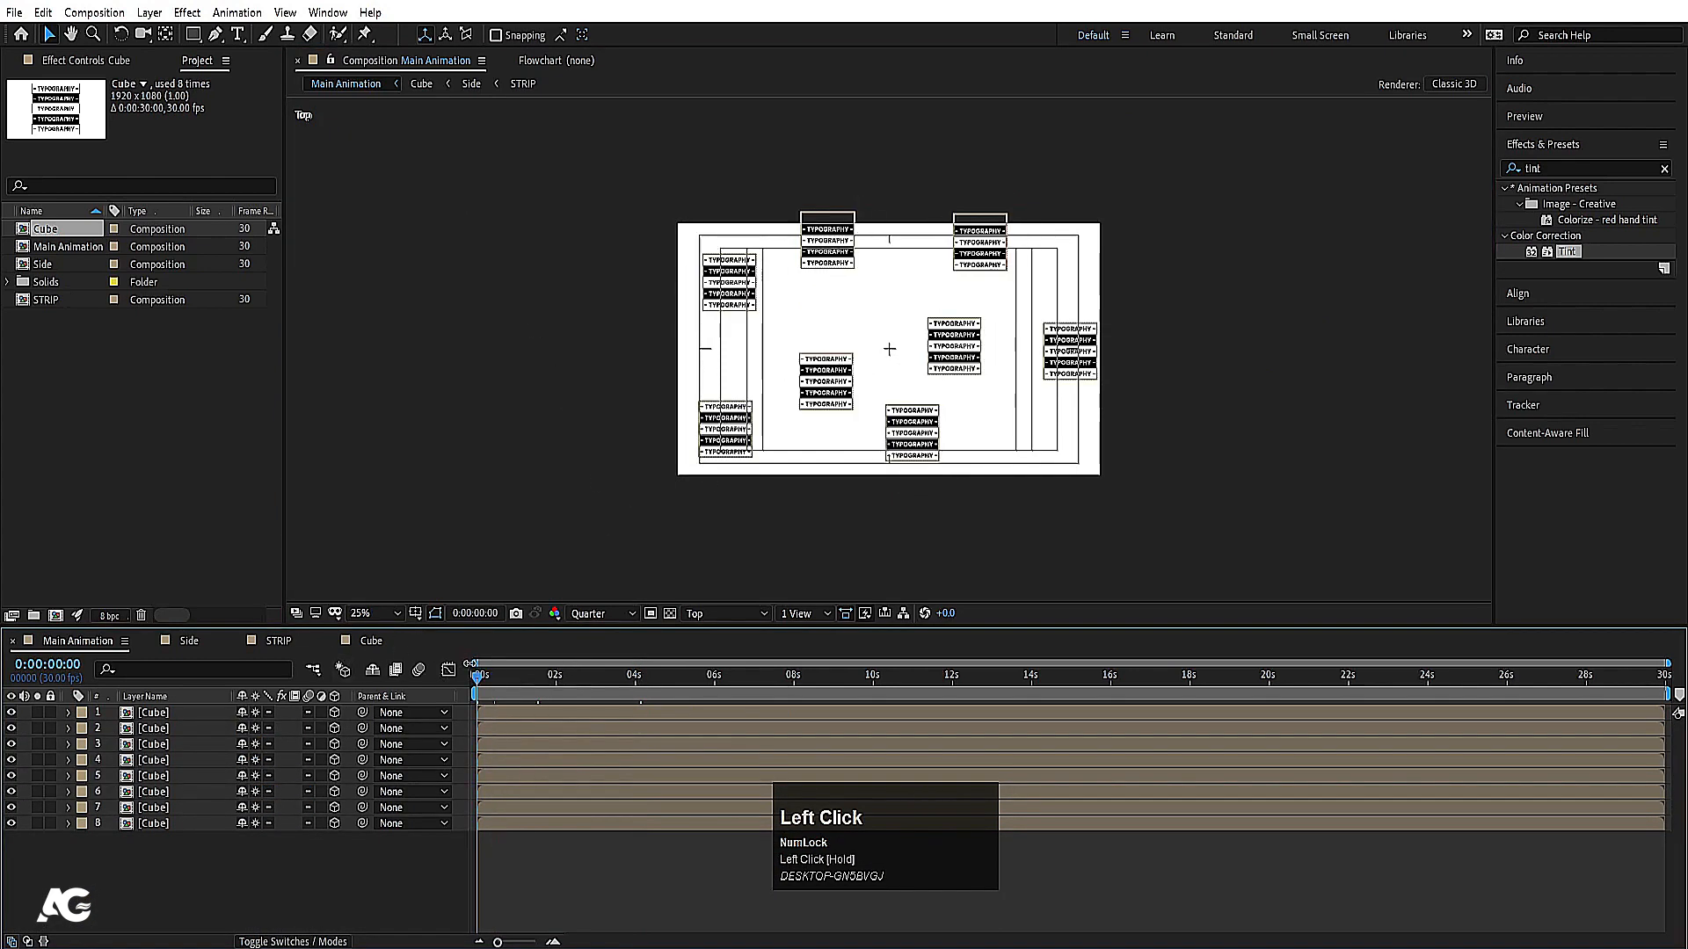
key("space")
key("p")
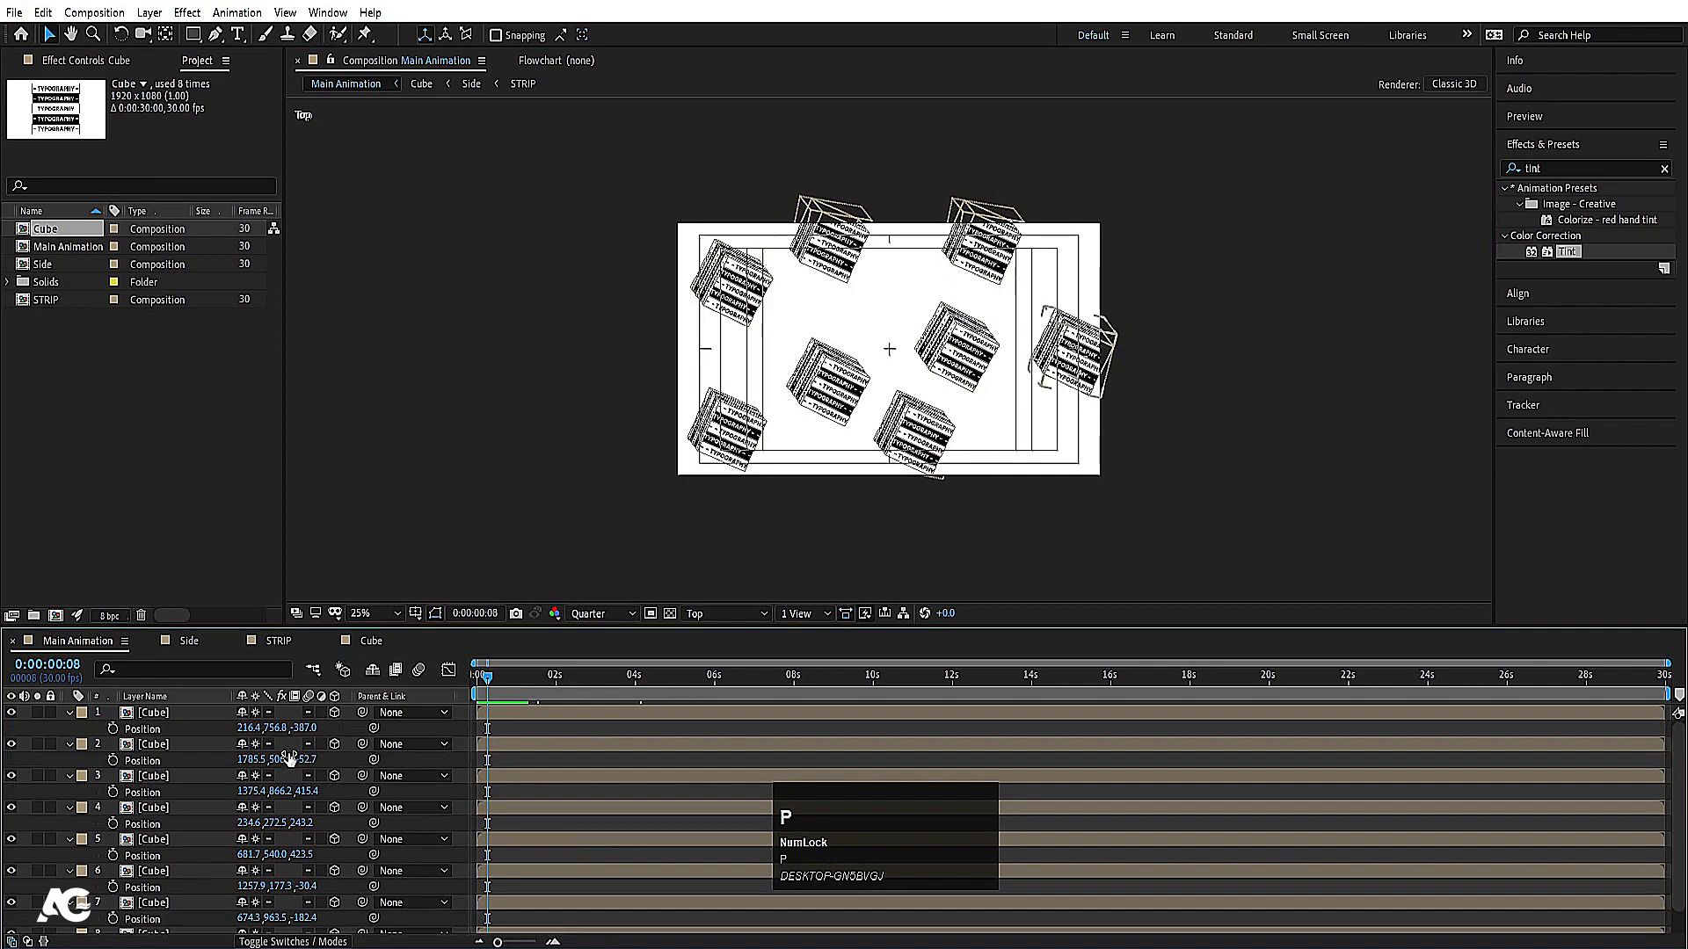
left_click(466, 672)
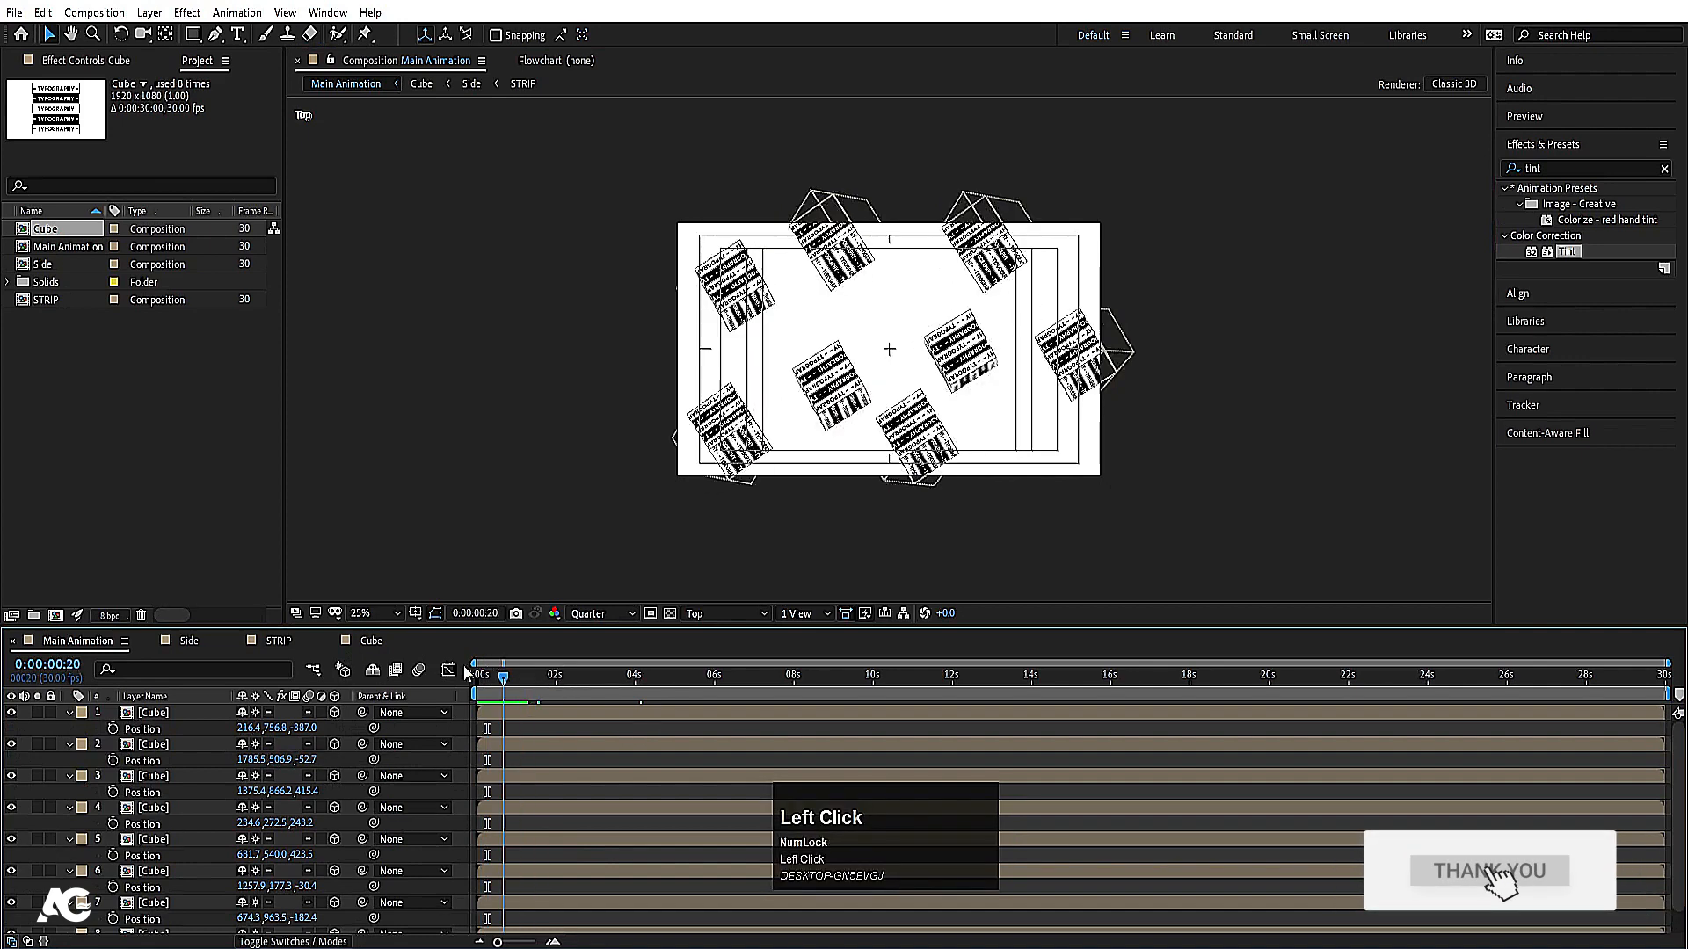
left_click_drag(466, 672, 465, 727)
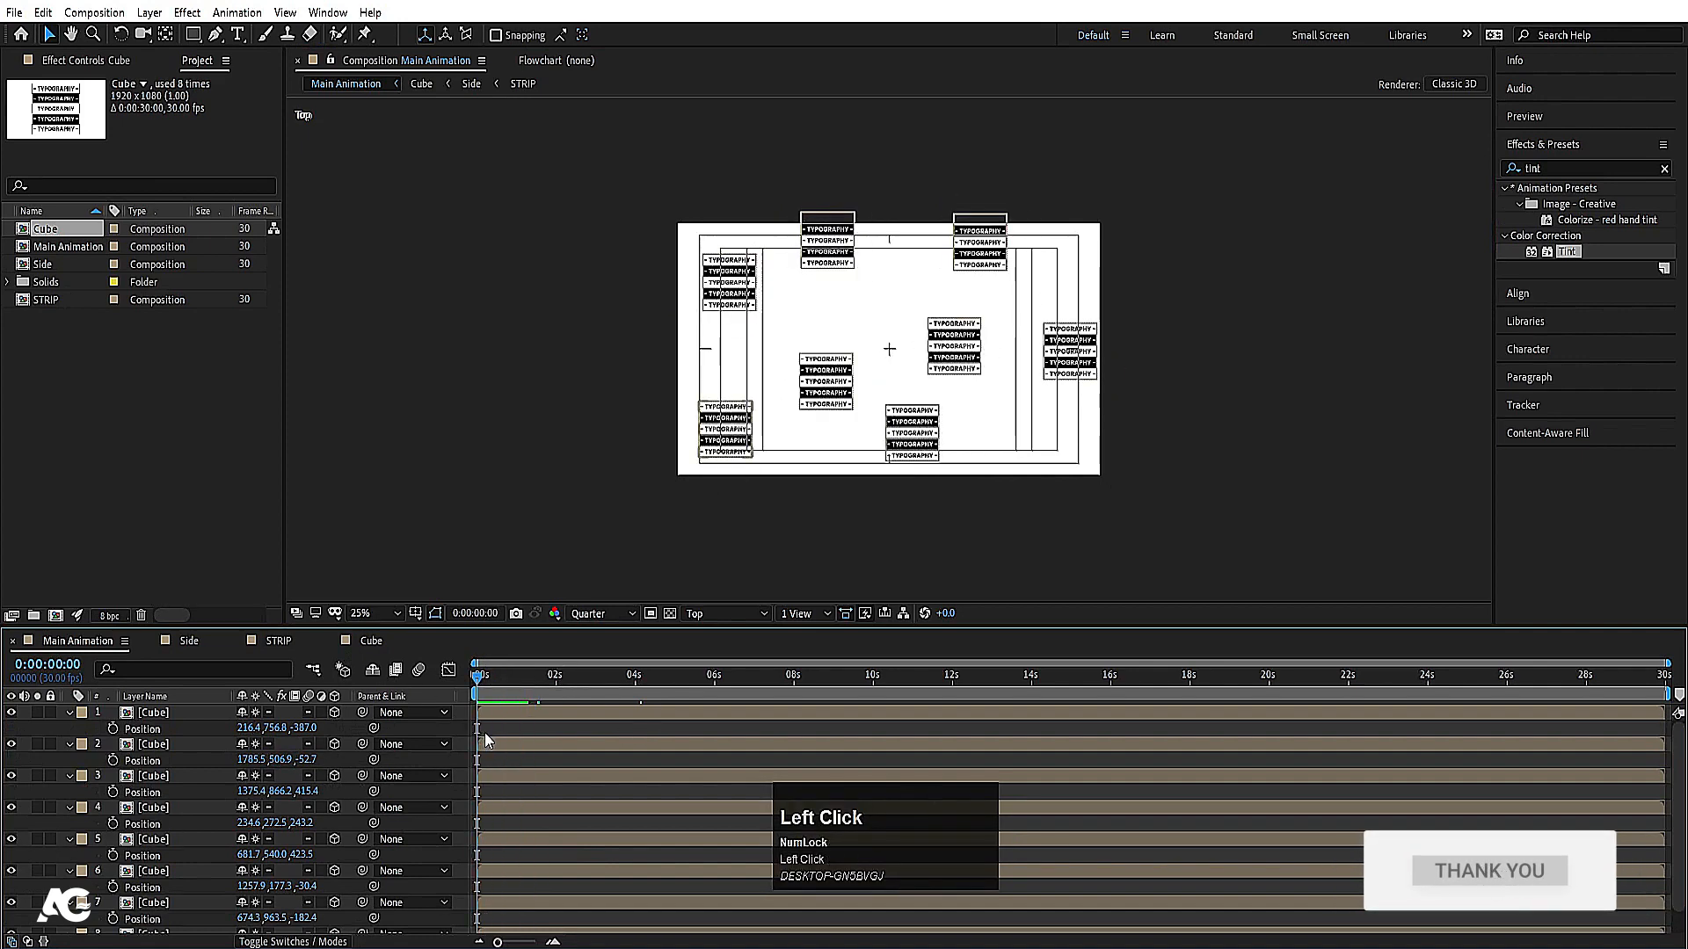
key("u")
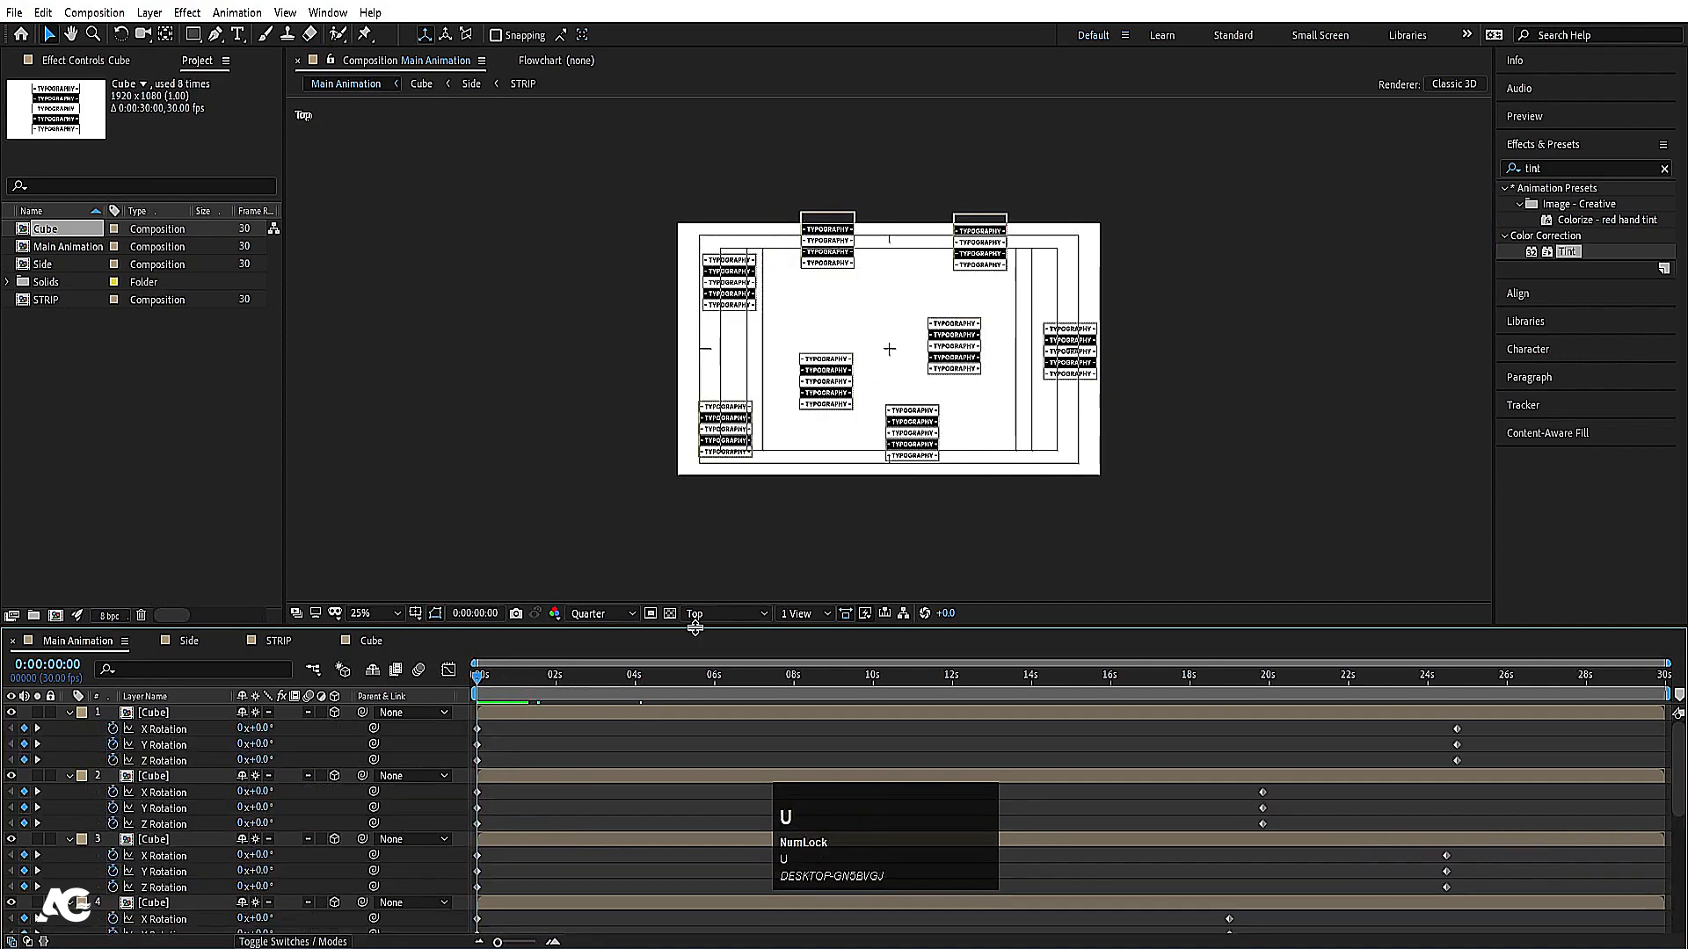
key("u")
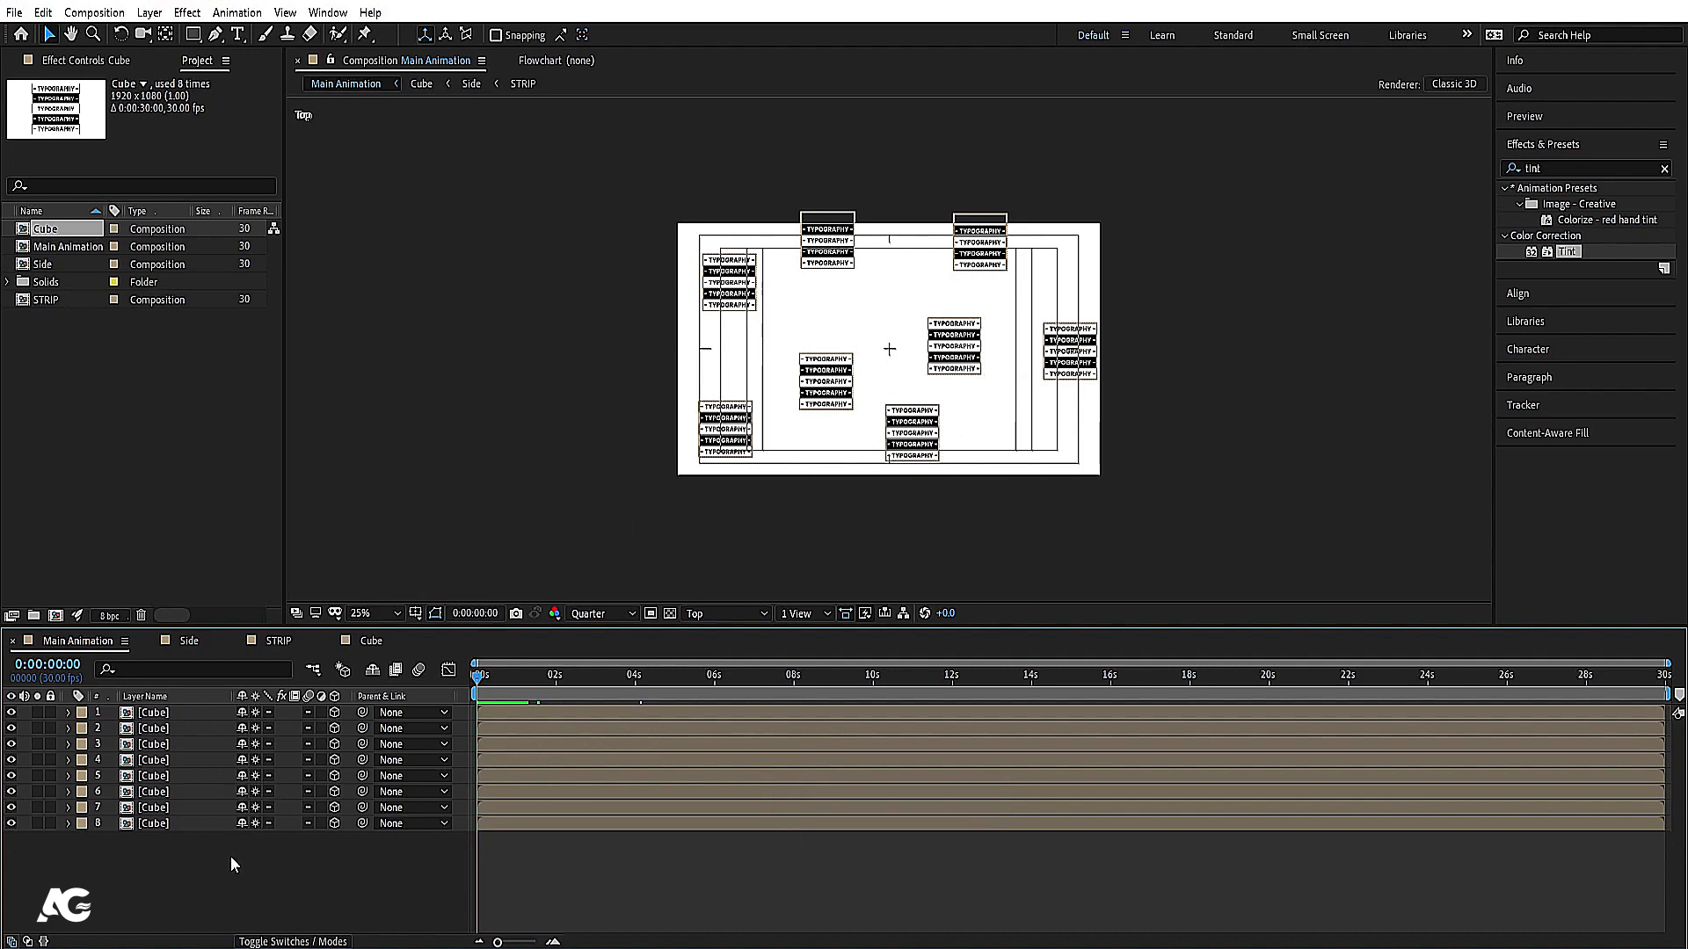
Step: Duplicate all eight cube layers and move the copies about one frame width to the right along the X axis
key("ctrl+a")
key("ctrl+d")
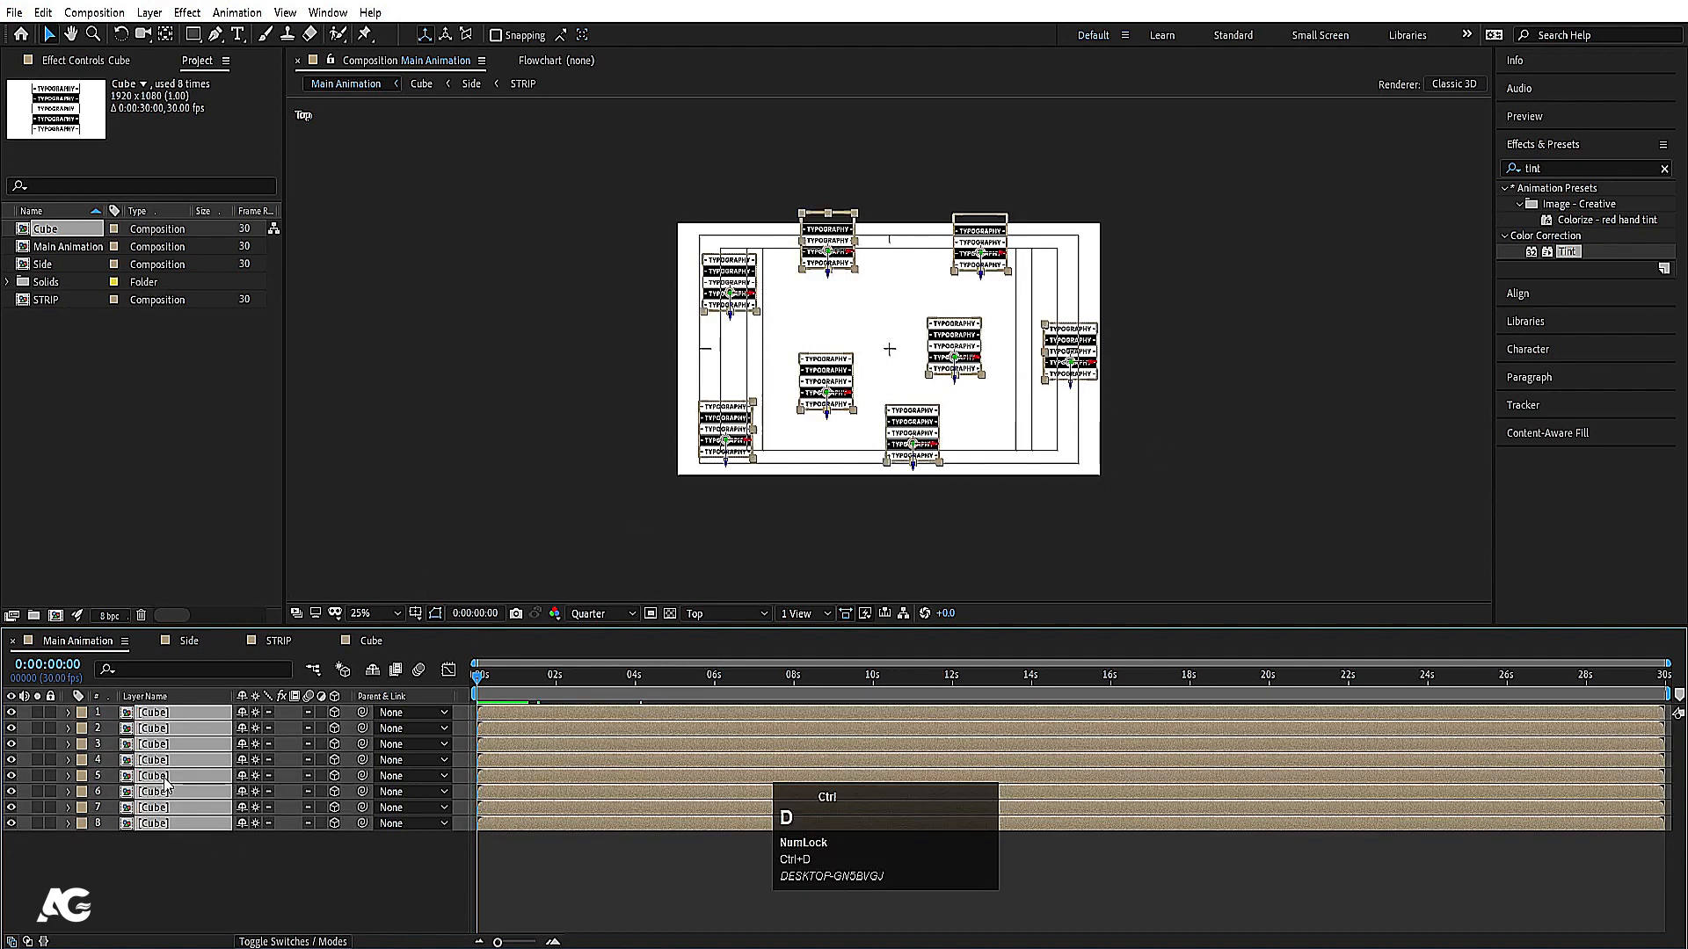
left_click_drag(169, 749, 161, 729)
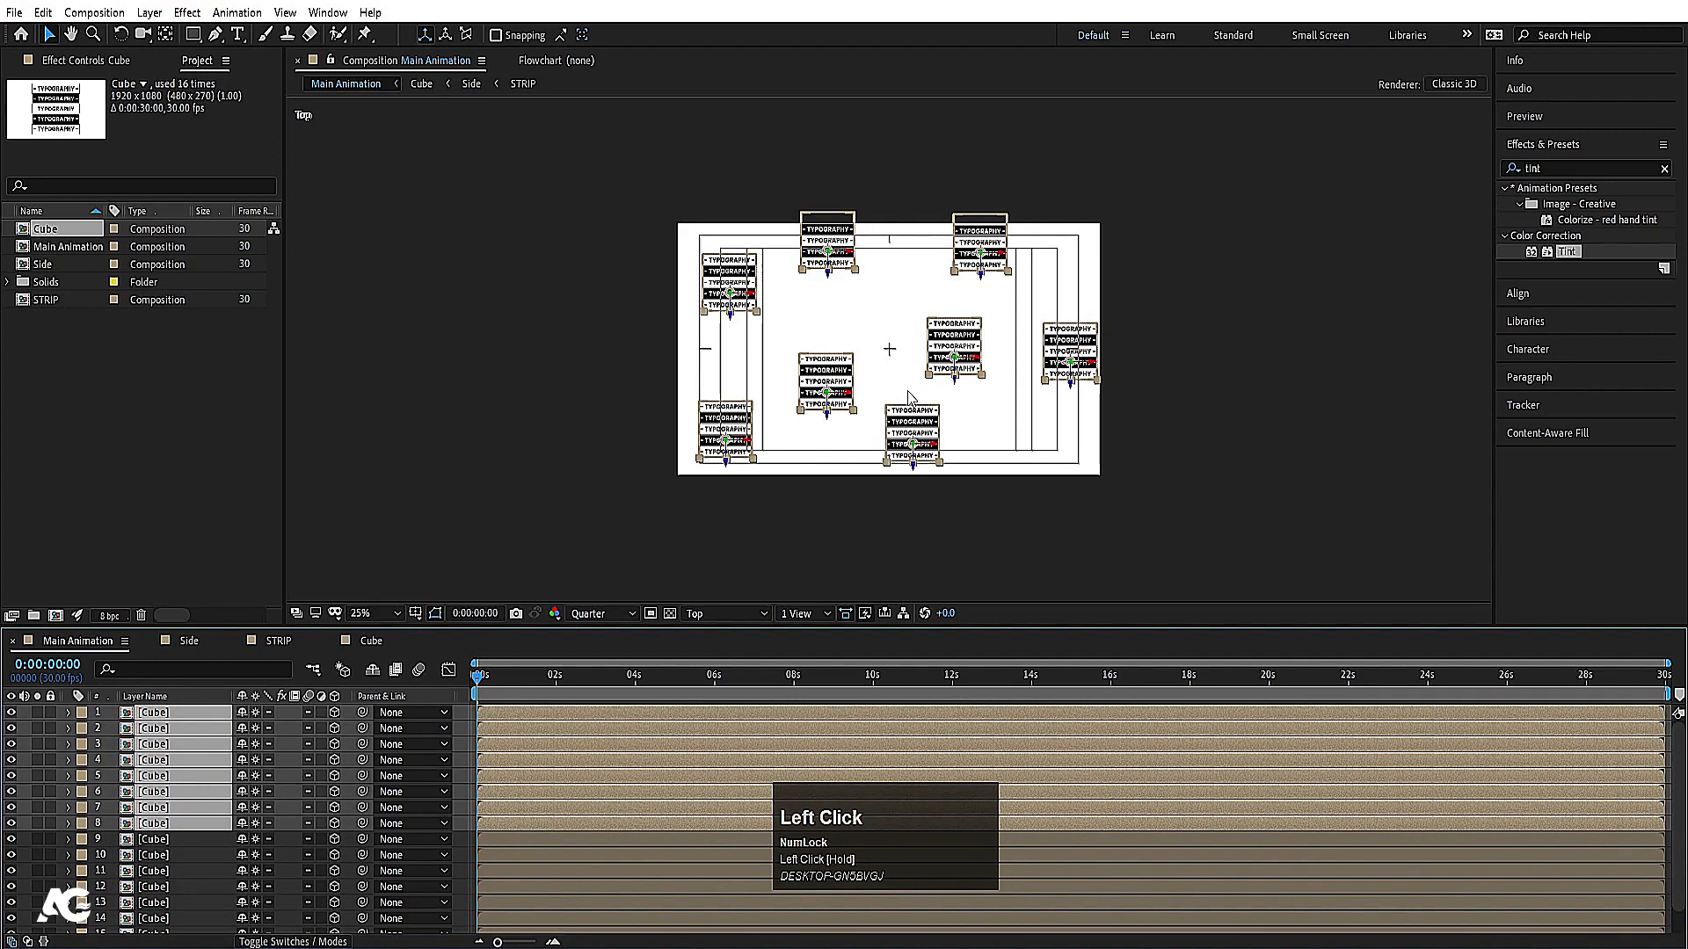
left_click_drag(896, 412, 1274, 415)
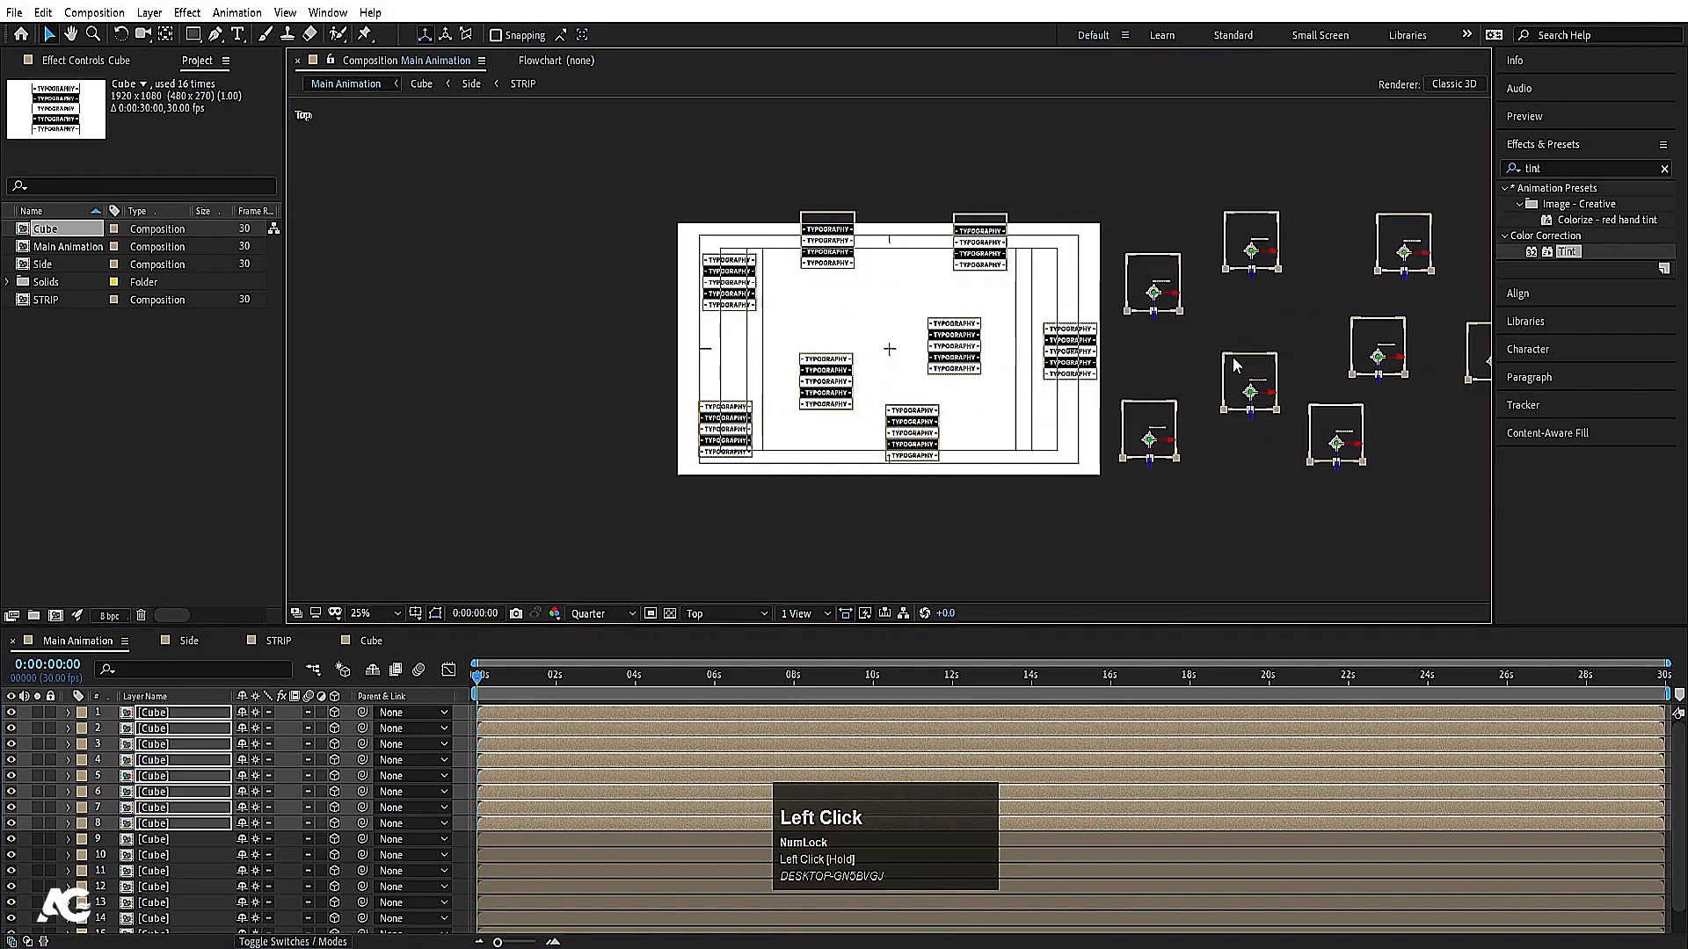
left_click_drag(1294, 332, 1294, 332)
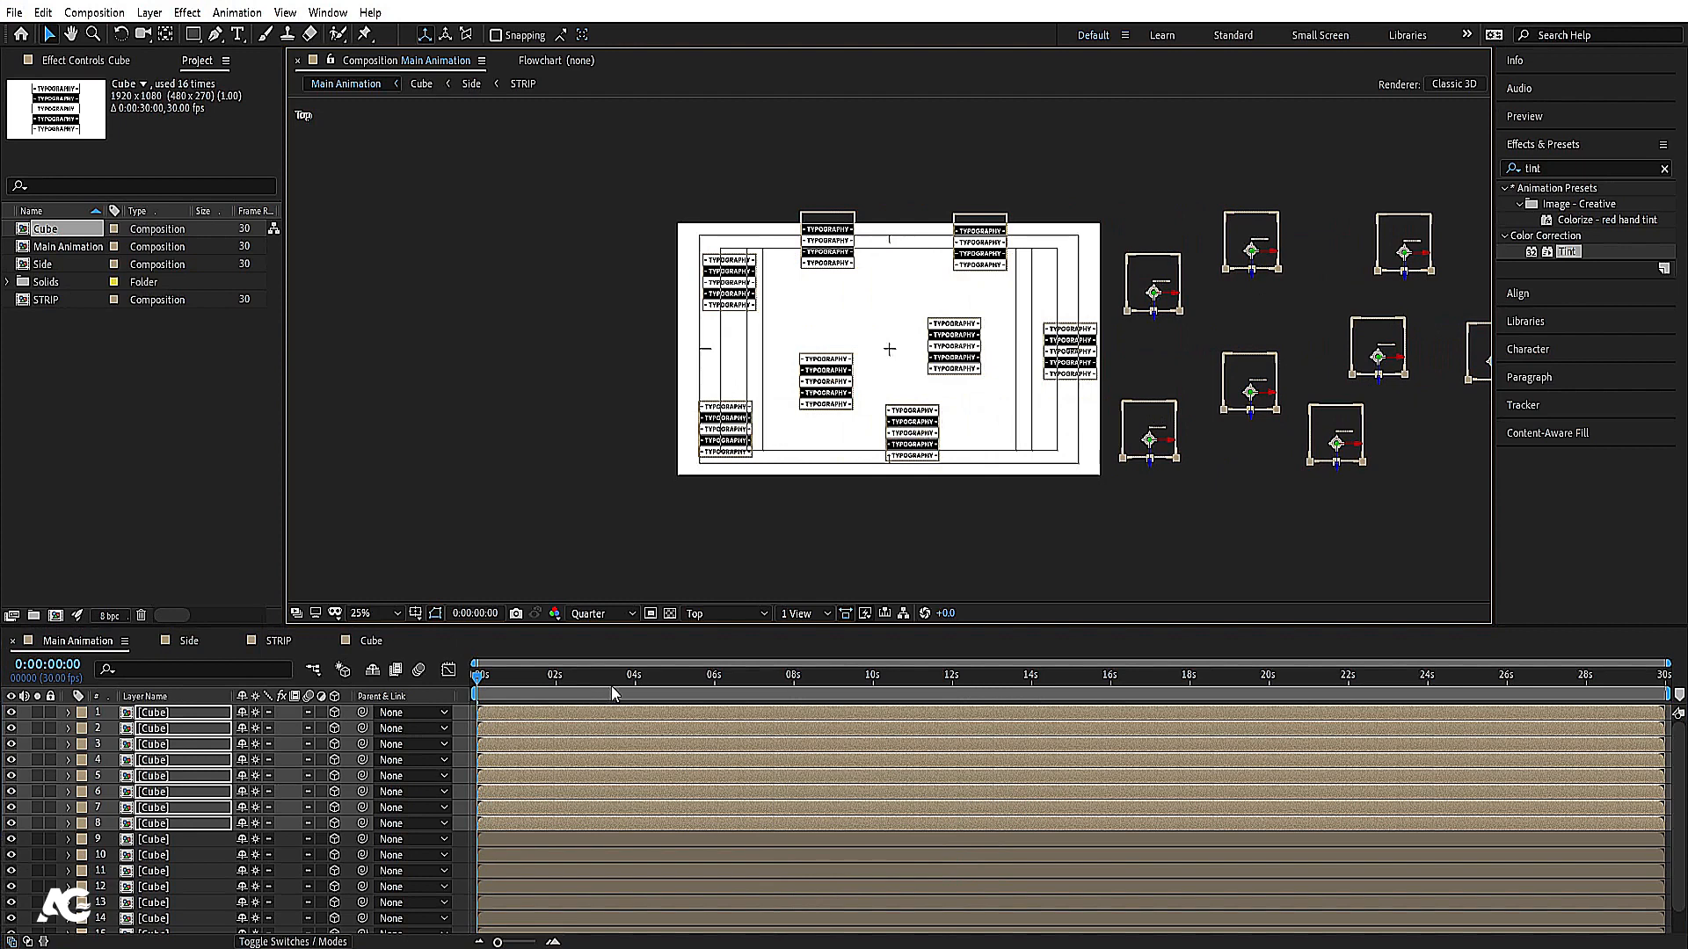
Step: Return the composition to the Active Camera view and preview the animation from the start
left_click(698, 613)
left_click(728, 633)
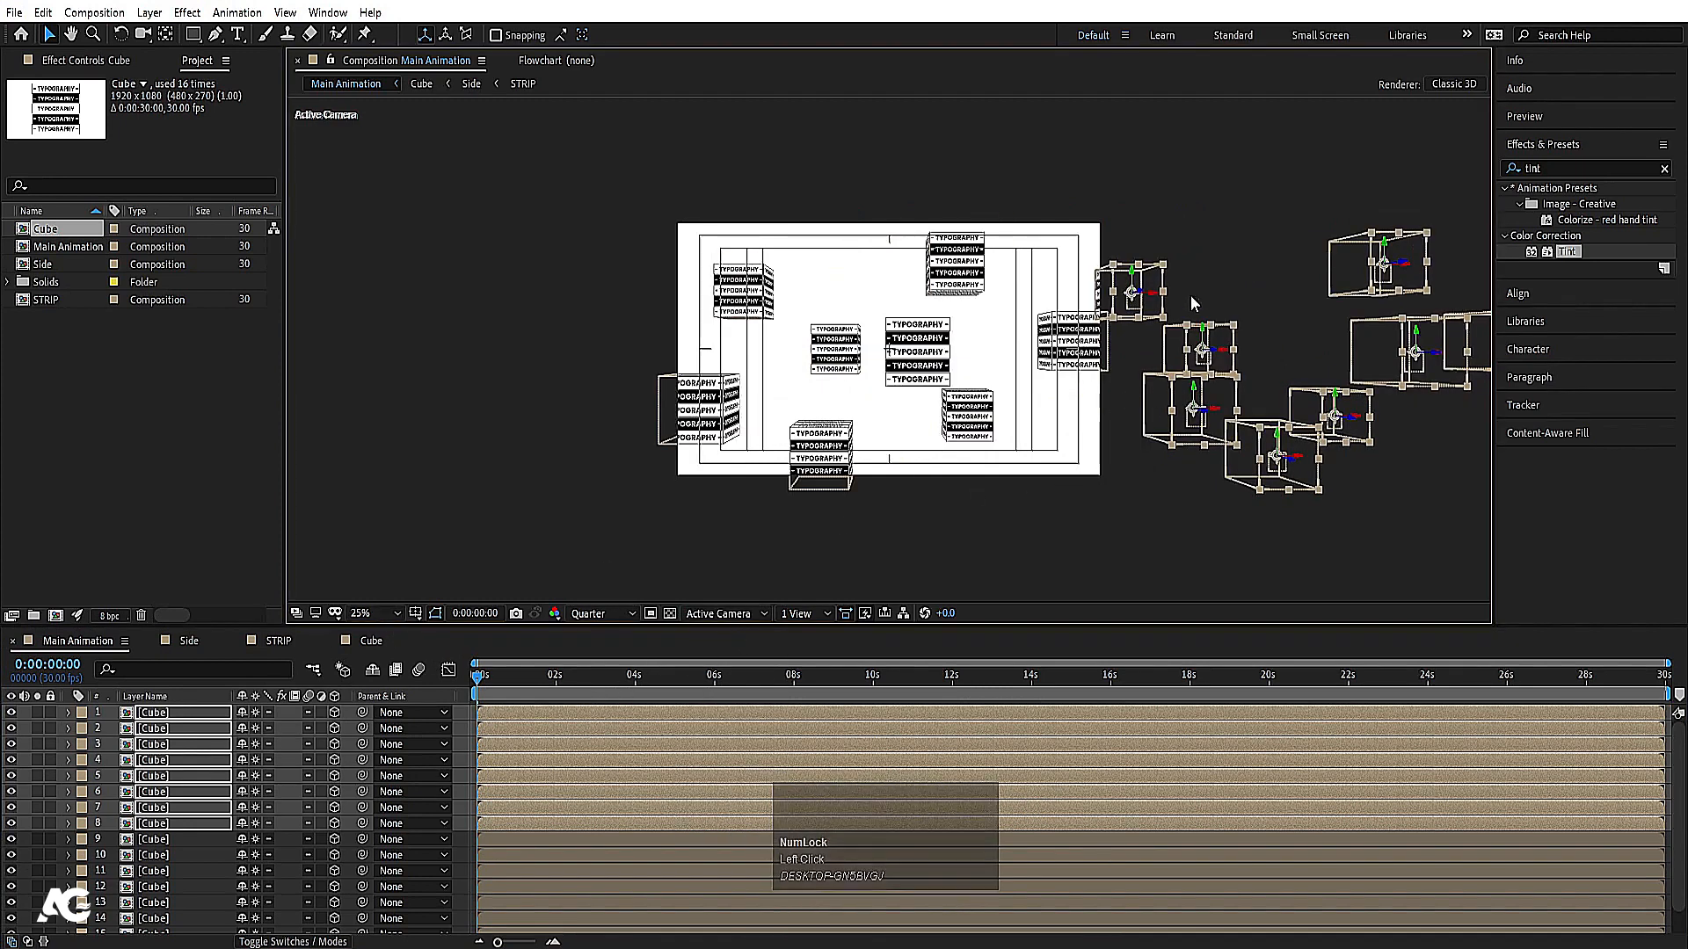
left_click(465, 720)
key("space")
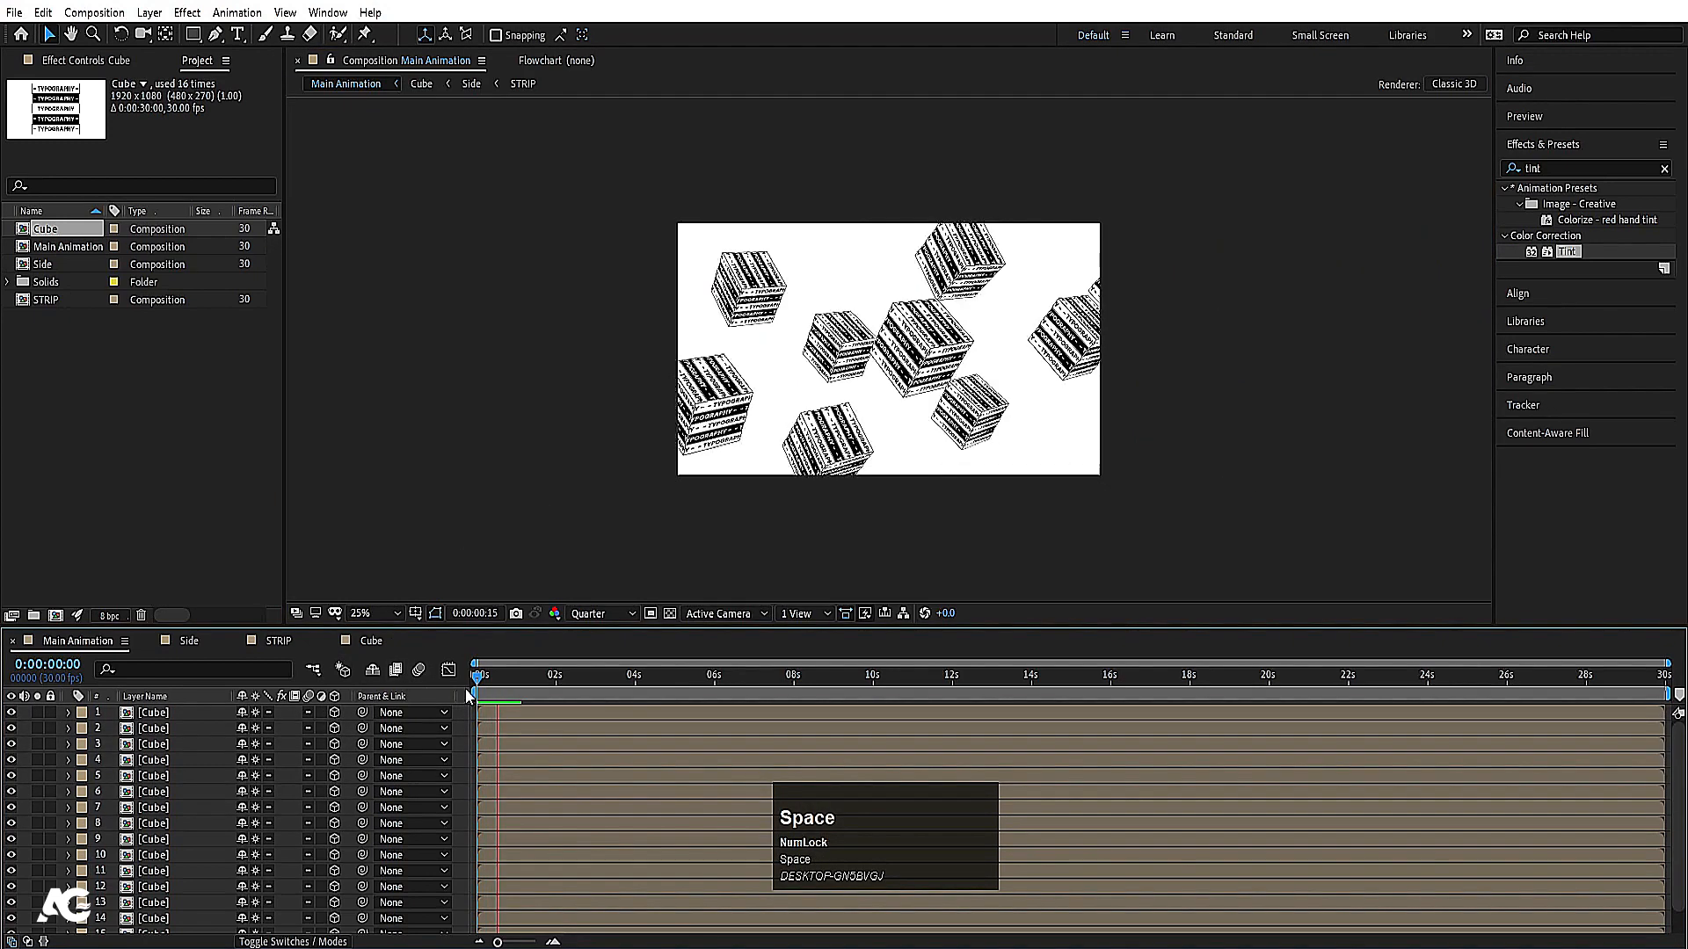
left_click(414, 678)
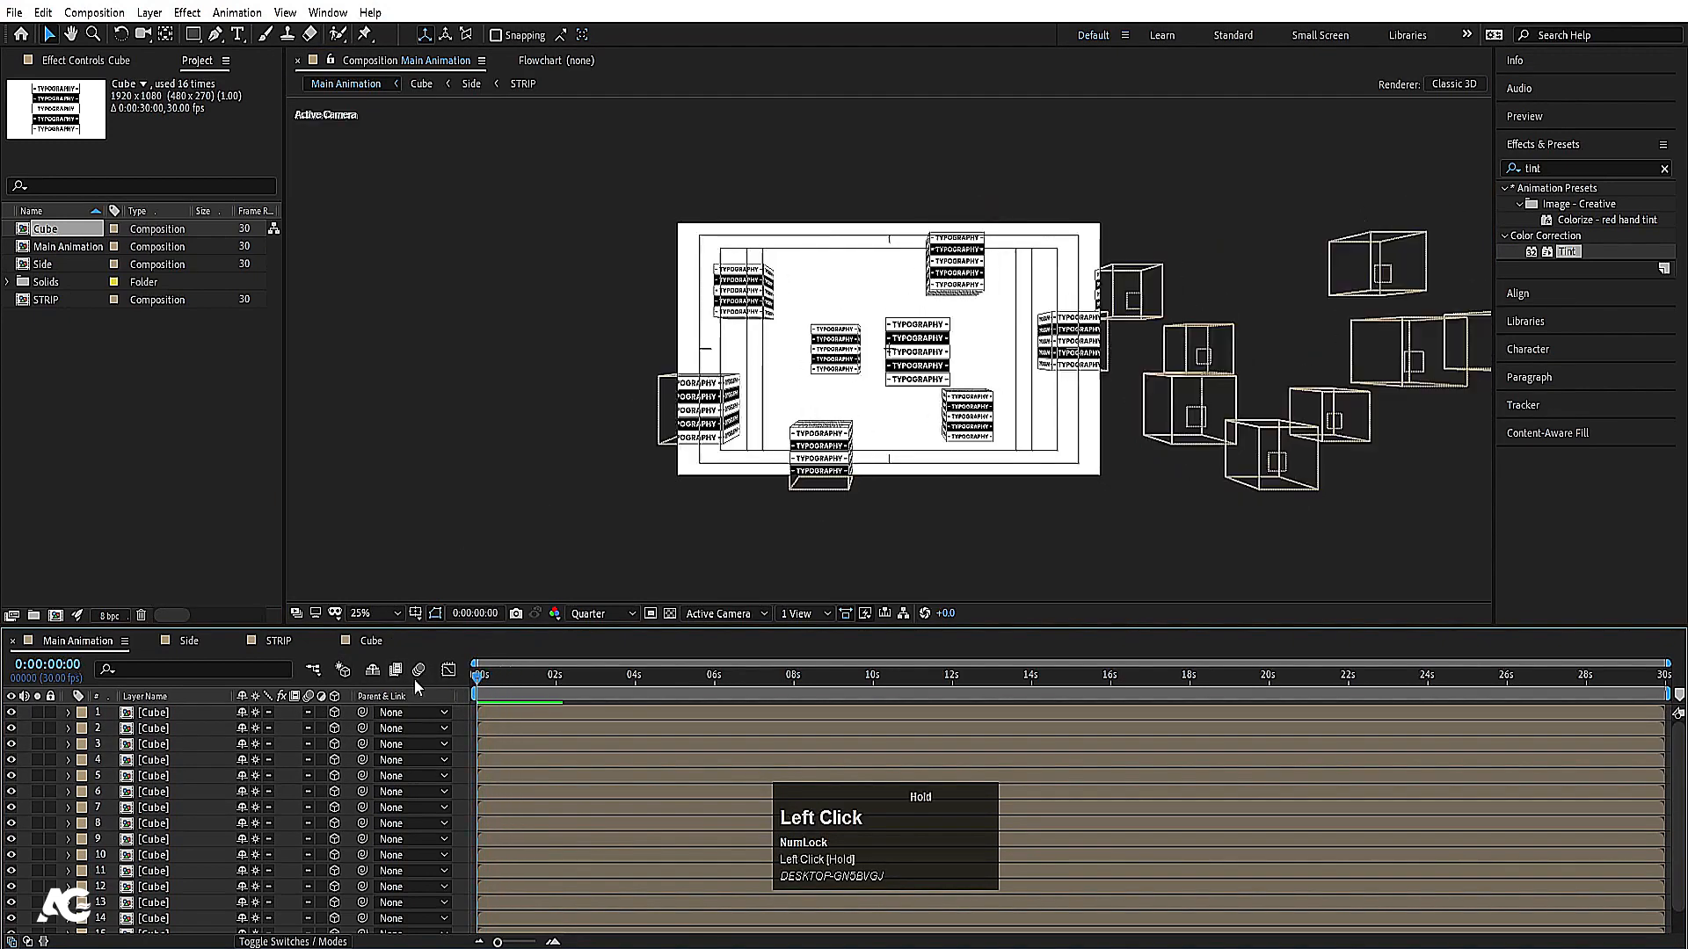
Step: Add a two-node camera with the 50mm preset to the Main Animation composition
right_click(459, 709)
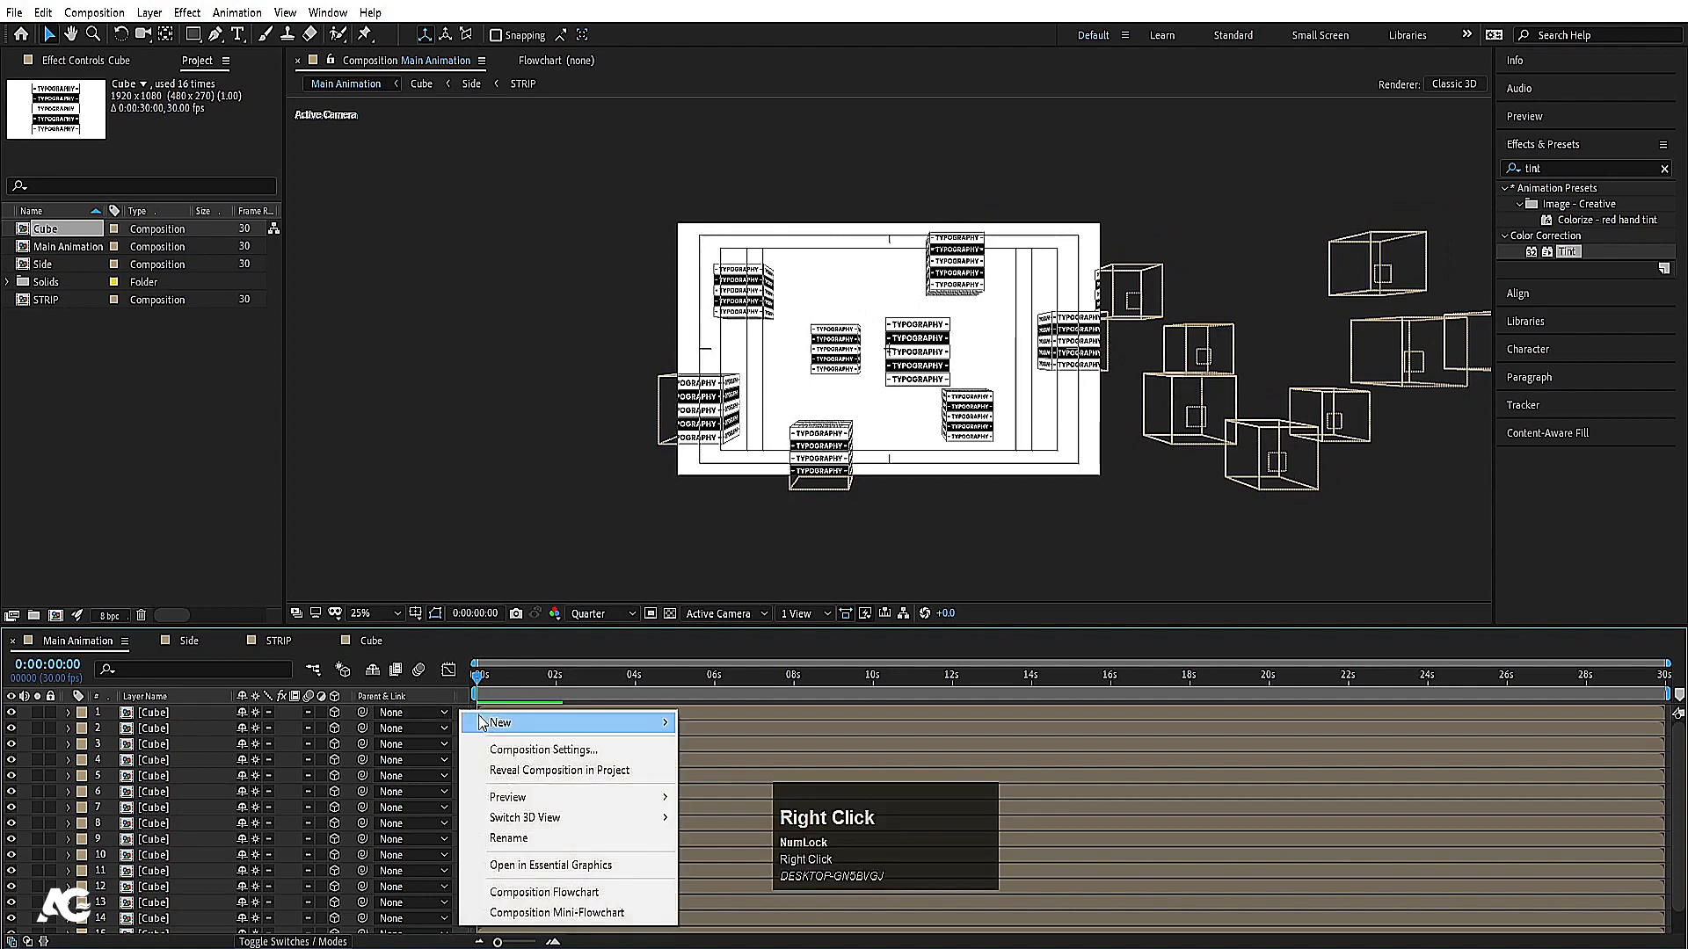
mouse_move(485, 724)
left_click(752, 809)
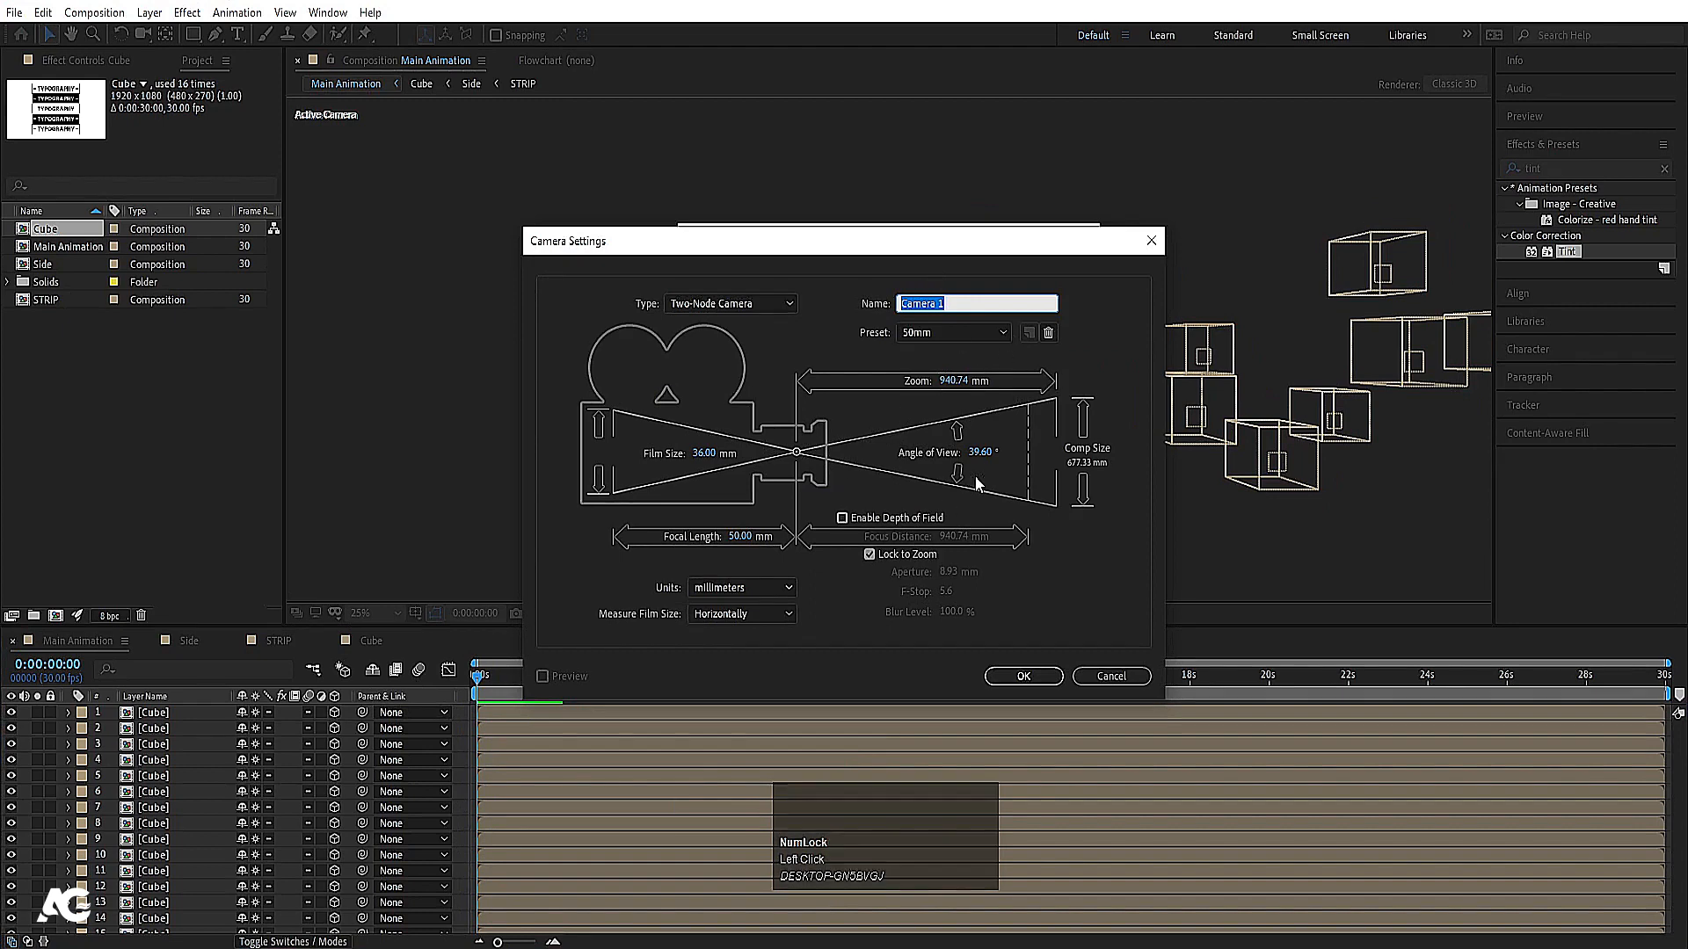
left_click(1021, 676)
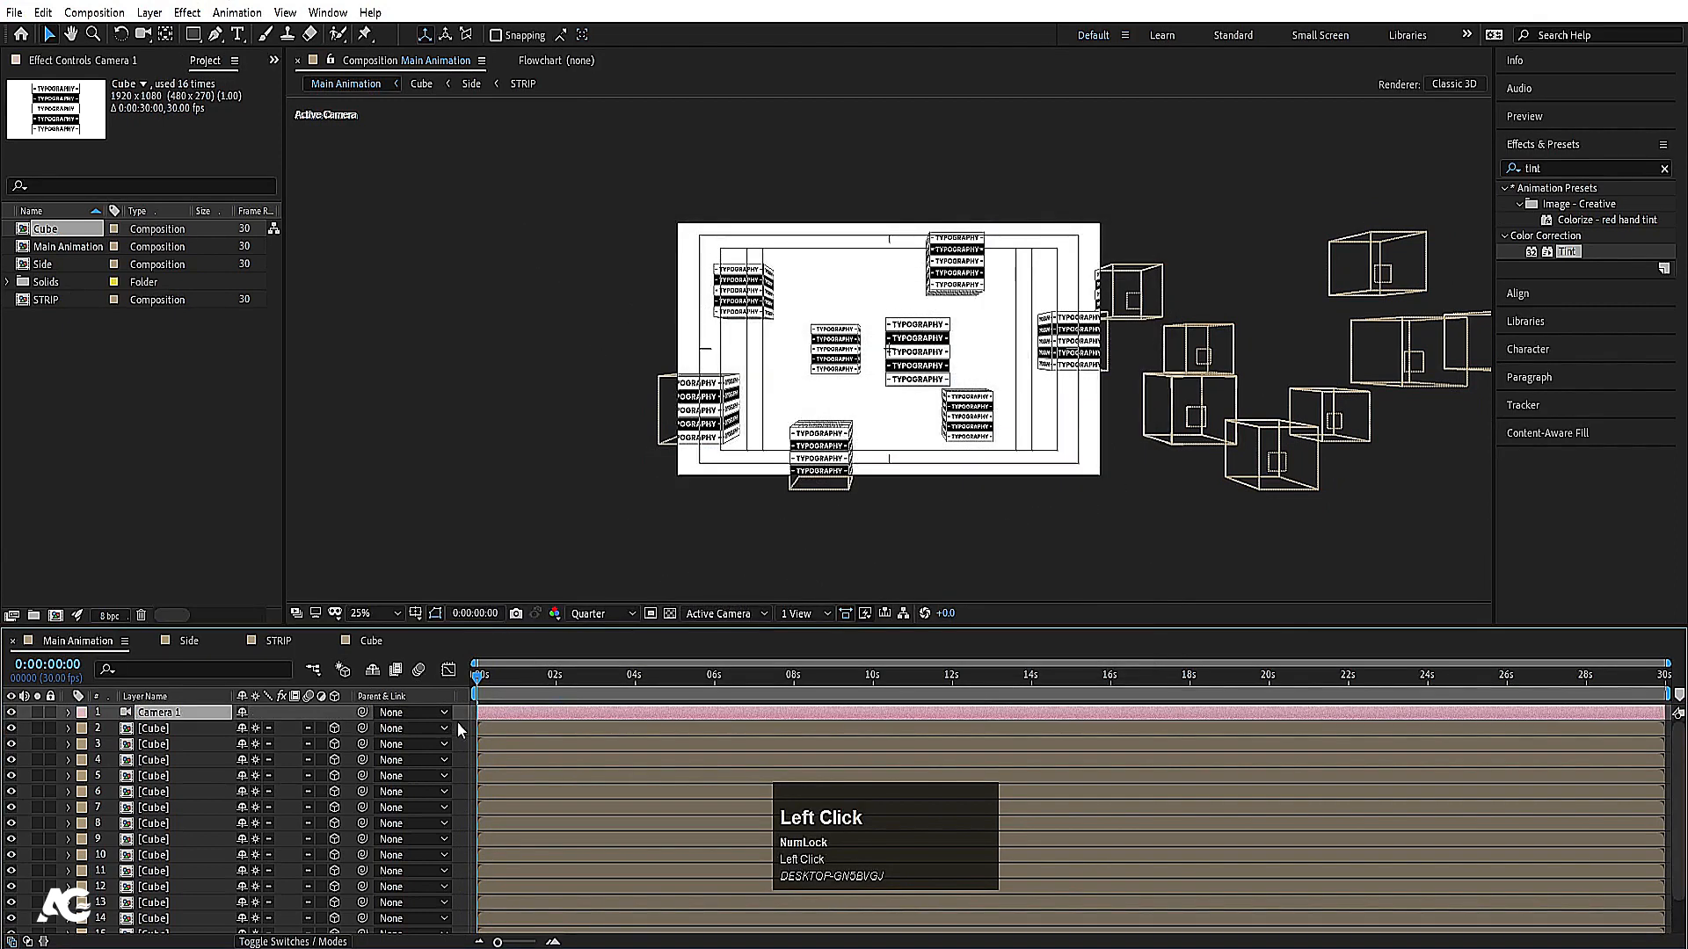
Step: Add a null object above the camera layer
right_click(458, 724)
mouse_move(528, 735)
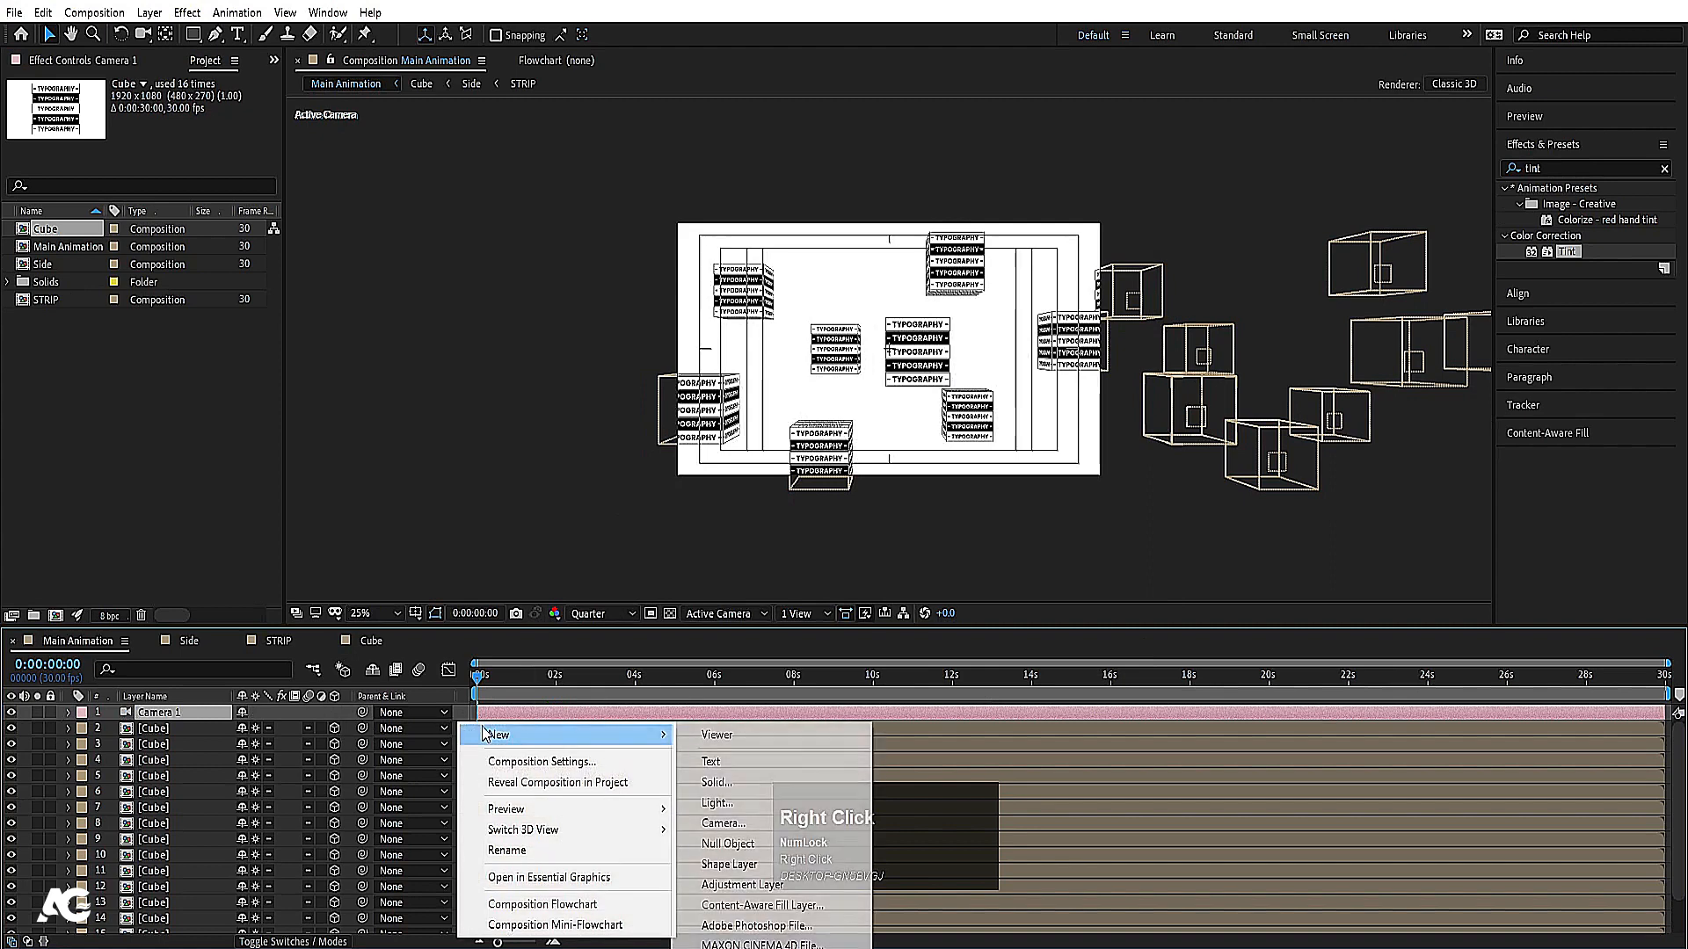
left_click(777, 841)
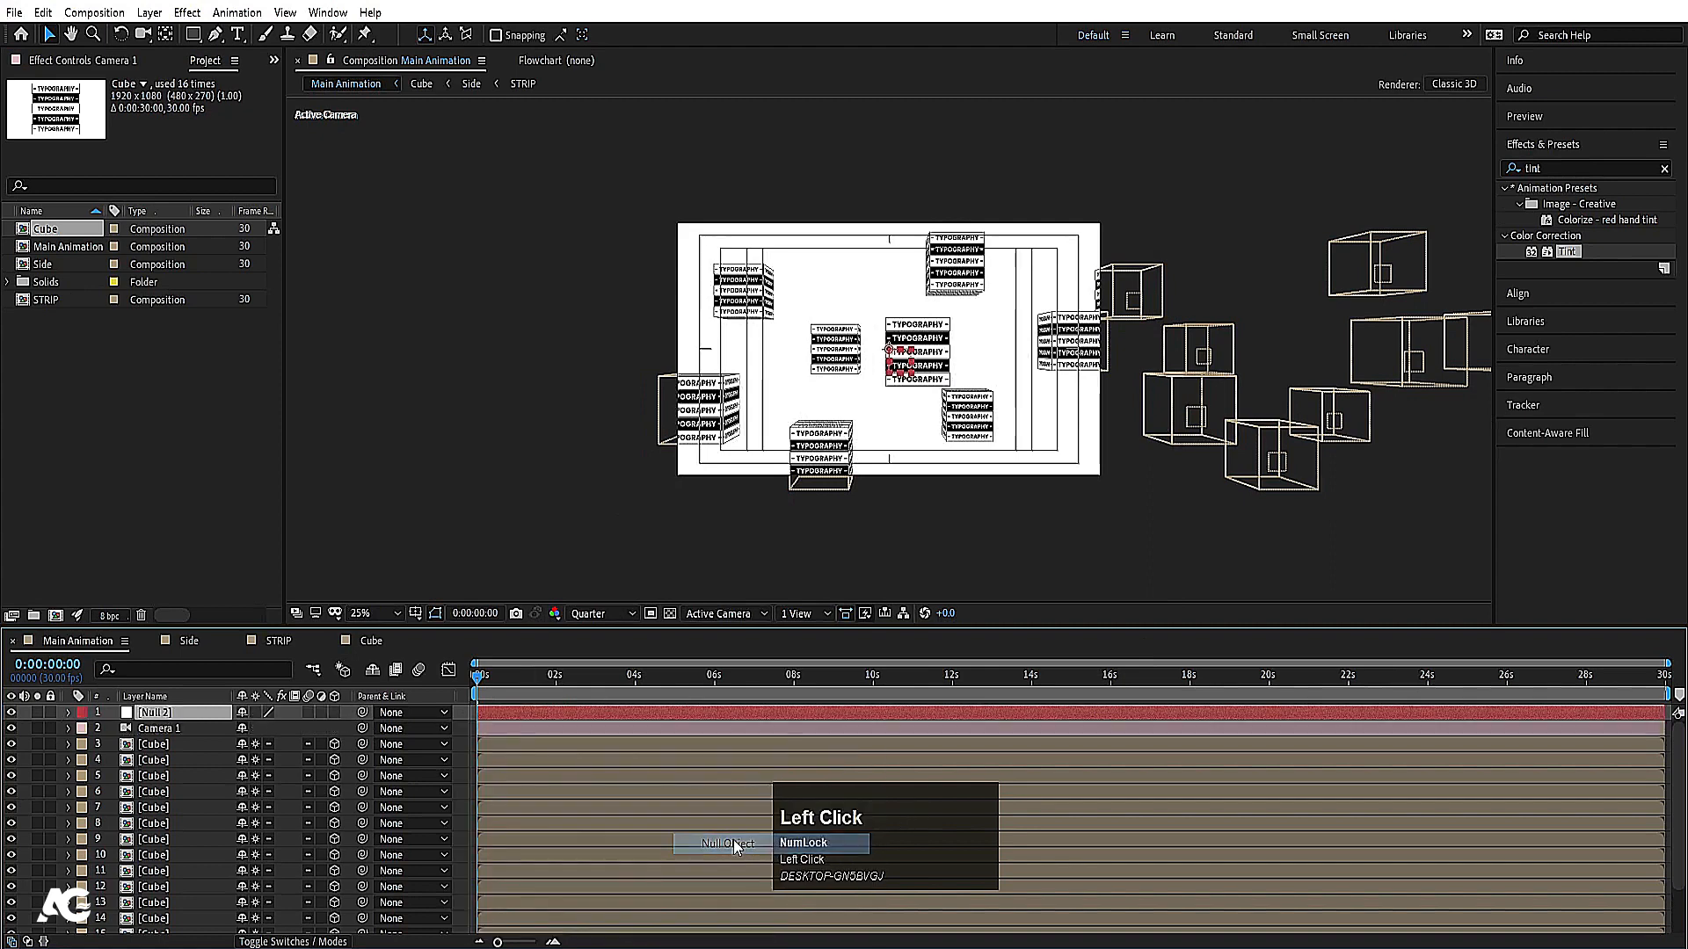
Step: Set the scale of all cube layers to 37% and preview the animation from the start
left_click(162, 747)
scroll(208, 815, "down", 2)
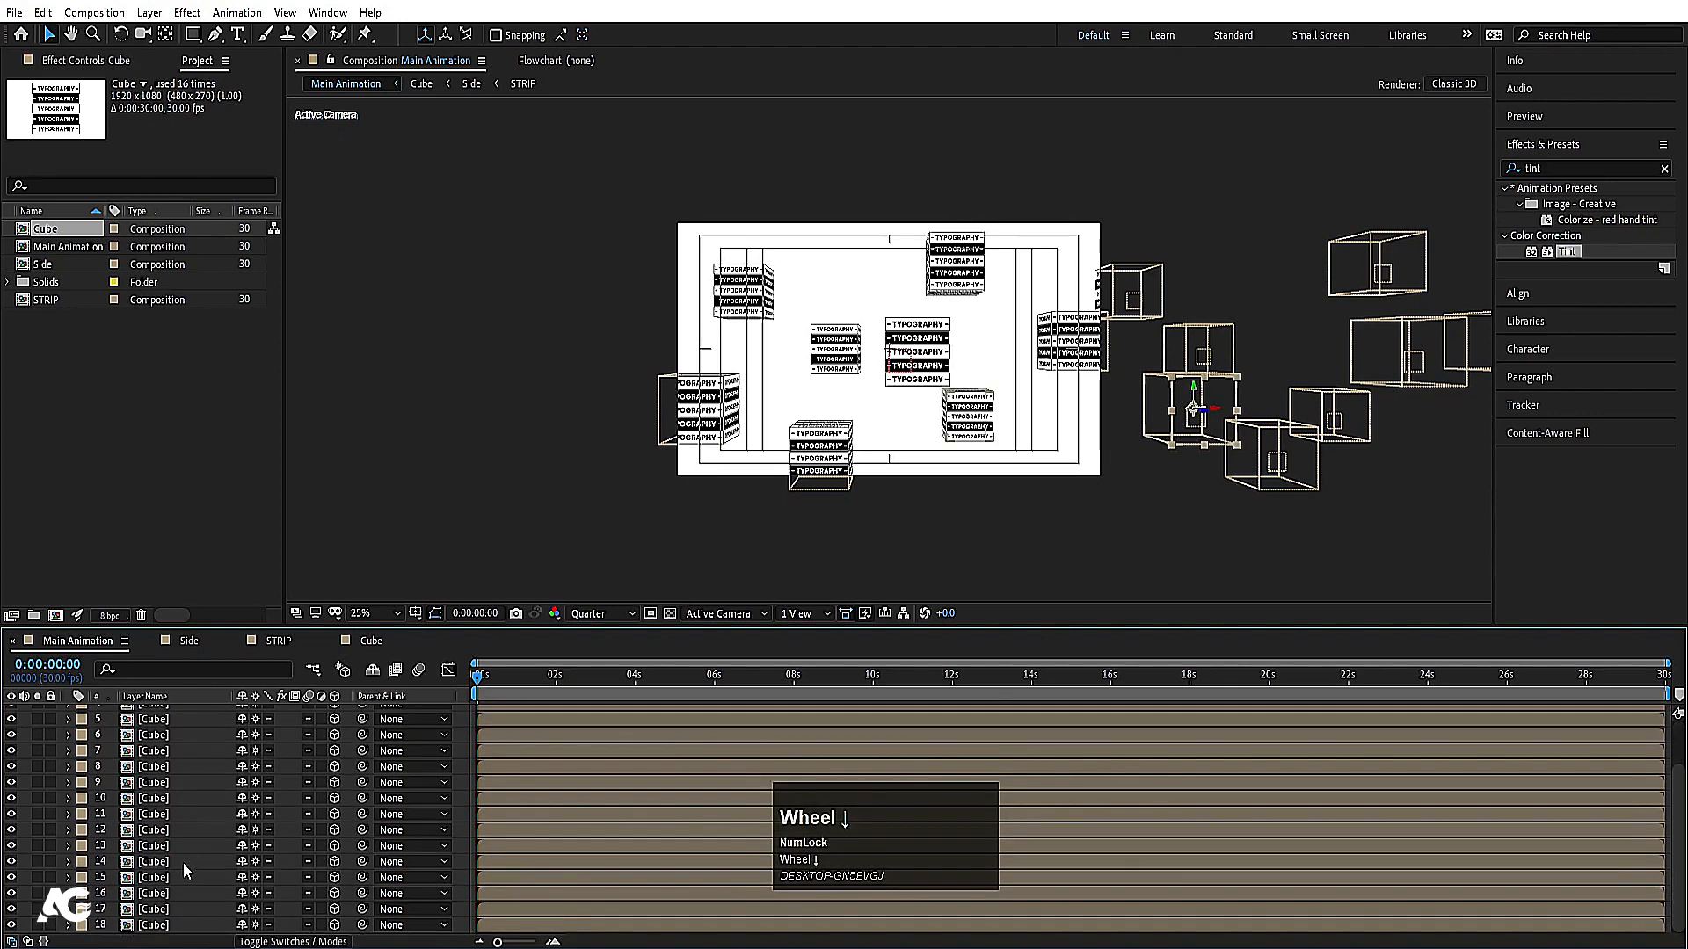
left_click(173, 925, "shift")
key("s")
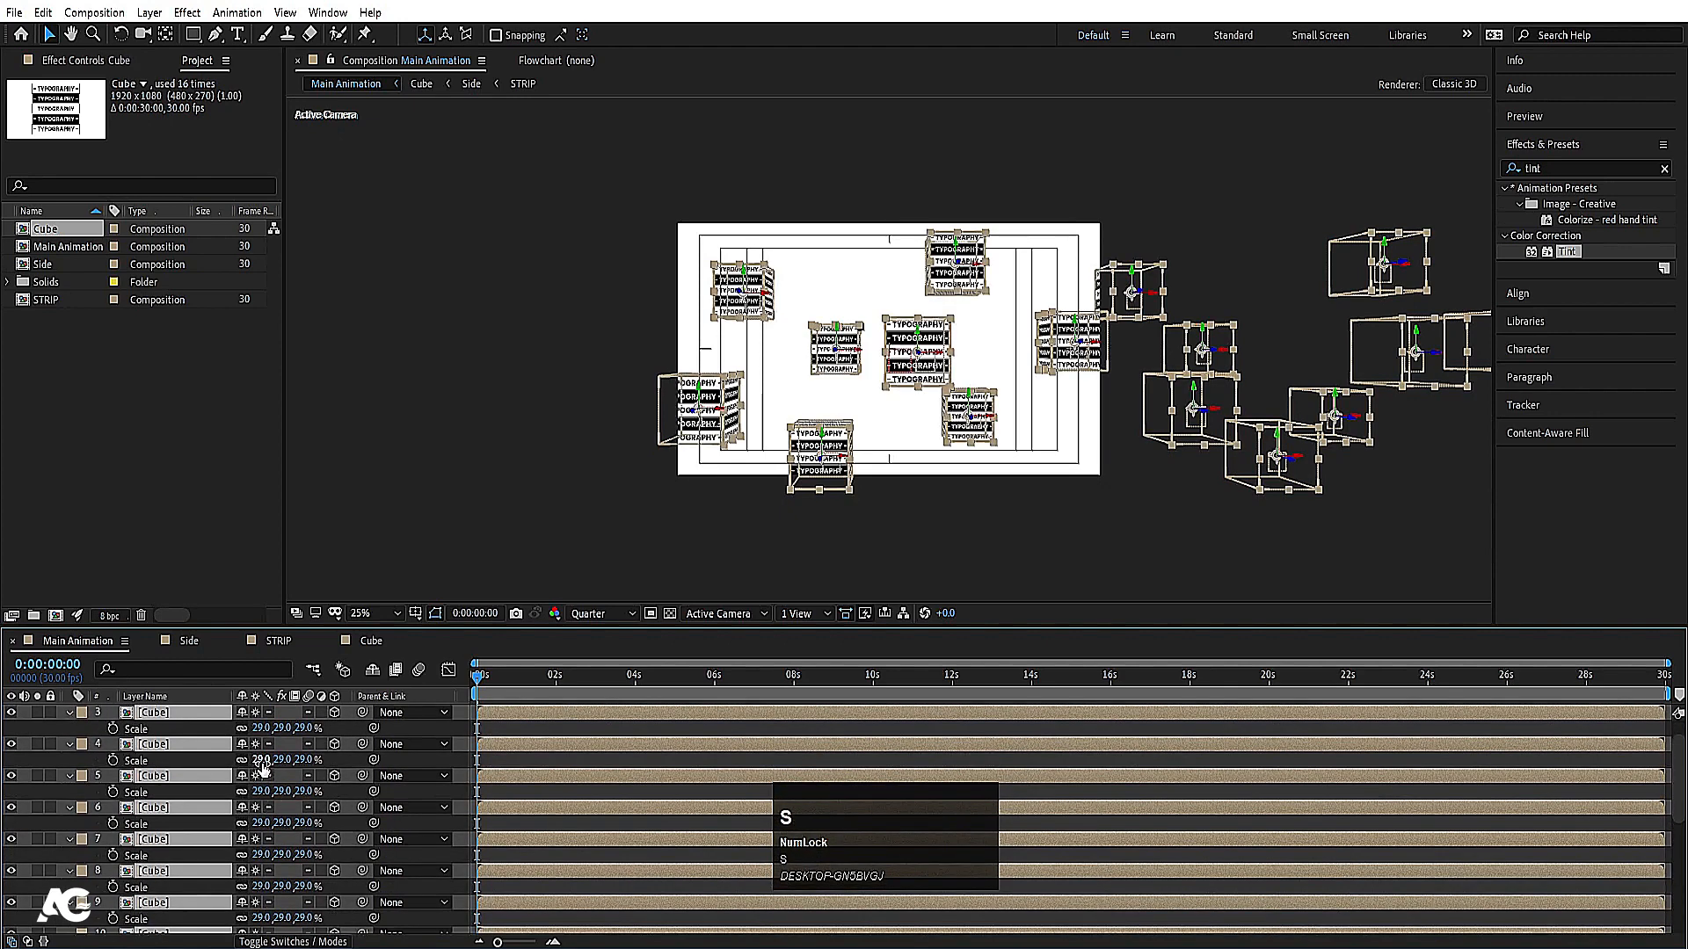
left_click_drag(261, 760, 271, 765)
scroll(271, 764, "up", 2)
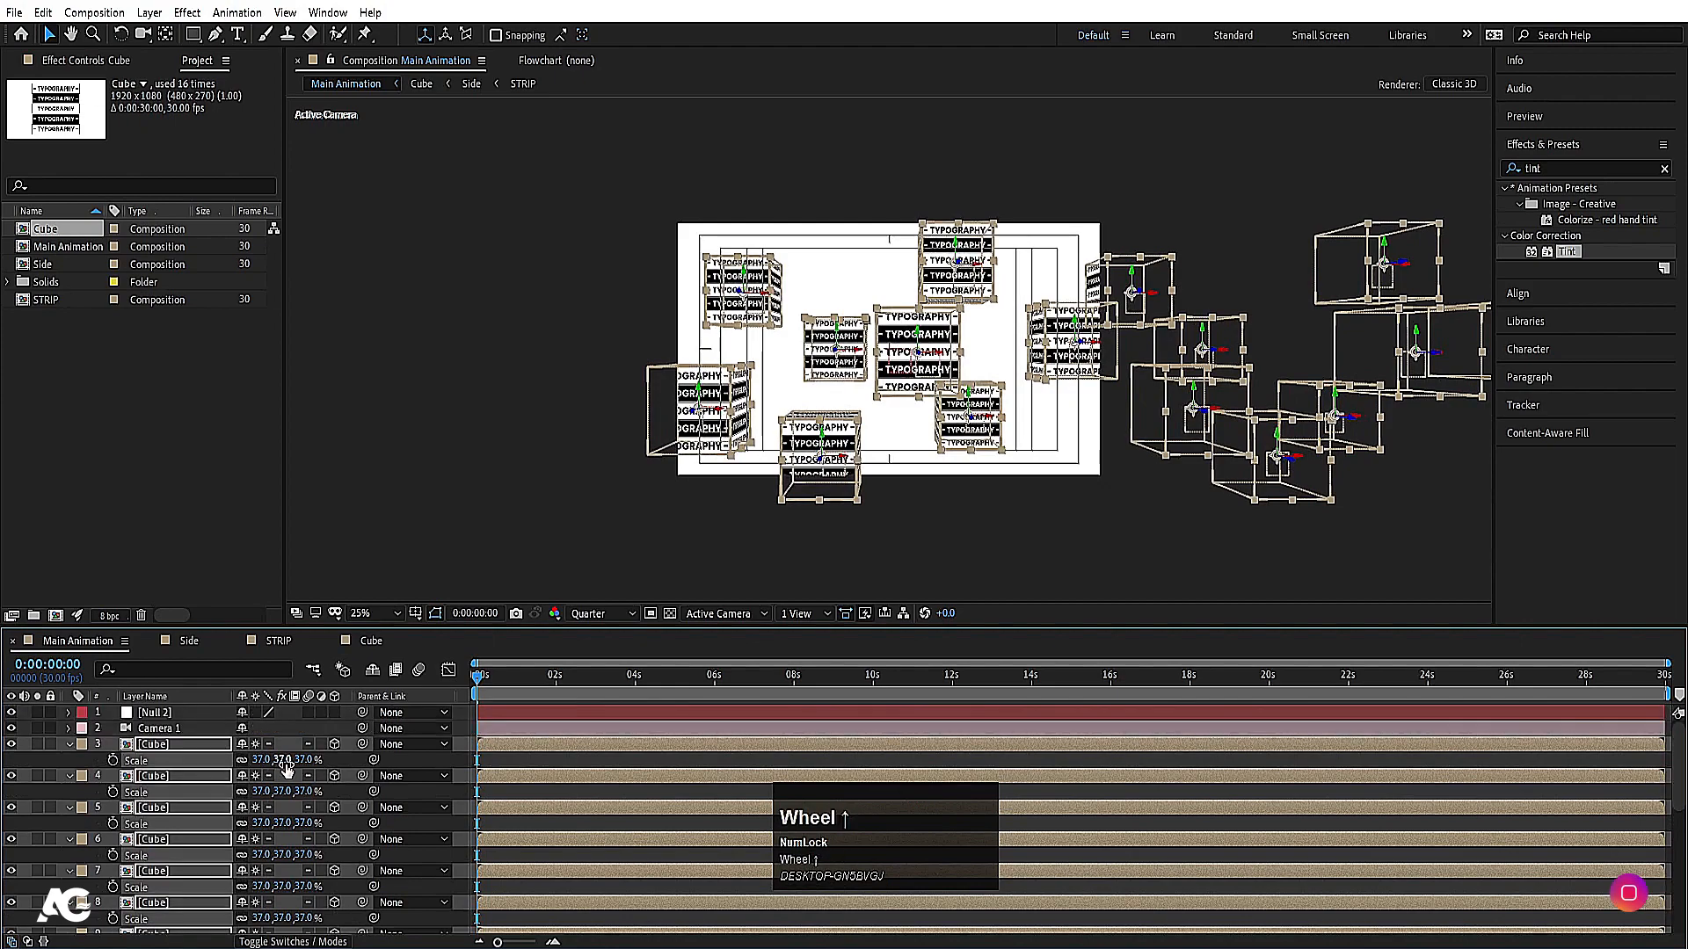
left_click(457, 721)
key("space")
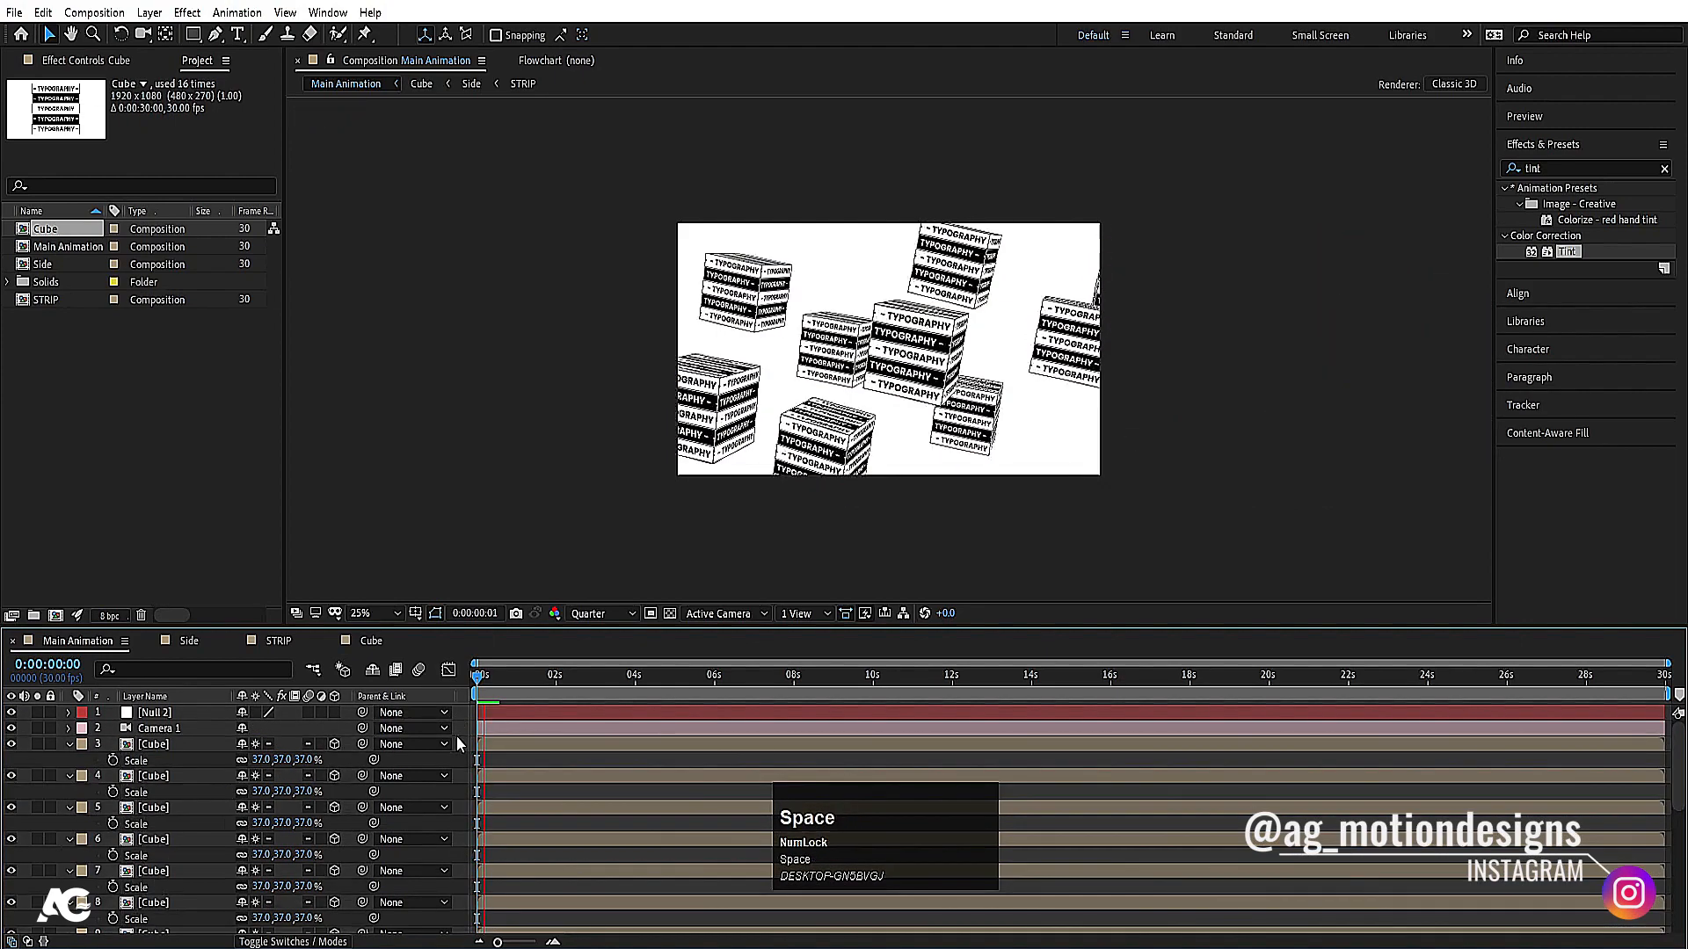
left_click(492, 692)
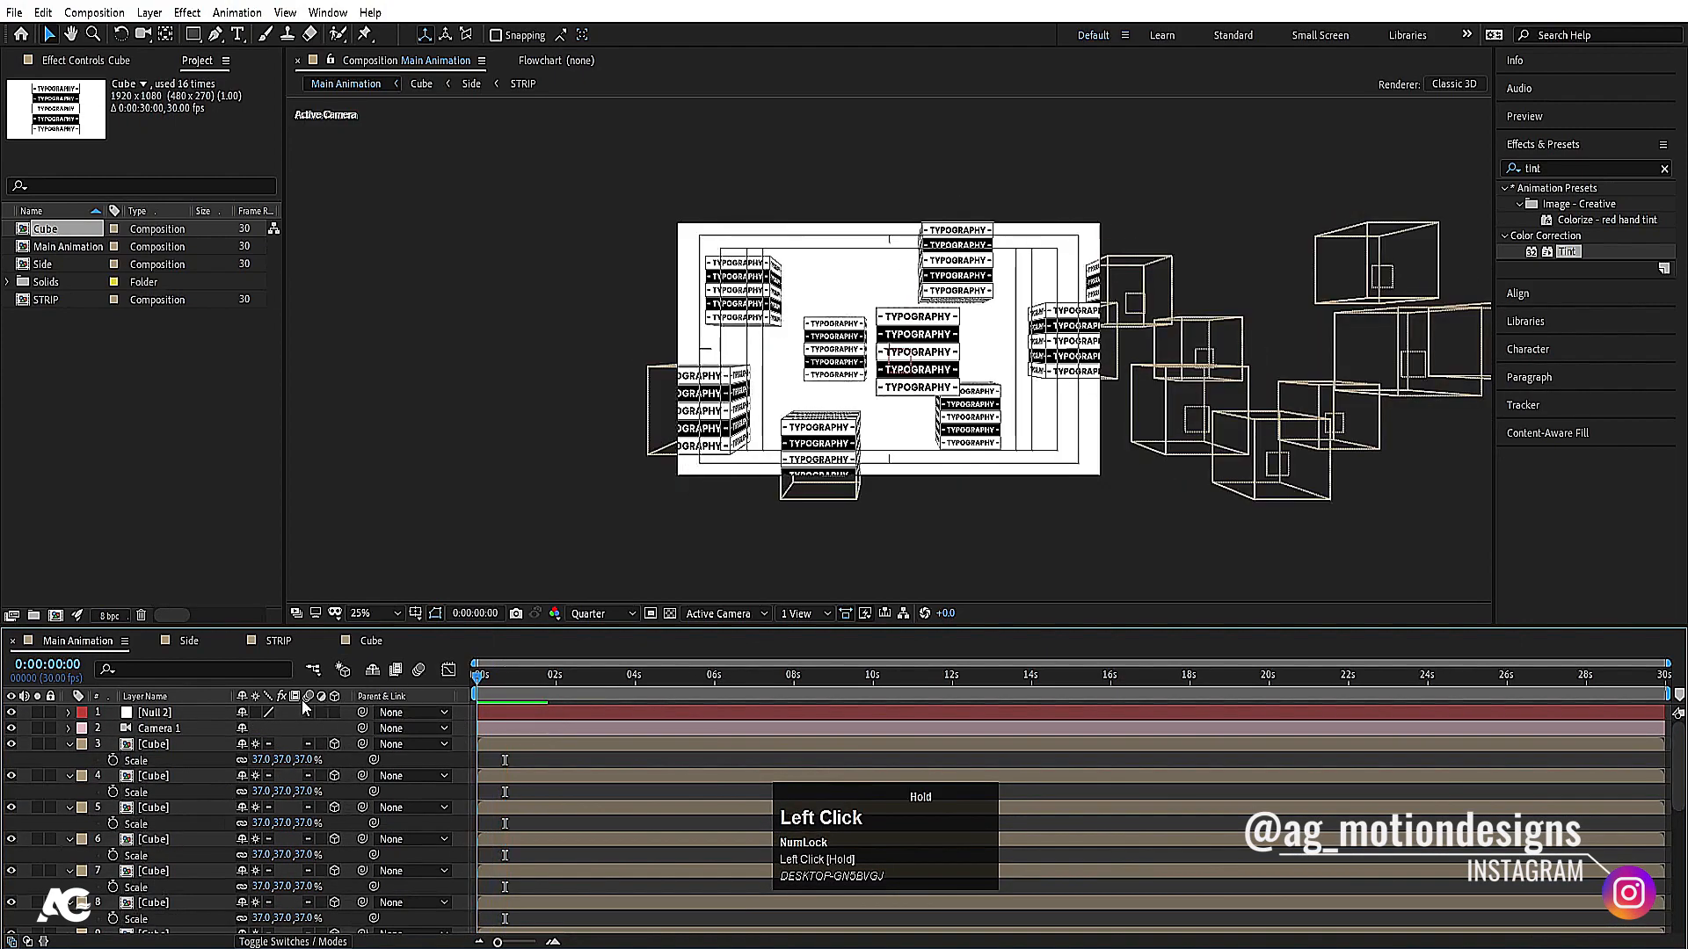
Step: Make the Null 2 layer 3D and parent Camera 1 to it
left_click(176, 728)
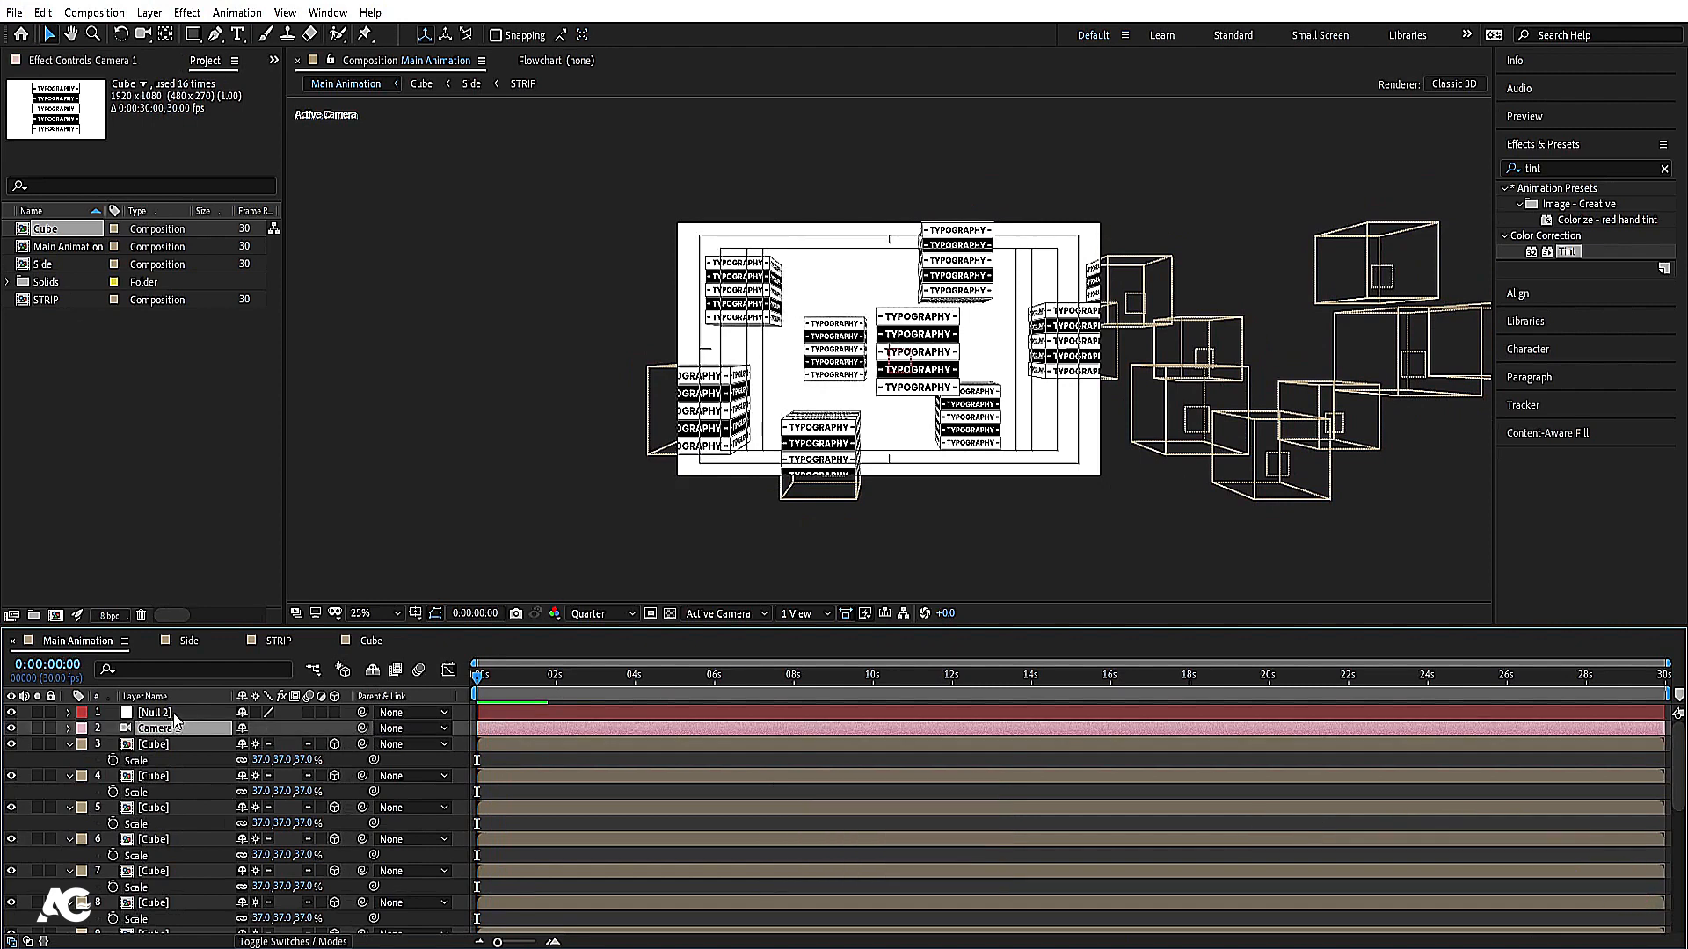
left_click(220, 713)
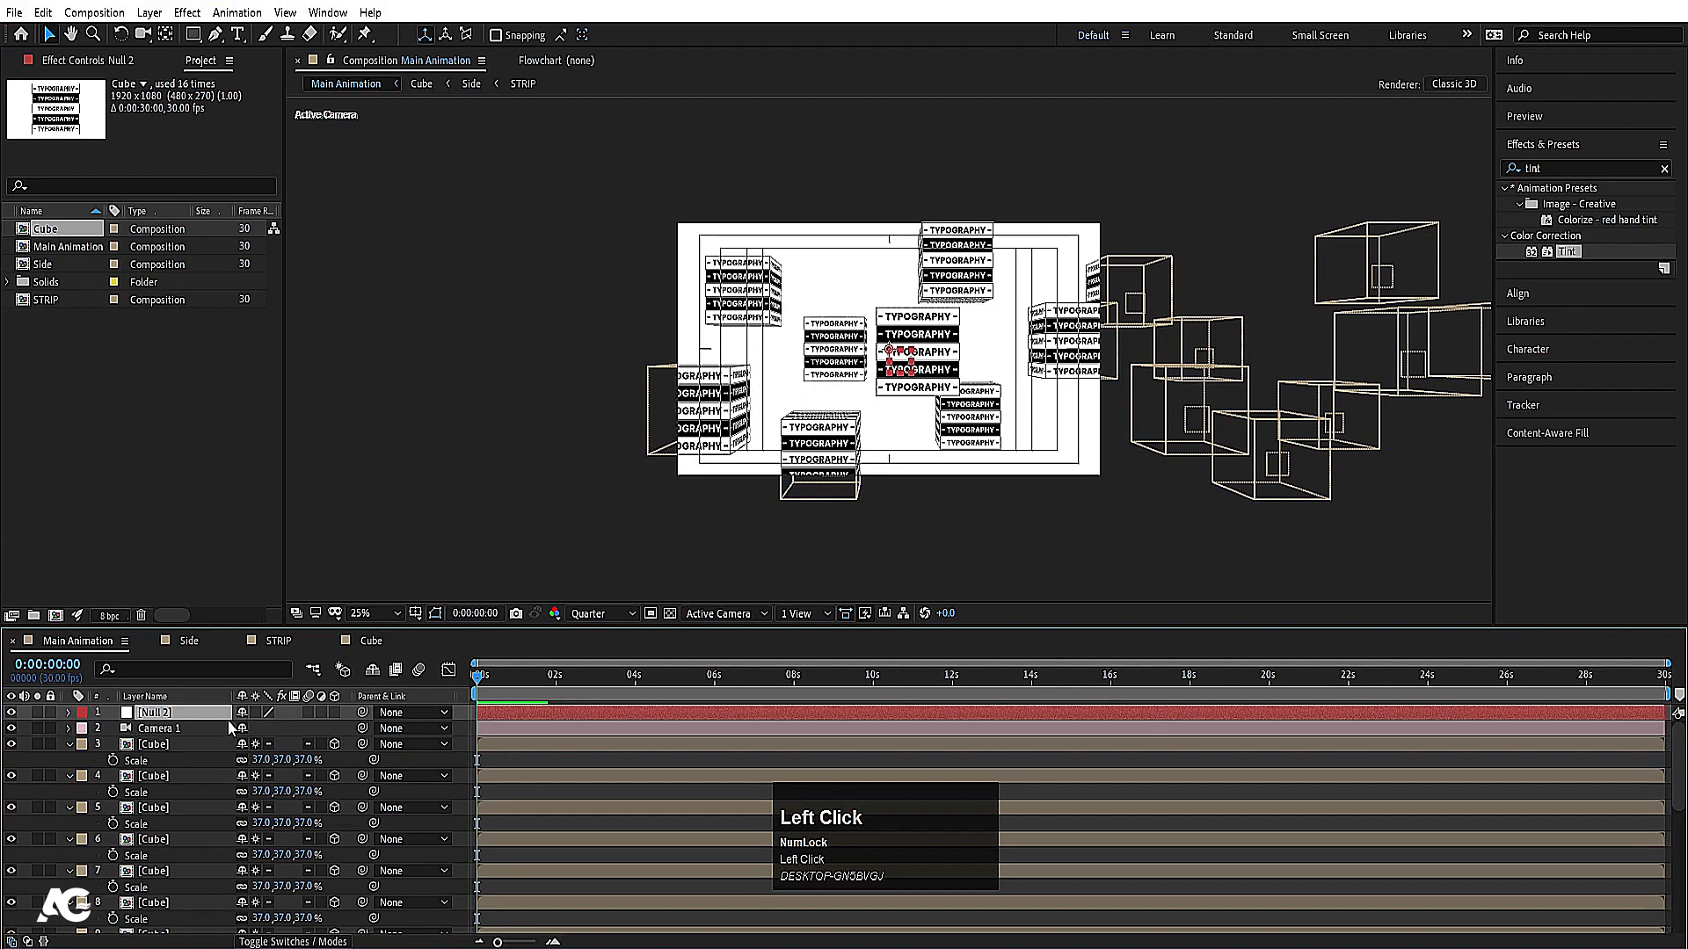
left_click(334, 712)
left_click(157, 728)
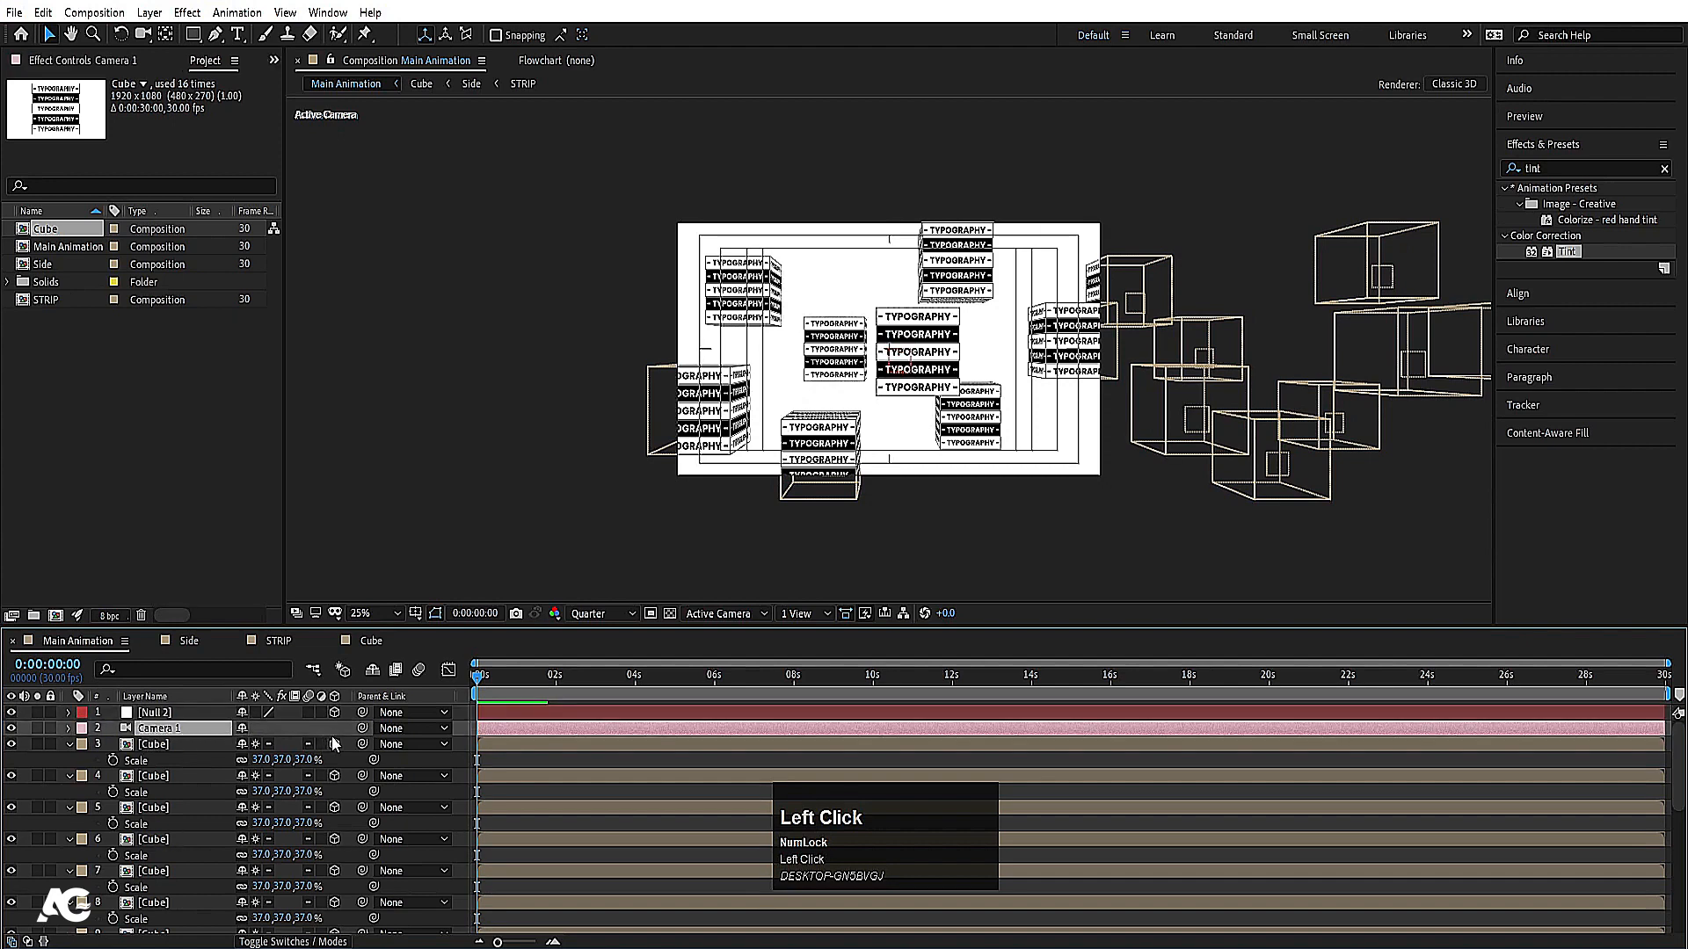
left_click_drag(326, 734, 123, 714)
Step: Fit the composition view to the viewer and set the preview resolution to Full
left_click(392, 612)
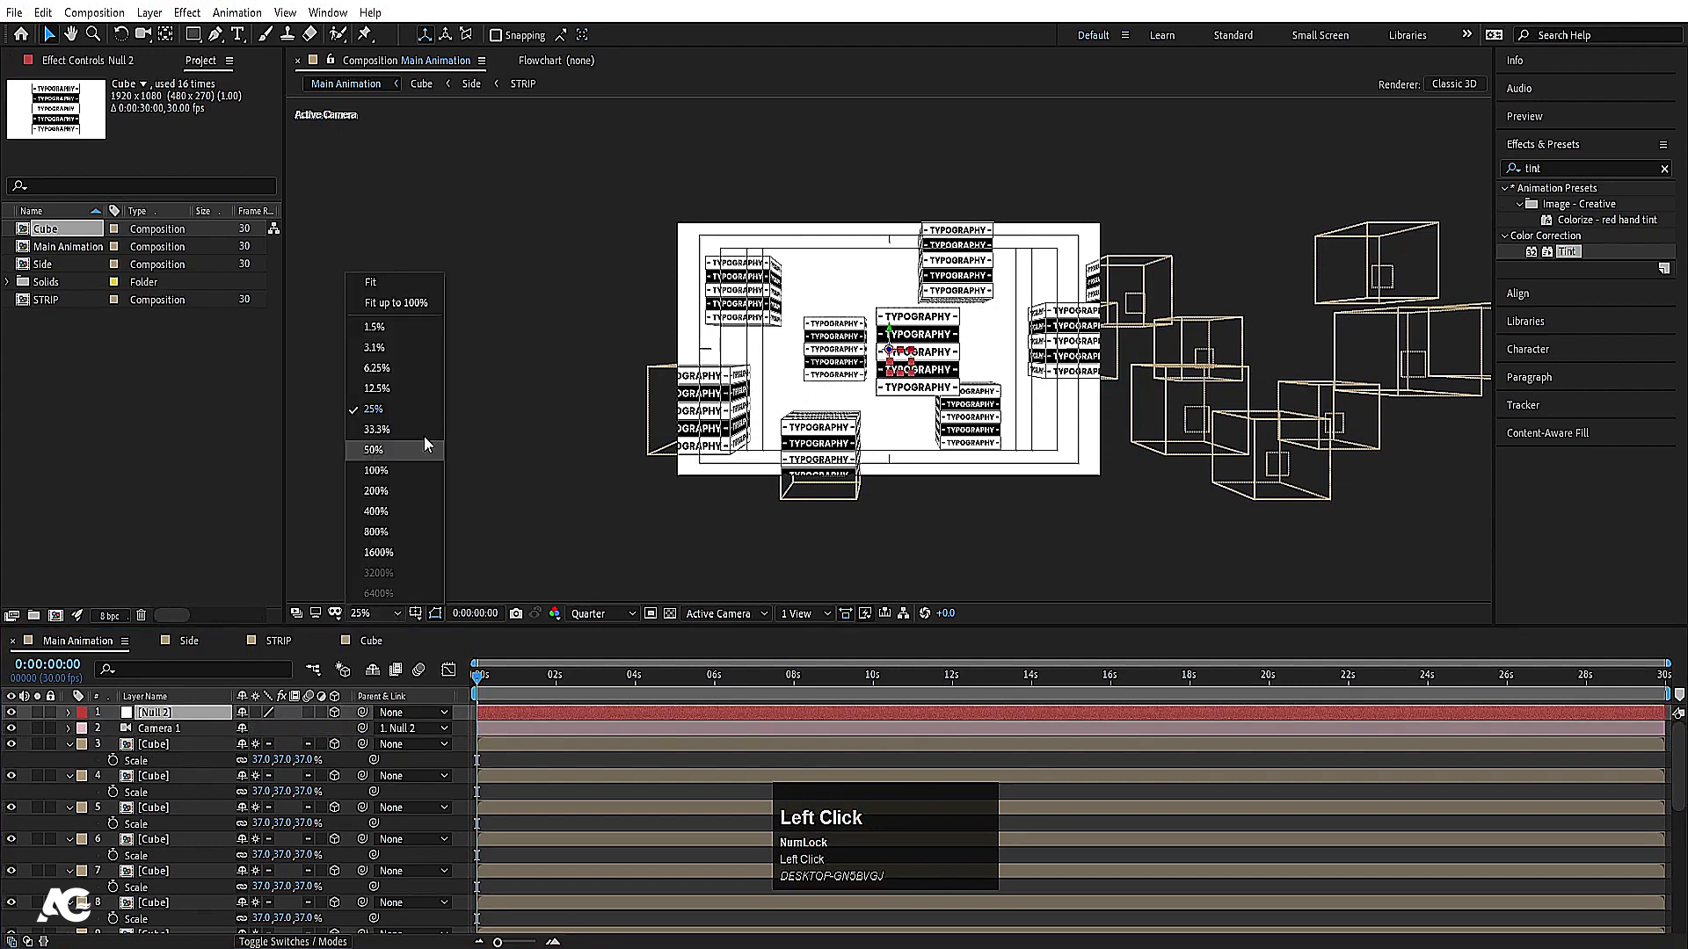
left_click(418, 286)
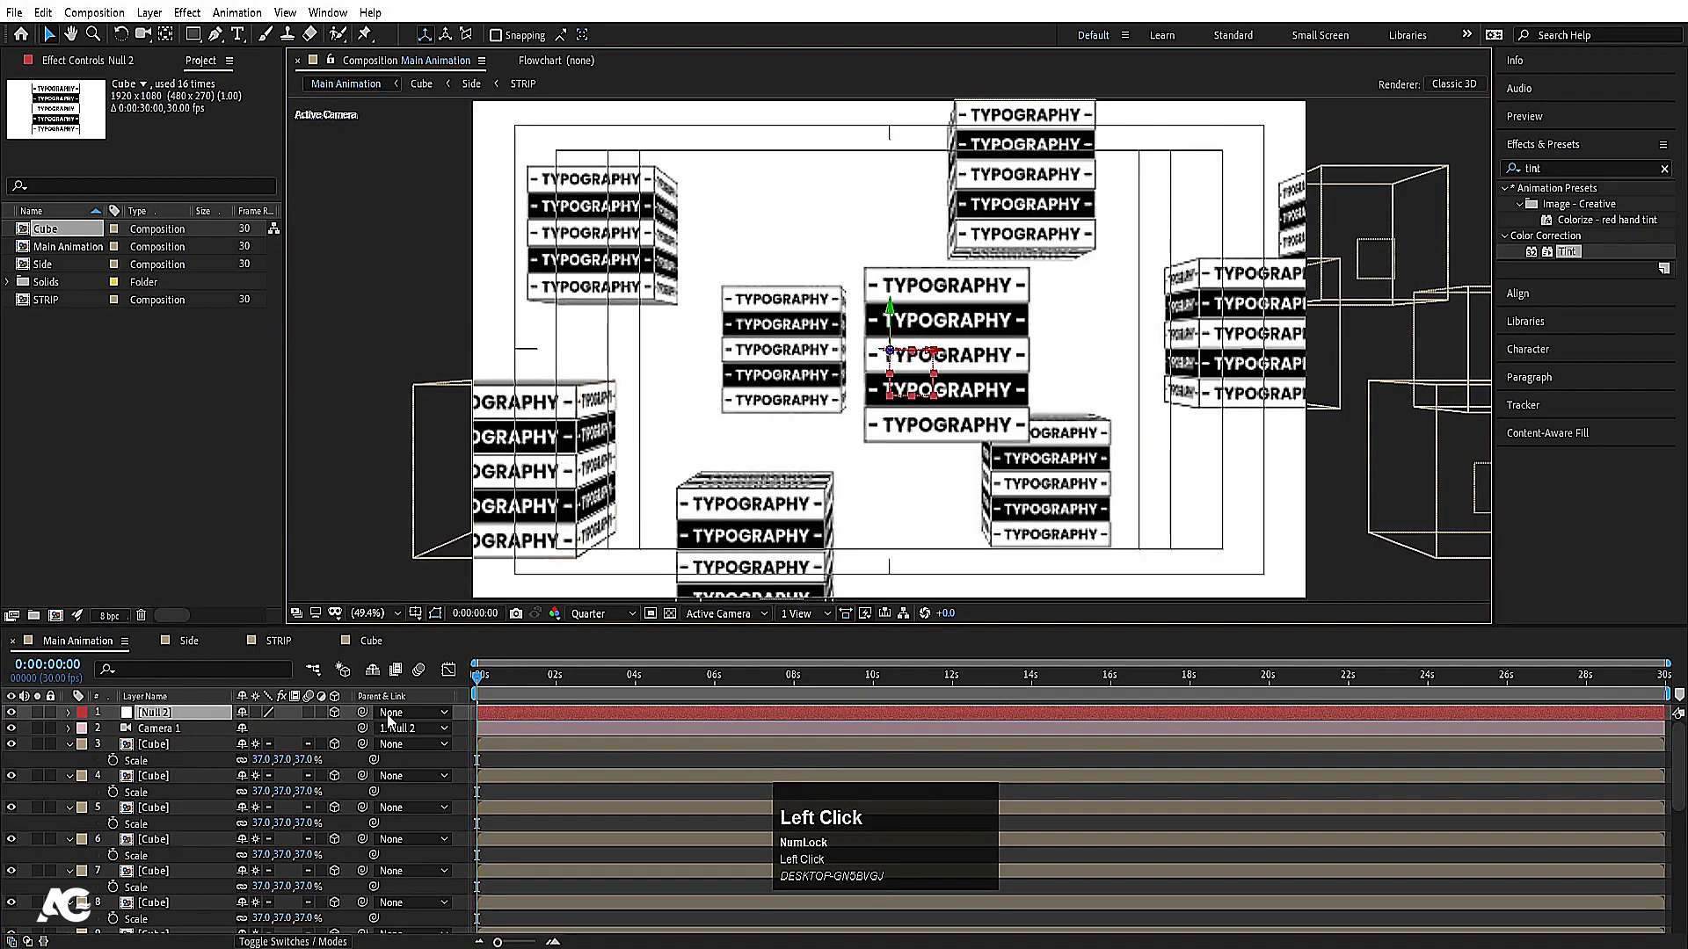
left_click(617, 613)
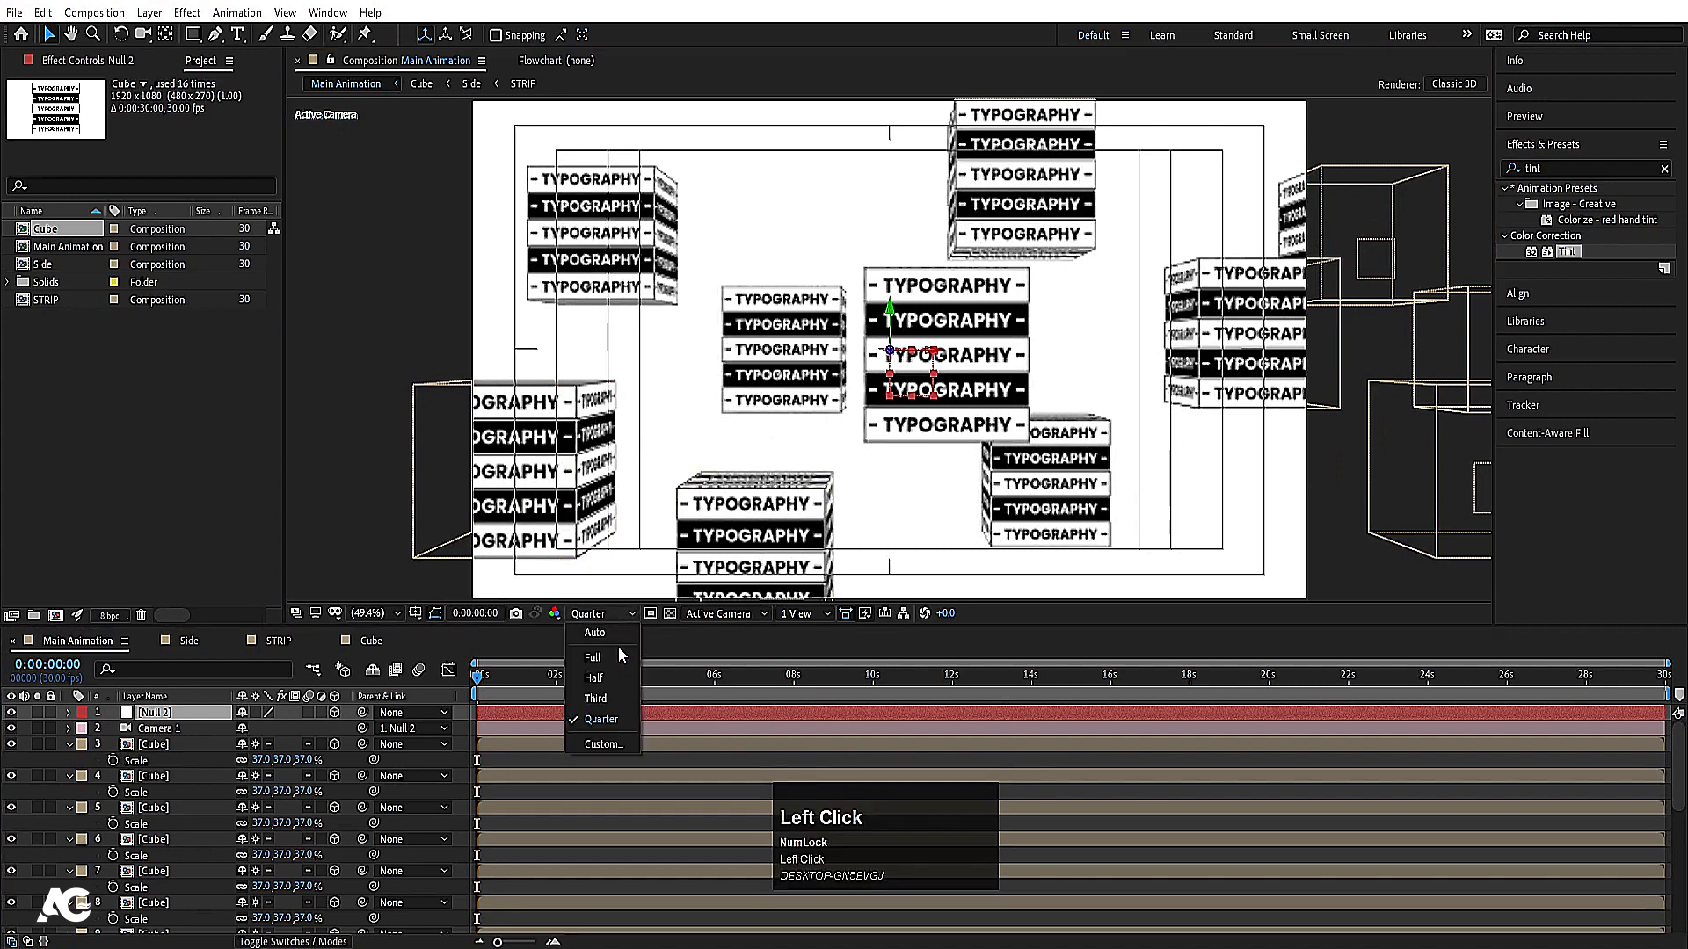
left_click(612, 656)
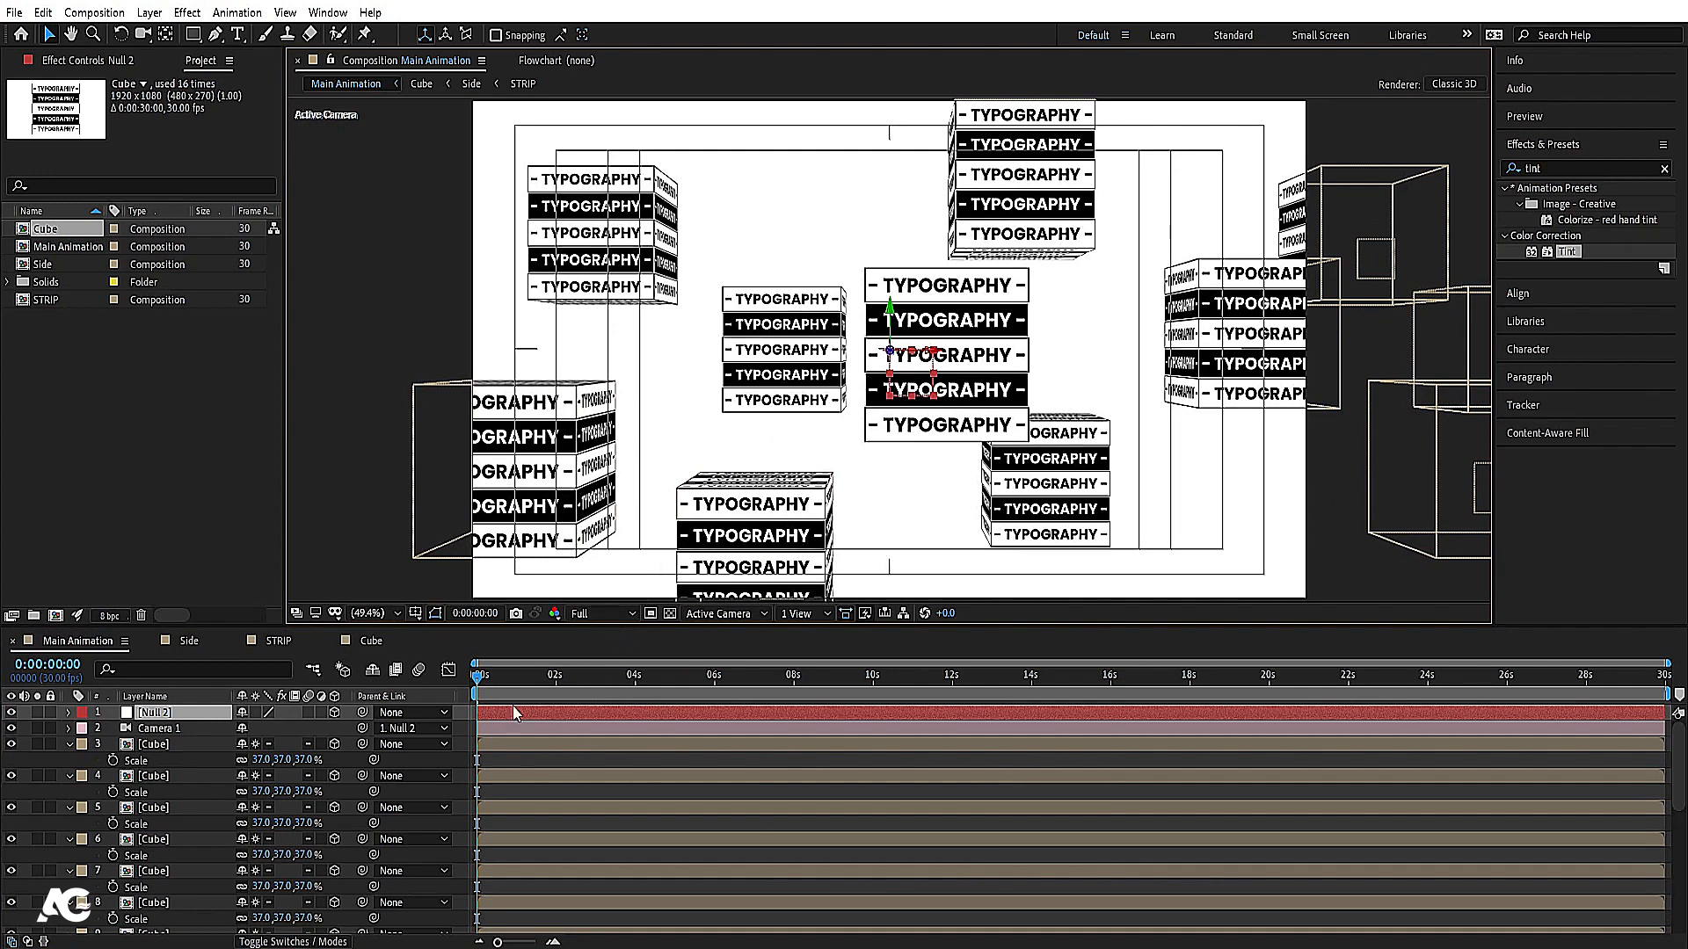
Step: Keyframe the null's X position from 825 at the start to 2597 at 0:00:07:29 and return to the first frame
left_click(154, 715)
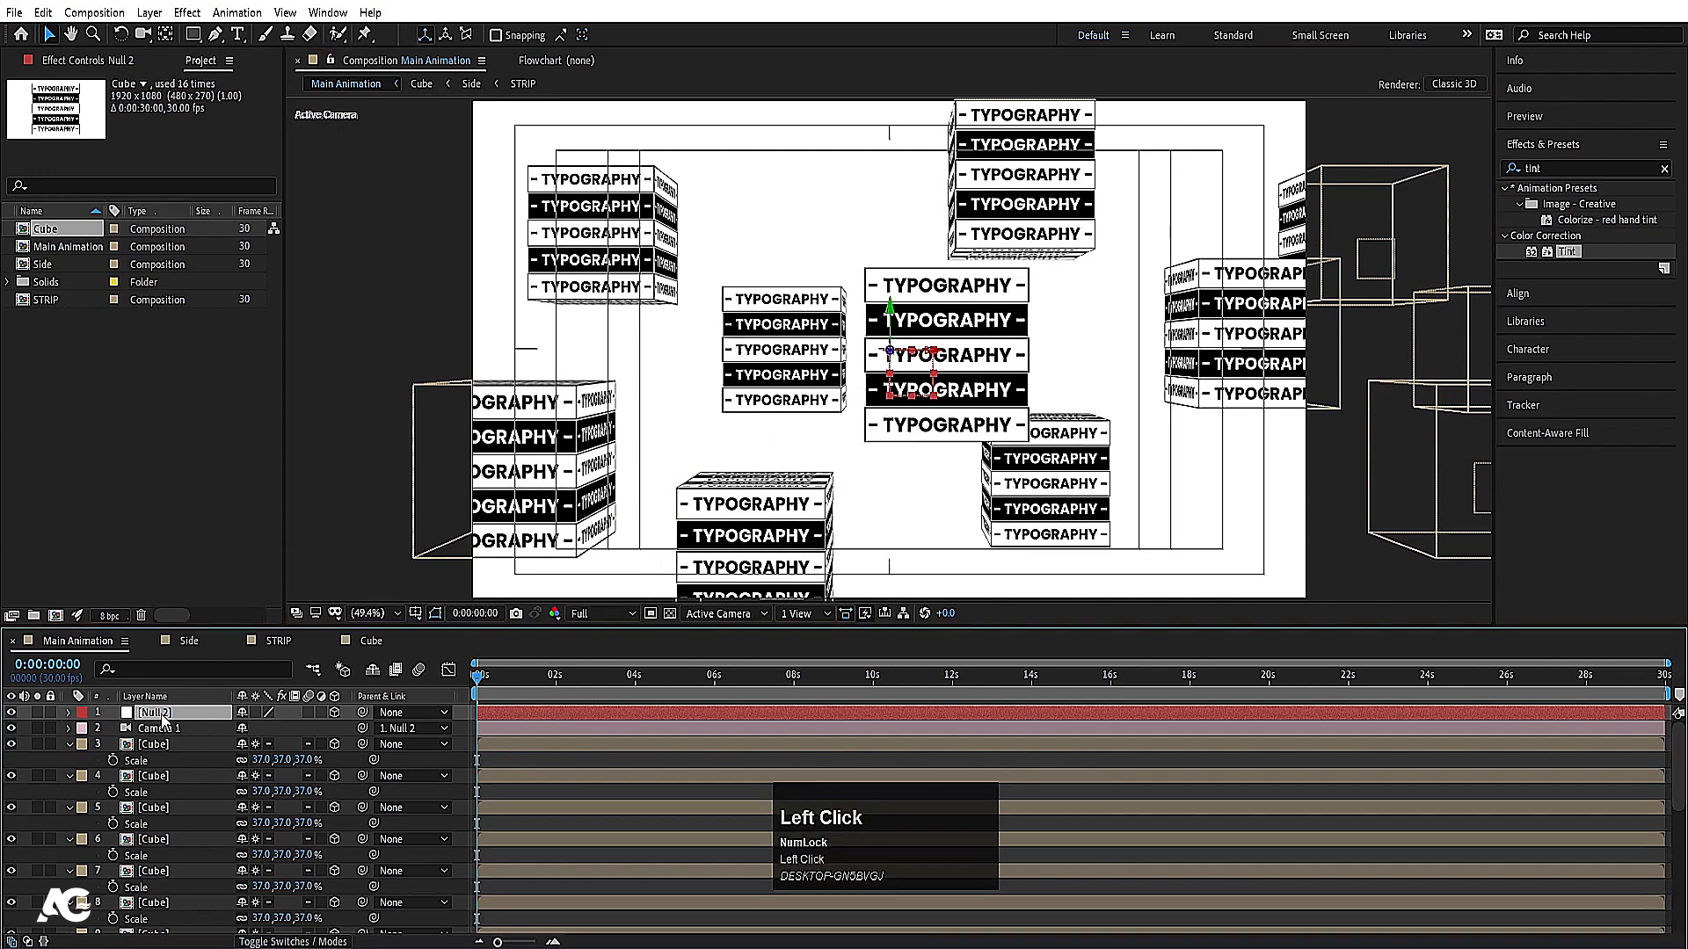
key("p")
left_click_drag(248, 728, 125, 746)
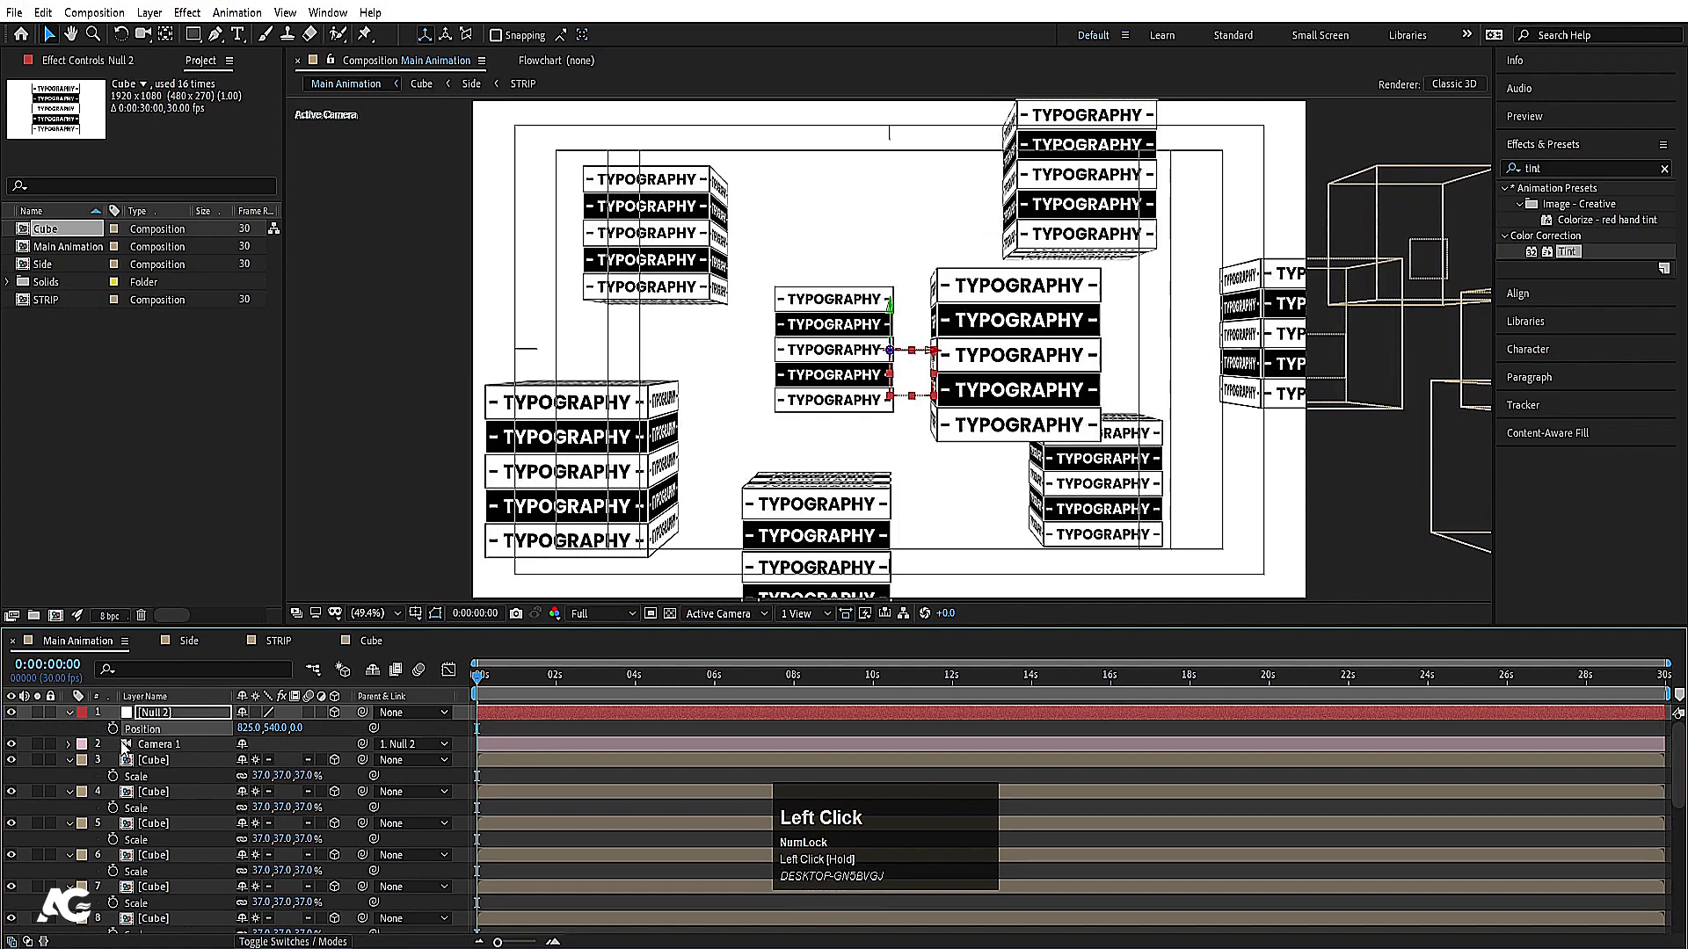
left_click(793, 677)
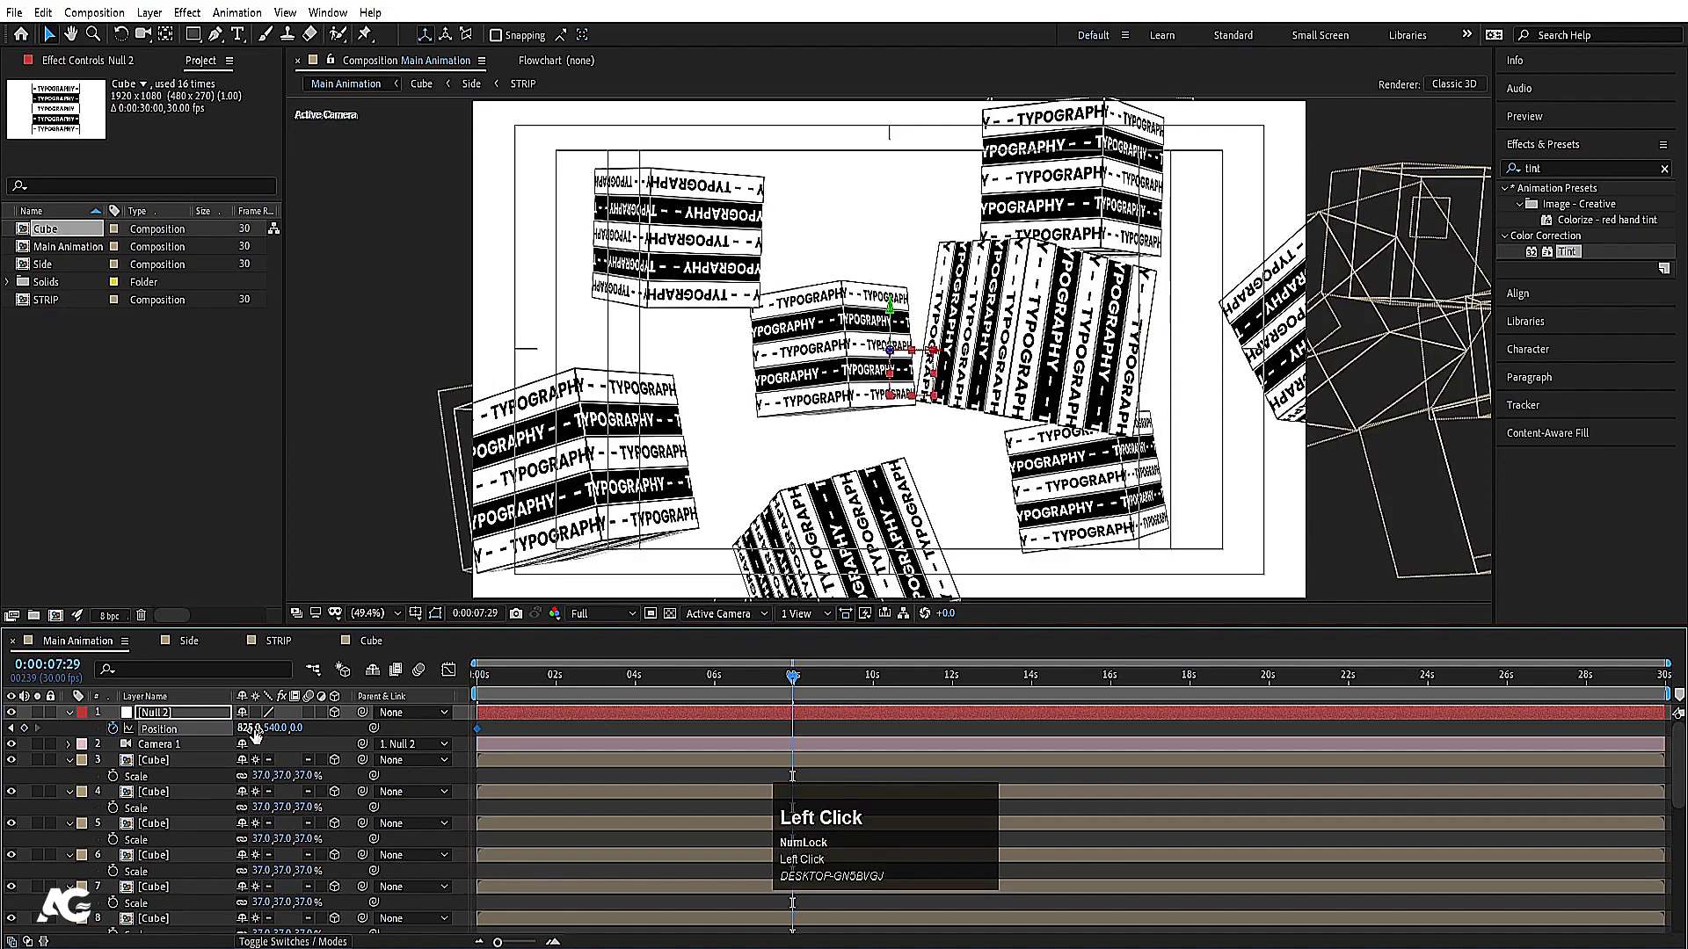
left_click_drag(280, 728, 1687, 620)
key("Home")
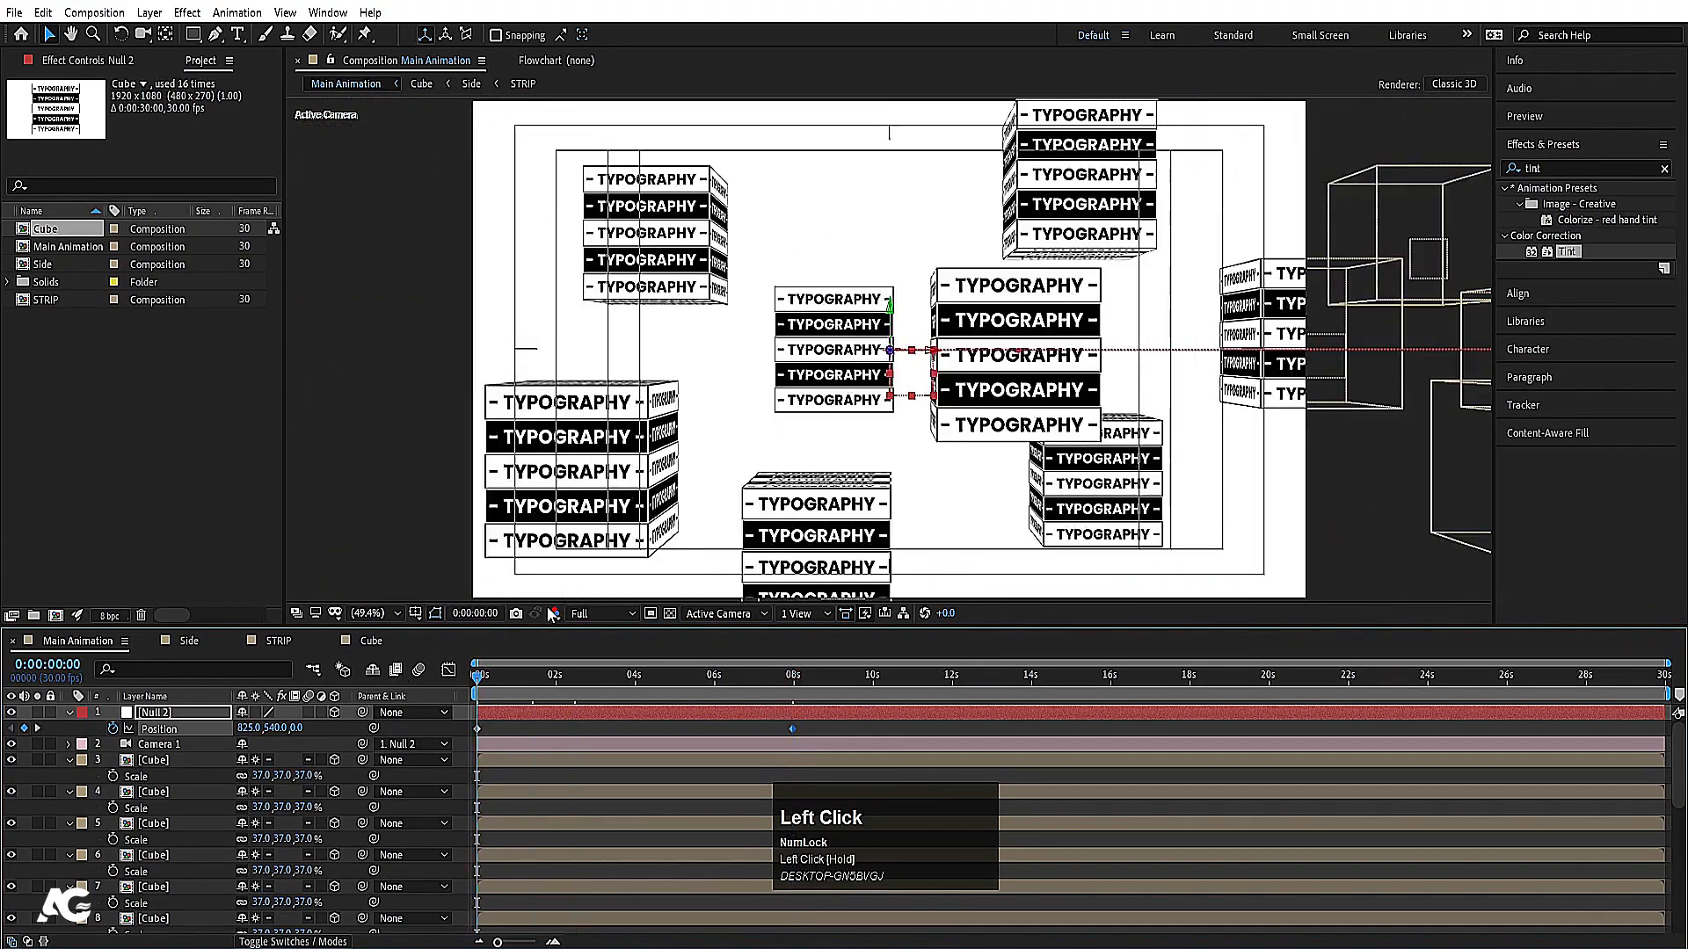
Step: Reduce the preview resolution to Quarter and play the camera move
left_click(603, 612)
left_click(601, 719)
key("space")
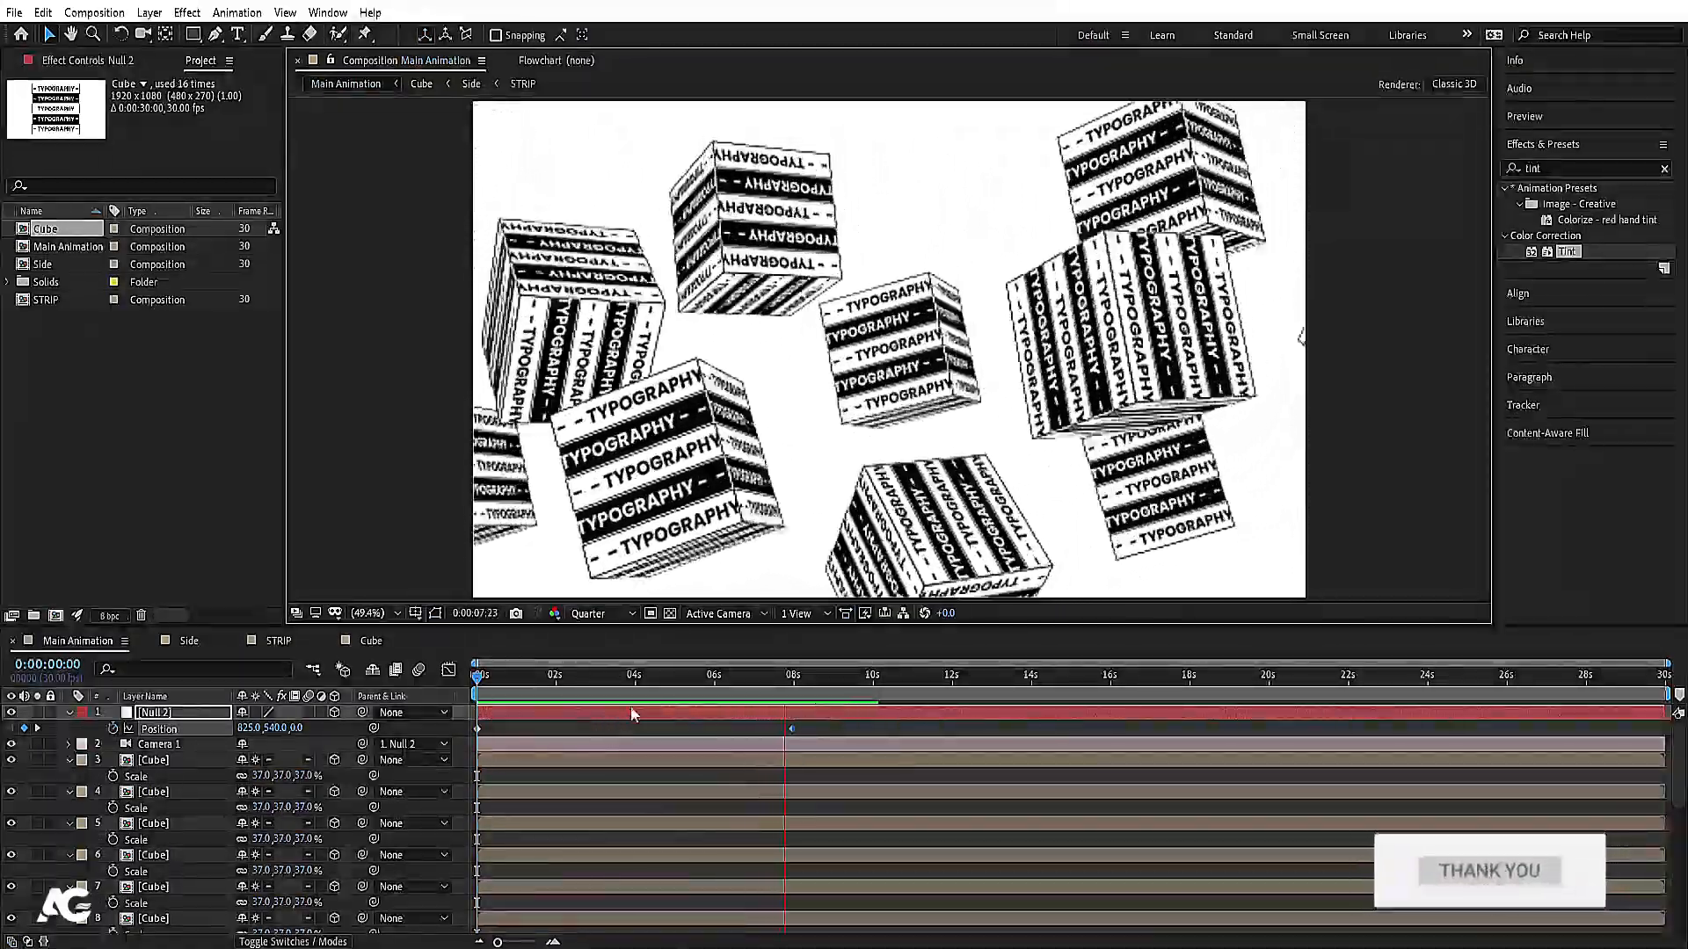
key("space")
Step: End the work area at the null's last position keyframe, 0:00:07:29, and preview from the start
key("n")
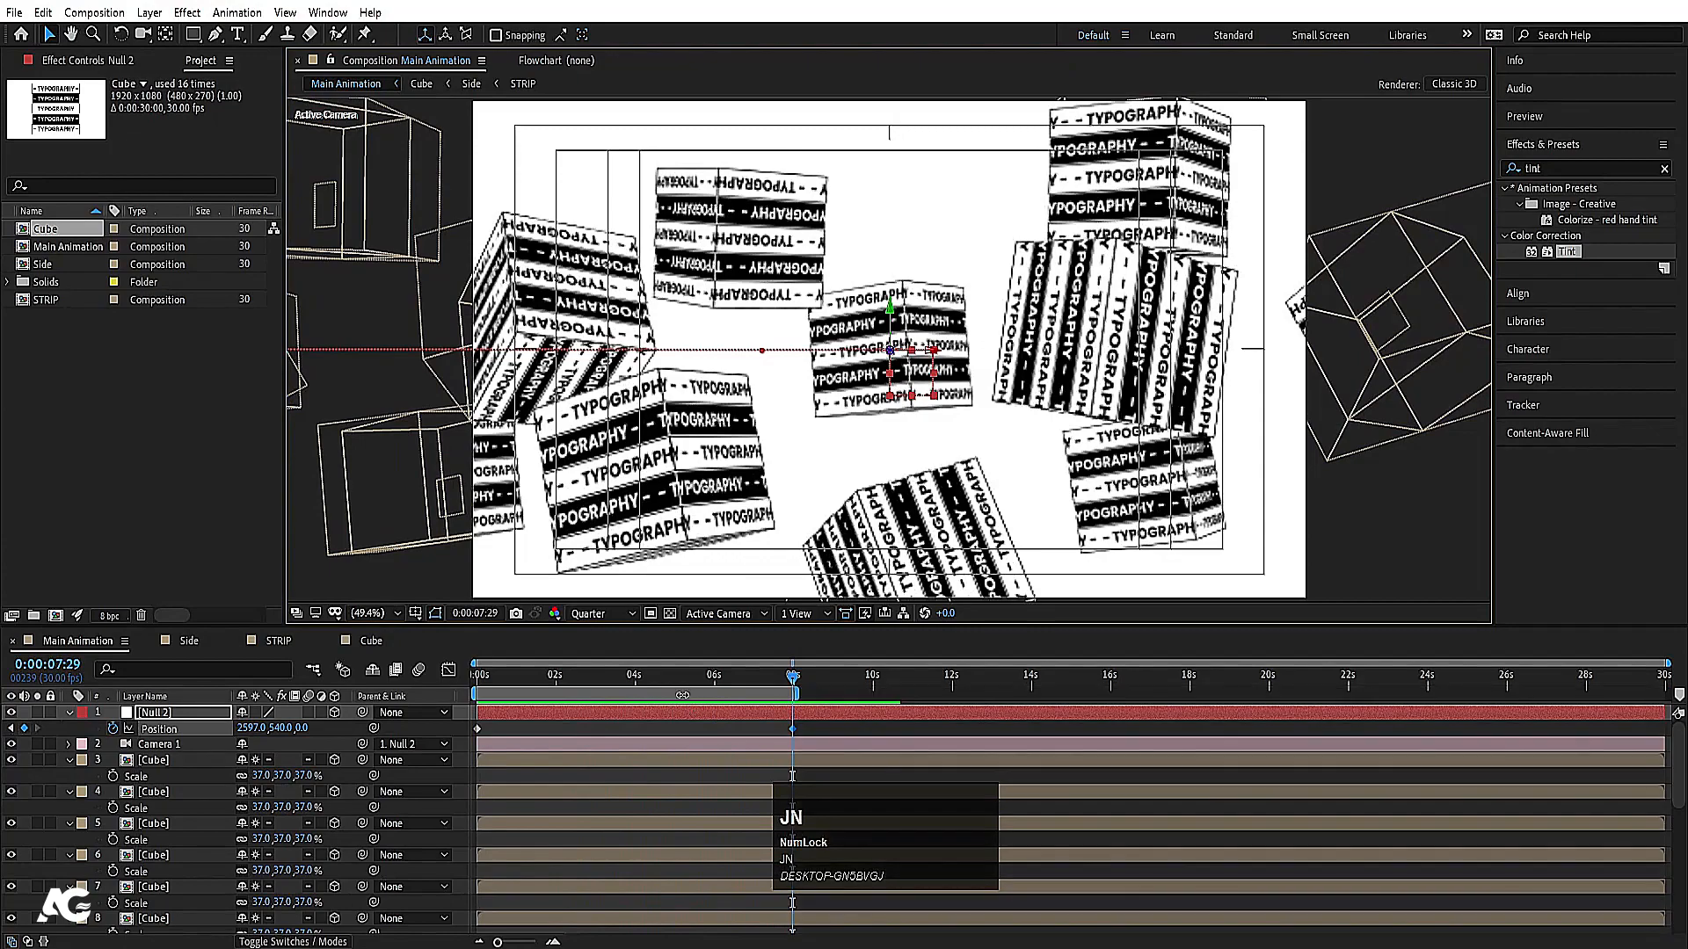
left_click(519, 679)
left_click_drag(433, 686, 377, 714)
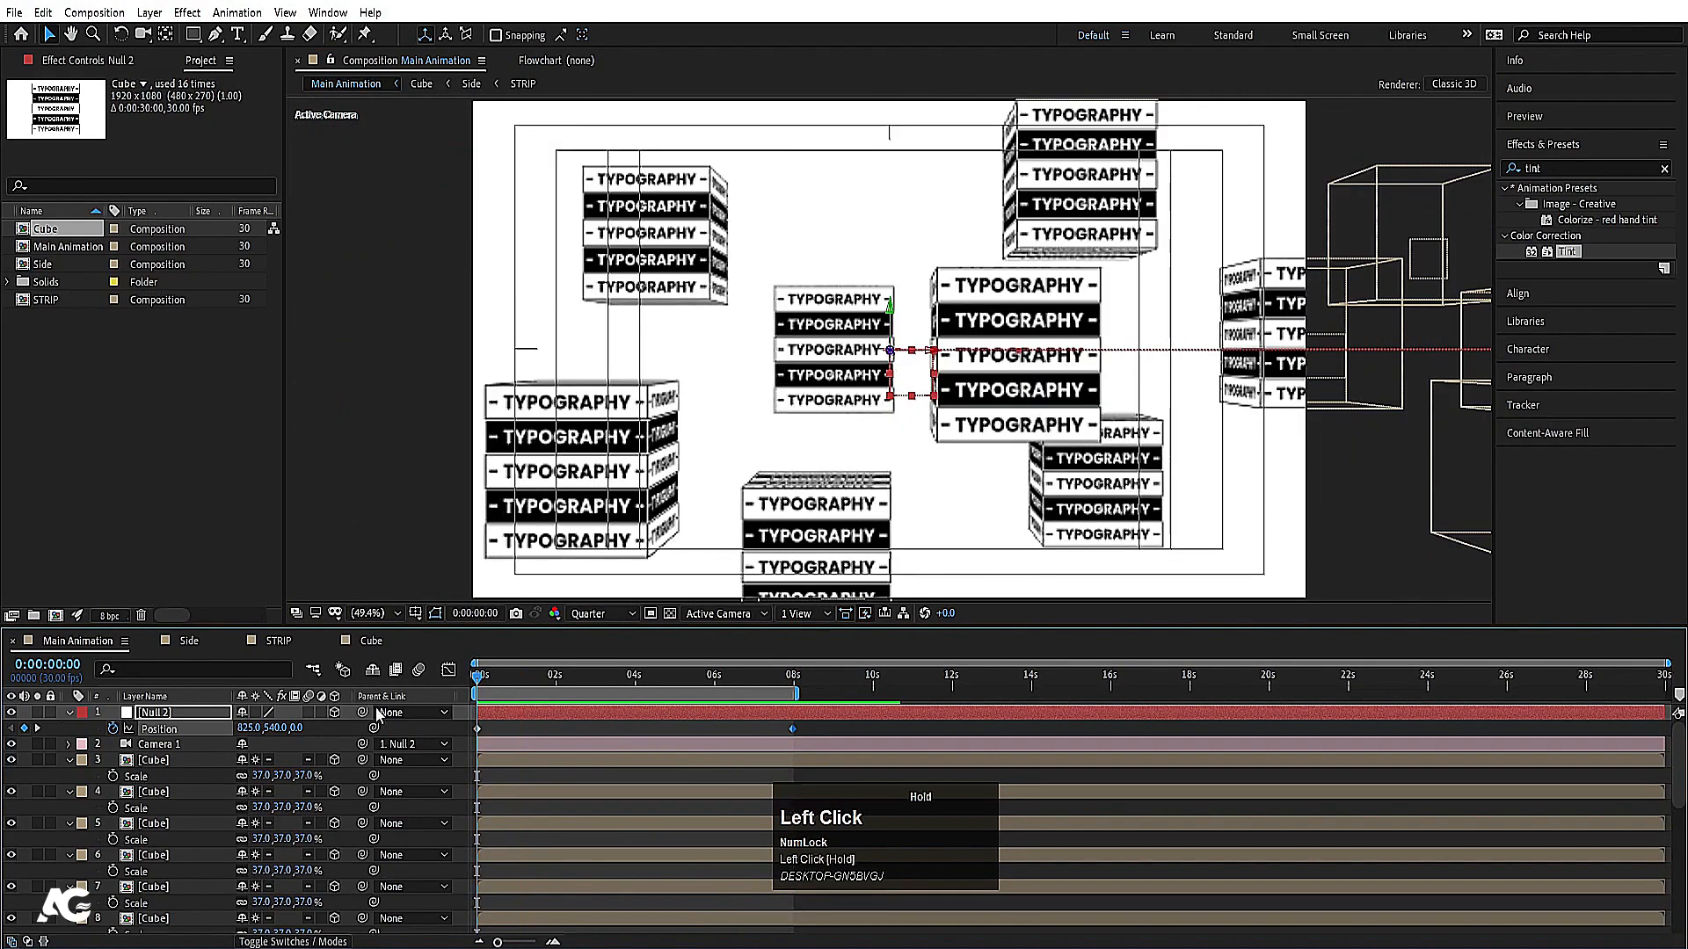
left_click(495, 731)
key("space")
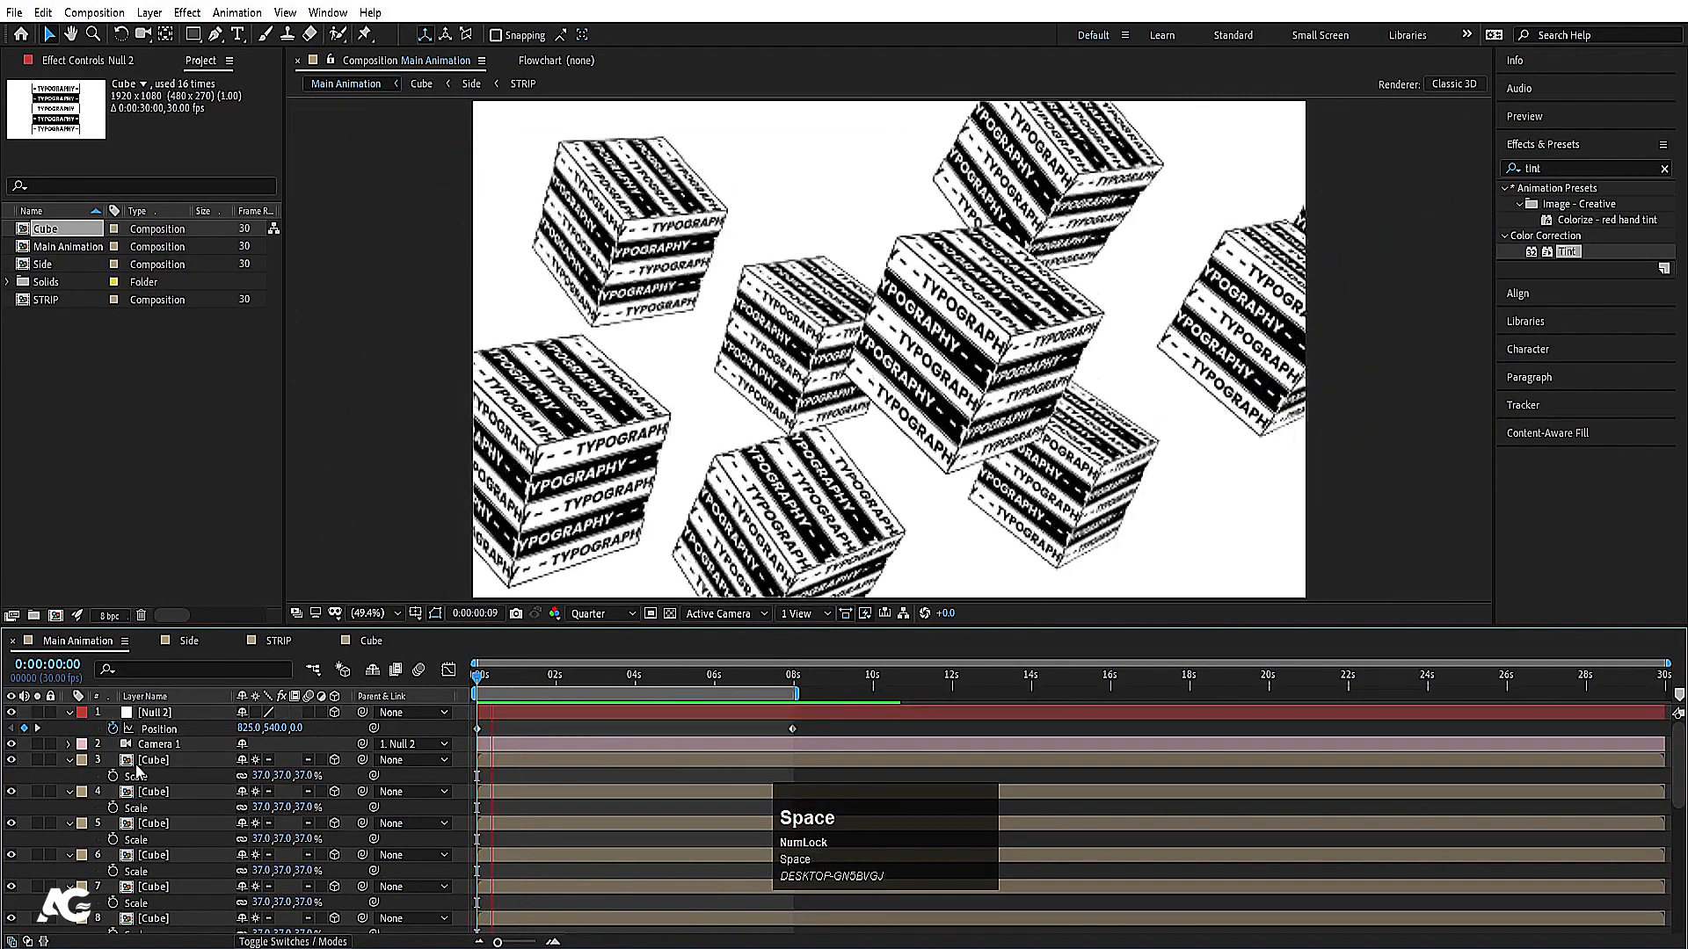
Step: Reveal the Camera Options of Camera 1 and look through its lens properties
left_click(147, 745)
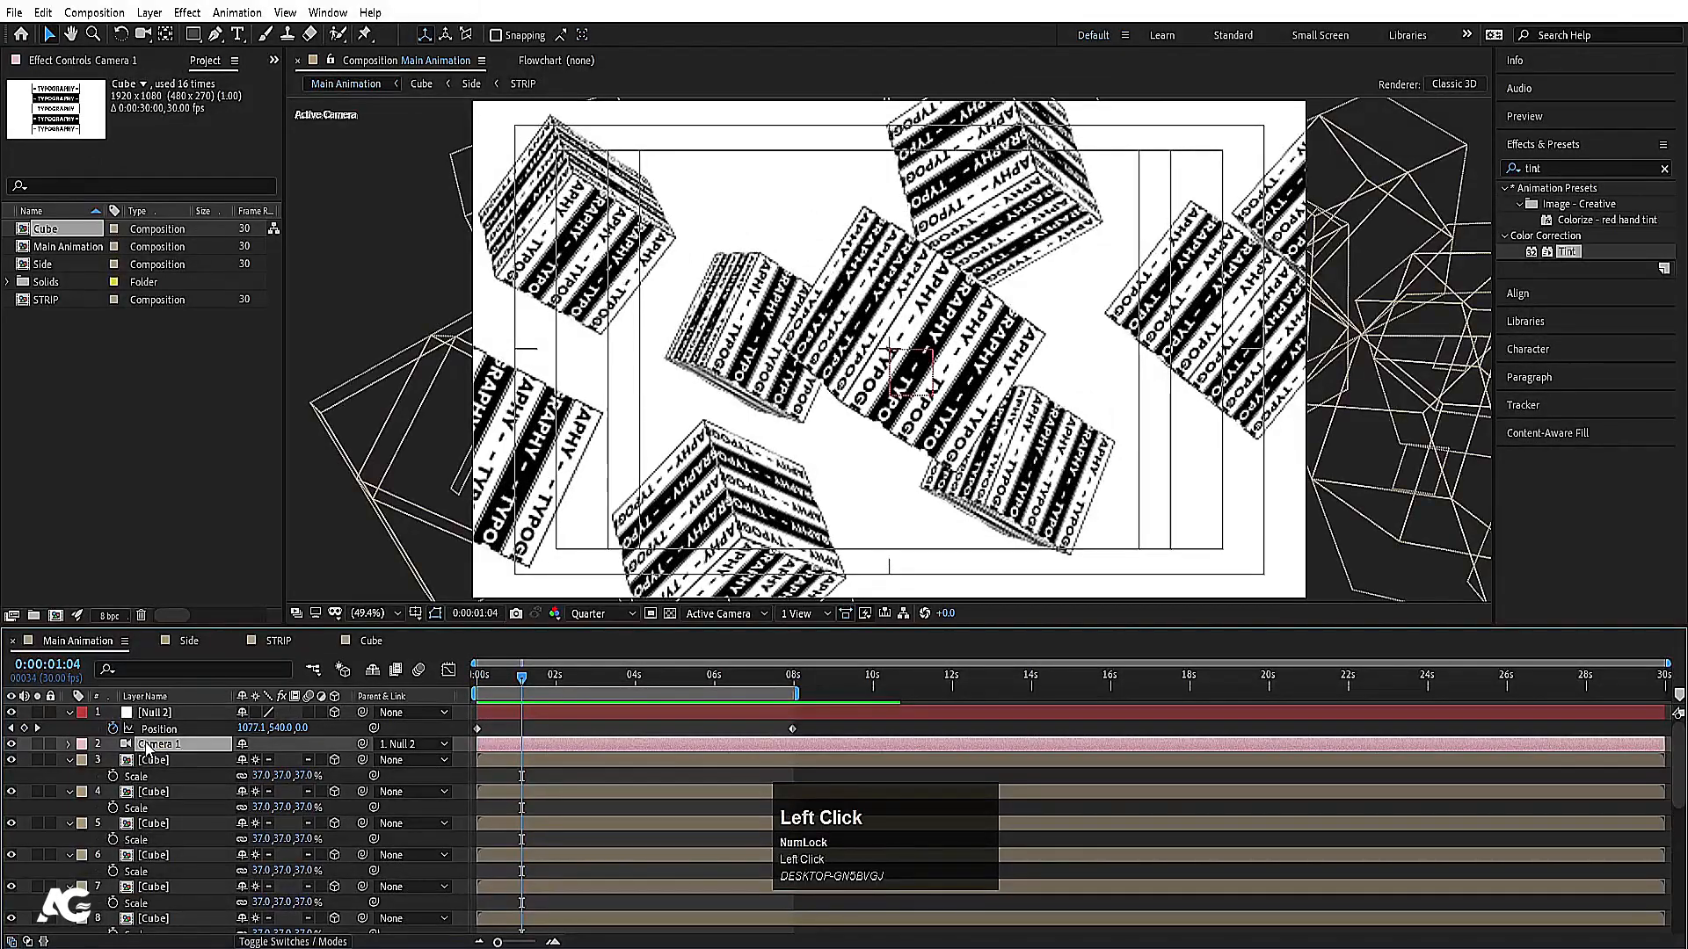
key("a")
key("a")
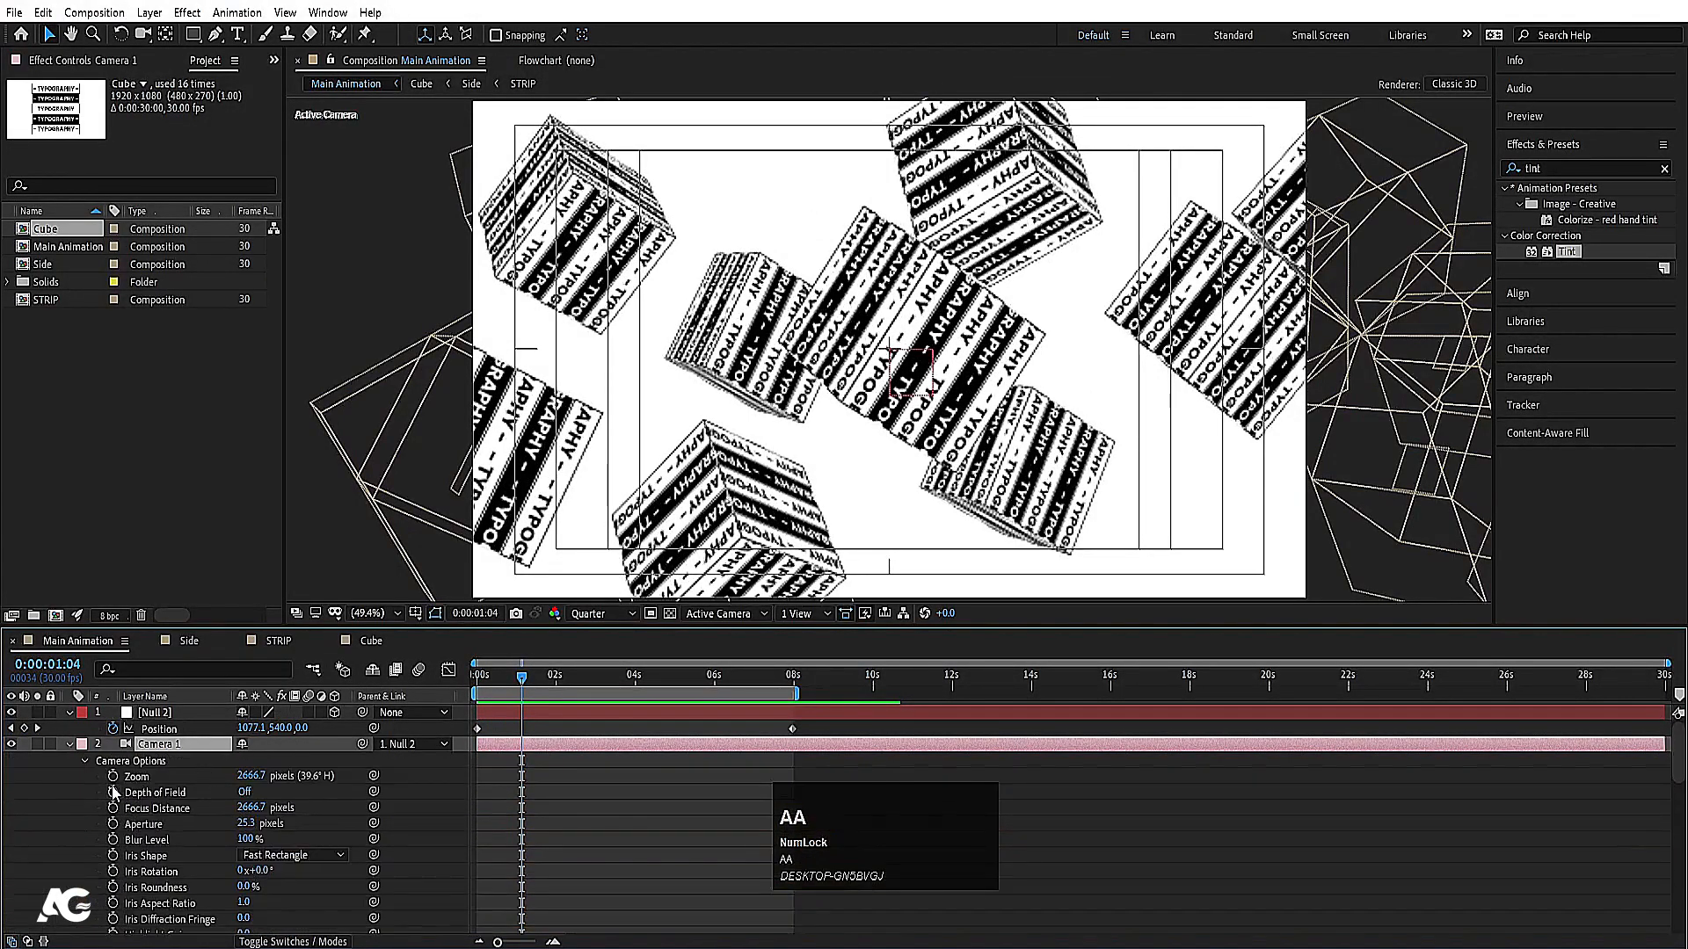
scroll(165, 853, "down", 2)
scroll(199, 842, "up", 2)
Step: Try the 28mm preset on Camera 1 in a preview and undo it
double_click(146, 745)
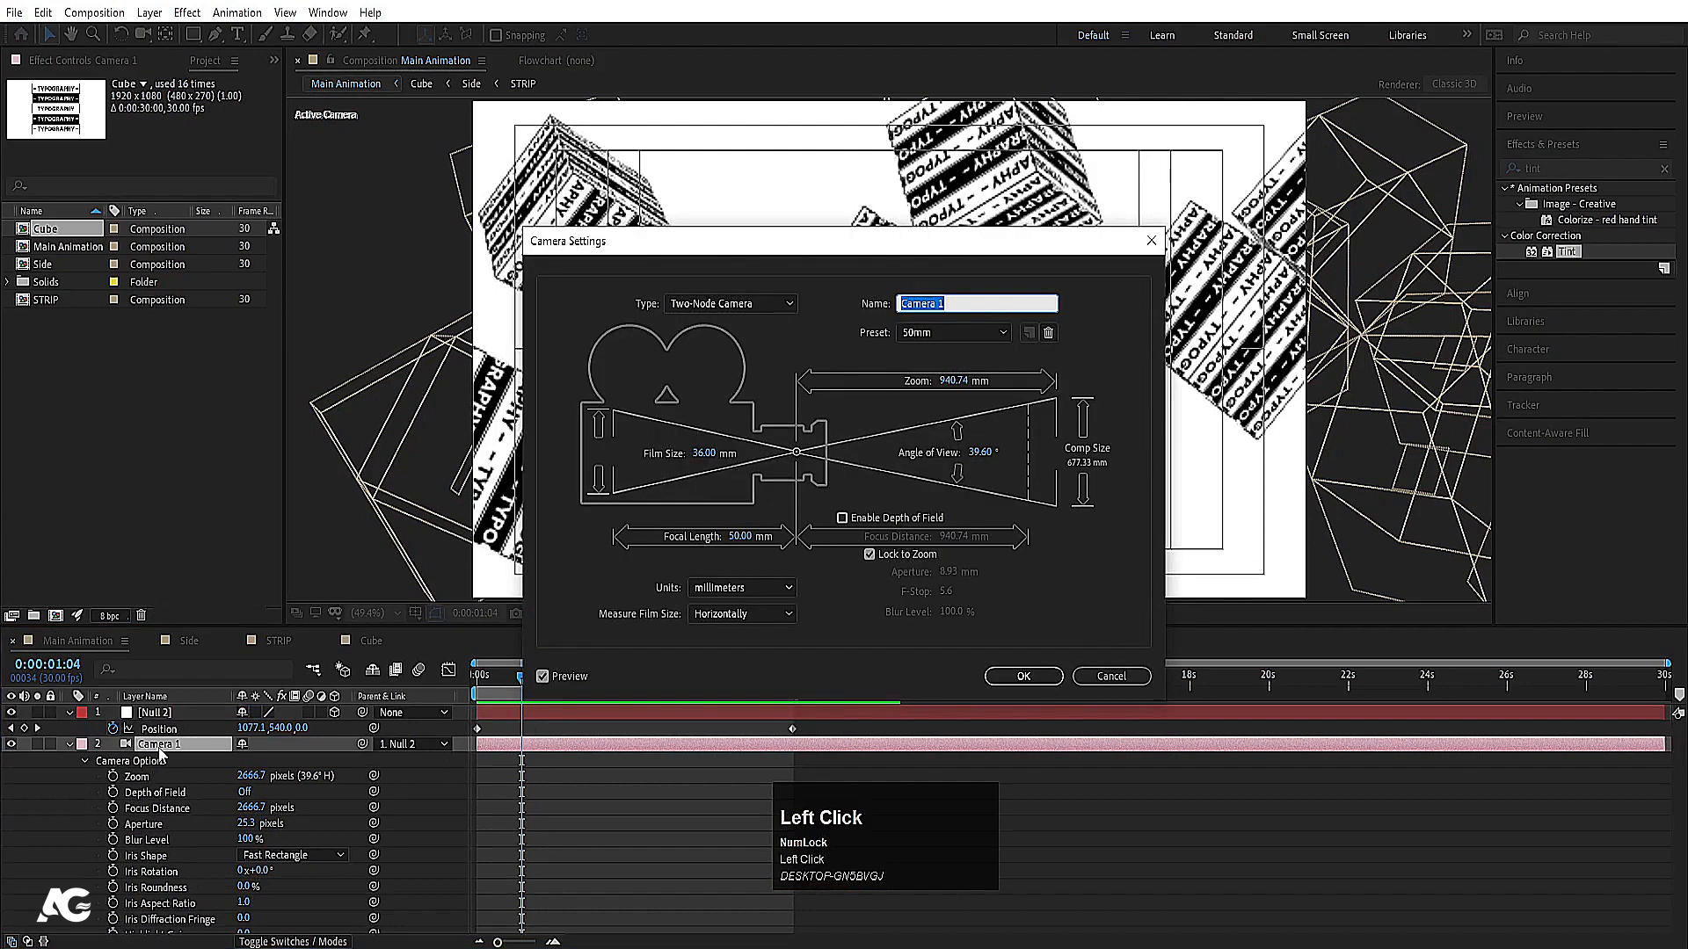
left_click(947, 333)
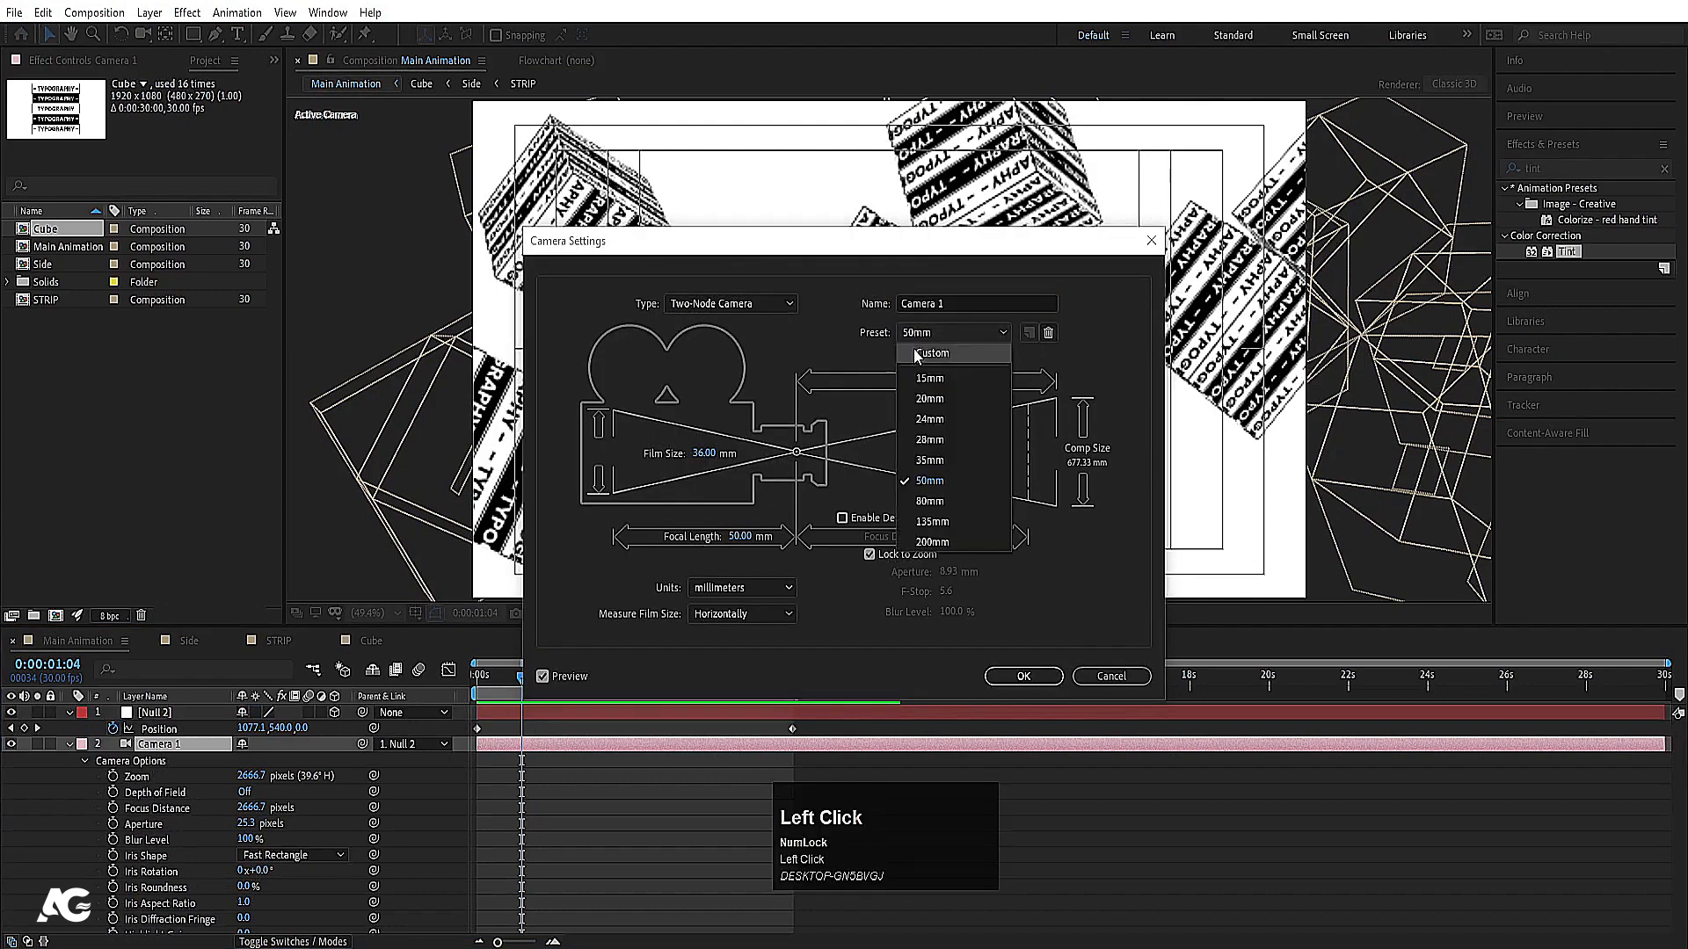
left_click(925, 441)
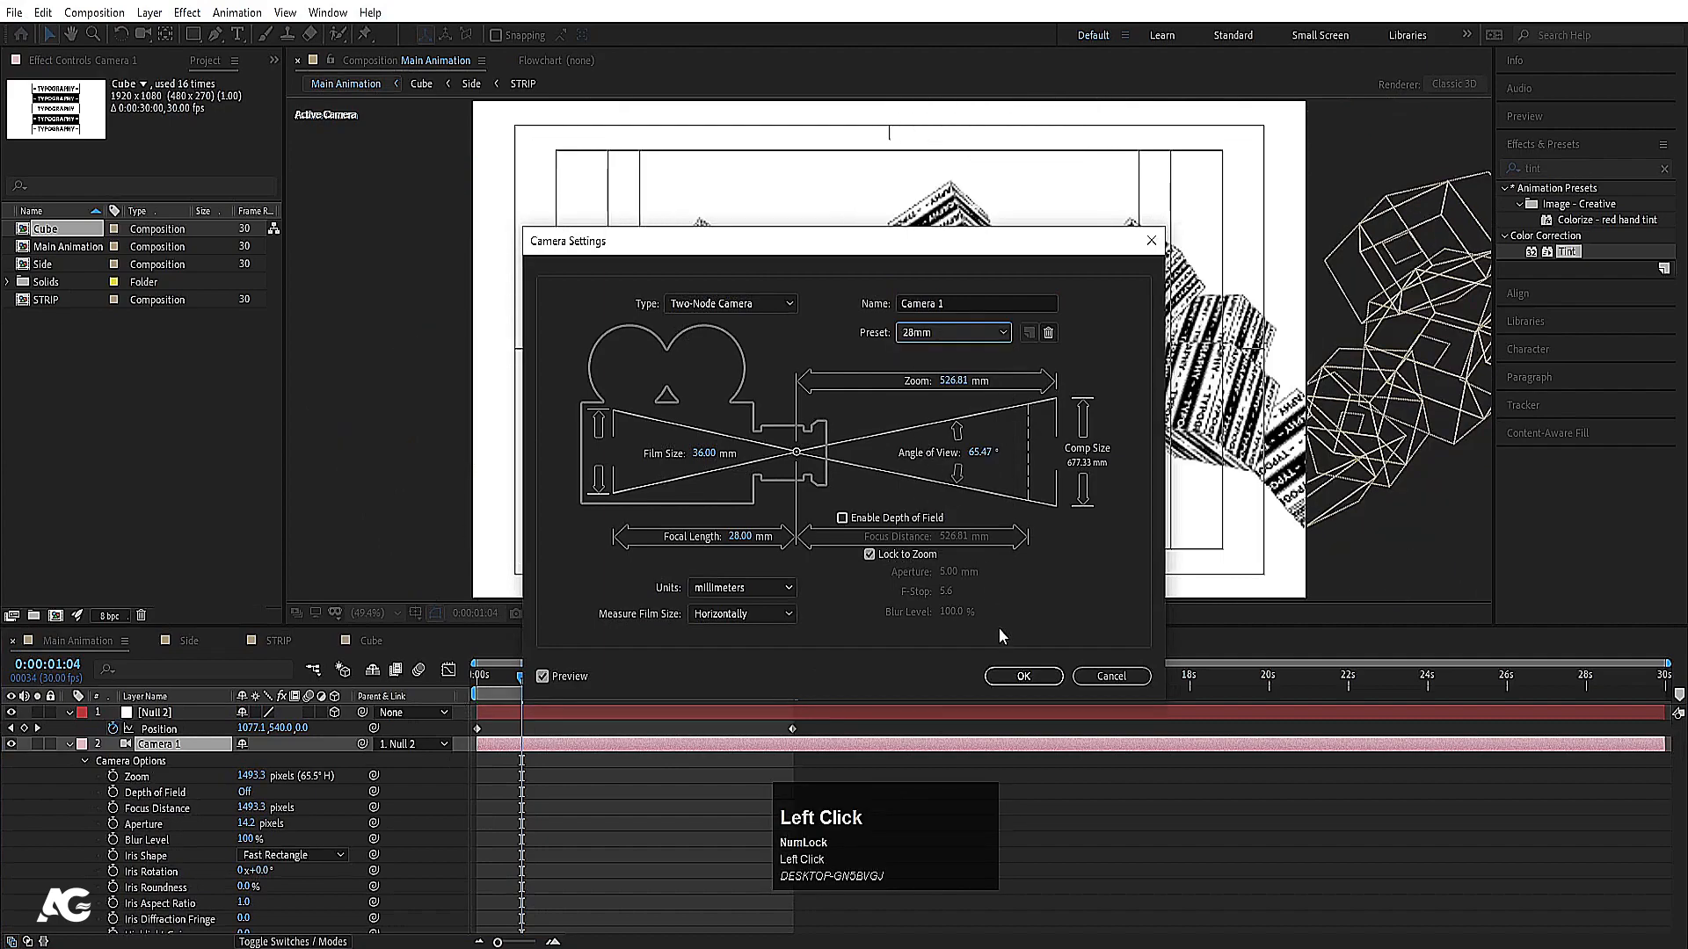
left_click(1023, 676)
key("space")
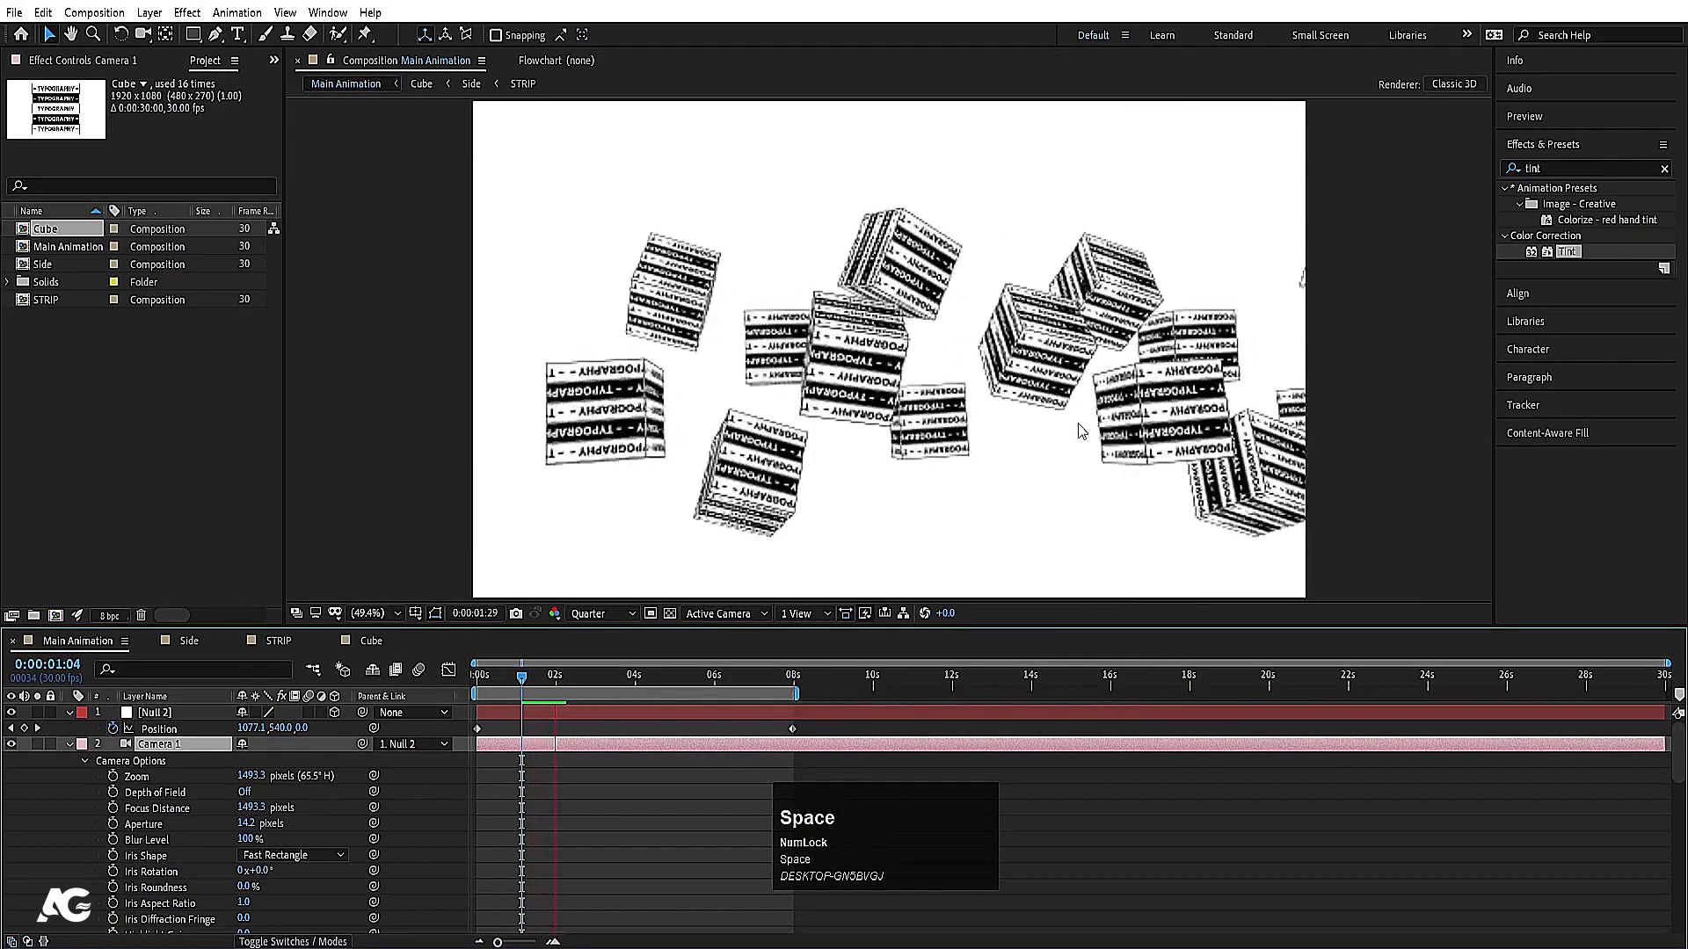
key("space")
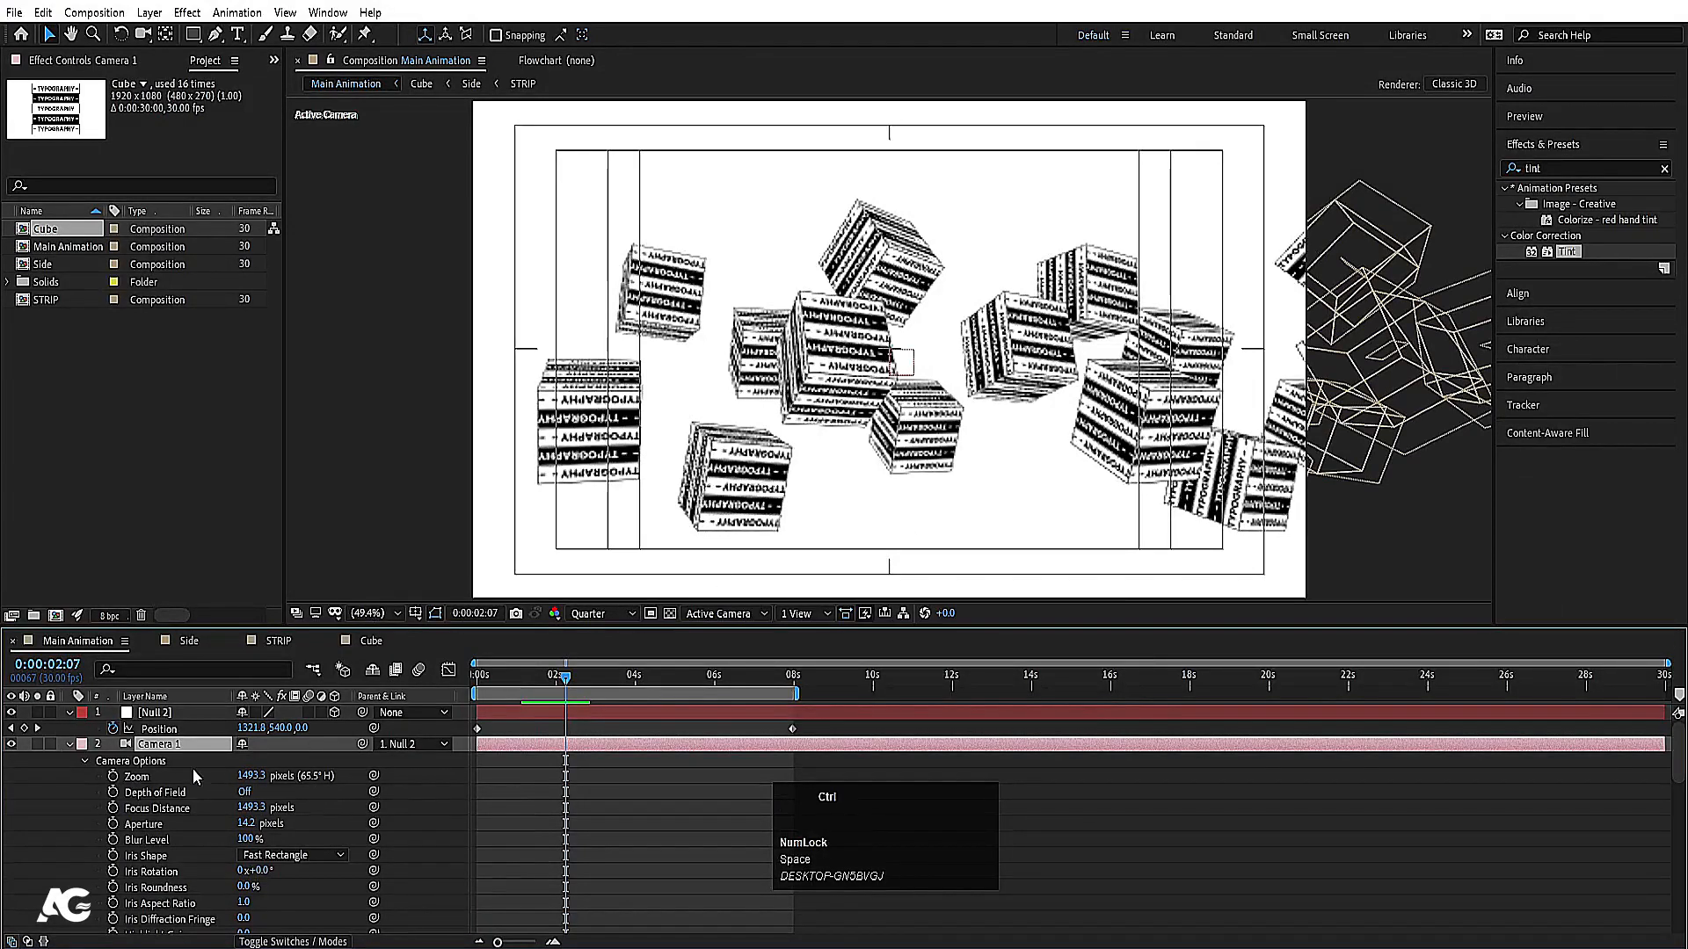
key("ctrl+z")
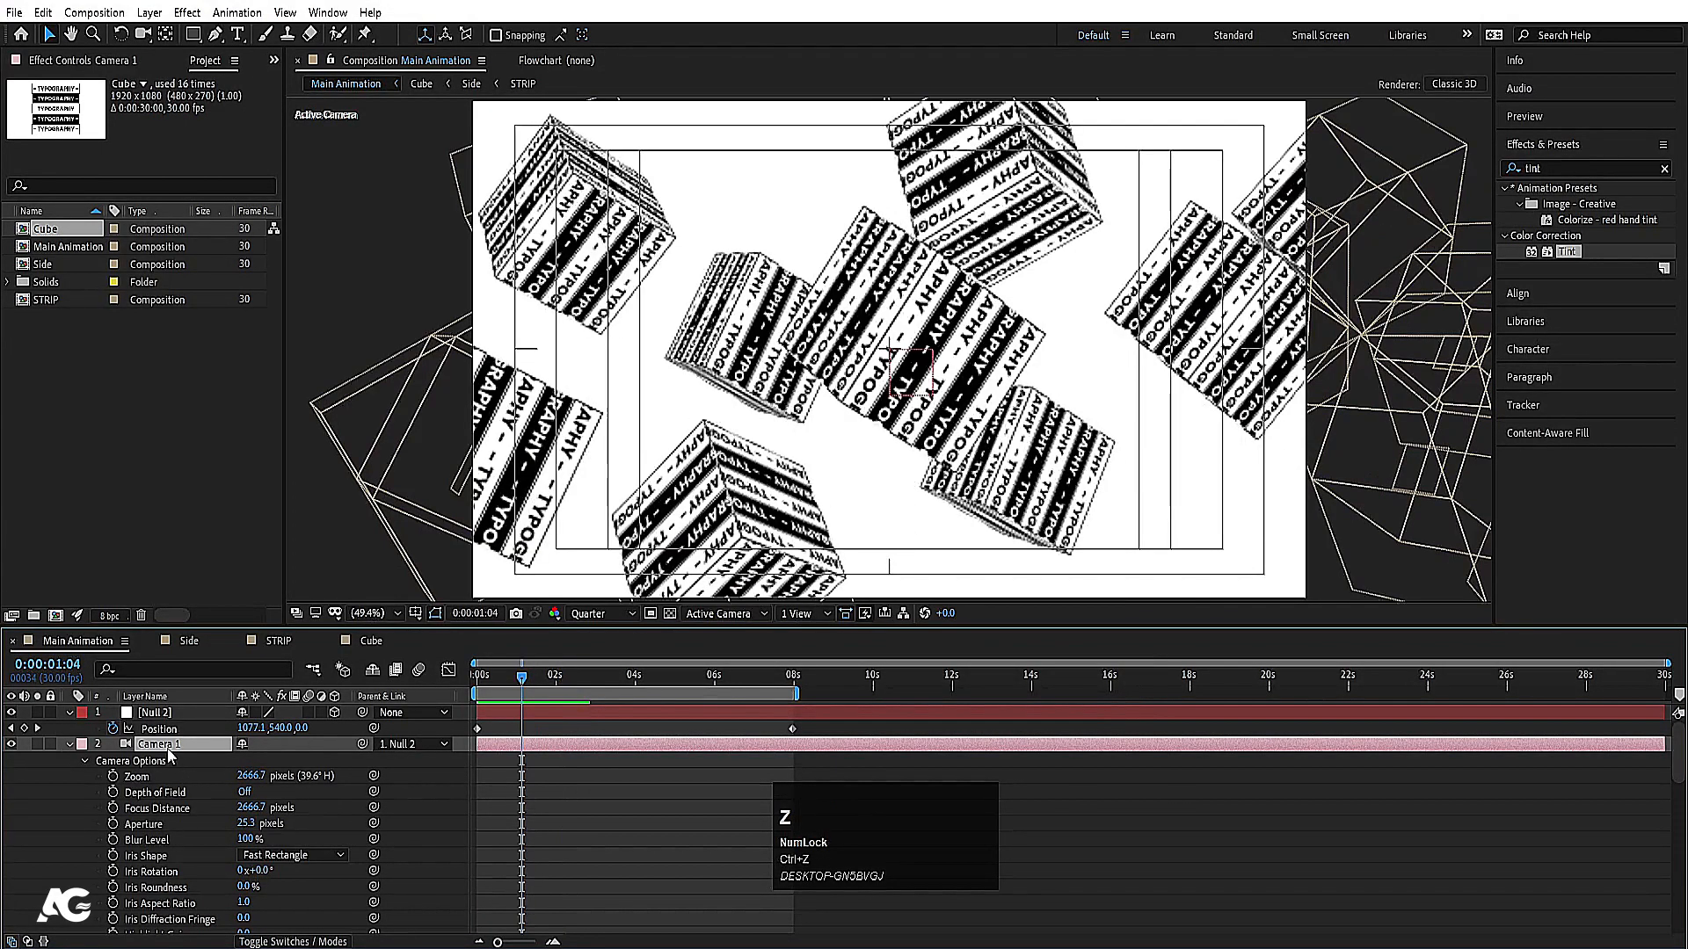
Step: Try wider angles of view in Camera 1's settings, finishing with an Angle of View of 39°
double_click(167, 751)
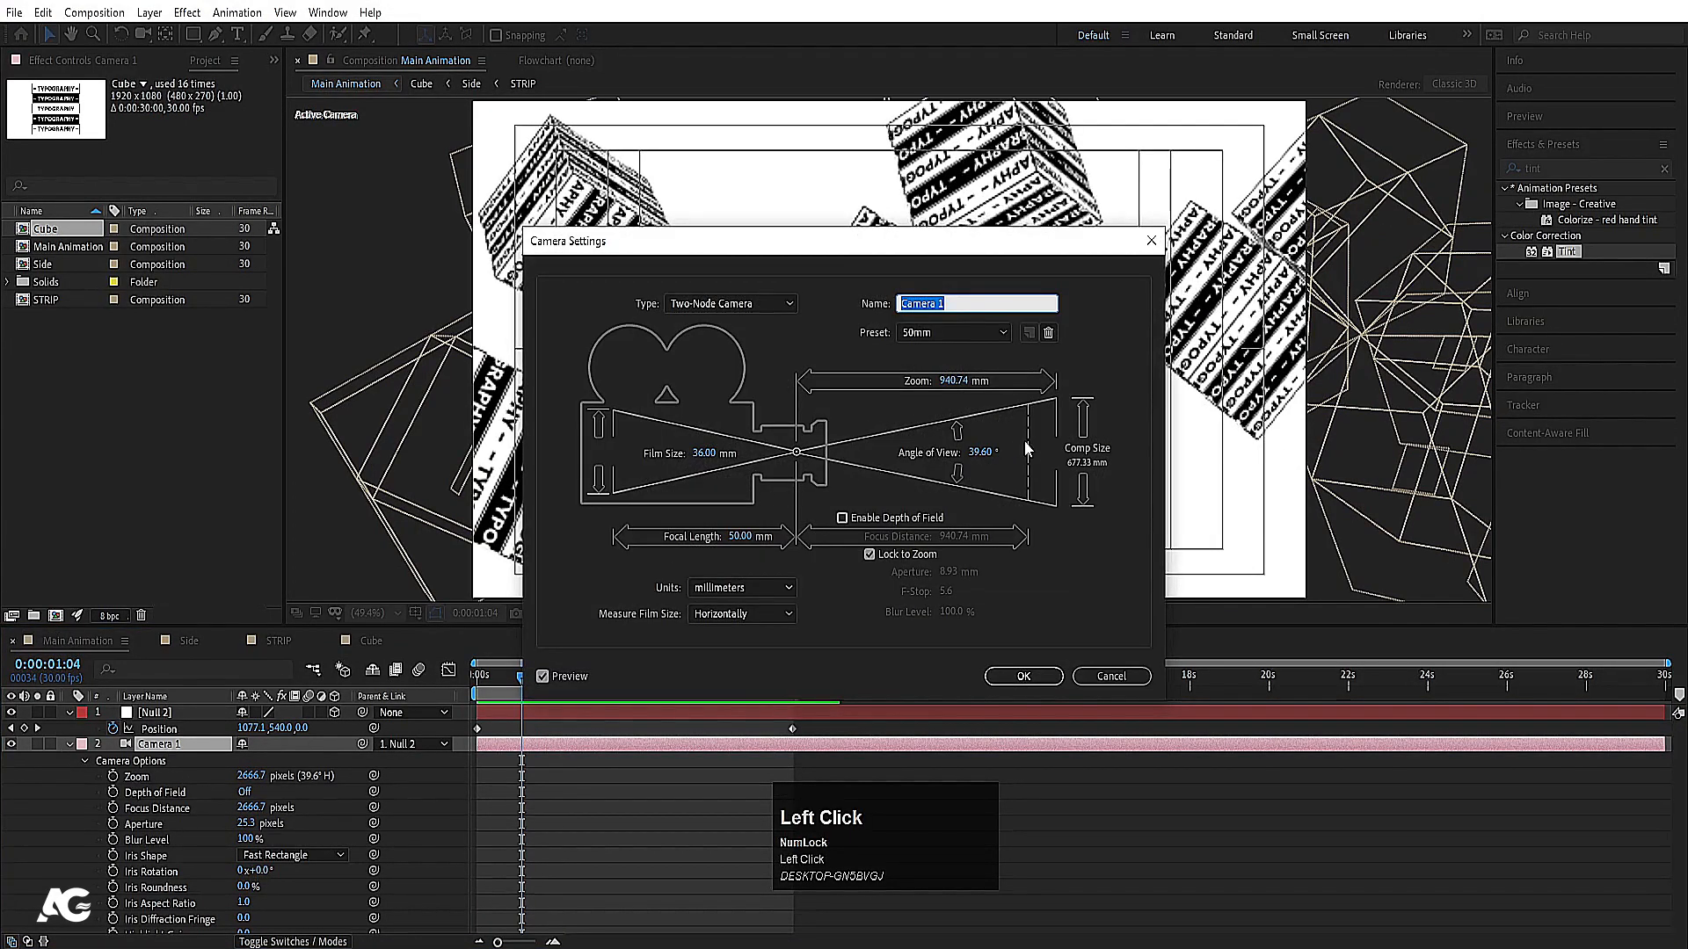
left_click_drag(979, 453, 996, 452)
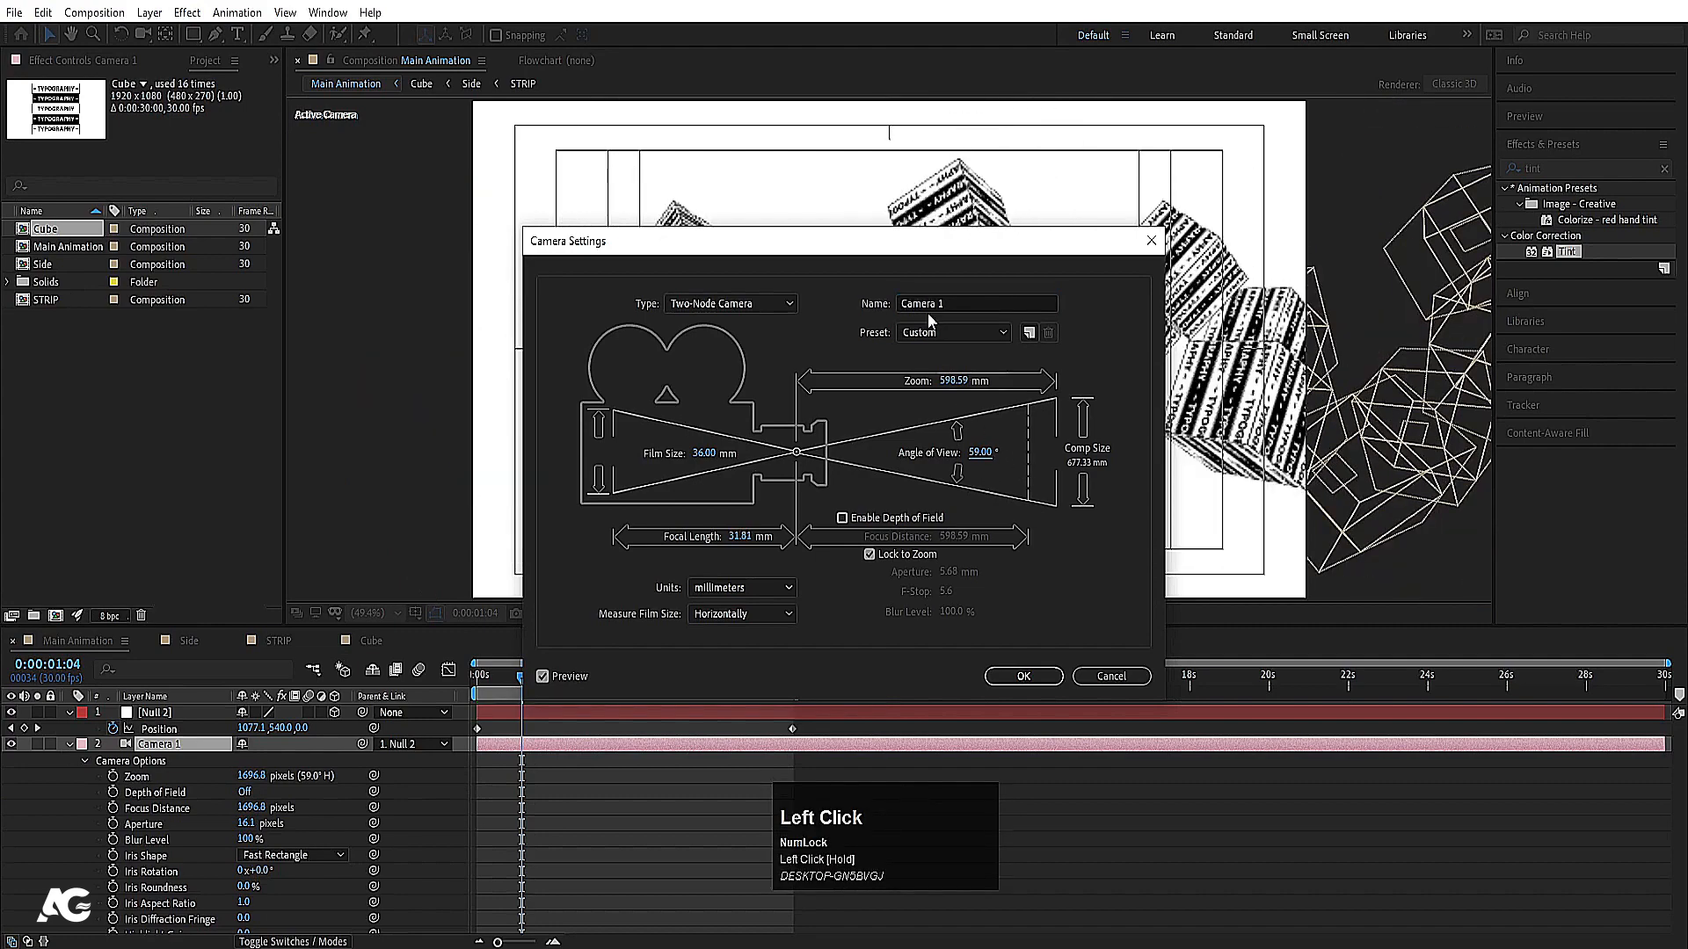
left_click_drag(909, 252, 399, 251)
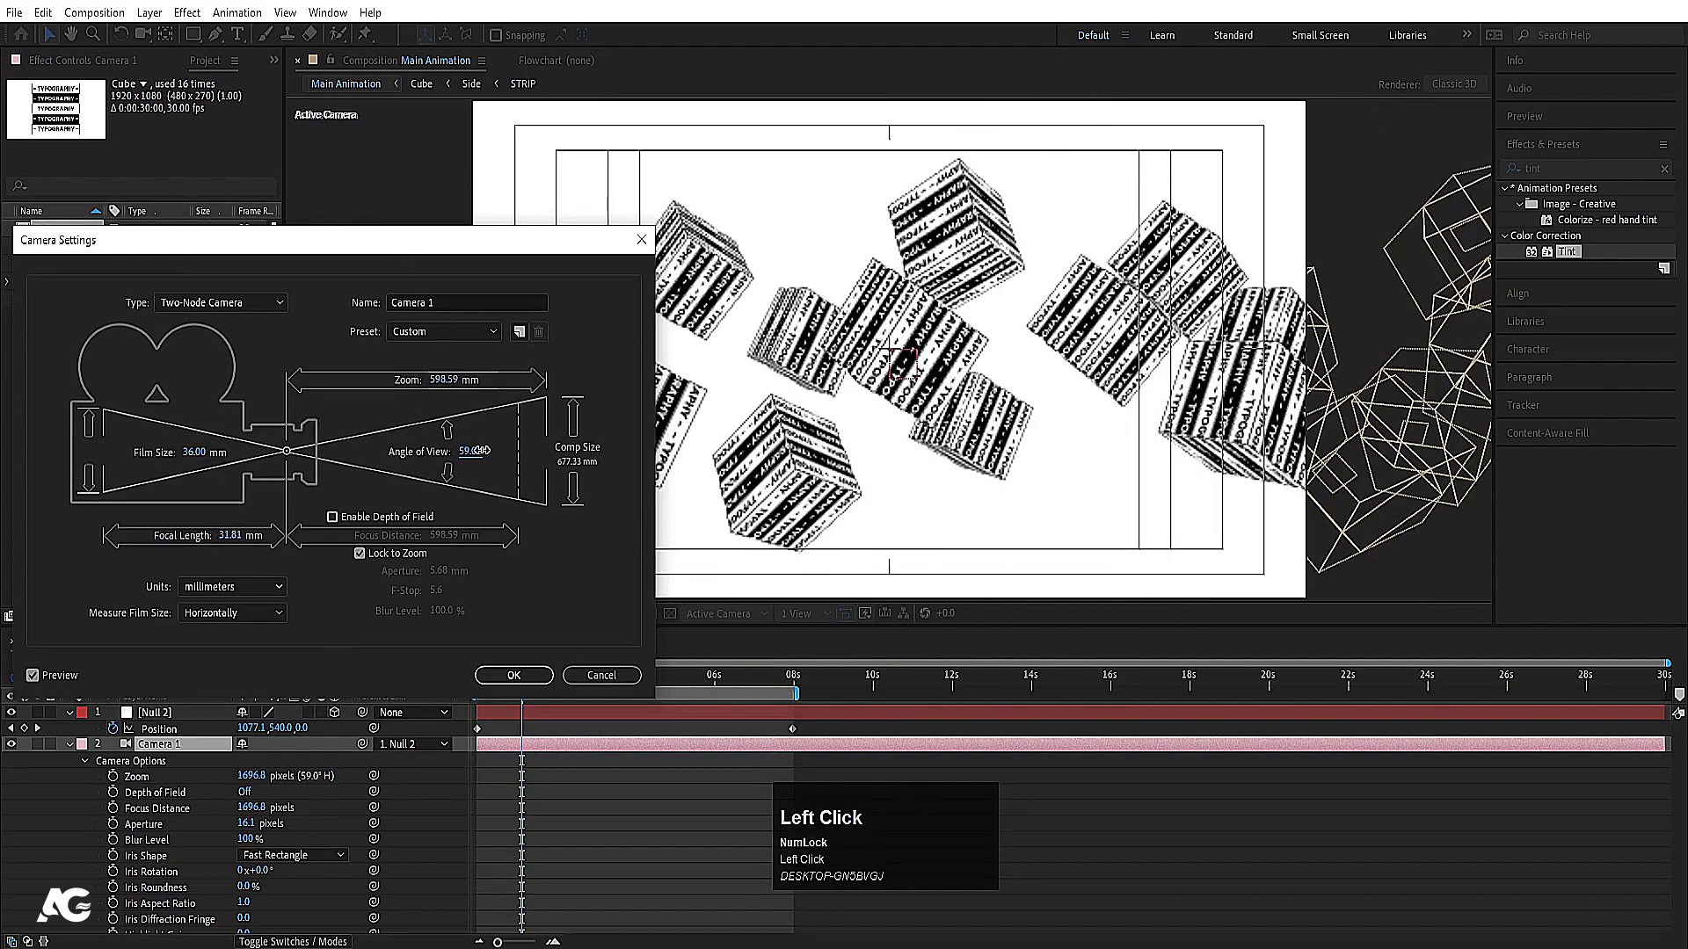
left_click_drag(482, 450, 431, 474)
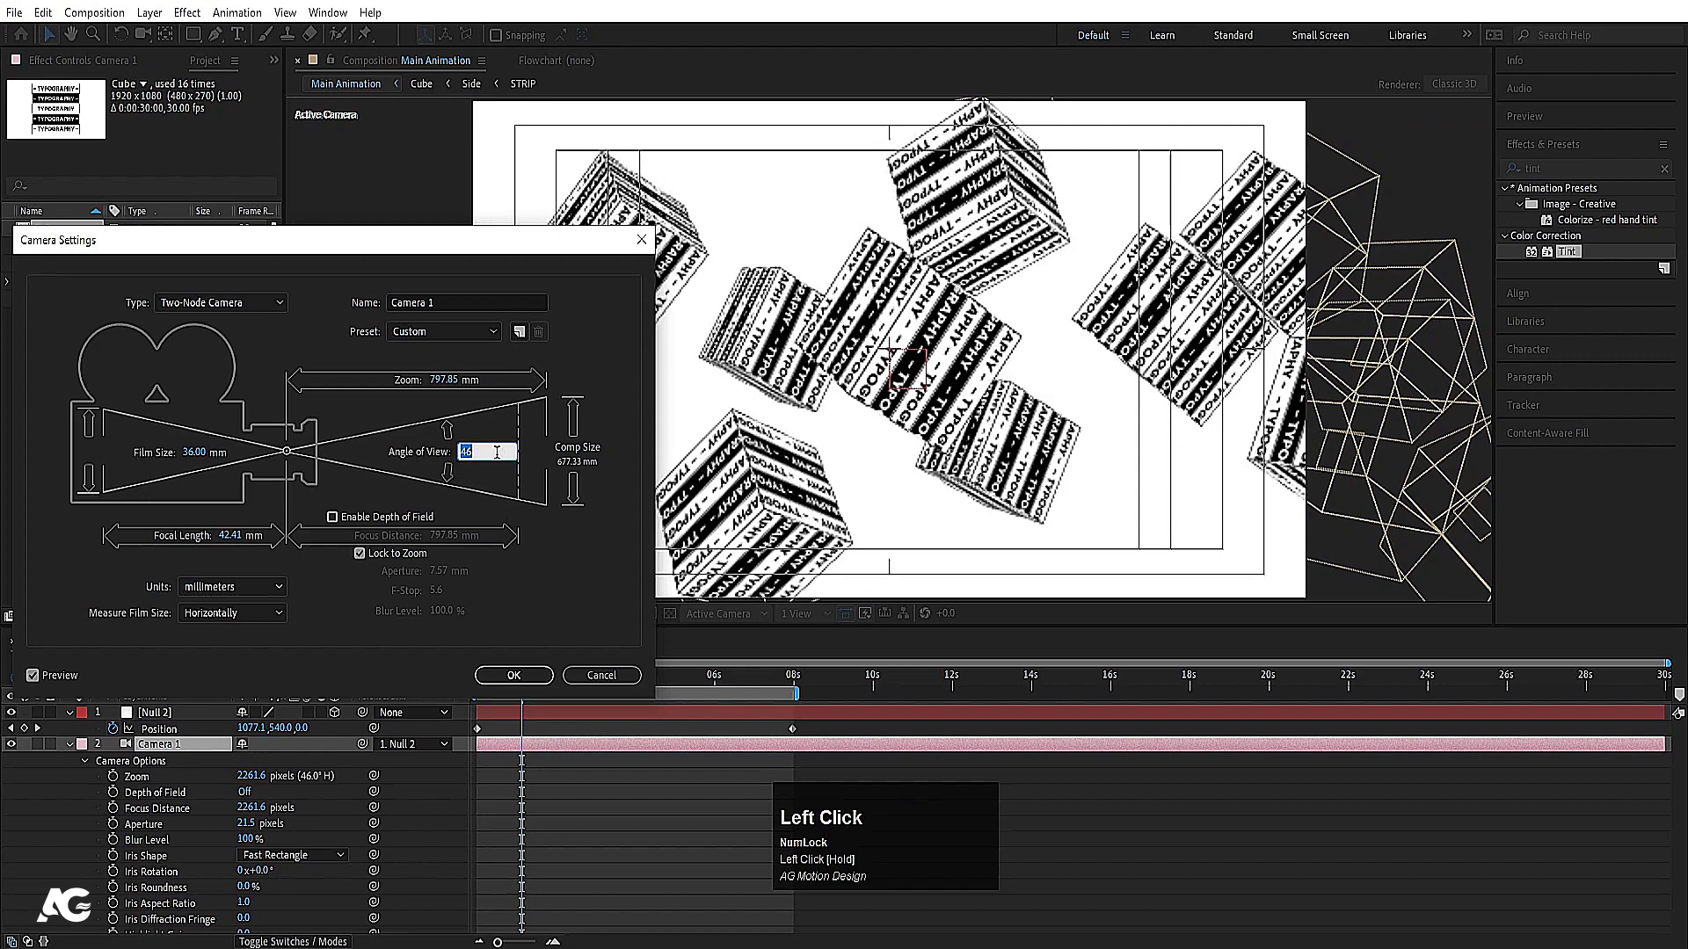
type("39")
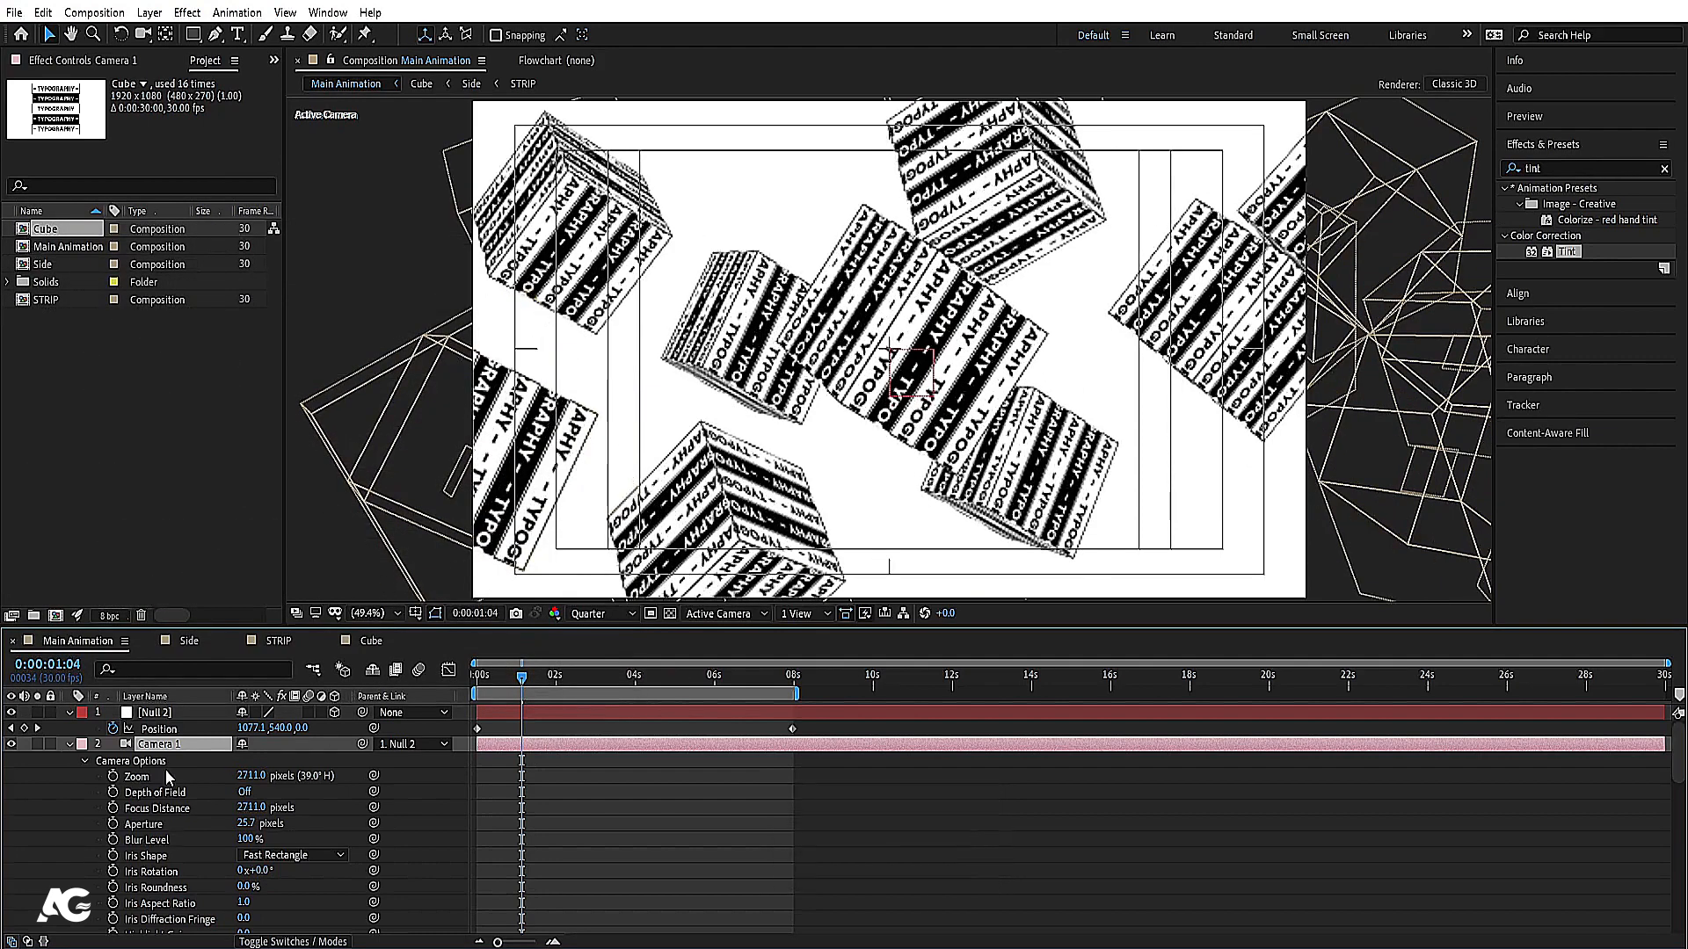
Step: Reduce Camera 1's Zoom to 2327 pixels to fit more of the cubes in the frame
scroll(171, 777, "down", 3)
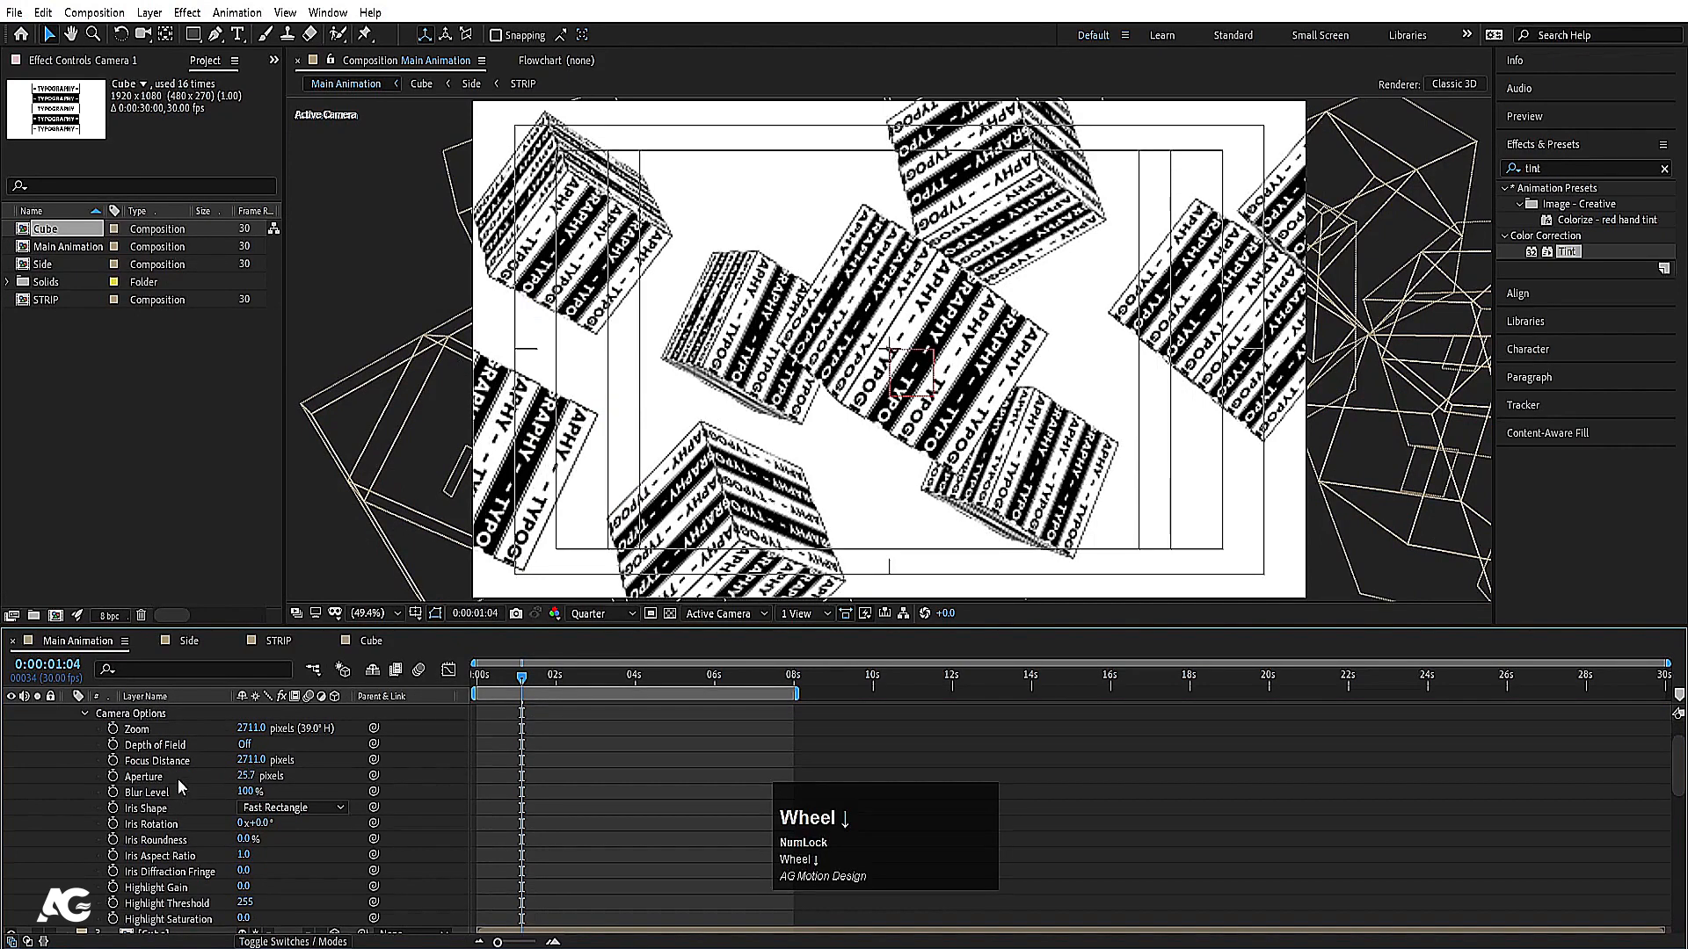
left_click_drag(264, 730, 2, 732)
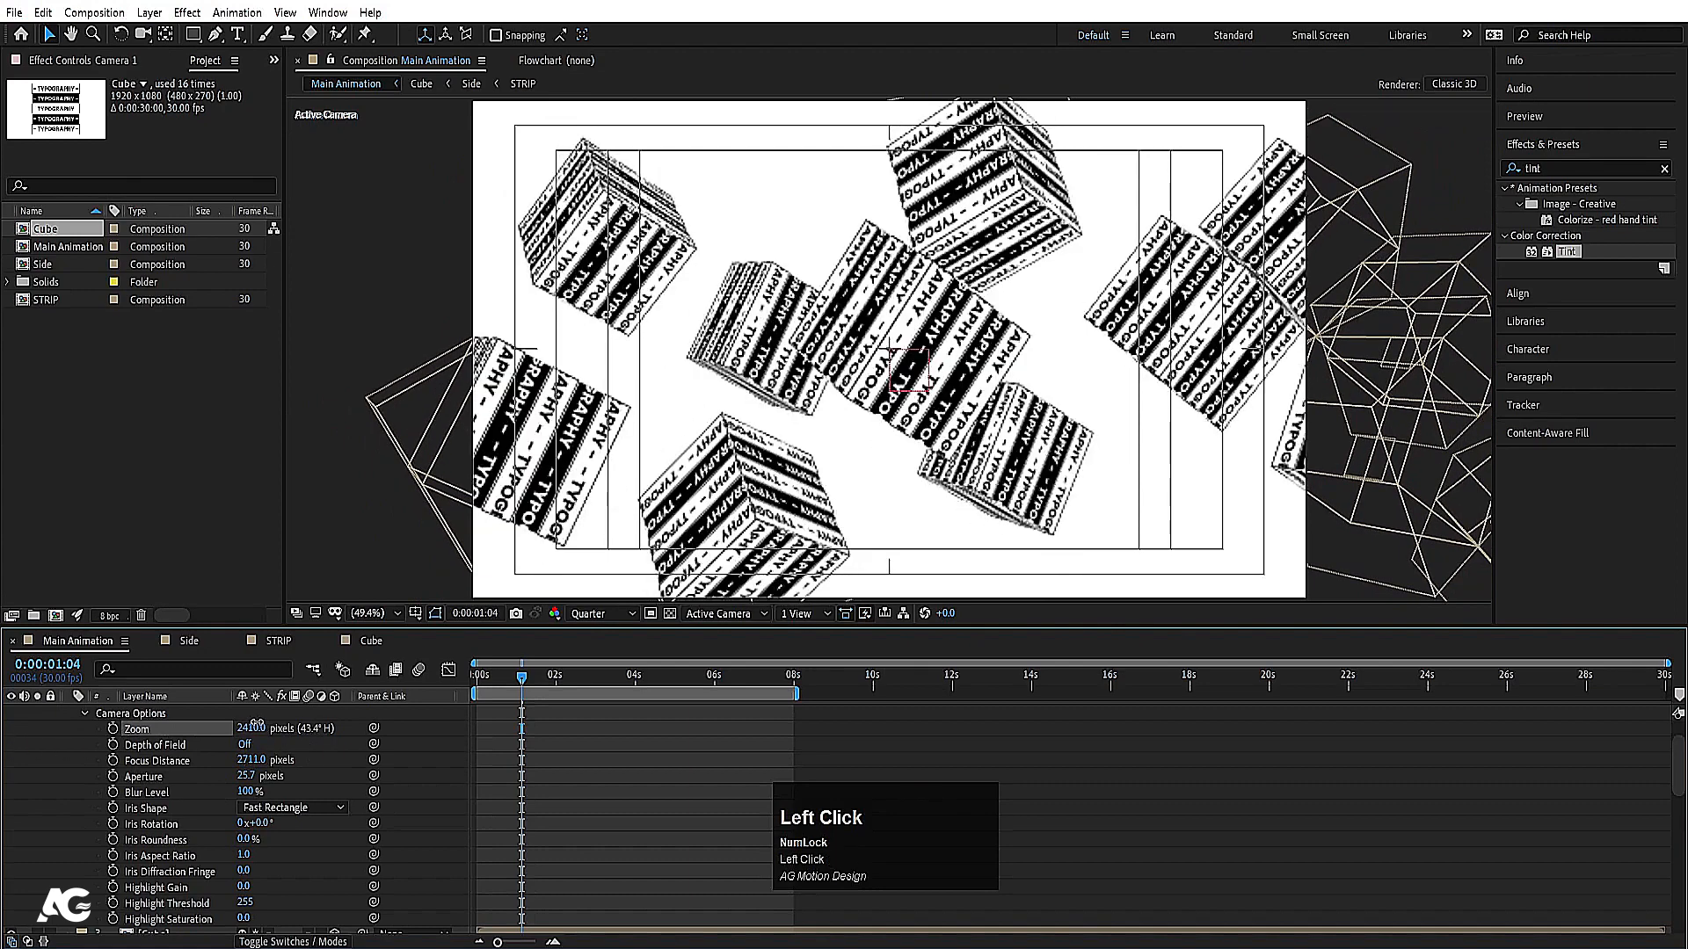
left_click_drag(253, 728, 167, 728)
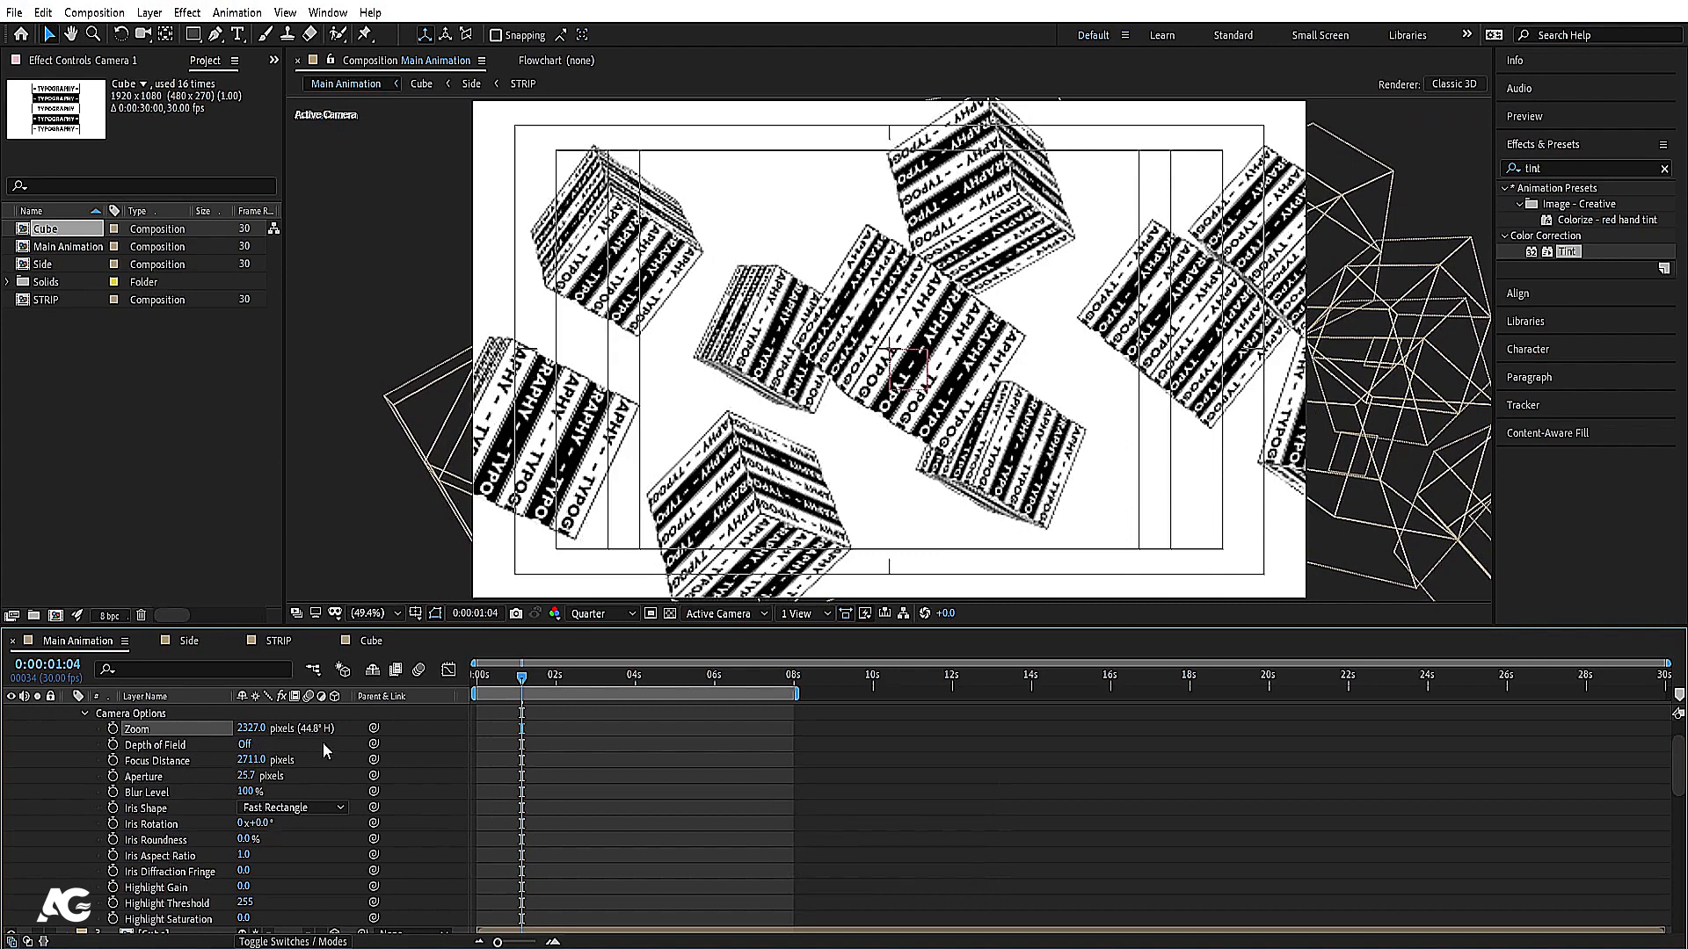
Step: Set the preview resolution to Full and turn on Depth of Field for Camera 1
scroll(536, 703, "up", 1)
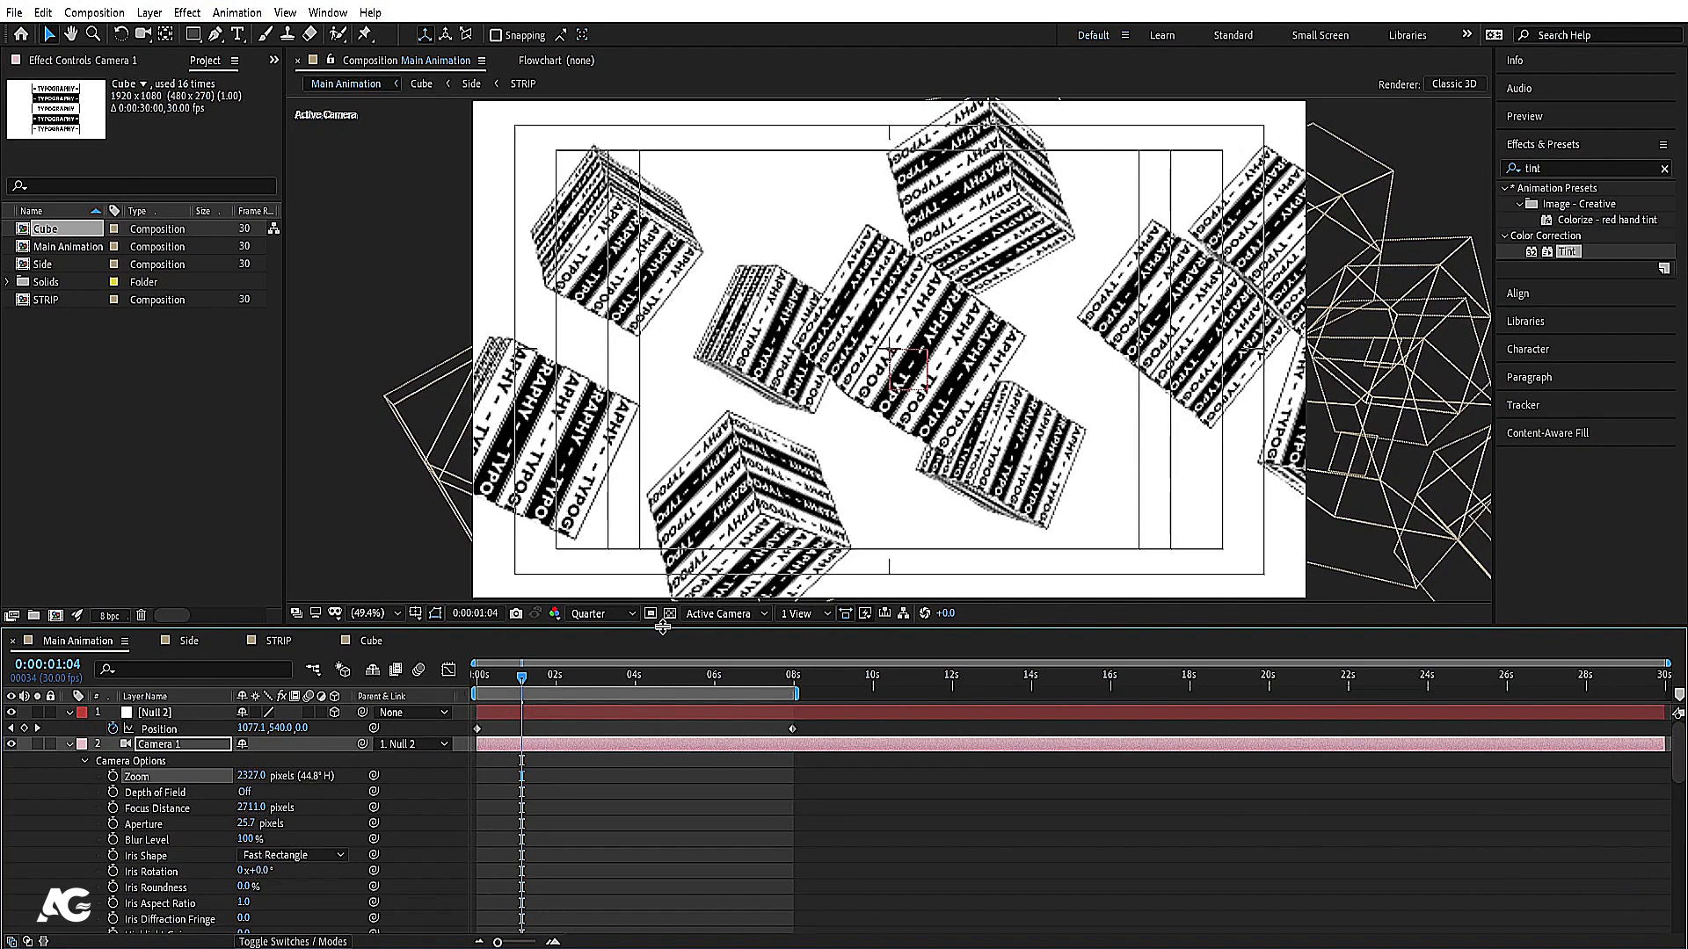
left_click(579, 614)
left_click(585, 567)
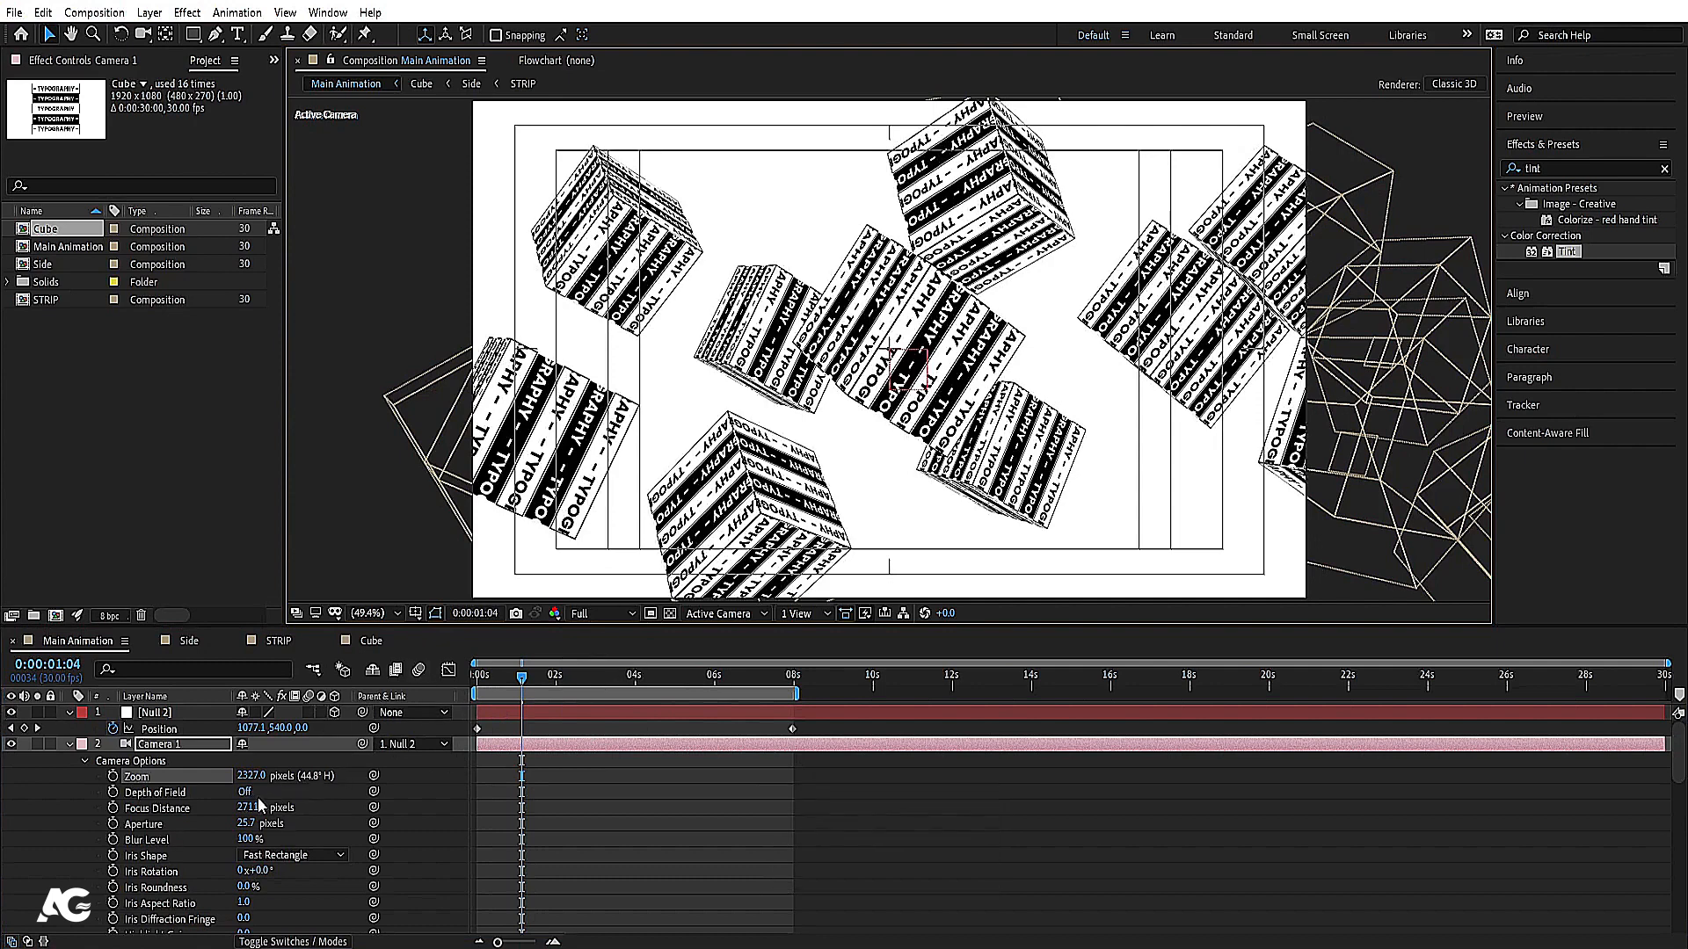
left_click(244, 791)
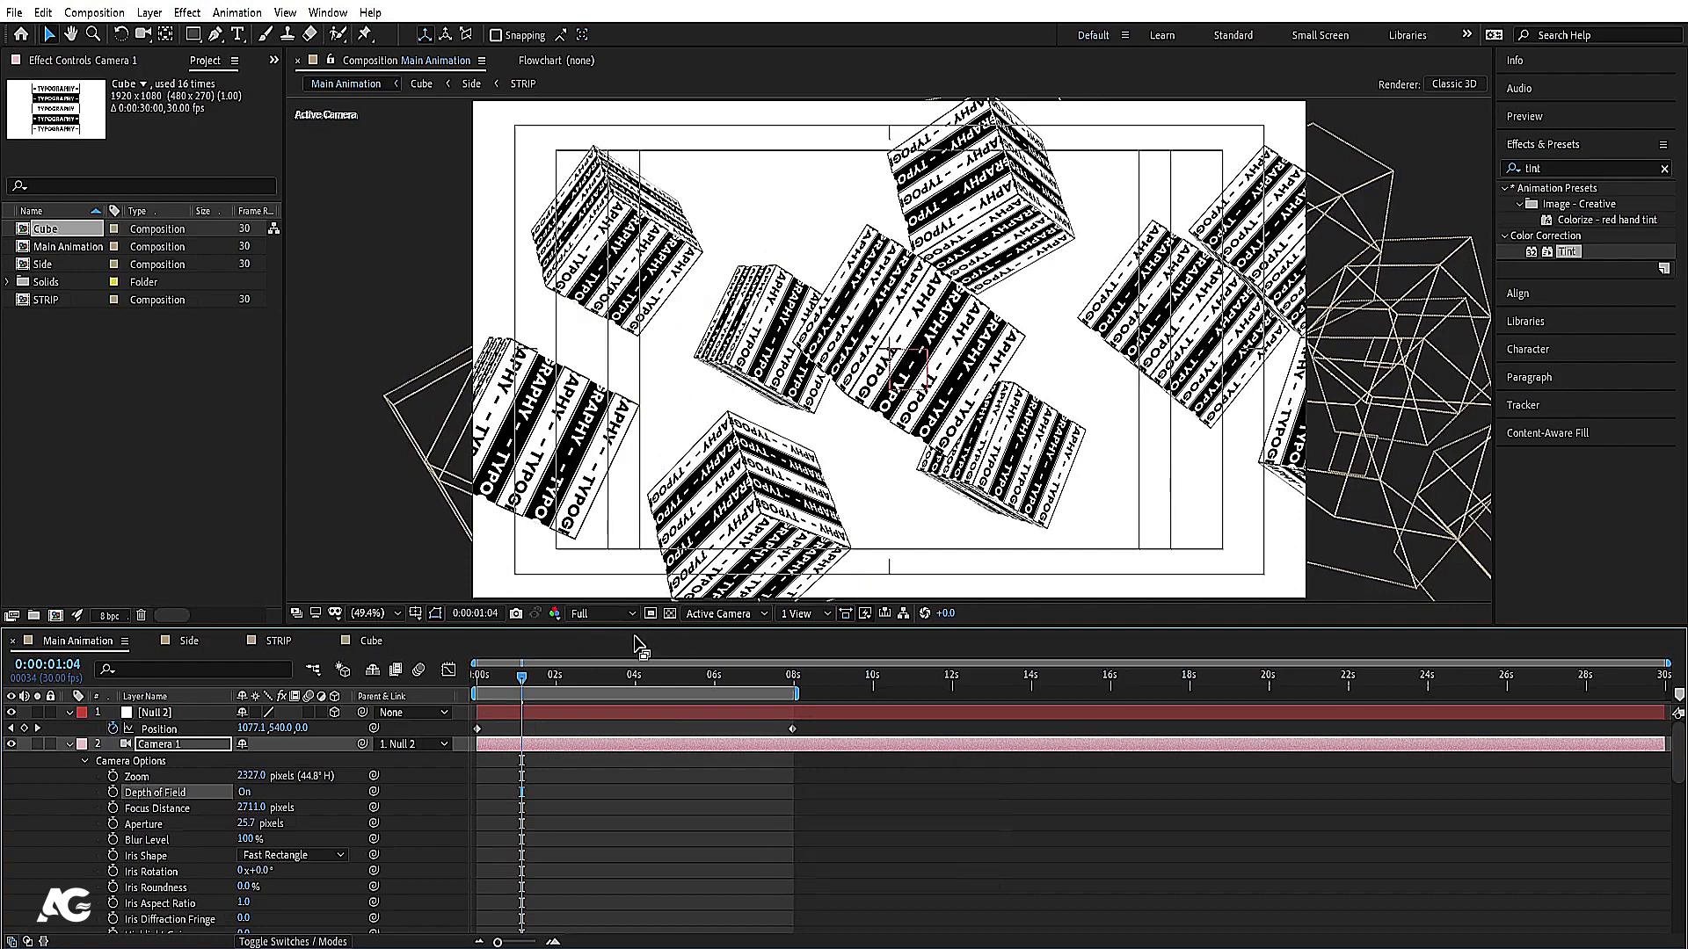
Step: Set Camera 1's Focus Distance to 2296 pixels using the Top view as reference, and return to the Active Camera view
left_click(714, 619)
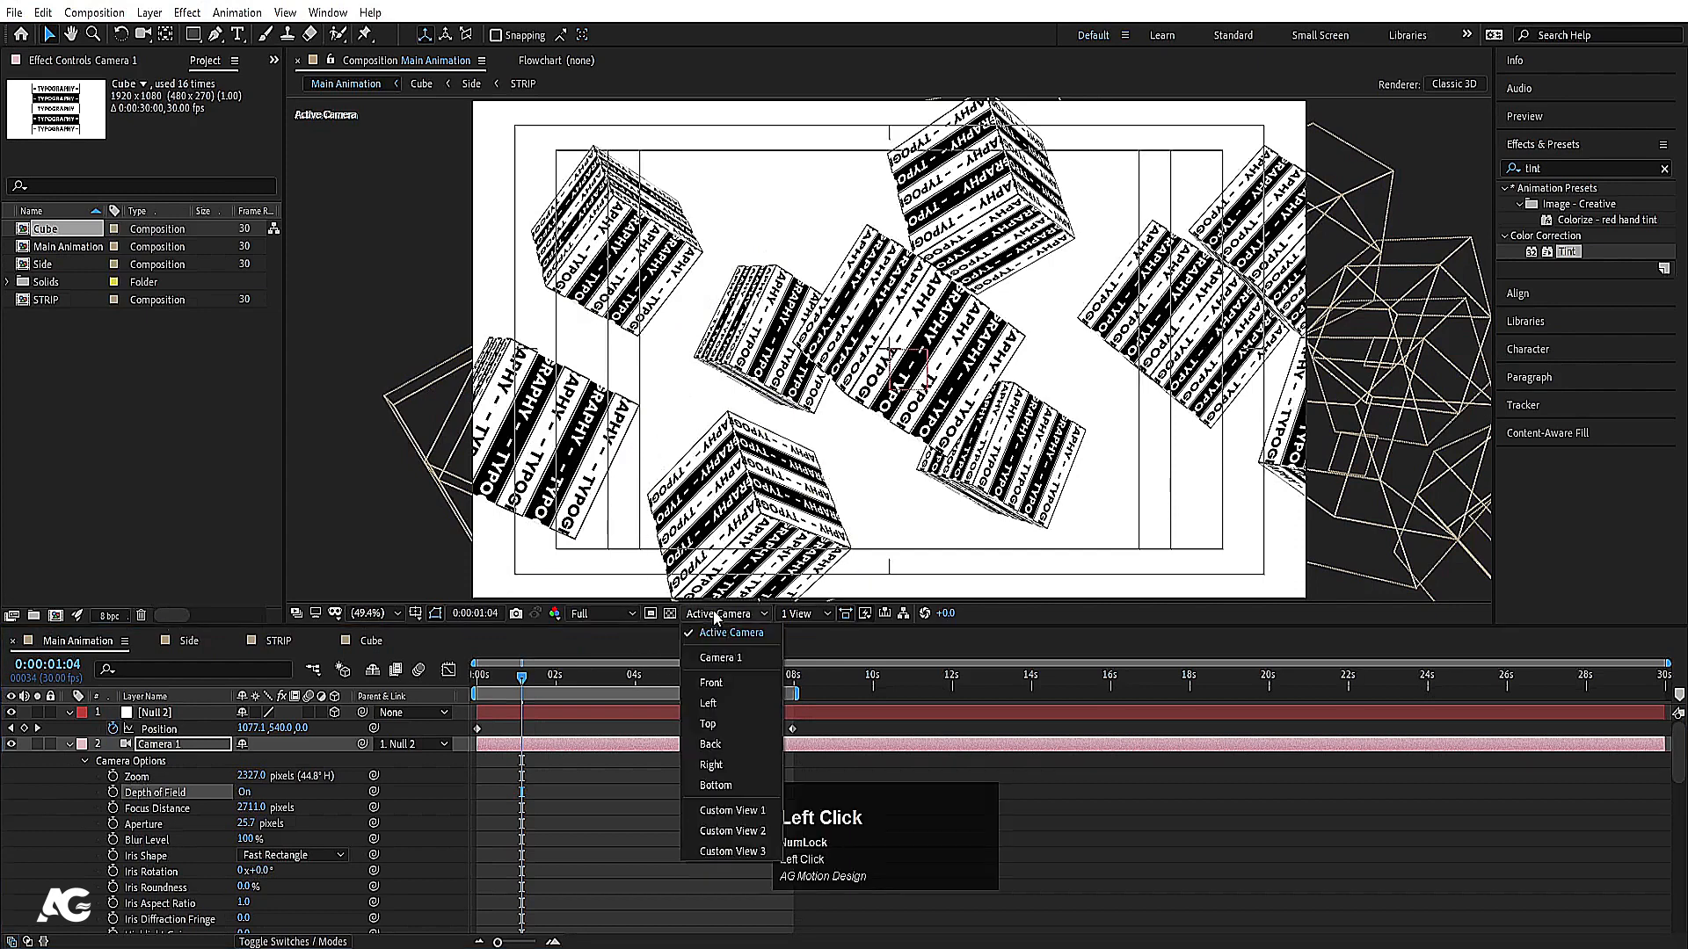
left_click(739, 701)
scroll(901, 422, "down", 2)
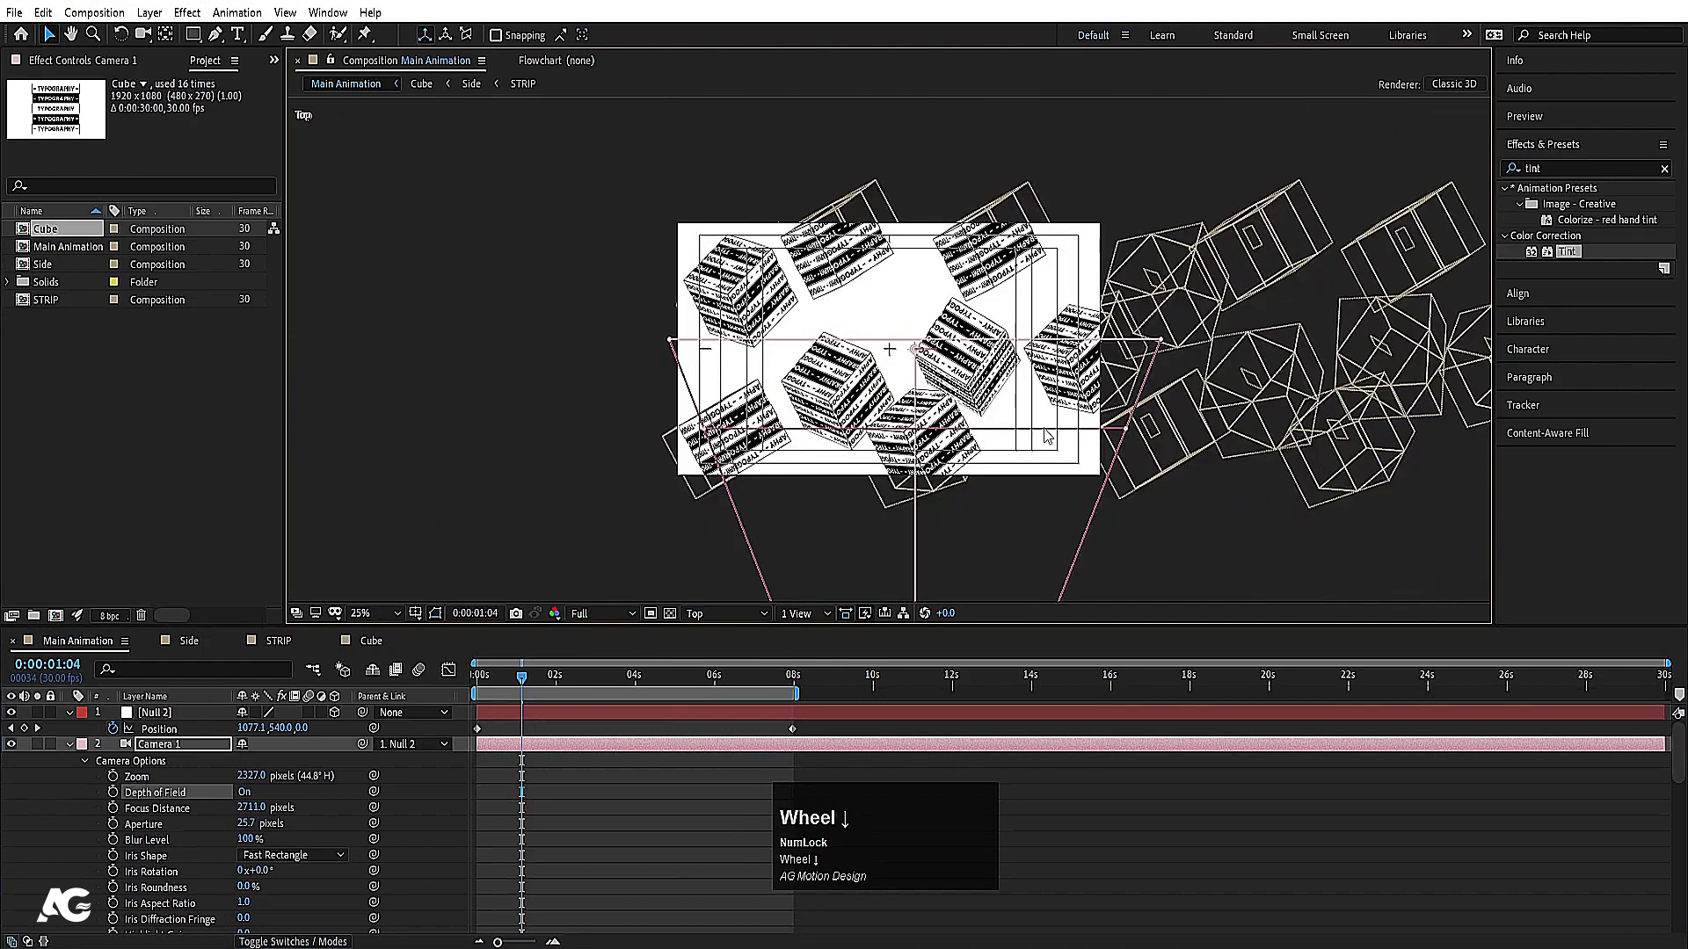
left_click(247, 793)
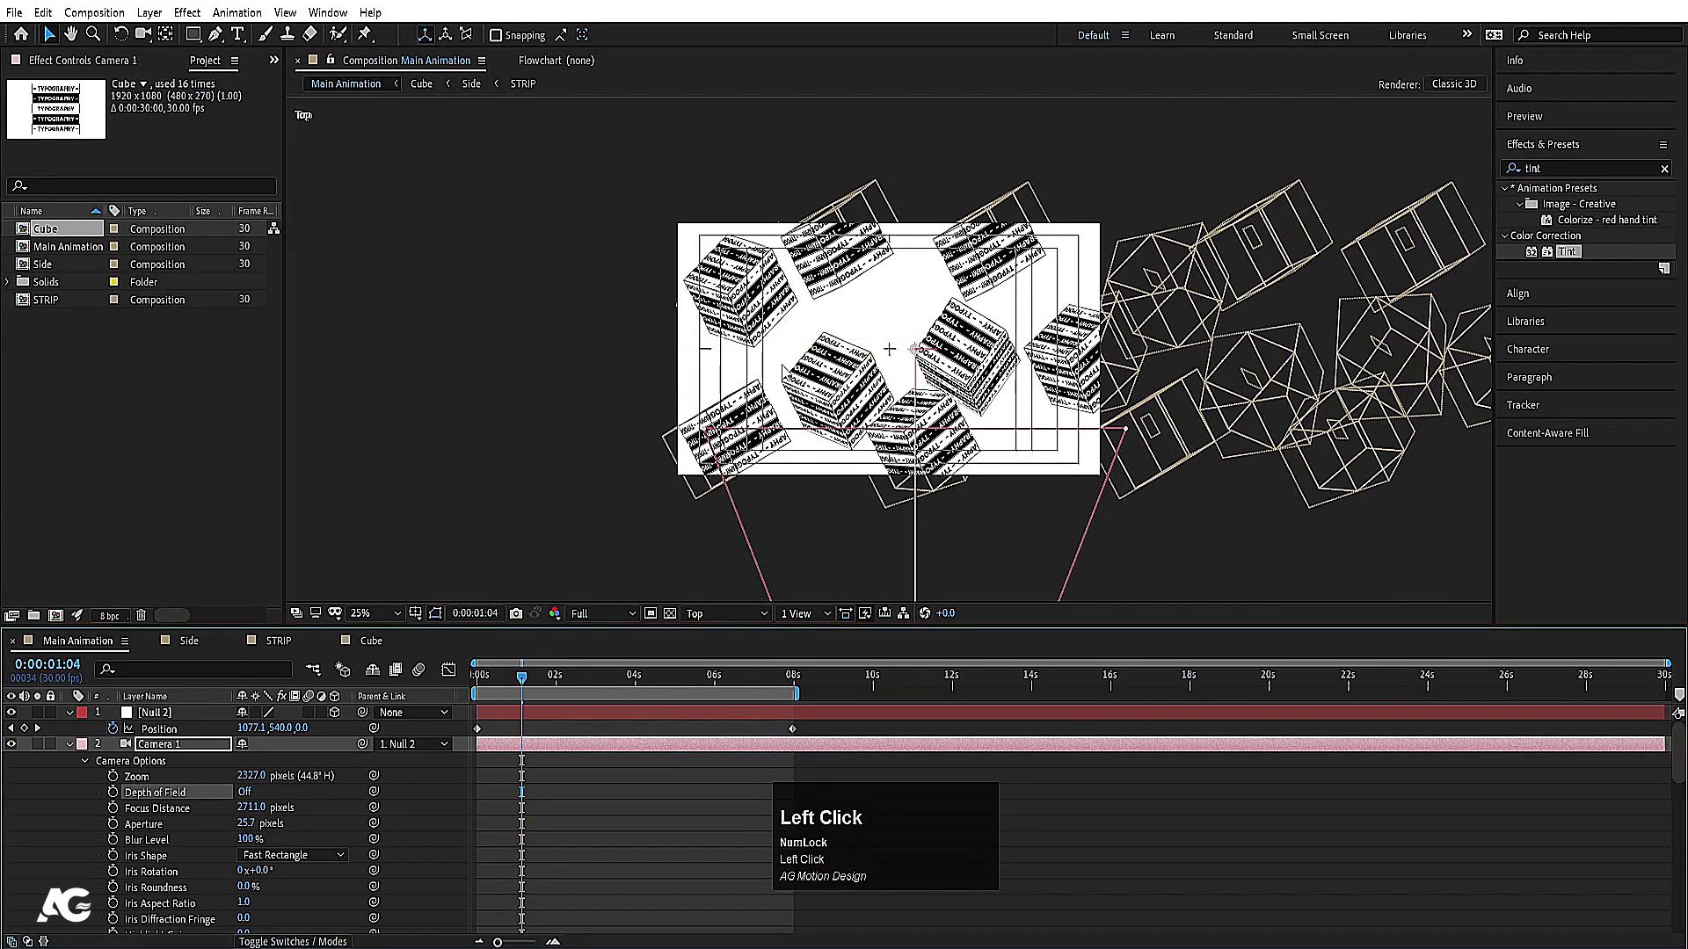
left_click(250, 793)
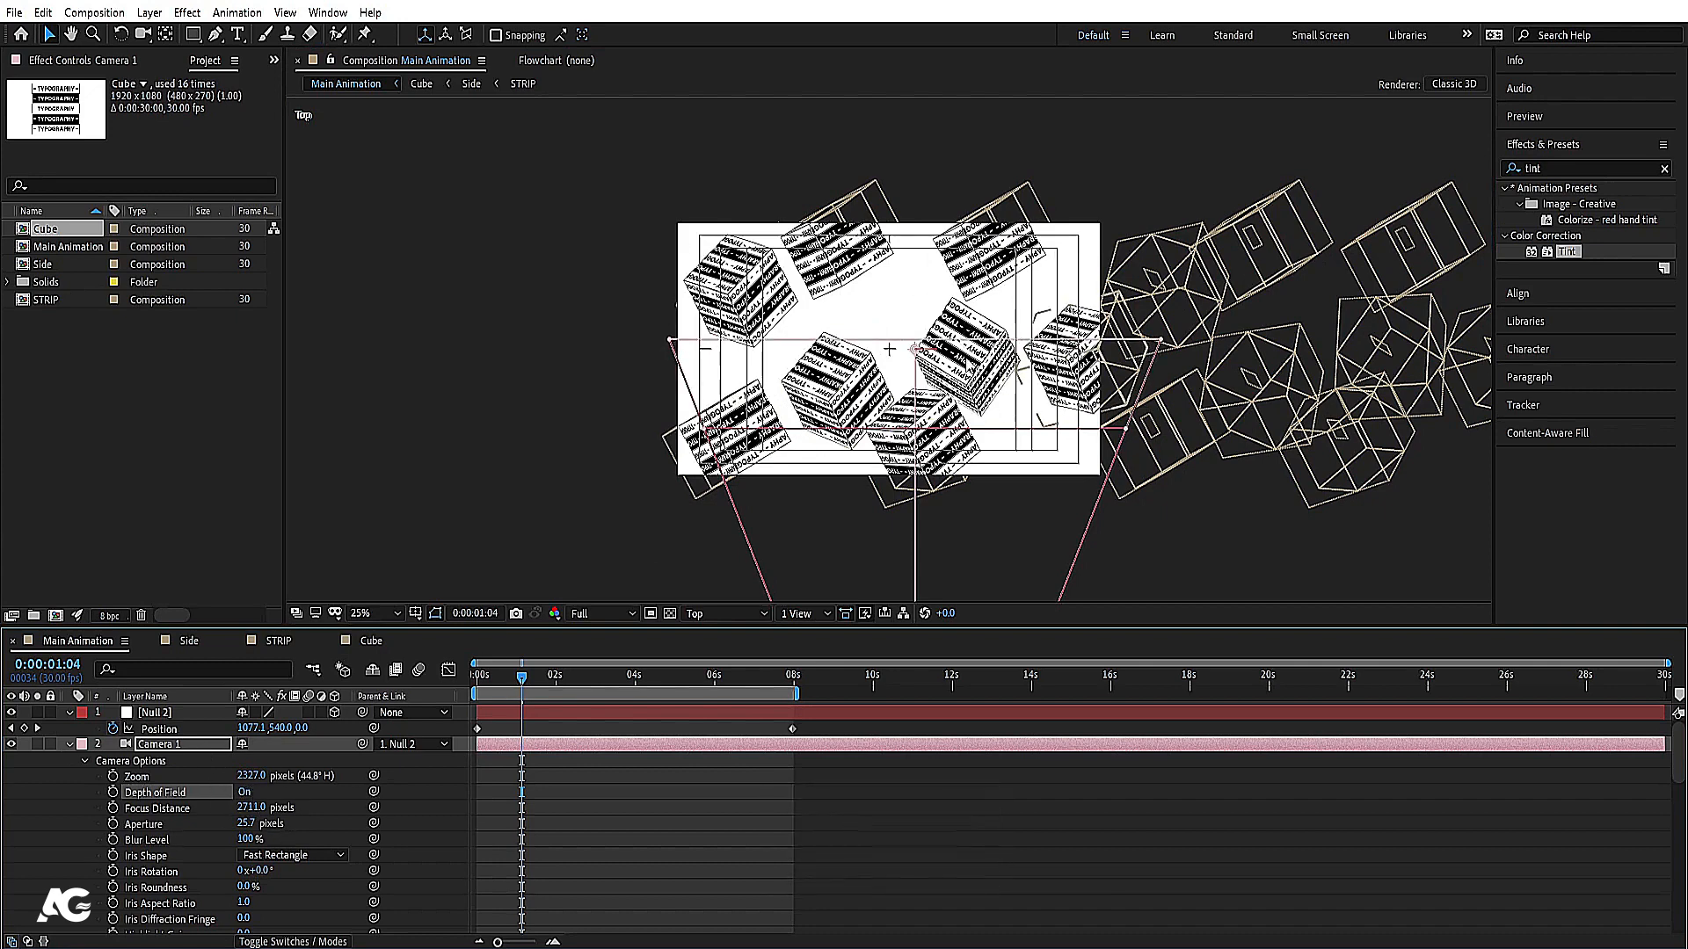
left_click_drag(264, 814, 228, 807)
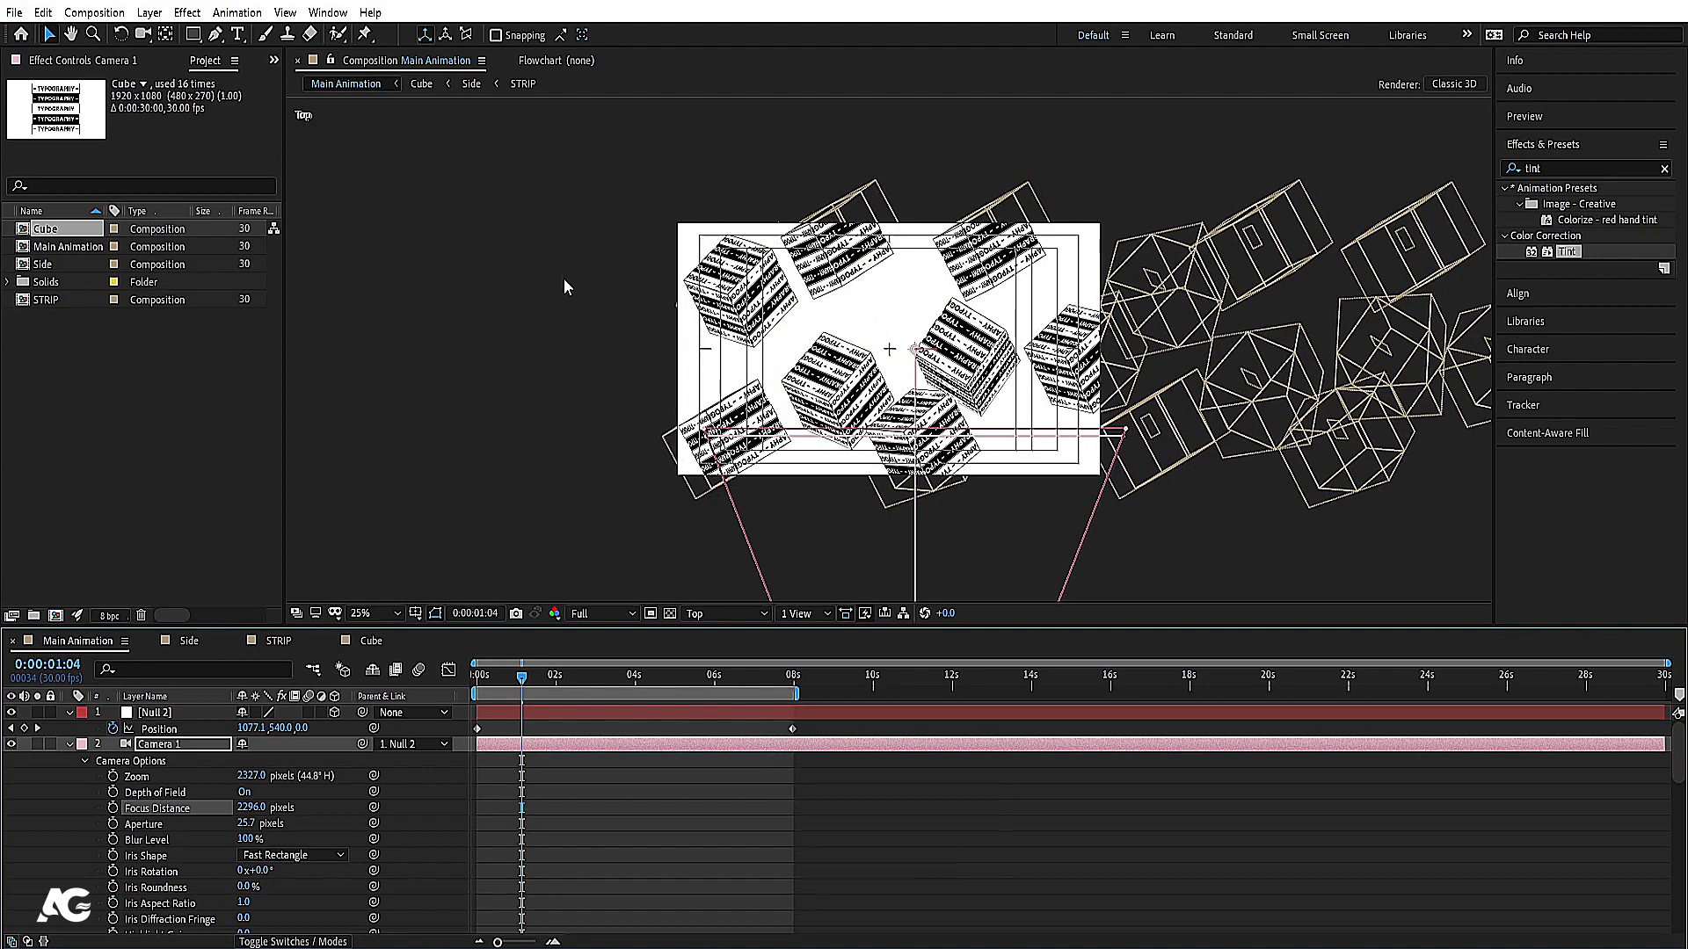
left_click(700, 614)
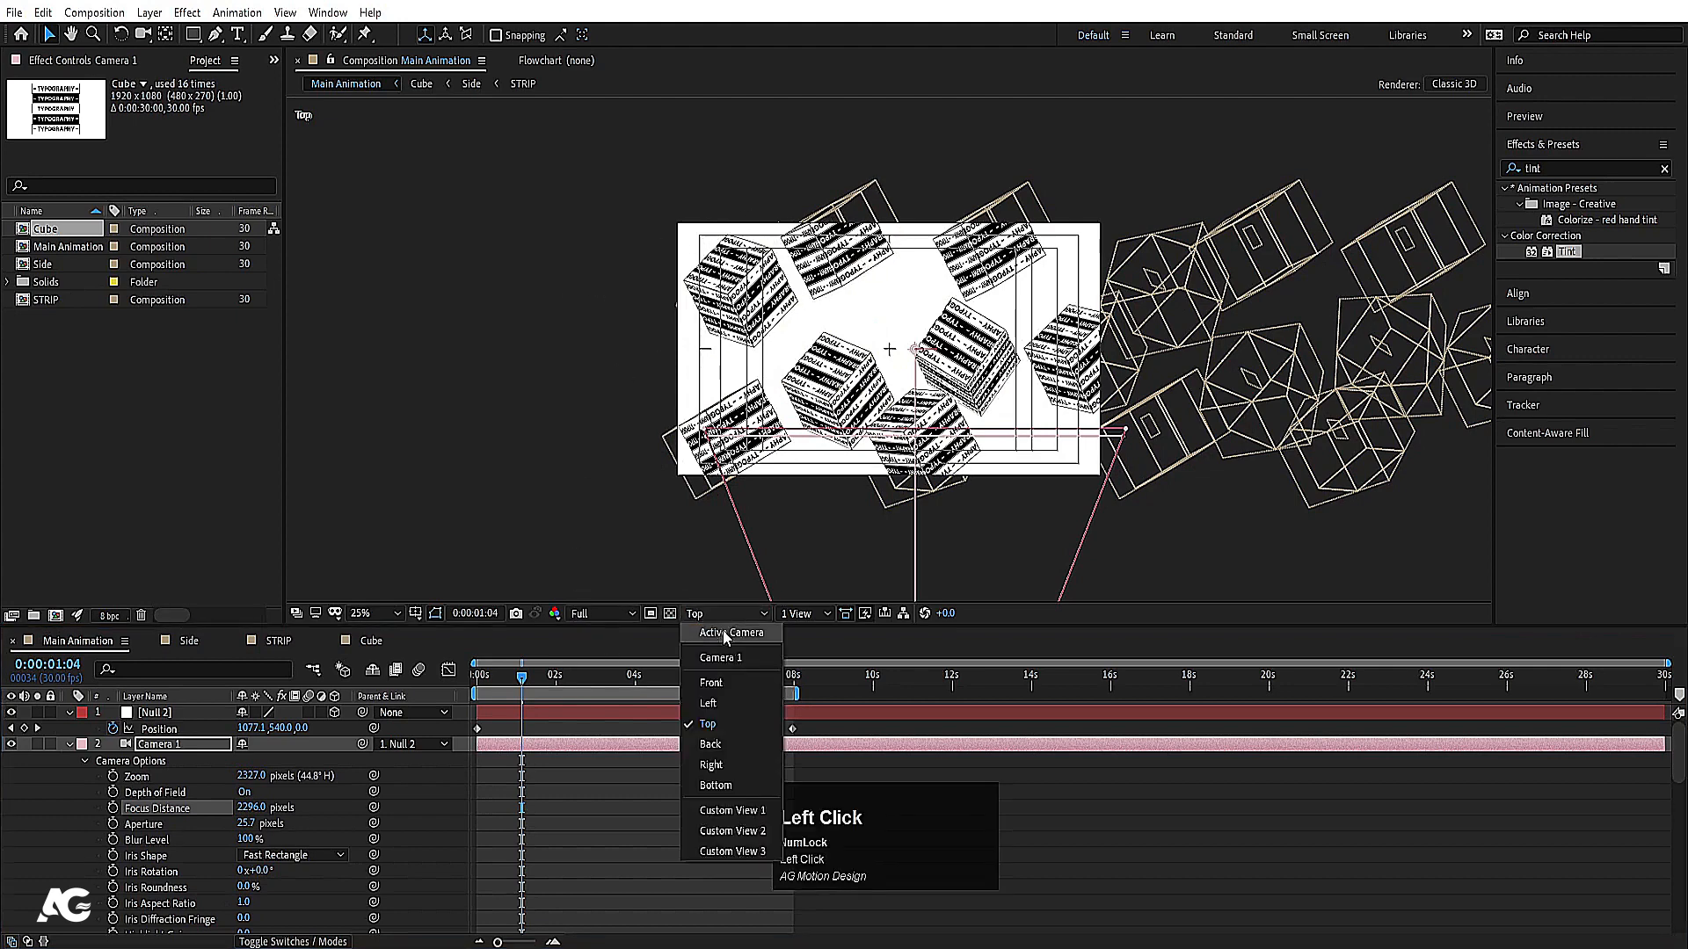
left_click(728, 640)
scroll(890, 352, "up", 2)
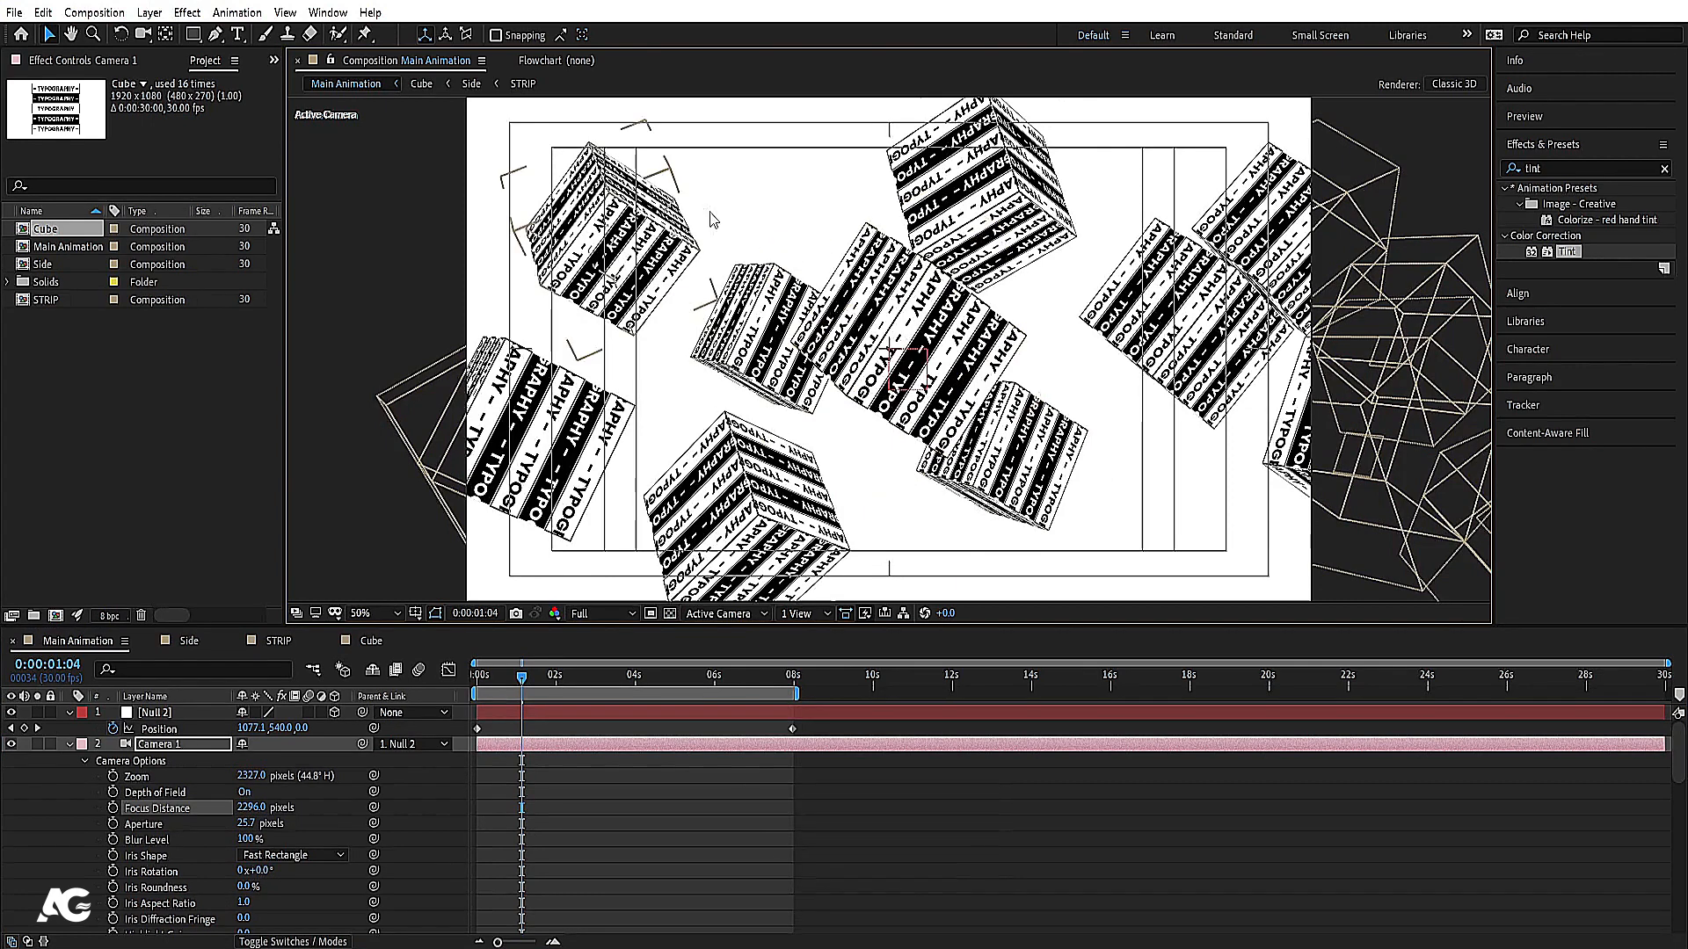
Step: Set Camera 1's Aperture to 200 pixels and its Blur Level to 200%
left_click(175, 826)
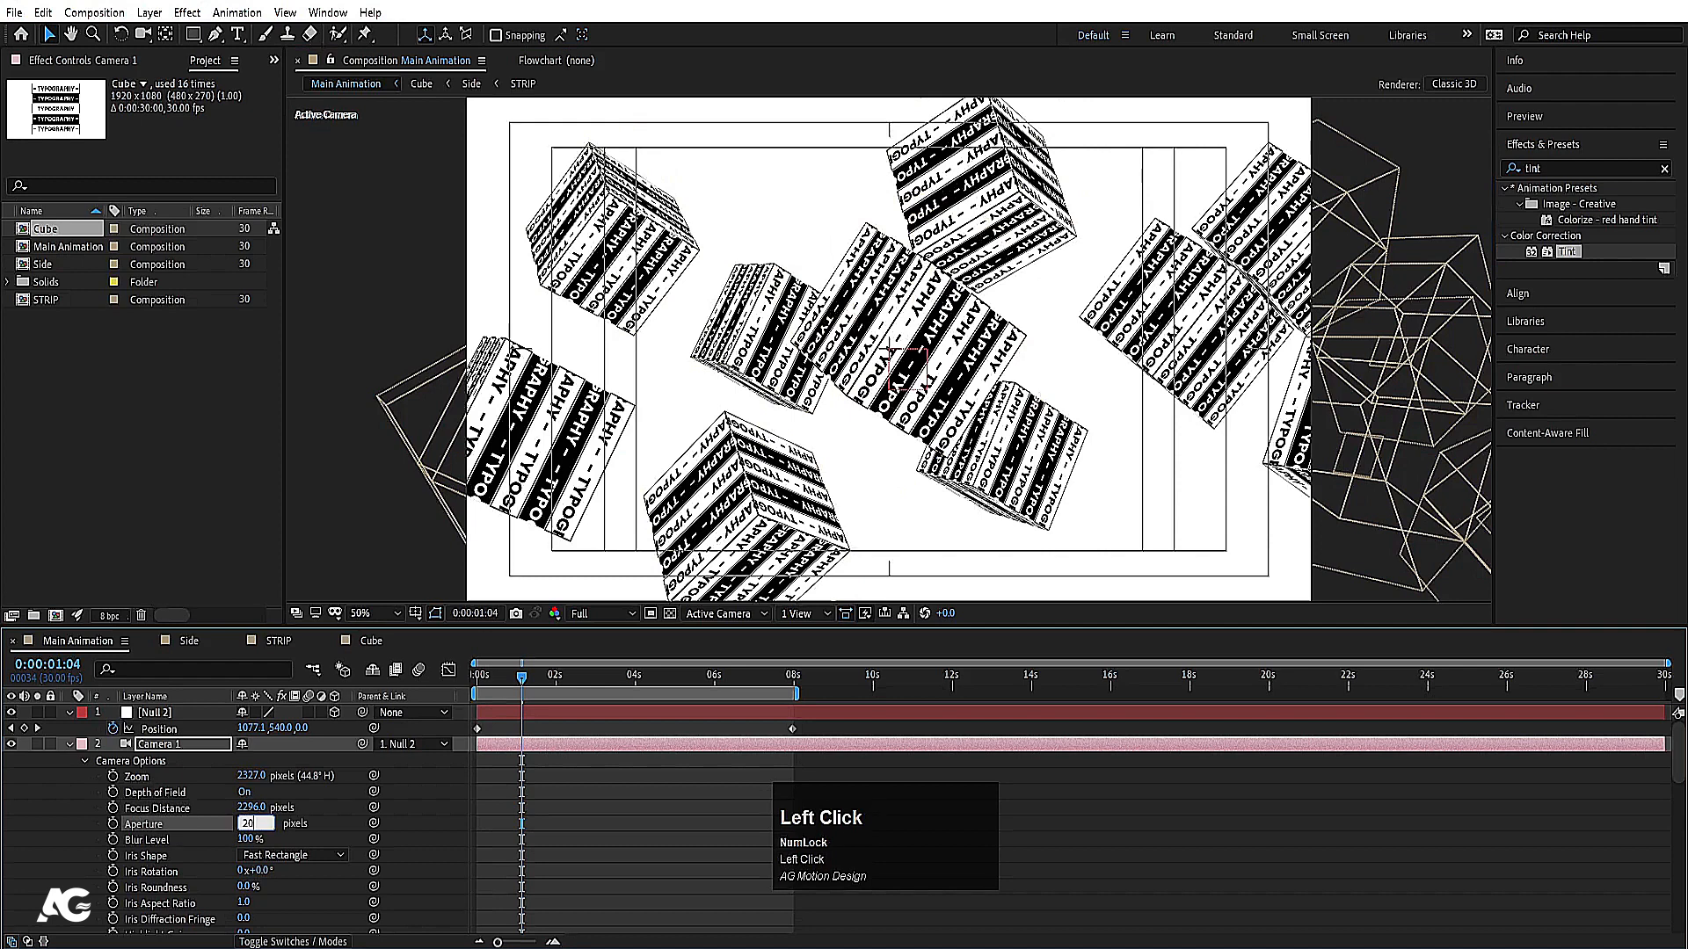
key("Return")
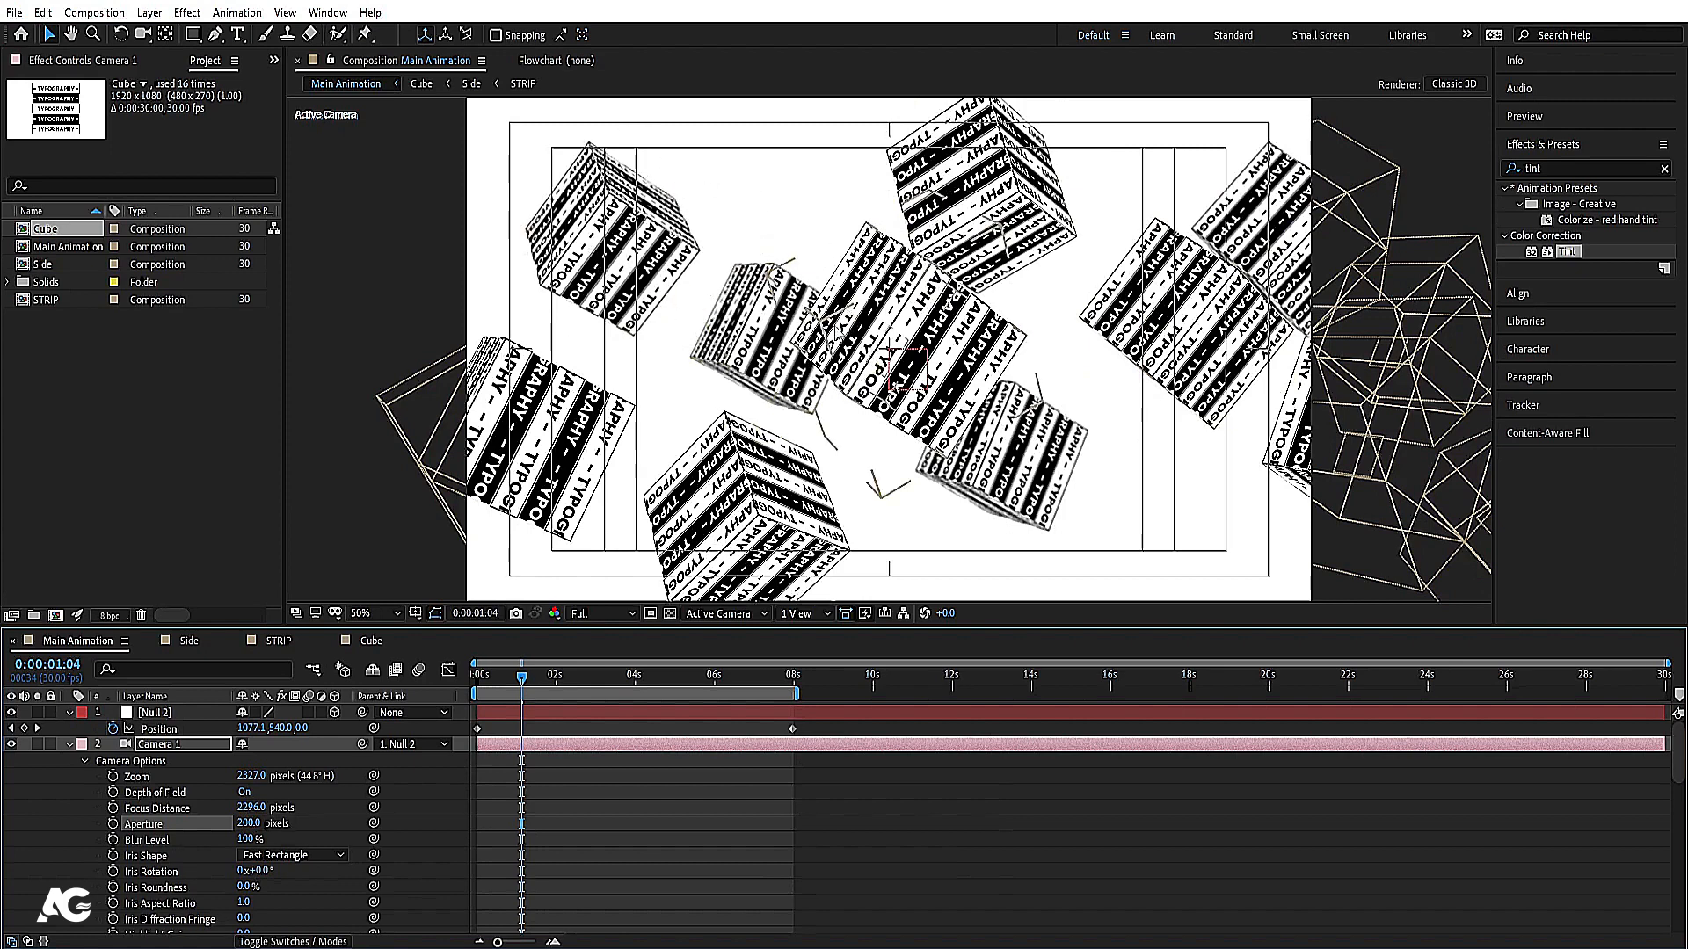
left_click(248, 840)
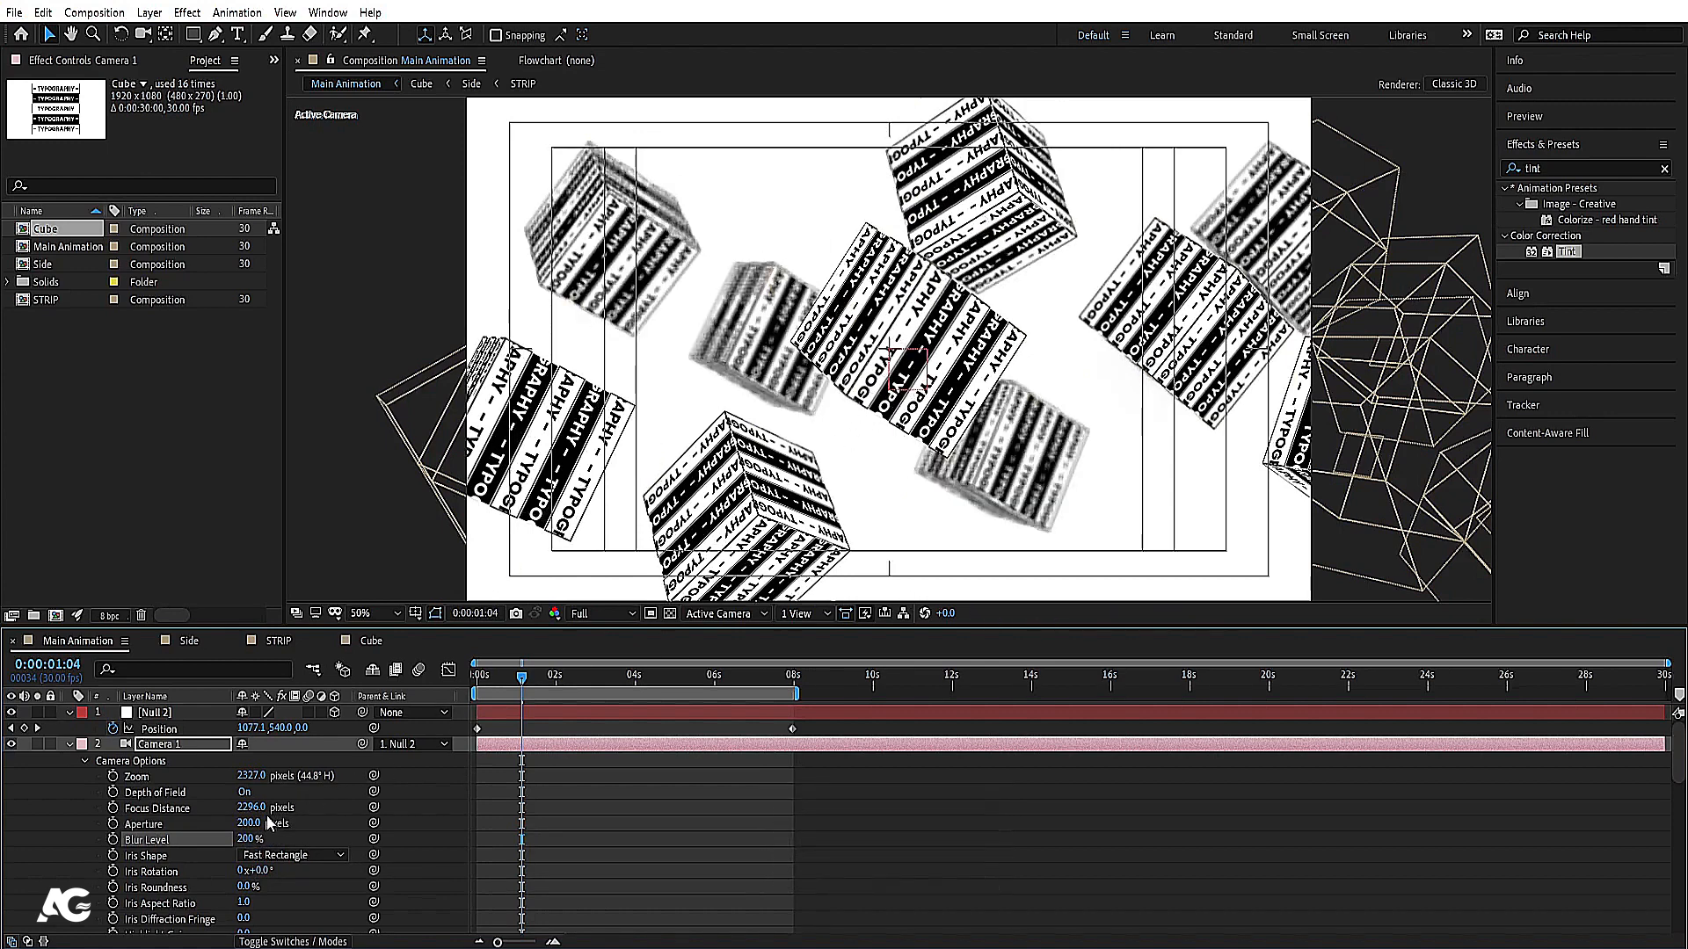
Step: Preview the camera move with depth of field around 0:00:01:08 and stop there
key("space")
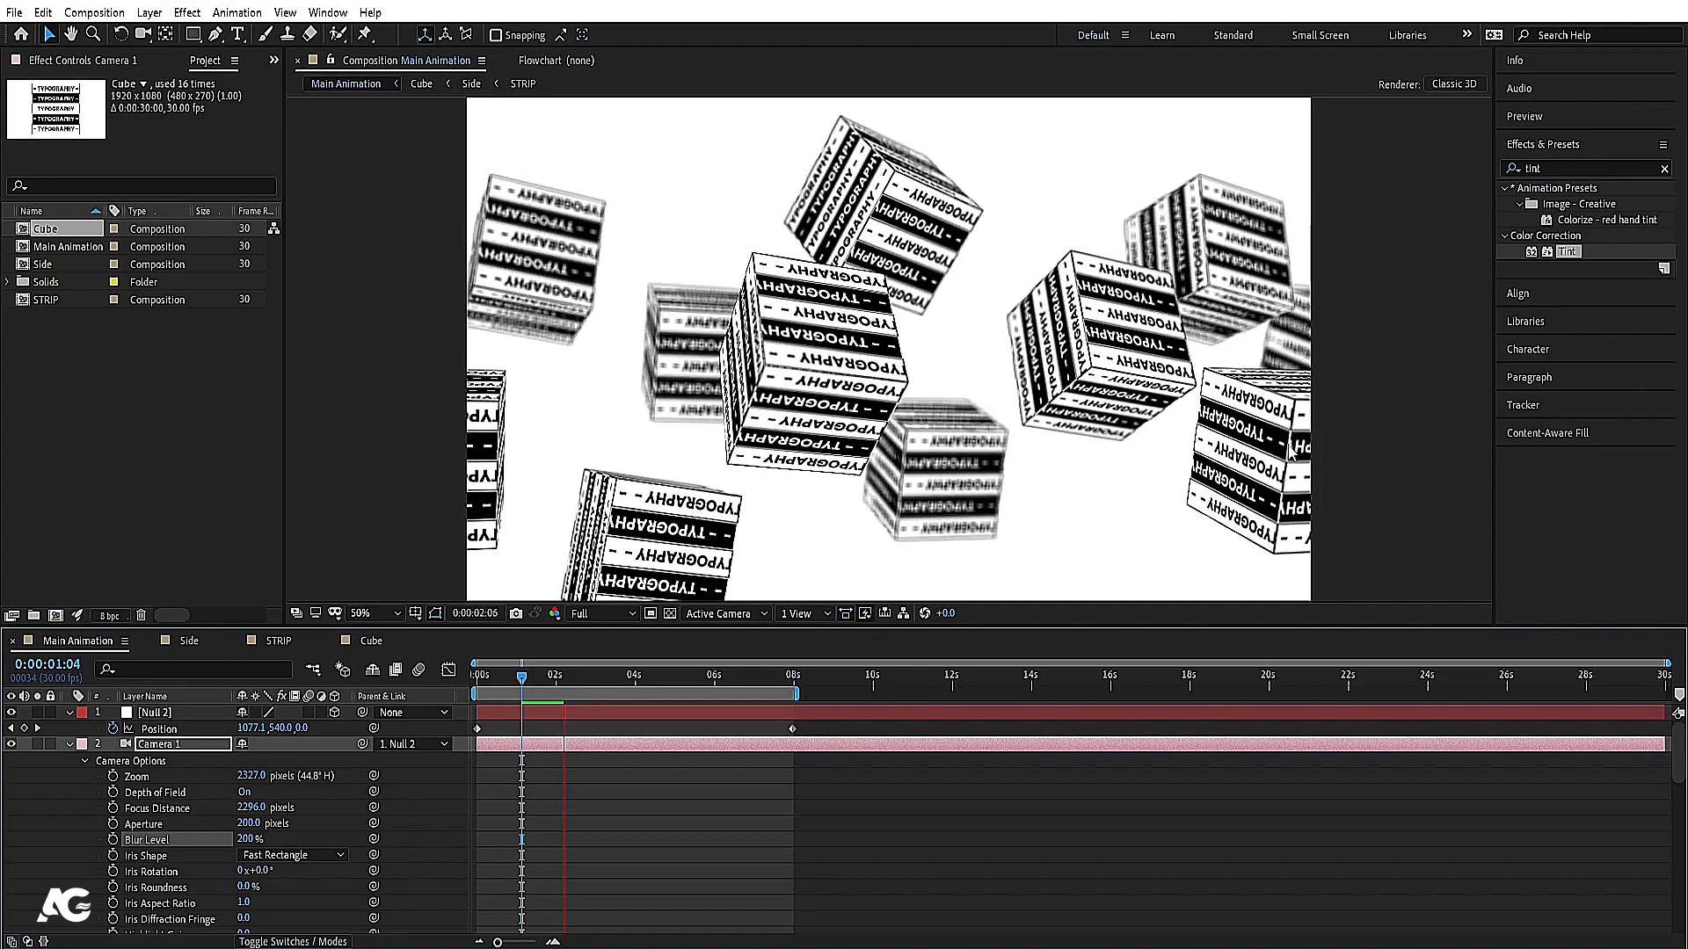
key("space")
left_click(528, 681)
key("space")
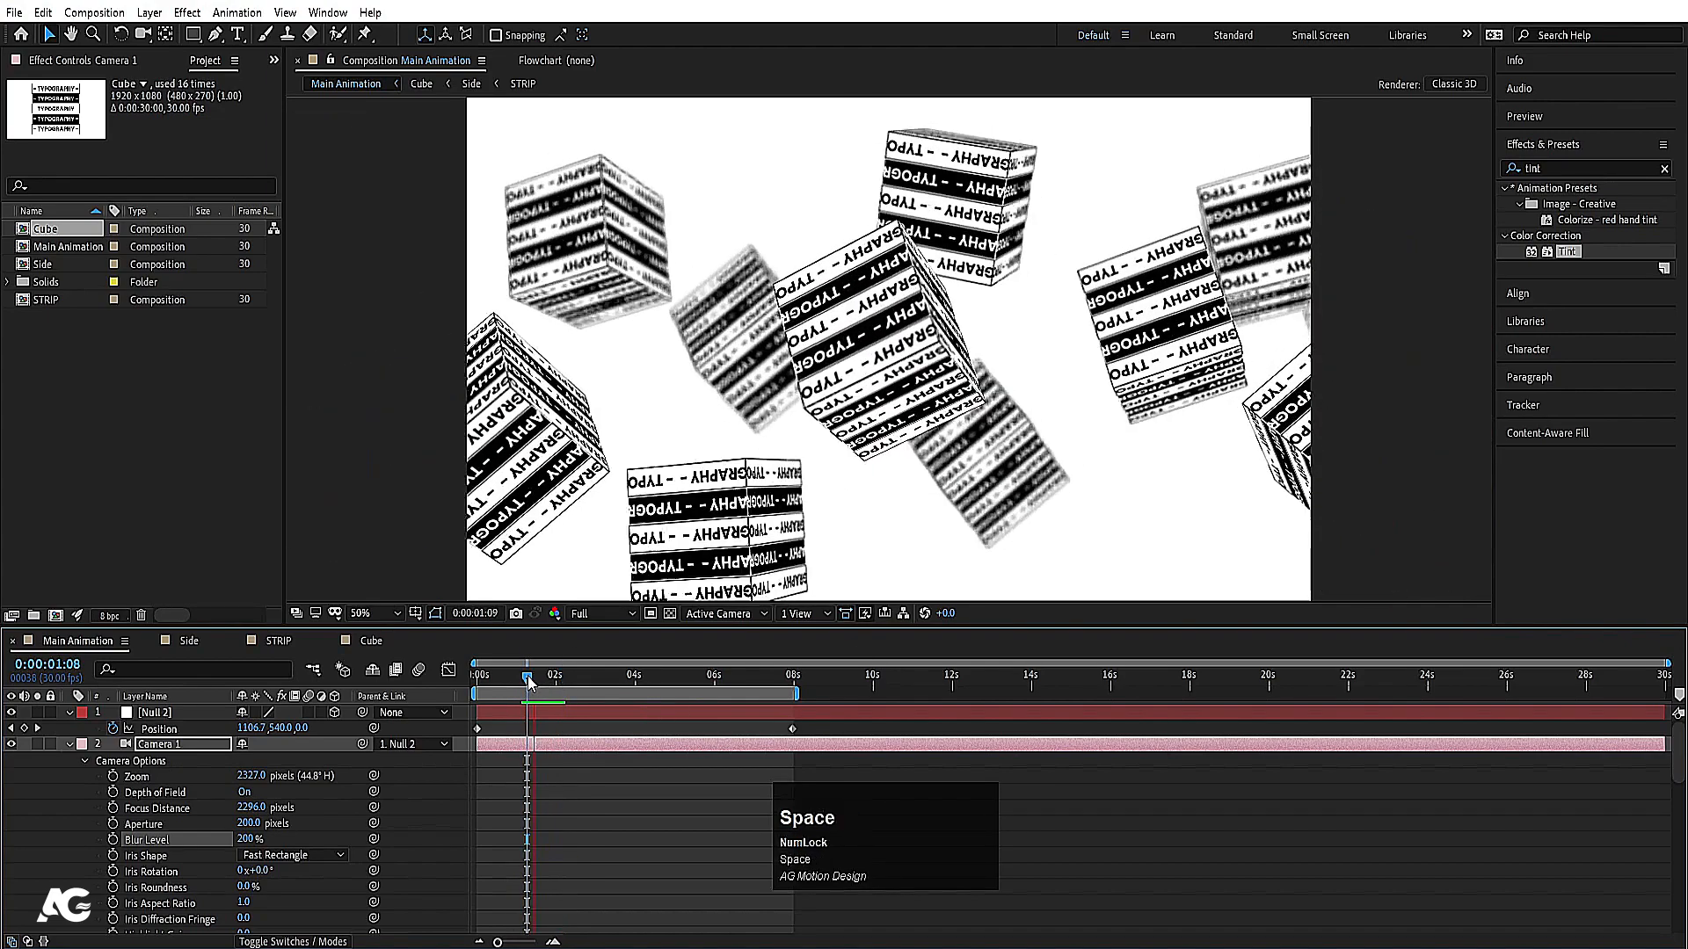
left_click(529, 683)
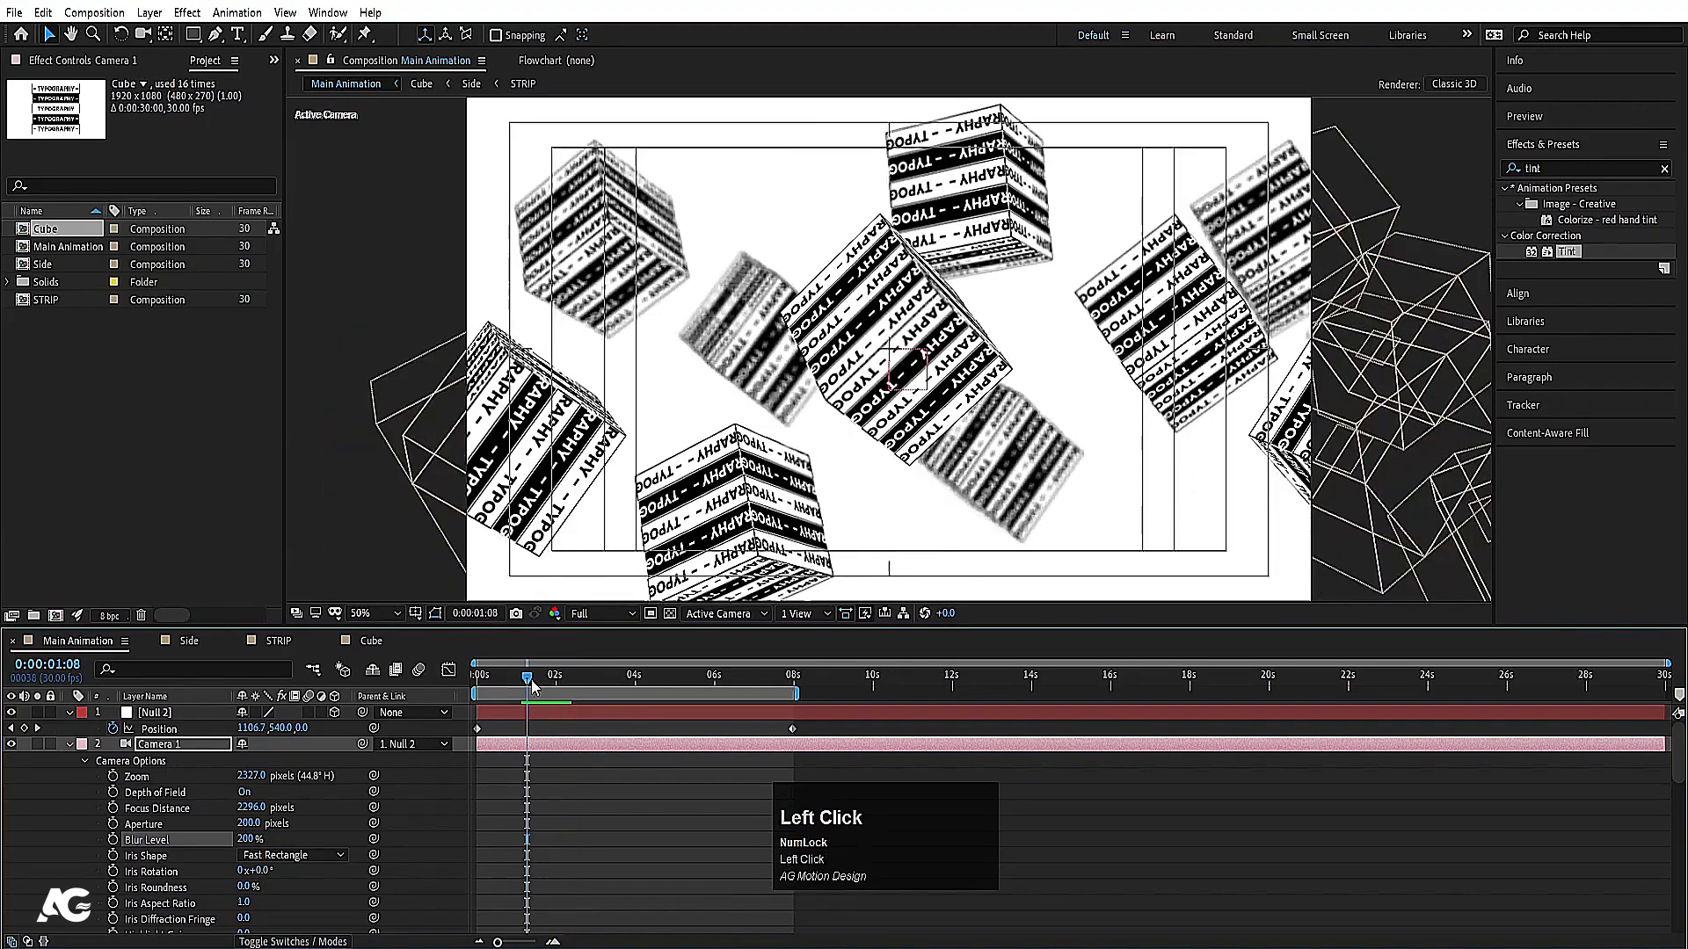
Step: In the Top view, move three of the cubes nearest the camera further forward in depth, away from the others
left_click(743, 613)
left_click(737, 723)
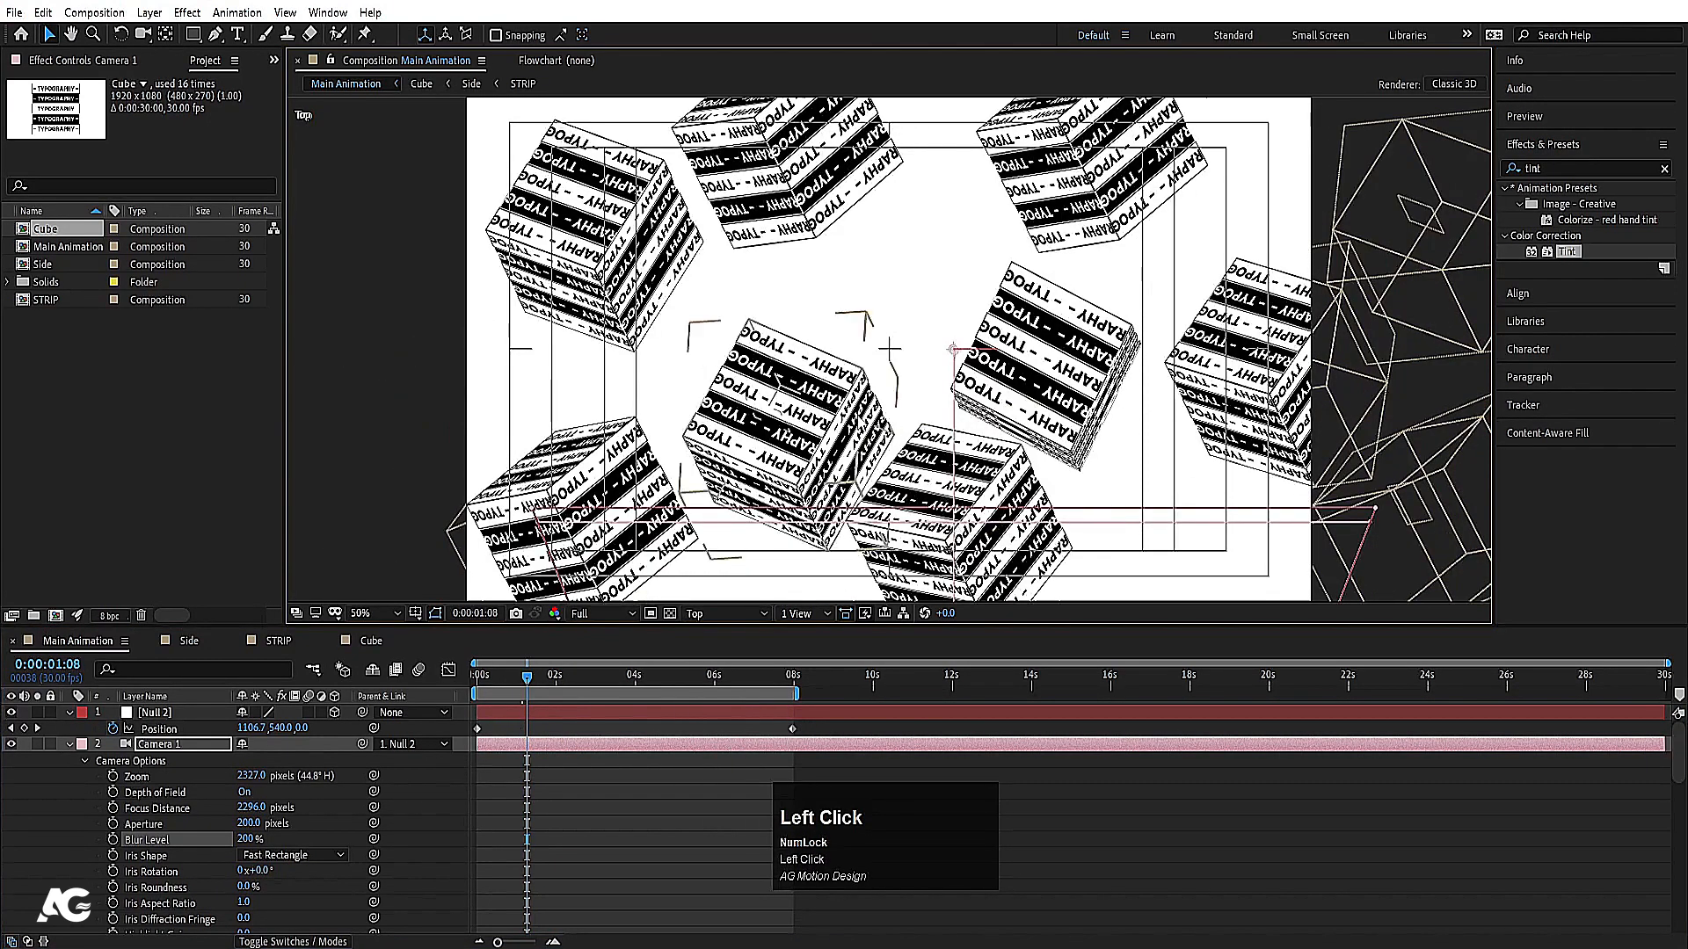
scroll(889, 349, "down", 2)
left_click(918, 440)
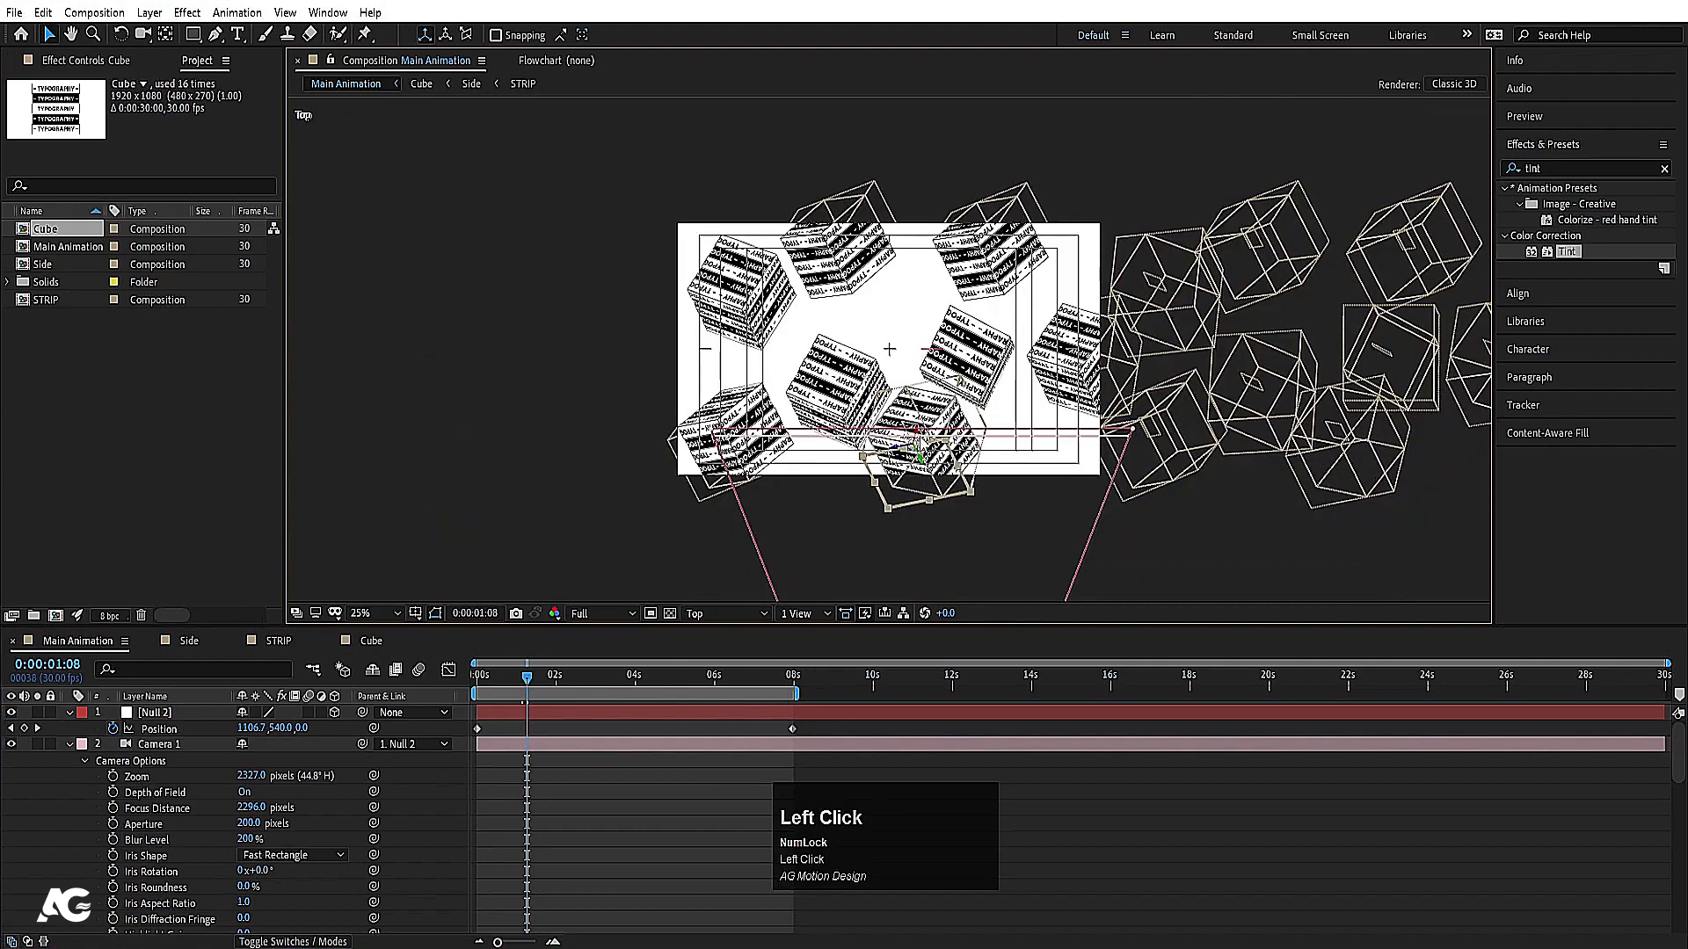
left_click_drag(923, 444, 1160, 538)
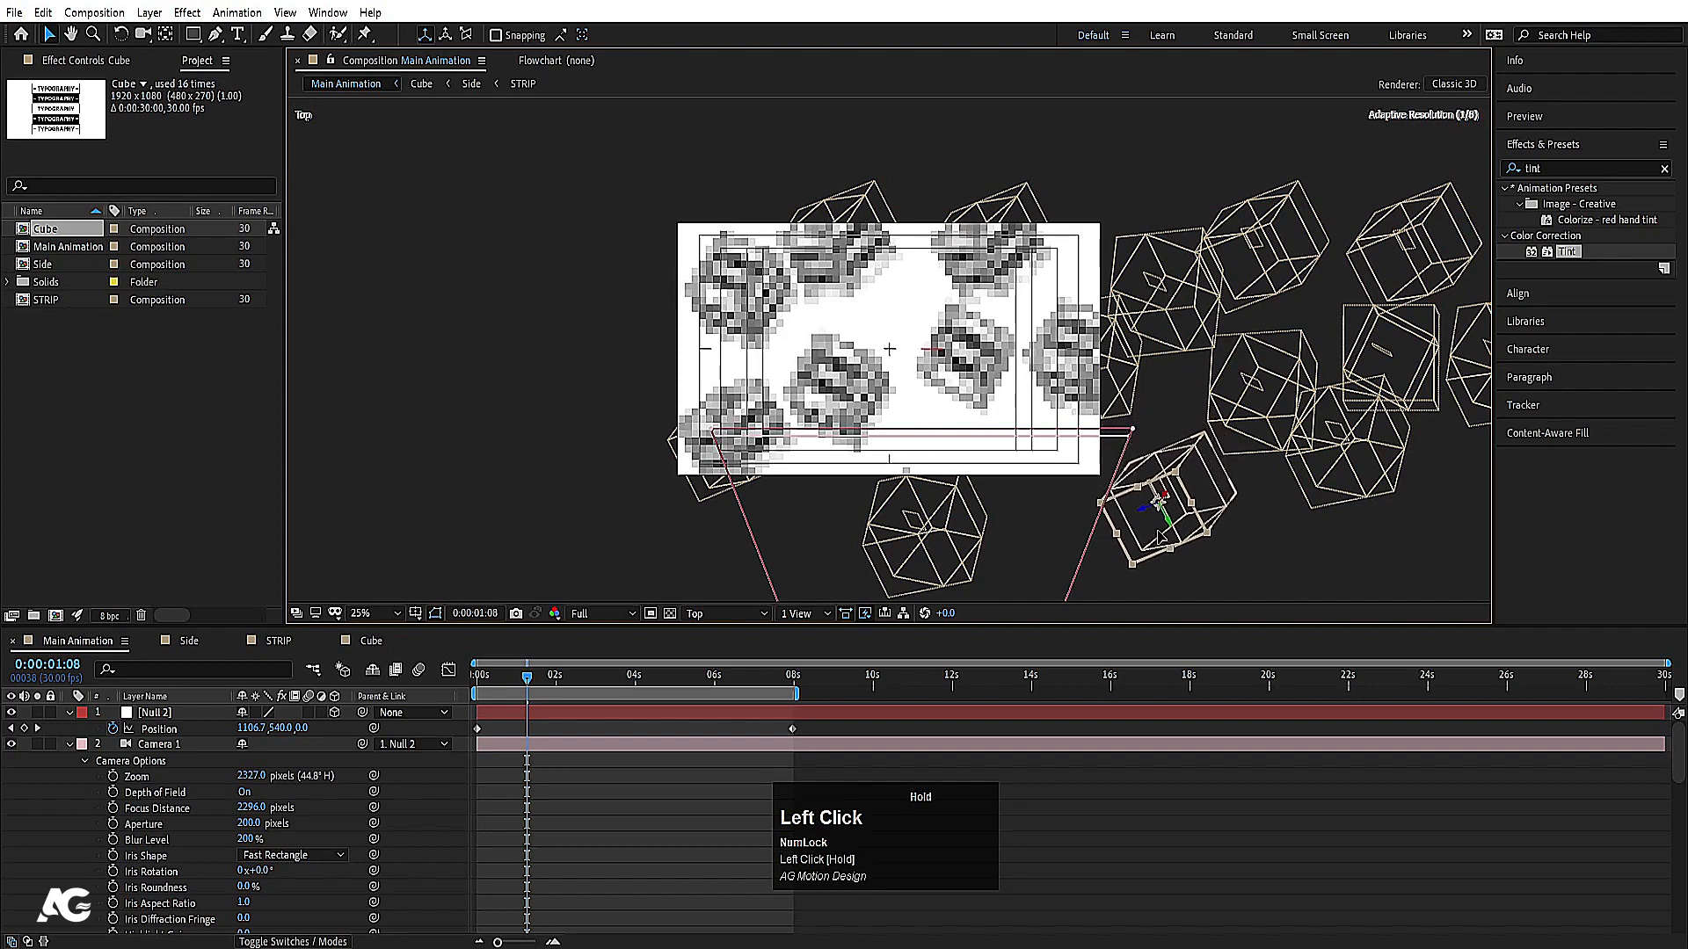
left_click(1311, 489)
left_click_drag(1345, 506, 1360, 537)
Step: Shorten Camera 1's Focus Distance to 1906 pixels to focus on the front cubes, and return to the Active Camera view
left_click(150, 761)
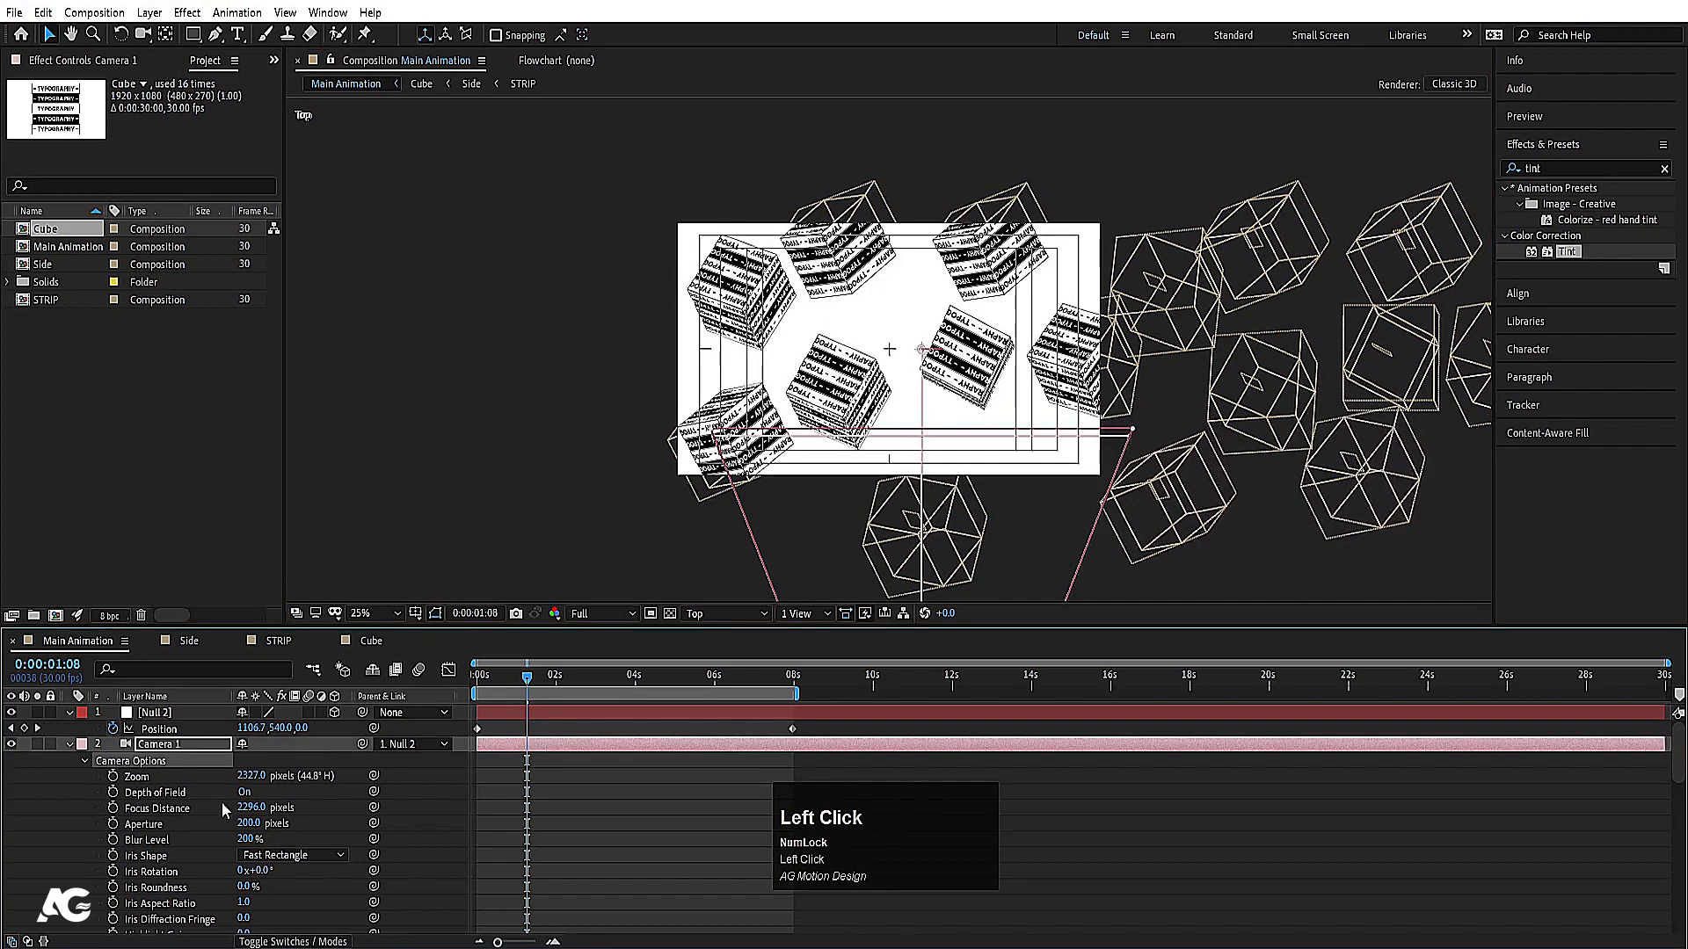
left_click_drag(248, 805, 95, 804)
left_click(722, 613)
left_click(710, 635)
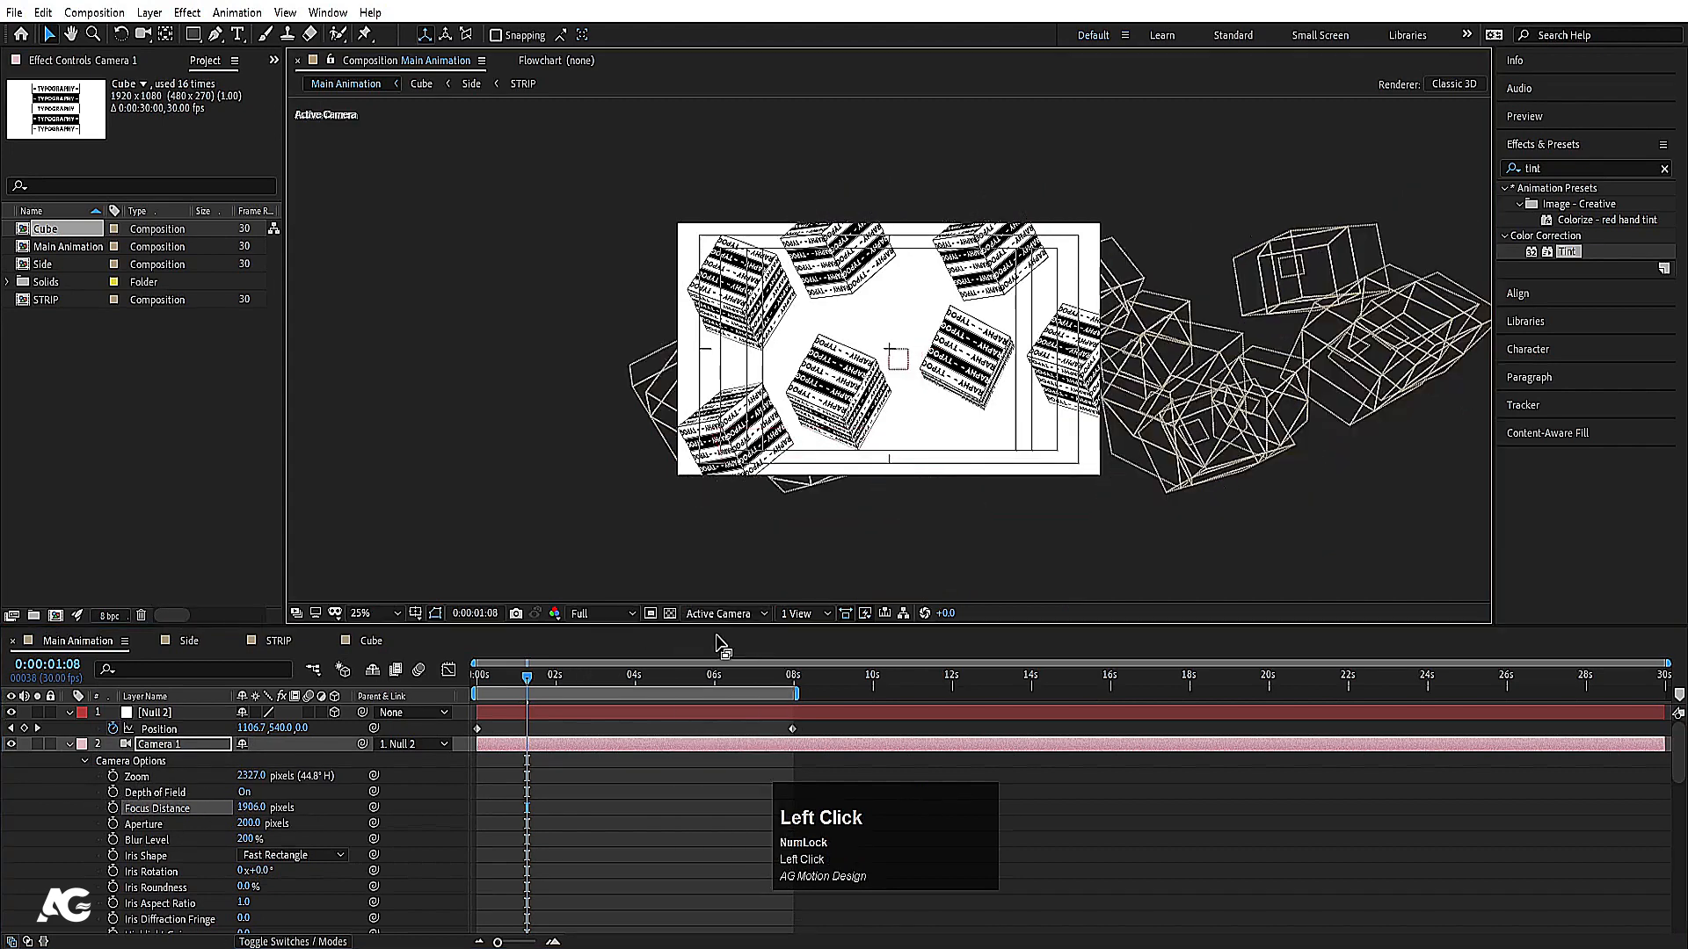
scroll(942, 321, "up", 2)
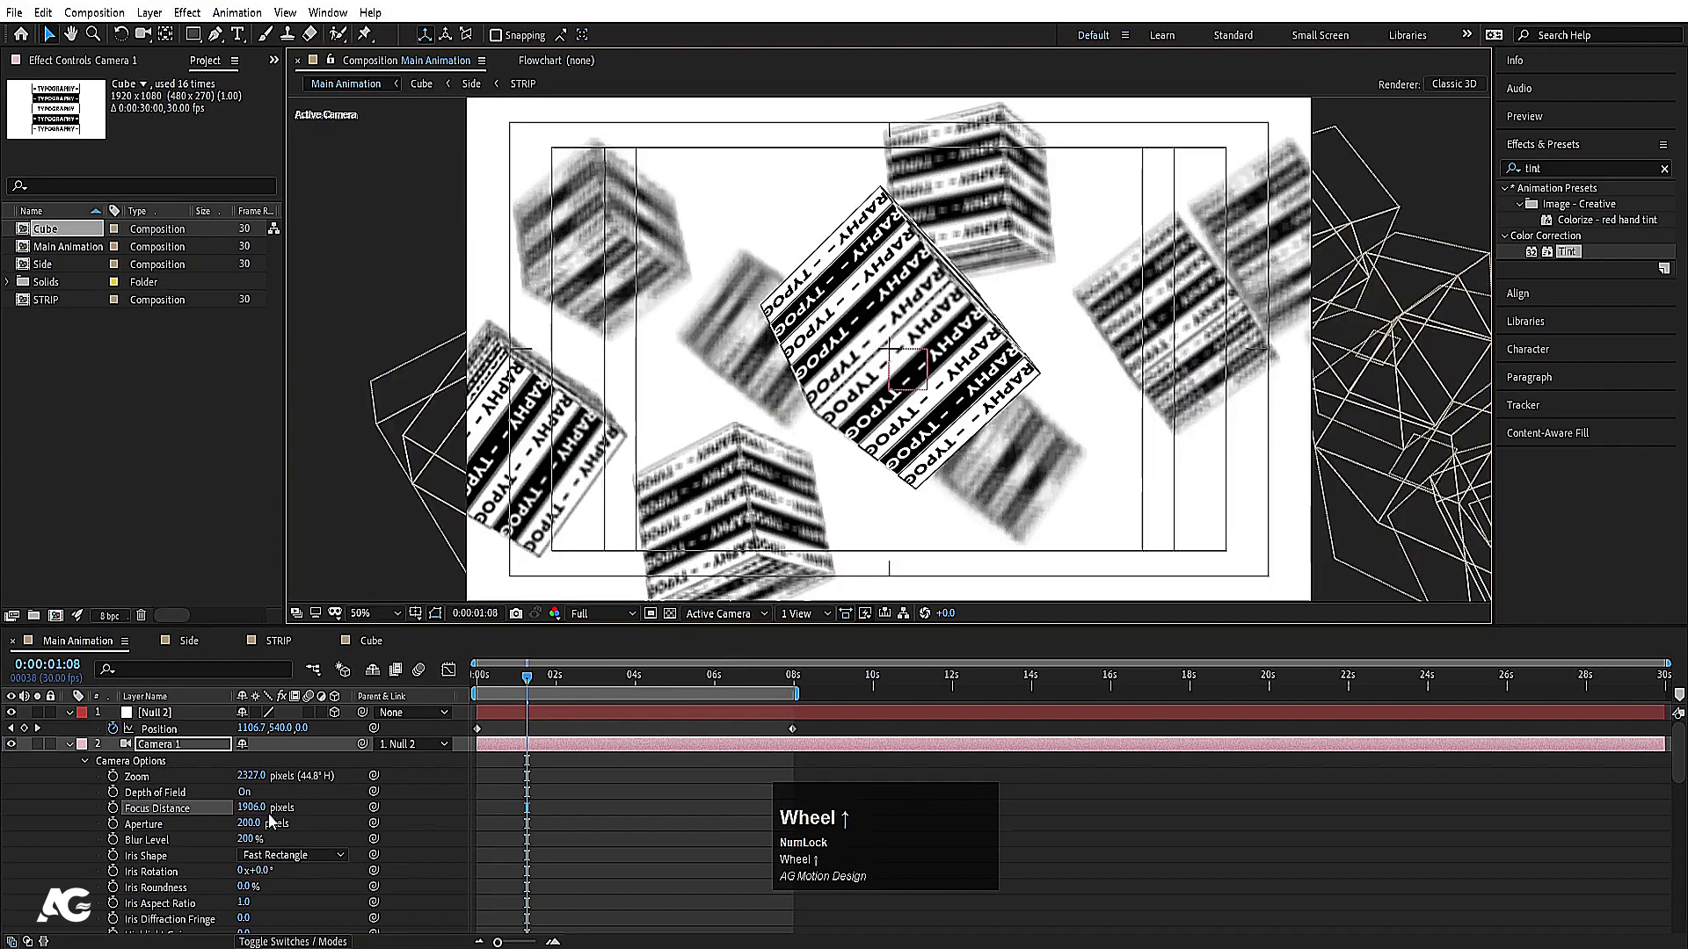
Step: Set Camera 1's Blur Level to 100%
left_click(254, 839)
type("10")
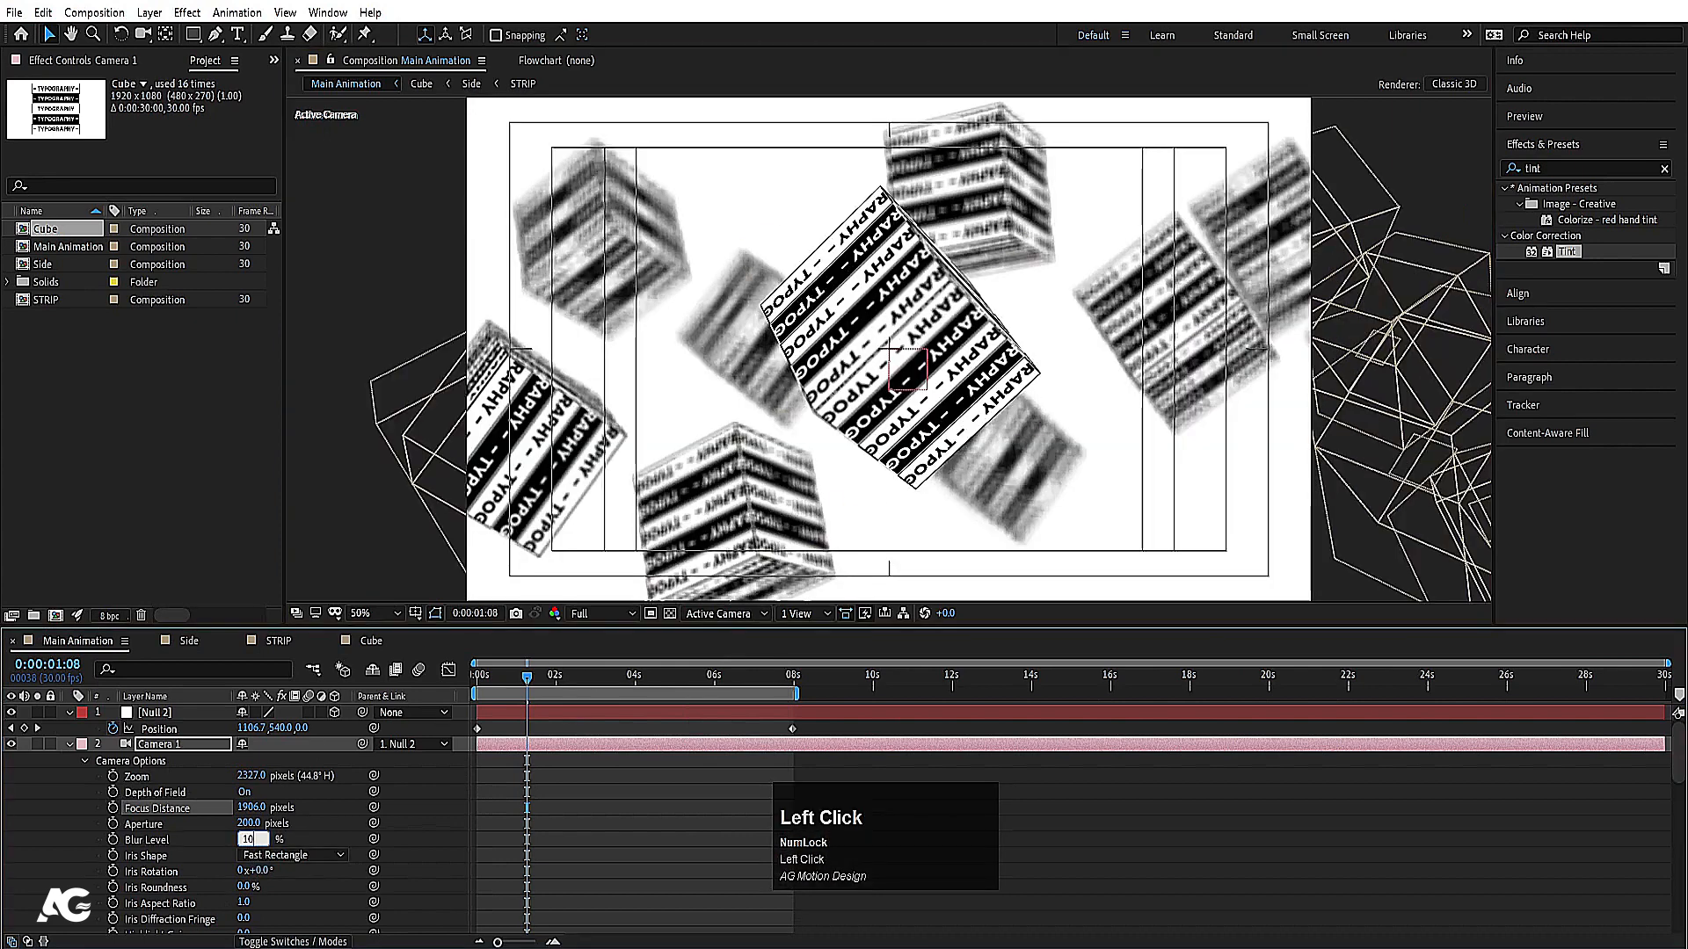
type("0")
key("Return")
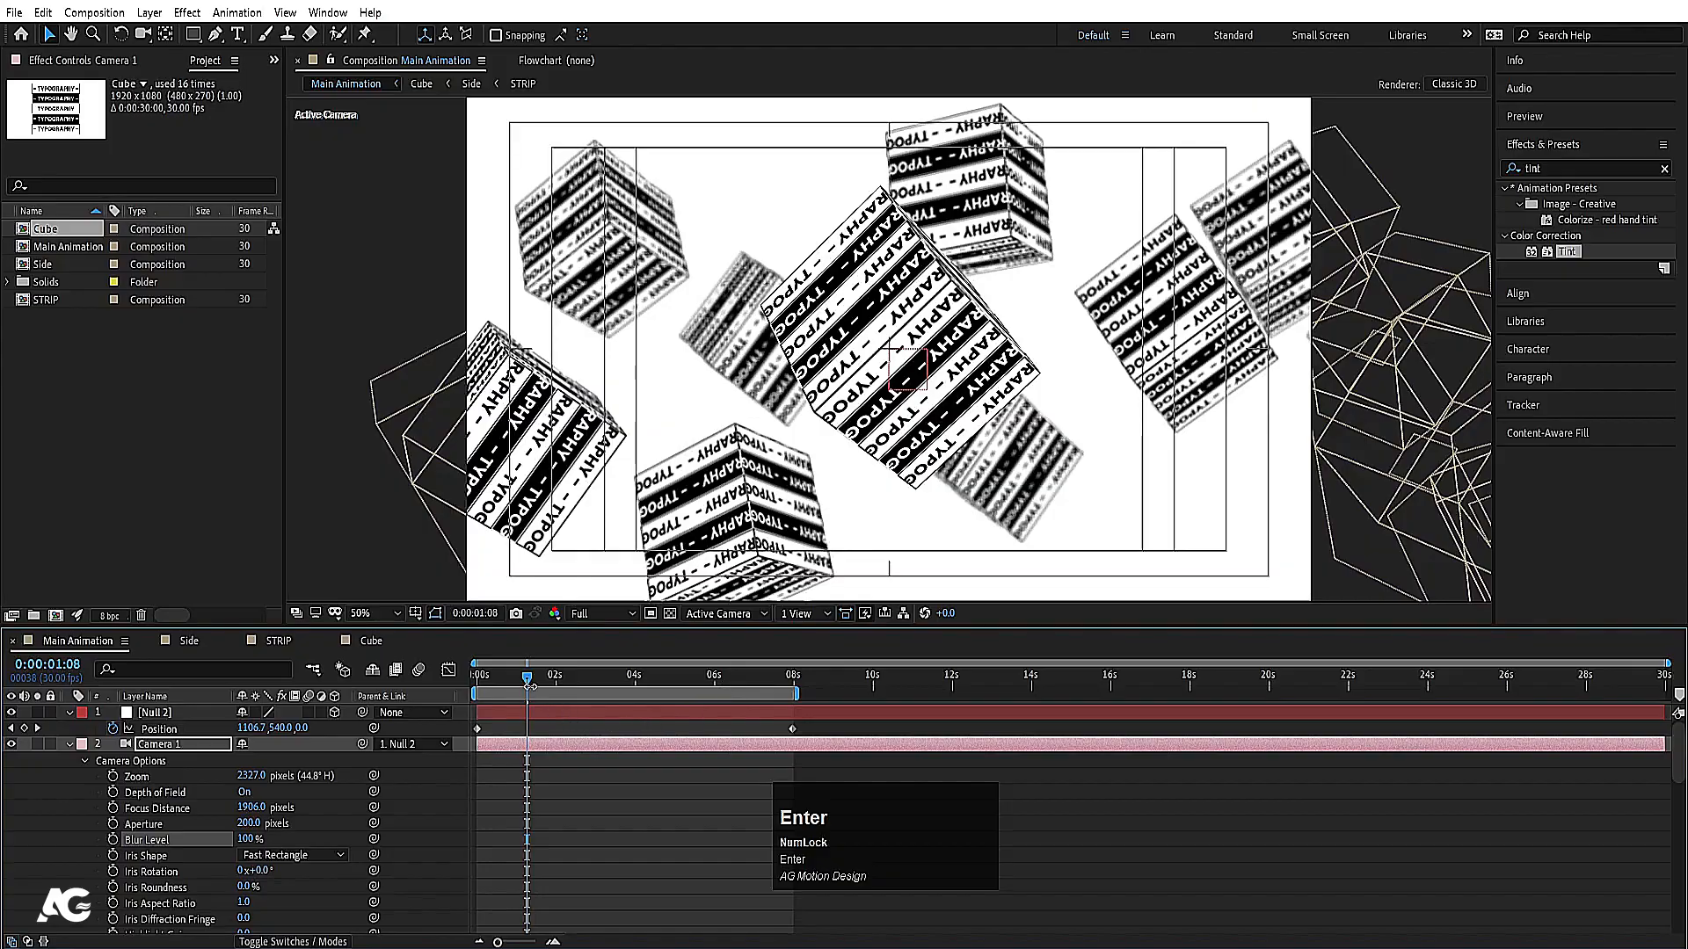
Step: Lower the preview resolution to Quarter and play the animation from the start of the timeline
left_click(477, 675)
left_click(624, 615)
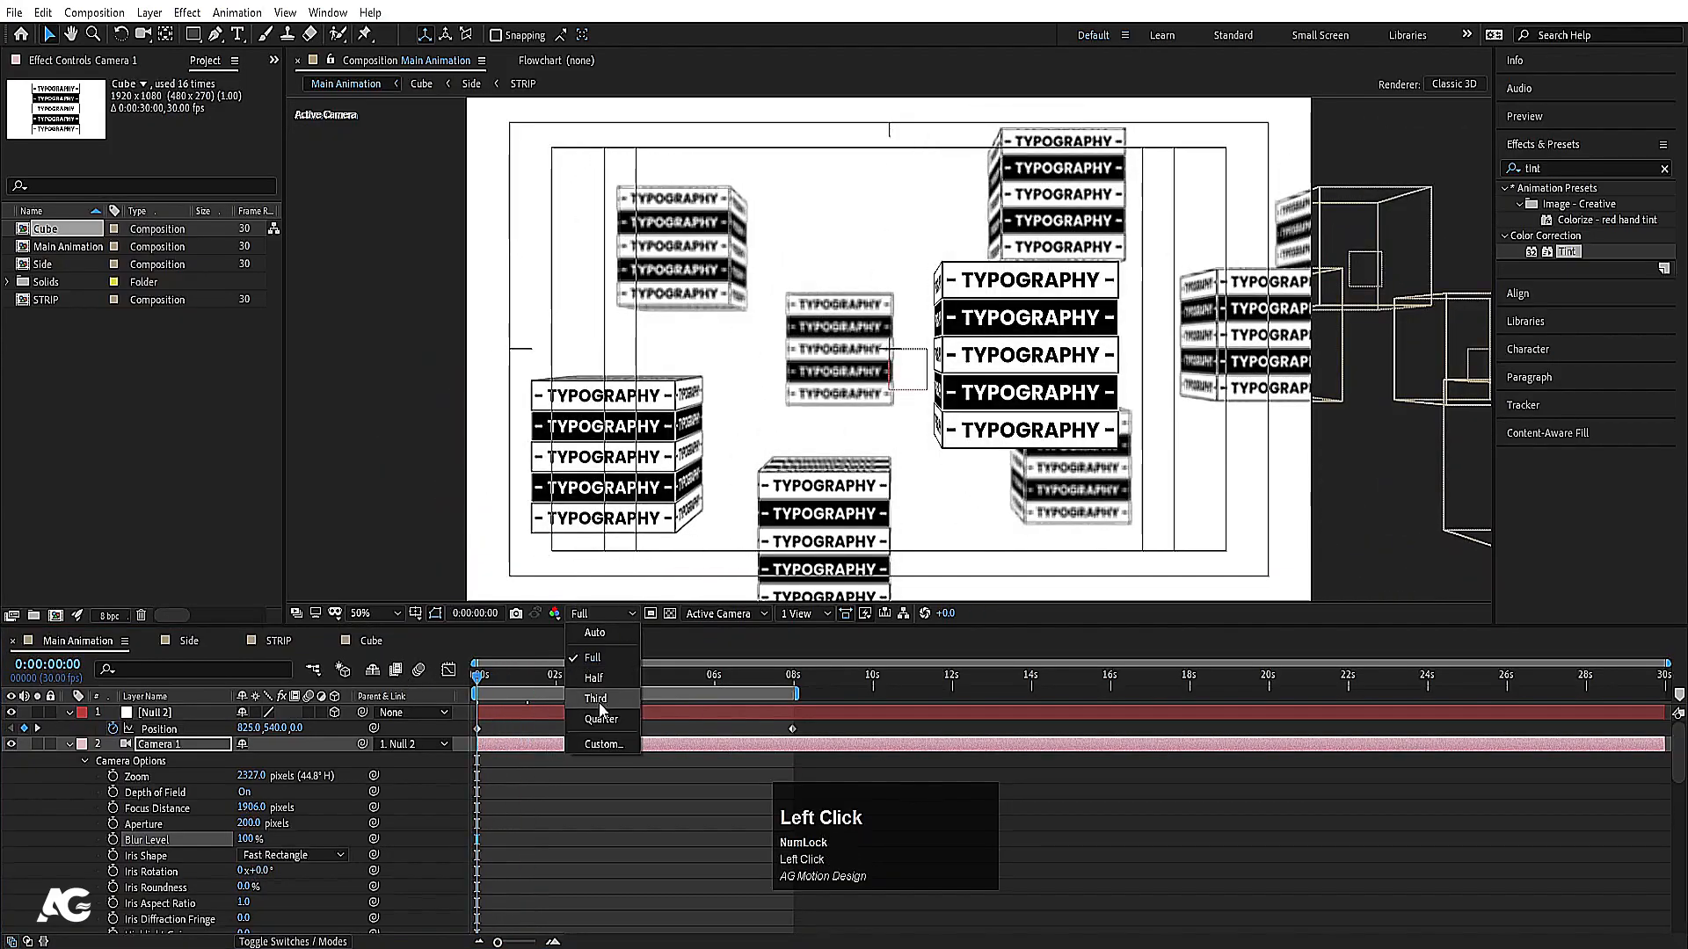
left_click(601, 719)
key("space")
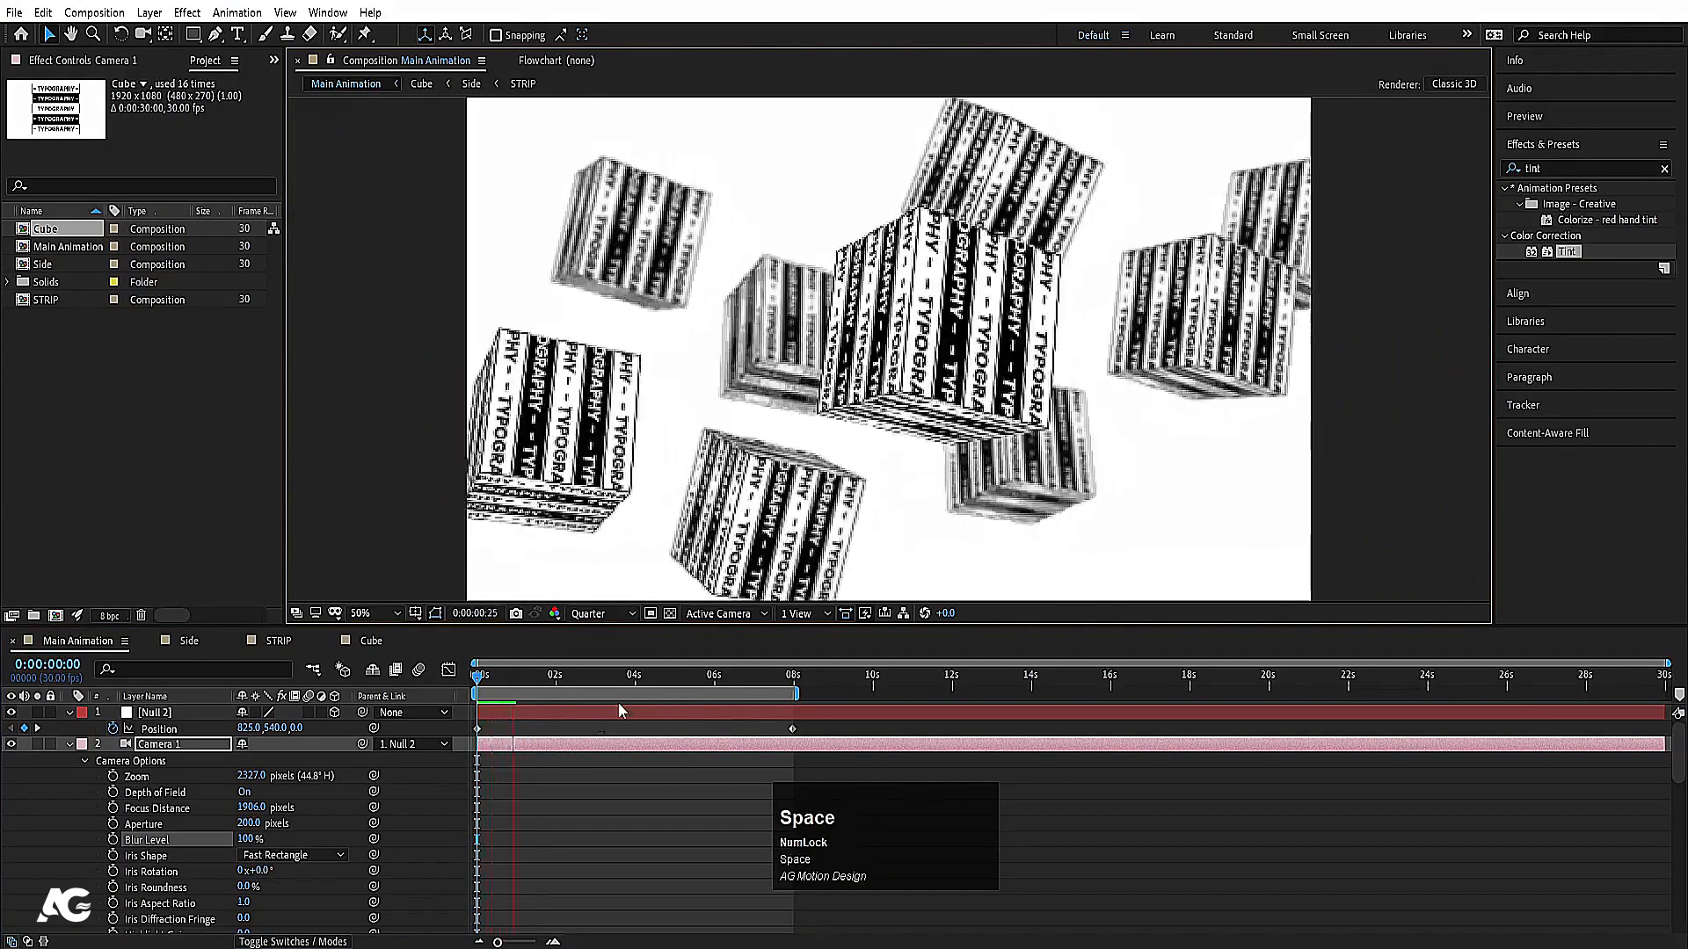
key("space")
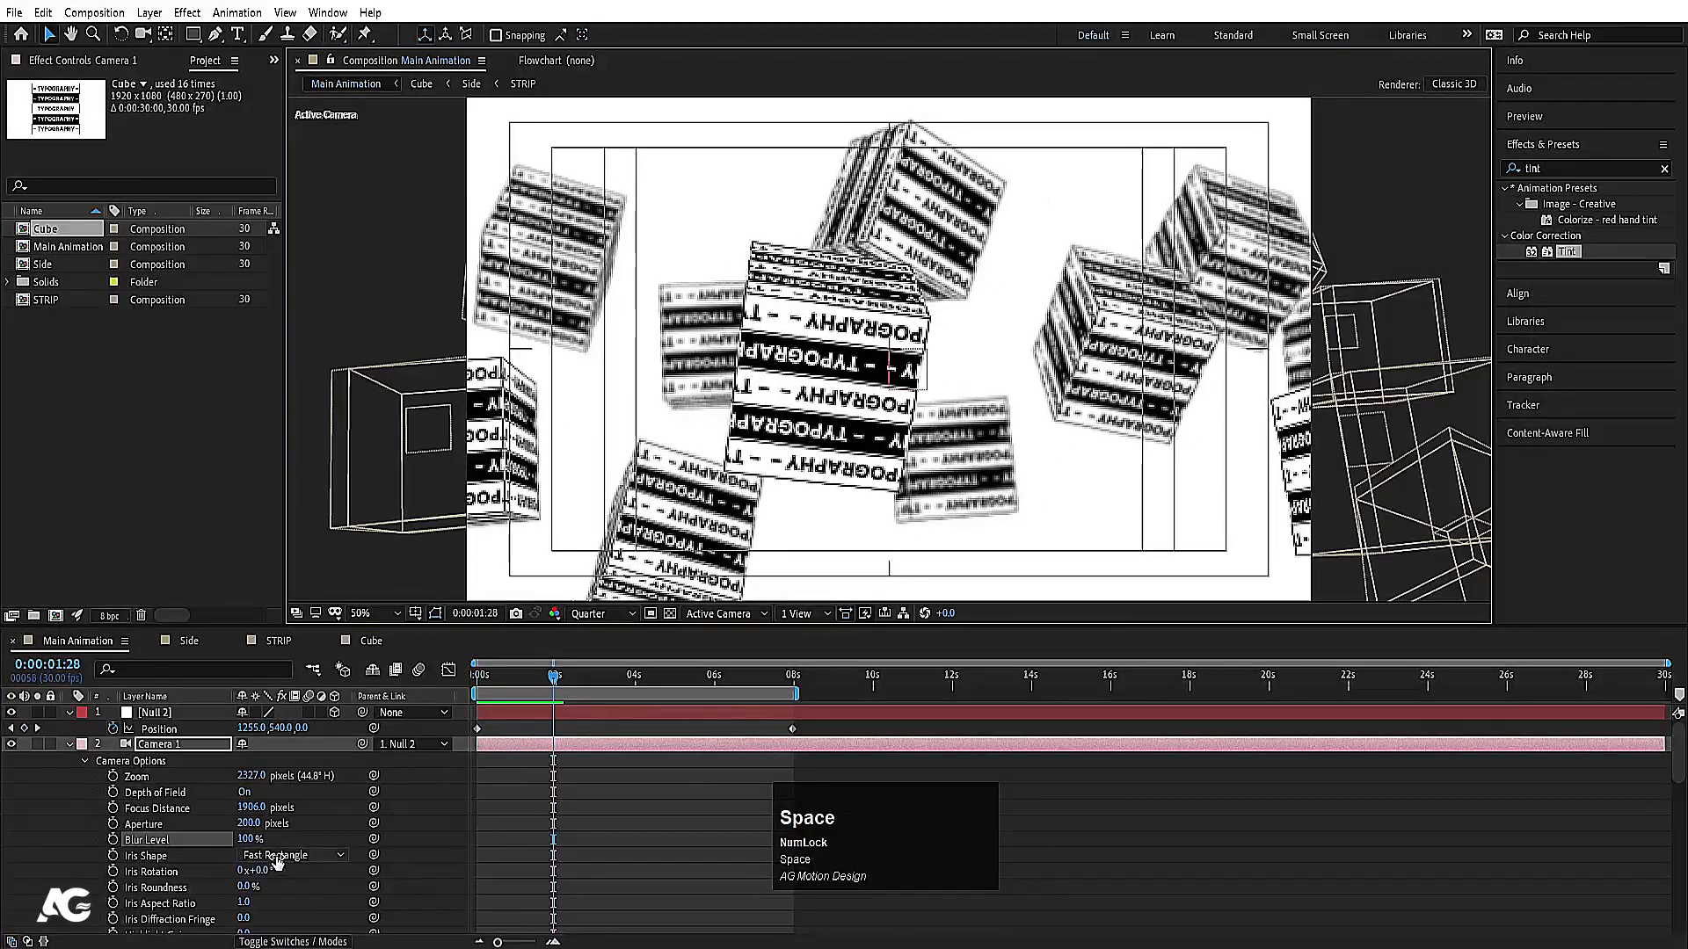
Step: Try an Aperture of 400 pixels on Camera 1 and preview the animation at Full resolution, returning to the start of the timeline
left_click(253, 823)
key("Return")
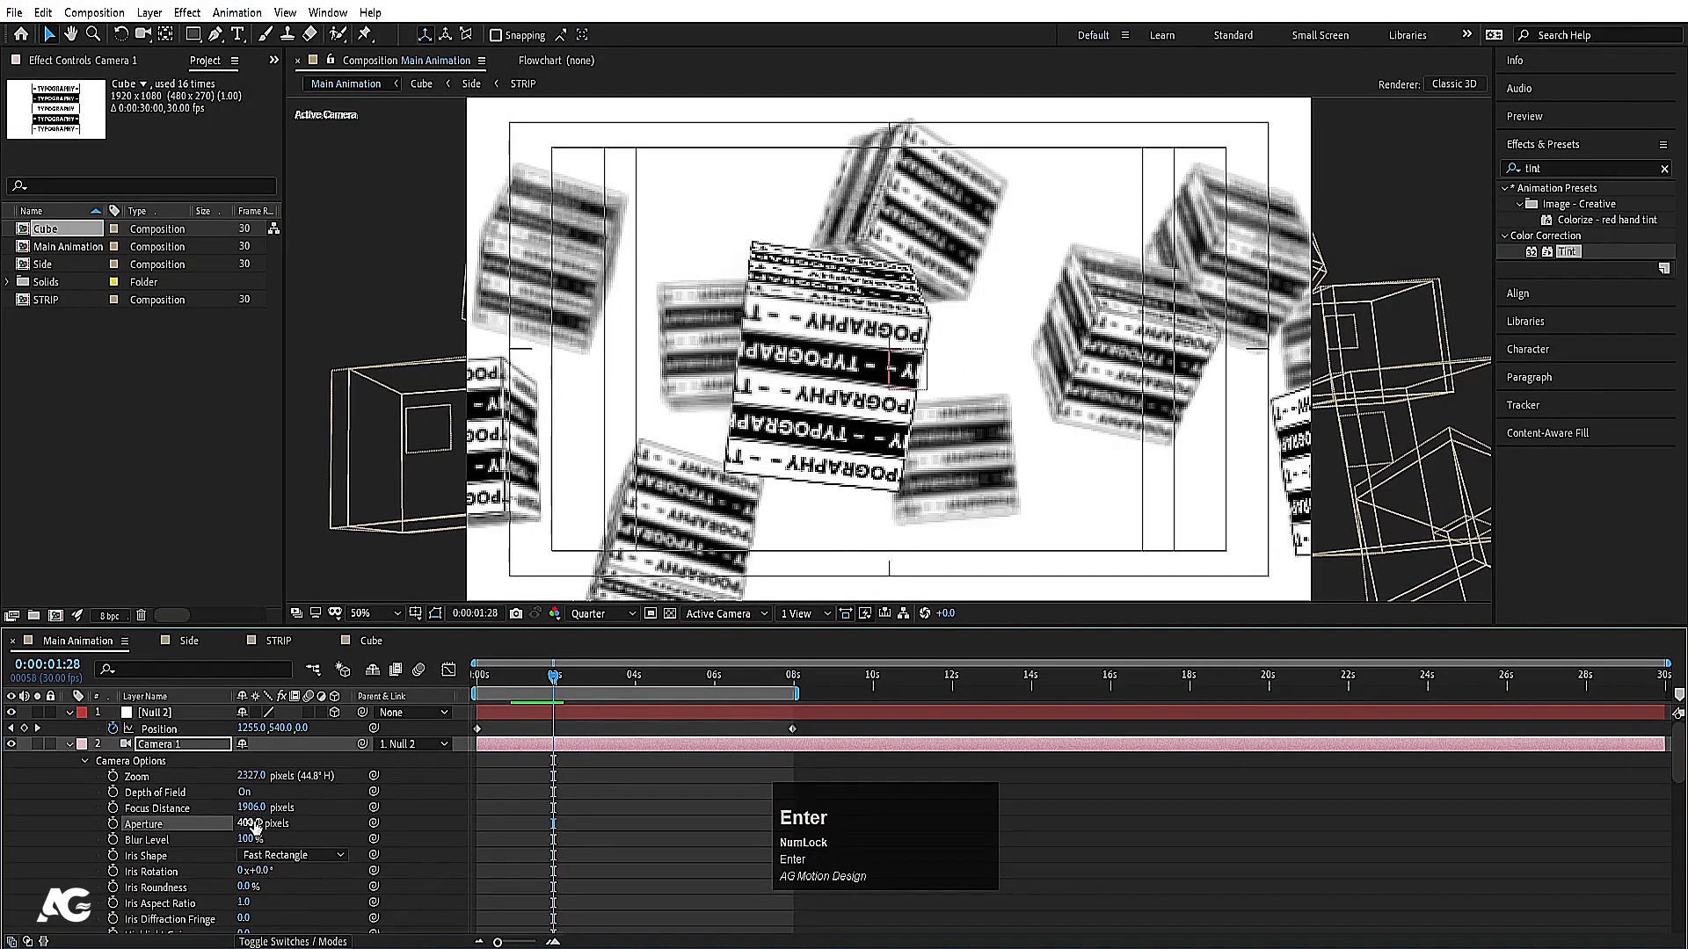
left_click(598, 613)
left_click(600, 670)
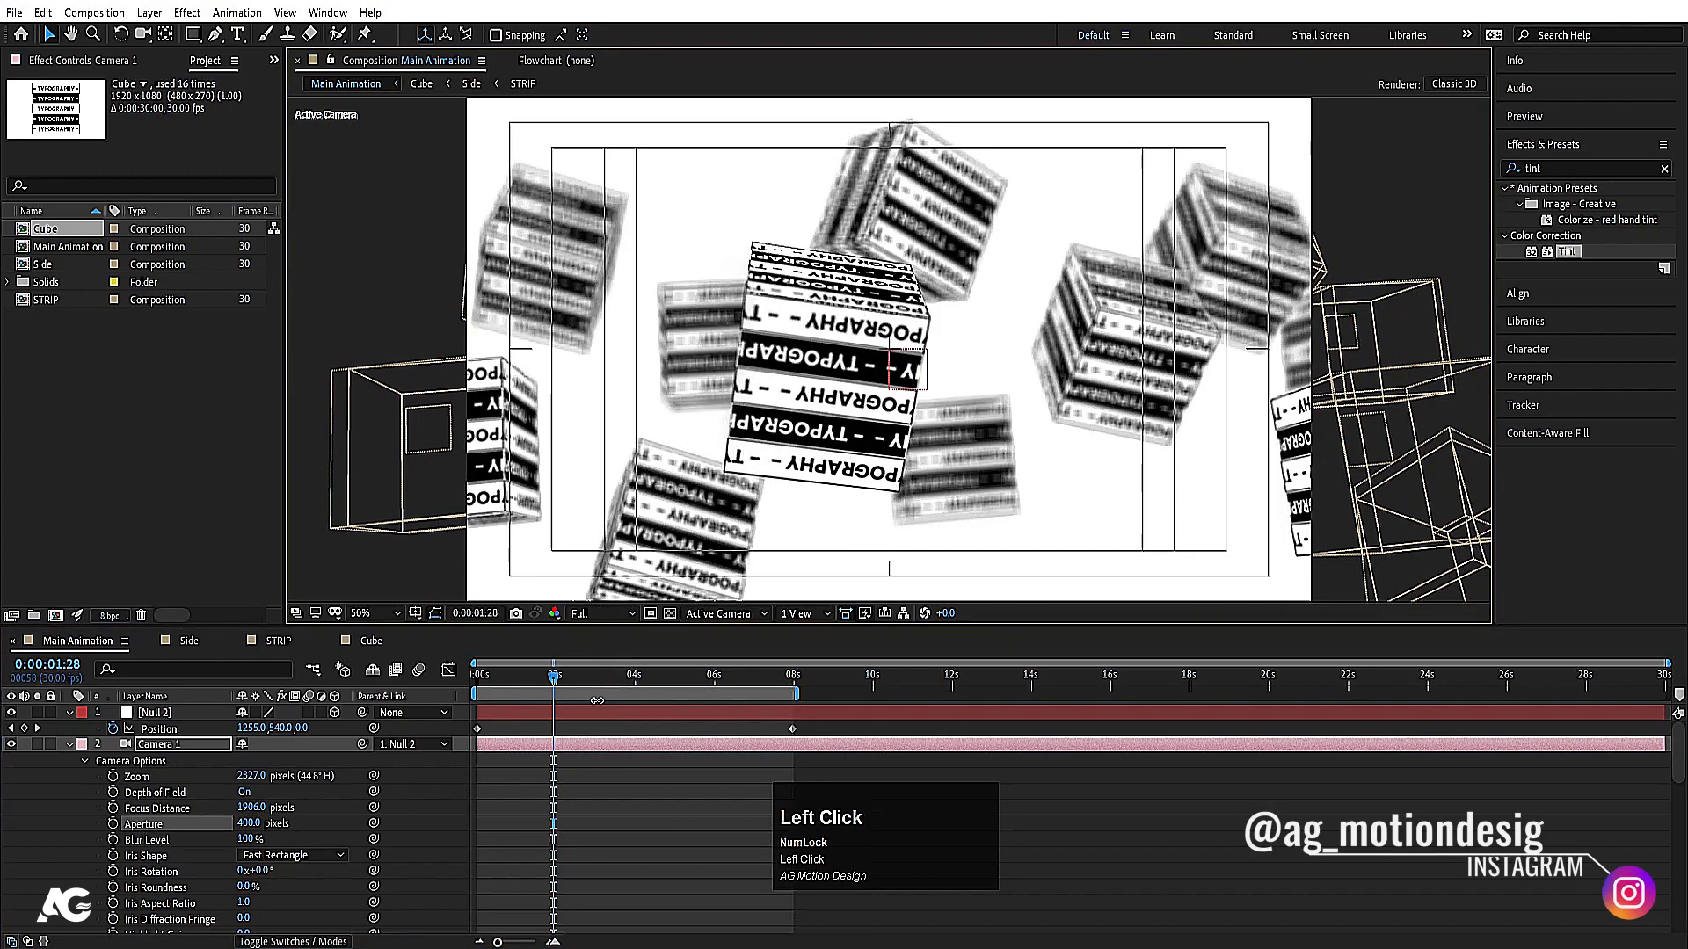
key("space")
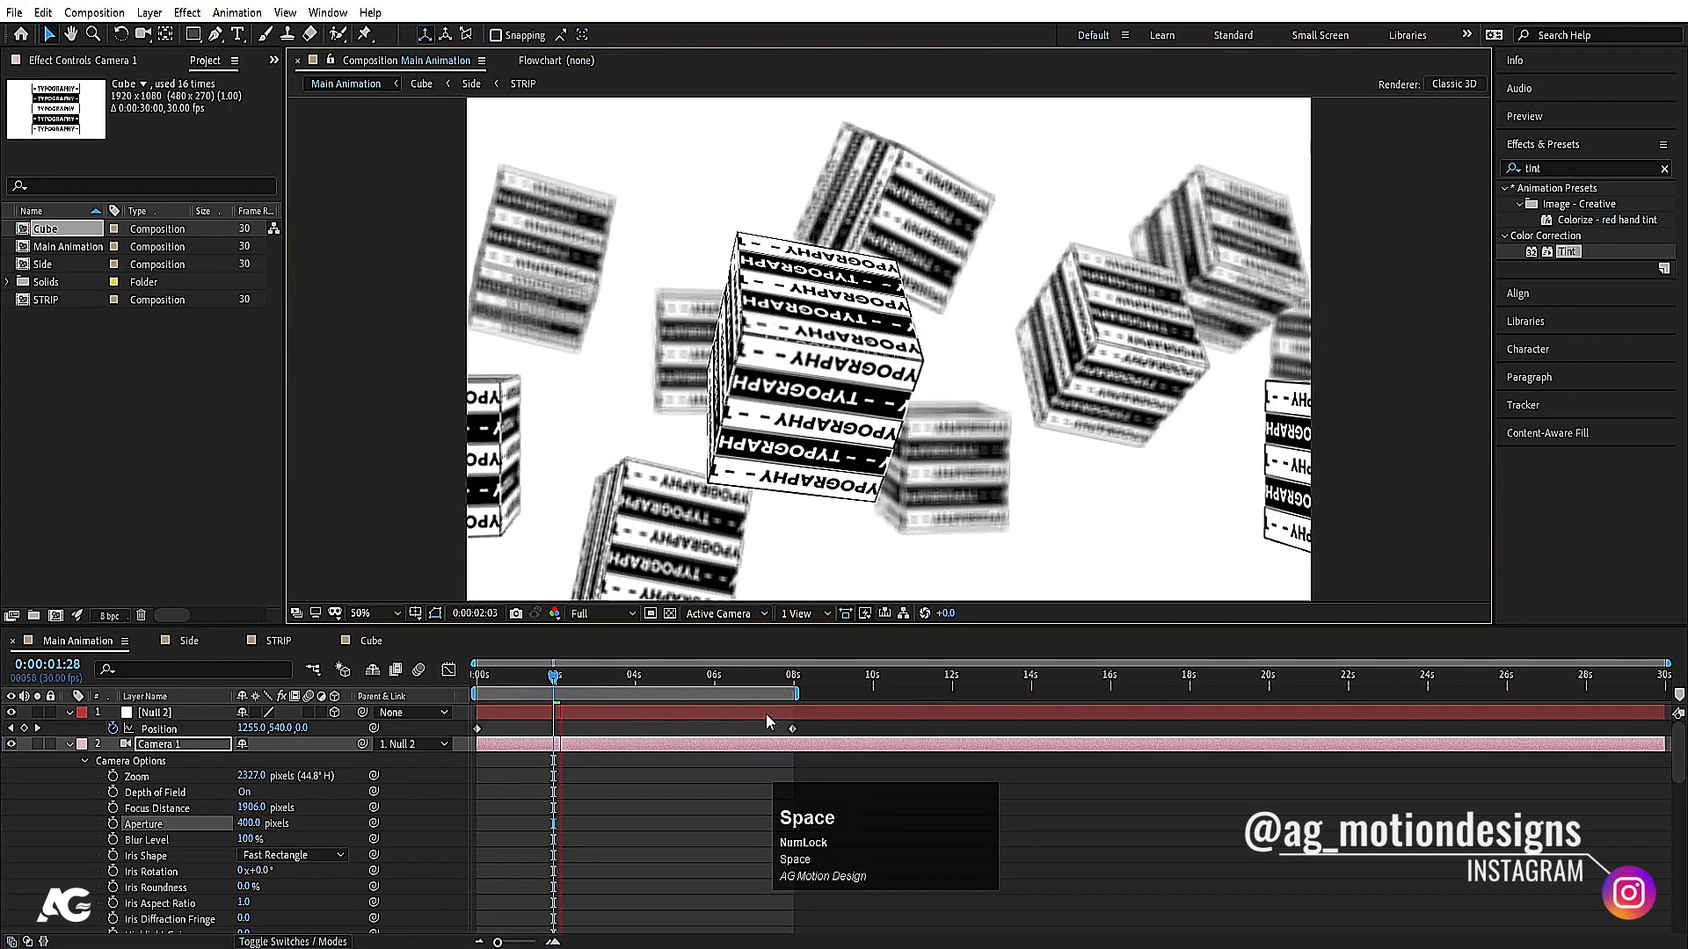
left_click_drag(559, 678, 424, 679)
key("space")
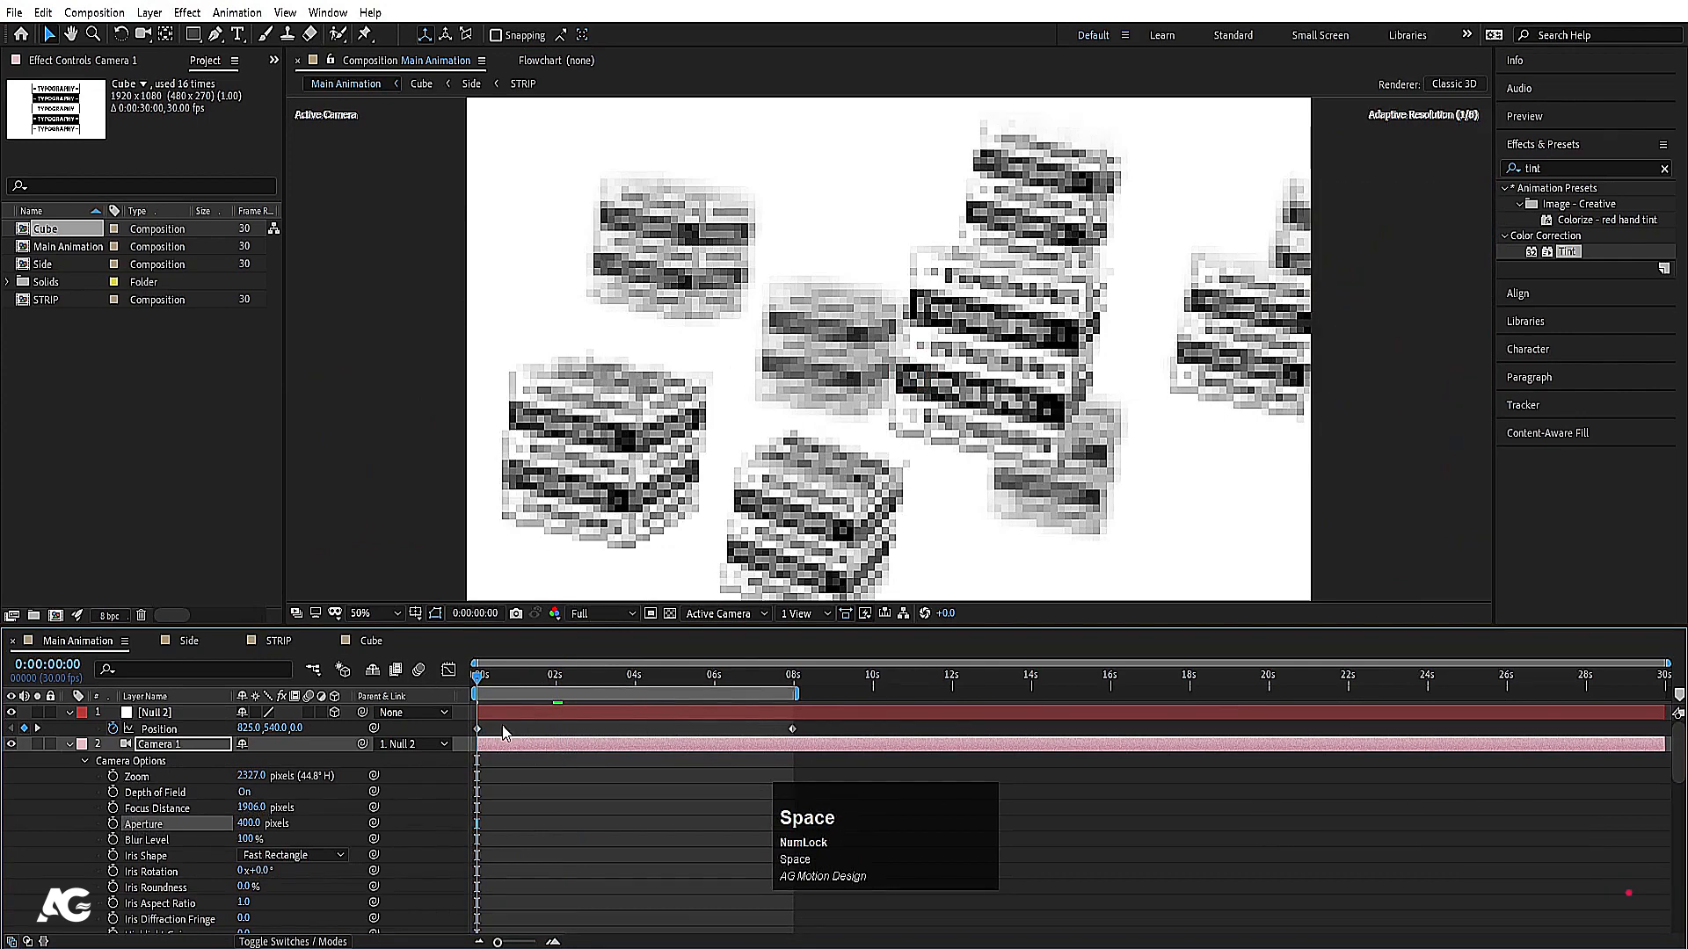
Step: Set Camera 1's Aperture to 250 pixels and play the animation from the start of the timeline
left_click(249, 823)
key("Return")
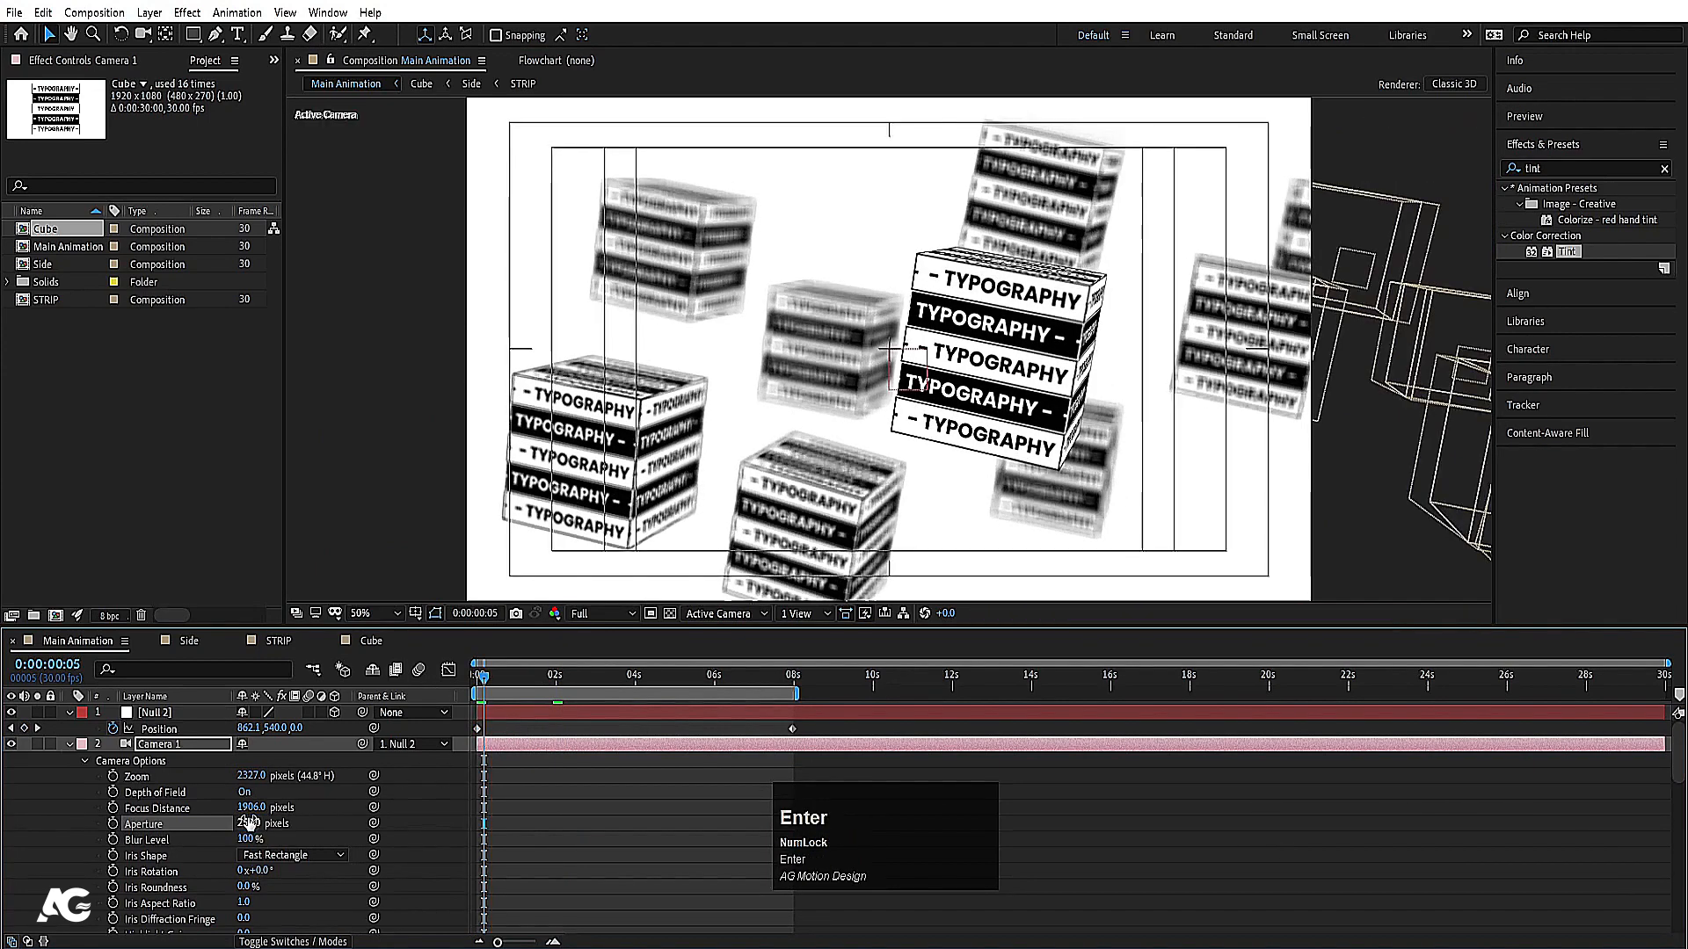
key("space")
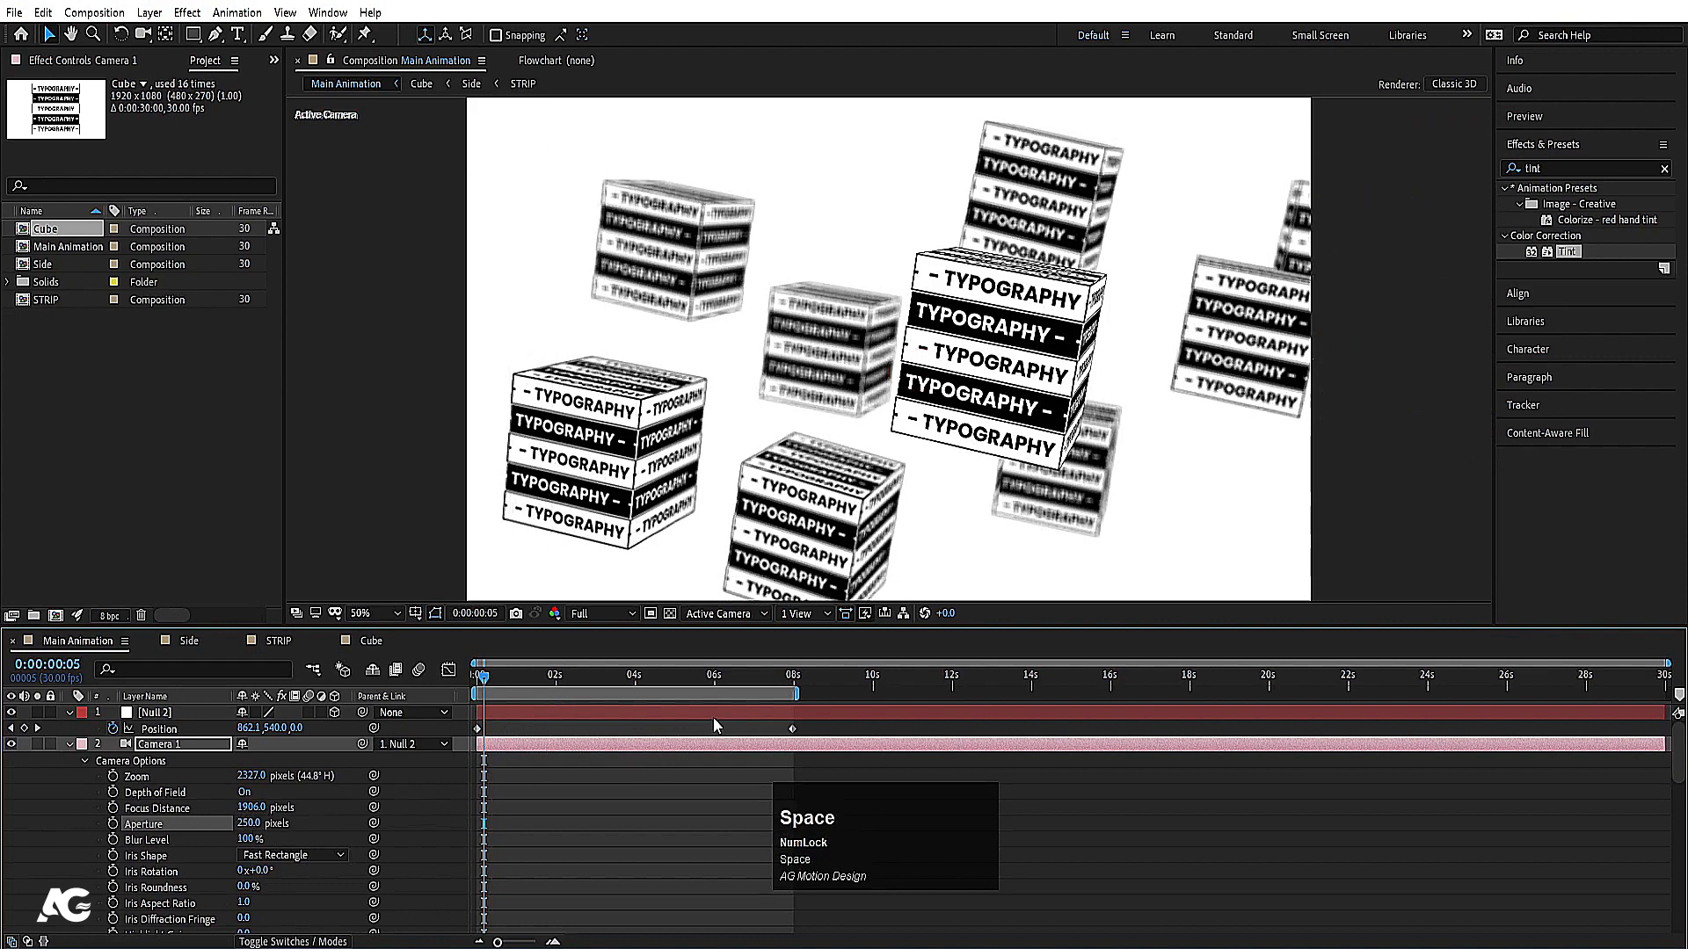
key("space")
left_click_drag(489, 679, 334, 676)
key("space")
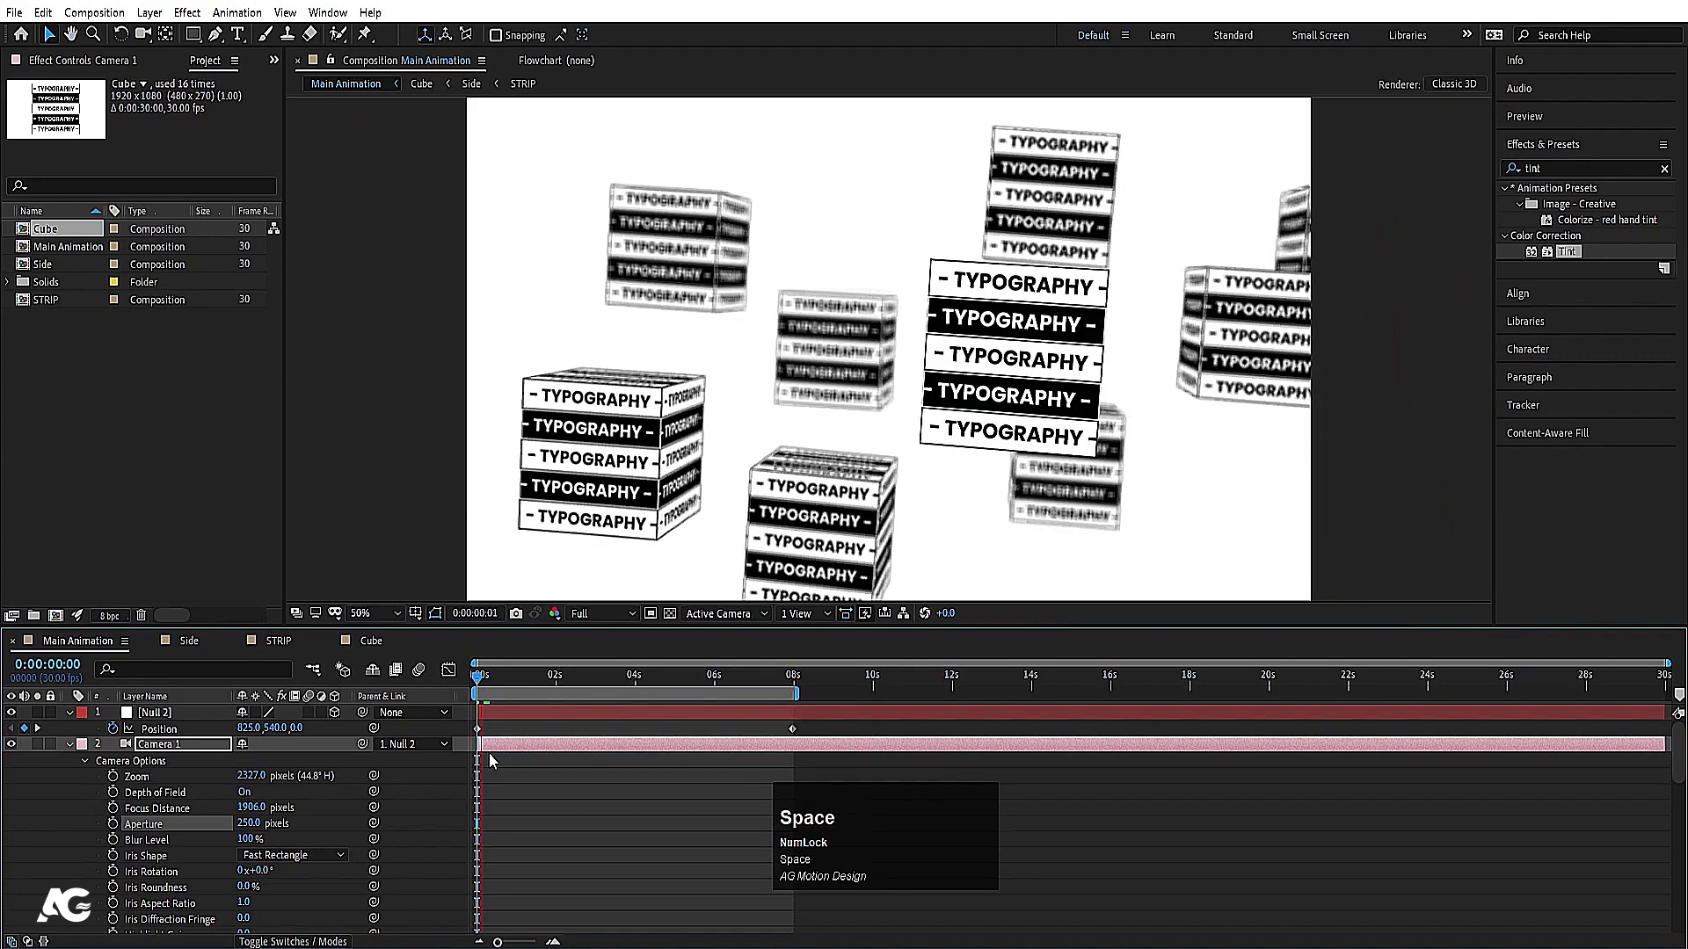
Step: Lower the preview resolution to Quarter and play the animation from 0:00:00:09 to check the blur
key("equal")
left_click(603, 613)
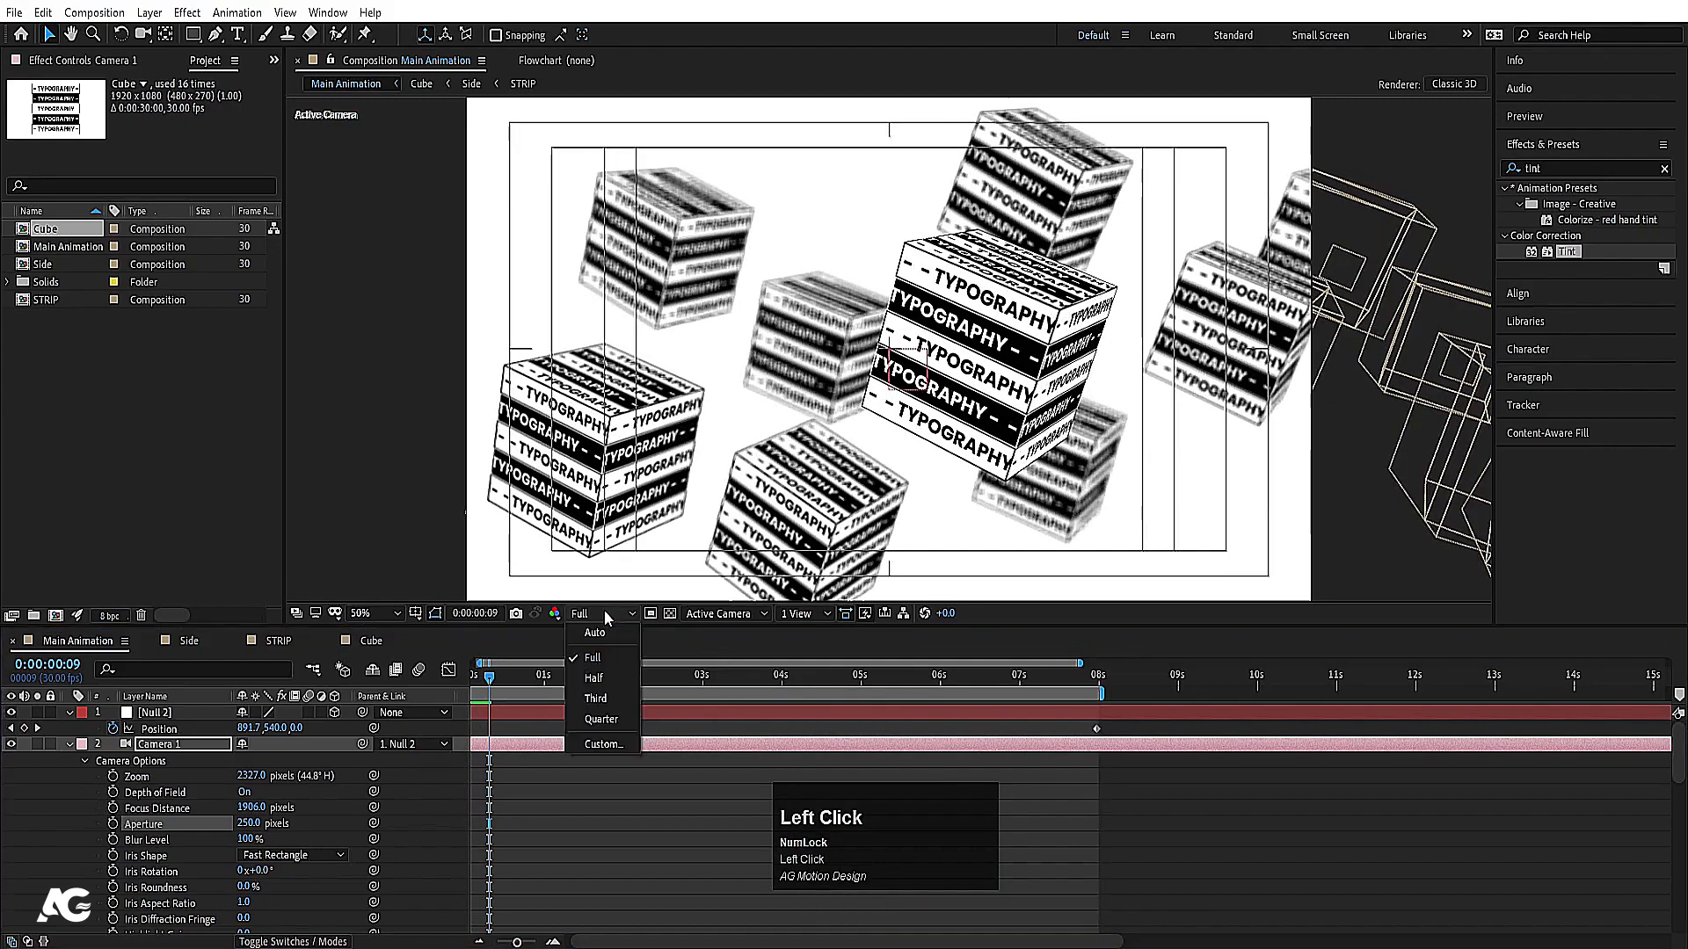
left_click(591, 734)
key("space")
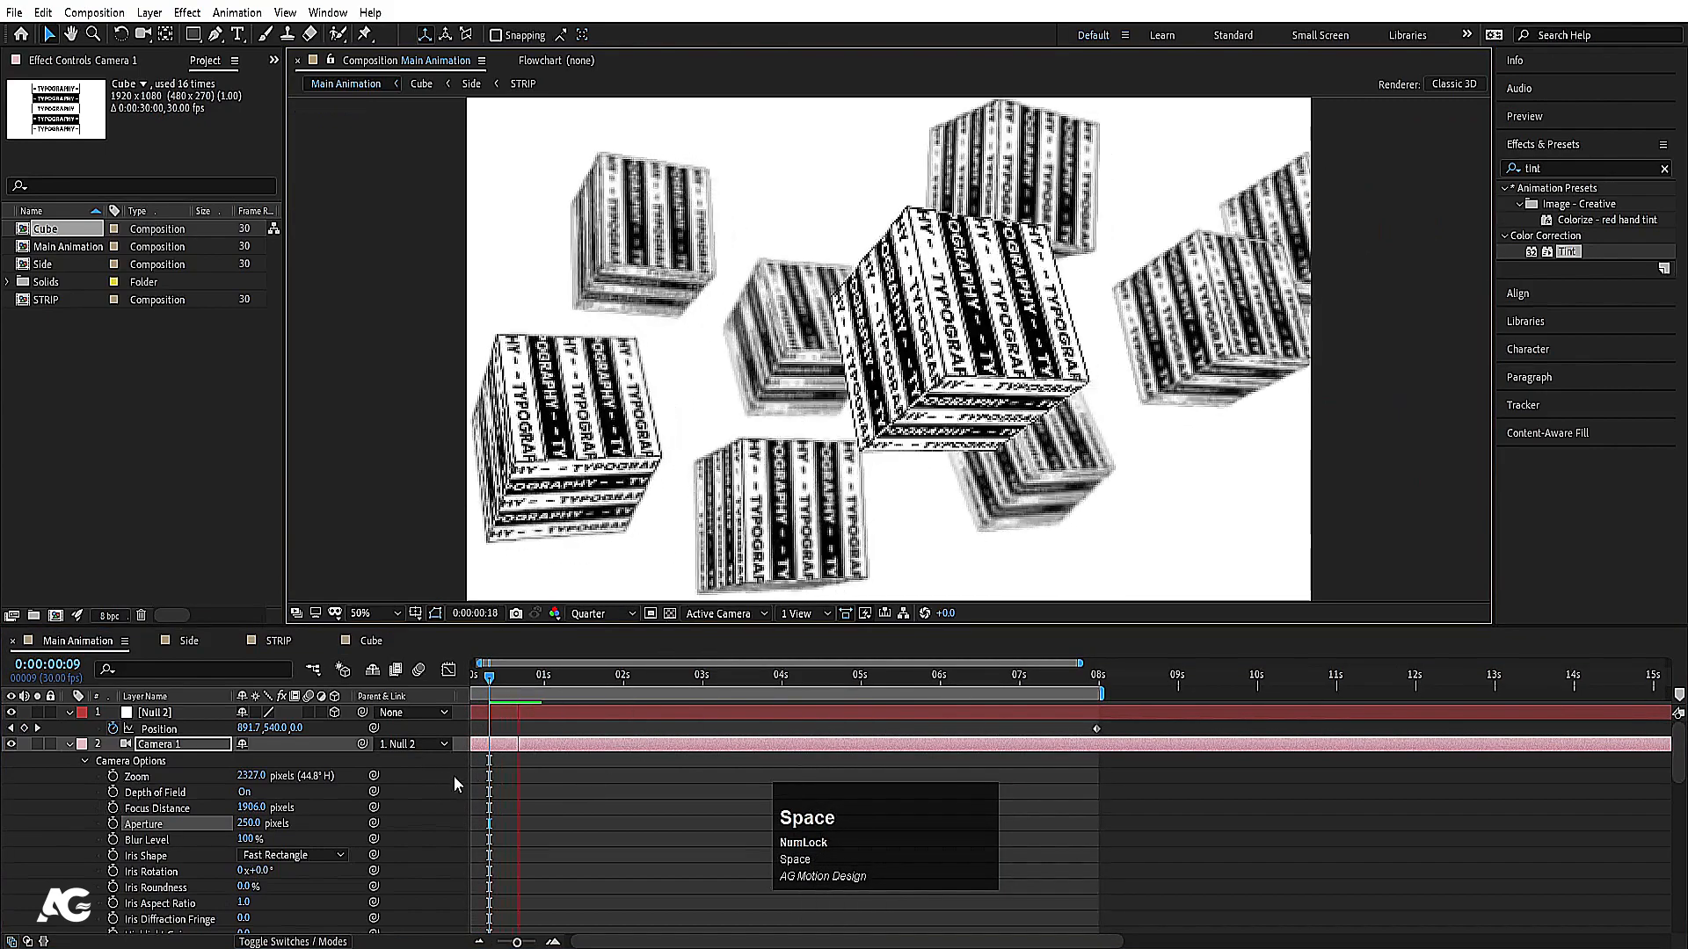
key("space")
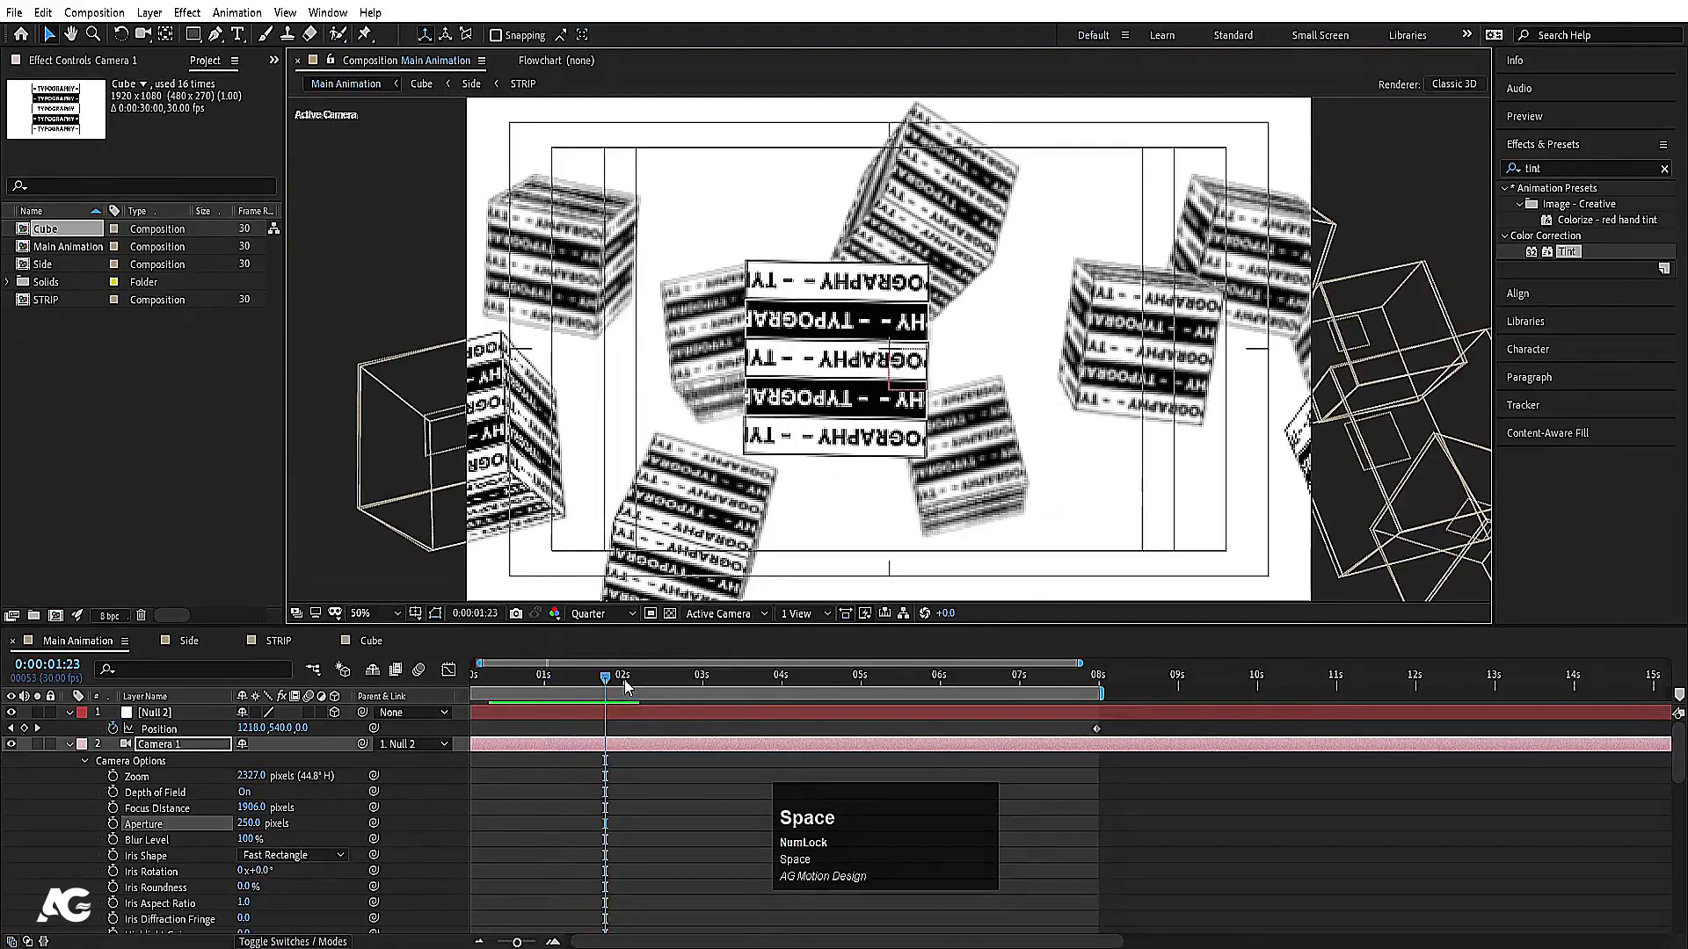
Step: Start keyframing Camera 1's Focus Distance at 0:00:02:00
left_click(625, 678)
key("minus")
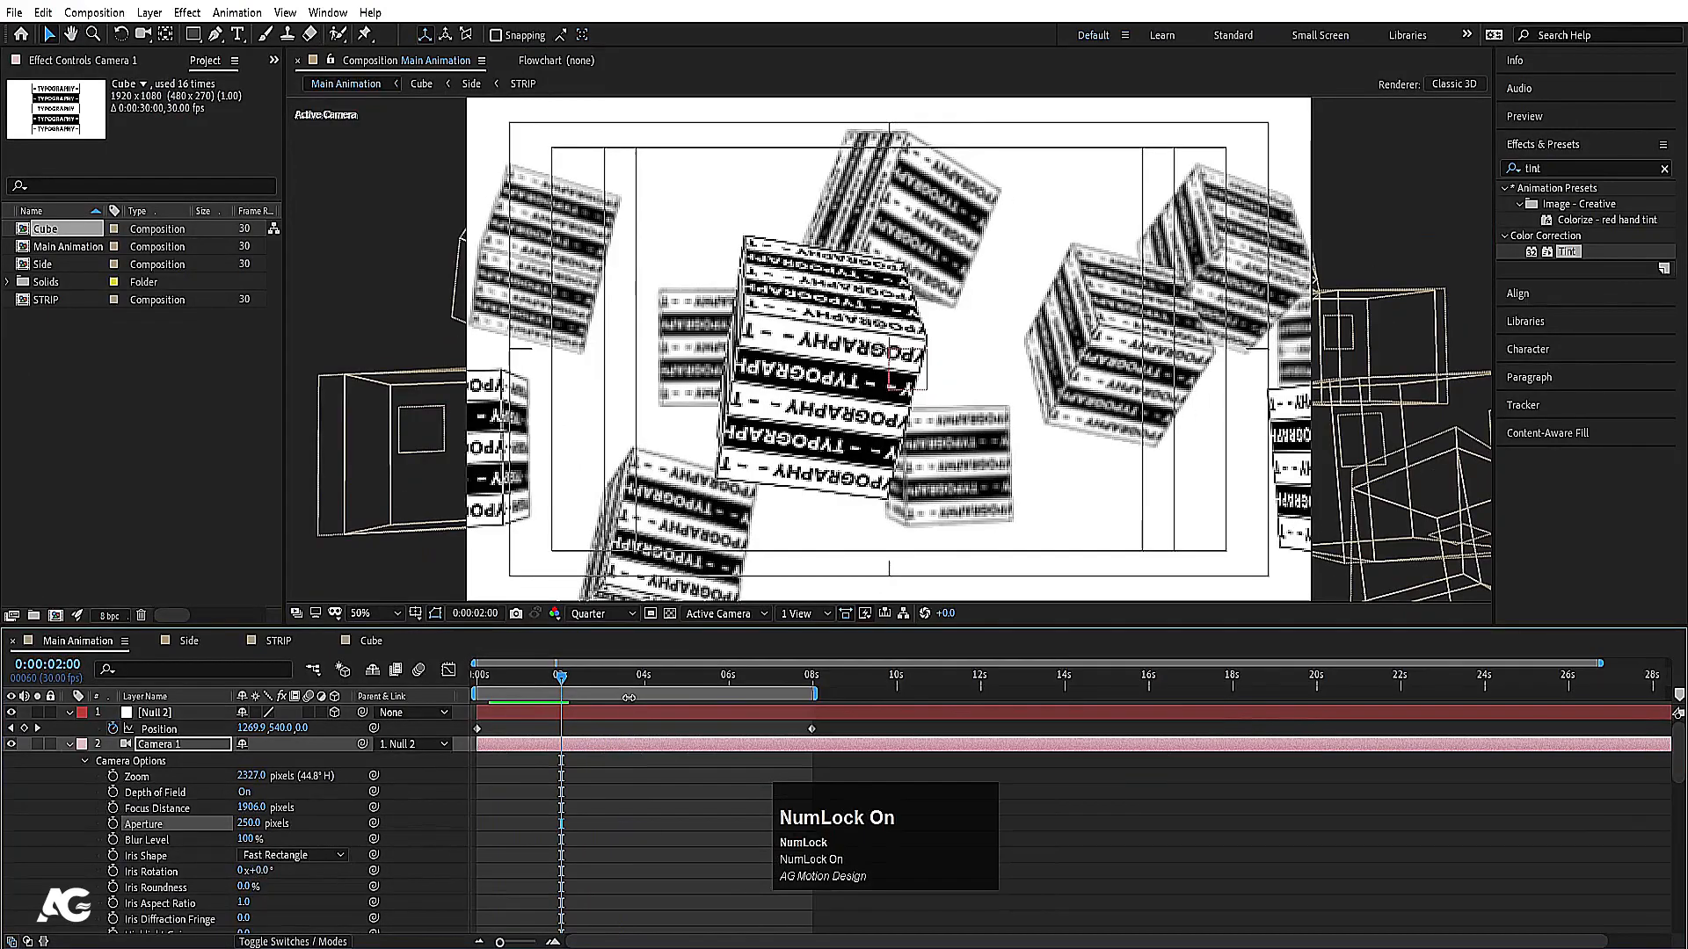
left_click(112, 807)
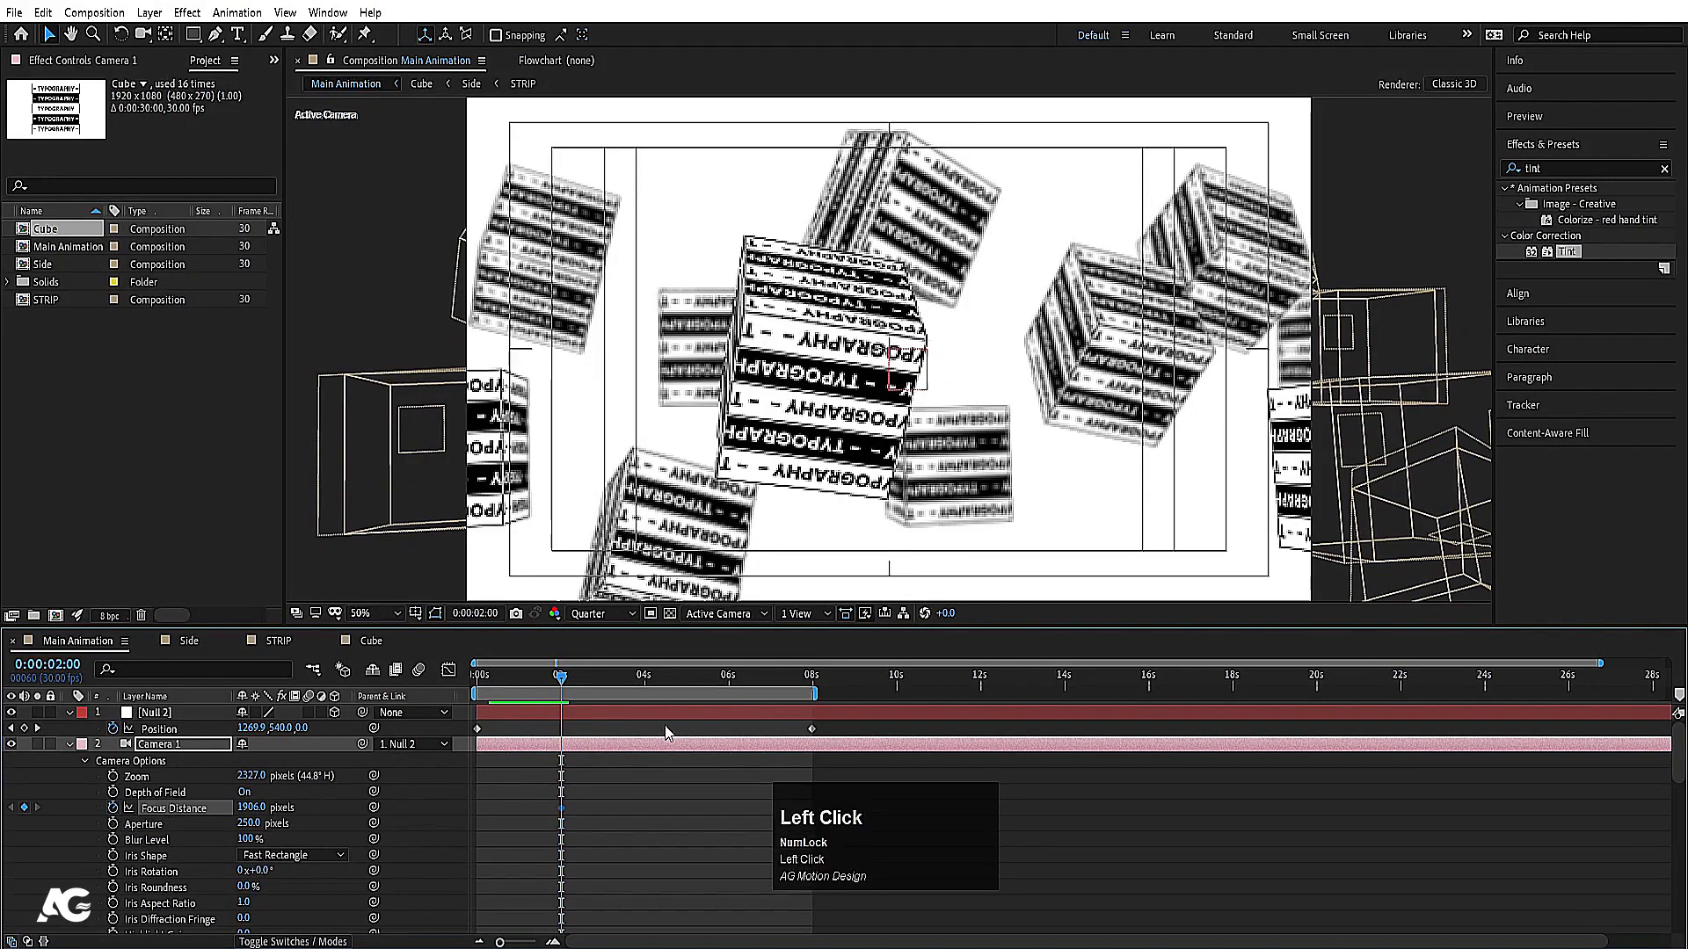
Step: At 0:00:03:14, use the Top view to extend Camera 1's Focus Distance to 3100 pixels, and return to the Active Camera view
key("equal")
left_click(684, 676)
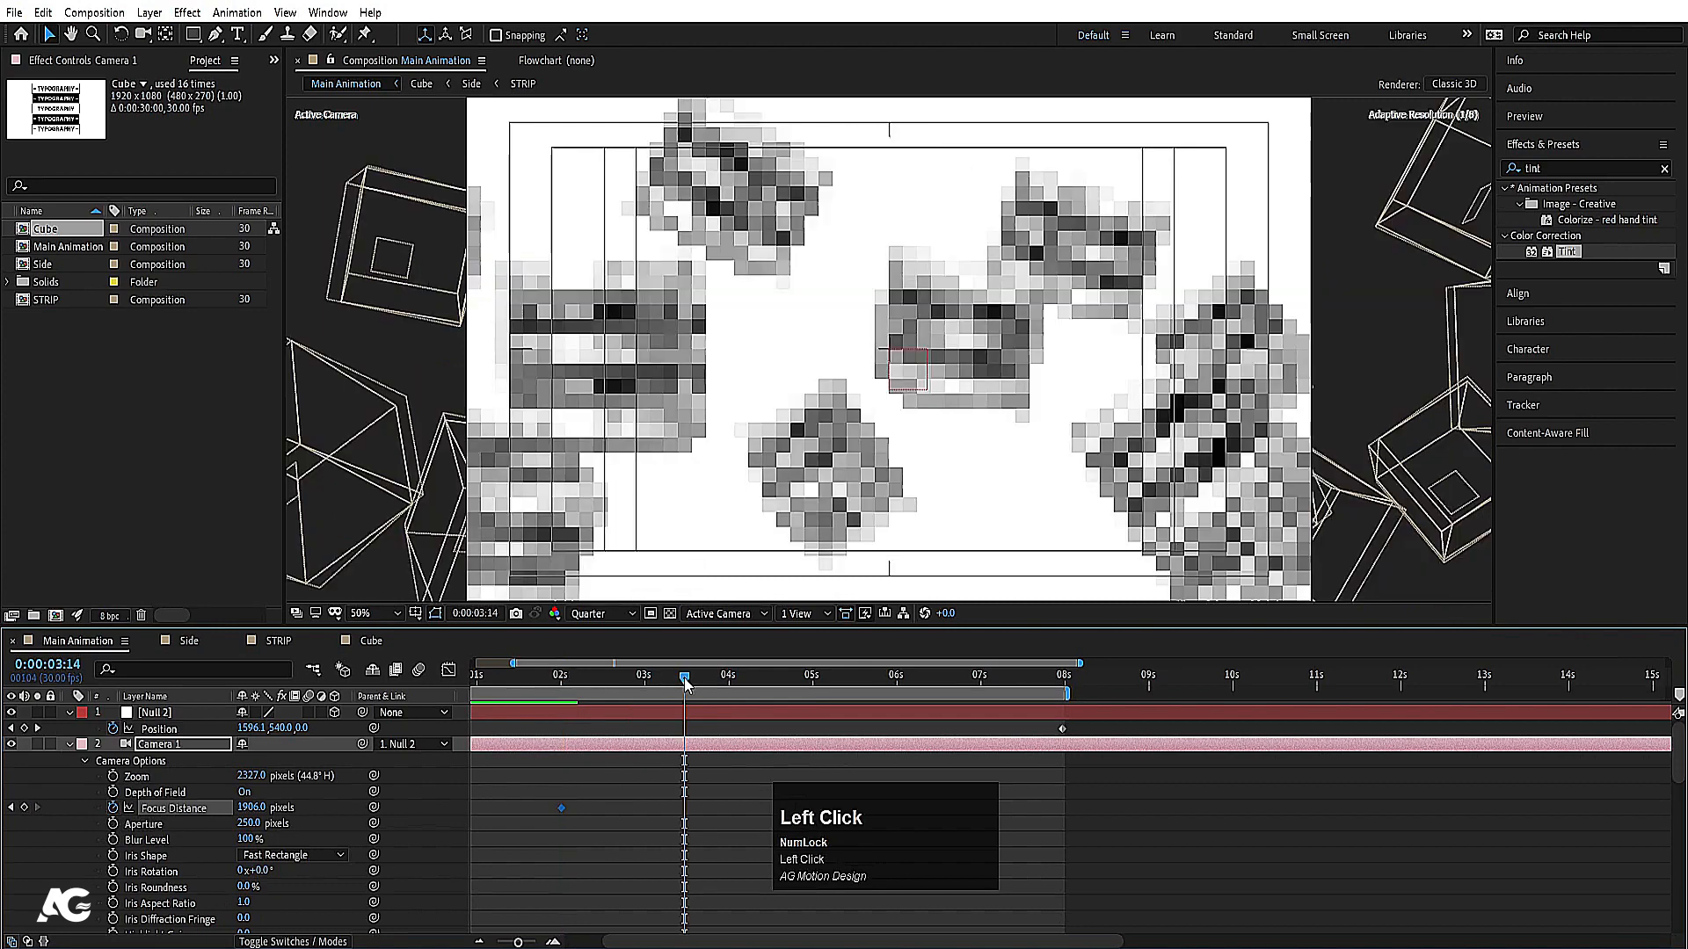
left_click(715, 614)
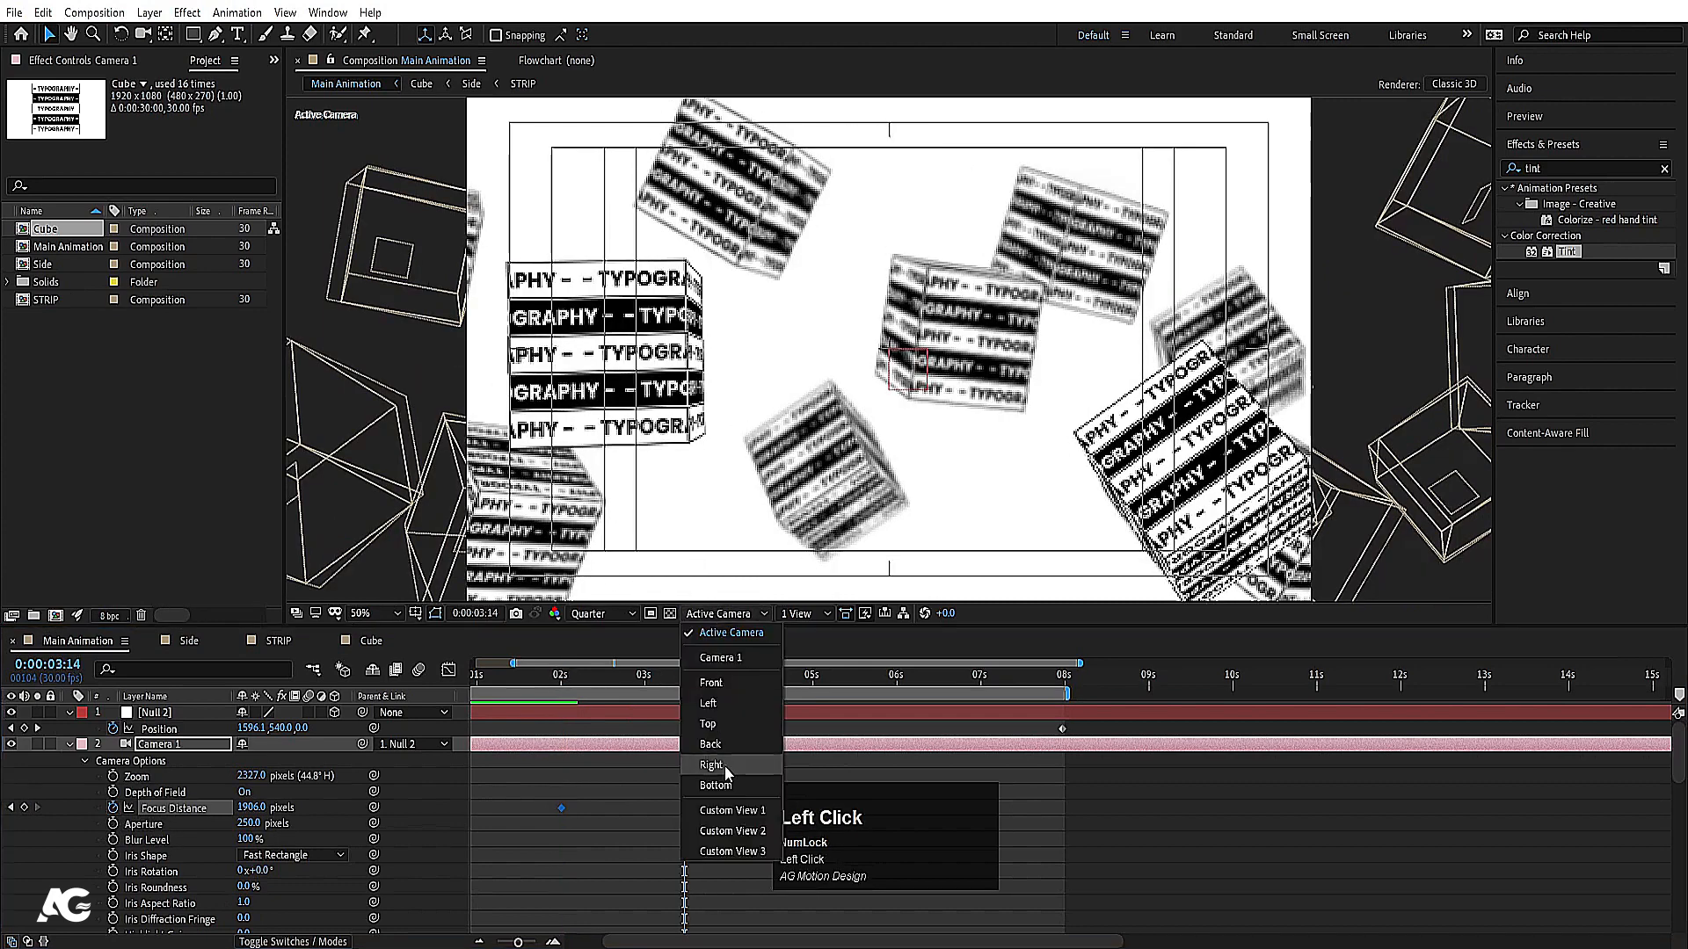
left_click(719, 726)
left_click_drag(250, 809, 1105, 698)
scroll(1126, 501, "down", 2)
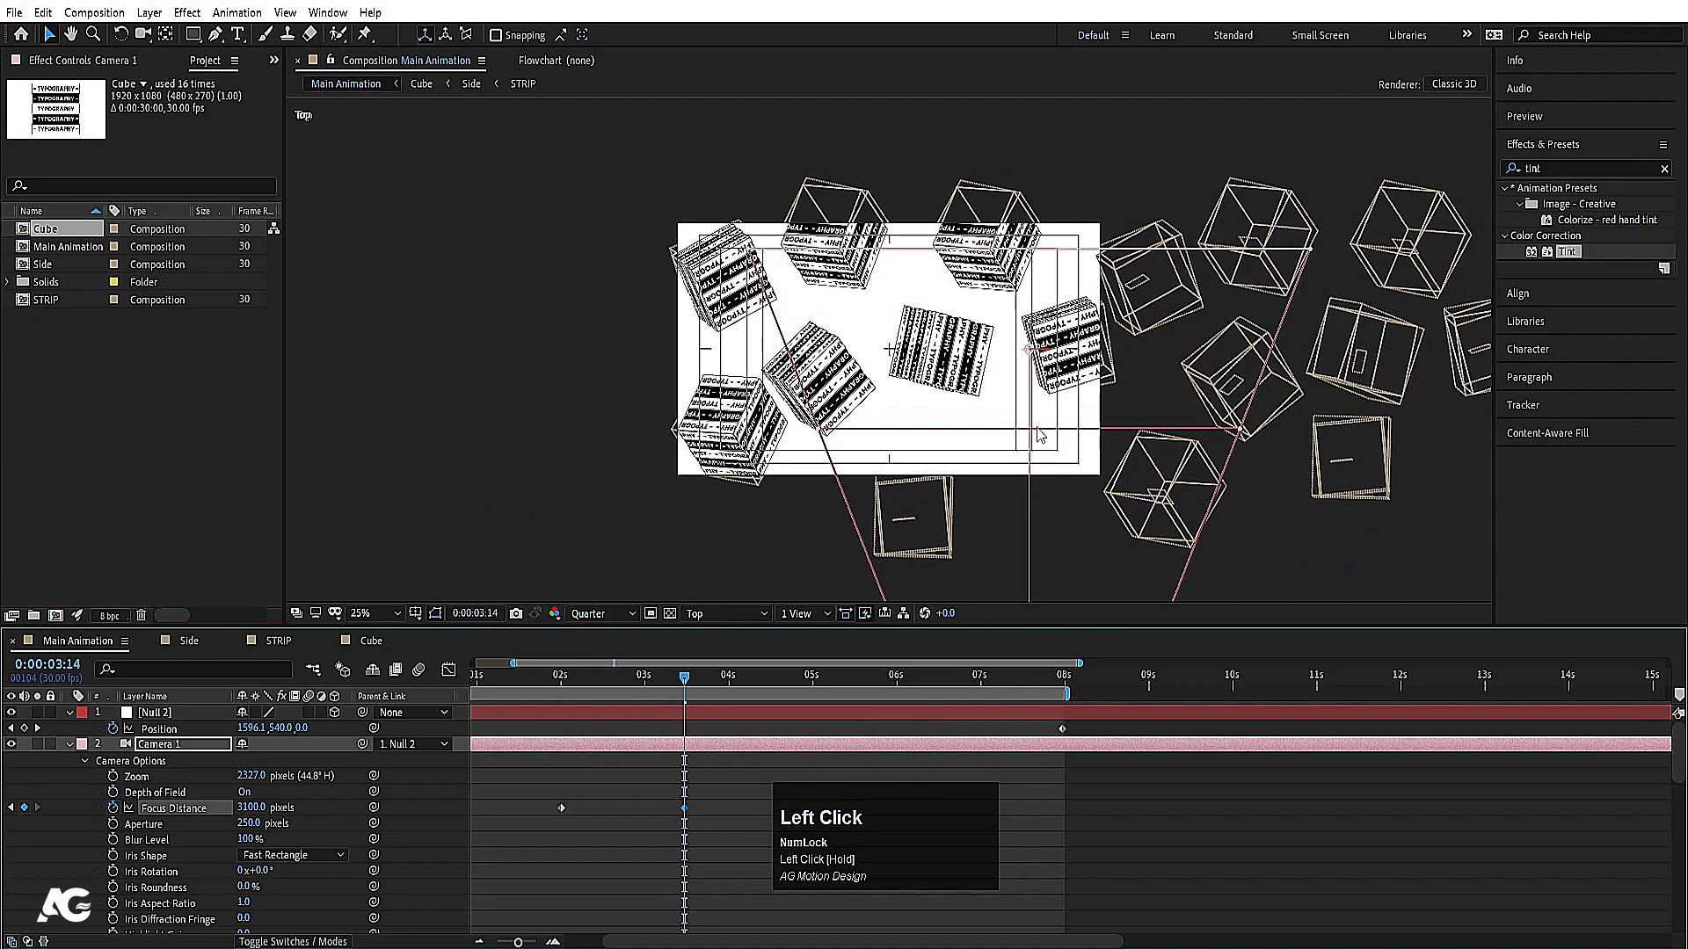
left_click(704, 614)
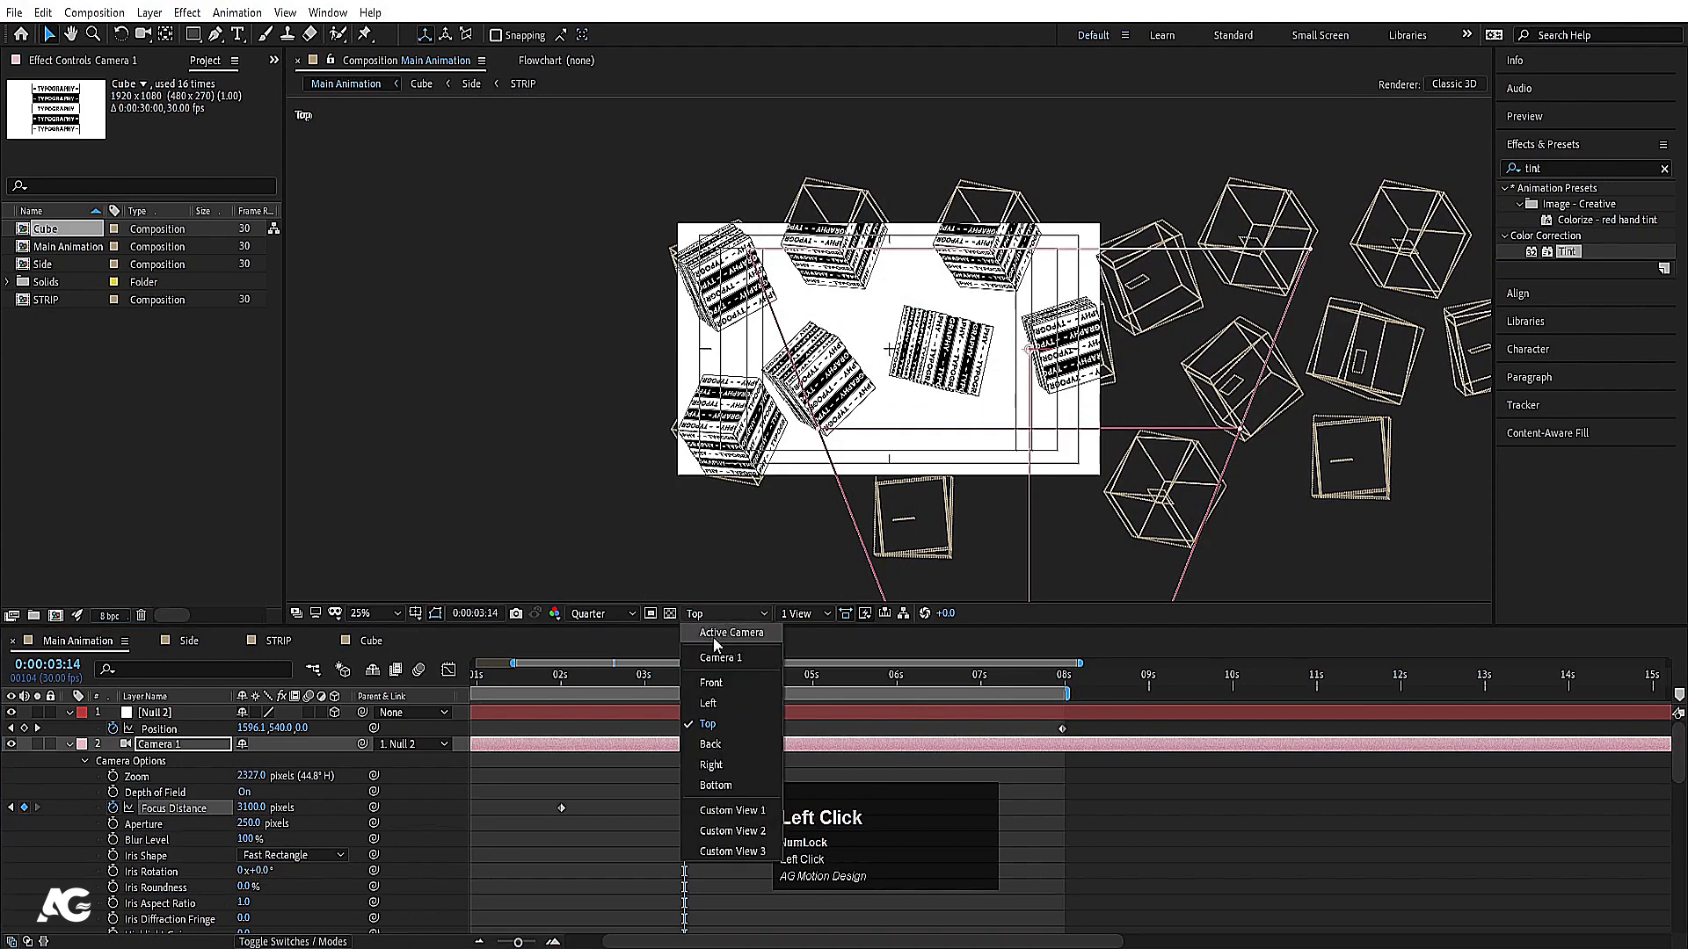
left_click(717, 631)
scroll(888, 352, "up", 2)
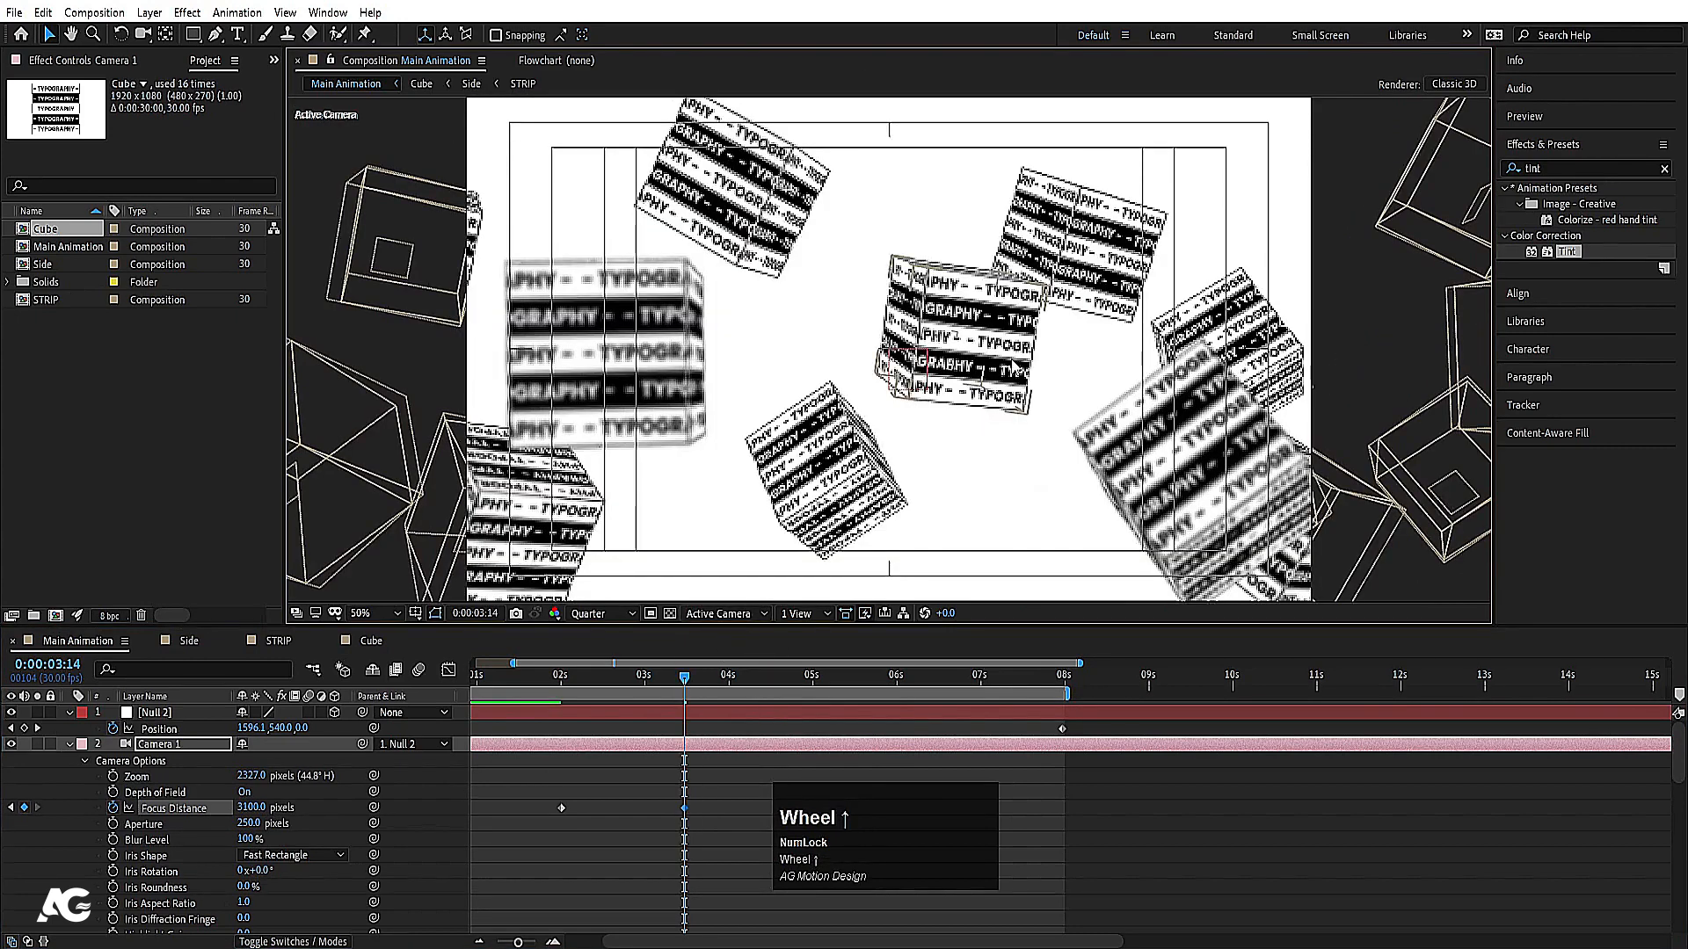
Step: Restore Full preview resolution and set the Focus Distance keyframe at 0:00:03:14 to 3256 pixels
left_click(582, 615)
left_click(607, 657)
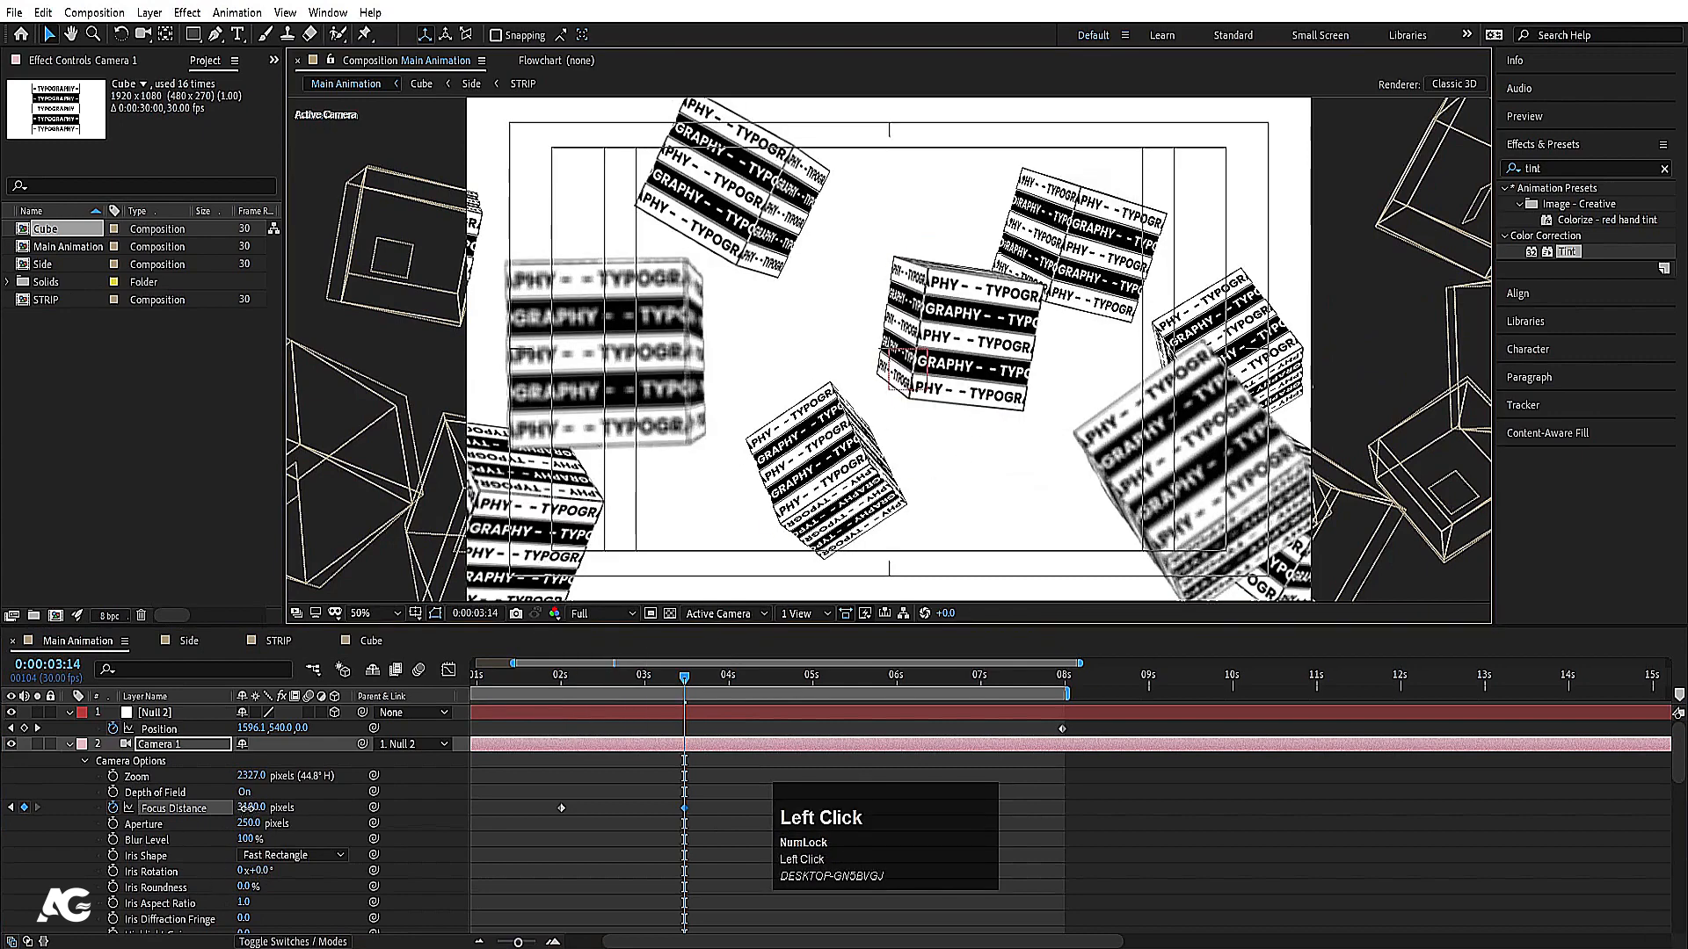
left_click_drag(249, 806, 388, 813)
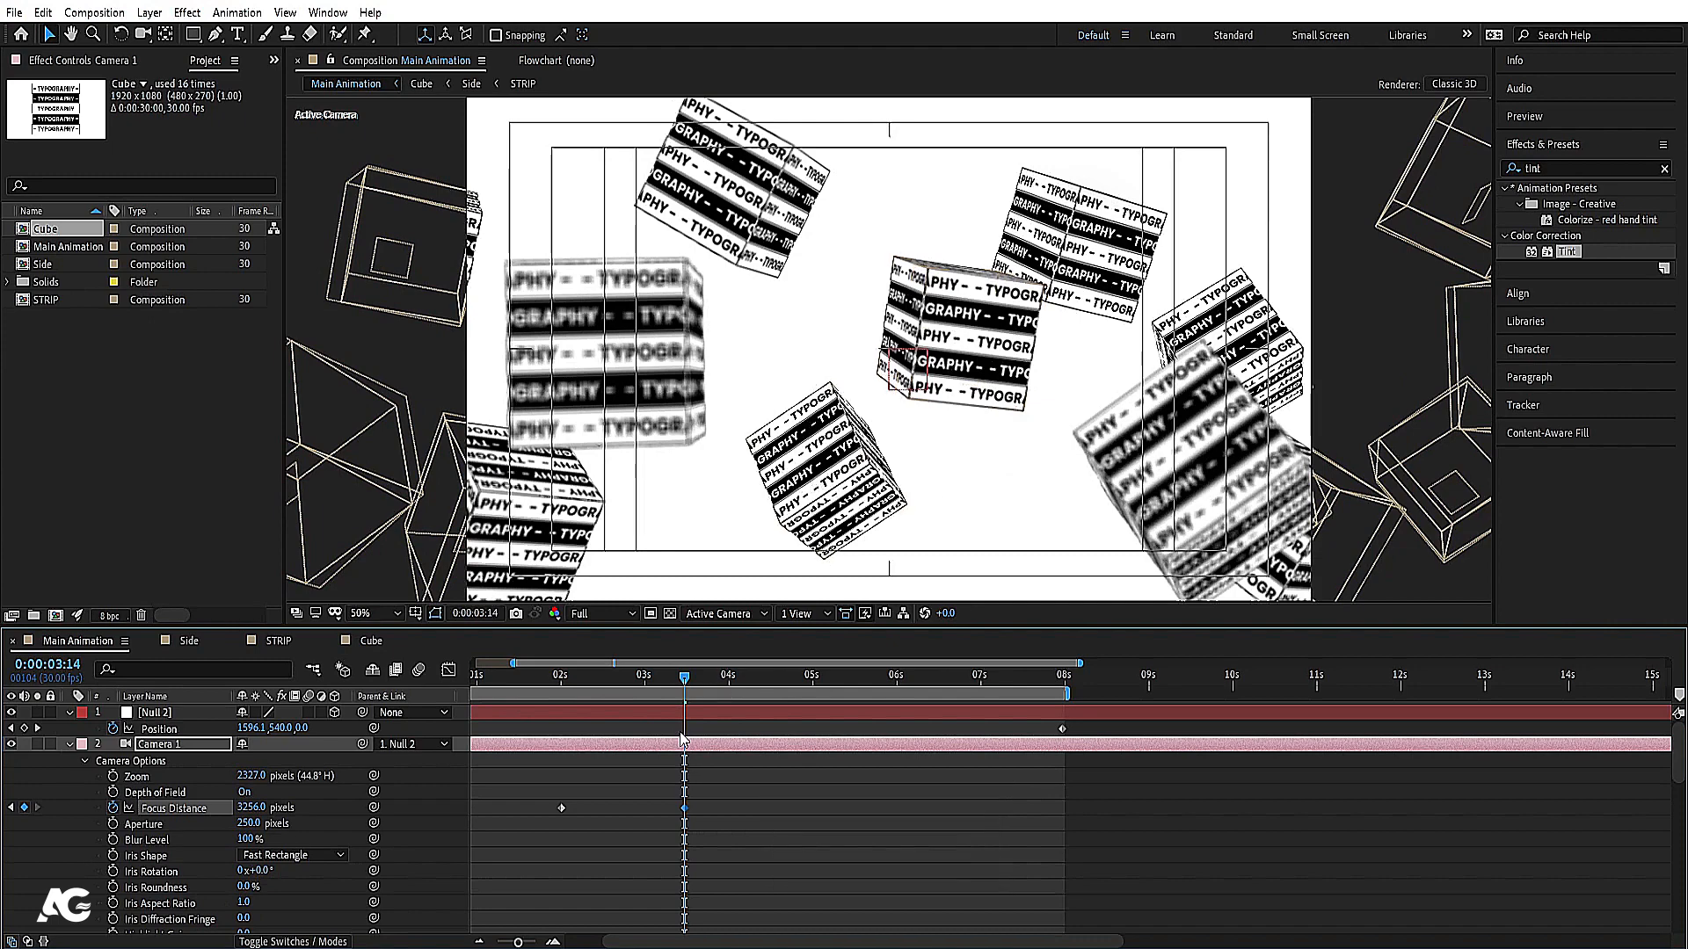
Step: Preview the focus shift between the cubes from the first Focus Distance keyframe at 0:00:02:00
key("j")
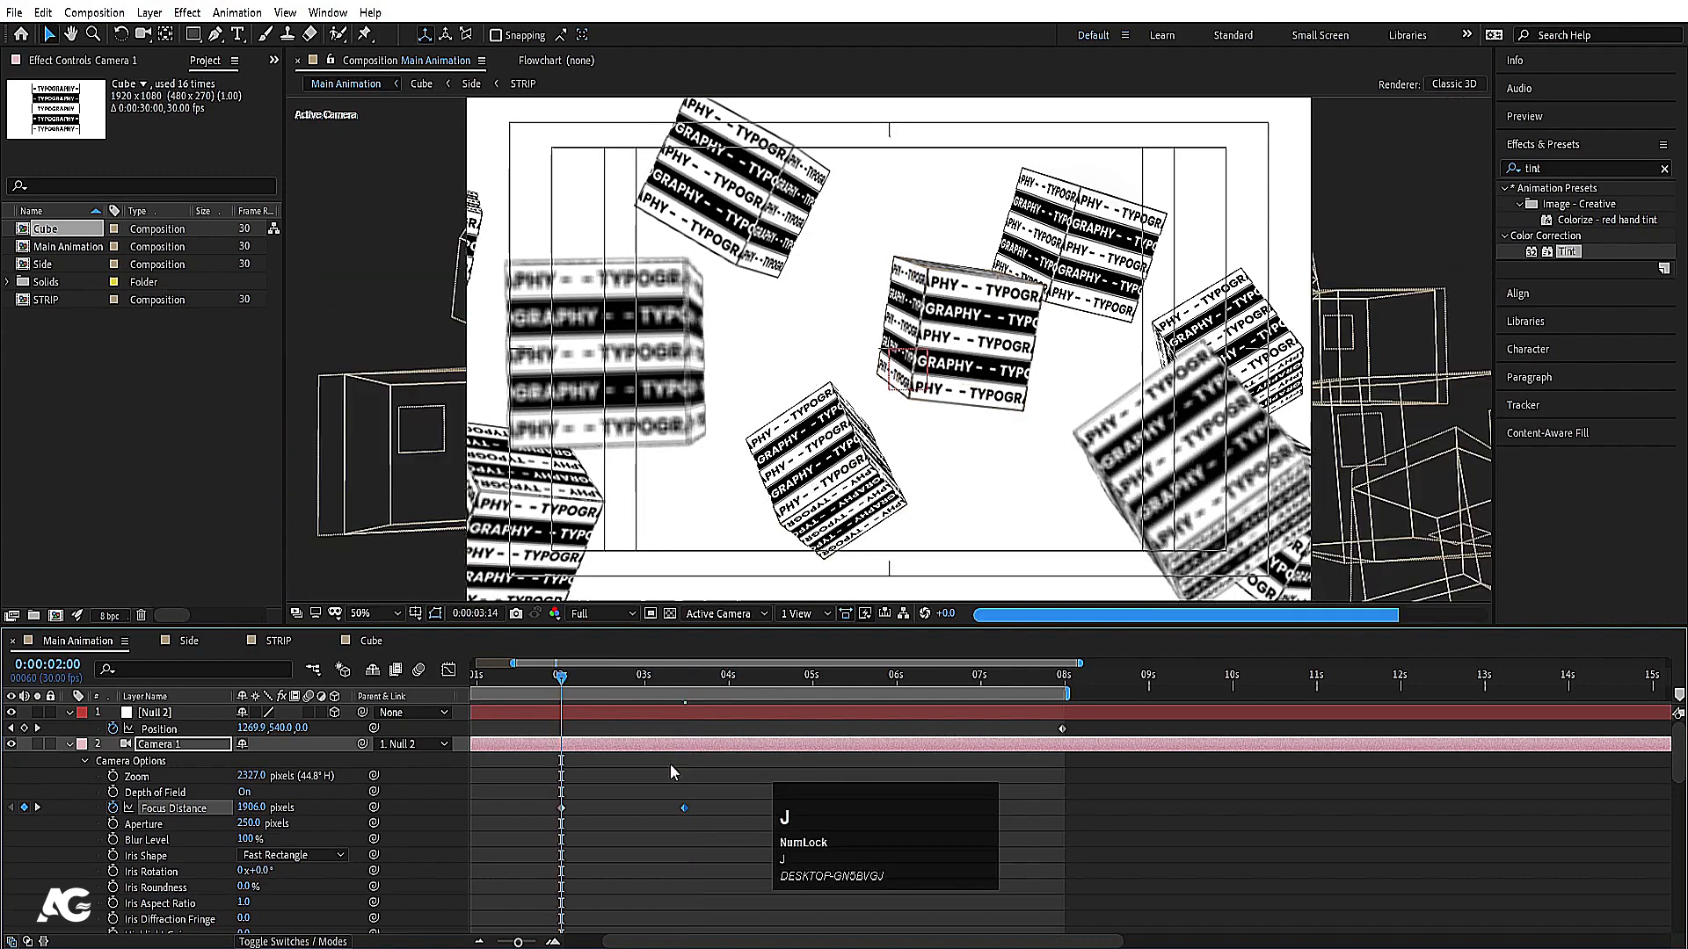
key("space")
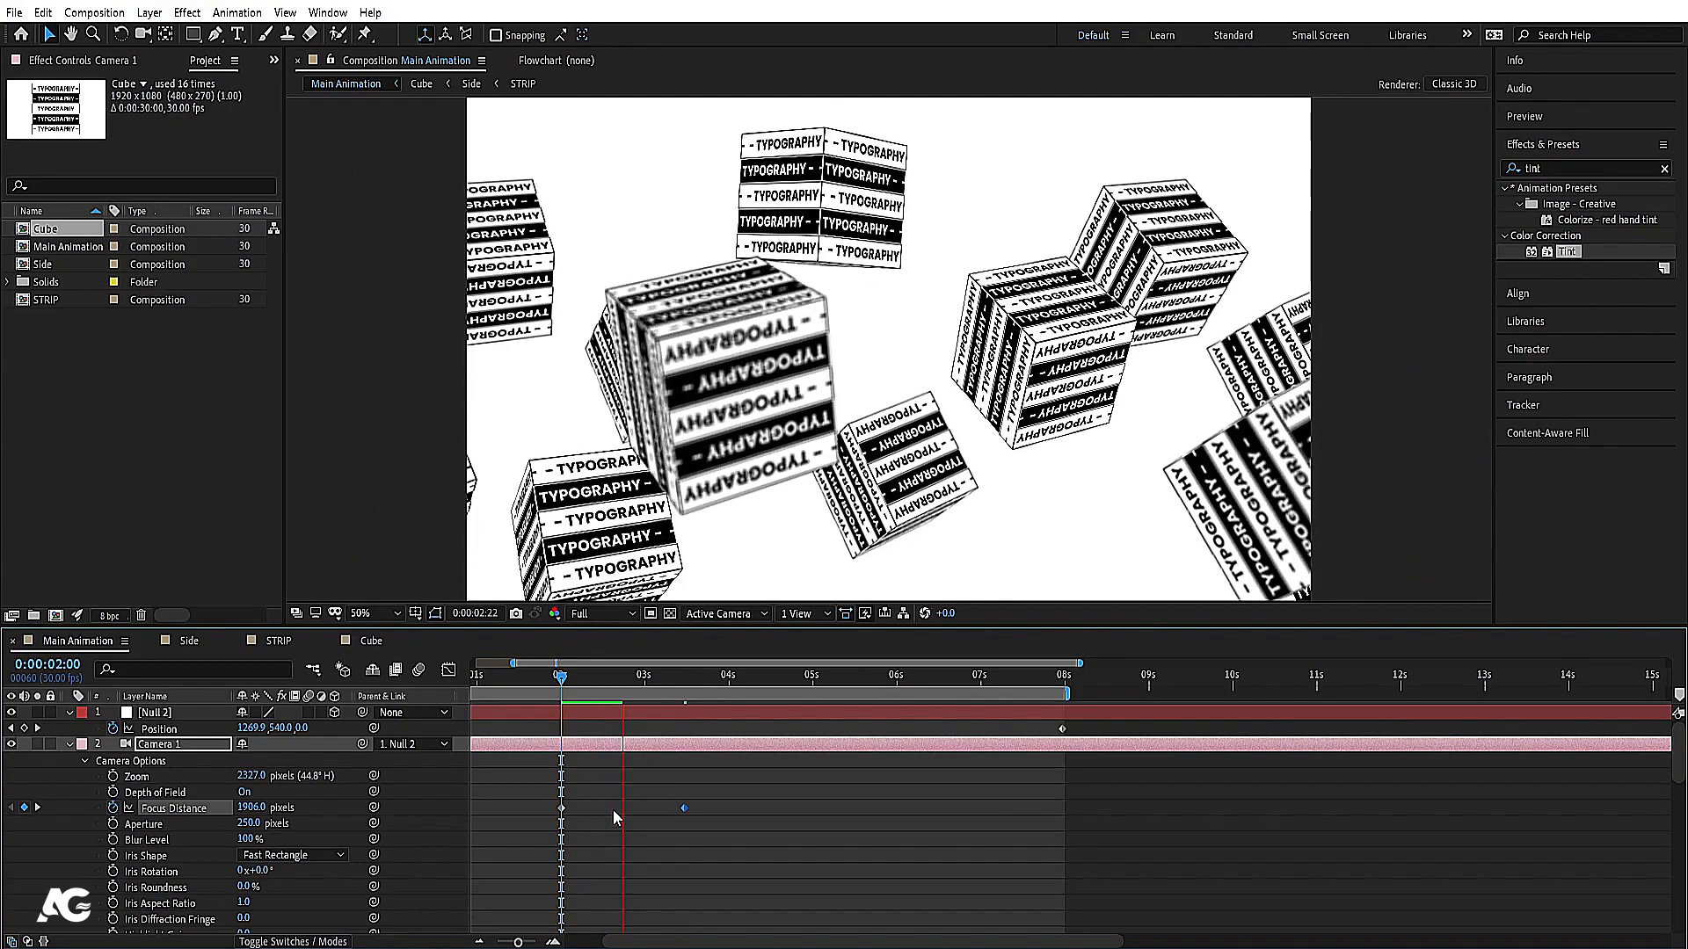
key("space")
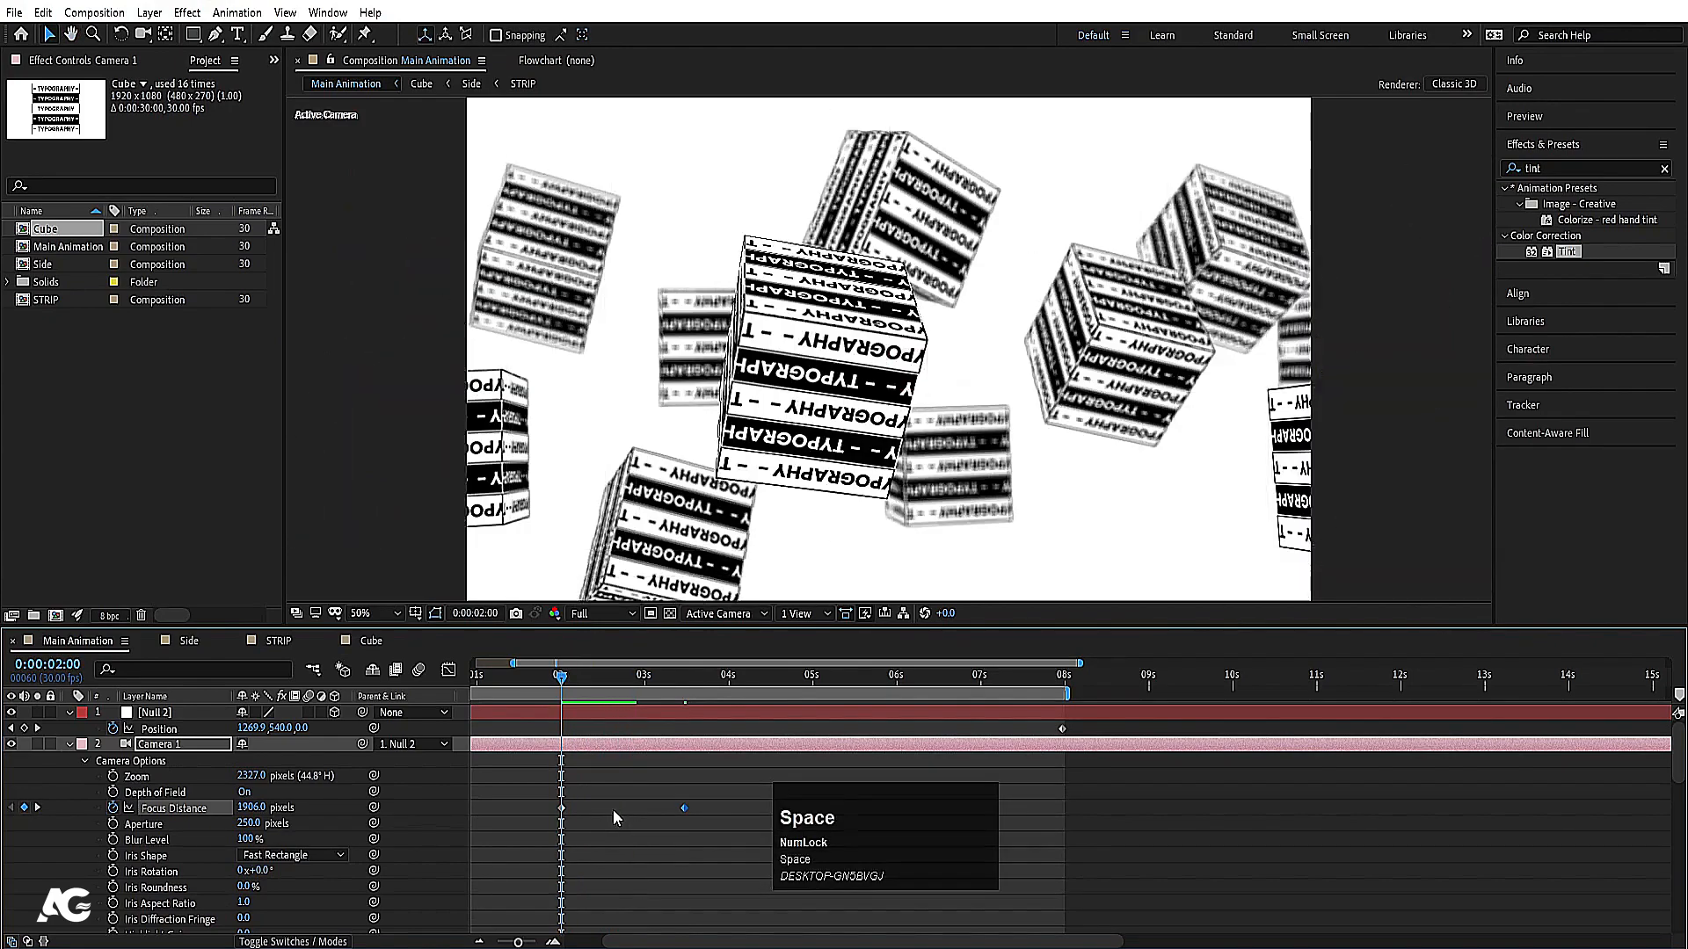
key("space")
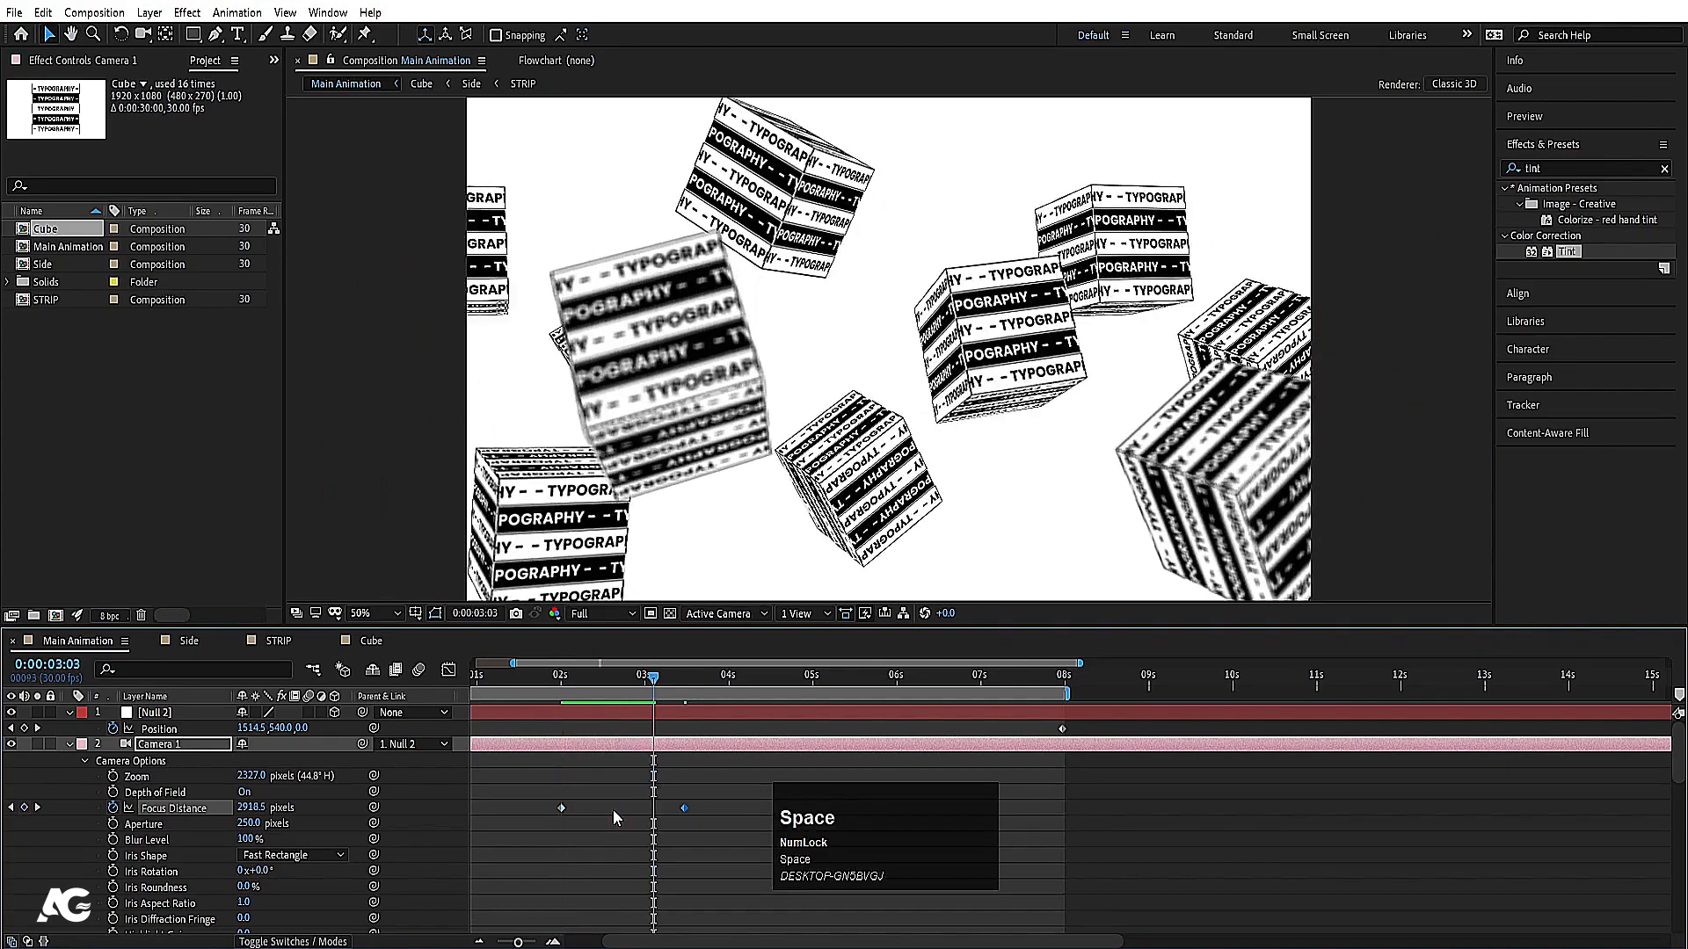
key("space")
Step: Set Camera 1's Blur Level to 154% and replay the focus shift
left_click_drag(249, 840, 302, 848)
key("space")
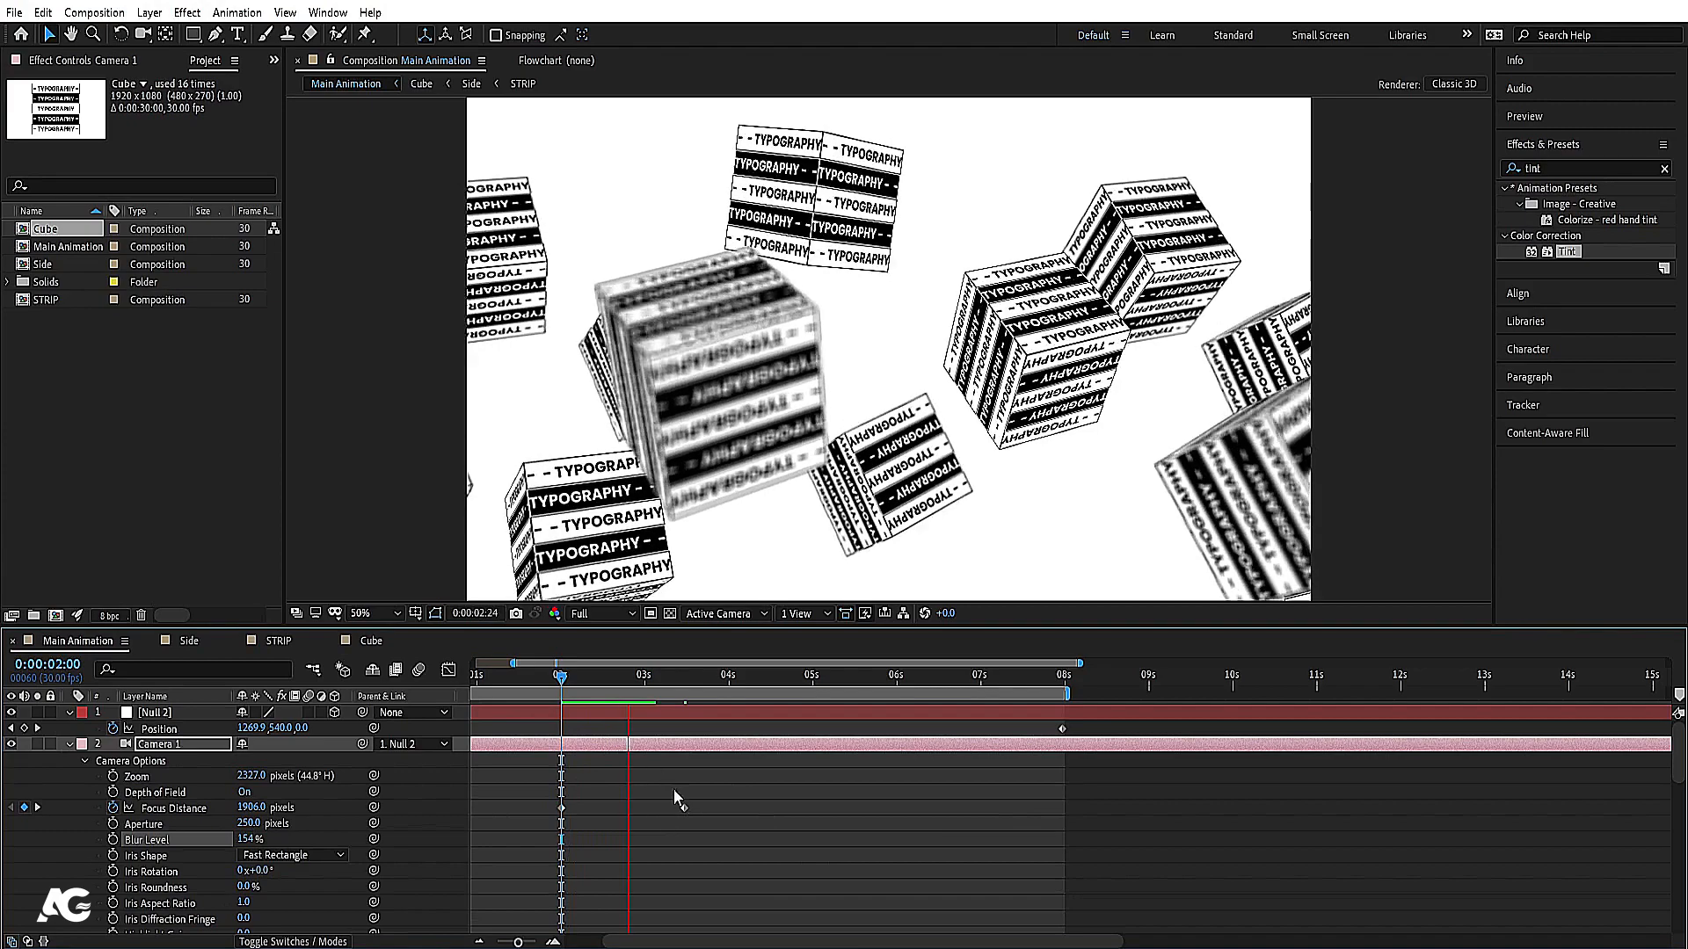
key("space")
key("space")
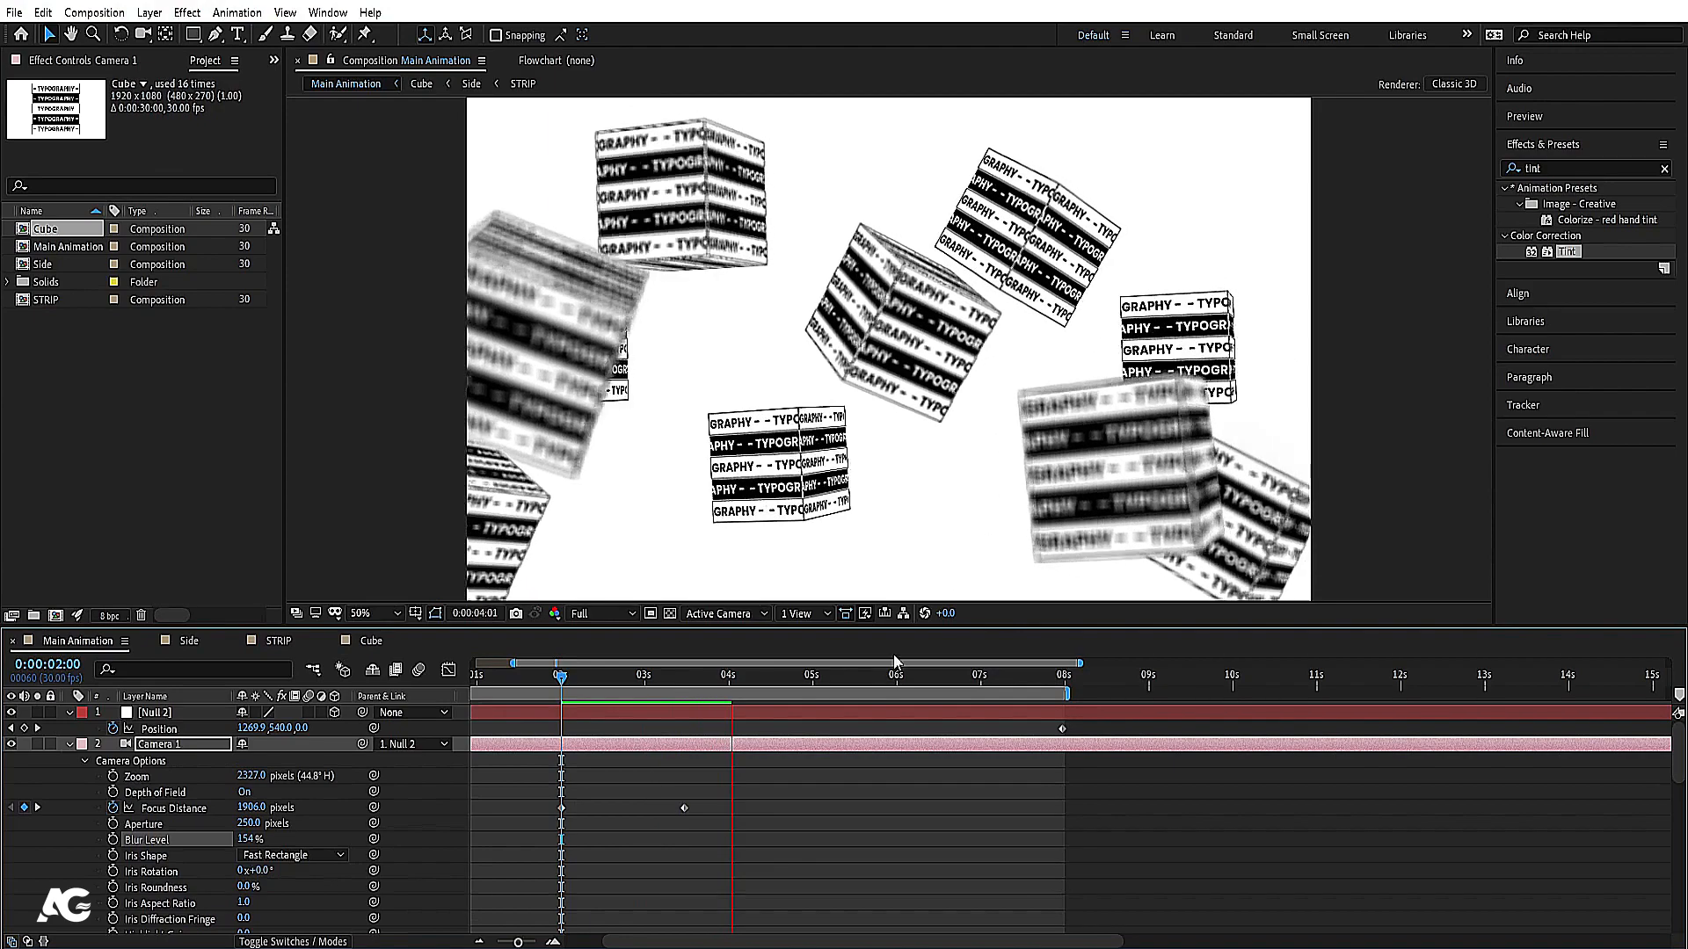
key("space")
left_click(625, 682)
key("space")
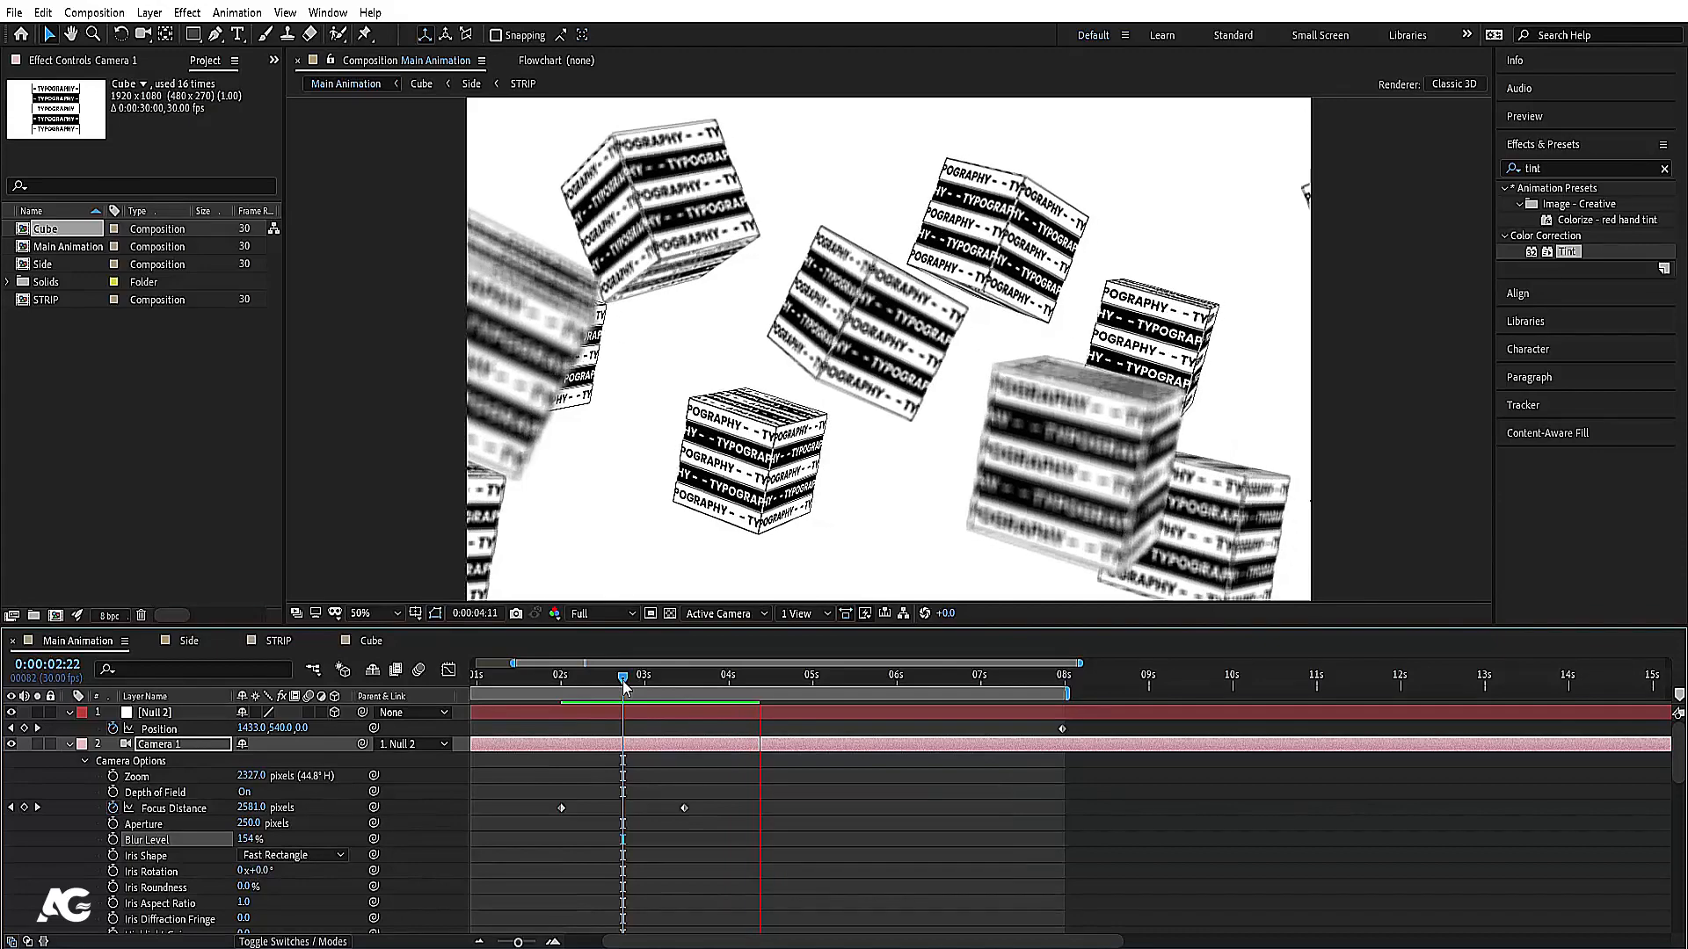
key("space")
Step: Show only the keyframed properties of all layers, and copy Camera 1's two Focus Distance keyframes to 0:00:05:00
left_click(670, 775)
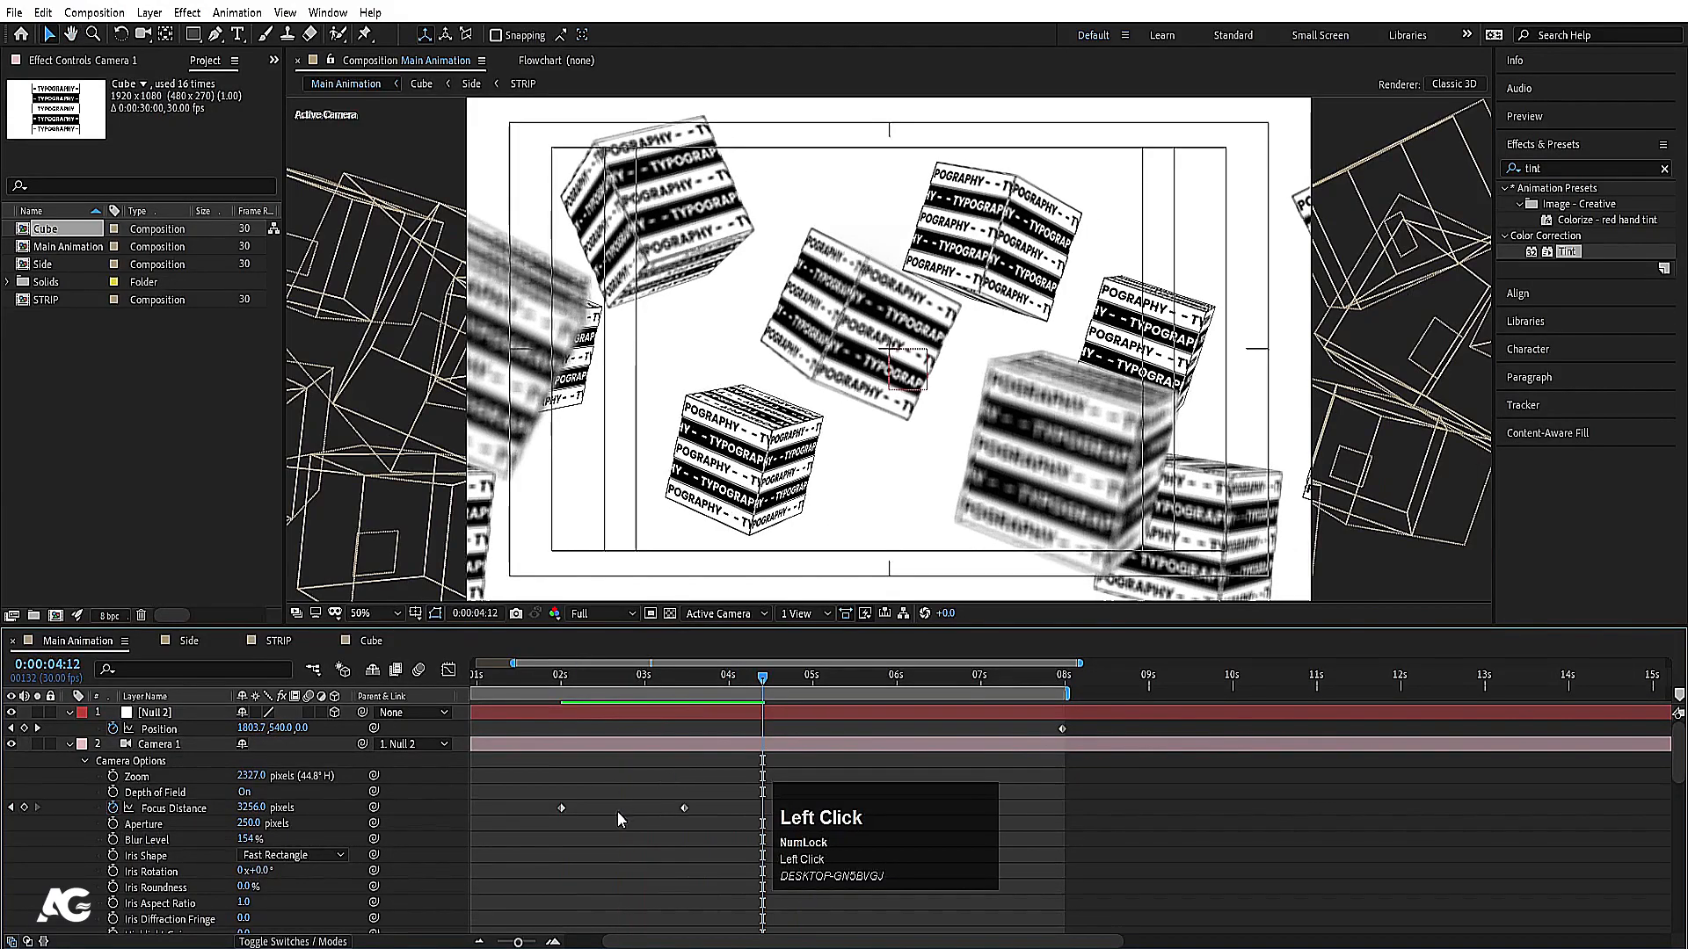
key("u")
key("u")
left_click(814, 674)
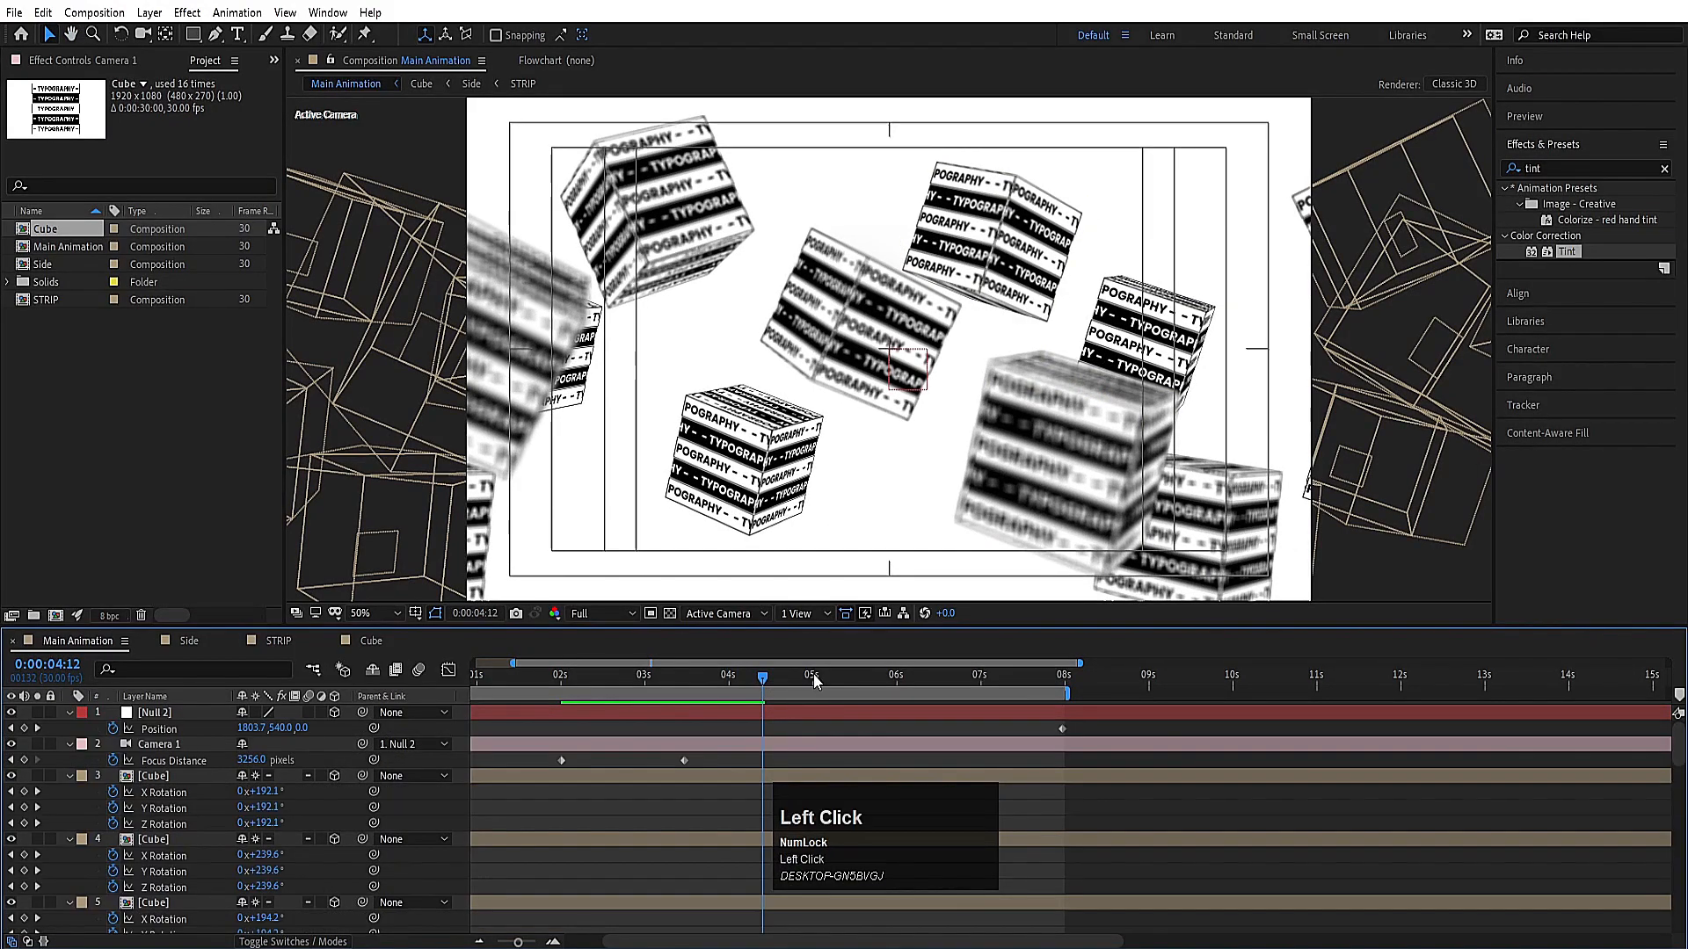
left_click_drag(702, 762, 545, 777)
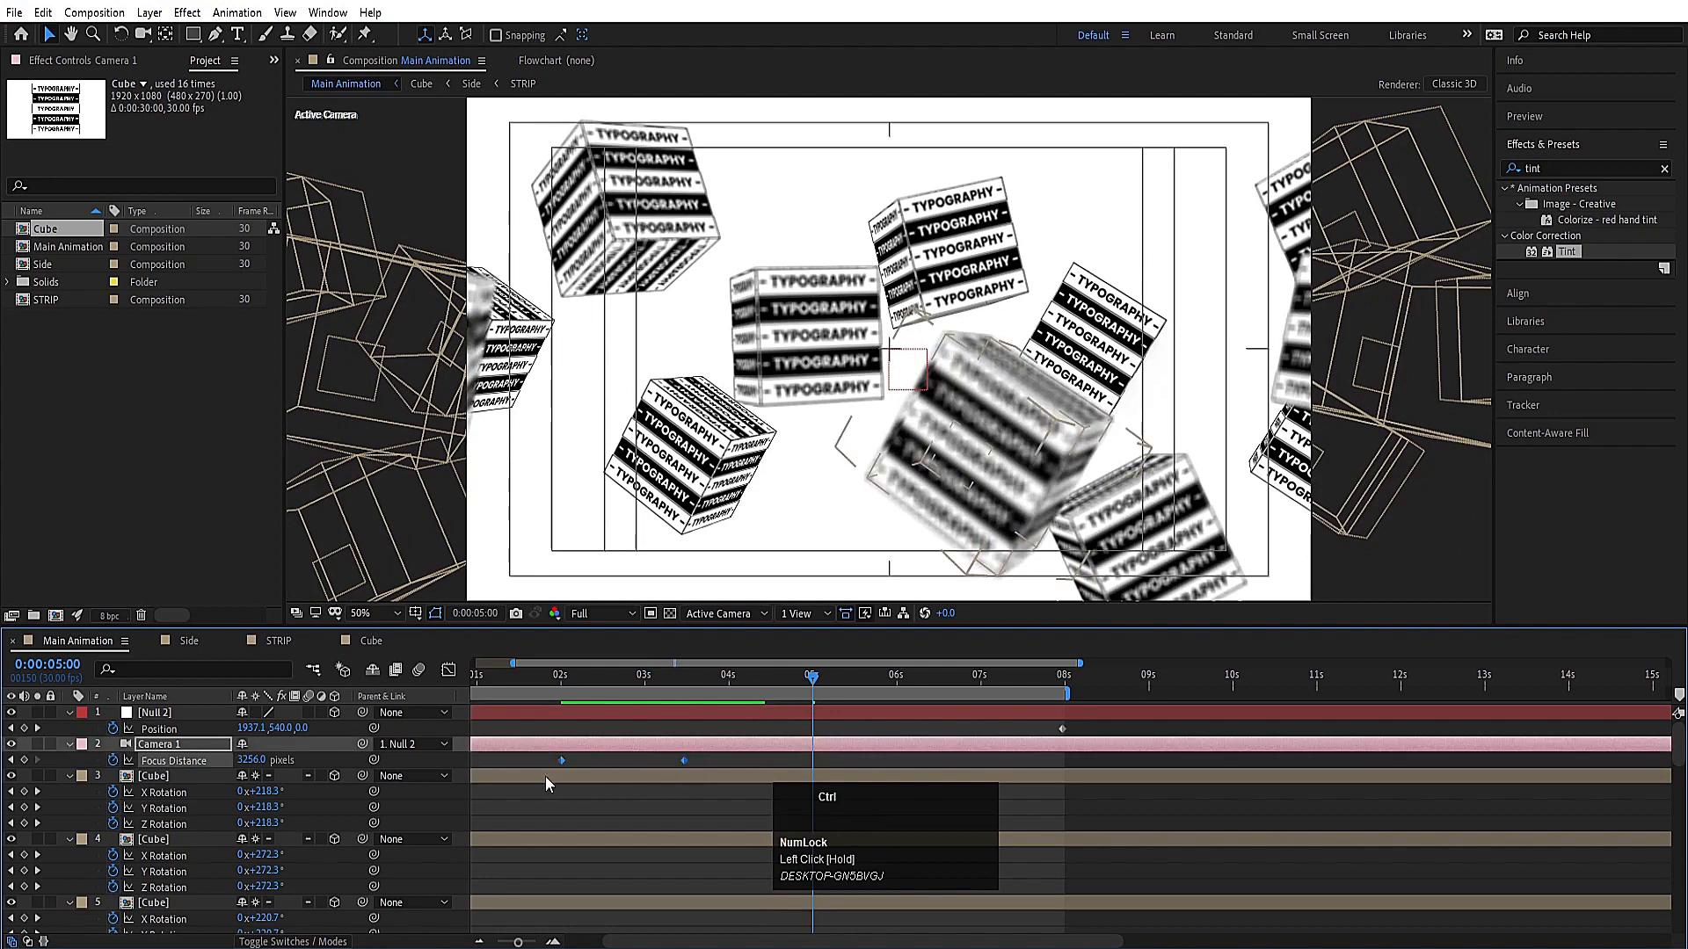
key("ctrl+c")
key("ctrl+v")
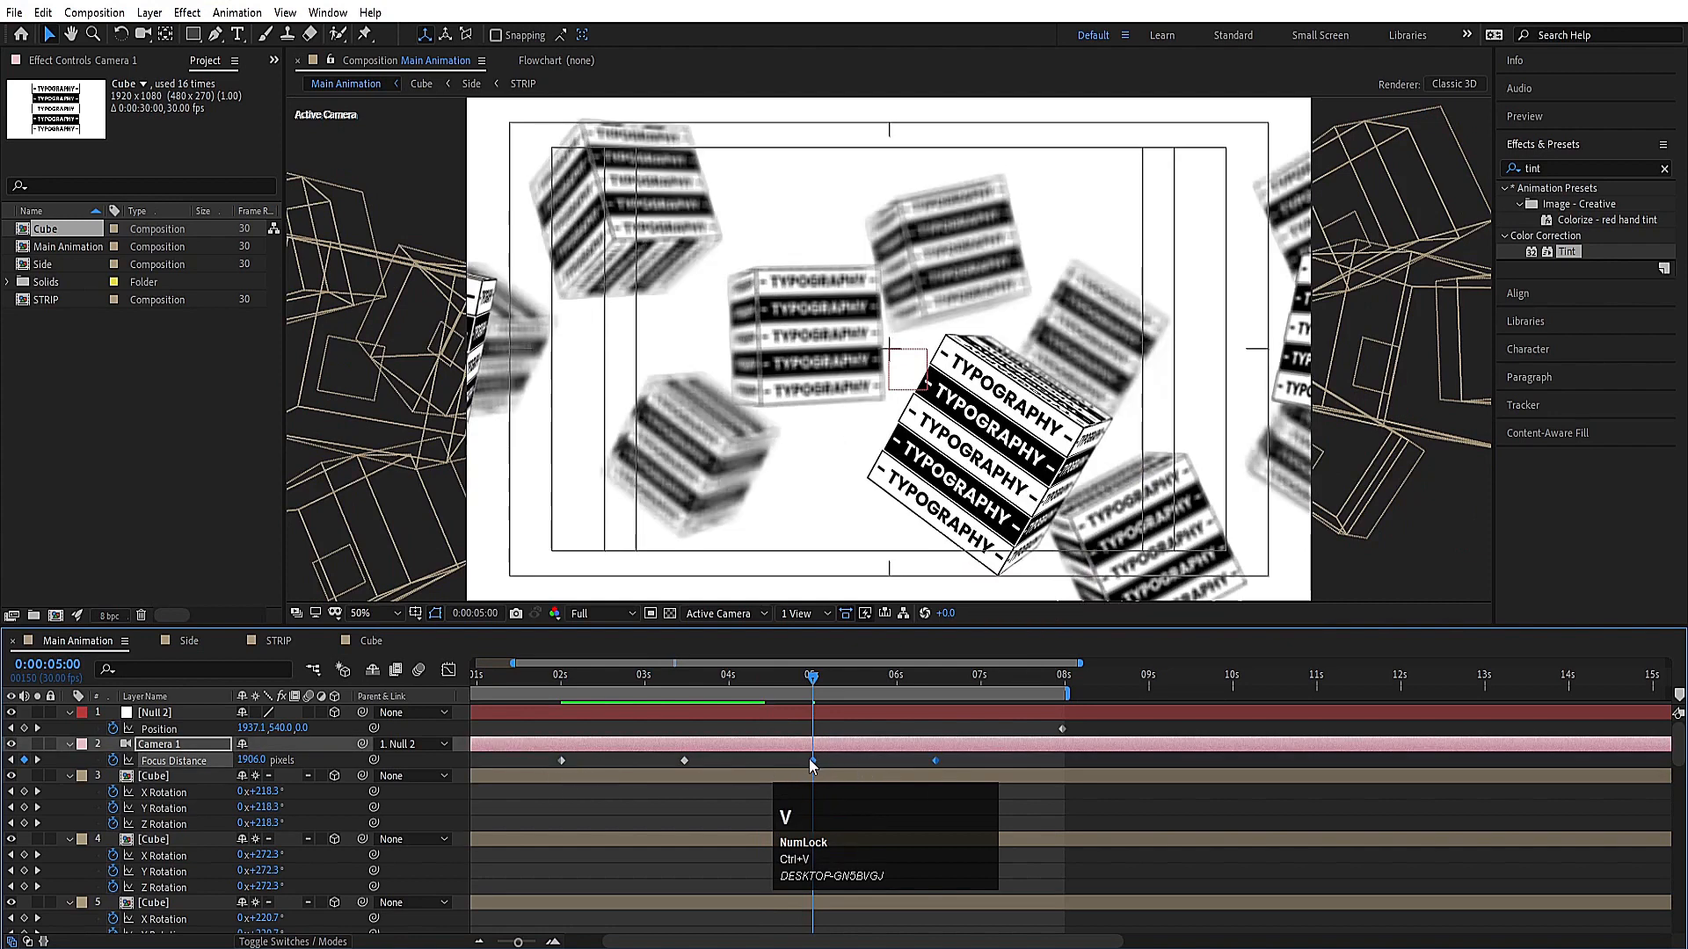
Step: Time-reverse the two pasted Focus Distance keyframes so the focus shifts from the far cubes back to the front ones
right_click(811, 759)
left_click(885, 745)
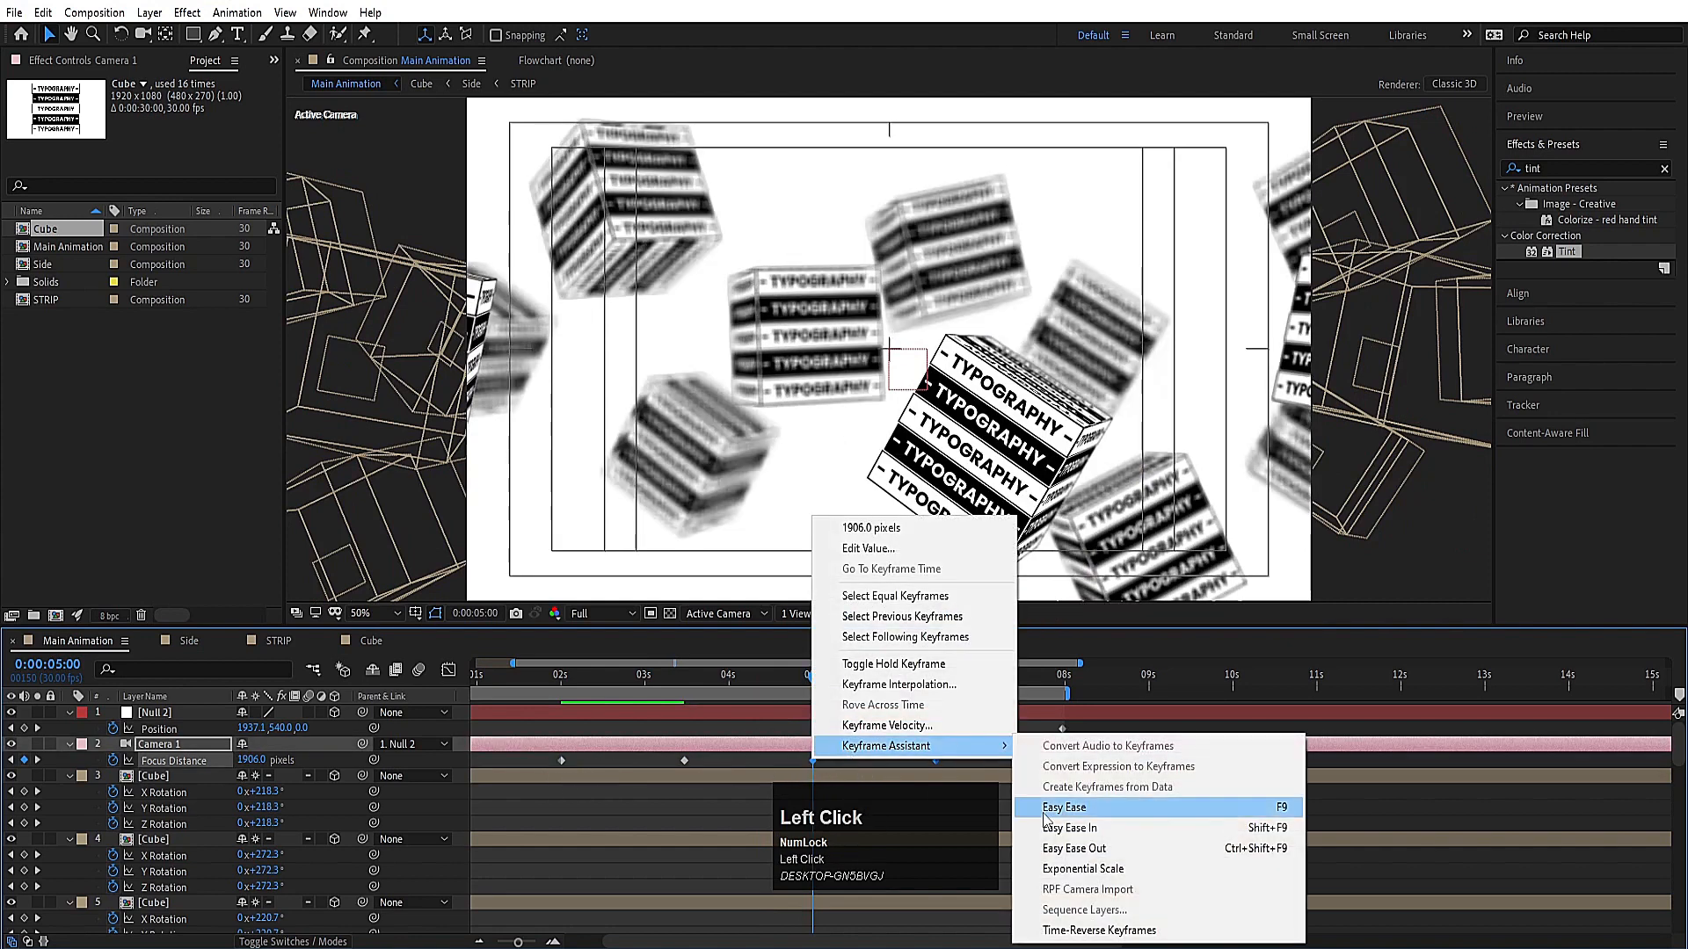
left_click(1091, 930)
Step: Preview the second focus shift up to 0:00:06:15, and collapse the keyframed properties of all layers
key("space")
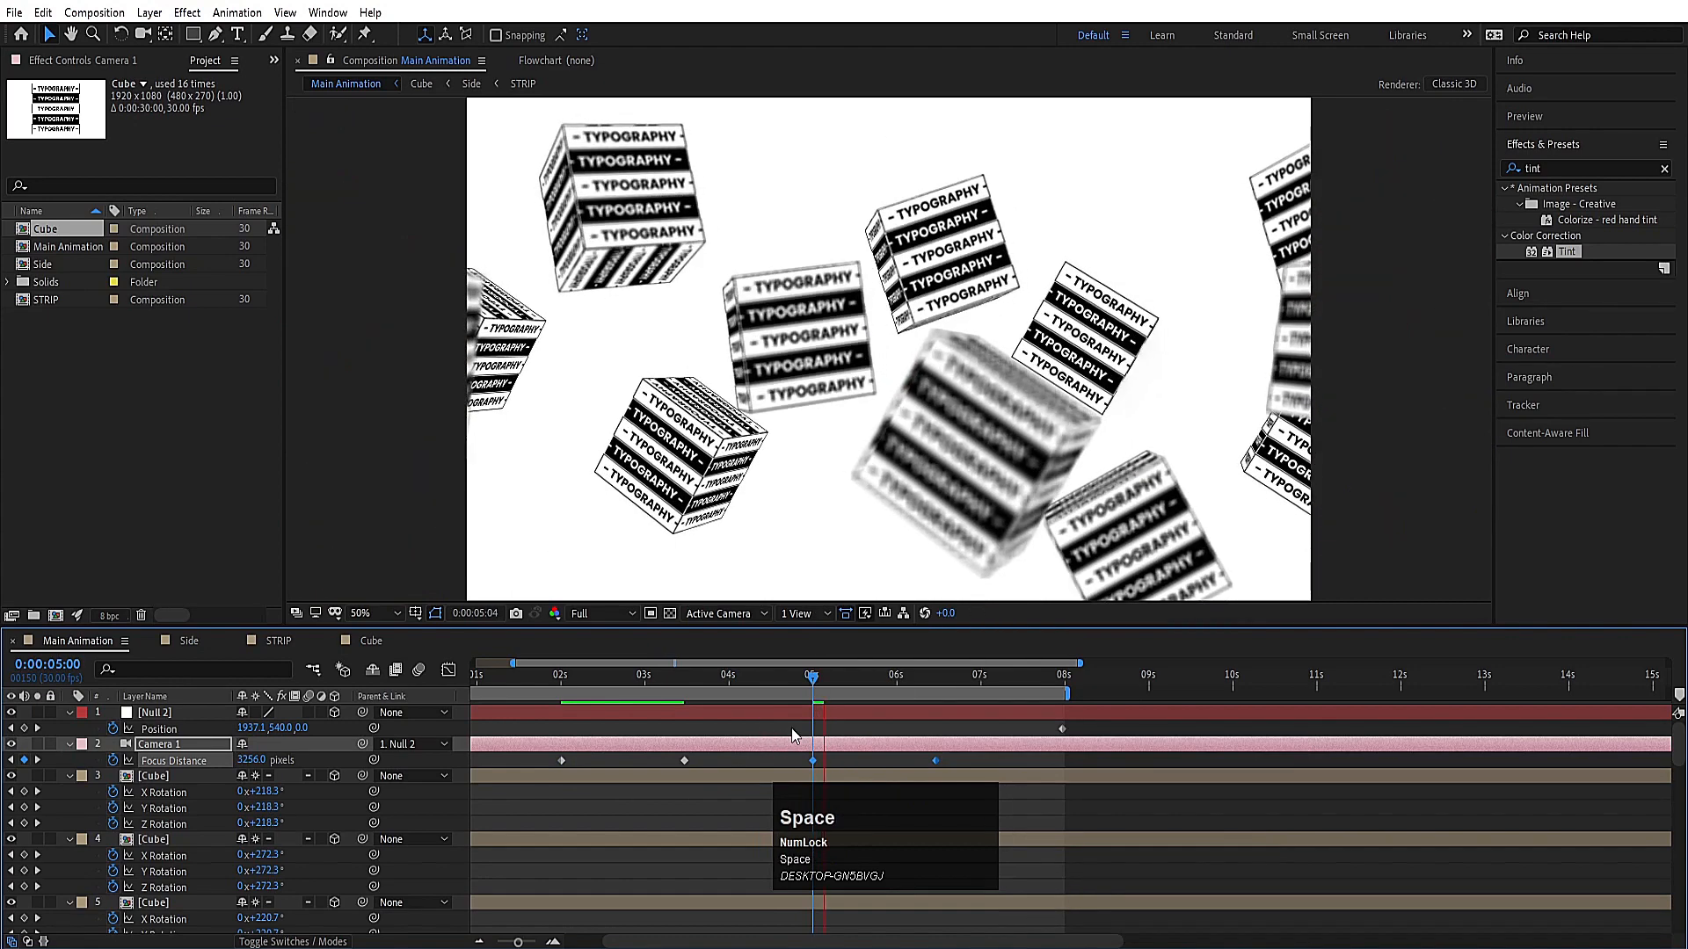
left_click(929, 677)
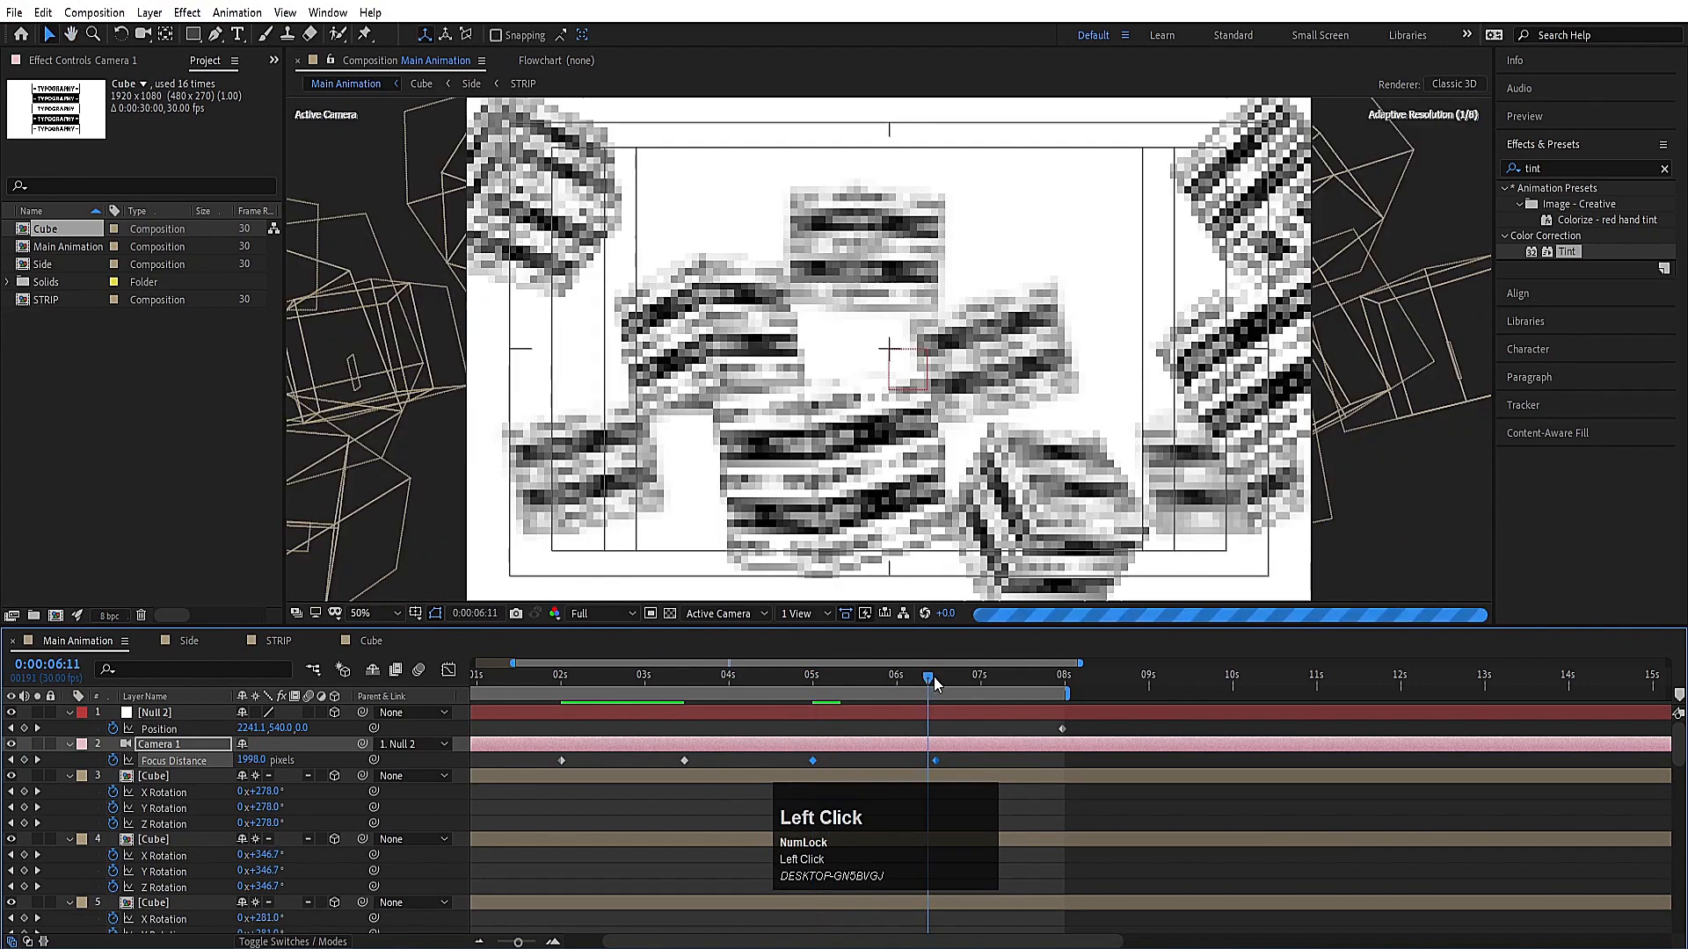
left_click_drag(934, 678, 939, 677)
key("space")
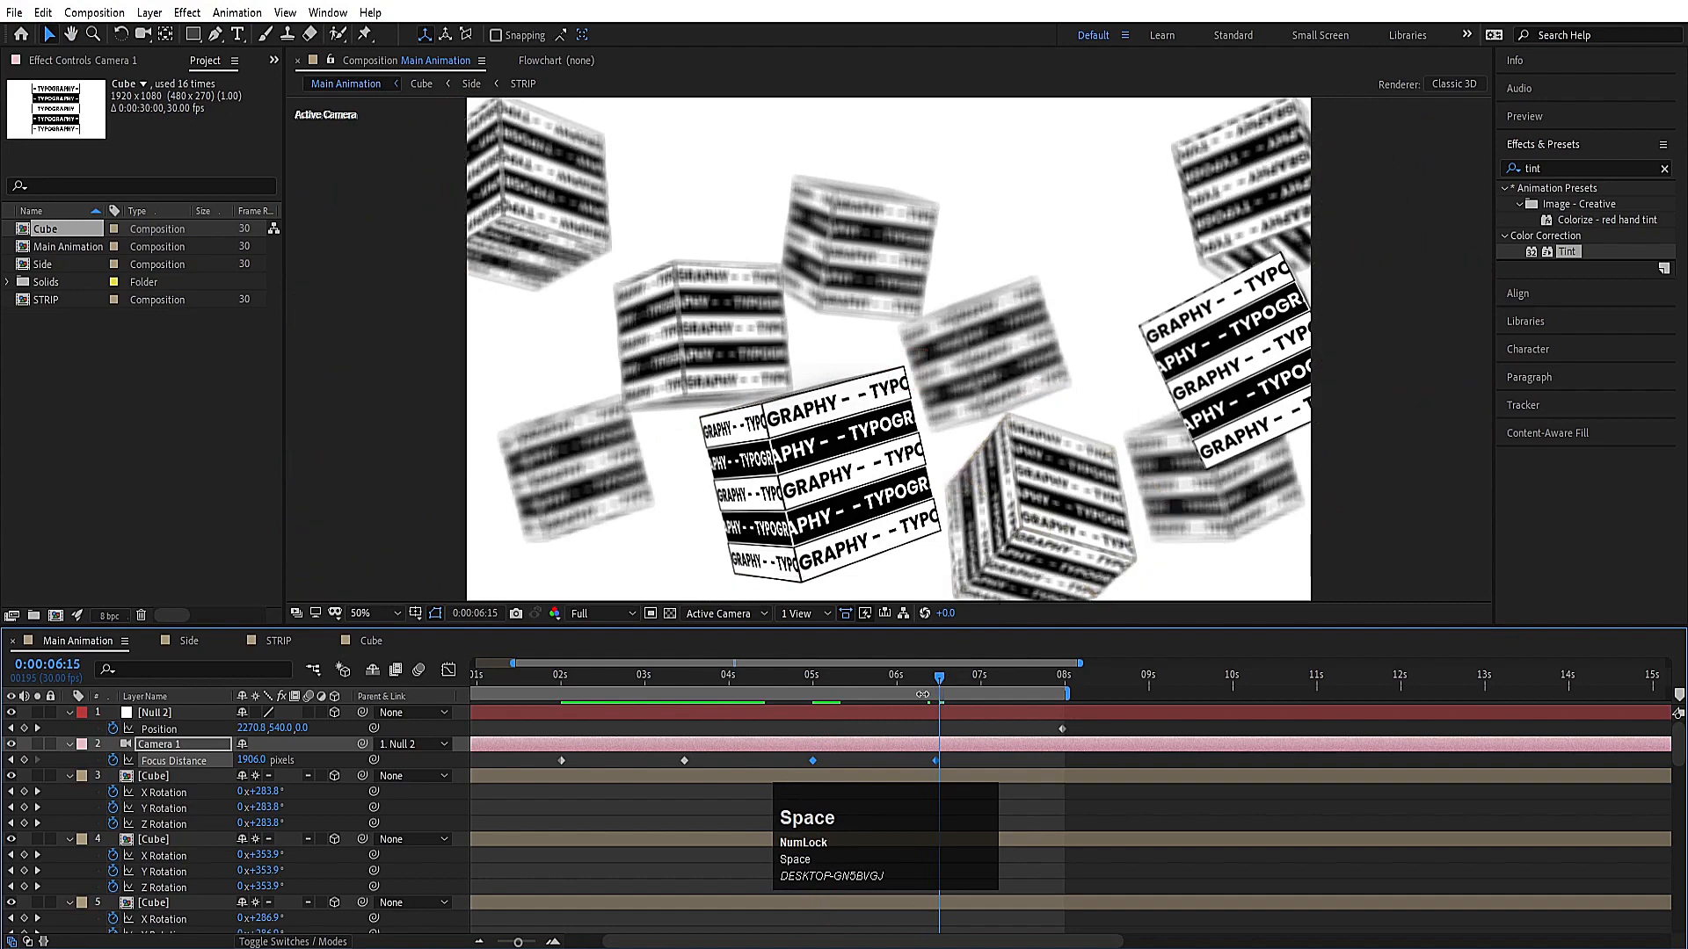
left_click(842, 711)
key("u")
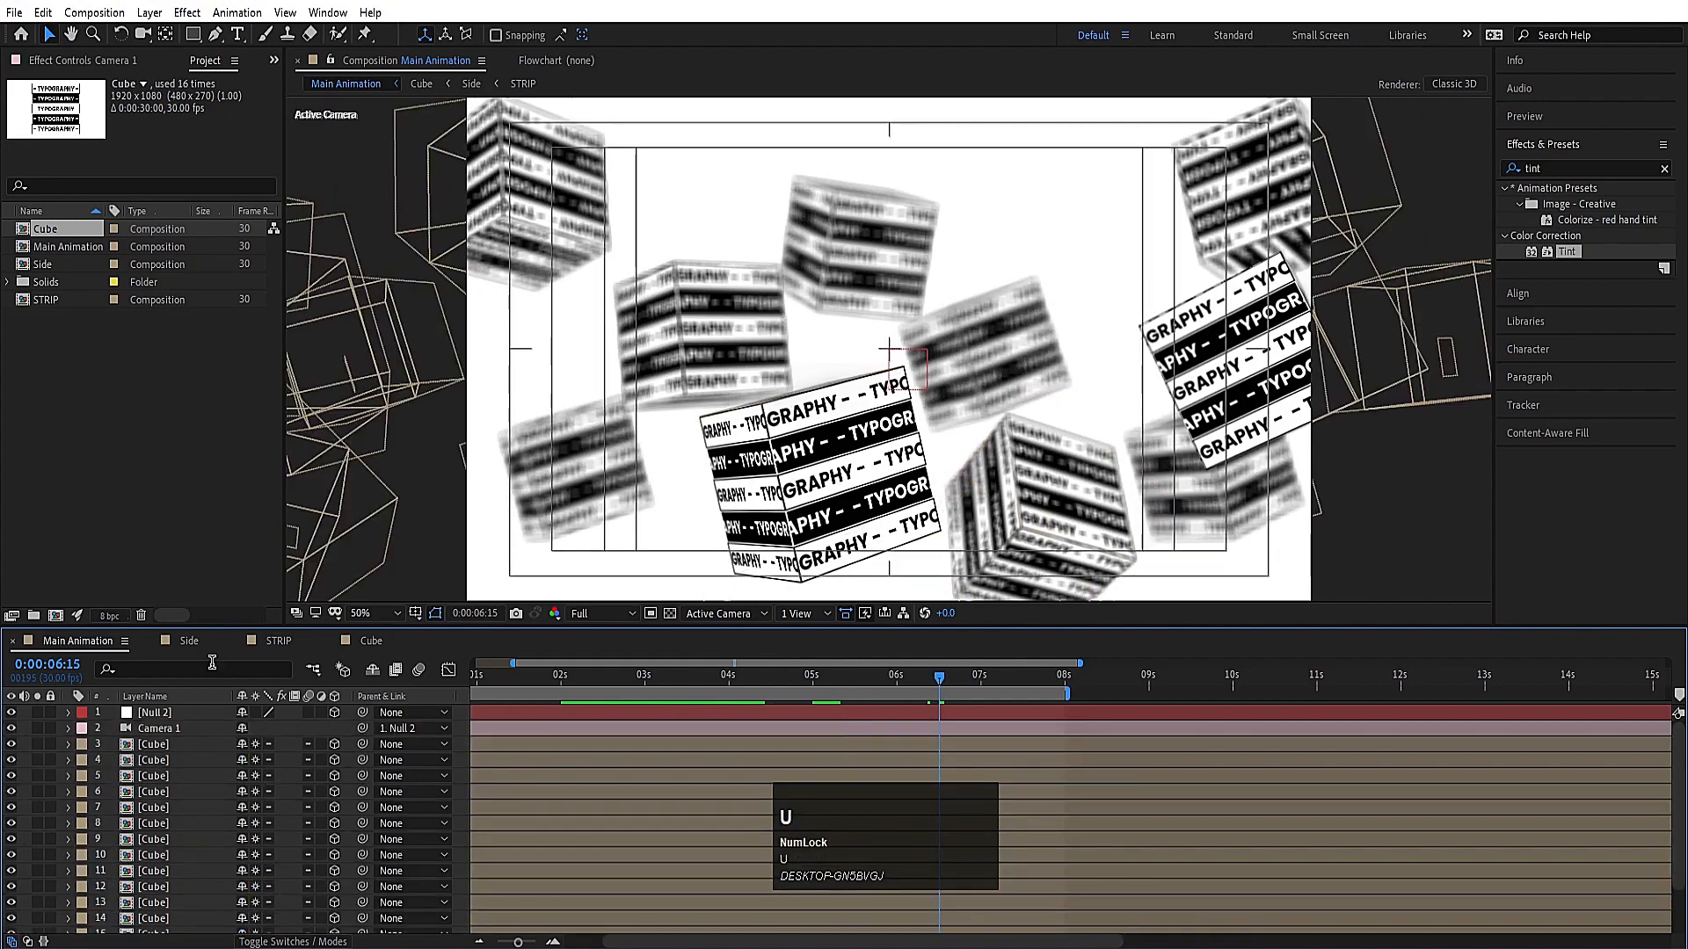
Step: Return to the start of Main Animation and preview its opening frames
left_click_drag(494, 677, 365, 689)
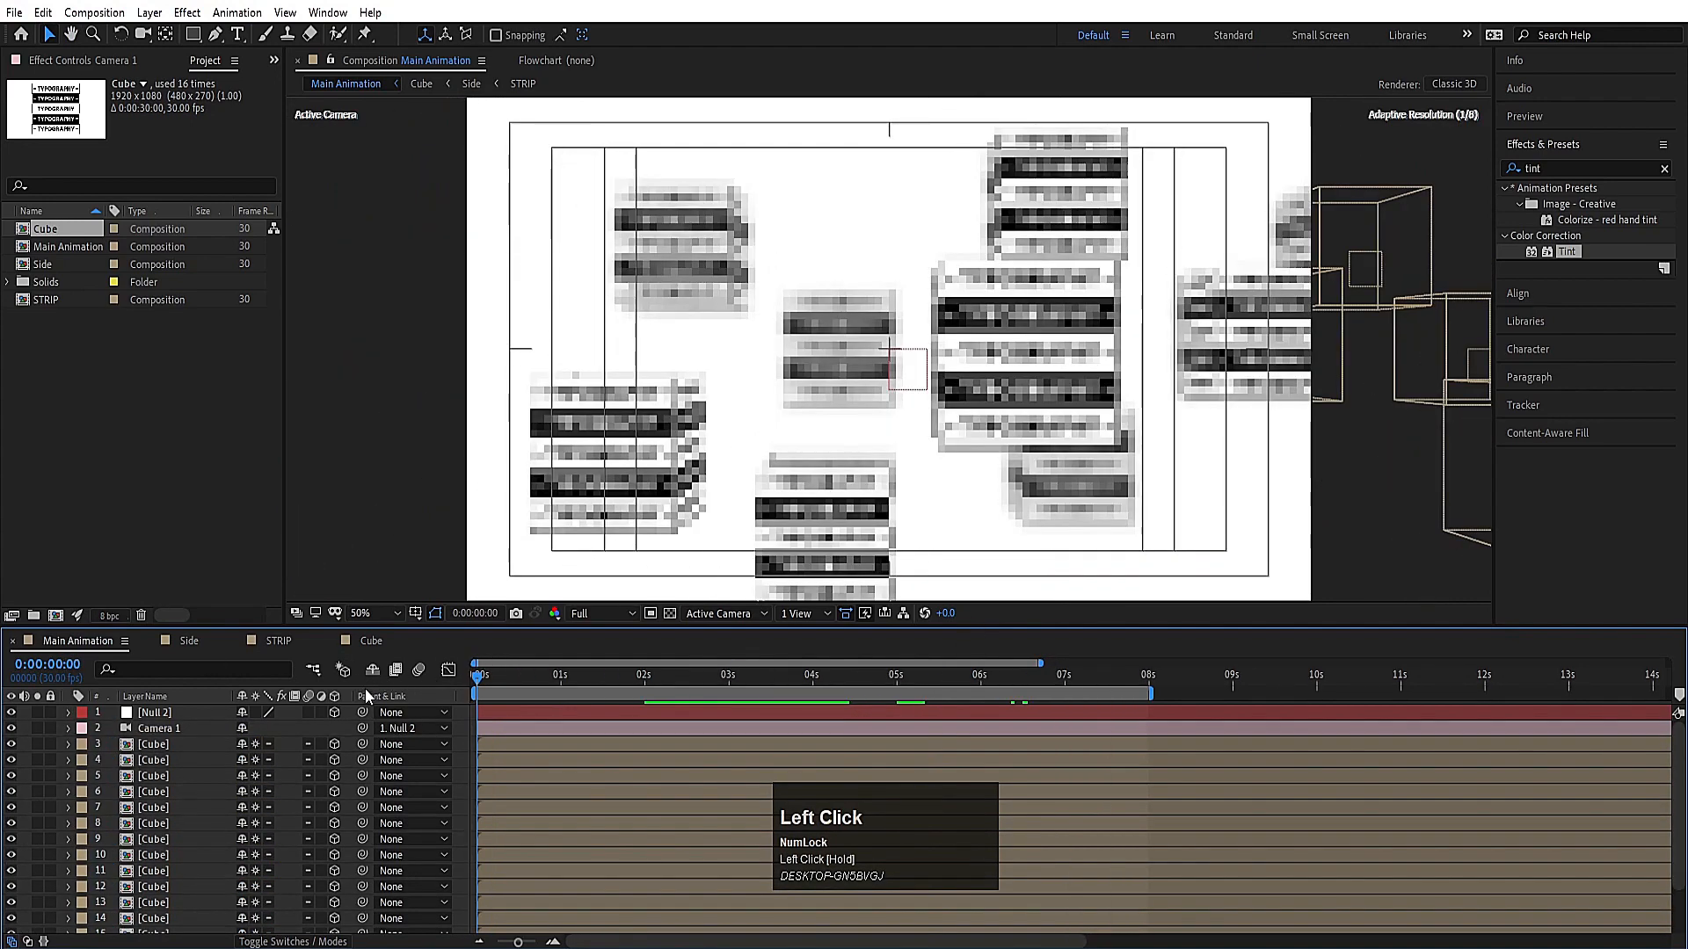
key("space")
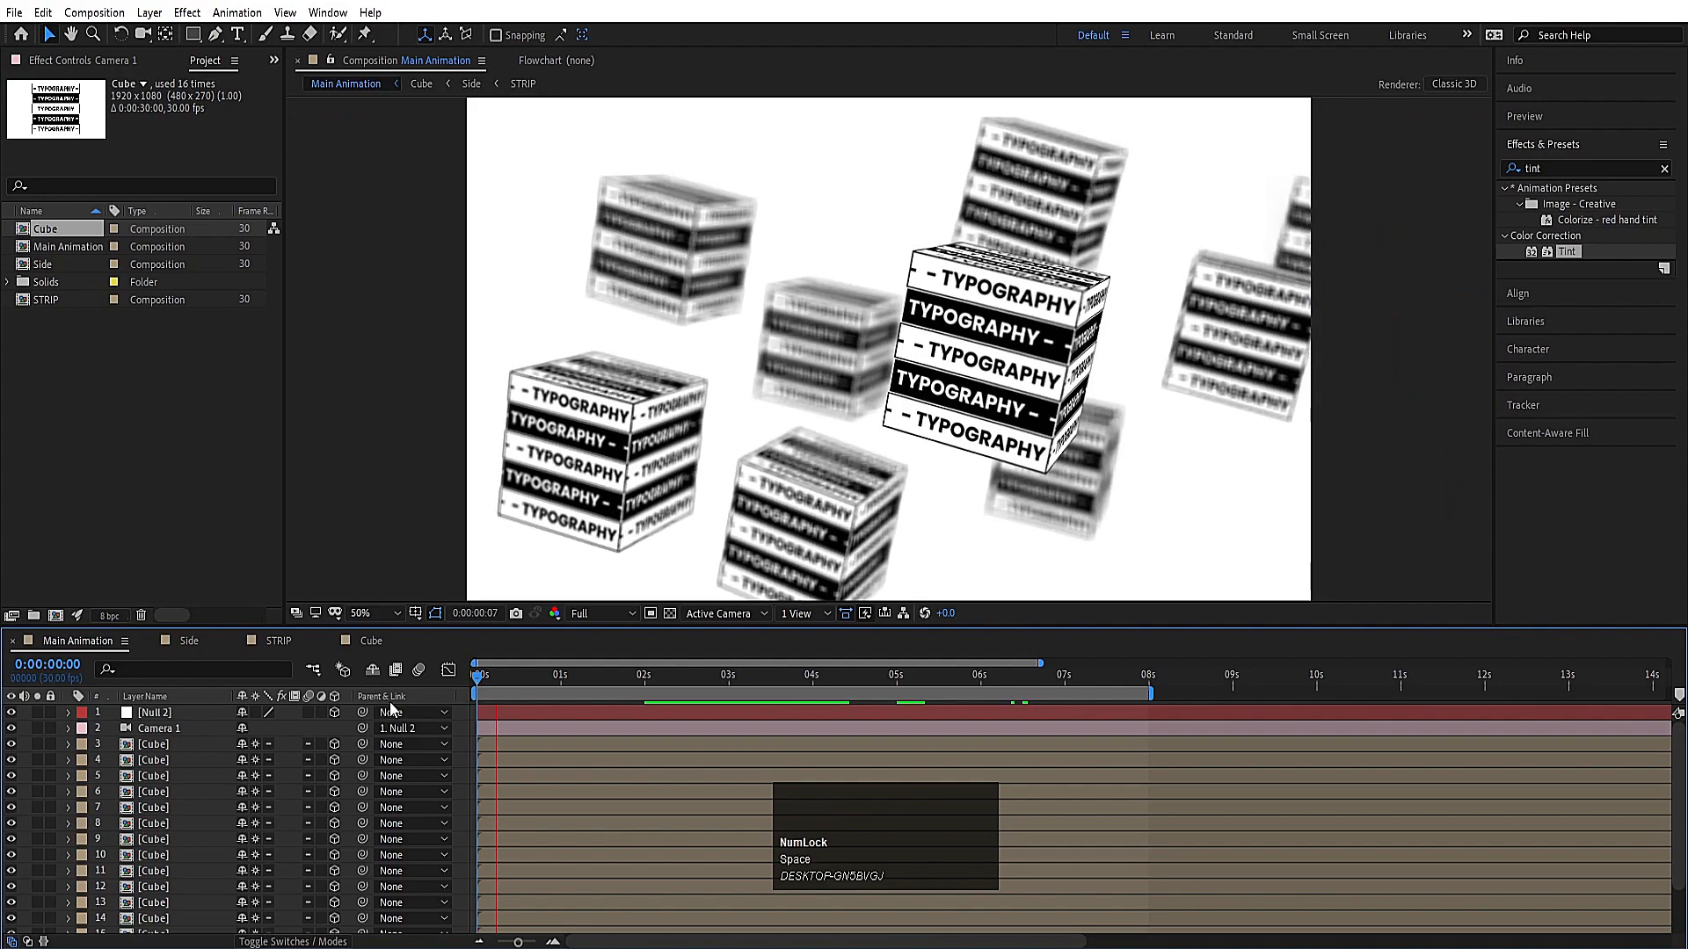
key("space")
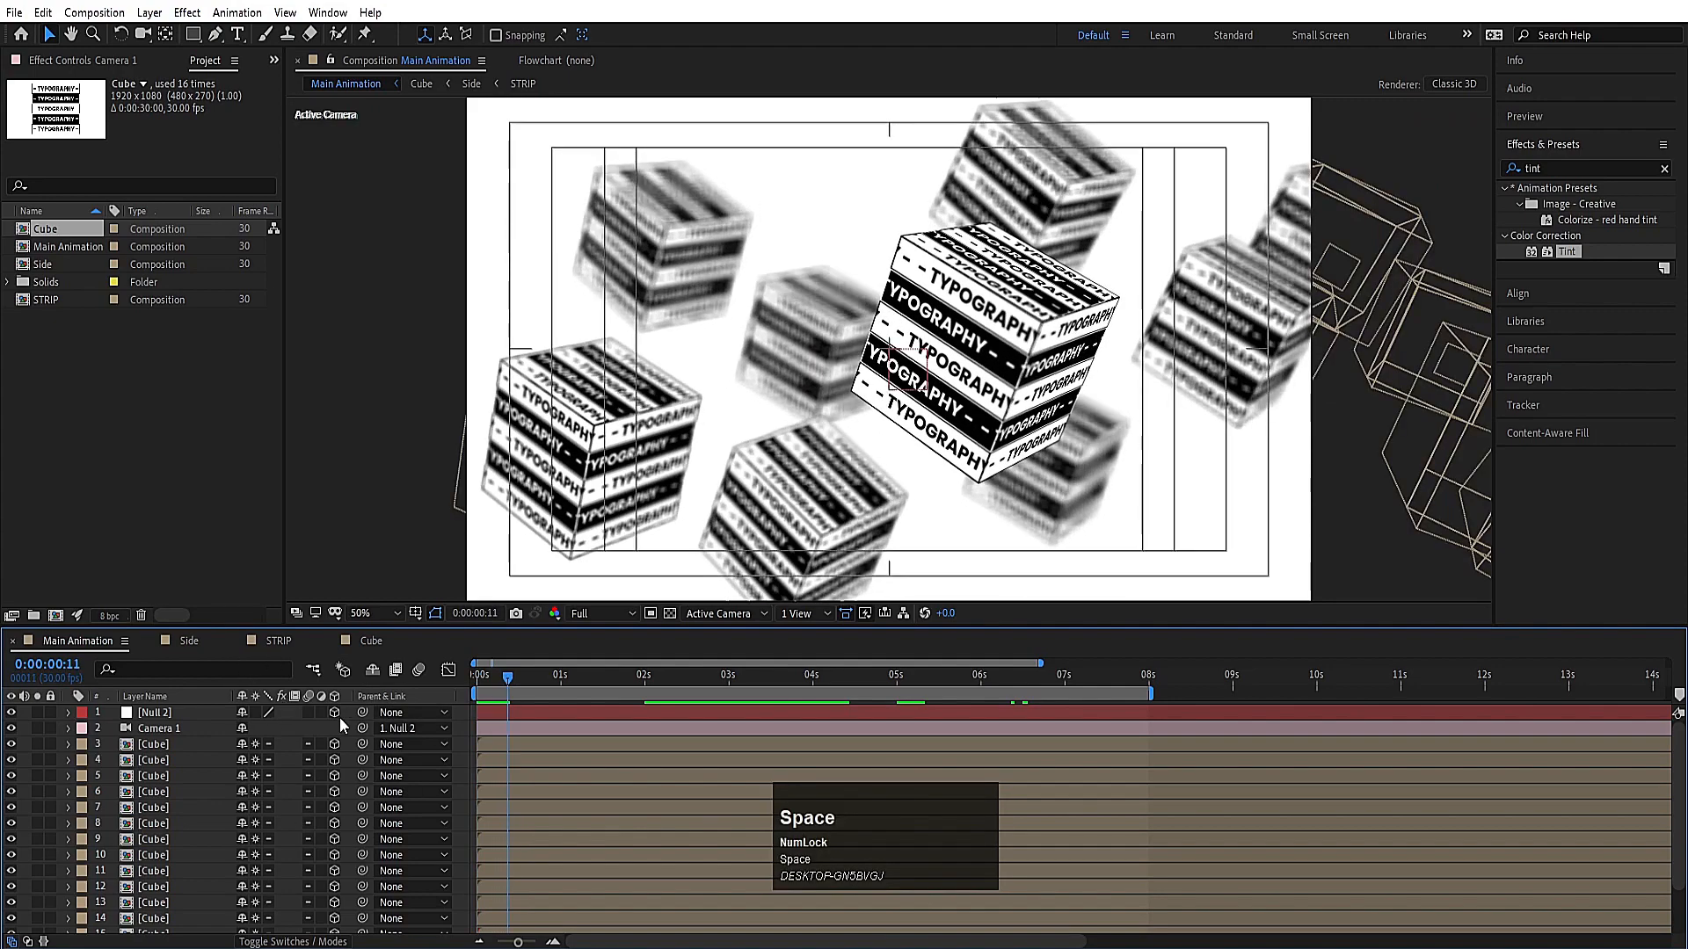
Step: In the Side composition, add an adjustment layer above the strips, apply the Tint effect, and swap its colors to invert black and white
left_click(189, 641)
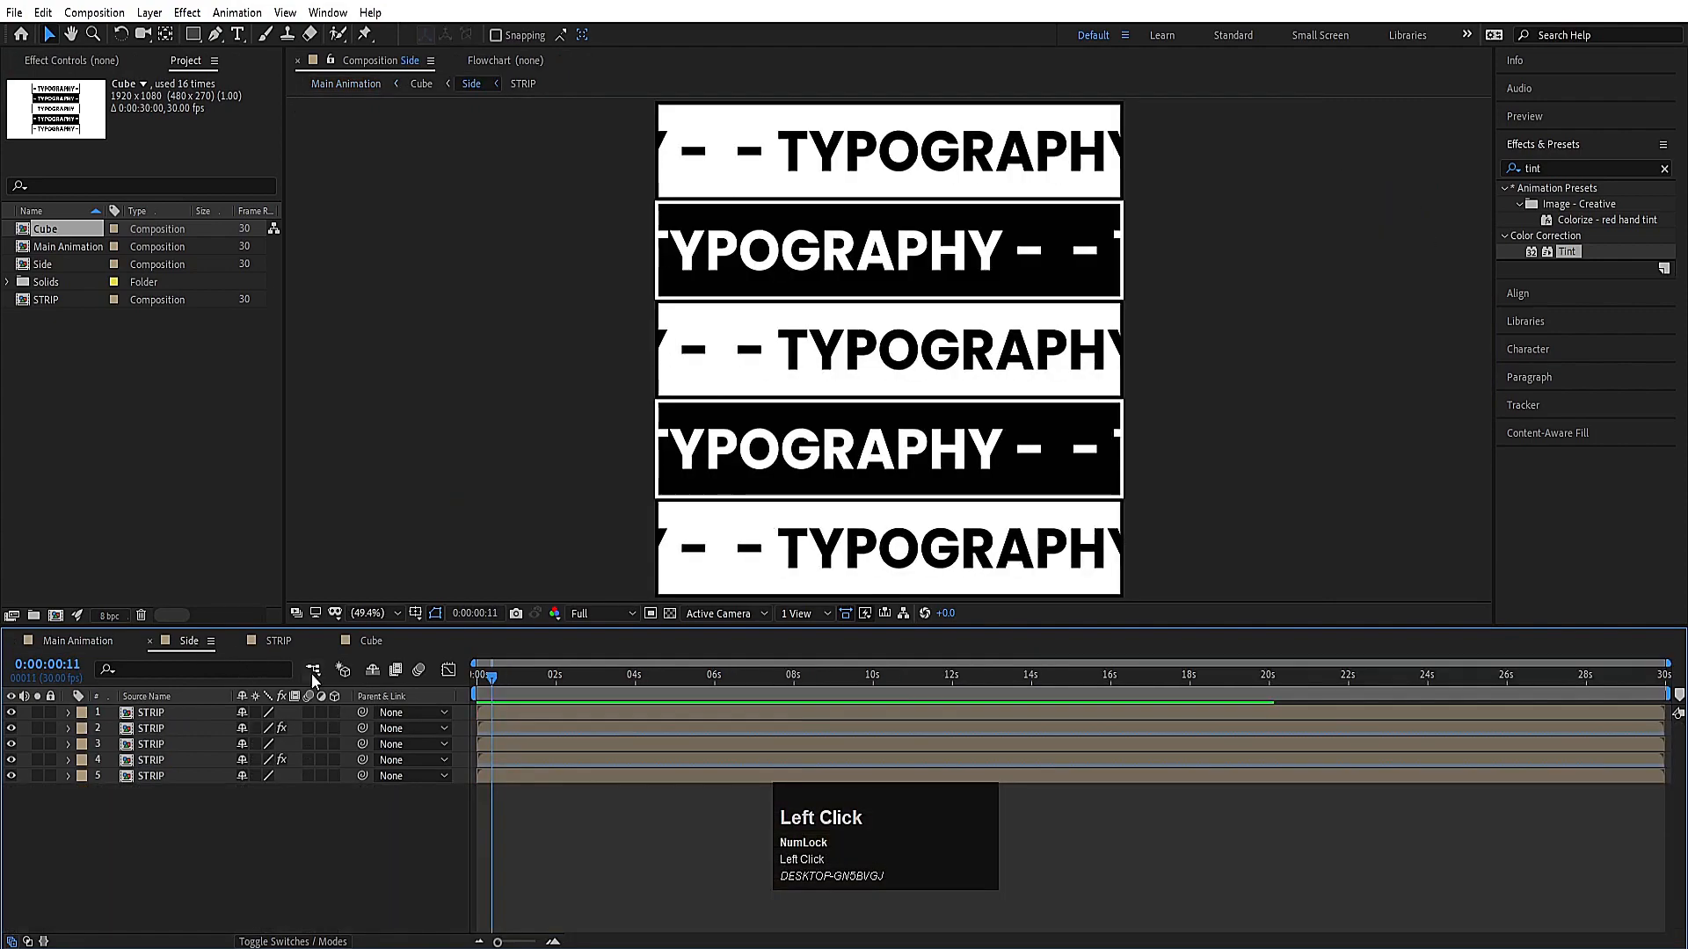
right_click(308, 839)
mouse_move(373, 649)
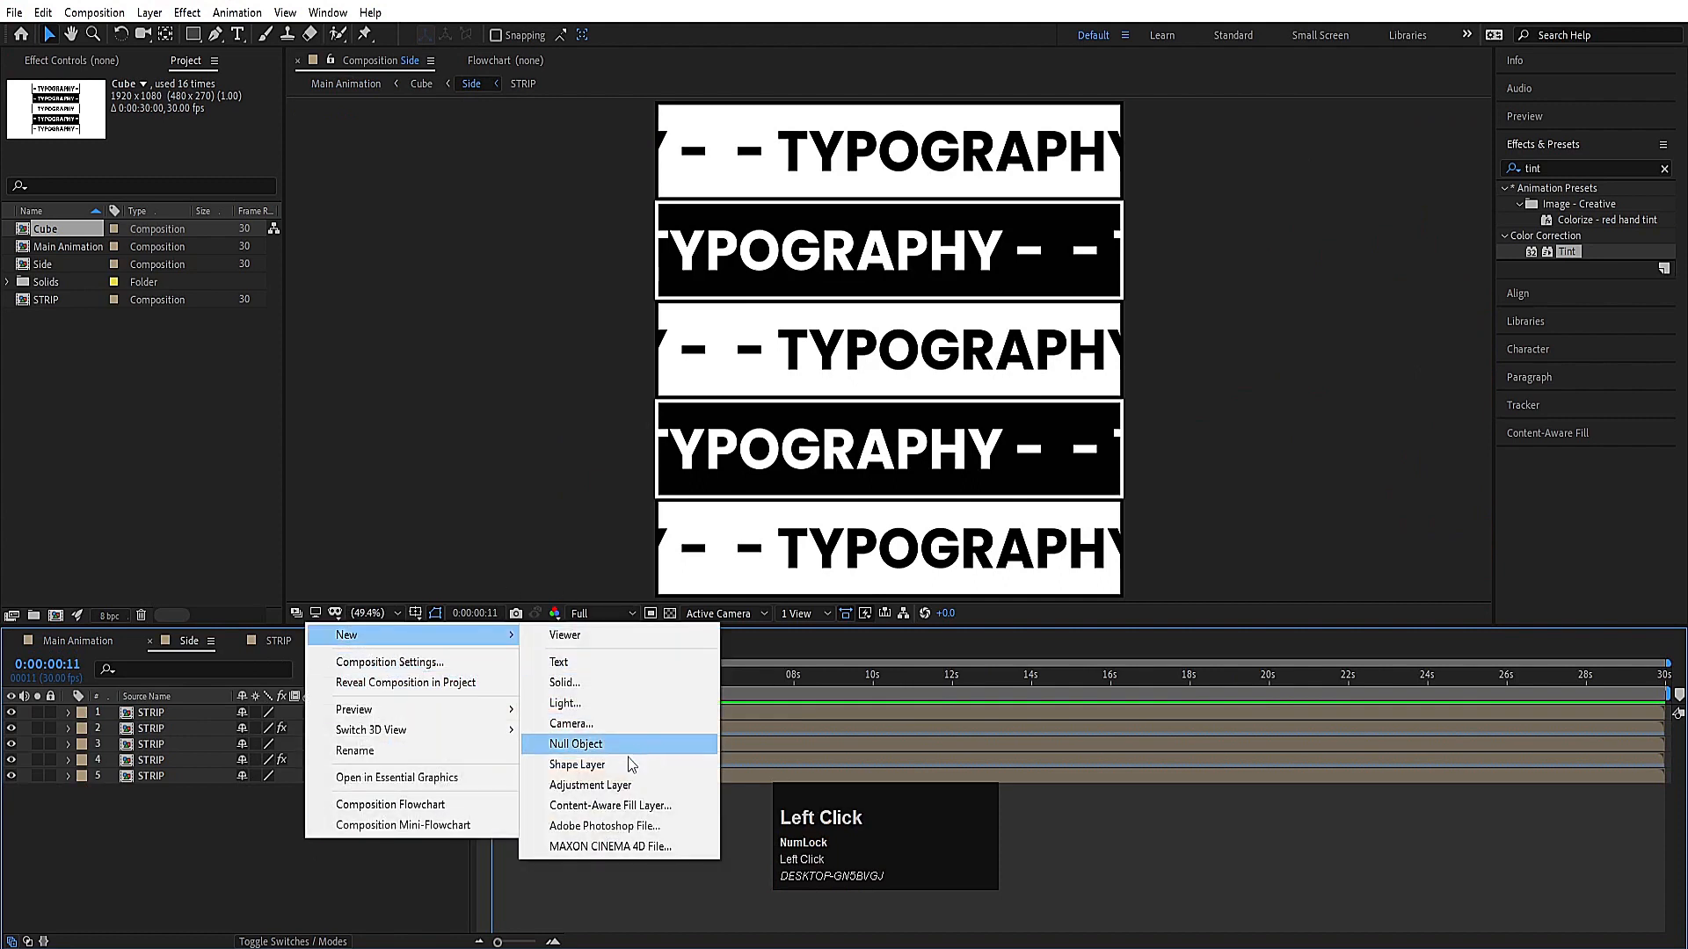
left_click(607, 784)
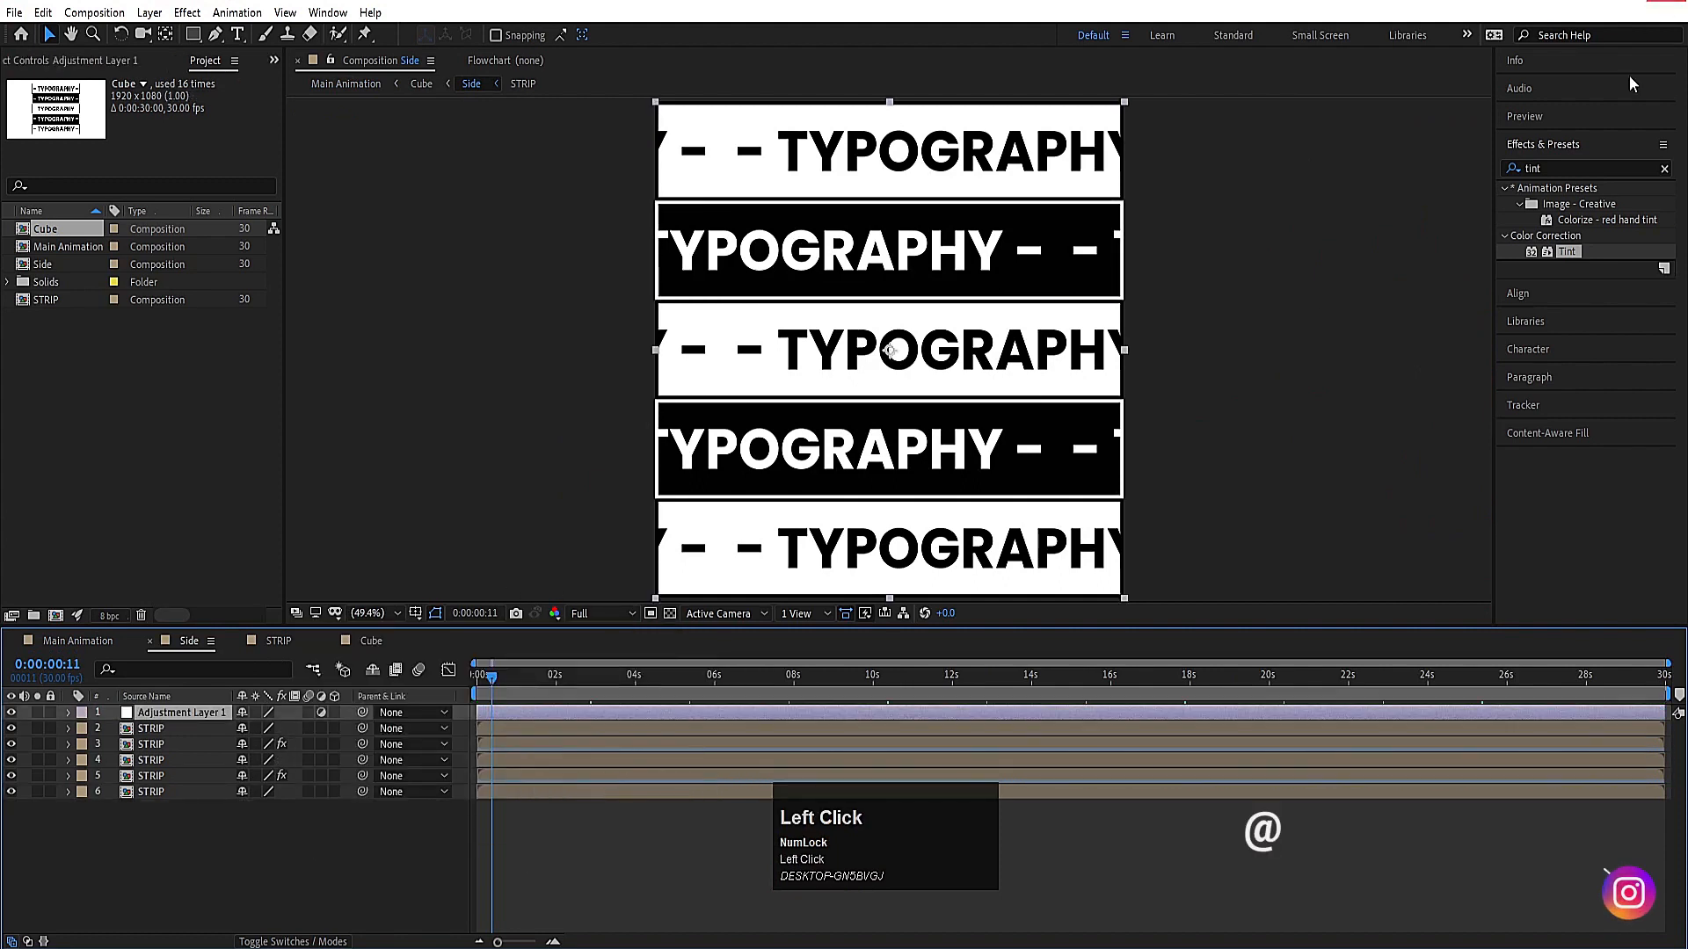
double_click(1561, 253)
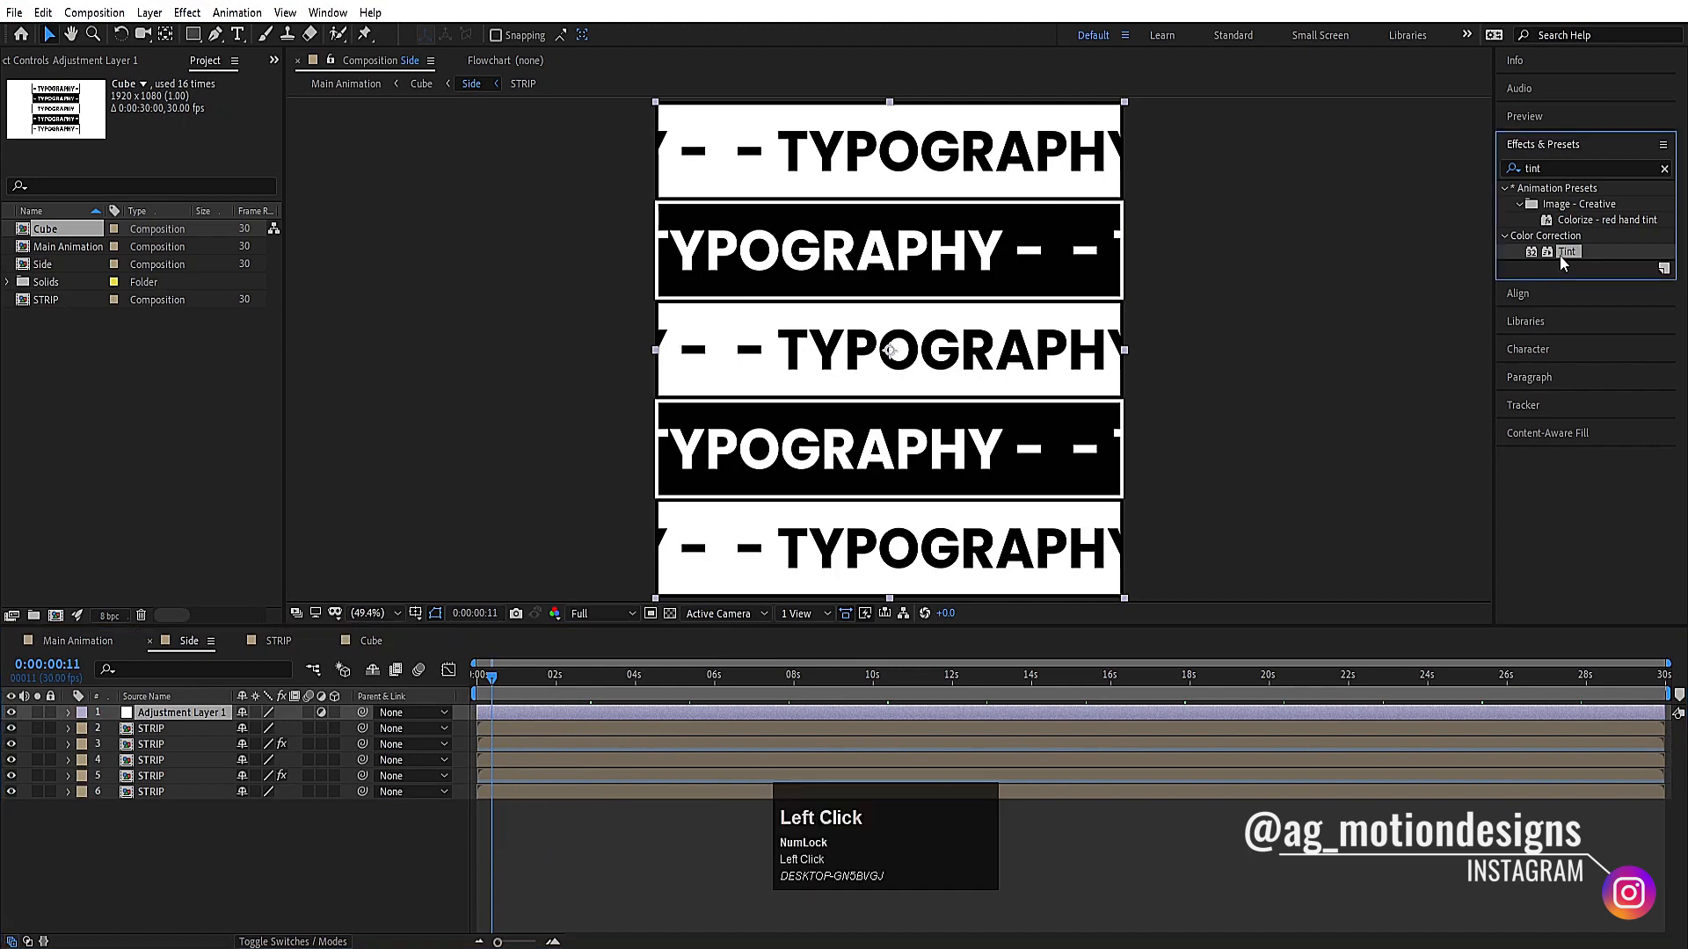
left_click(174, 164)
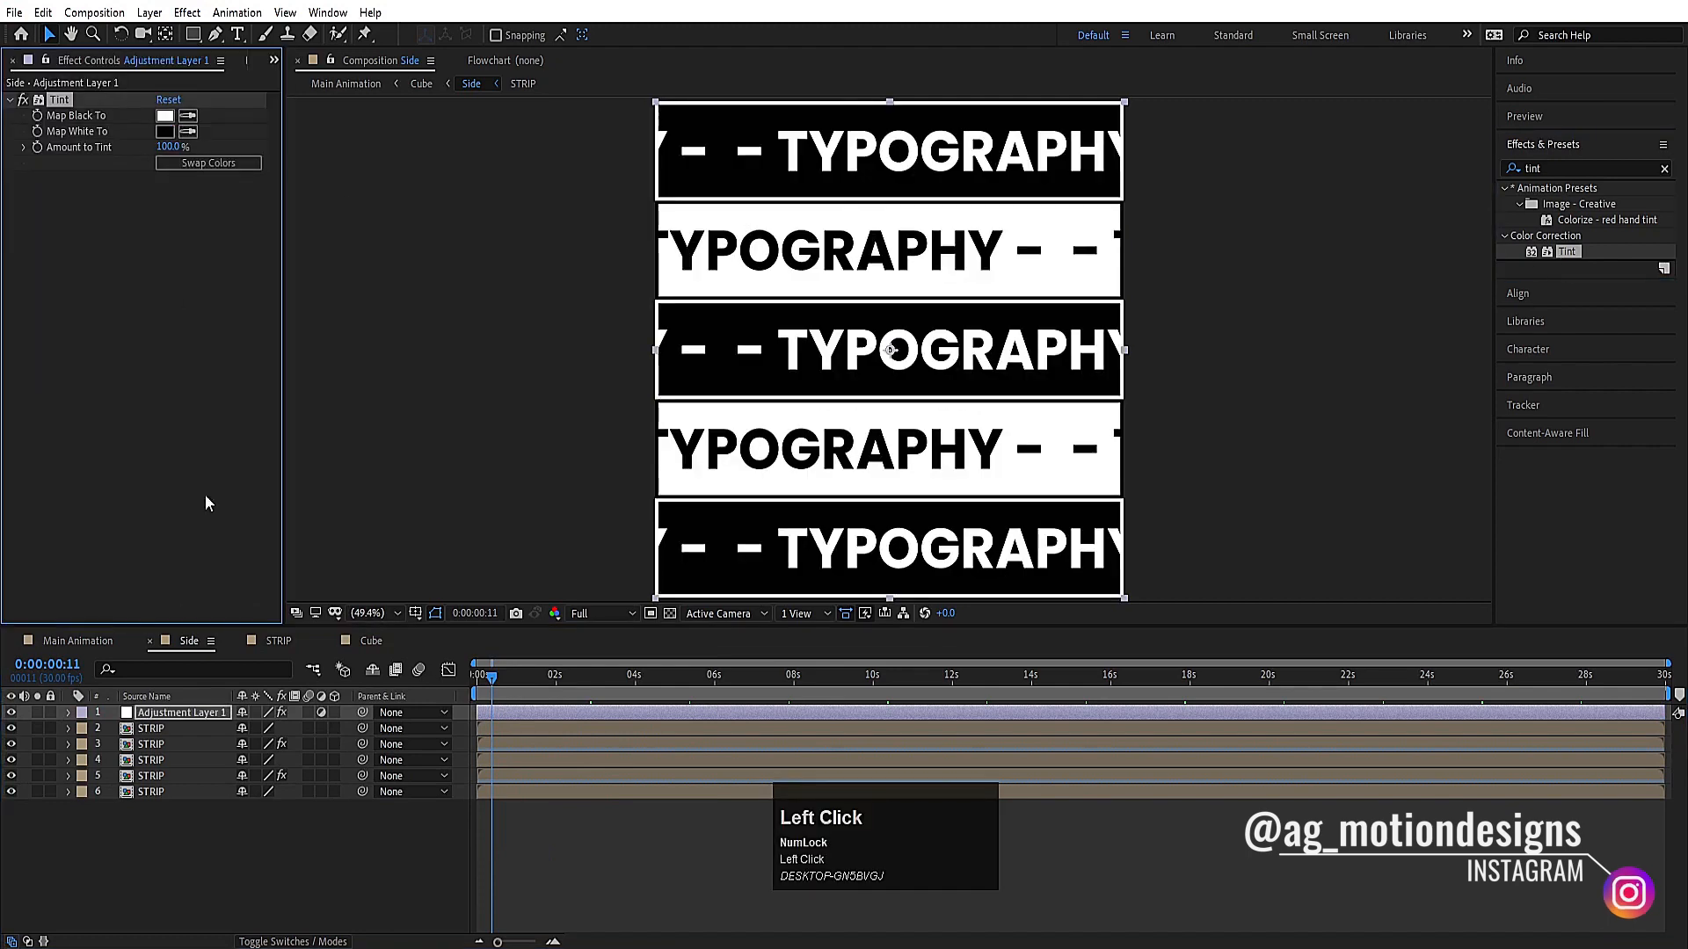
Step: Preview the inverted cube colors in the Main Animation composition
left_click(91, 645)
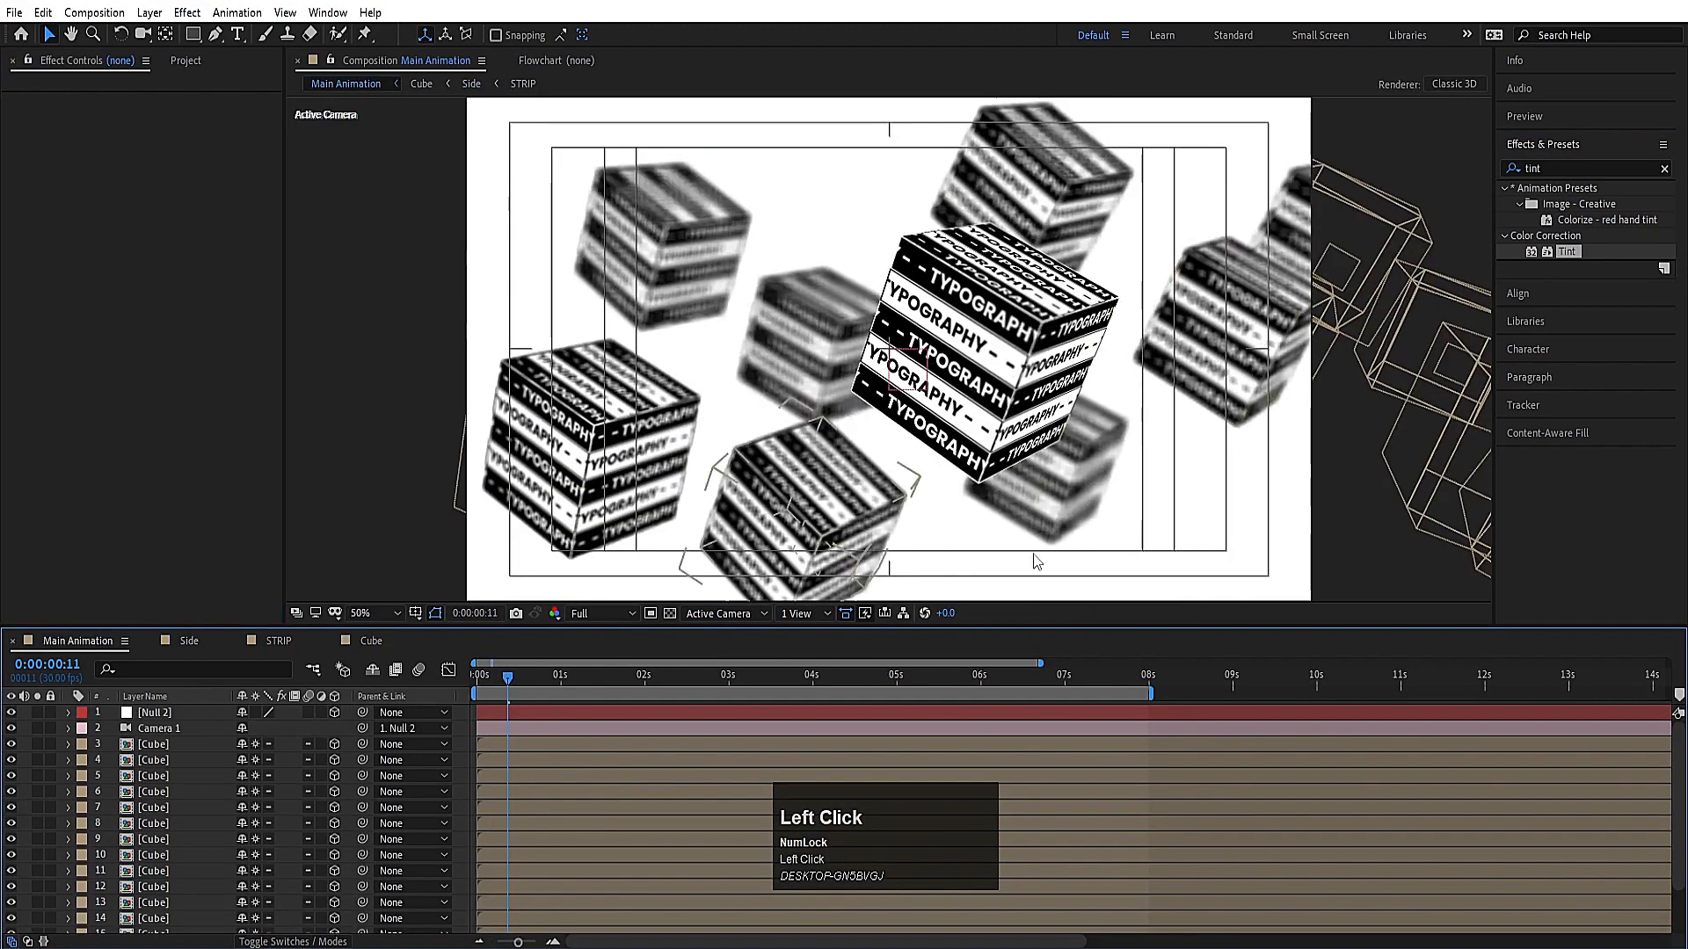
key("space")
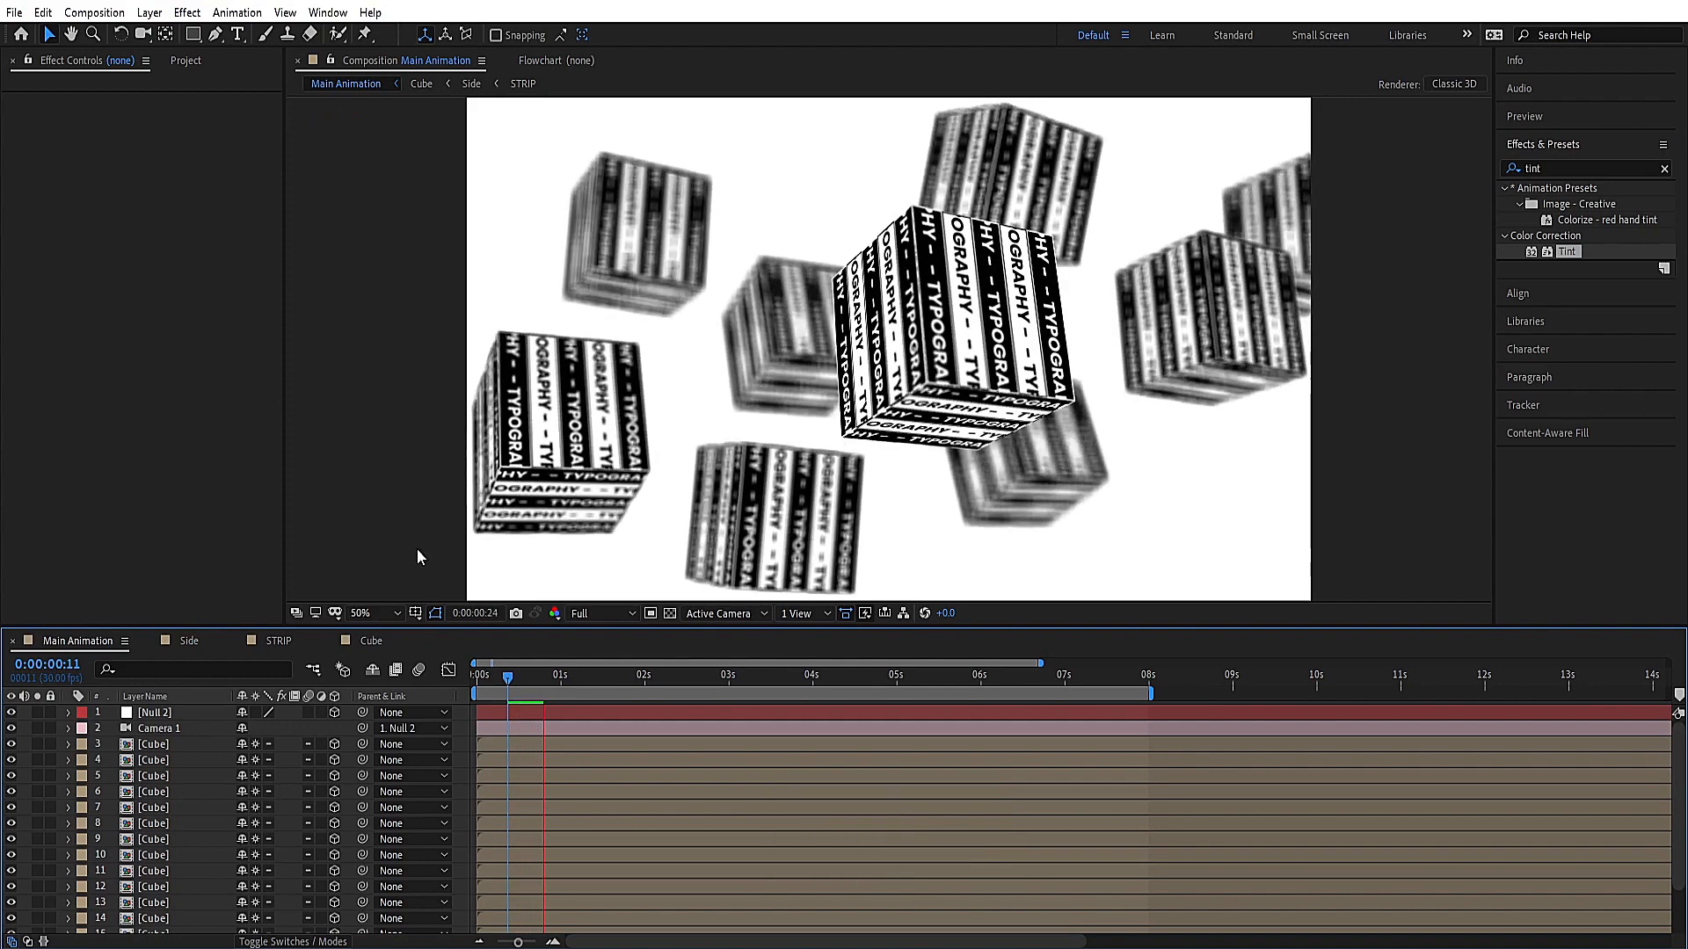
key("space")
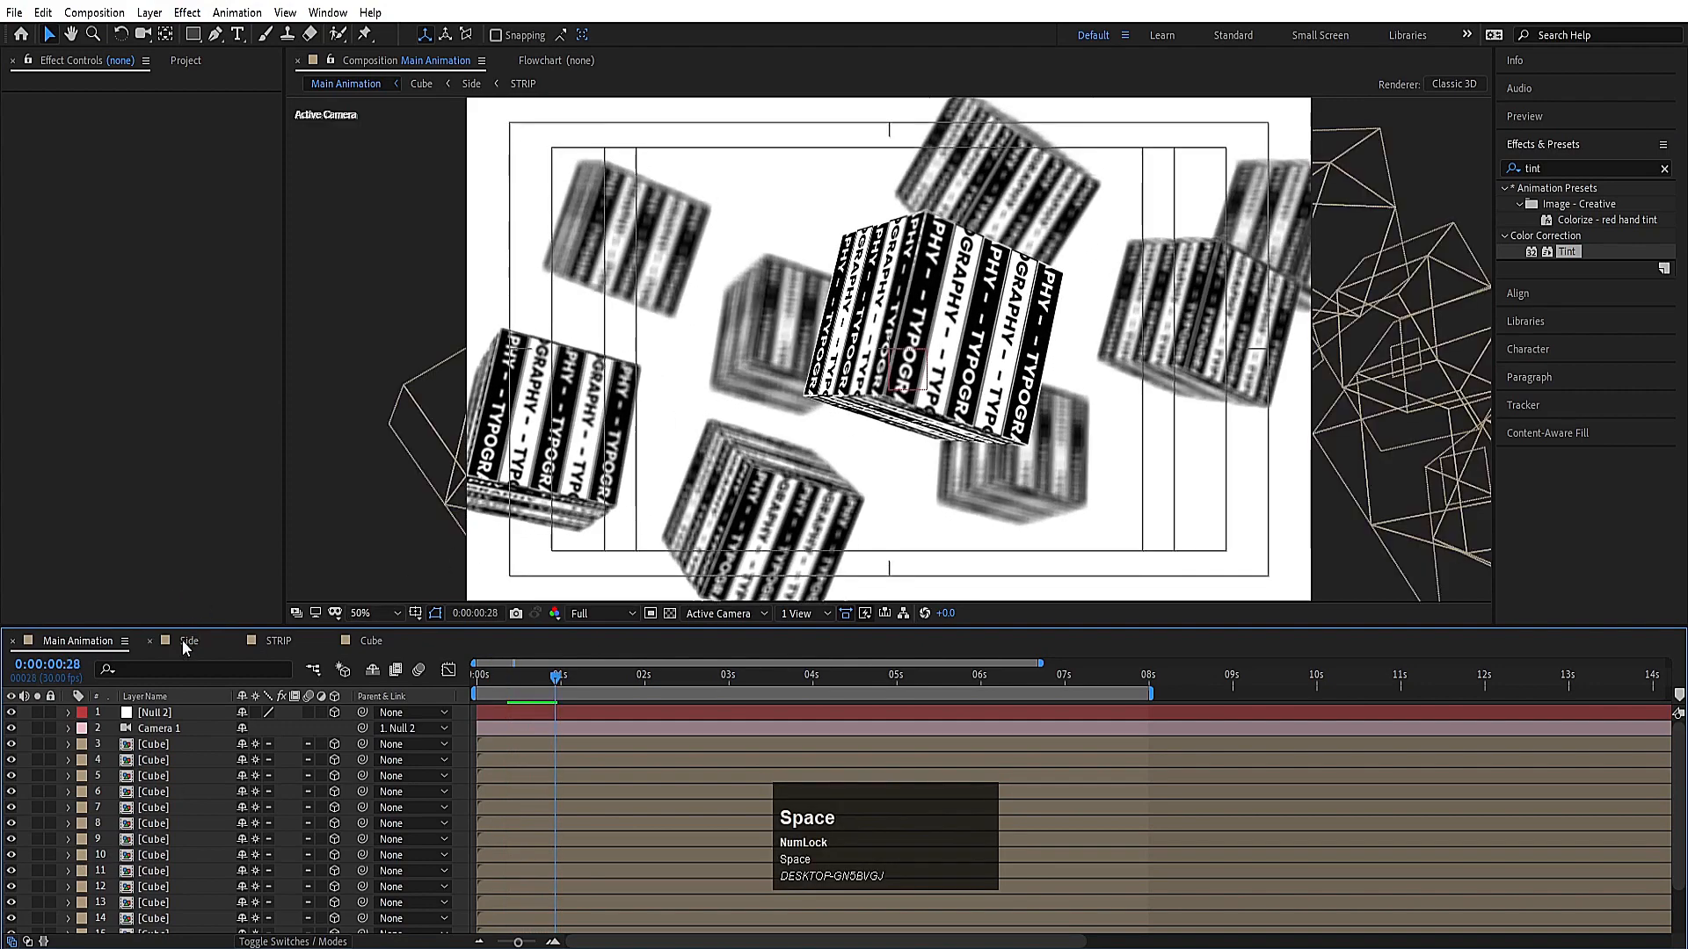
Step: Try pure red (FF0000) as the Map White To color of Side's Tint effect, and preview it in Main Animation
left_click(186, 641)
left_click(166, 132)
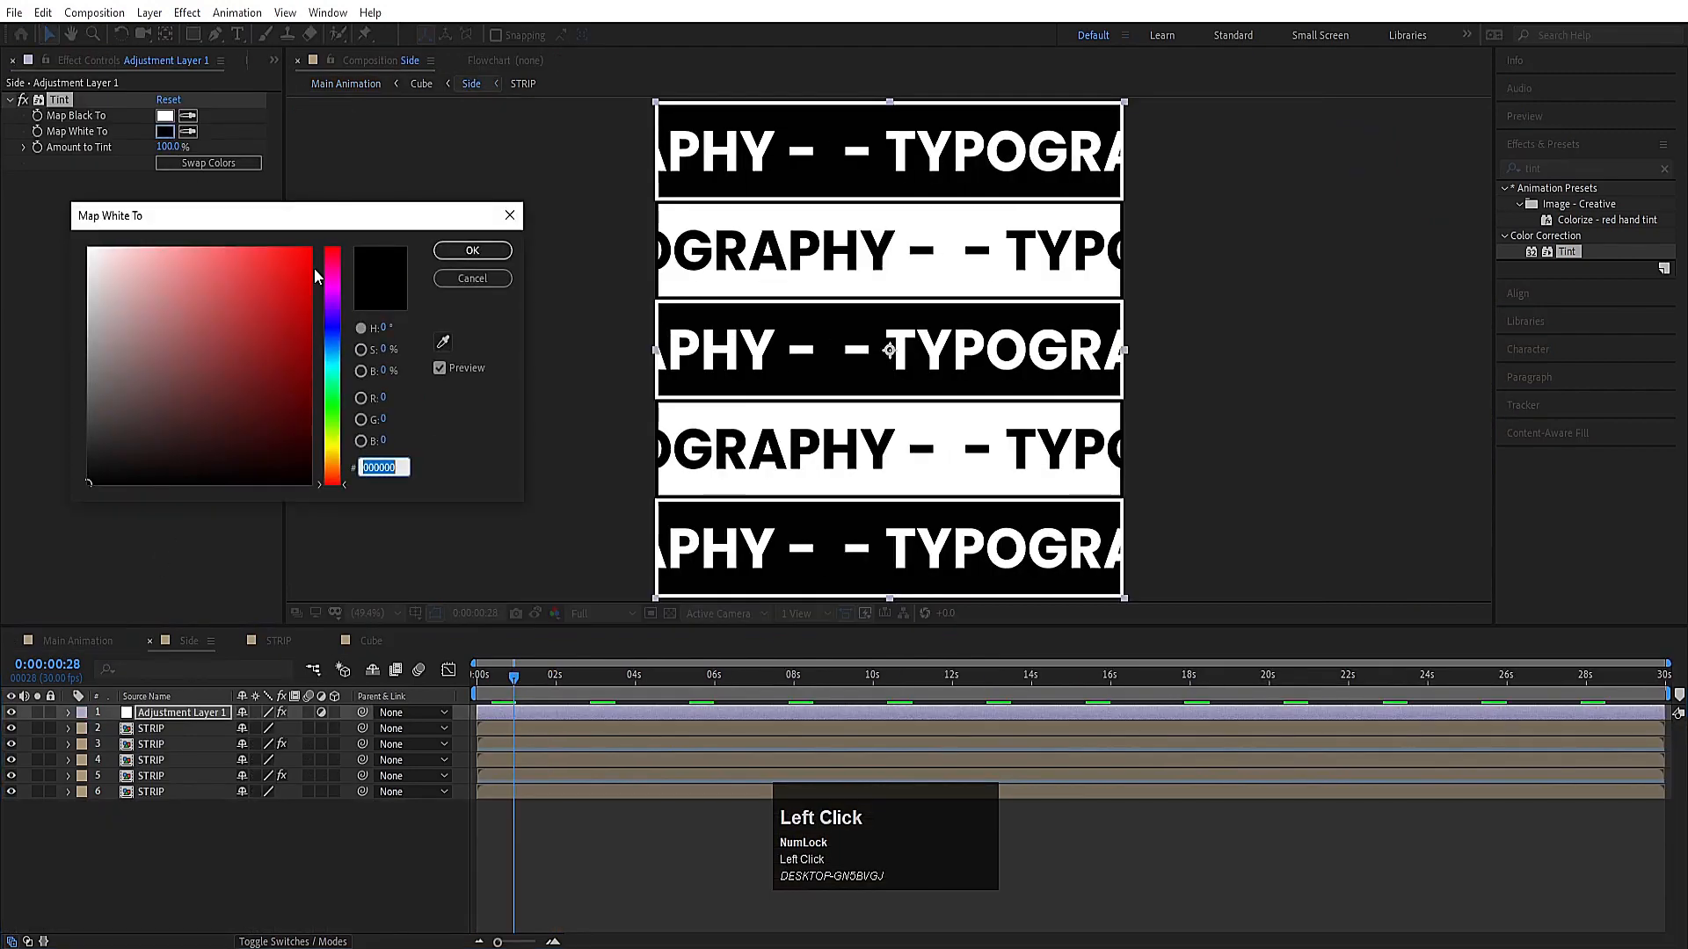
left_click_drag(310, 264, 423, 153)
left_click(472, 250)
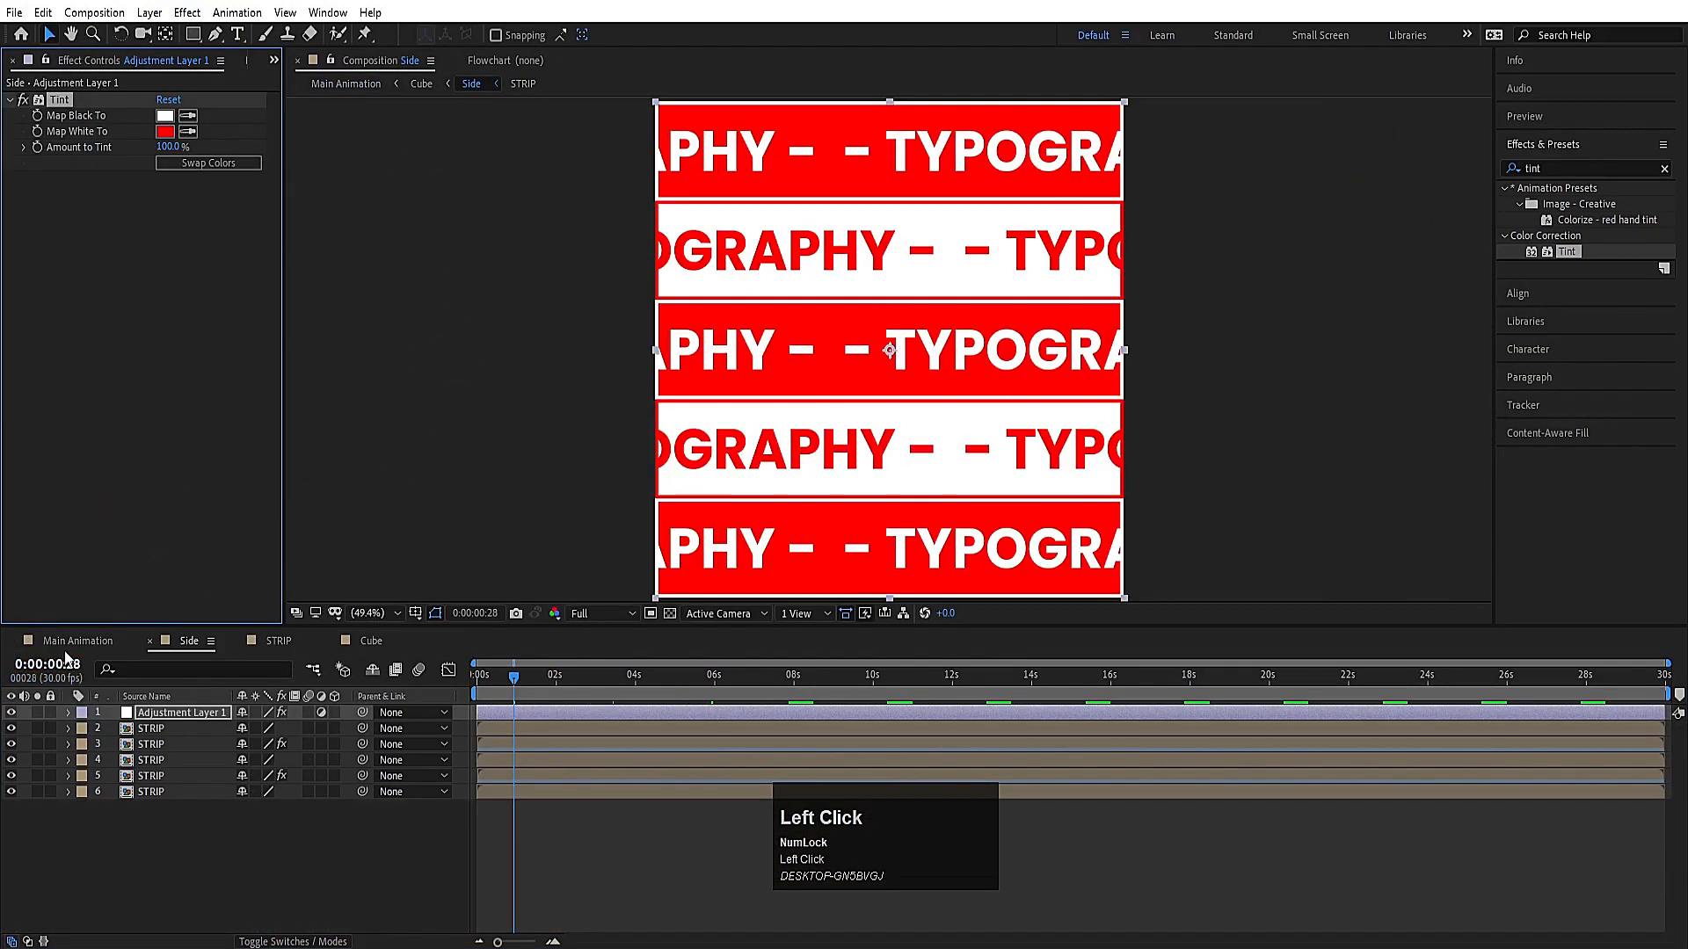
left_click(78, 641)
key("space")
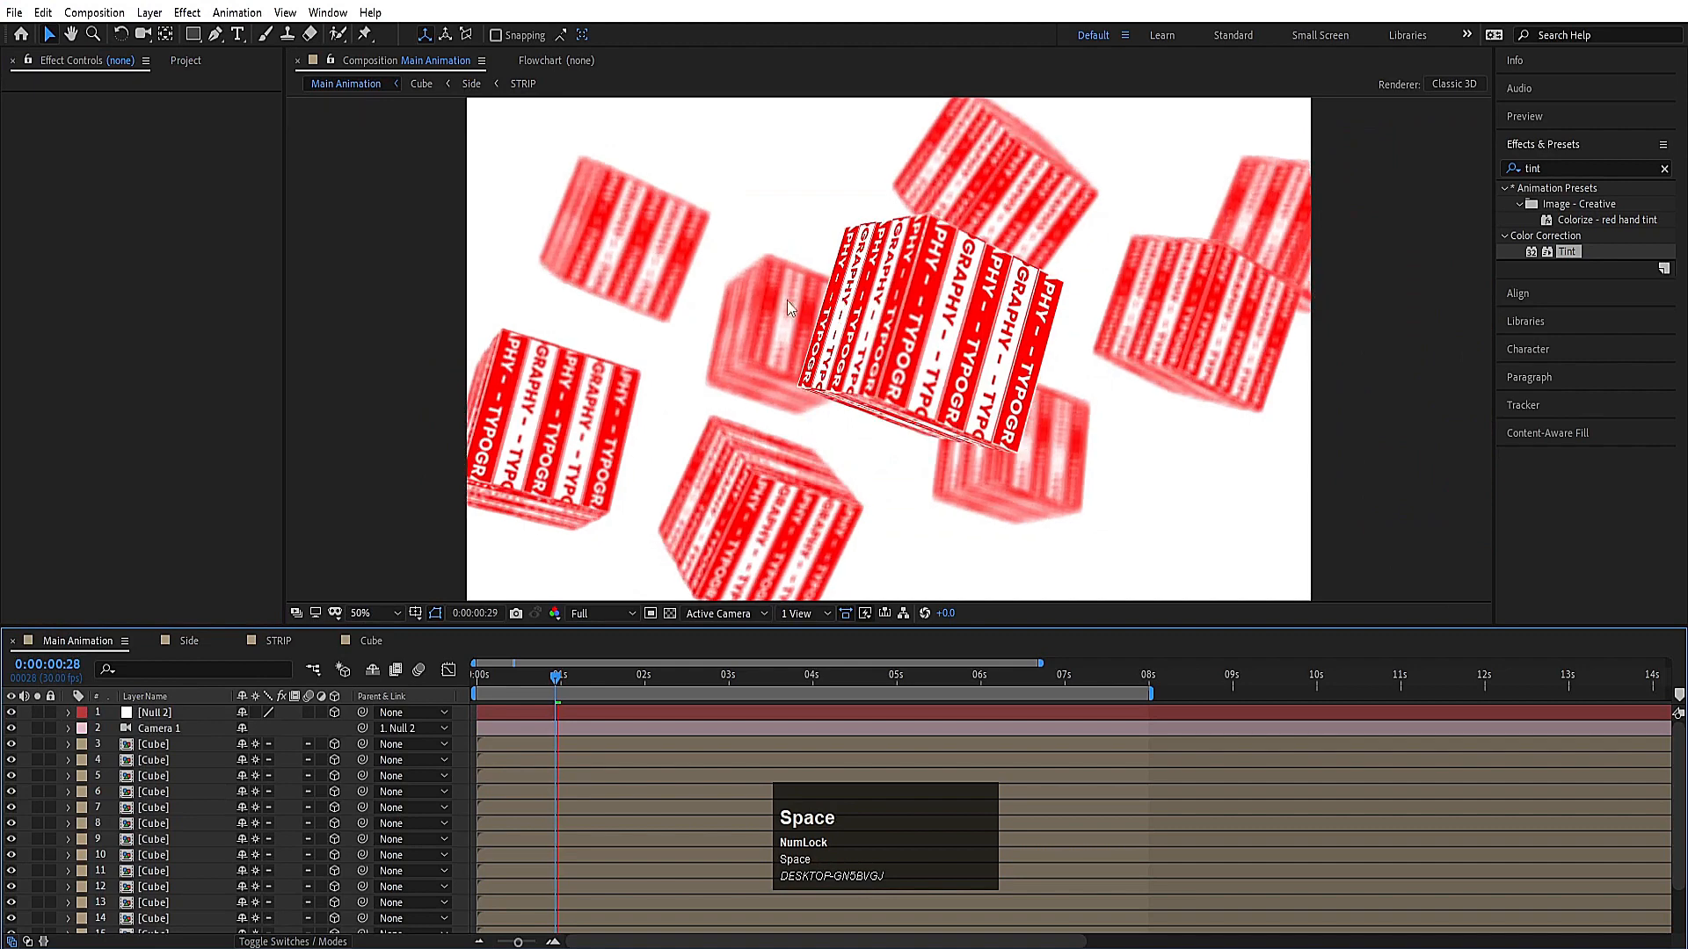
Step: Set the Map White To color of the Side adjustment layer's Tint effect to blue (1200FF)
left_click(190, 640)
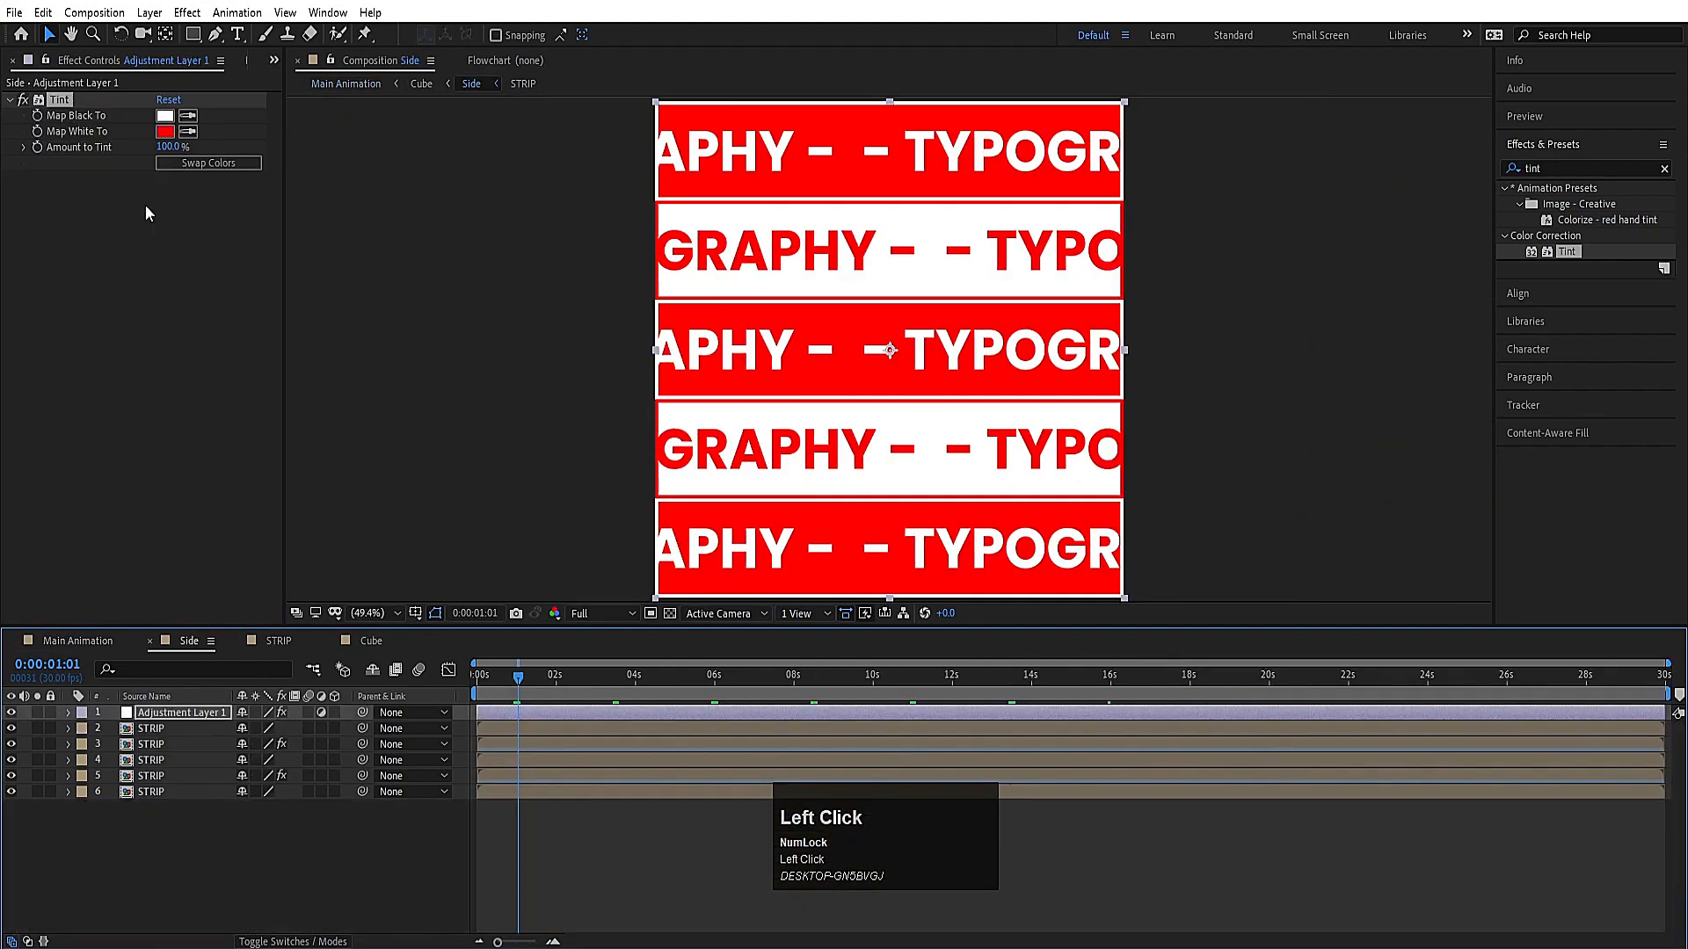
left_click(165, 132)
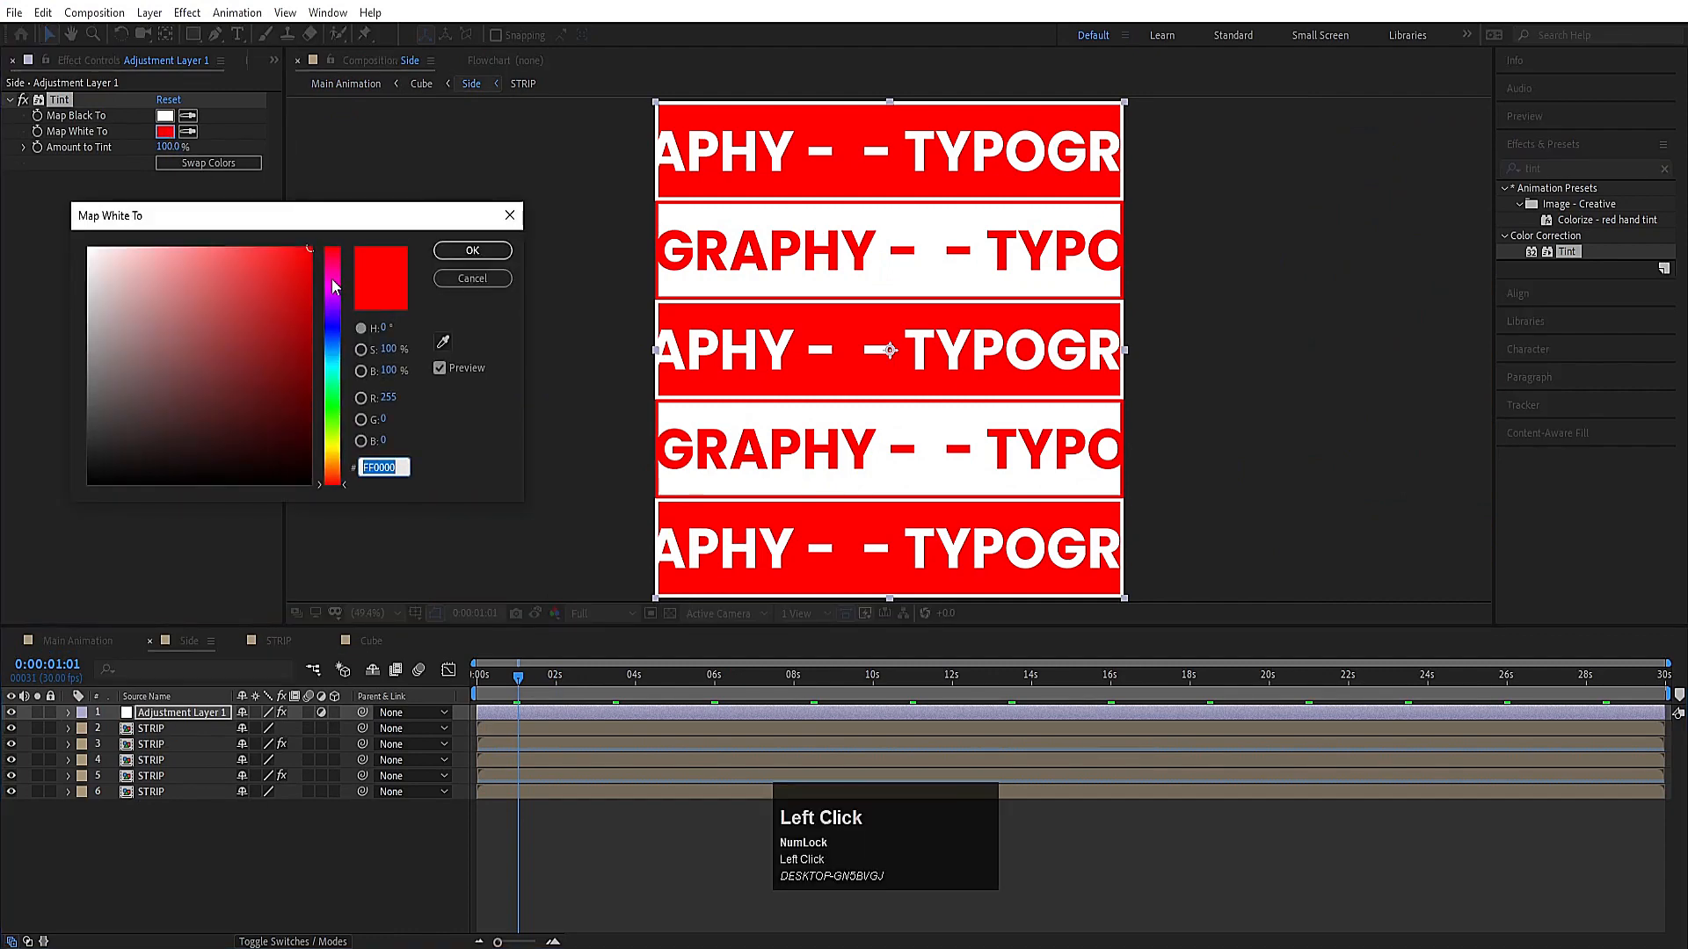
left_click_drag(332, 283, 337, 326)
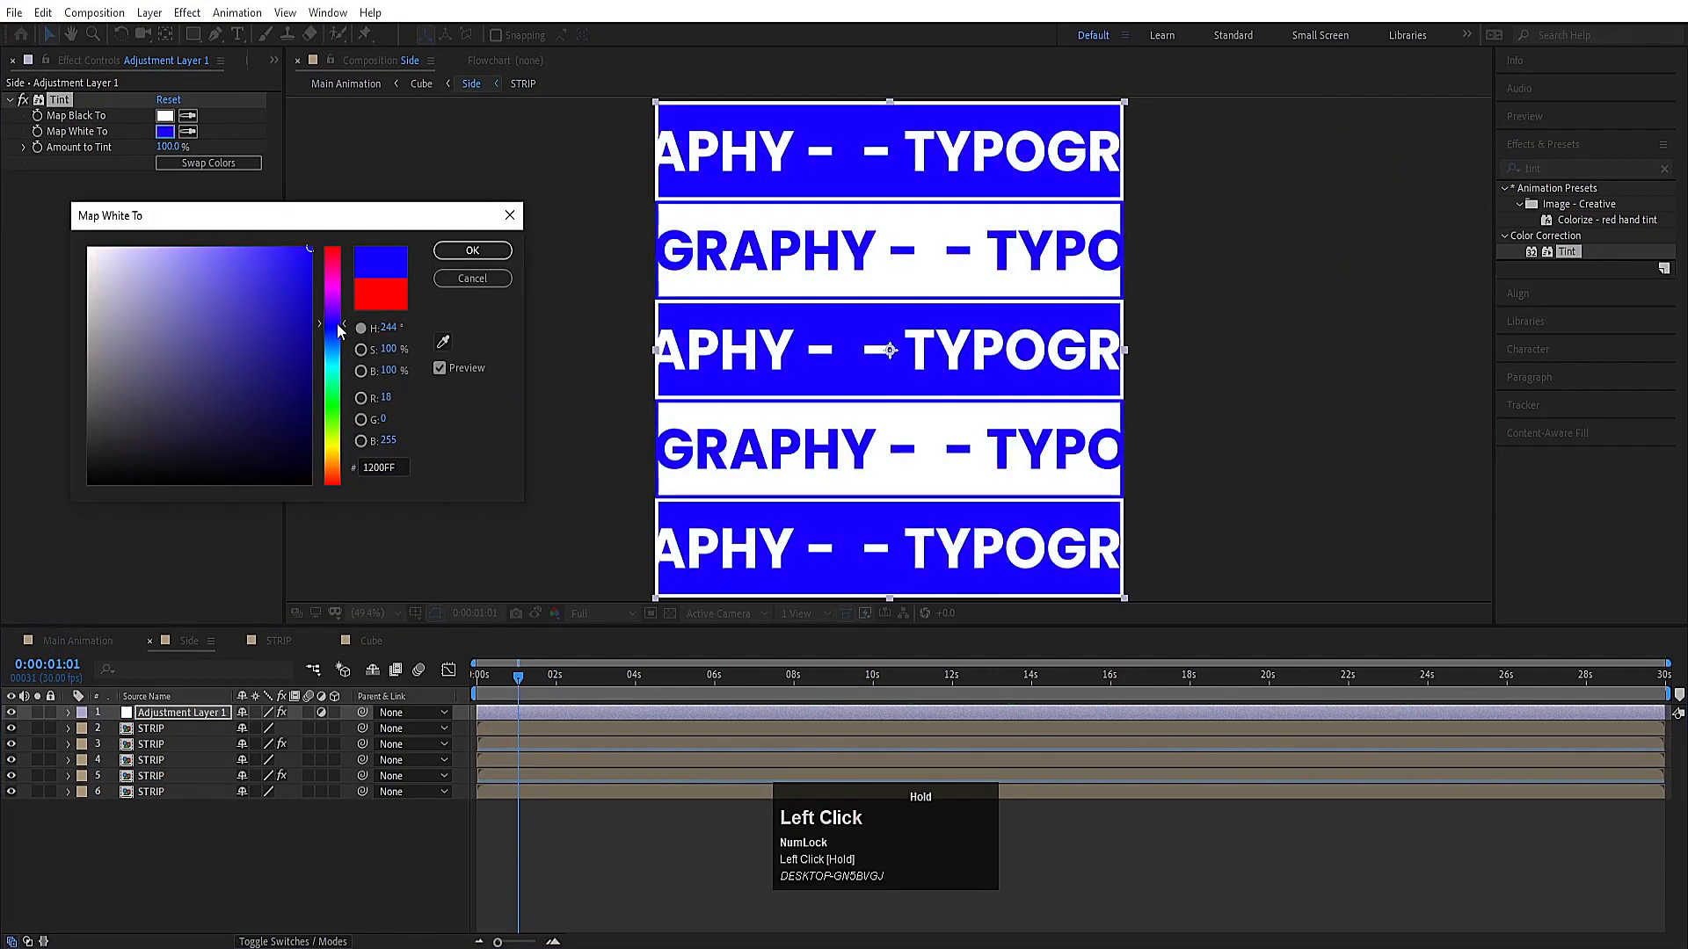
left_click(467, 256)
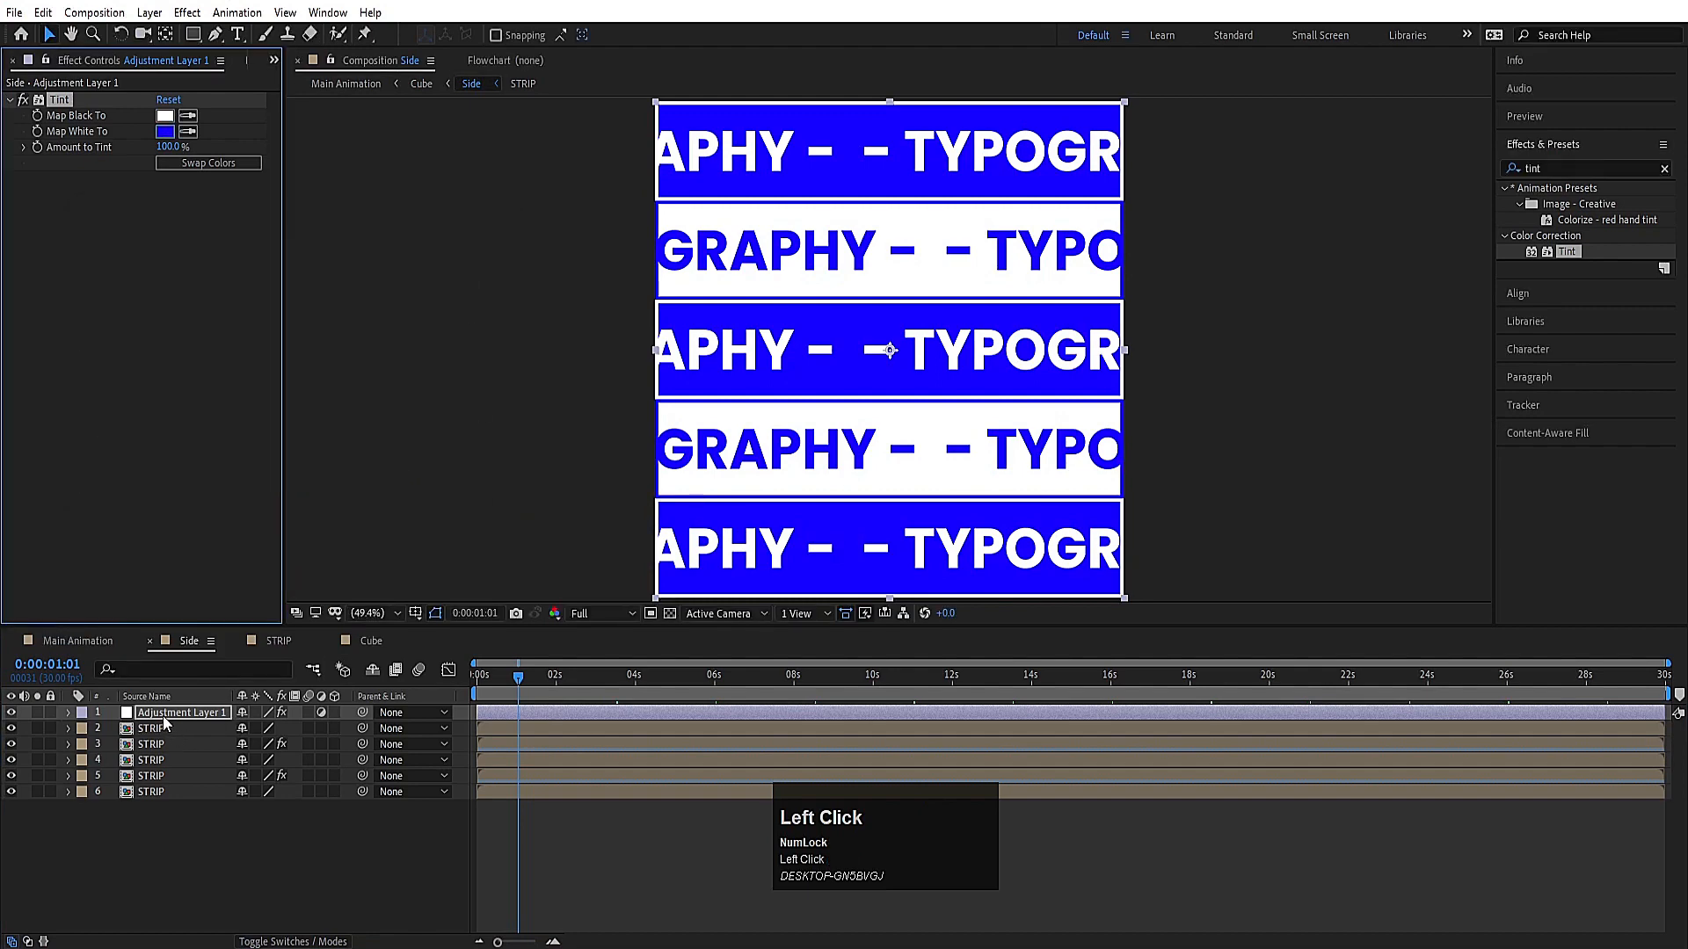
Step: Duplicate the blue-tinted adjustment layer, hide the lower copy, and set the upper copy's Map White To color to red (FF0000)
key("ctrl+d")
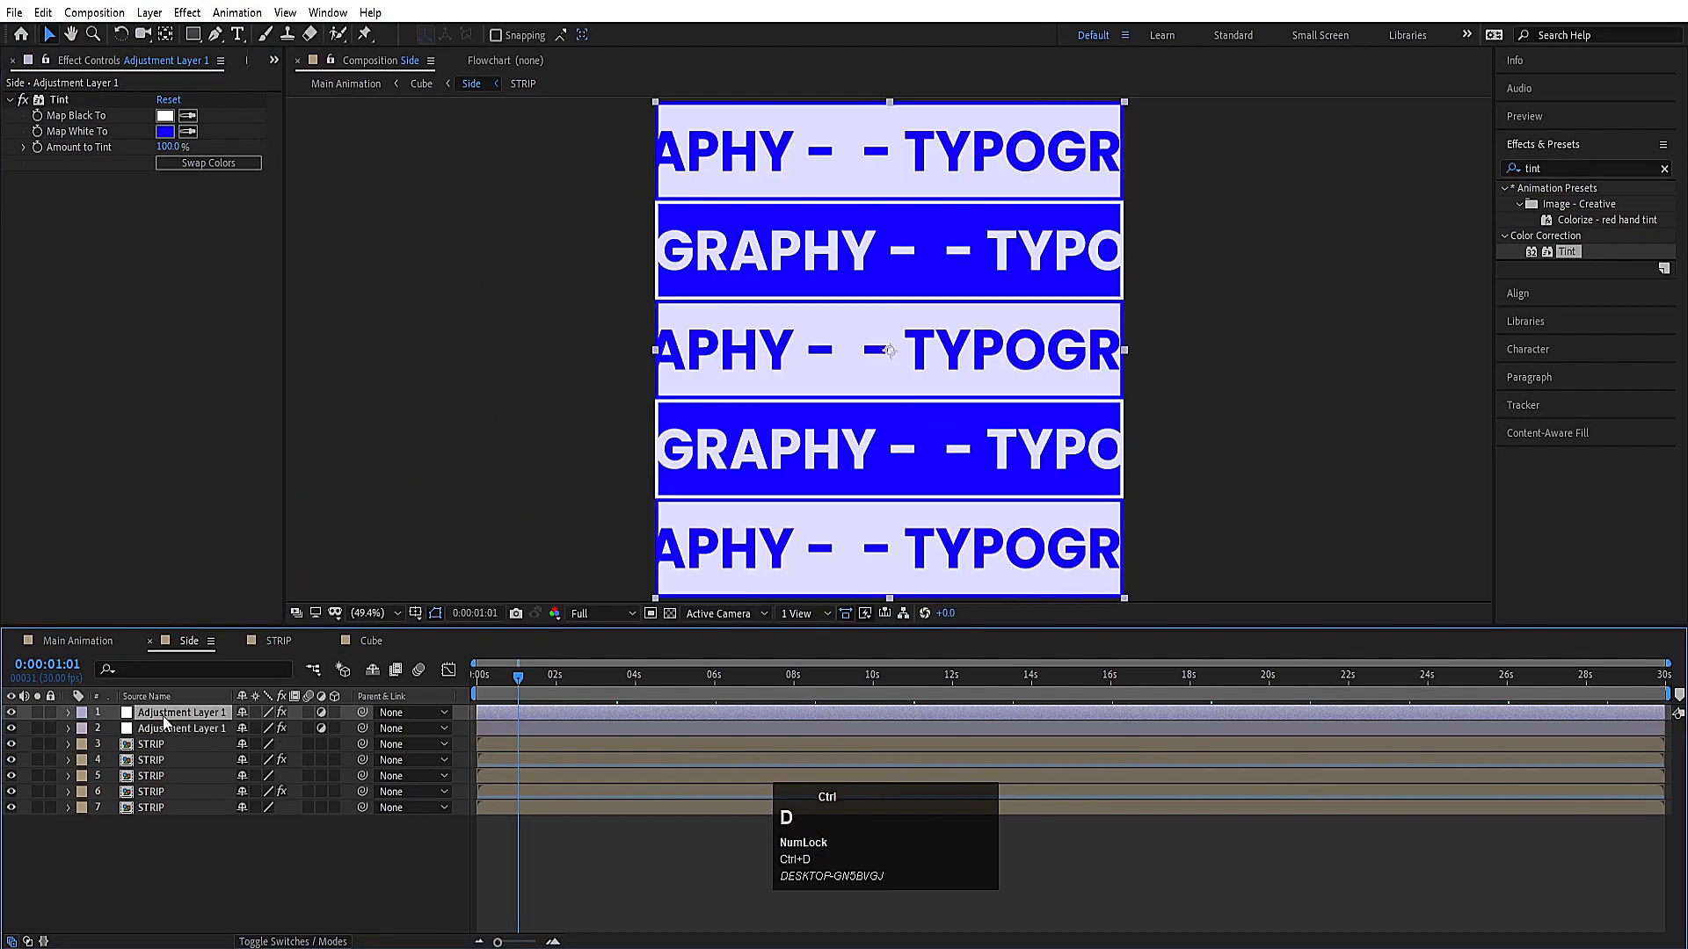
left_click(11, 727)
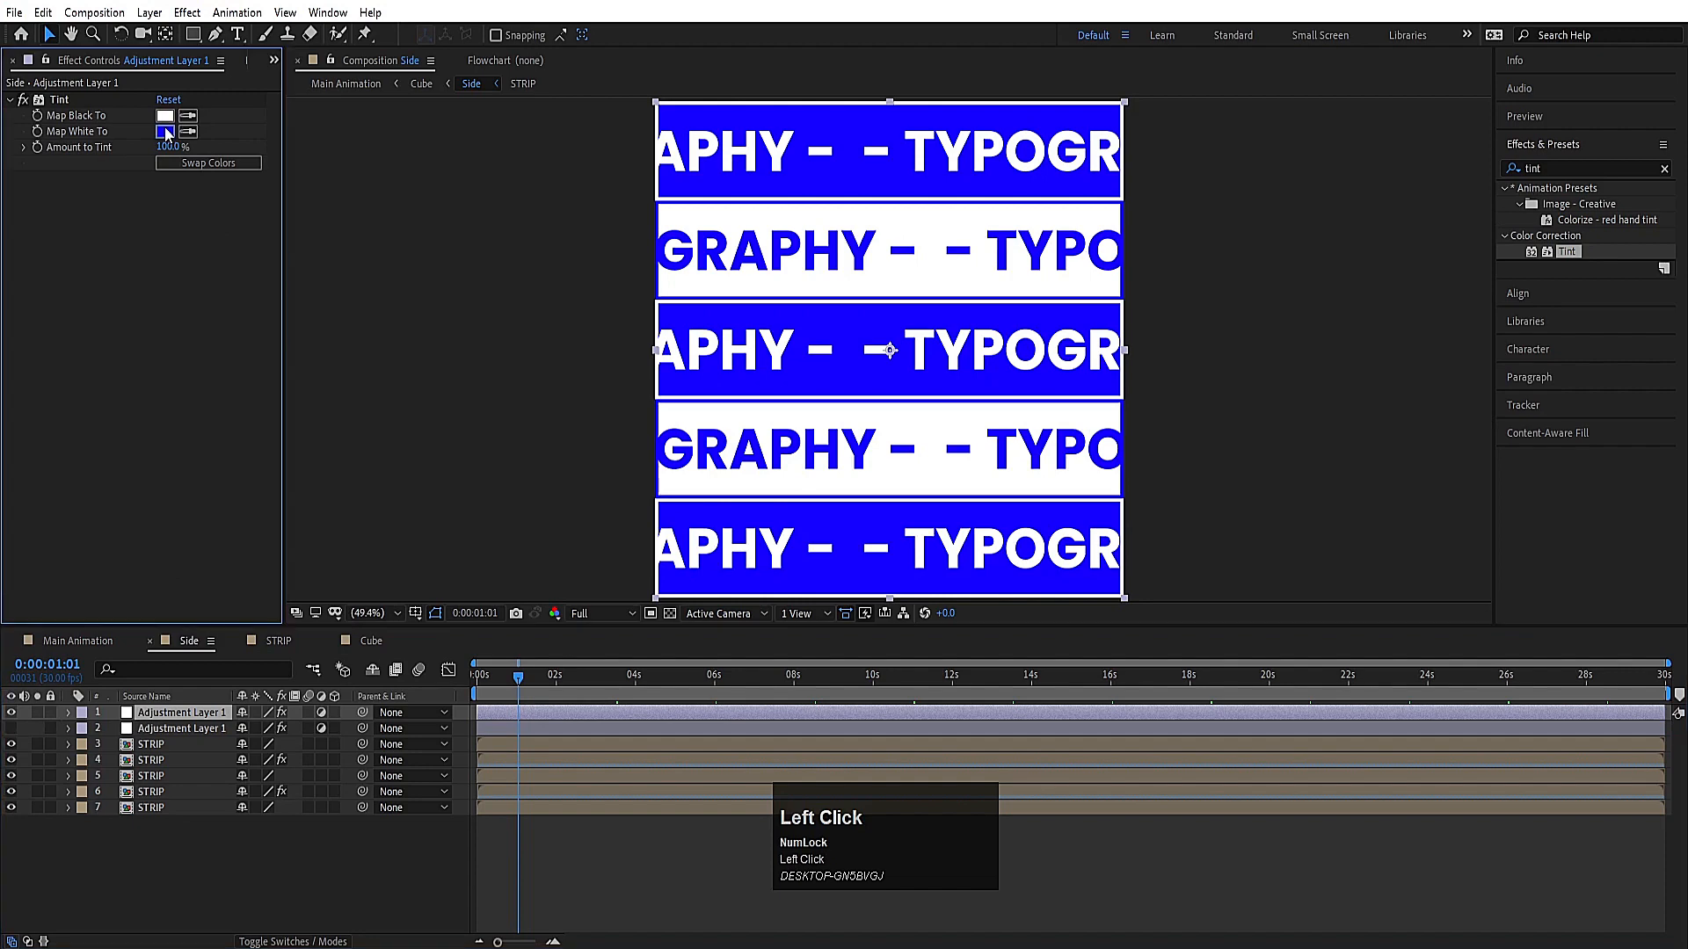
left_click(165, 131)
left_click_drag(333, 326, 406, 254)
left_click(472, 250)
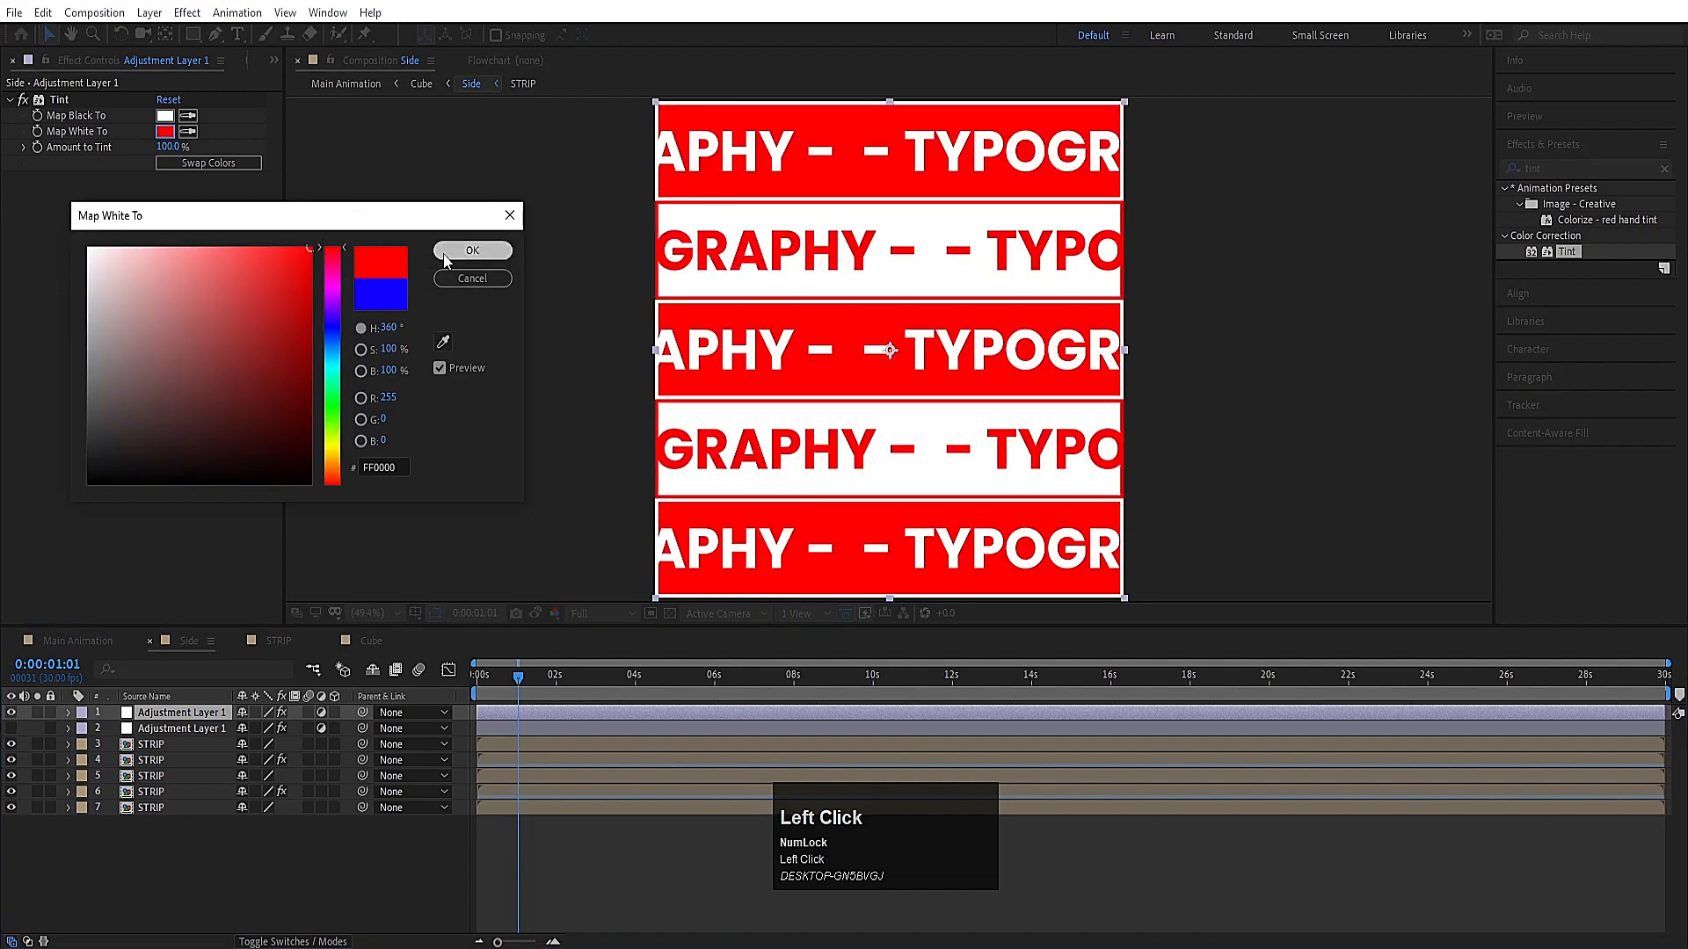
Step: Duplicate the red-tinted adjustment layer, change the new copy's red to black (000000) and swap its Tint colors, and hide the red layer
left_click(170, 712)
key("ctrl+d")
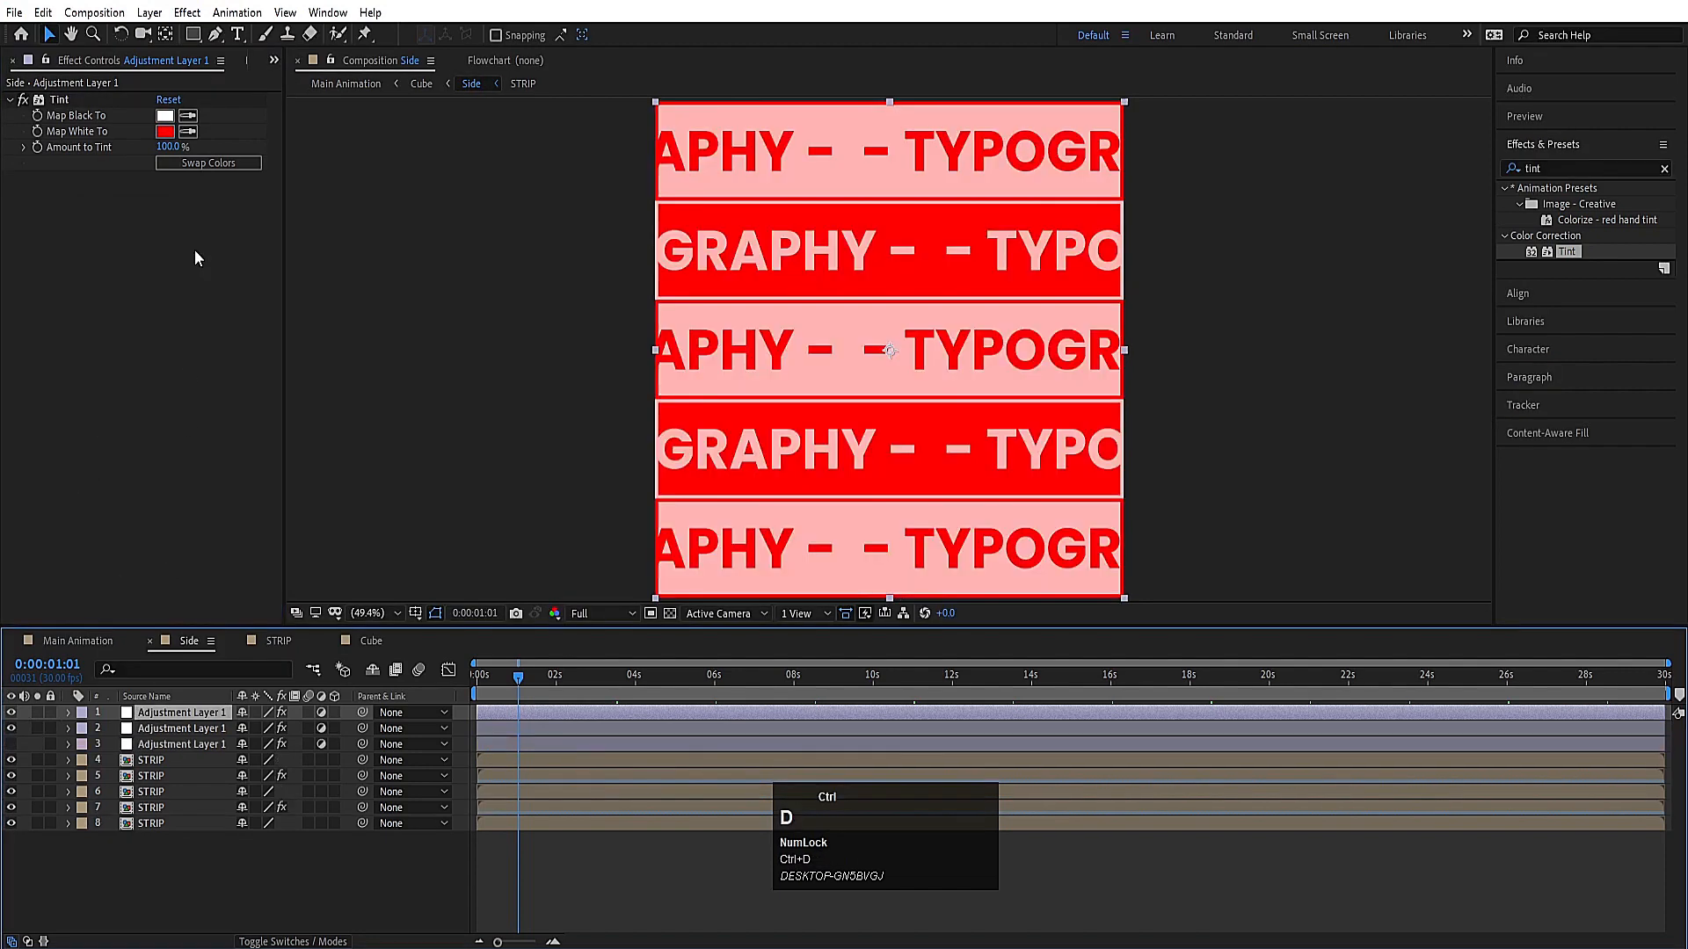
left_click(166, 131)
left_click_drag(197, 324, 66, 538)
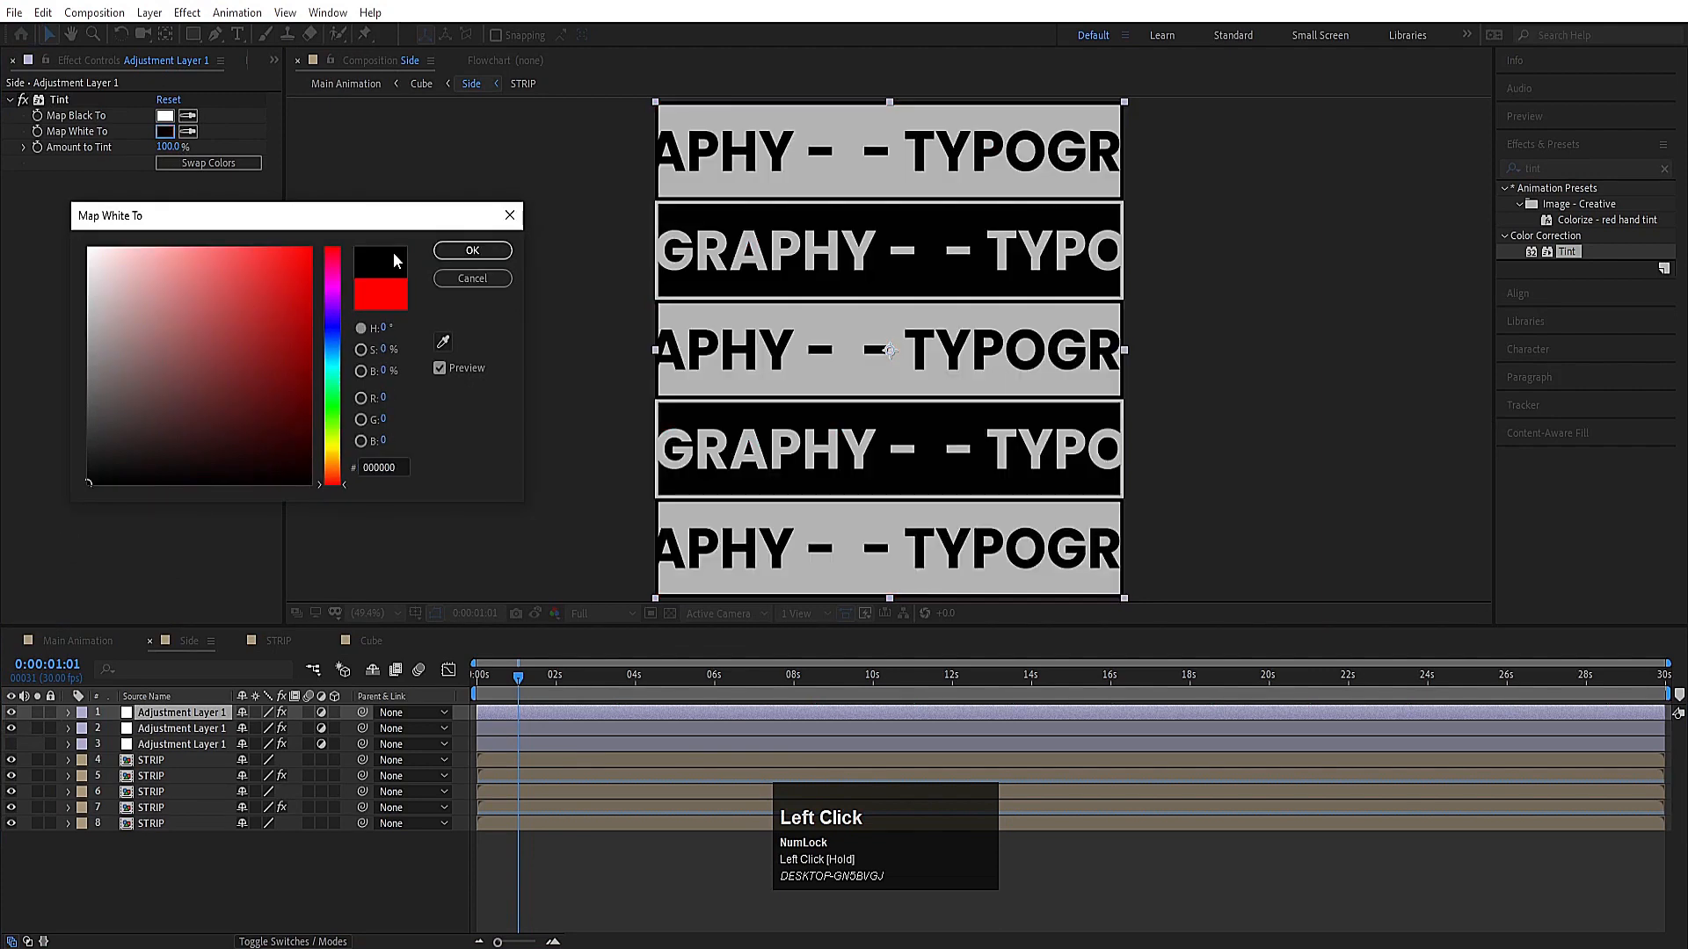
left_click(472, 250)
left_click(232, 162)
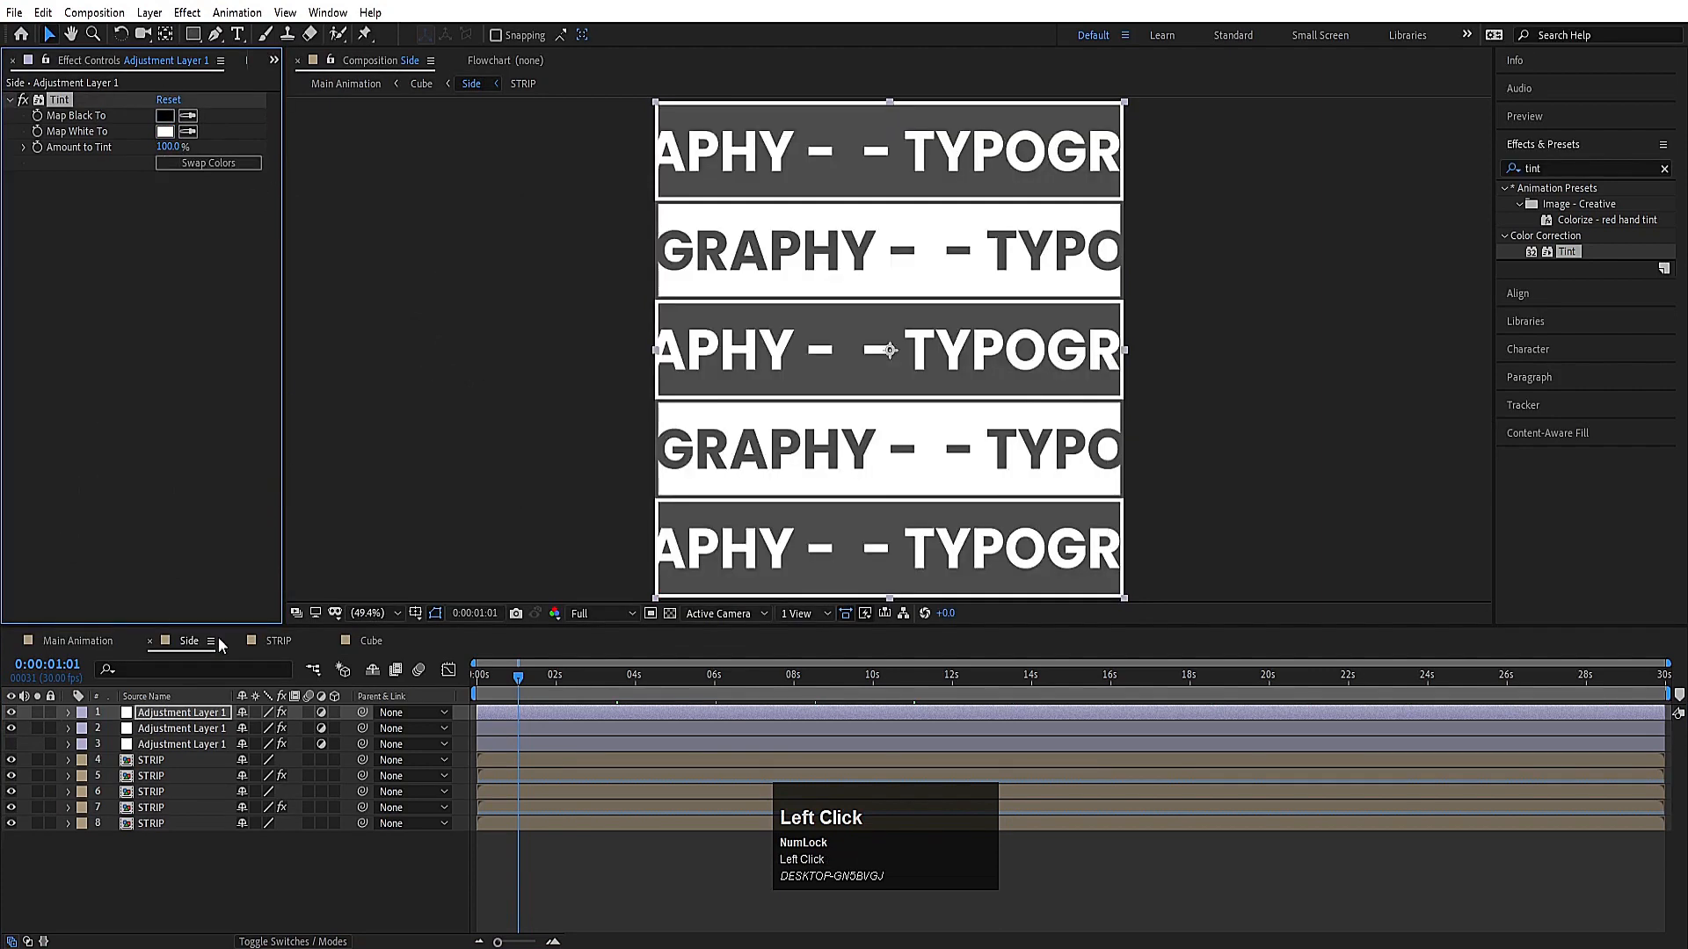
left_click(11, 727)
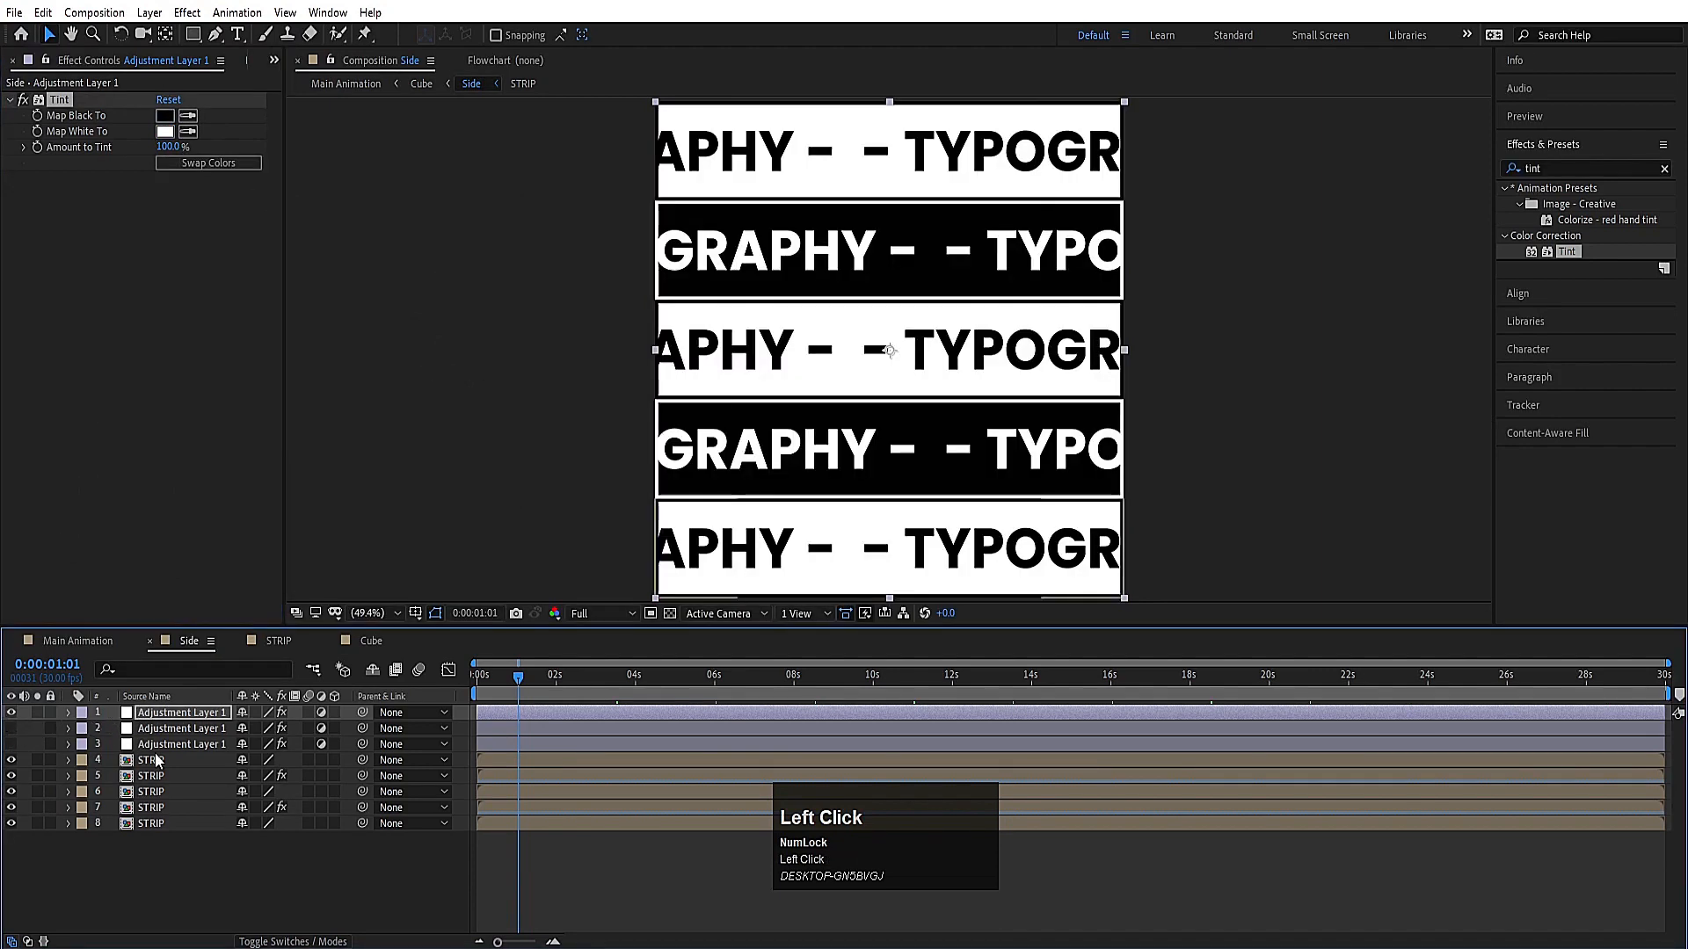
Step: Hide the top adjustment layer too, and move the current time to 0:00:00:29 with the blue-tinted layer selected
left_click(181, 743)
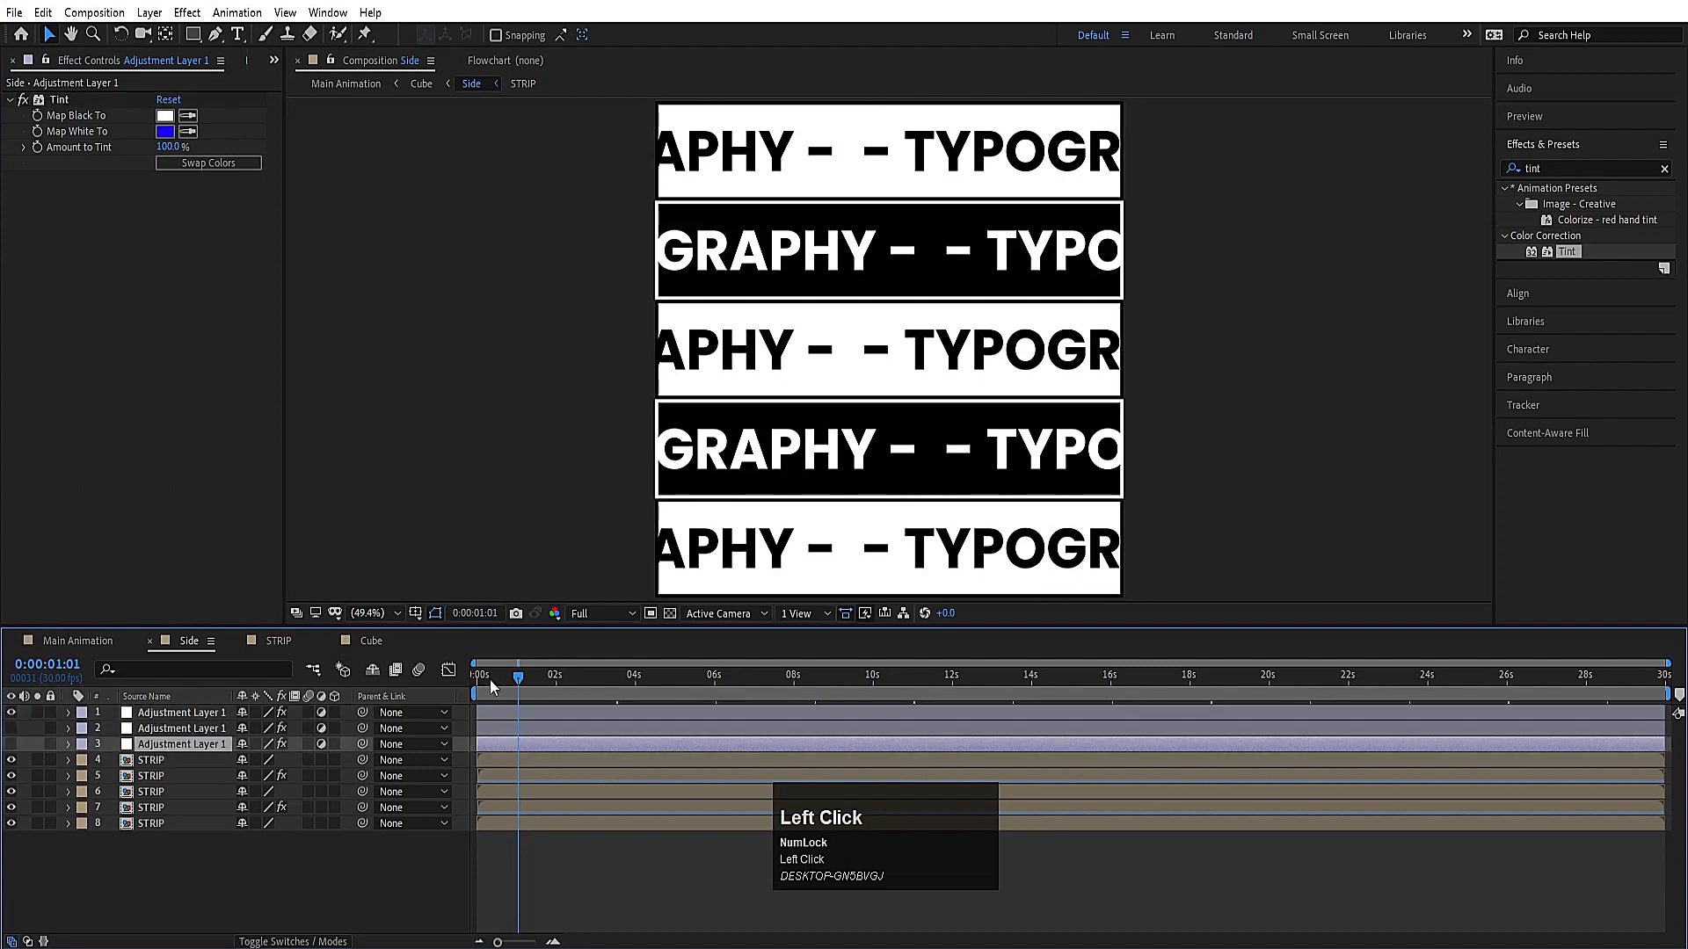
key("Home")
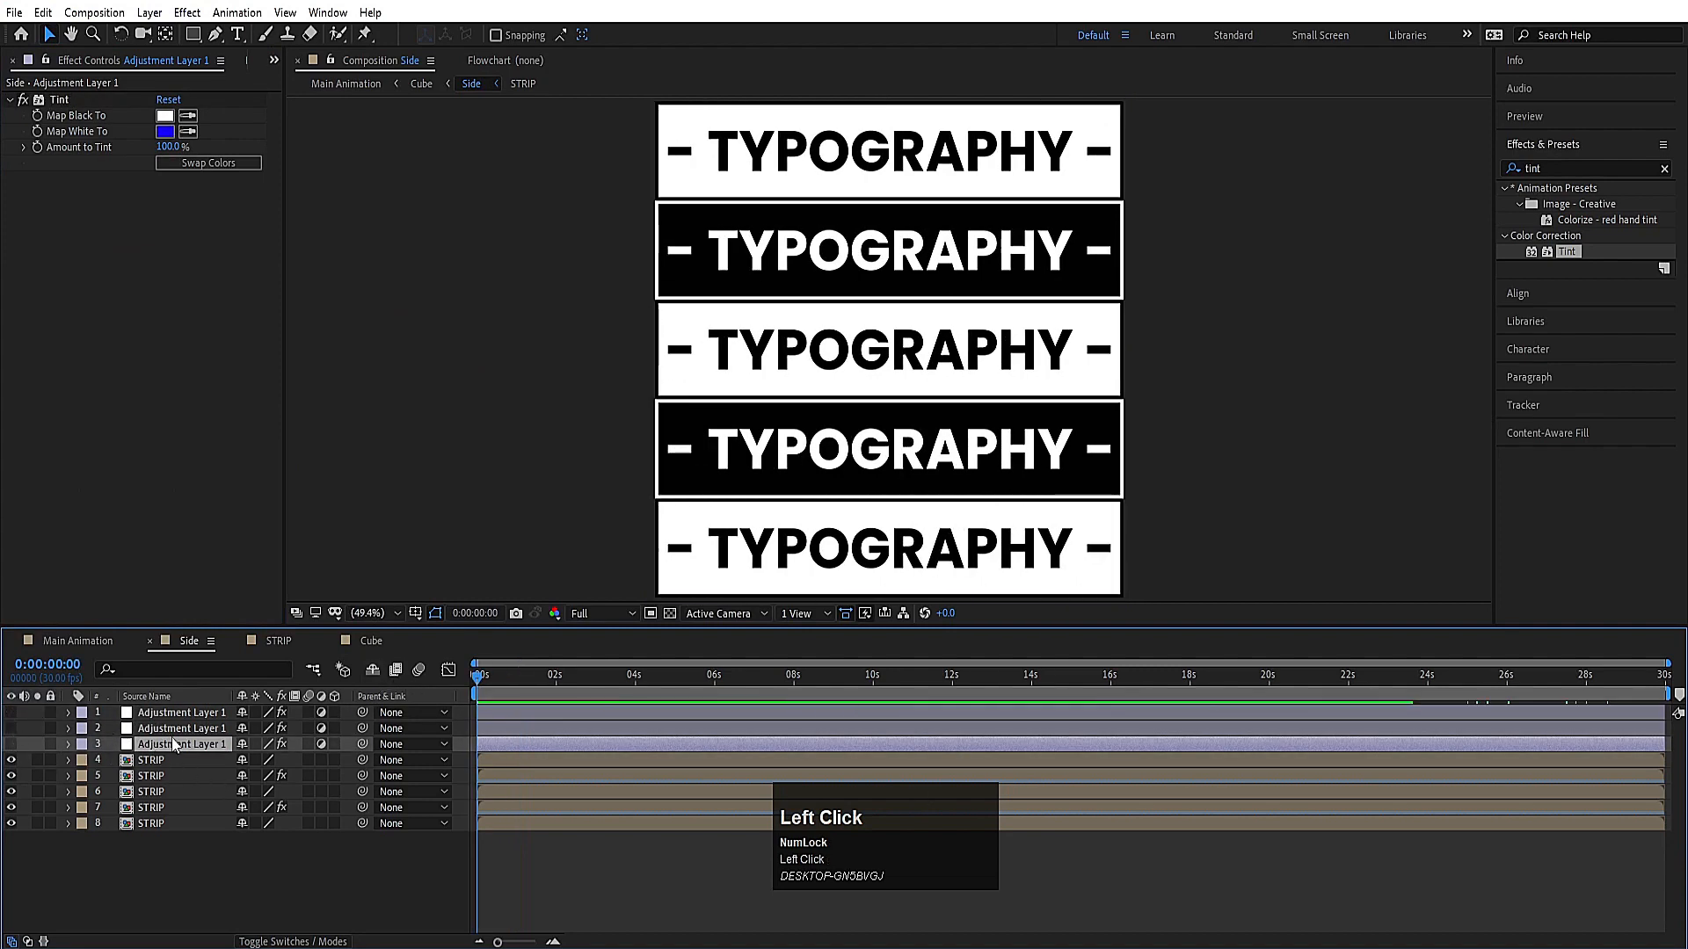
key("equal")
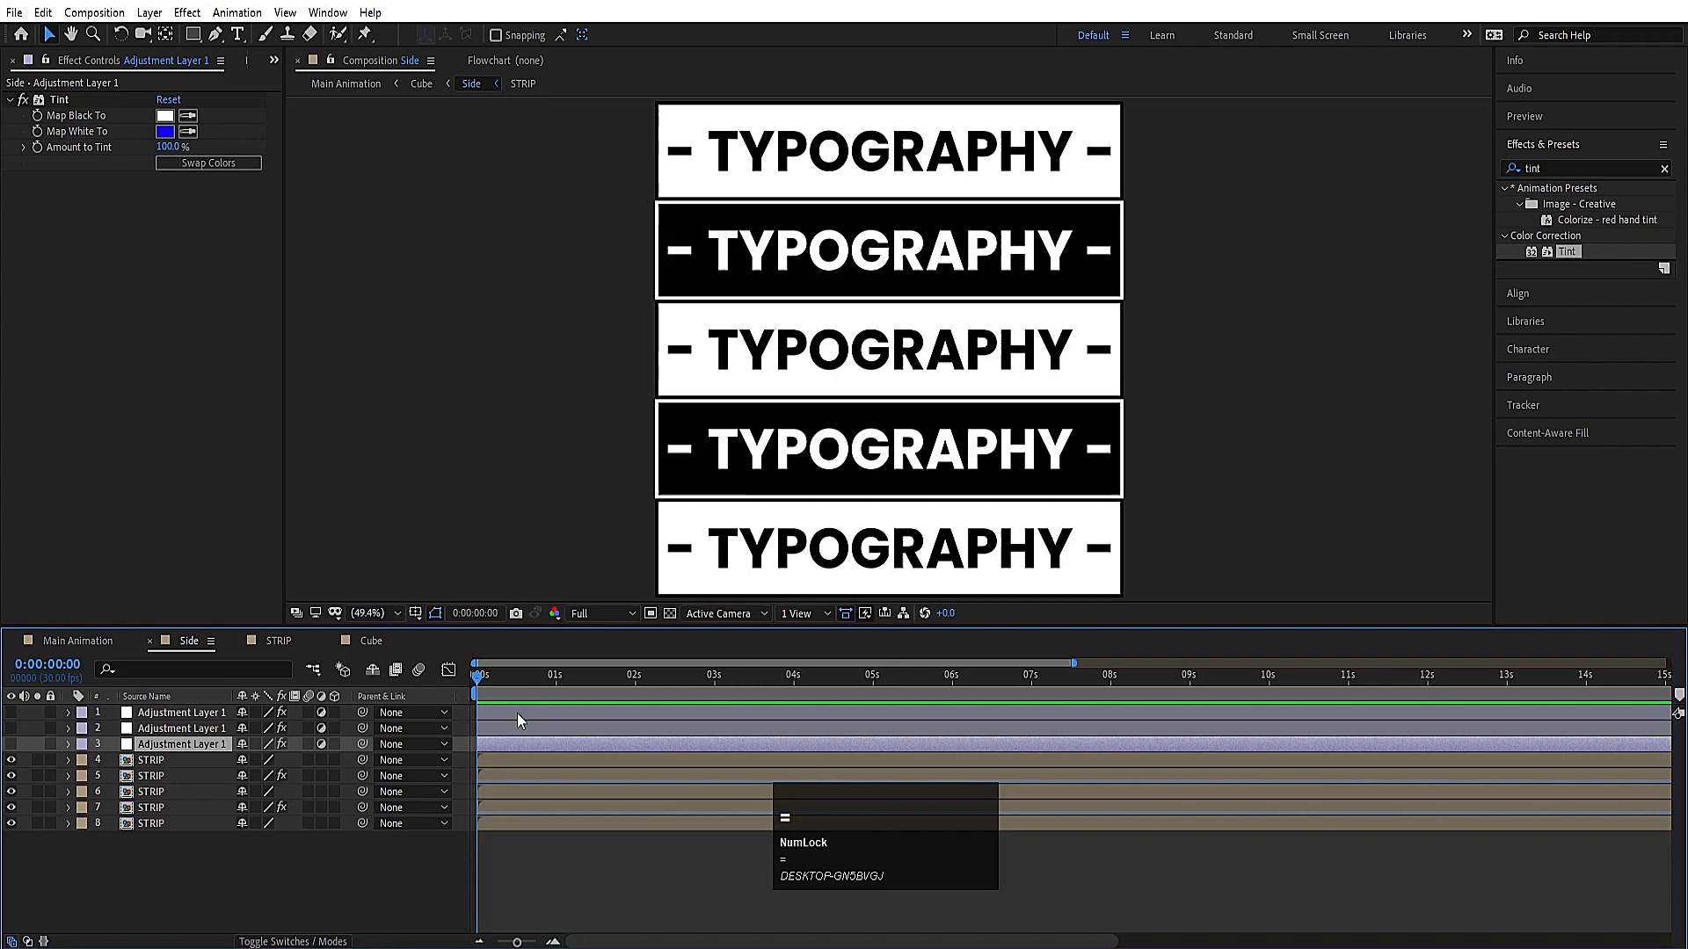
left_click(554, 672)
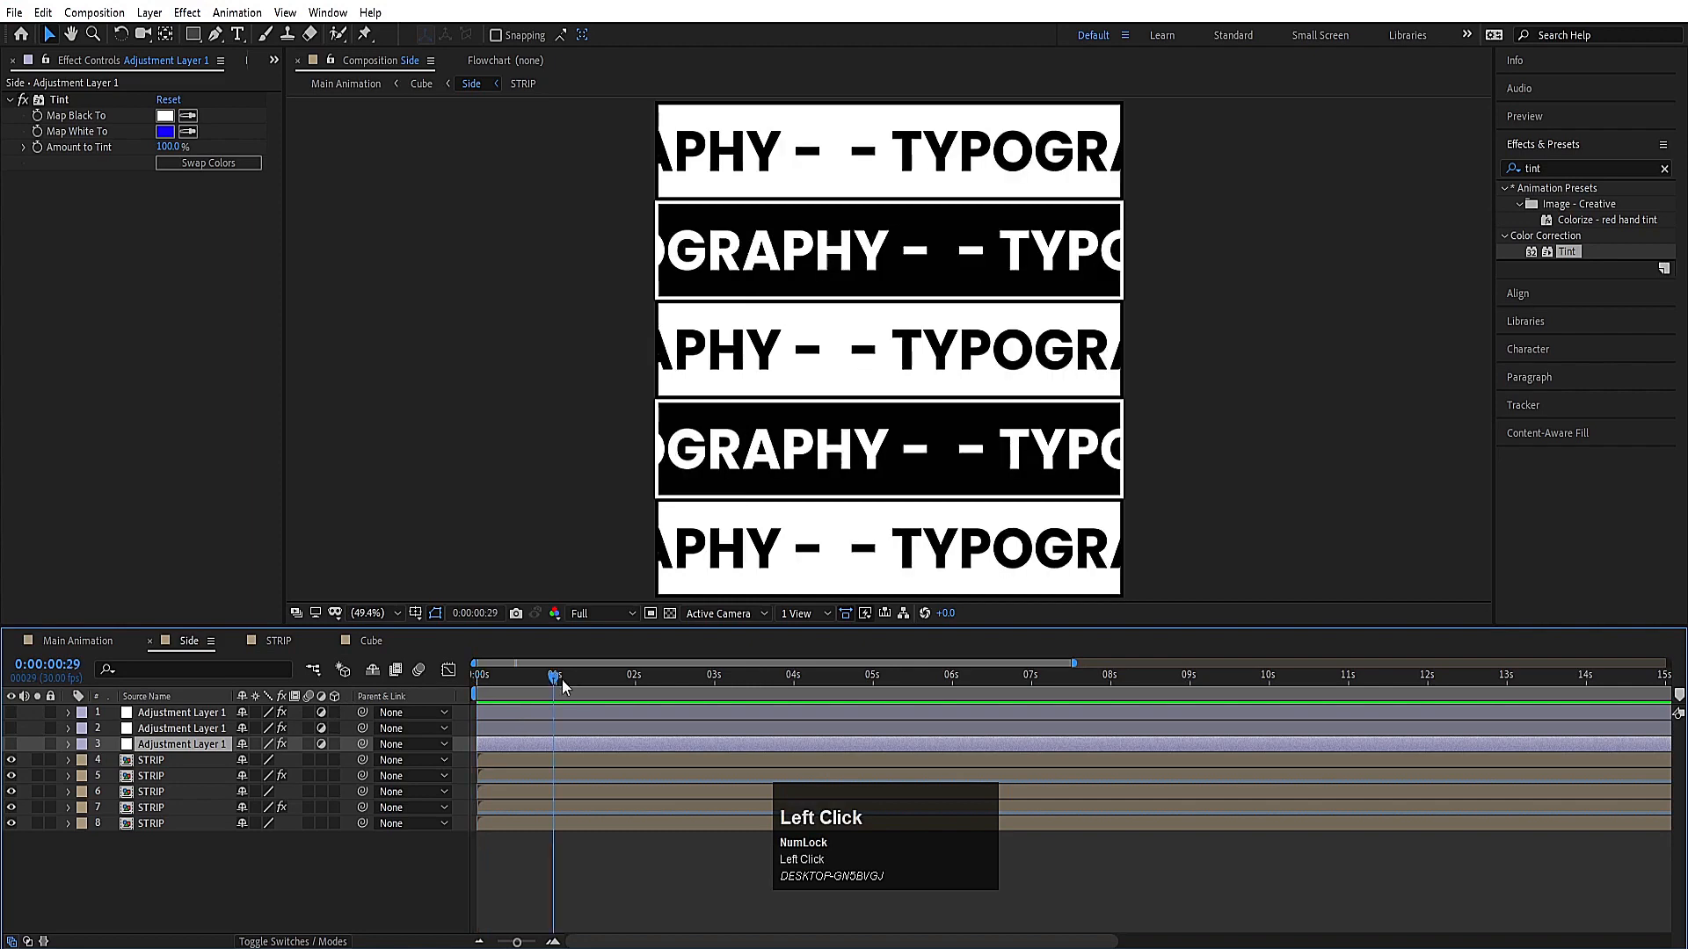
Step: Compare the blue, red and black-and-white looks by showing each adjustment layer in turn, leaving all three hidden
left_click(11, 743)
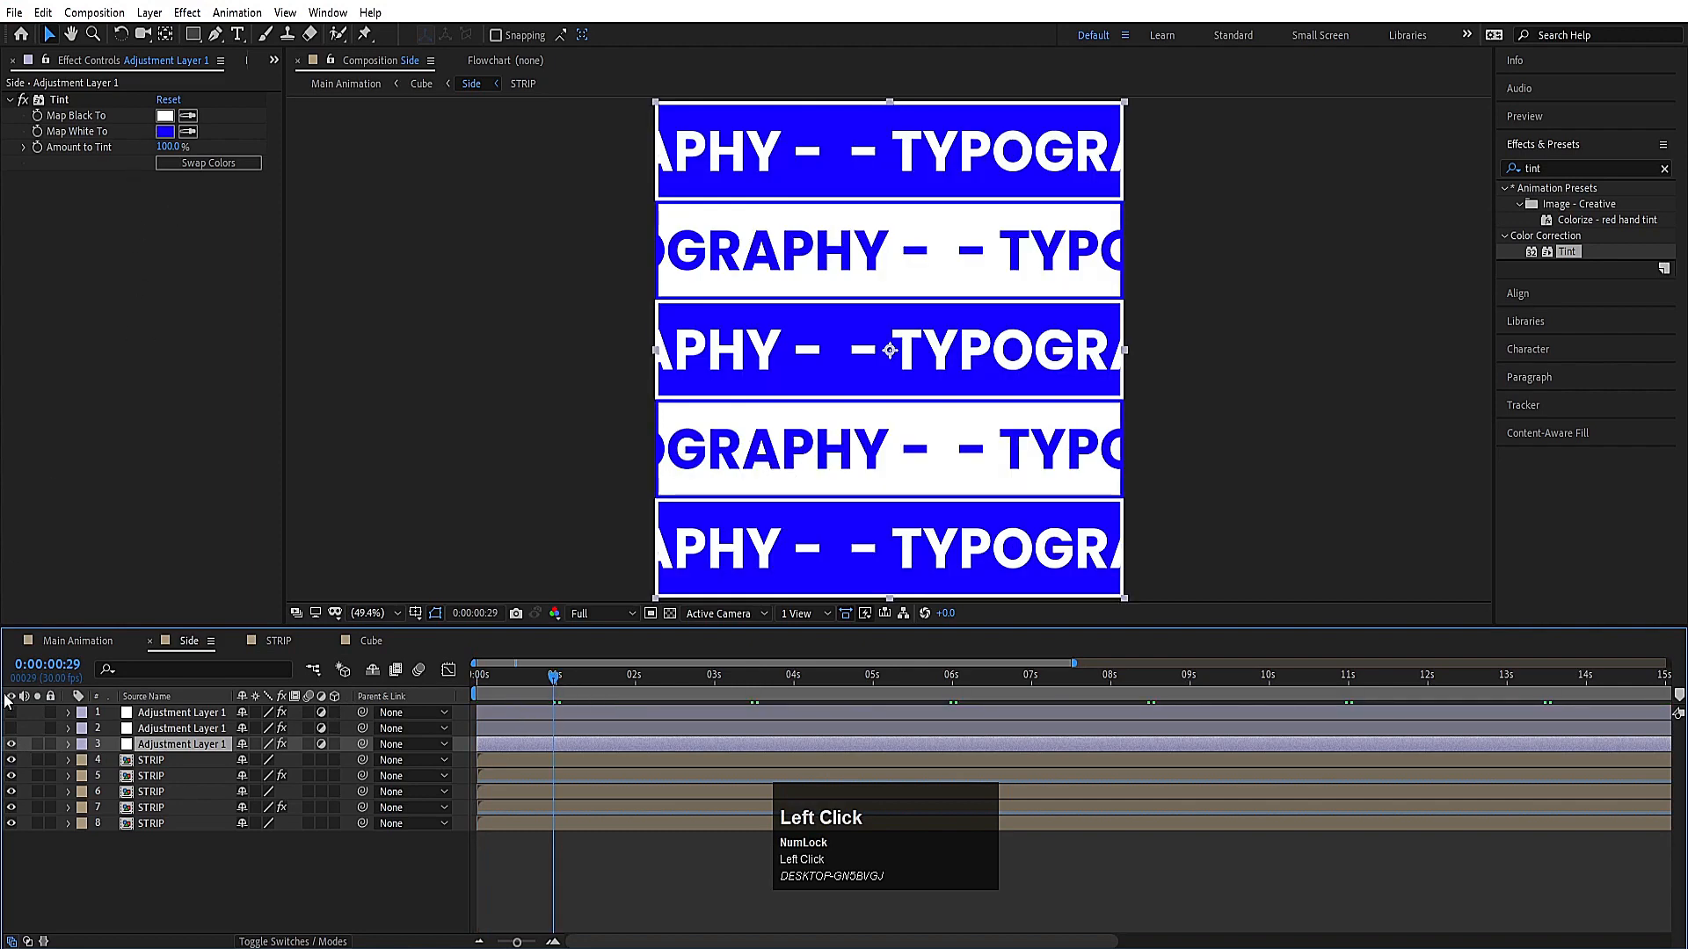
left_click(11, 730)
left_click(215, 729)
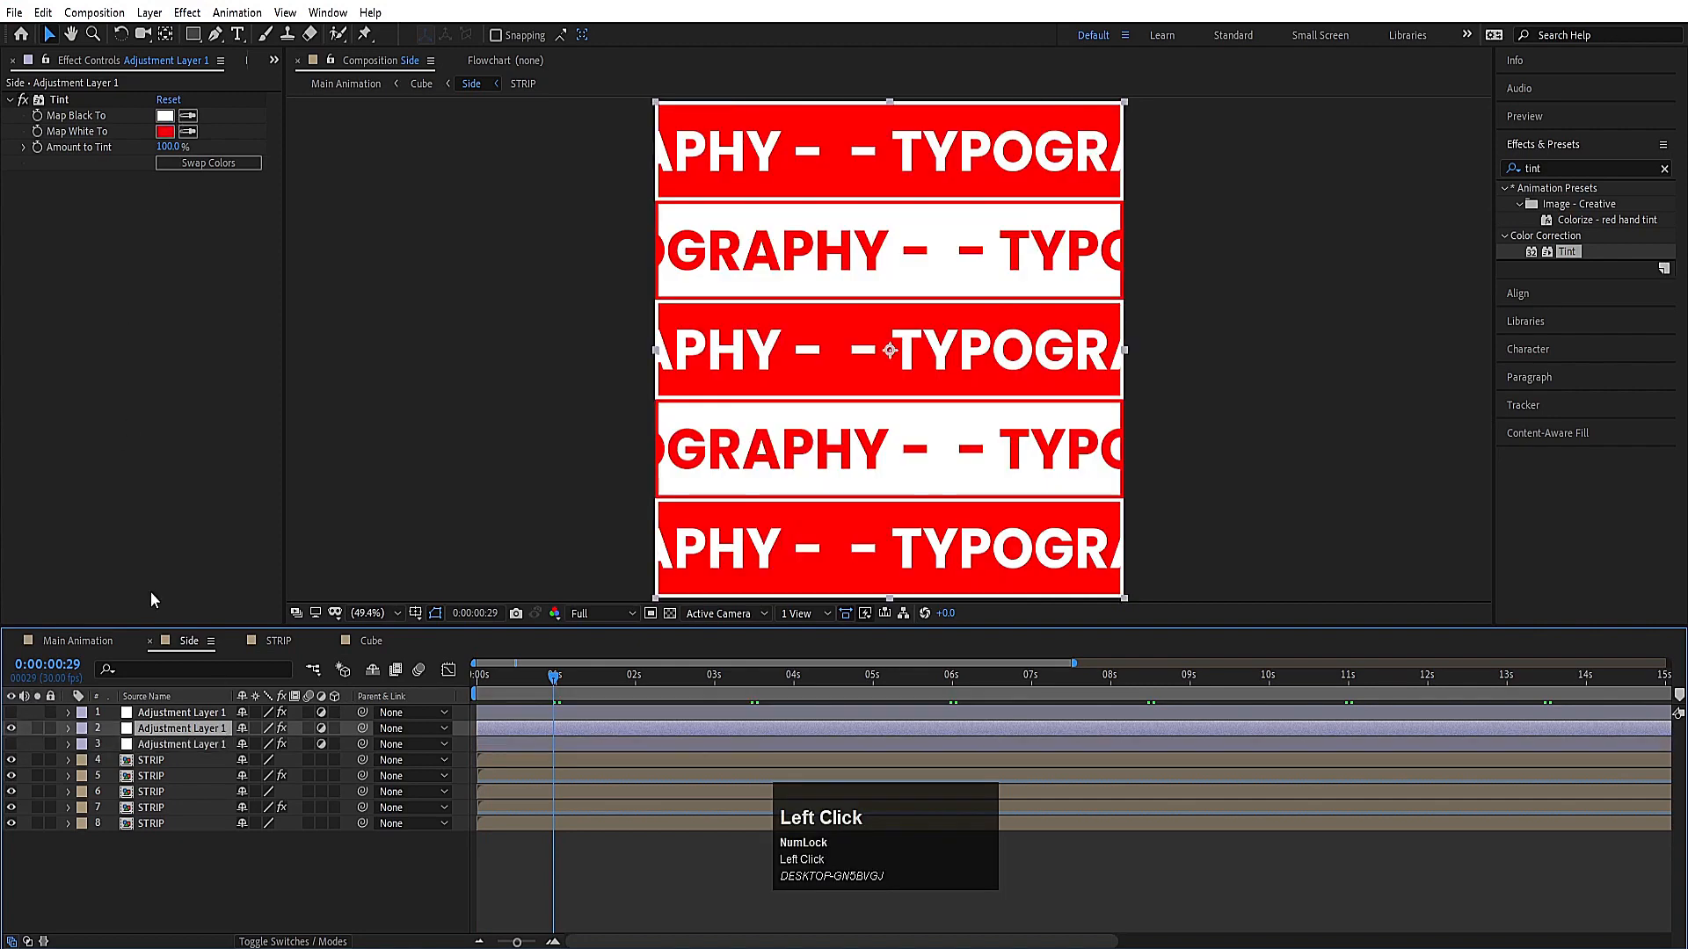
left_click(11, 713)
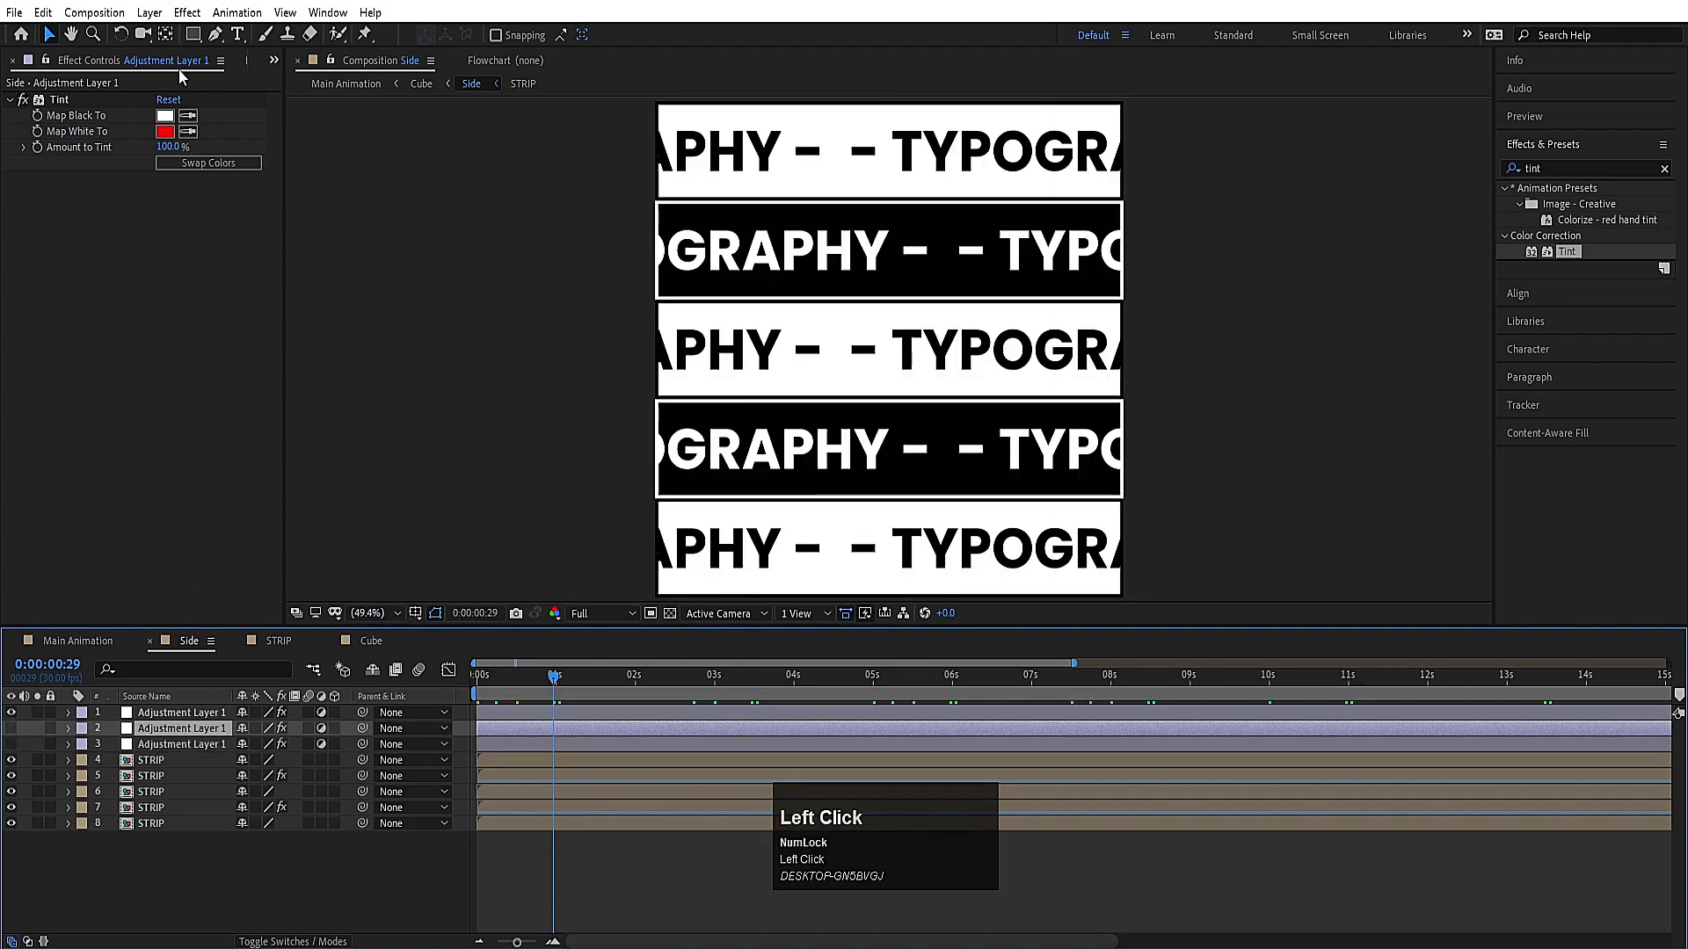
left_click(63, 100)
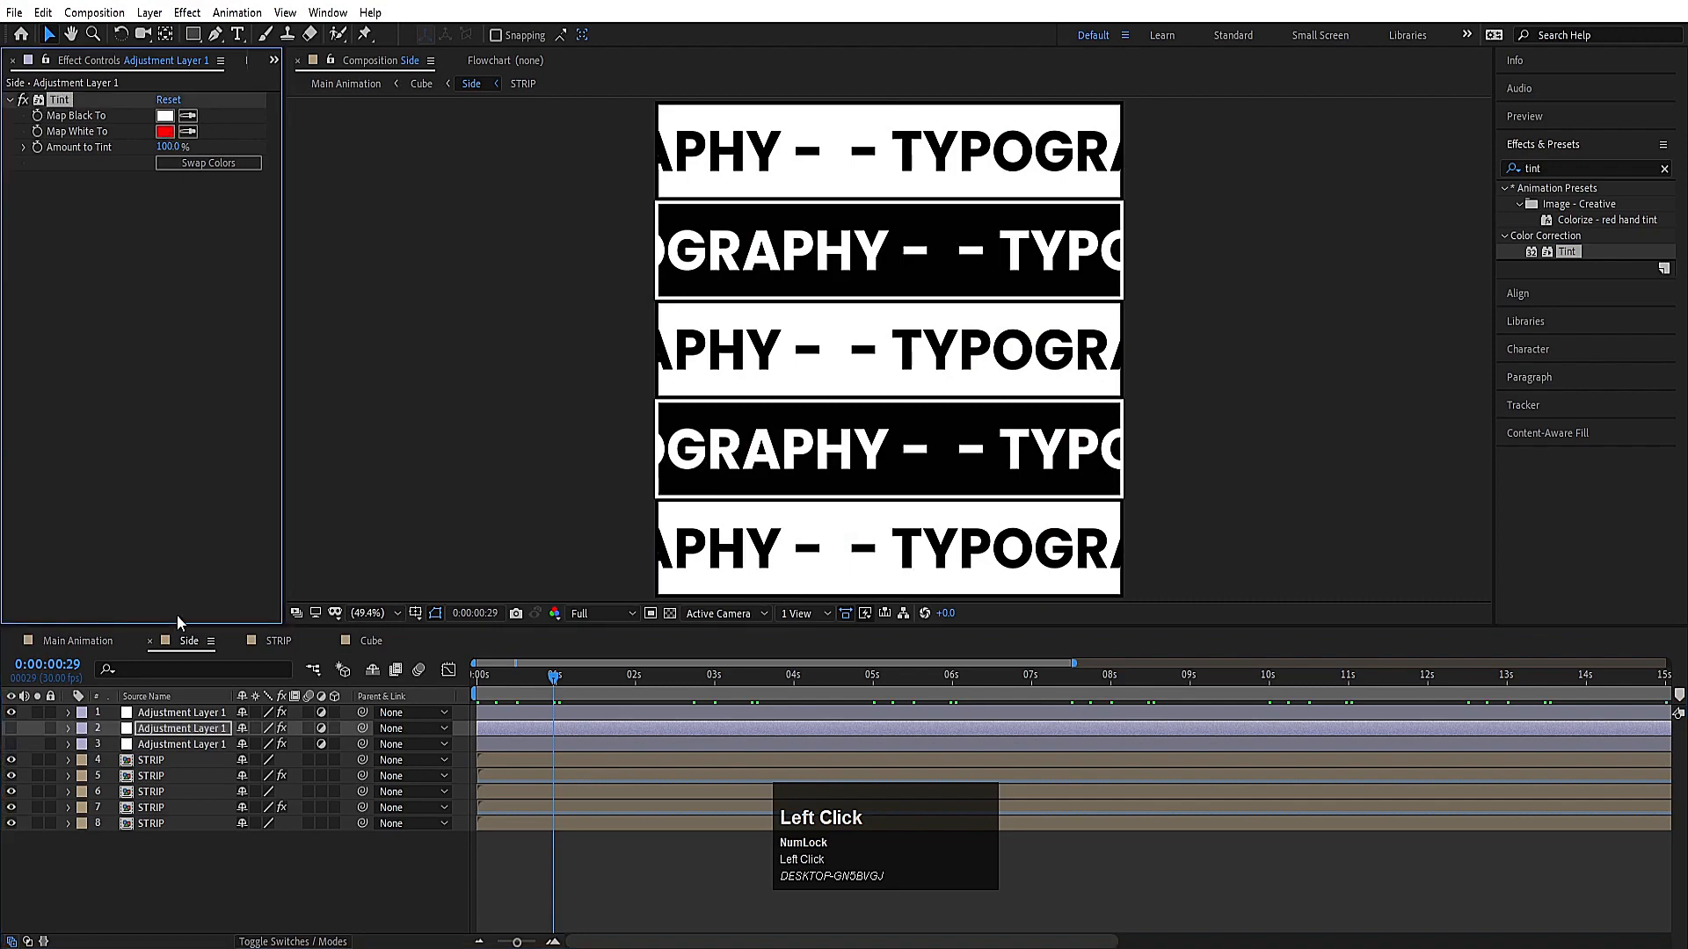
left_click(182, 712)
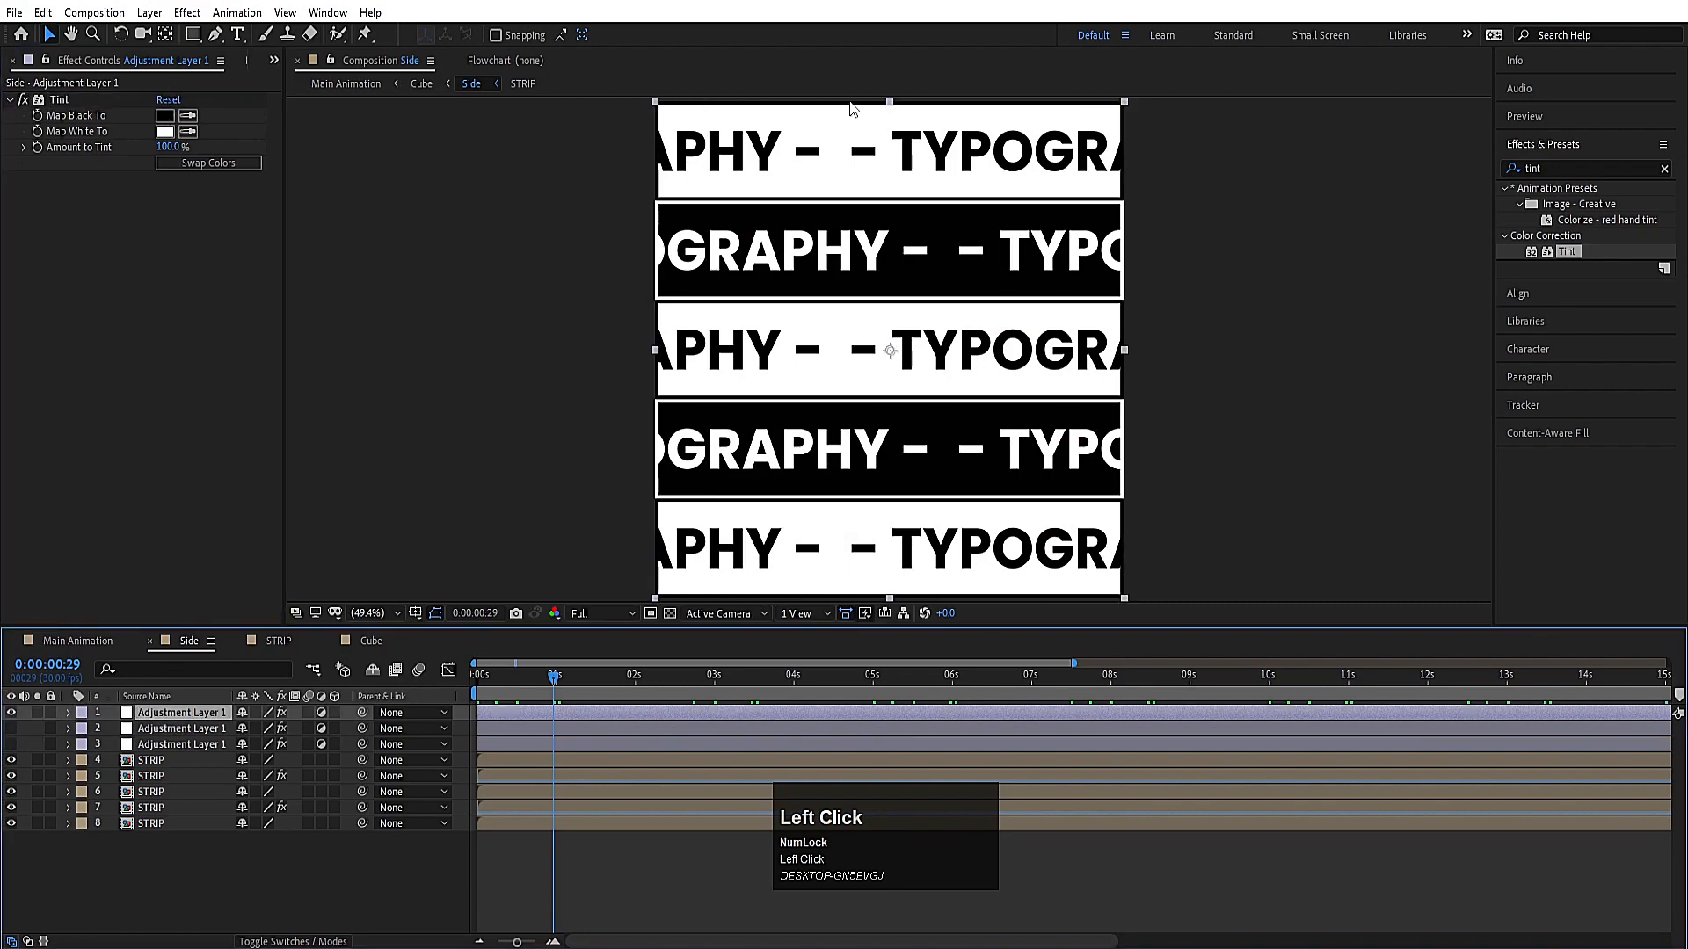
left_click(12, 712)
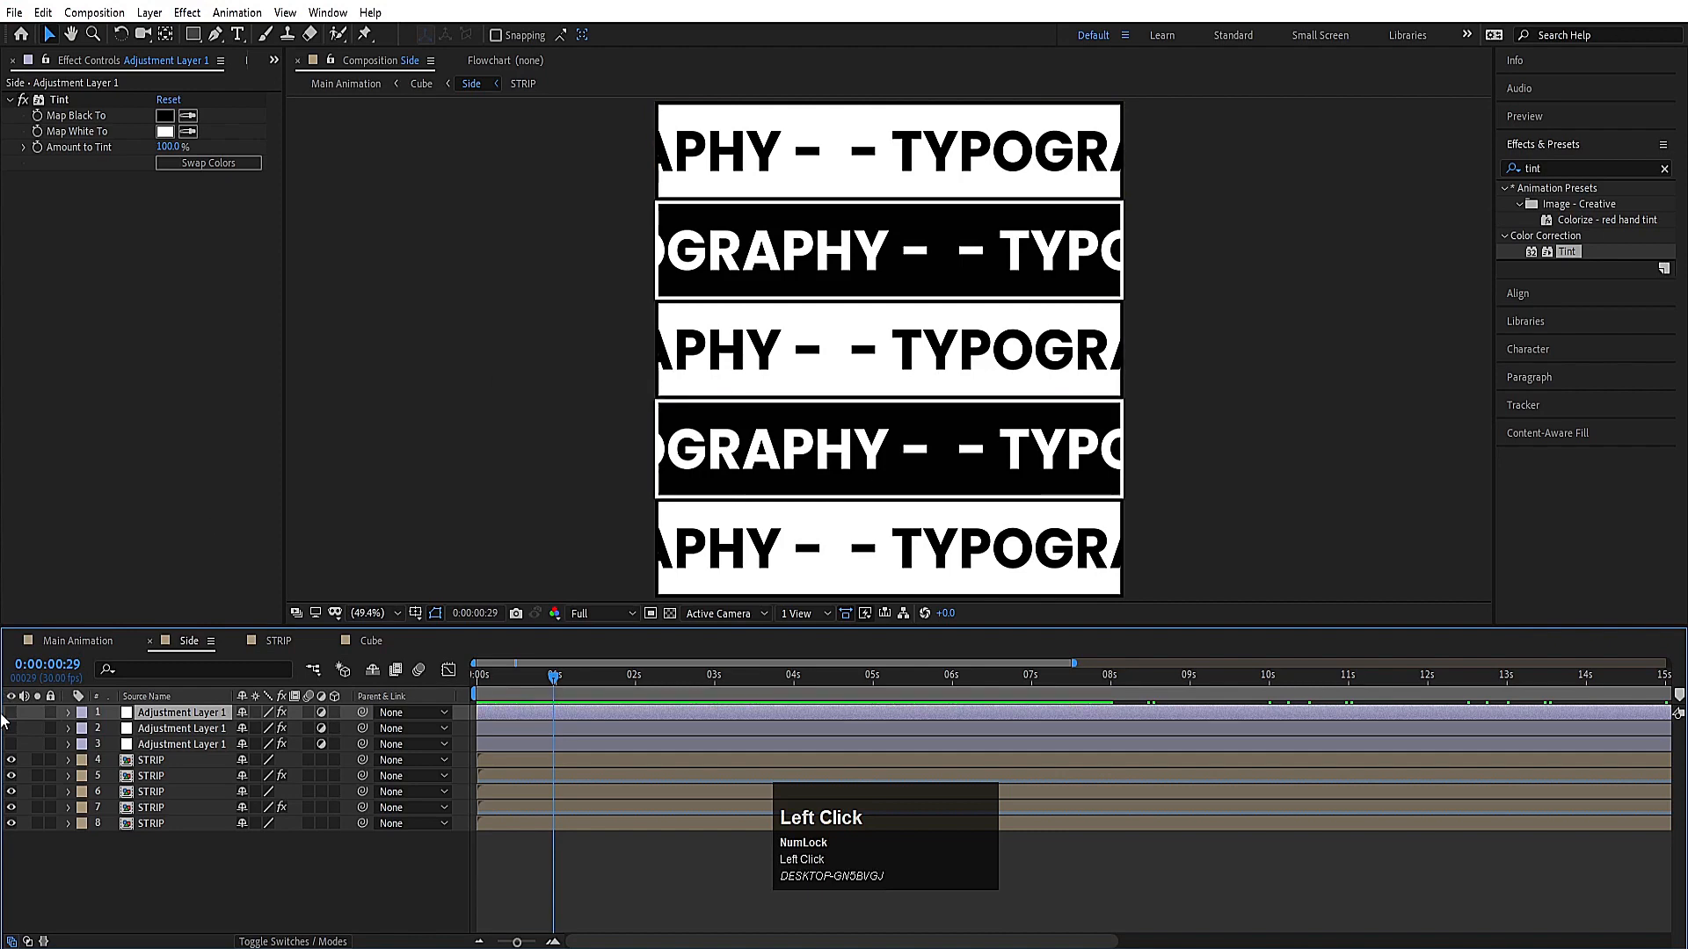
Step: Show the lowest, blue-tinted adjustment layer and rename it blue
left_click(10, 744)
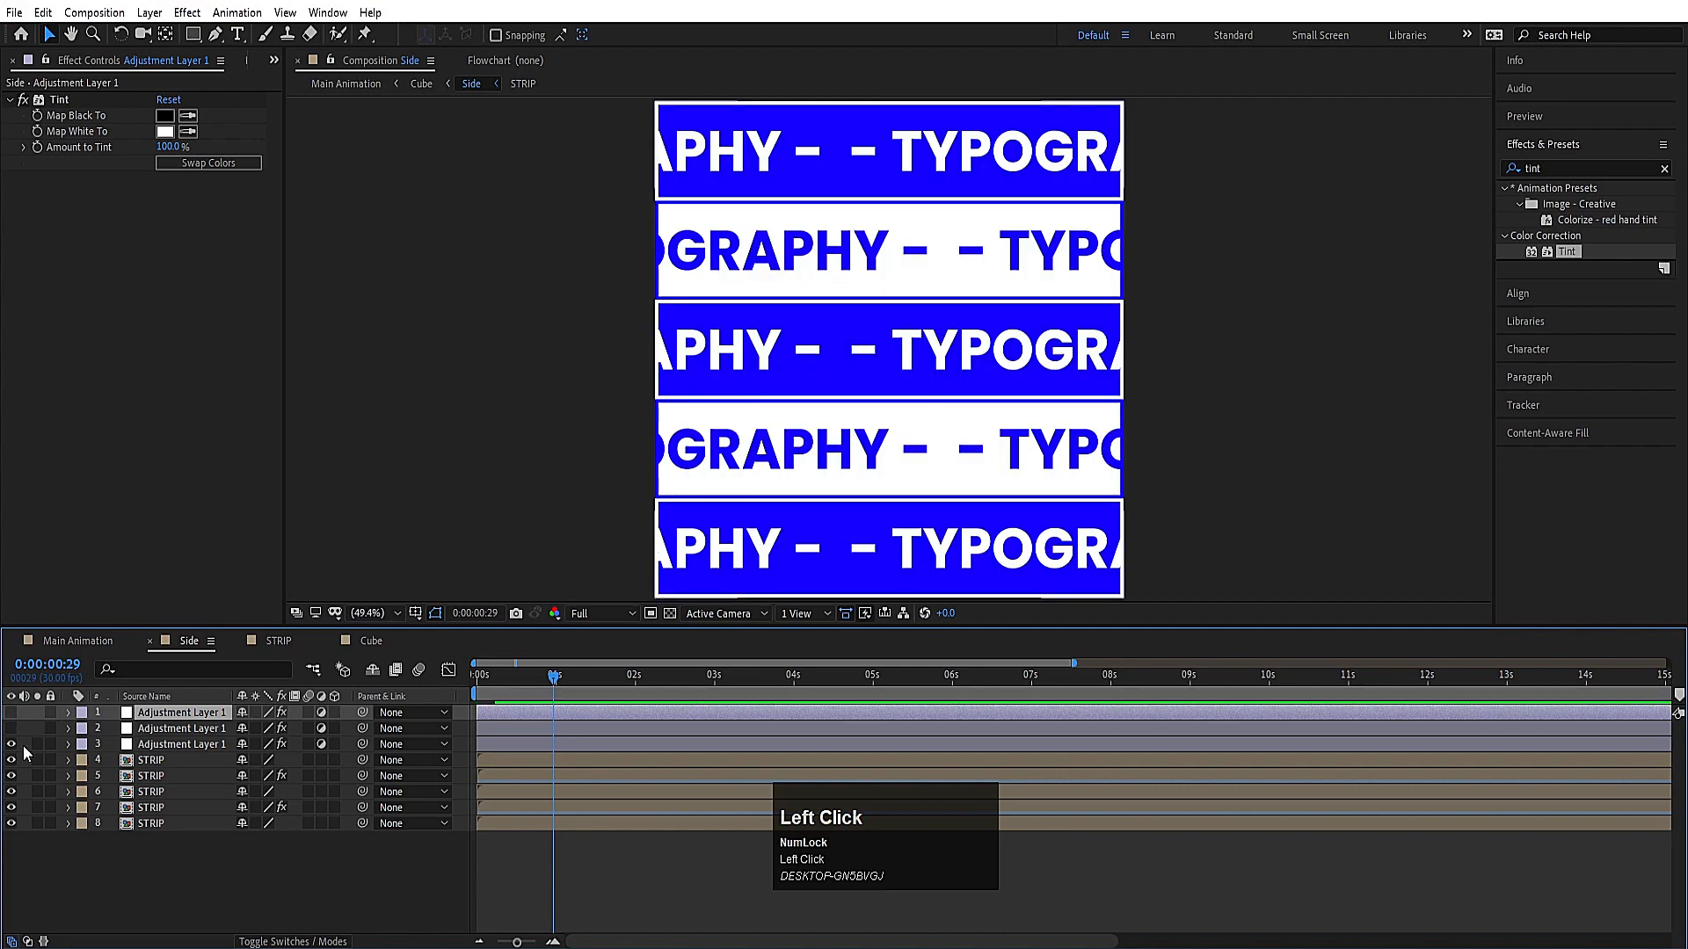
left_click(140, 743)
key("Return")
type("bn")
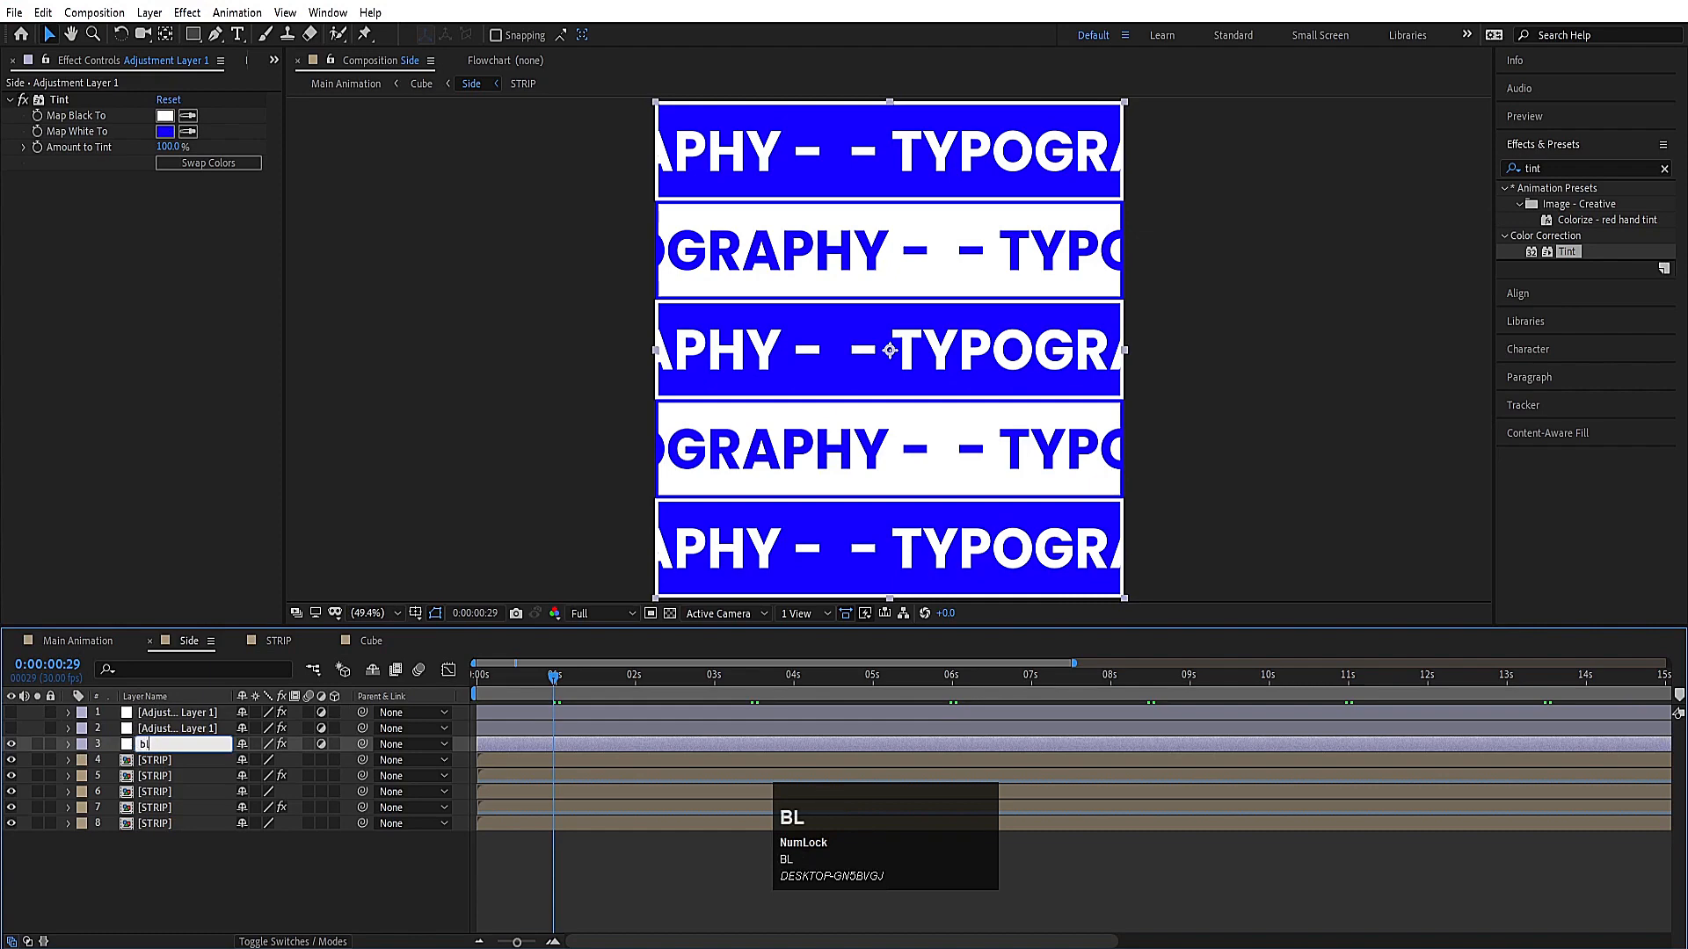
key("Return")
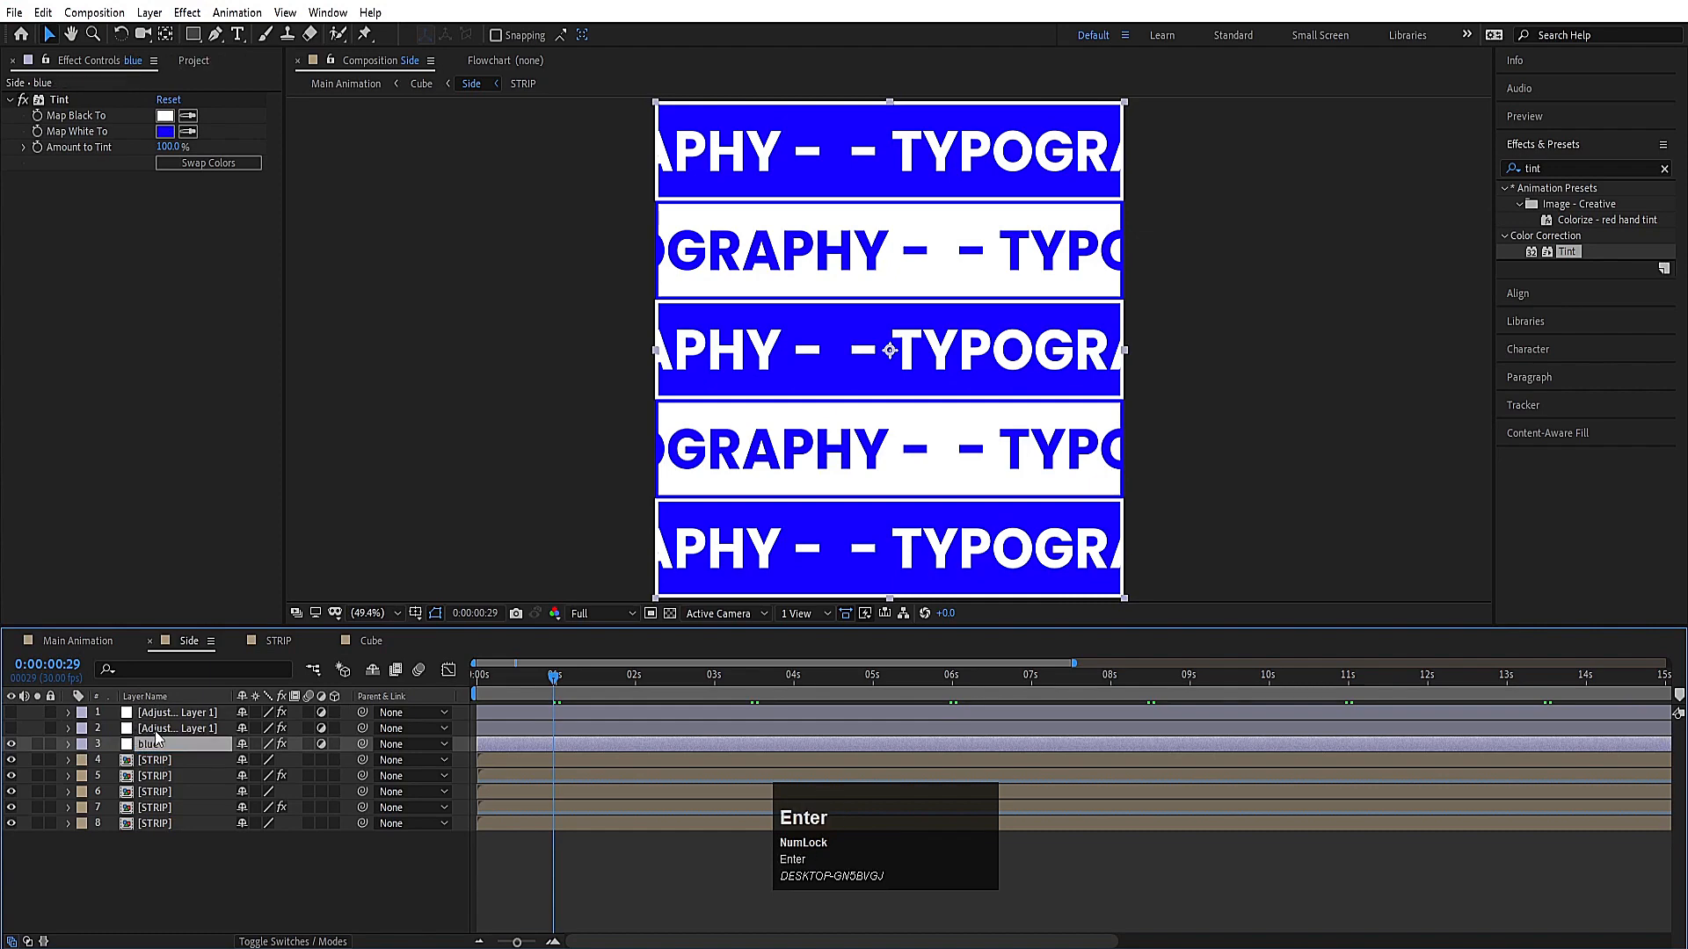
Step: Rename the red-tinted adjustment layer red and the black-and-white adjustment layer black
left_click(154, 728)
key("Return")
type("red")
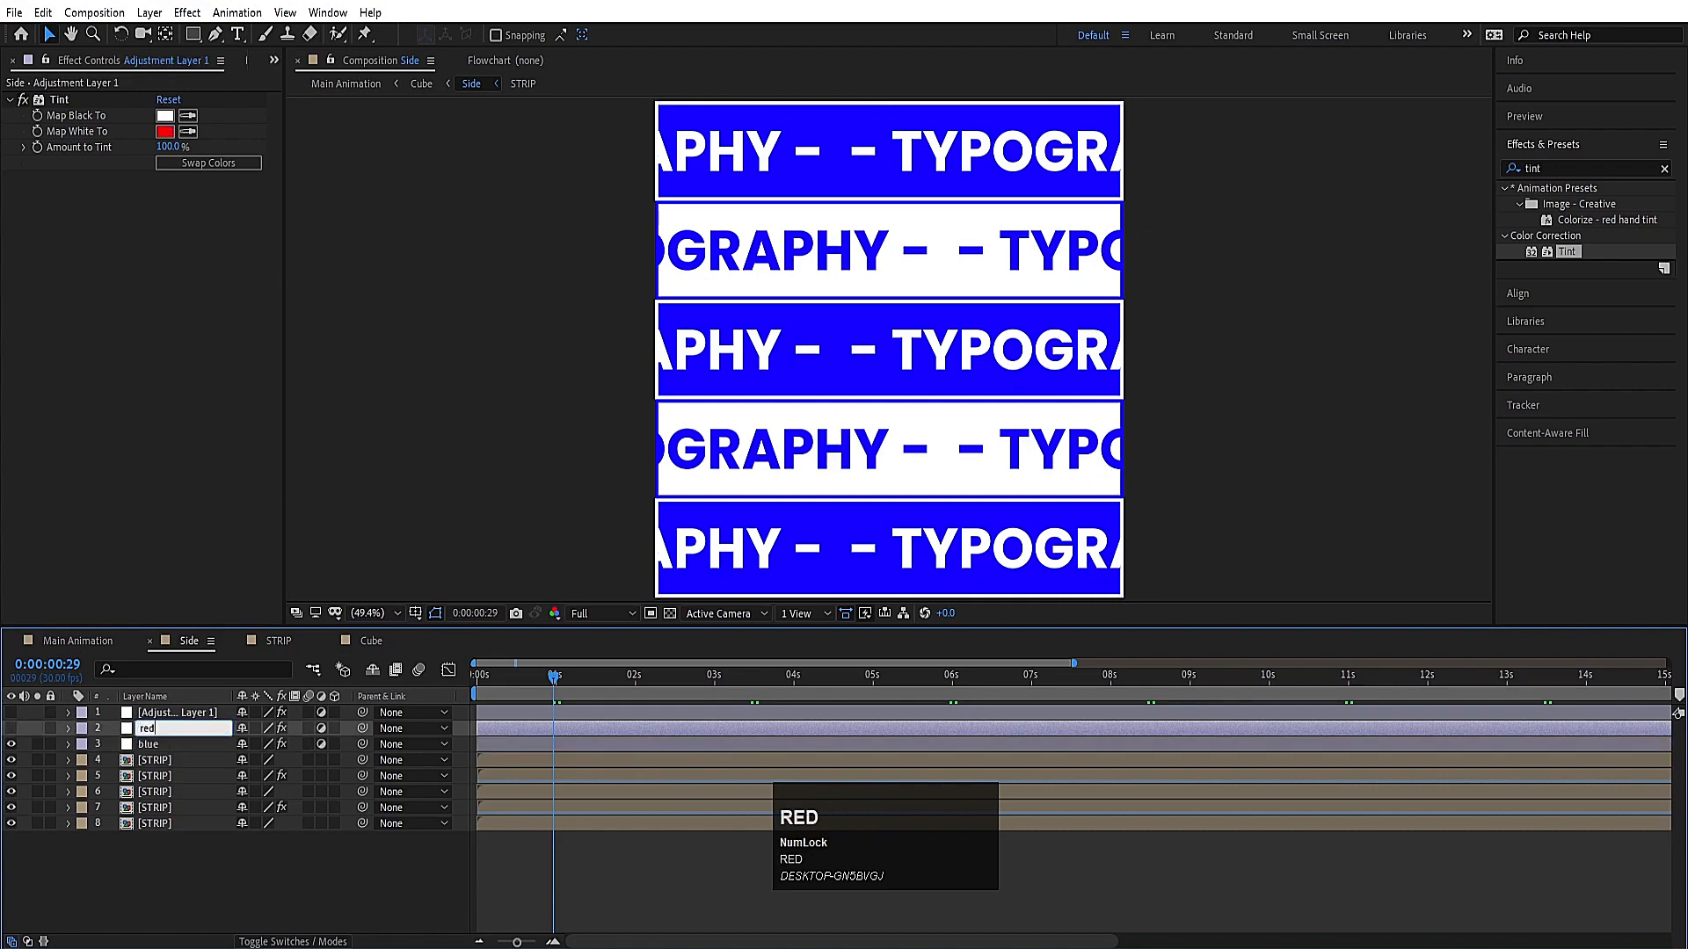
key("Return")
left_click(164, 712)
key("Return")
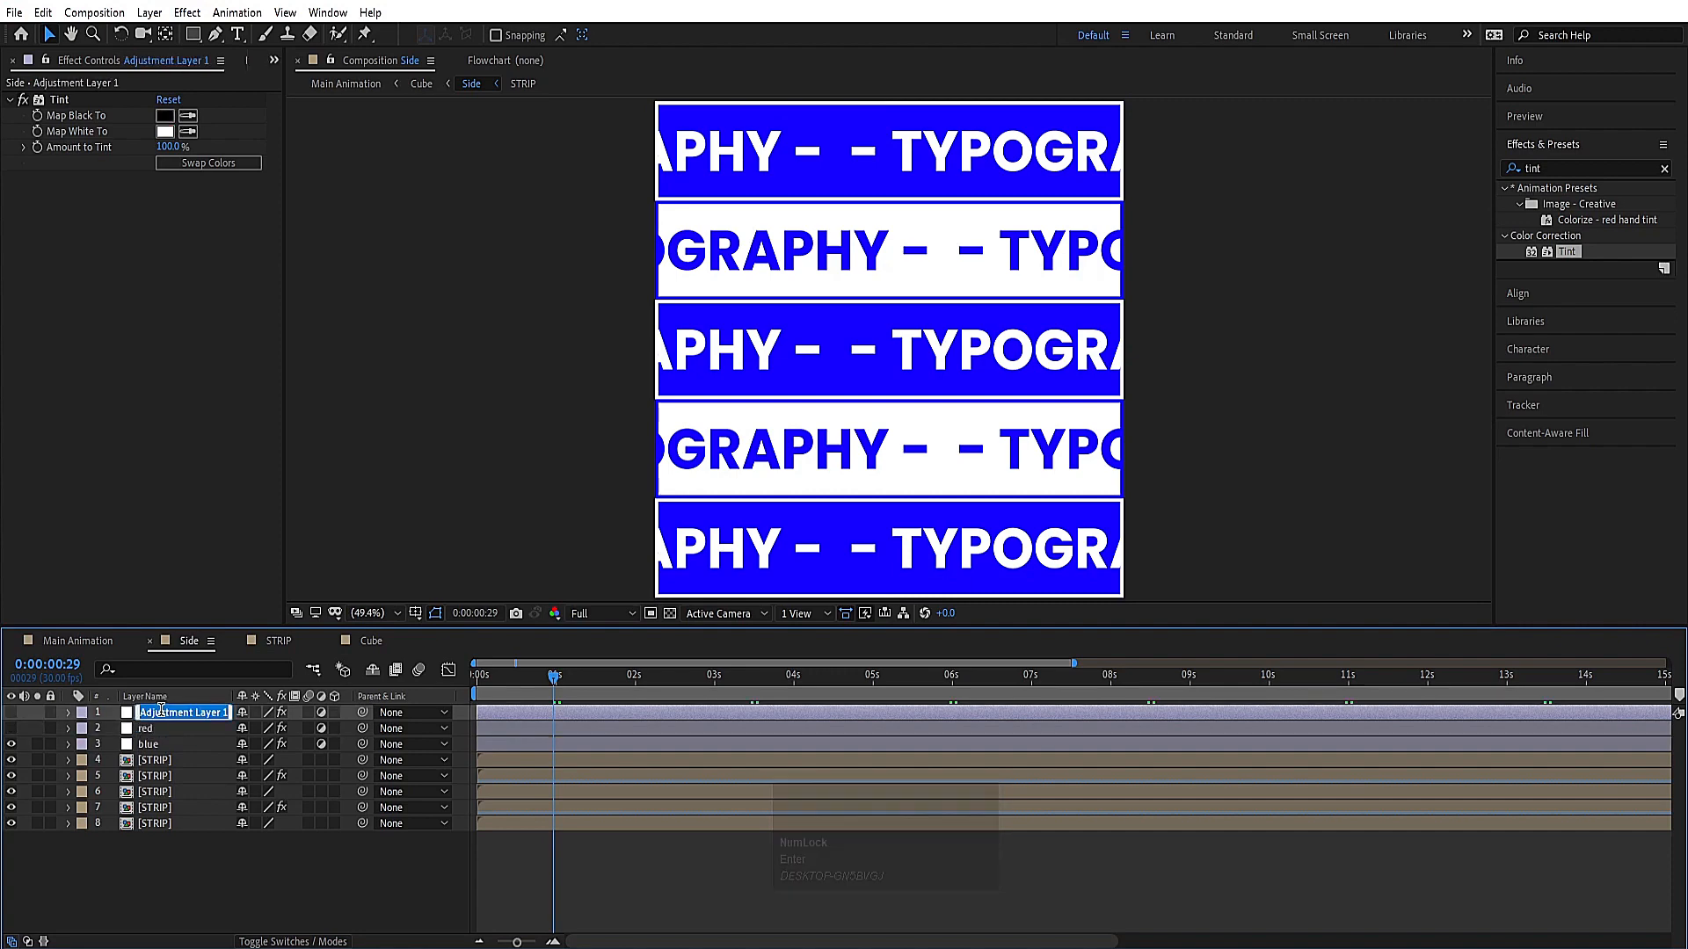
type("wh")
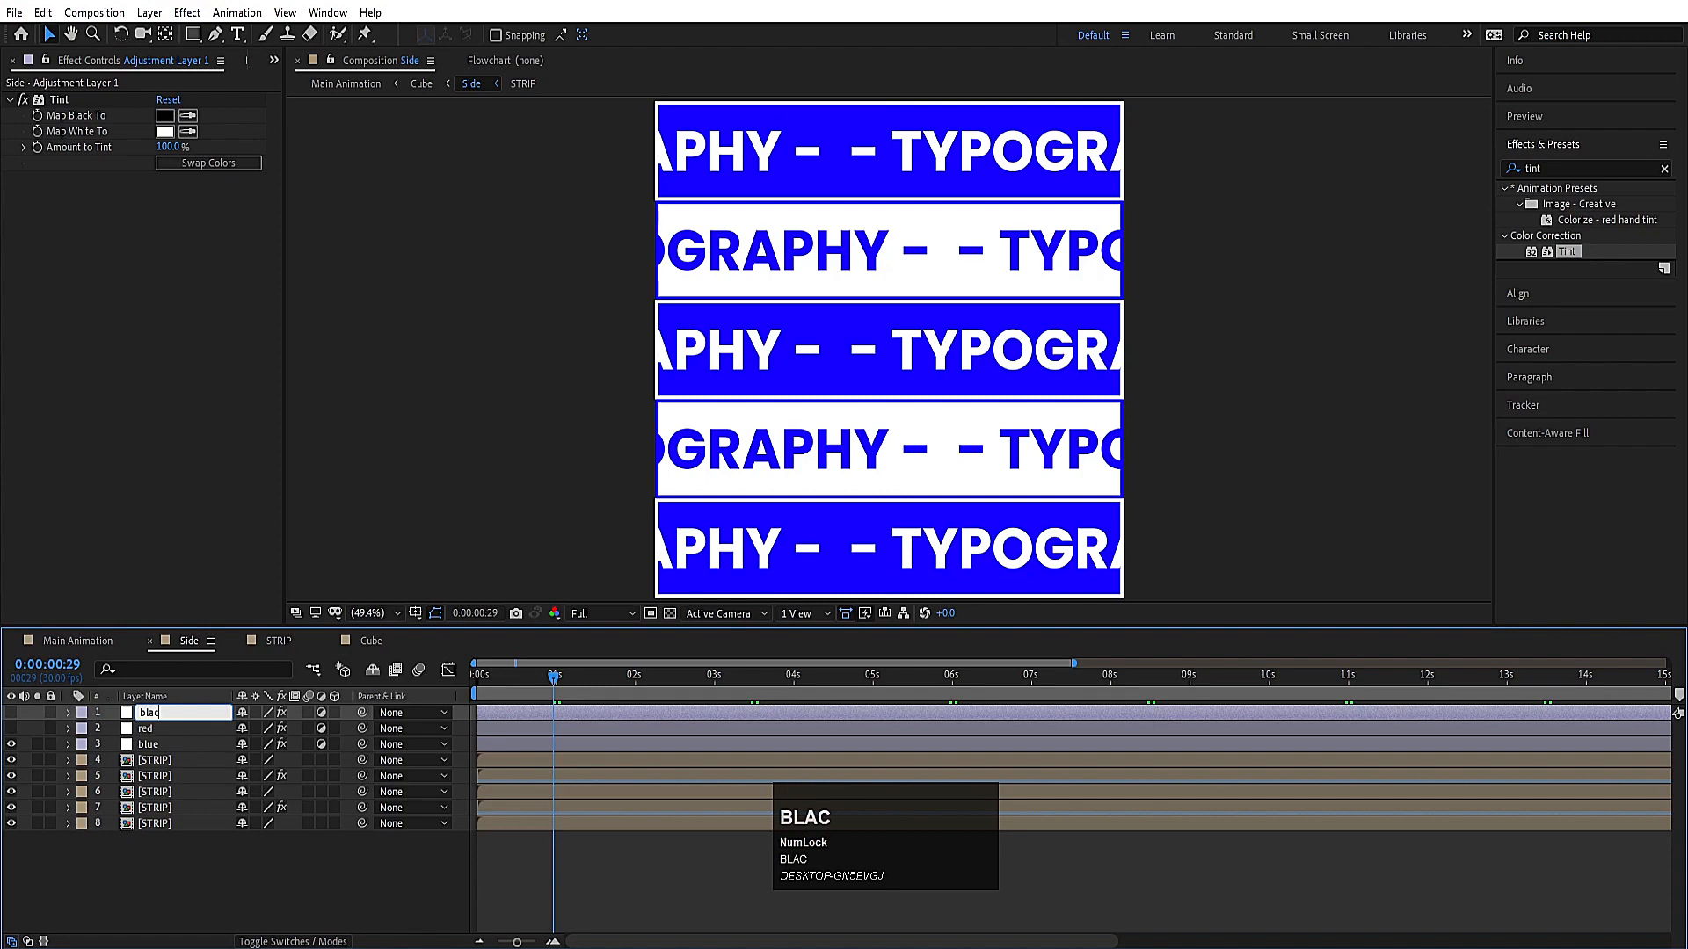
type("black")
key("Return")
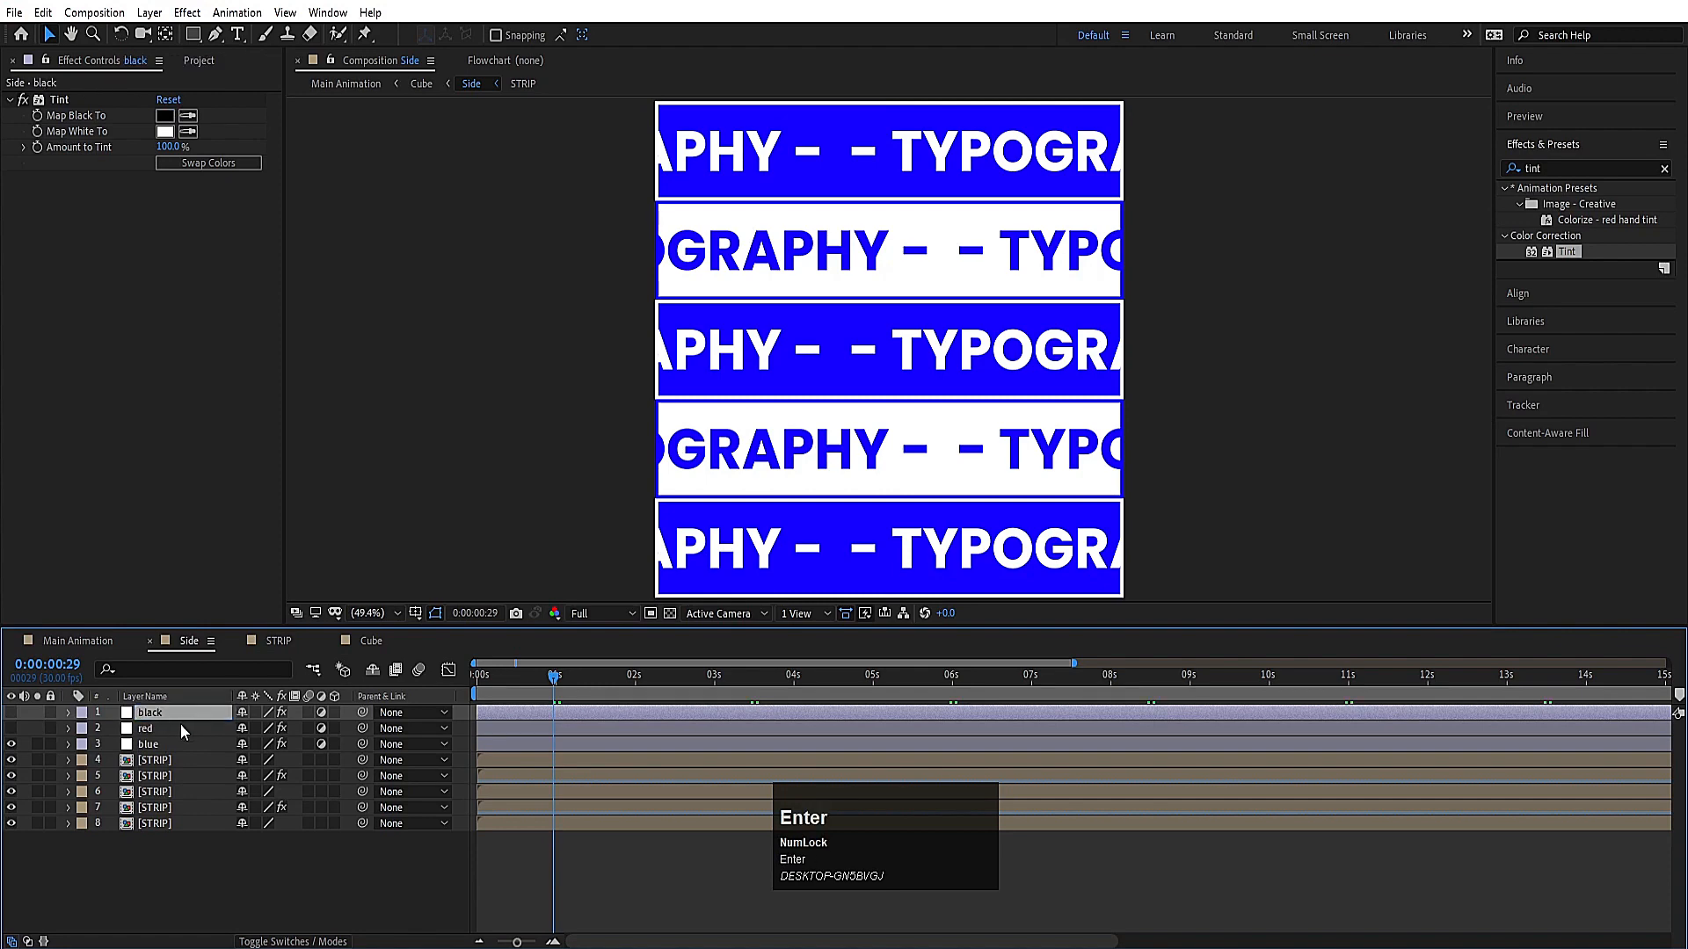
Step: Make the blue layer start at 0:00:00:29 and set a Position keyframe for it there
left_click(161, 744)
key("bracketleft")
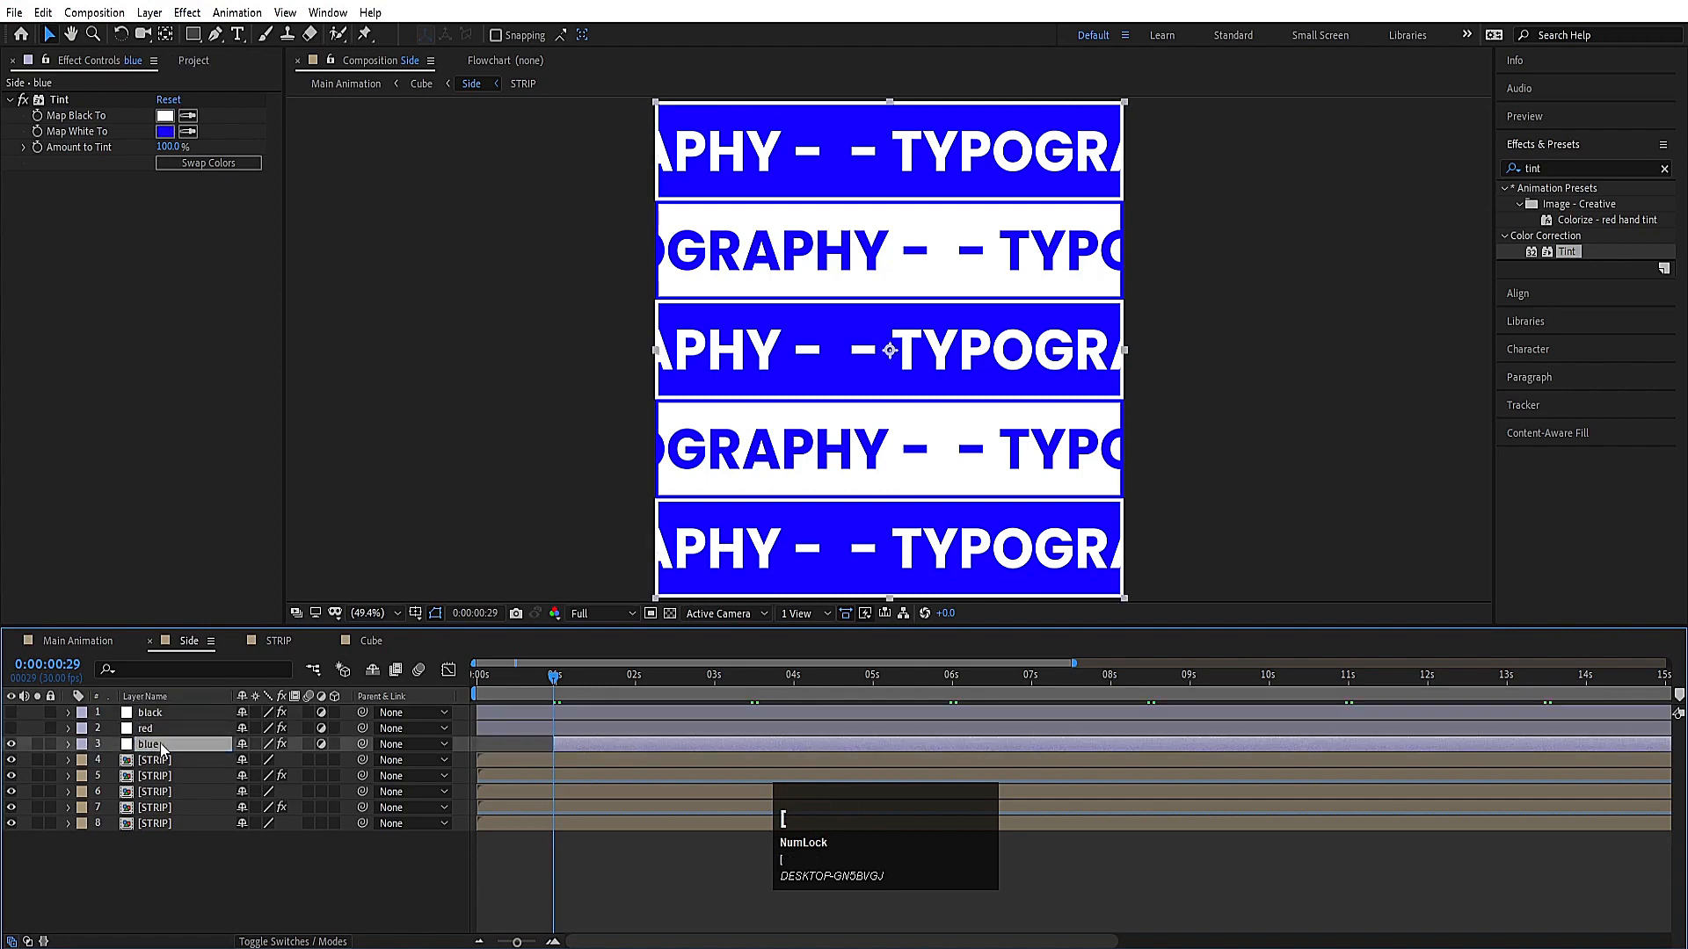
key("p")
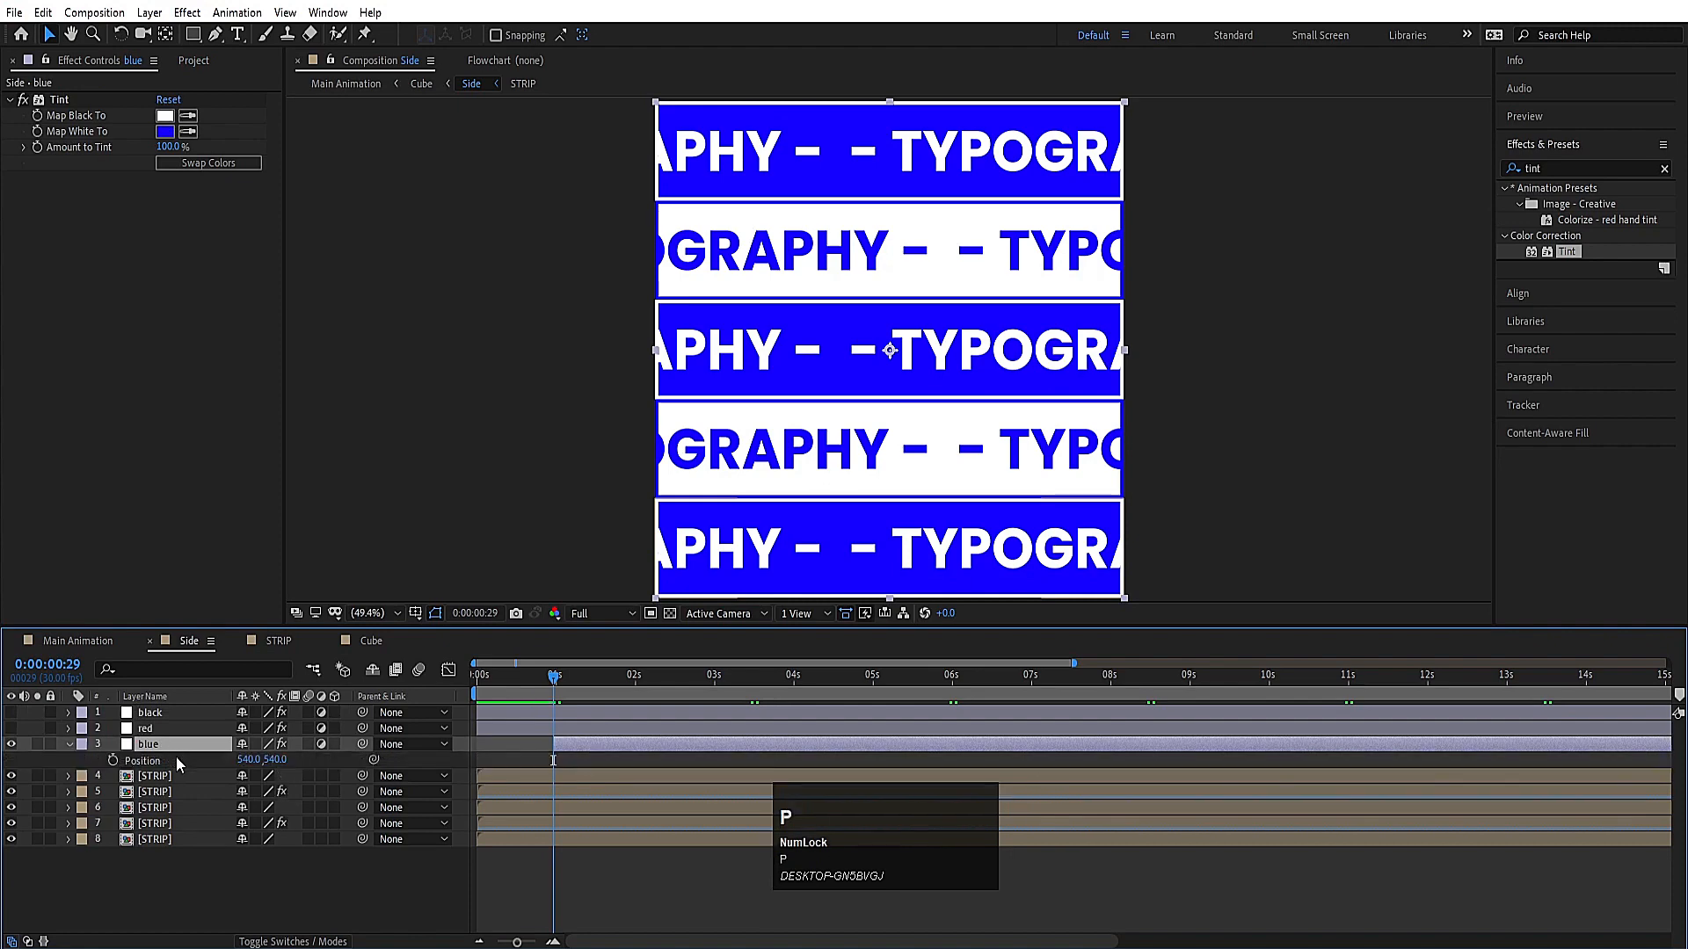
left_click(111, 759)
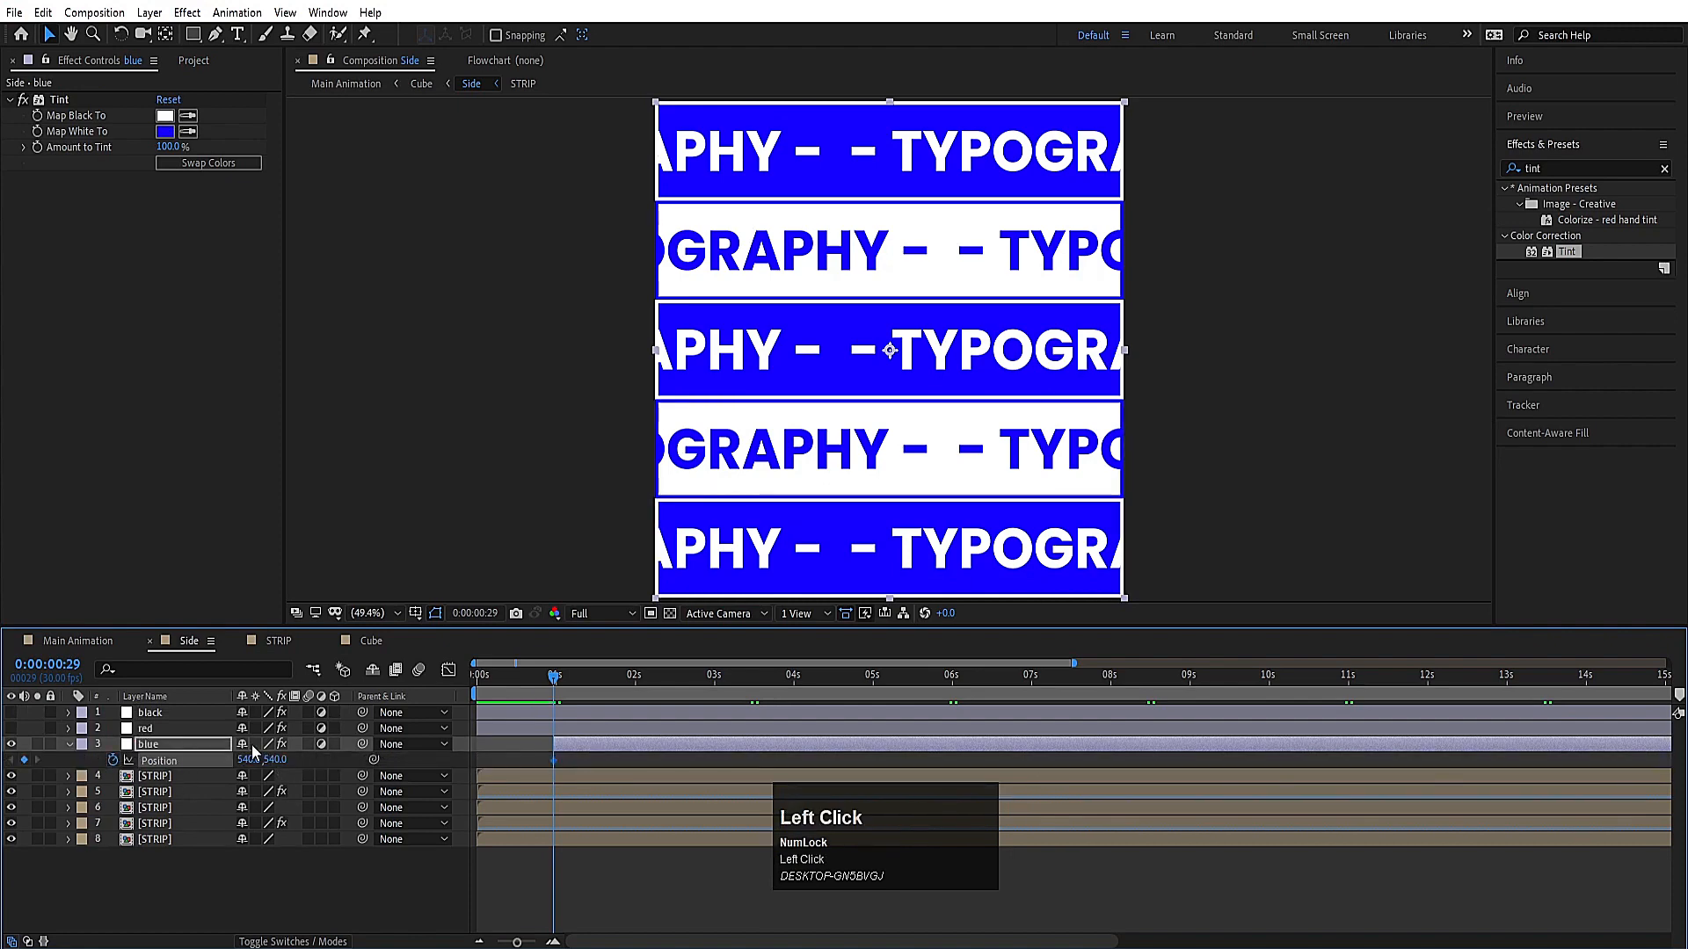
Step: Add a blue-layer Position keyframe at 0:00:02:00, set the 0:00:00:29 one to -540, 540, and preview the wipe
left_click(635, 677)
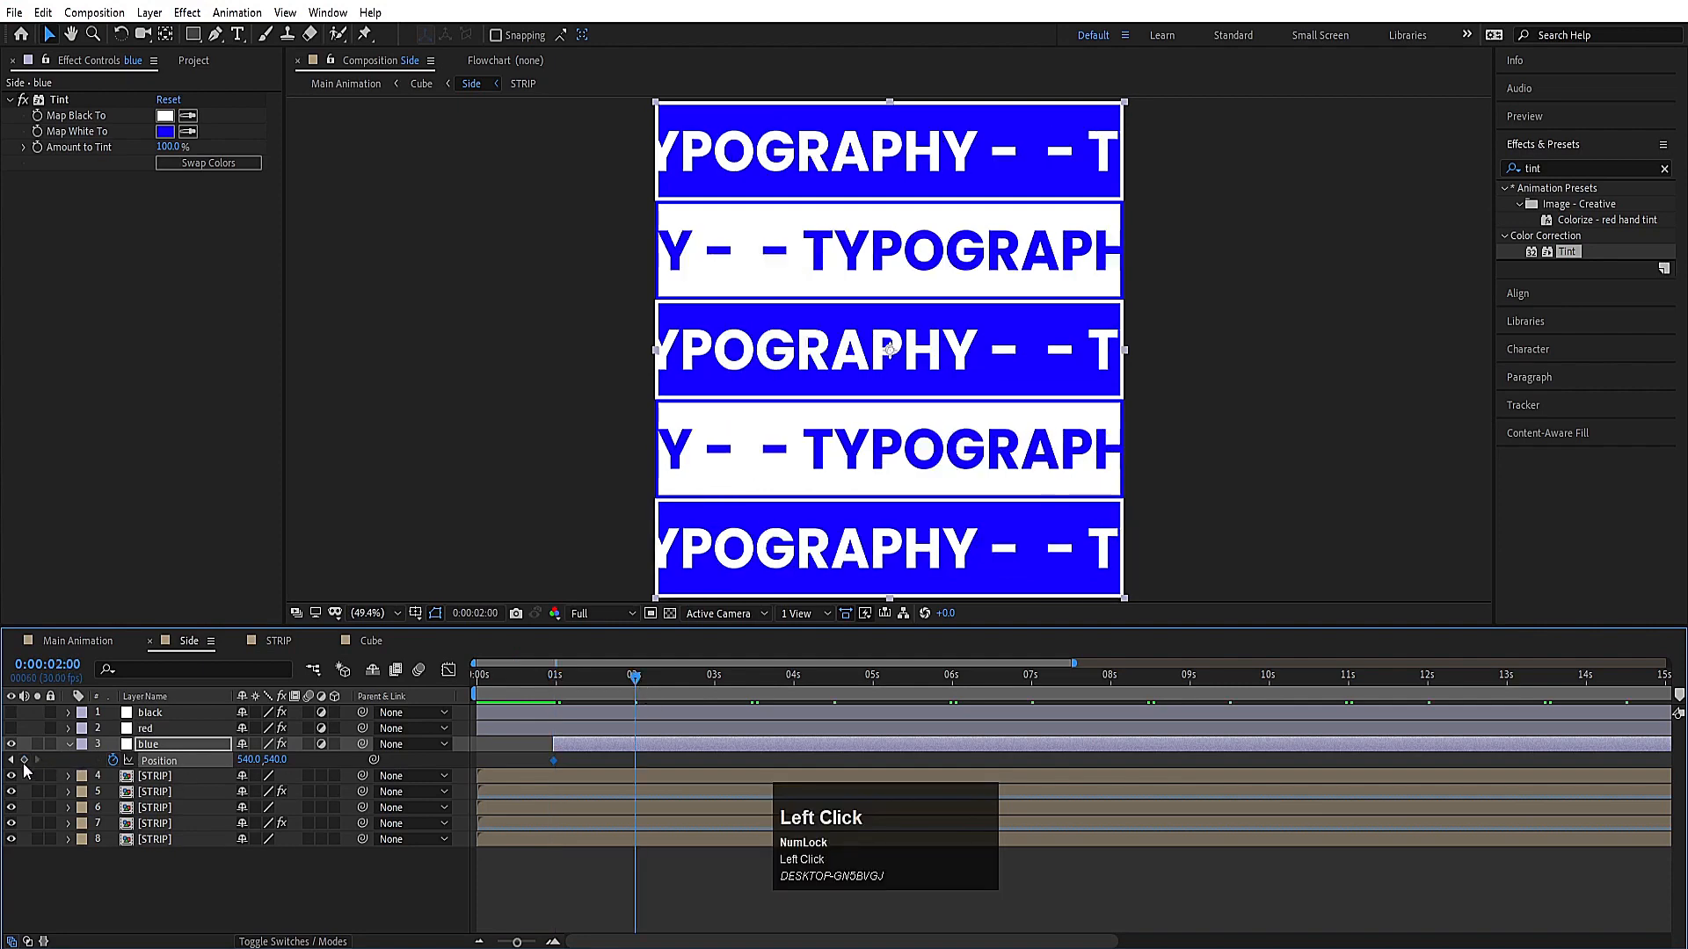
key("j")
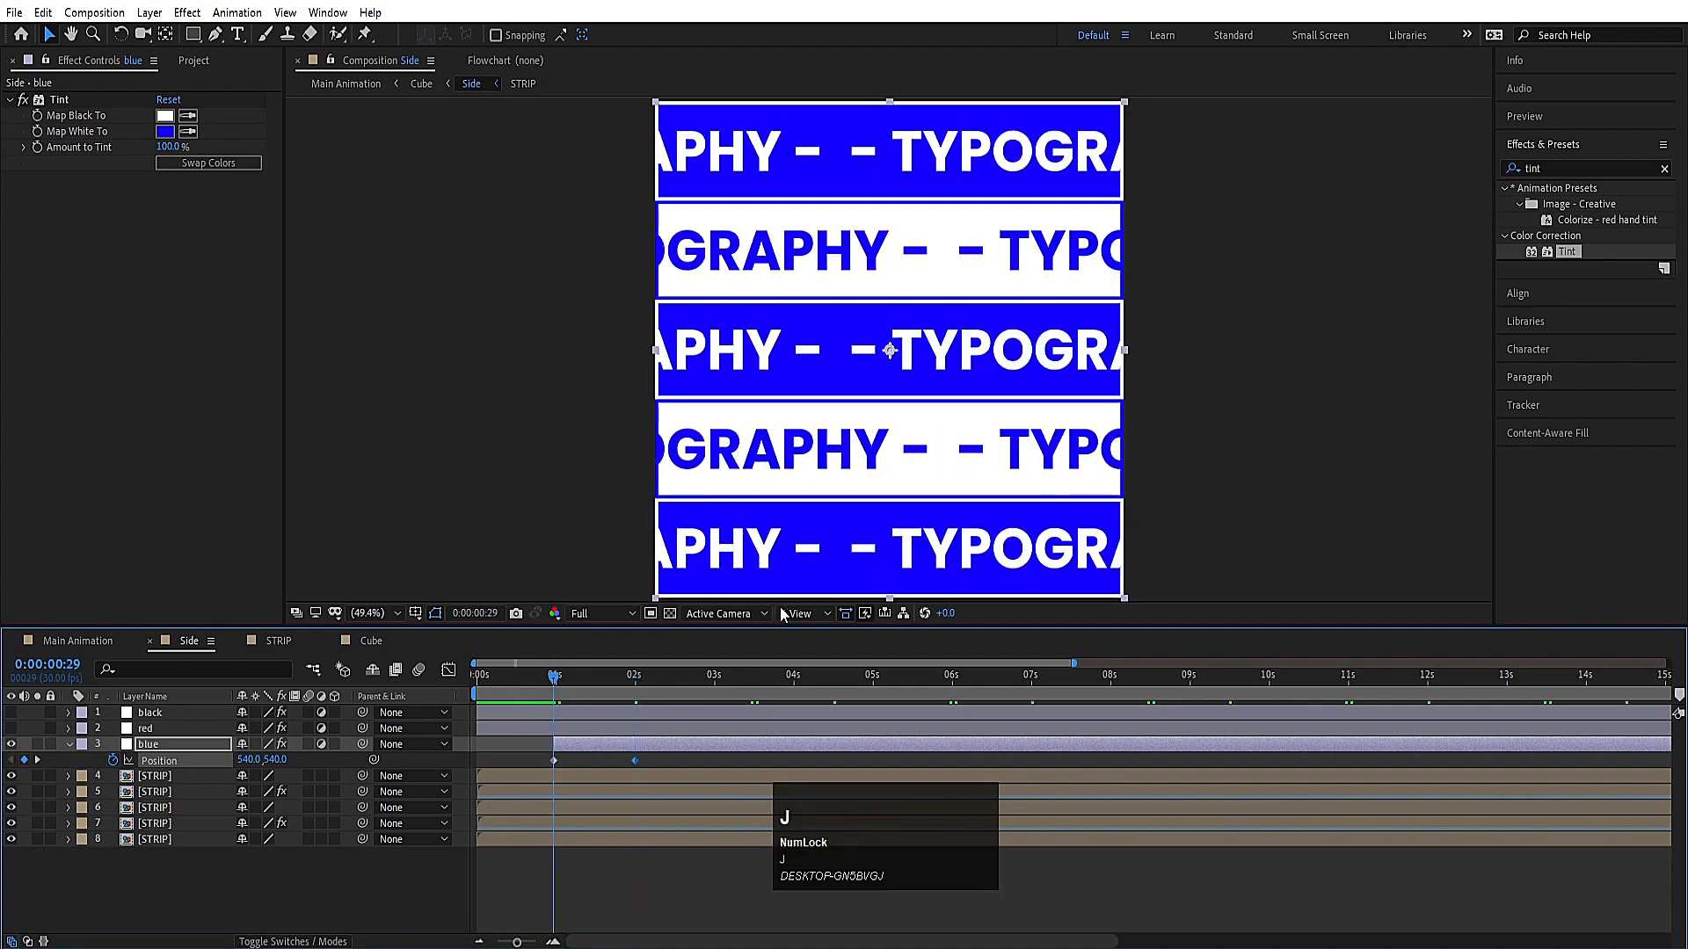
left_click_drag(1045, 353, 631, 352)
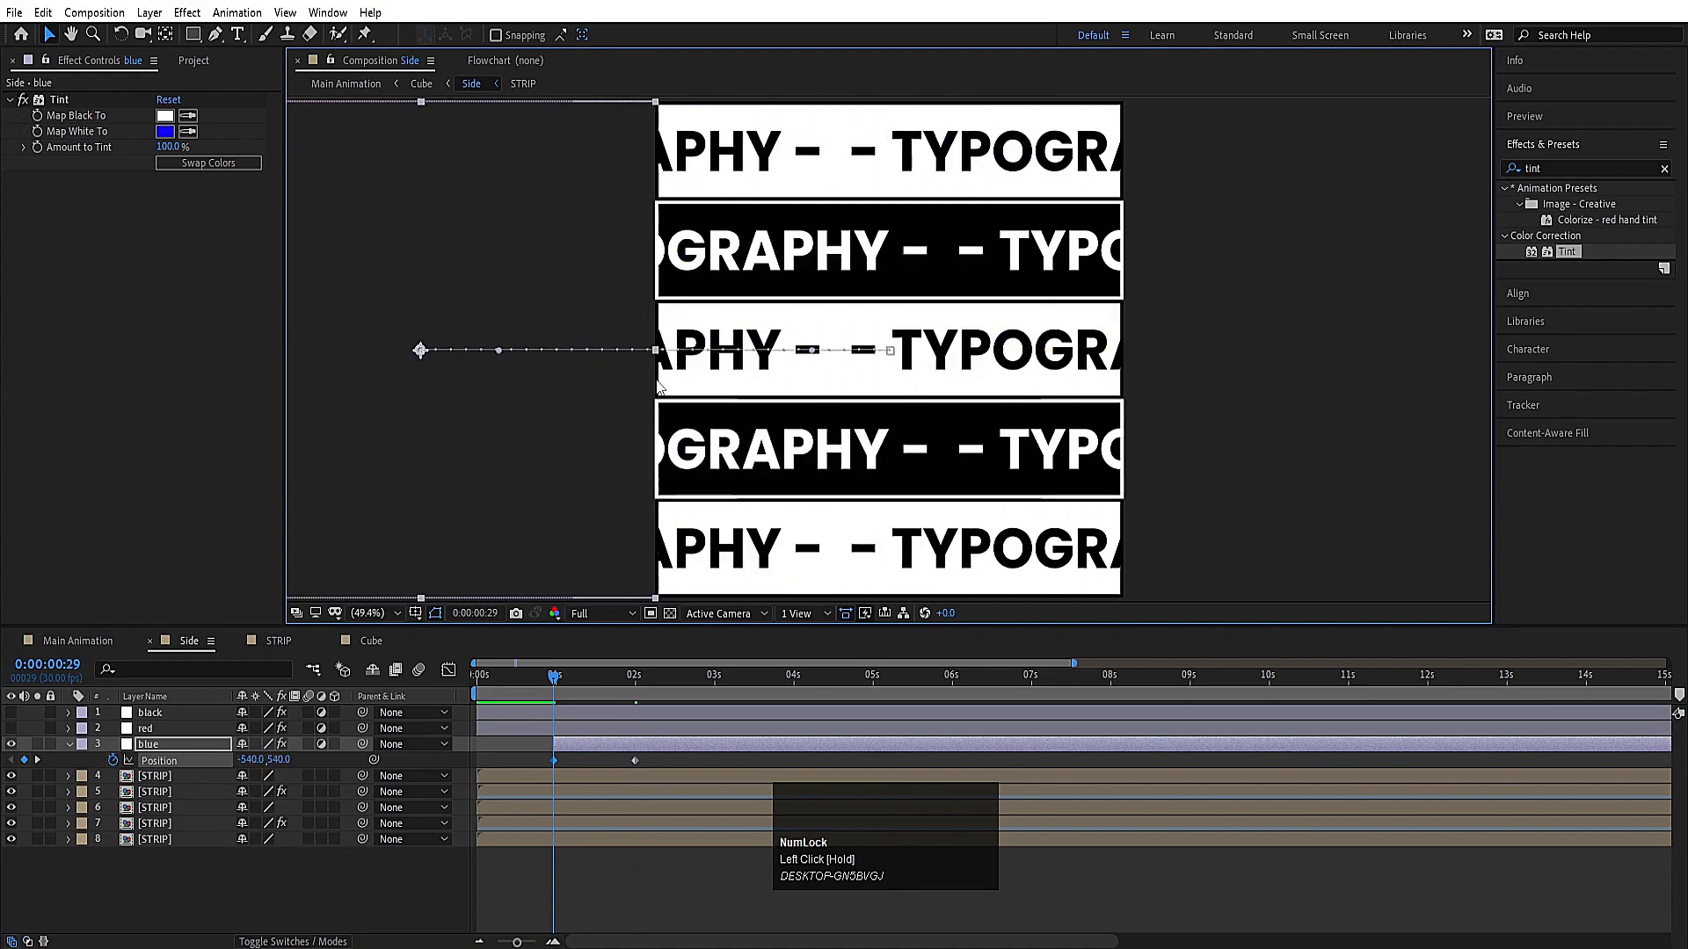
key("space")
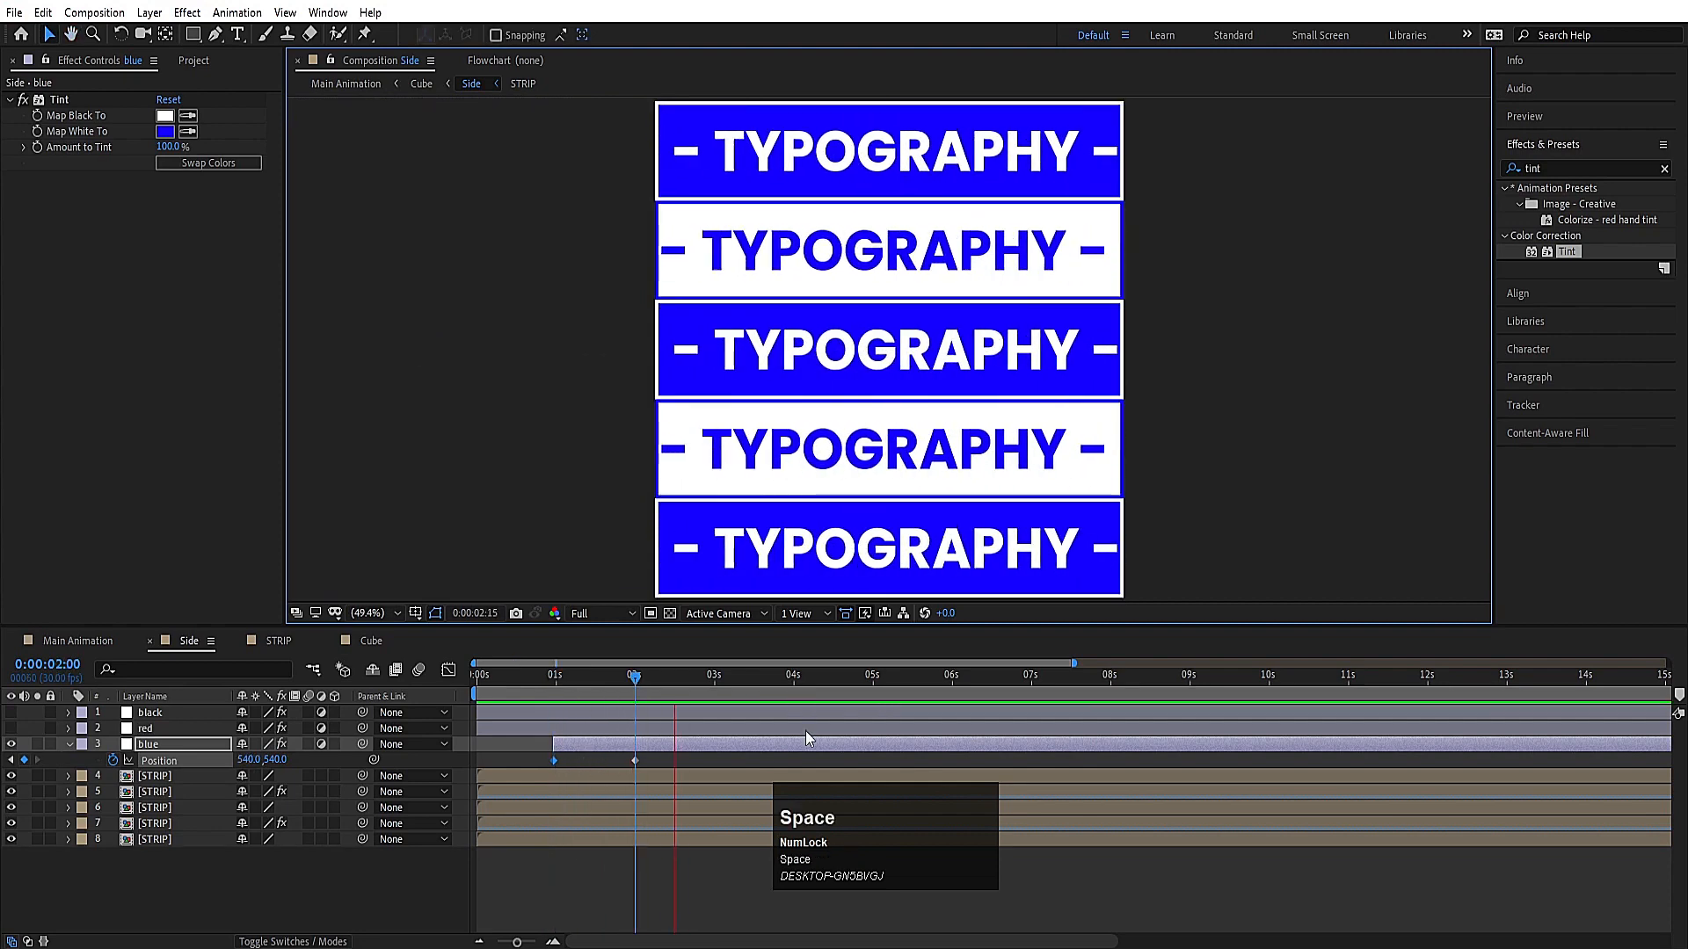
Step: Make the red layer start at 0:00:02:14 and reveal its Position property
left_click(696, 674)
left_click_drag(698, 674, 675, 709)
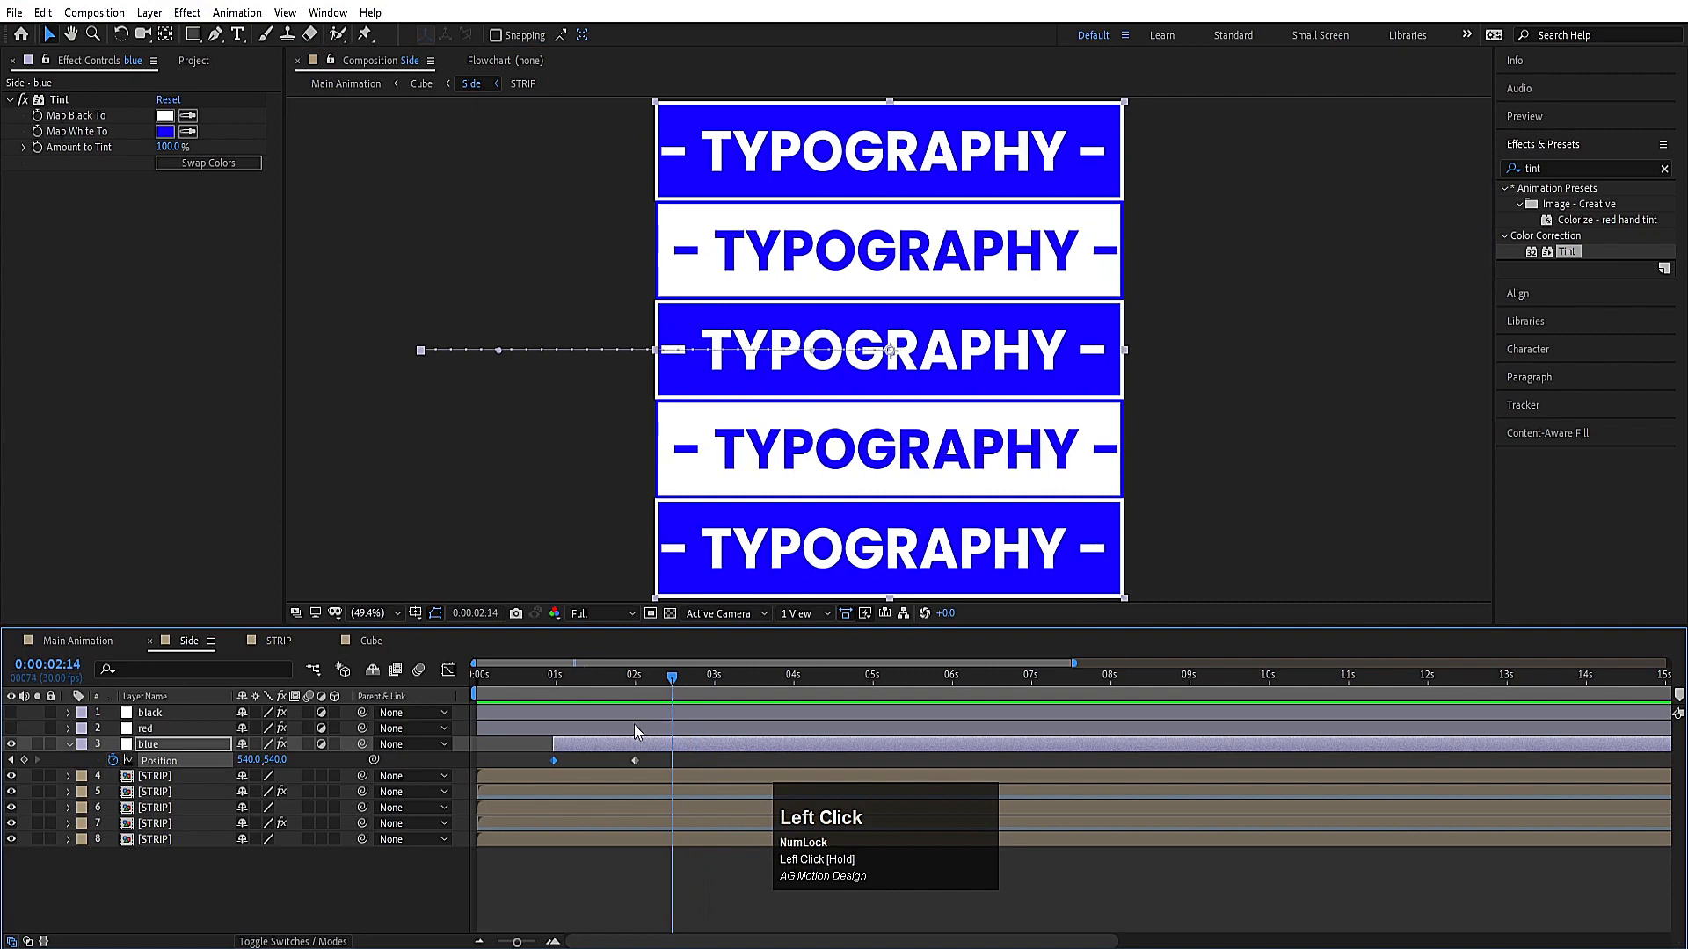
left_click(634, 722)
key("bracketleft")
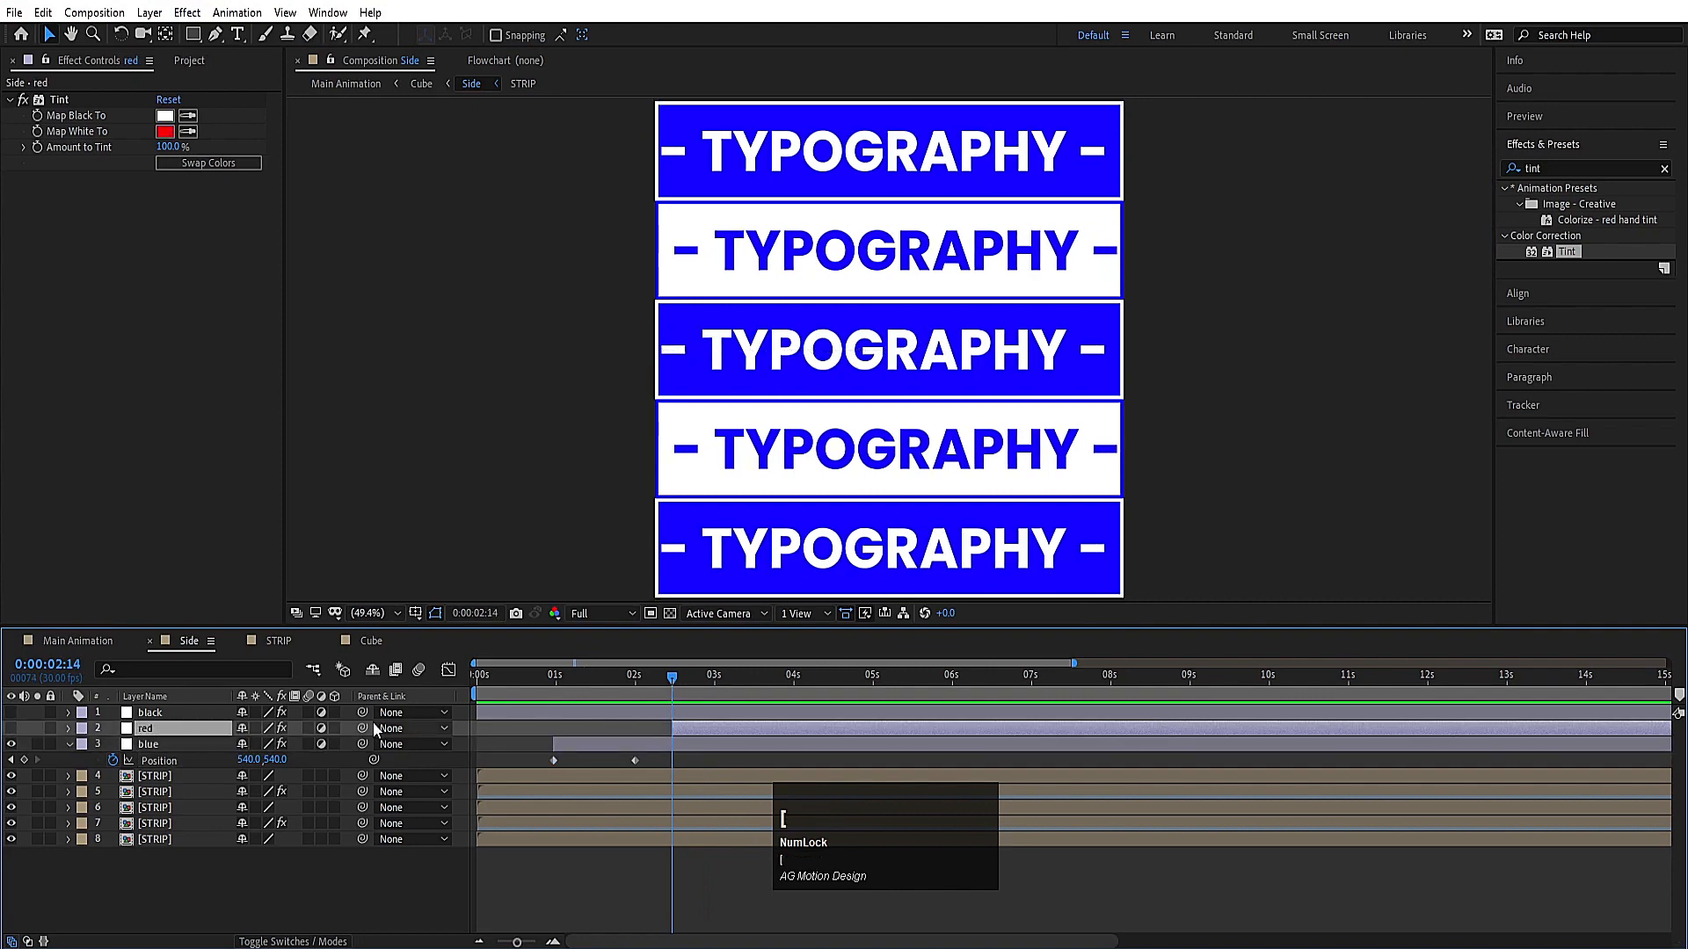
key("p")
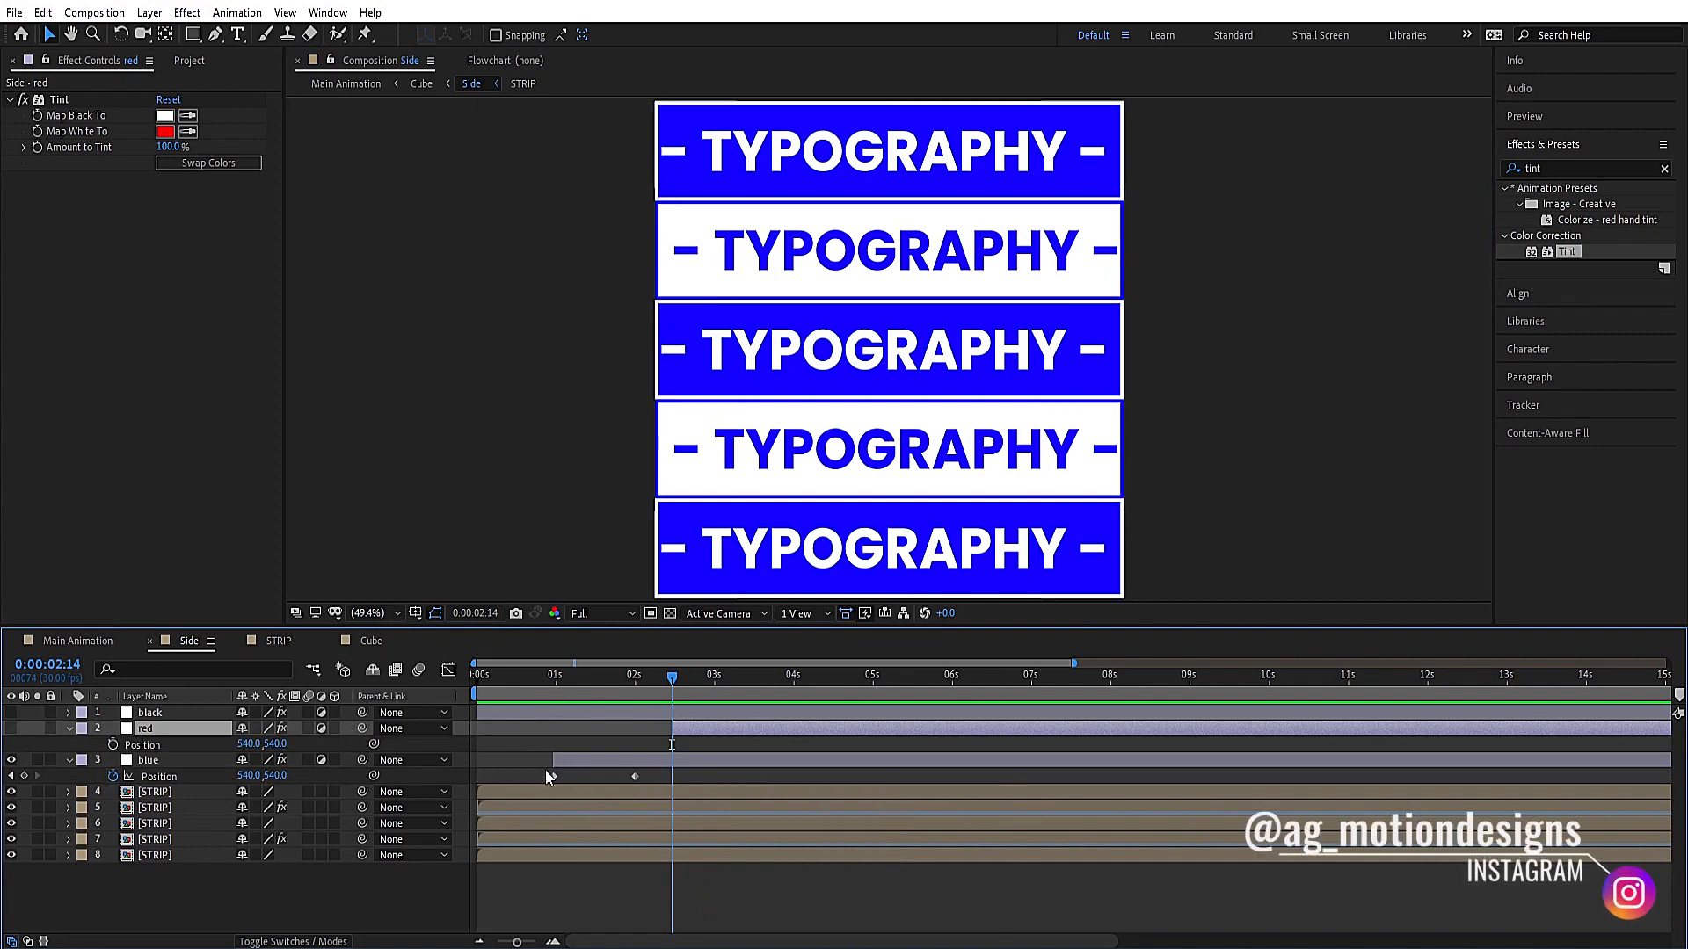
Step: Copy the blue layer's two Position keyframes to the red layer at 0:00:02:14, make the red layer visible, and preview the wipe
left_click_drag(545, 770, 647, 791)
key("ctrl+c")
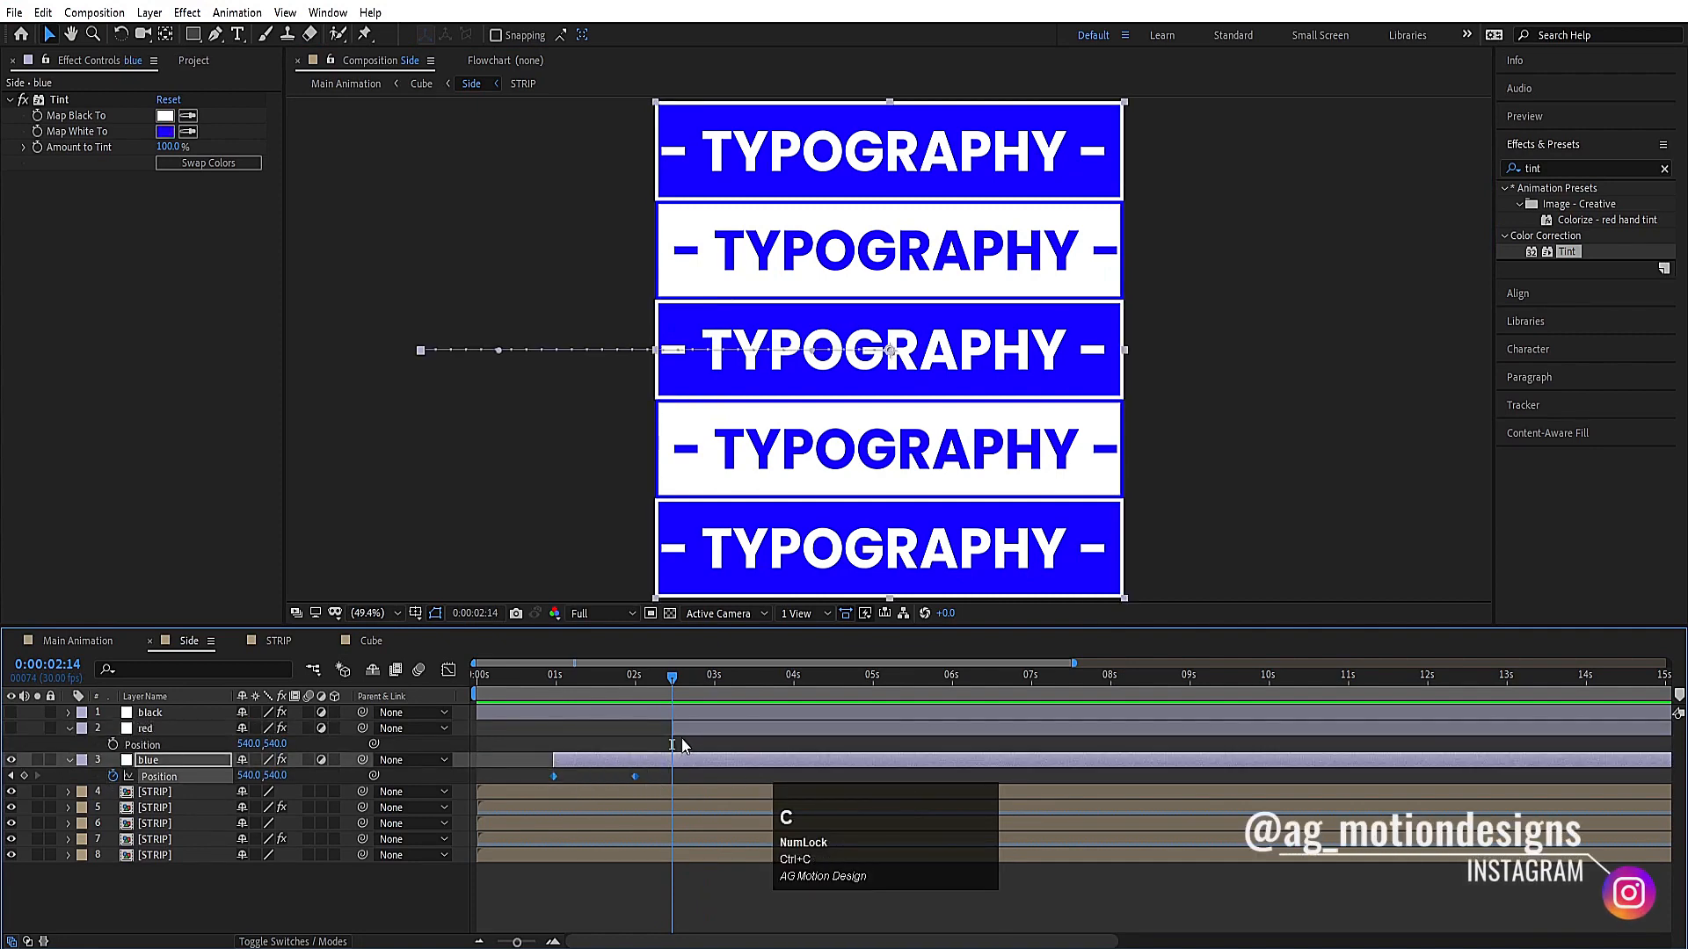
left_click(682, 729)
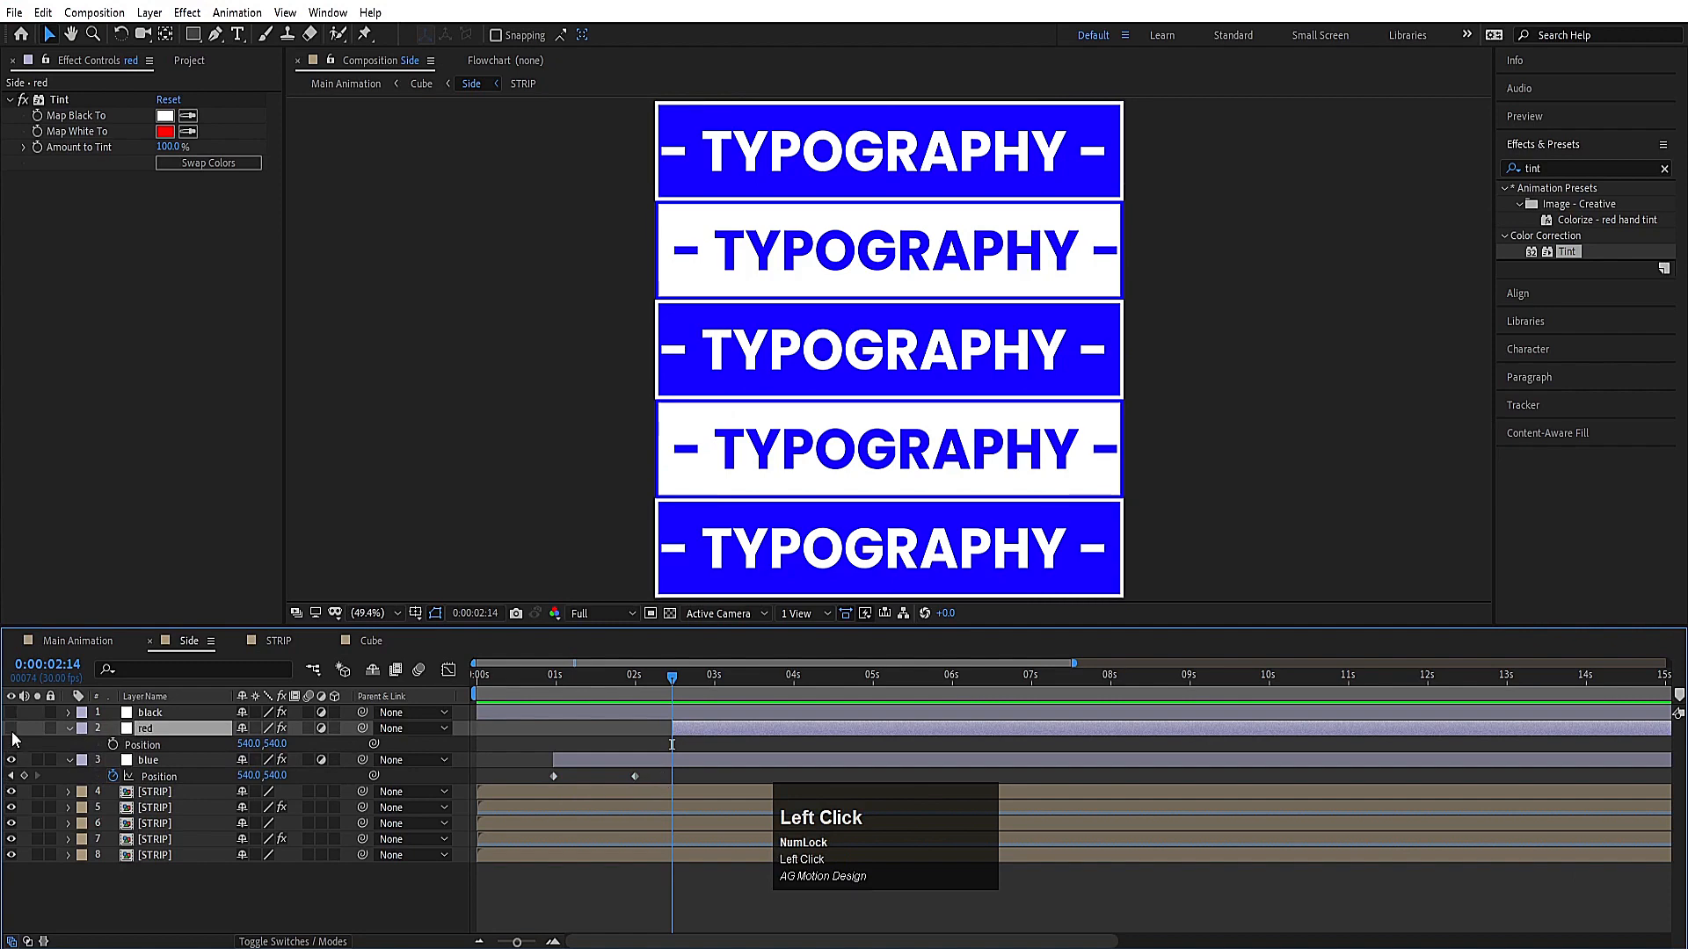
left_click(10, 728)
key("ctrl+v")
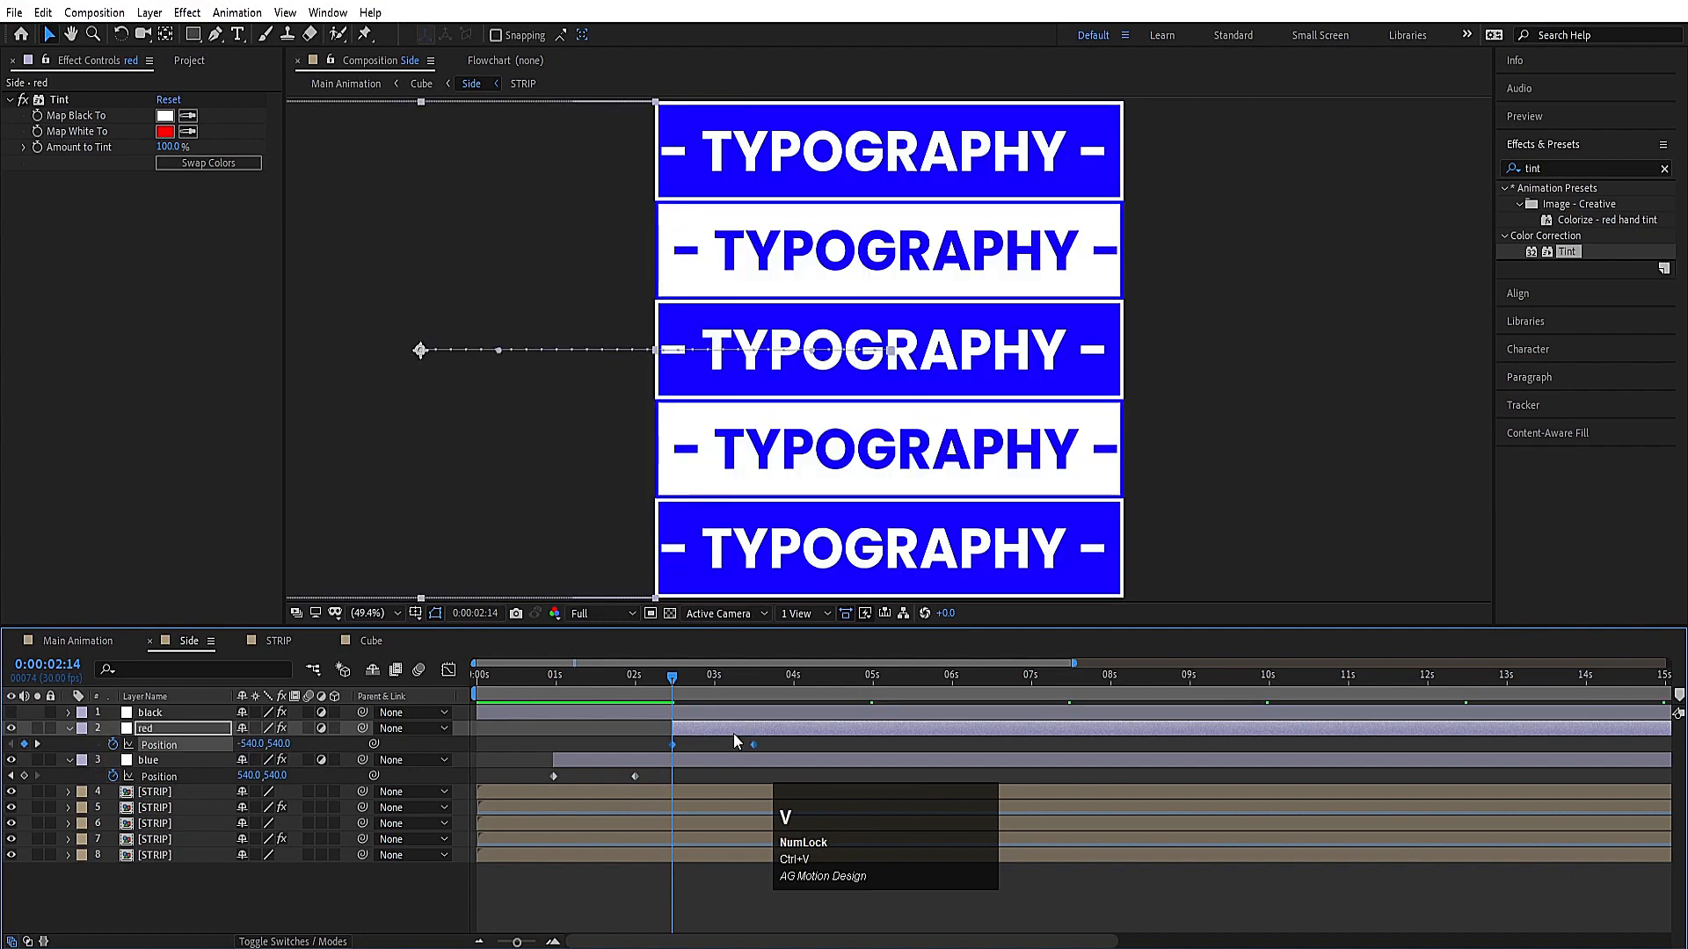
key("space")
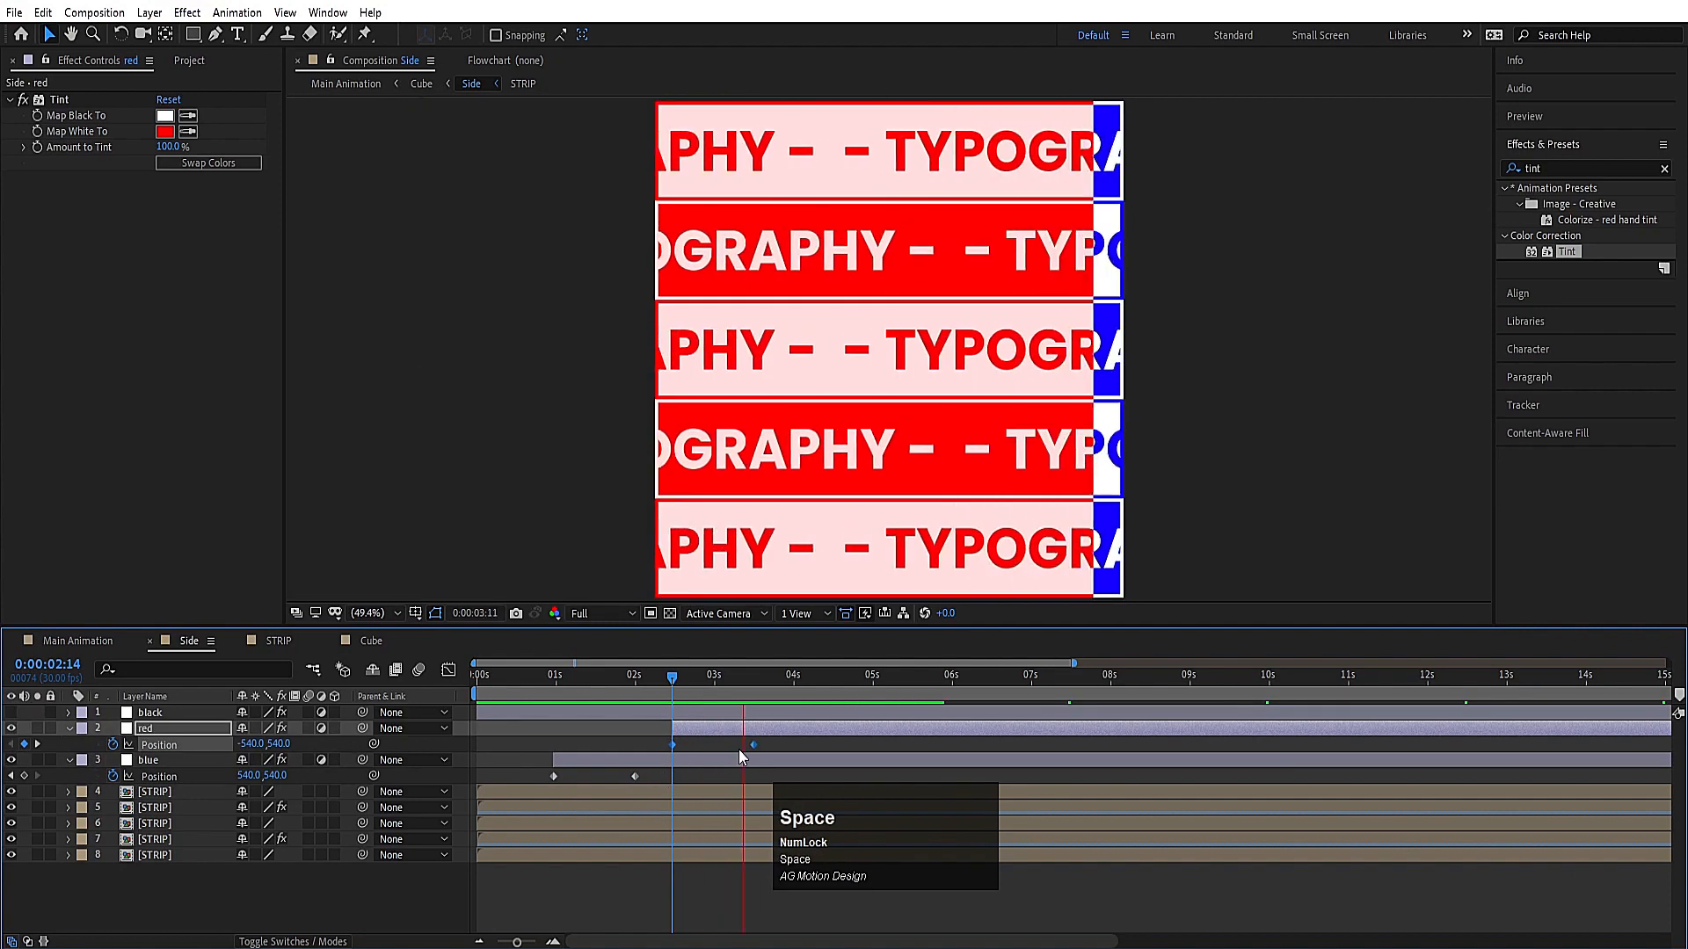
key("j")
key("j")
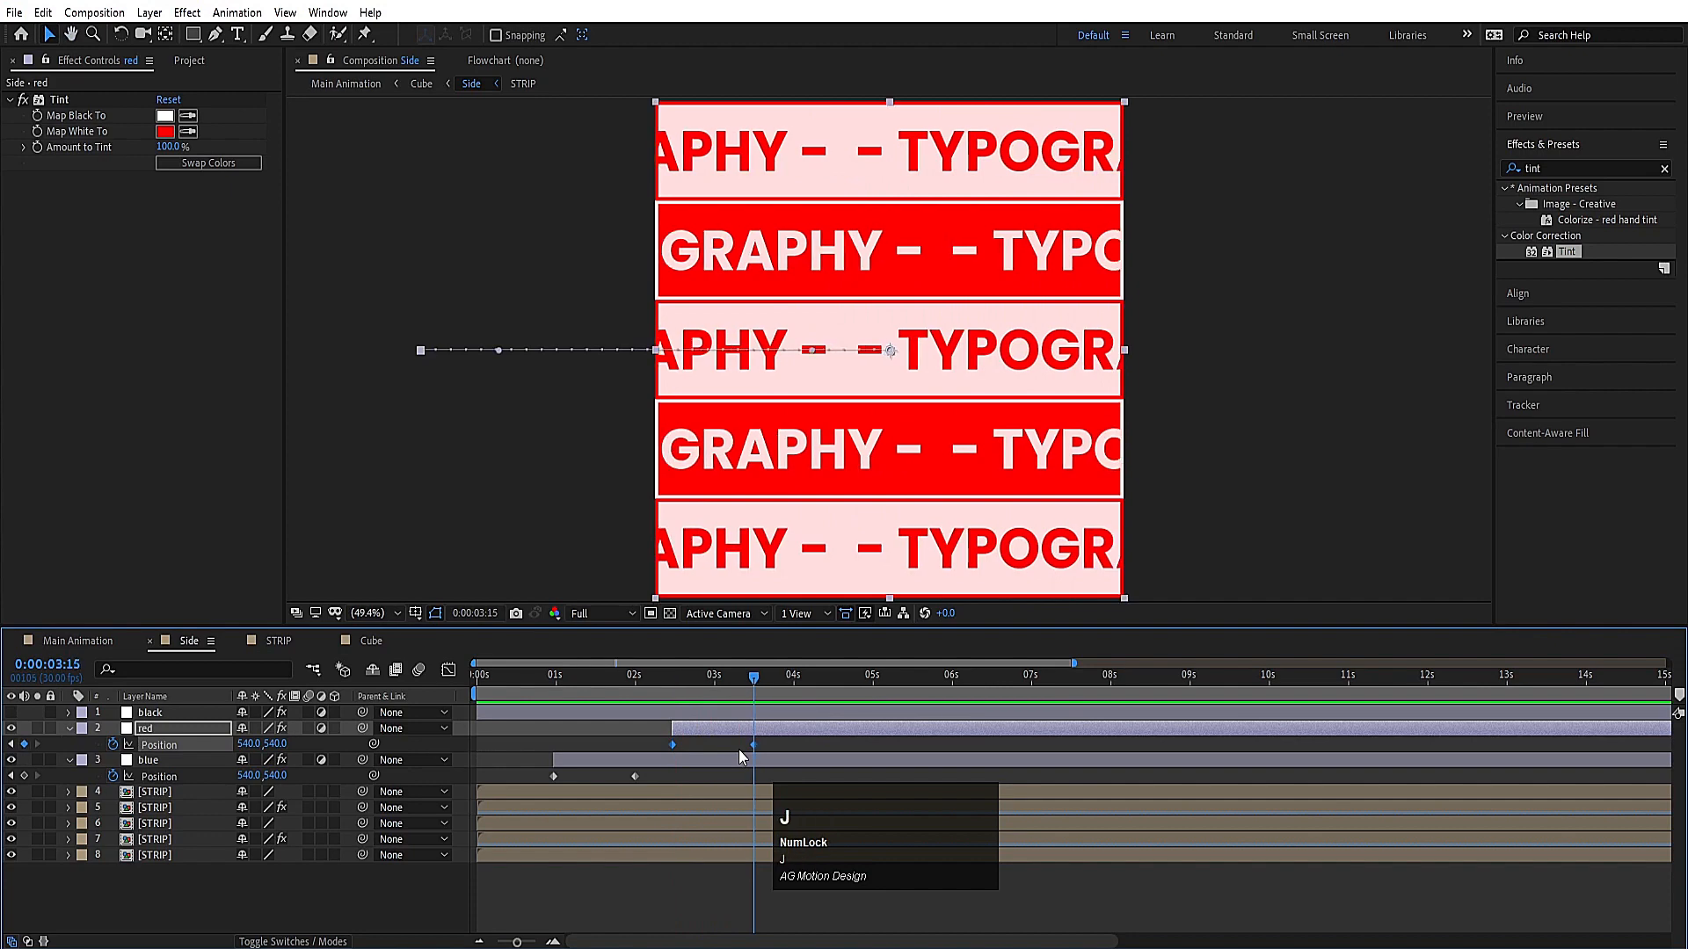
Step: At 0:00:02:14, parent the blue layer to the red layer and preview the blue-to-red transition
left_click(192, 771)
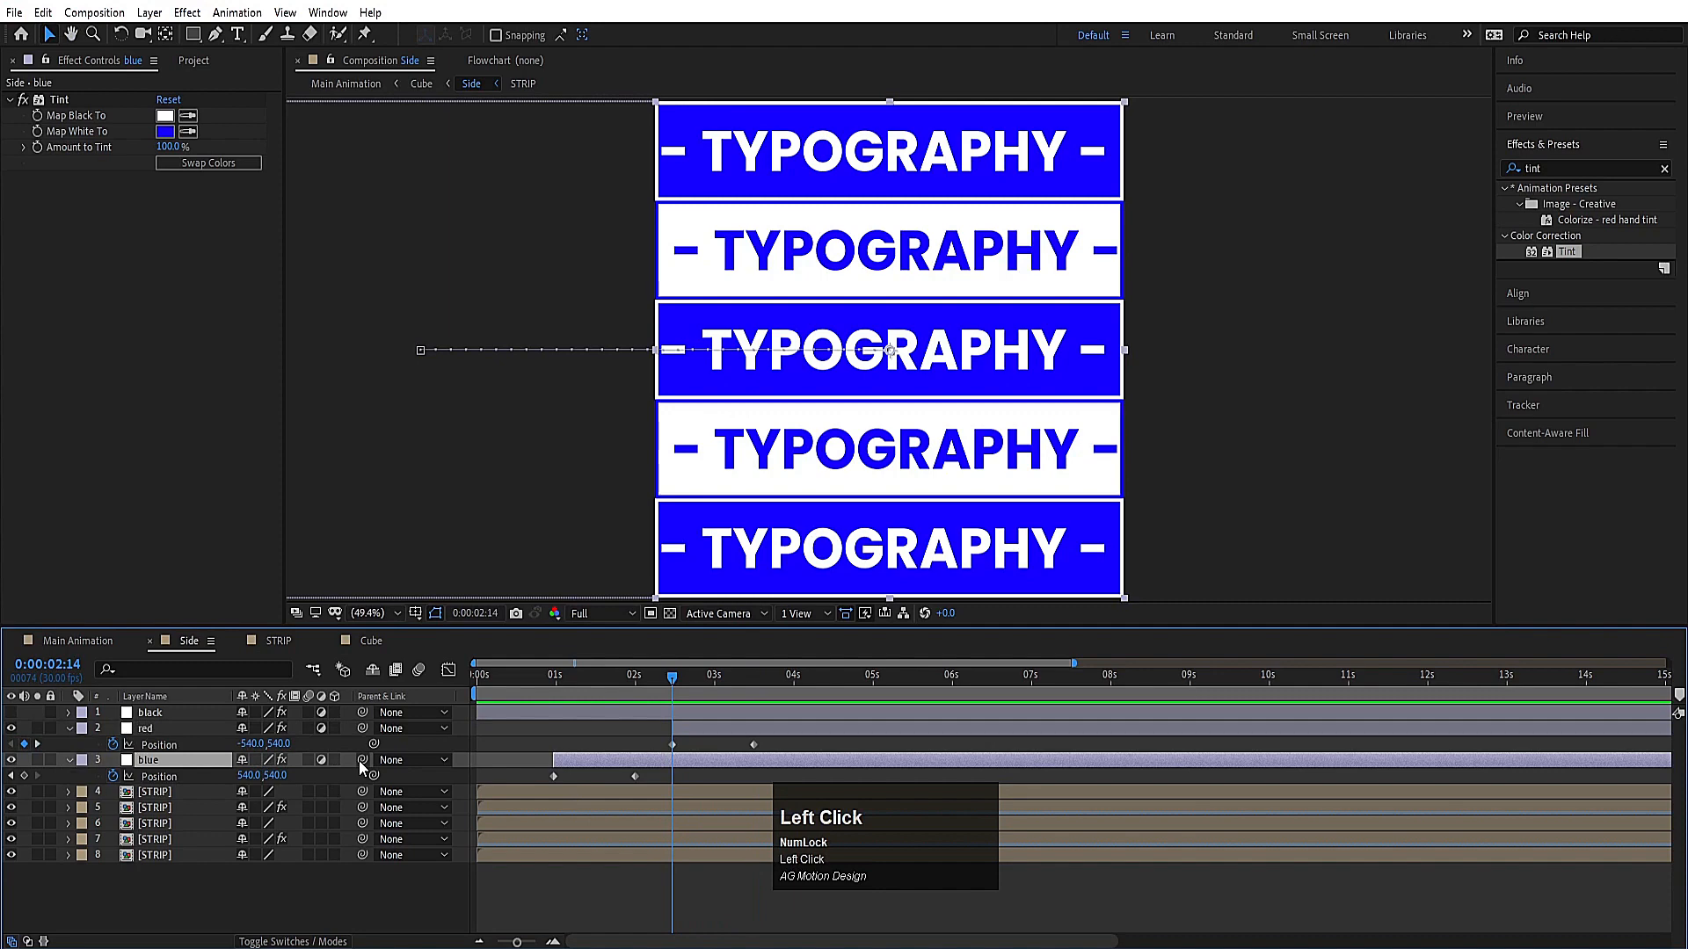
left_click_drag(361, 761, 168, 728)
left_click(169, 729)
key("space")
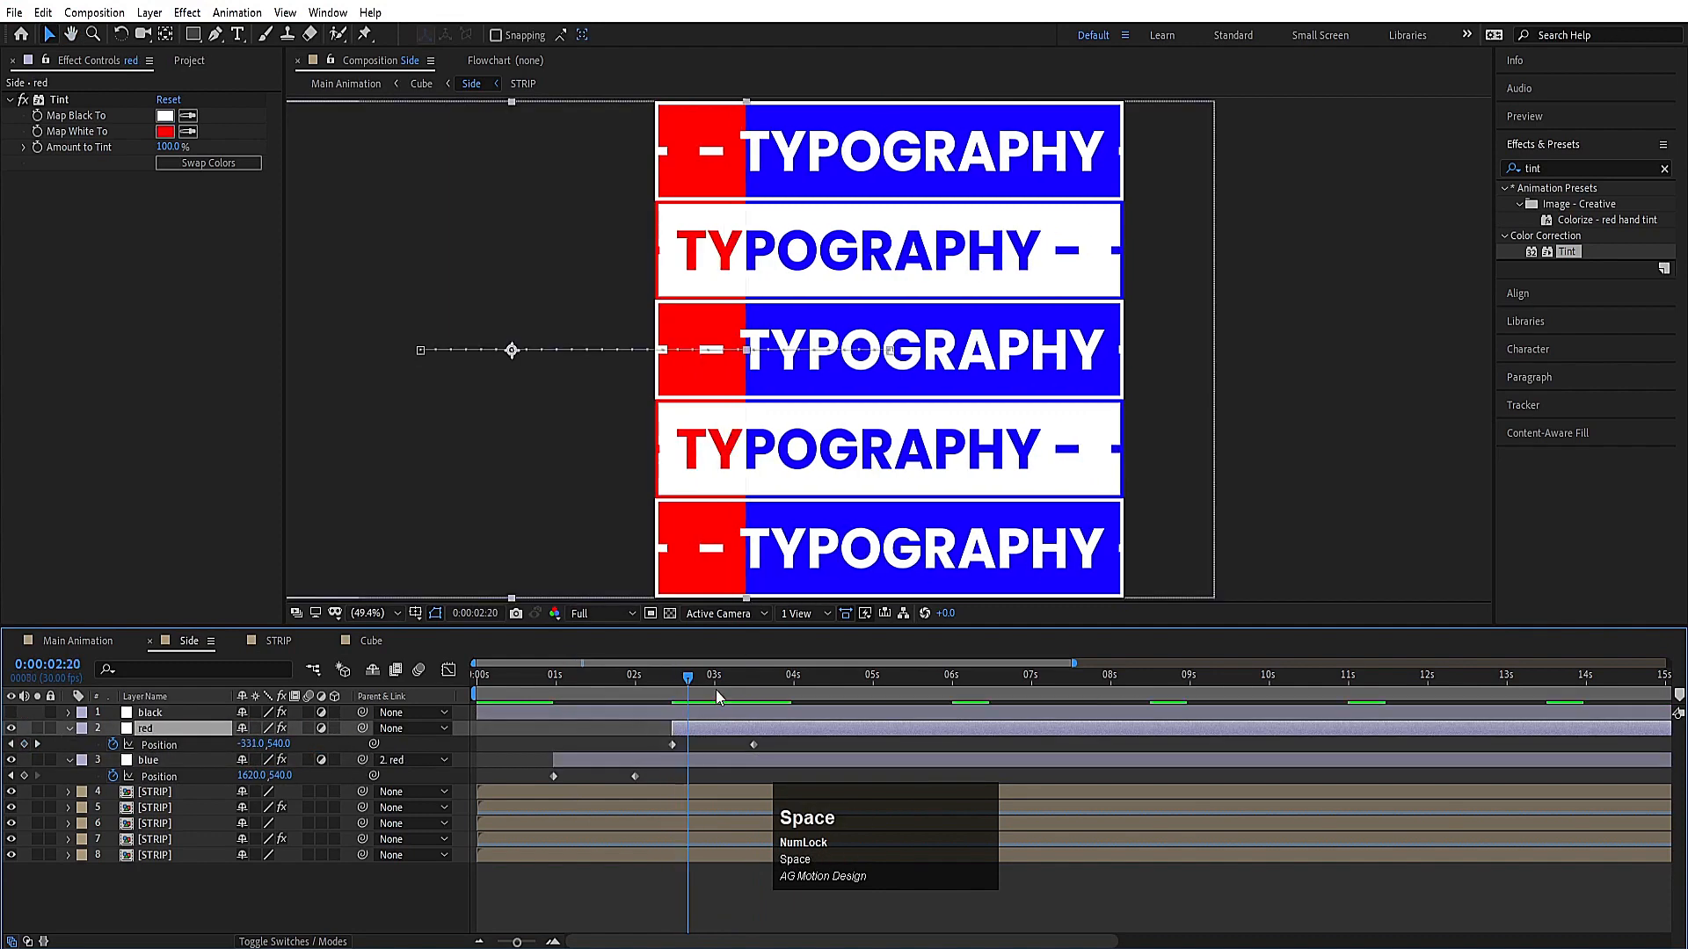
left_click(1168, 481)
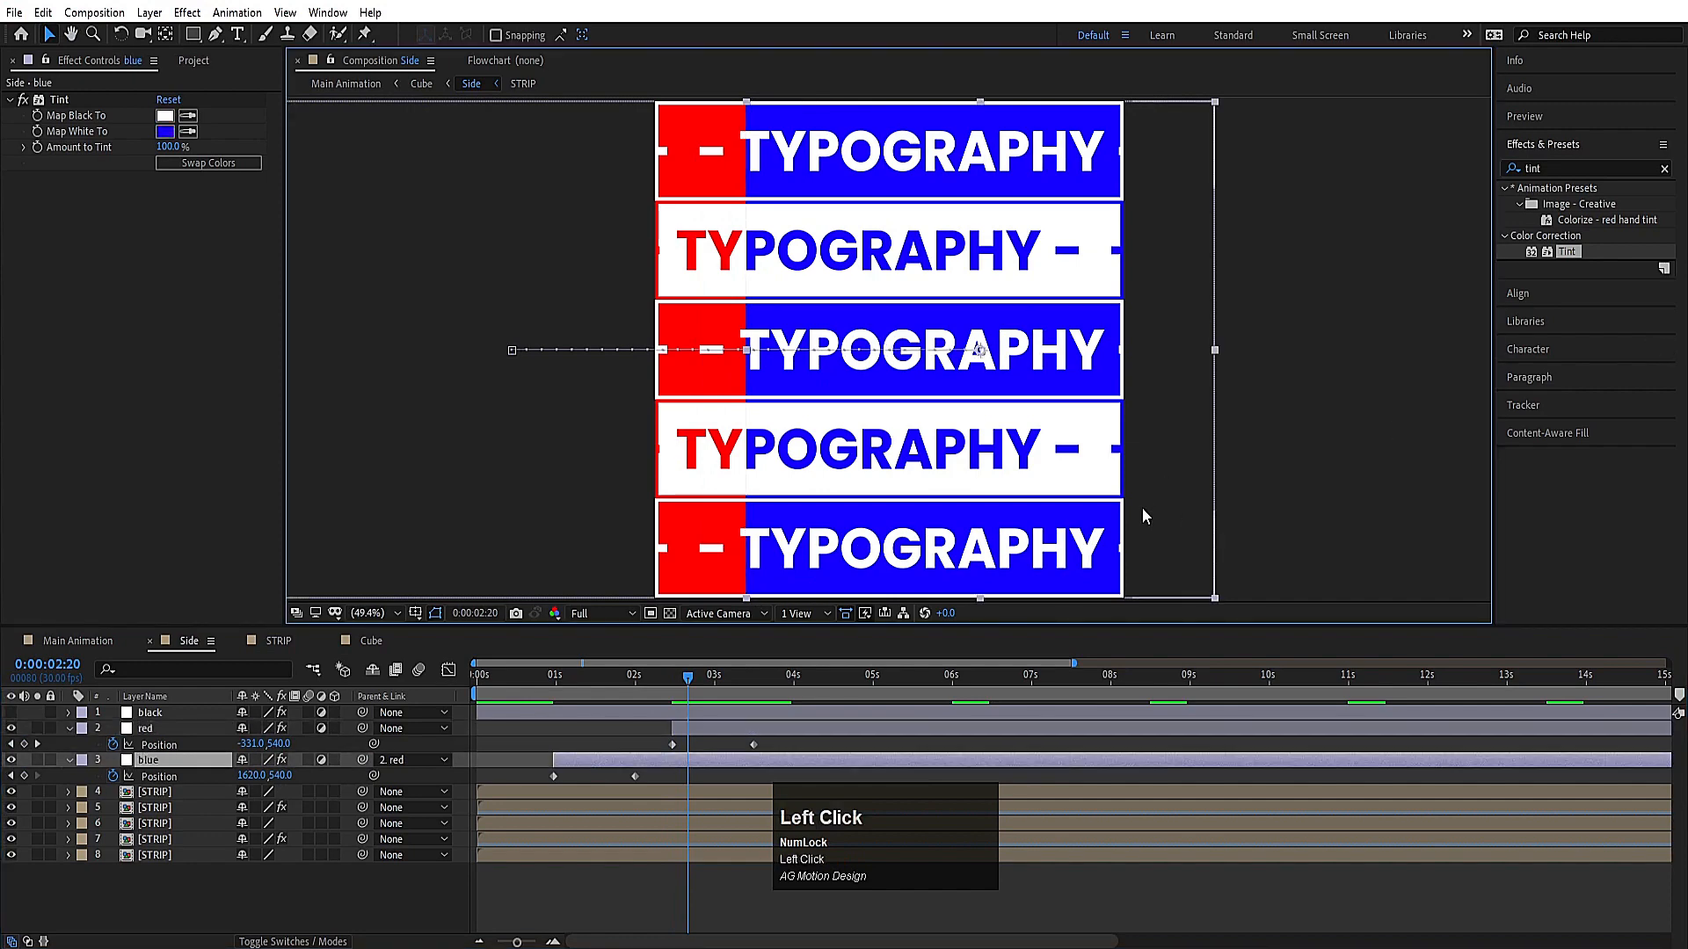
key("space")
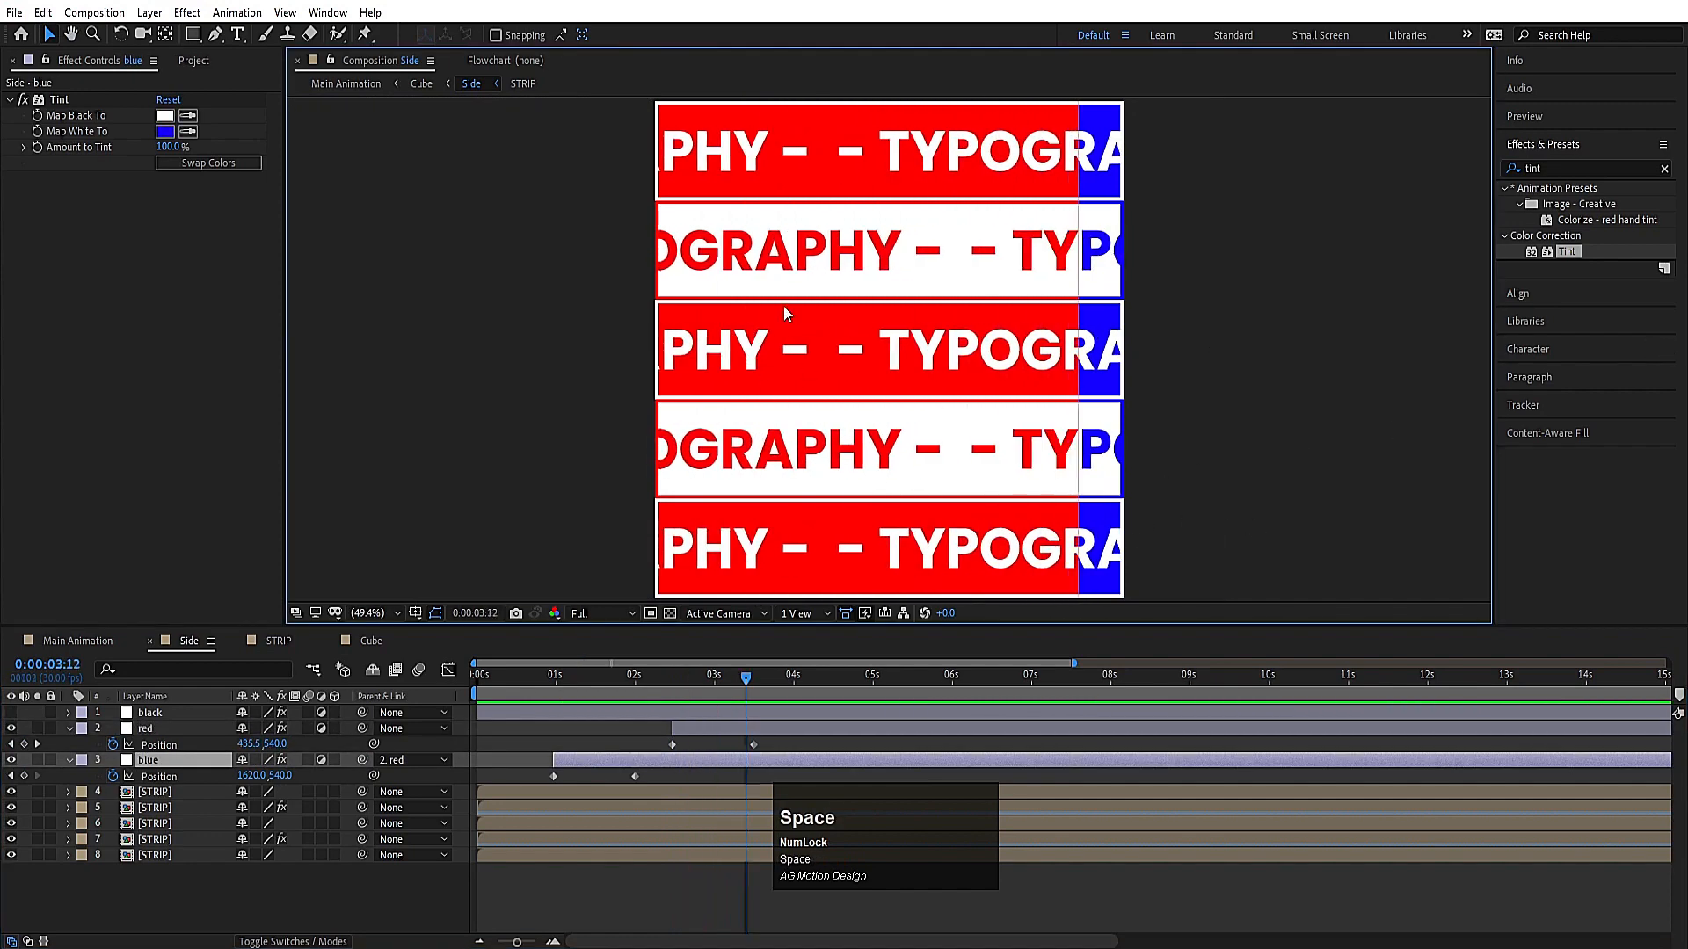
Step: Show the black layer and make it start at 0:00:04:00
left_click_drag(784, 680, 794, 683)
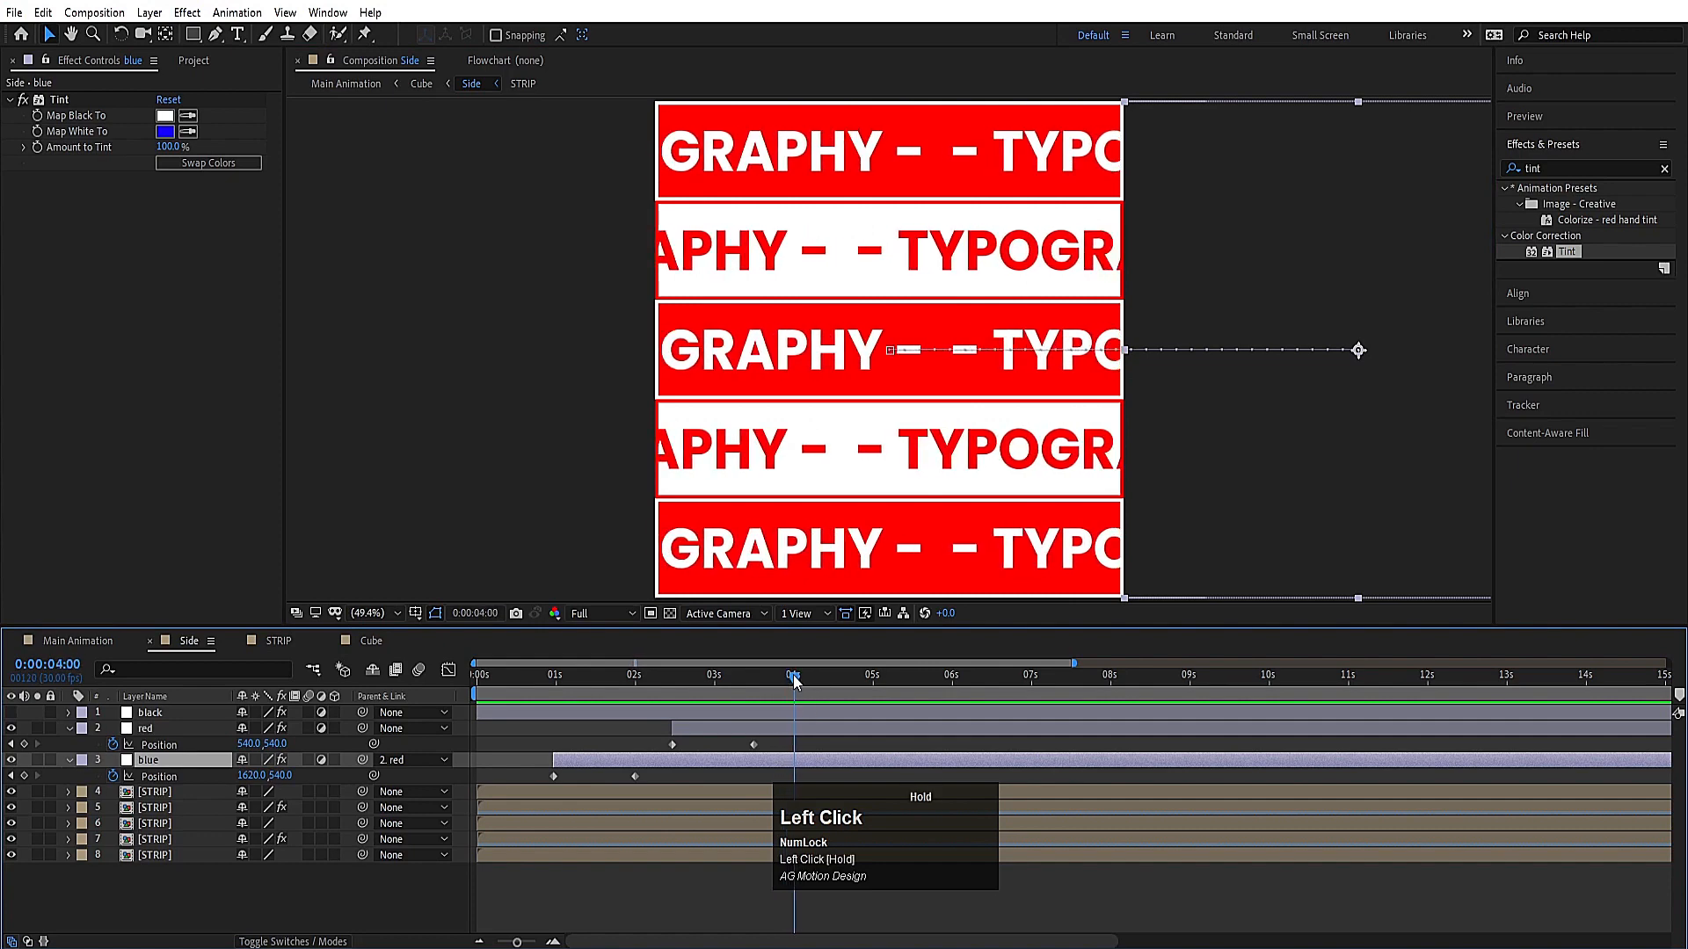
left_click(793, 712)
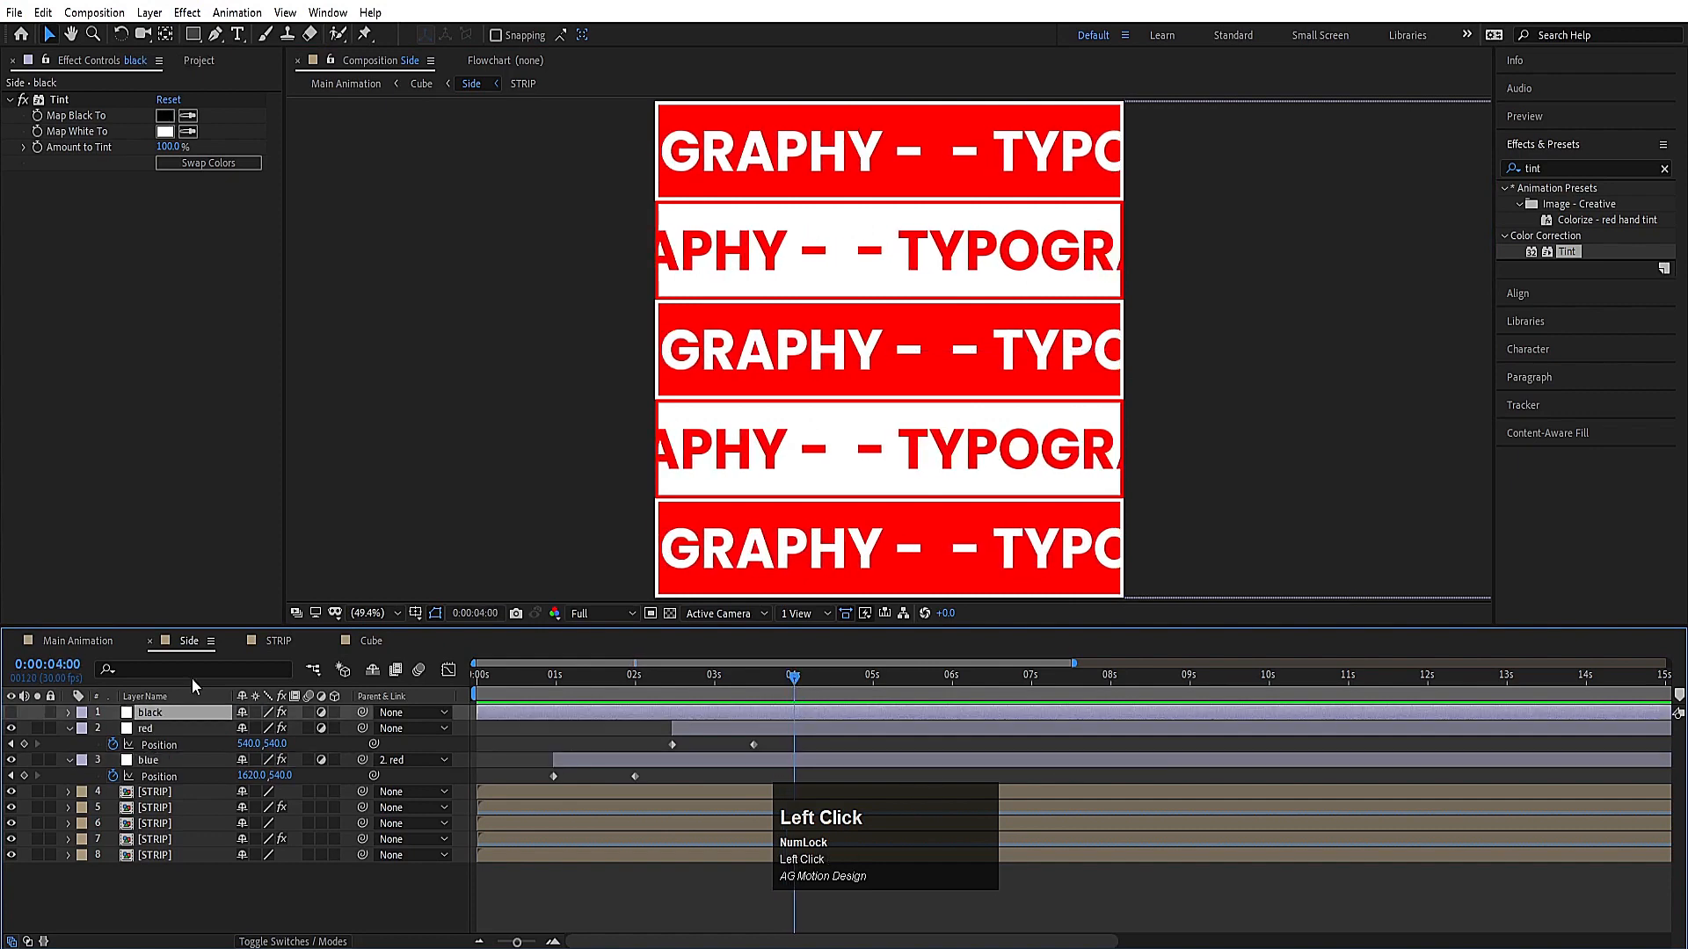
left_click(11, 713)
key("bracketleft")
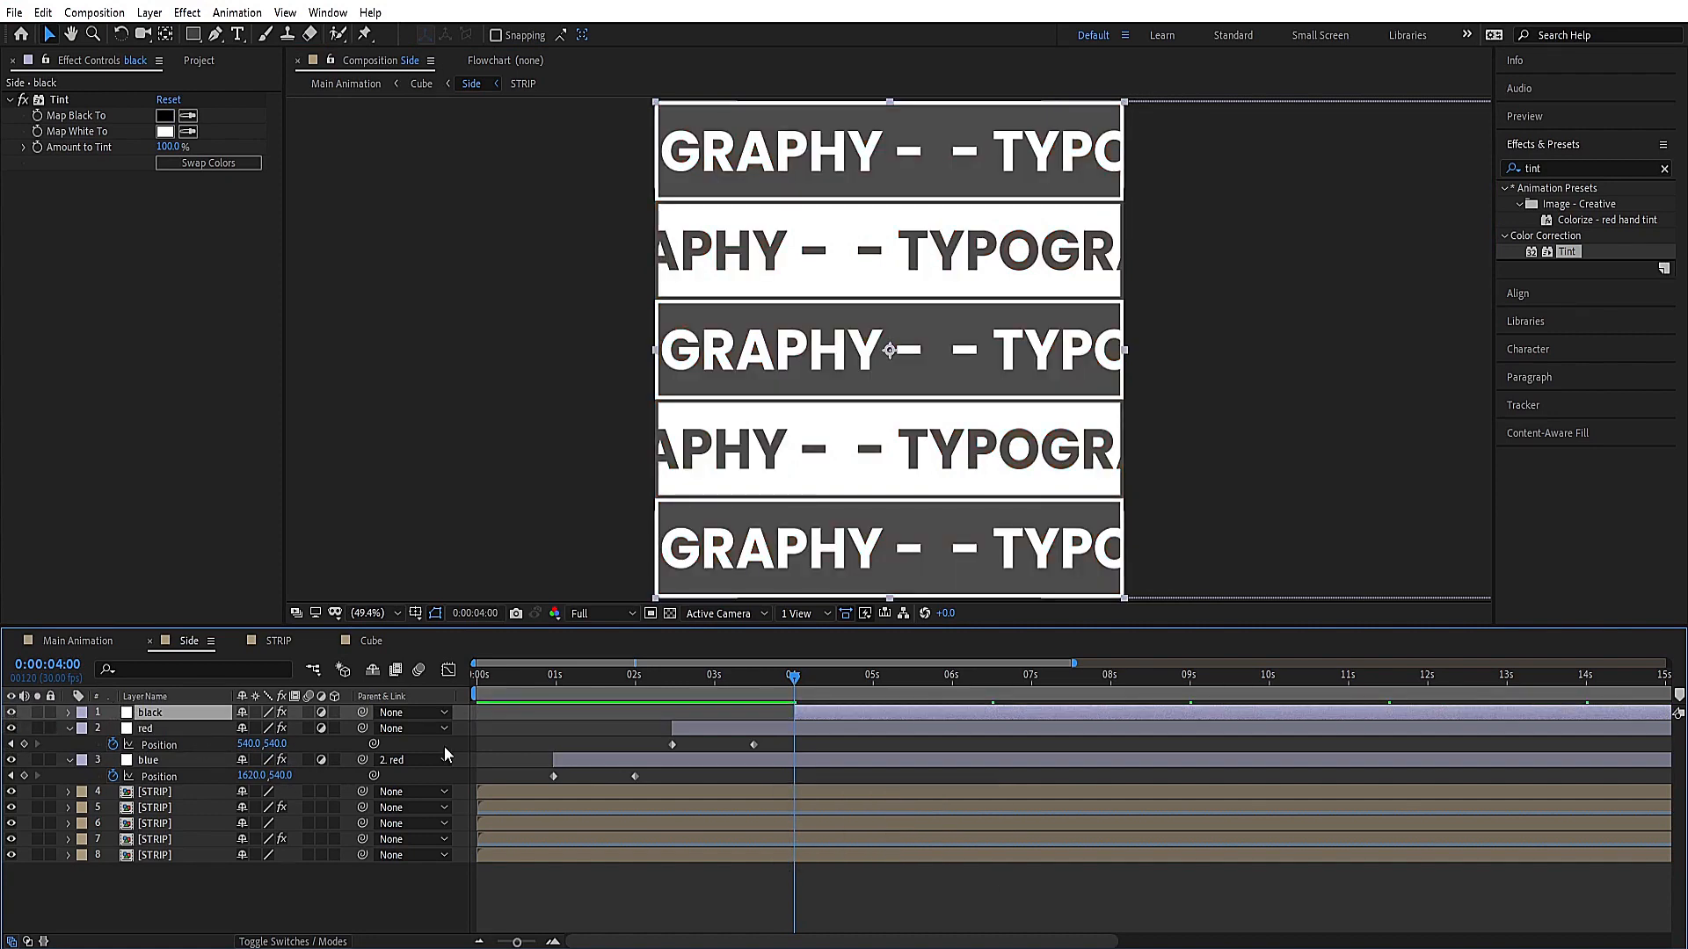
Step: Copy the red layer's Position keyframes to the black layer at 0:00:04:00
left_click(791, 728)
key("ctrl+c")
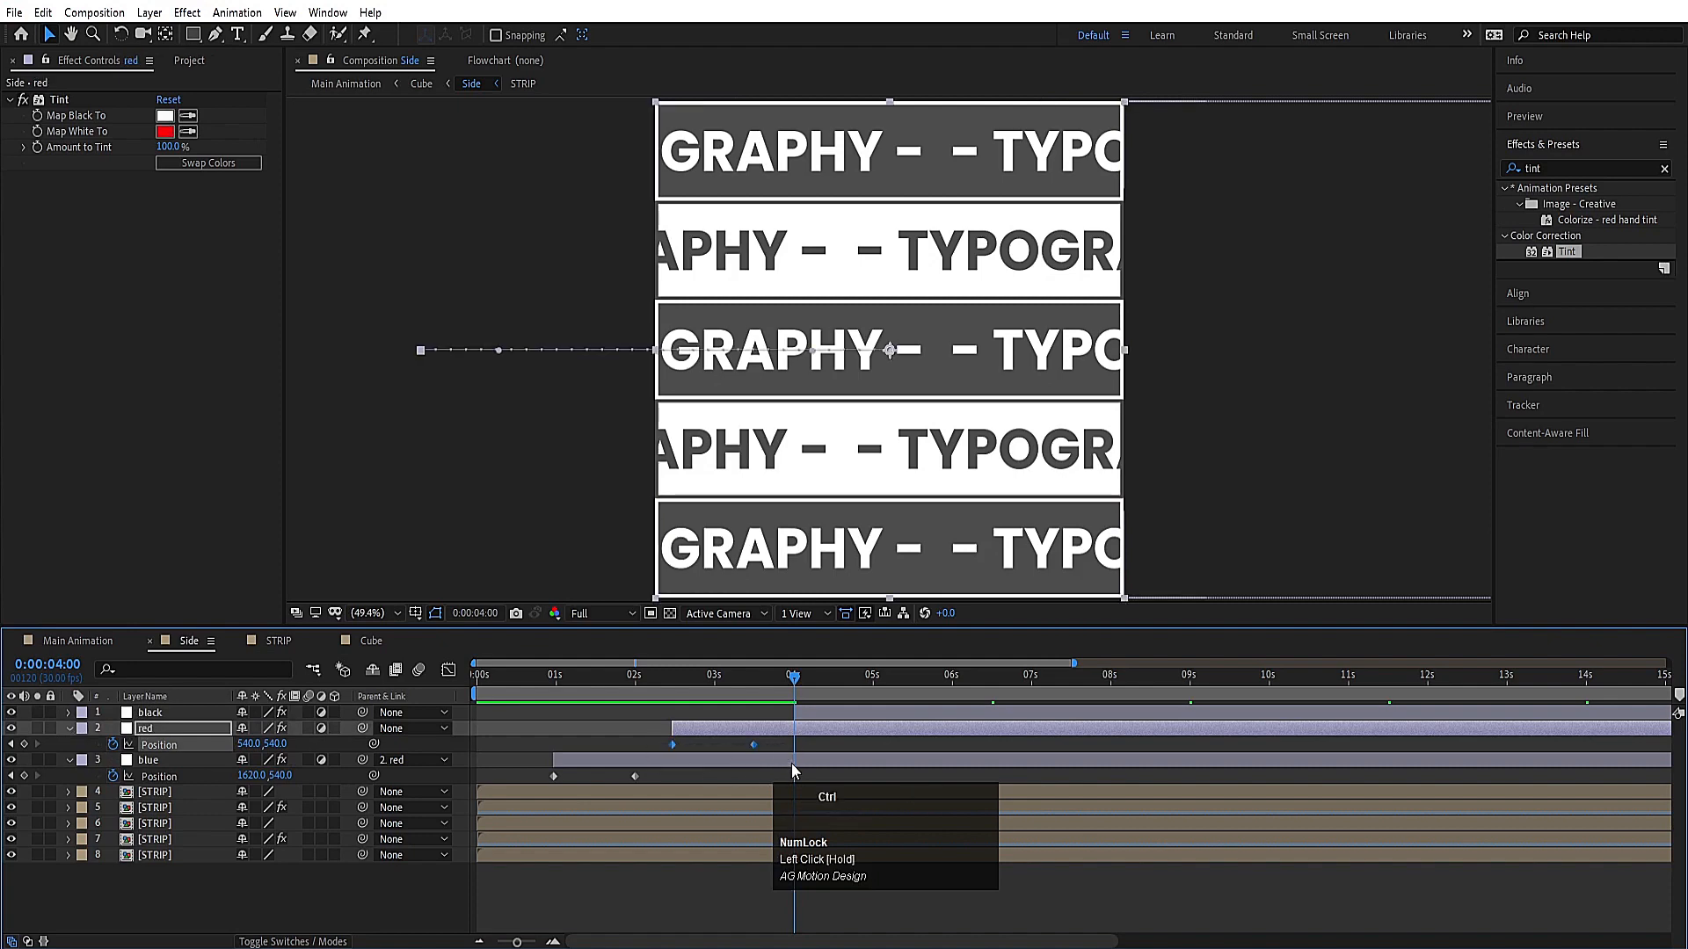
left_click(807, 716)
key("ctrl+v")
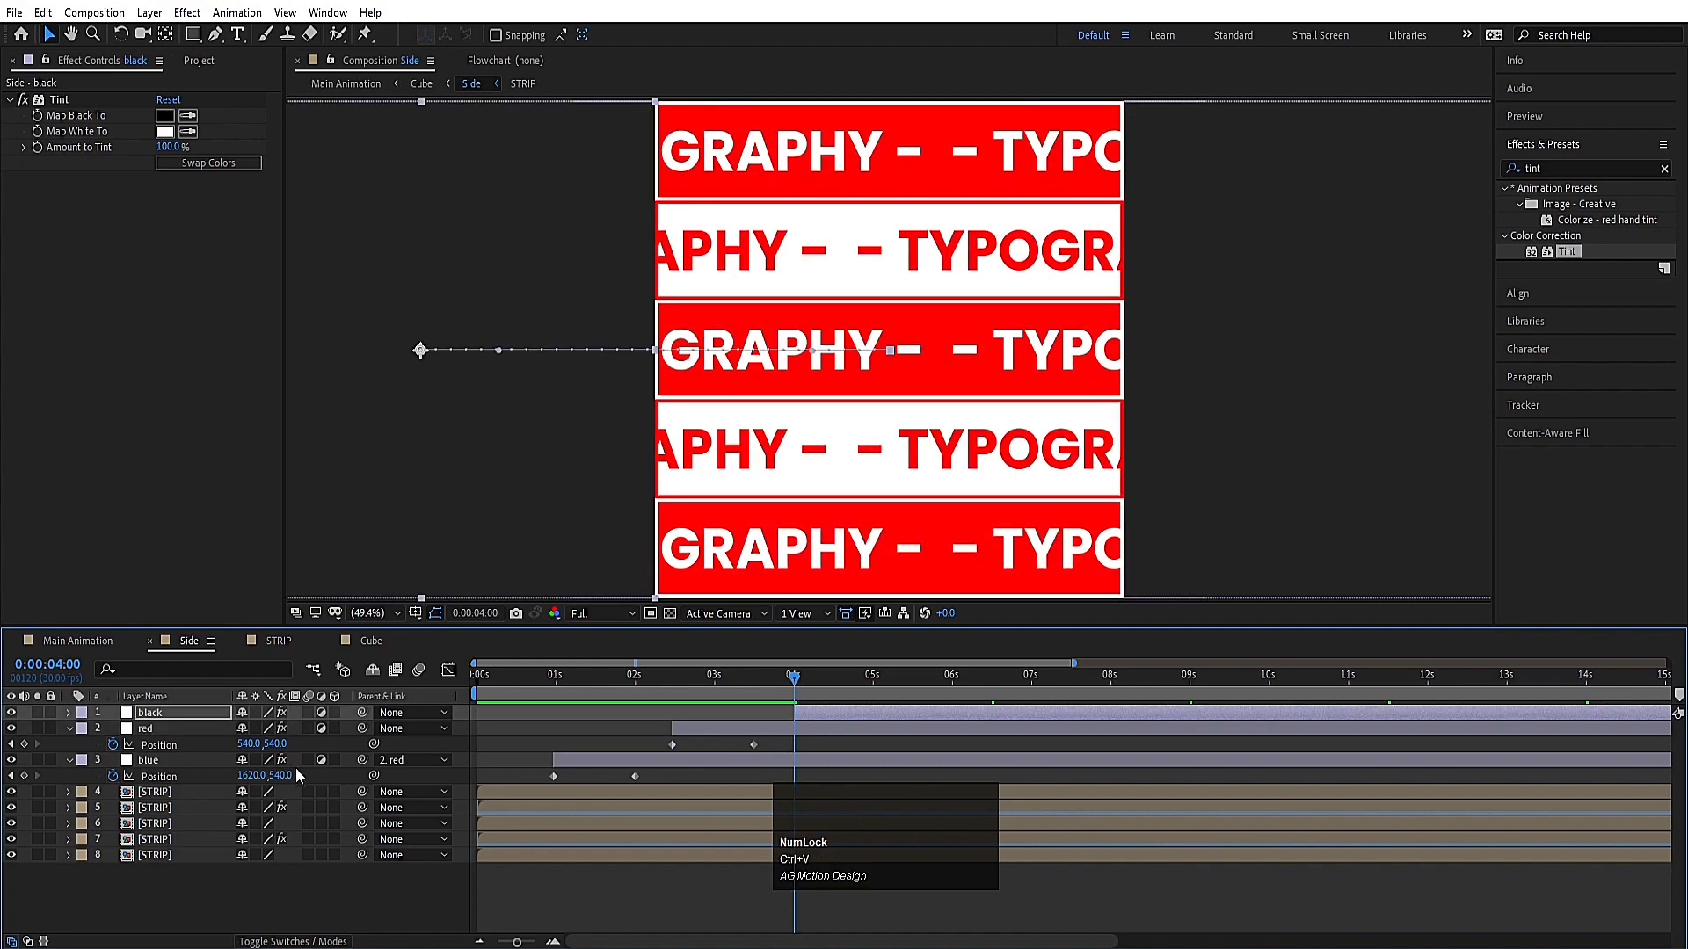
Step: Parent the red layer to the black layer, reveal the black layer's keyframes, and preview the red-to-black transition
left_click(161, 729)
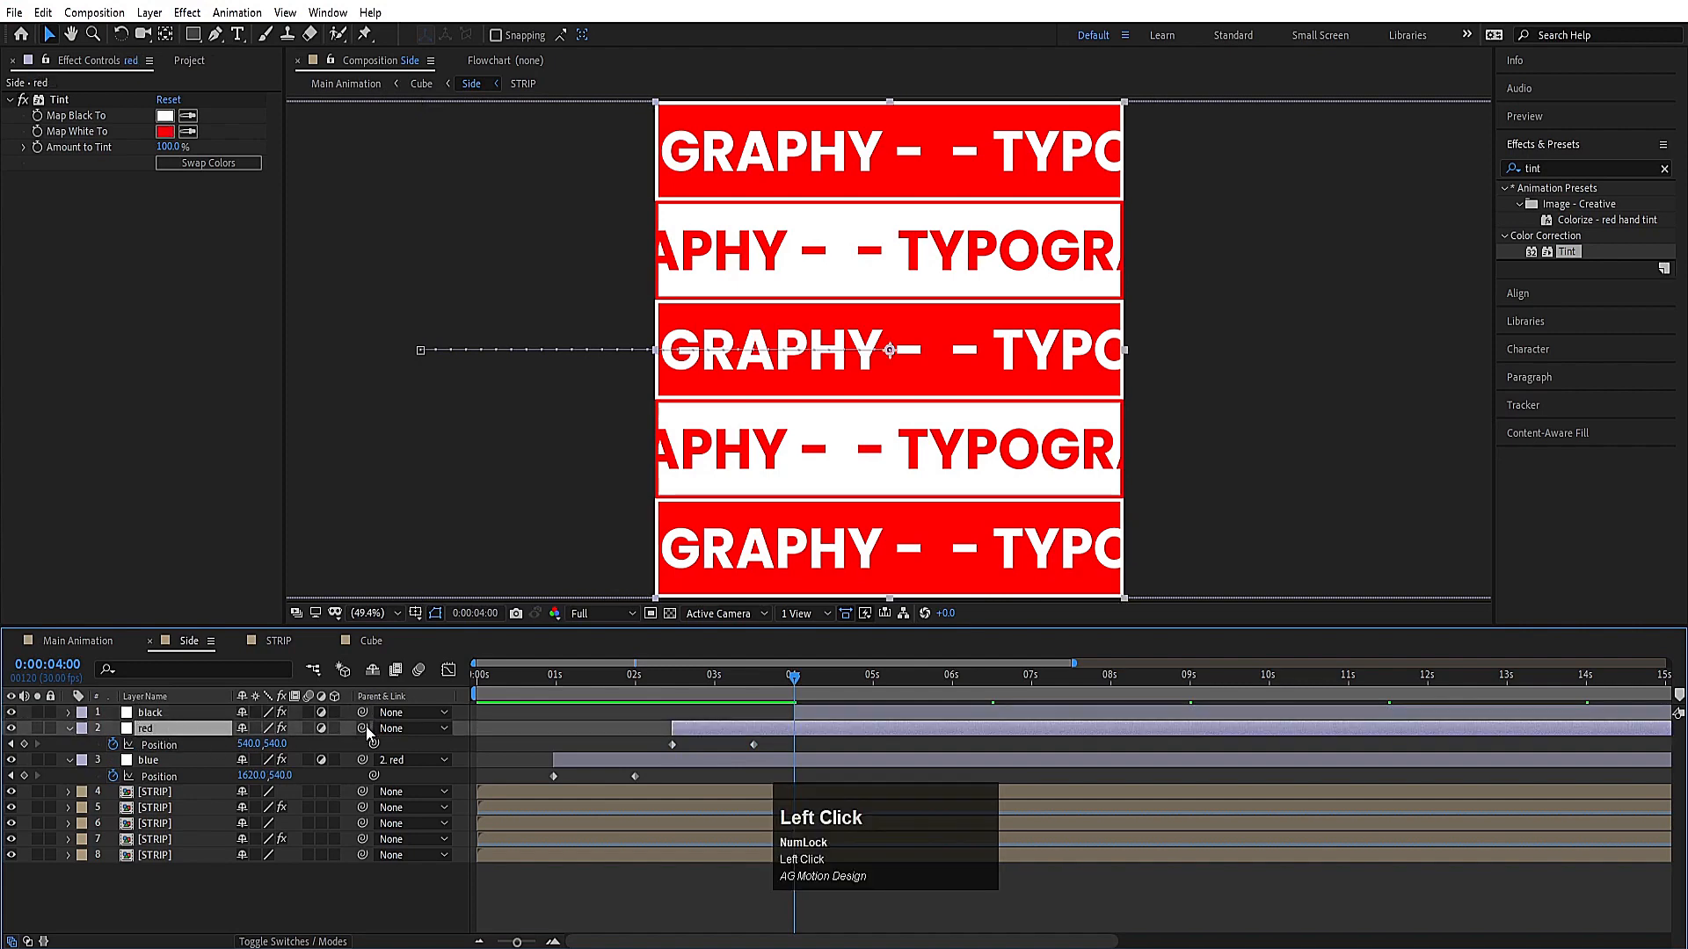
left_click_drag(187, 730, 169, 719)
left_click(167, 712)
key("u")
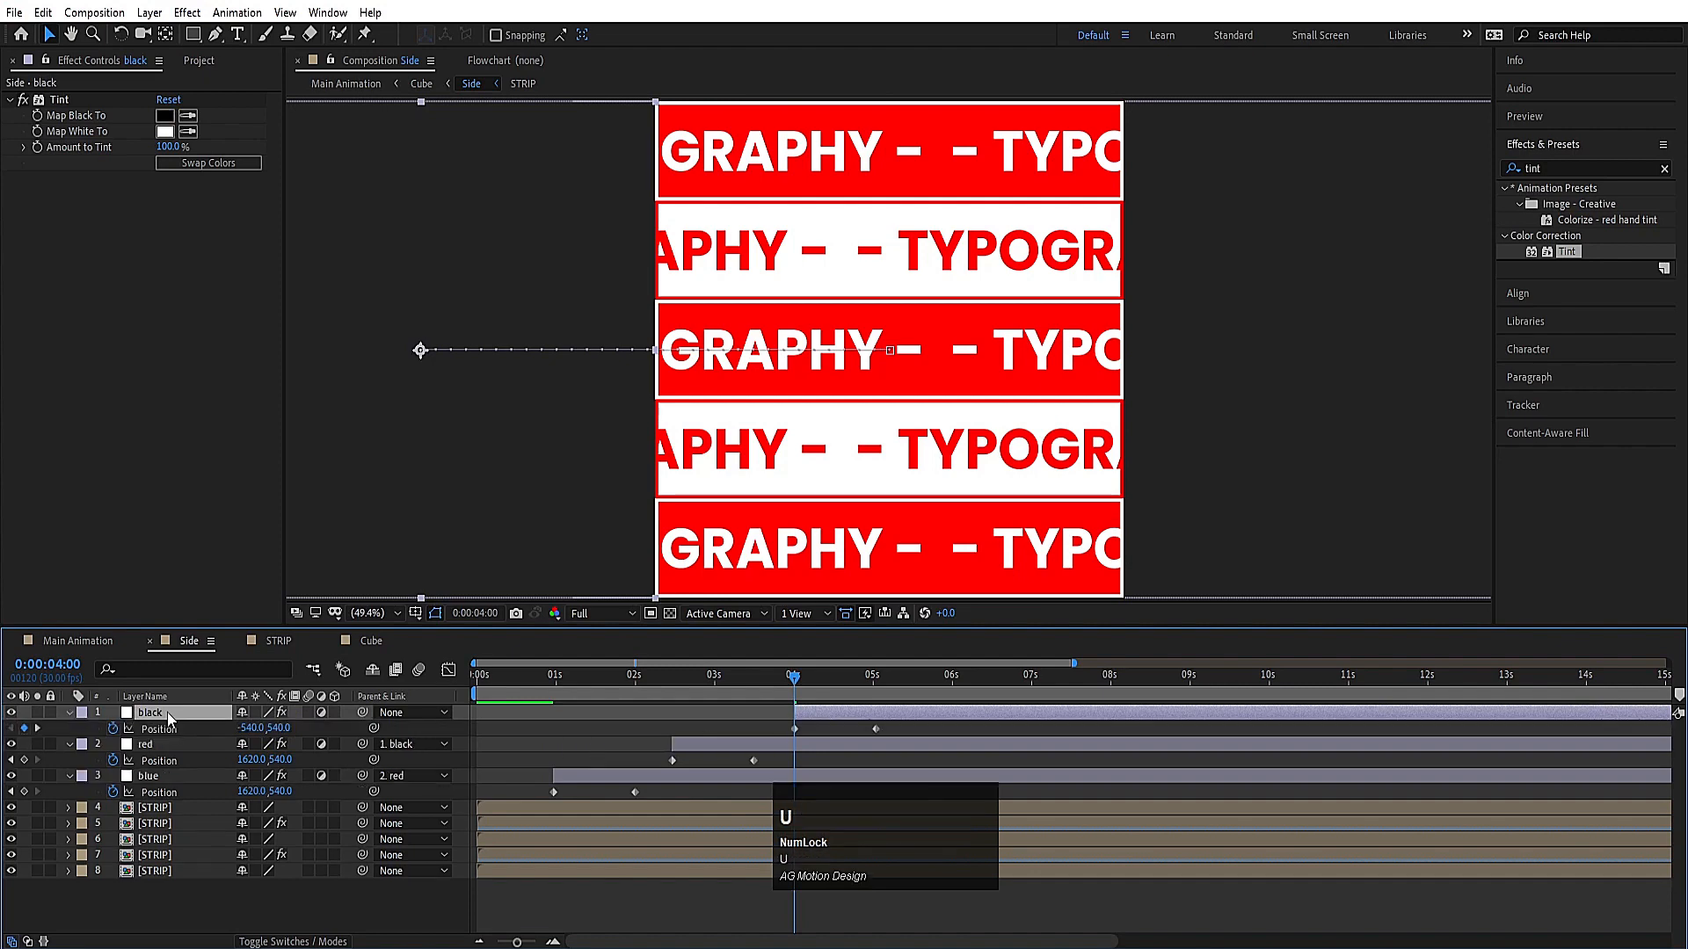
key("space")
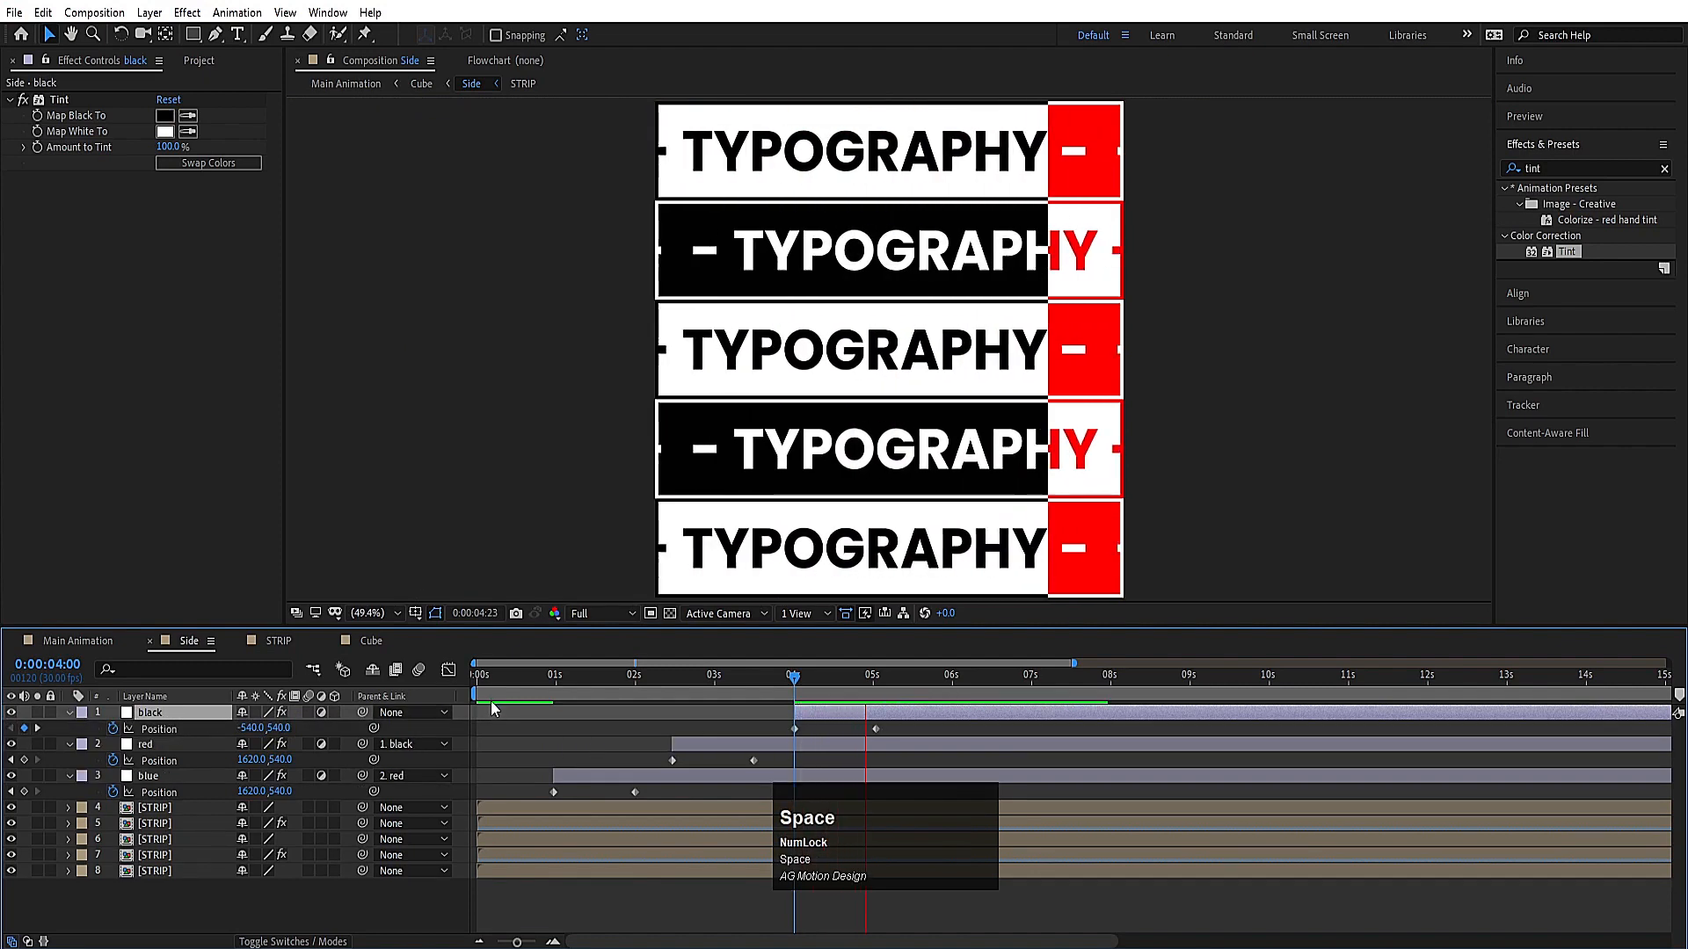
key("space")
key("space")
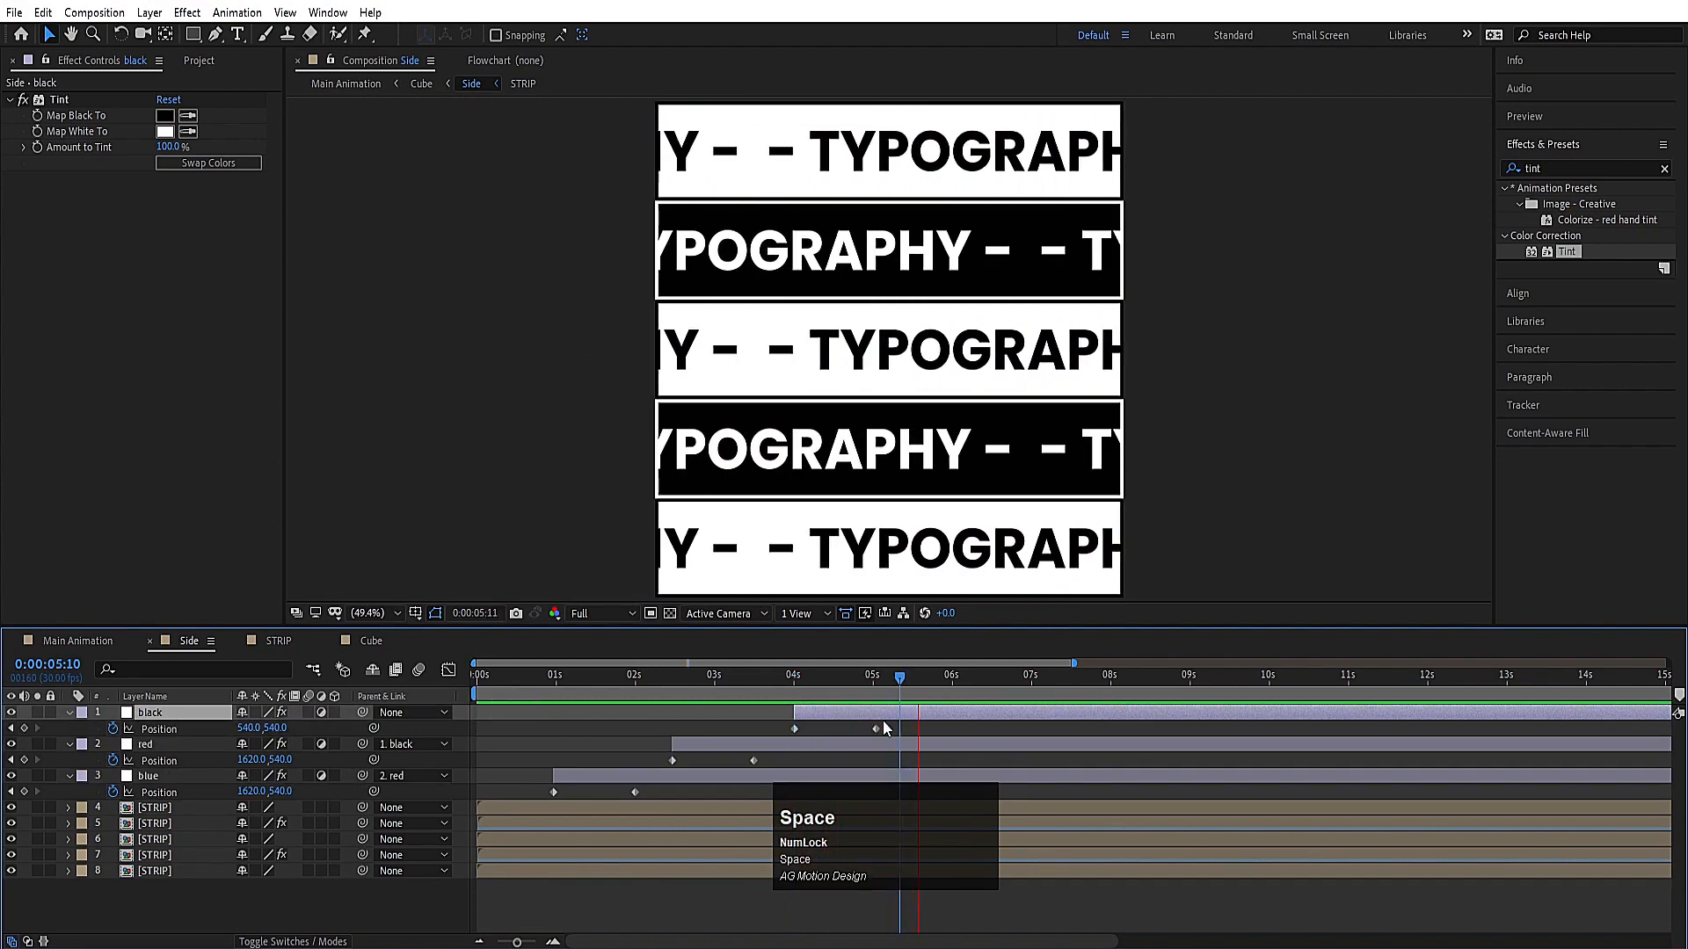
Step: Trim the ends of the black, red and blue layers to 0:00:05:14
key("space")
left_click(905, 774, "shift")
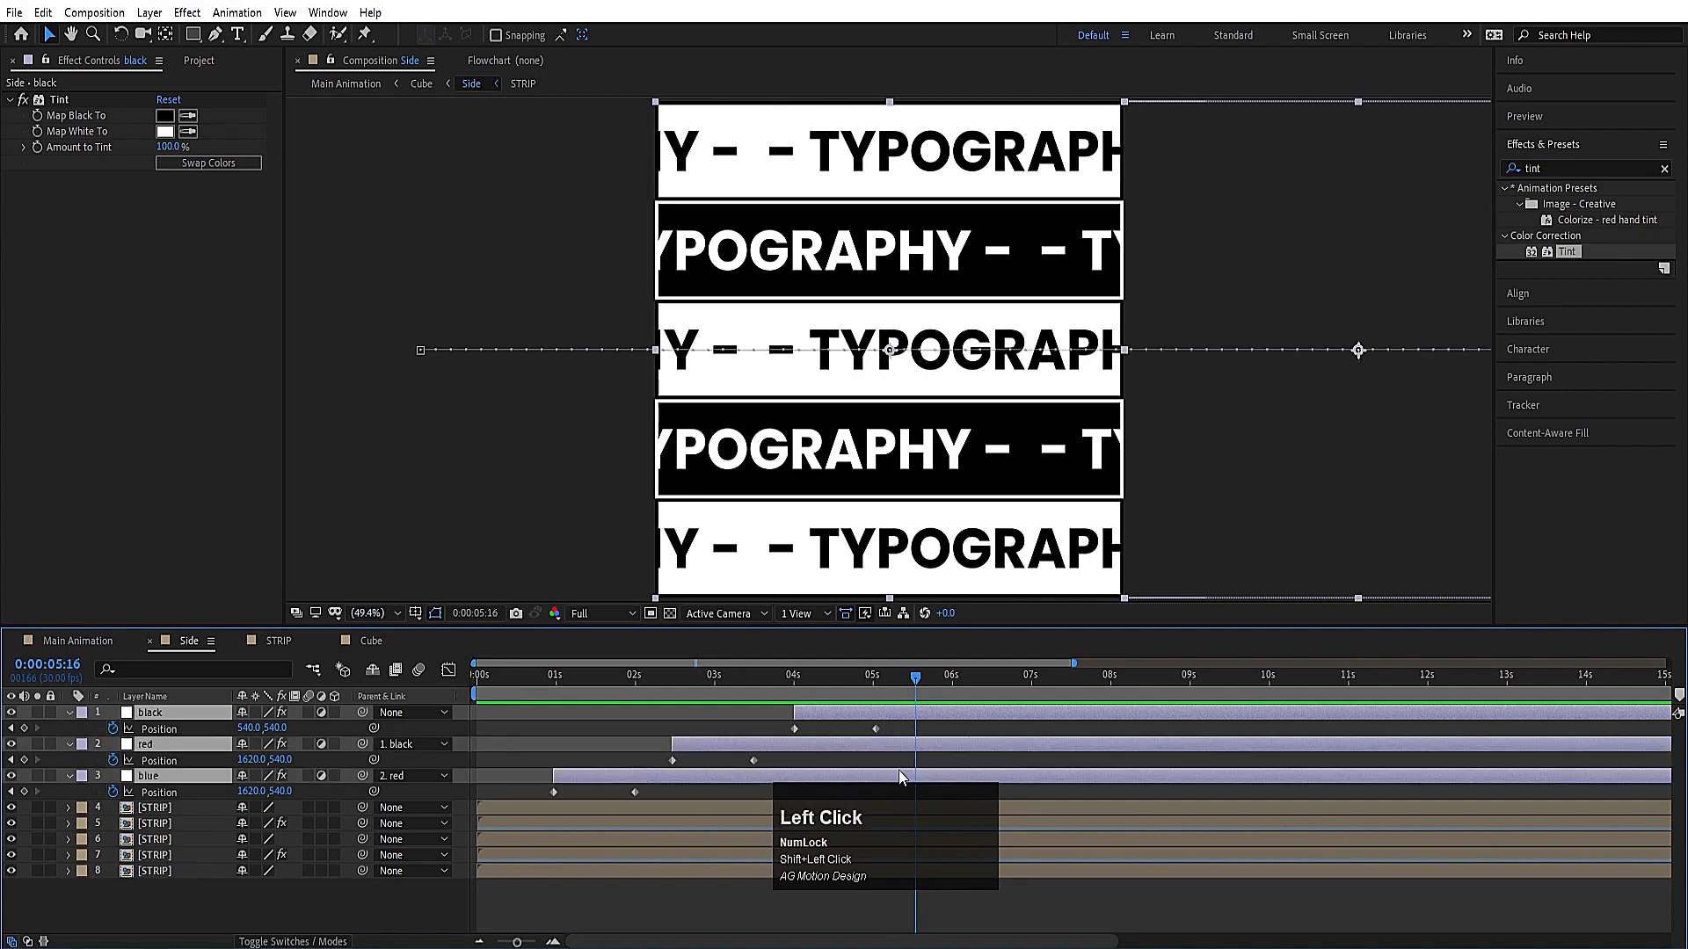
left_click_drag(879, 689, 909, 689)
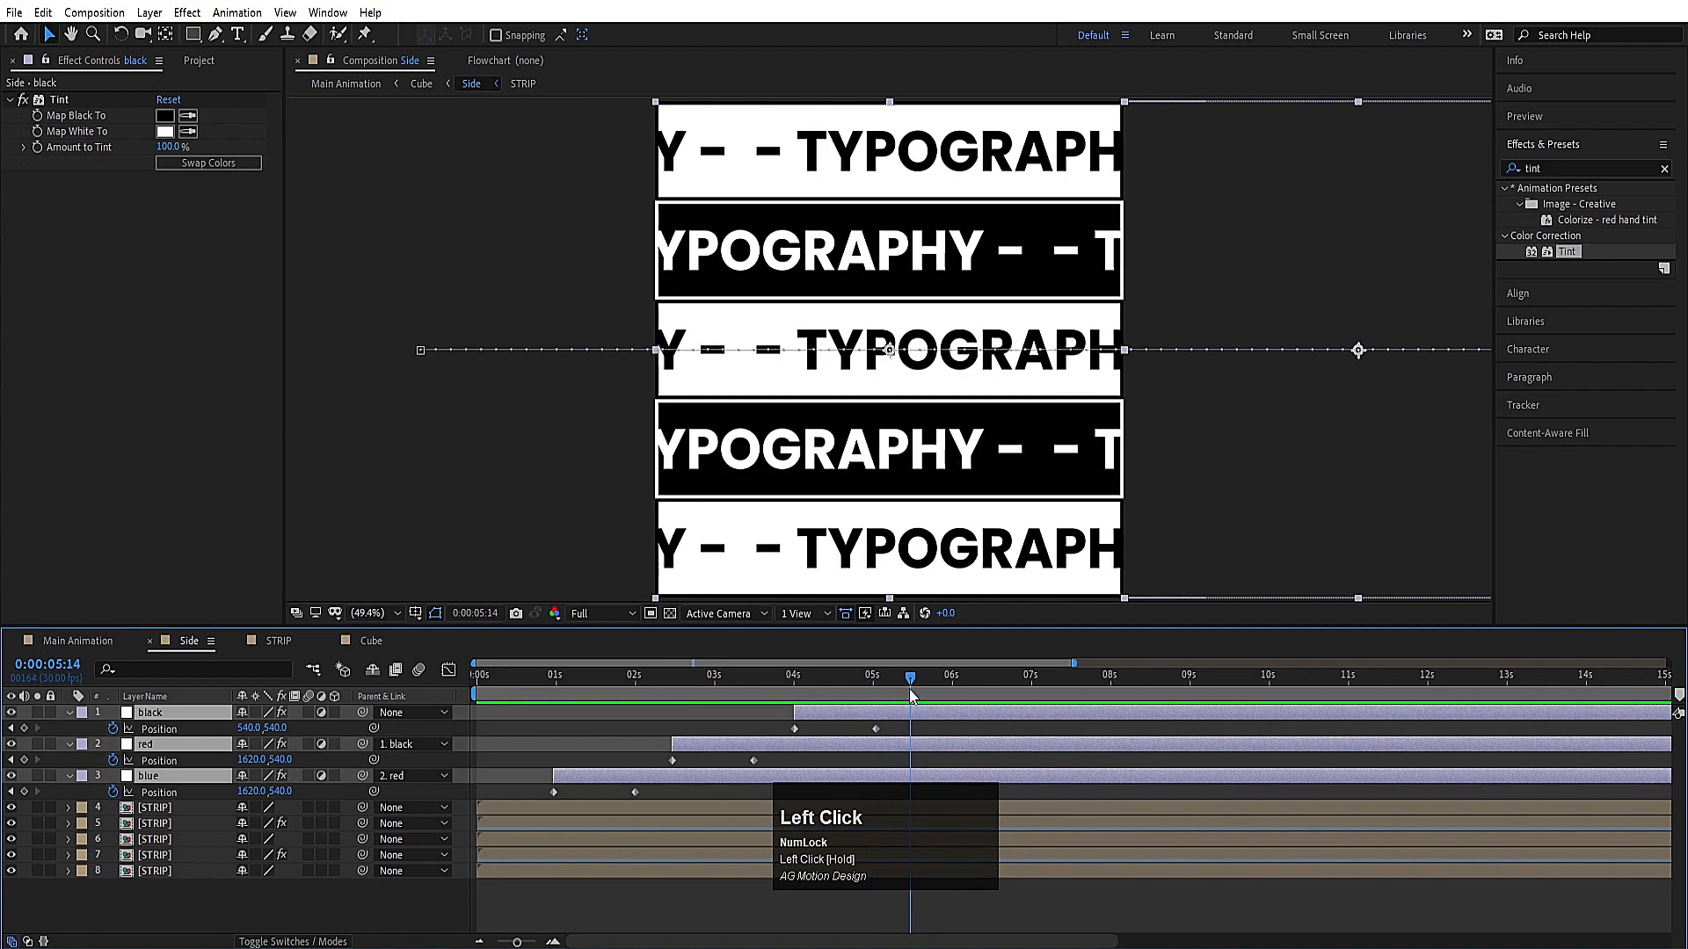
key("alt+bracketright")
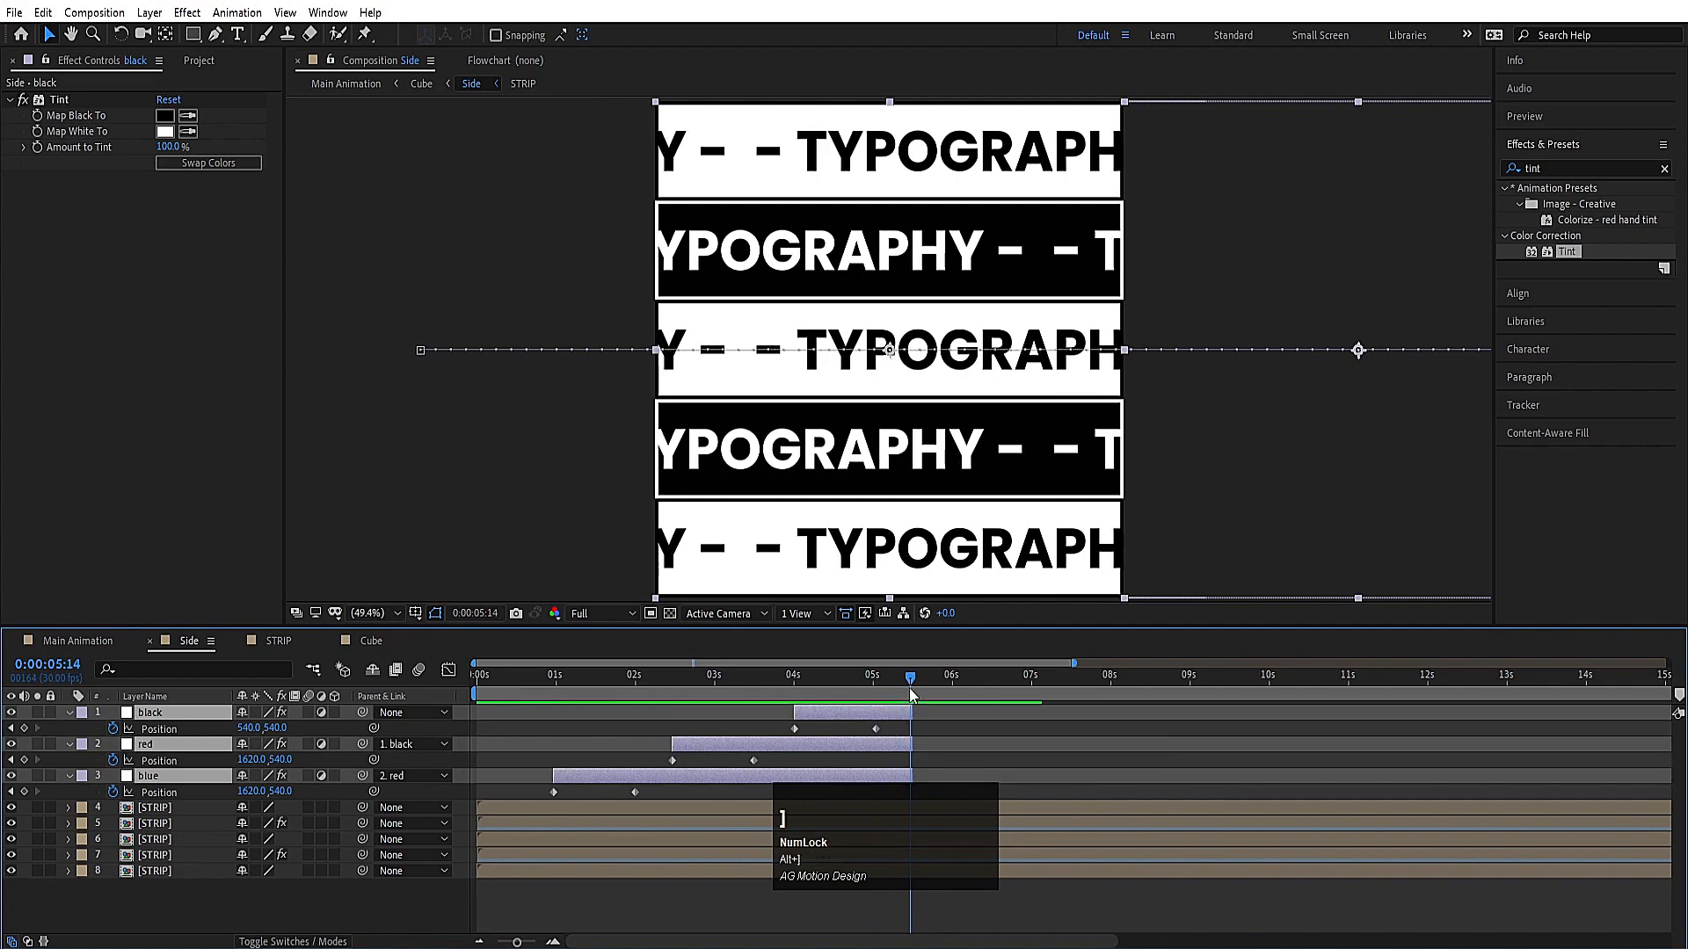
Step: Shift the black, red and blue layers together about 14 frames earlier and preview the wipes from the start
left_click(472, 681)
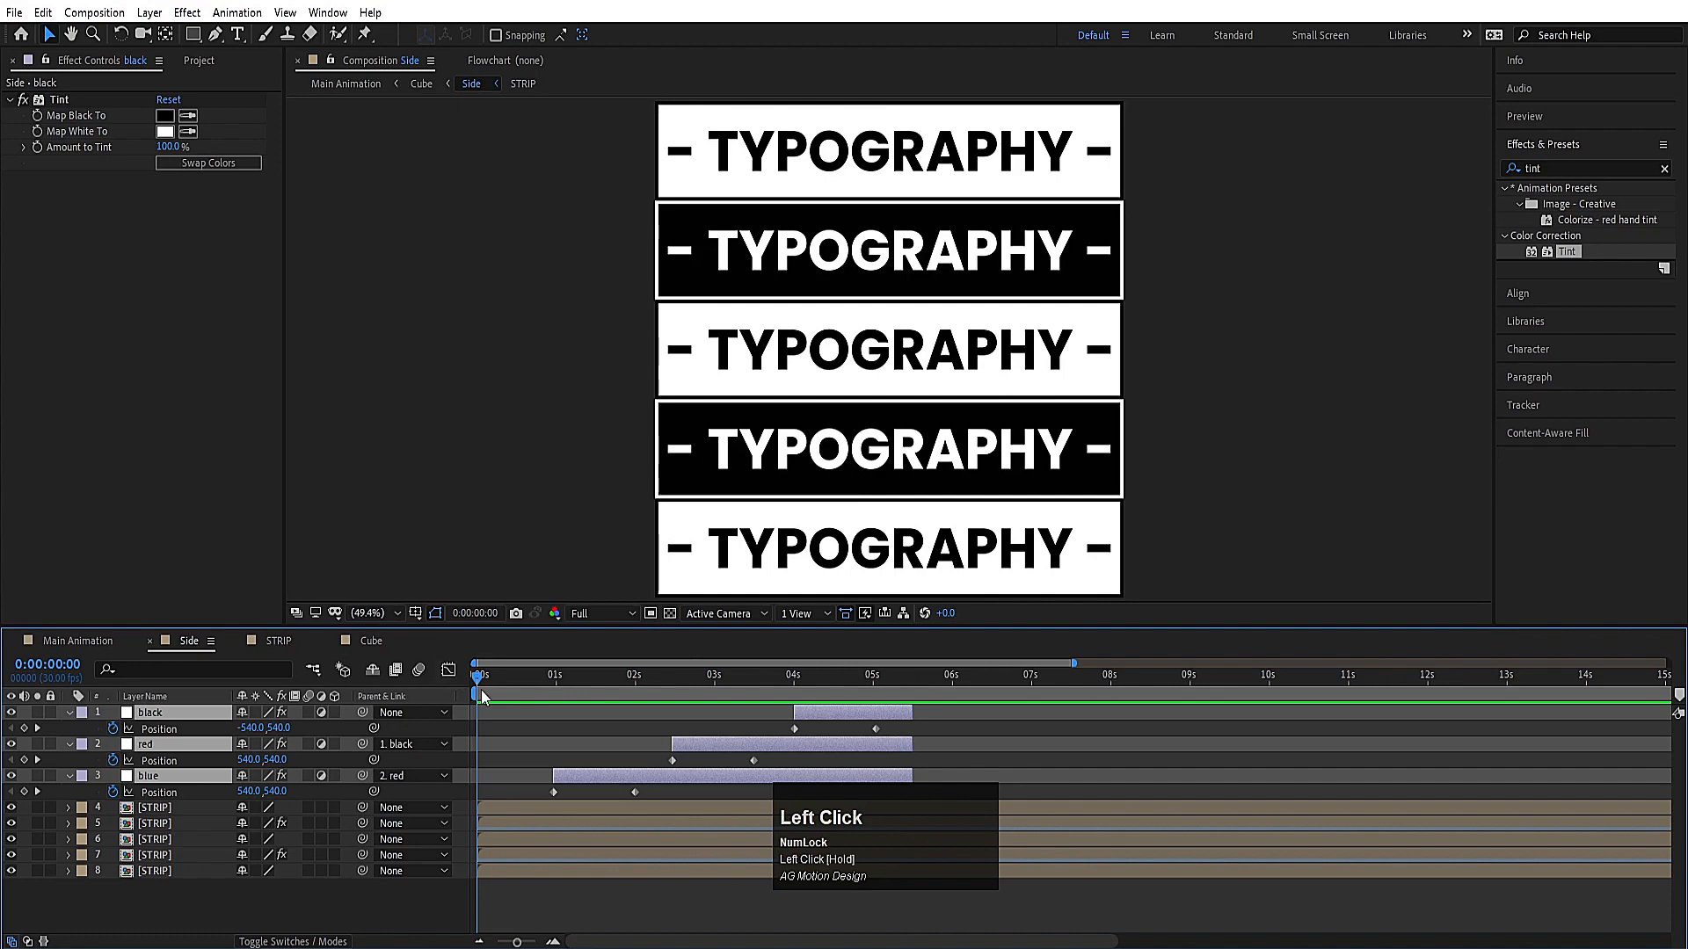
key("equal")
left_click_drag(671, 773, 619, 773)
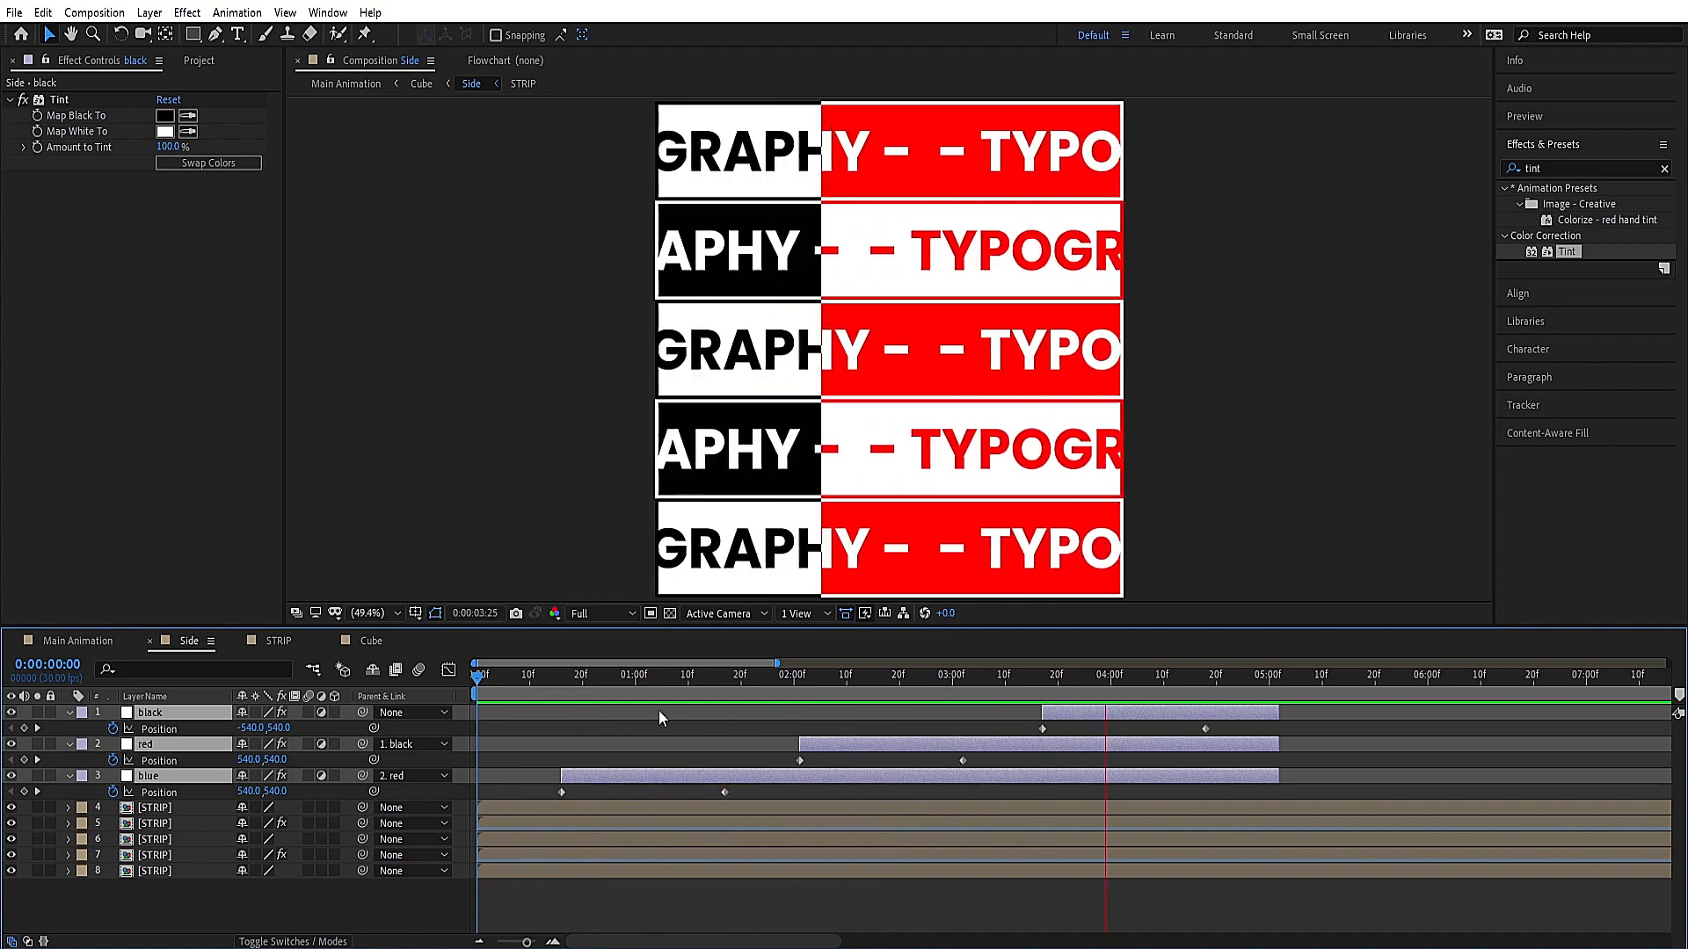
key("space")
Step: Apply Easy Ease to all Position keyframes of the three tint layers and pull their speed curves into sharp central peaks
left_click_drag(526, 721, 1363, 798)
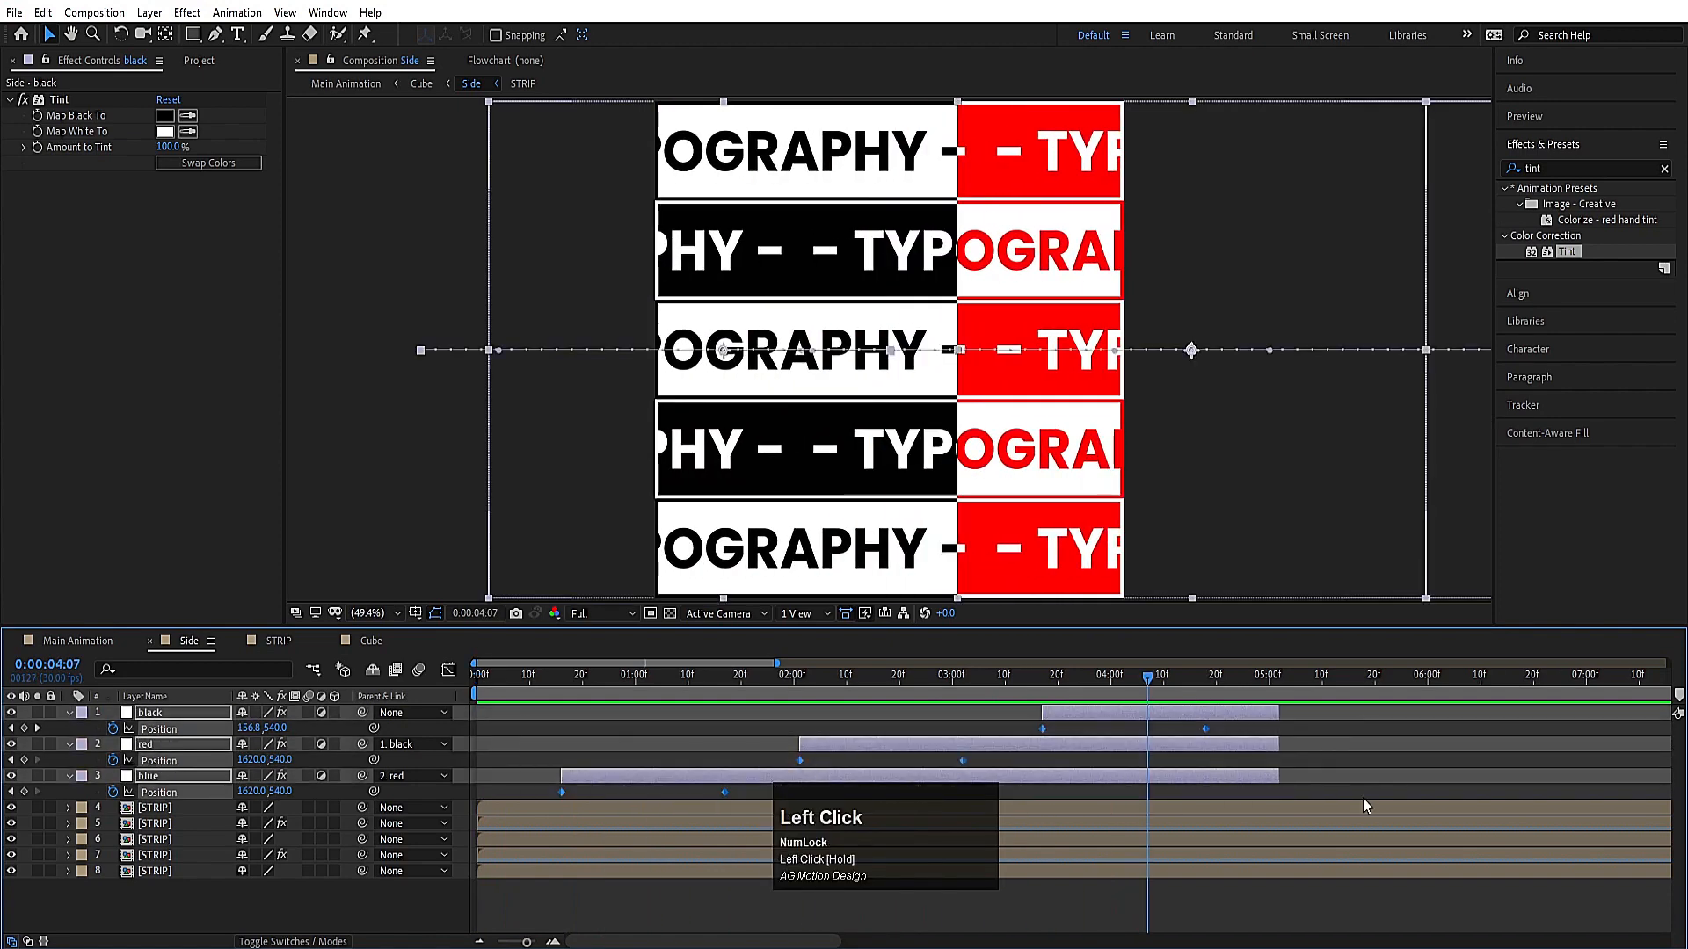
key("F9")
left_click(450, 671)
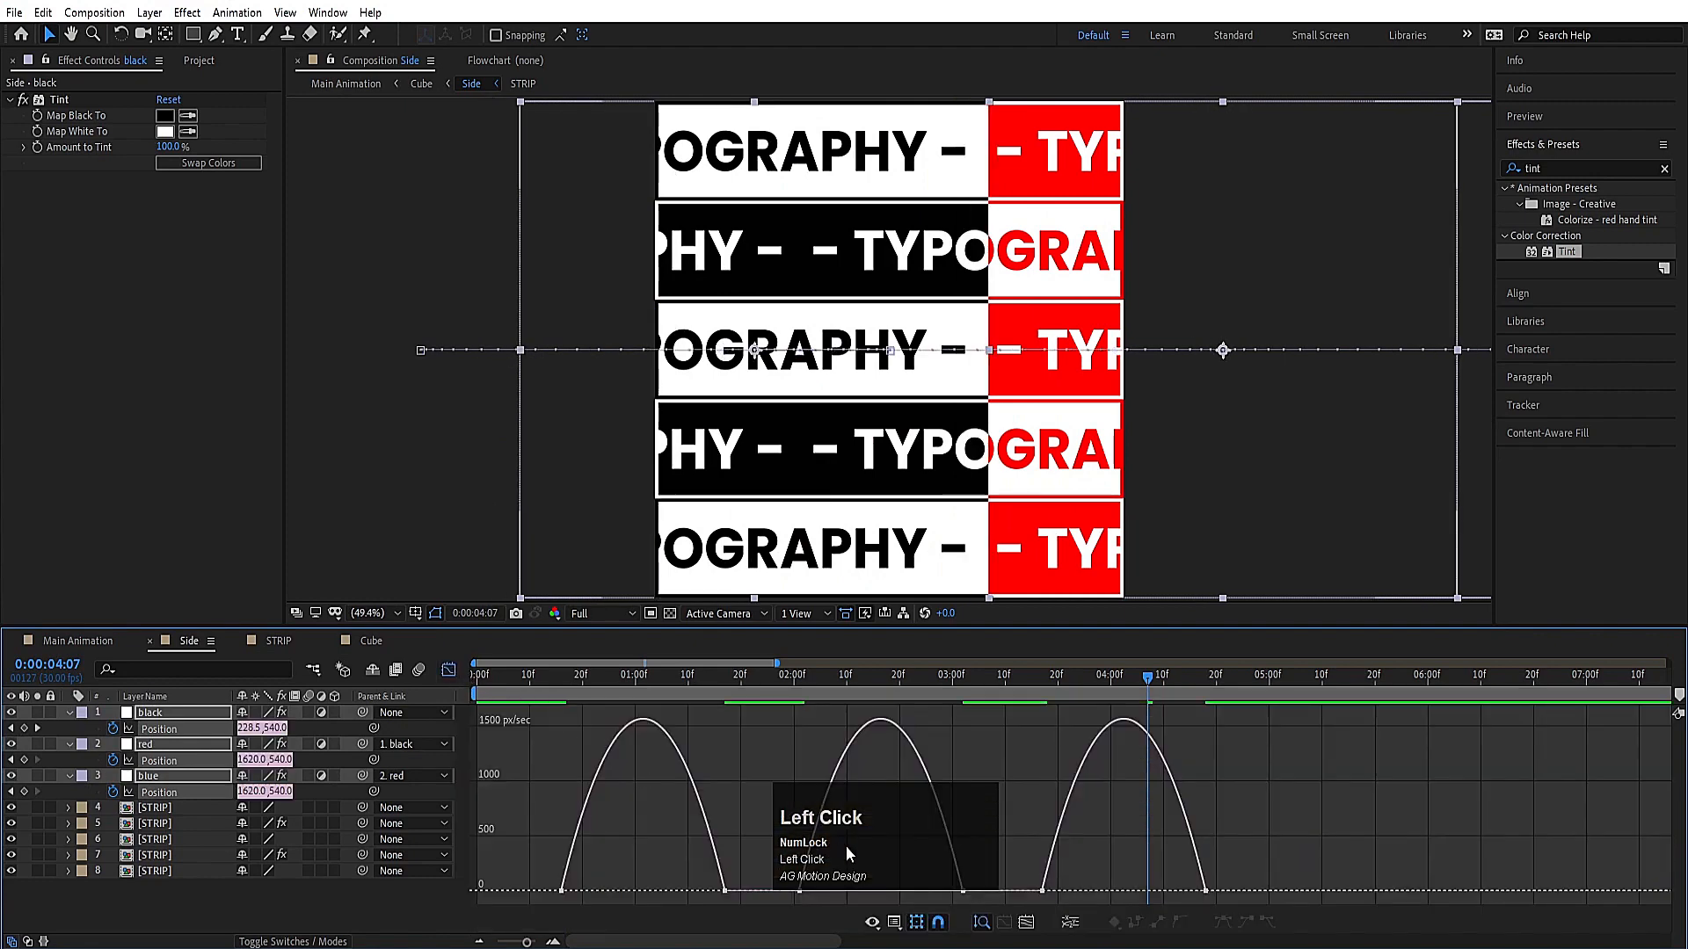
left_click_drag(1309, 904, 1373, 906)
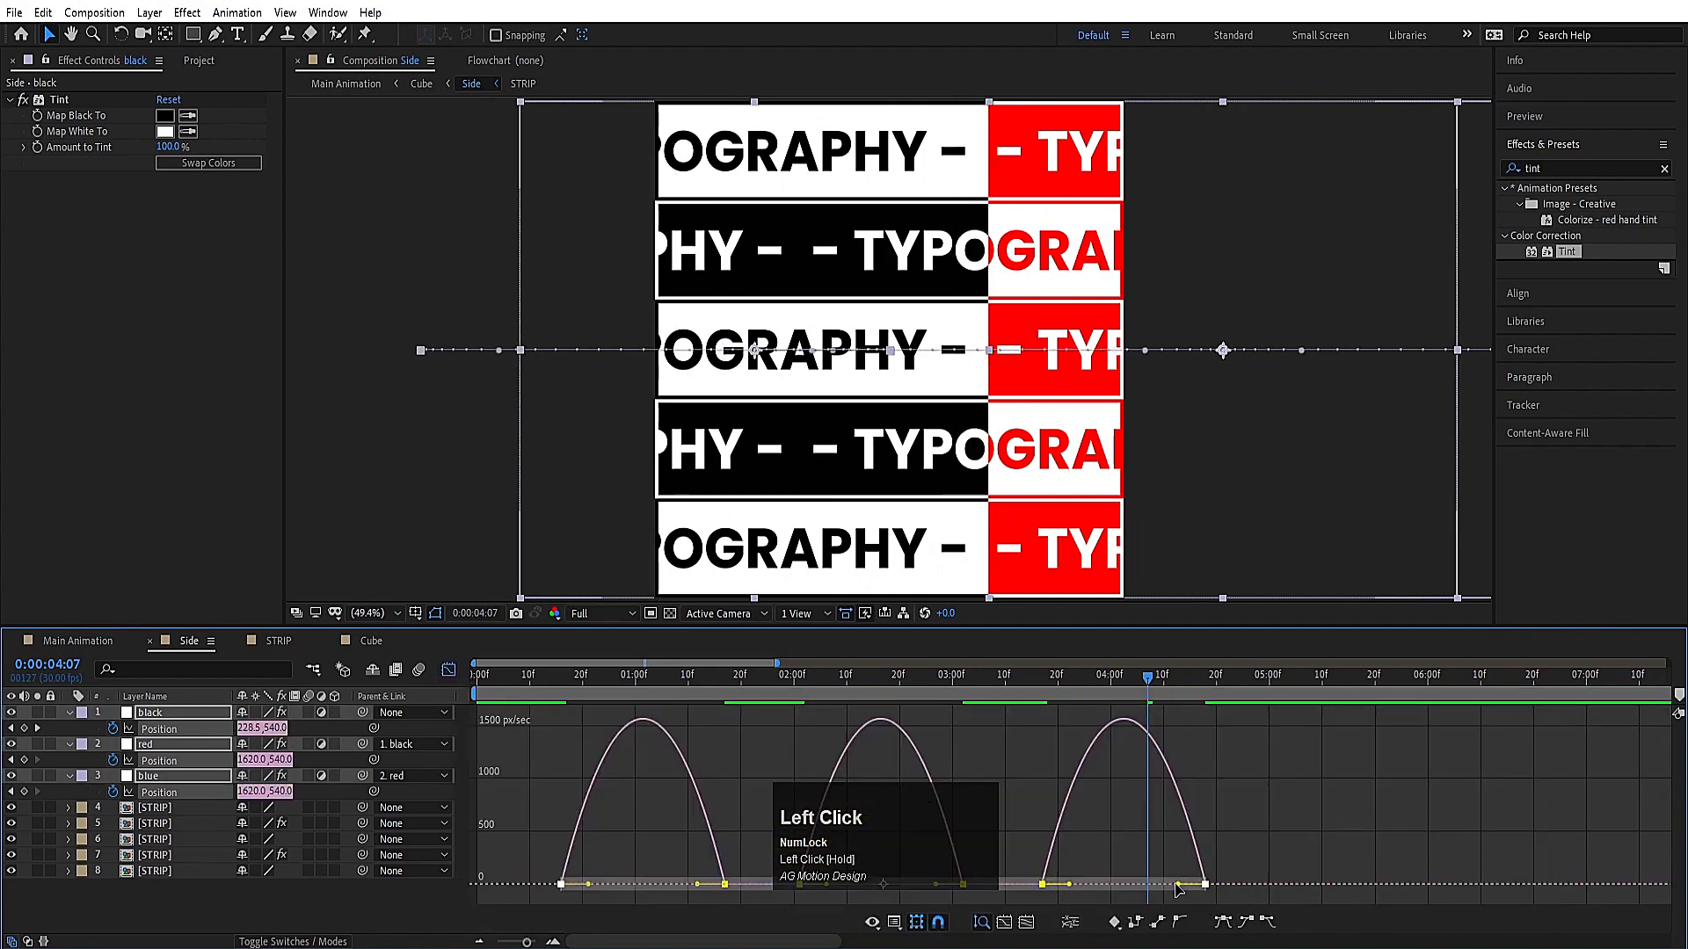
left_click_drag(1178, 890, 1107, 890)
left_click_drag(492, 677, 434, 657)
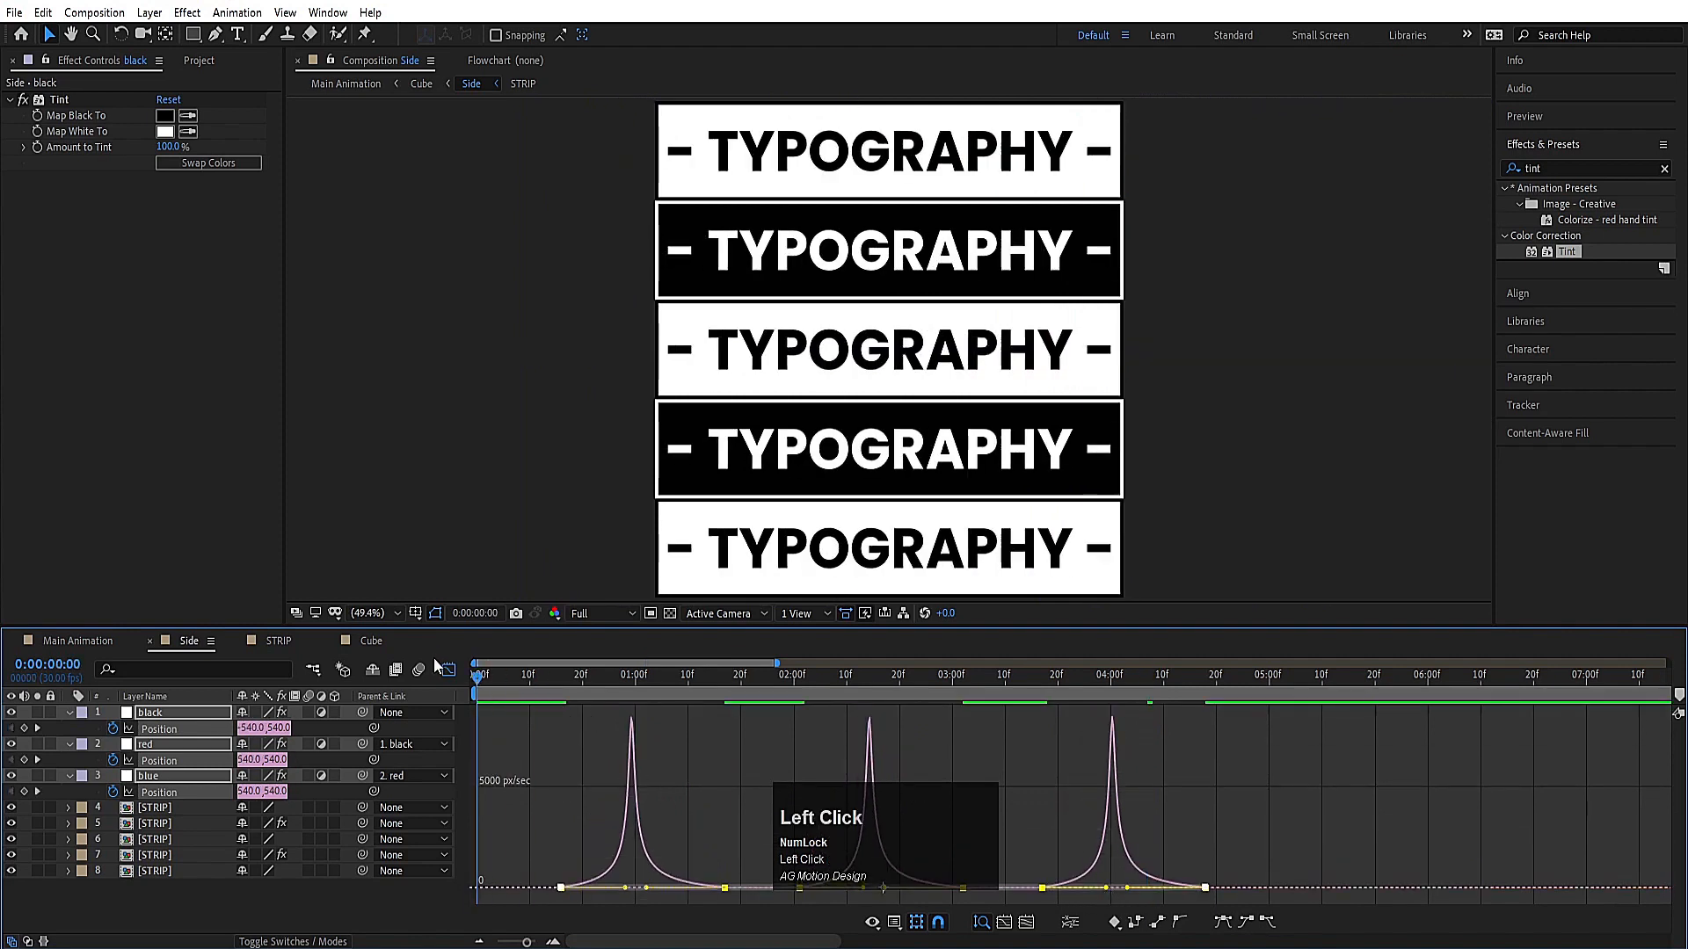
left_click(436, 672)
Step: Preview the eased blue, red and black wipes from the start of the Side composition
key("minus")
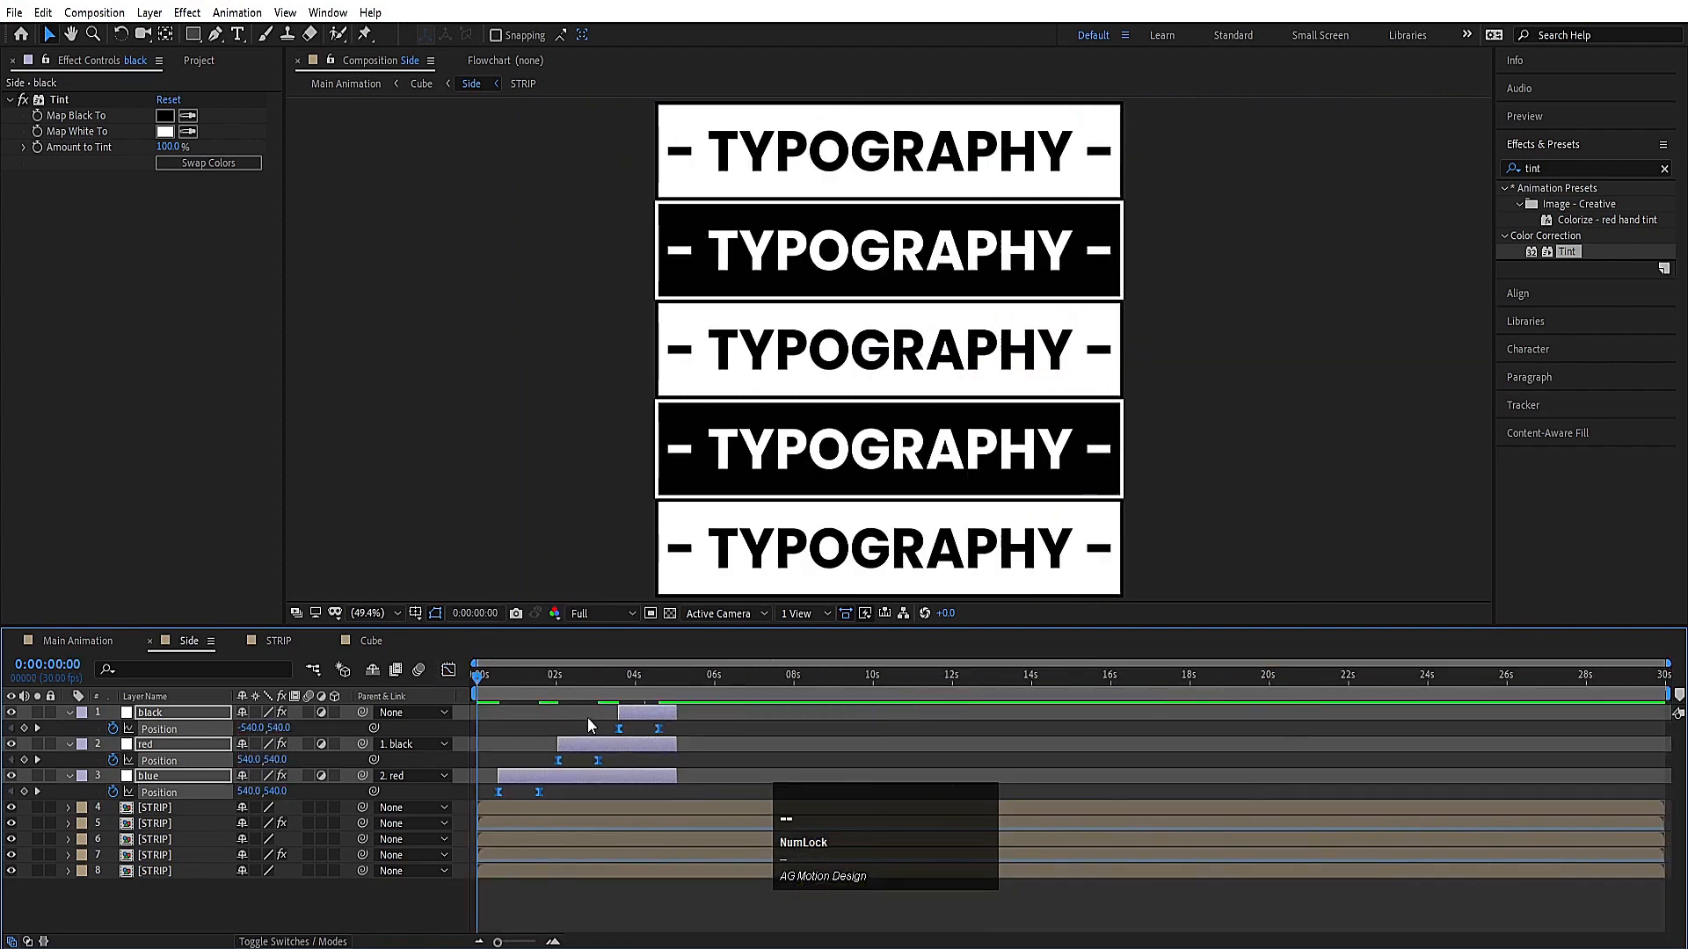
key("space")
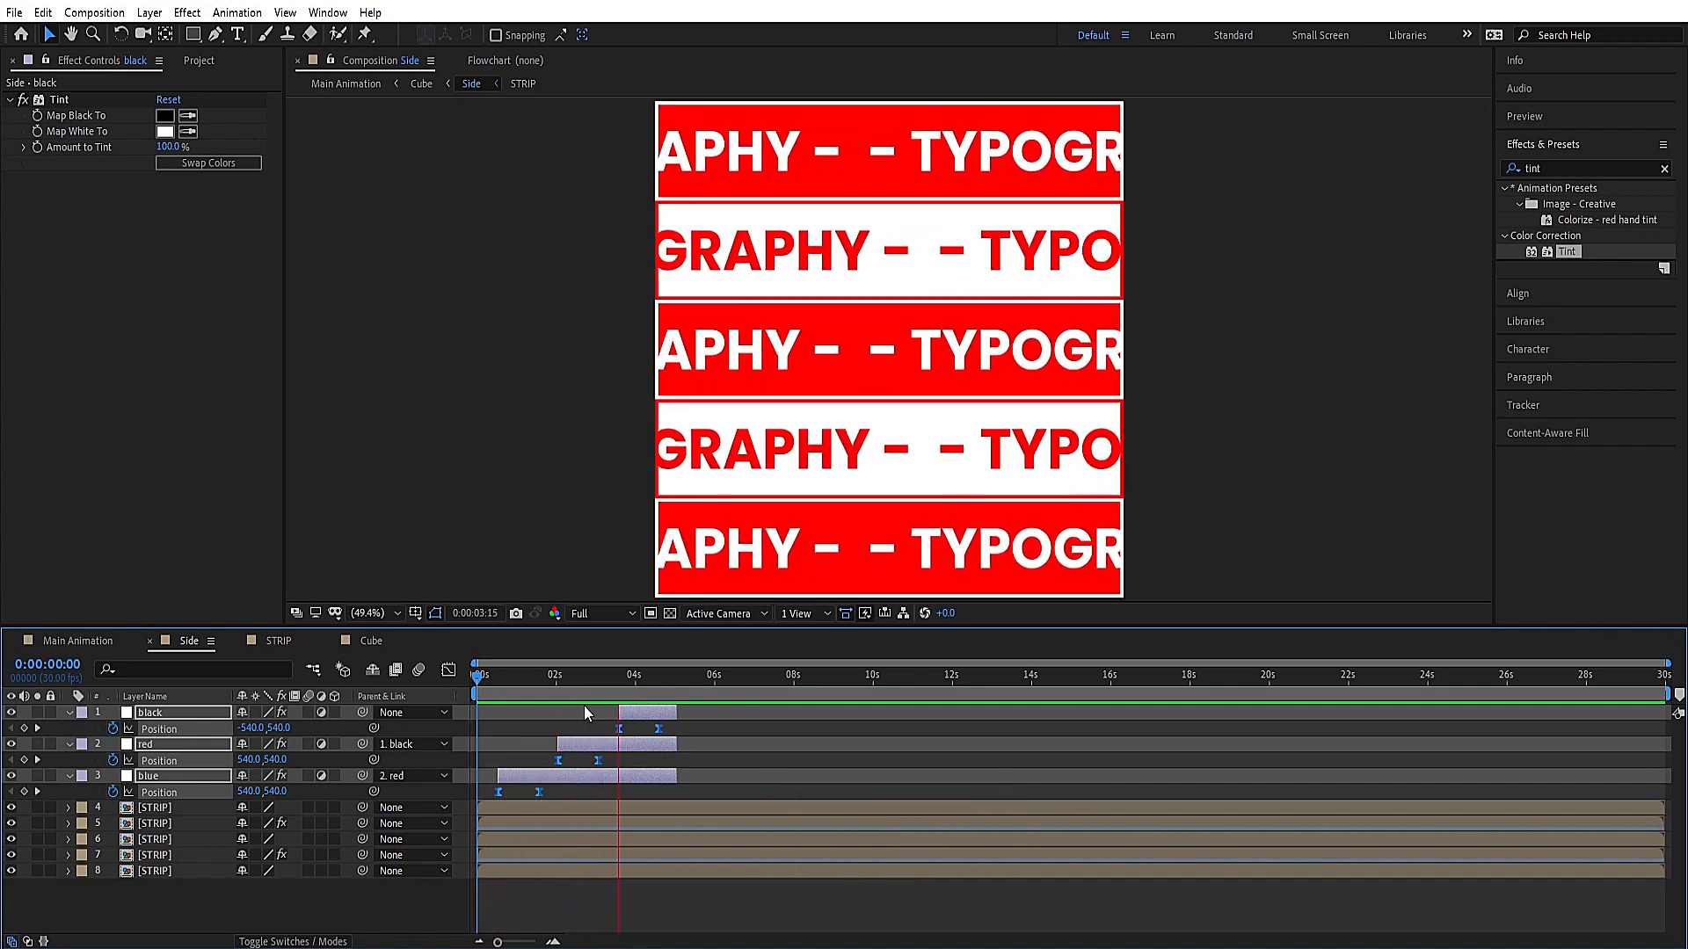
key("space")
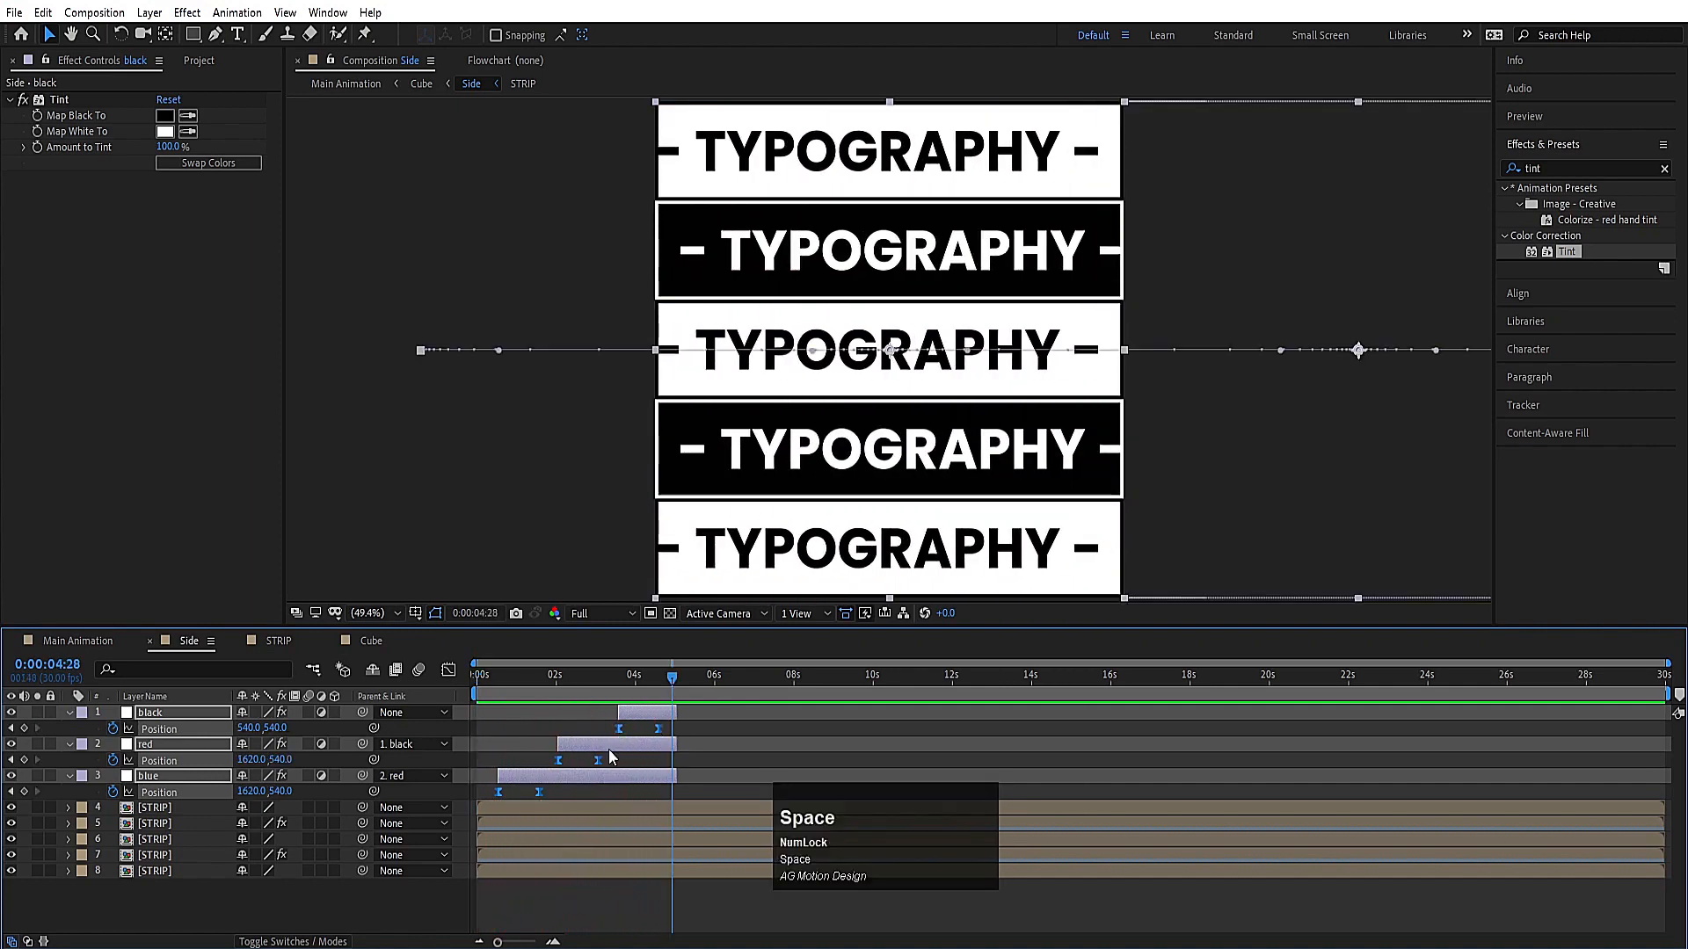
Step: Duplicate the blue, red and black layers and place the copies at the top of the layer stack
left_click(60, 830)
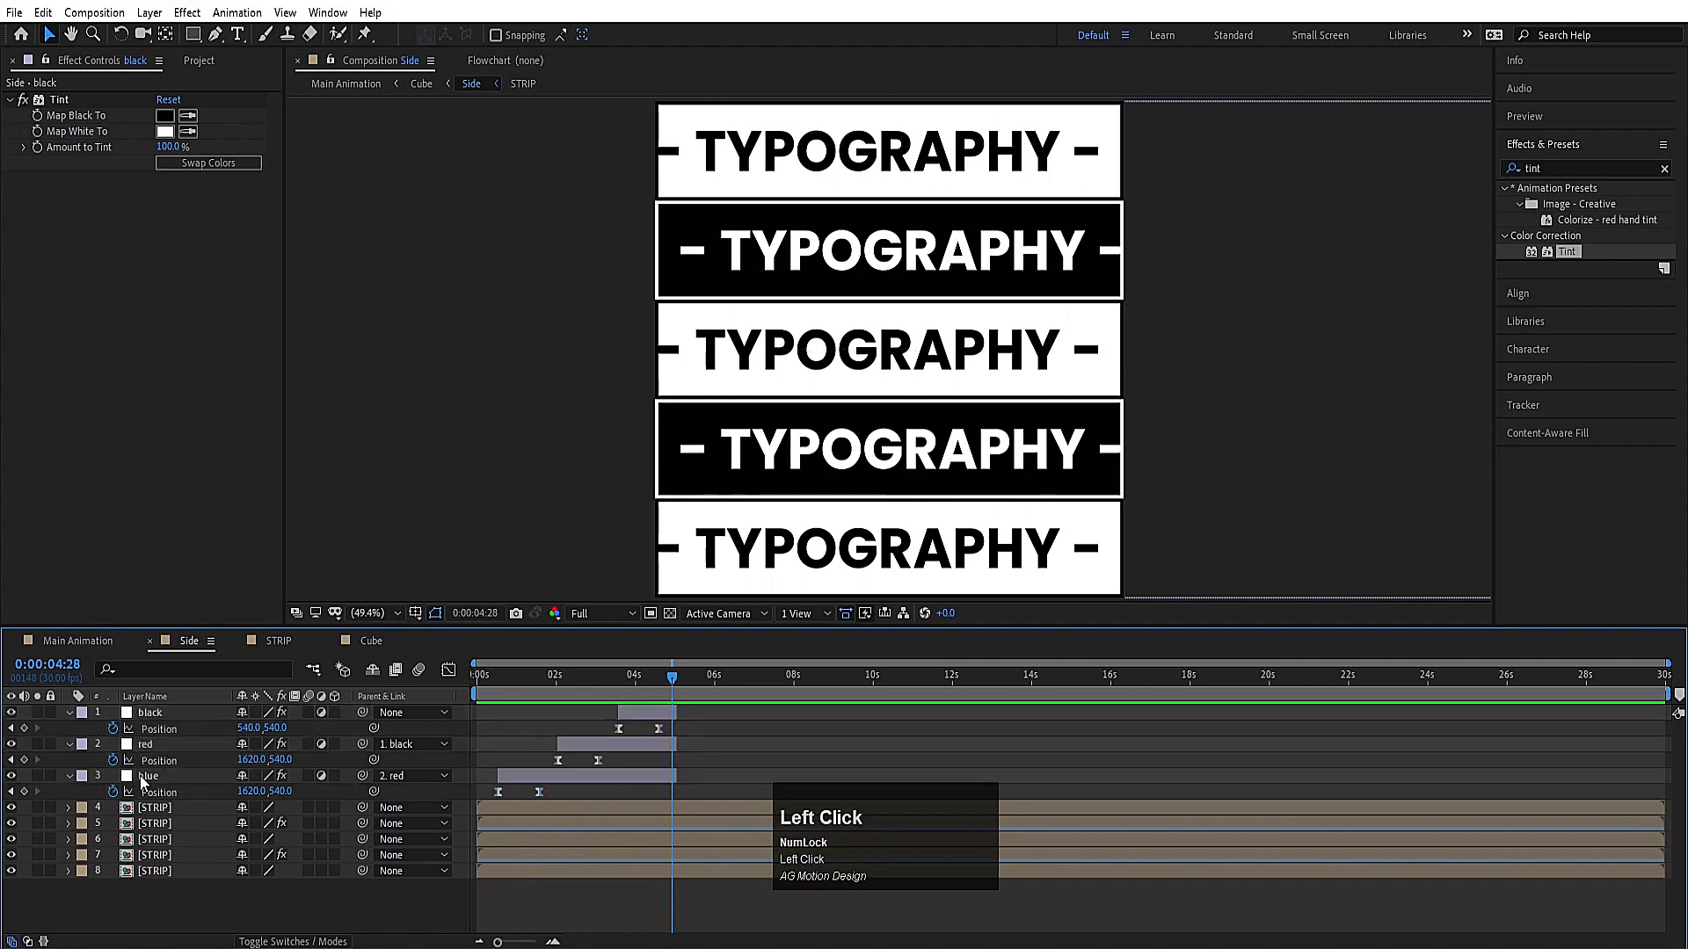
left_click(145, 777)
left_click(167, 714, "shift")
key("comma")
key("comma")
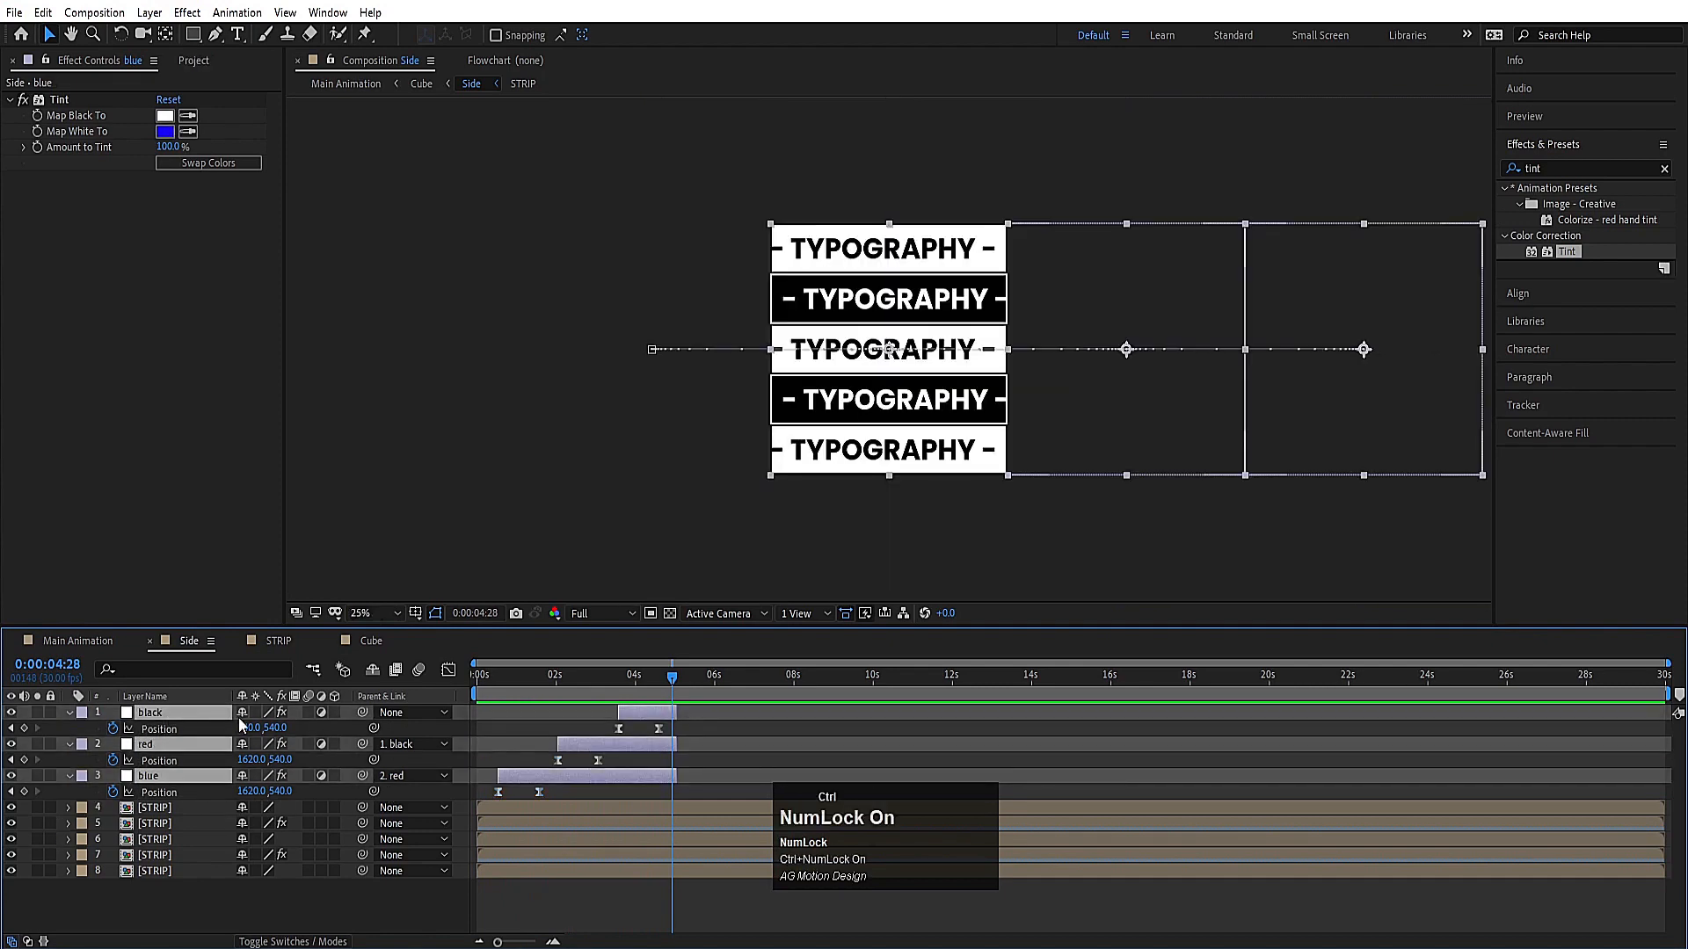
key("ctrl+d")
left_click_drag(148, 762, 145, 721)
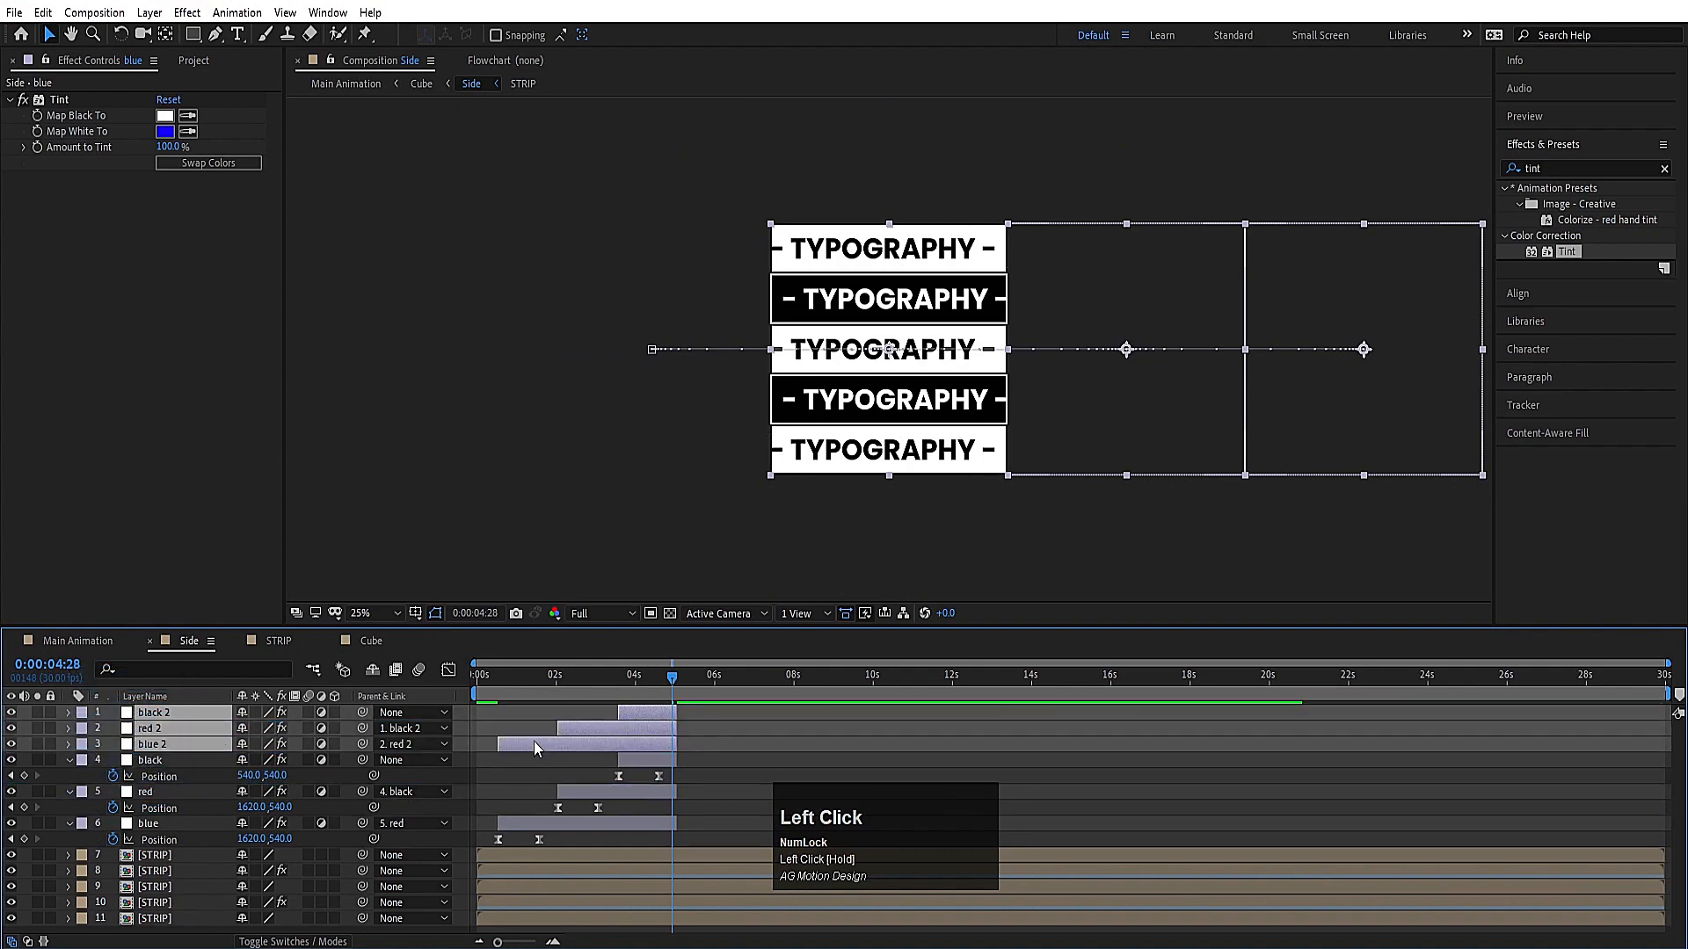
Step: Move the three duplicated layers in time to start where the original layers end, and preview the repeated wipes
left_click_drag(535, 746, 713, 767)
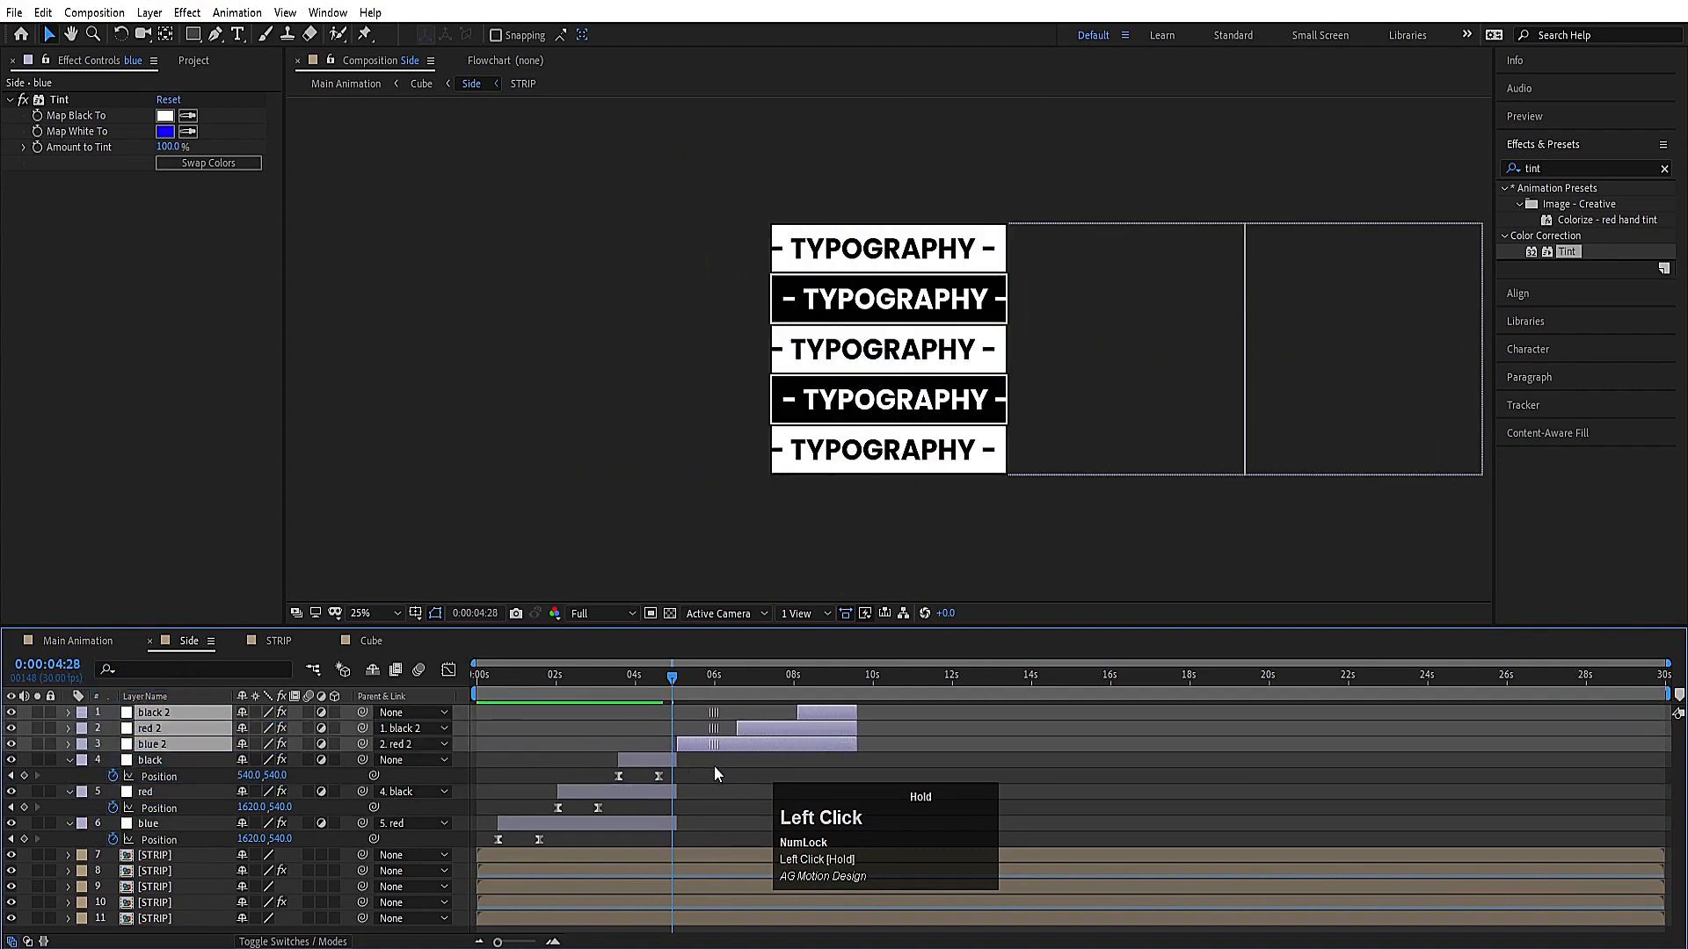
key("space")
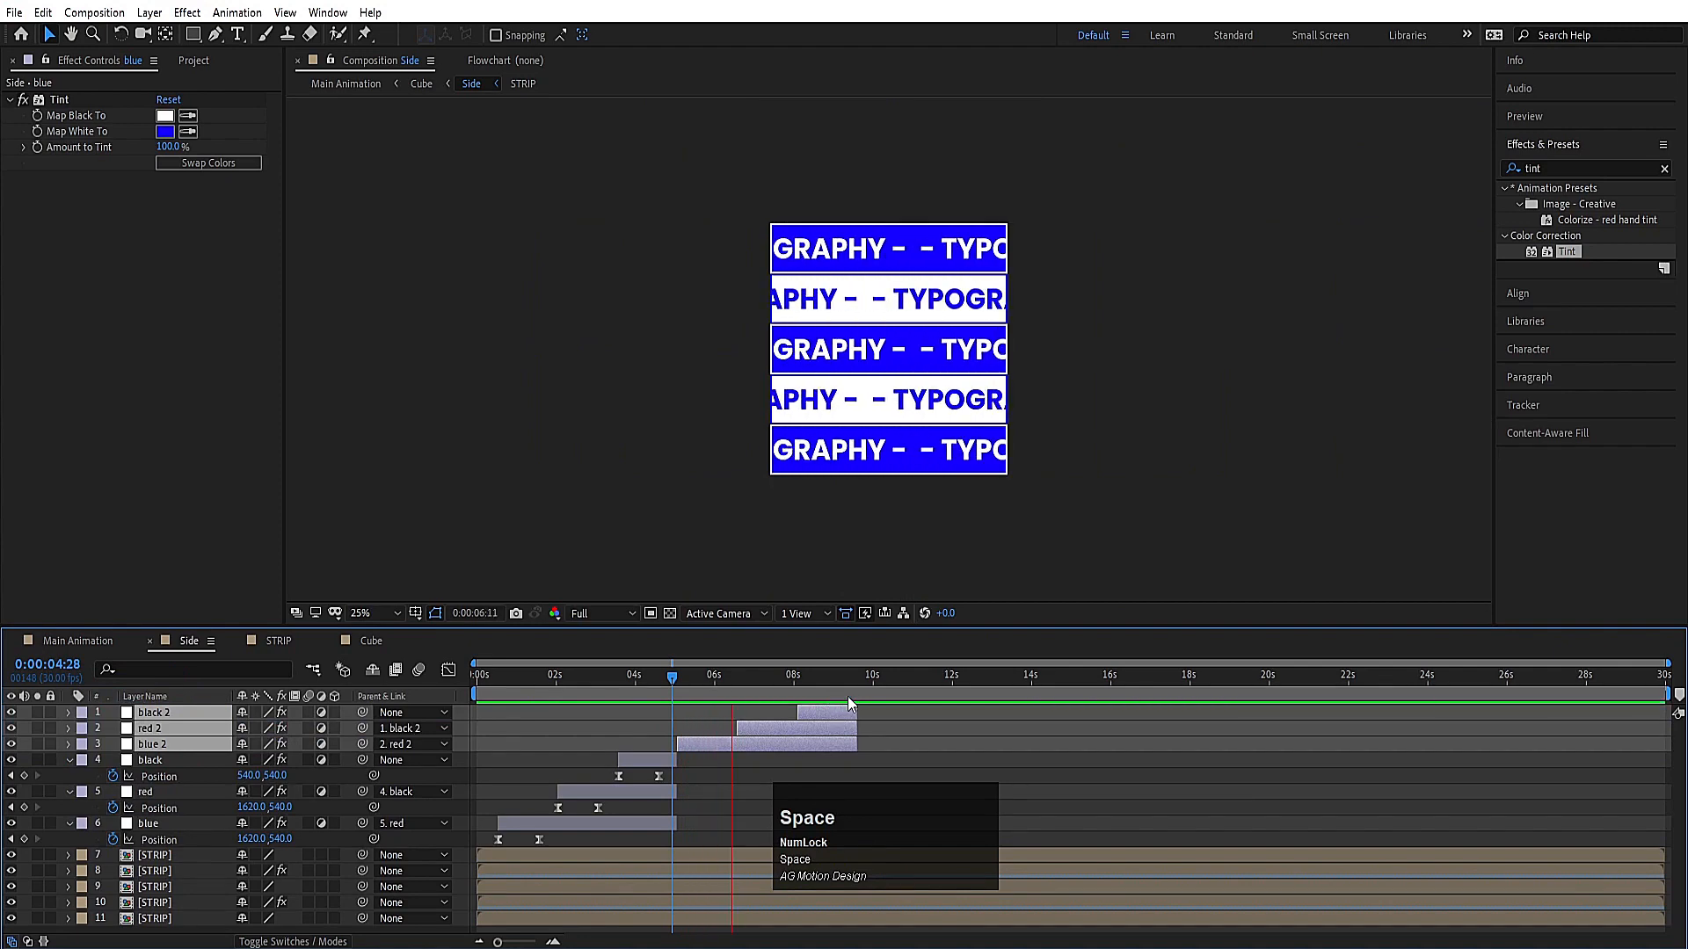
key("space")
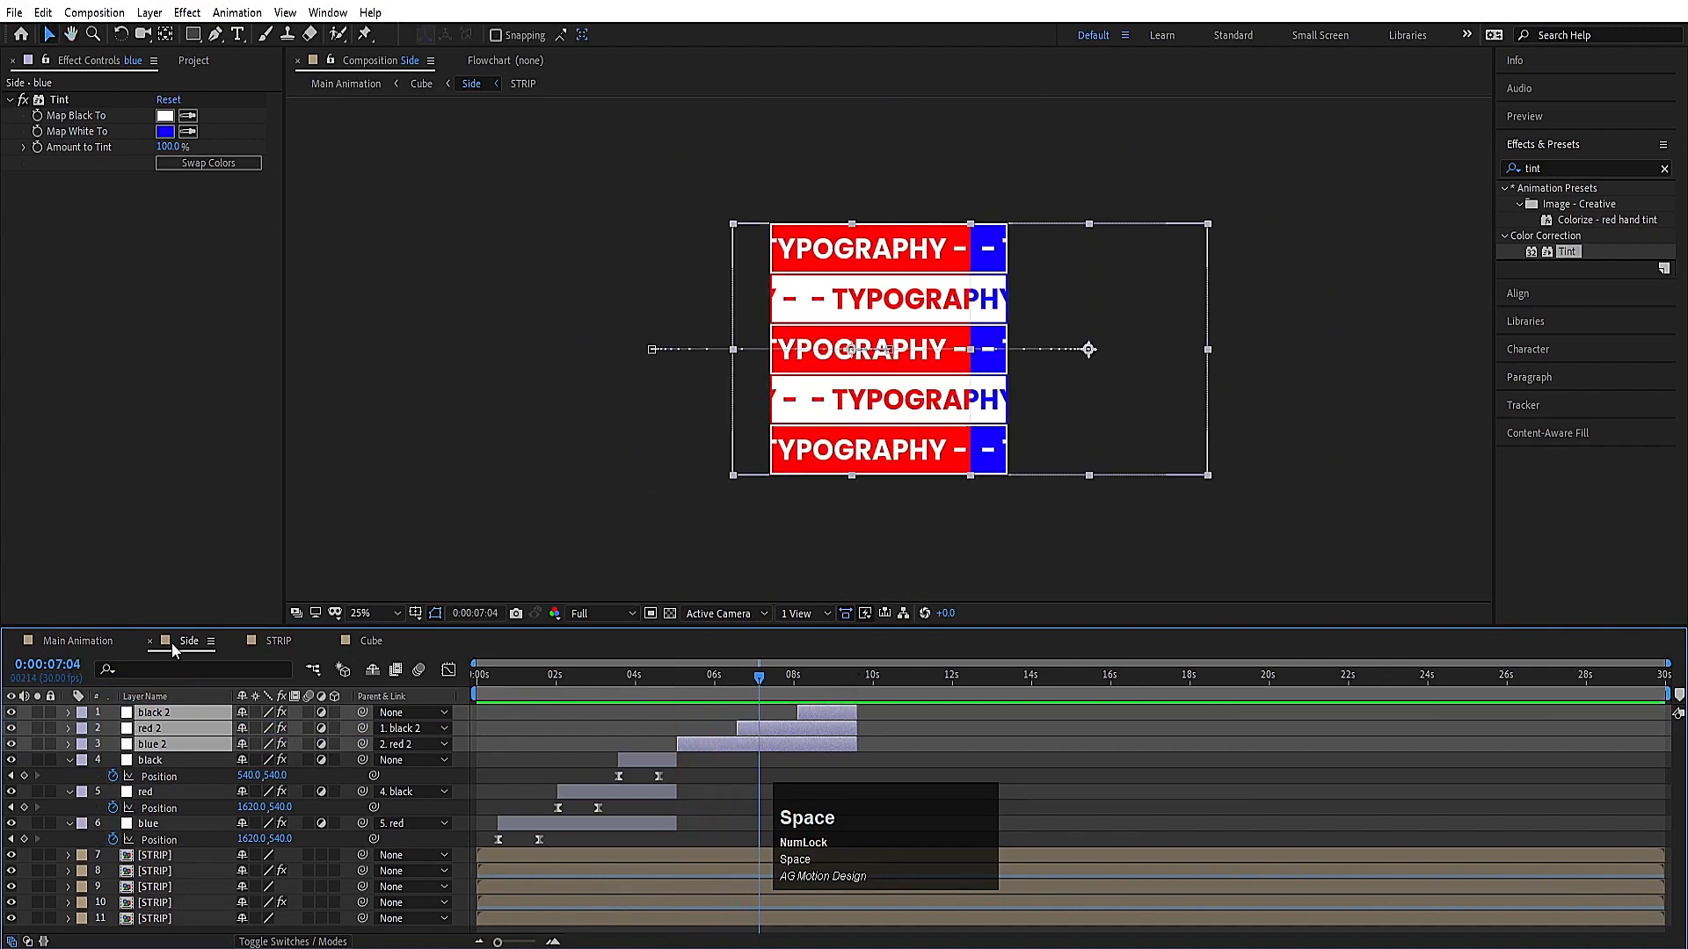
Step: Set the Main Animation composition's preview resolution to Quarter and preview the color-changing cubes
left_click(107, 642)
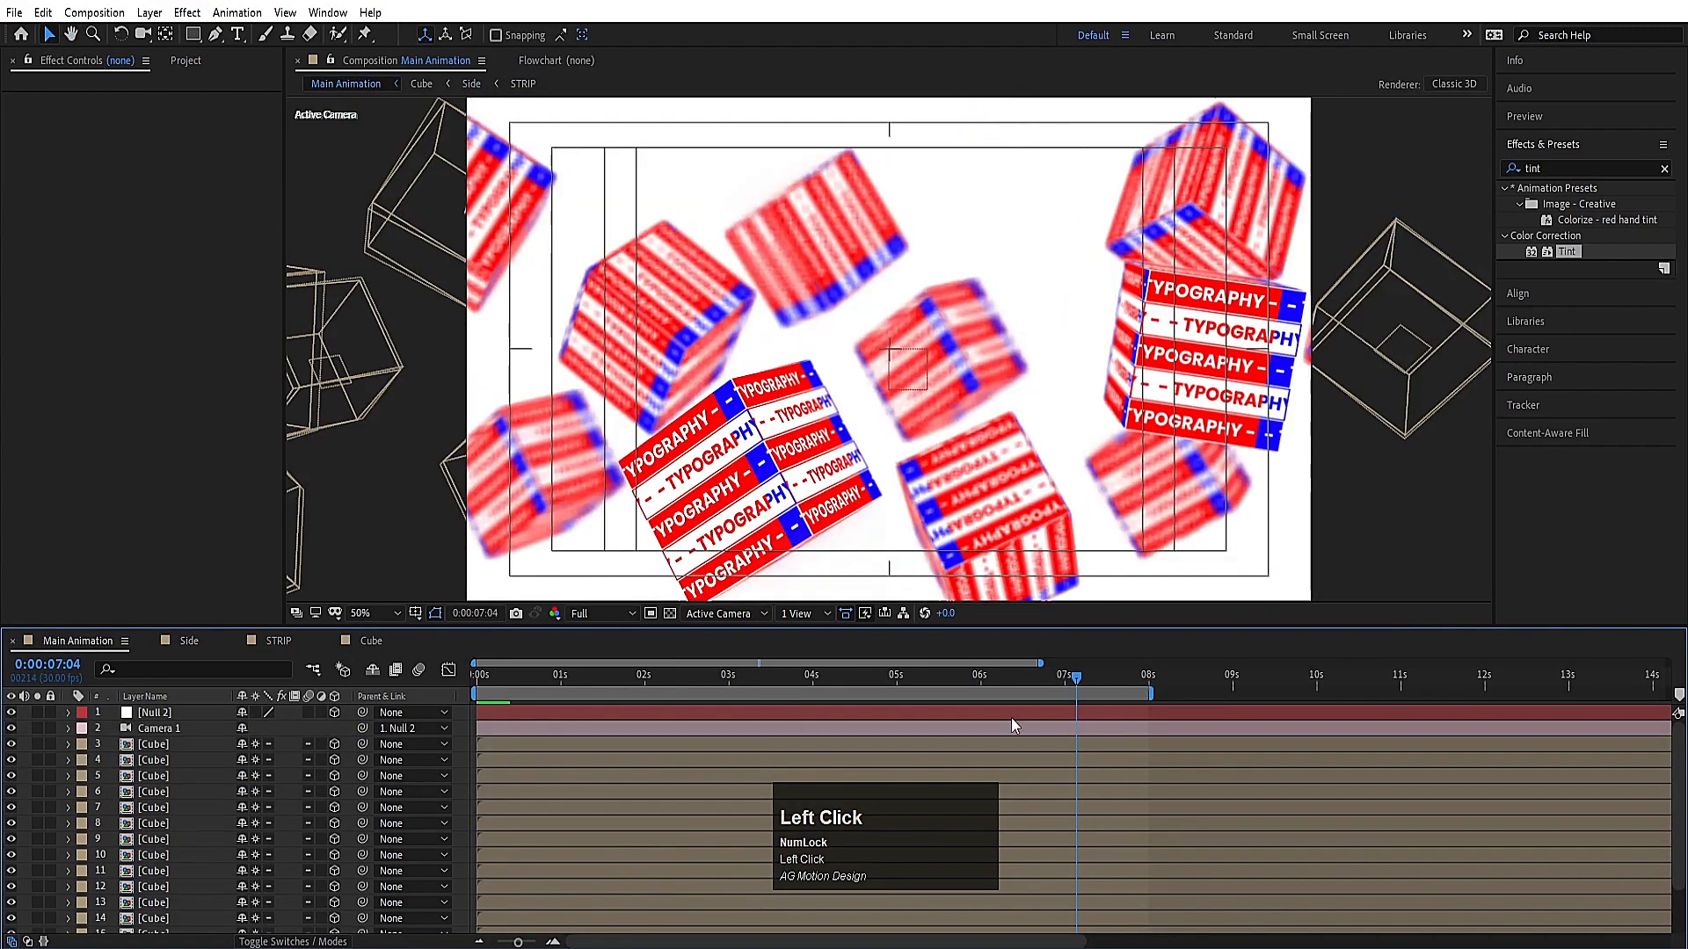
key("space")
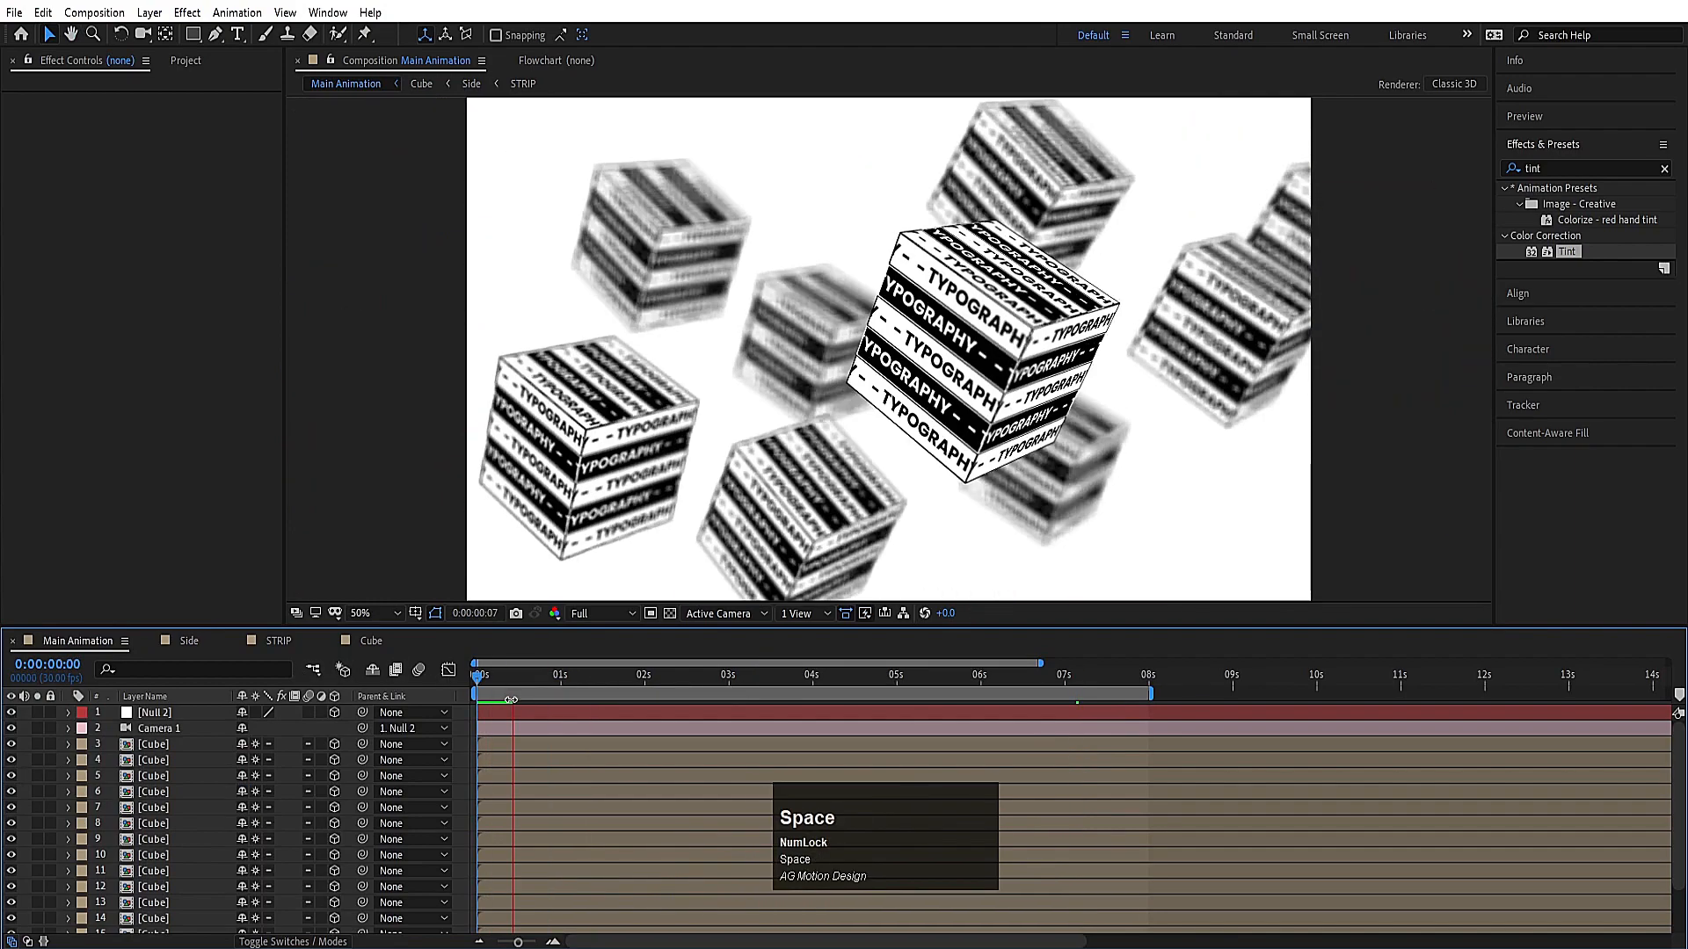
left_click(602, 614)
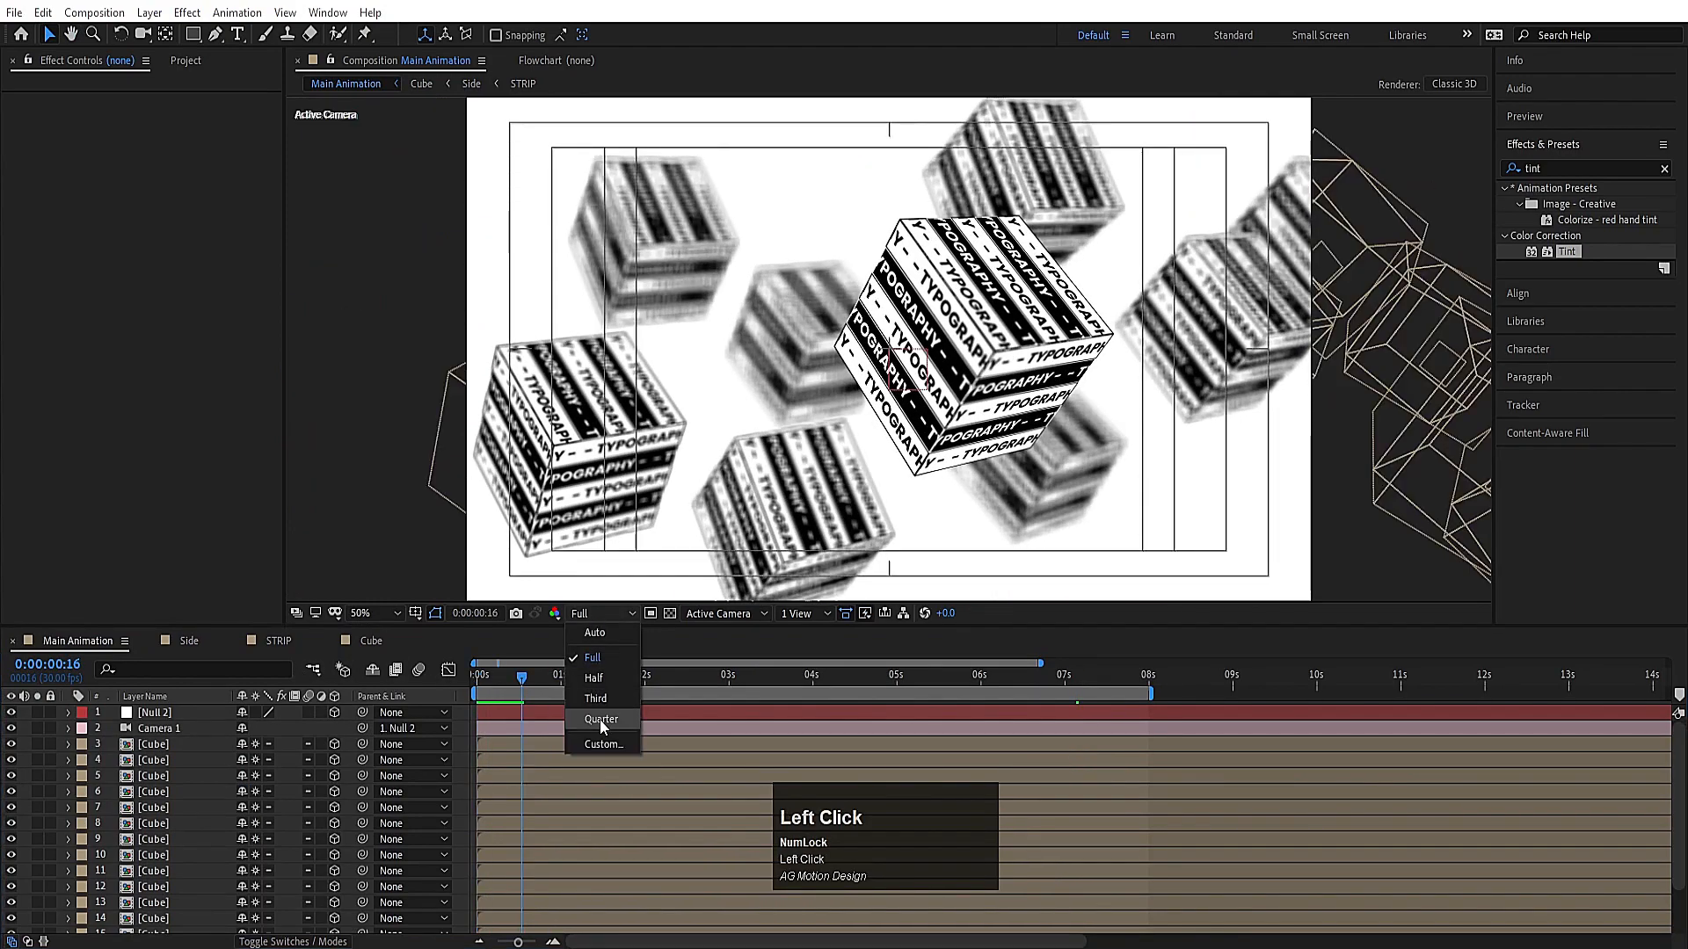
left_click(601, 719)
key("space")
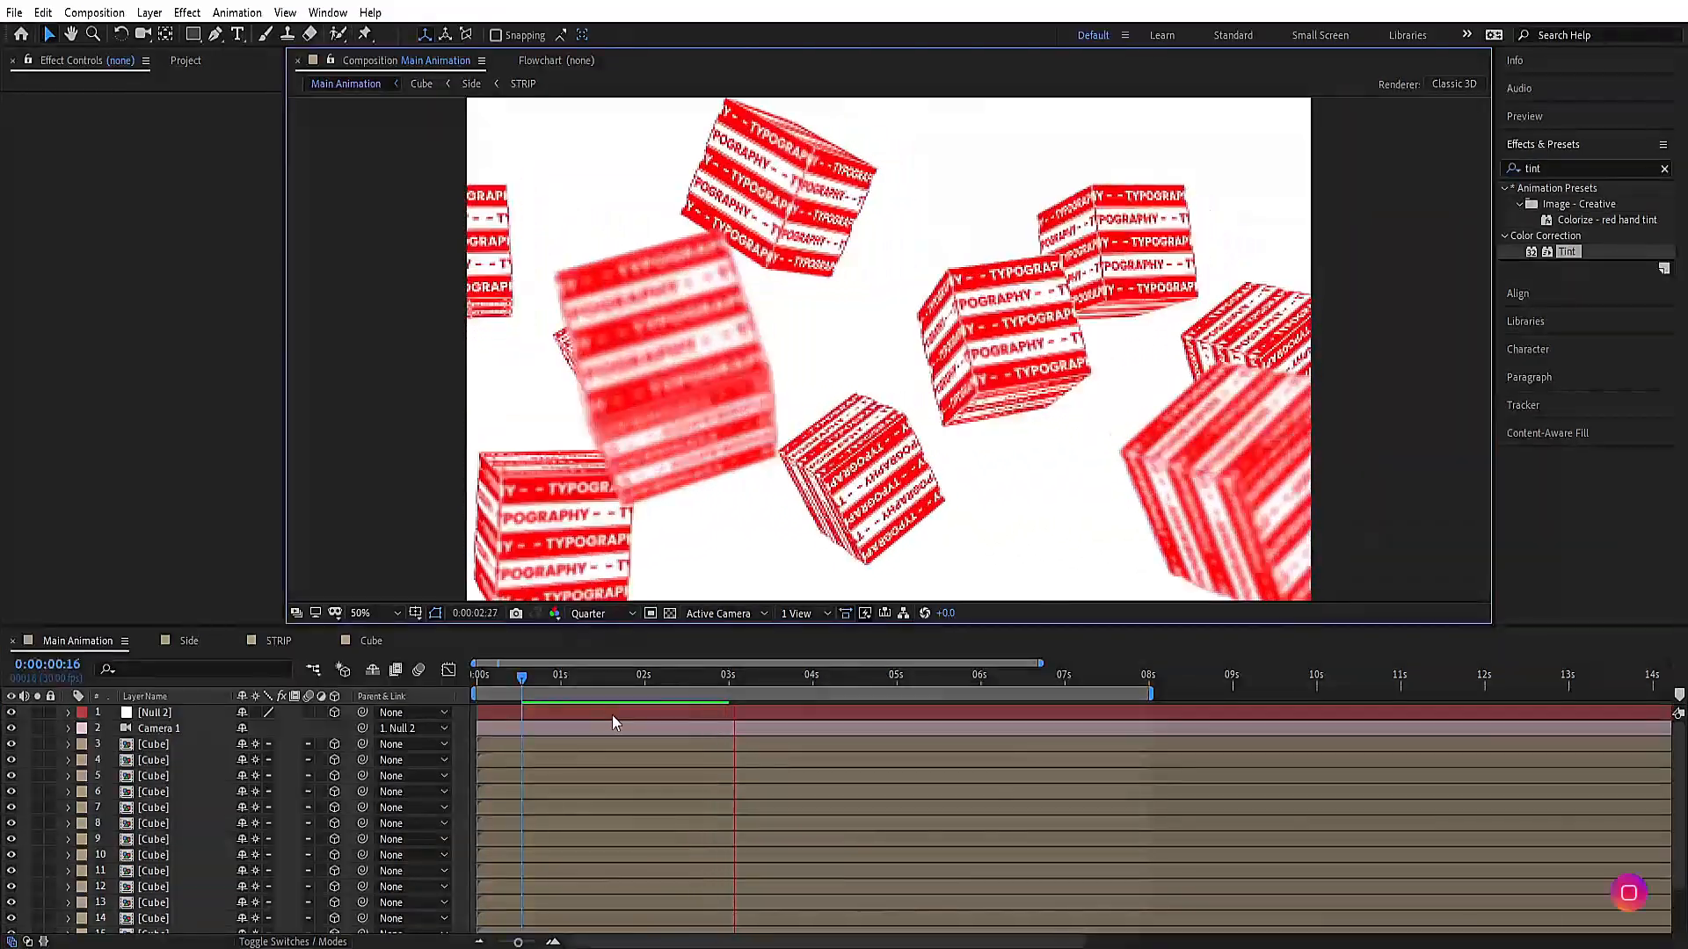
key("space")
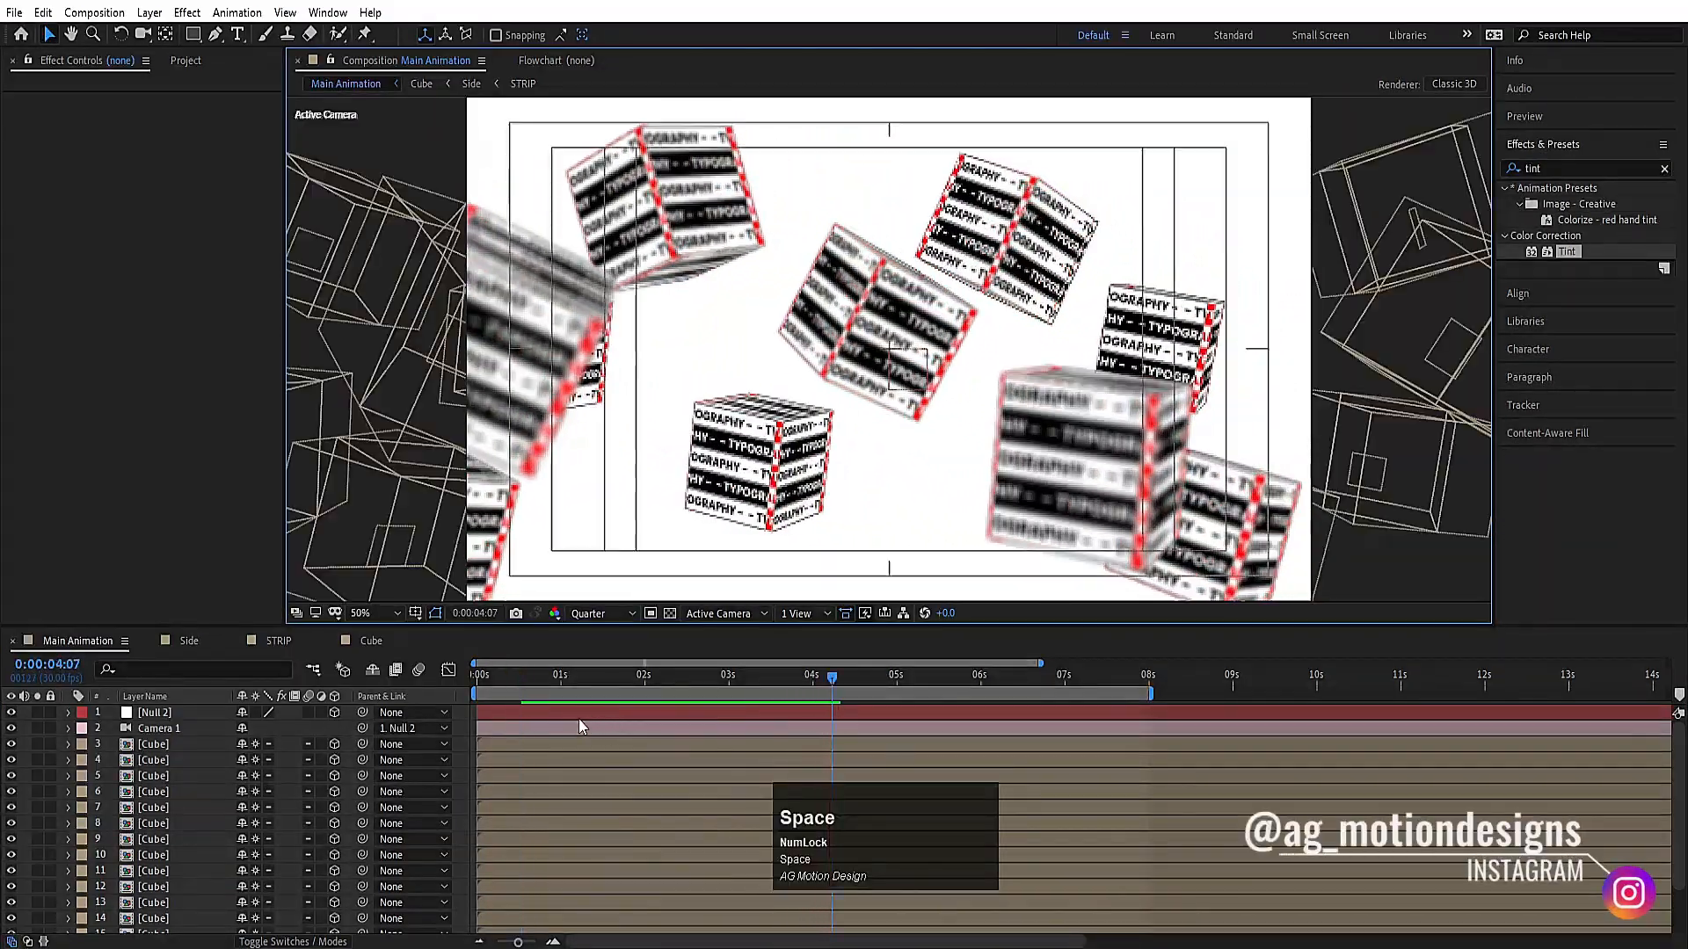
left_click_drag(570, 676, 441, 675)
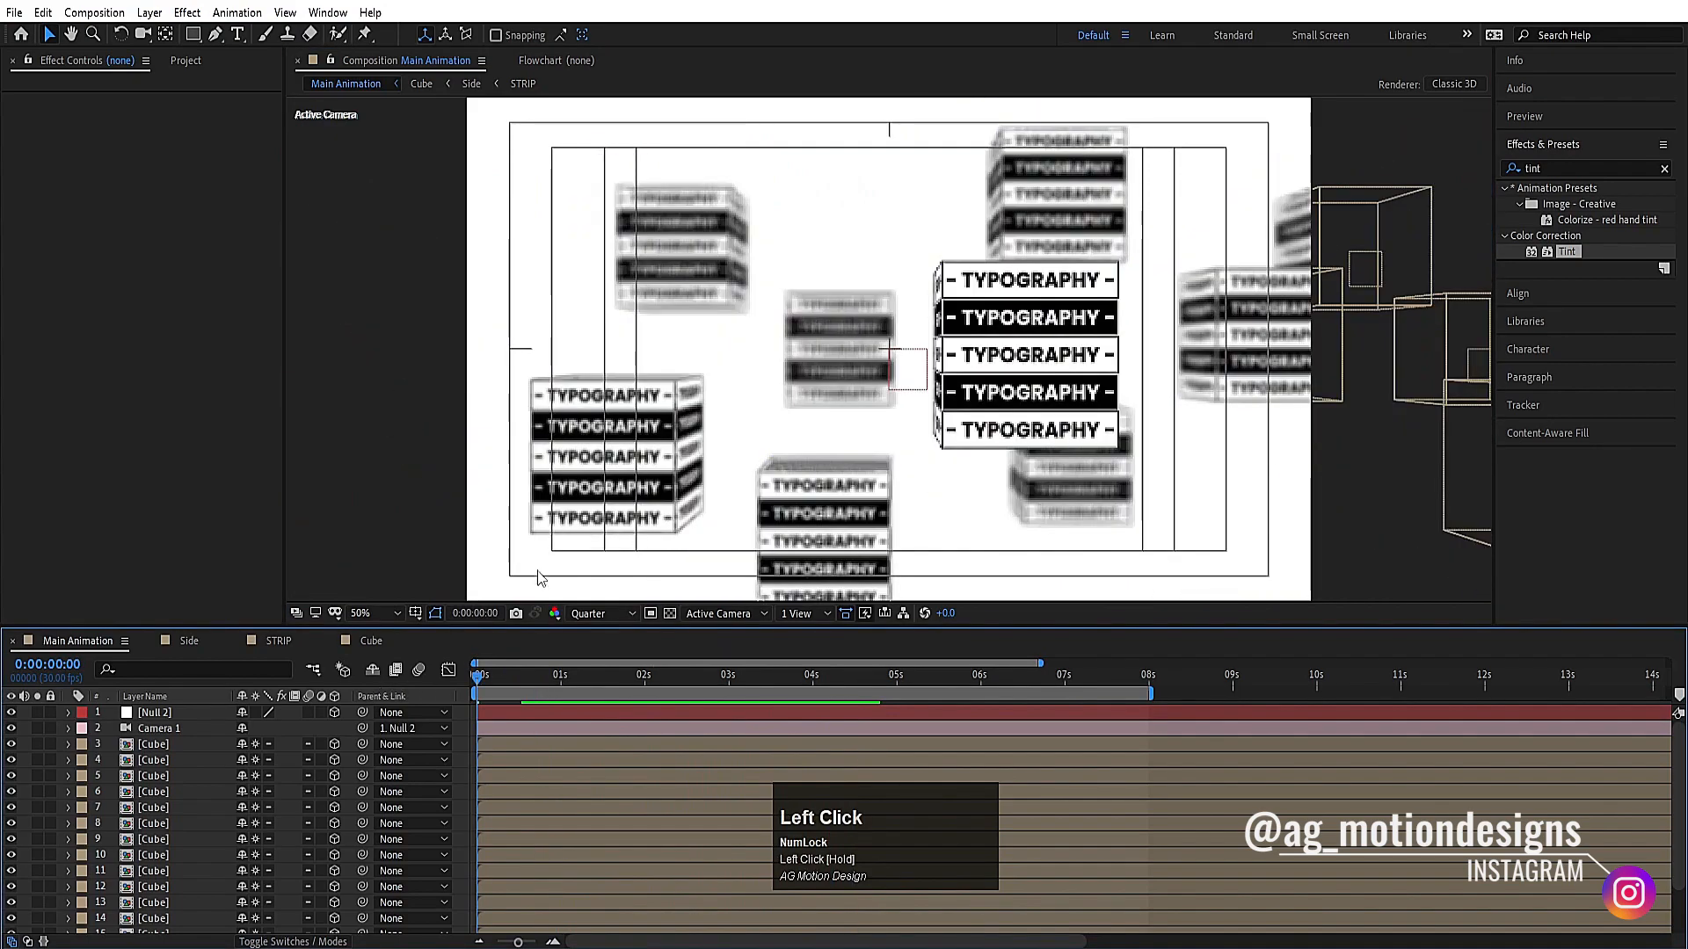
key("space")
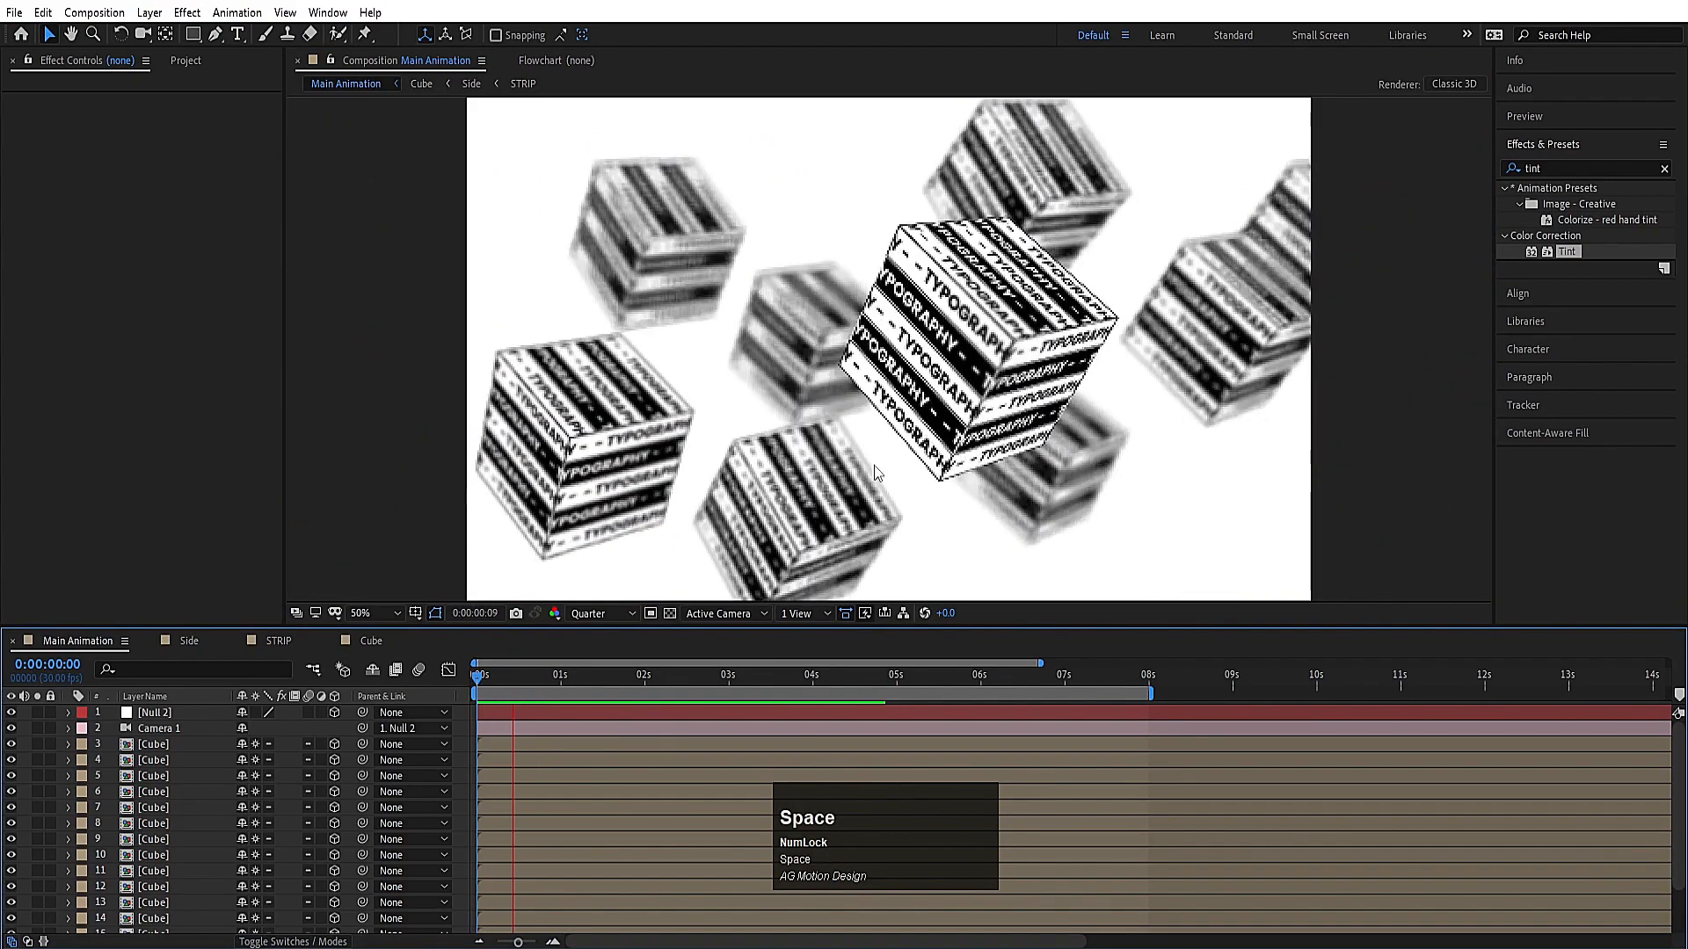
key("space")
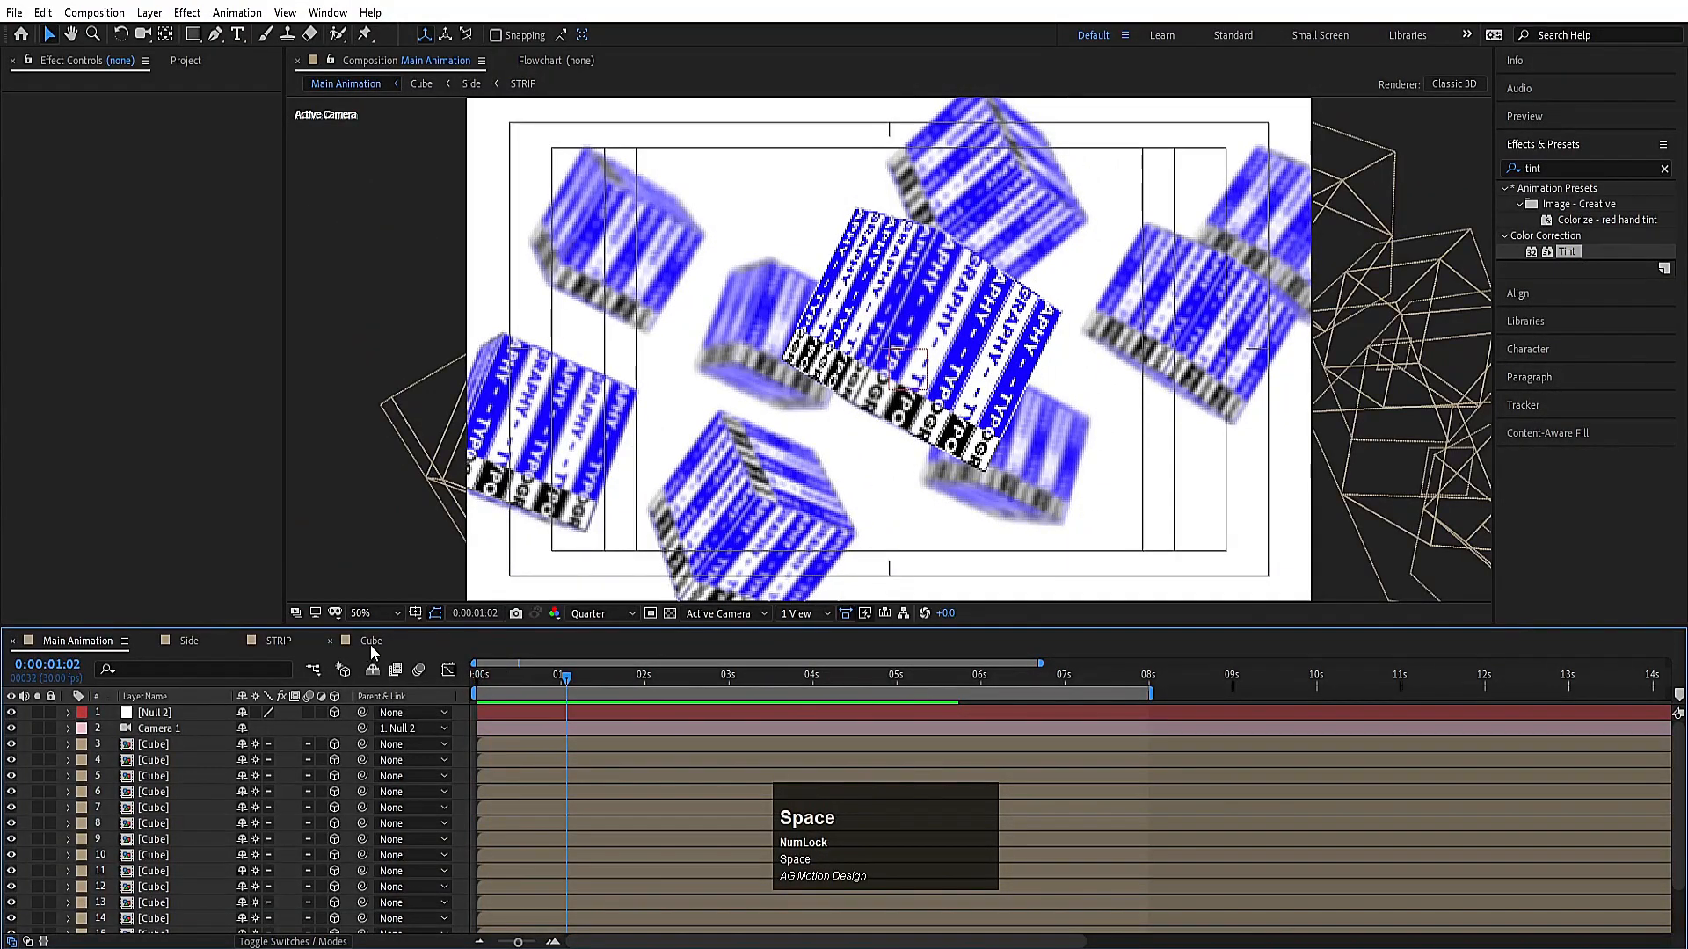
Step: Maximize the timeline and stagger the Cube layers' start times irregularly within about the first 21 frames
scroll(562, 808, "down", 3)
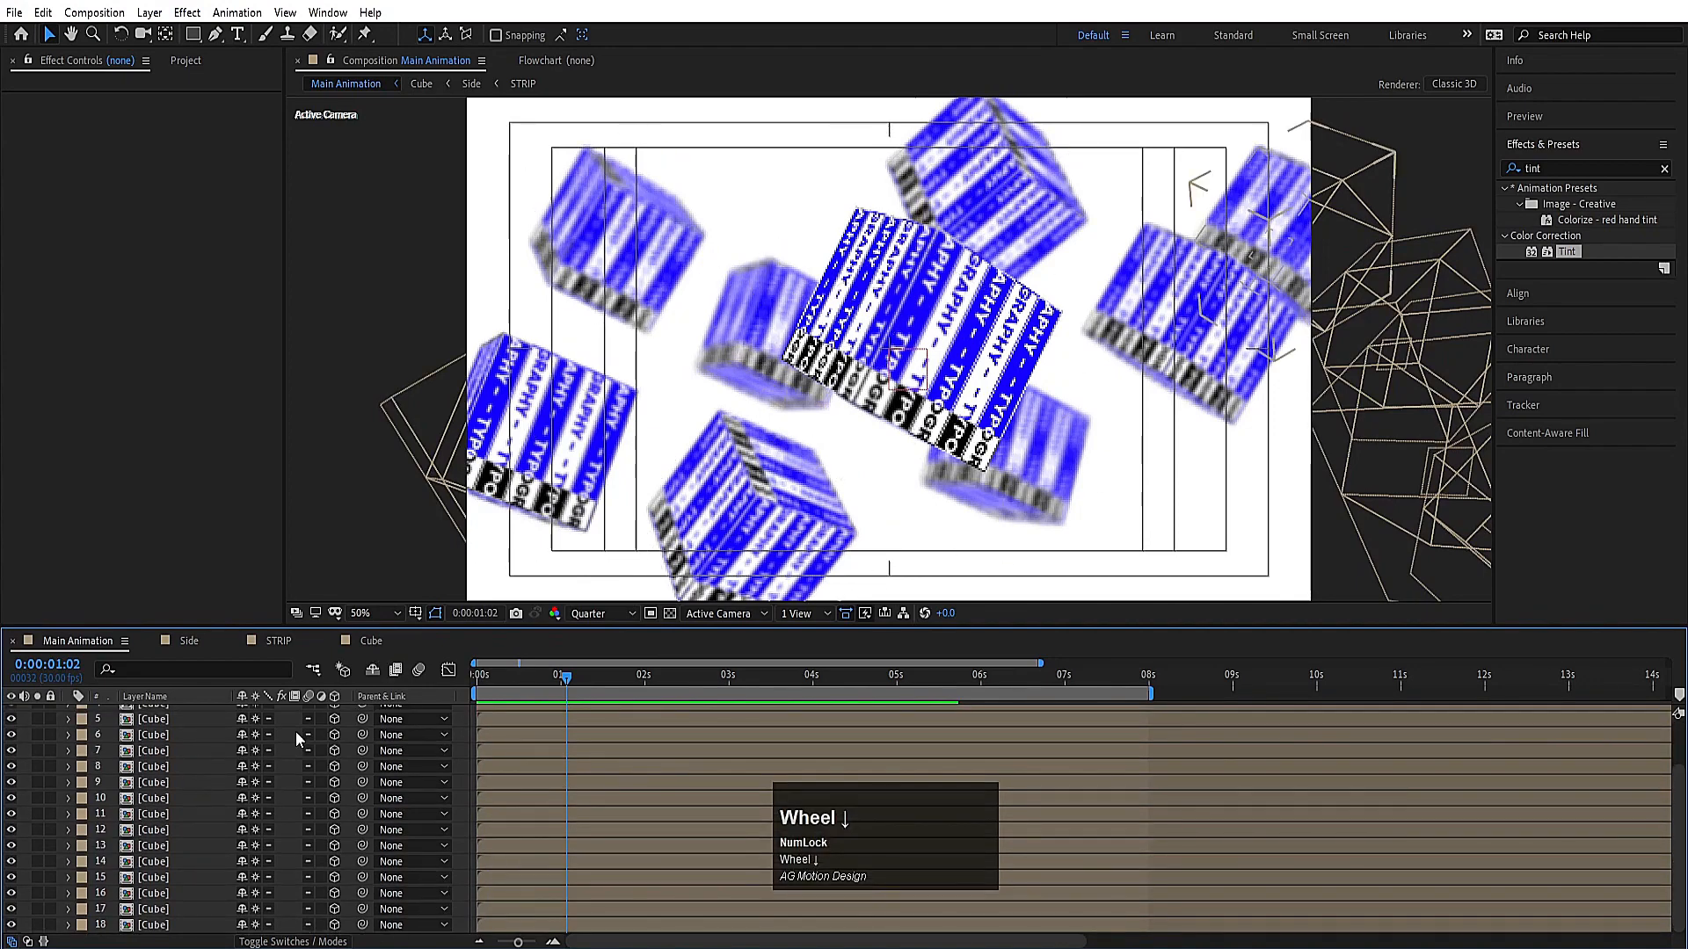
key("grave")
key("grave")
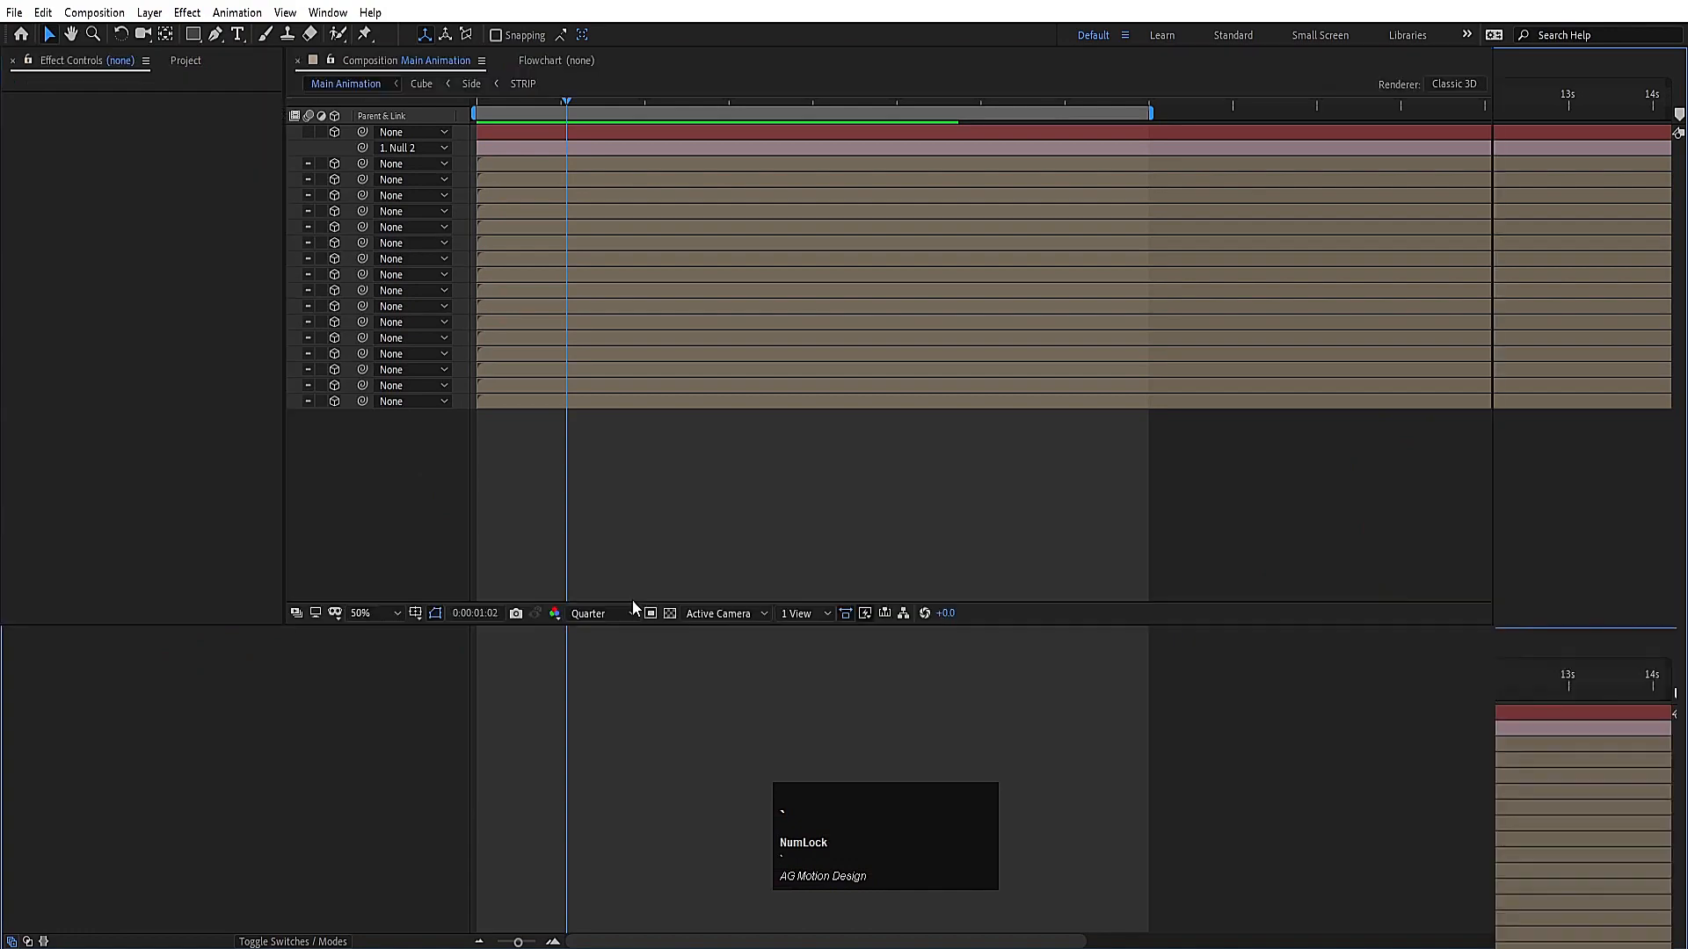
key("grave")
key("grave")
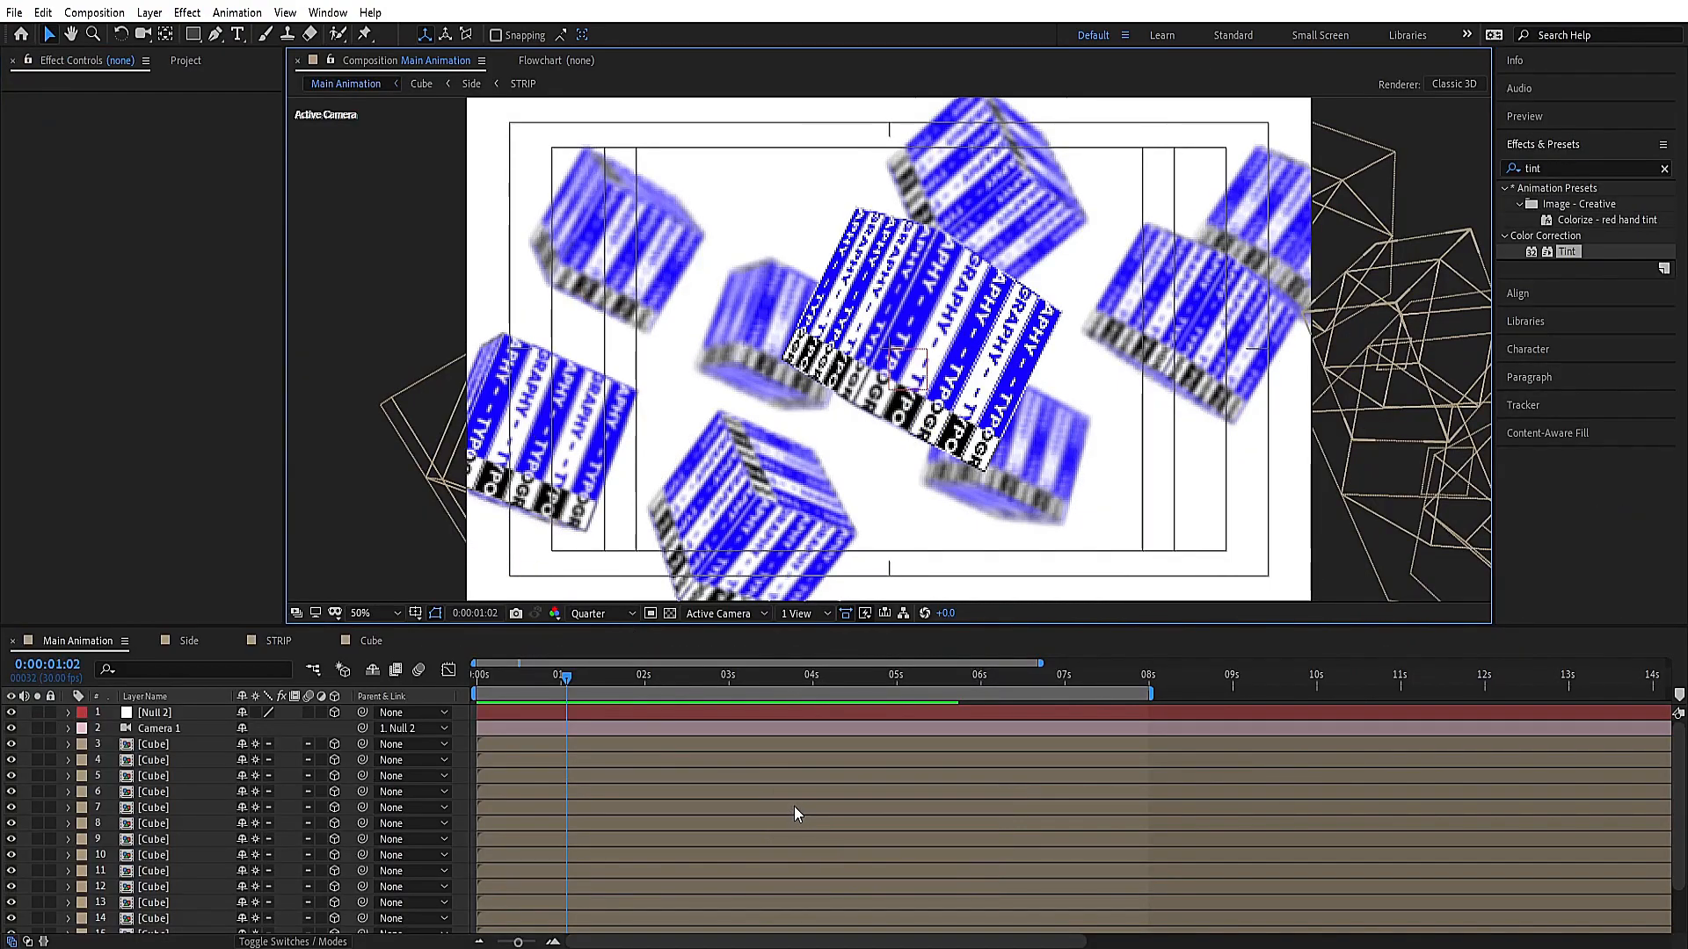
key("grave")
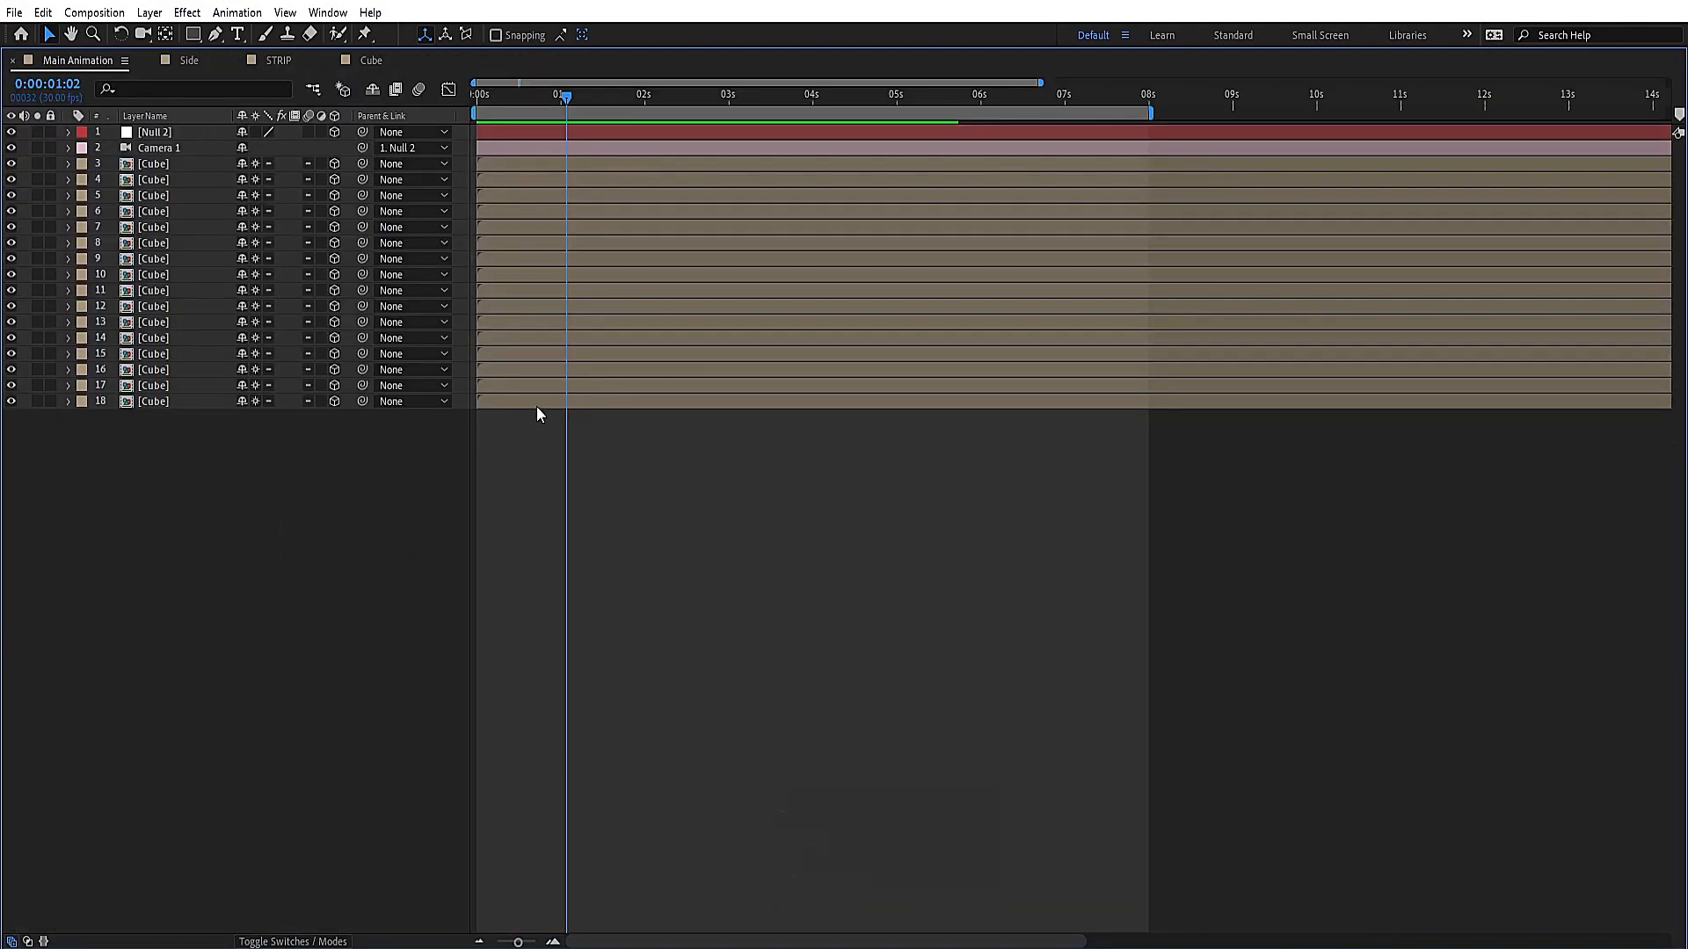
left_click_drag(538, 404, 540, 172)
left_click(537, 314)
left_click(512, 213)
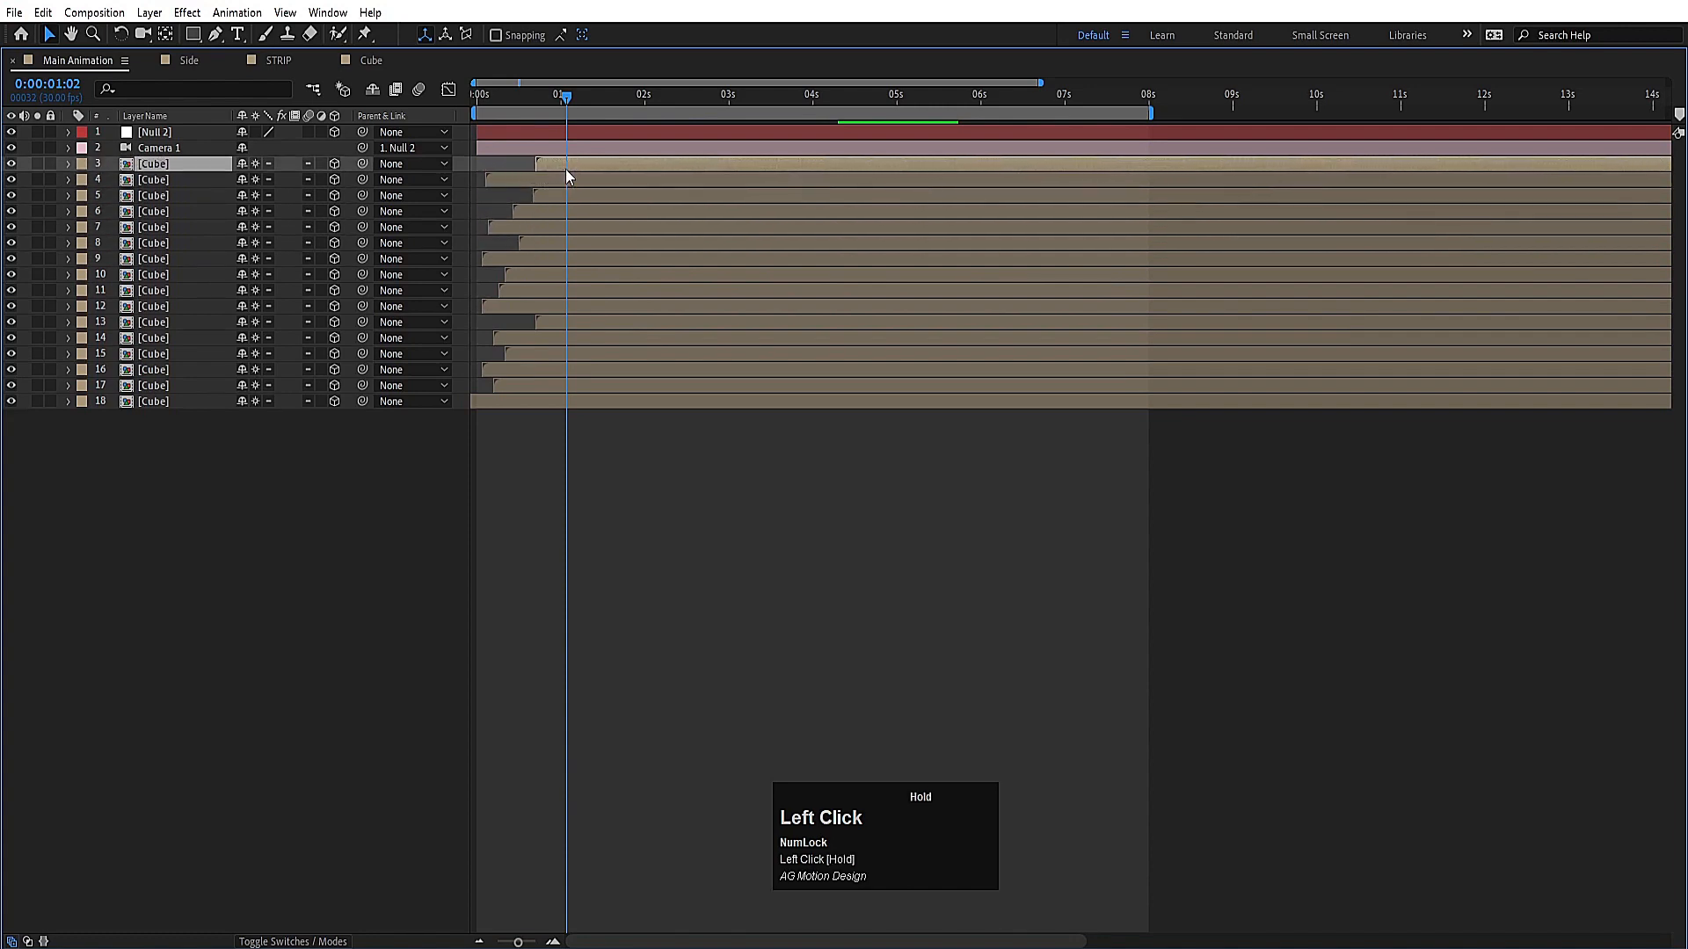
Step: Move all Cube layers earlier together until each one covers 0:00:00:00, restore the normal layout, and preview from the start
left_click(535, 102)
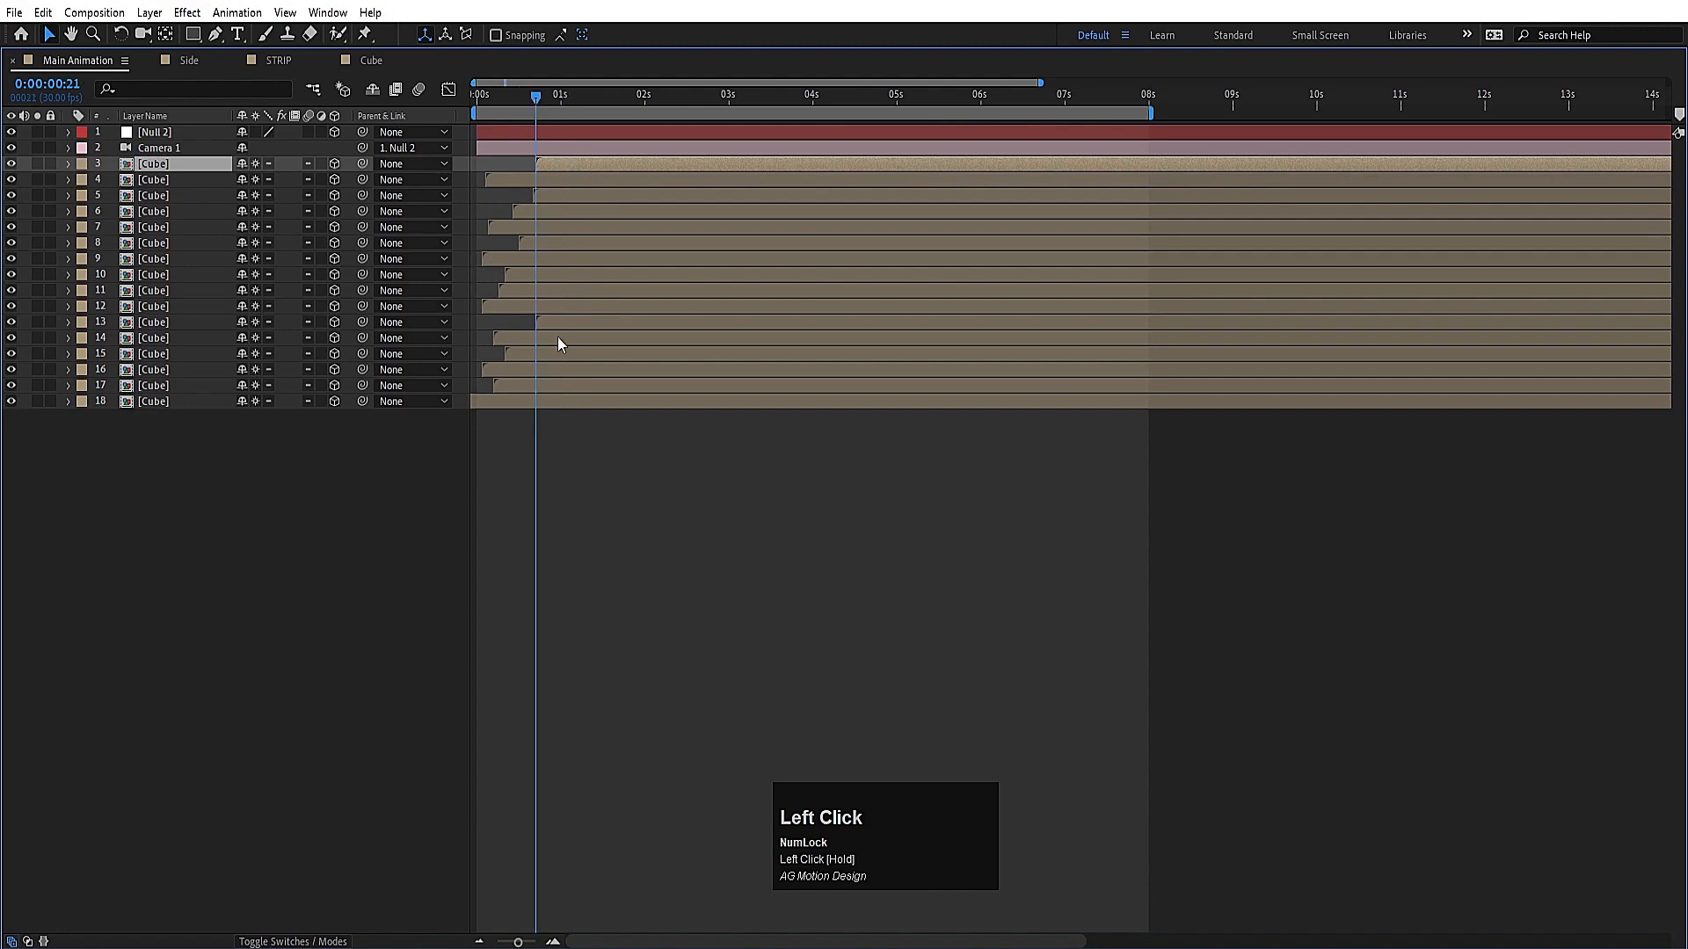
left_click(547, 401, "shift")
left_click_drag(572, 225, 535, 214)
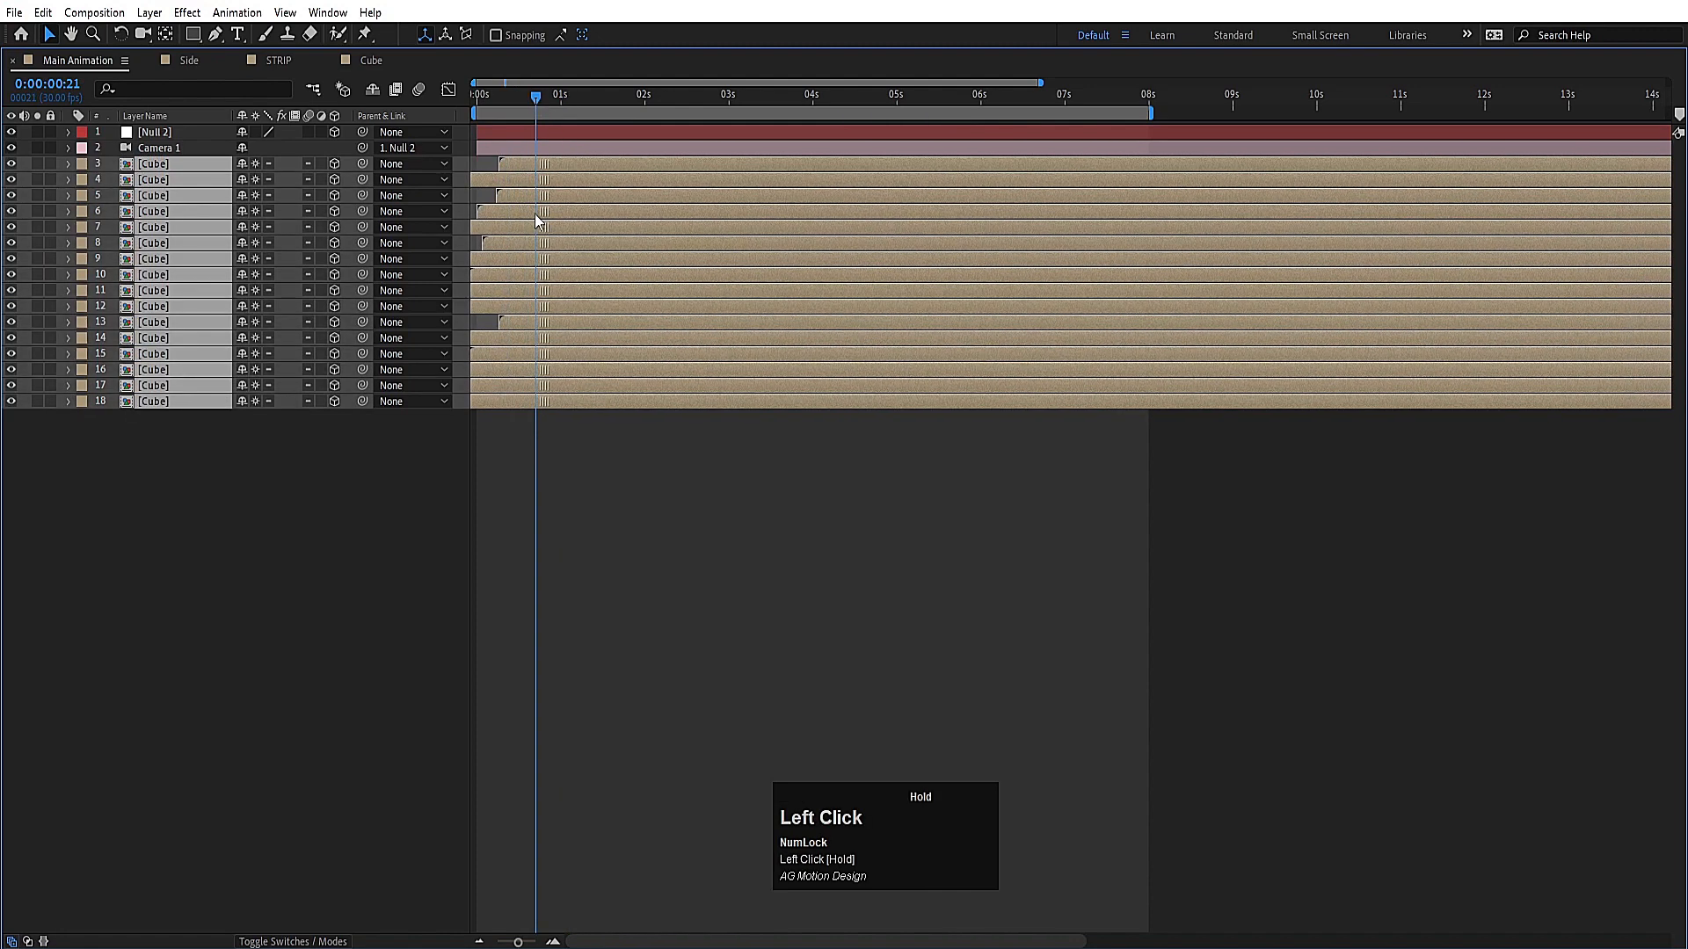
left_click(473, 104)
key("grave")
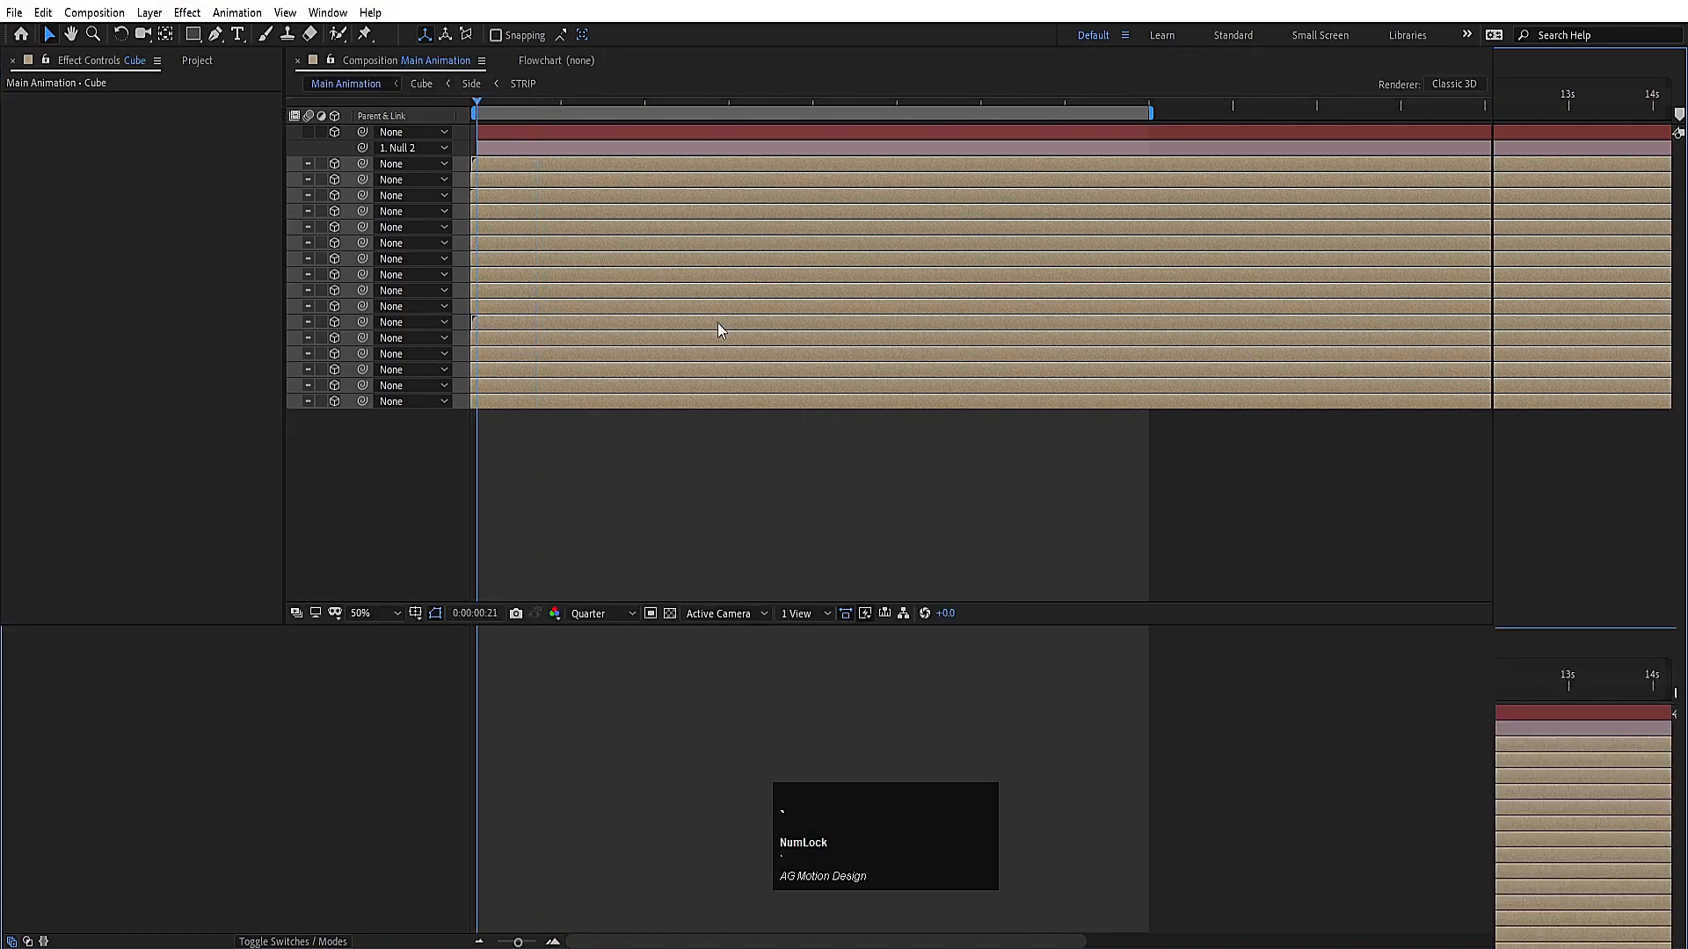
key("space")
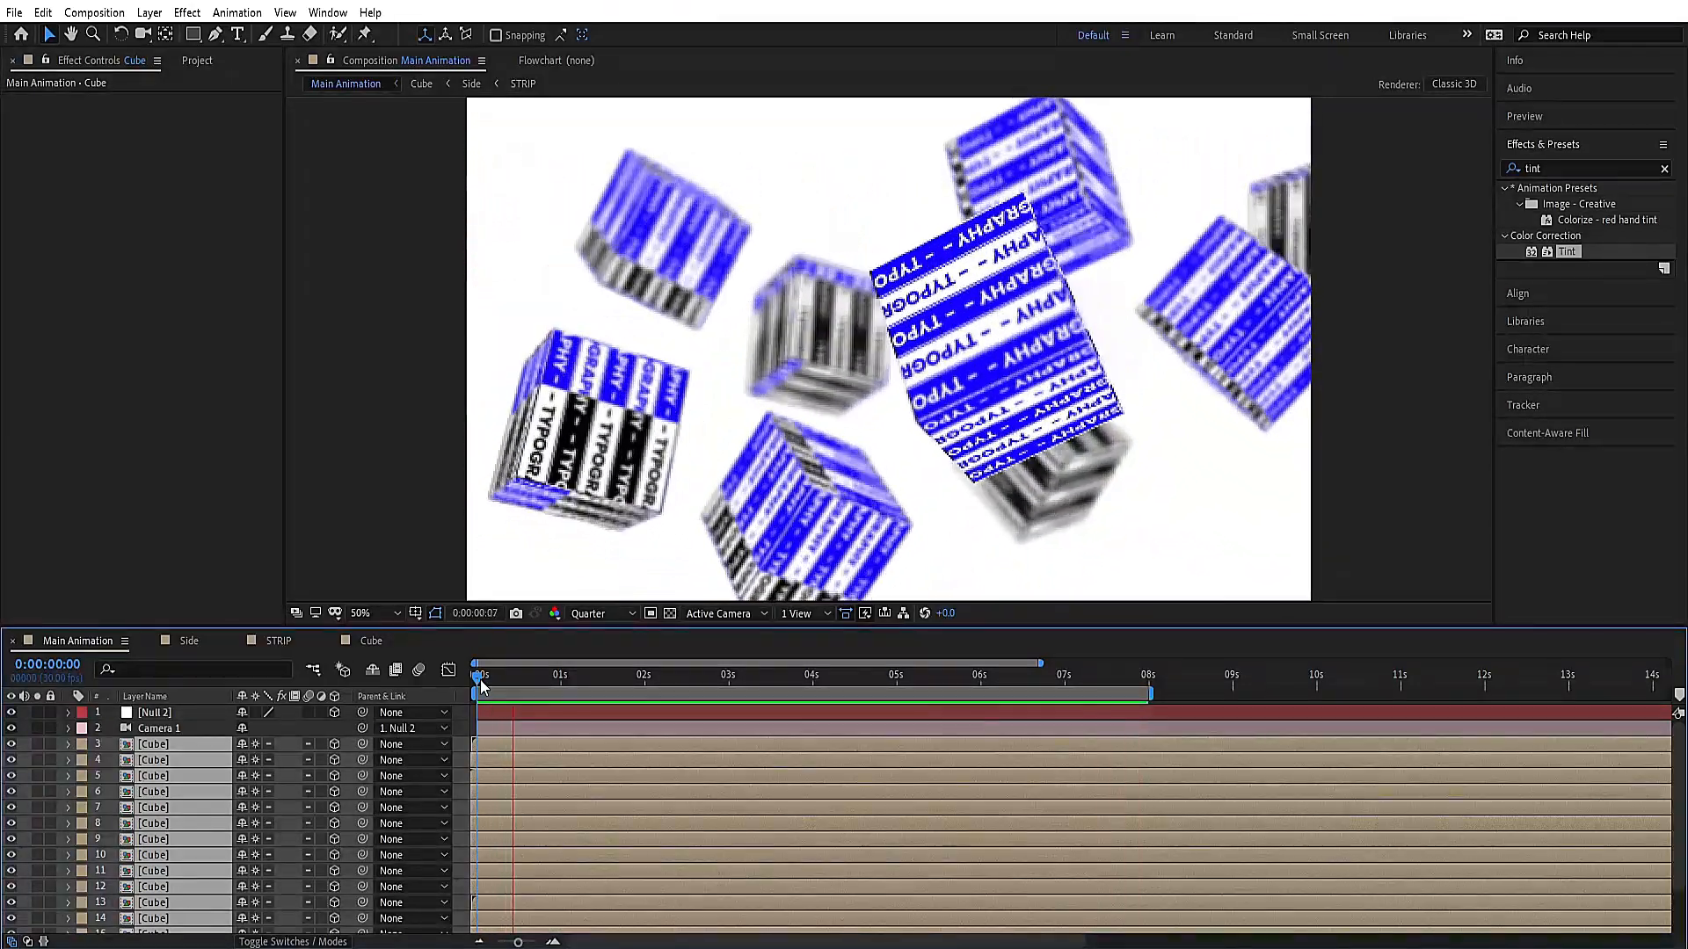
Step: Stop the preview, return to 0:00:00:00 and set the Main Animation composition's preview resolution to Full
key("space")
left_click(465, 710)
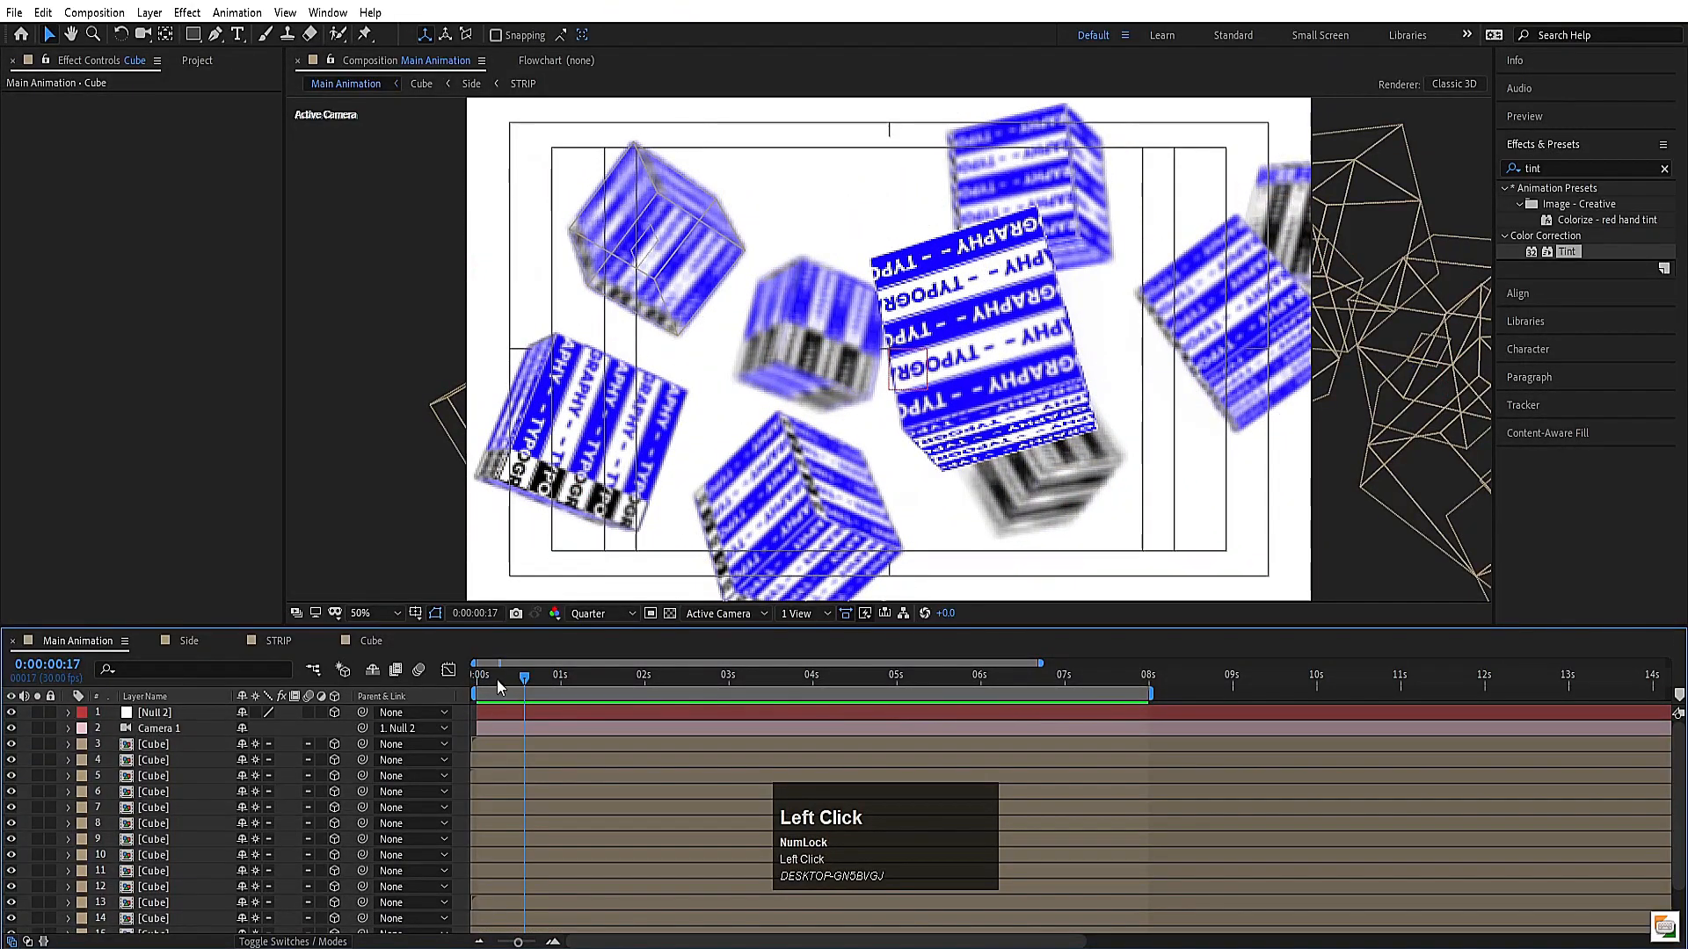
left_click_drag(498, 686, 341, 655)
scroll(193, 918, "down", 2)
scroll(203, 907, "up", 1)
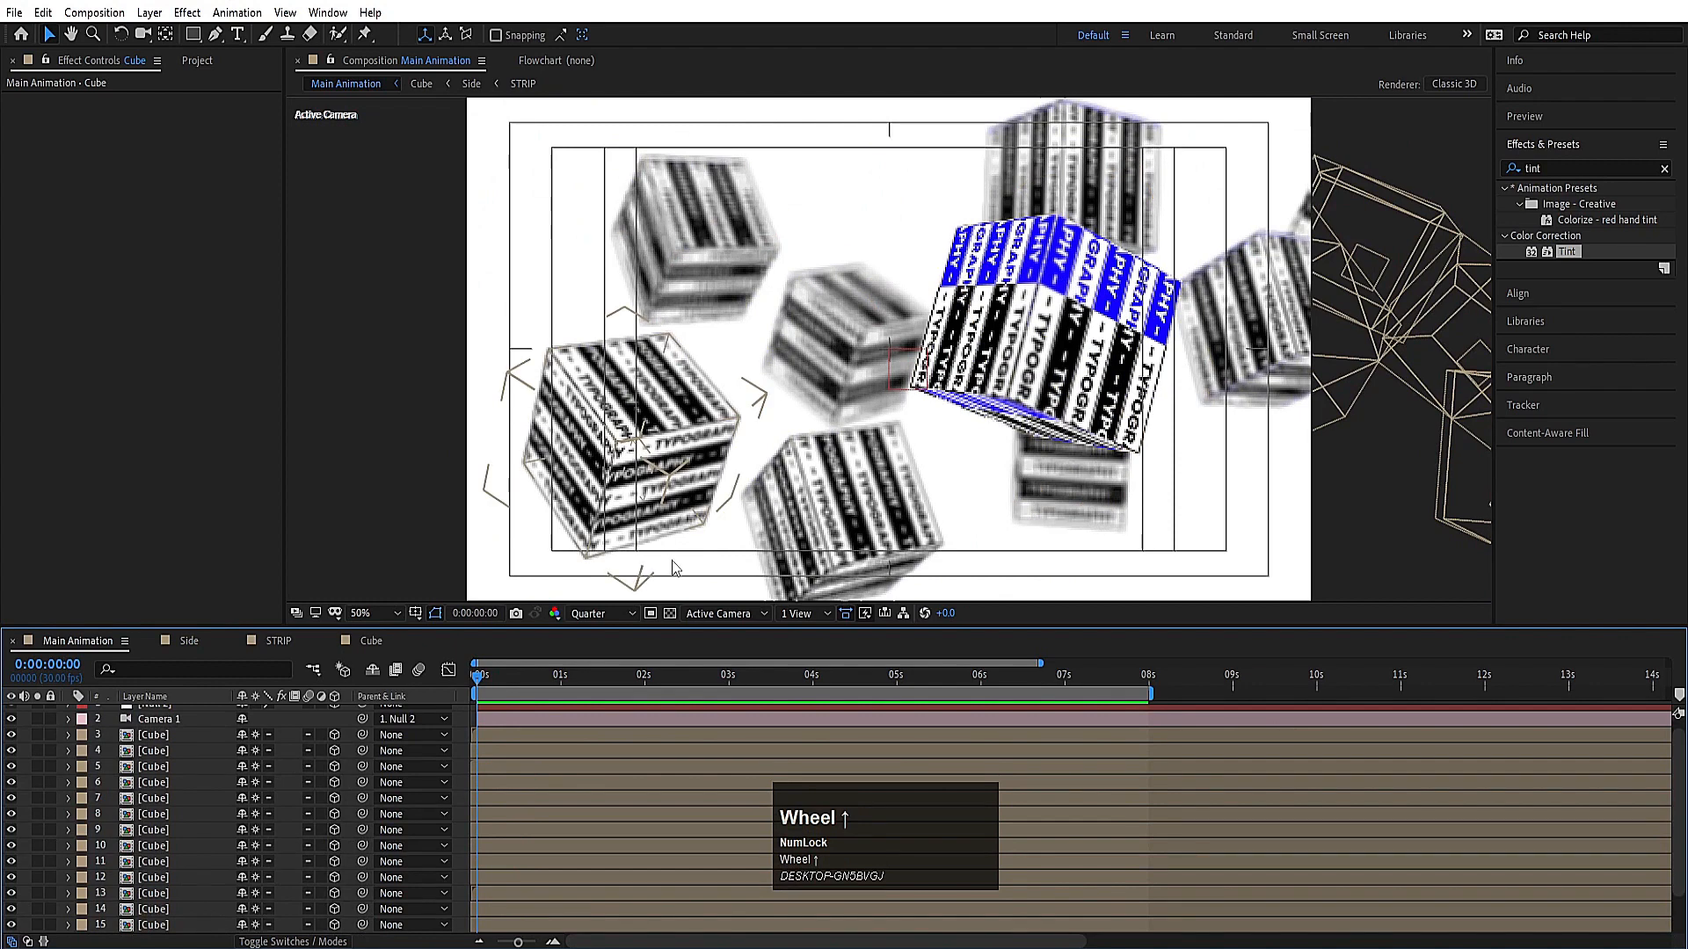
left_click(601, 615)
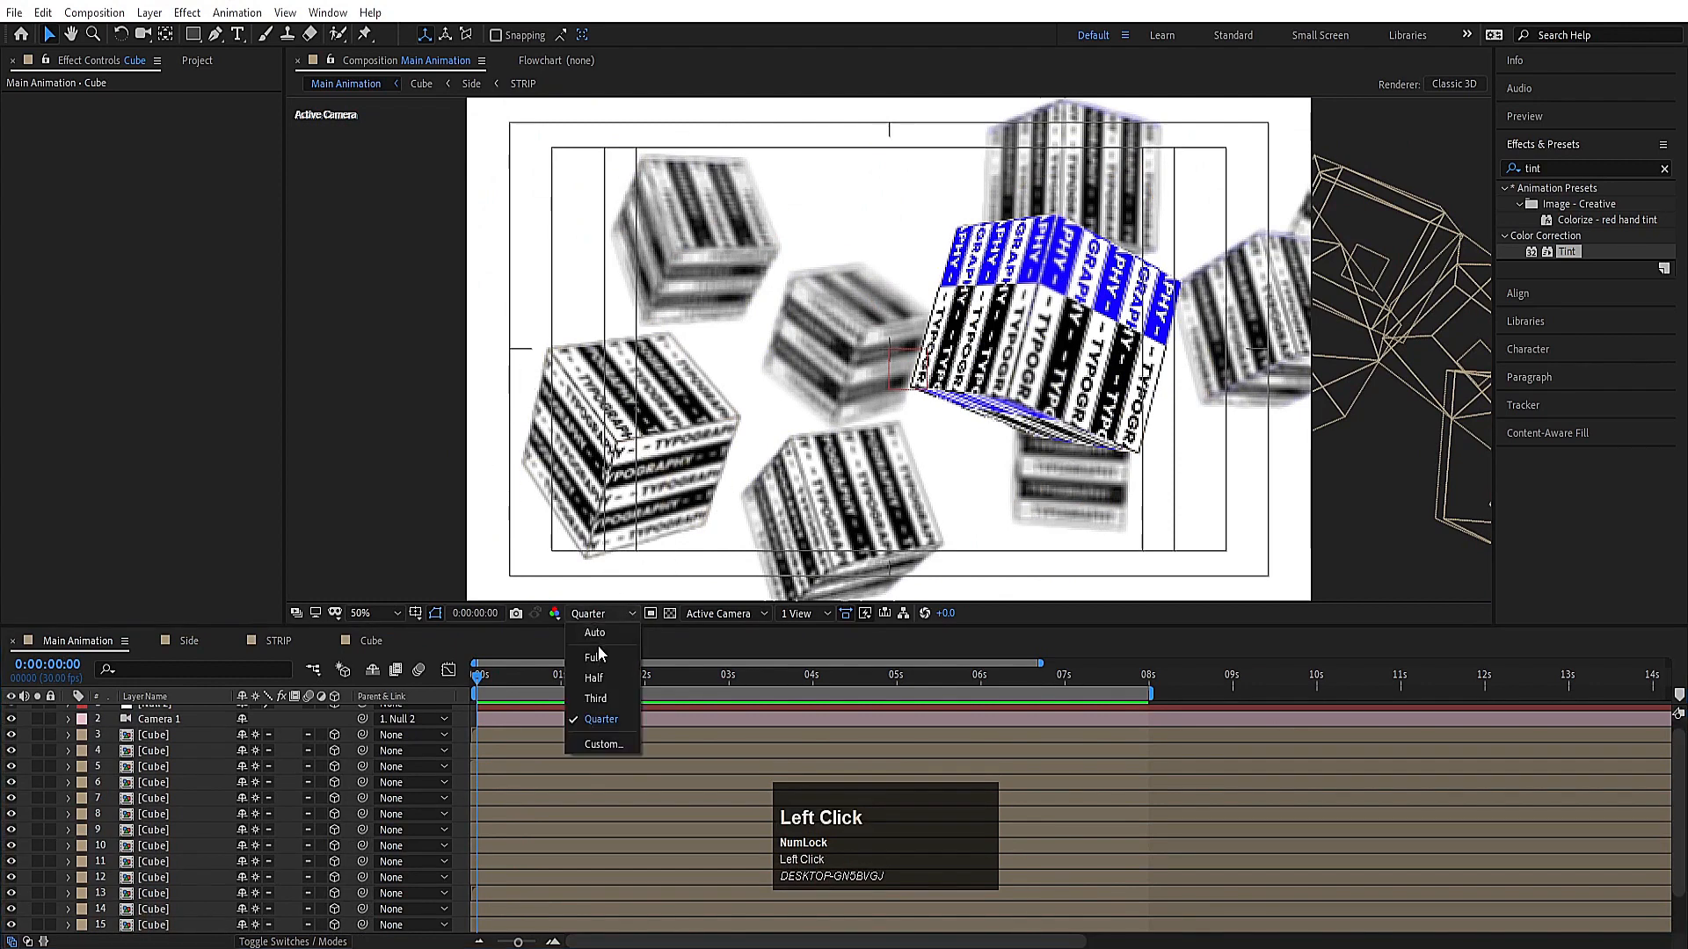
left_click(596, 657)
Step: Create a 1920 × 1080 px solid in black (#000000) and place it beneath all Cube layers as the background
scroll(162, 924, "down", 3)
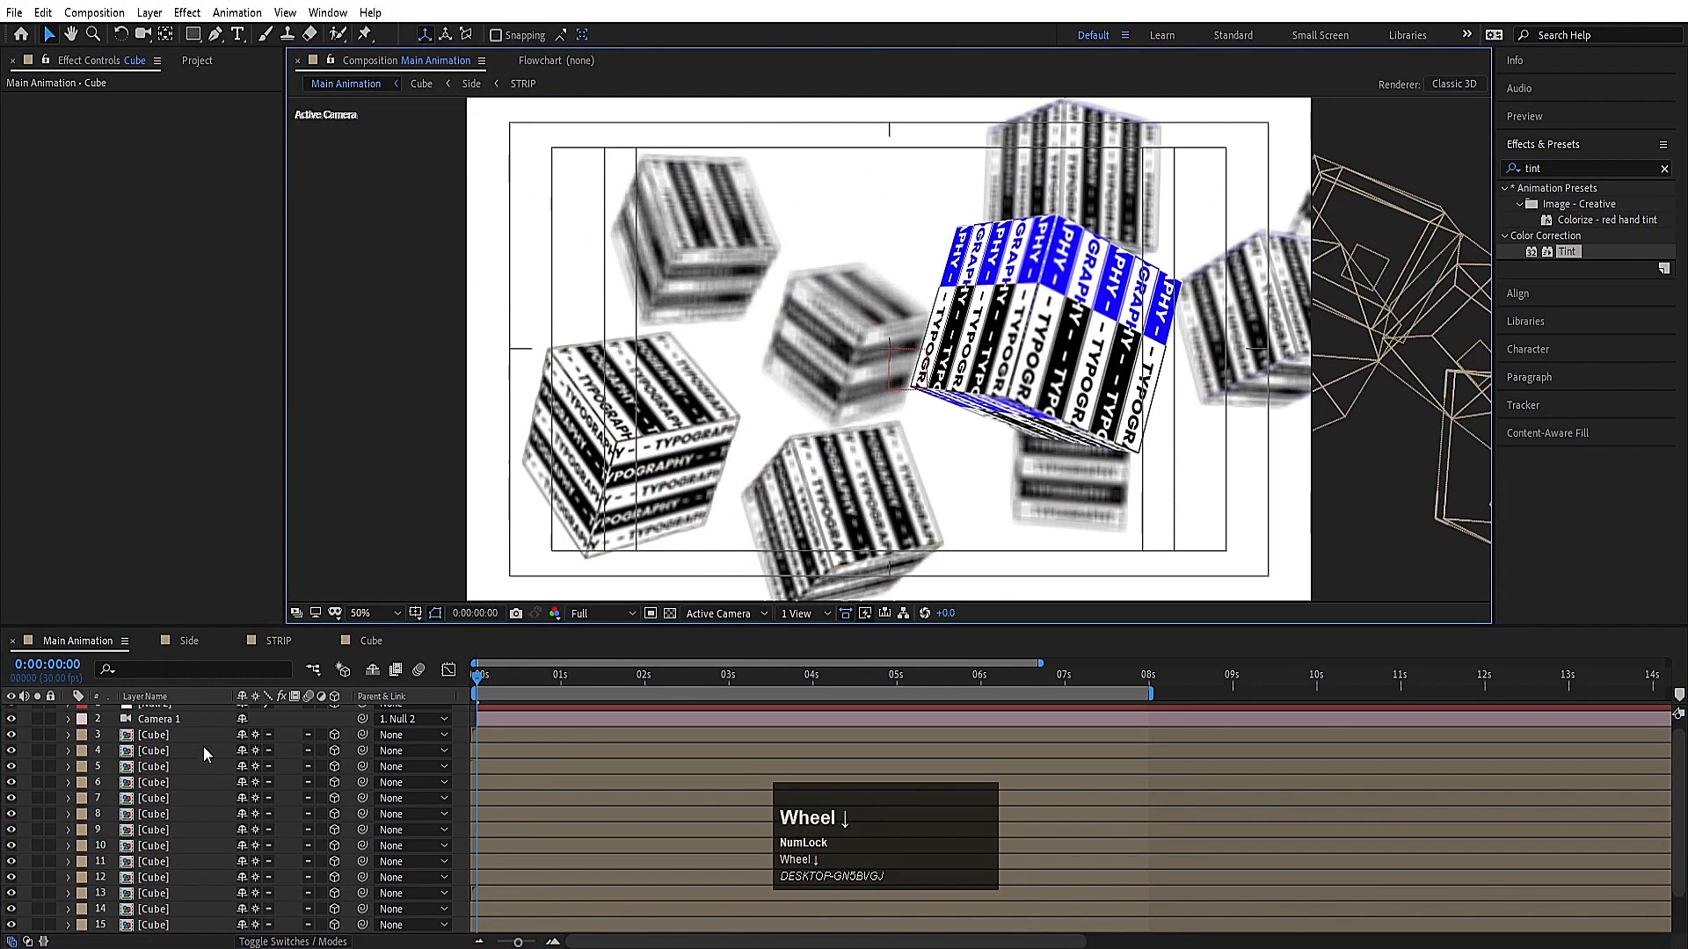
left_click(162, 925)
key("ctrl+y")
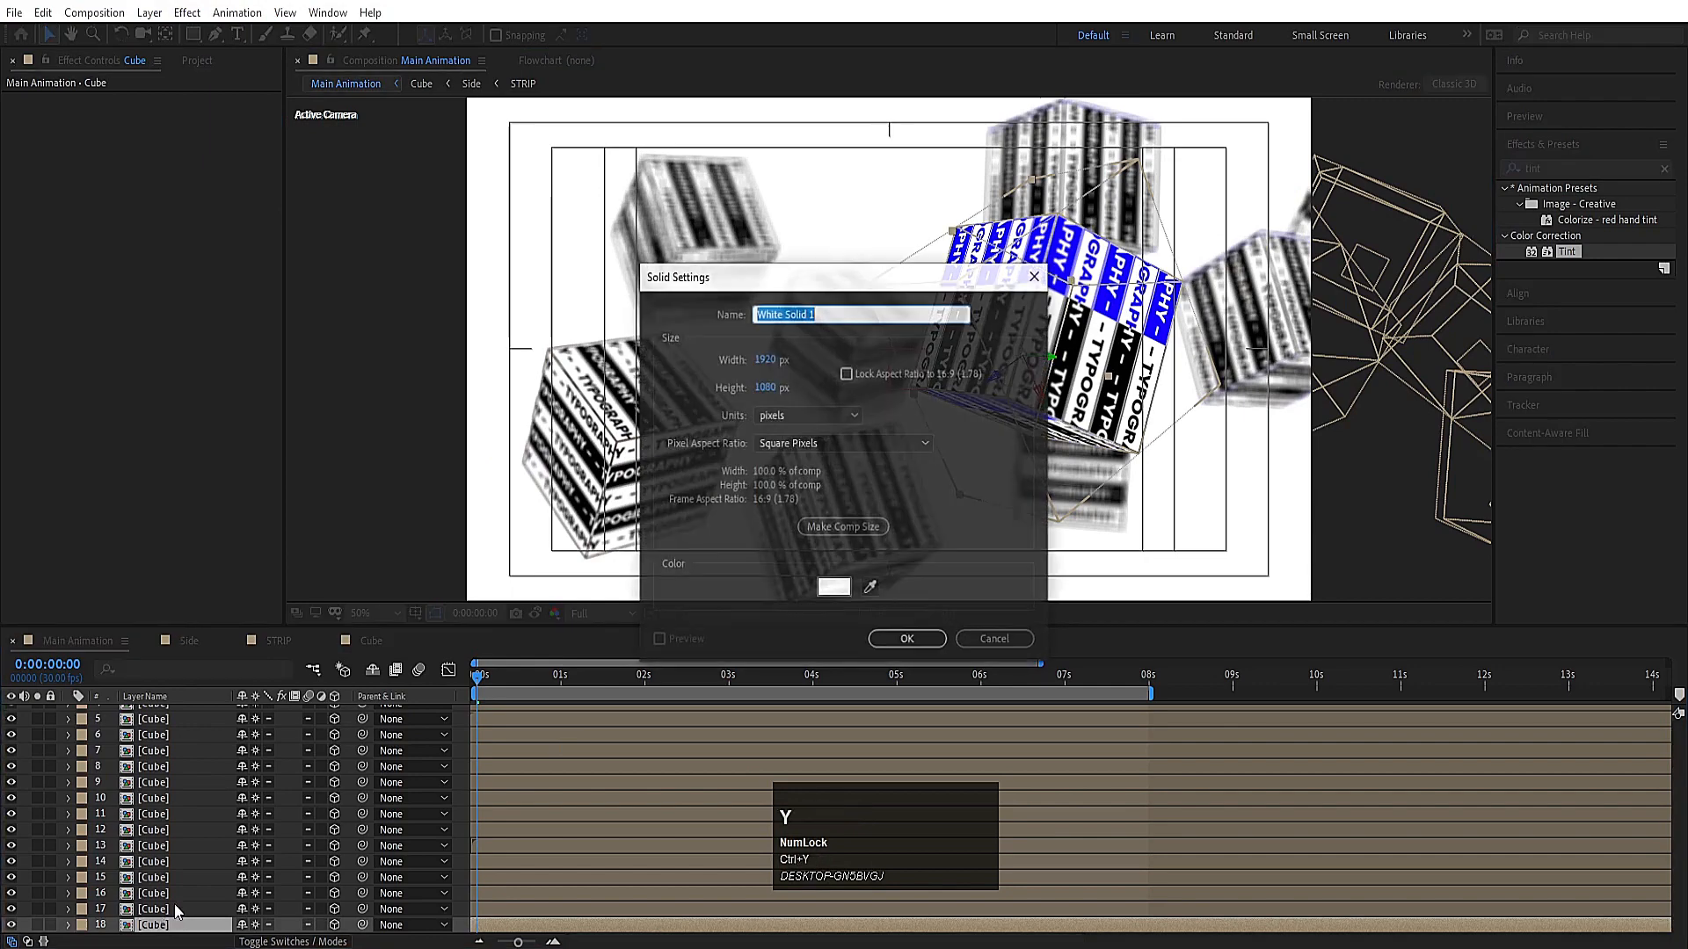
left_click(832, 589)
left_click_drag(209, 415, 371, 547)
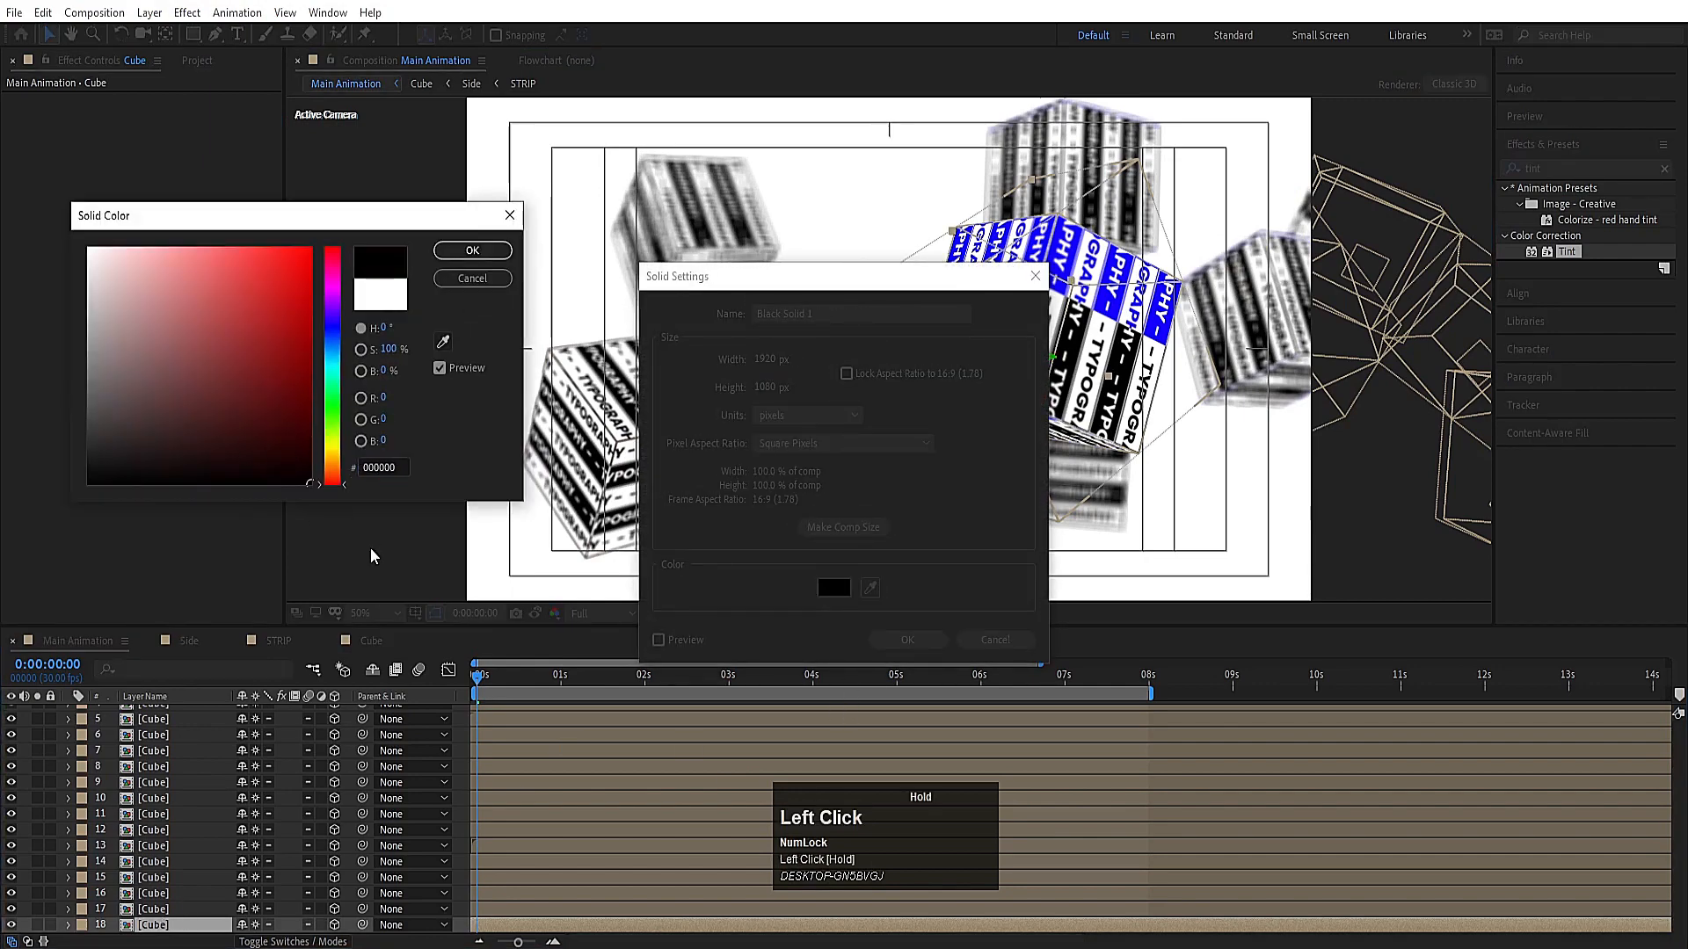
key("Return")
key("Return")
scroll(292, 763, "down", 1)
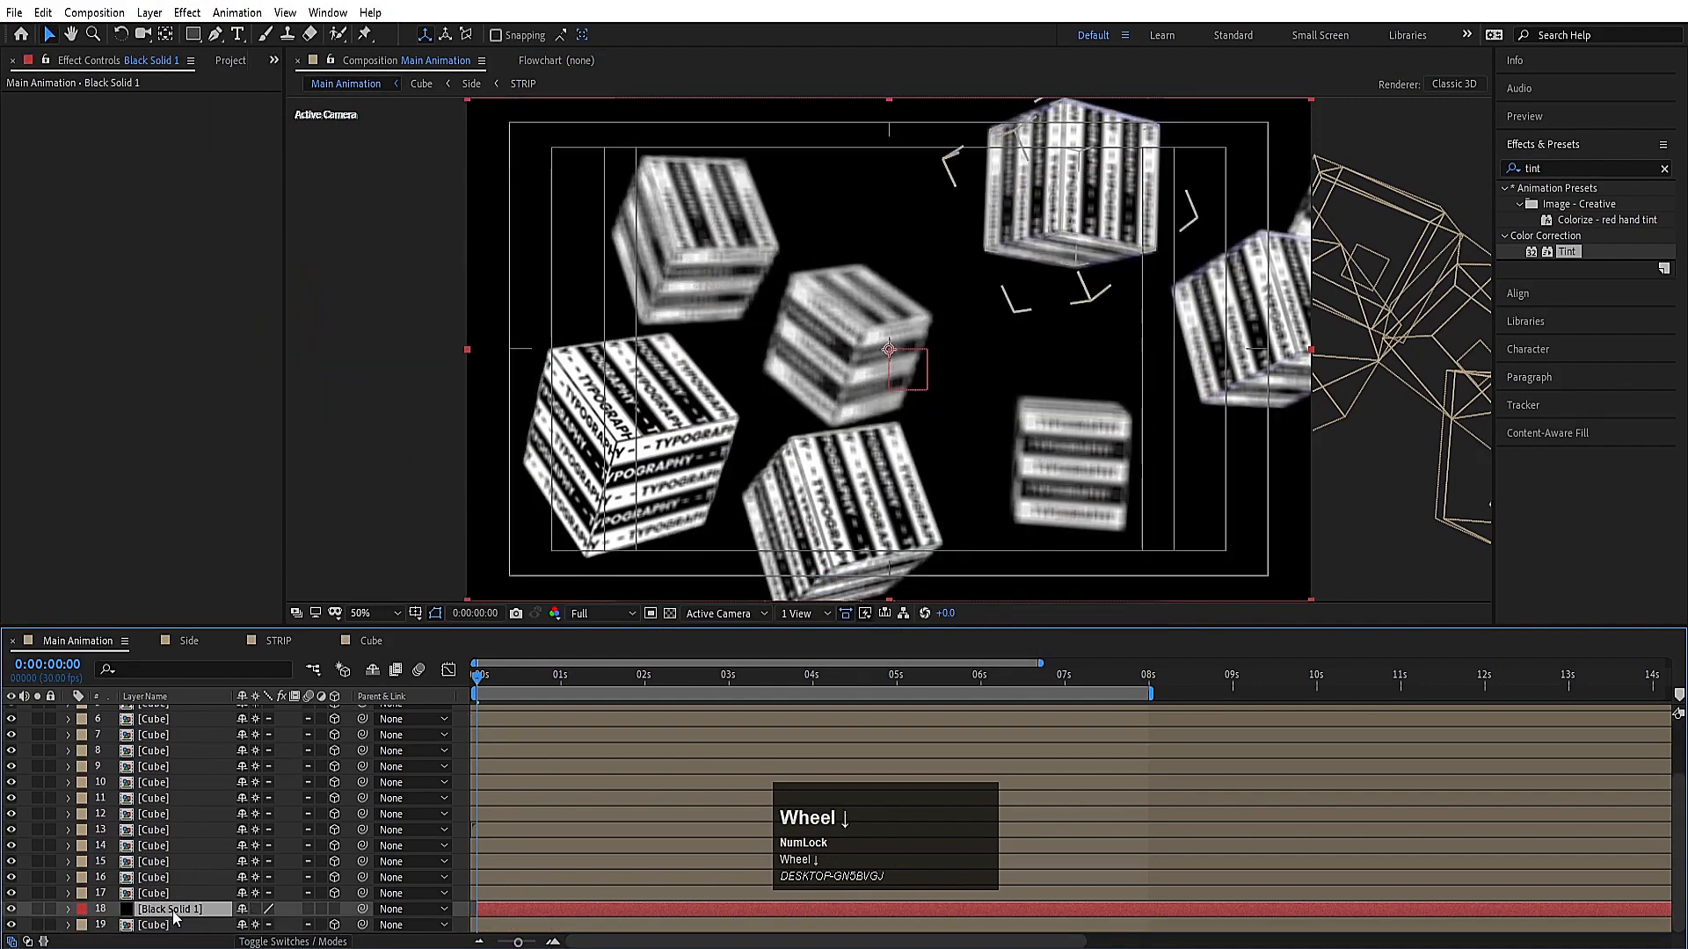
left_click_drag(174, 918, 175, 932)
Step: Preview the cubes against the black background from the start and from about 0:00:02:28
key("space")
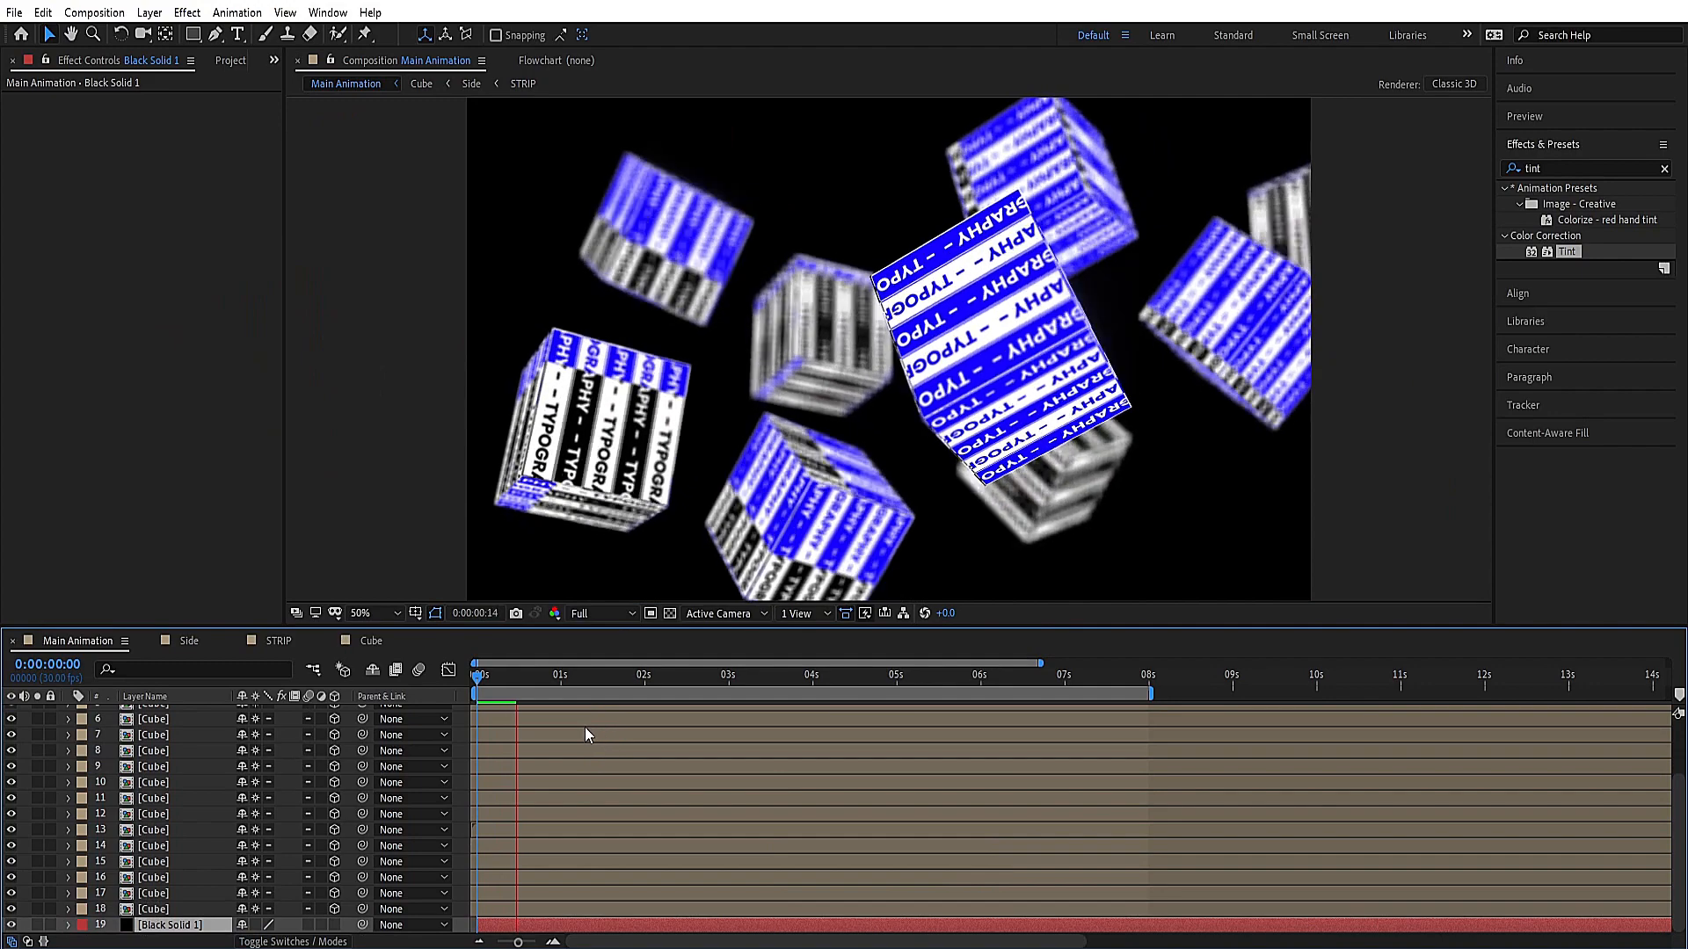
left_click(650, 669)
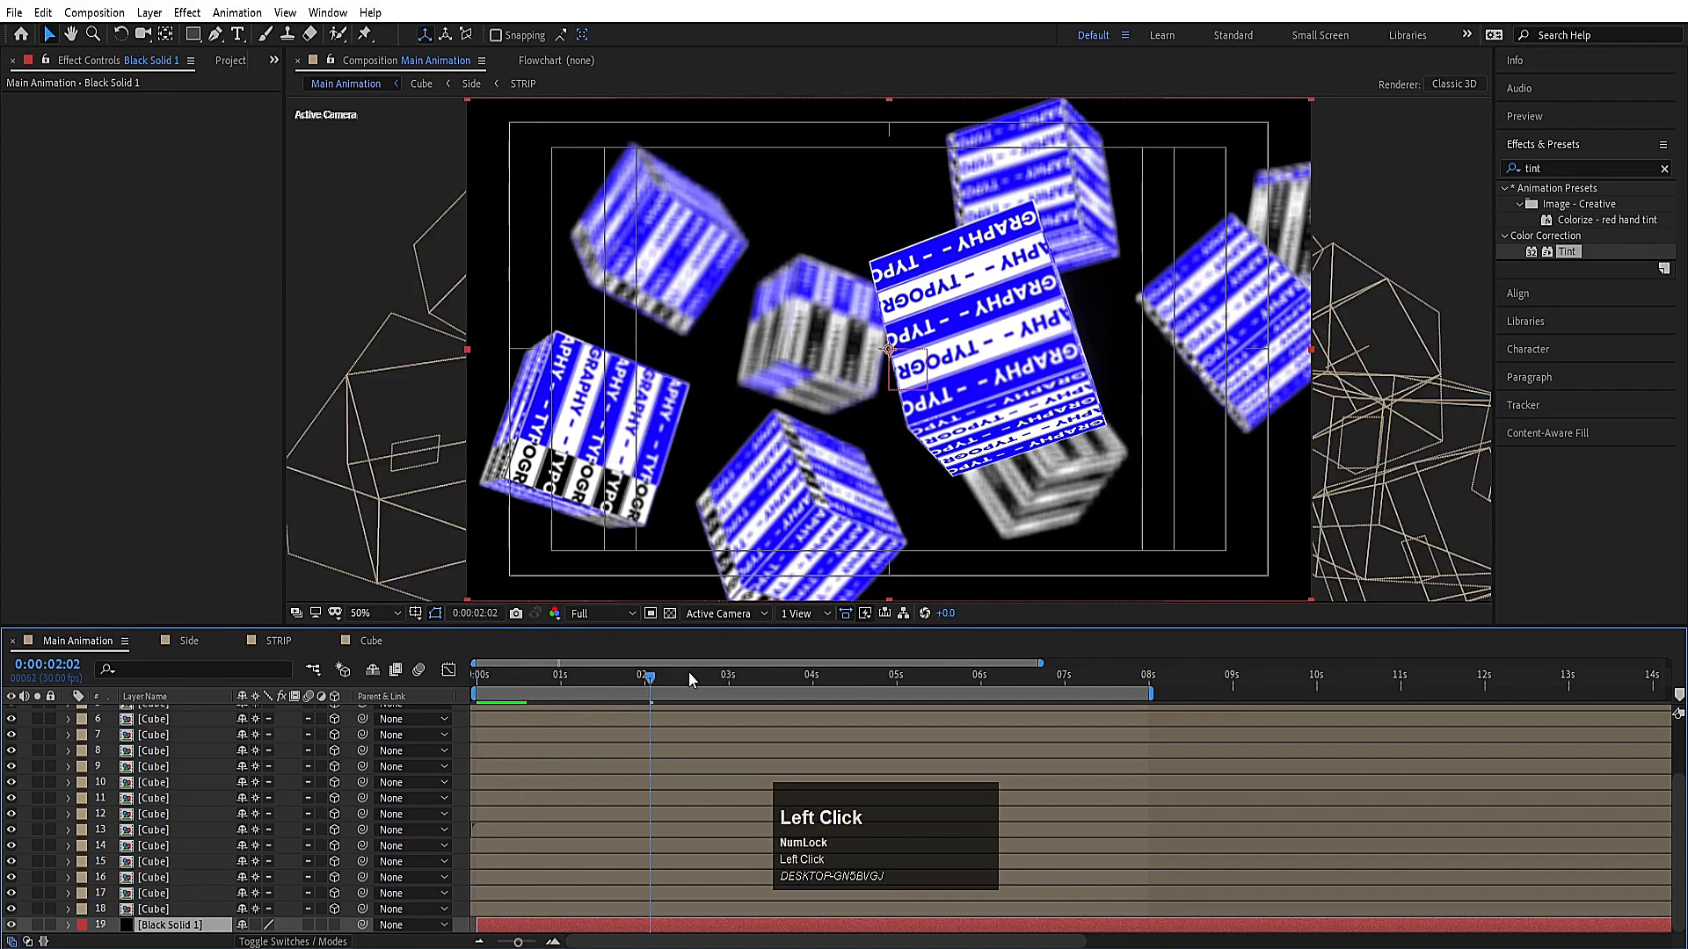
key("space")
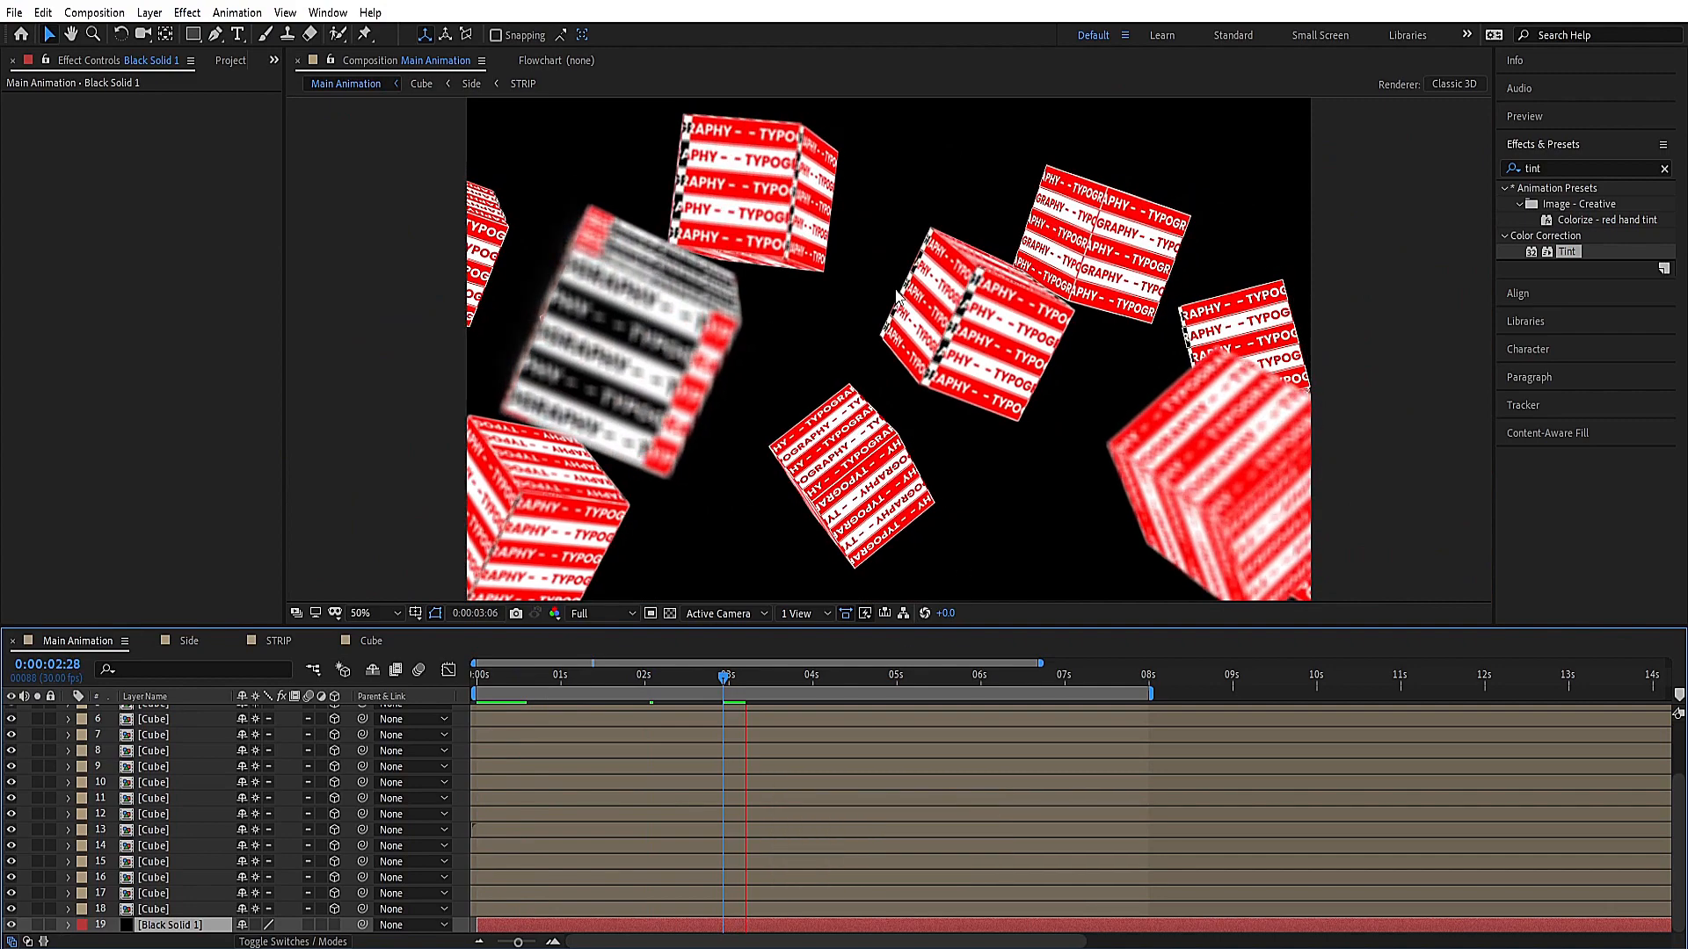
key("space")
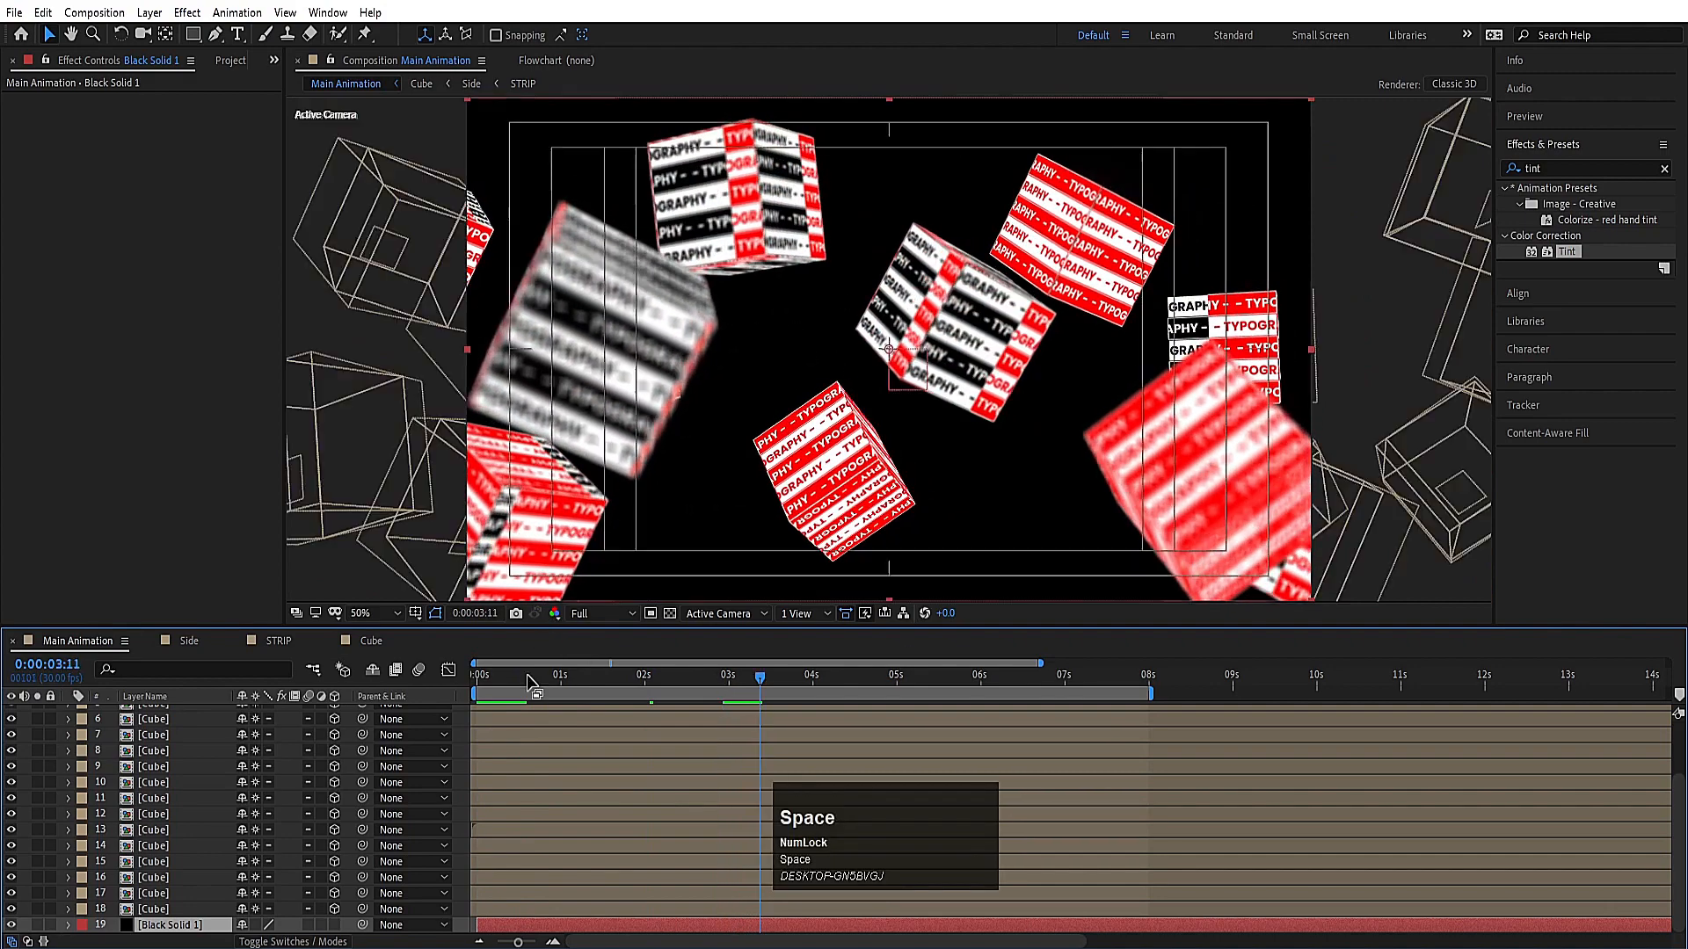
Step: Add an adjustment layer to Main Animation and move it to the top of the layer stack
scroll(425, 745, "up", 3)
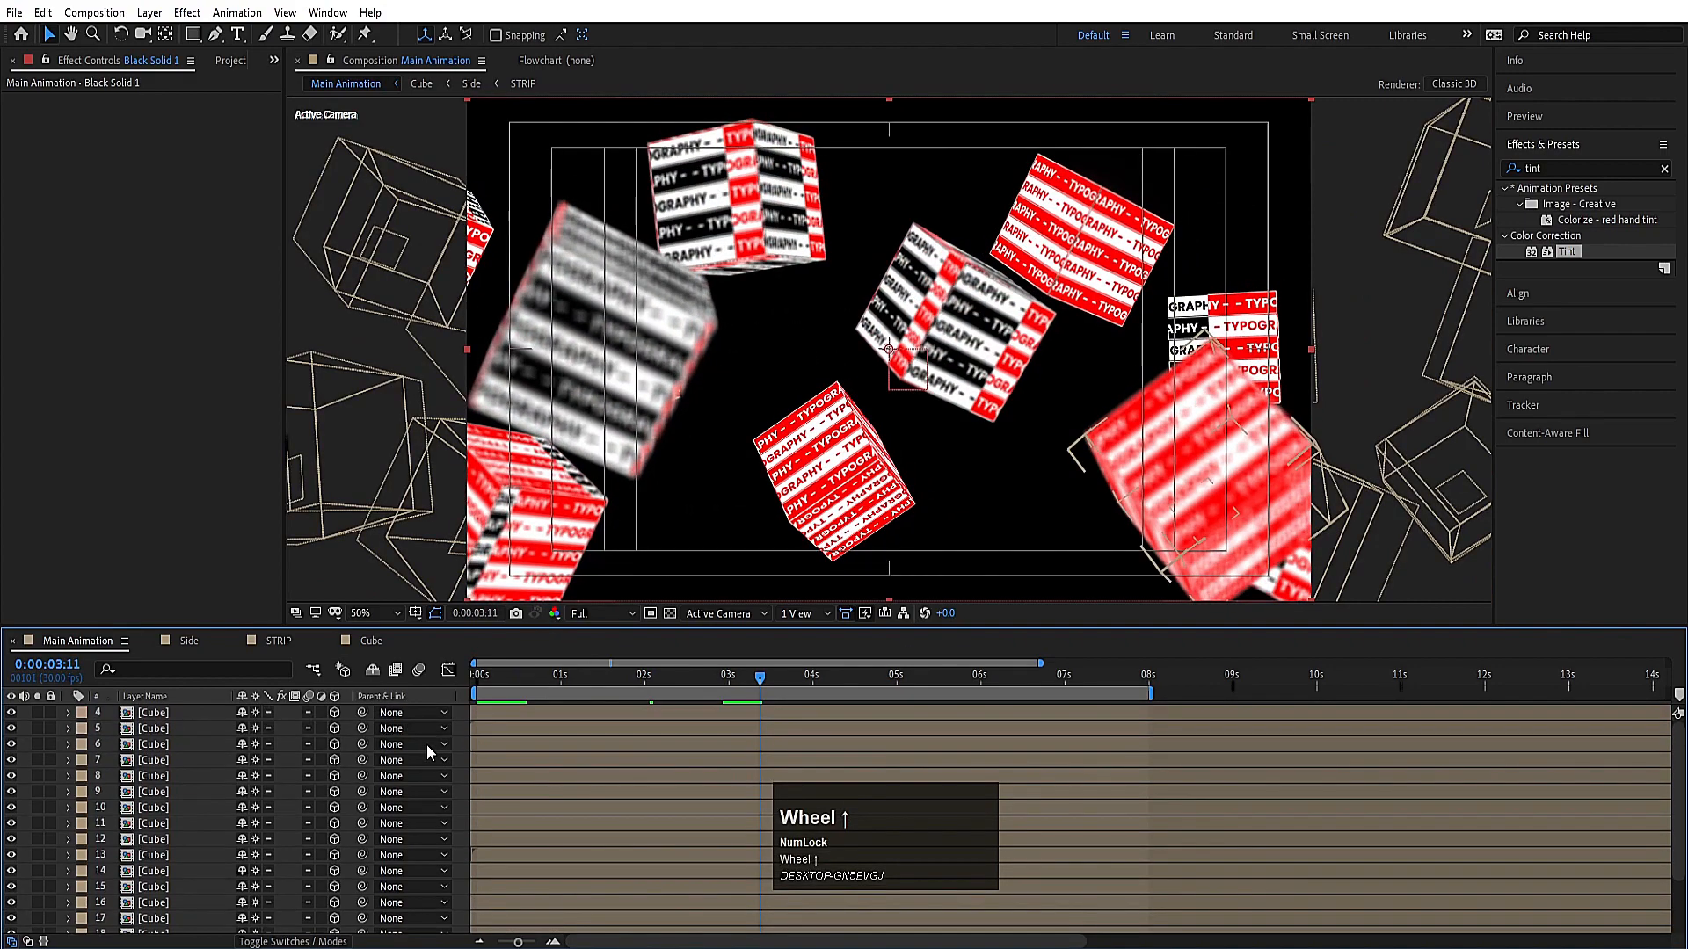
right_click(462, 714)
mouse_move(528, 724)
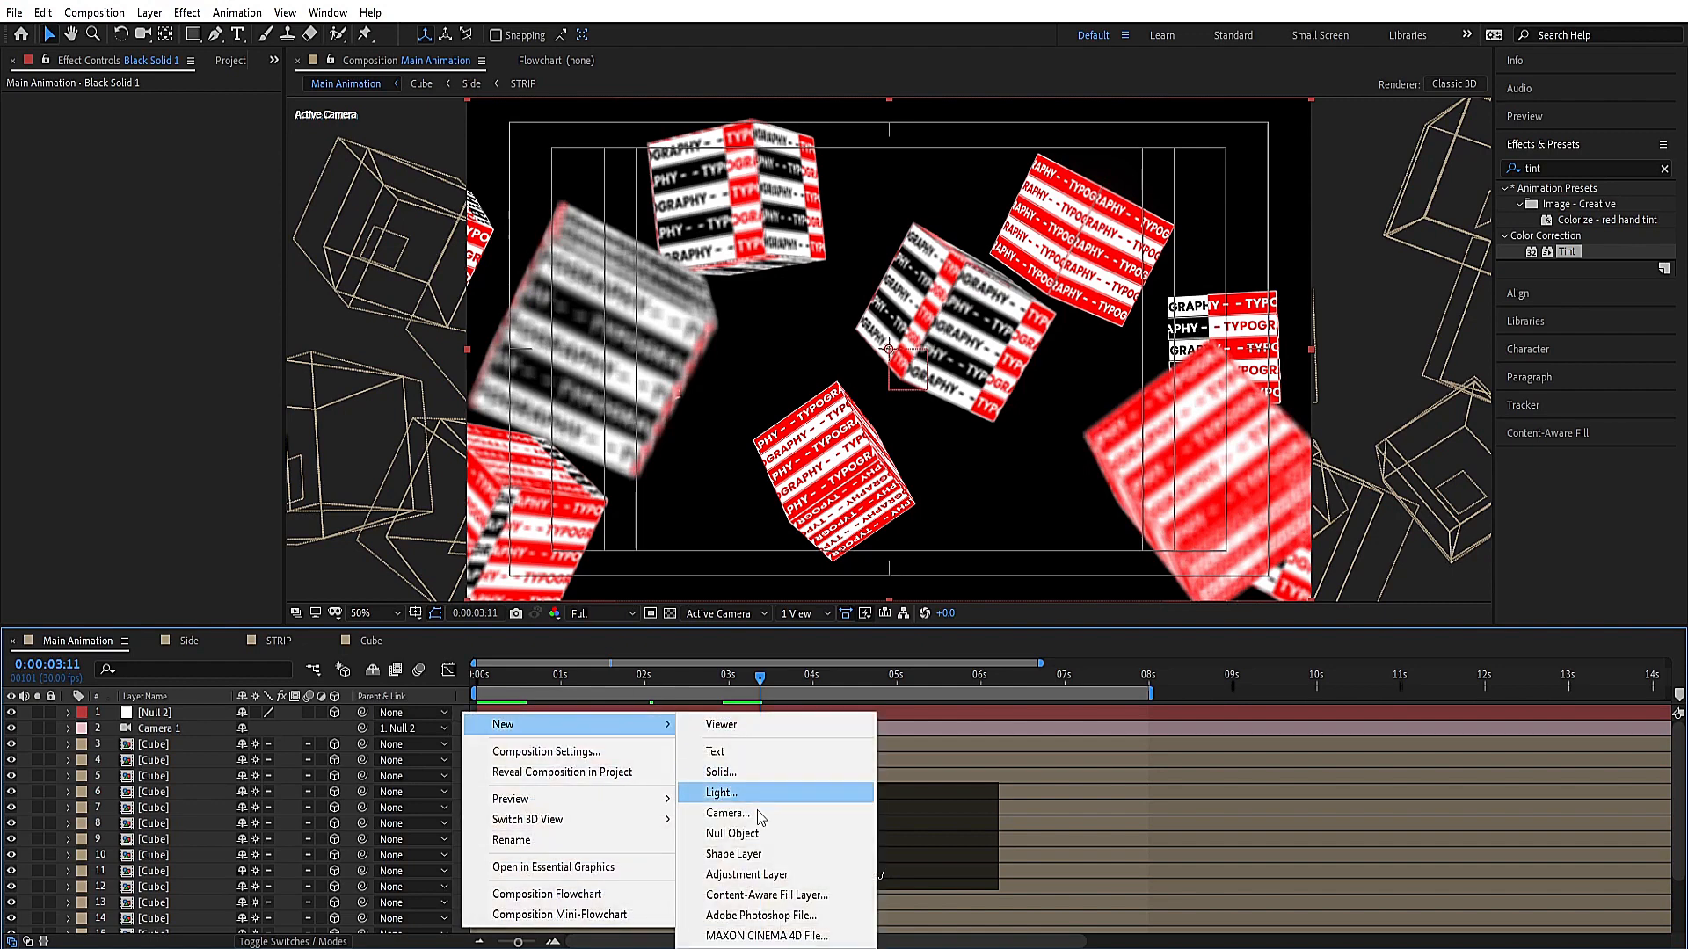
left_click(767, 873)
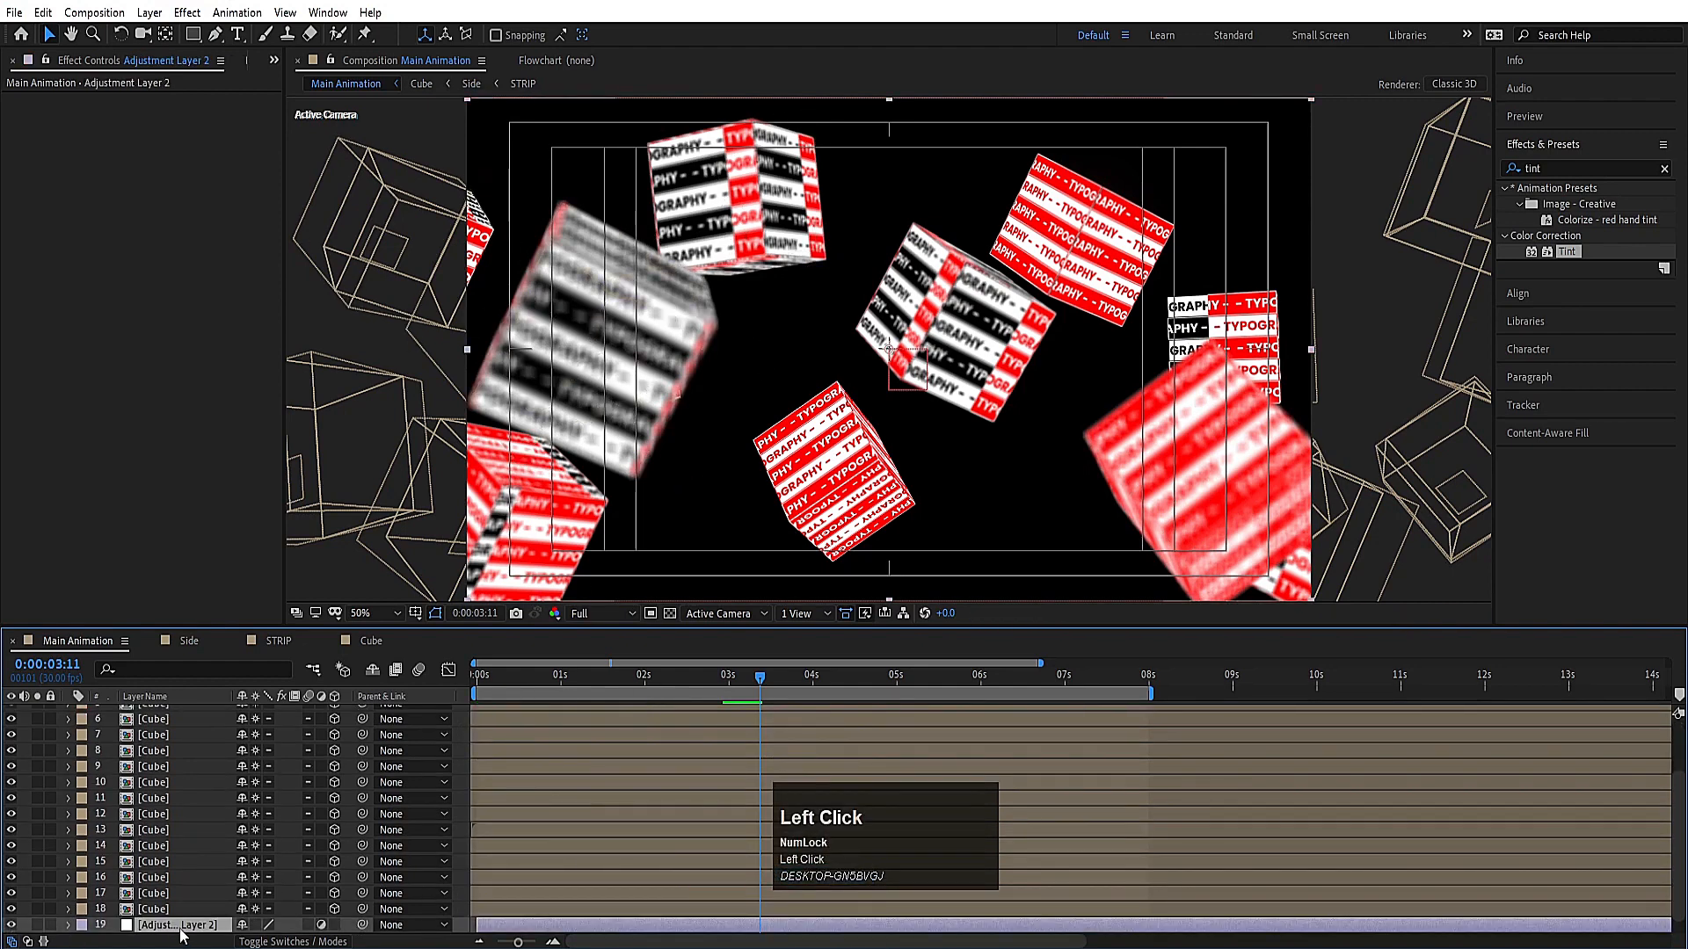
left_click_drag(182, 935, 194, 708)
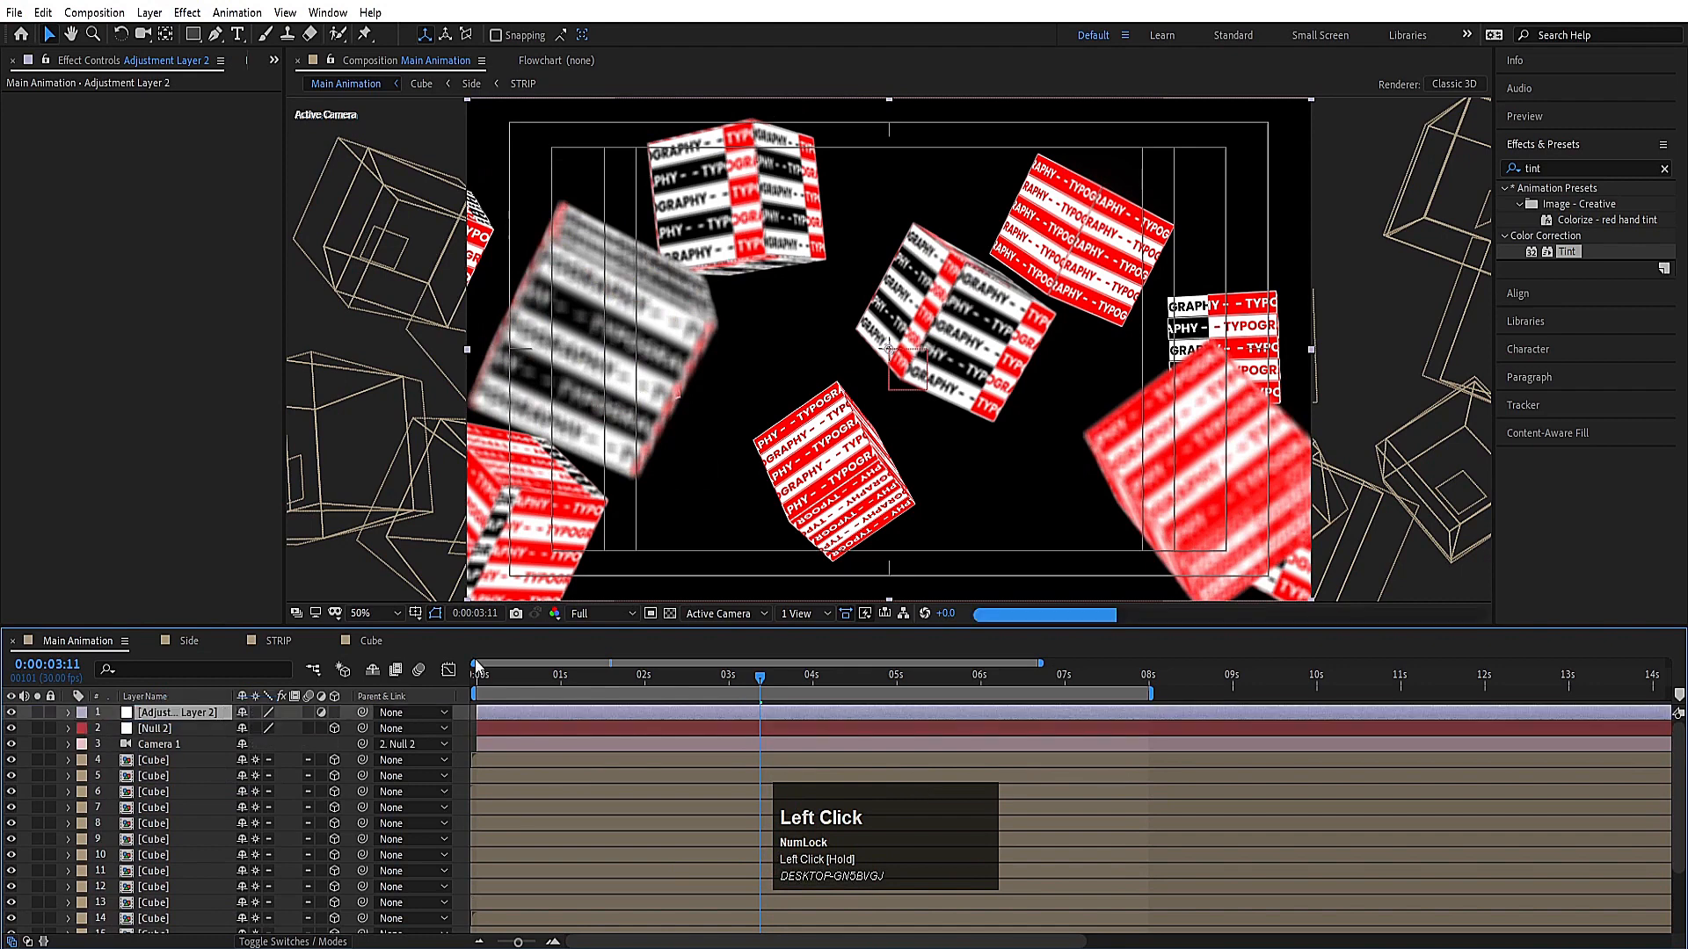
Step: Apply the Glow effect to the adjustment layer with threshold 80%, radius 128 and intensity 0.5
key("ctrl+a")
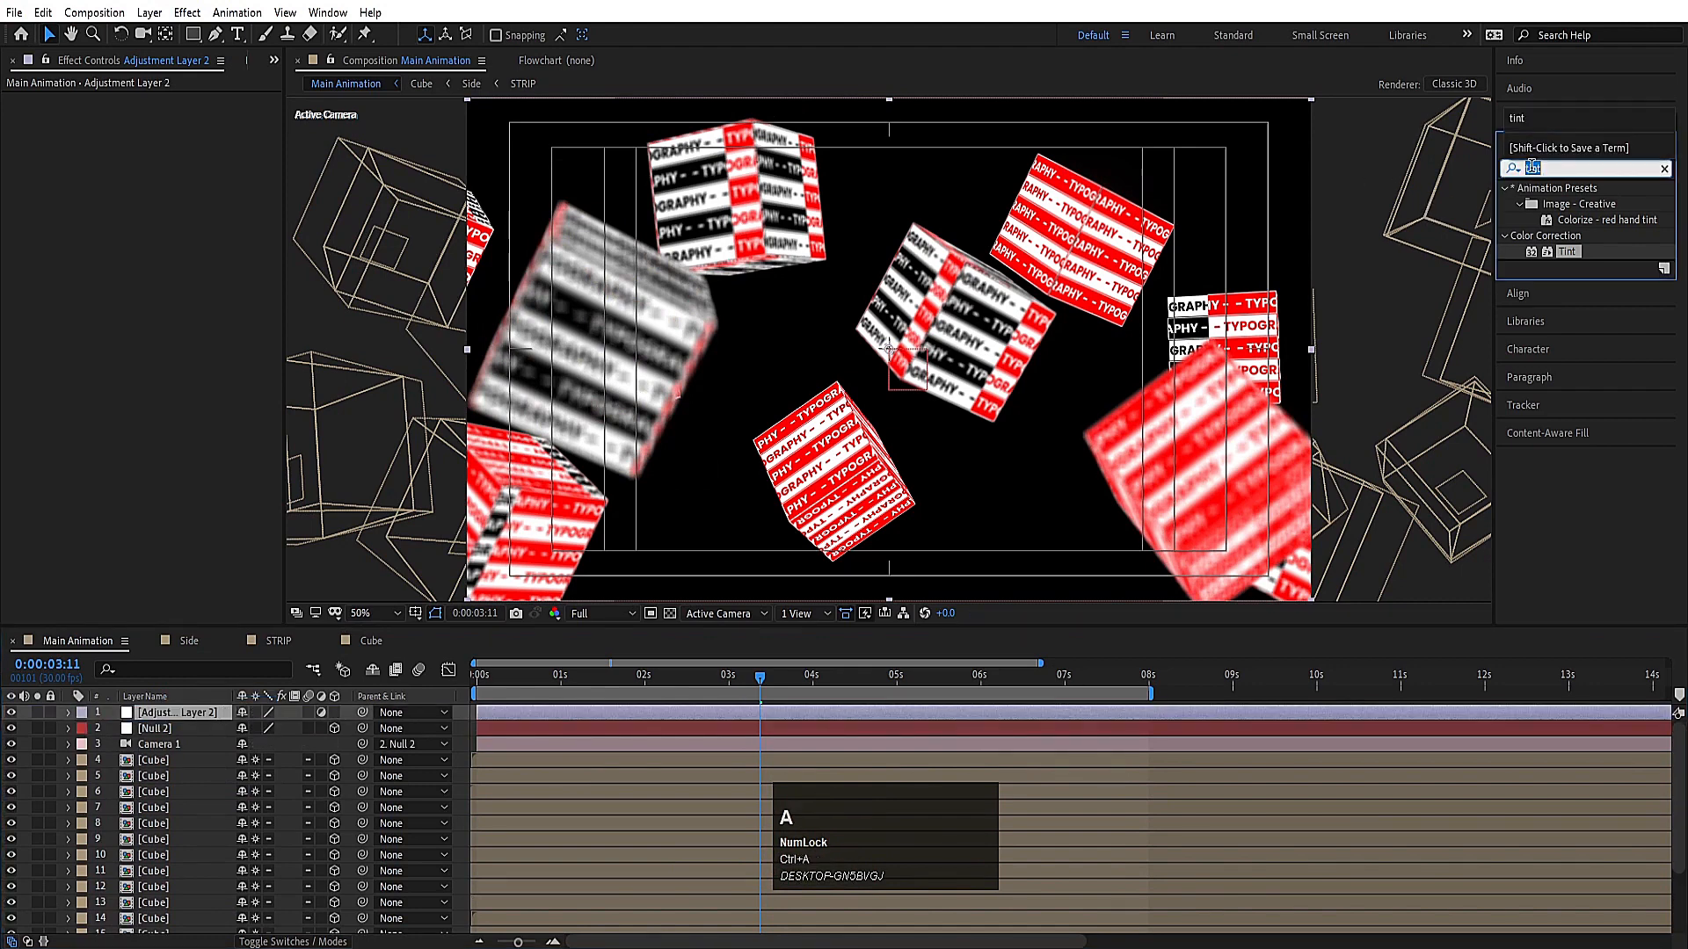
type("glow")
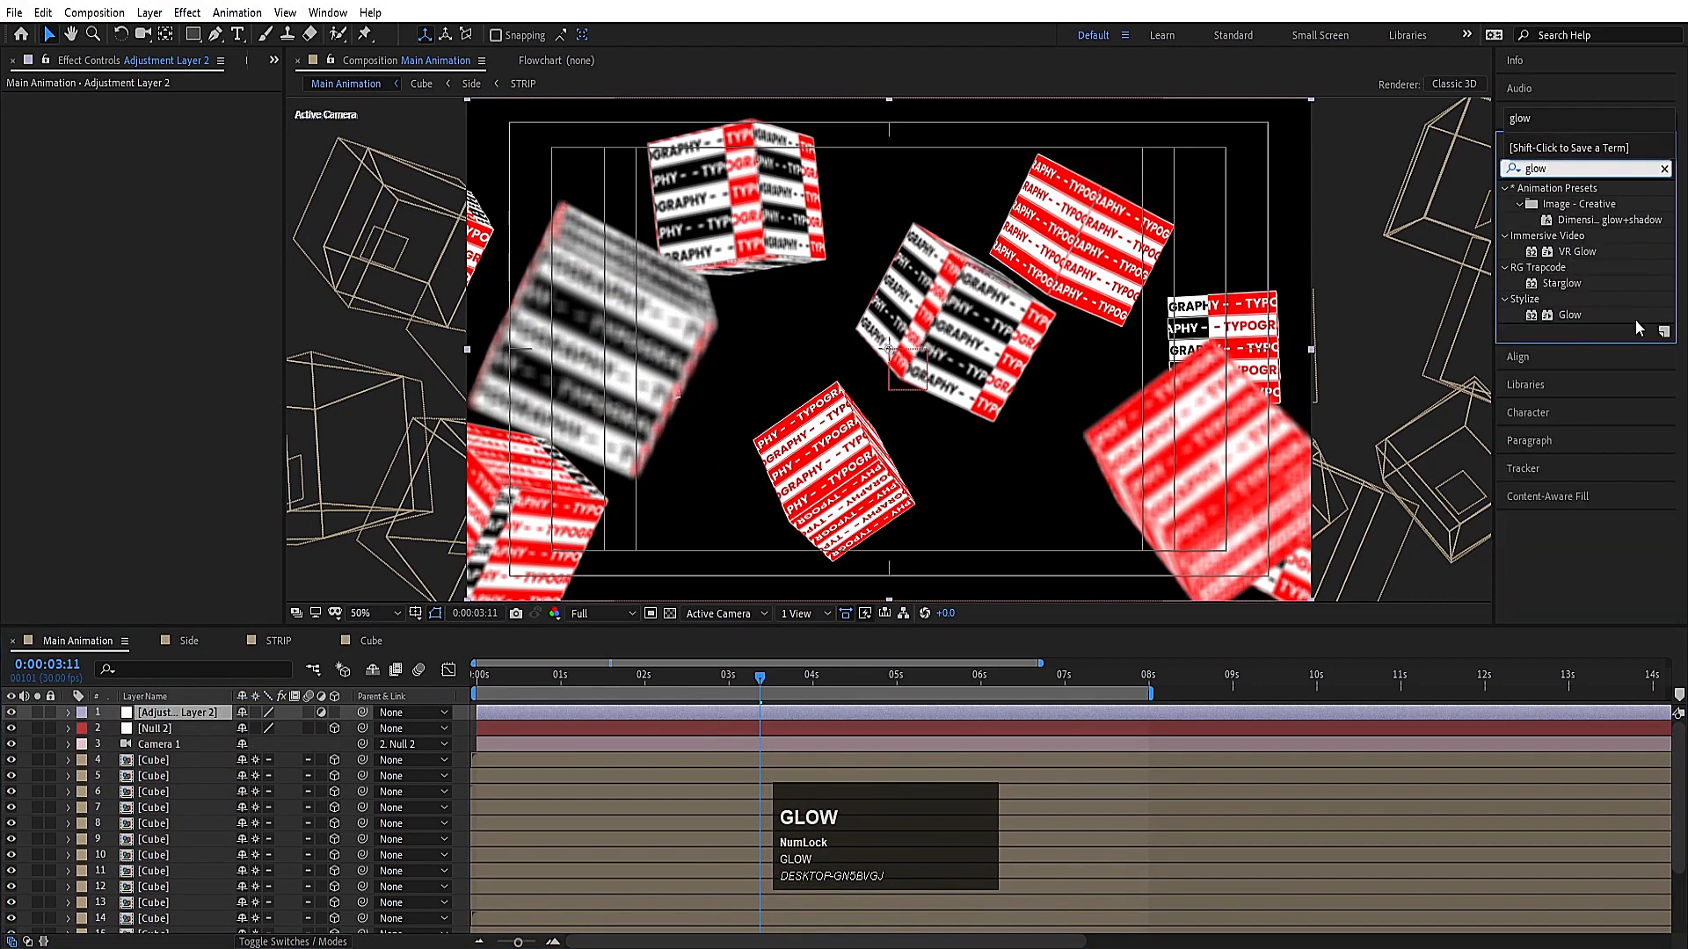
double_click(1566, 315)
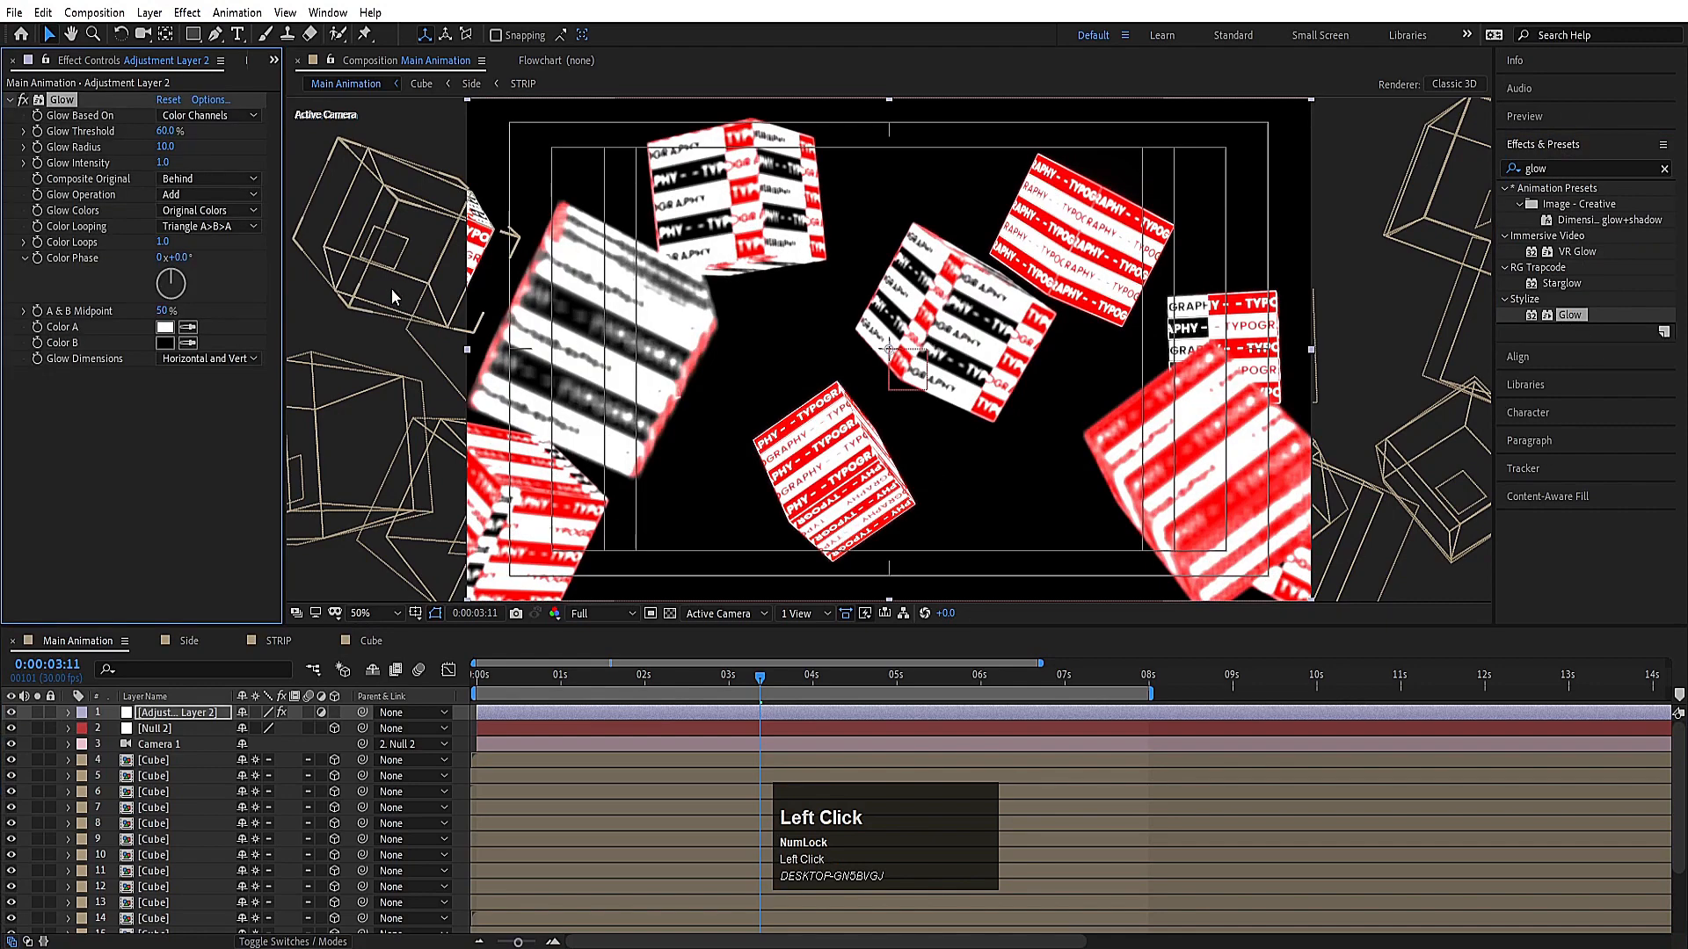
left_click_drag(191, 142, 276, 156)
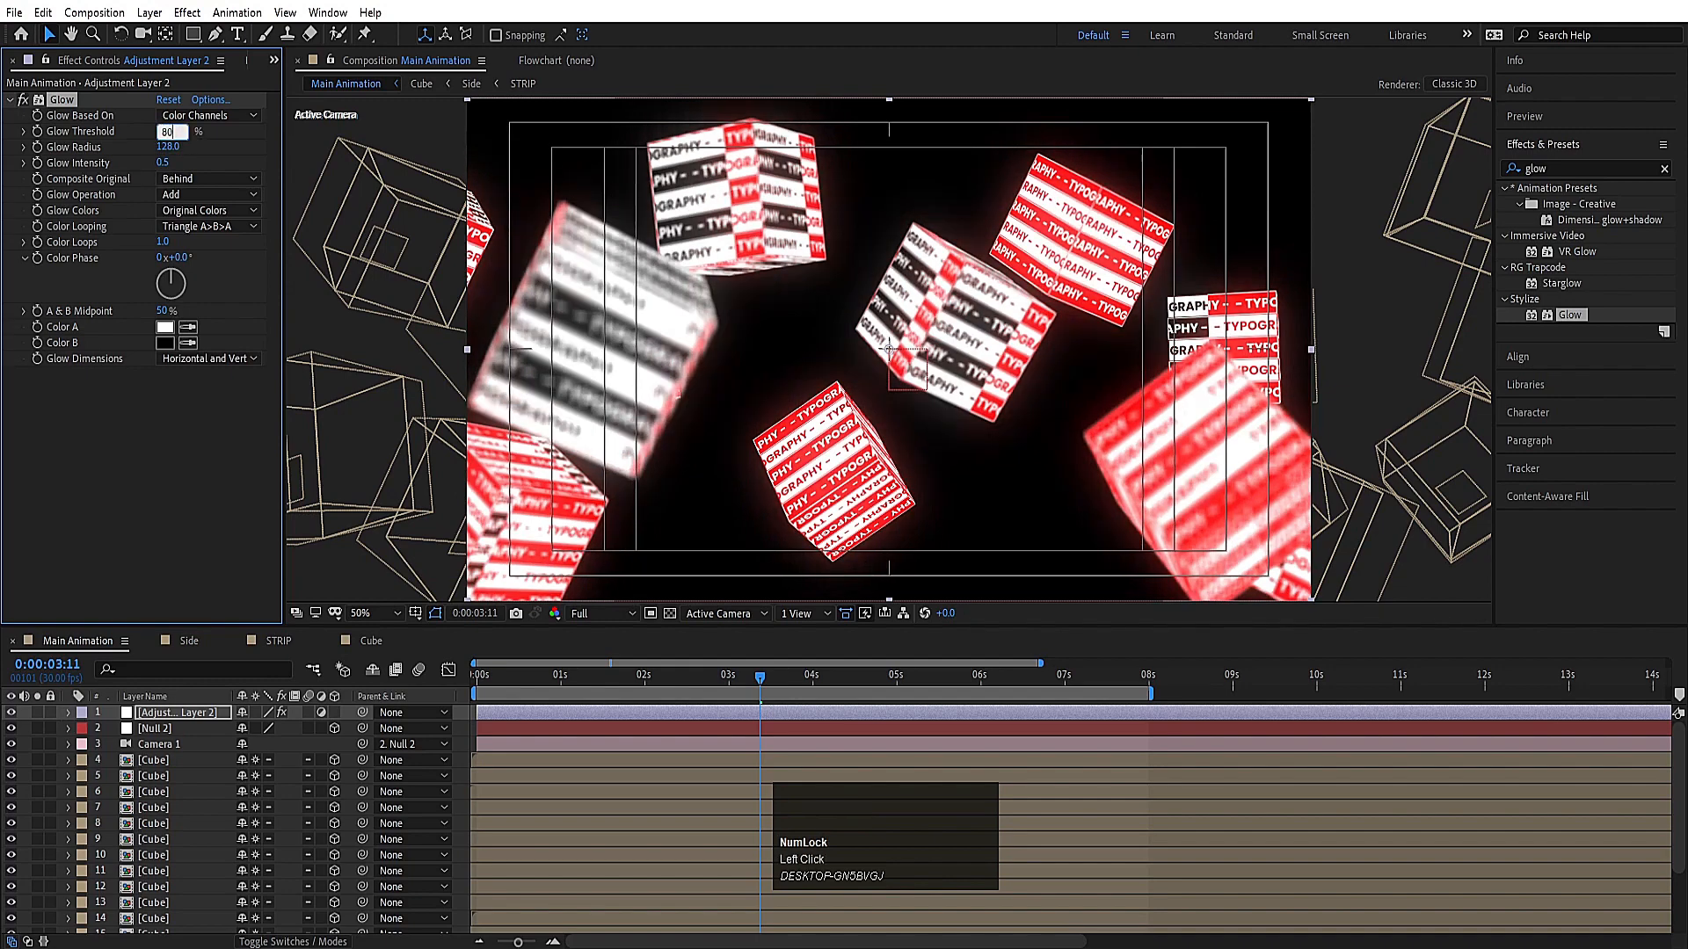
type("80")
key("Return")
Step: Preview the glowing cubes from 0:00:03:11, check frames from 0:00:05:04 onward, and play the animation from the start
key("space")
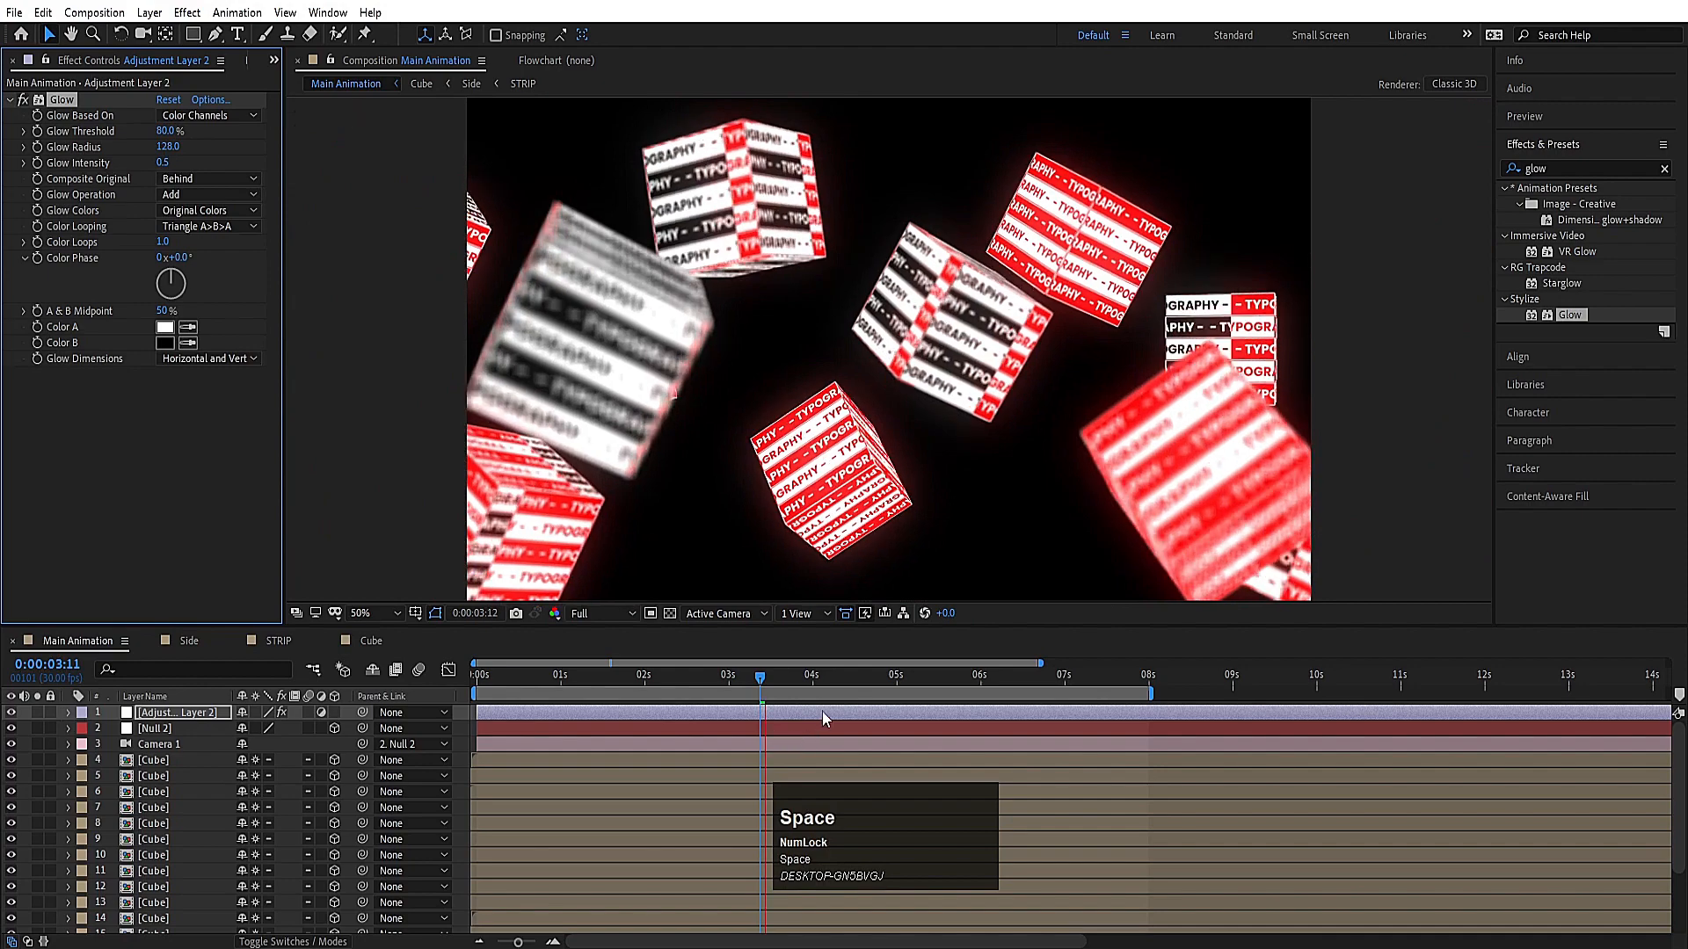
left_click(909, 683)
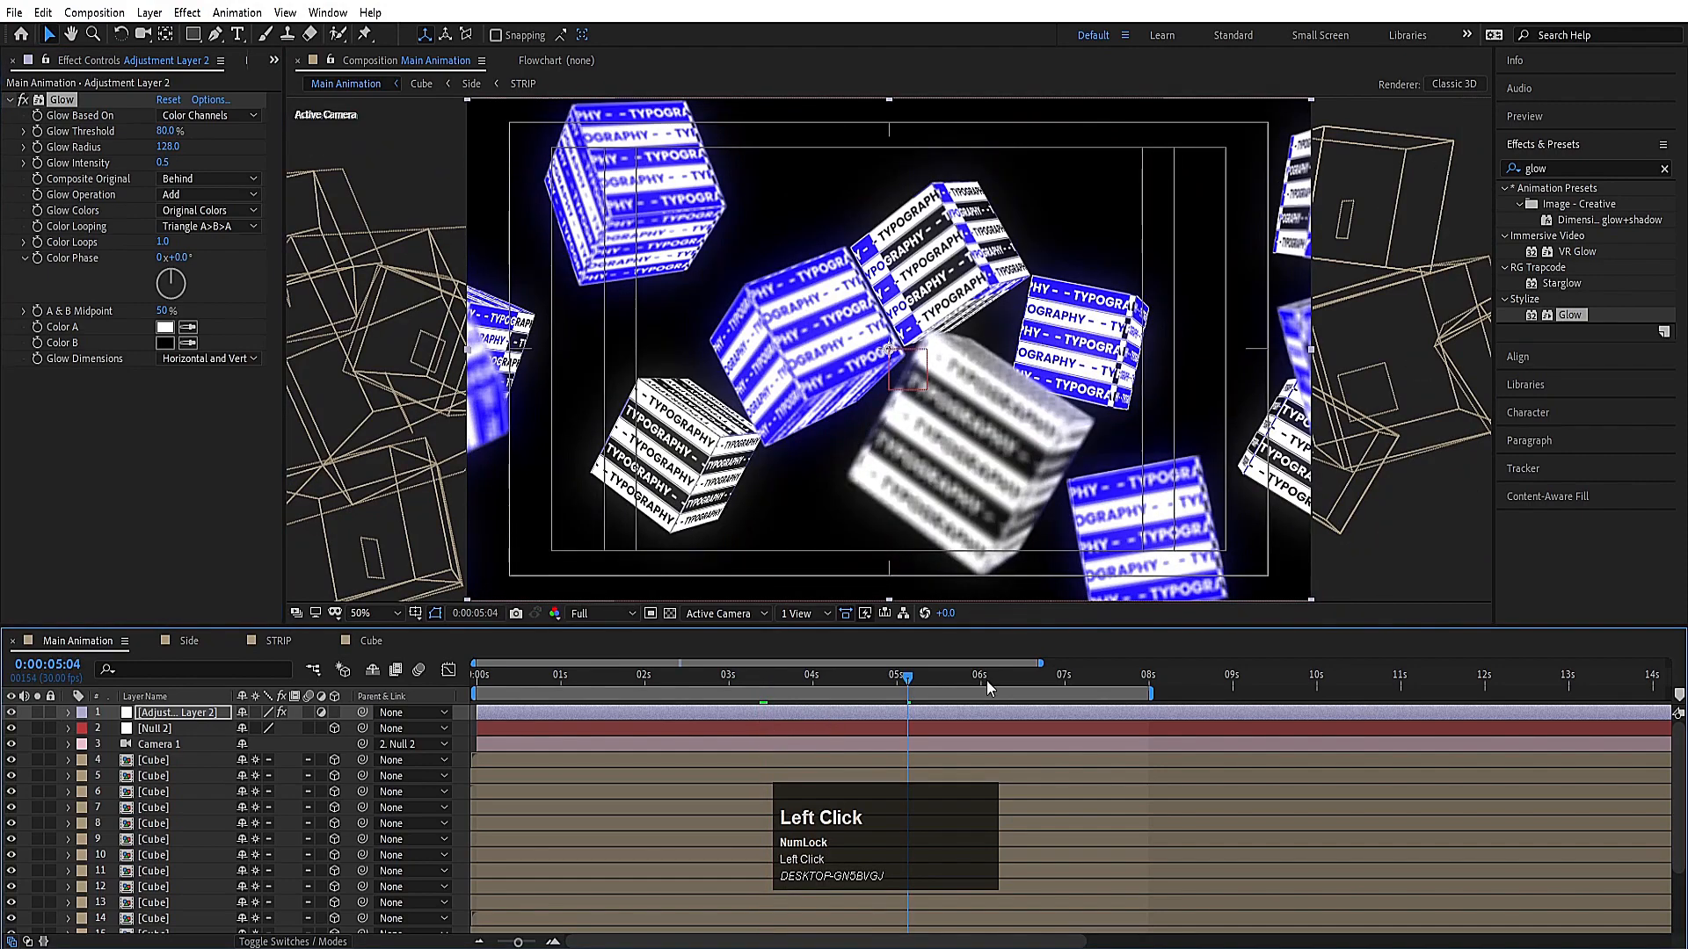
left_click(986, 681)
left_click_drag(1039, 680, 447, 709)
key("space")
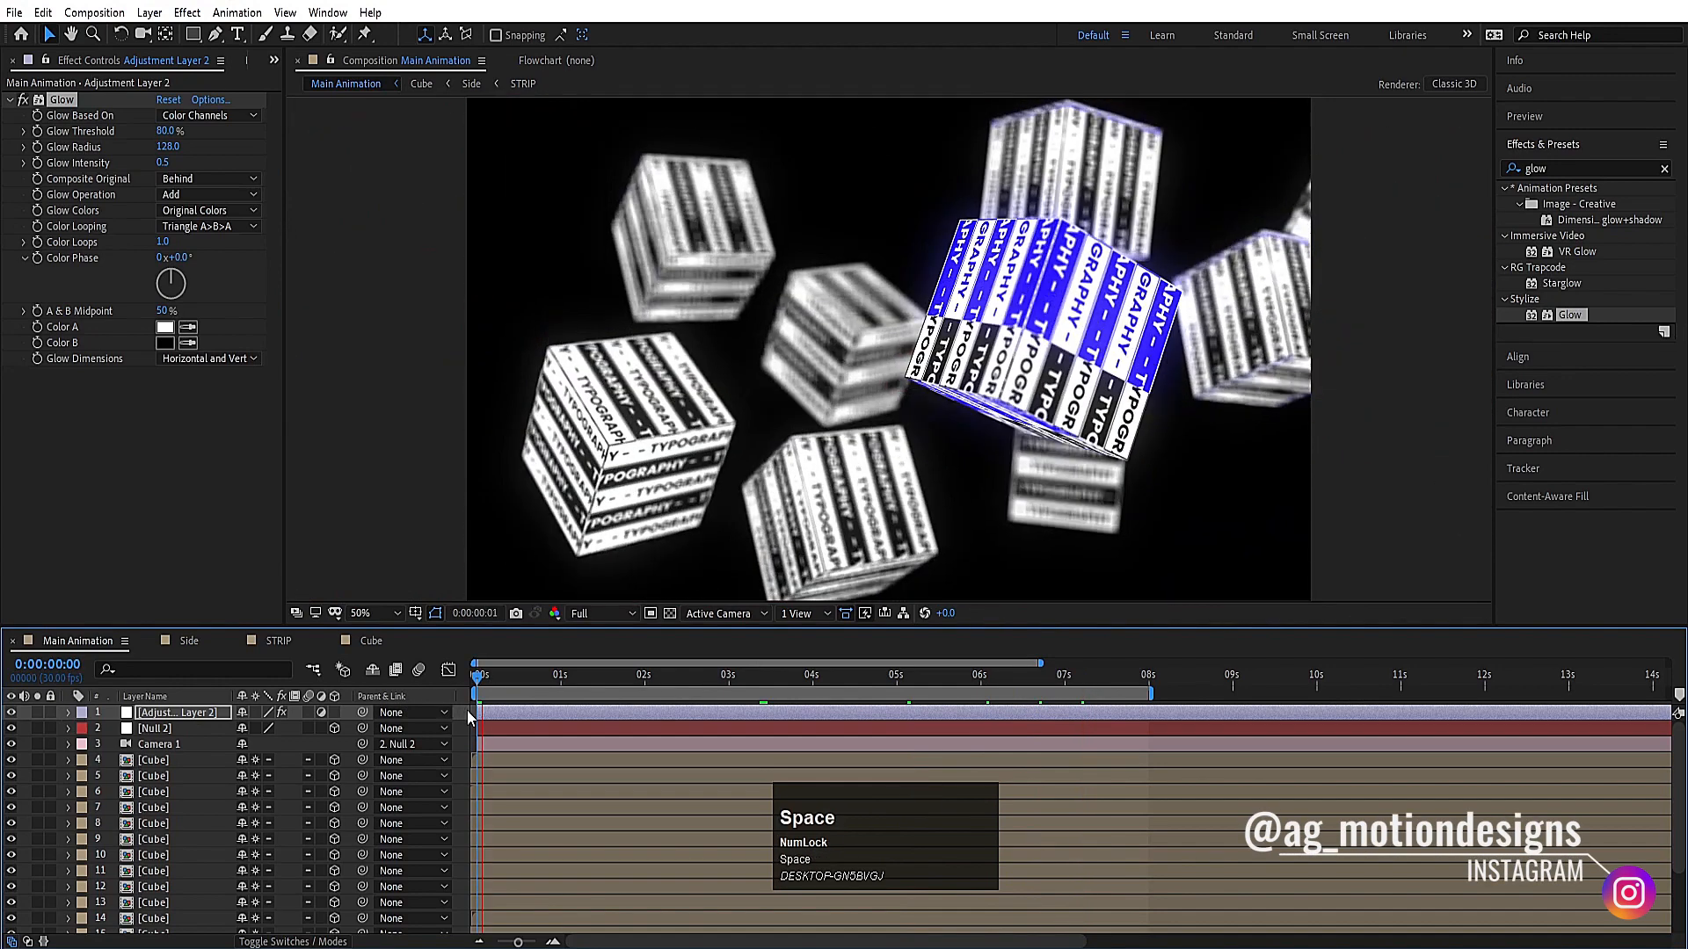
key("space")
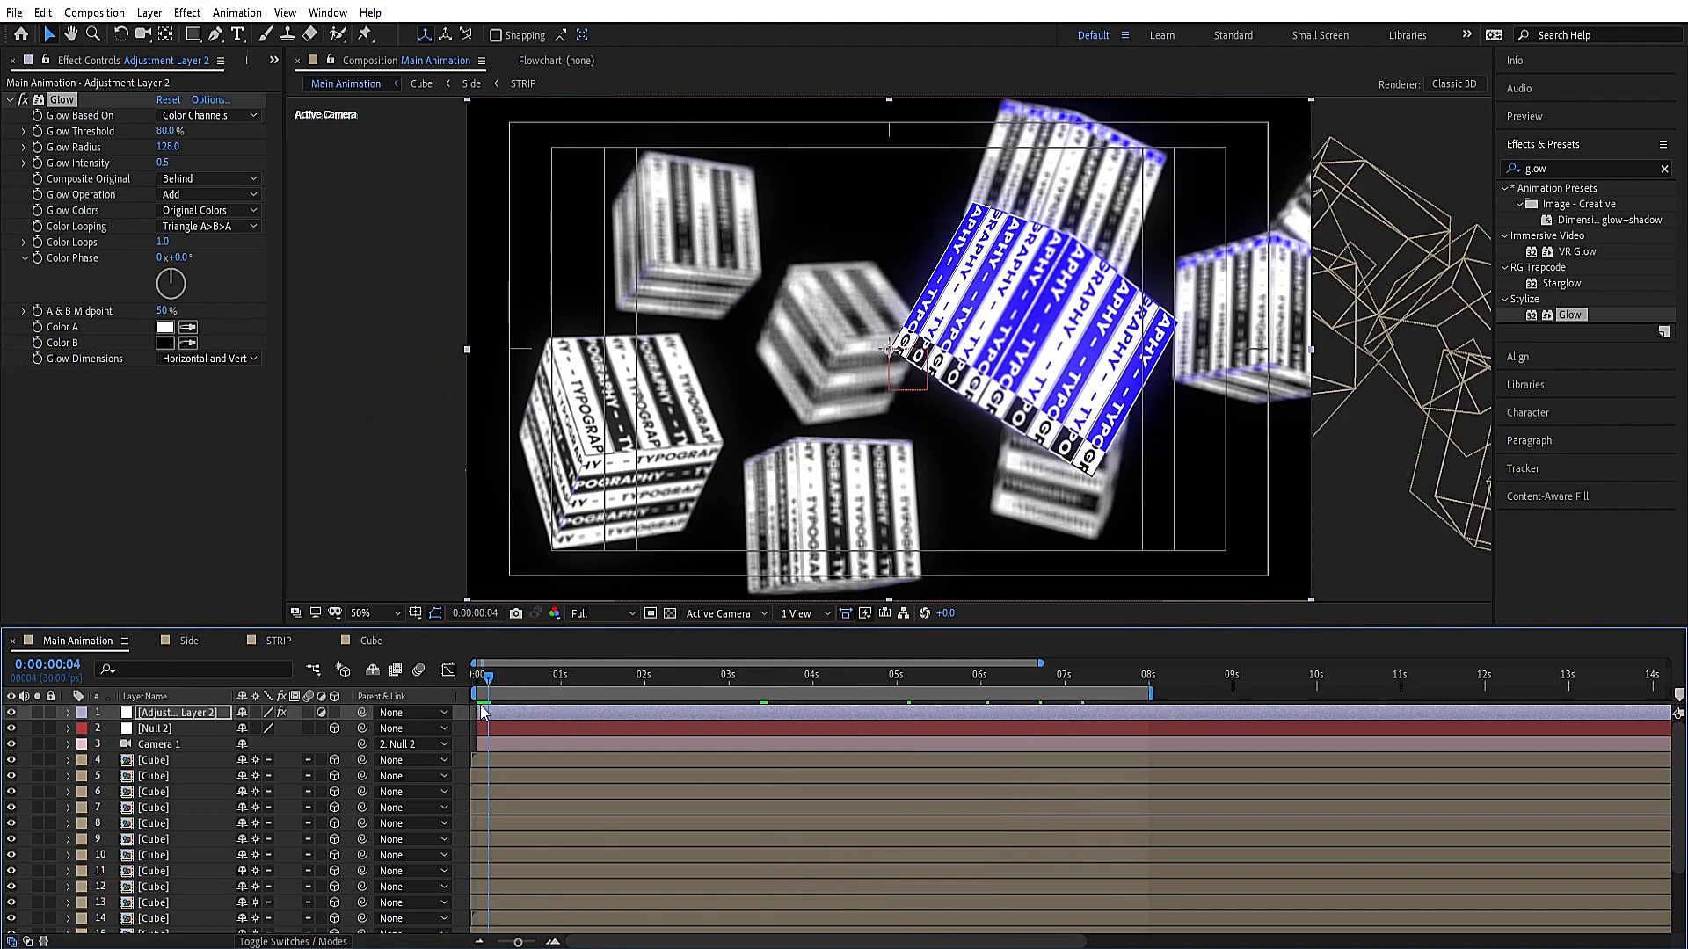
left_click(177, 767)
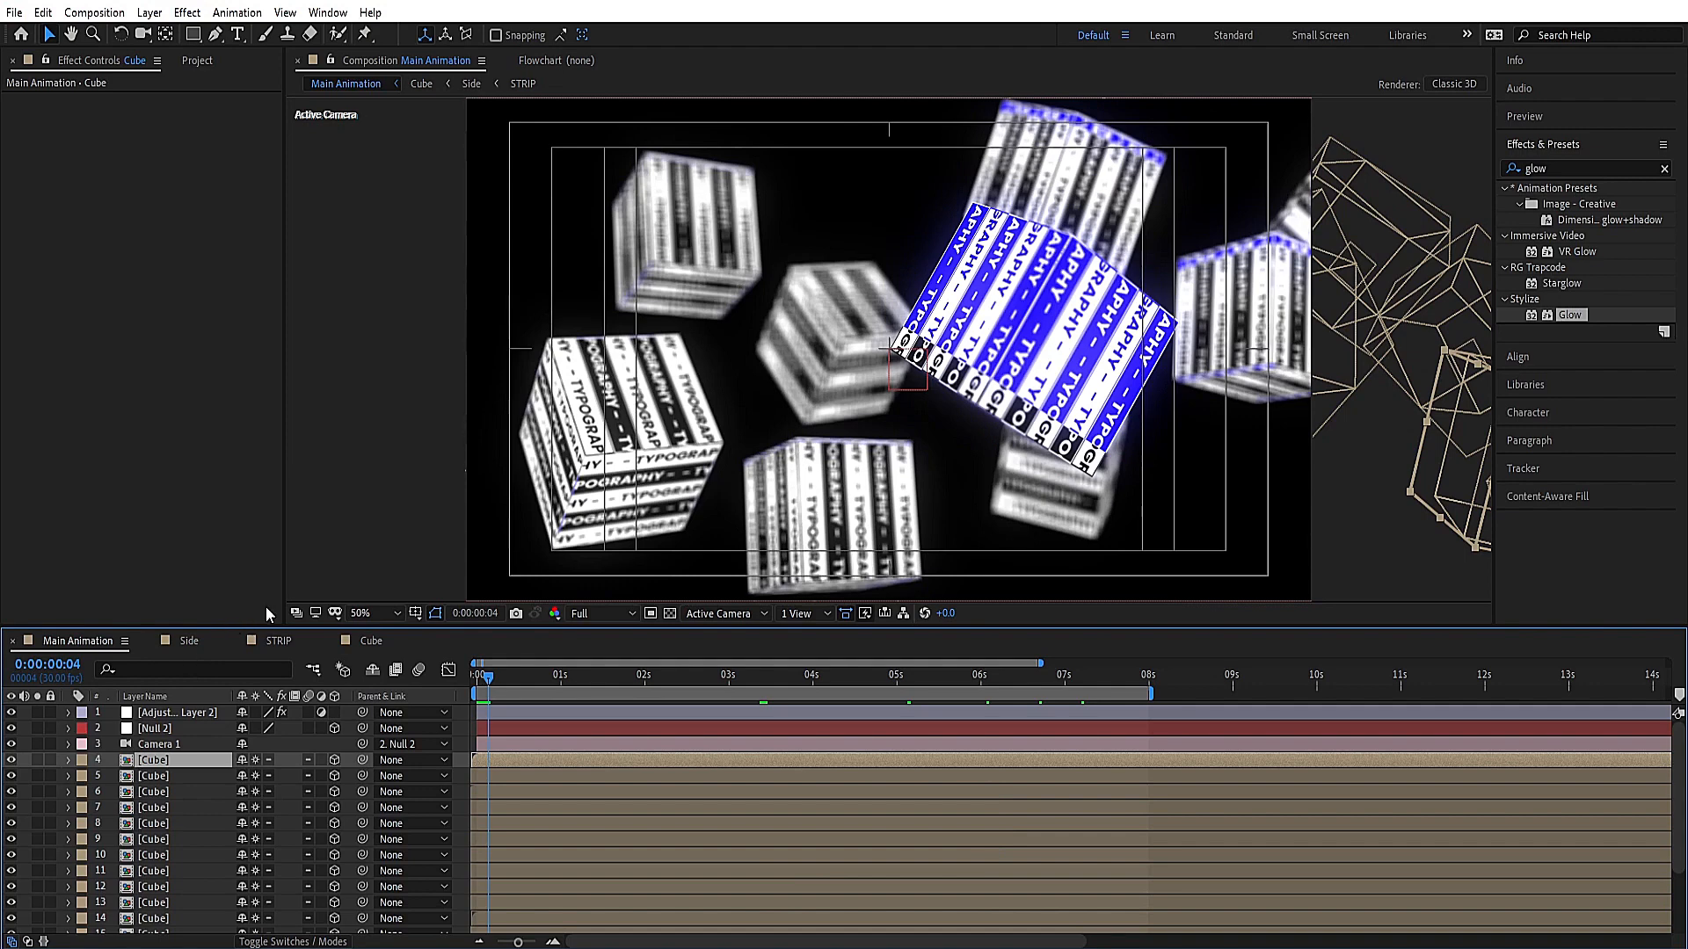
key("space")
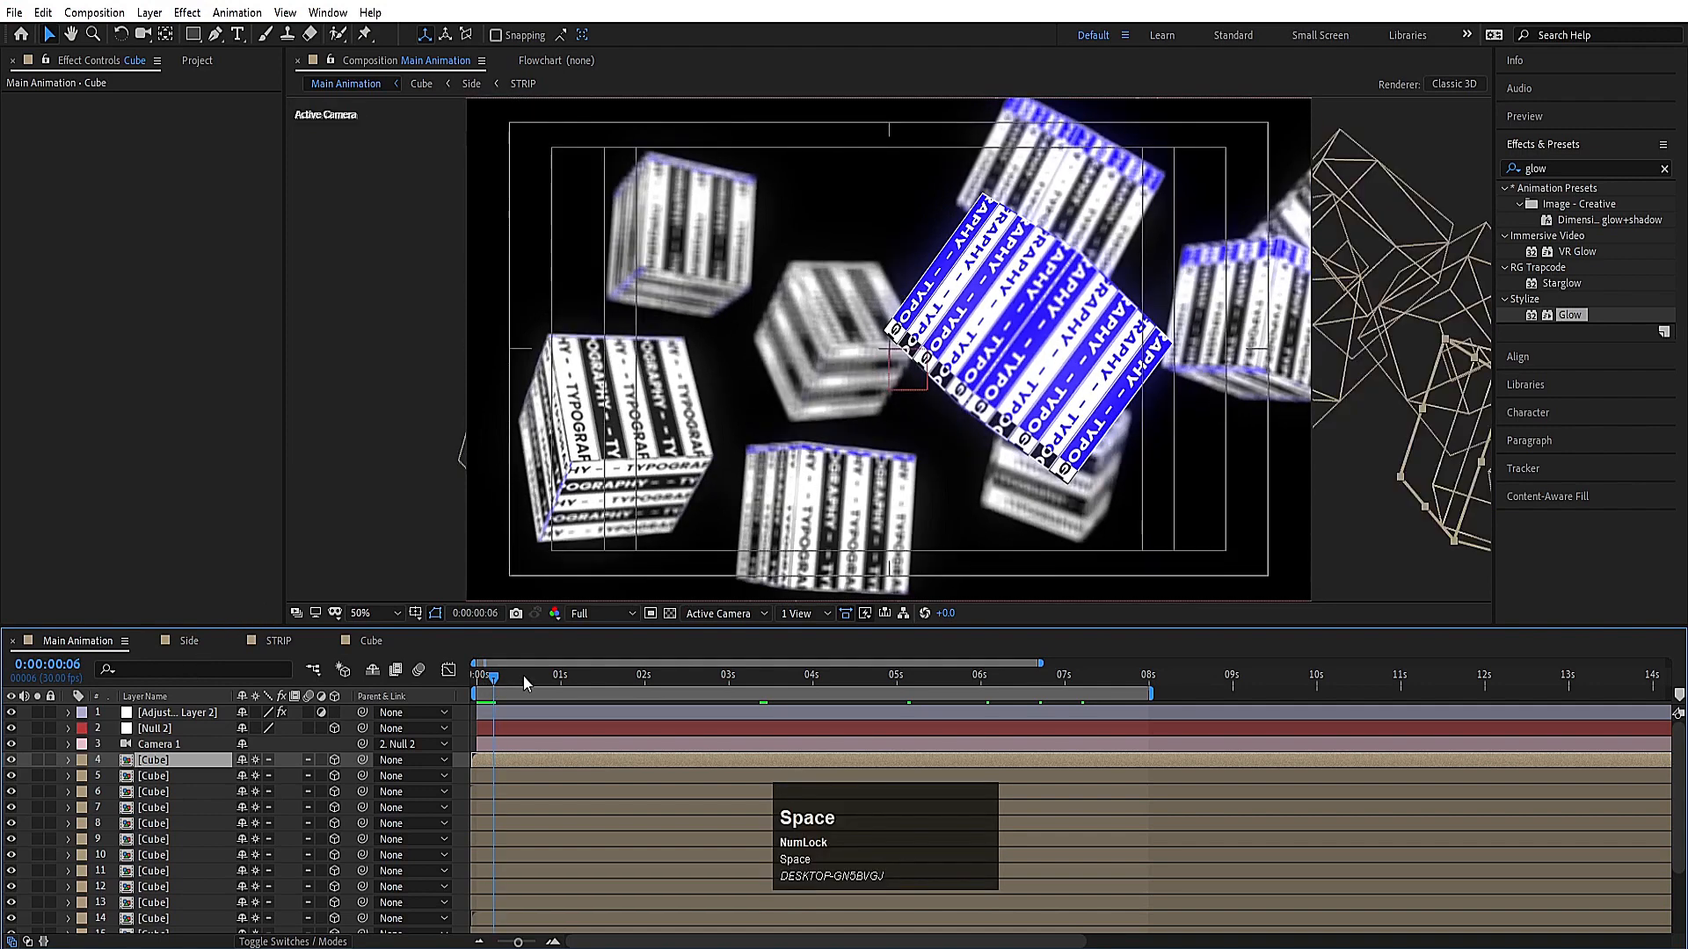
left_click(458, 678)
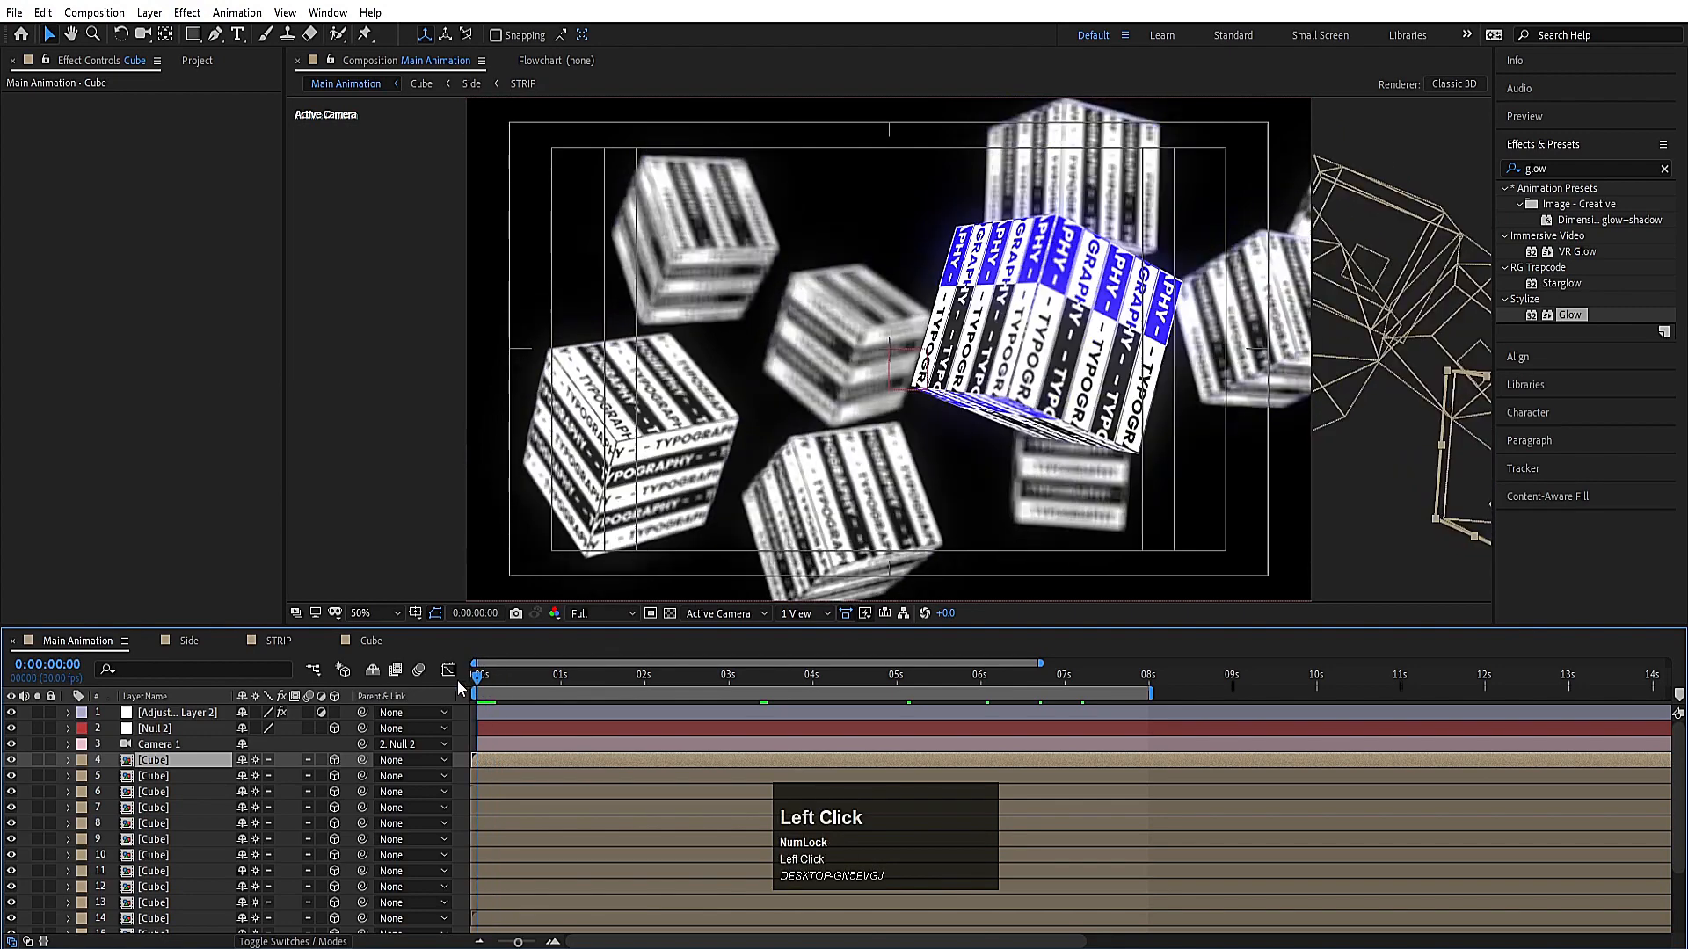
key("space")
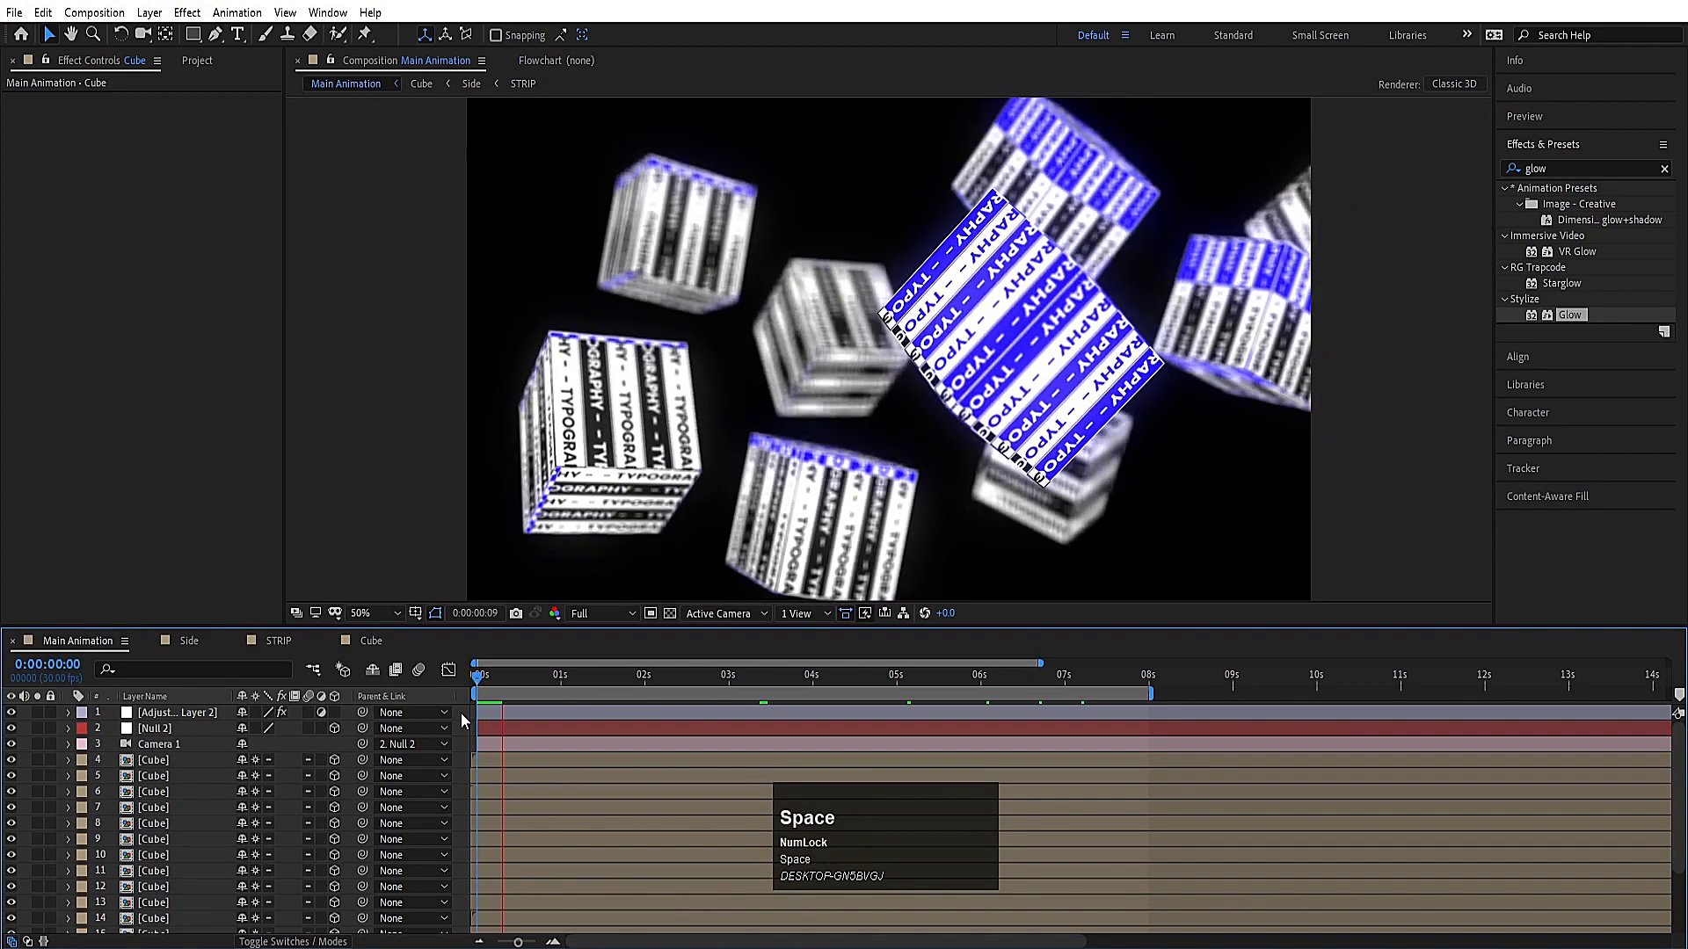
key("space")
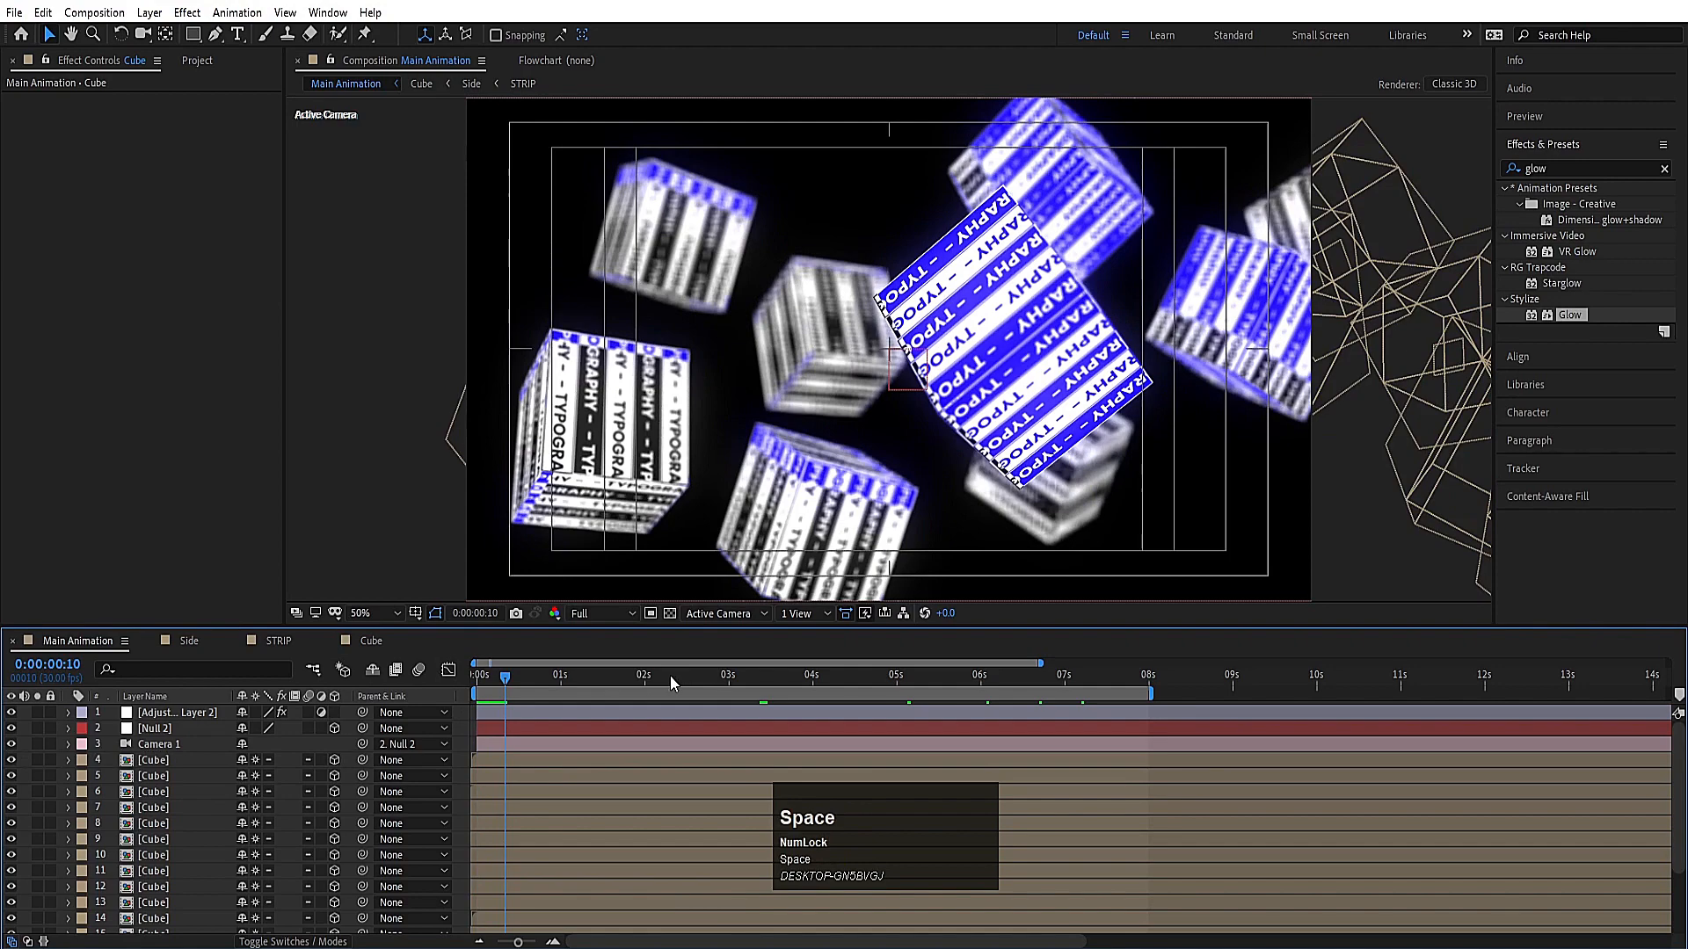